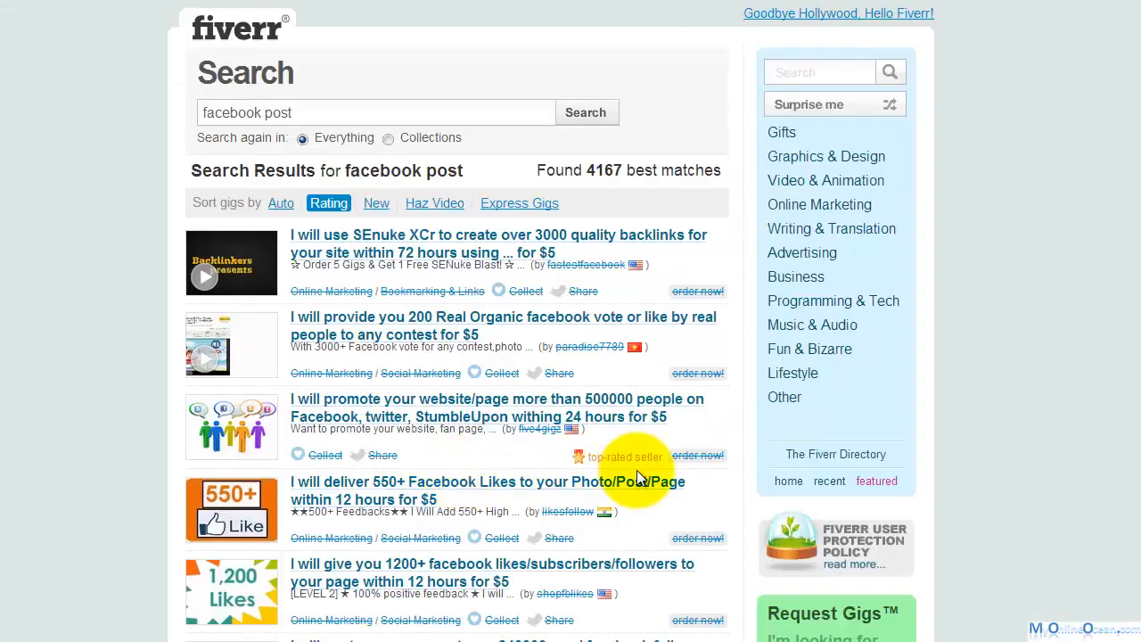
# Step: Examine the Fiverr gigs for "facebook post" and the posts on the Lowe's Home Improvement Facebook page
pyautogui.scroll(-2, 638, 478)
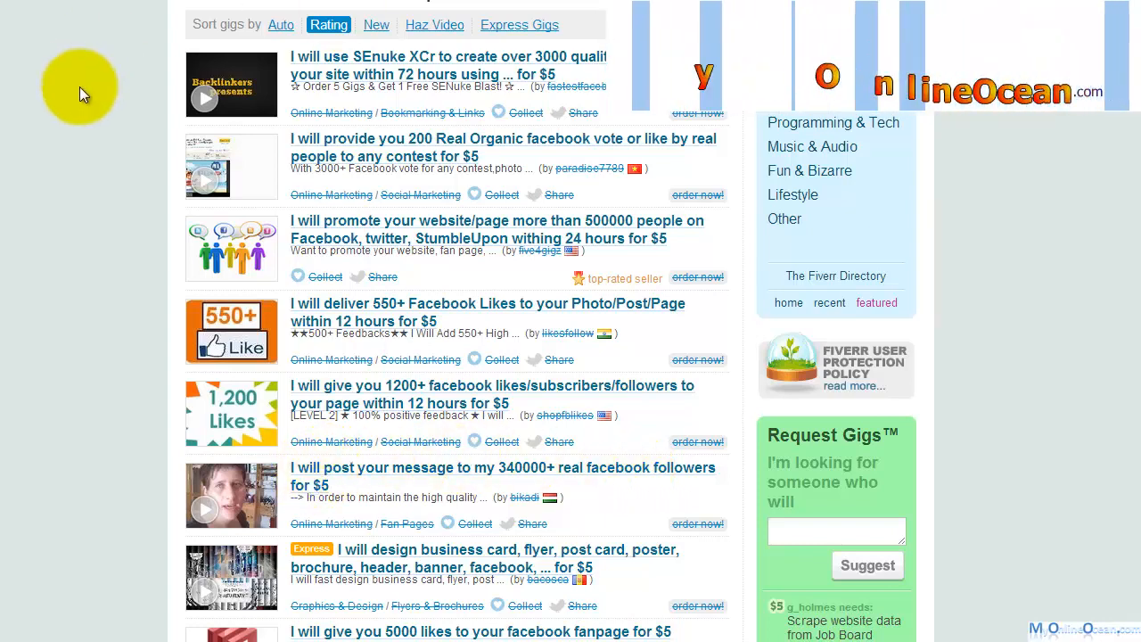
pyautogui.scroll(2, 79, 87)
pyautogui.scroll(-2, 80, 86)
pyautogui.click(284, 473)
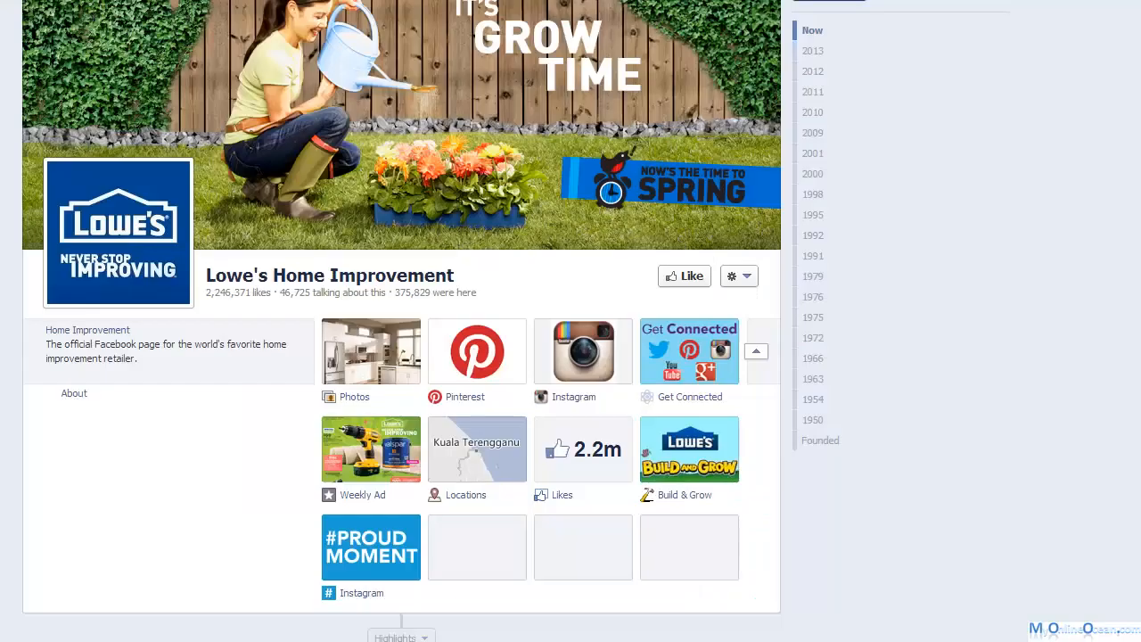
pyautogui.scroll(-8, 145, 209)
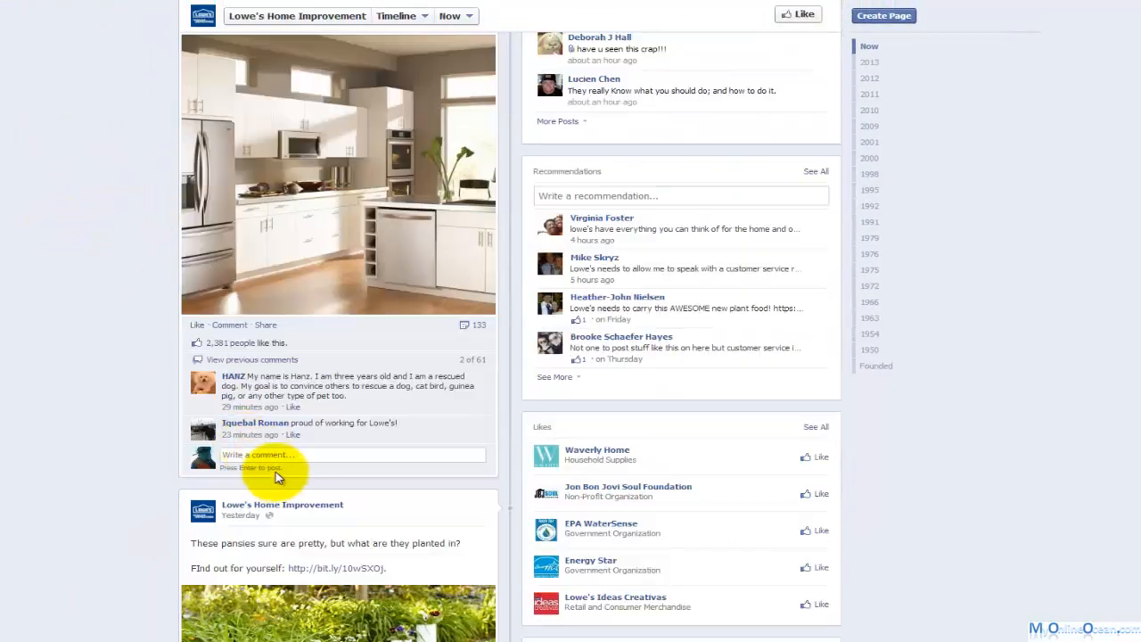
pyautogui.click(278, 457)
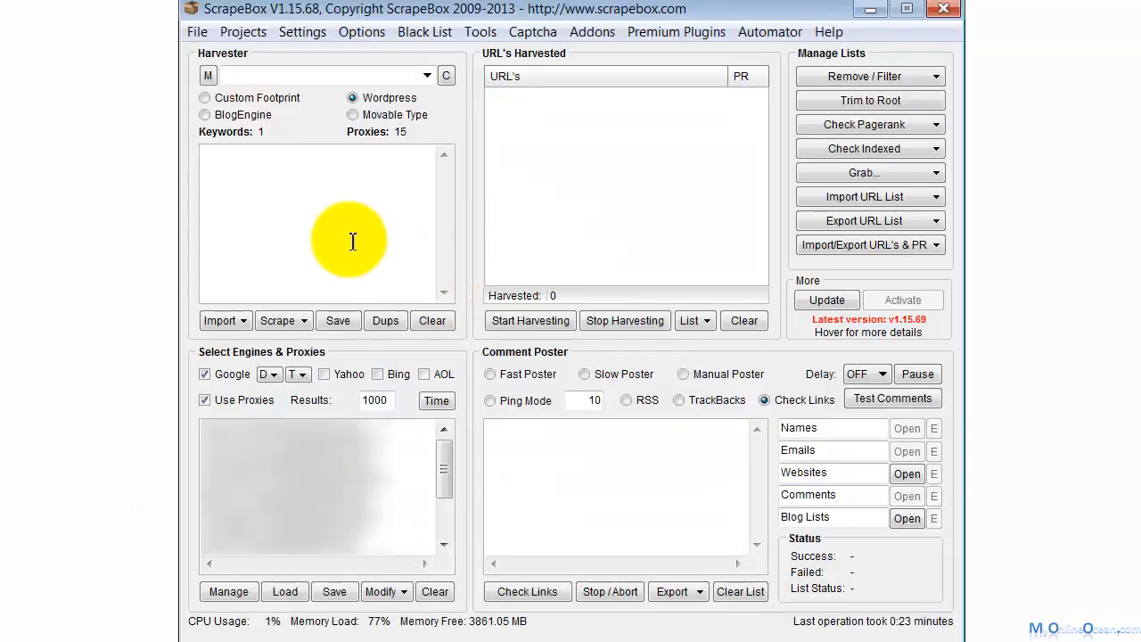
# Step: Switch to ScrapeBox and paste the keyword "home improvement" into the harvester's keyword list
pyautogui.click(266, 191)
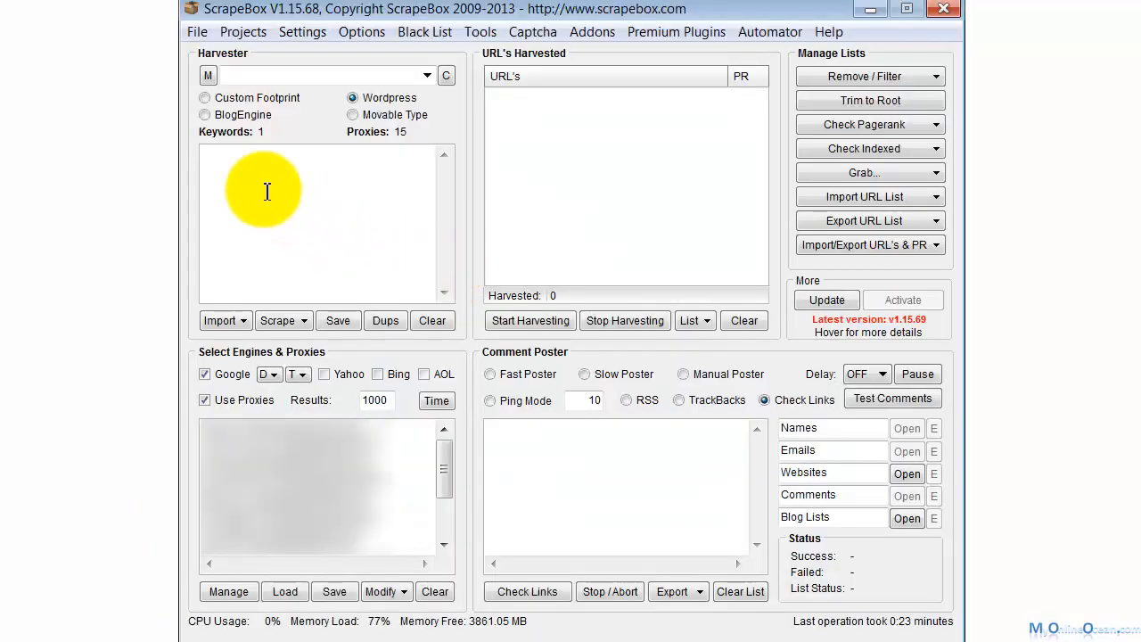
pyautogui.rightClick(266, 192)
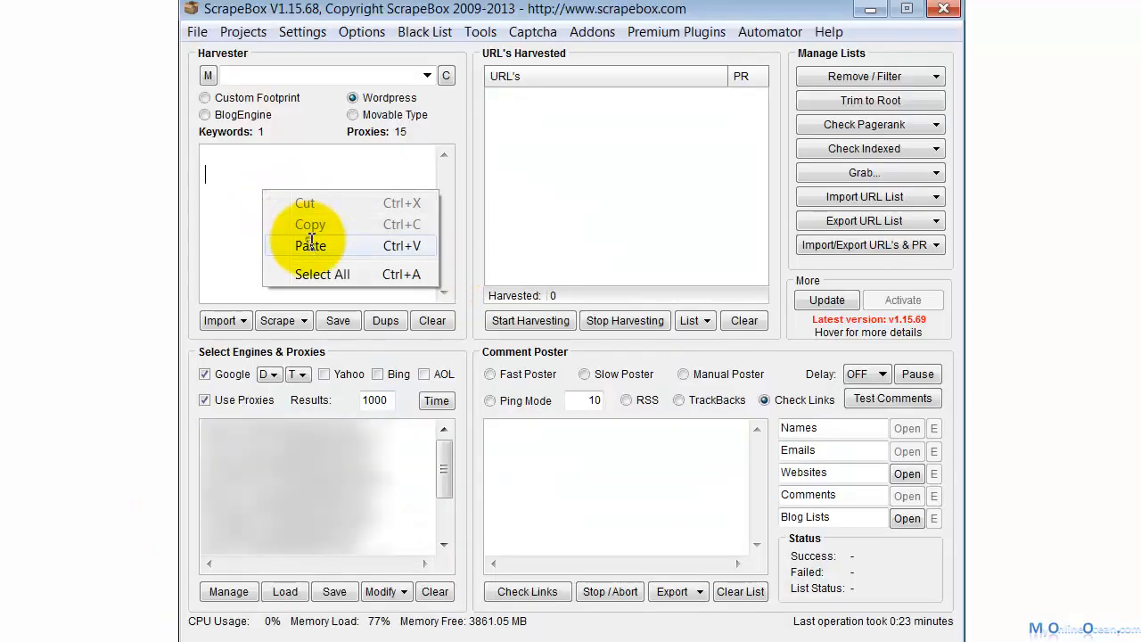
pyautogui.click(306, 240)
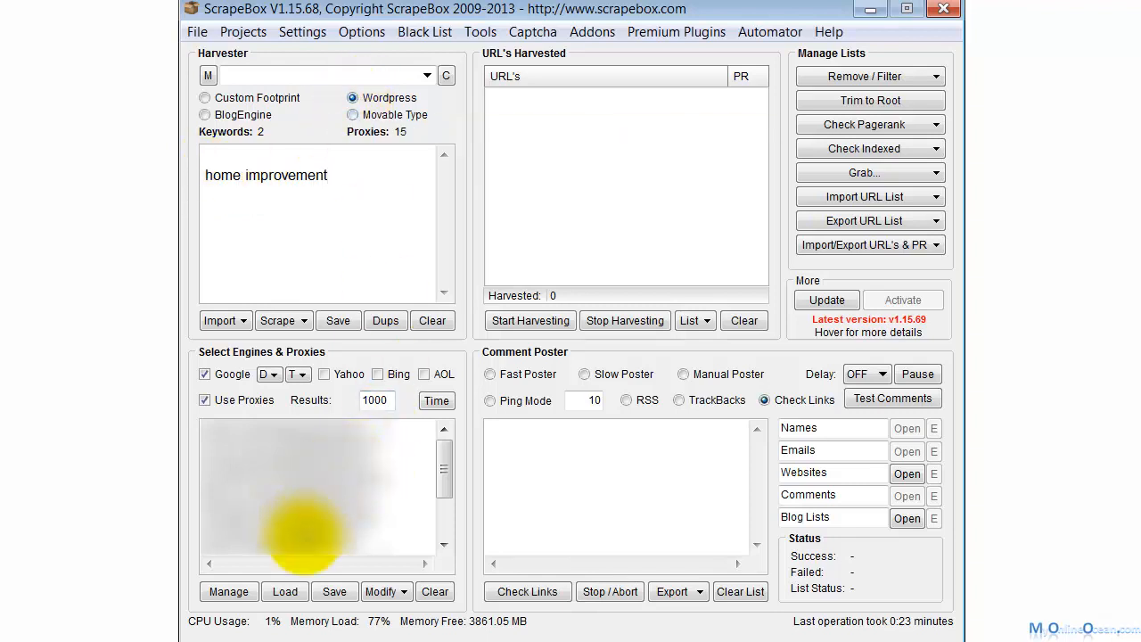
# Step: Harvest WordPress URLs for the keyword from Google, continuing with the untested proxies, and look through the harvested list
pyautogui.click(524, 323)
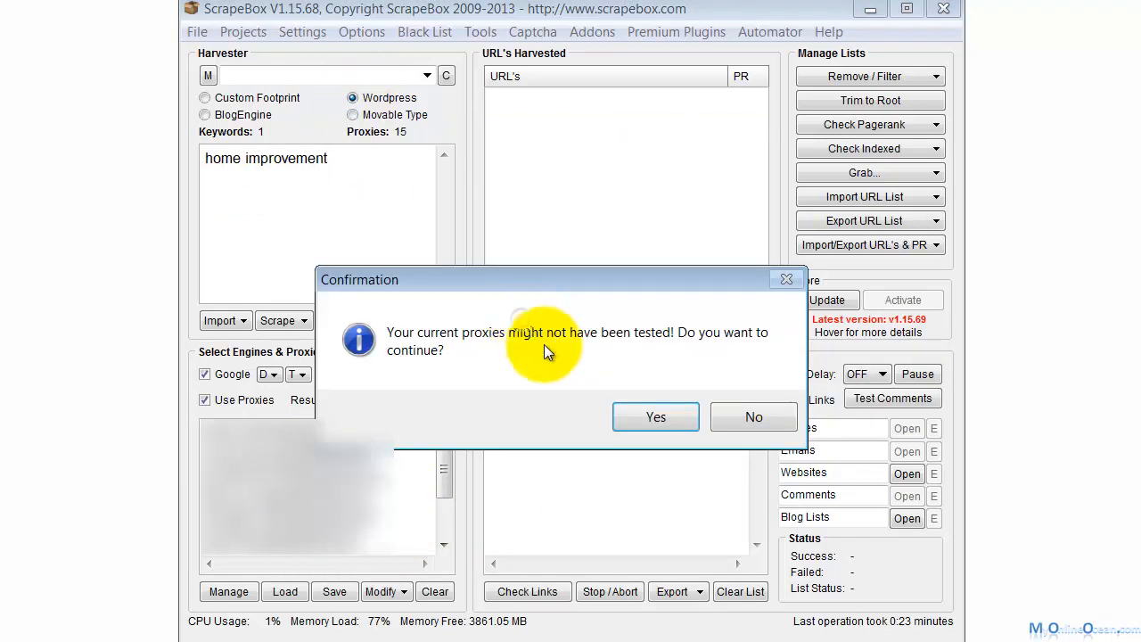
pyautogui.click(642, 415)
pyautogui.click(699, 417)
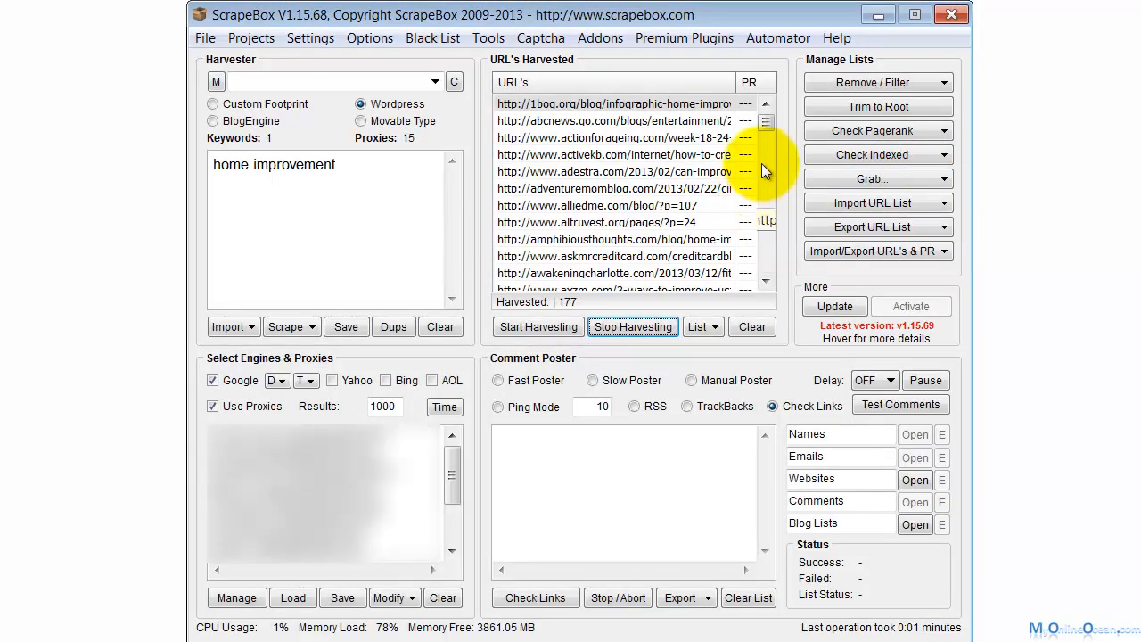
pyautogui.moveTo(766, 126); pyautogui.dragTo(749, 111)
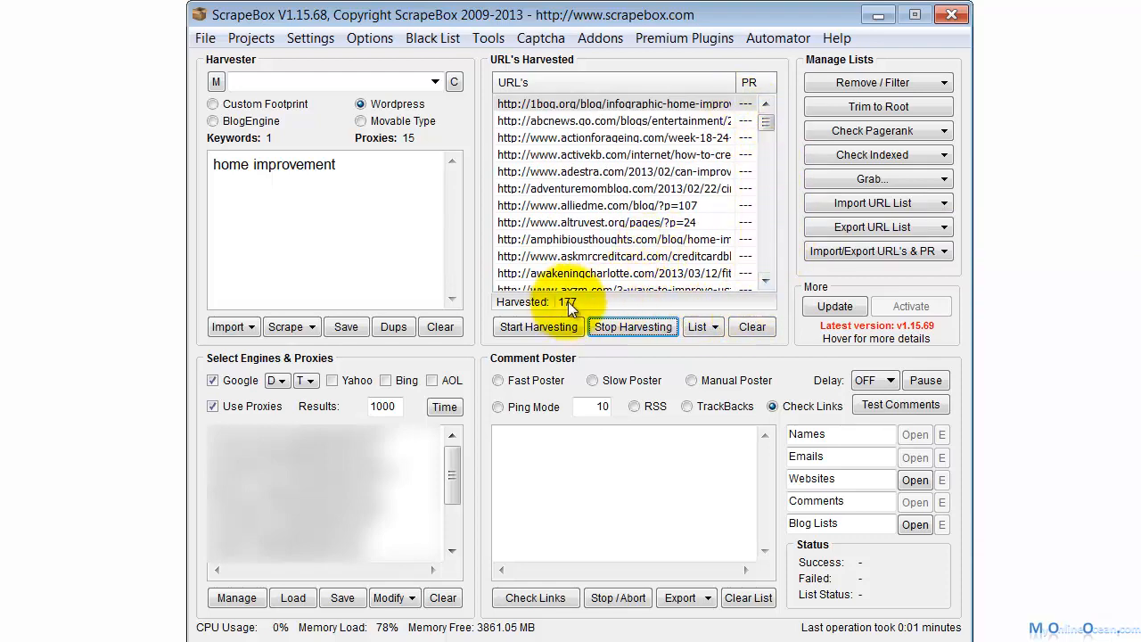
# Step: Remove the duplicate URLs from the harvested list
pyautogui.click(942, 83)
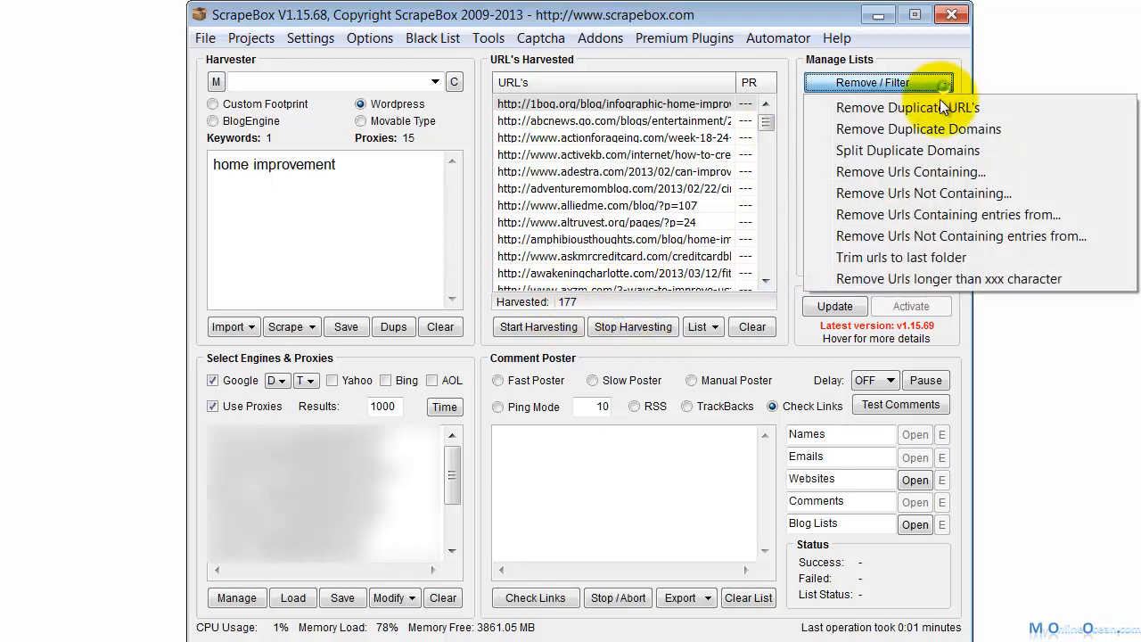
pyautogui.click(933, 110)
pyautogui.click(634, 417)
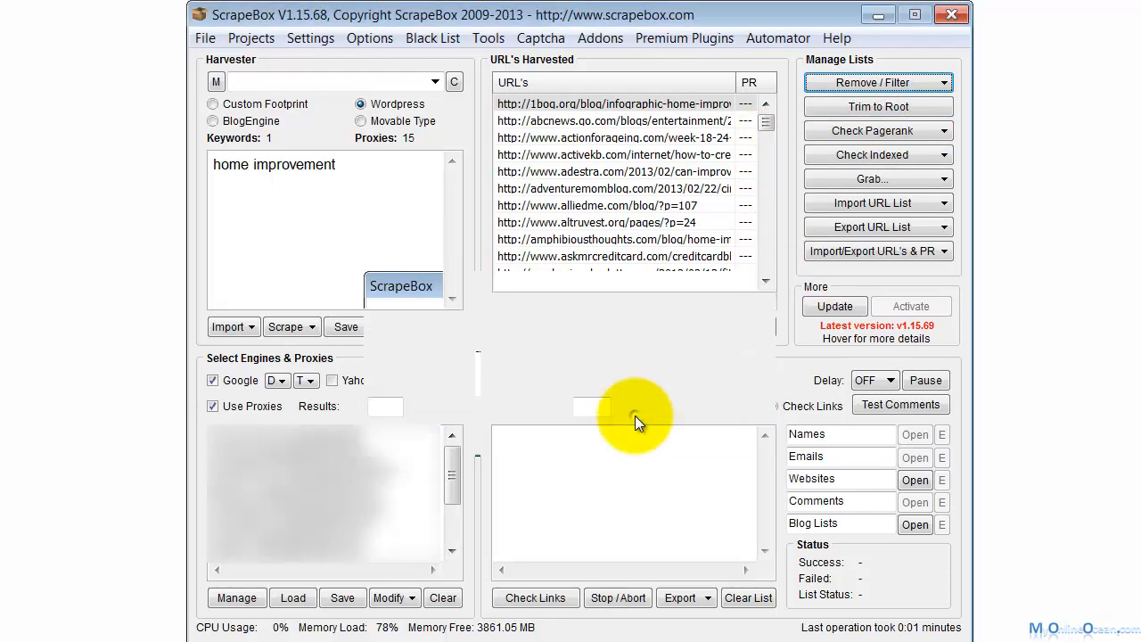
pyautogui.click(641, 425)
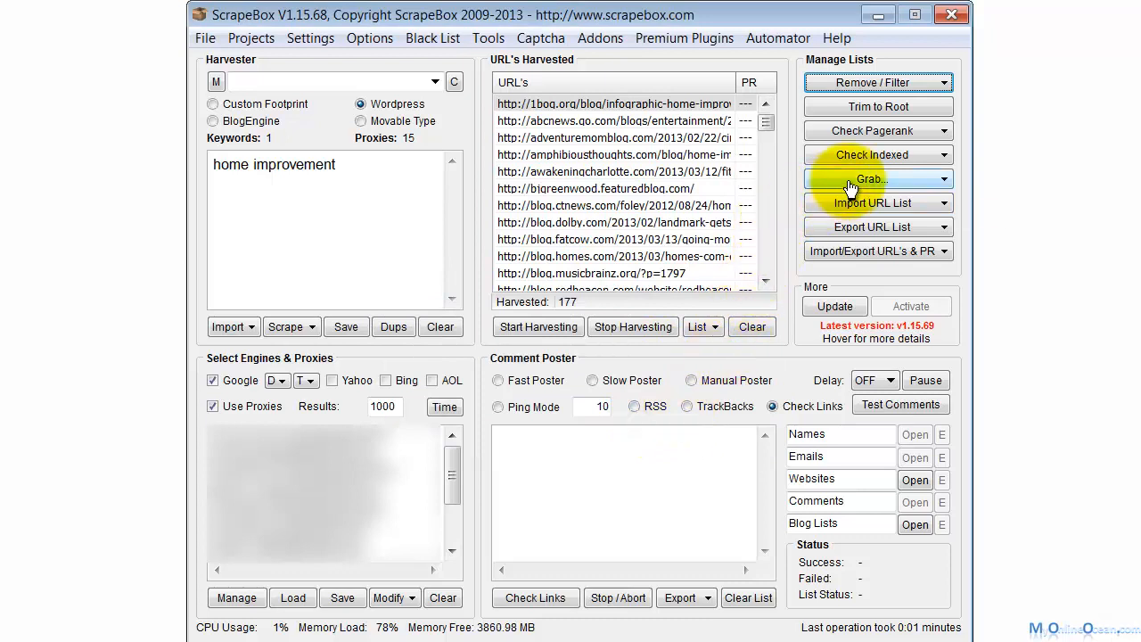
# Step: Check whether the harvested URLs are indexed in Google
pyautogui.click(937, 155)
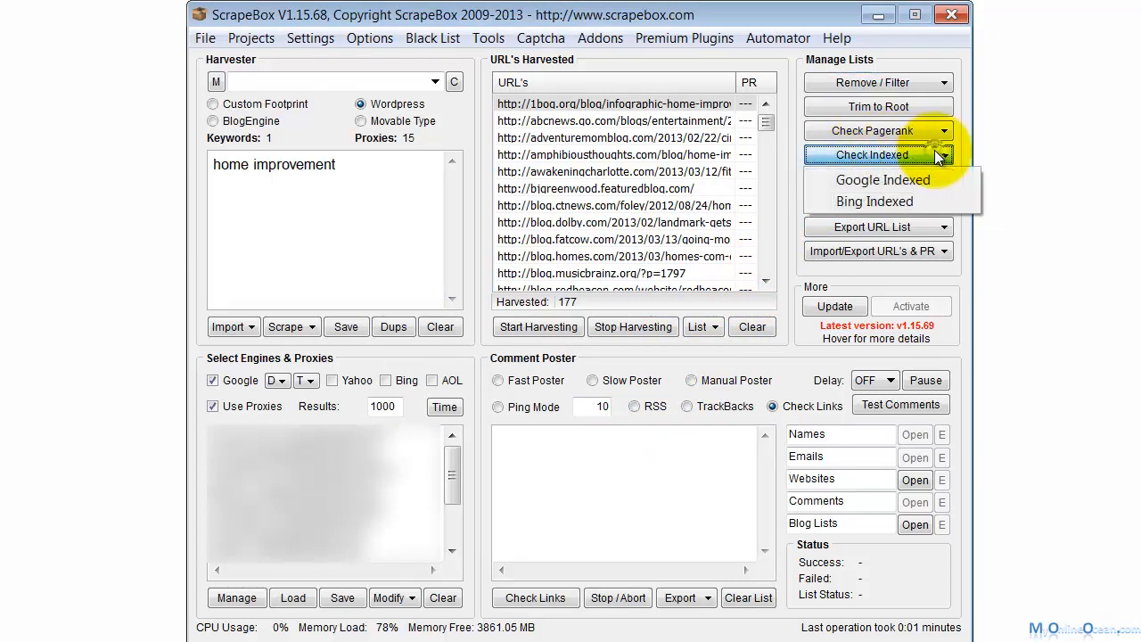
pyautogui.click(919, 178)
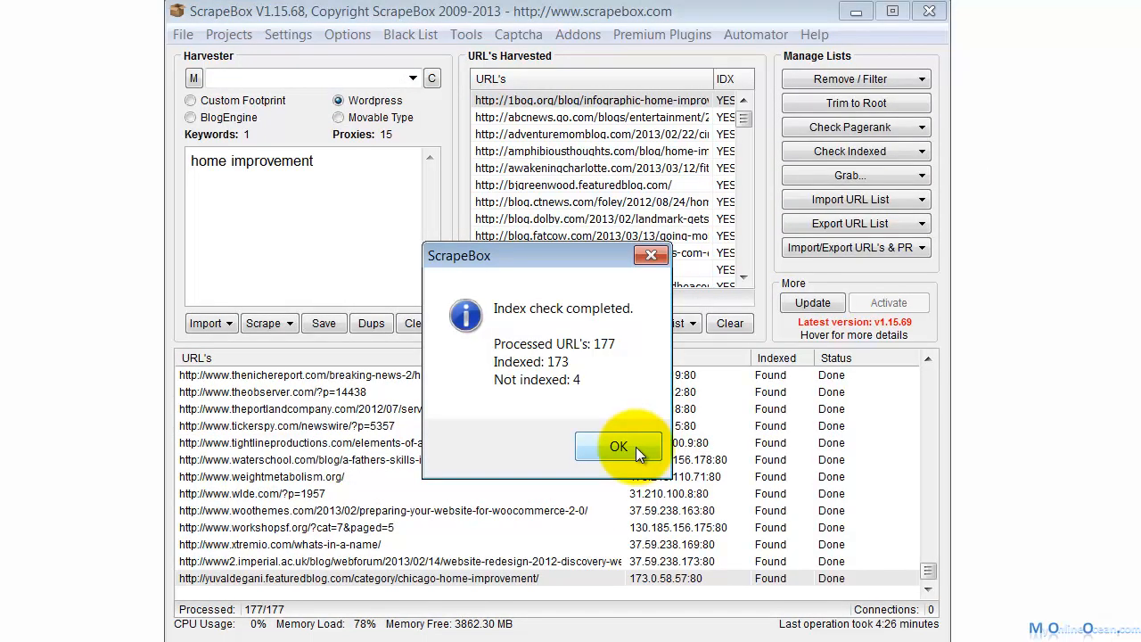
pyautogui.click(623, 450)
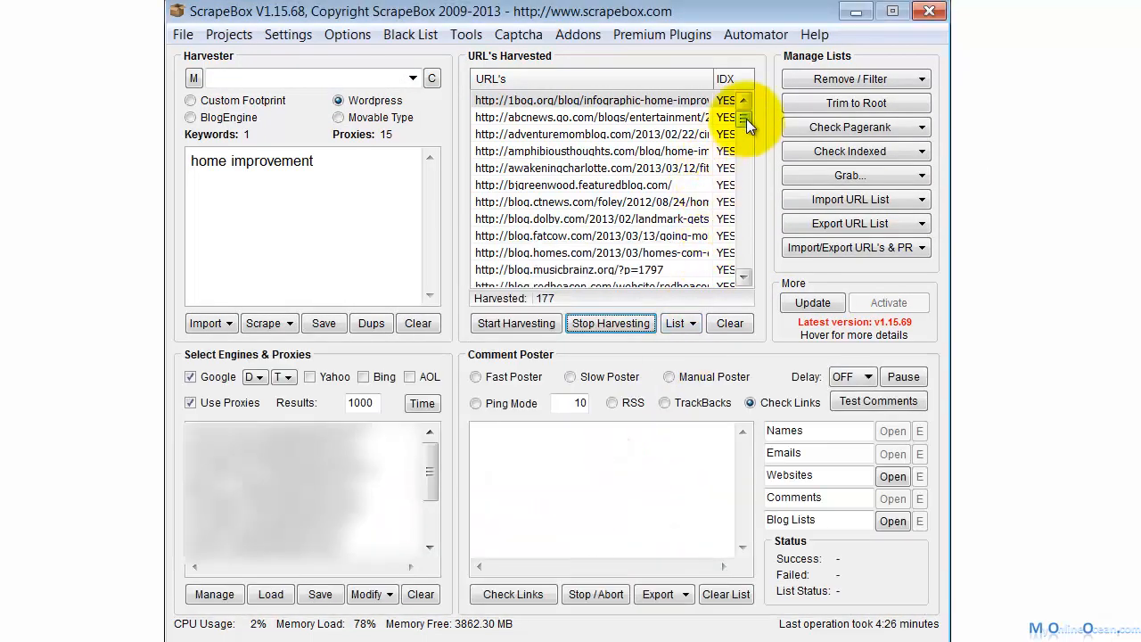
# Step: Sort the harvested URLs by index status and remove the ones marked NO from the list
pyautogui.moveTo(746, 119); pyautogui.dragTo(745, 265)
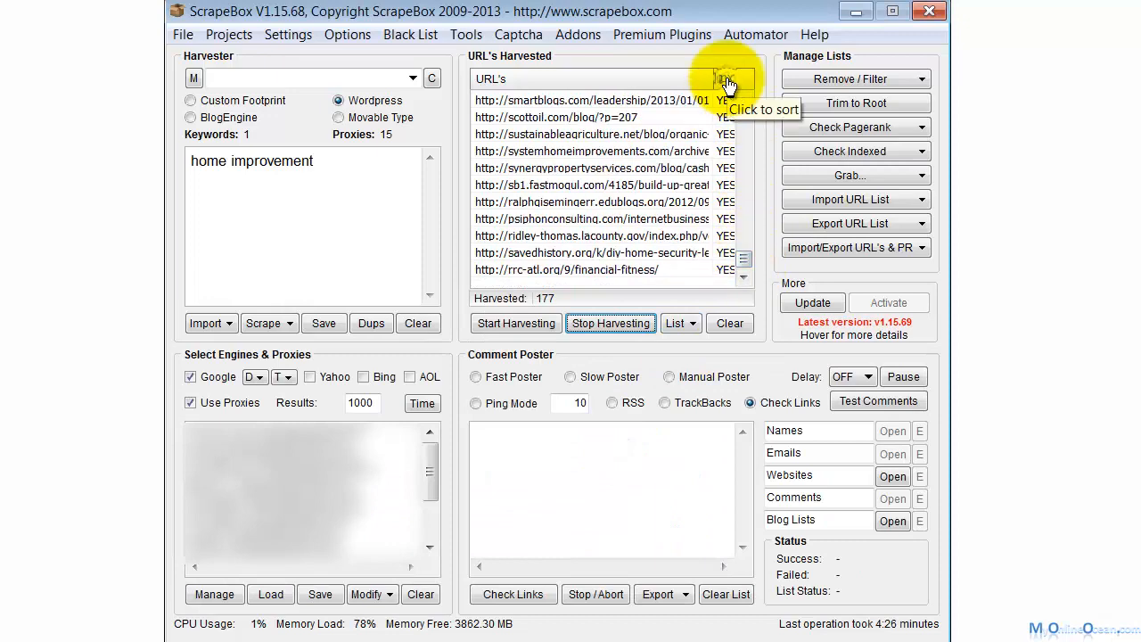
pyautogui.click(727, 79)
pyautogui.click(659, 218)
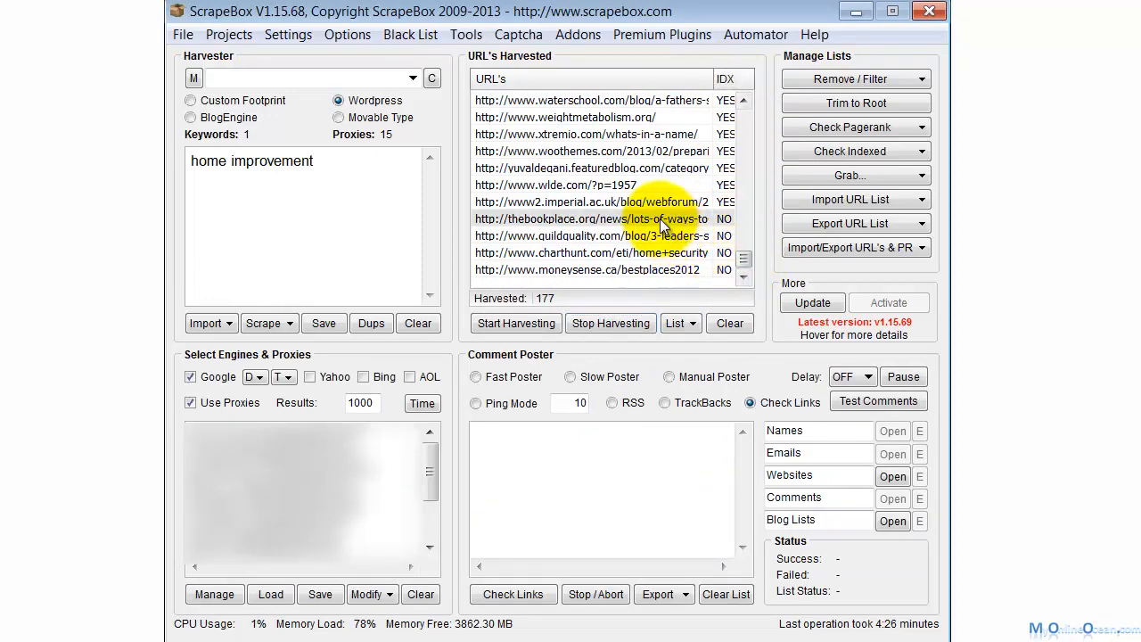
pyautogui.keyDown('shift'); pyautogui.click(639, 269); pyautogui.keyUp('shift')
pyautogui.rightClick(639, 269)
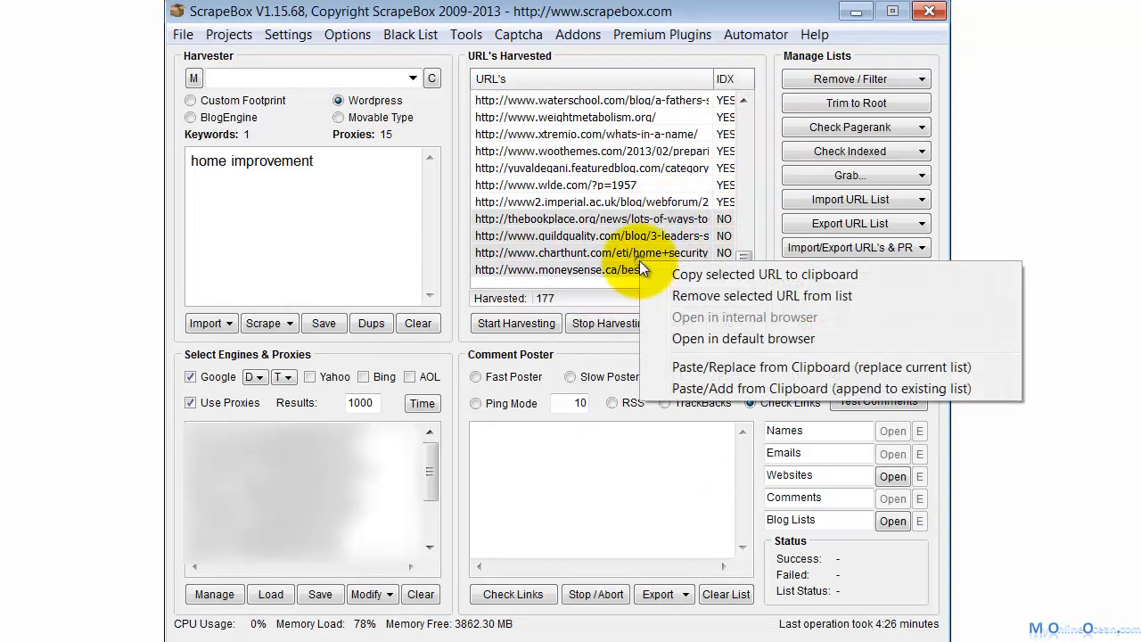
pyautogui.click(686, 295)
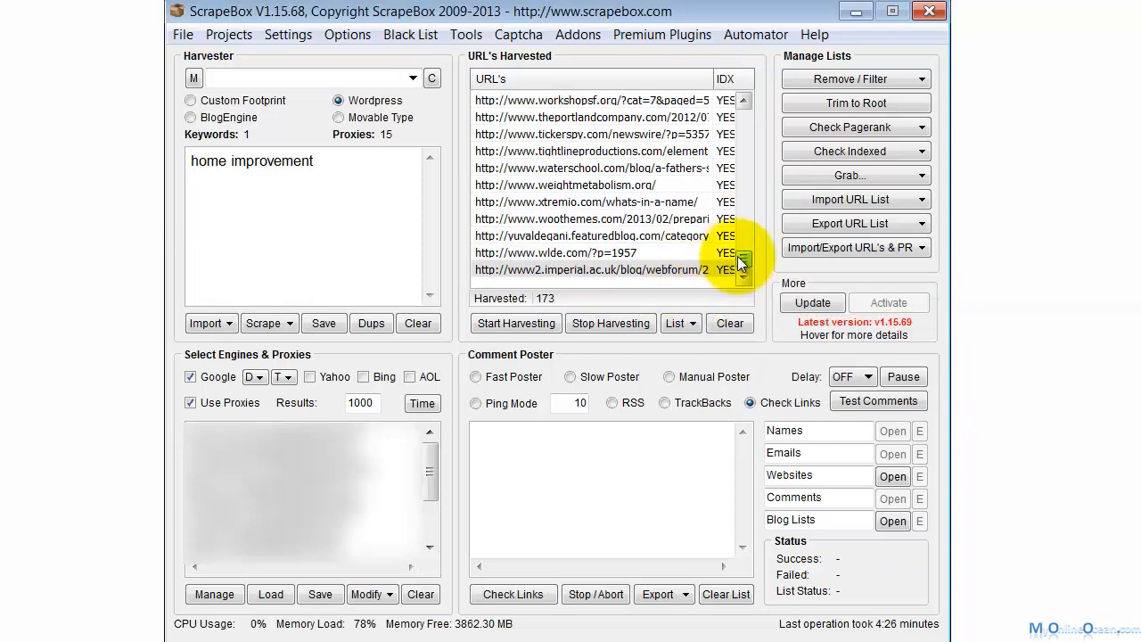
# Step: Get the URL PageRank for all remaining harvested URLs
pyautogui.moveTo(740, 261); pyautogui.dragTo(749, 151)
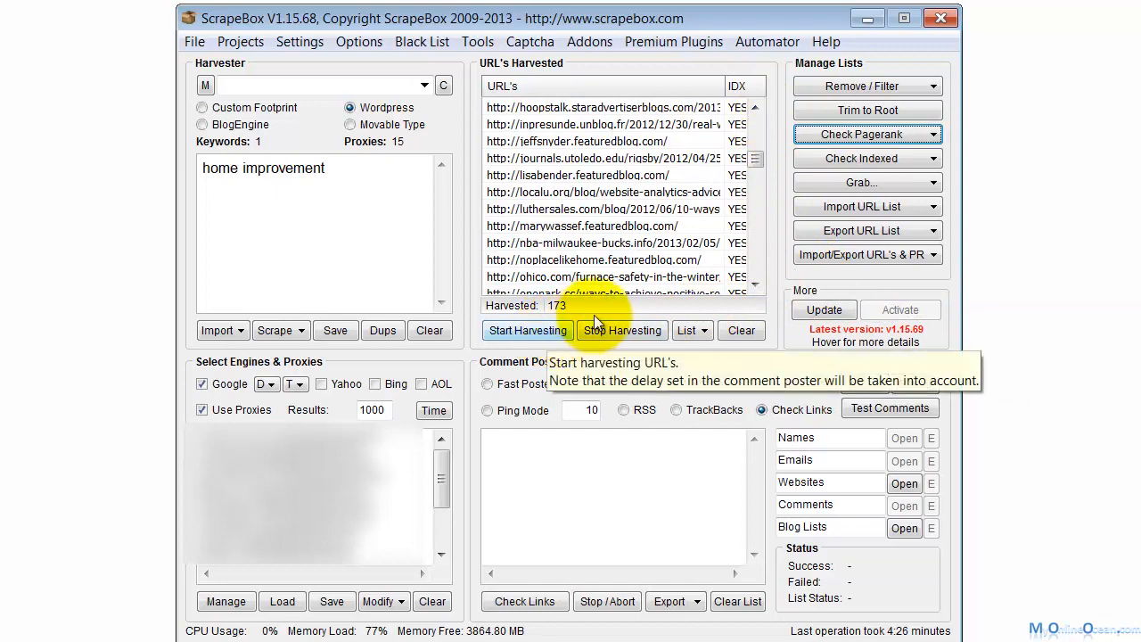
pyautogui.click(874, 130)
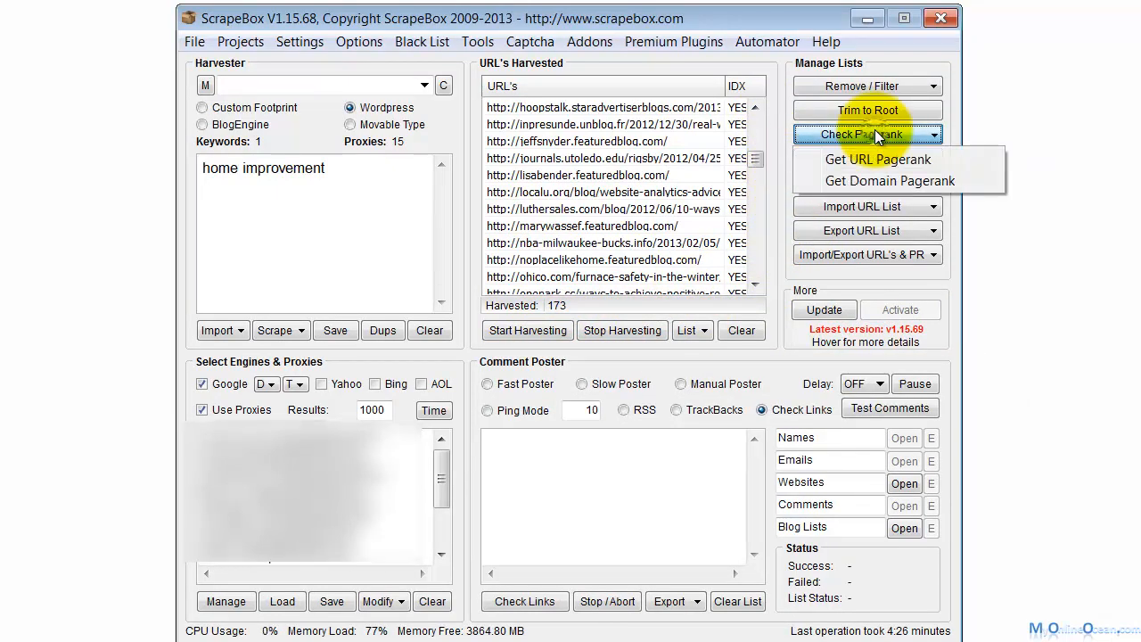
pyautogui.click(875, 158)
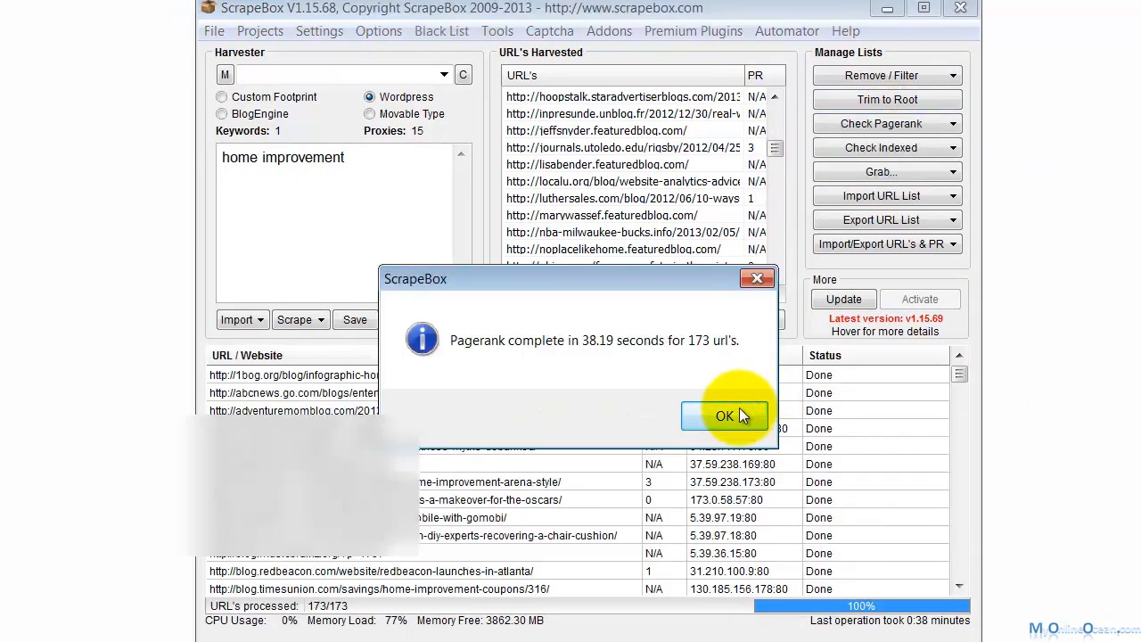
pyautogui.click(726, 415)
# Step: Sort the harvested URLs by PageRank and remove every entry with a PageRank of 0 or N/A
pyautogui.click(757, 75)
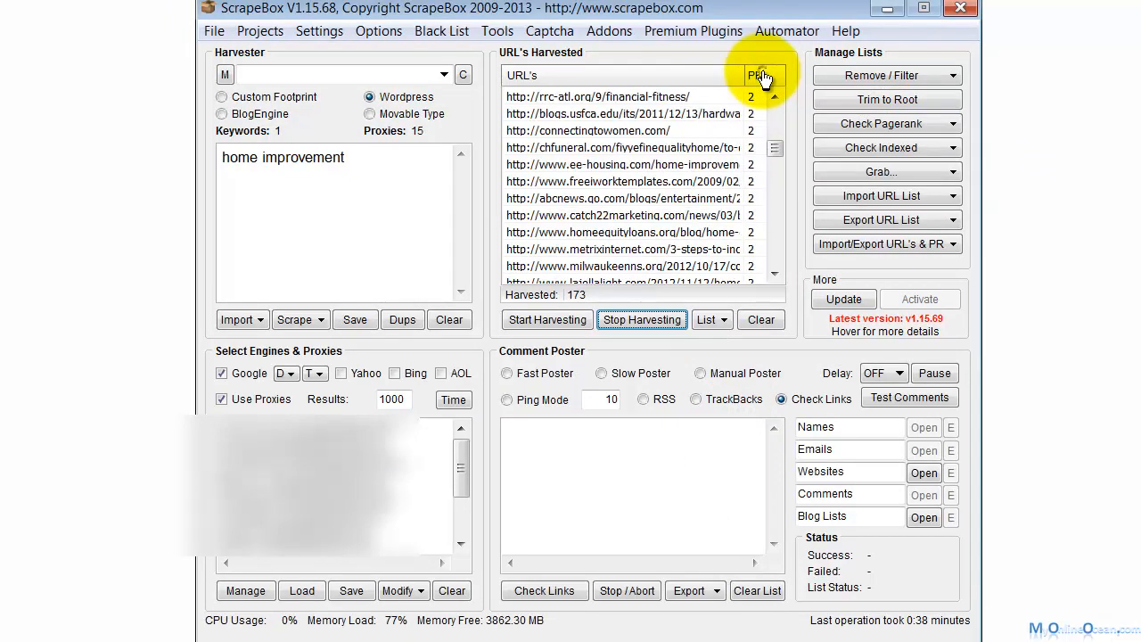
pyautogui.moveTo(776, 148)
pyautogui.mouseDown()
pyautogui.moveTo(776, 117)
pyautogui.moveTo(775, 170)
pyautogui.mouseUp()
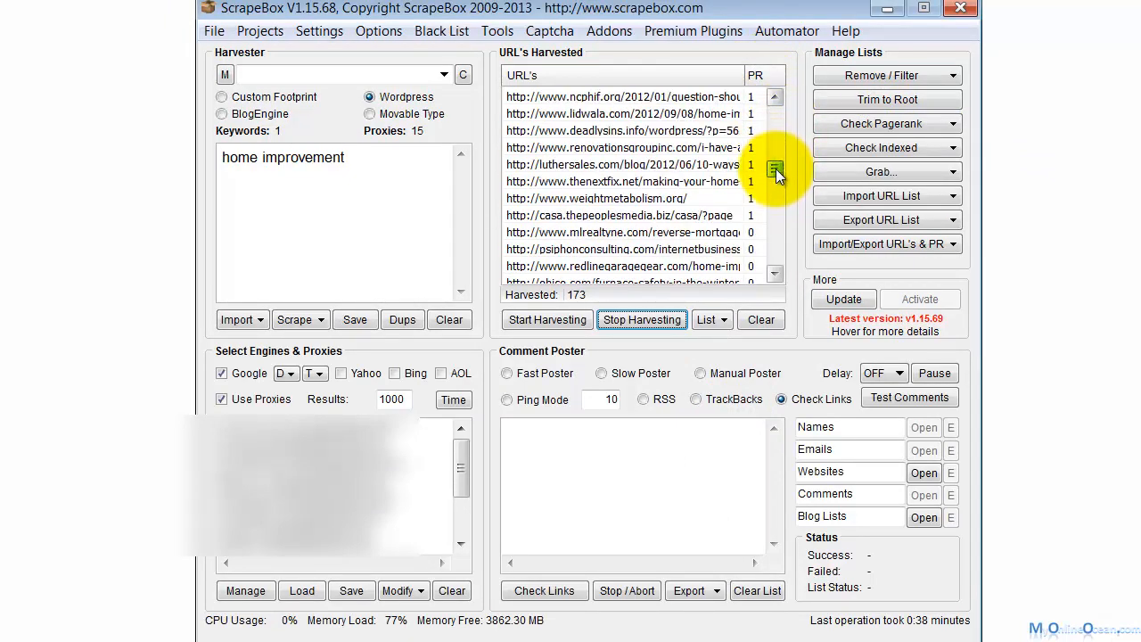
pyautogui.click(712, 233)
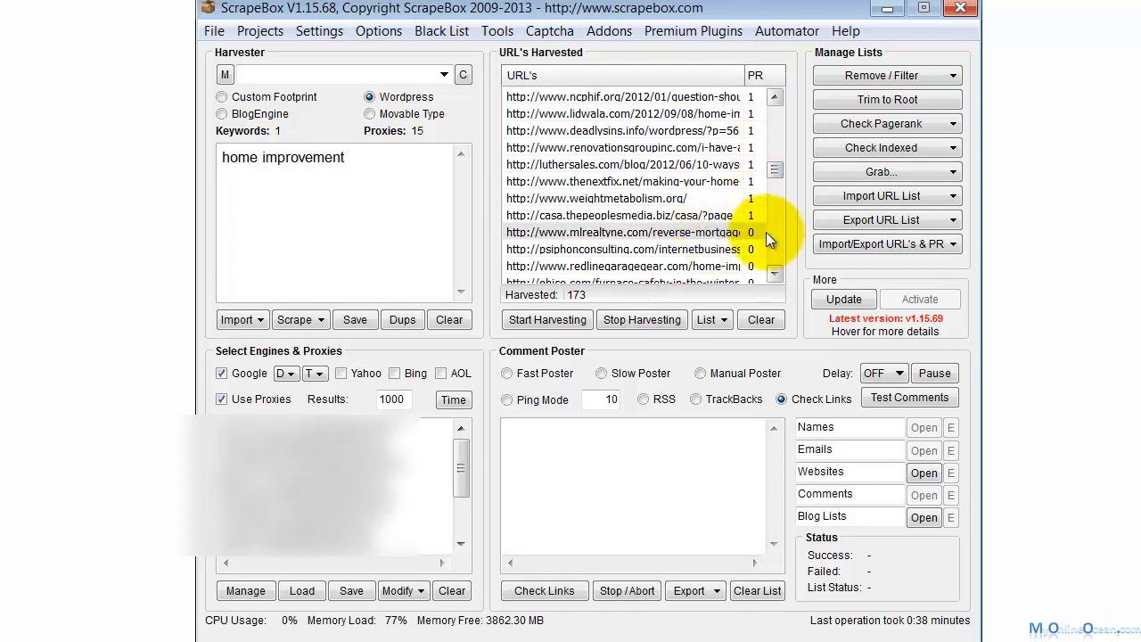
pyautogui.moveTo(778, 173); pyautogui.dragTo(779, 277)
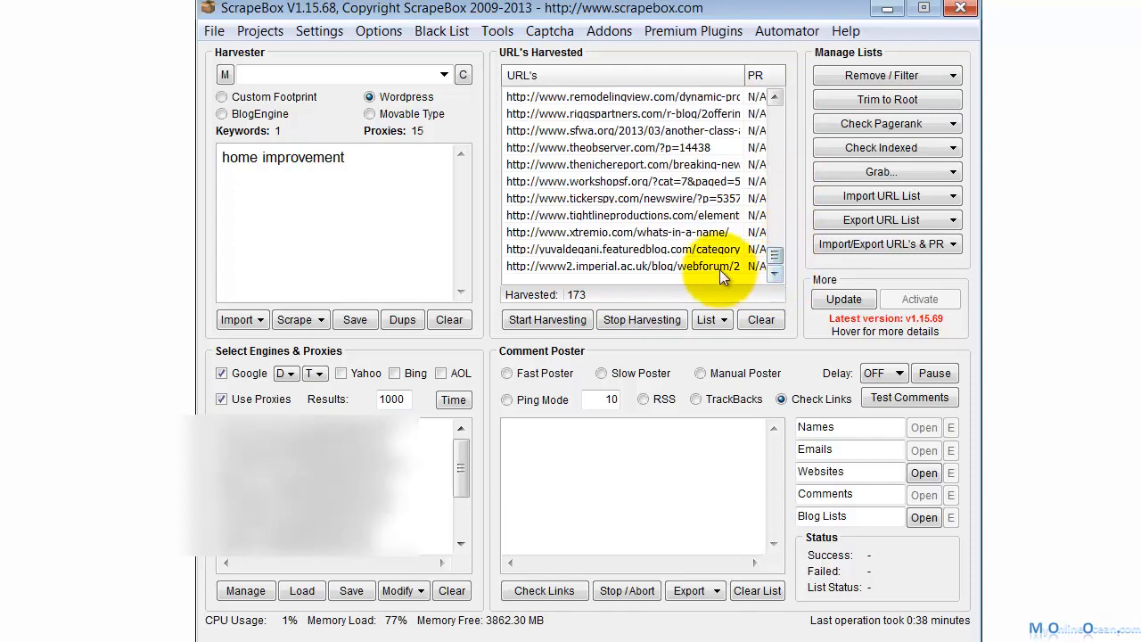
pyautogui.rightClick(738, 239)
pyautogui.click(753, 267)
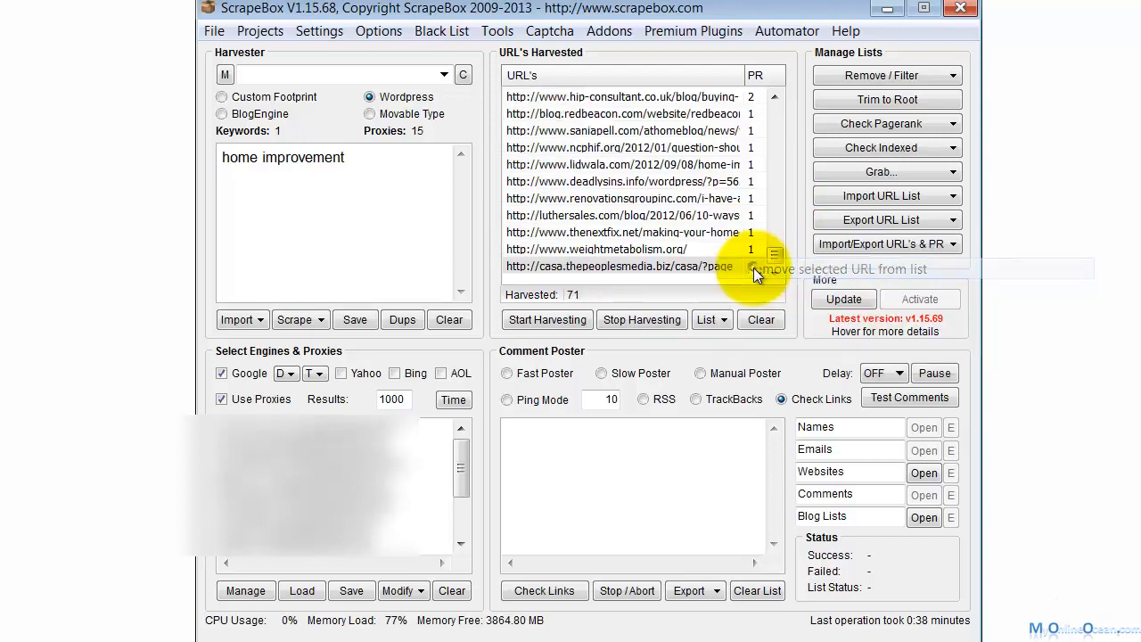
# Step: Load the harvested URLs into the ScrapeBox Outbound Link Checker addon and run the link check
pyautogui.moveTo(776, 256)
pyautogui.mouseDown()
pyautogui.moveTo(783, 105)
pyautogui.moveTo(777, 264)
pyautogui.moveTo(786, 113)
pyautogui.mouseUp()
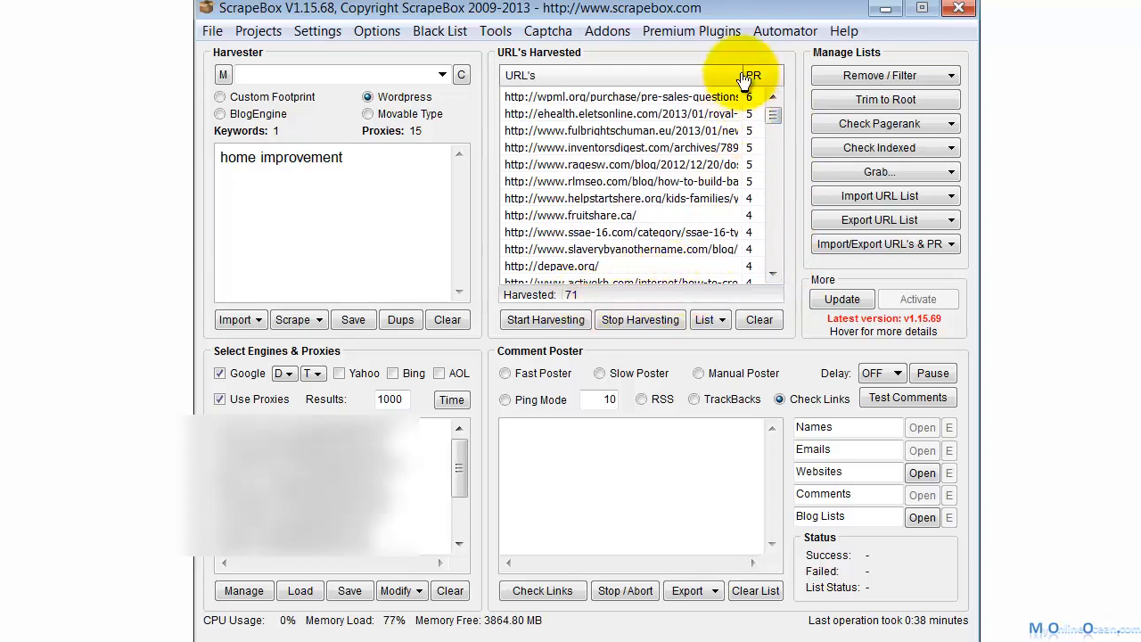
pyautogui.click(611, 31)
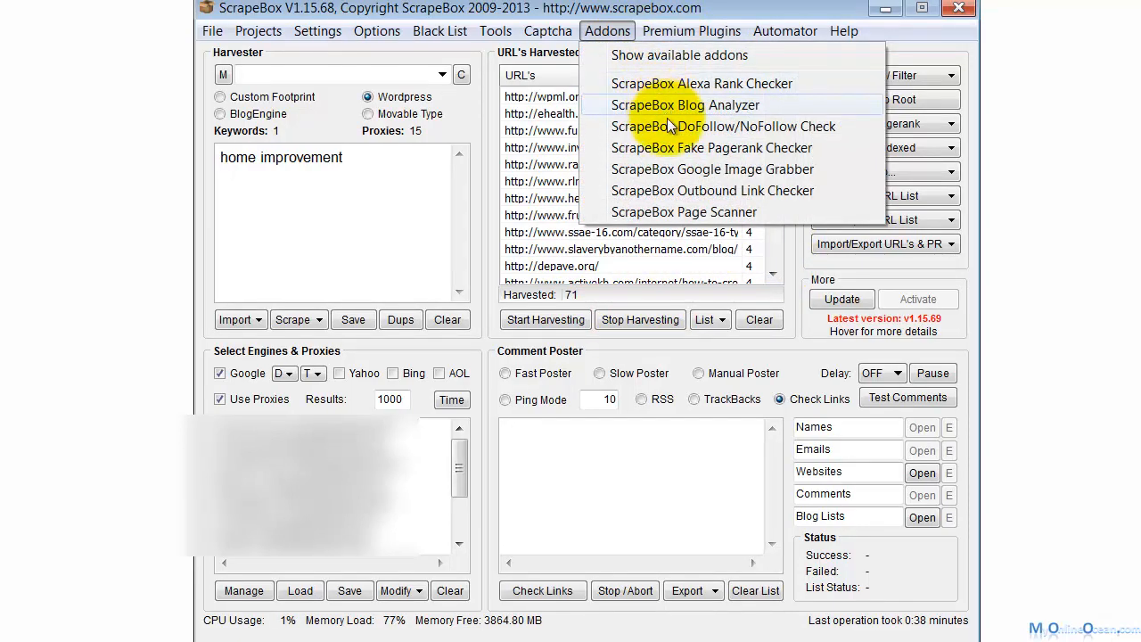
pyautogui.click(679, 189)
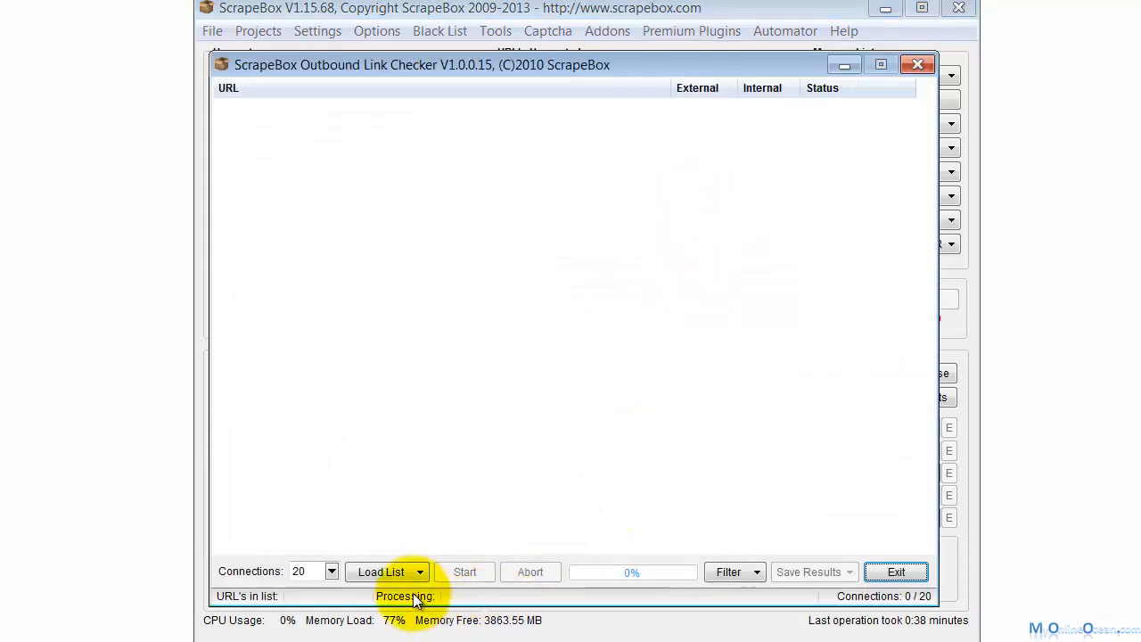
pyautogui.click(403, 571)
pyautogui.click(417, 596)
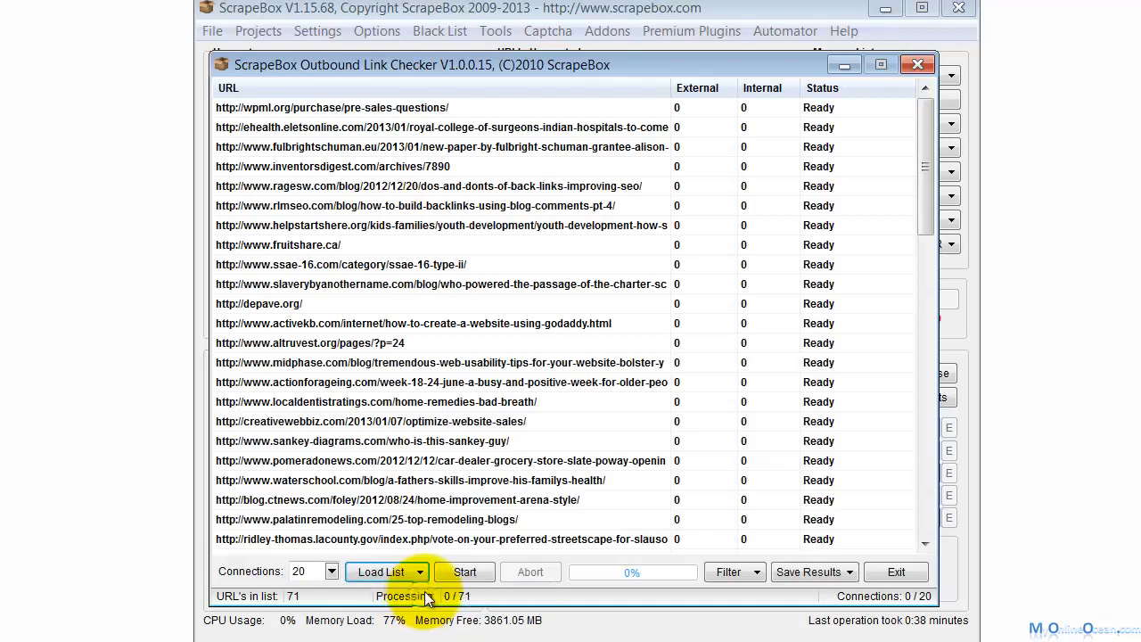
pyautogui.click(464, 572)
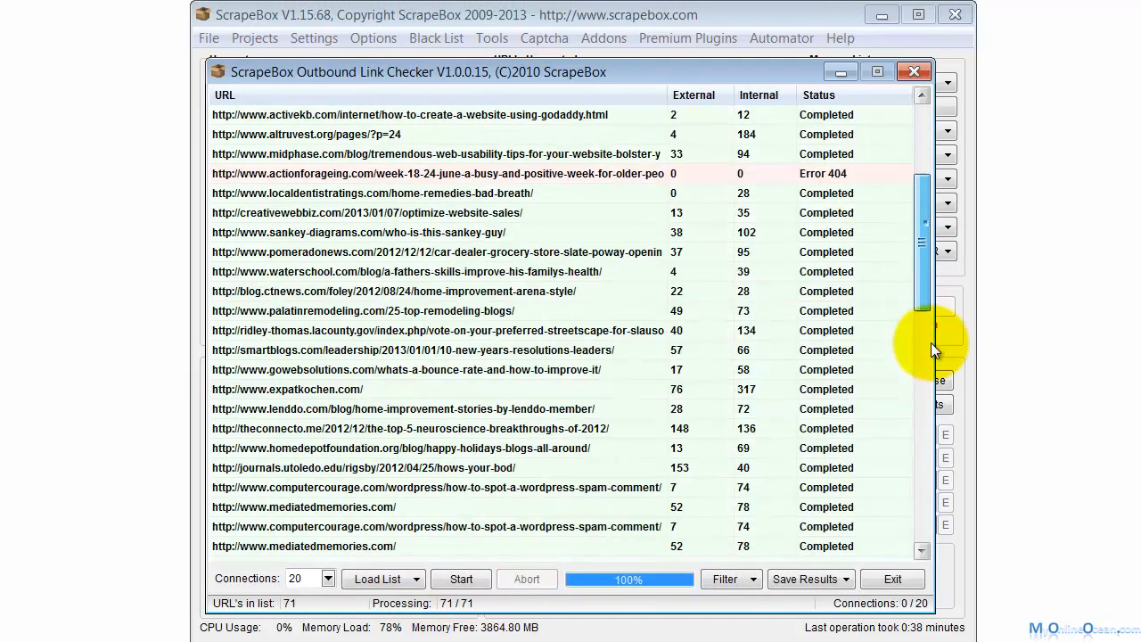
# Step: Filter the outbound link results to remove entries with 30 or more external links
pyautogui.moveTo(934, 335); pyautogui.dragTo(926, 481)
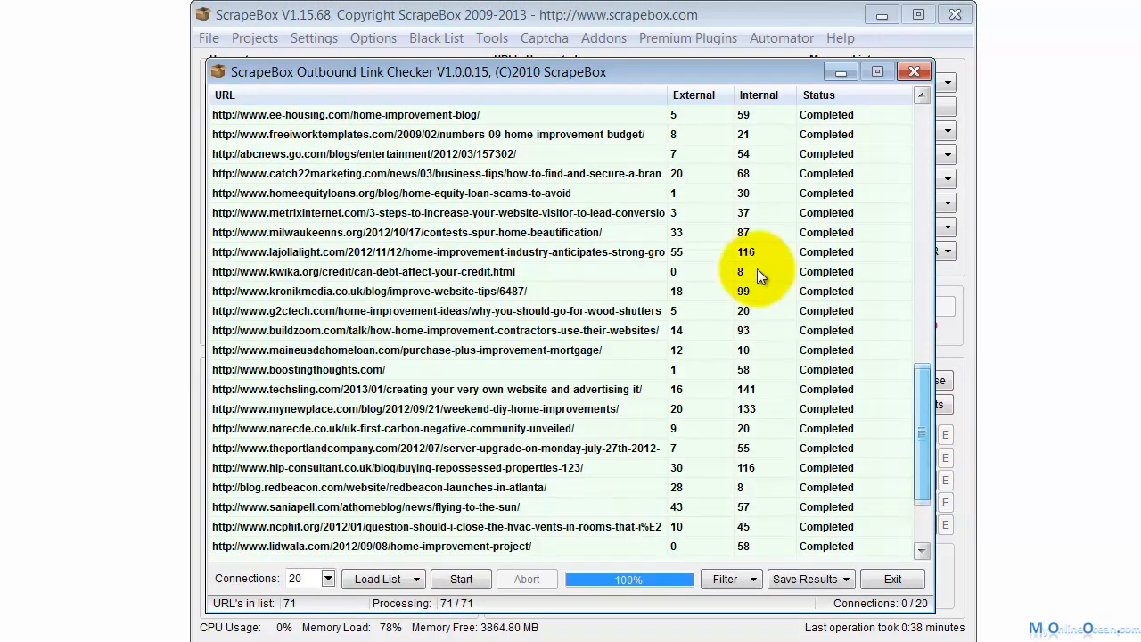
pyautogui.click(737, 589)
pyautogui.click(744, 598)
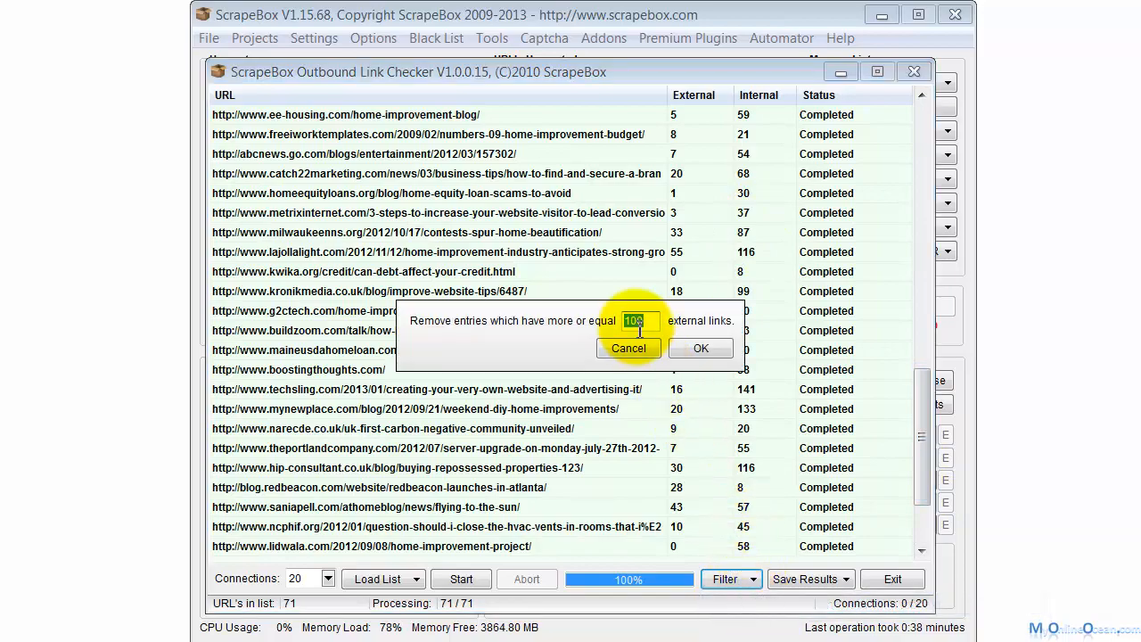
pyautogui.write('30')
pyautogui.press('Return')
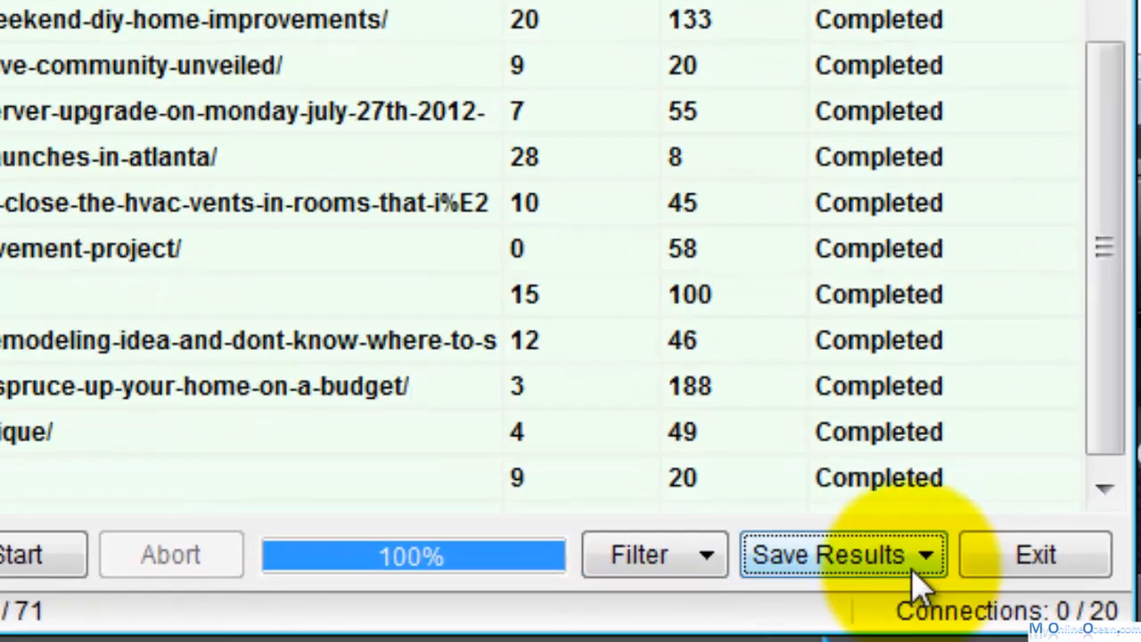
# Step: Save the filtered link results back to the ScrapeBox harvester and close the Outbound Link Checker
pyautogui.click(838, 579)
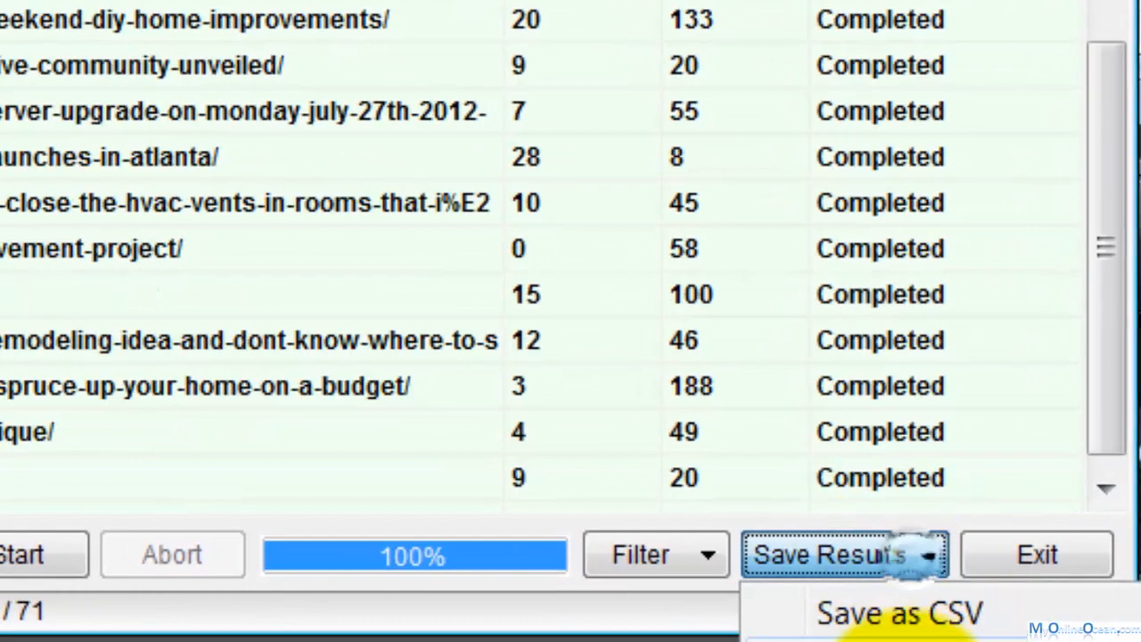
pyautogui.click(903, 639)
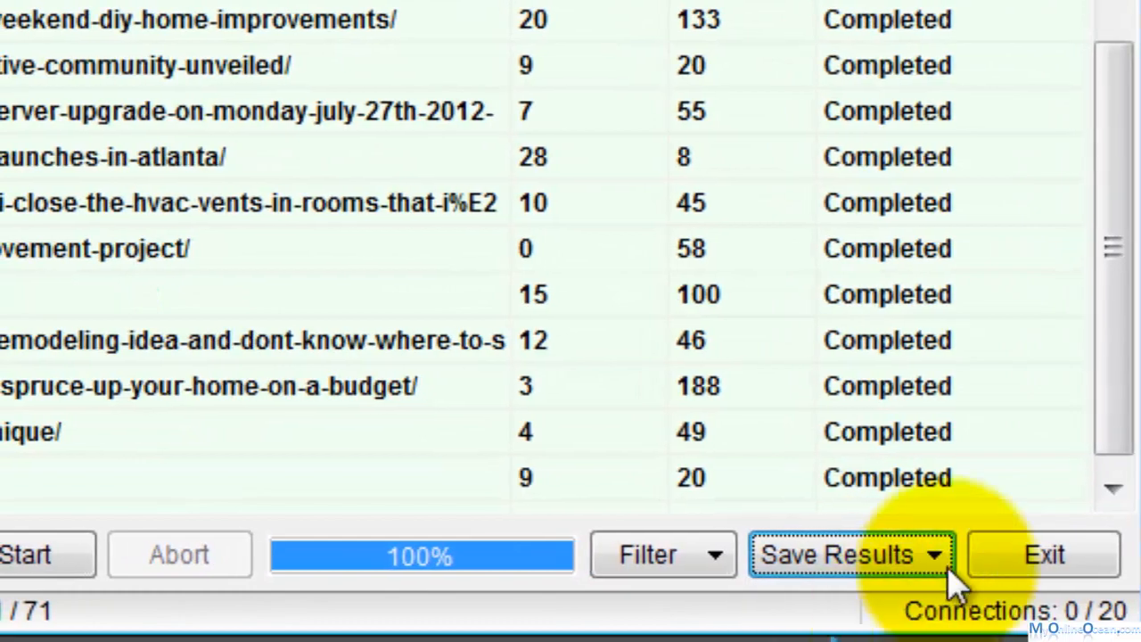
pyautogui.click(1010, 557)
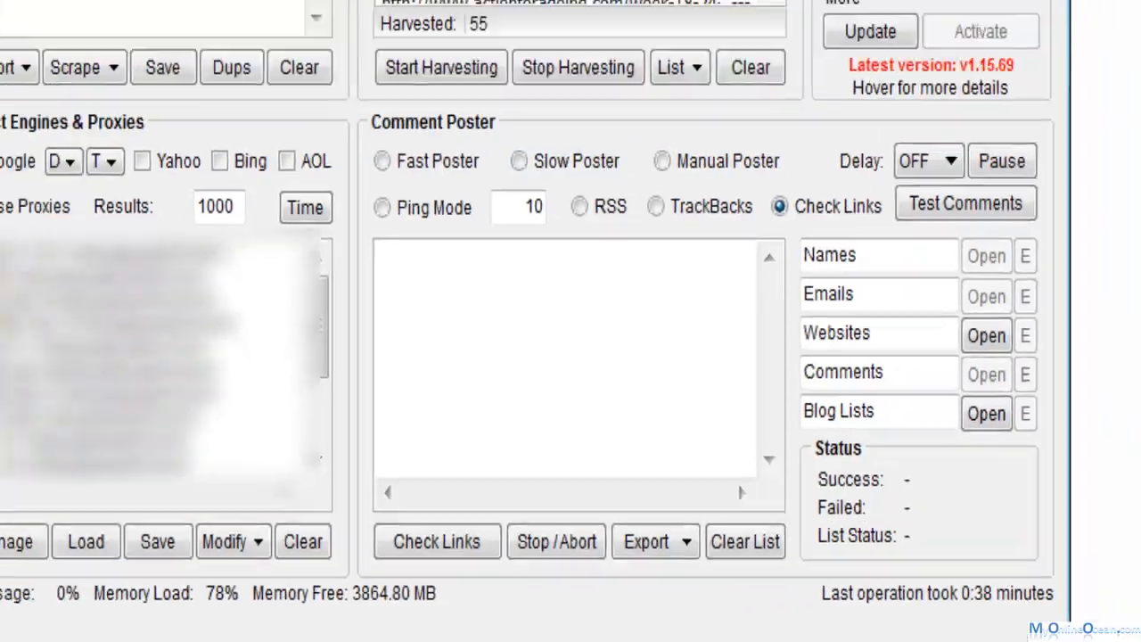
# Step: Load the harvested URLs into the ScrapeBox Blog Analyzer addon and run the analysis
pyautogui.click(574, 46)
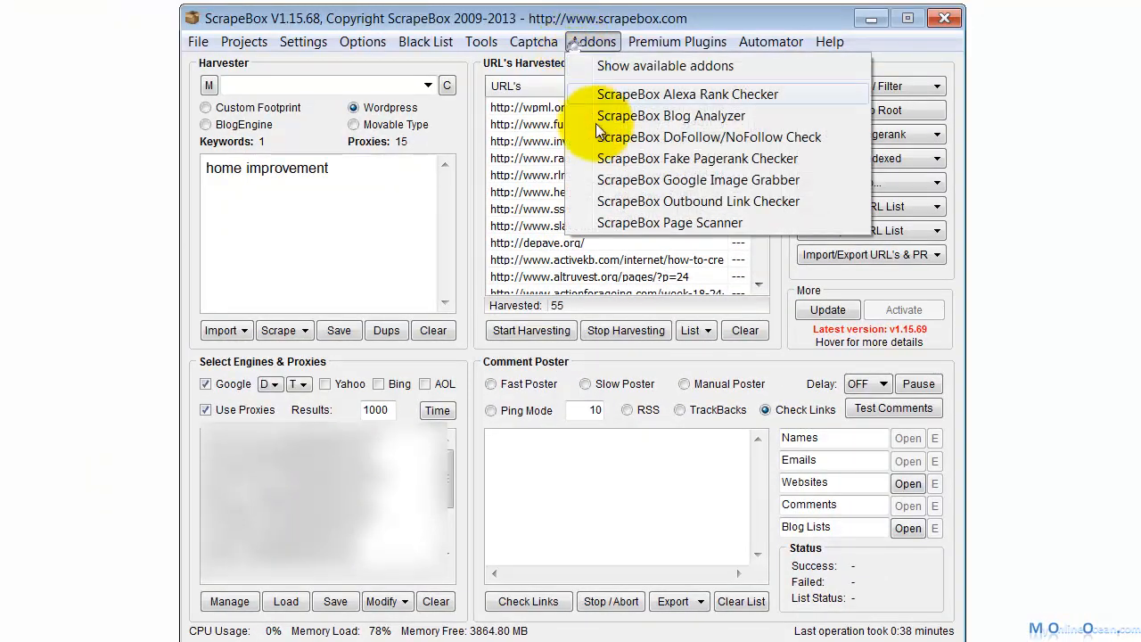
pyautogui.click(649, 115)
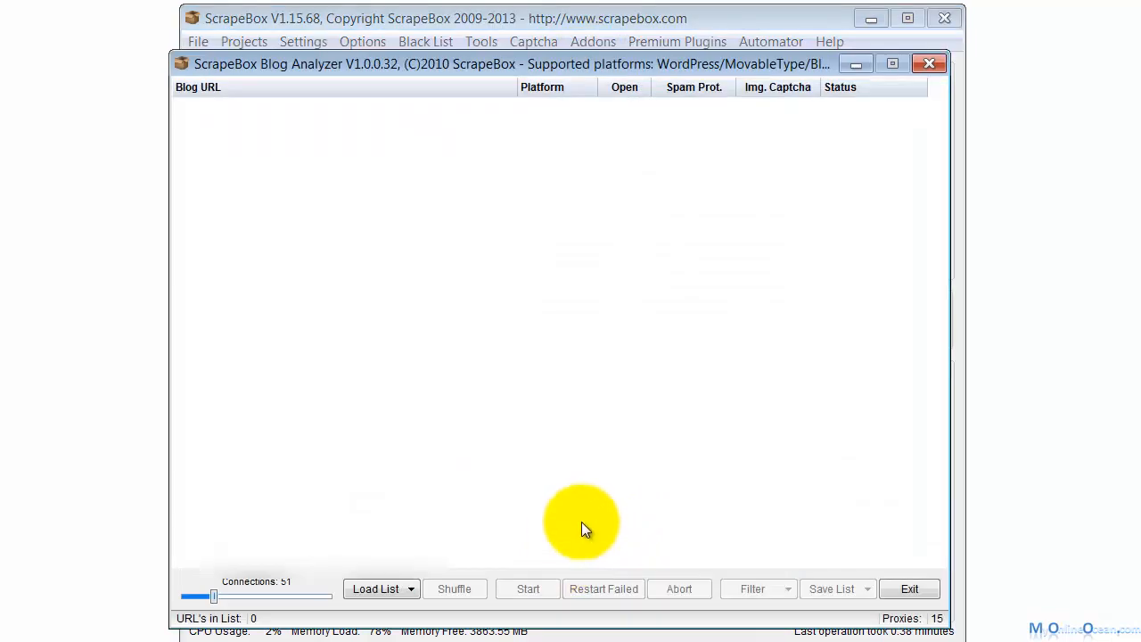
pyautogui.click(385, 595)
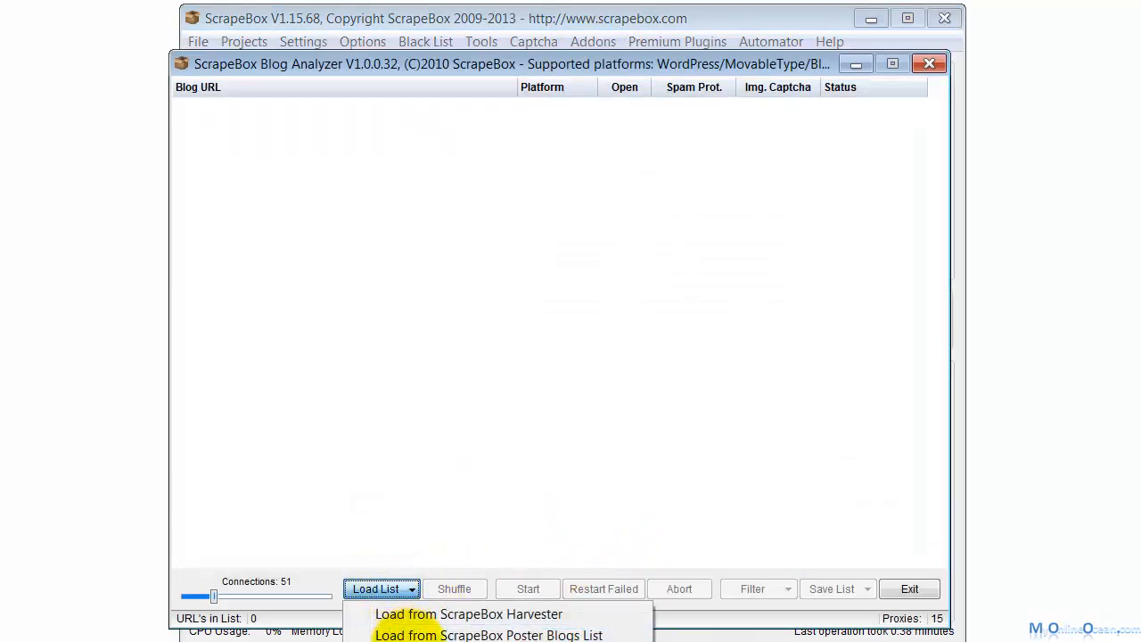
pyautogui.click(421, 616)
pyautogui.click(527, 588)
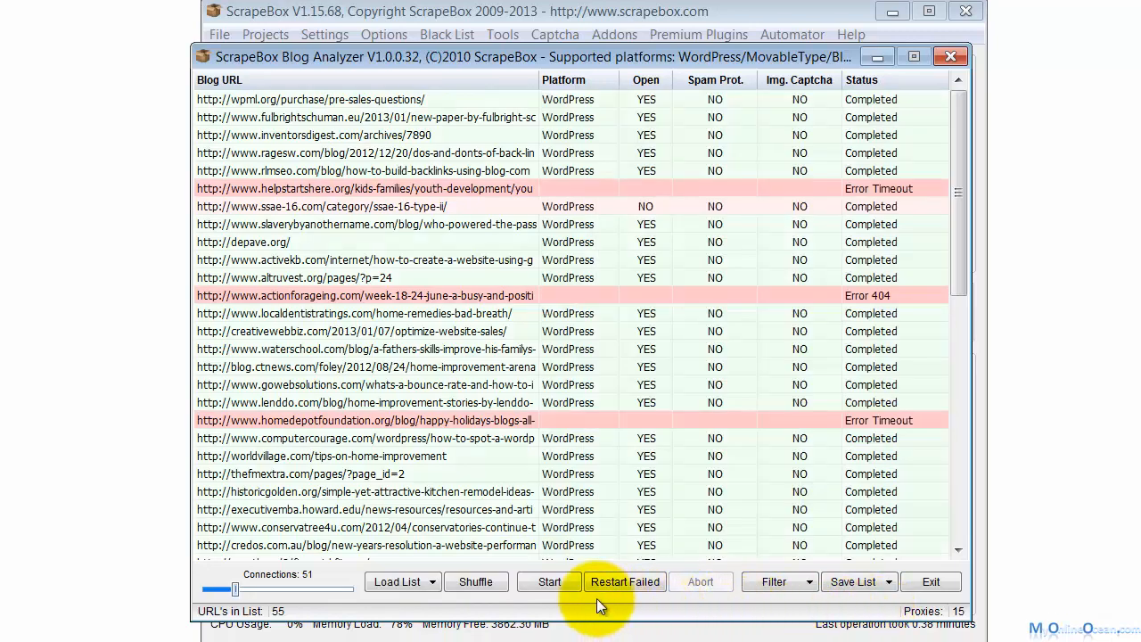
# Step: Remove all "bad" blogs from the Blog Analyzer results and look through the remaining list
pyautogui.click(822, 592)
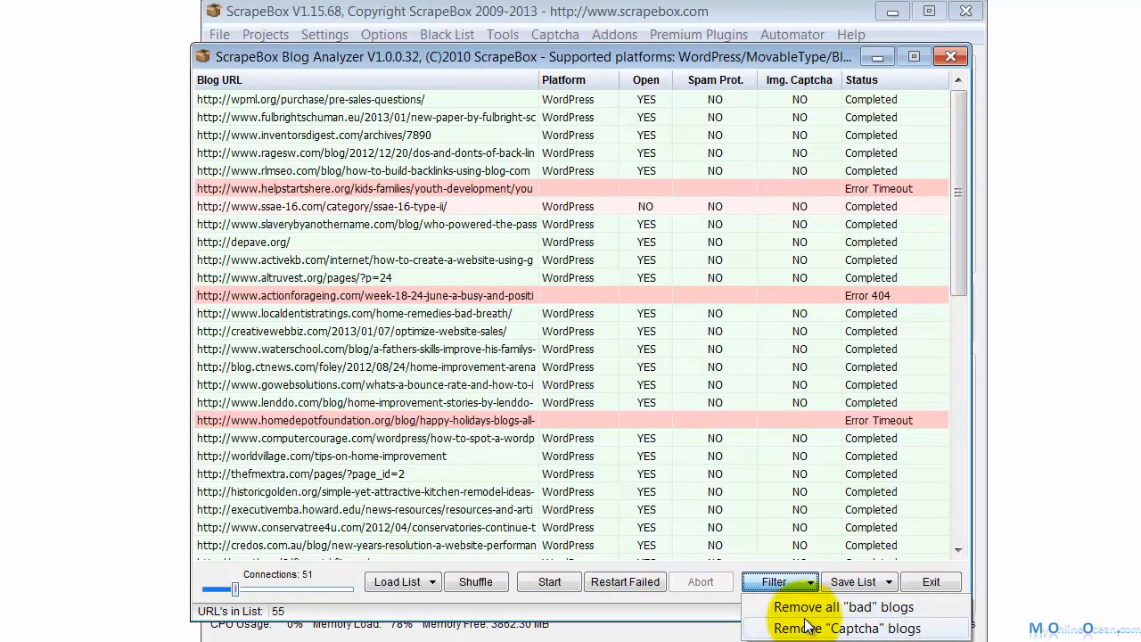
pyautogui.click(806, 607)
pyautogui.moveTo(957, 263); pyautogui.dragTo(957, 422)
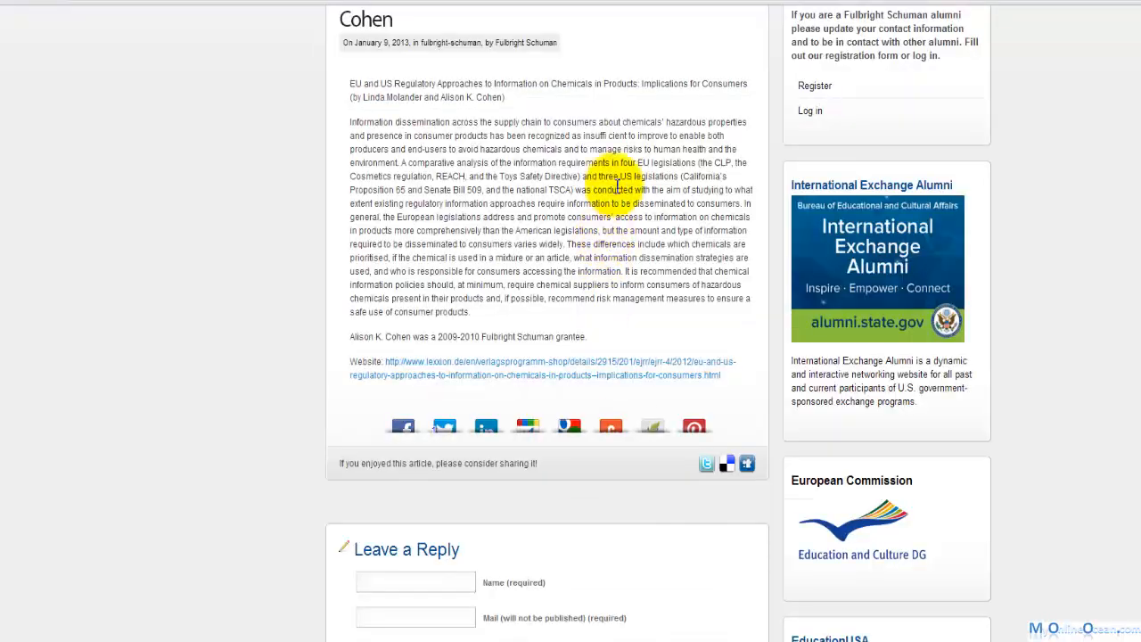
# Step: Examine the Fulbright Schuman blog post and its Leave a Reply form, including the name, mail and website fields
pyautogui.scroll(5, 611, 178)
pyautogui.scroll(-2, 524, 285)
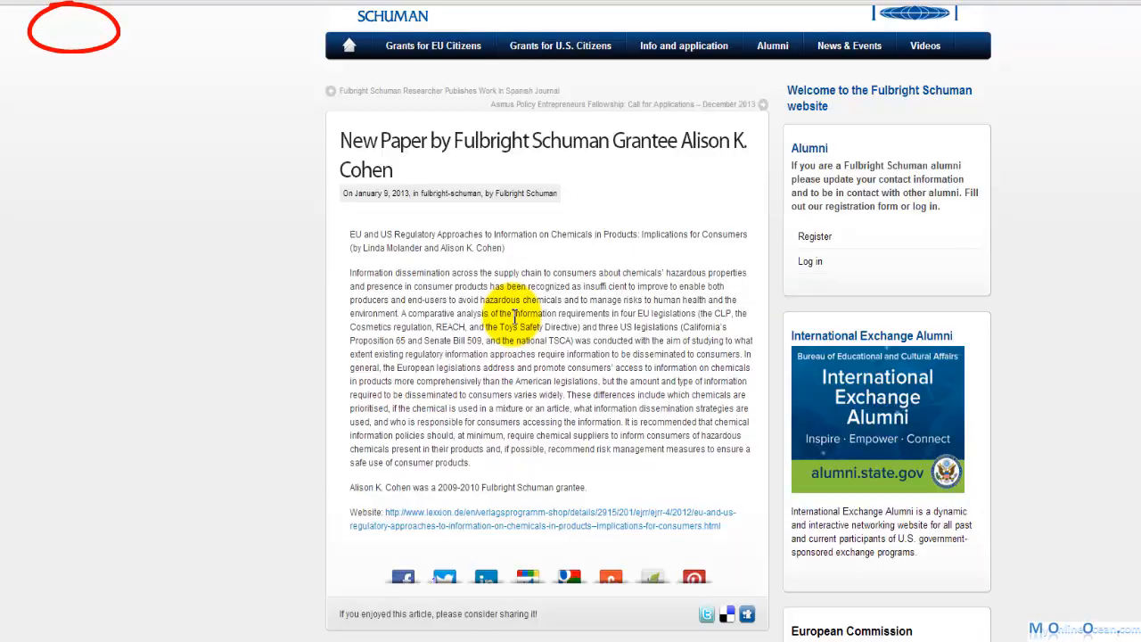
pyautogui.scroll(-2, 411, 370)
pyautogui.scroll(-1, 412, 370)
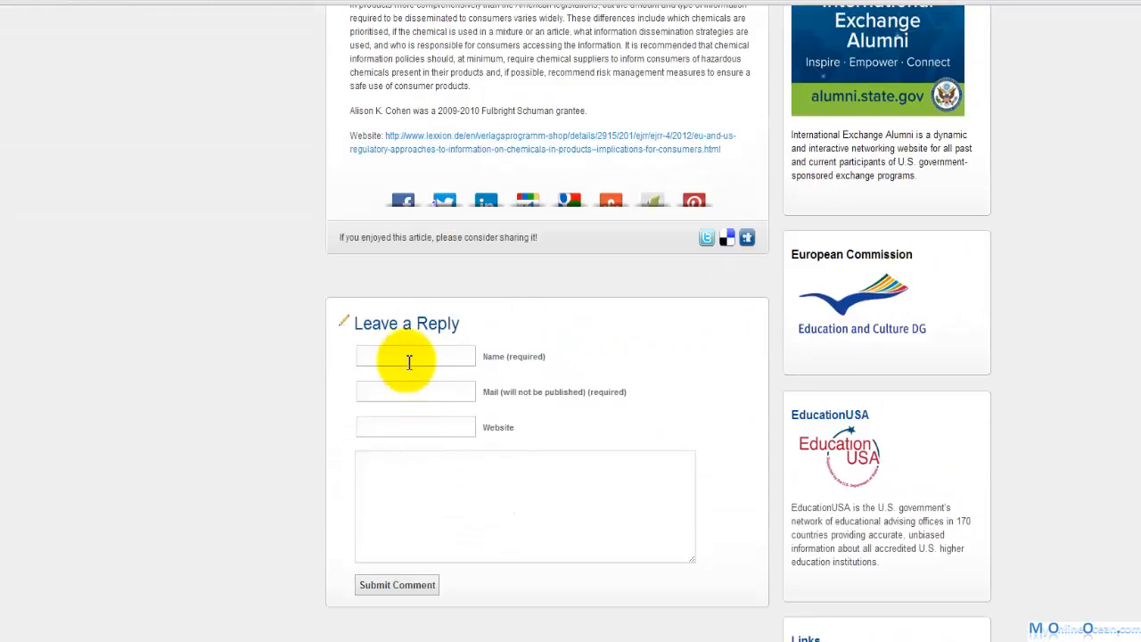
pyautogui.scroll(5, 249, 128)
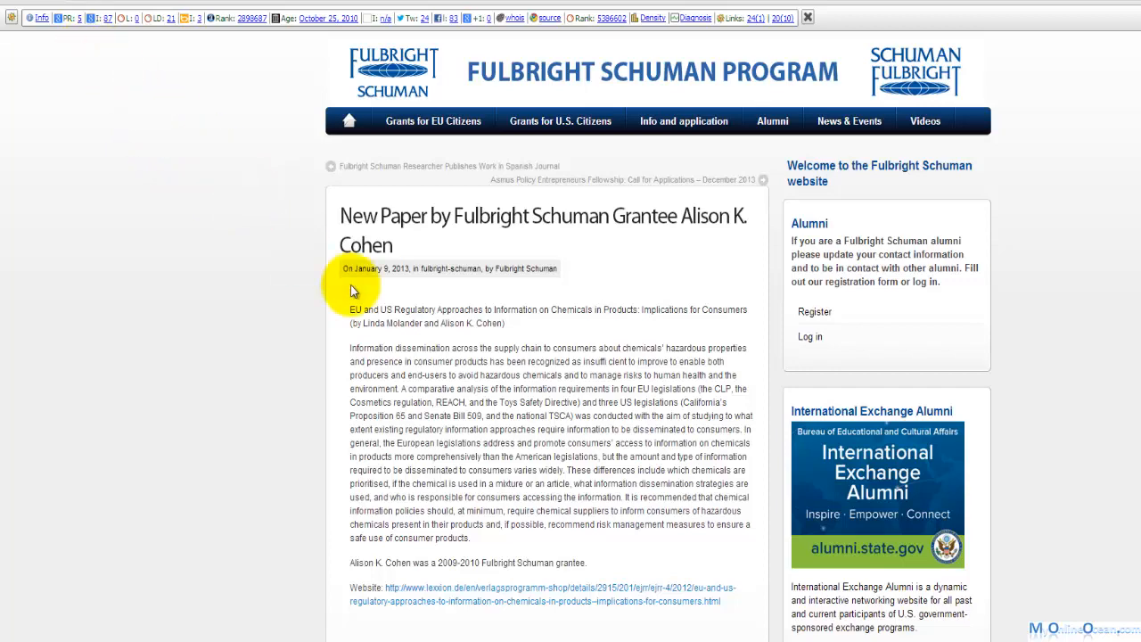
pyautogui.scroll(-3, 448, 432)
pyautogui.scroll(-1, 437, 568)
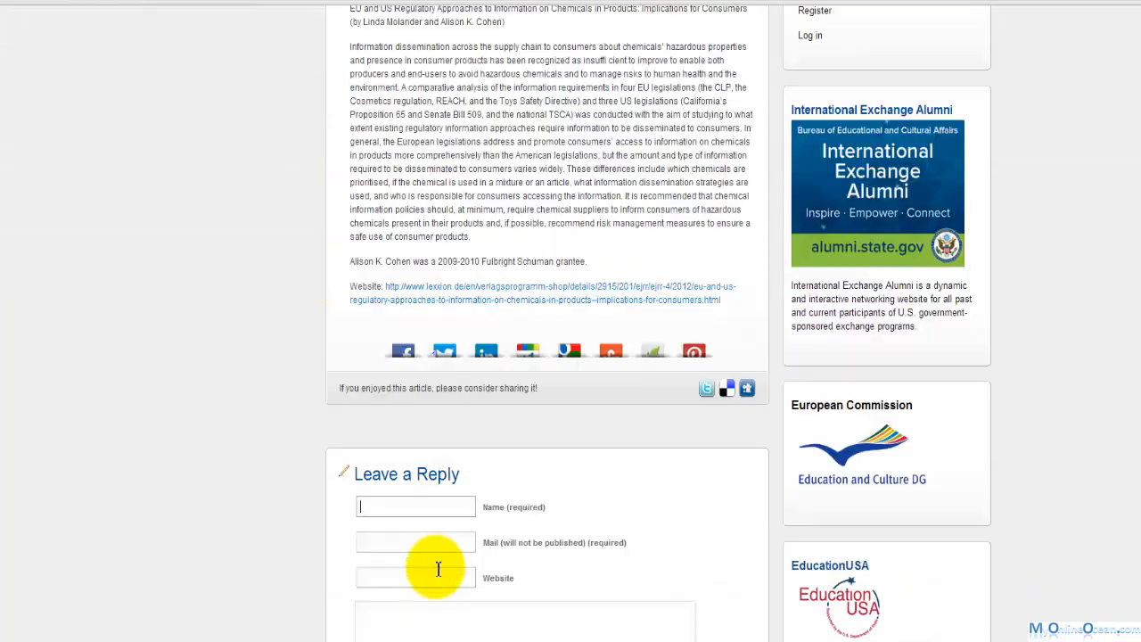
pyautogui.click(420, 506)
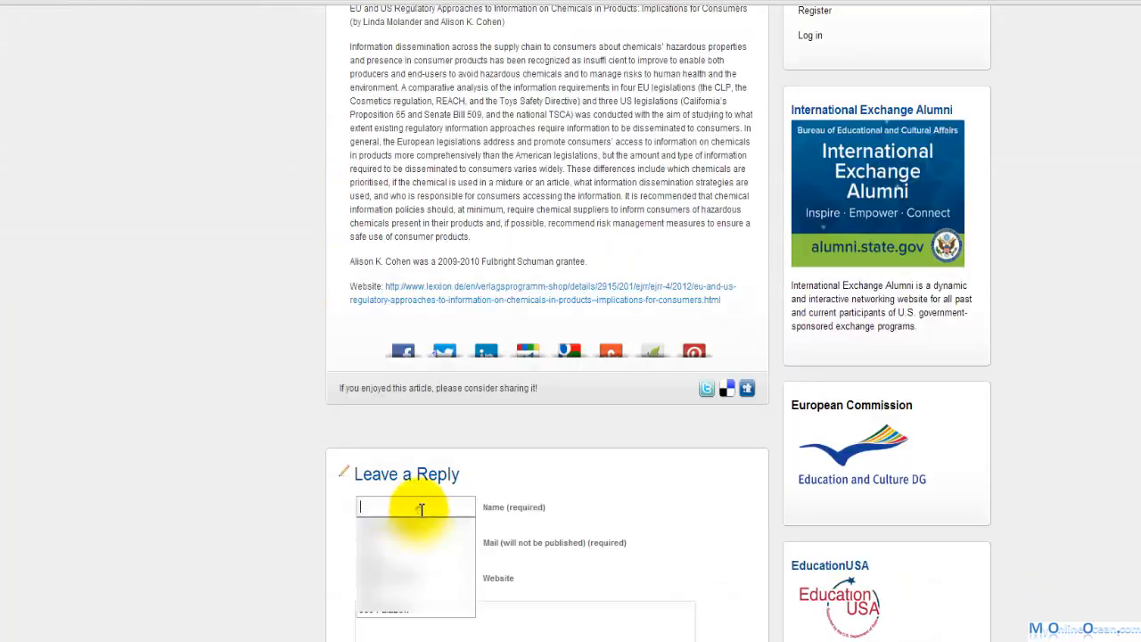
pyautogui.click(497, 495)
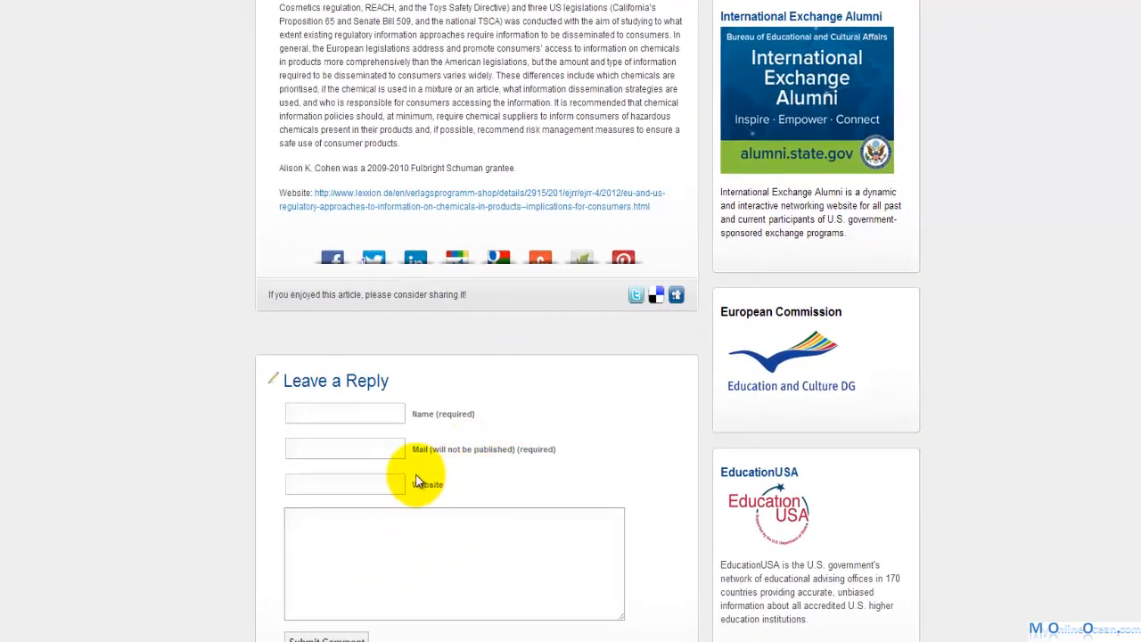
pyautogui.scroll(5, 415, 481)
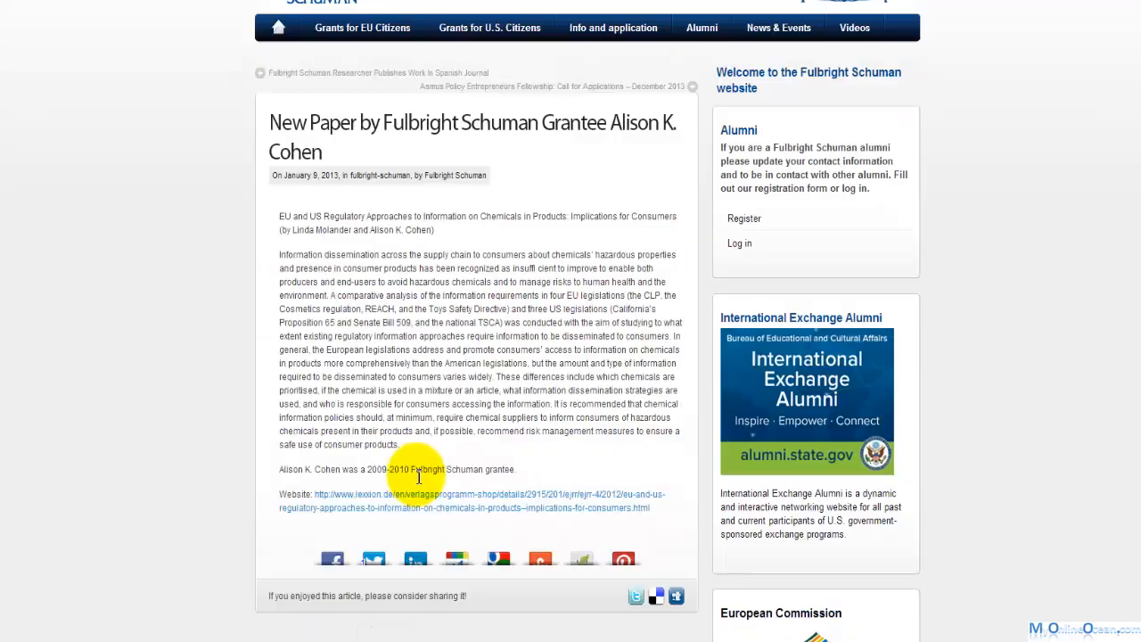
# Step: Switch to the Excel spreadsheet and review the list of WordPress blog URLs
pyautogui.click(684, 640)
pyautogui.scroll(-1, 590, 441)
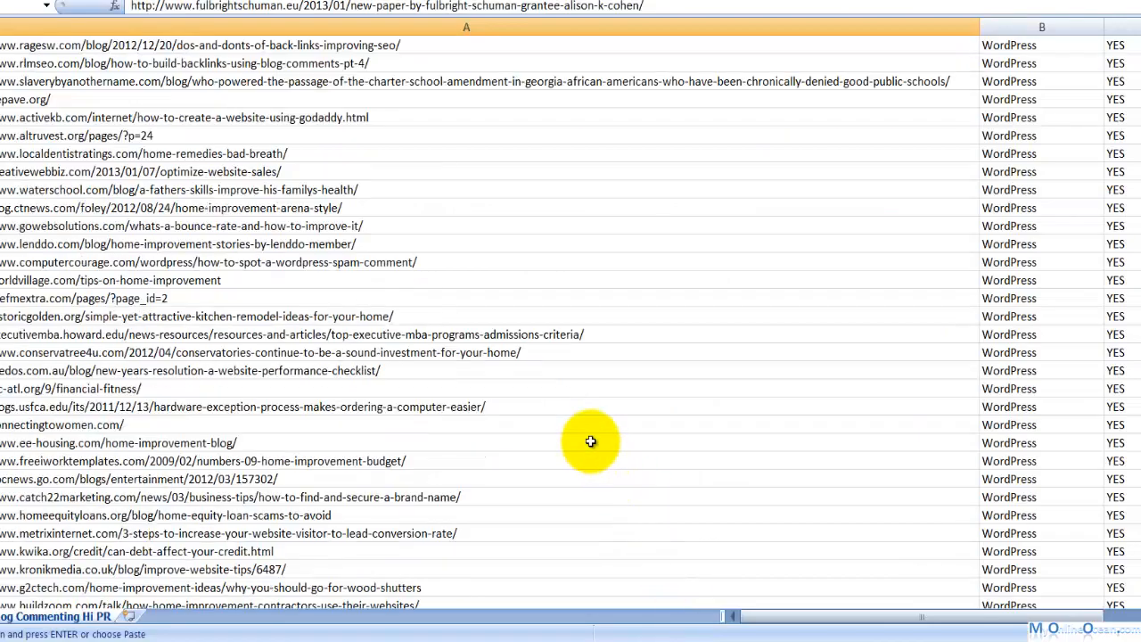
pyautogui.scroll(1, 584, 450)
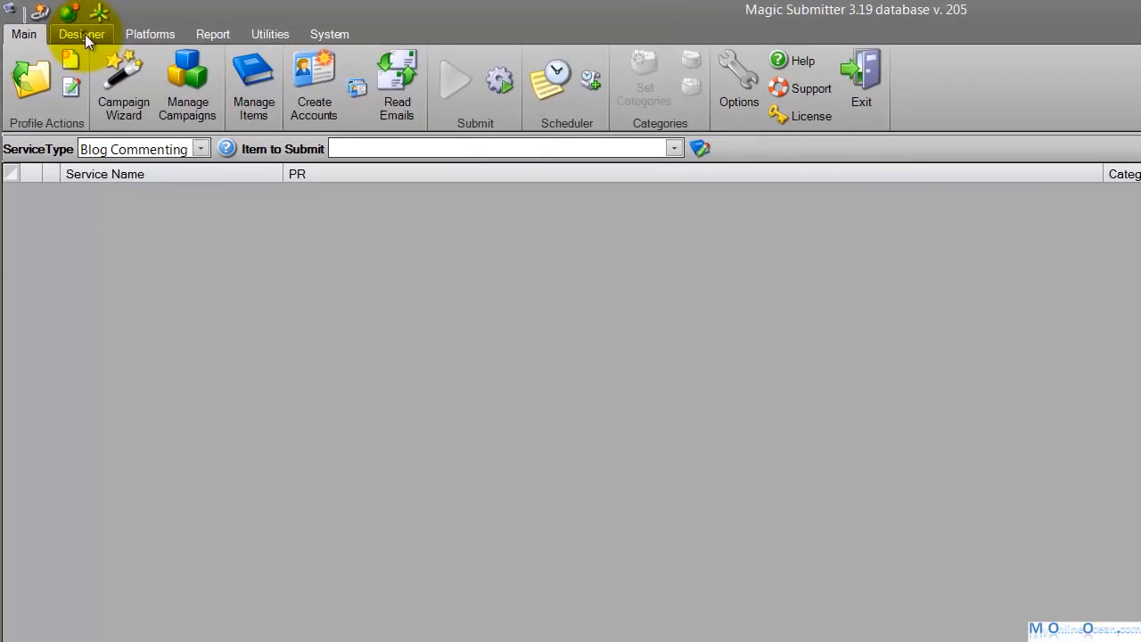
# Step: Open the service design tools in Magic Submitter and set the service type to Mail Services
pyautogui.click(85, 34)
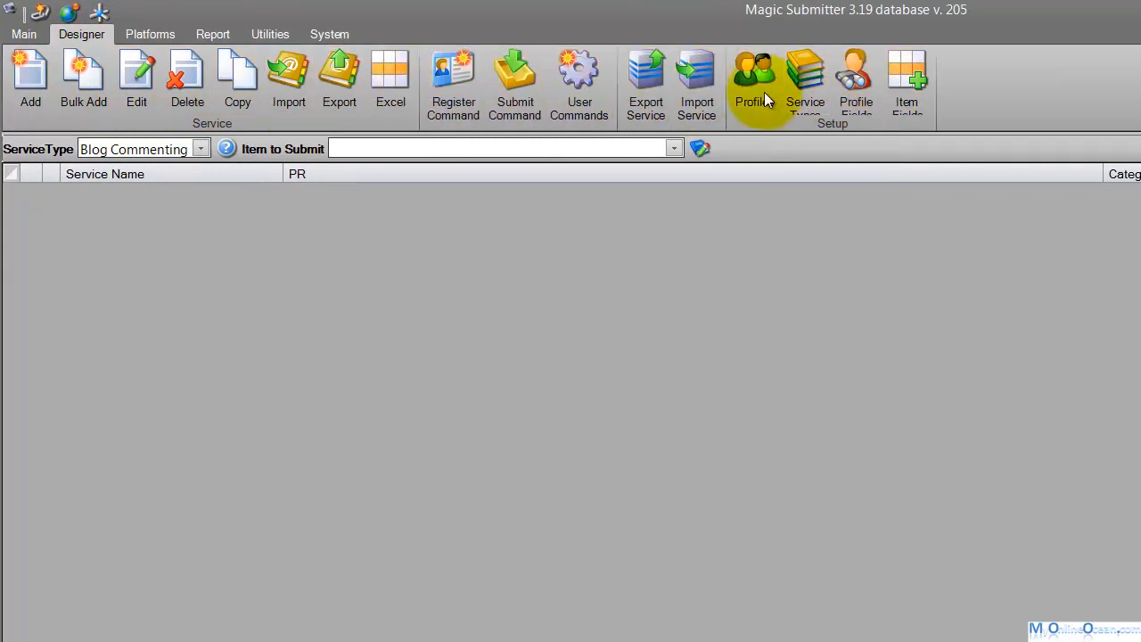
pyautogui.click(203, 148)
pyautogui.click(176, 214)
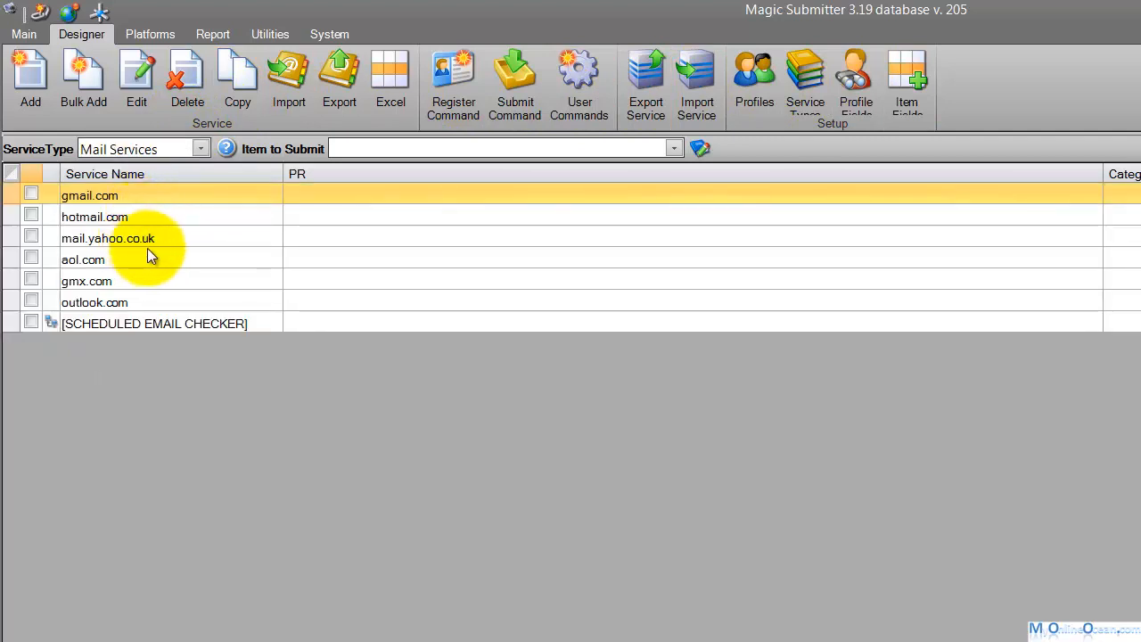
# Step: Look through the listed mail services, including gmail.com, hotmail.com, mail.yahoo.co.uk and outlook.com
pyautogui.click(148, 254)
pyautogui.click(170, 238)
pyautogui.click(159, 216)
pyautogui.click(149, 301)
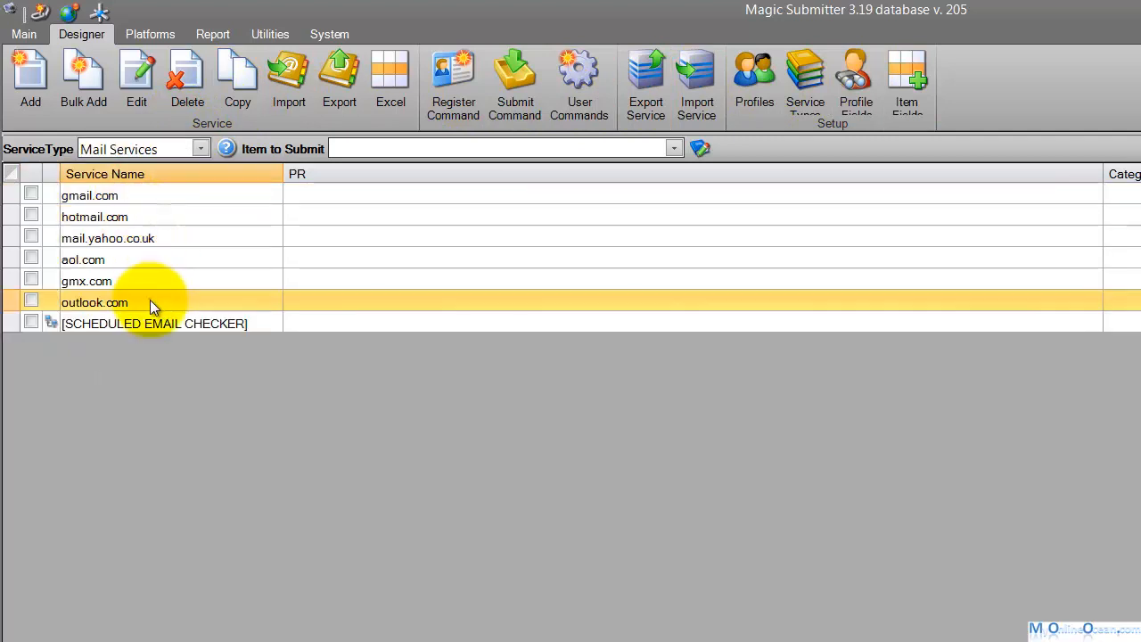
pyautogui.click(177, 222)
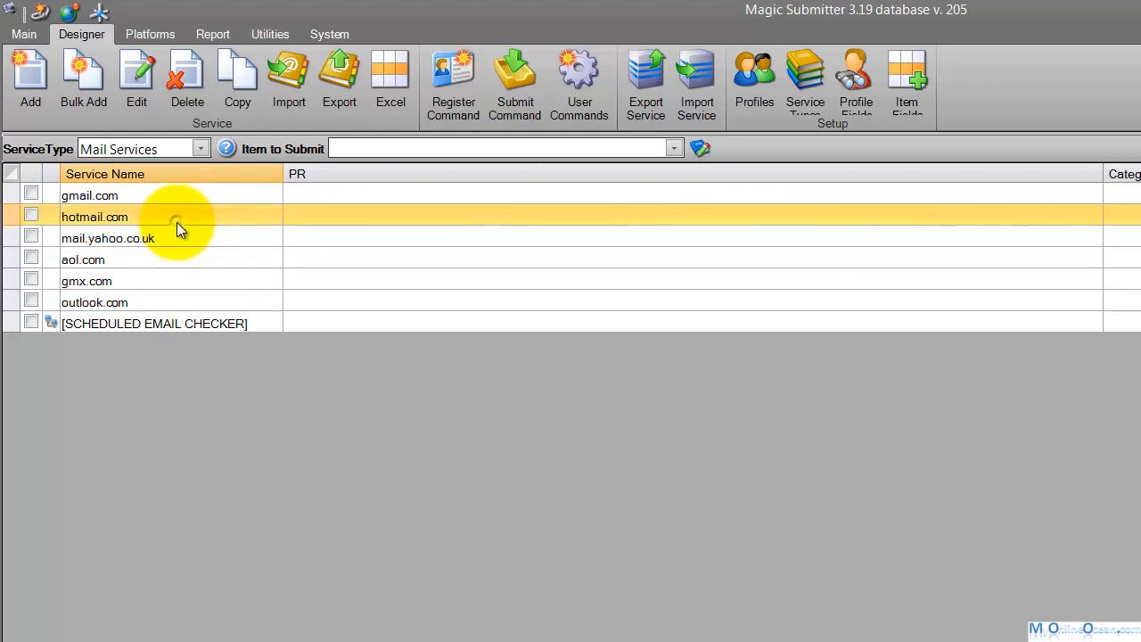
pyautogui.click(173, 197)
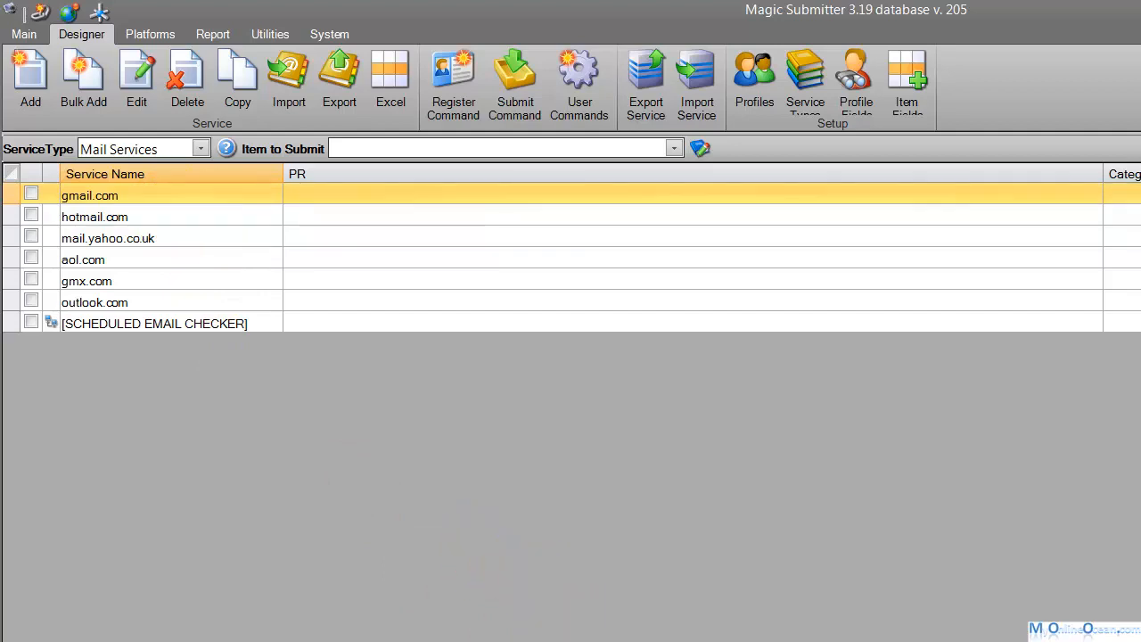
pyautogui.click(200, 148)
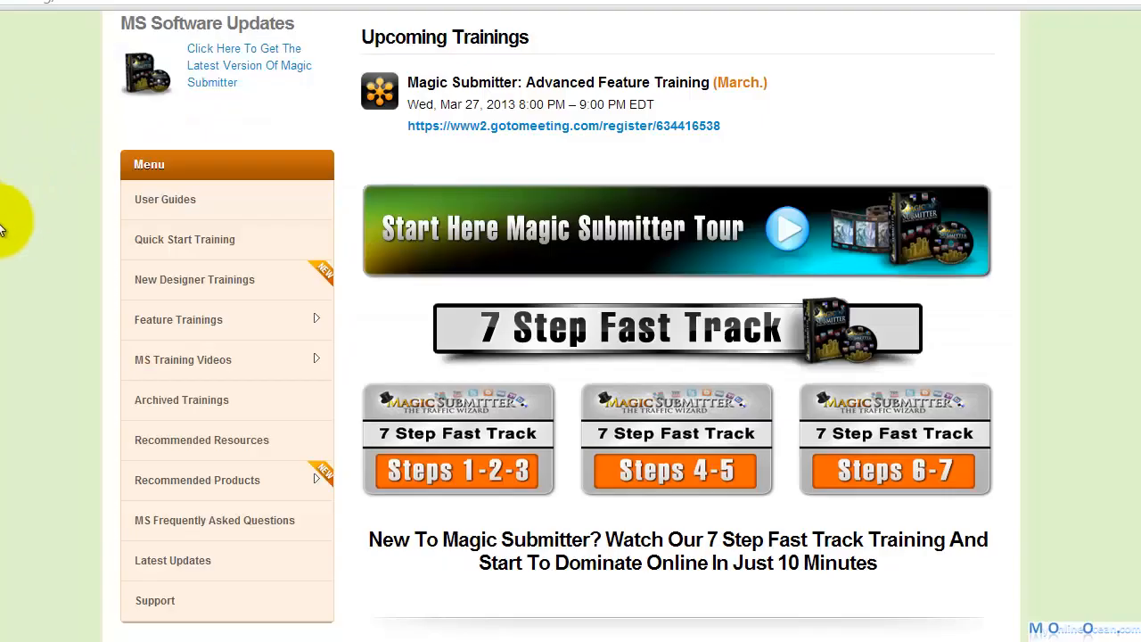
# Step: Review the training resources on the Magic Submitter members page and the boards of its community forum
pyautogui.scroll(3, 0, 214)
pyautogui.scroll(-5, 0, 223)
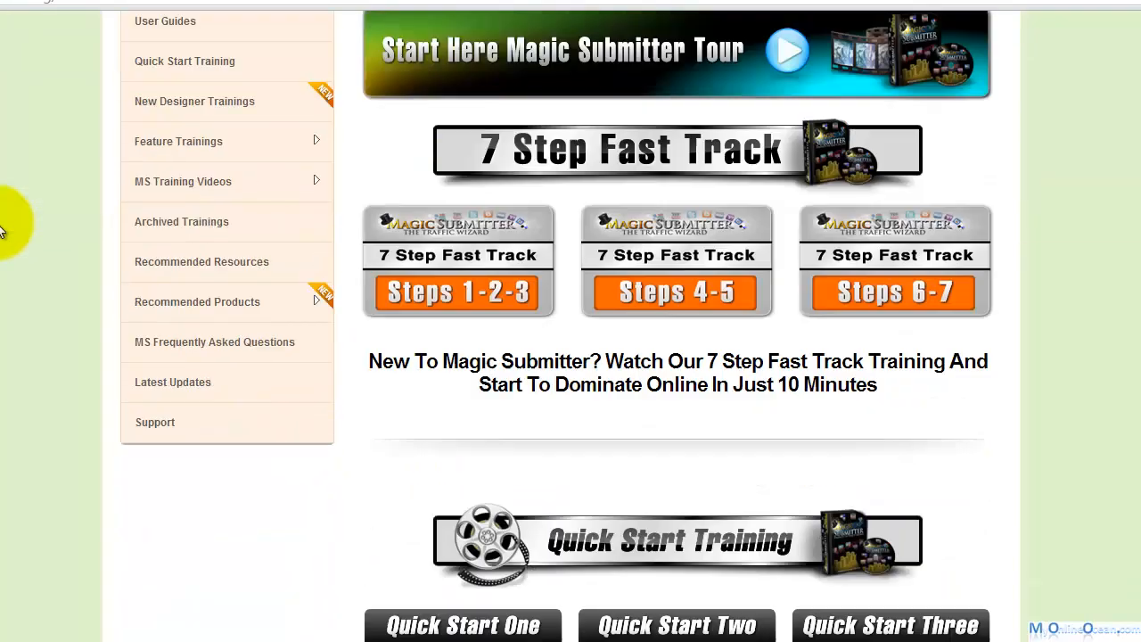
pyautogui.scroll(-10, 0, 230)
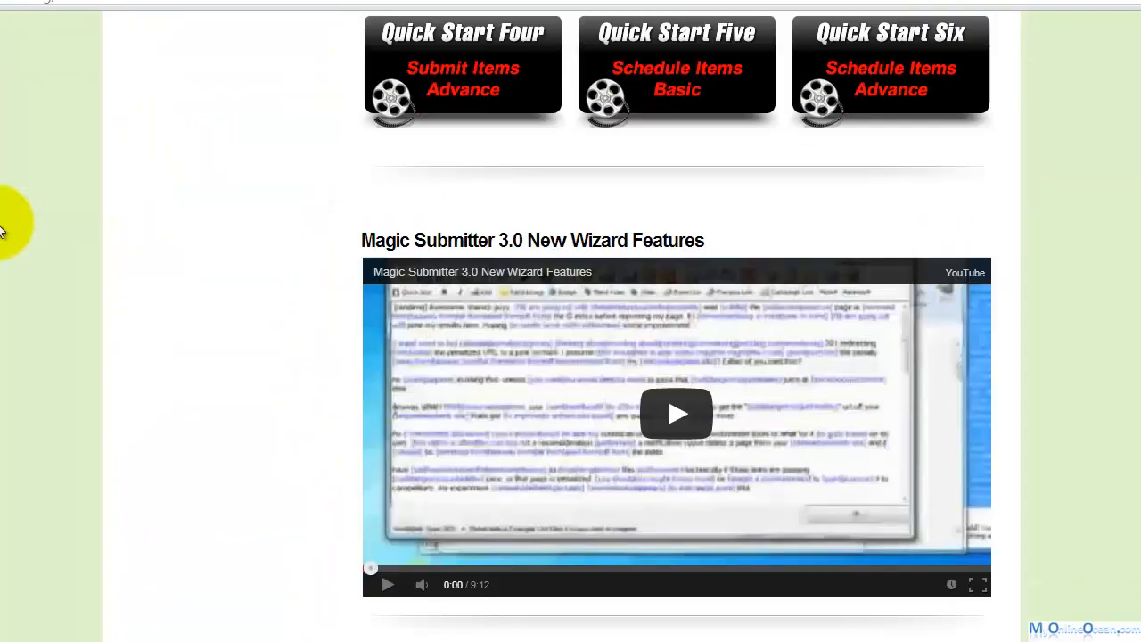
pyautogui.scroll(-10, 0, 230)
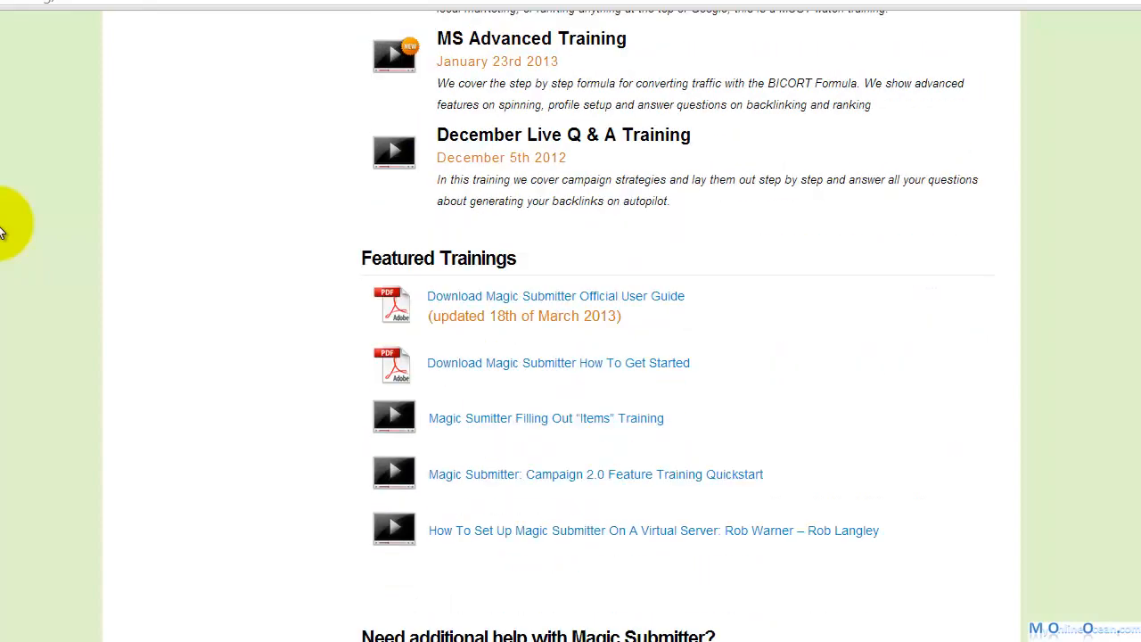
pyautogui.scroll(-12, 0, 230)
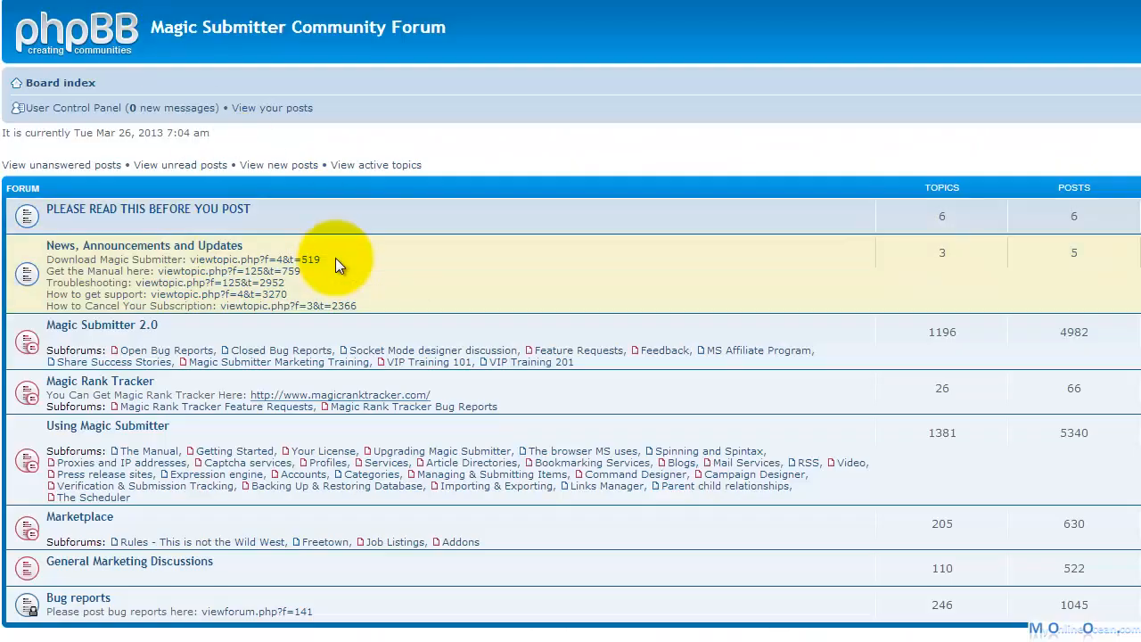
pyautogui.scroll(-1, 335, 275)
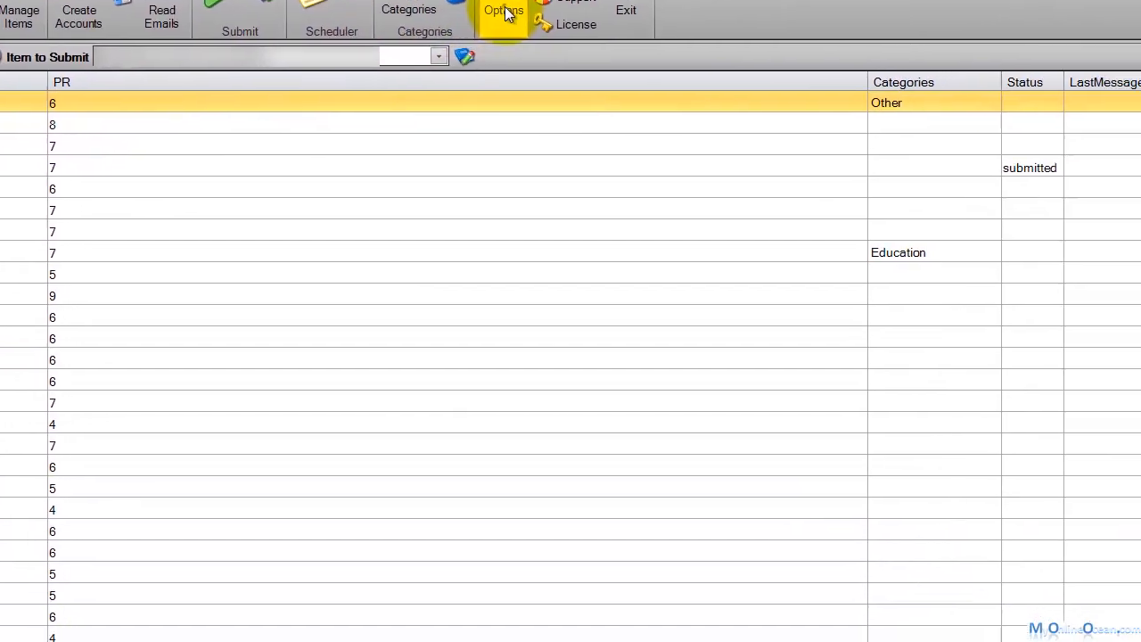
# Step: Try higher browser windows counts in the general options and return the count to the Normal PC setting
pyautogui.click(738, 85)
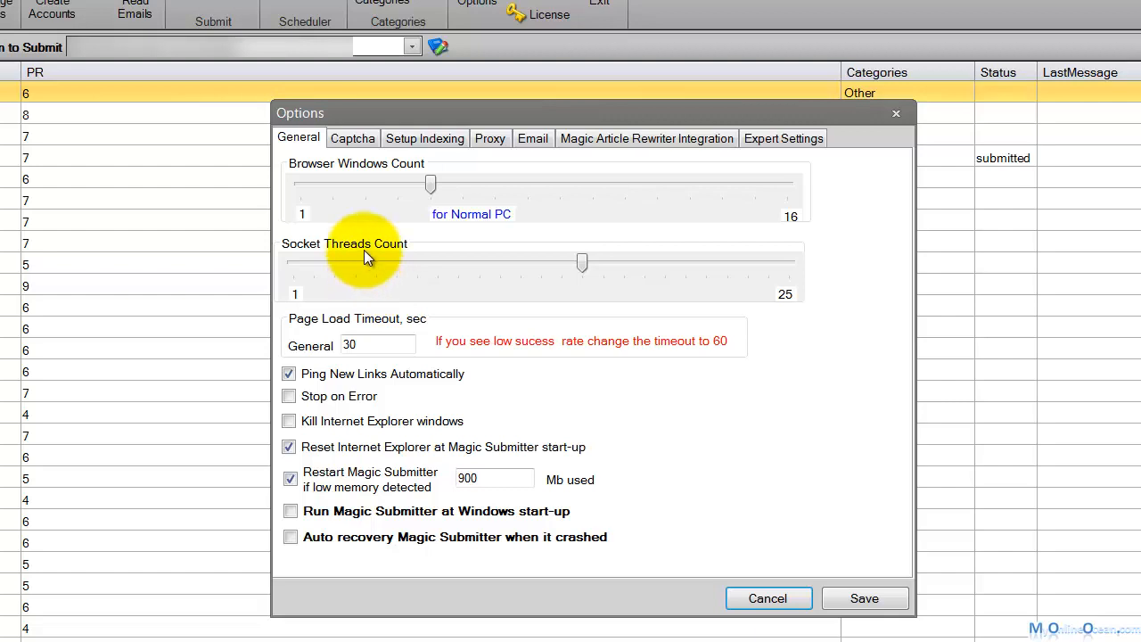
pyautogui.click(598, 186)
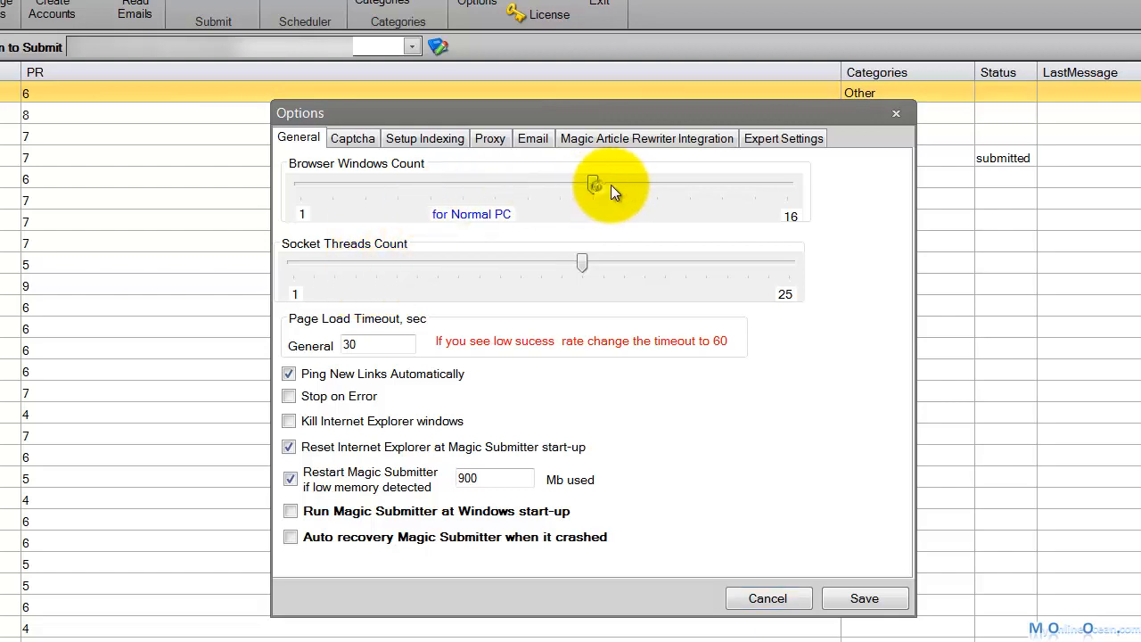
pyautogui.click(667, 181)
pyautogui.click(433, 184)
pyautogui.click(422, 183)
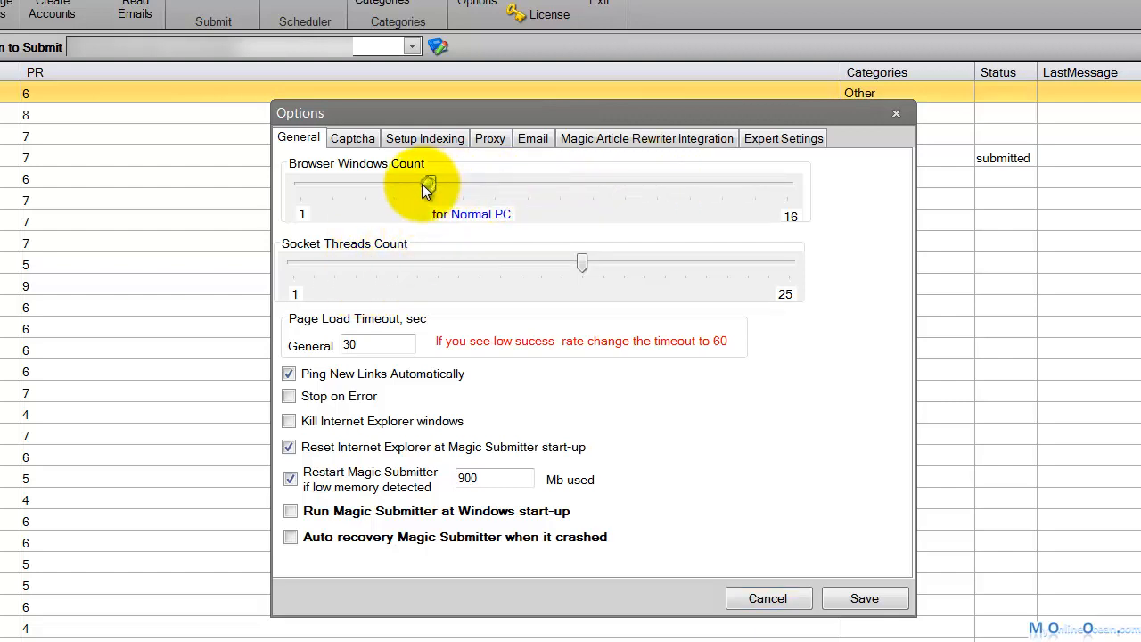
# Step: Fine-tune the browser windows count within the Normal PC range
pyautogui.click(401, 184)
pyautogui.click(400, 183)
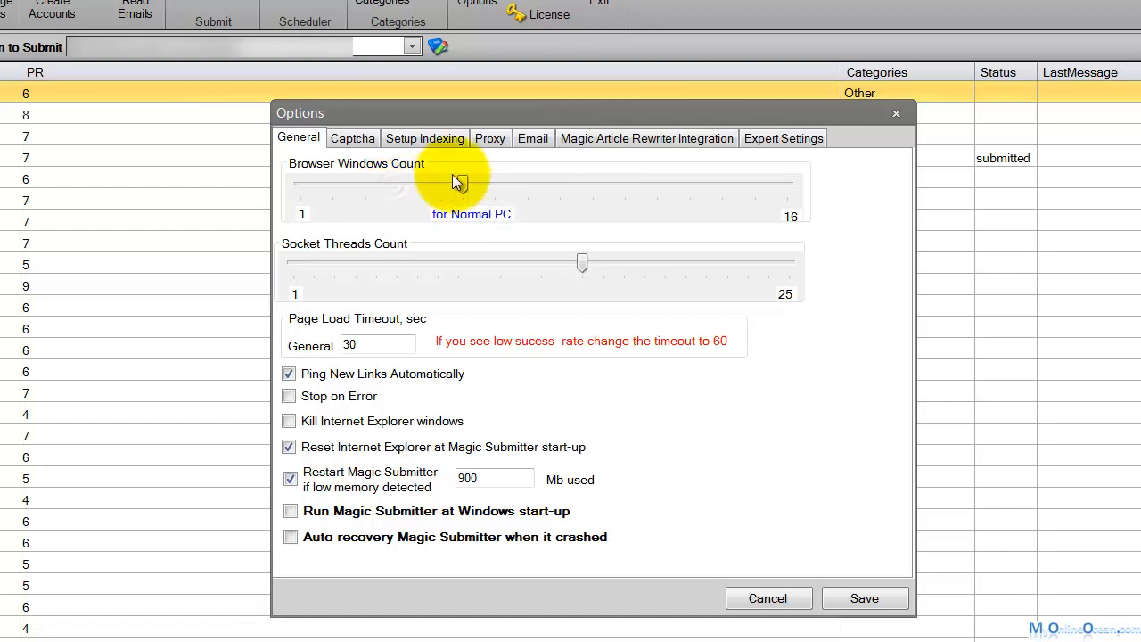
# Step: Check the deathbycaptcha.com account balance in the captcha options and enable the use of CaptchaSniper
pyautogui.click(361, 137)
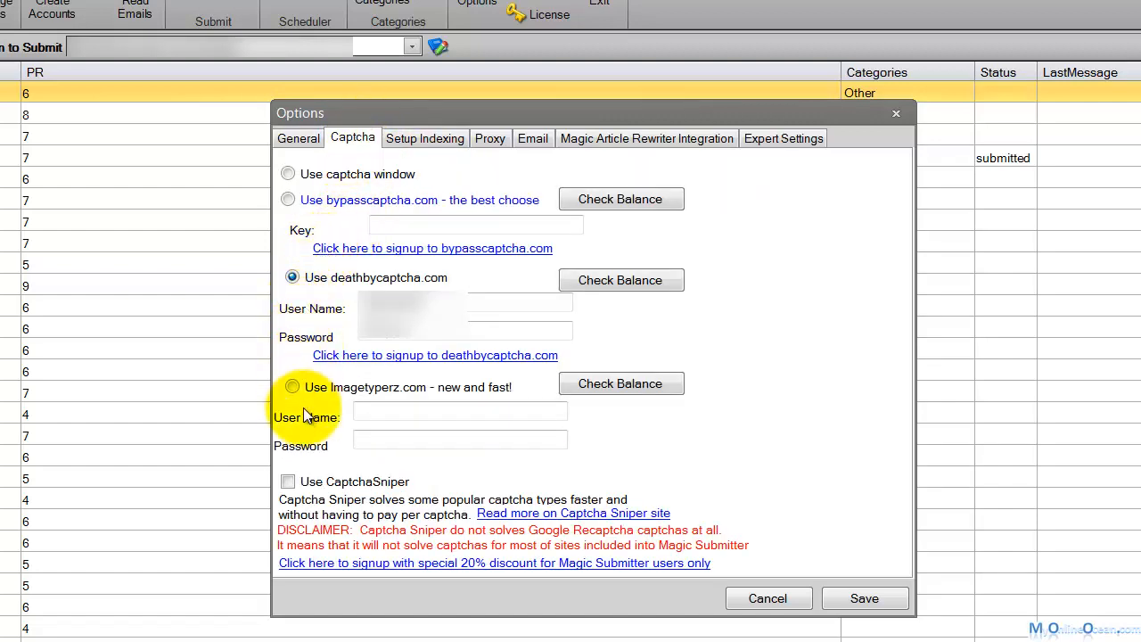
pyautogui.click(607, 289)
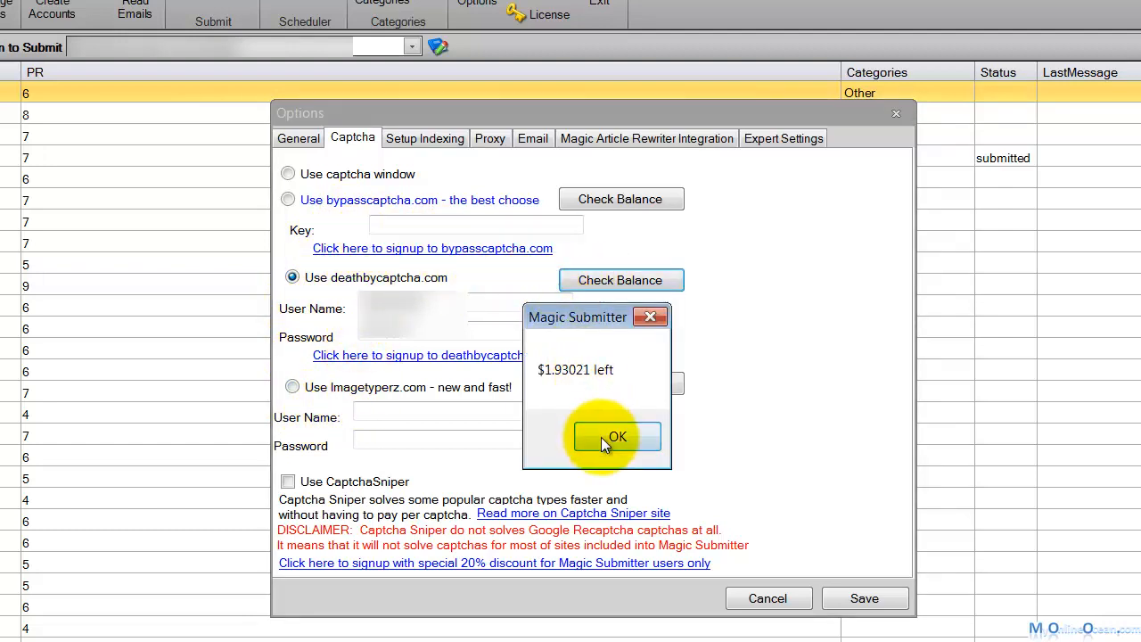
pyautogui.click(601, 436)
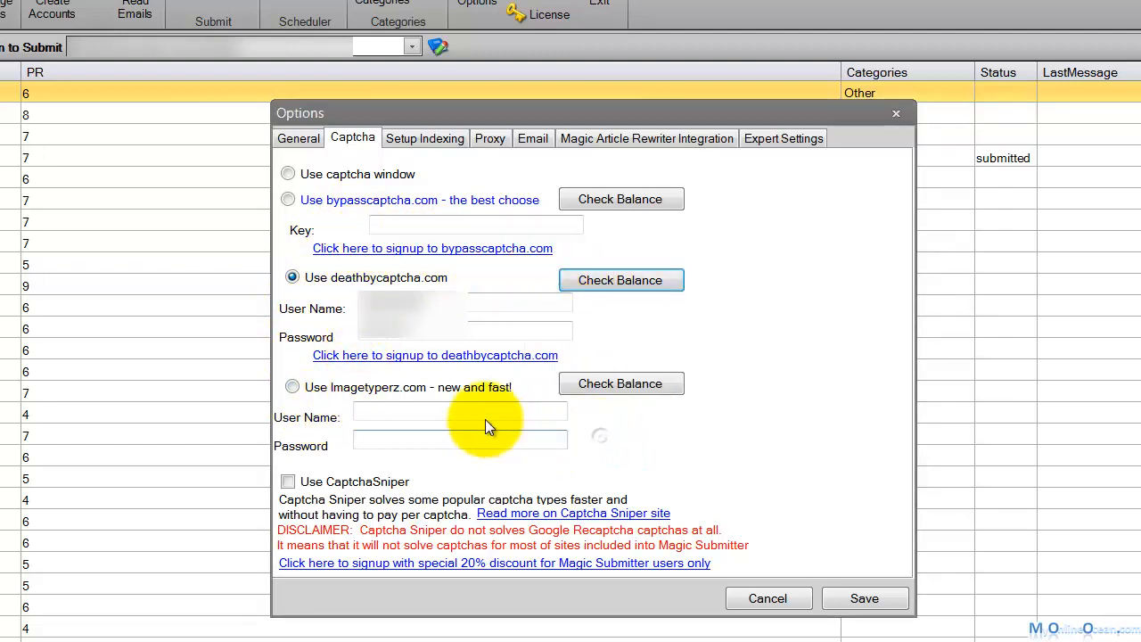
pyautogui.click(288, 482)
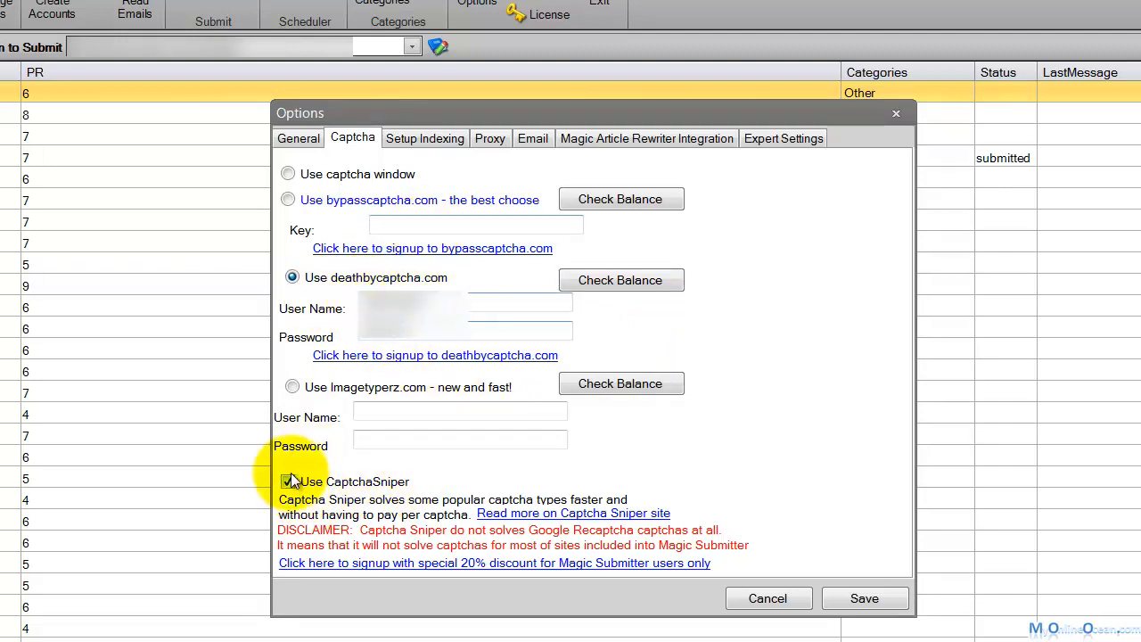
# Step: Turn on Use Indexing Service in the indexing options to view its settings, and turn it off again
pyautogui.click(423, 138)
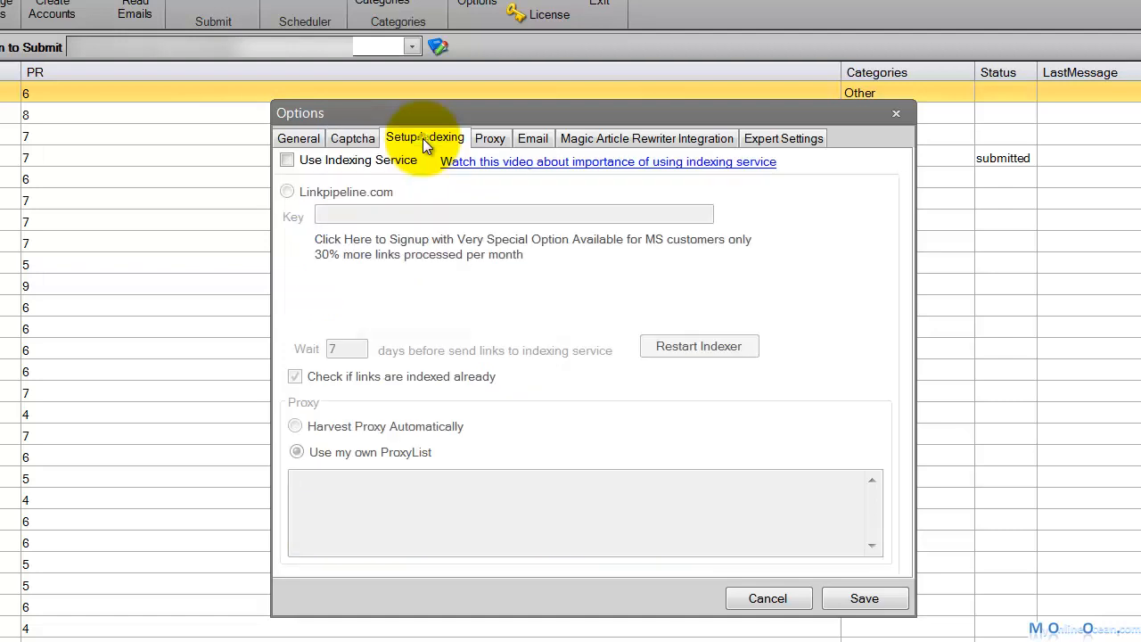
pyautogui.click(287, 160)
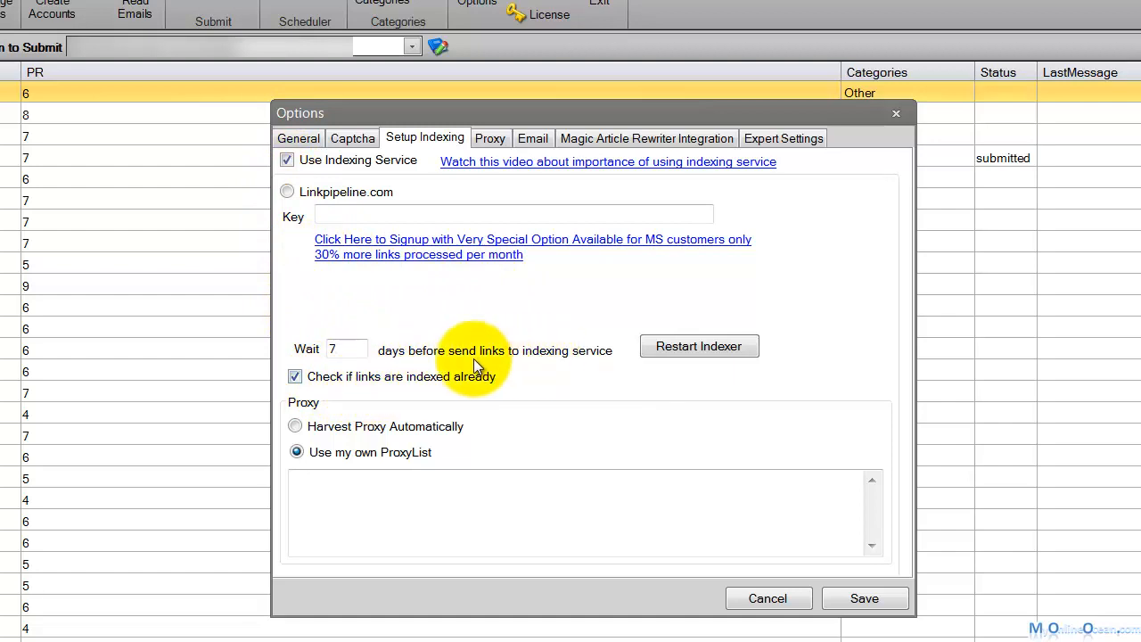
pyautogui.click(286, 160)
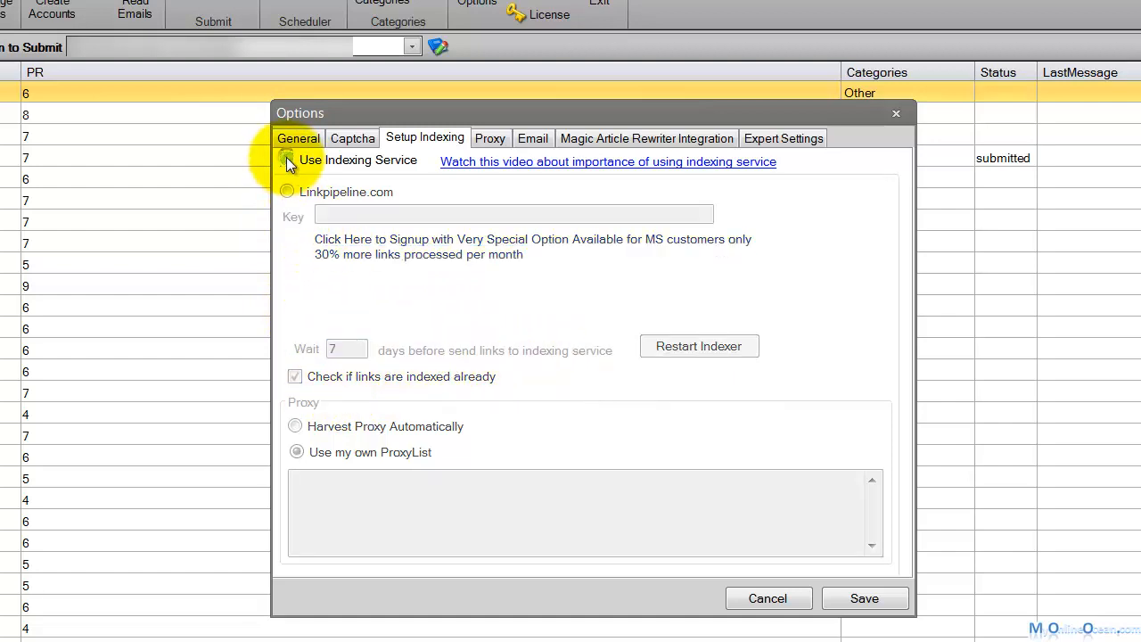
# Step: Turn off Use Proxy in the proxy options, and re-enable it together with Rotate proxy each run
pyautogui.click(490, 141)
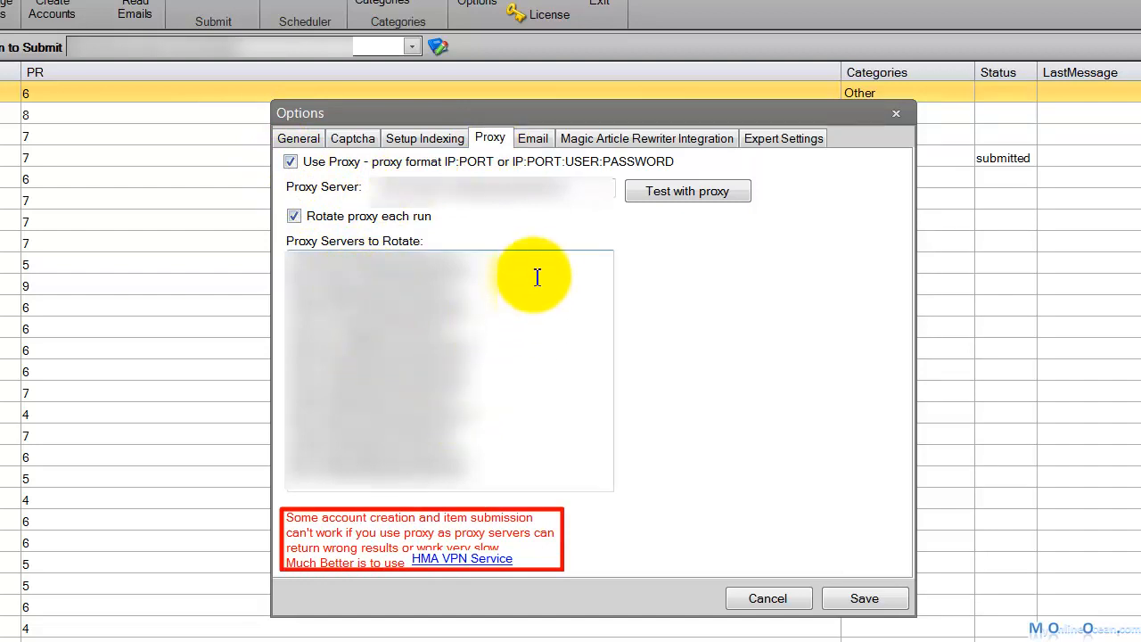
pyautogui.click(289, 162)
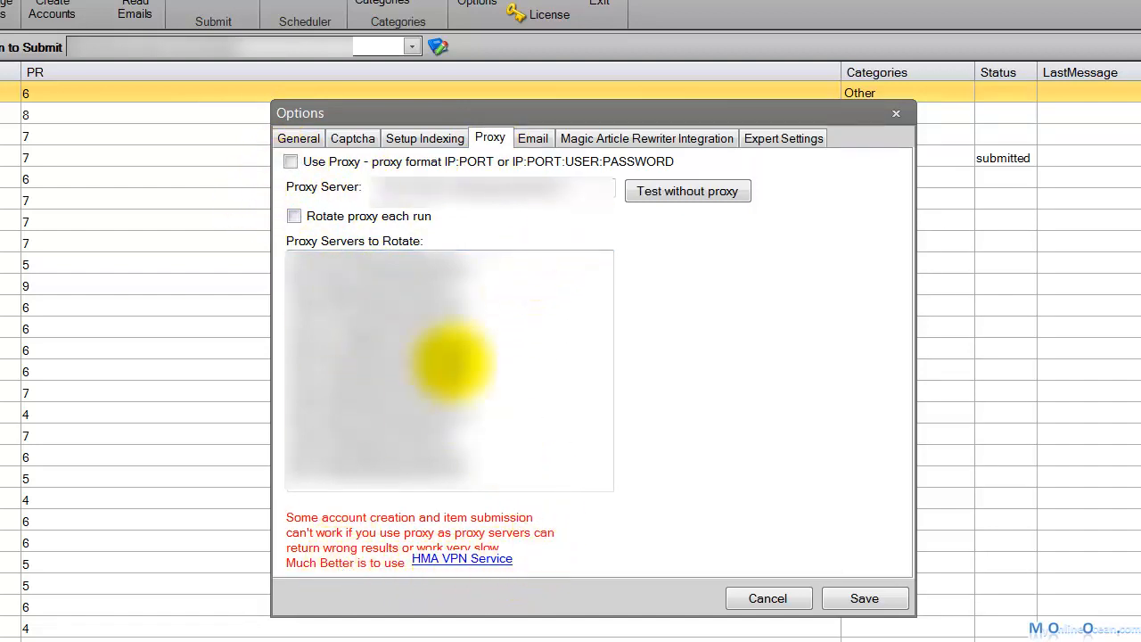
pyautogui.click(292, 218)
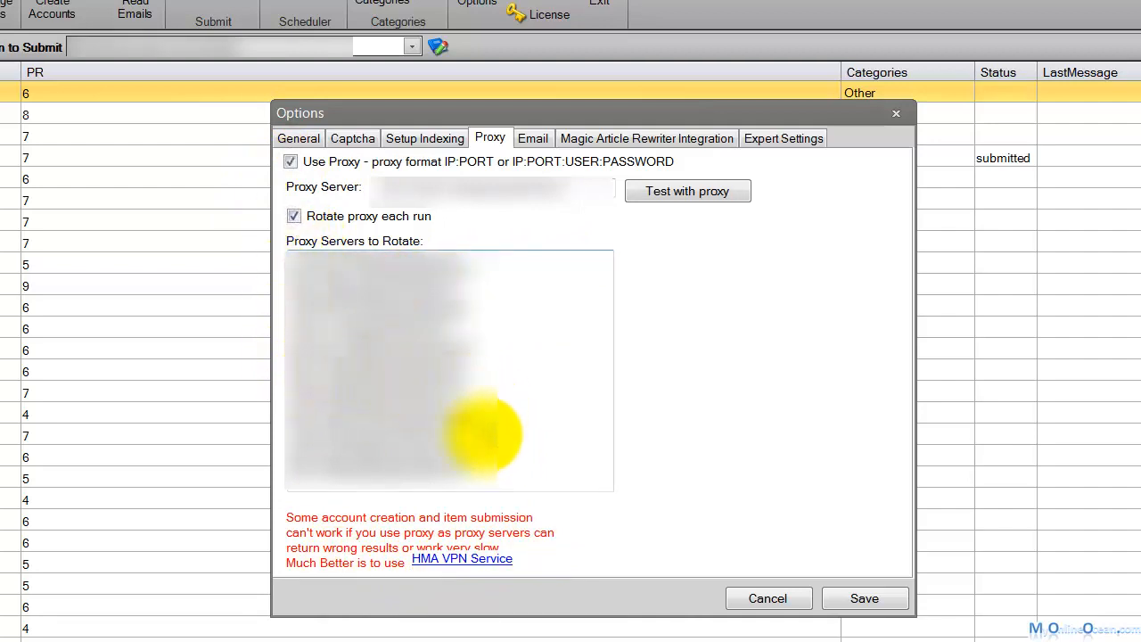
# Step: Review the email, Magic Article Rewriter integration and expert settings, and save the options
pyautogui.click(545, 140)
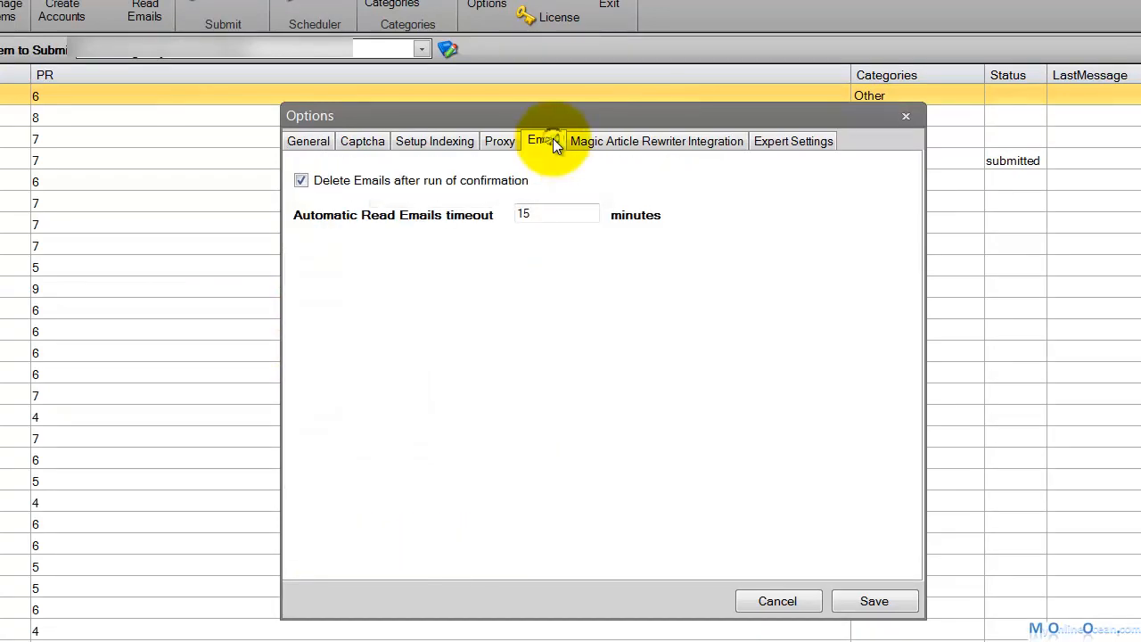
pyautogui.click(611, 143)
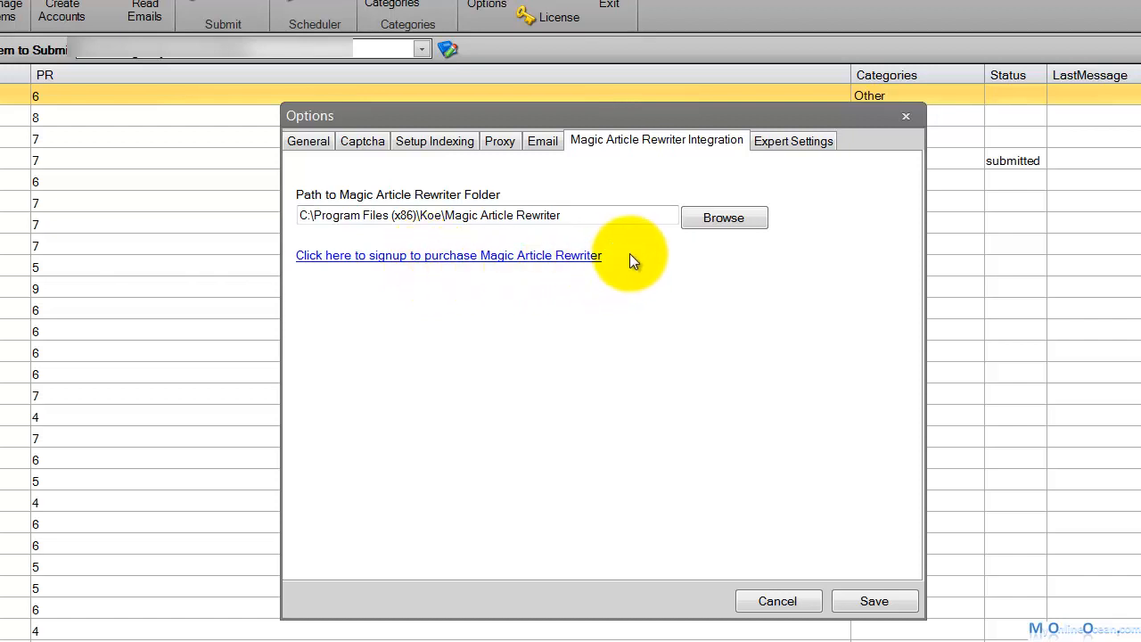
pyautogui.click(654, 215)
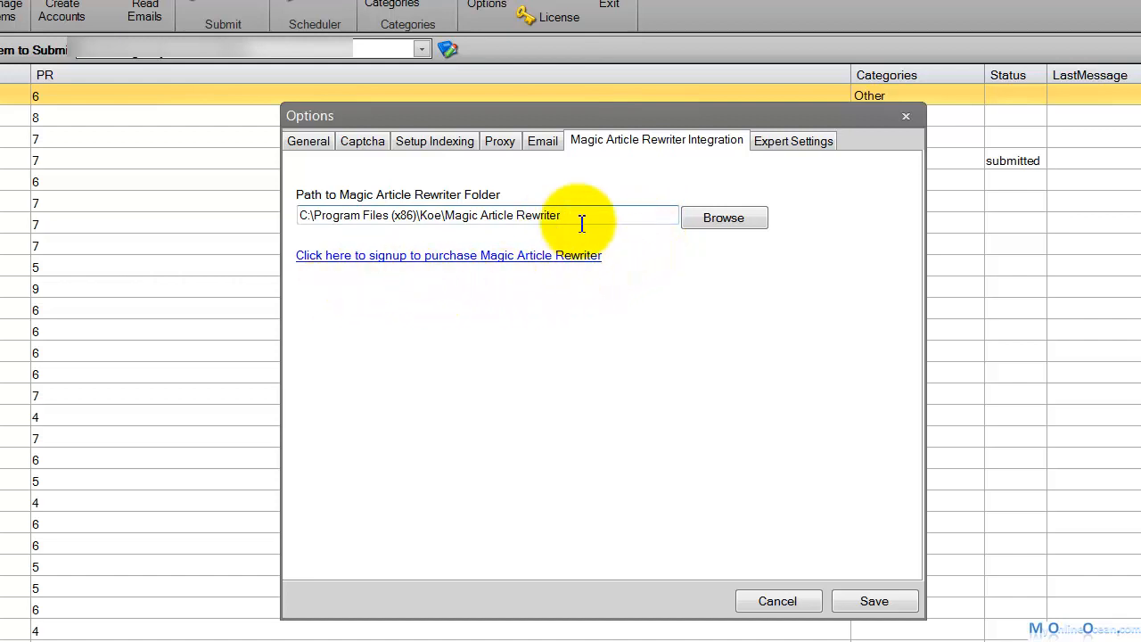
pyautogui.click(787, 147)
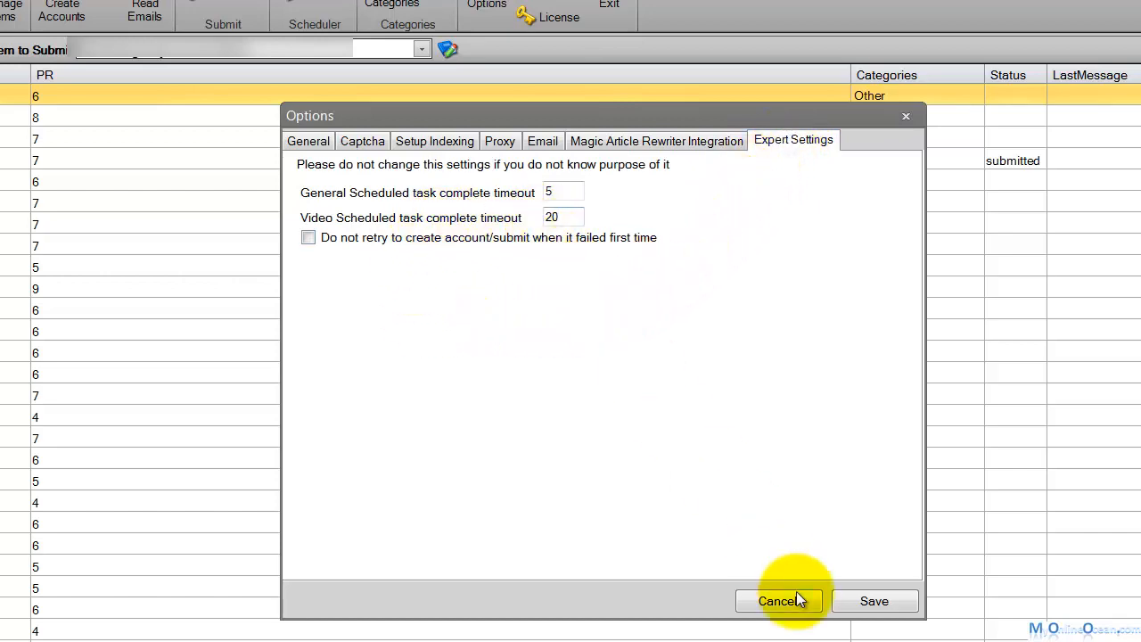
pyautogui.click(864, 606)
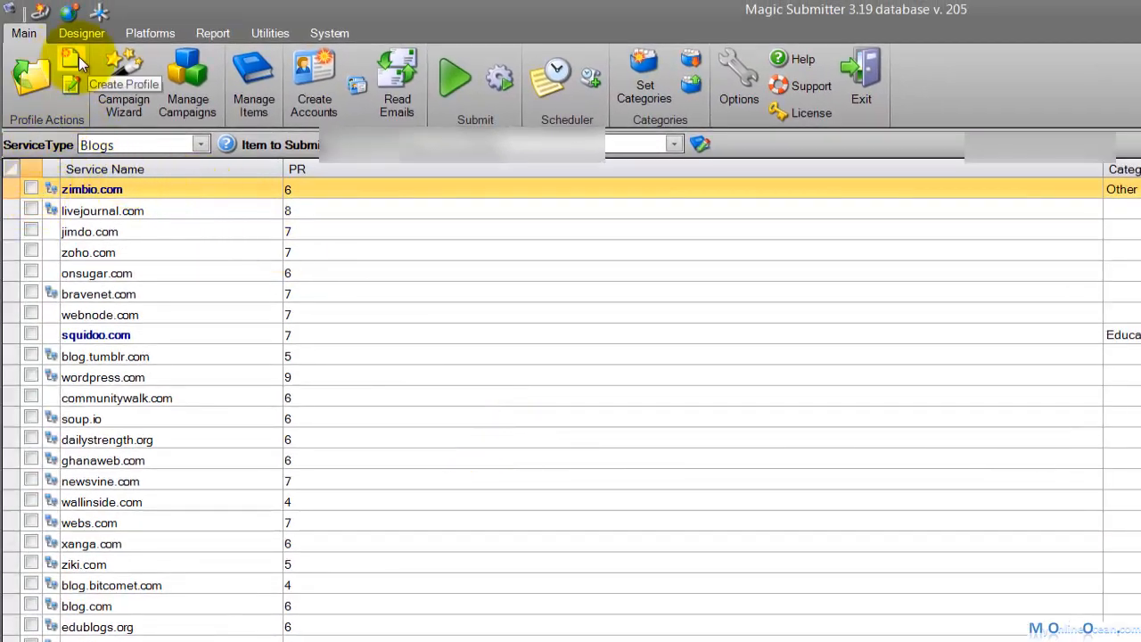
# Step: Start a new profile, add a project named First Campaign Tutorial and assign that project to the profile
pyautogui.click(73, 59)
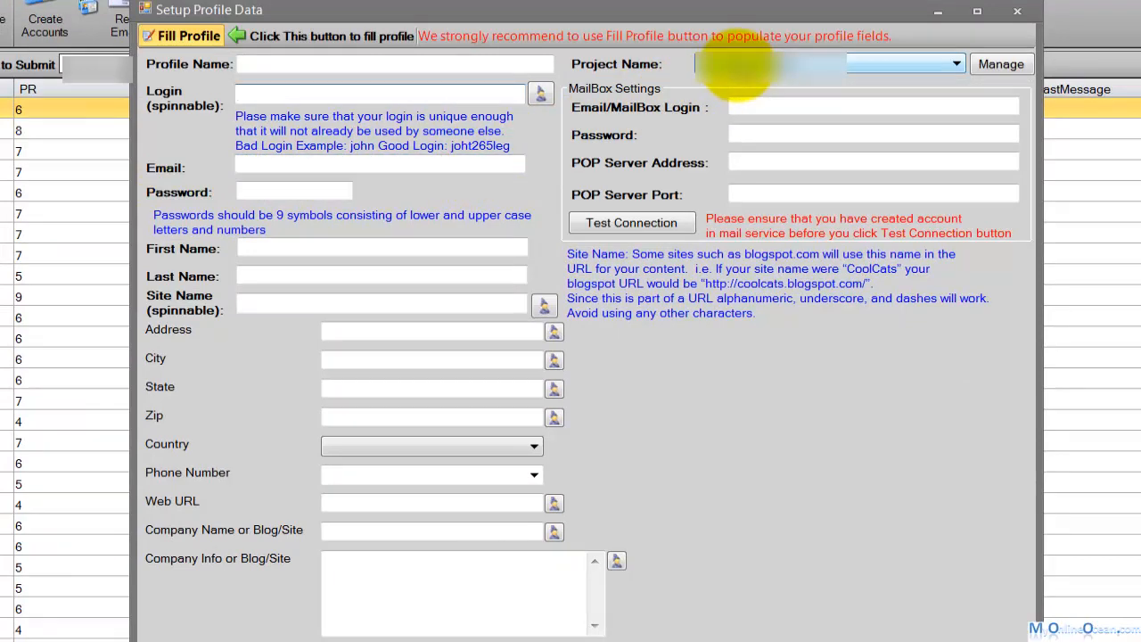
pyautogui.click(991, 65)
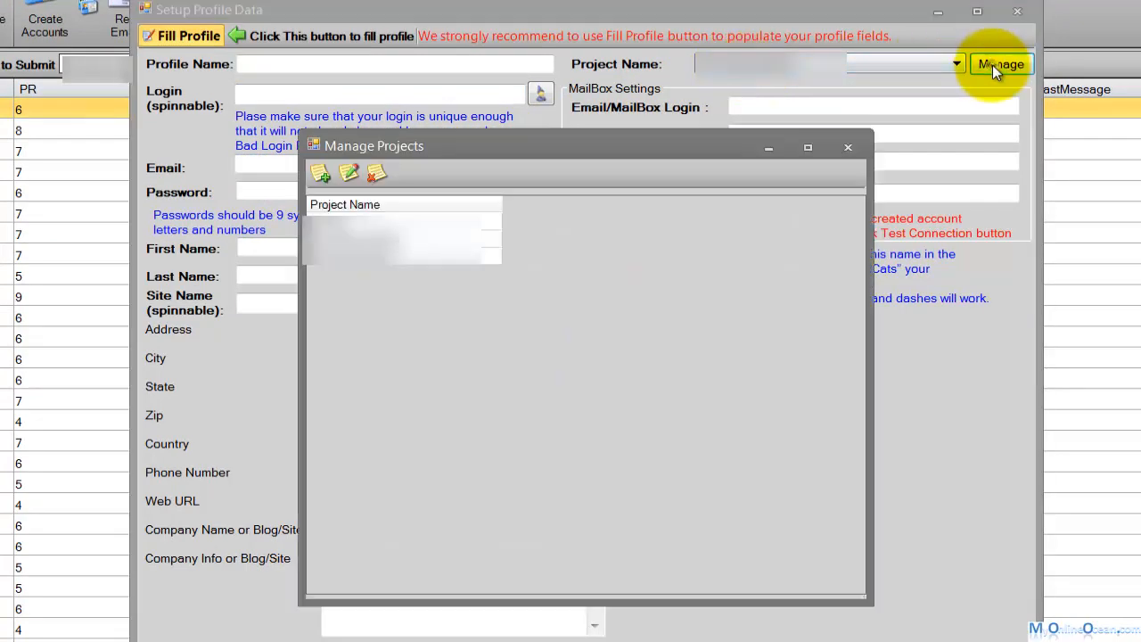
pyautogui.click(321, 174)
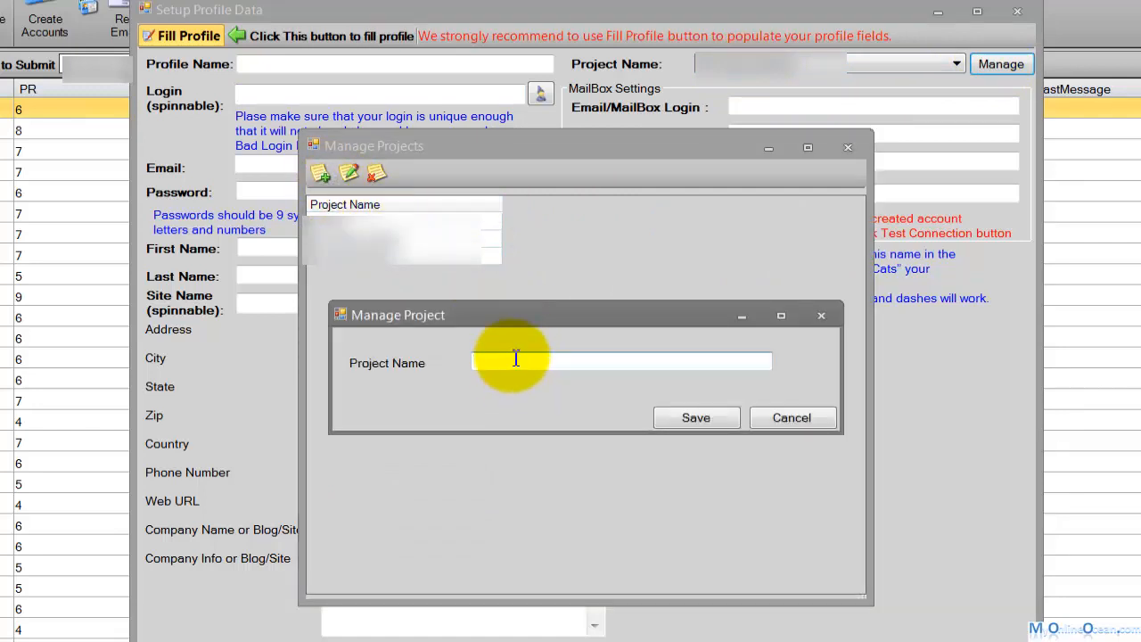
pyautogui.write('First Campaign Tutorial')
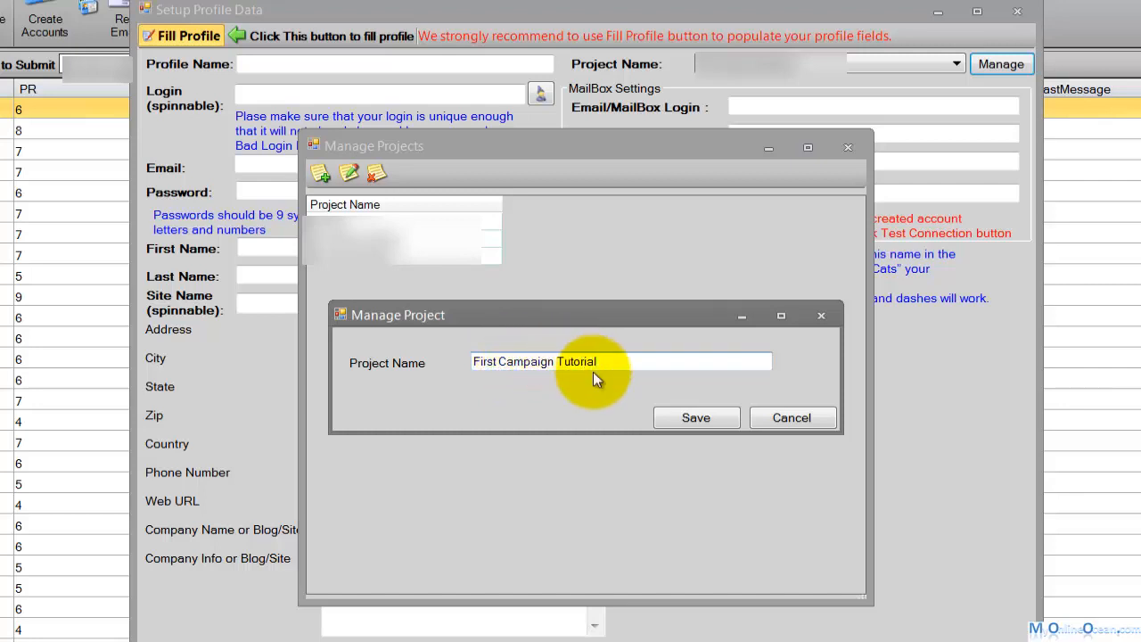
pyautogui.click(683, 411)
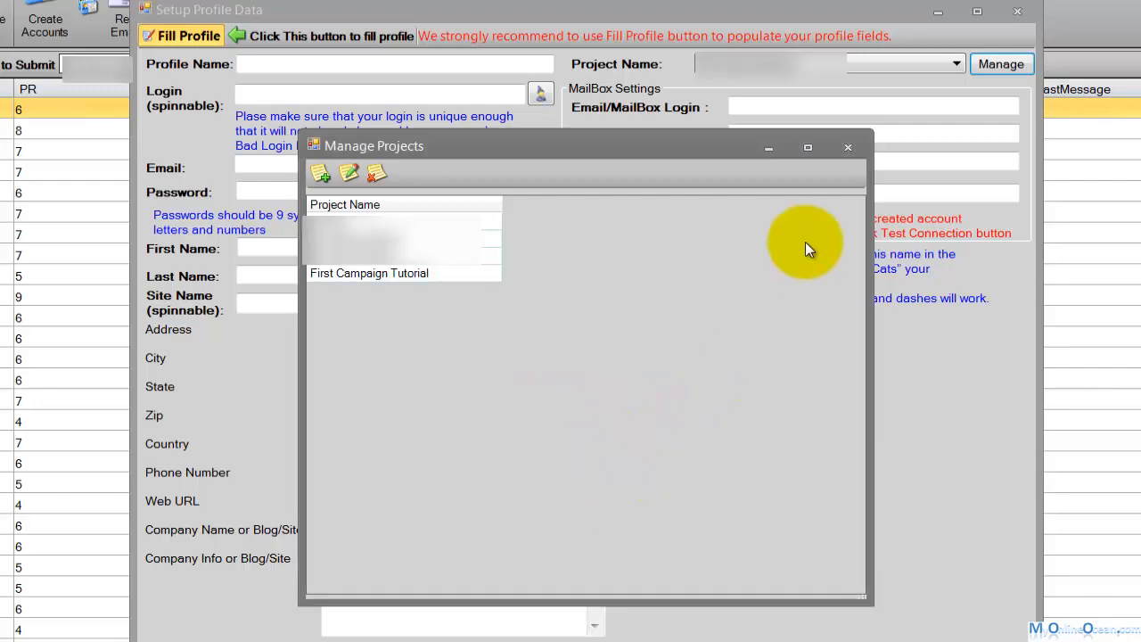
pyautogui.click(848, 147)
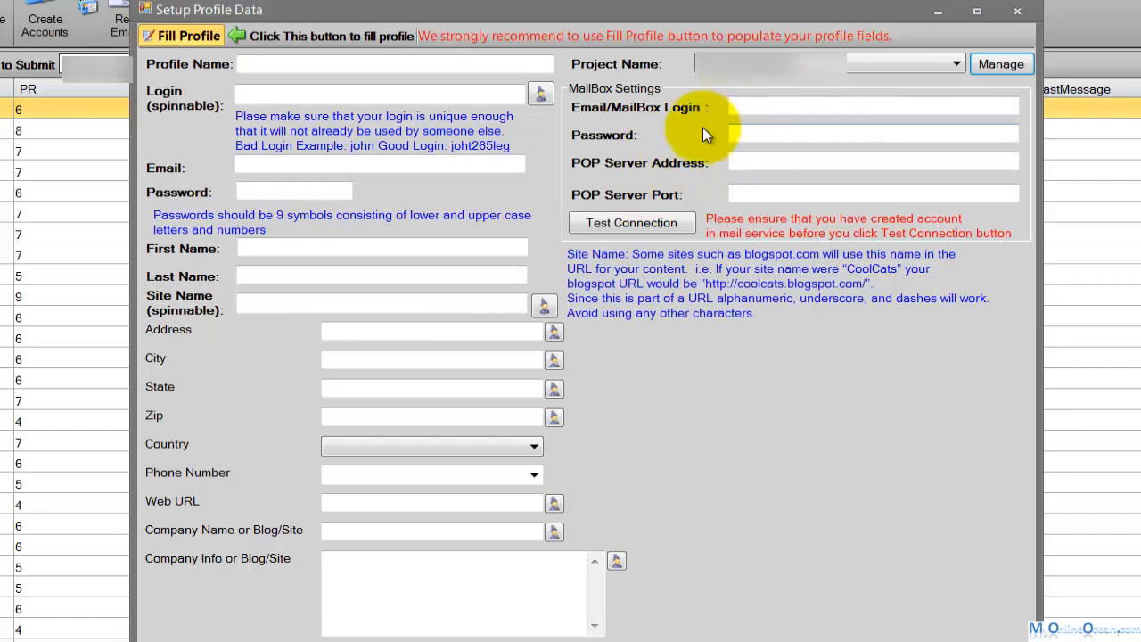
pyautogui.click(791, 65)
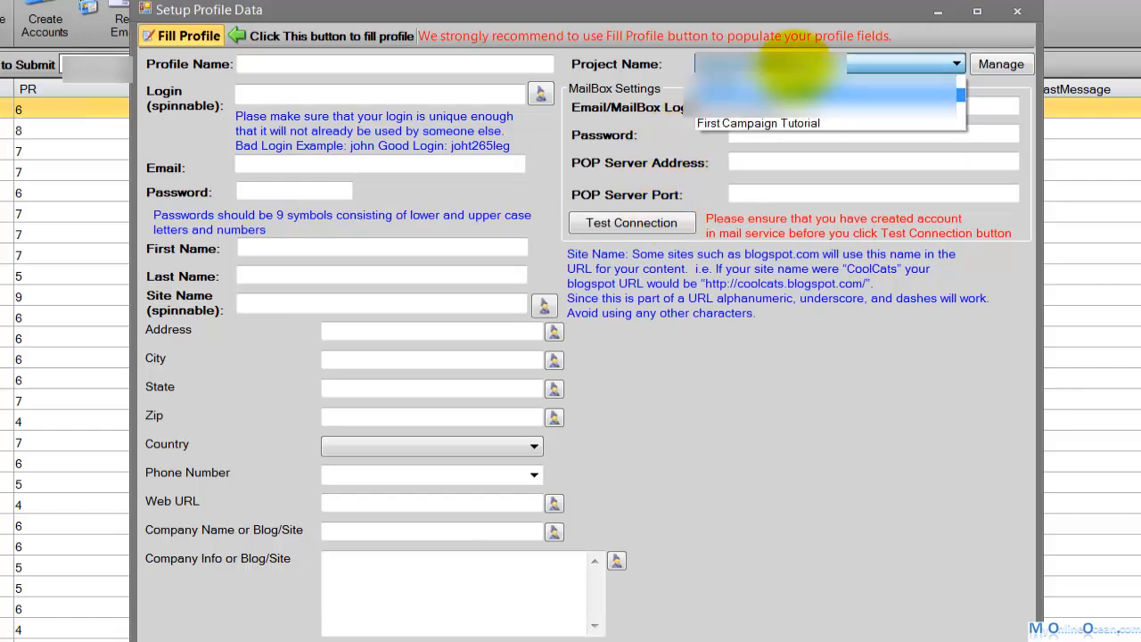
pyautogui.click(783, 120)
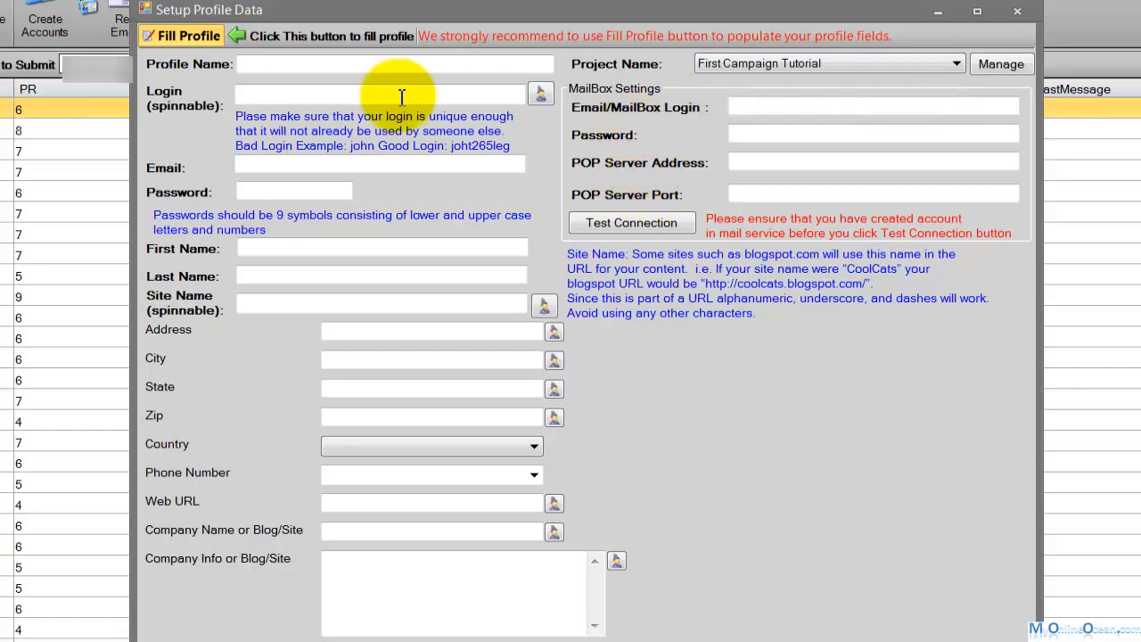
# Step: Fill the profile automatically using the server type Download pre-created account (prefered) and the USA as country
pyautogui.click(160, 38)
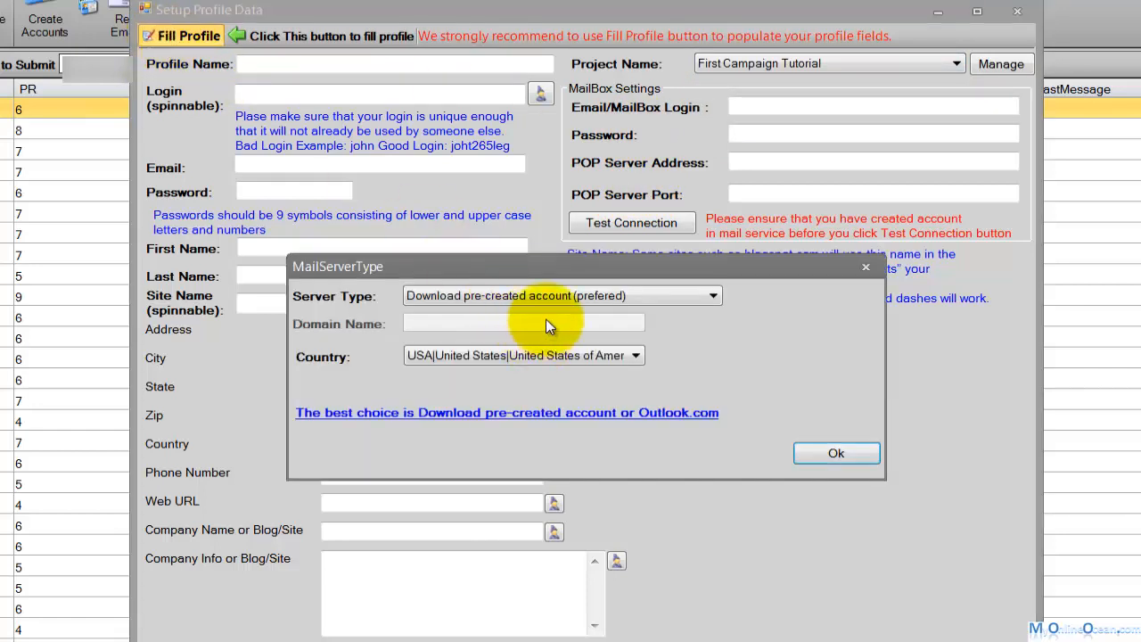
pyautogui.click(545, 295)
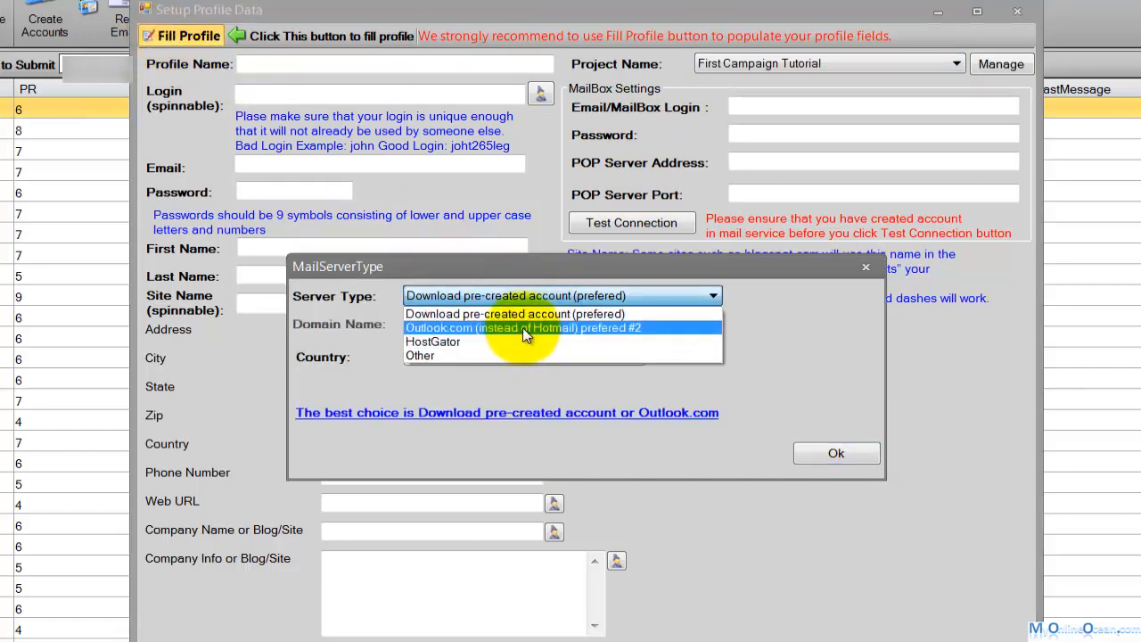
pyautogui.click(530, 315)
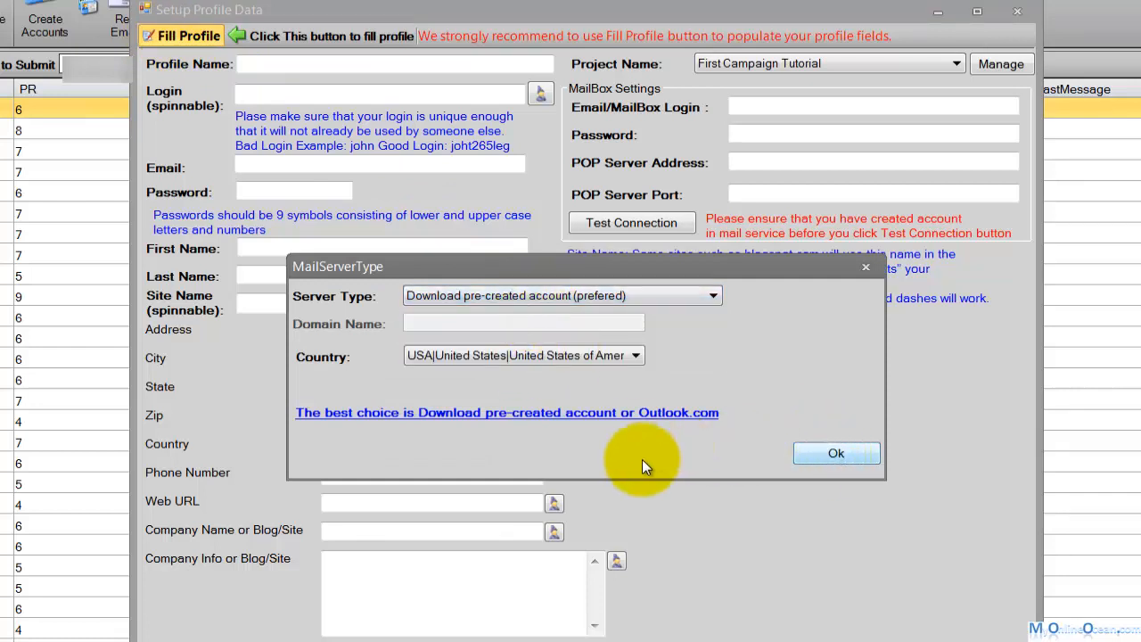
pyautogui.click(844, 457)
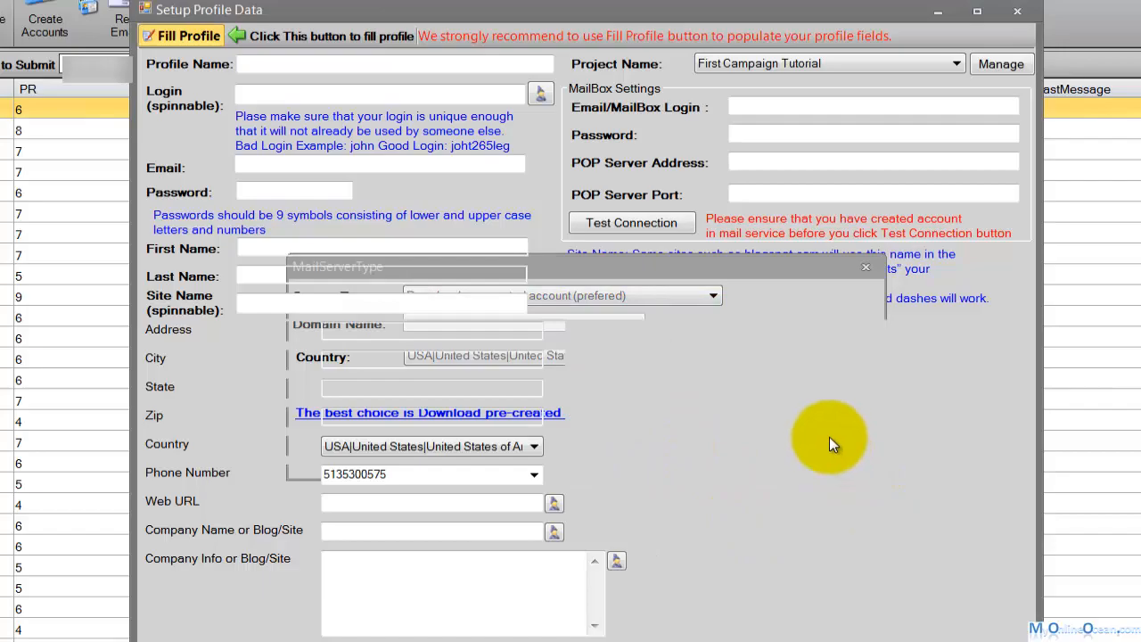
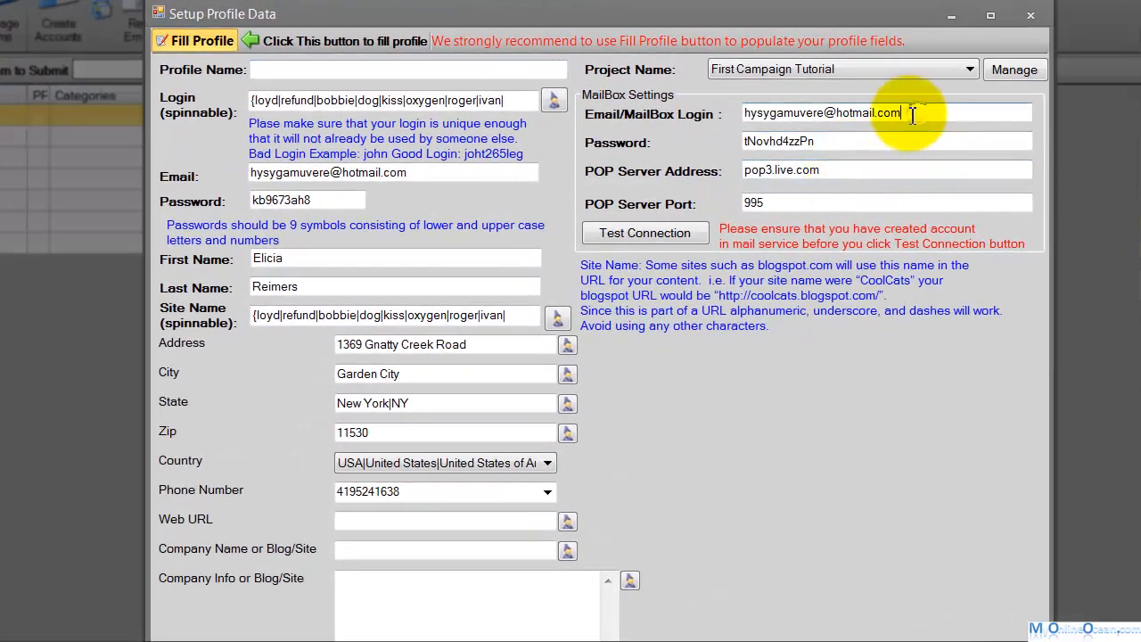
# Step: Clear the password in the profile's mailbox settings and restore the same password
pyautogui.click(873, 140)
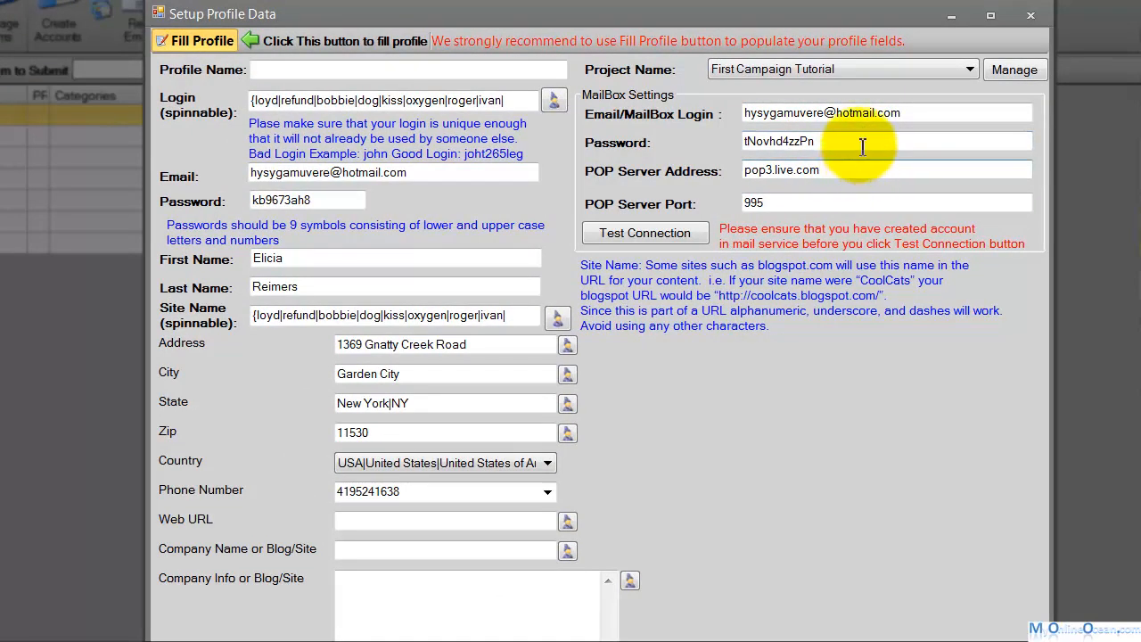
pyautogui.moveTo(832, 145); pyautogui.dragTo(757, 145)
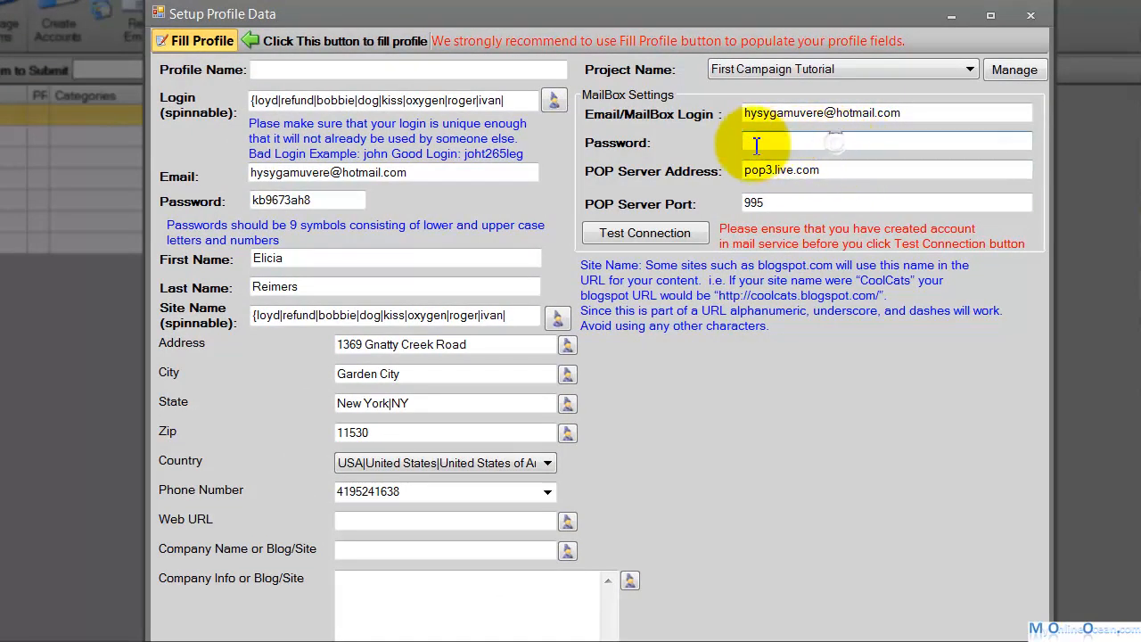
pyautogui.click(927, 117)
pyautogui.click(893, 144)
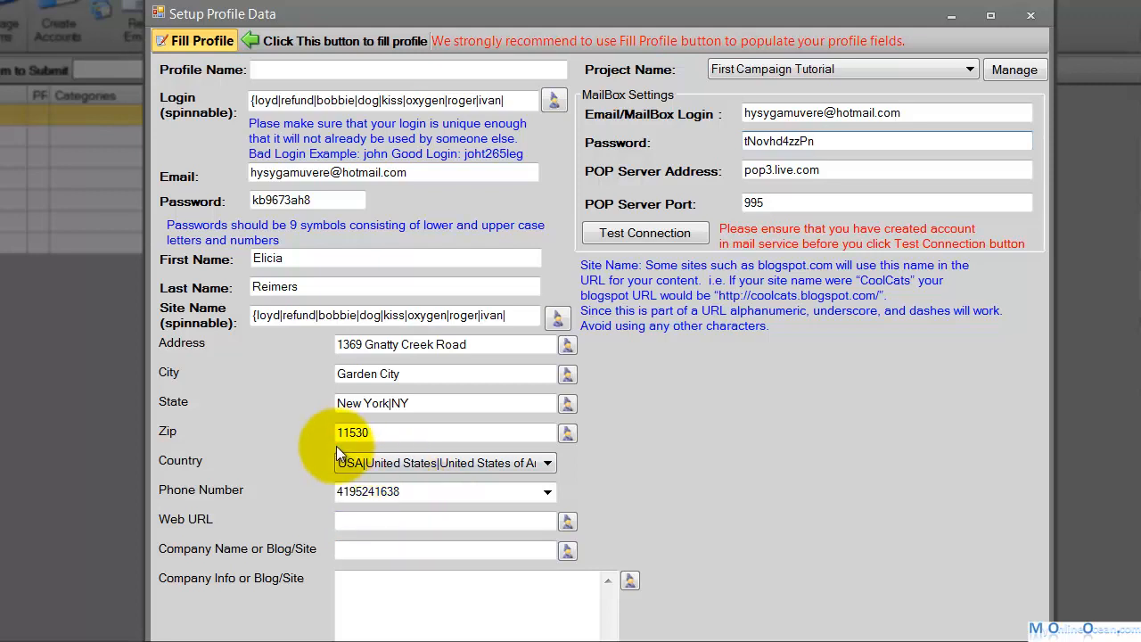
# Step: Name the profile Profile 1_Tier1
pyautogui.click(327, 75)
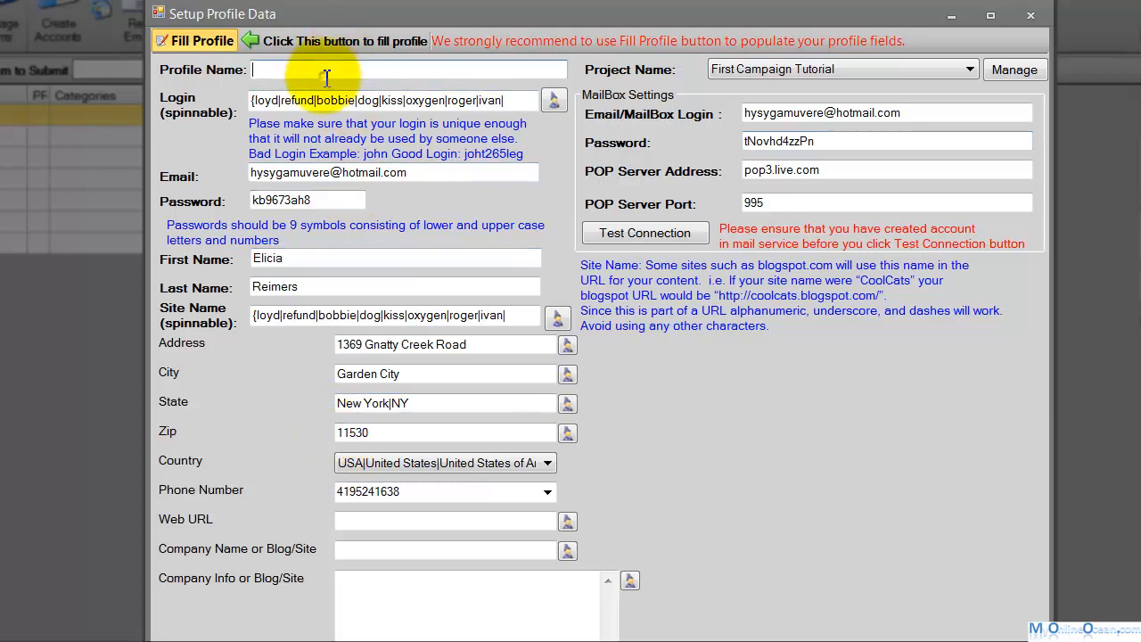
pyautogui.write('Profile 1')
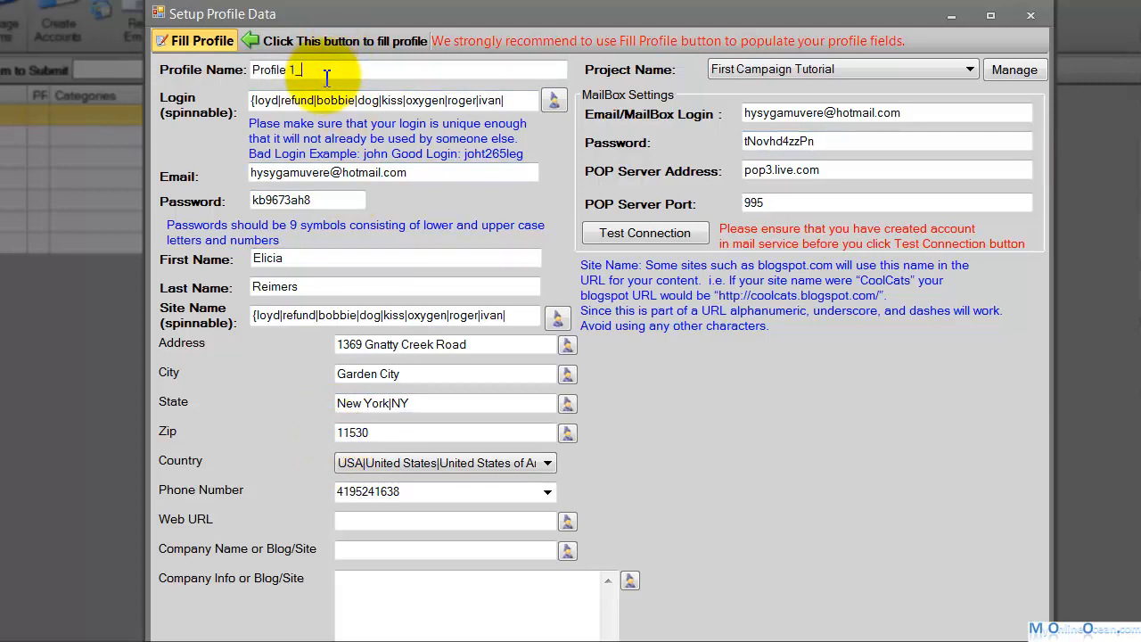
pyautogui.write('_Tier')
pyautogui.press('BackSpace')
pyautogui.write('1')
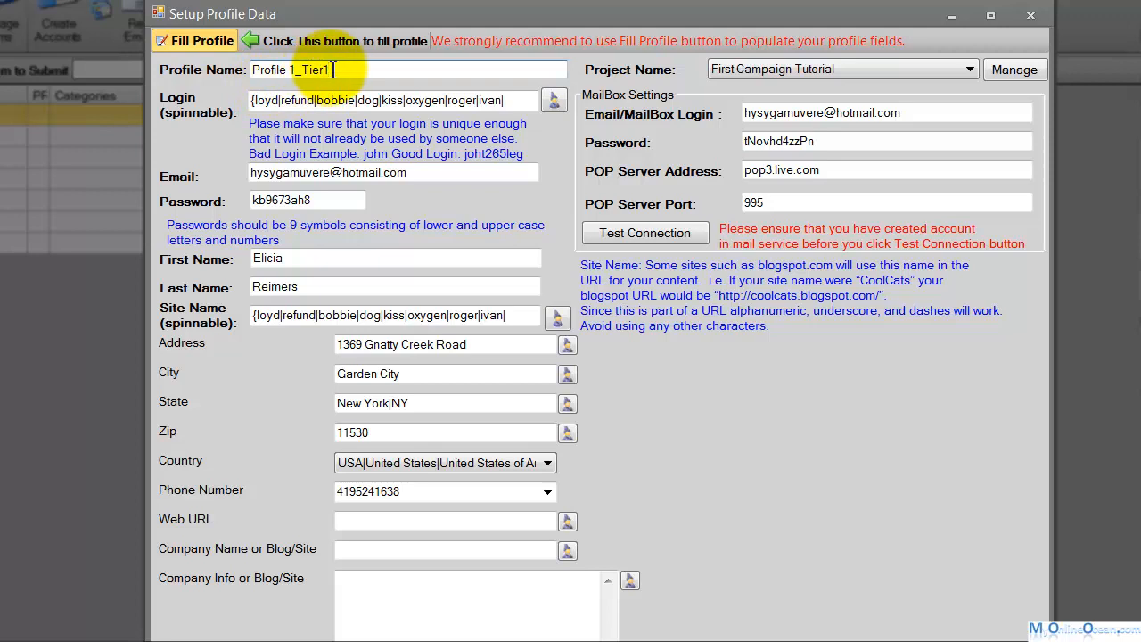
# Step: Open the profile's spinnable Login text in the spin editor and highlight its word and number groups
pyautogui.click(554, 105)
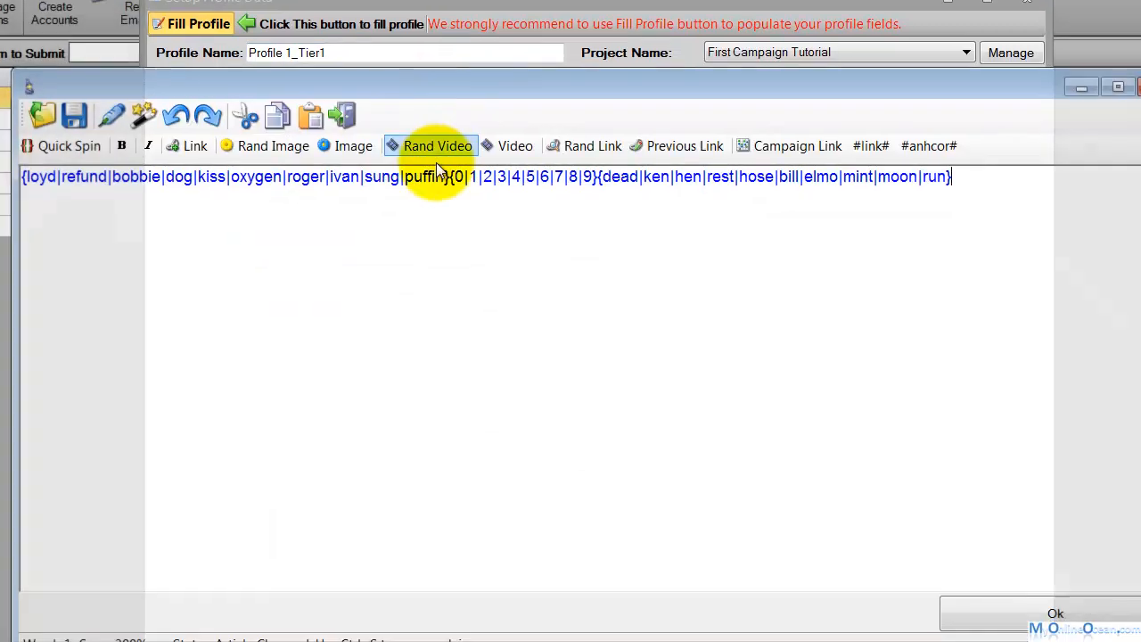
pyautogui.moveTo(967, 179); pyautogui.dragTo(814, 183)
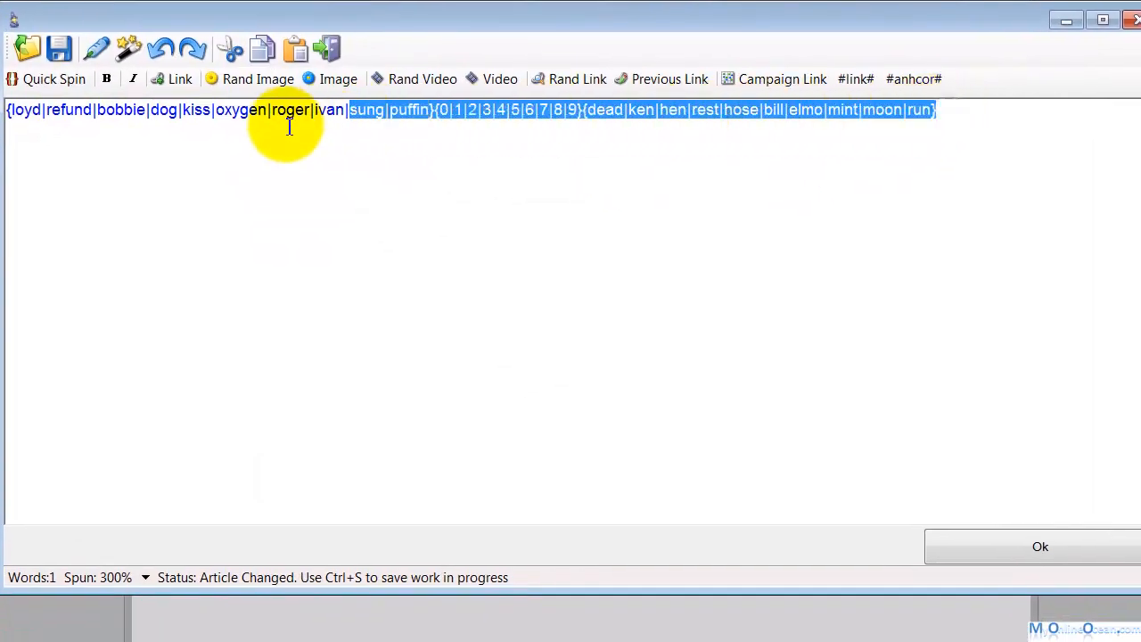
pyautogui.moveTo(289, 126); pyautogui.dragTo(26, 128)
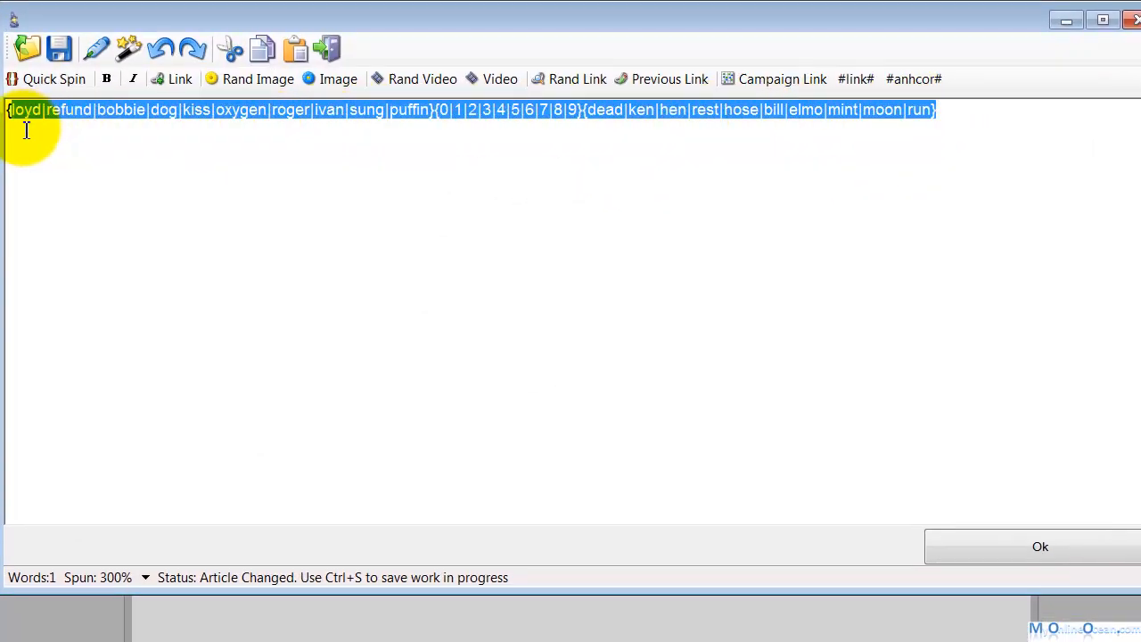
# Step: Add extra letters to words in the login's first group, making loydz, refundx, bobbiey, oxygenz, puffizn and sunzg
pyautogui.click(110, 128)
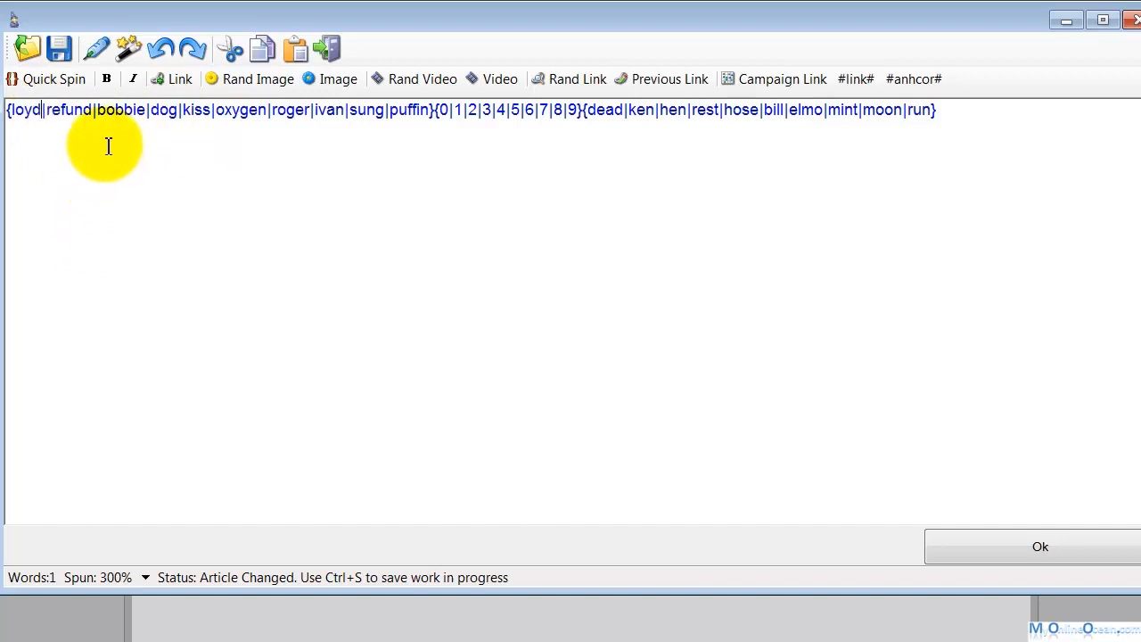
pyautogui.write('z')
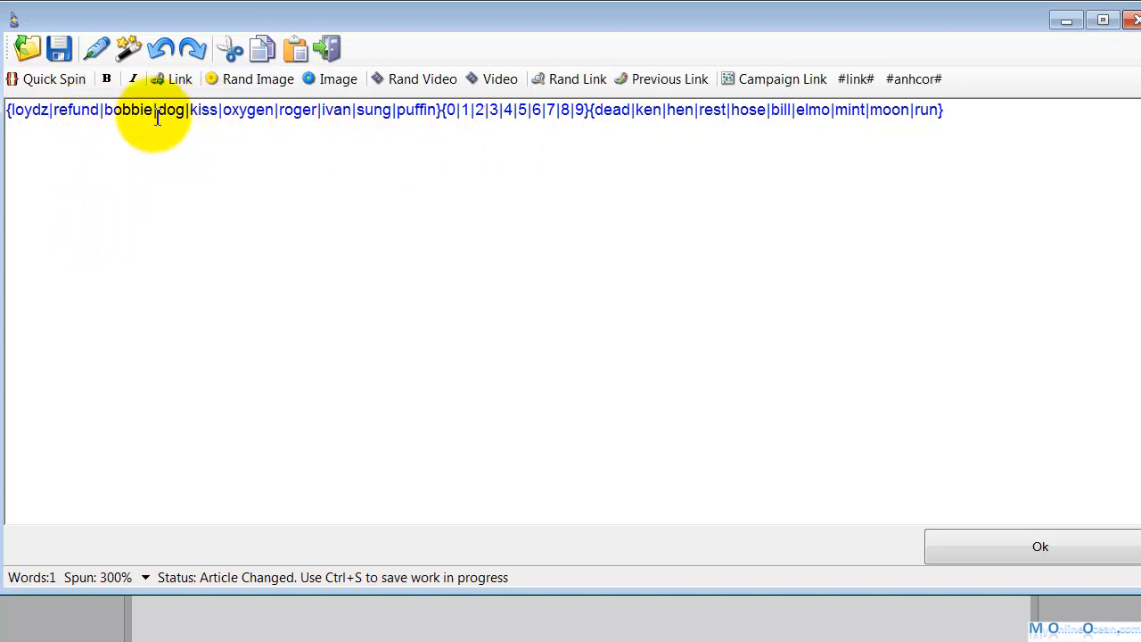
pyautogui.click(101, 109)
pyautogui.write('x')
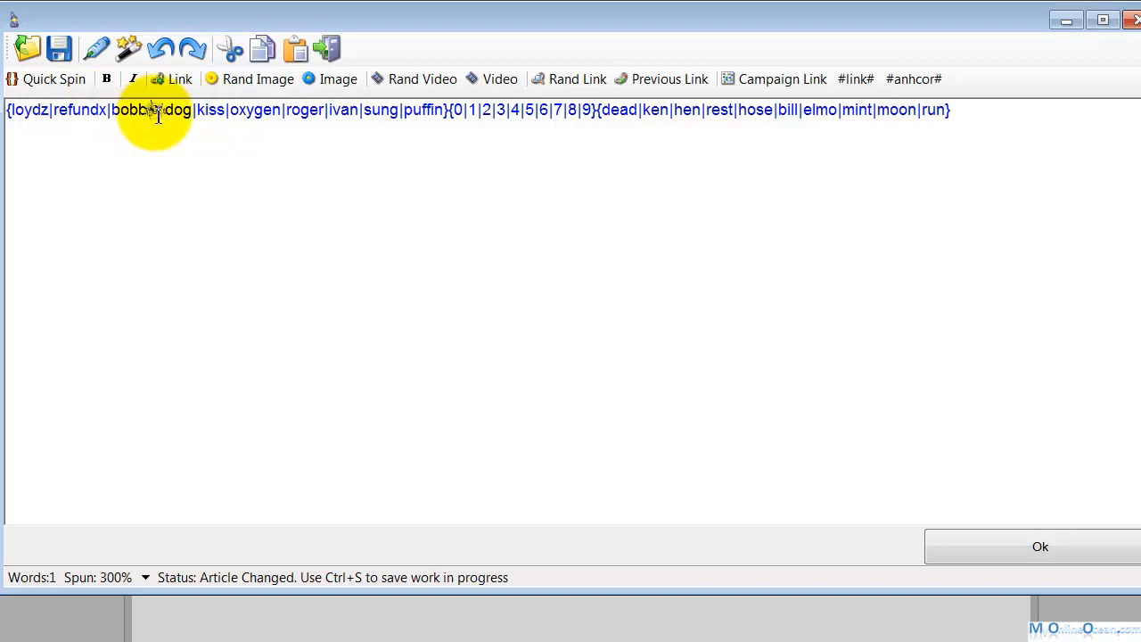
pyautogui.click(160, 110)
pyautogui.write('y')
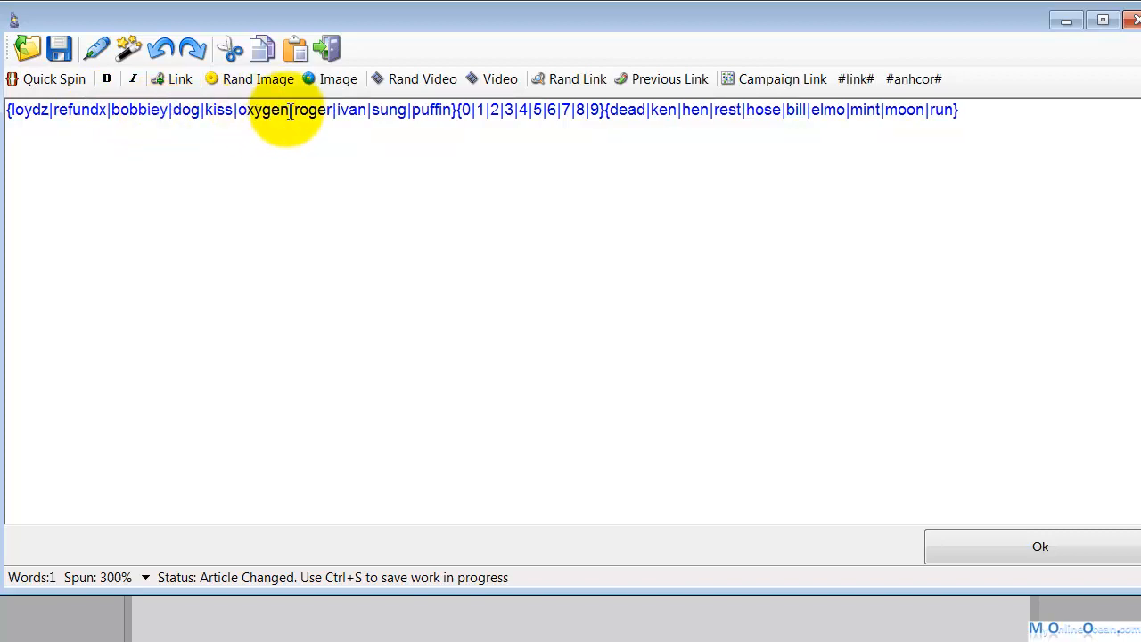
pyautogui.click(289, 110)
pyautogui.write('z')
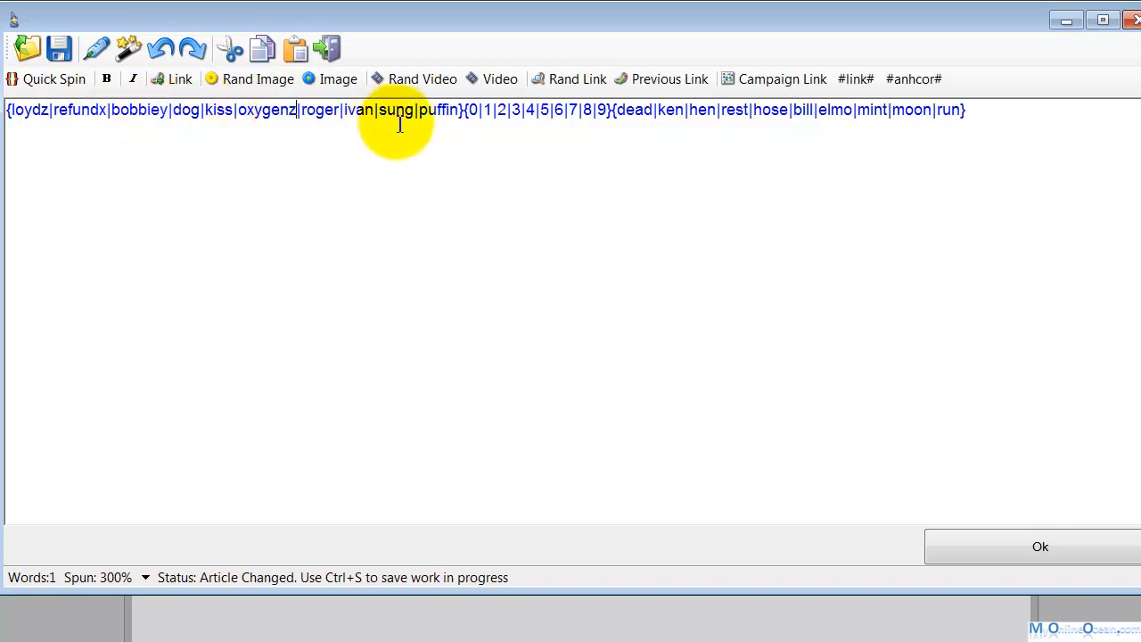
pyautogui.click(454, 111)
pyautogui.write('z')
pyautogui.click(407, 110)
pyautogui.write('z')
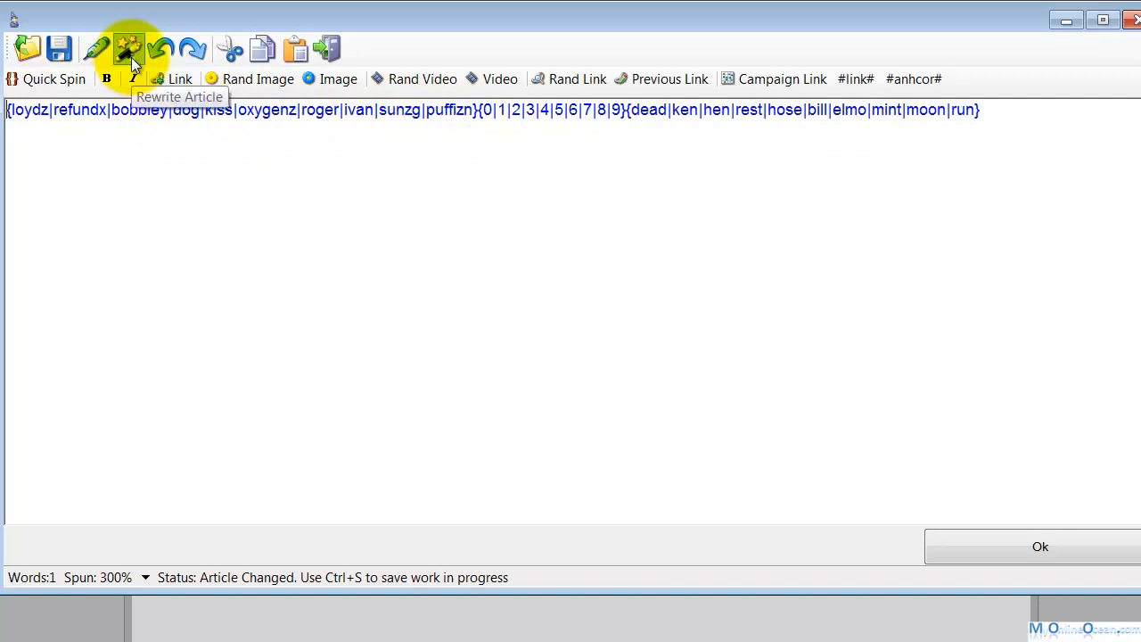
# Step: Generate several sample logins from the spin text with Rewrite Article and close the preview
pyautogui.click(131, 60)
pyautogui.click(303, 59)
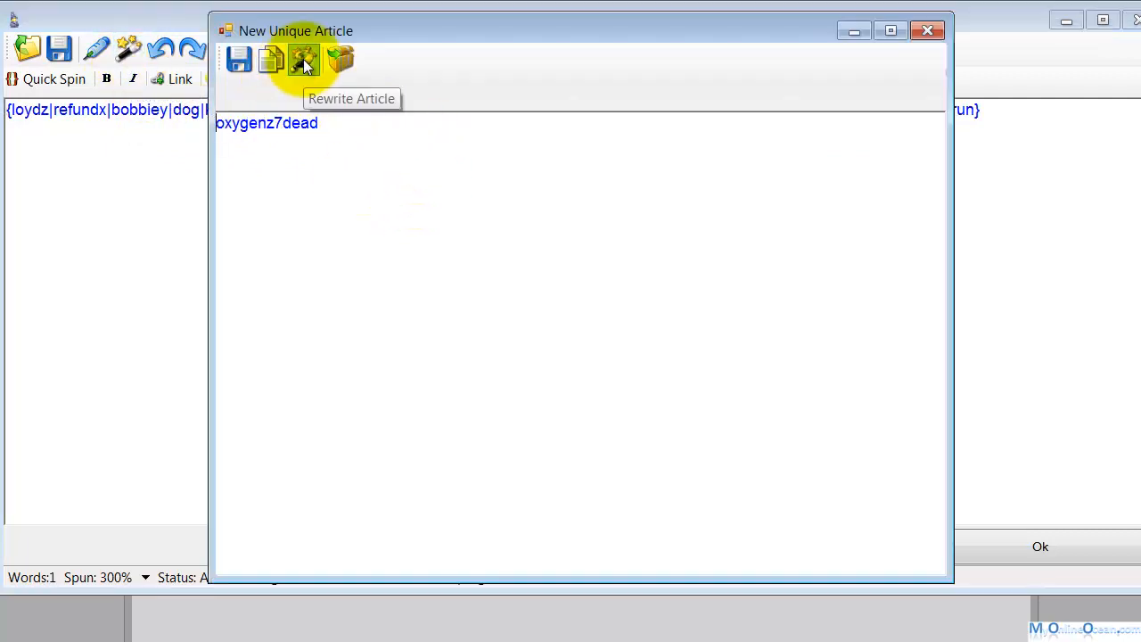
pyautogui.click(303, 58)
pyautogui.click(303, 59)
pyautogui.click(303, 59)
pyautogui.click(303, 59)
pyautogui.click(303, 59)
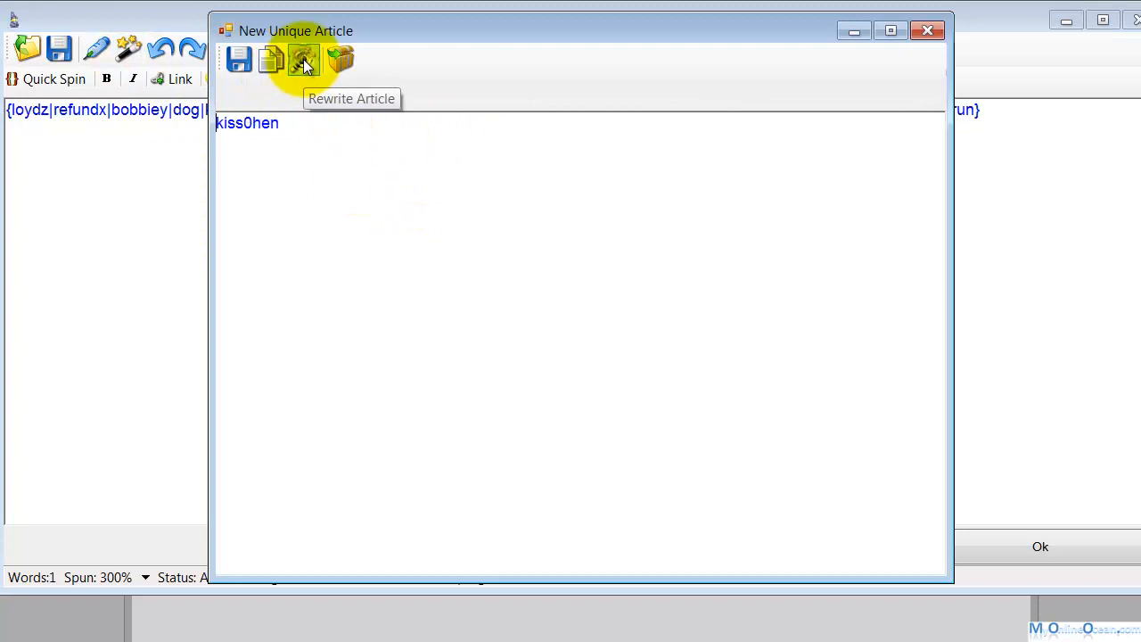
pyautogui.click(937, 31)
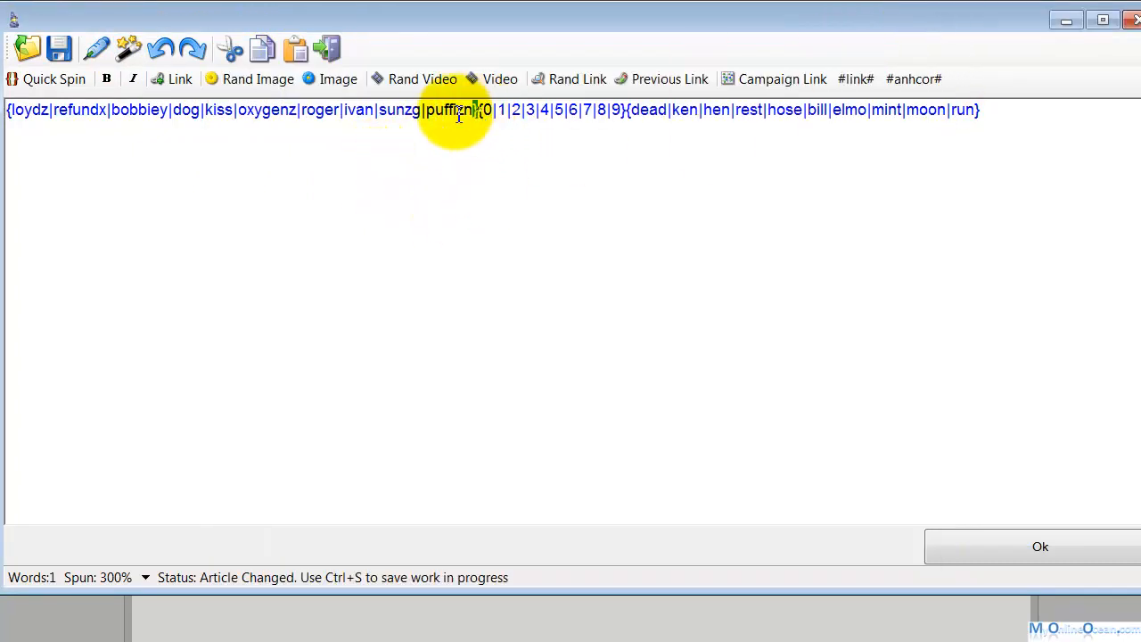
pyautogui.moveTo(459, 116); pyautogui.dragTo(21, 116)
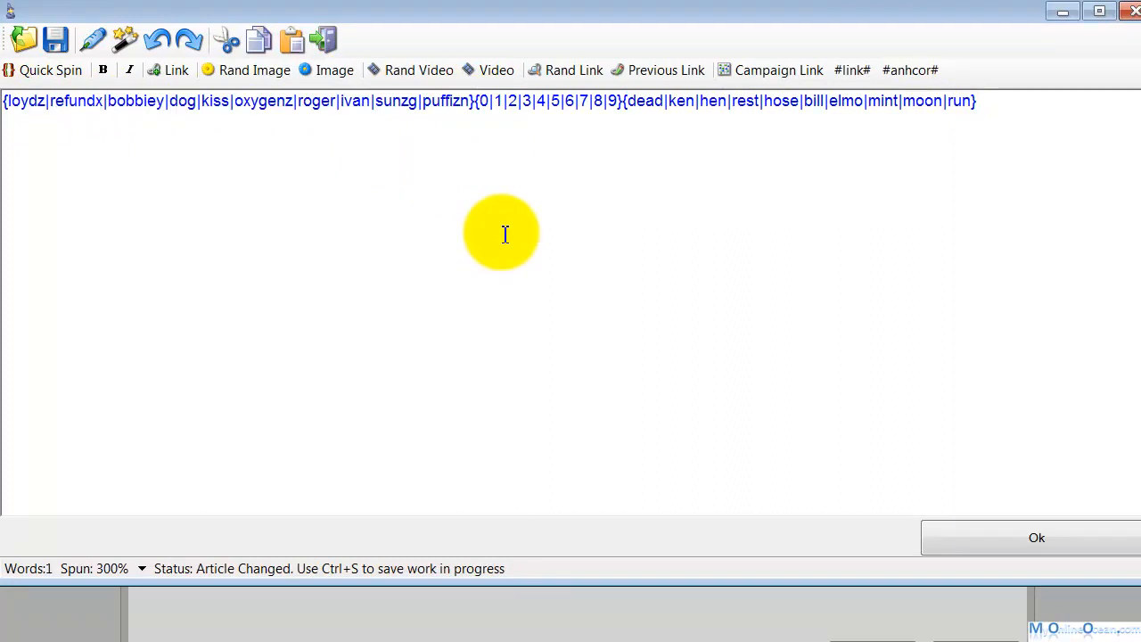
pyautogui.moveTo(618, 104); pyautogui.dragTo(998, 102)
pyautogui.click(998, 102)
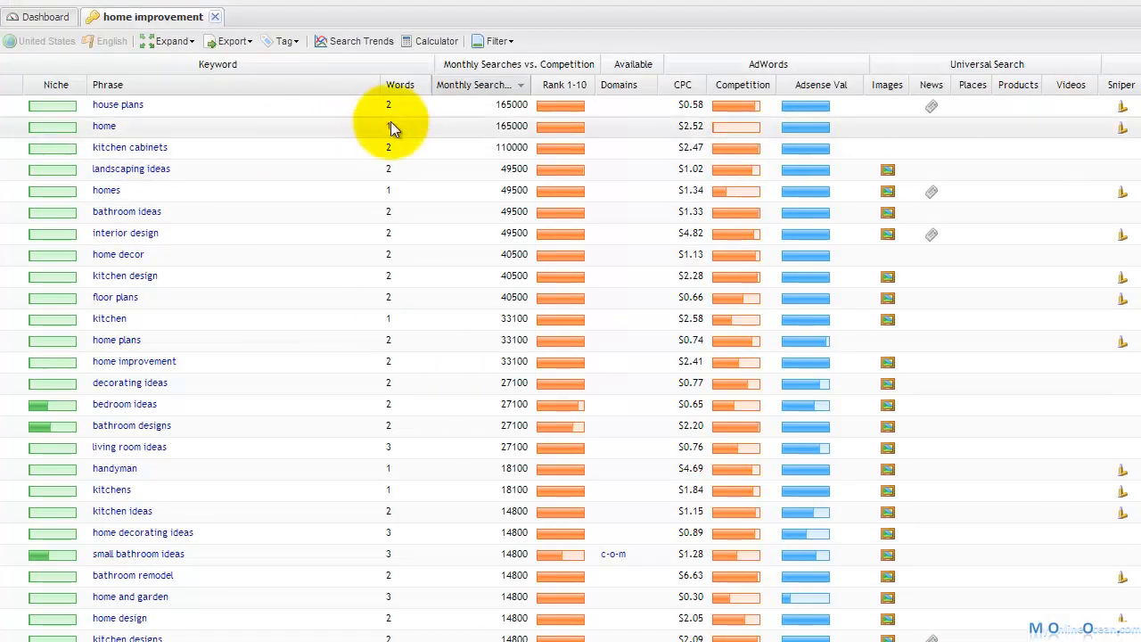
# Step: Switch to the home improvement keyword list, filter it to phrases of 1 word and copy those phrases
pyautogui.click(425, 85)
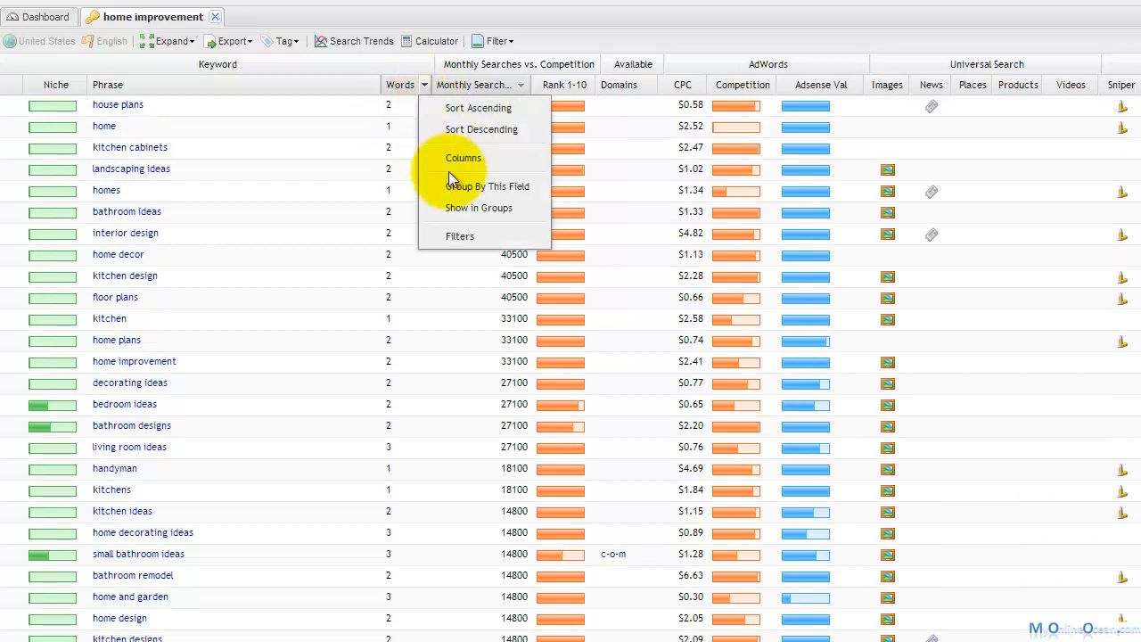
pyautogui.moveTo(471, 161)
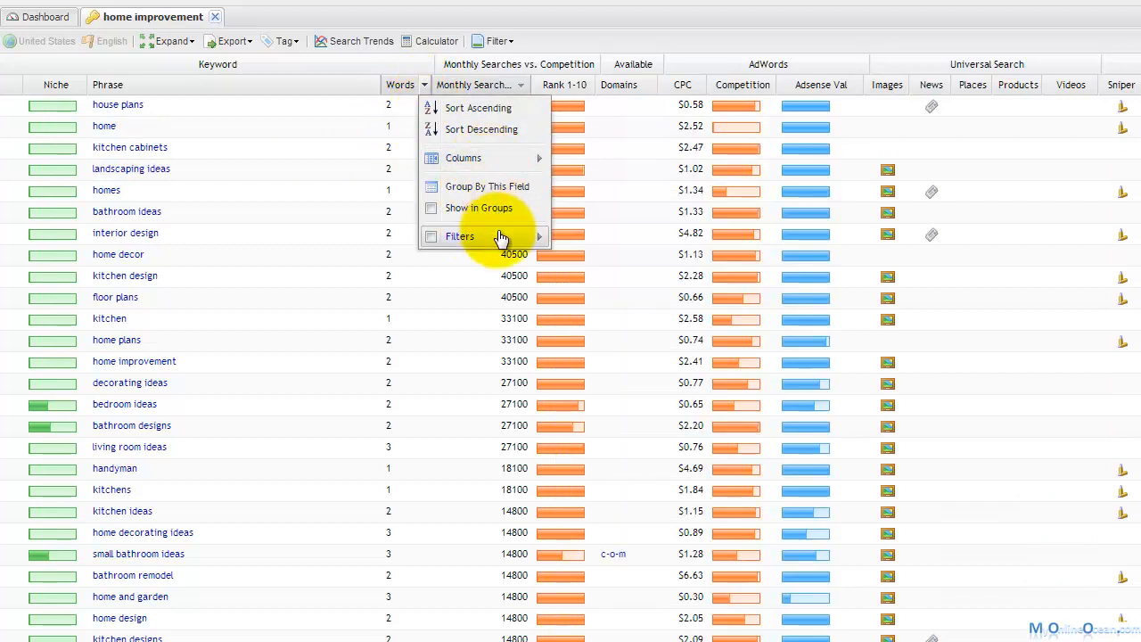
pyautogui.moveTo(502, 236)
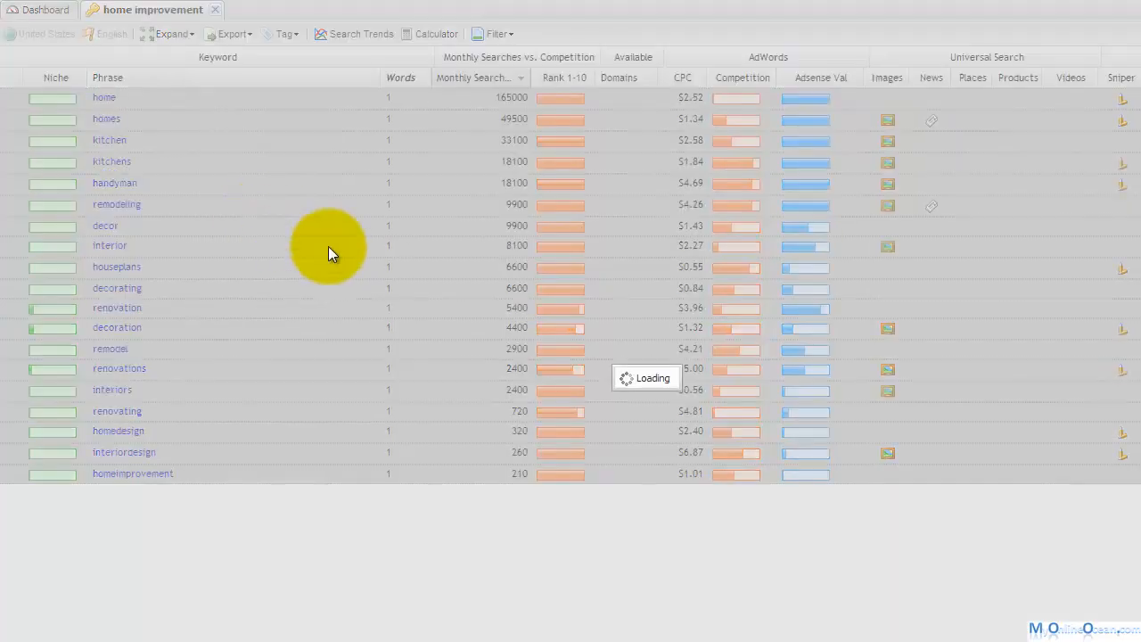
pyautogui.rightClick(563, 342)
pyautogui.click(635, 433)
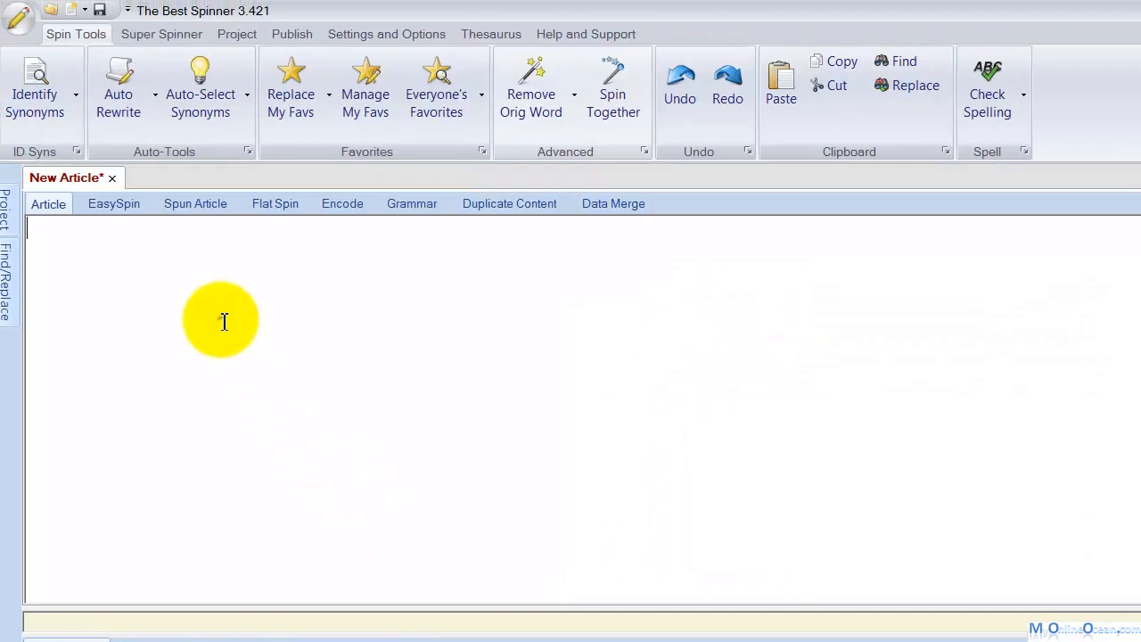
# Step: Paste the keywords into a new article in The Best Spinner, combine them with Spin Together and copy the spin group
pyautogui.rightClick(222, 319)
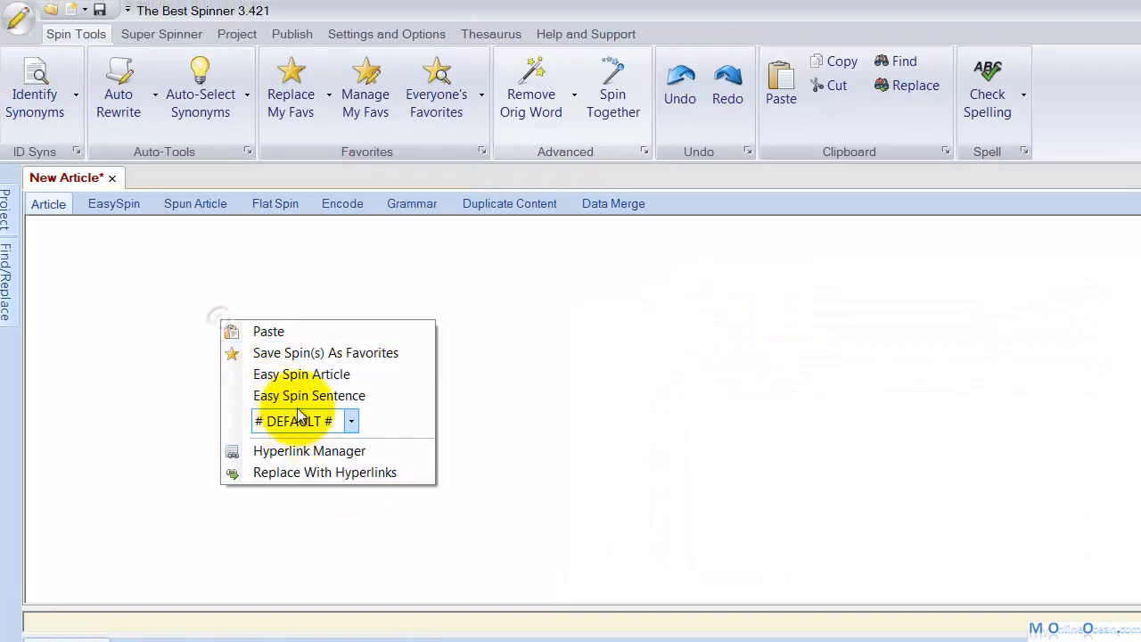
pyautogui.click(294, 331)
pyautogui.hotkey('ctrl', 'a')
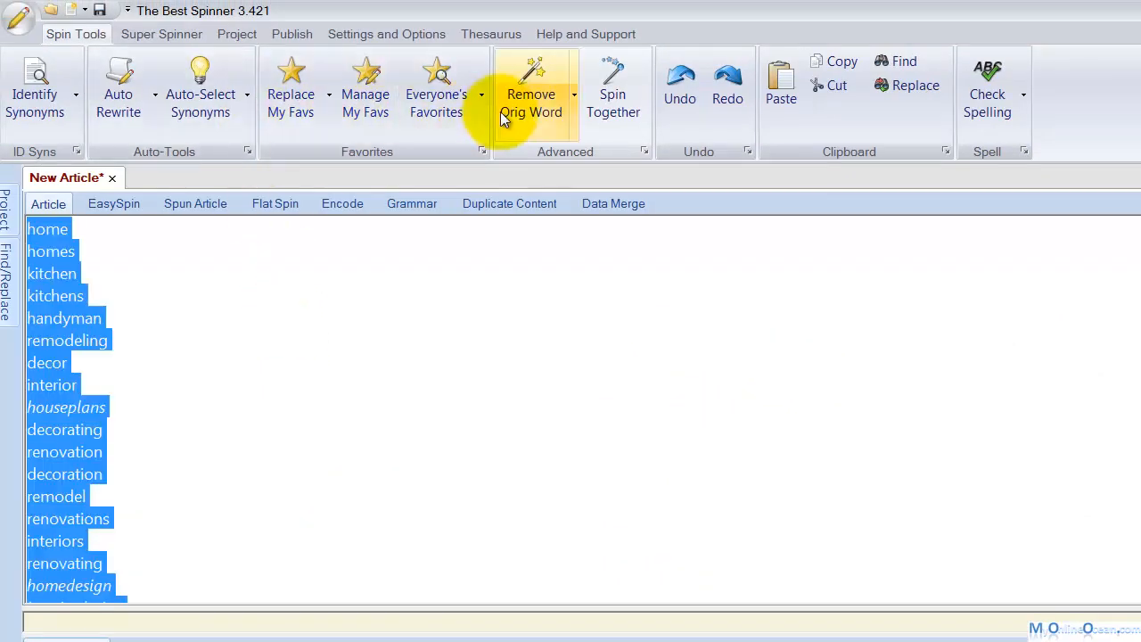
pyautogui.click(606, 96)
pyautogui.click(889, 531)
pyautogui.rightClick(306, 230)
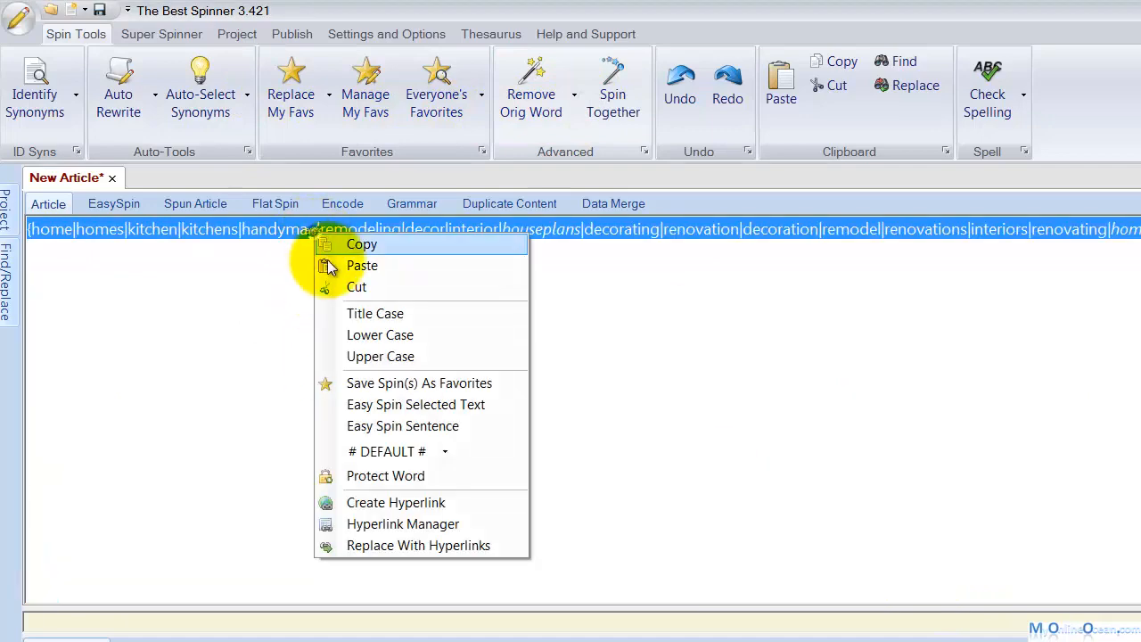
pyautogui.click(381, 249)
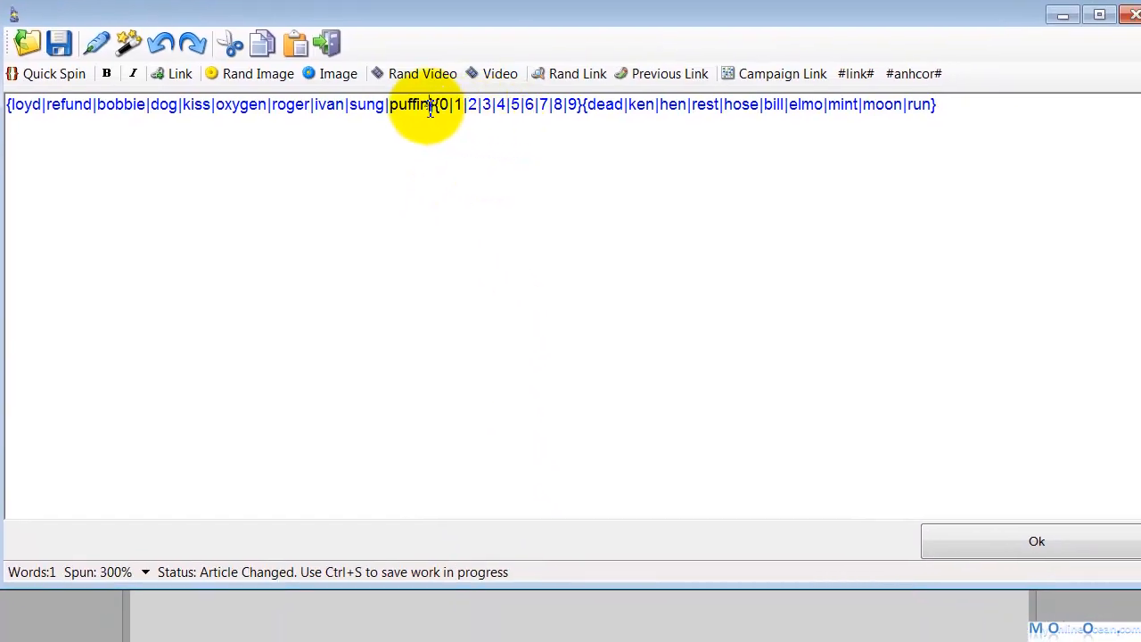
# Step: Replace the first word group in the profile's Login spin text with the copied home improvement keyword group
pyautogui.moveTo(429, 105); pyautogui.dragTo(8, 107)
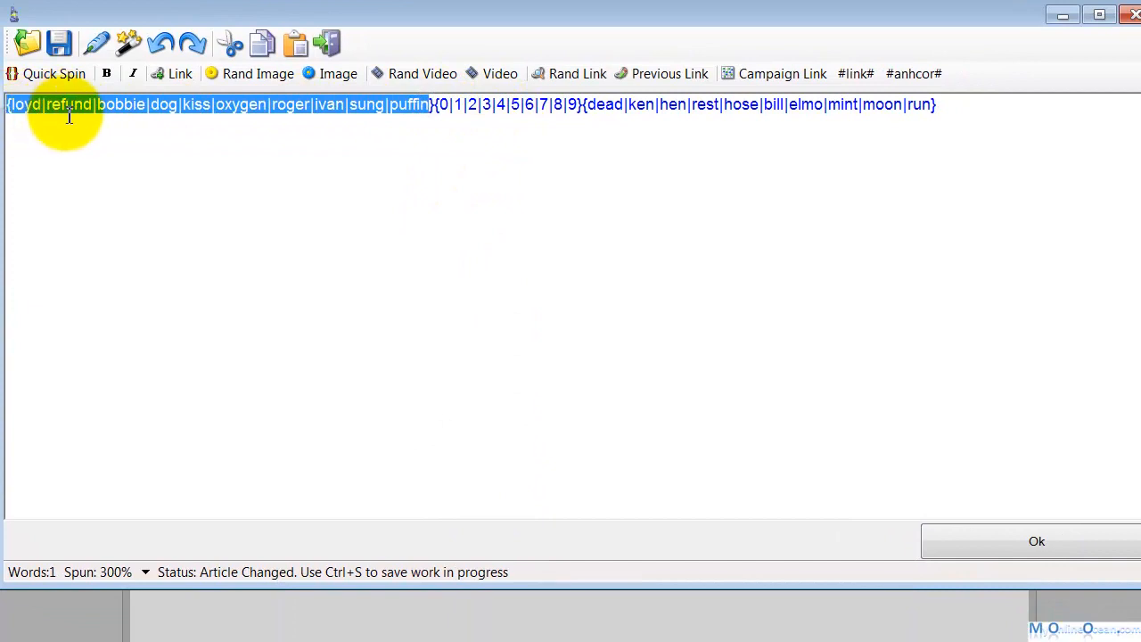
pyautogui.press('Delete')
pyautogui.hotkey('ctrl', 'v')
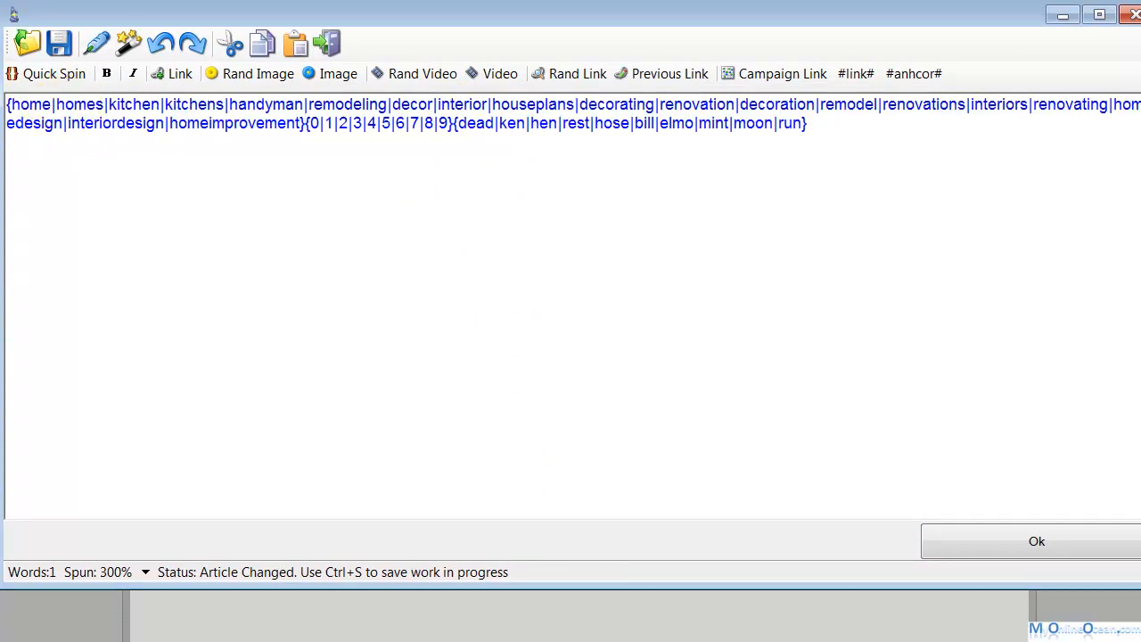
# Step: Select the login's last word group for replacement and copy the column I word list starting at trainer from the spreadsheet
pyautogui.moveTo(808, 125); pyautogui.dragTo(777, 133)
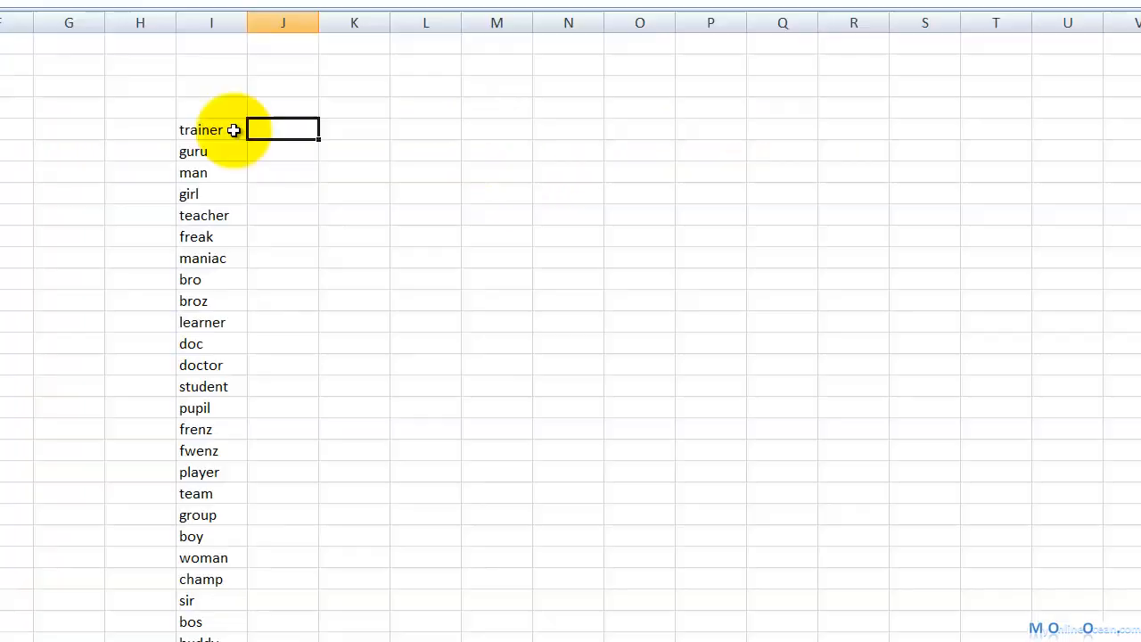
pyautogui.moveTo(233, 131); pyautogui.dragTo(223, 638)
pyautogui.rightClick(224, 636)
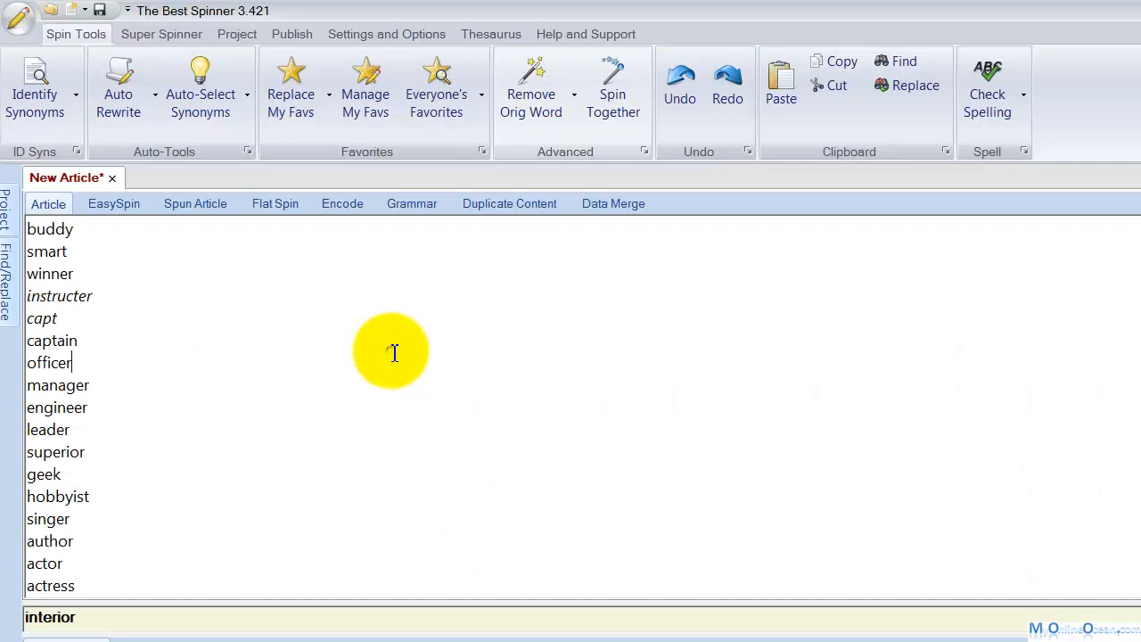
# Step: Combine the word list in The Best Spinner into one group with Spin Together and copy that group
pyautogui.hotkey('ctrl', 'a')
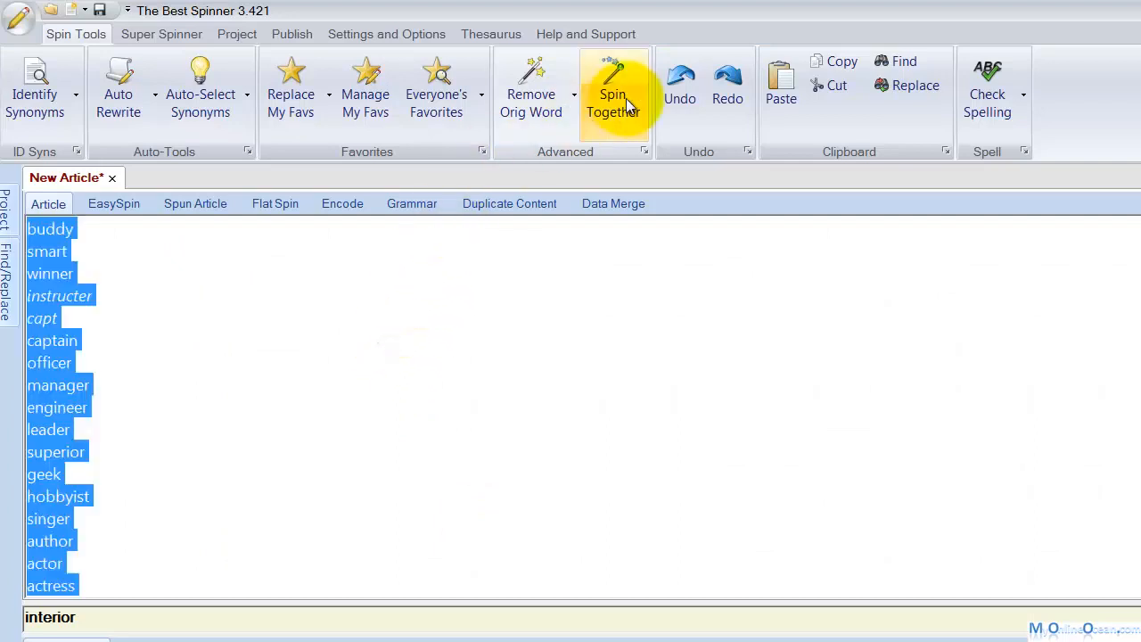
pyautogui.click(613, 102)
pyautogui.click(909, 540)
pyautogui.rightClick(411, 243)
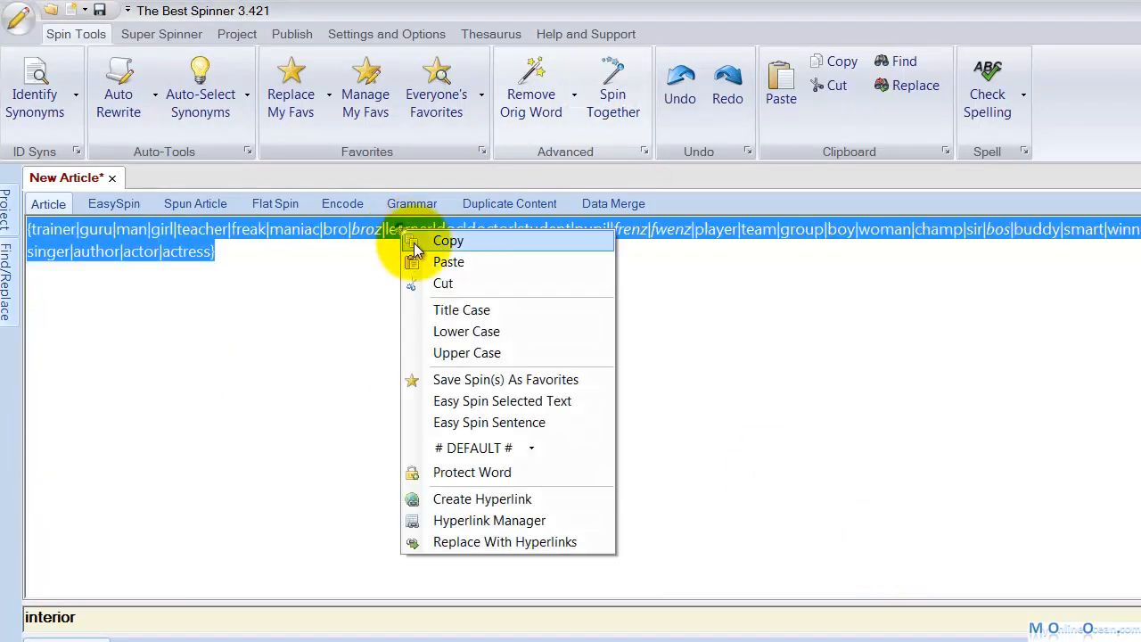
pyautogui.click(468, 240)
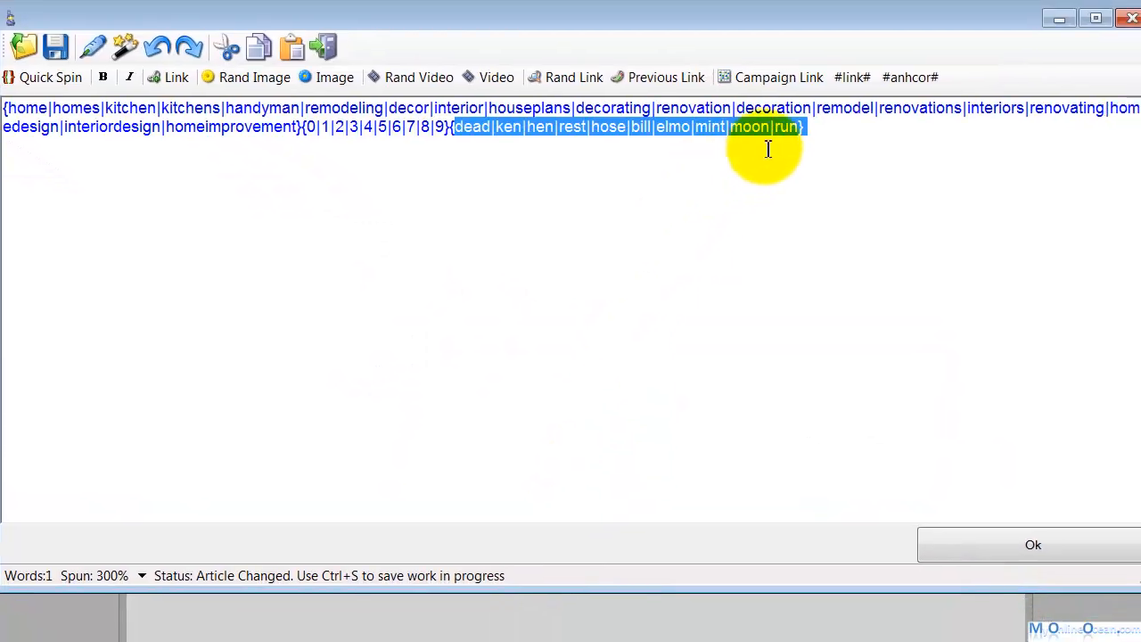
# Step: Replace the login's last word group with the copied trainer-to-actress spin group and generate sample logins with Rewrite Article
pyautogui.rightClick(759, 132)
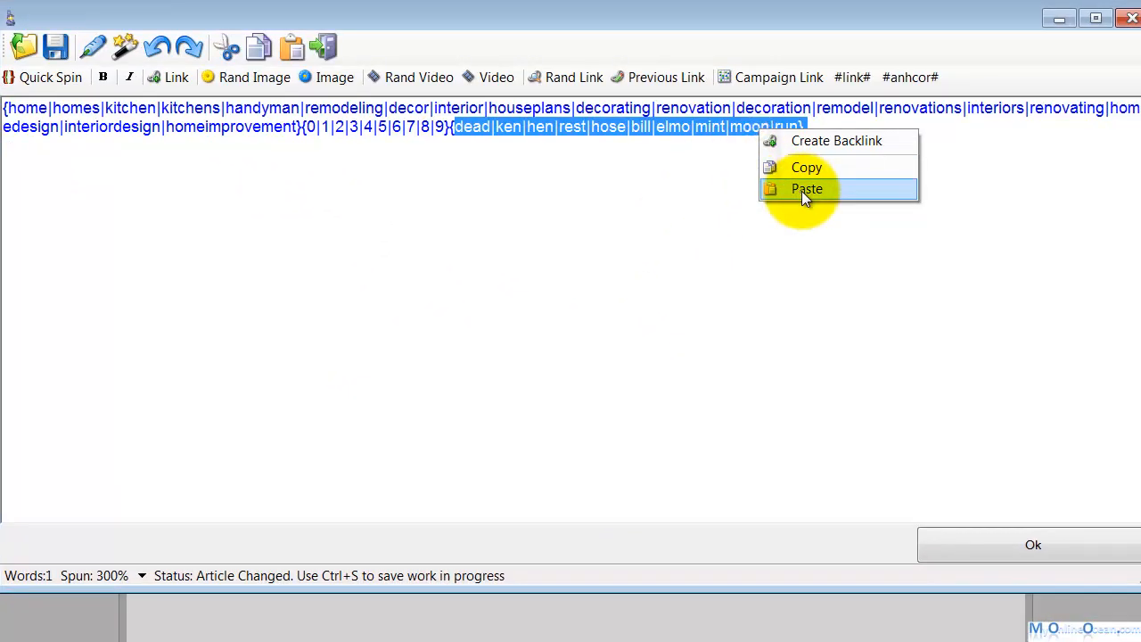
pyautogui.click(801, 191)
pyautogui.click(136, 46)
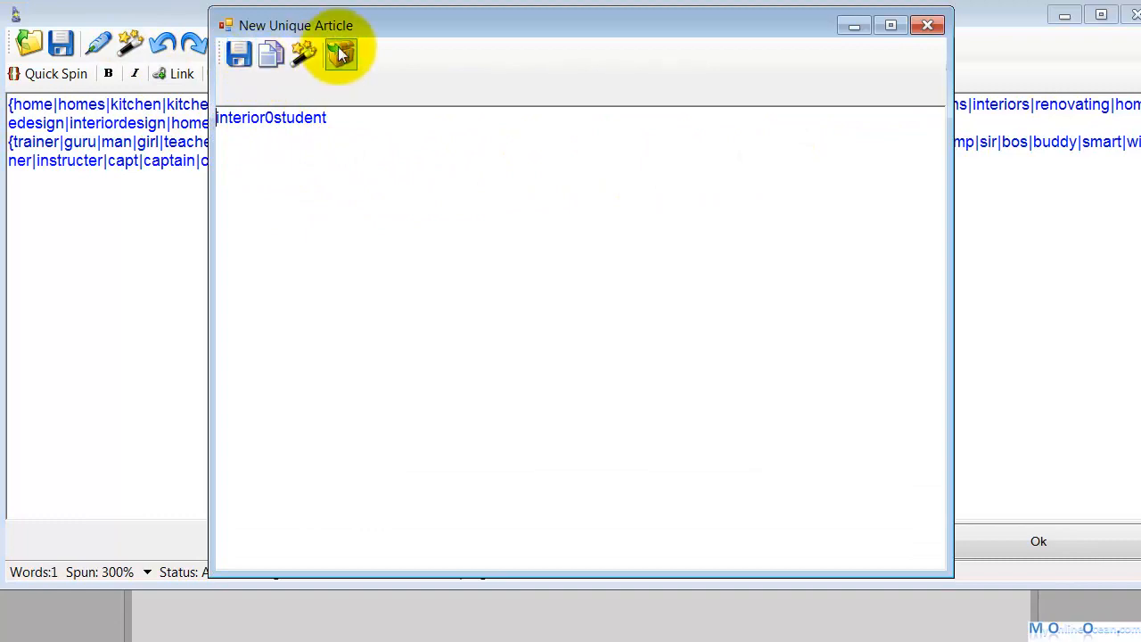
pyautogui.click(303, 54)
pyautogui.click(303, 53)
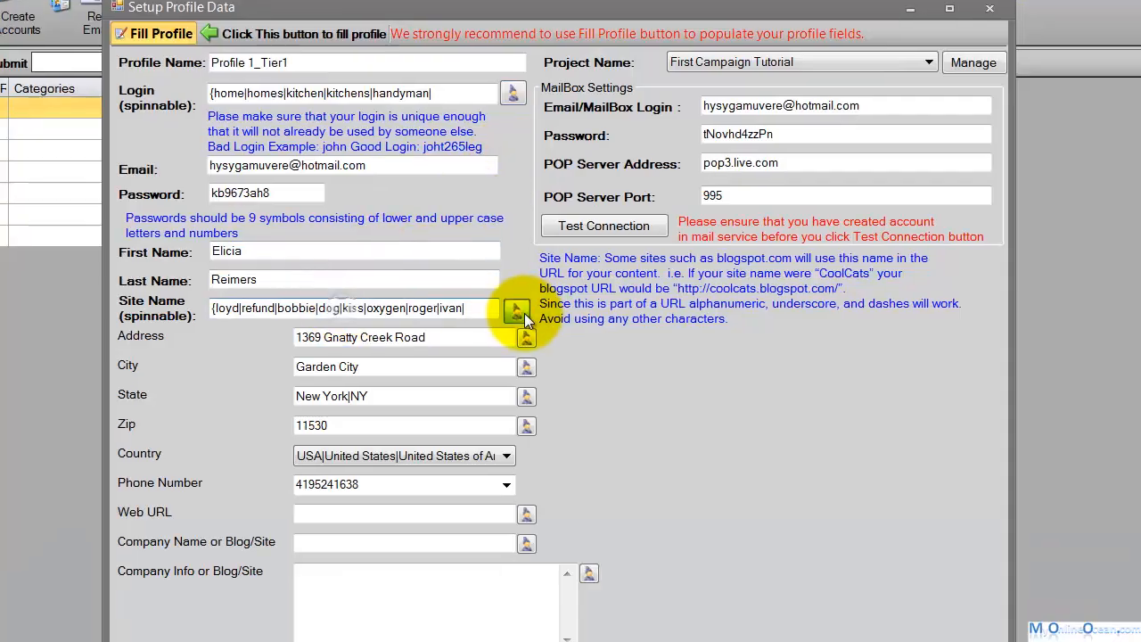
# Step: Open the profile's spinnable Site Name text, generate sample names with Rewrite Article and close the preview
pyautogui.click(515, 317)
pyautogui.moveTo(958, 117); pyautogui.dragTo(7, 114)
pyautogui.click(125, 54)
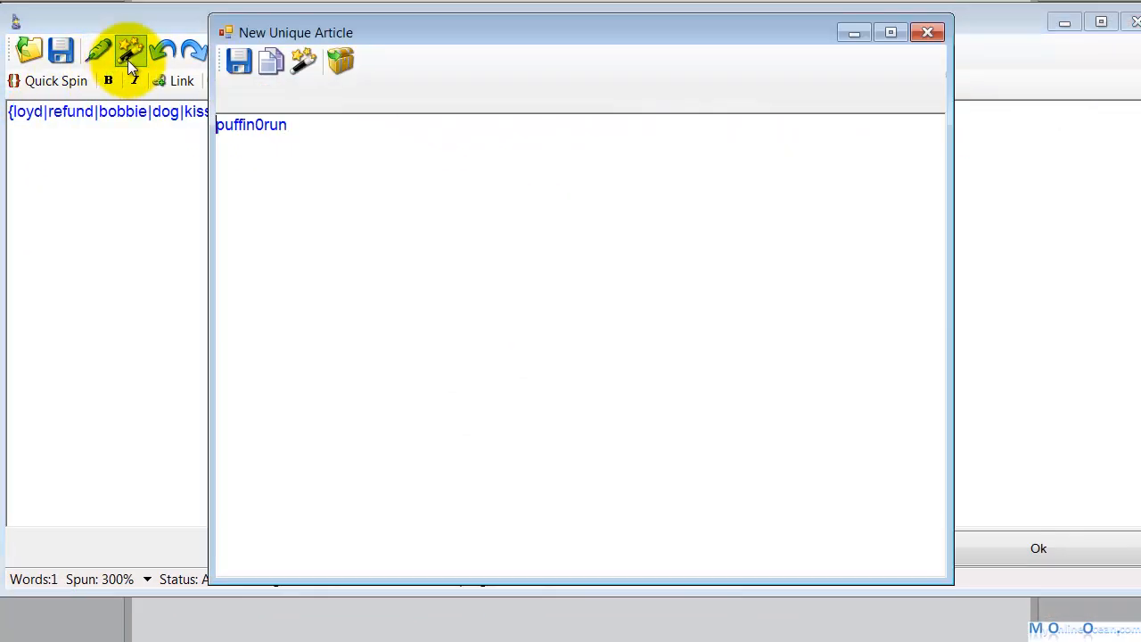
pyautogui.click(289, 70)
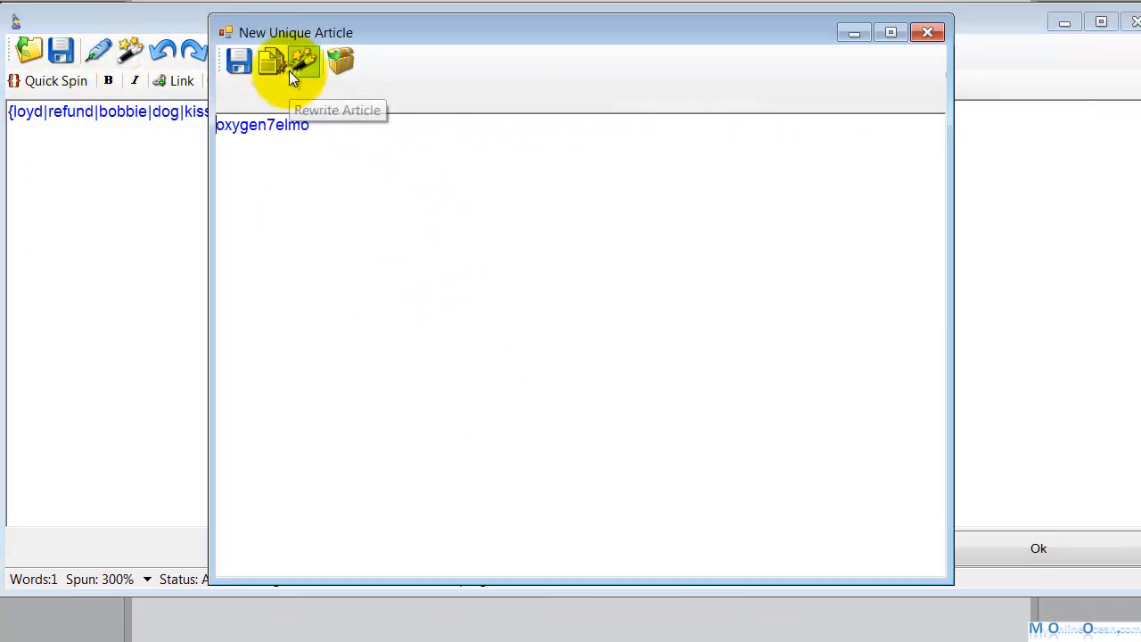
pyautogui.click(927, 32)
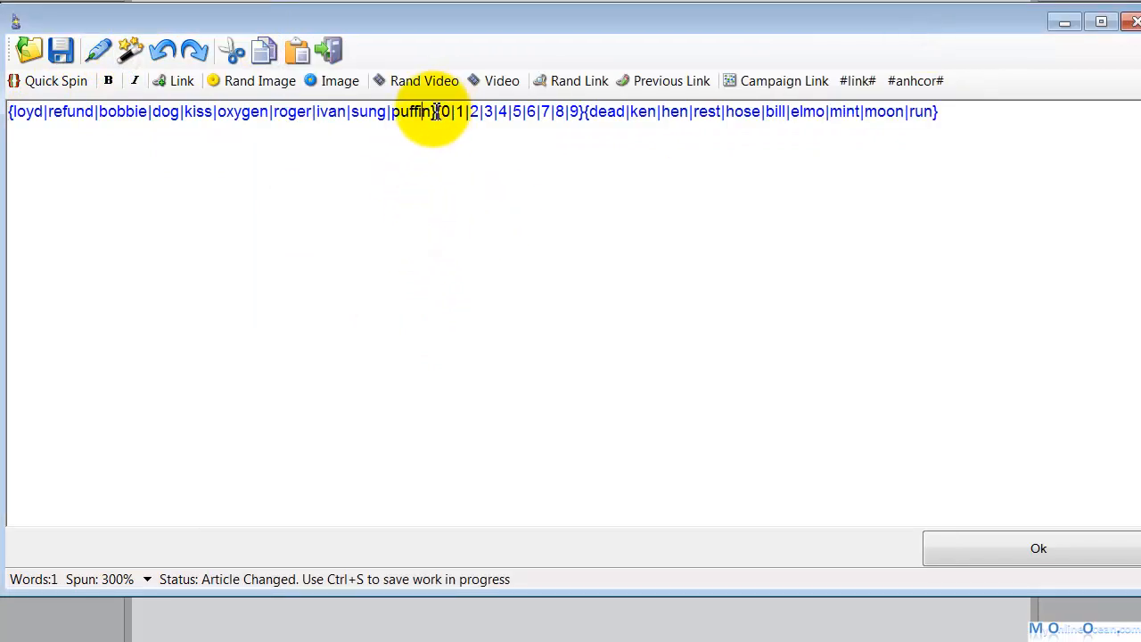
# Step: Select the site name's first word group, then filter the home improvement keyword list to two-word phrases, with the Words upper limit at 3
pyautogui.moveTo(435, 112); pyautogui.dragTo(9, 112)
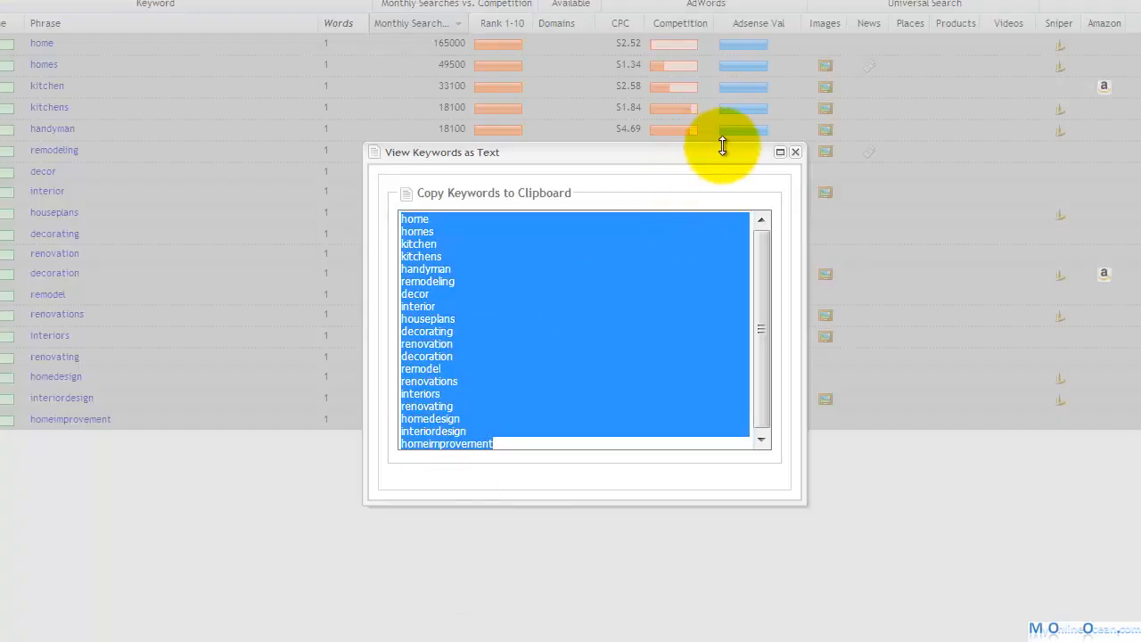
pyautogui.click(795, 157)
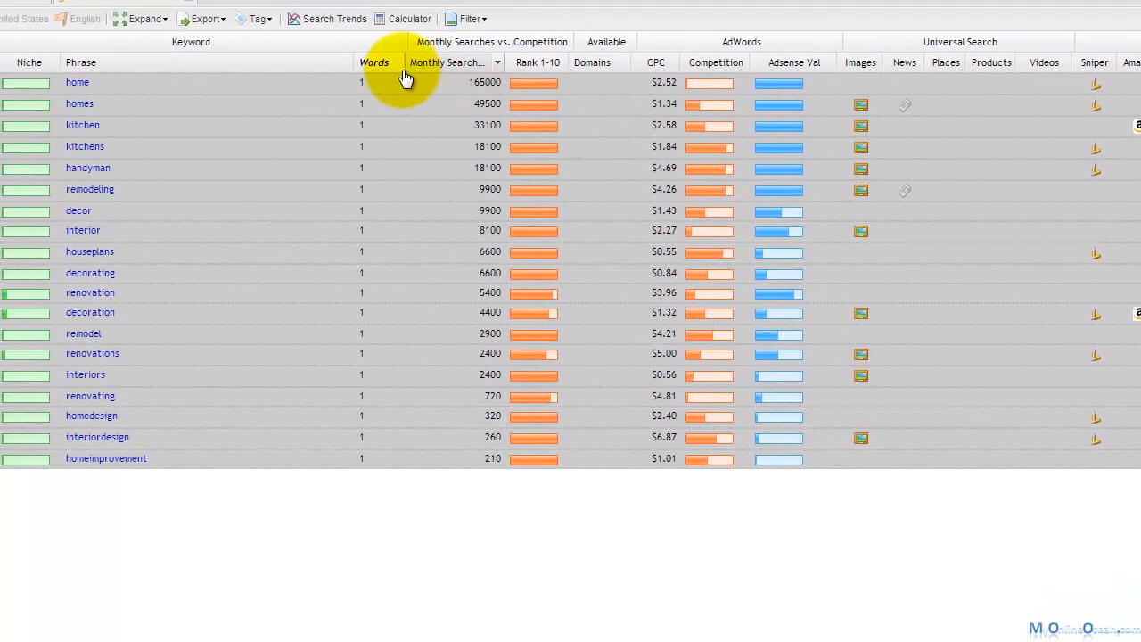
pyautogui.click(361, 24)
pyautogui.moveTo(497, 243)
pyautogui.write('2')
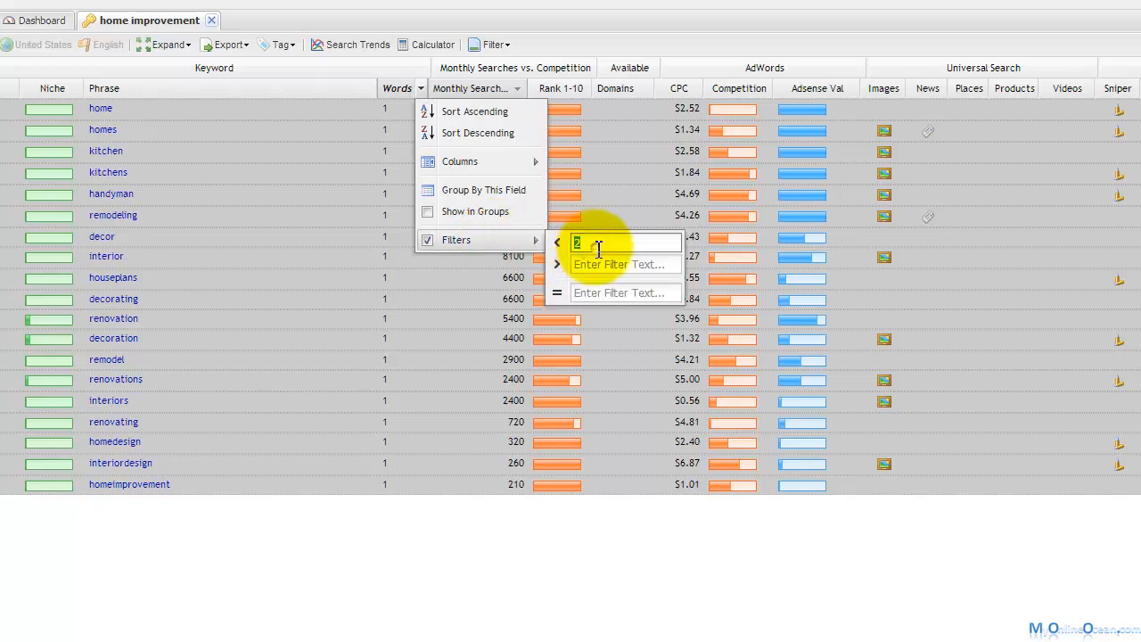
pyautogui.write('3')
pyautogui.click(582, 265)
pyautogui.write('1')
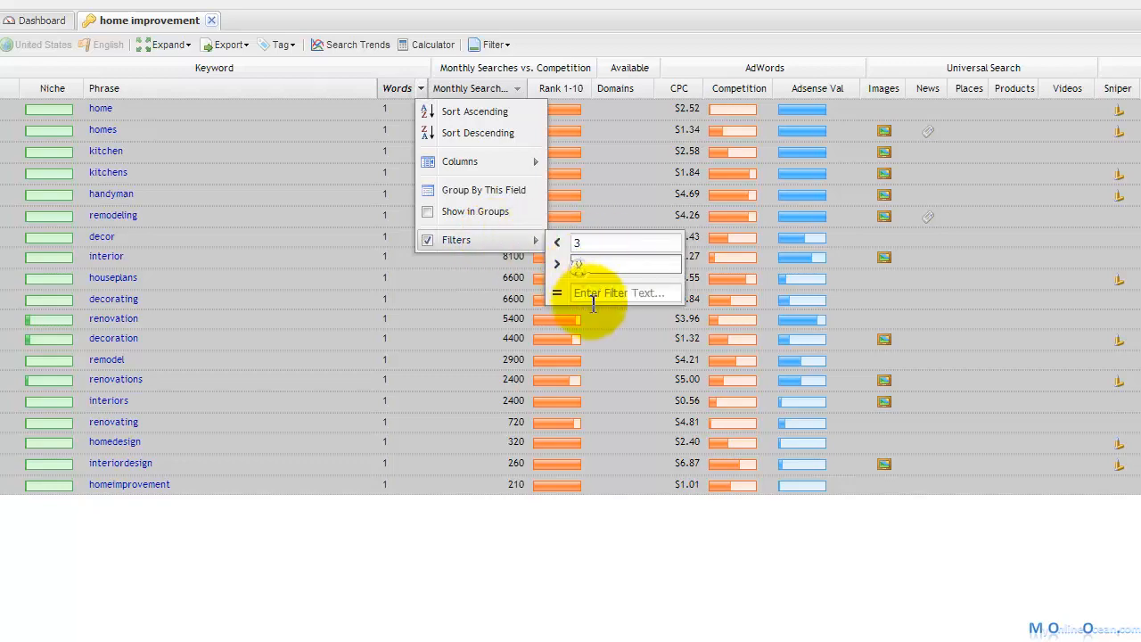
pyautogui.click(574, 632)
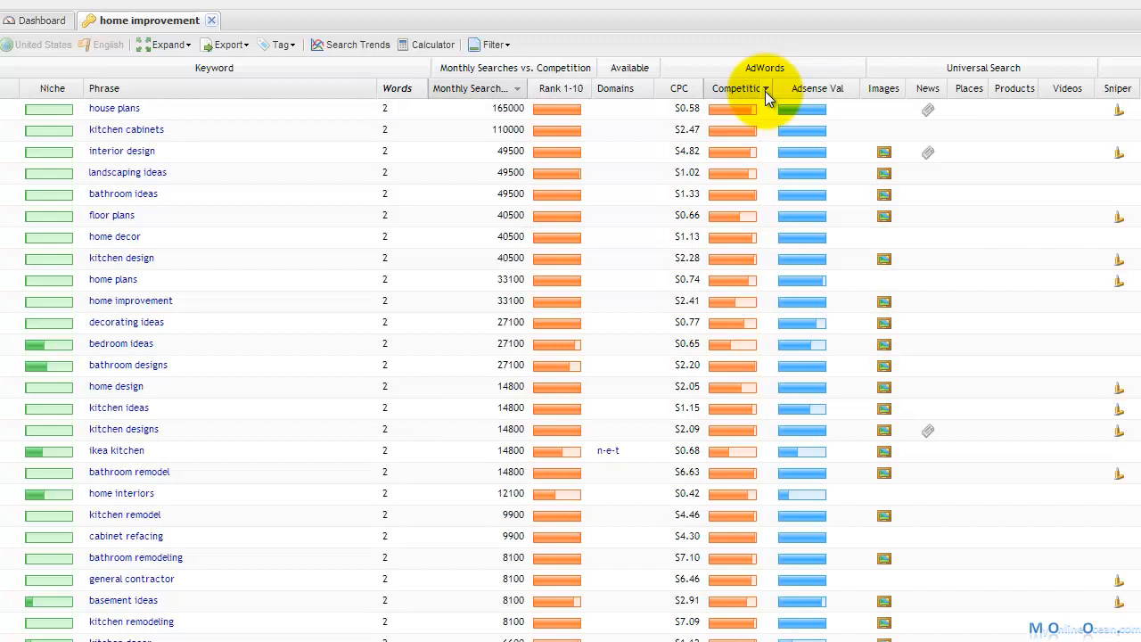
# Step: Filter the two-word keywords to those with a Rank 1-10 value below 50
pyautogui.click(764, 89)
pyautogui.moveTo(873, 240)
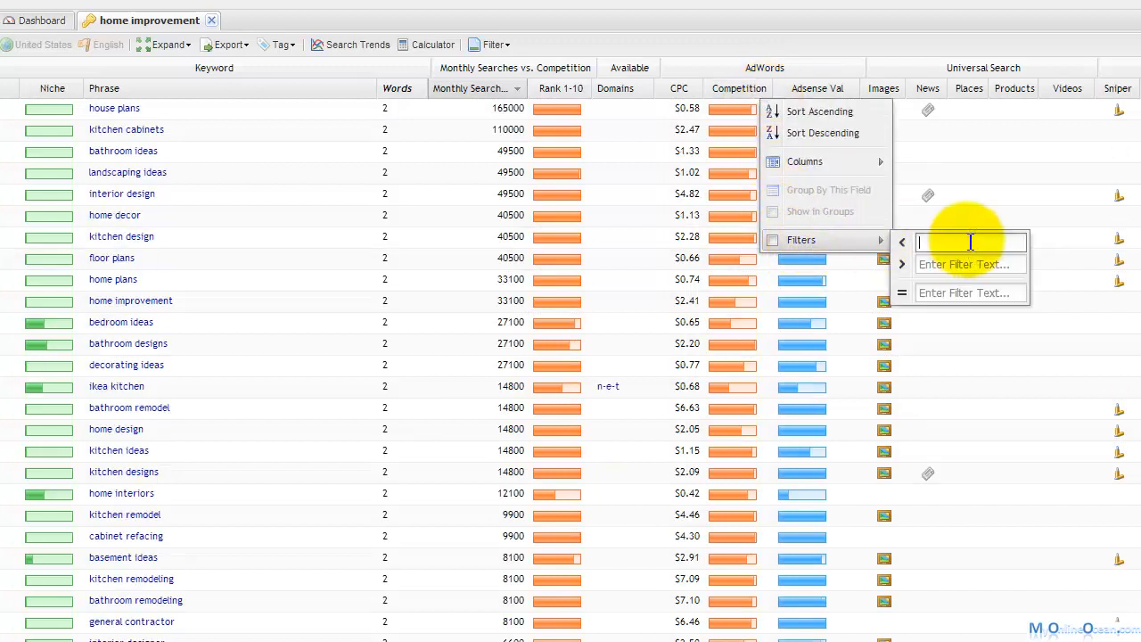
pyautogui.click(585, 88)
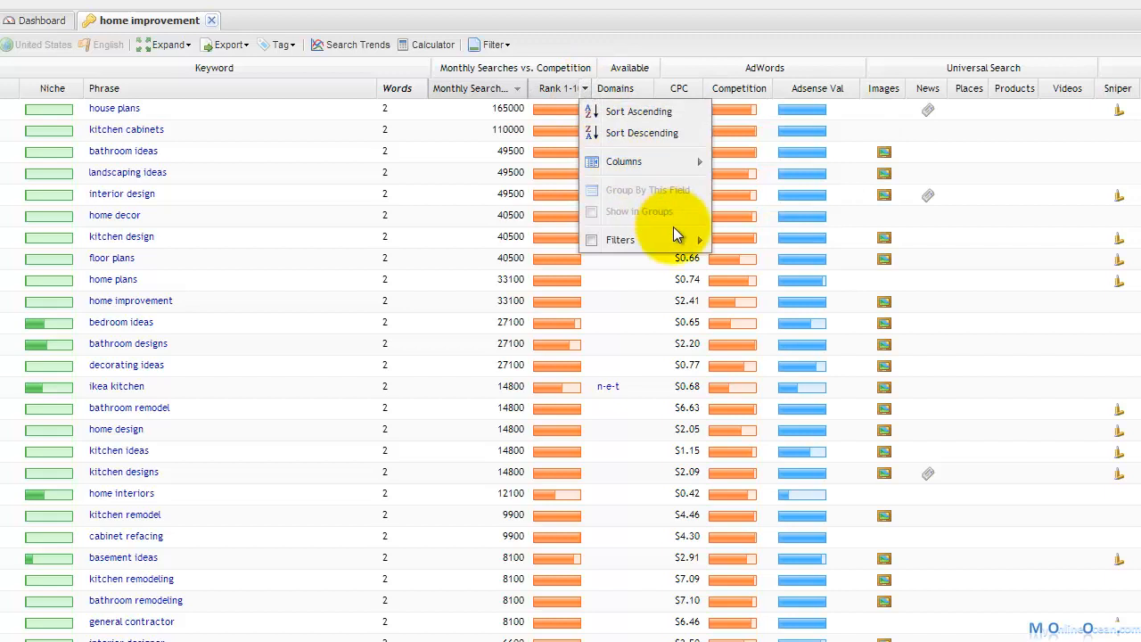
pyautogui.moveTo(695, 240)
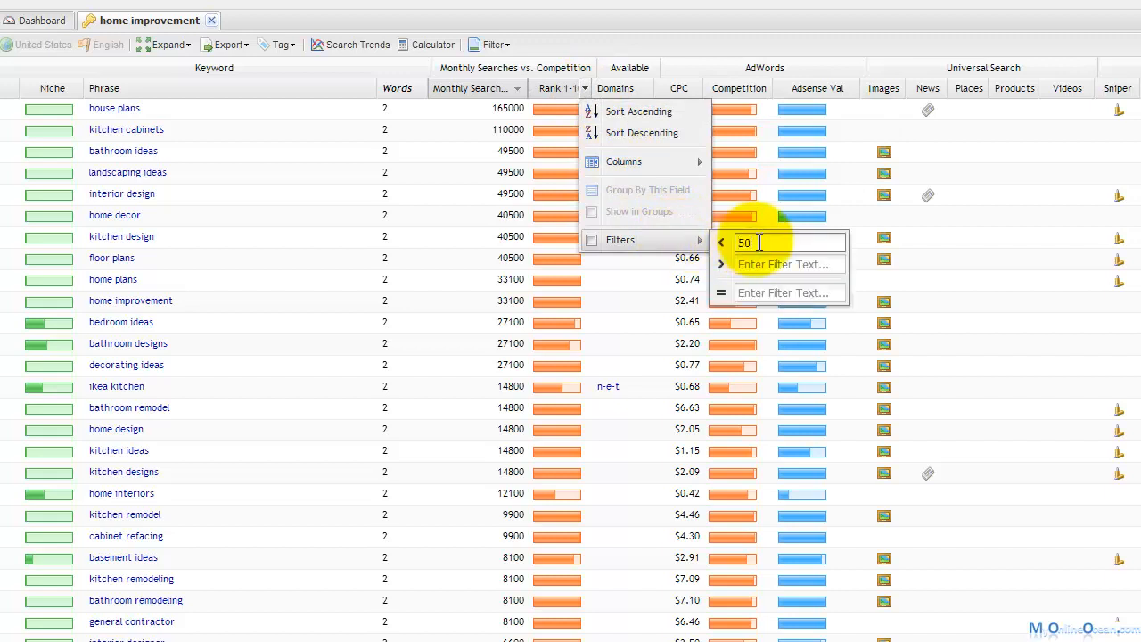
pyautogui.click(704, 49)
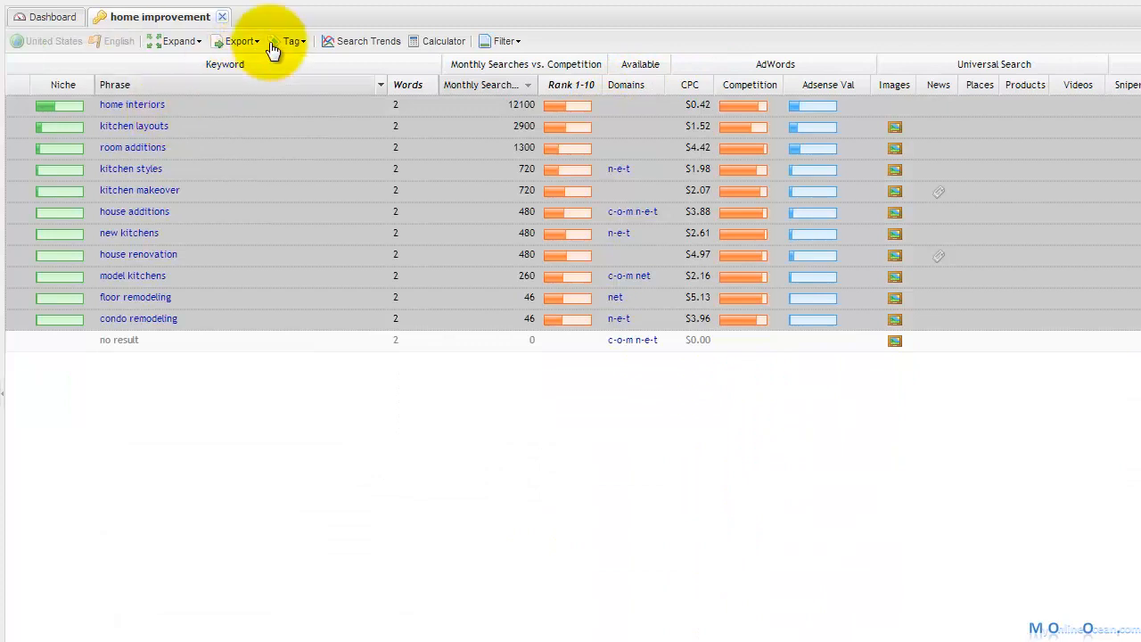
# Step: Export the selected keywords as text and copy the whole list
pyautogui.click(241, 41)
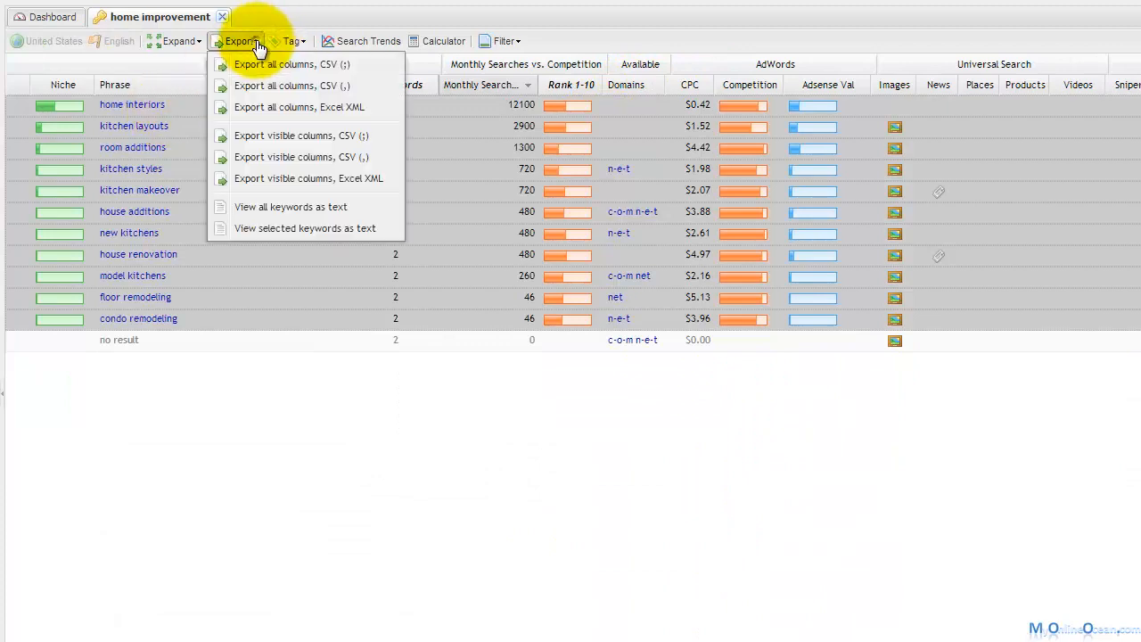
pyautogui.click(276, 230)
pyautogui.hotkey('ctrl', 'a')
pyautogui.rightClick(505, 367)
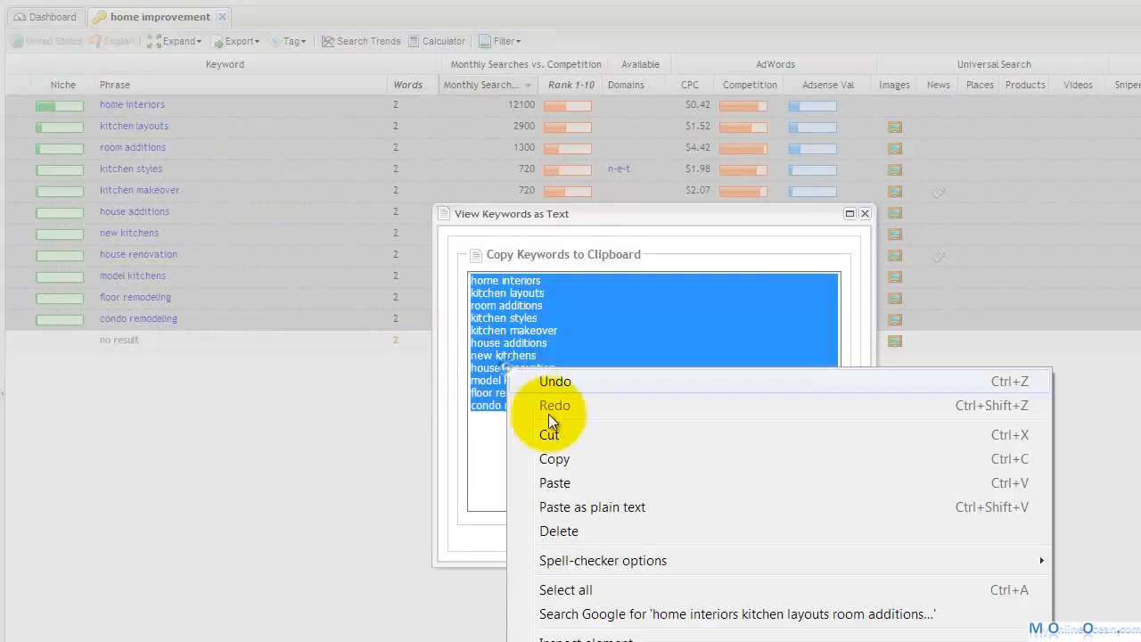
pyautogui.click(562, 459)
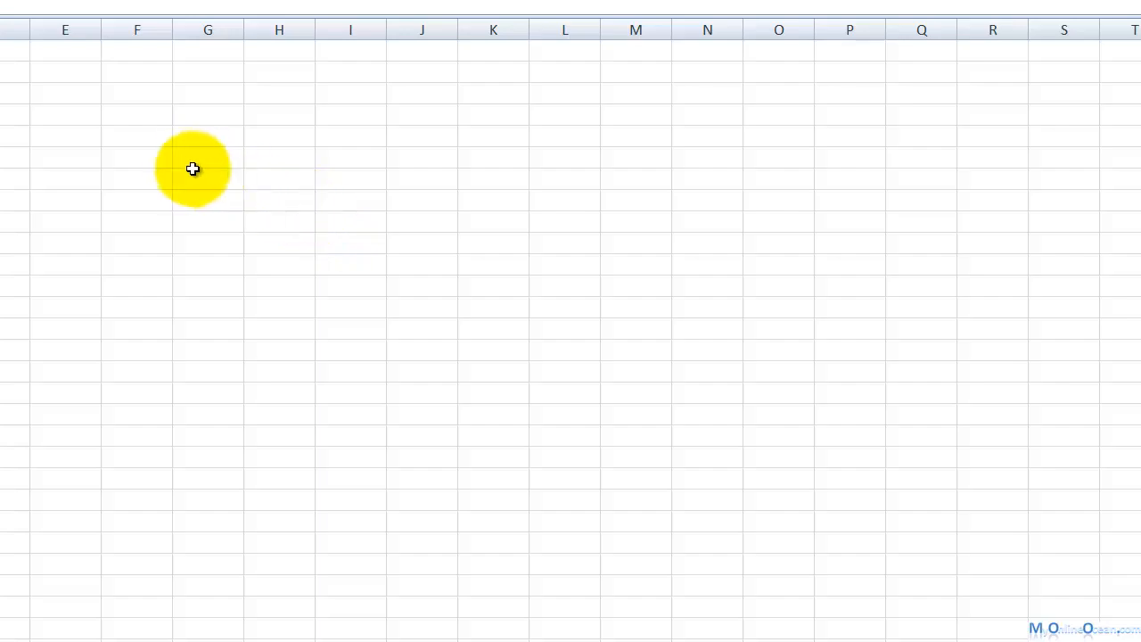
# Step: Paste the copied keywords into the spreadsheet from cell F5, fit column F's width to them and look through the list
pyautogui.click(138, 135)
pyautogui.rightClick(139, 137)
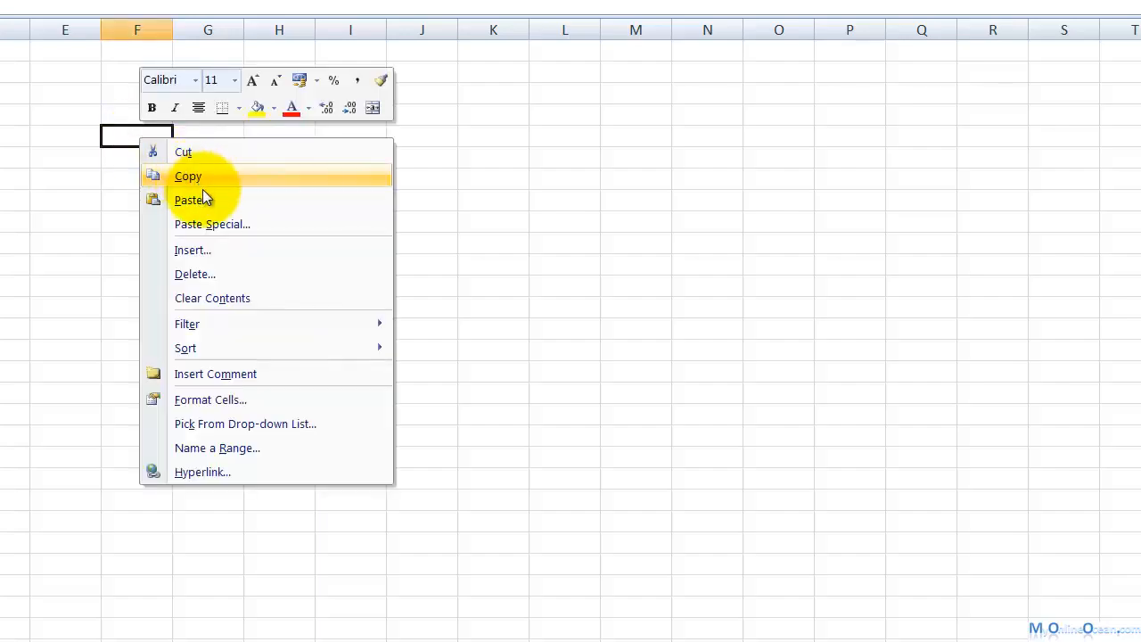
pyautogui.click(202, 197)
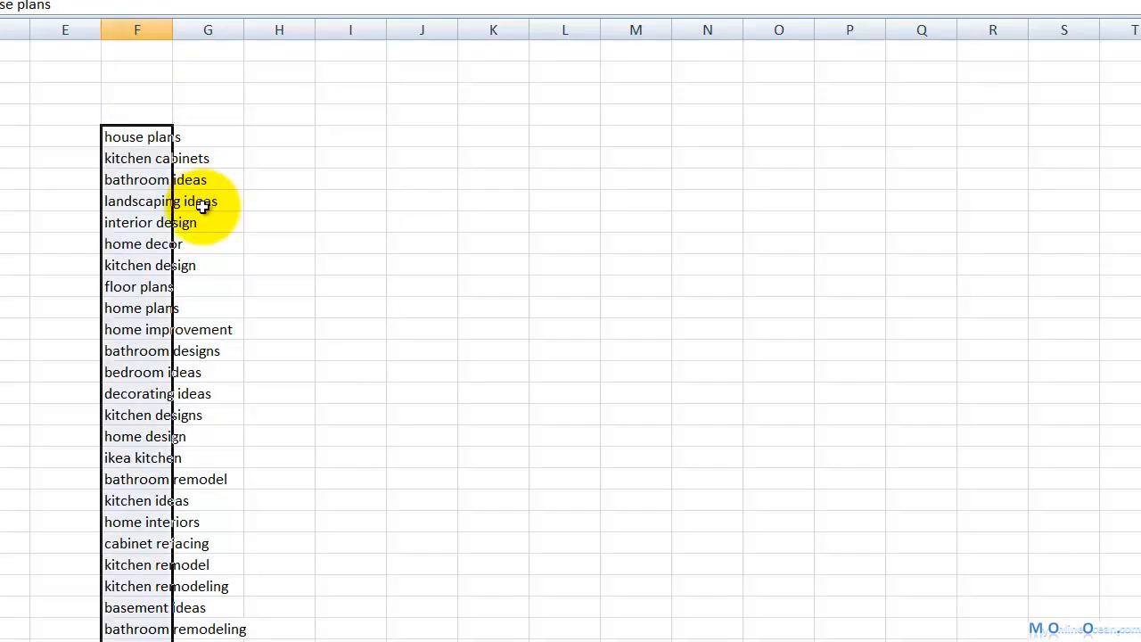
pyautogui.scroll(-2, 203, 205)
pyautogui.scroll(2, 204, 204)
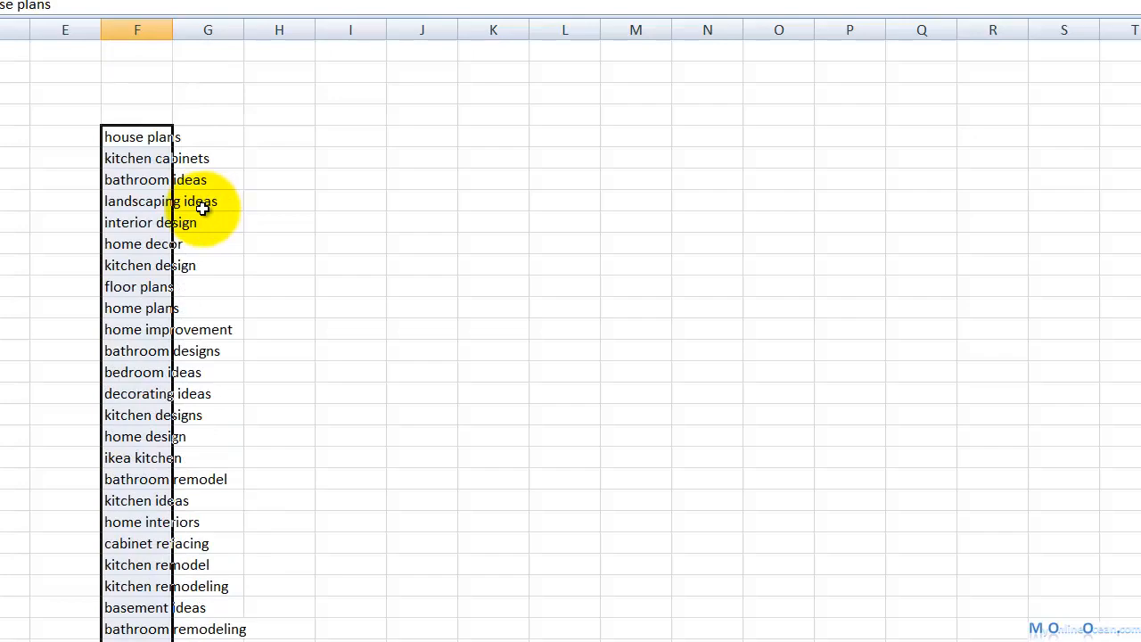
pyautogui.doubleClick(176, 35)
pyautogui.scroll(-2, 183, 356)
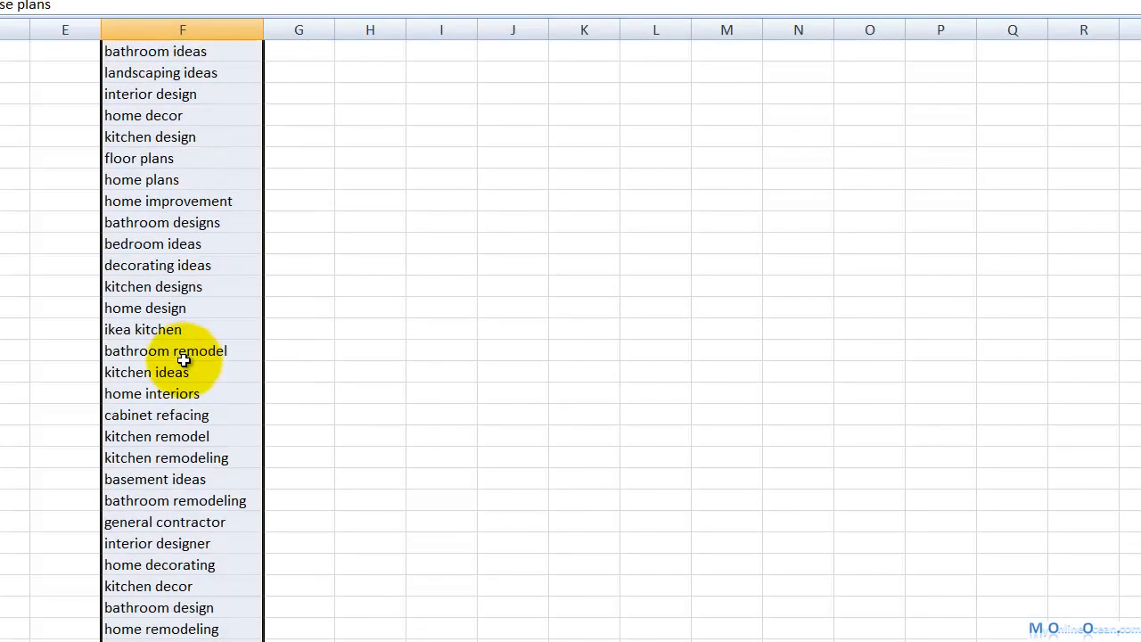
pyautogui.scroll(-6, 183, 359)
pyautogui.scroll(-5, 183, 359)
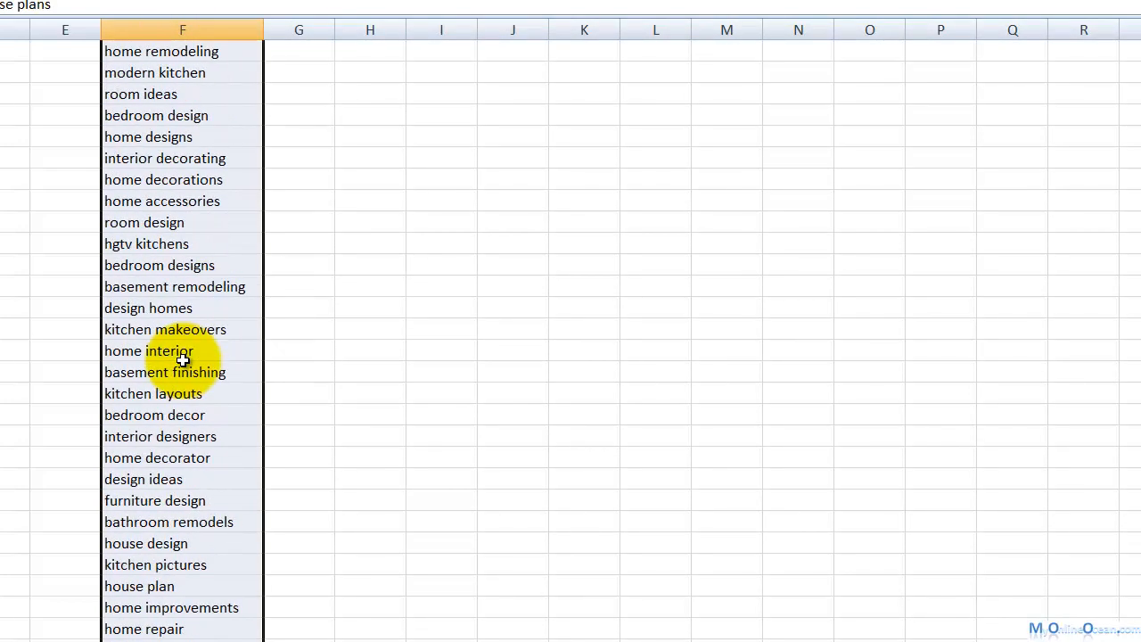
pyautogui.scroll(12, 182, 360)
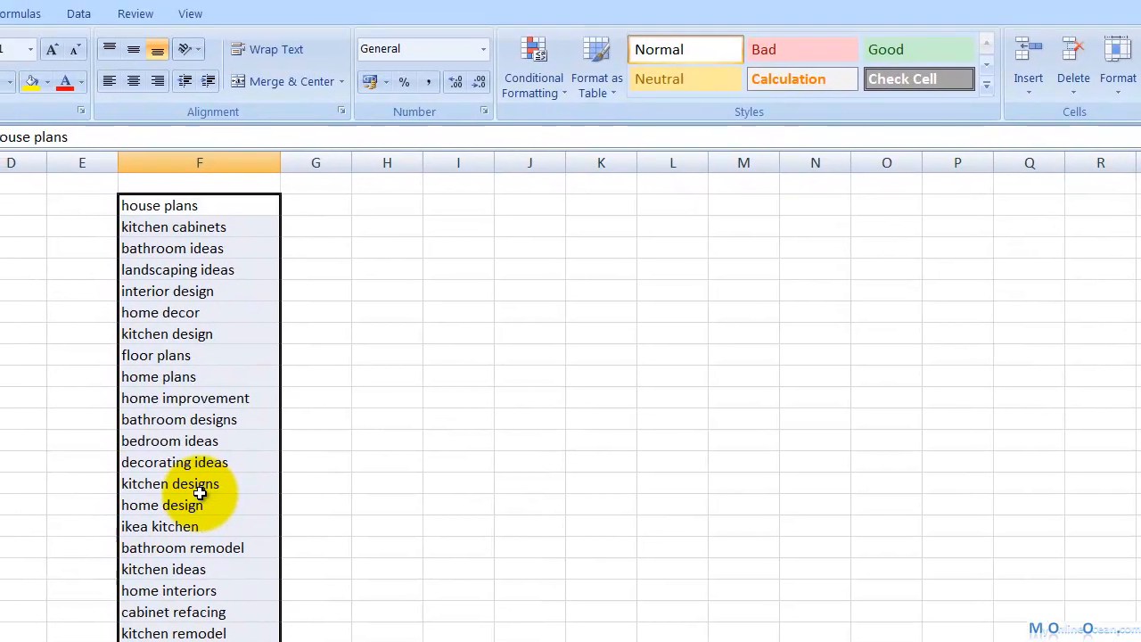
pyautogui.scroll(1, 199, 492)
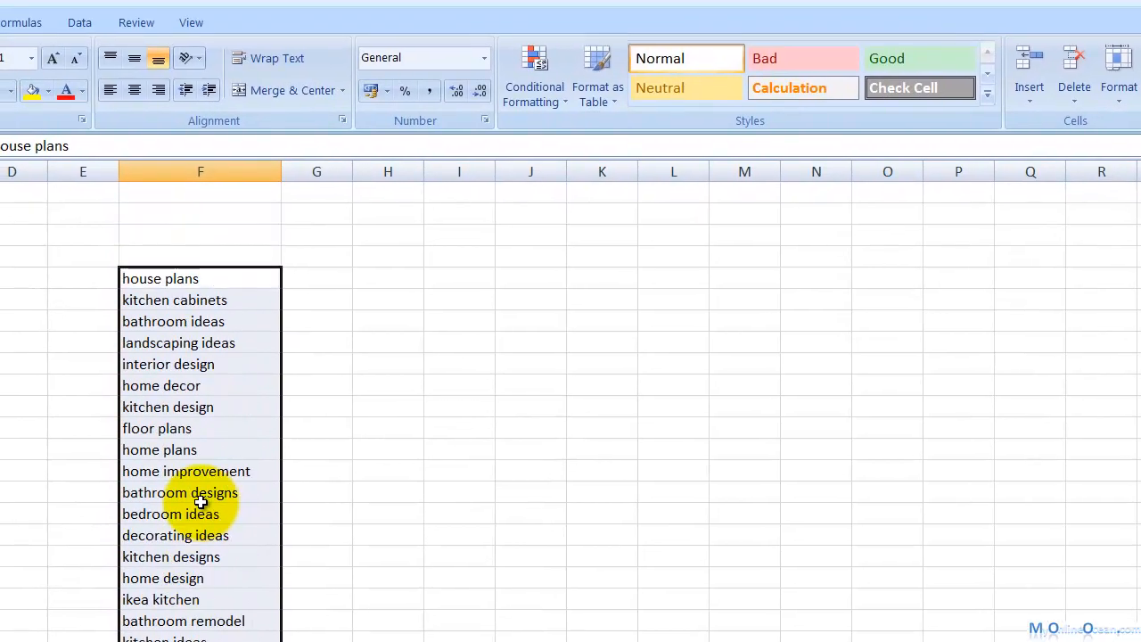
# Step: Split the column F keywords into separate words with Text to Columns, using only space as delimiter, and fit column F's width
pyautogui.click(71, 24)
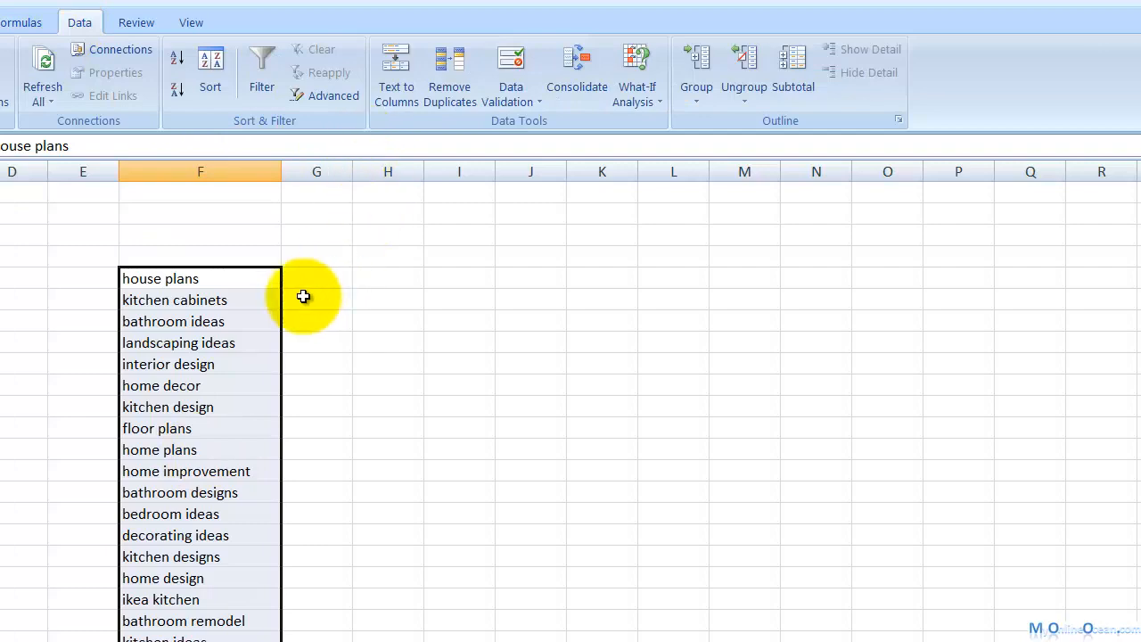
pyautogui.scroll(-14, 259, 321)
pyautogui.scroll(-13, 247, 364)
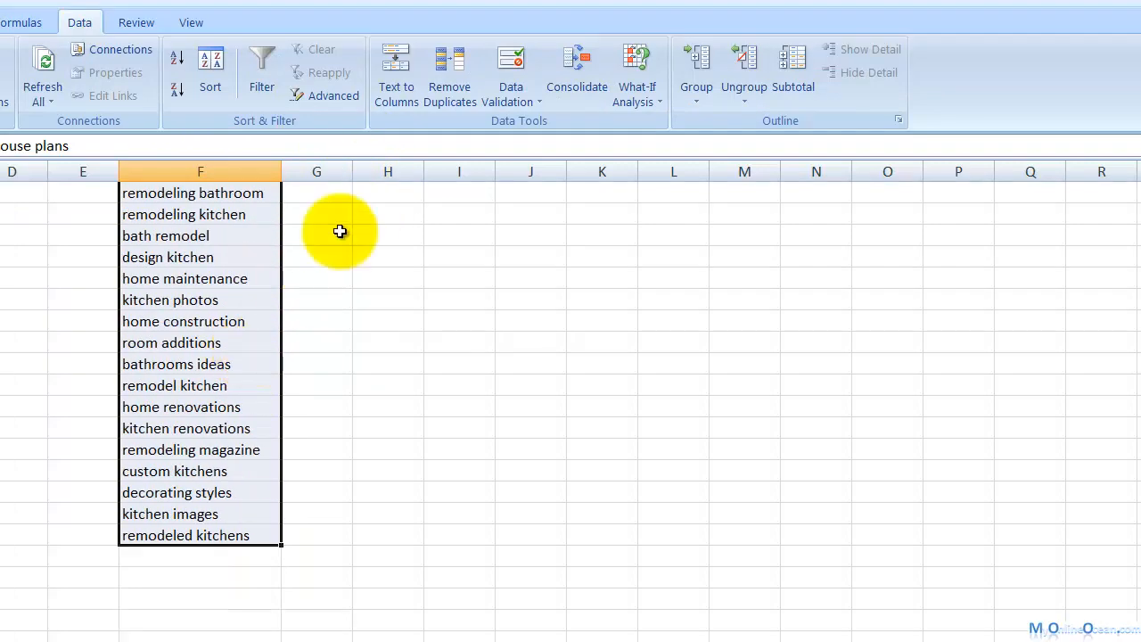
pyautogui.click(408, 93)
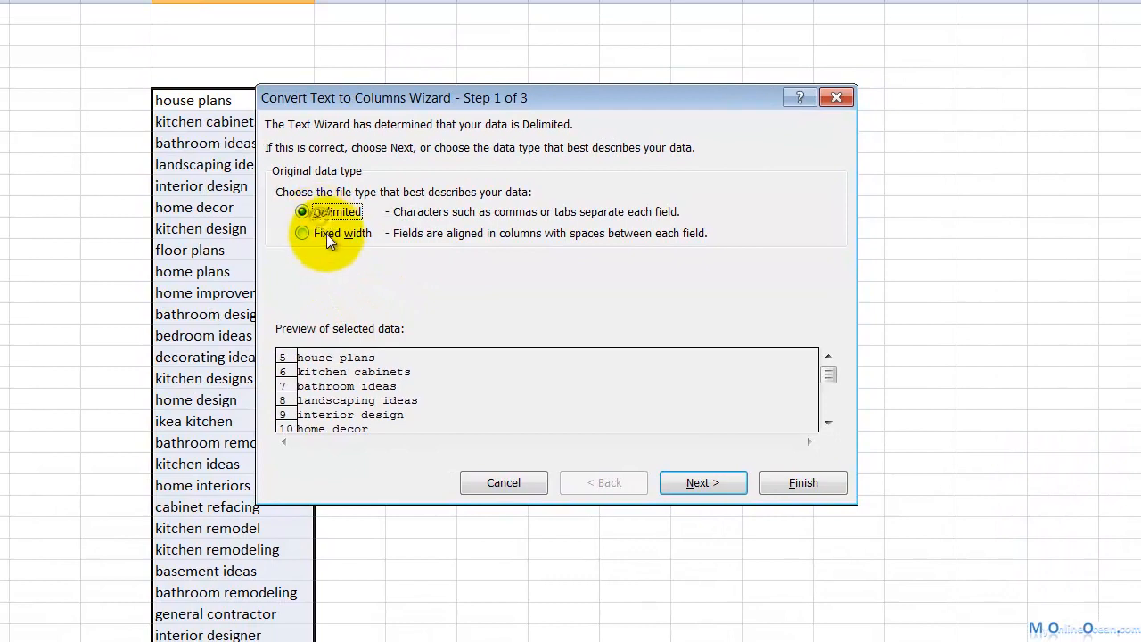
pyautogui.click(691, 489)
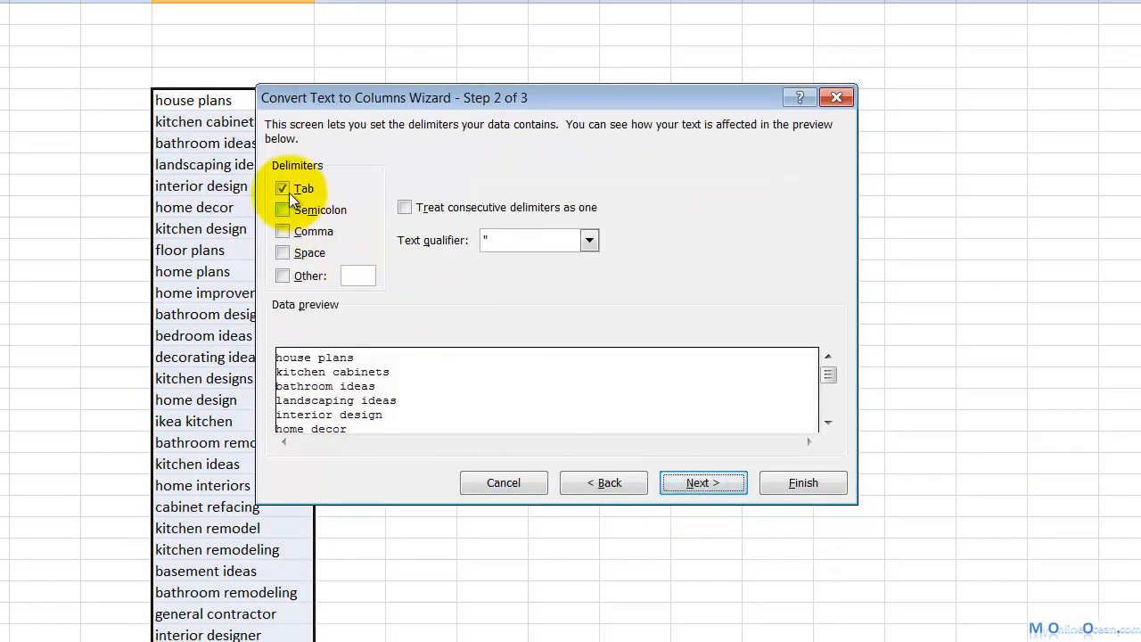
pyautogui.click(284, 253)
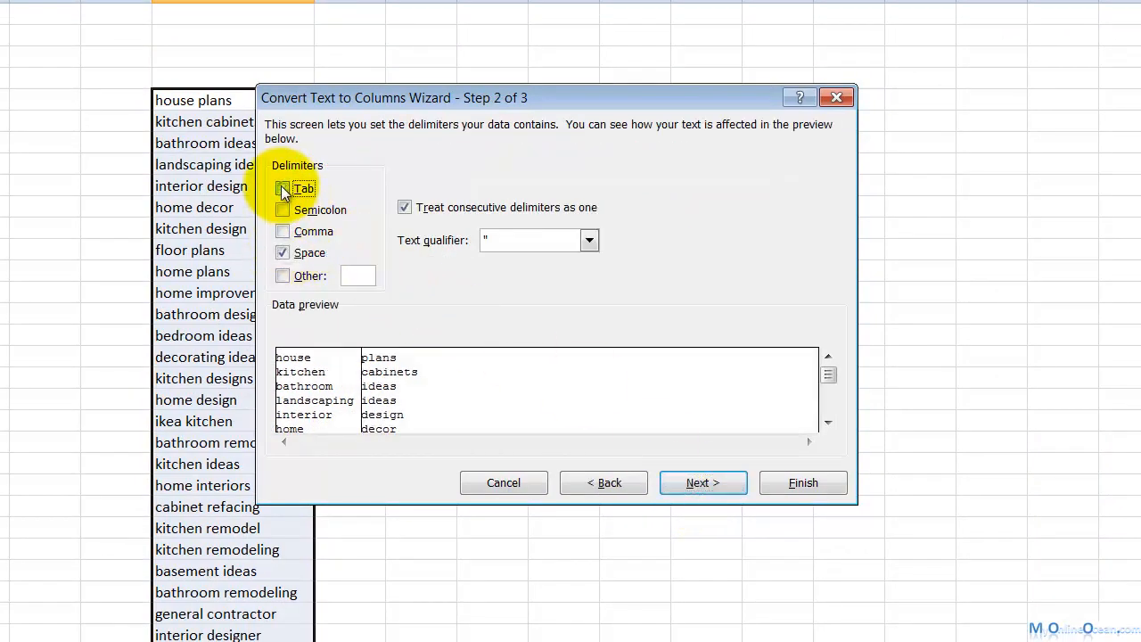
pyautogui.click(280, 188)
pyautogui.click(704, 486)
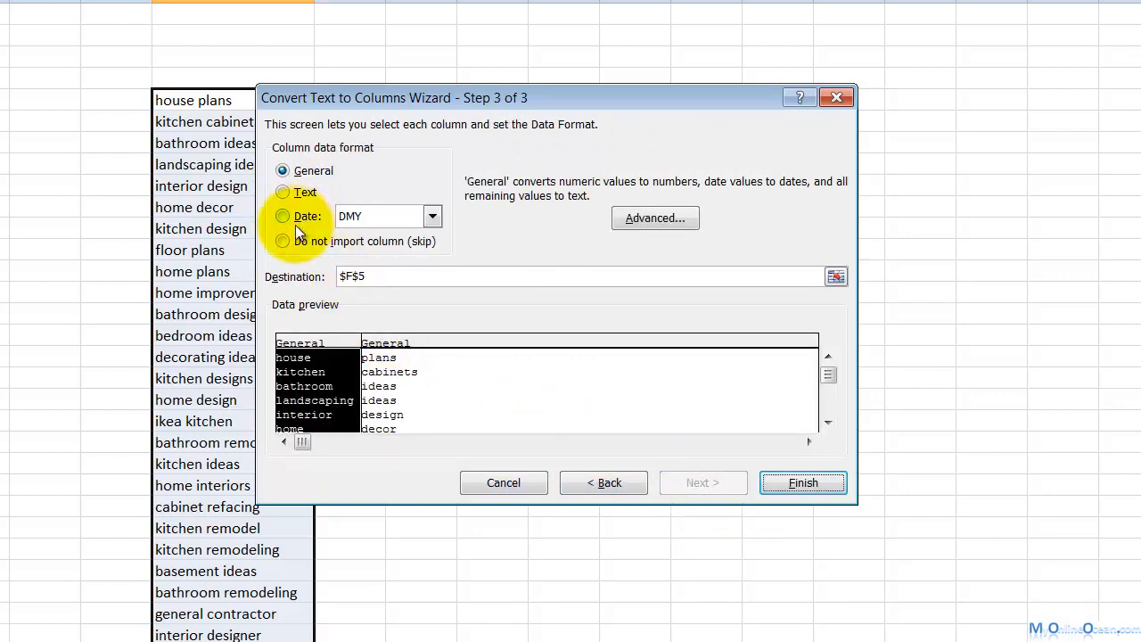
pyautogui.click(788, 489)
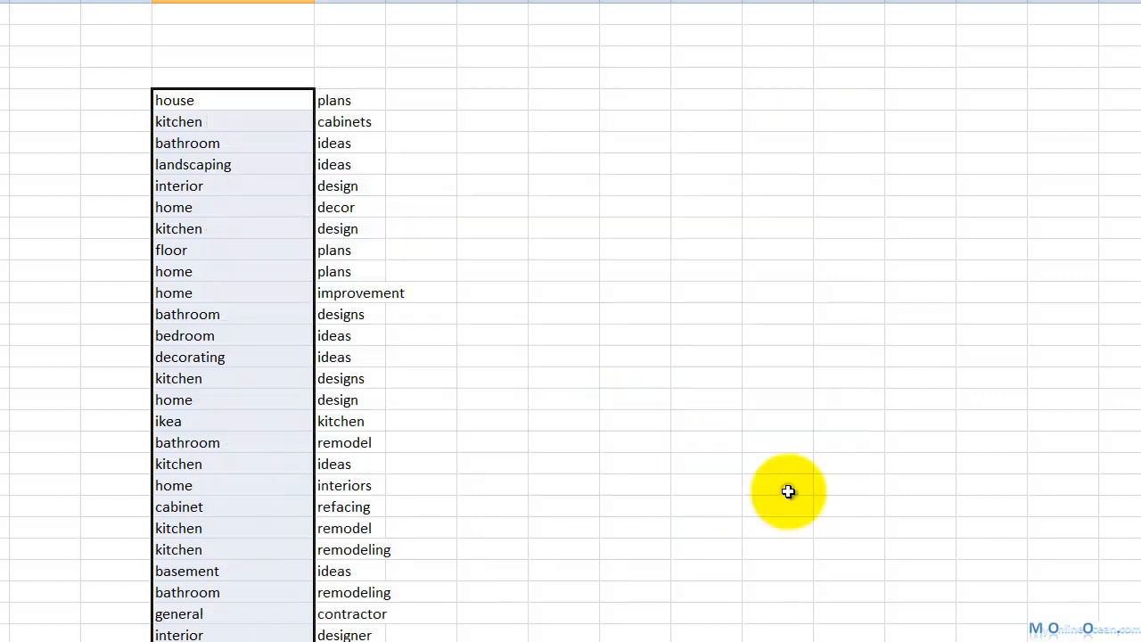
pyautogui.click(650, 435)
pyautogui.doubleClick(313, 3)
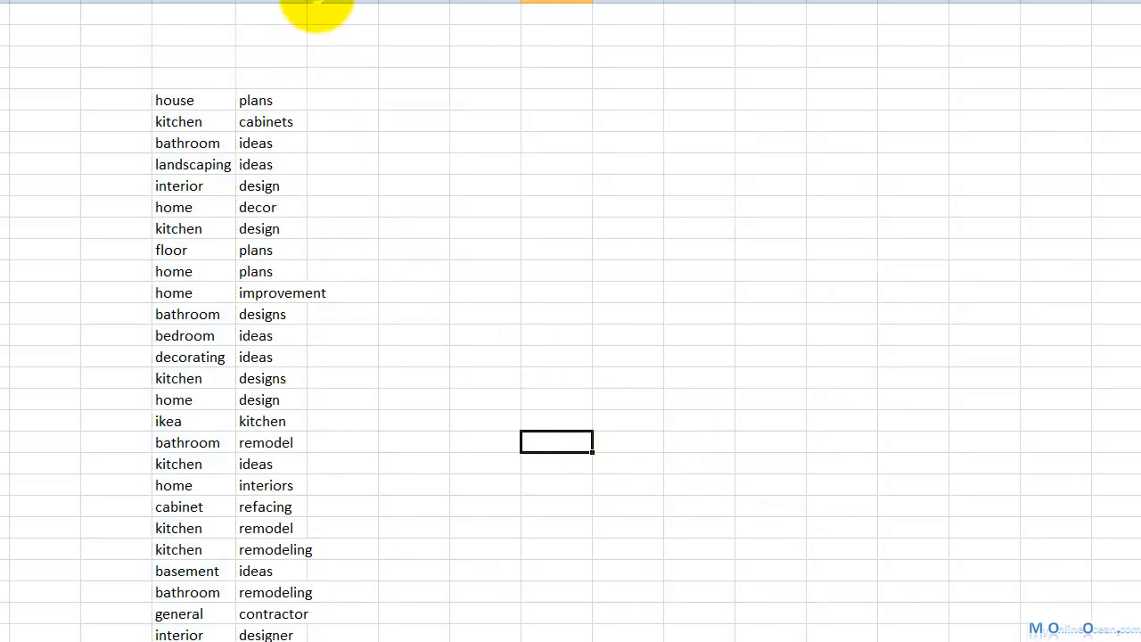
# Step: Enter x in cell H5 and fill it down column H alongside the keyword list
pyautogui.click(419, 96)
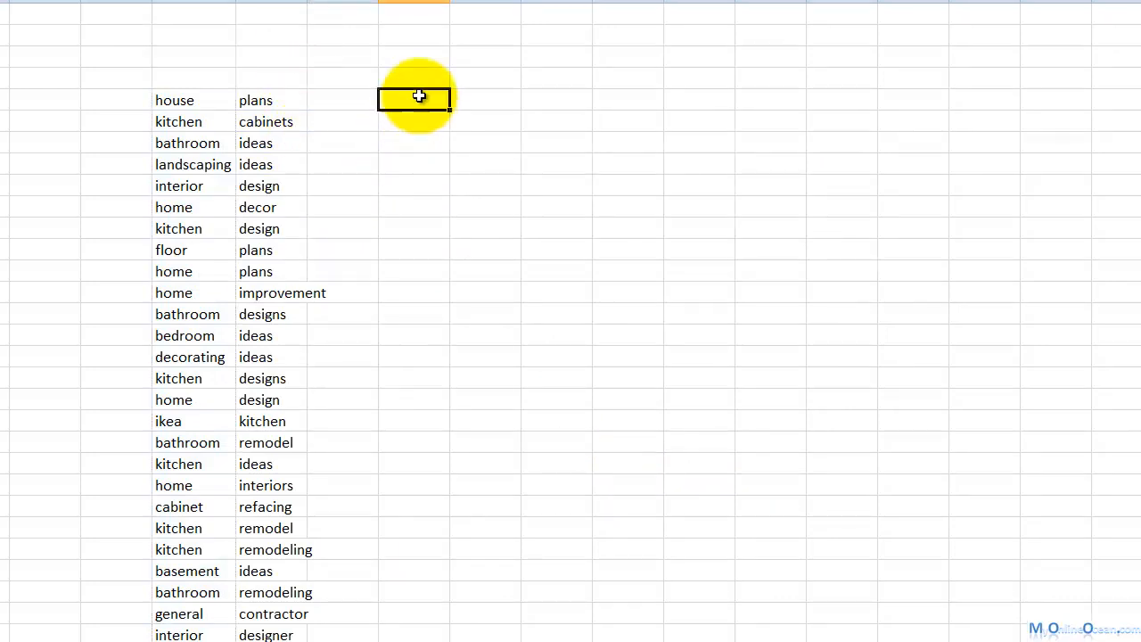
pyautogui.click(321, 102)
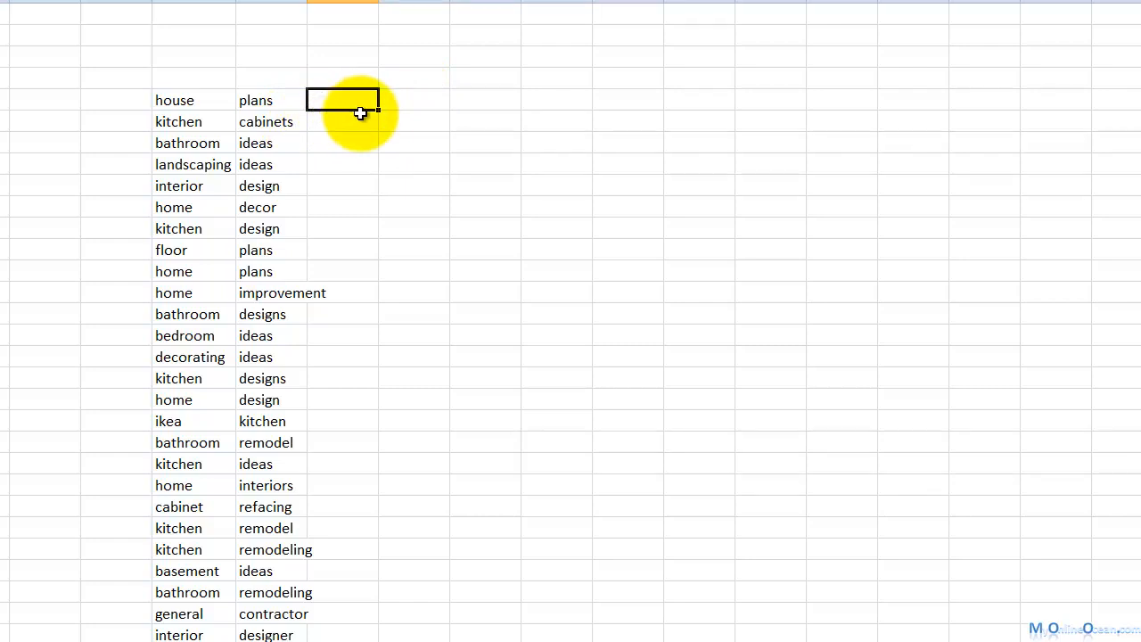
pyautogui.write('x')
pyautogui.click(503, 119)
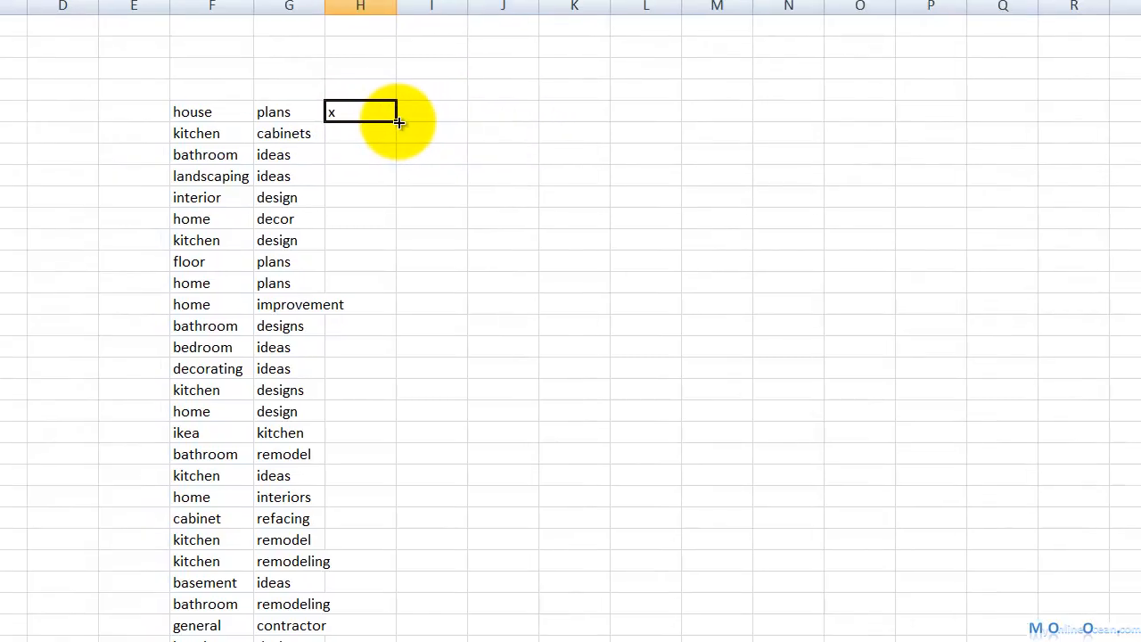
pyautogui.moveTo(381, 110); pyautogui.dragTo(342, 624)
pyautogui.scroll(15, 580, 412)
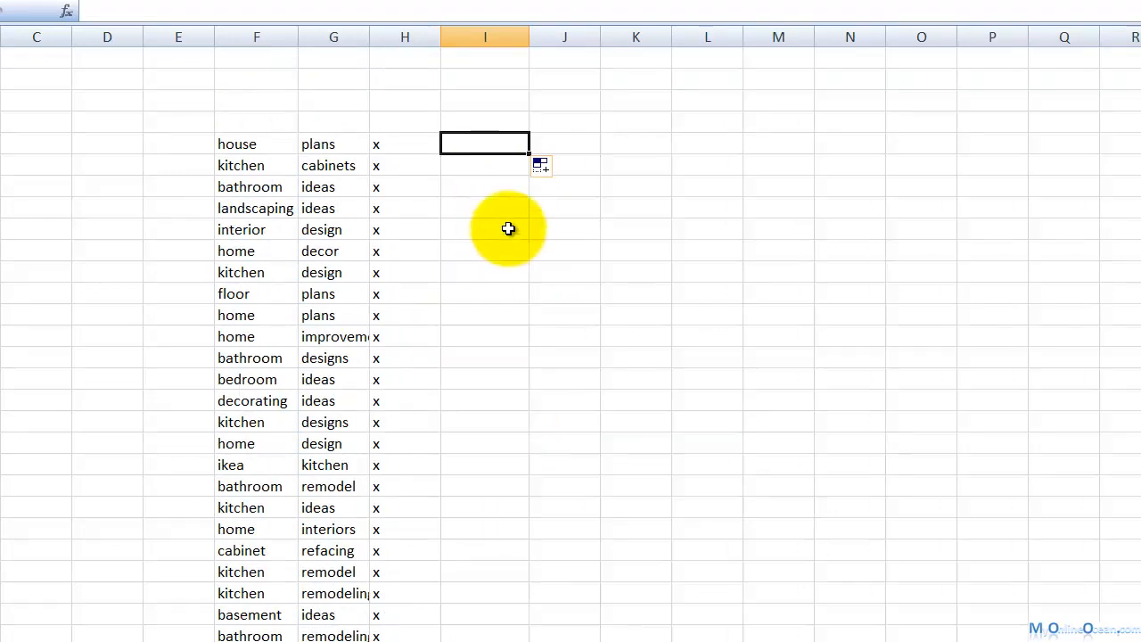
# Step: Join the words in J5 with the formula =F5&G5&H5, widen column J and fill the formula down the list
pyautogui.doubleClick(563, 145)
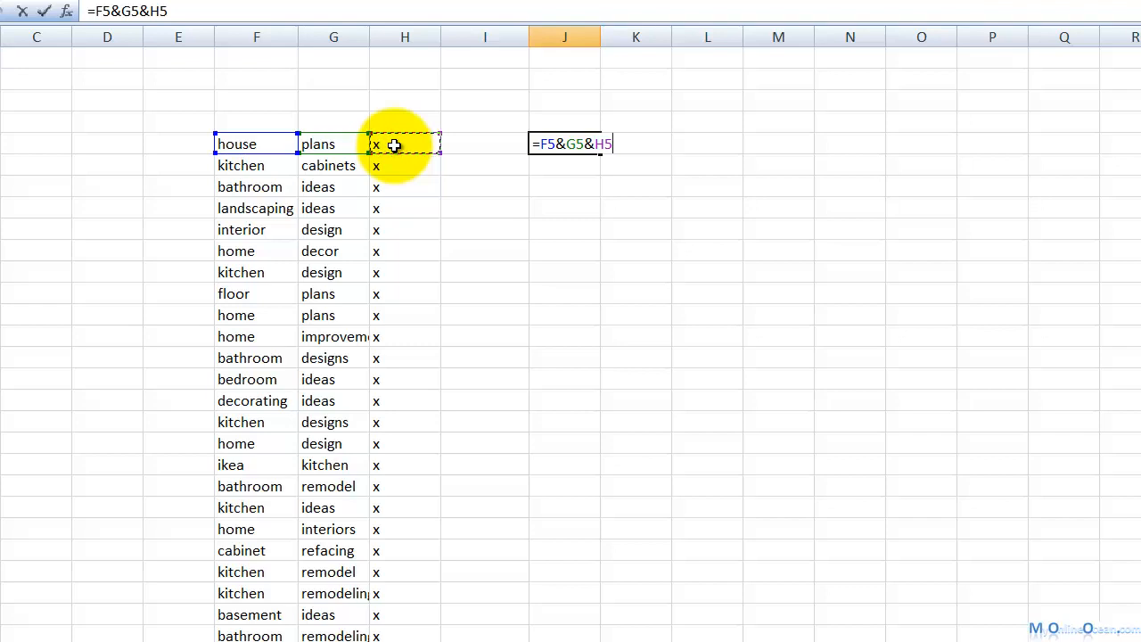
pyautogui.press('Return')
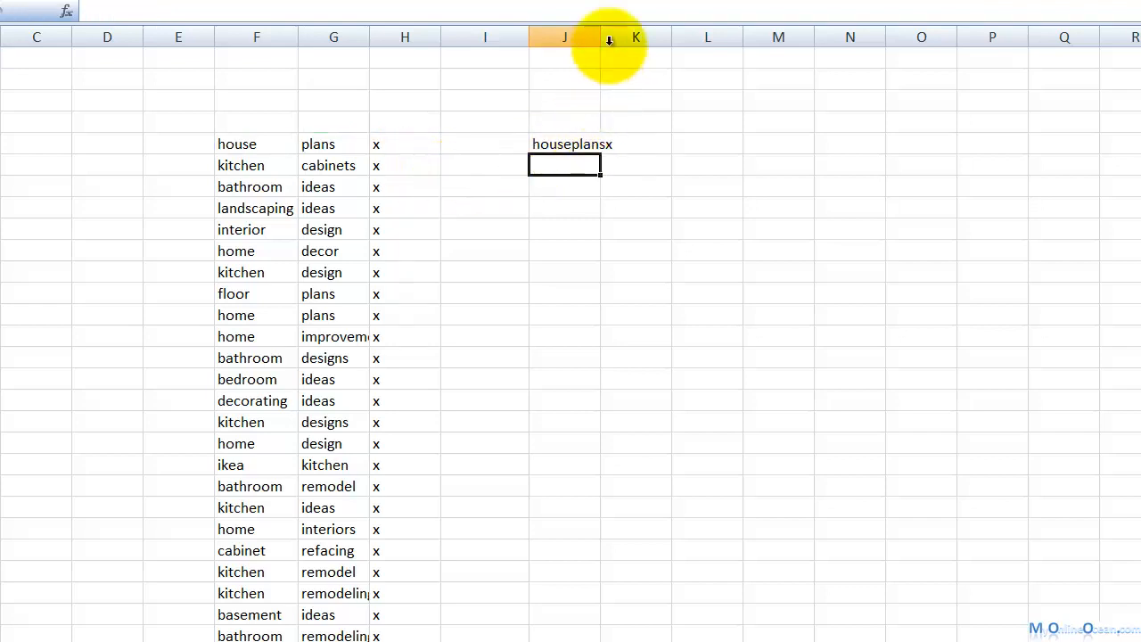
pyautogui.moveTo(604, 36); pyautogui.dragTo(621, 37)
pyautogui.click(604, 145)
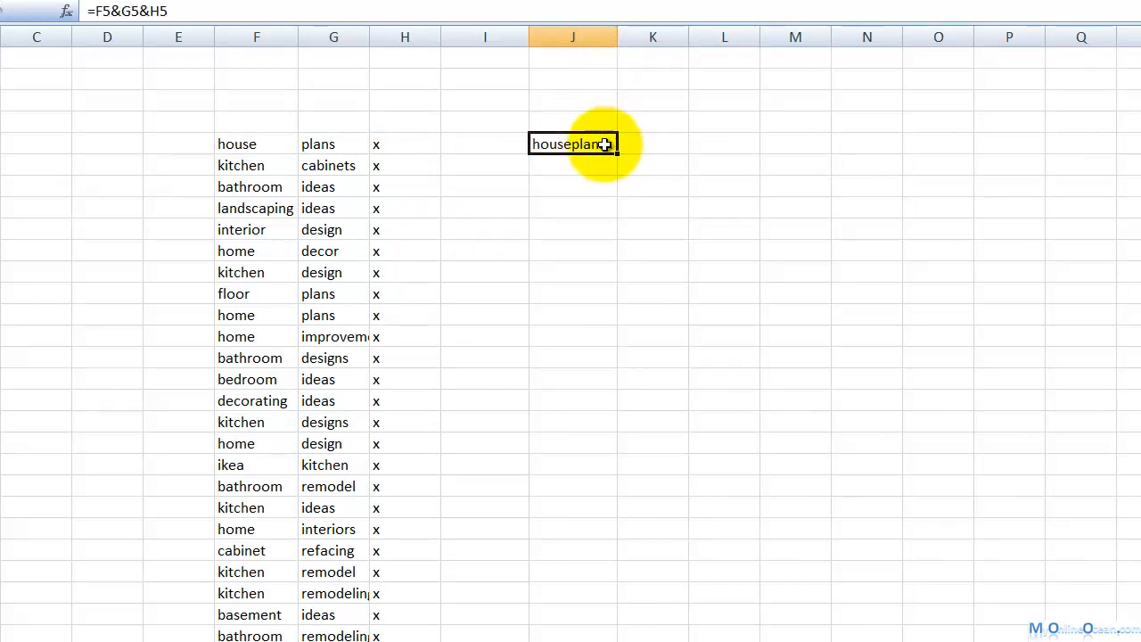
pyautogui.moveTo(636, 145); pyautogui.dragTo(548, 618)
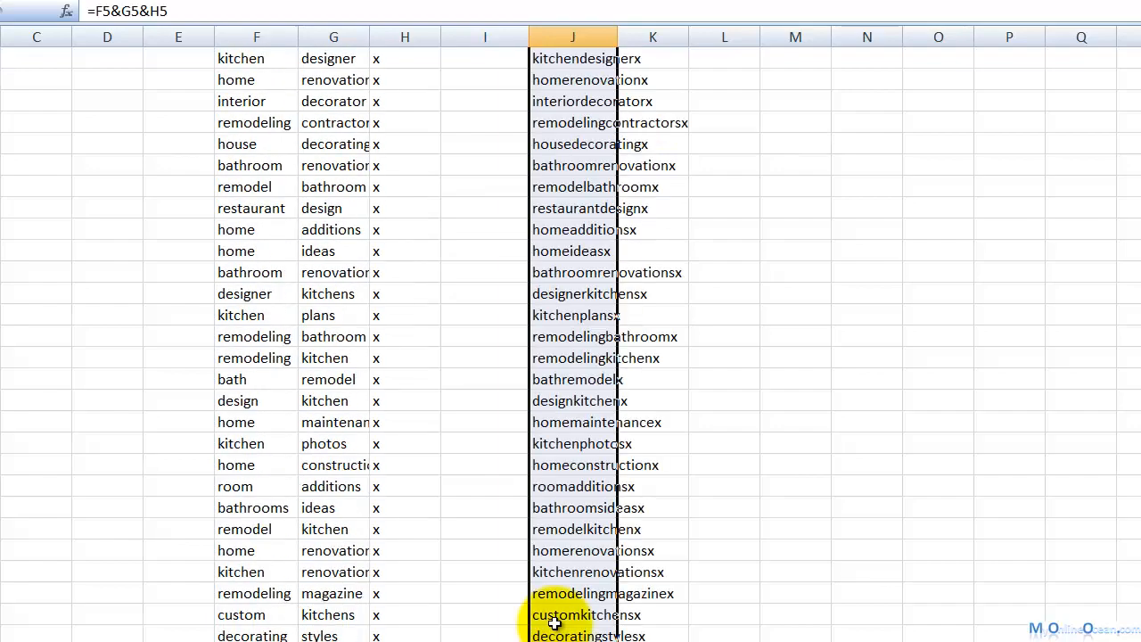
# Step: Check the joined names in column J, fit the column's width to them and copy the filled range
pyautogui.scroll(-15, 693, 616)
pyautogui.scroll(10, 699, 626)
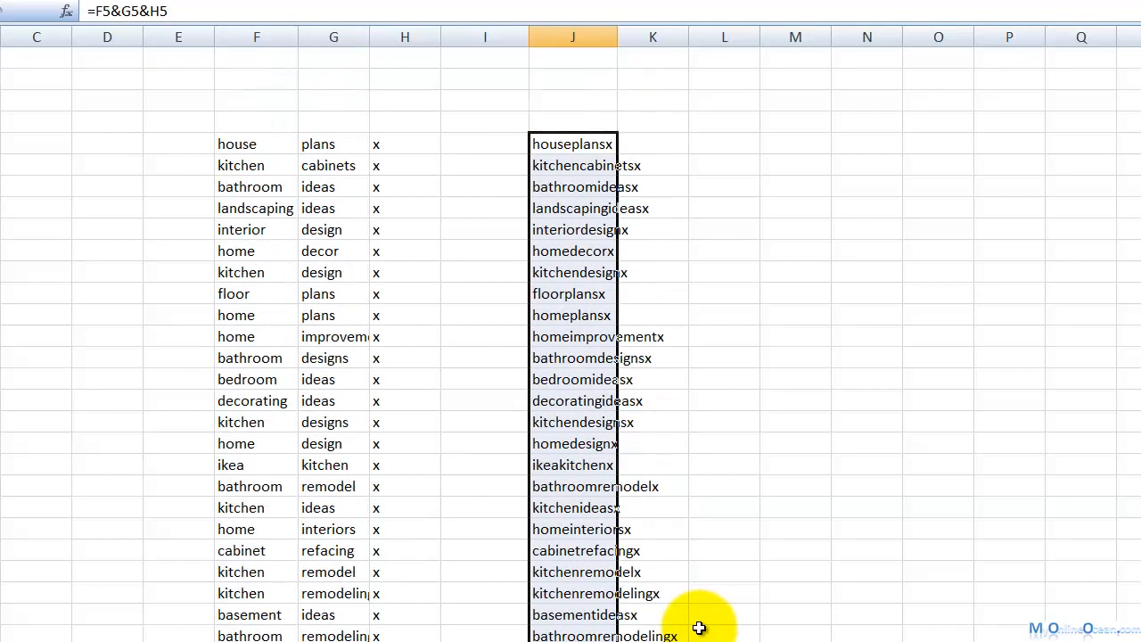
pyautogui.doubleClick(618, 37)
pyautogui.rightClick(635, 148)
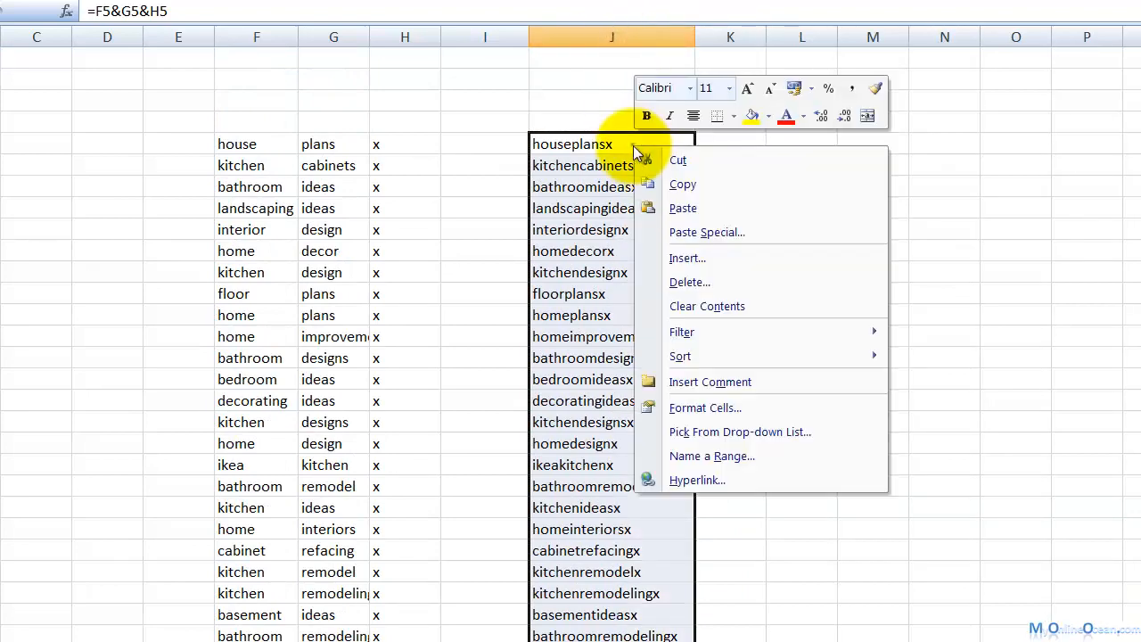
pyautogui.click(682, 184)
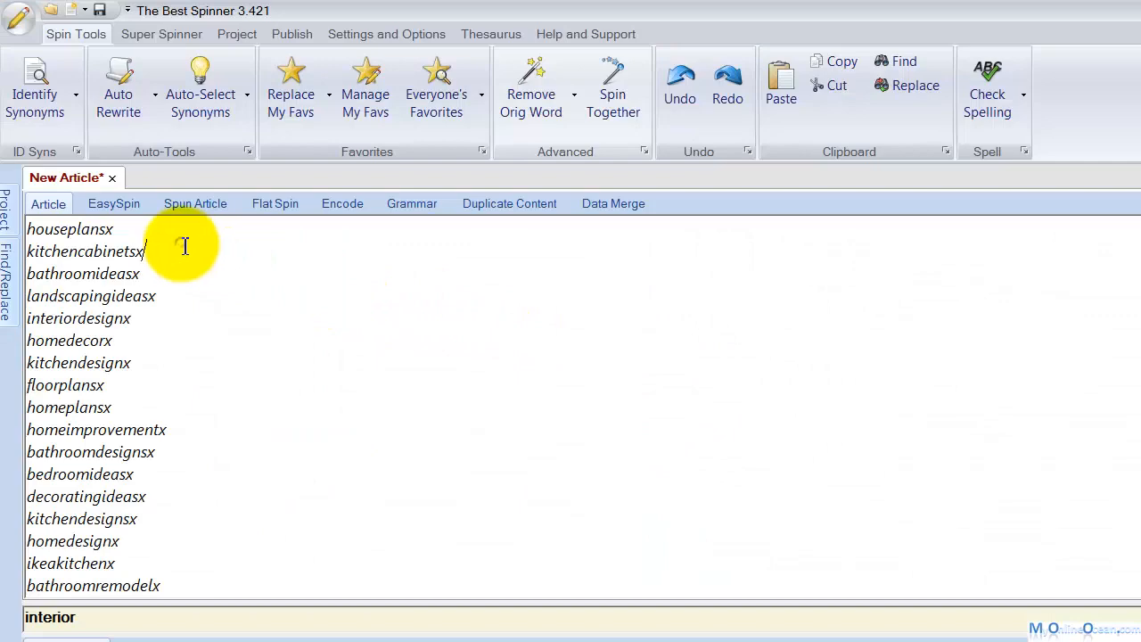
# Step: In The Best Spinner, spin all the pasted site names together without including a blank paragraph
pyautogui.hotkey('ctrl', 'a')
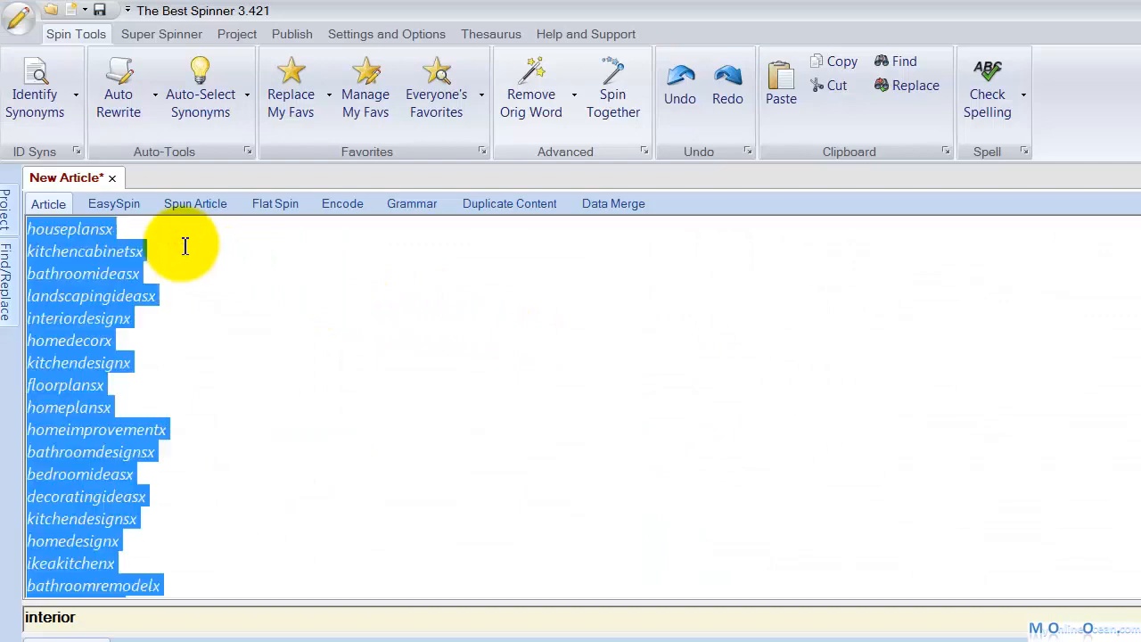
pyautogui.click(634, 107)
pyautogui.click(902, 548)
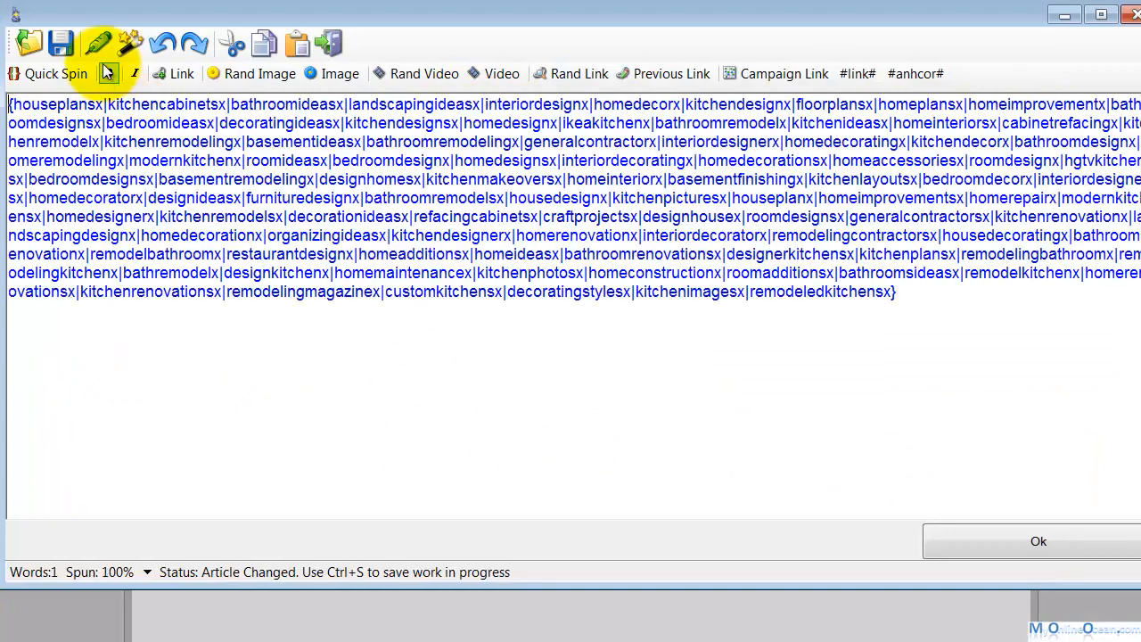
# Step: In Magic Submitter, preview several random rewrites of the site name spintax and accept it for the Site Name field
pyautogui.click(129, 52)
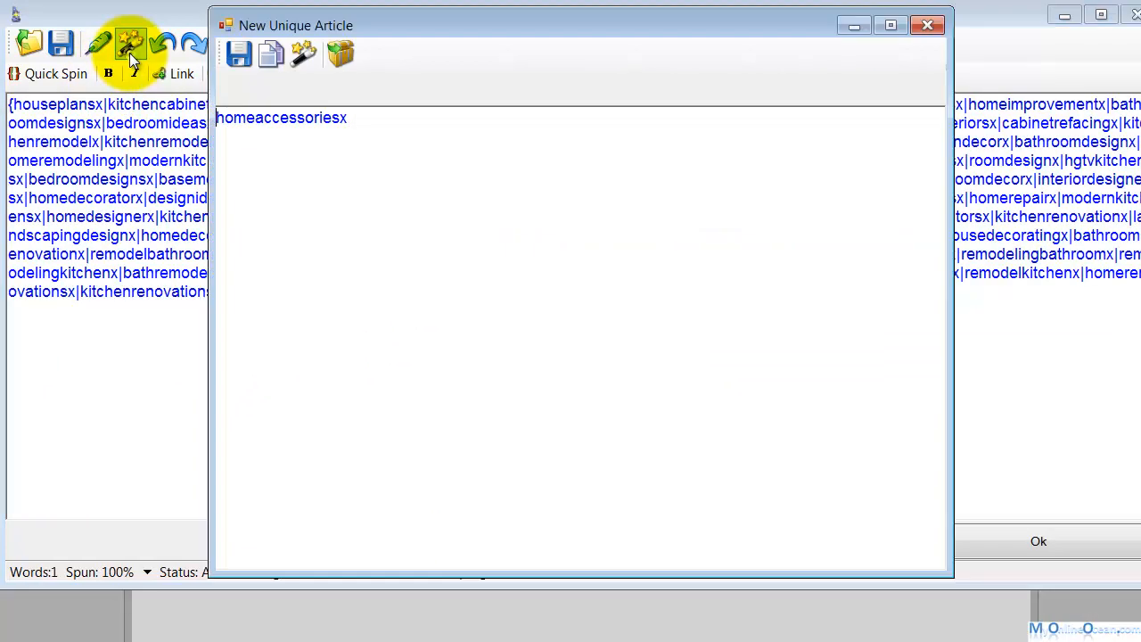
pyautogui.click(306, 63)
pyautogui.click(306, 64)
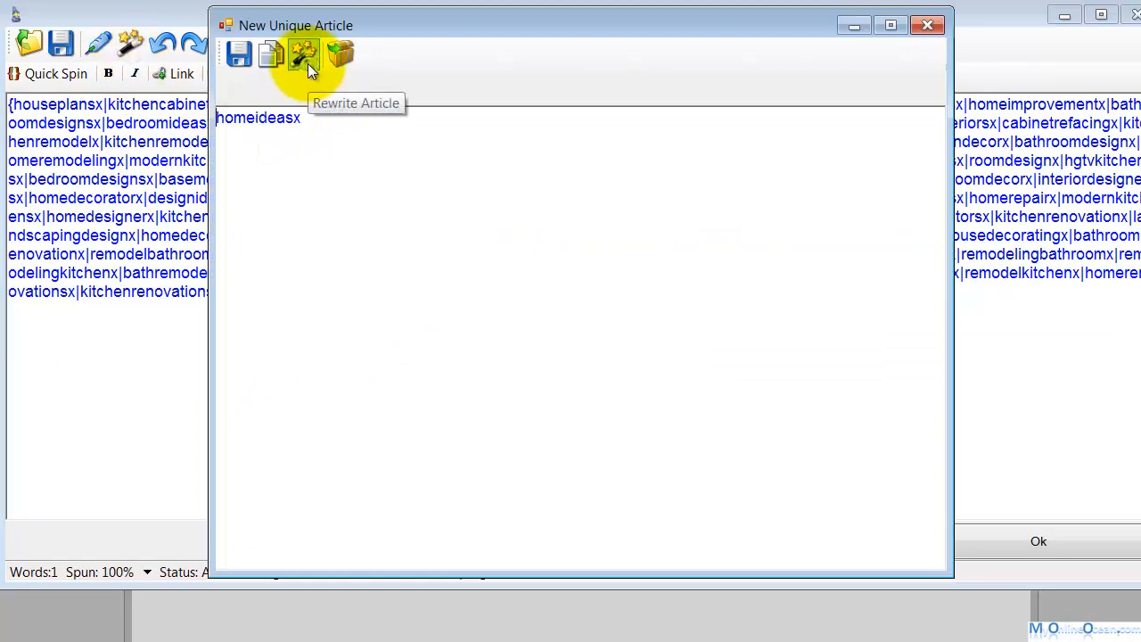
pyautogui.click(308, 63)
pyautogui.click(308, 58)
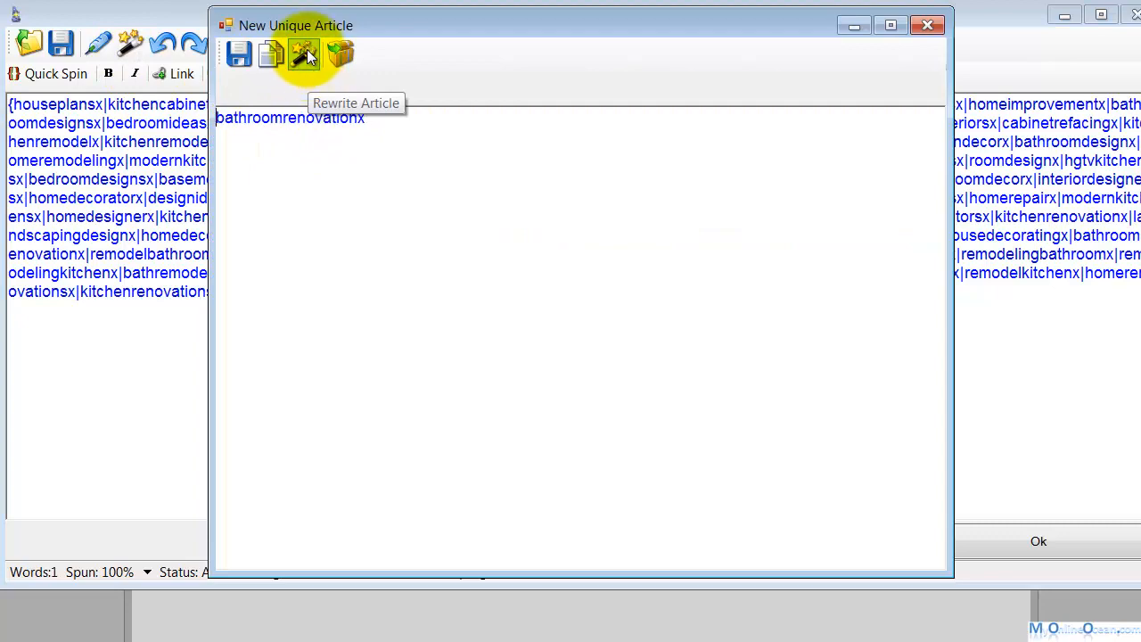
pyautogui.click(927, 26)
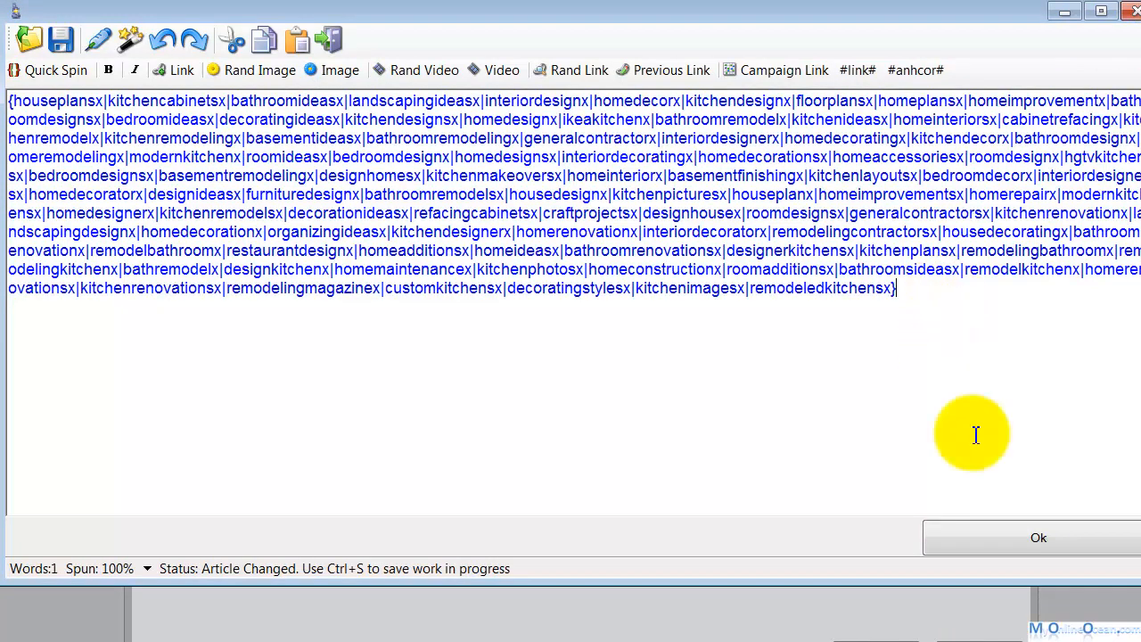
pyautogui.click(1044, 541)
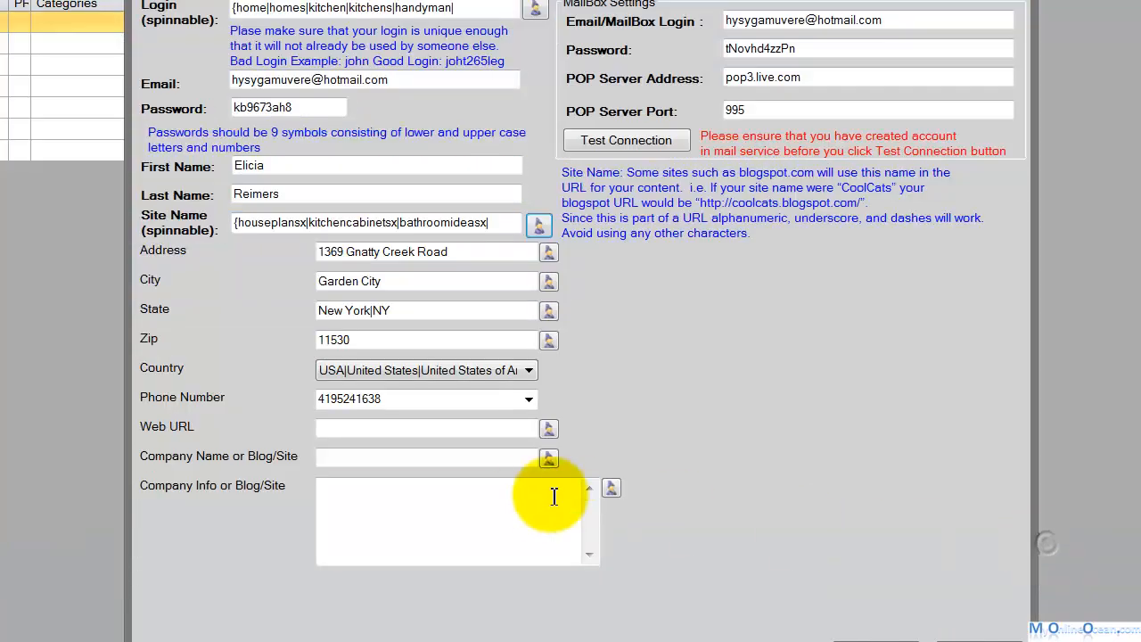
# Step: Open the profile's Web URL editor, copy the blog URLs from spreadsheet column C and paste them into ScrapeBox, replacing its harvested list
pyautogui.click(550, 430)
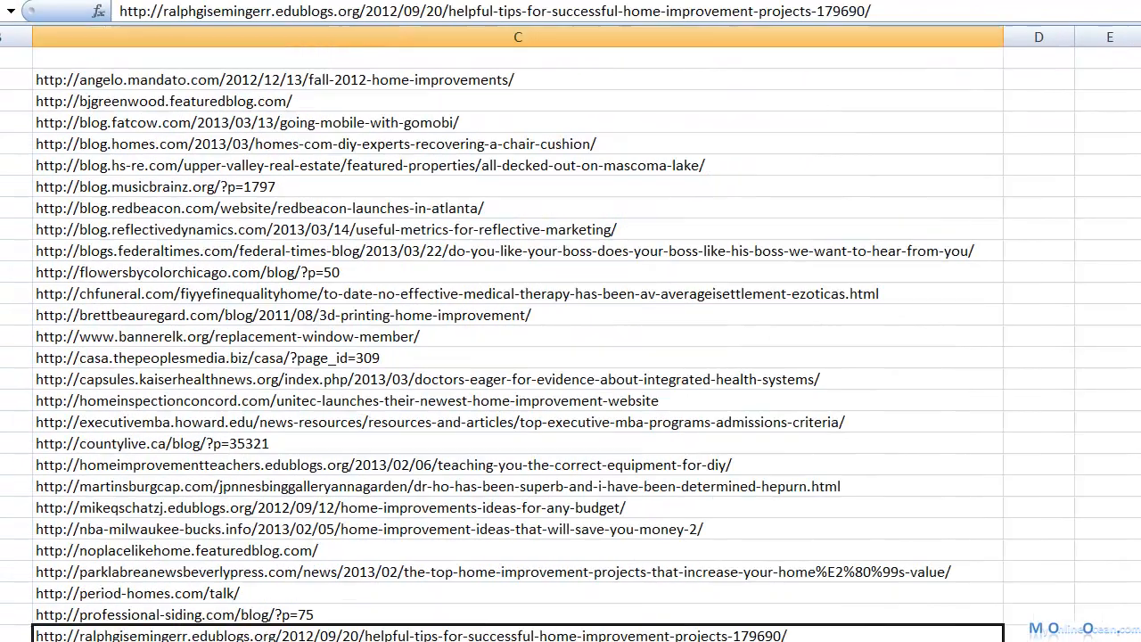
pyautogui.moveTo(192, 79); pyautogui.dragTo(174, 352)
pyautogui.rightClick(168, 350)
pyautogui.rightClick(541, 136)
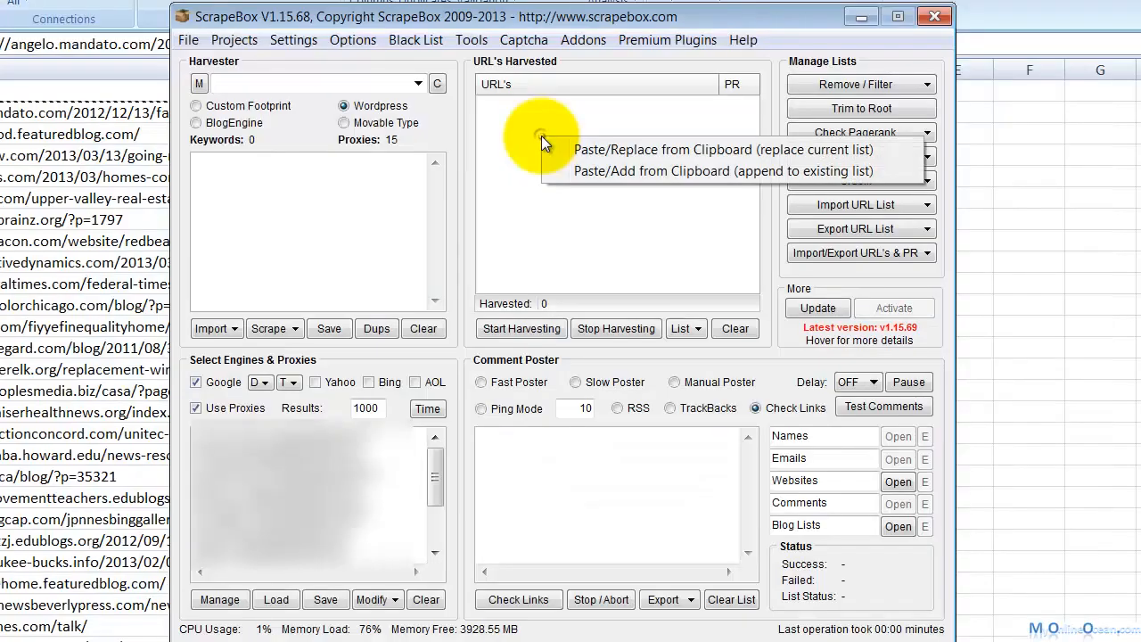
pyautogui.click(618, 150)
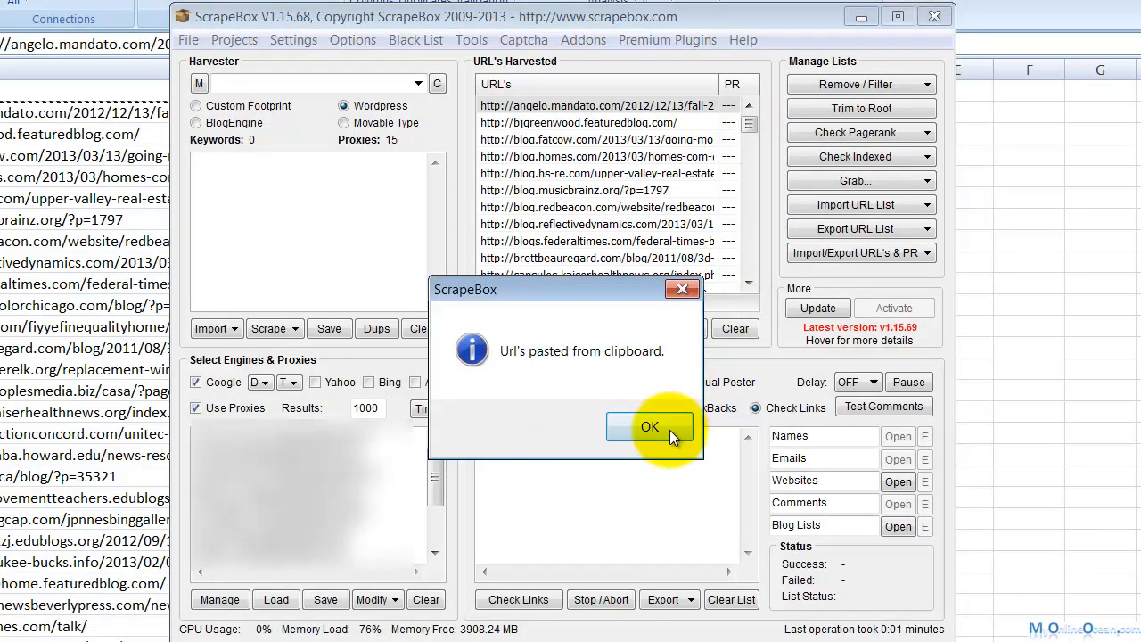
pyautogui.click(670, 429)
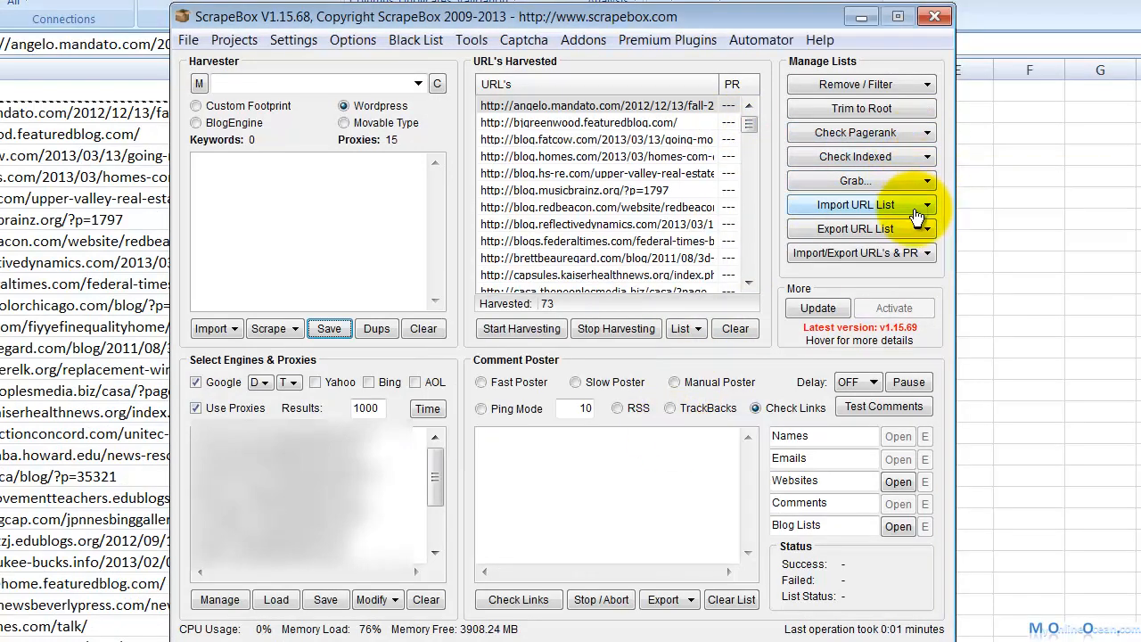
# Step: Trim the harvested URLs to root, look through the list and copy all of the trimmed URLs
pyautogui.click(887, 108)
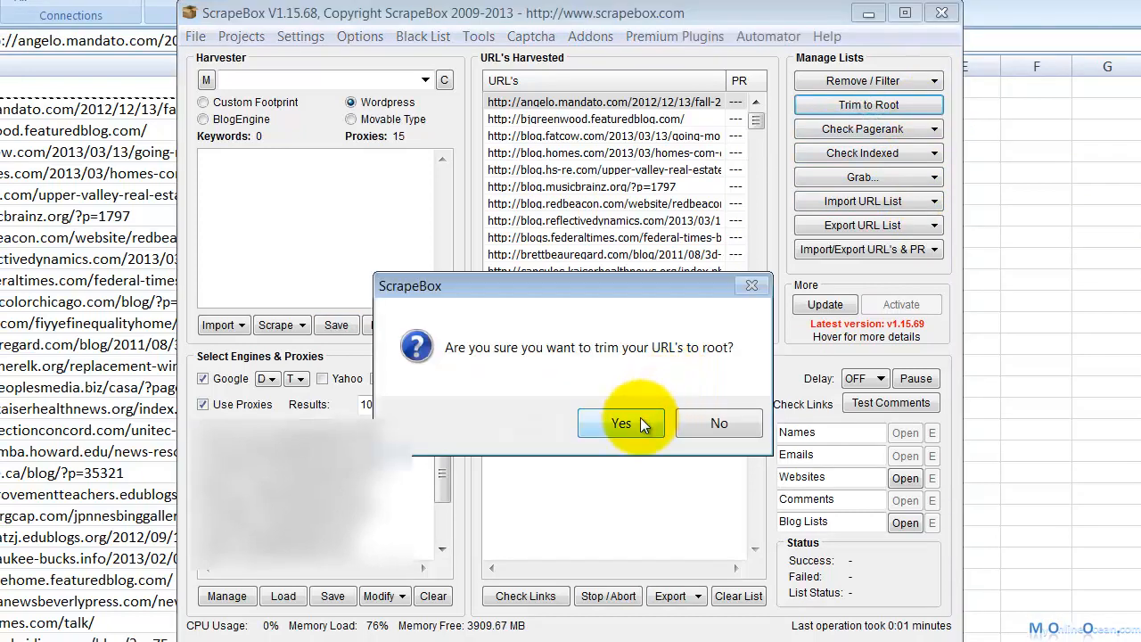
pyautogui.click(622, 424)
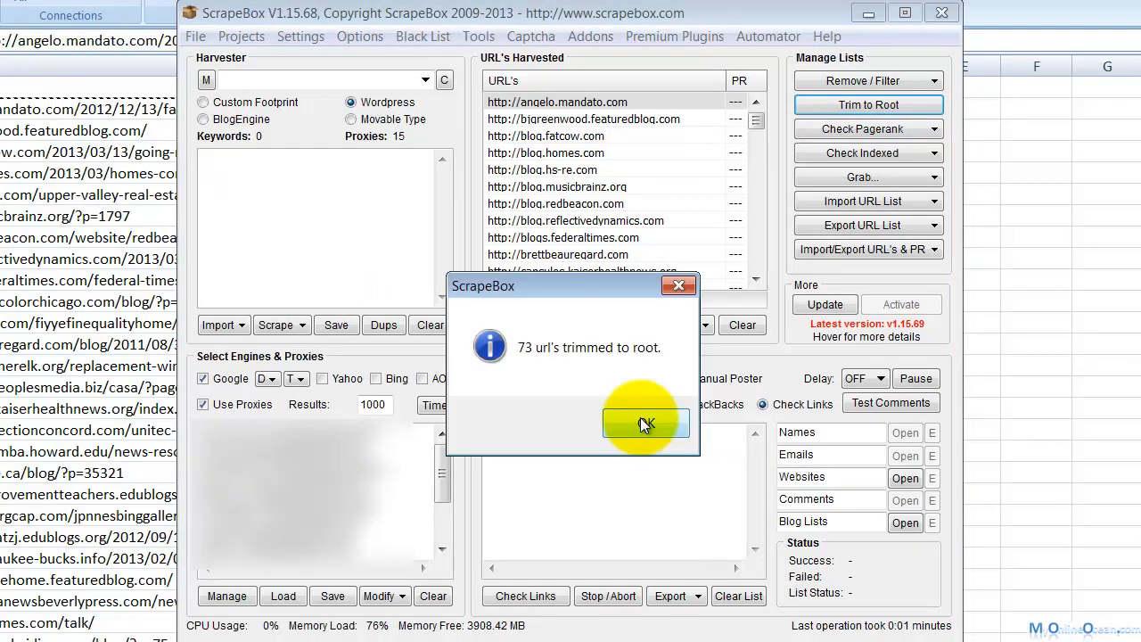
pyautogui.click(640, 417)
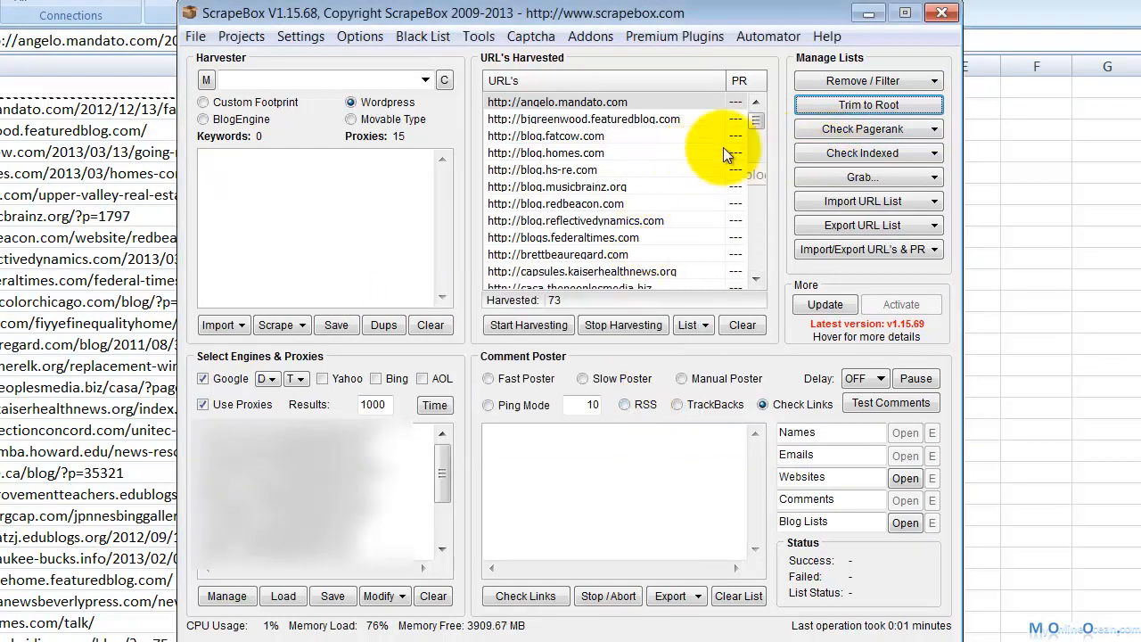
pyautogui.moveTo(756, 122); pyautogui.dragTo(769, 305)
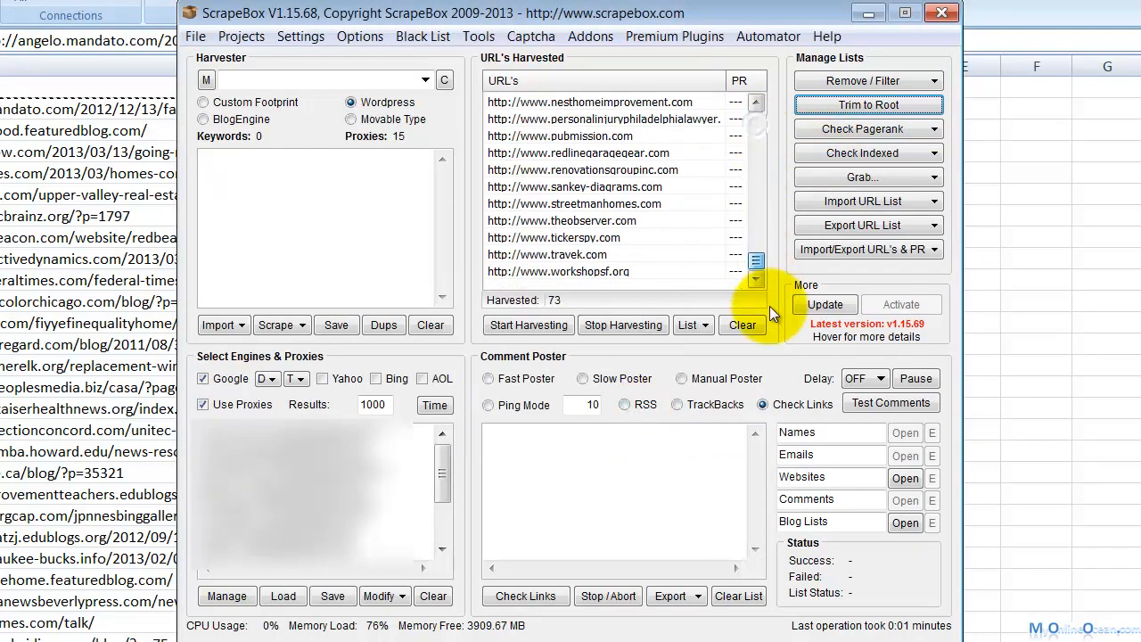
pyautogui.click(650, 275)
pyautogui.hotkey('ctrl', 'a')
pyautogui.rightClick(619, 204)
pyautogui.click(701, 221)
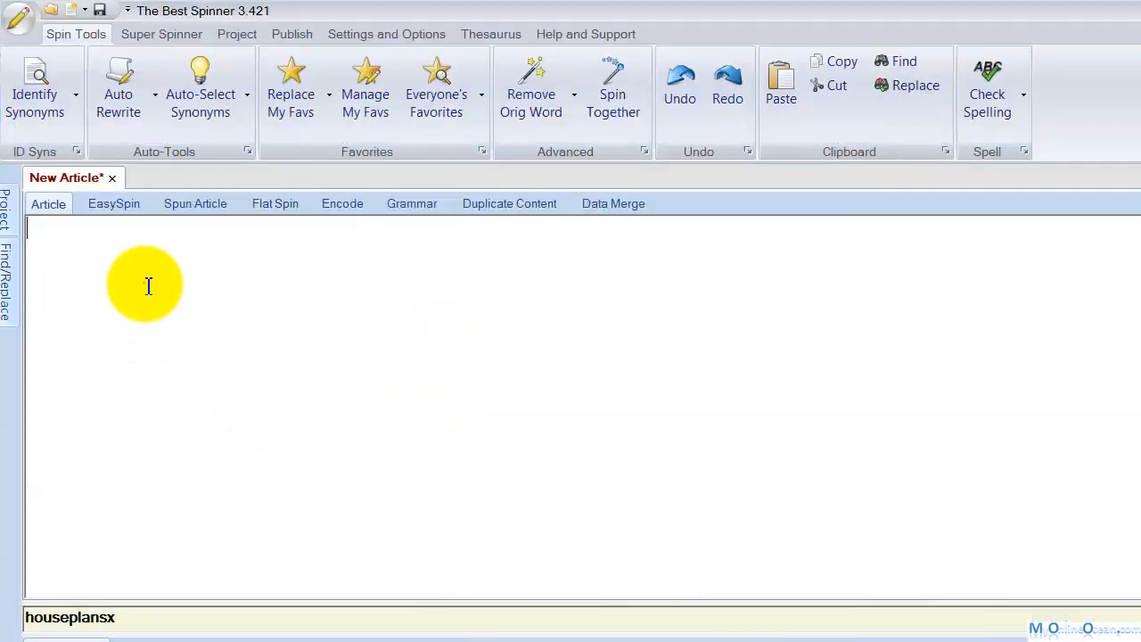
# Step: In The Best Spinner, paste the root URLs, spin them together without a blank paragraph and copy the resulting spintax
pyautogui.rightClick(148, 286)
pyautogui.click(191, 295)
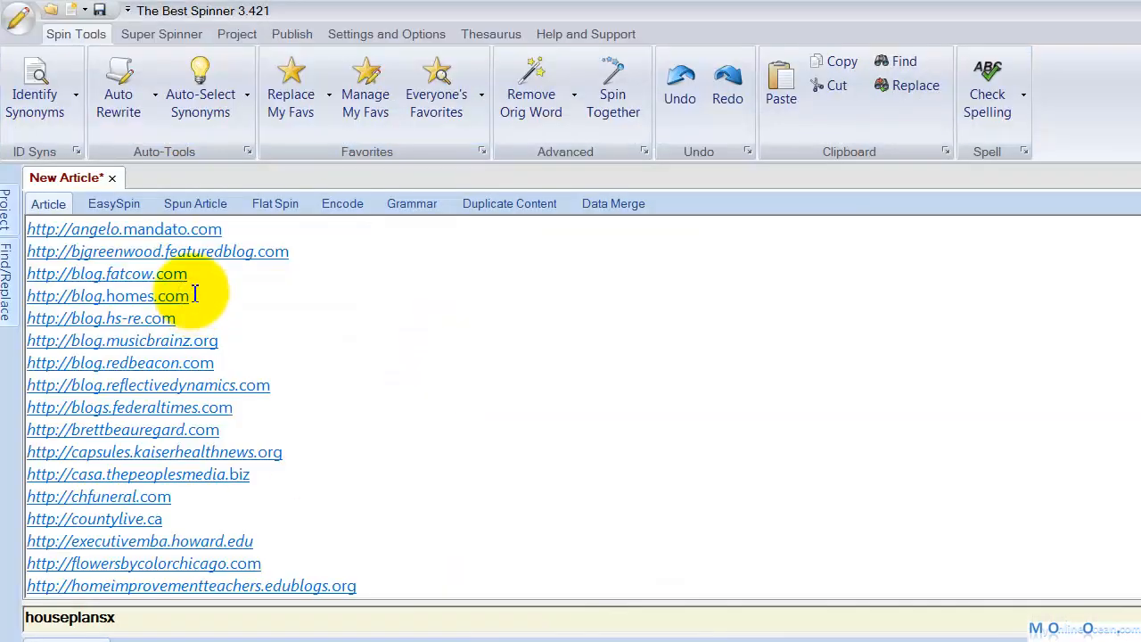
pyautogui.hotkey('ctrl', 'a')
pyautogui.click(592, 89)
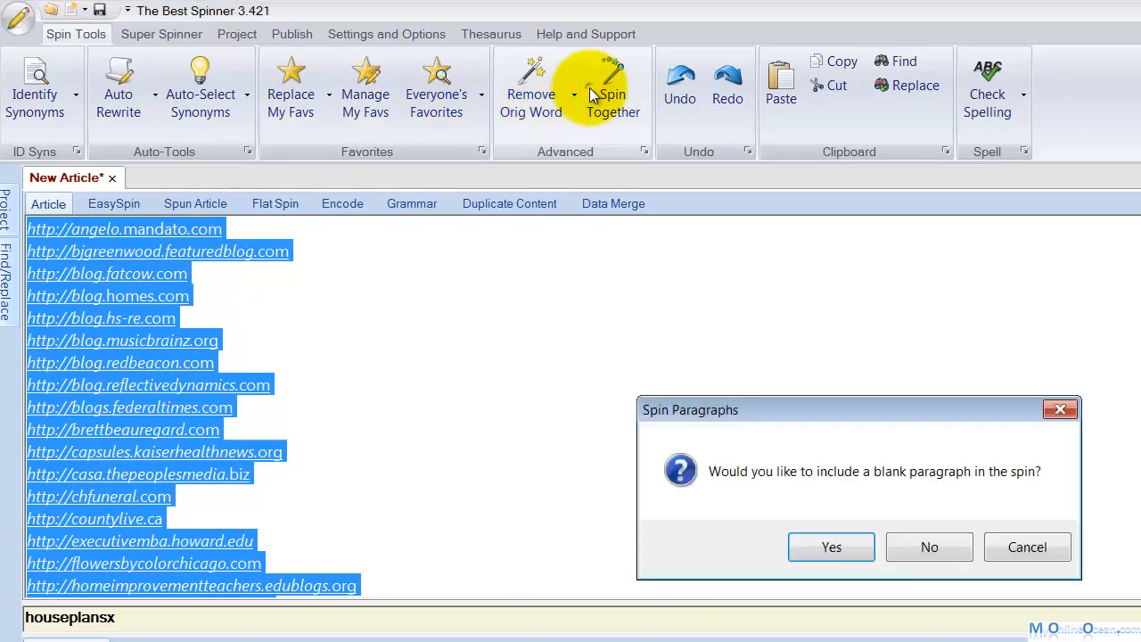
pyautogui.click(927, 546)
pyautogui.rightClick(364, 311)
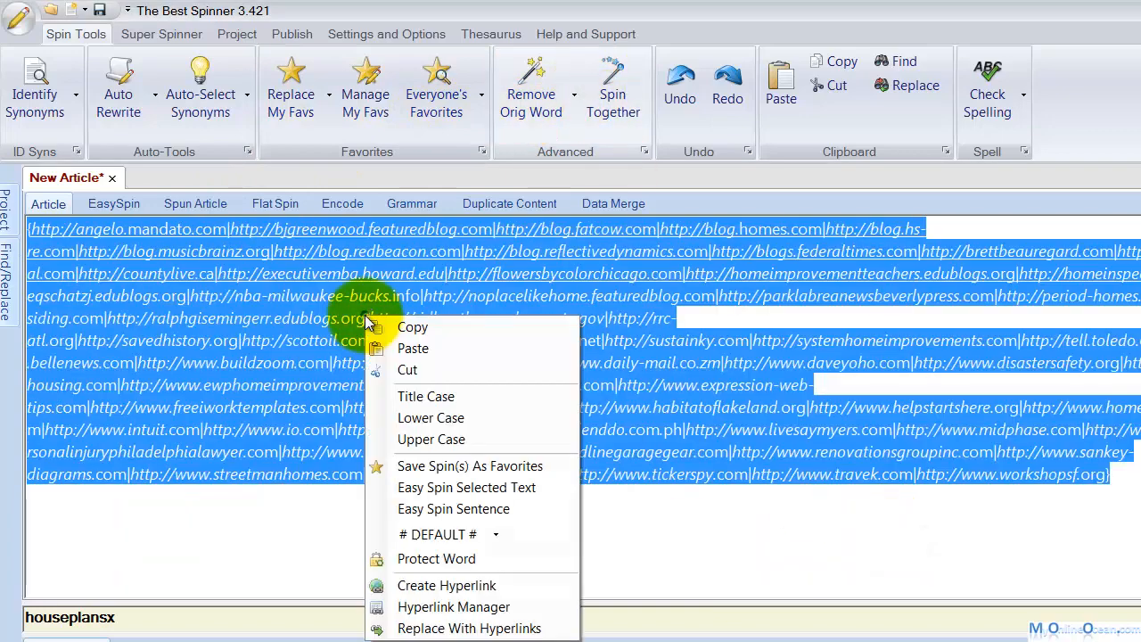
pyautogui.click(411, 326)
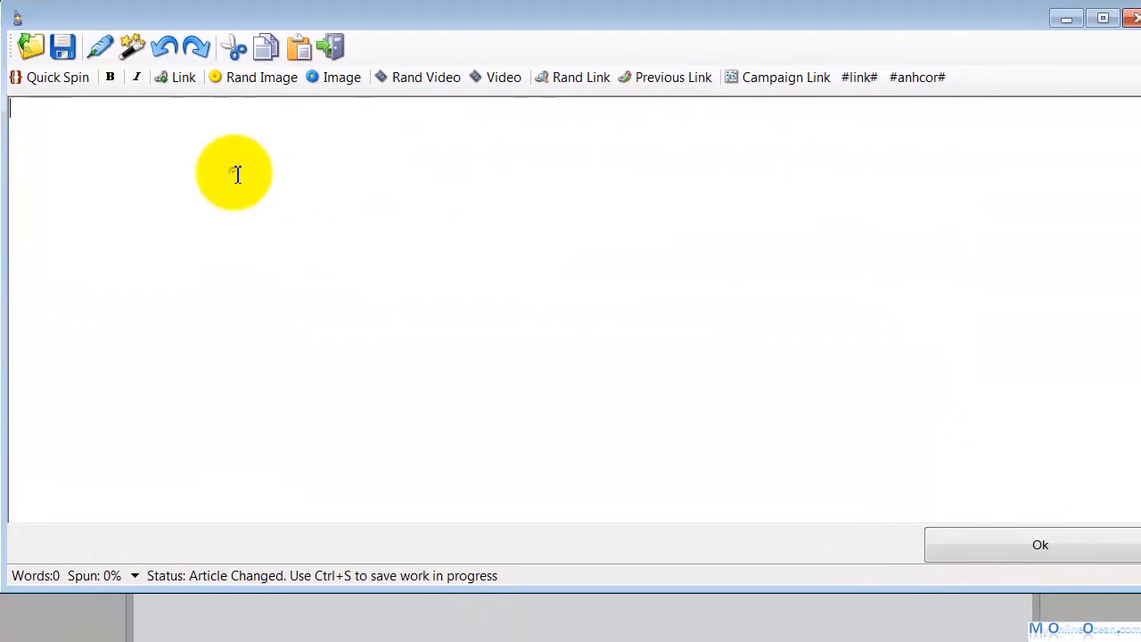
# Step: In Magic Submitter, paste the URL spintax into the Web URL editor and accept it
pyautogui.rightClick(237, 173)
pyautogui.click(289, 230)
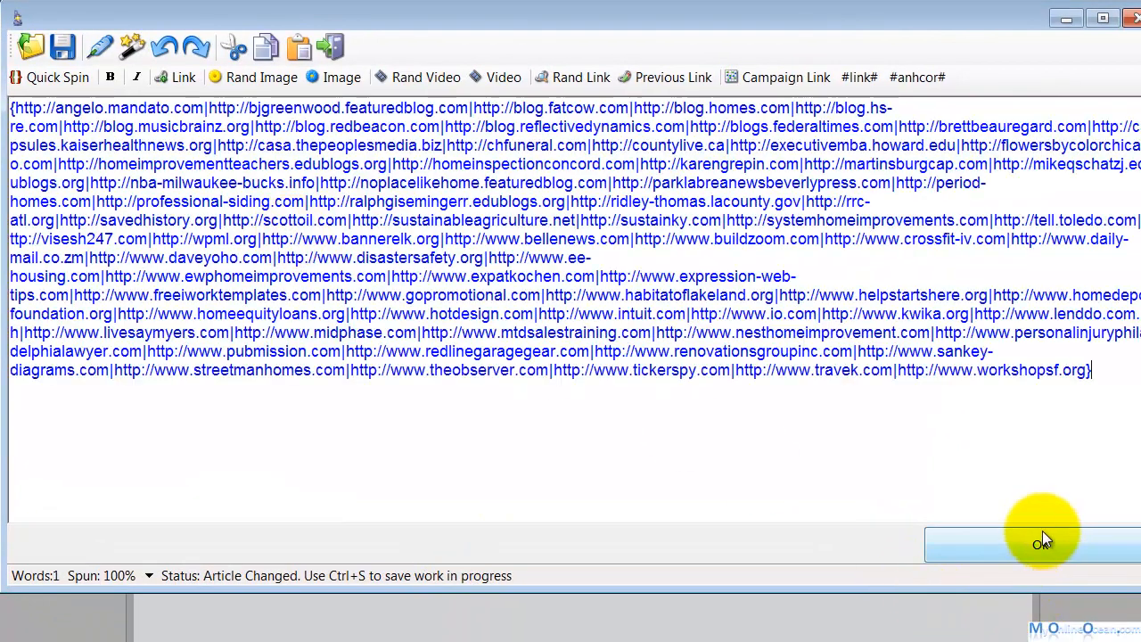
pyautogui.click(1038, 534)
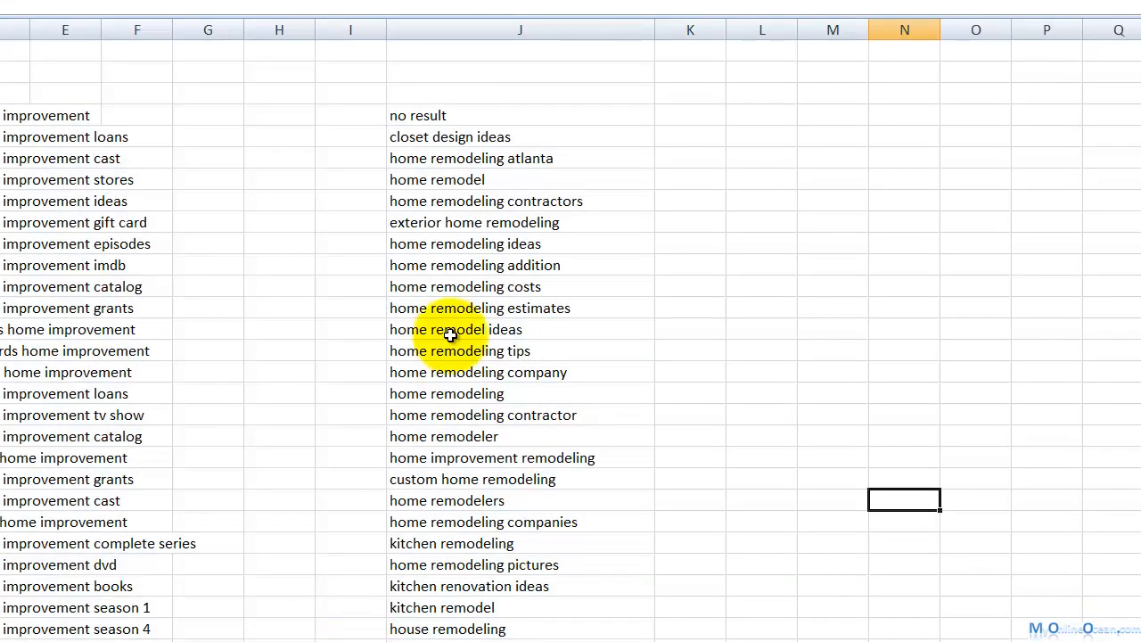
# Step: In the keyword spreadsheet, copy the column J keywords from "closet design ideas" down to "house decorations"
pyautogui.scroll(-1, 444, 312)
pyautogui.scroll(2, 444, 311)
pyautogui.click(516, 107)
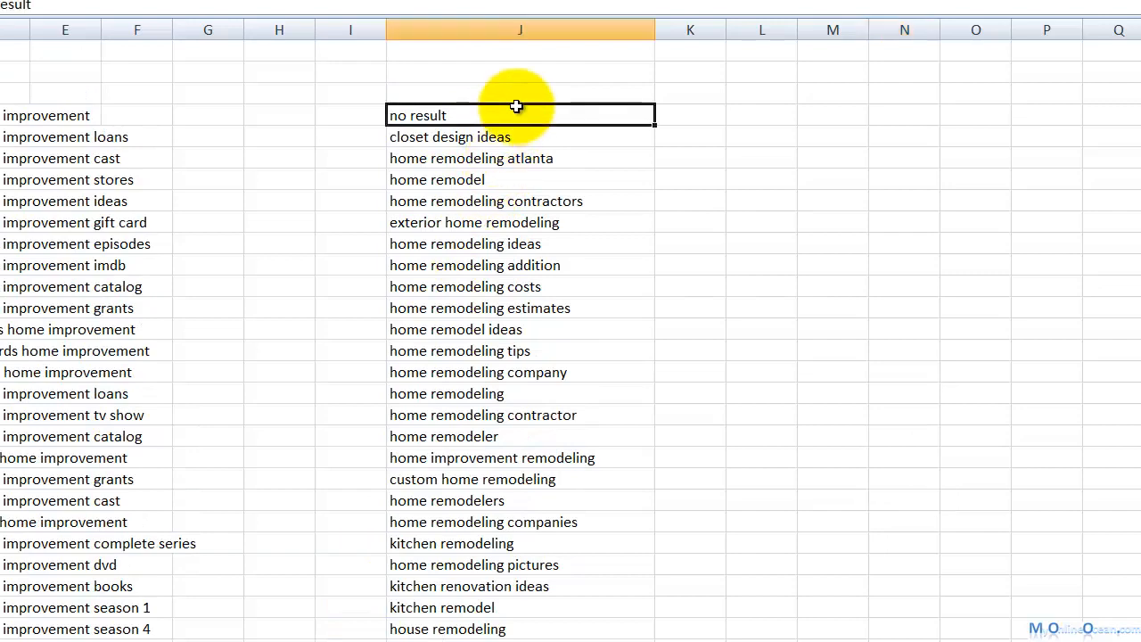
pyautogui.click(502, 138)
pyautogui.click(374, 114)
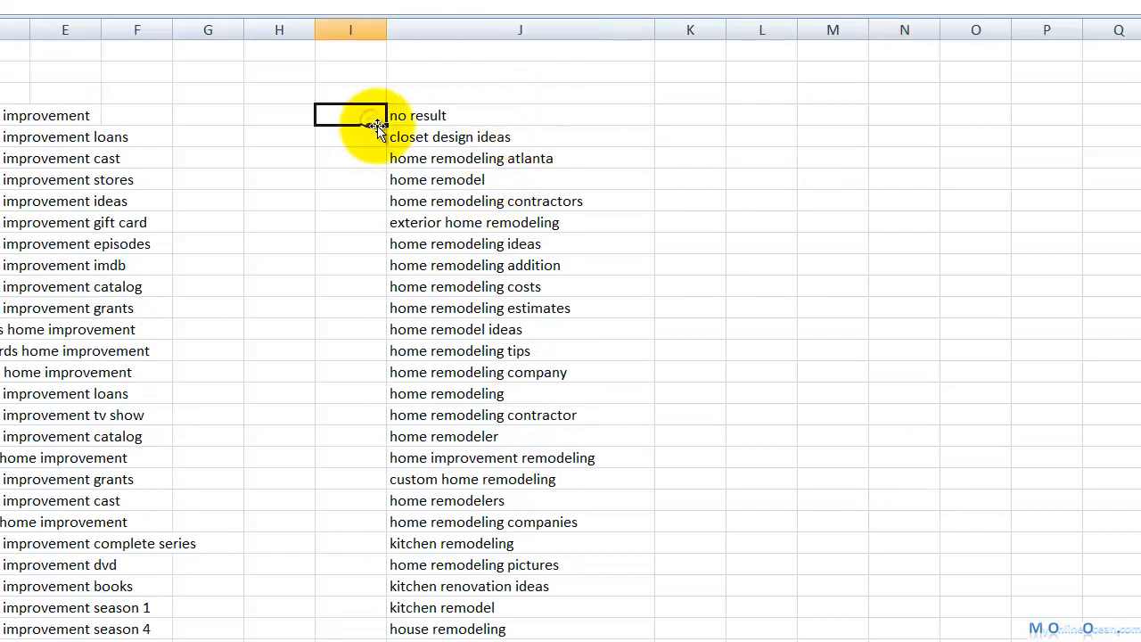
pyautogui.moveTo(385, 125); pyautogui.dragTo(565, 586)
pyautogui.rightClick(561, 548)
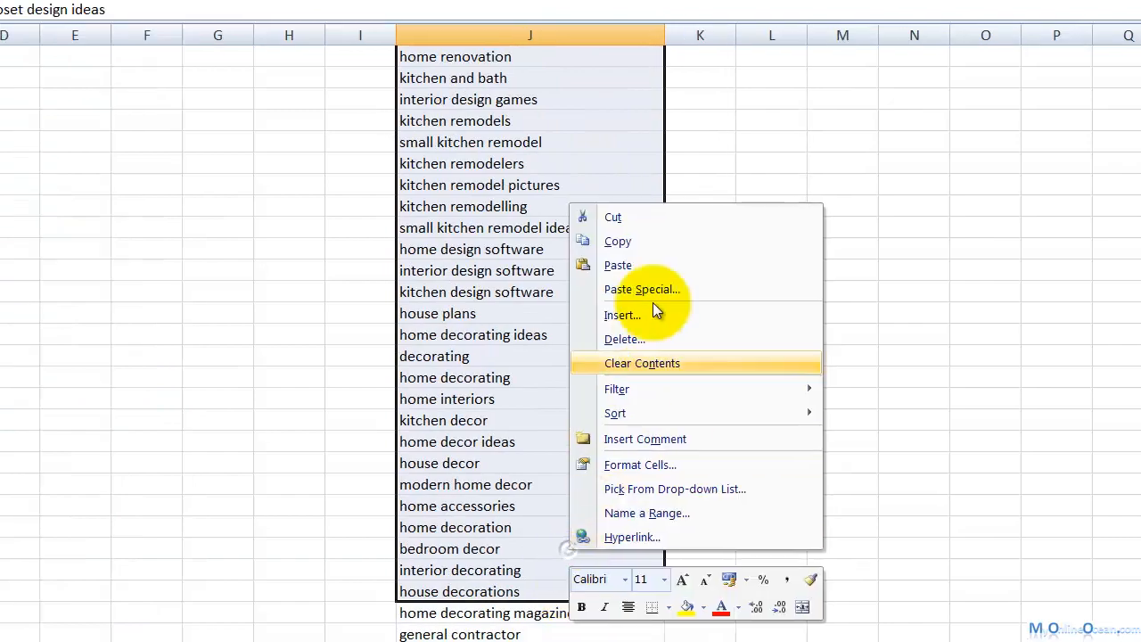
pyautogui.click(620, 239)
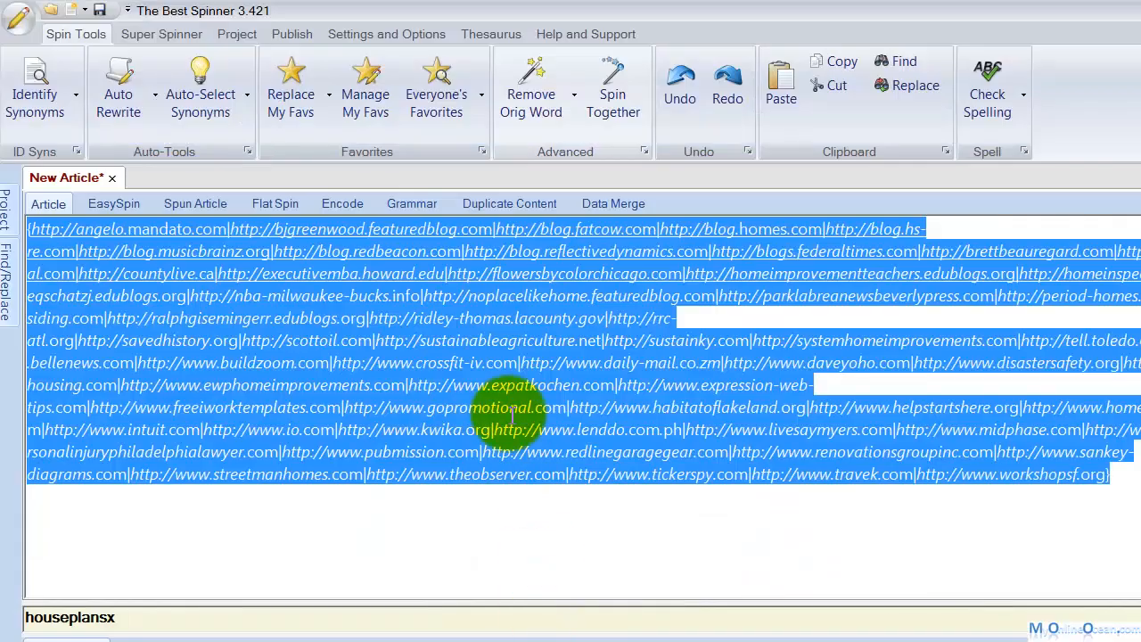
# Step: In The Best Spinner, replace the URL spintax with the copied keywords and spin them together without a blank paragraph
pyautogui.press('Delete')
pyautogui.hotkey('ctrl', 'v')
pyautogui.hotkey('ctrl', 'a')
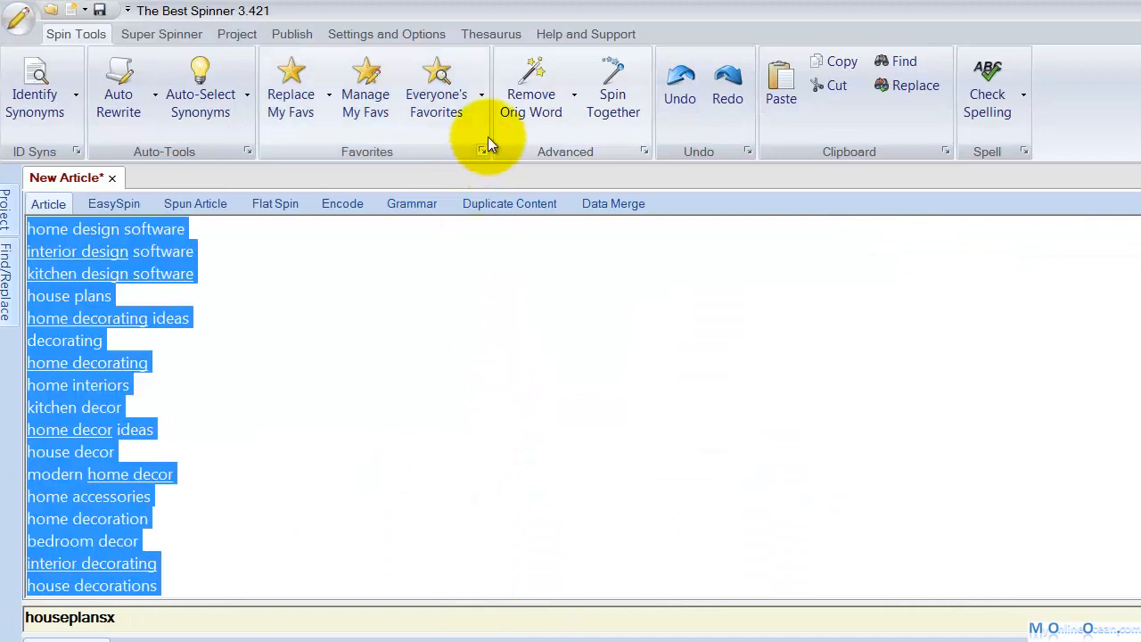
pyautogui.click(613, 80)
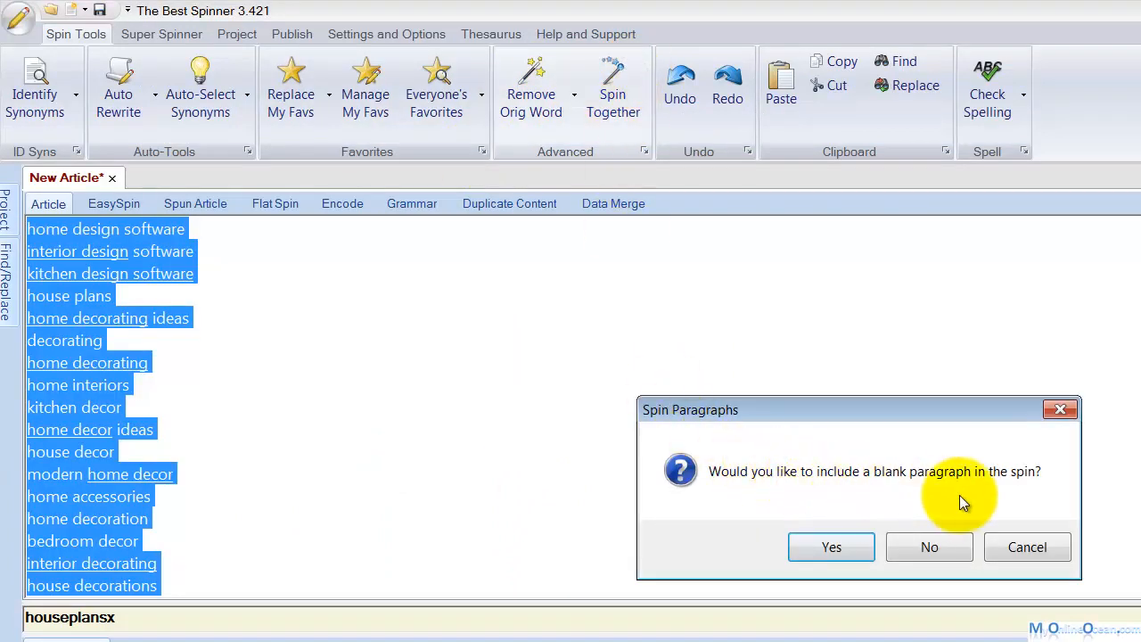
pyautogui.click(929, 547)
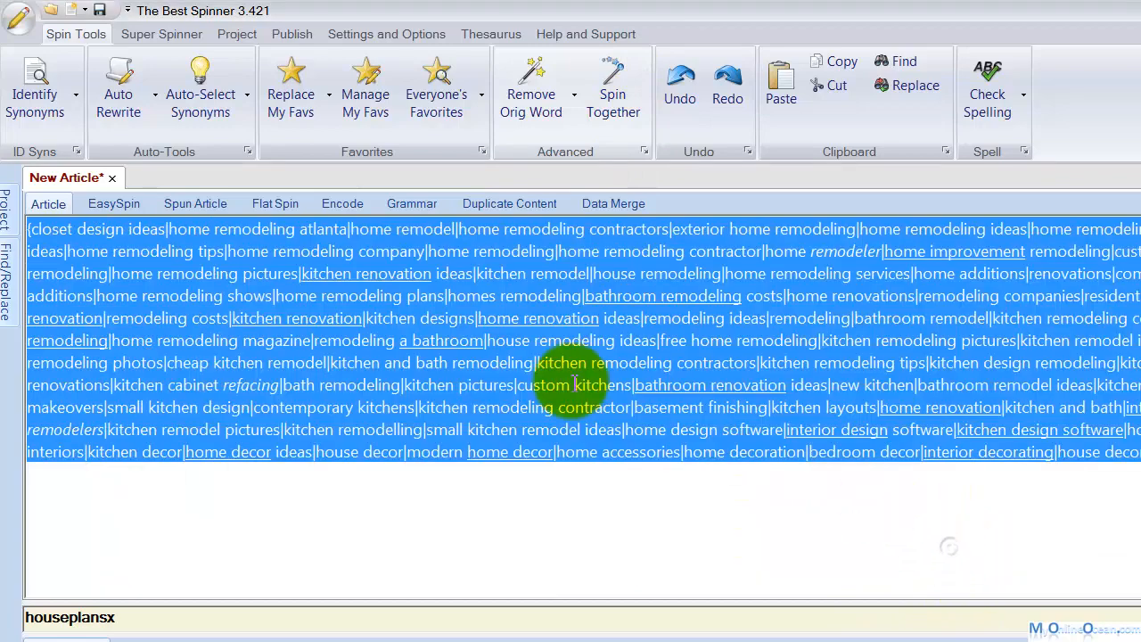
# Step: Copy the keyword spintax and paste it as the Company Name or Blog/Site in the Magic Submitter profile
pyautogui.rightClick(537, 361)
pyautogui.click(604, 376)
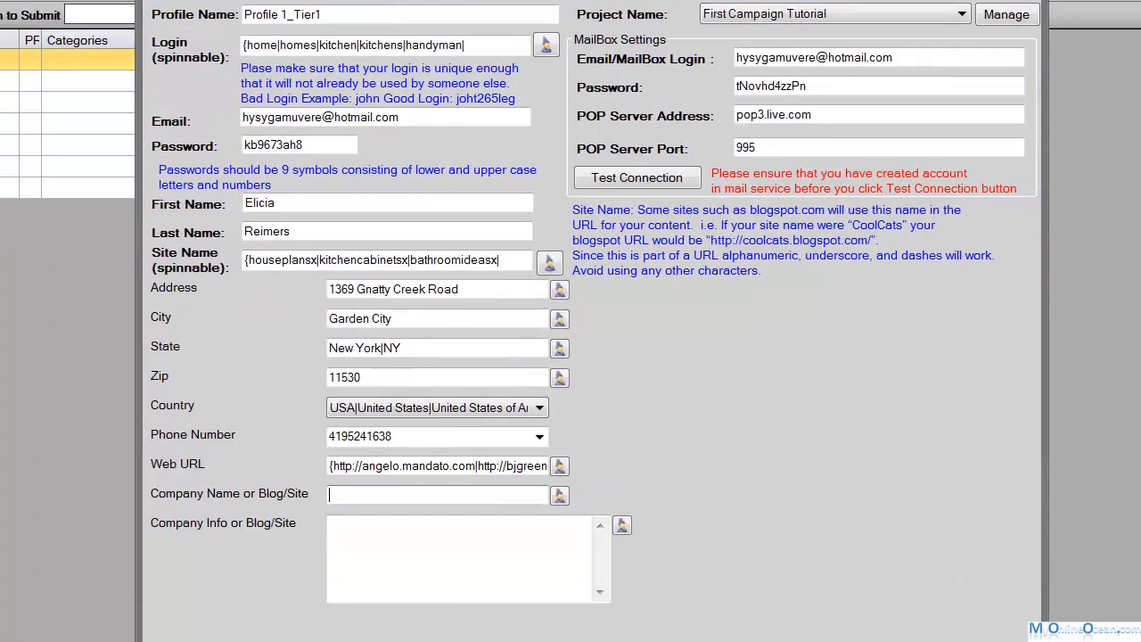
pyautogui.click(445, 560)
# Step: Open the Company Info or Blog/Site editor and copy the spintax from the "#4 Company Info" text file
pyautogui.click(490, 484)
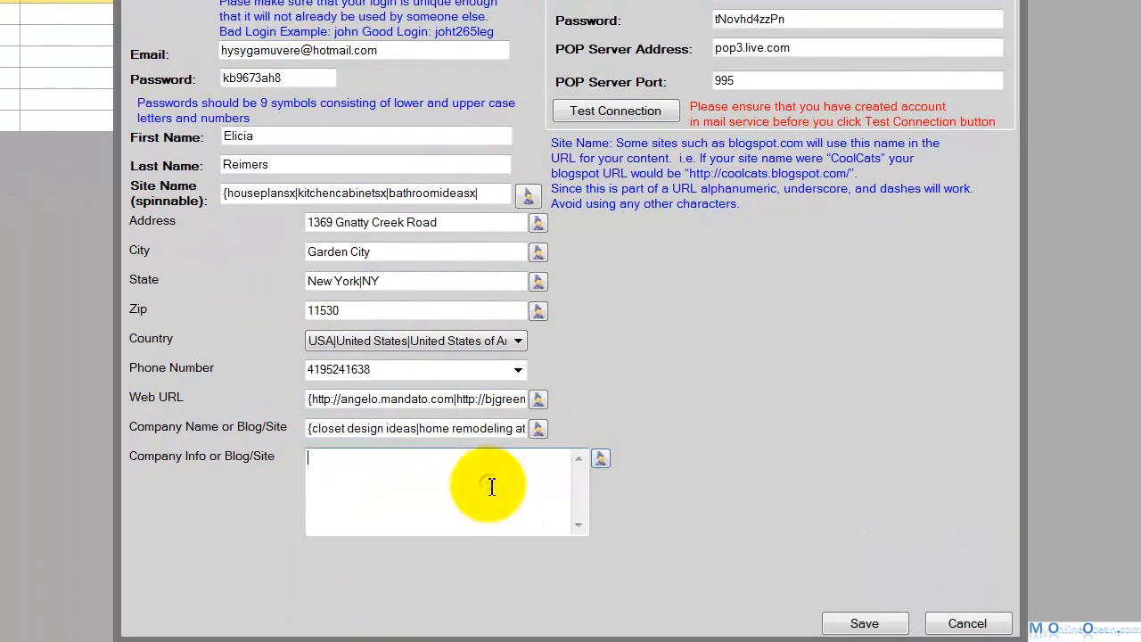
pyautogui.click(602, 462)
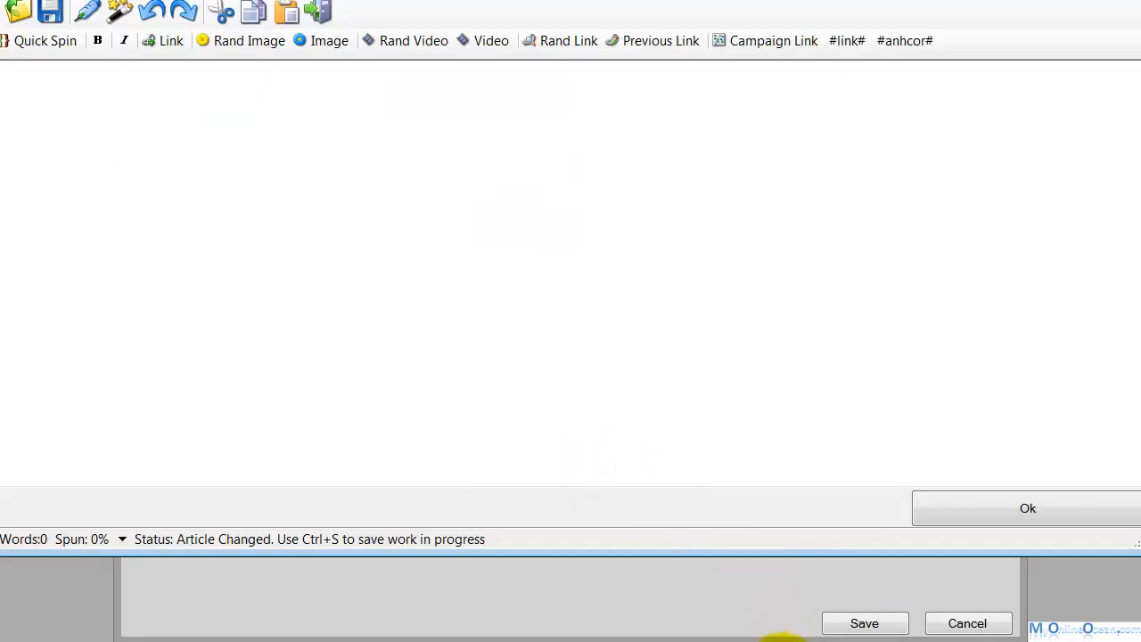
pyautogui.click(940, 641)
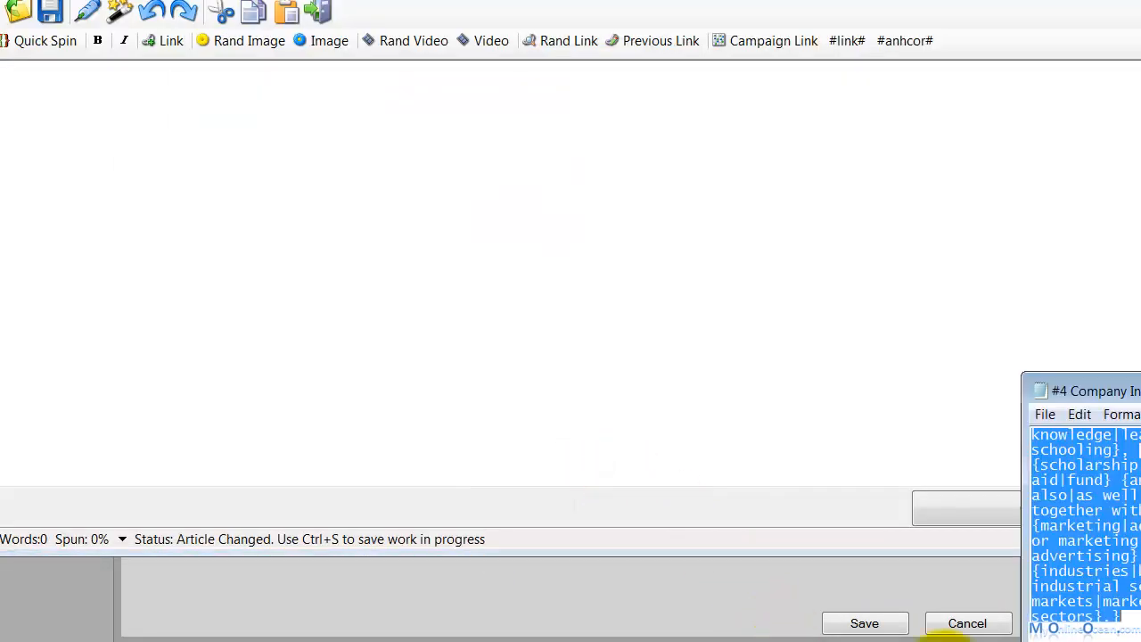
pyautogui.rightClick(1080, 467)
pyautogui.click(1136, 264)
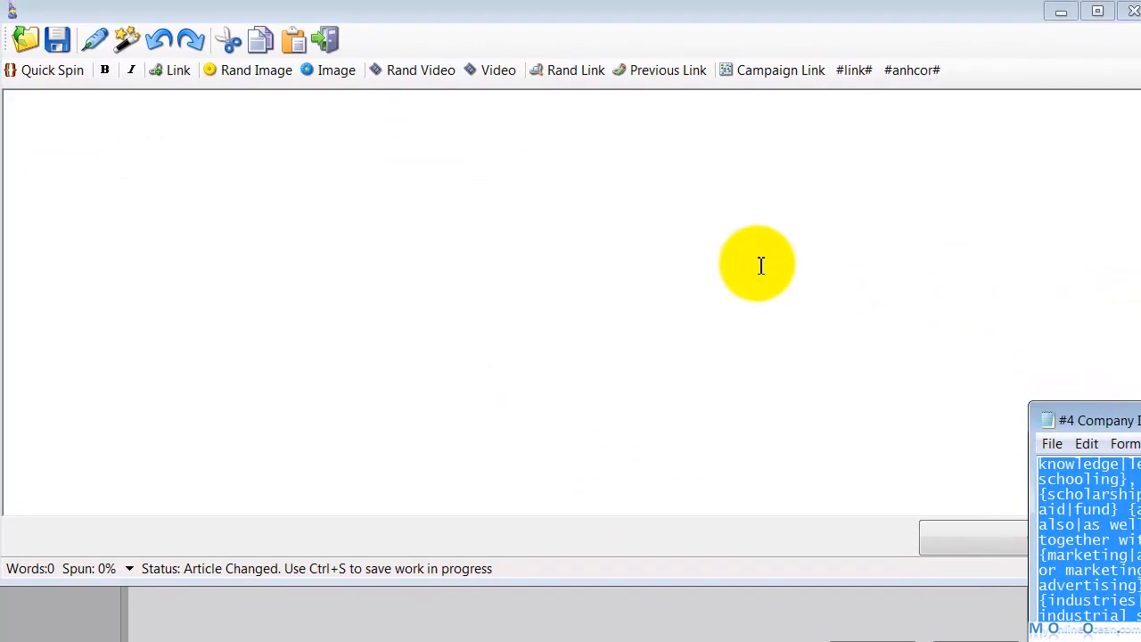
# Step: Paste the company description spintax into the Company Info or Blog/Site editor and accept it
pyautogui.click(741, 234)
pyautogui.rightClick(274, 172)
pyautogui.click(342, 259)
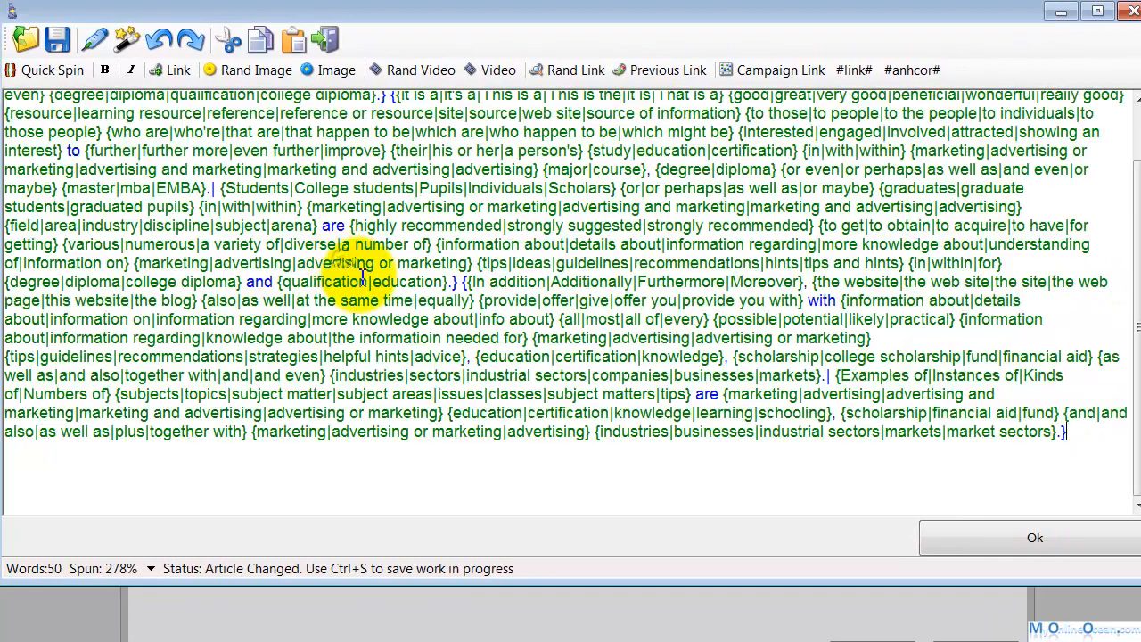
pyautogui.scroll(1, 1132, 378)
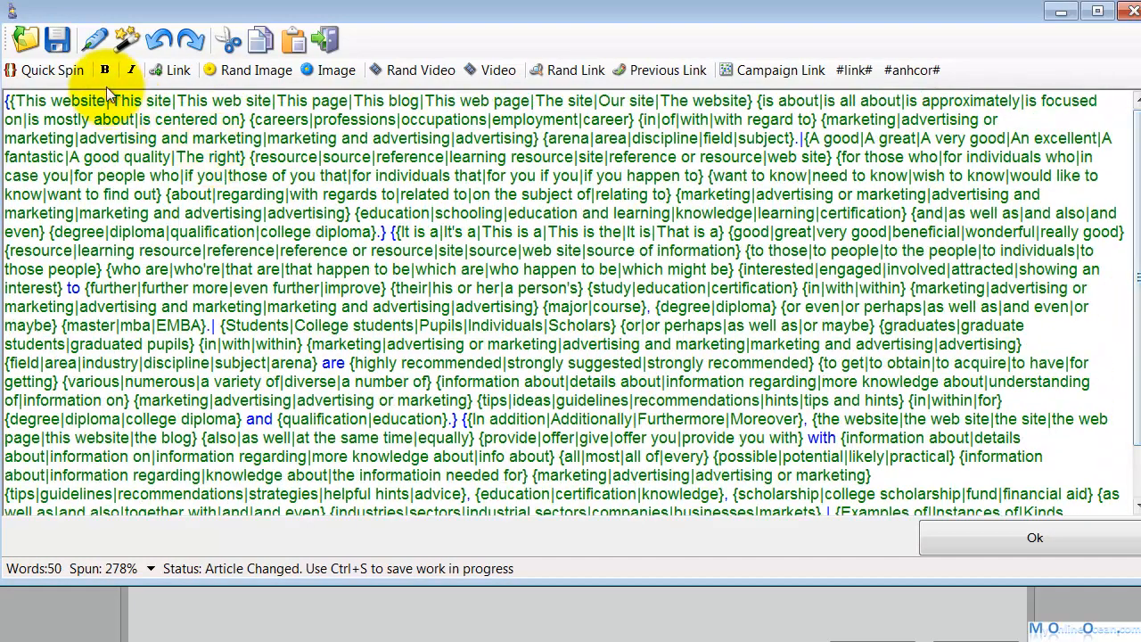
pyautogui.click(987, 543)
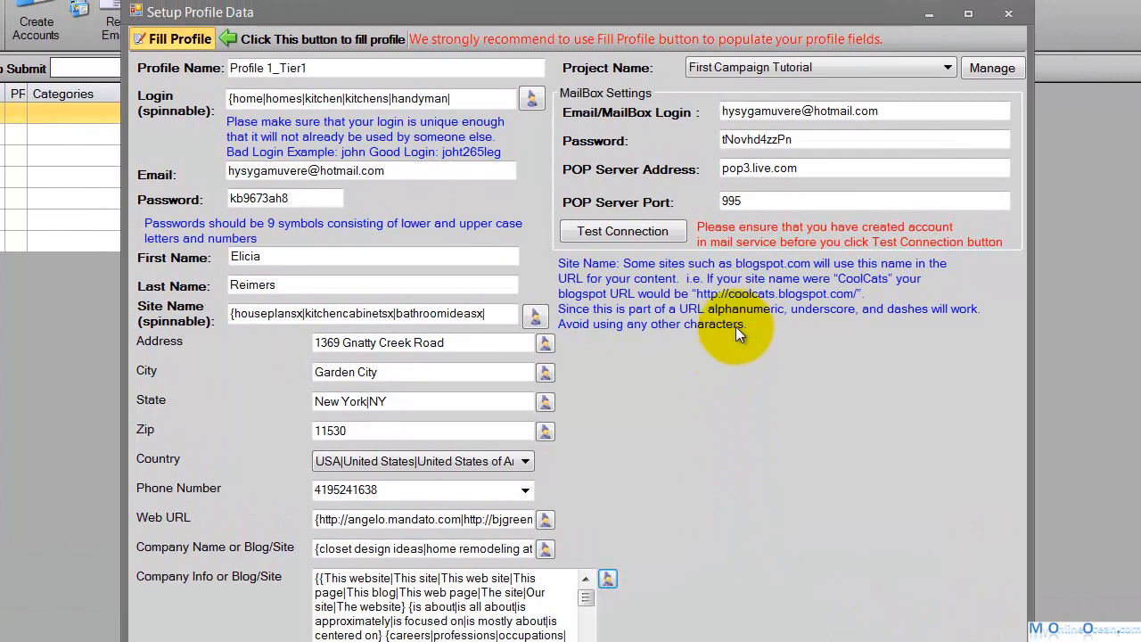
# Step: Test the mailbox connection for Profile 1_Tier1 and save the profile
pyautogui.click(628, 229)
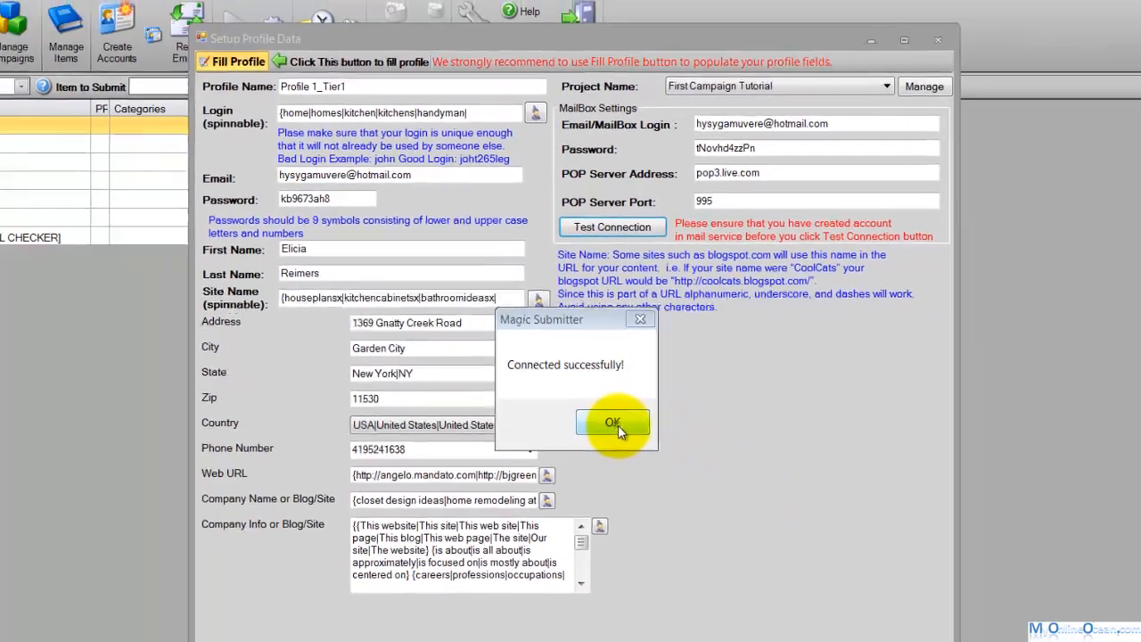
pyautogui.click(629, 463)
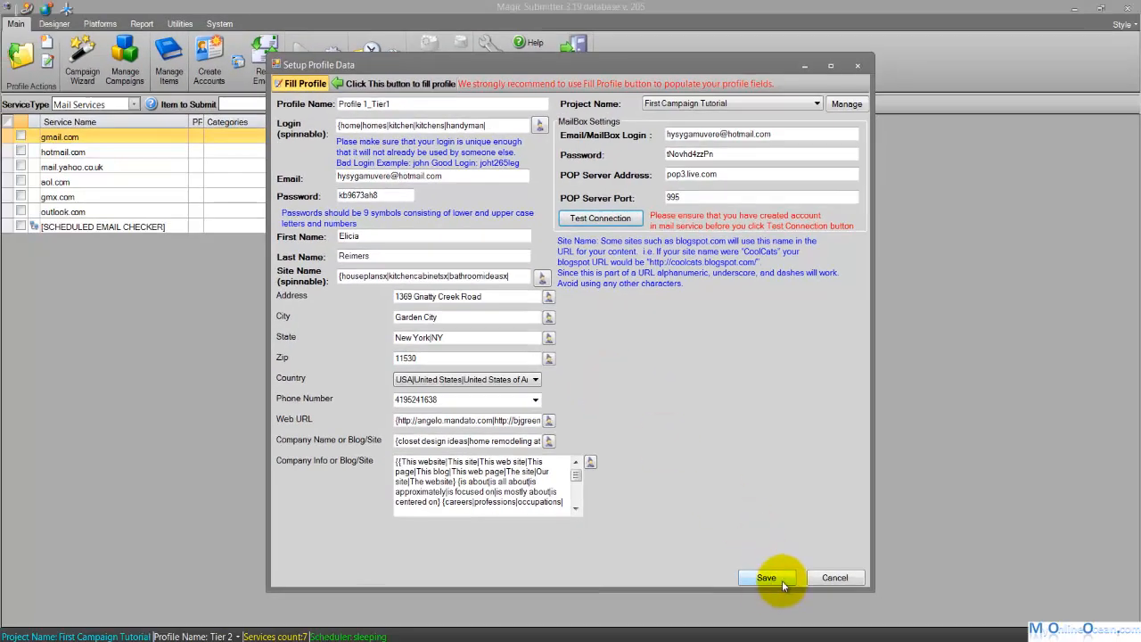
pyautogui.click(781, 580)
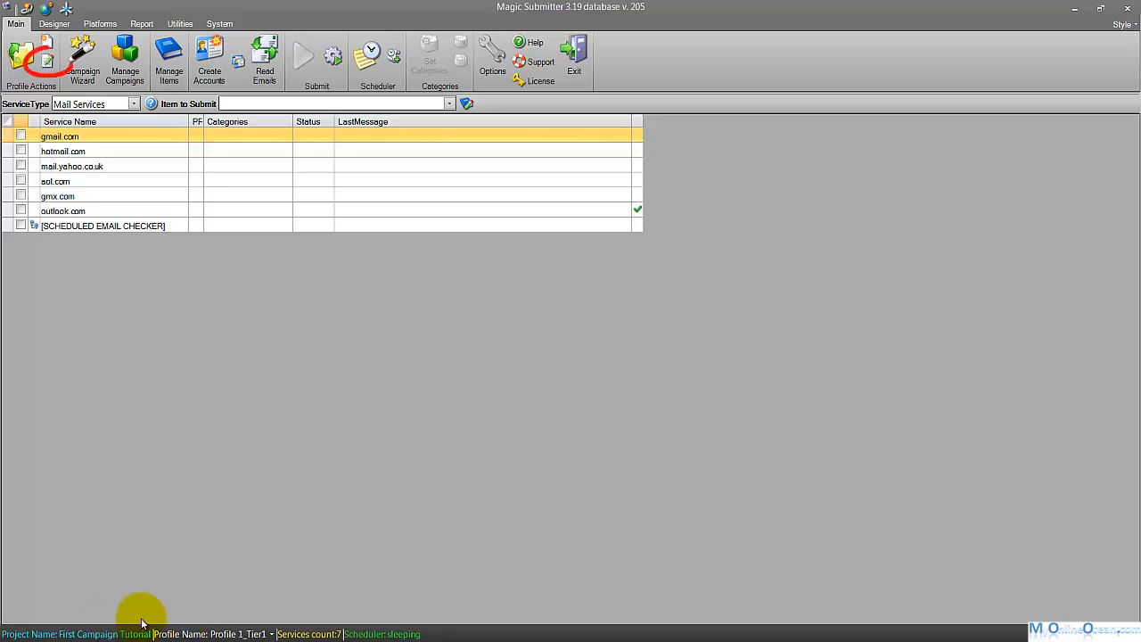
# Step: Reopen the saved Profile 1_Tier1 data to review it and close it without changes
pyautogui.click(43, 77)
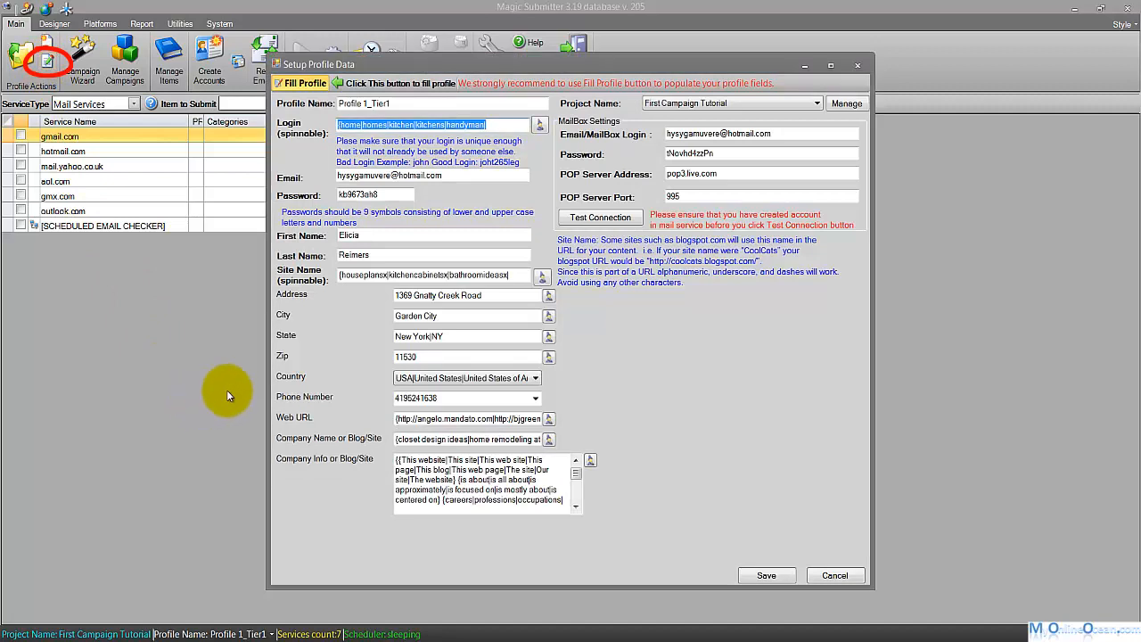
pyautogui.click(858, 66)
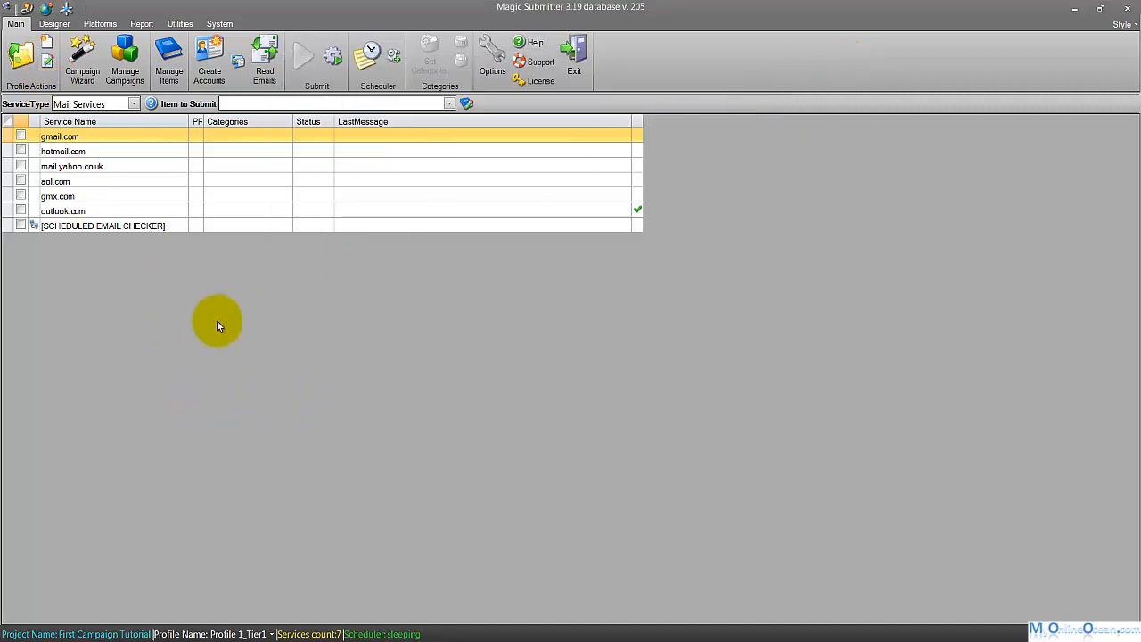
# Step: Start a new blank profile under the First Campaign Tutorial project, ready for its profile name
pyautogui.click(45, 44)
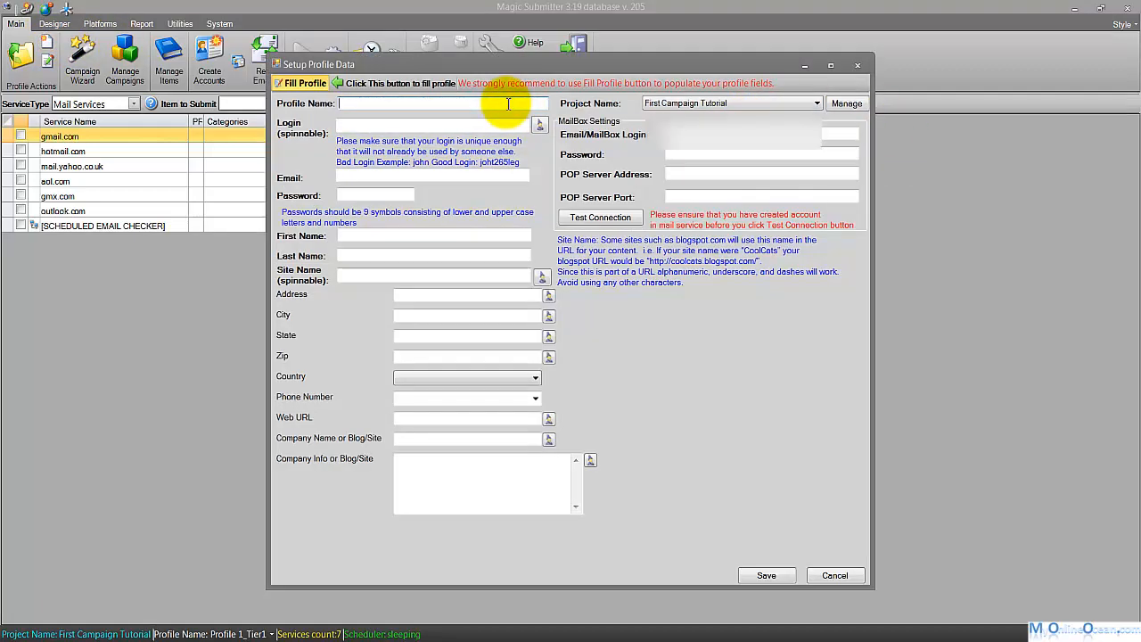
pyautogui.click(700, 105)
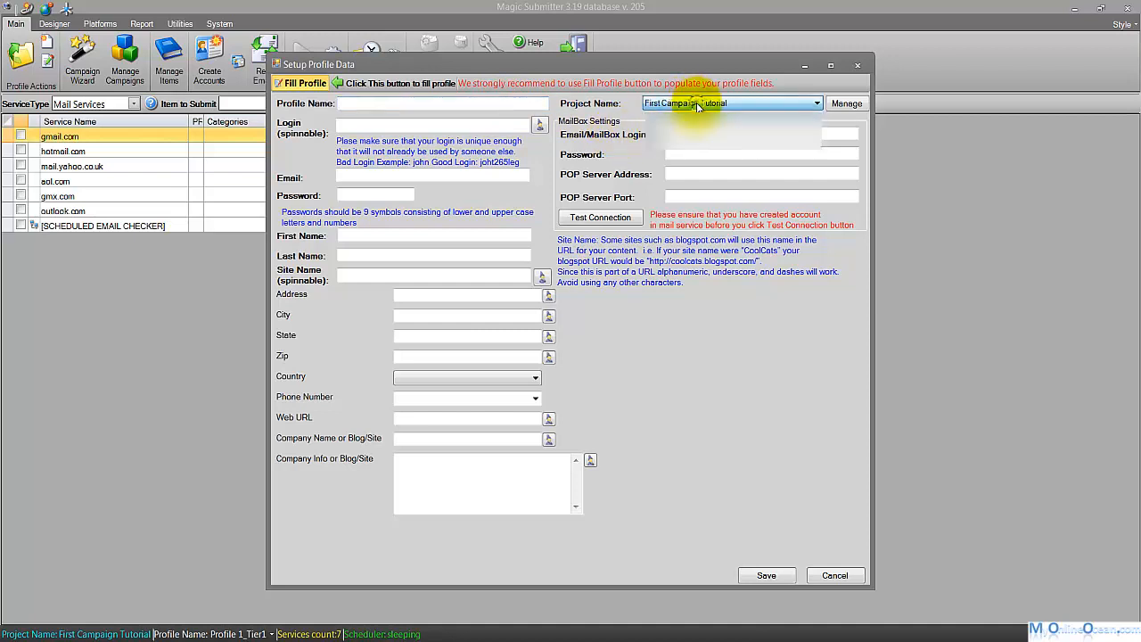
pyautogui.click(476, 104)
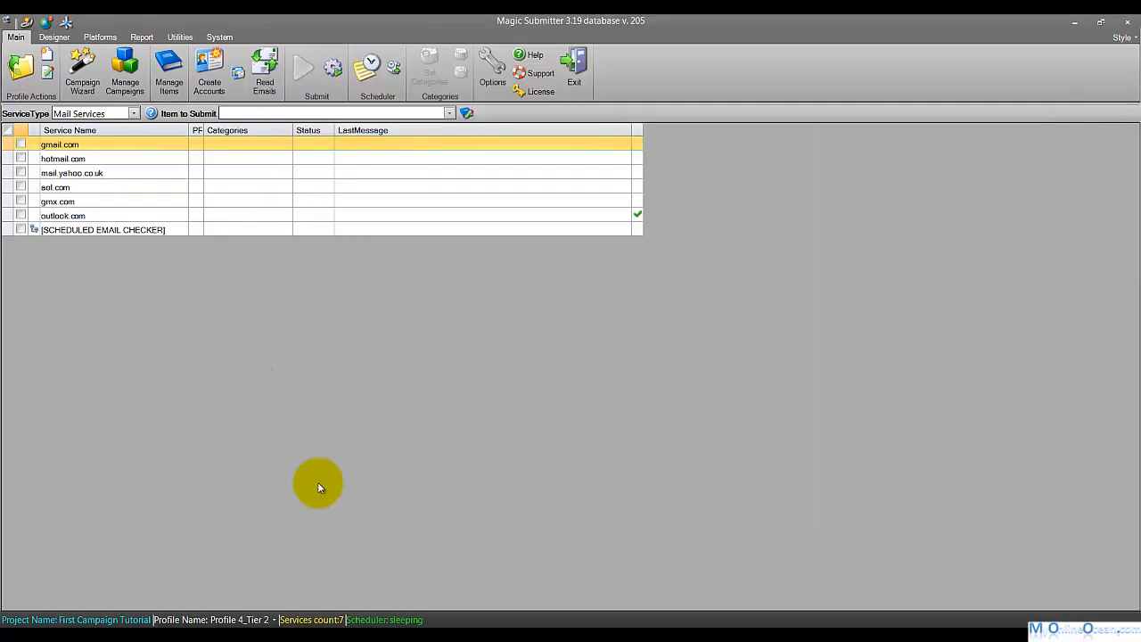
# Step: Review the list of Tier 1 and Tier 2 profiles in the First Campaign Tutorial project
pyautogui.click(276, 619)
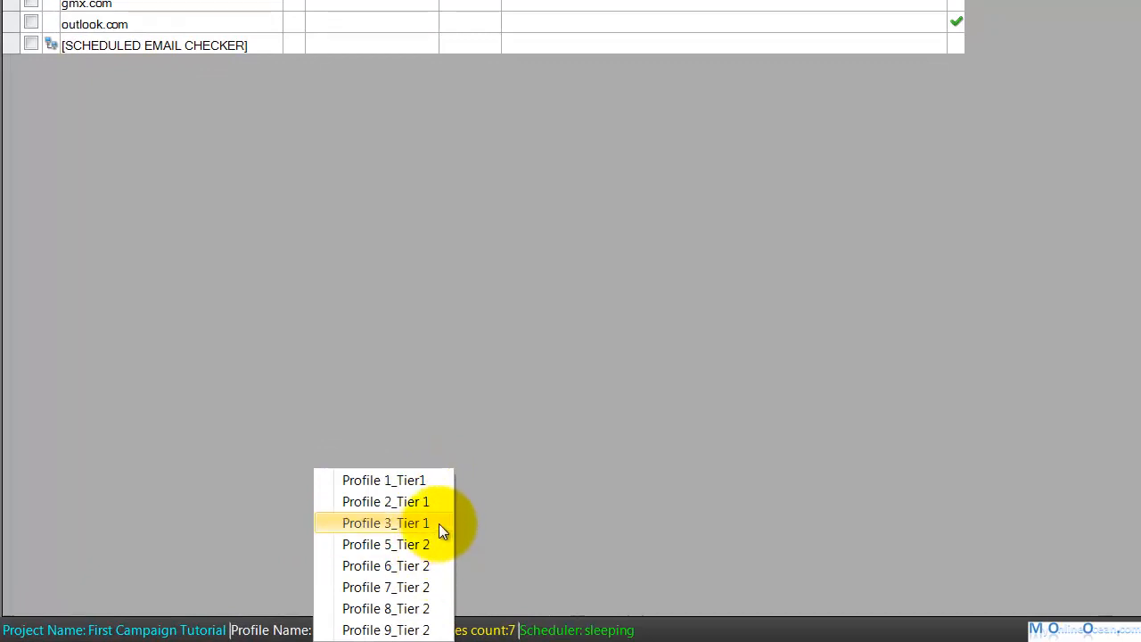
pyautogui.click(192, 631)
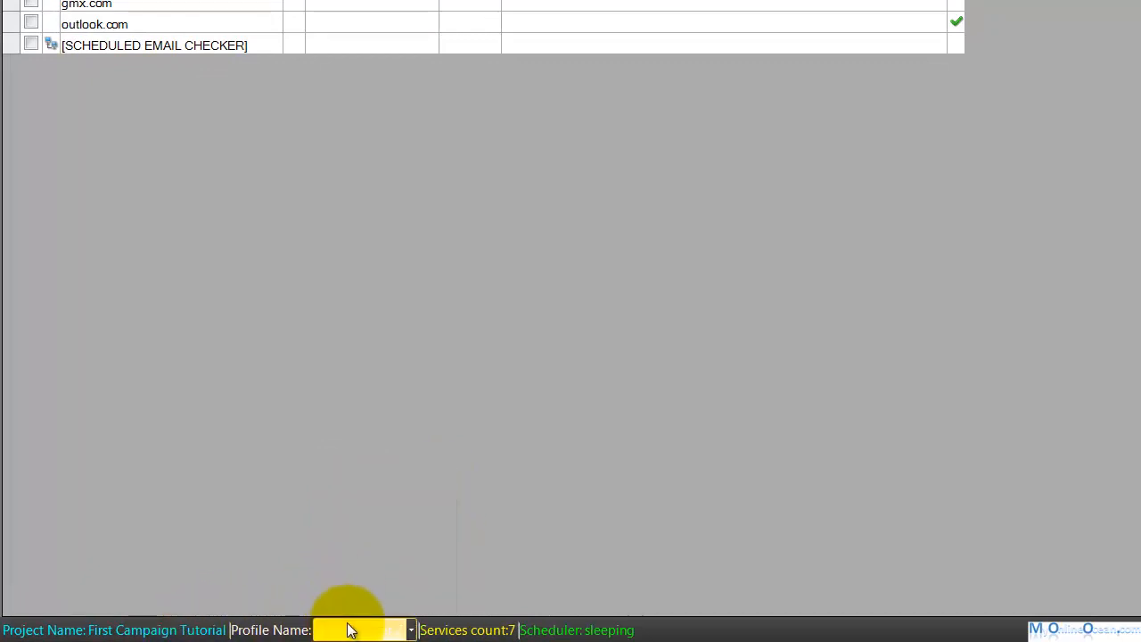
pyautogui.click(415, 630)
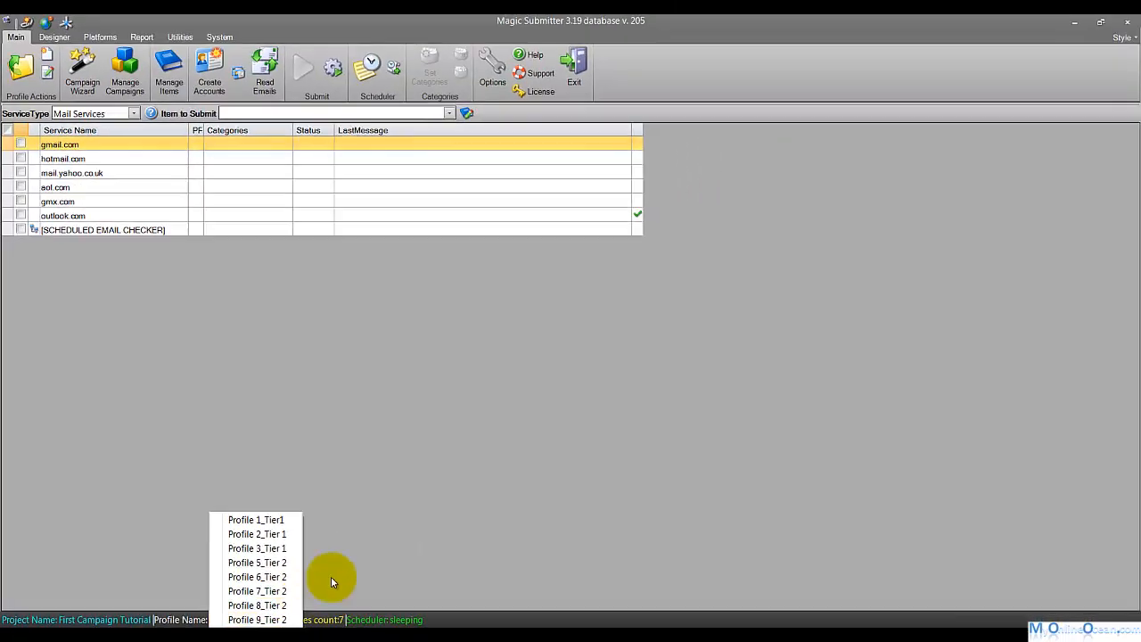
pyautogui.click(355, 558)
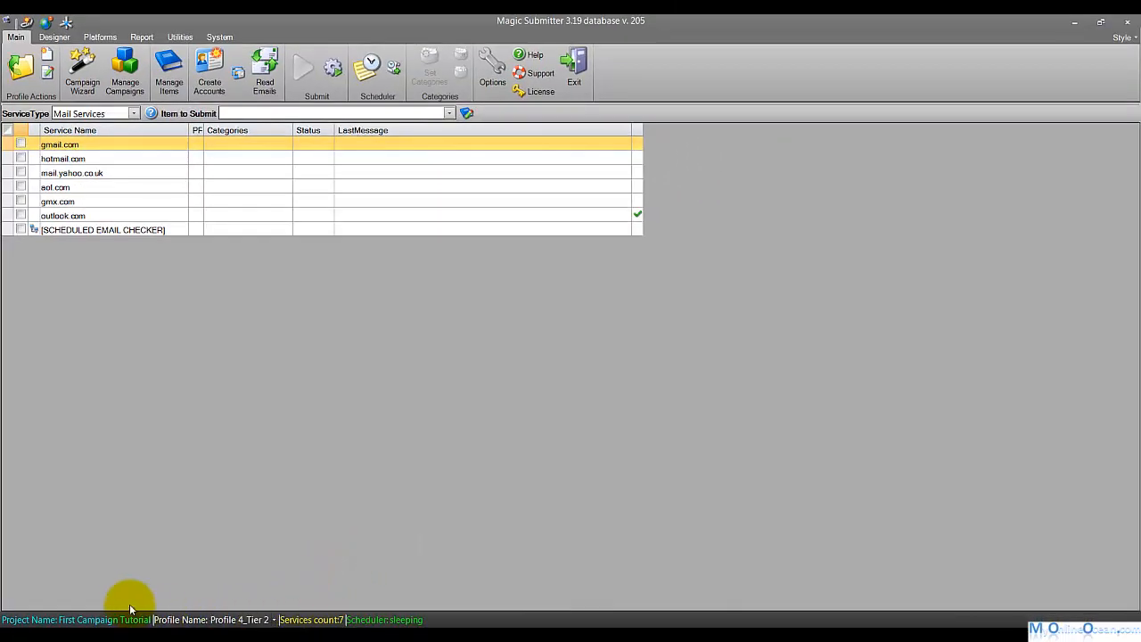
# Step: Examine the services offered under the Profile Links, PLIGG Bookmarks, Blog Commenting and Blog Platforms service types
pyautogui.click(132, 114)
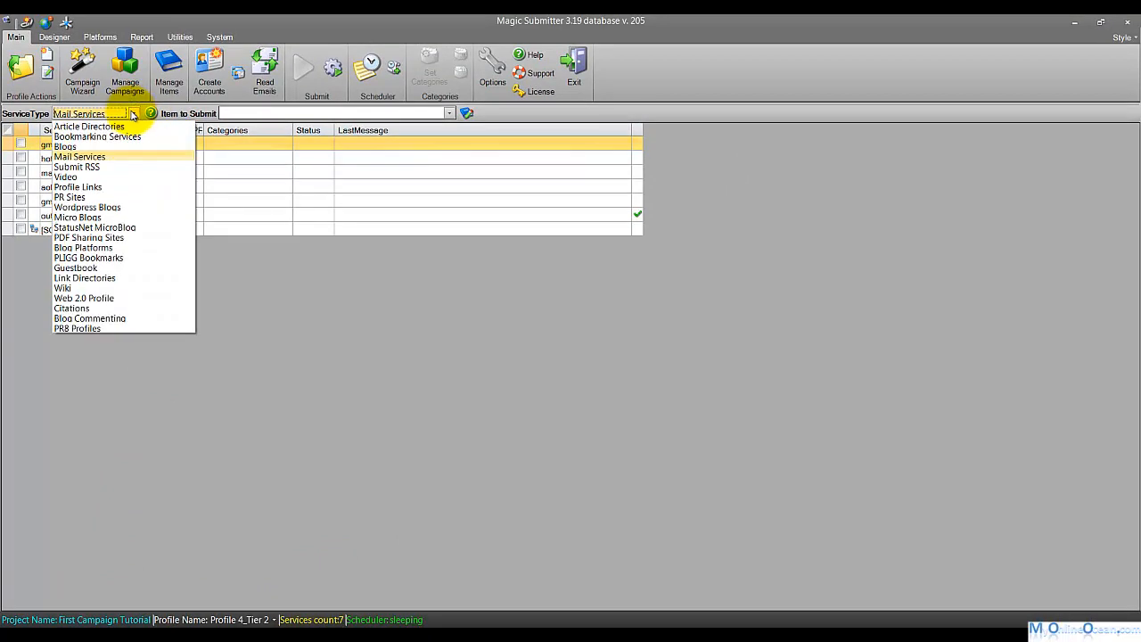
pyautogui.click(128, 188)
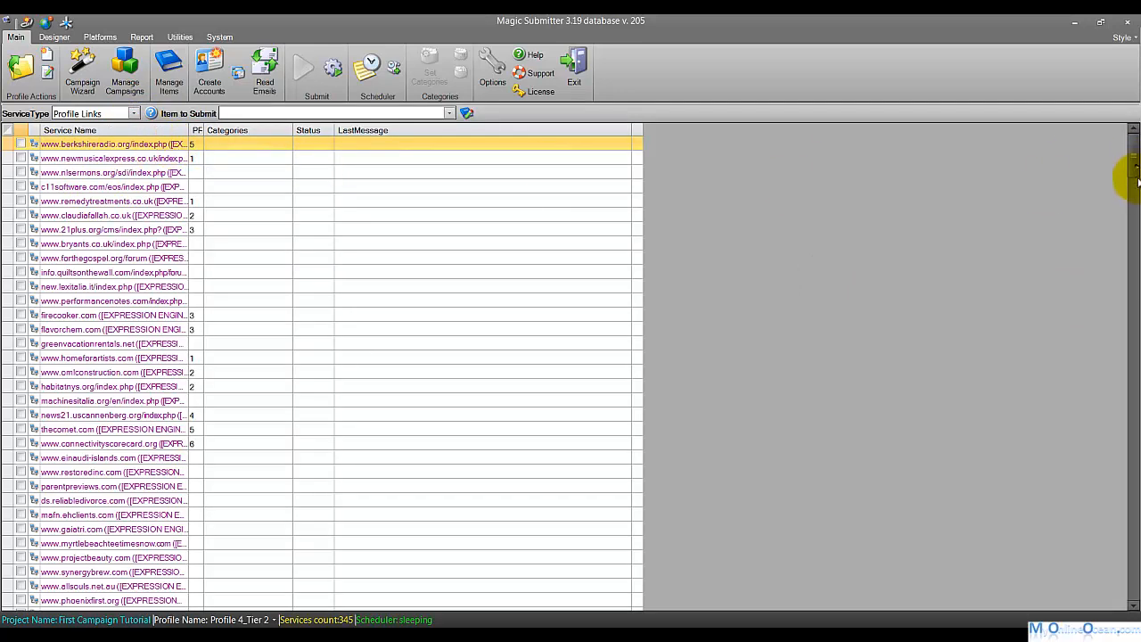
pyautogui.moveTo(1136, 178); pyautogui.dragTo(1121, 554)
pyautogui.click(132, 114)
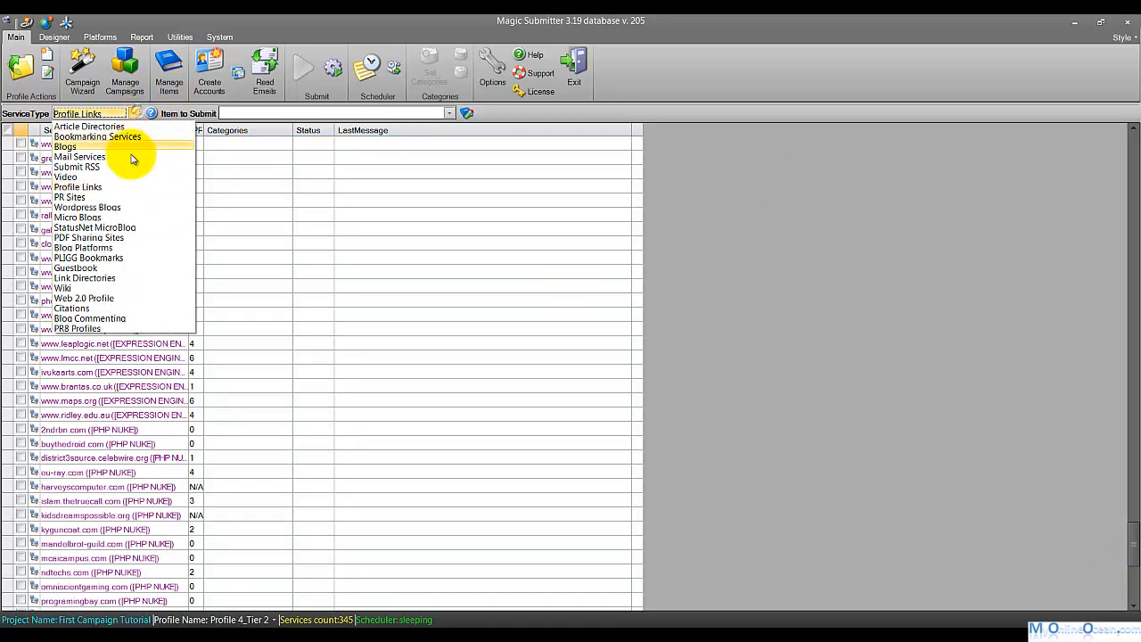
pyautogui.click(124, 259)
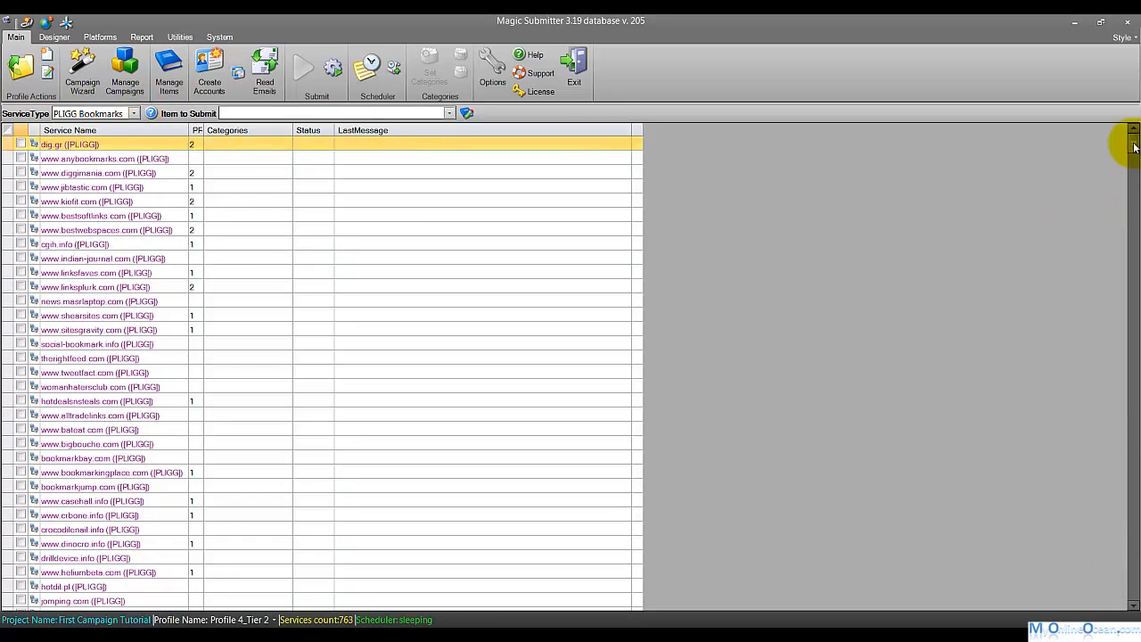
pyautogui.moveTo(1133, 147); pyautogui.dragTo(1130, 438)
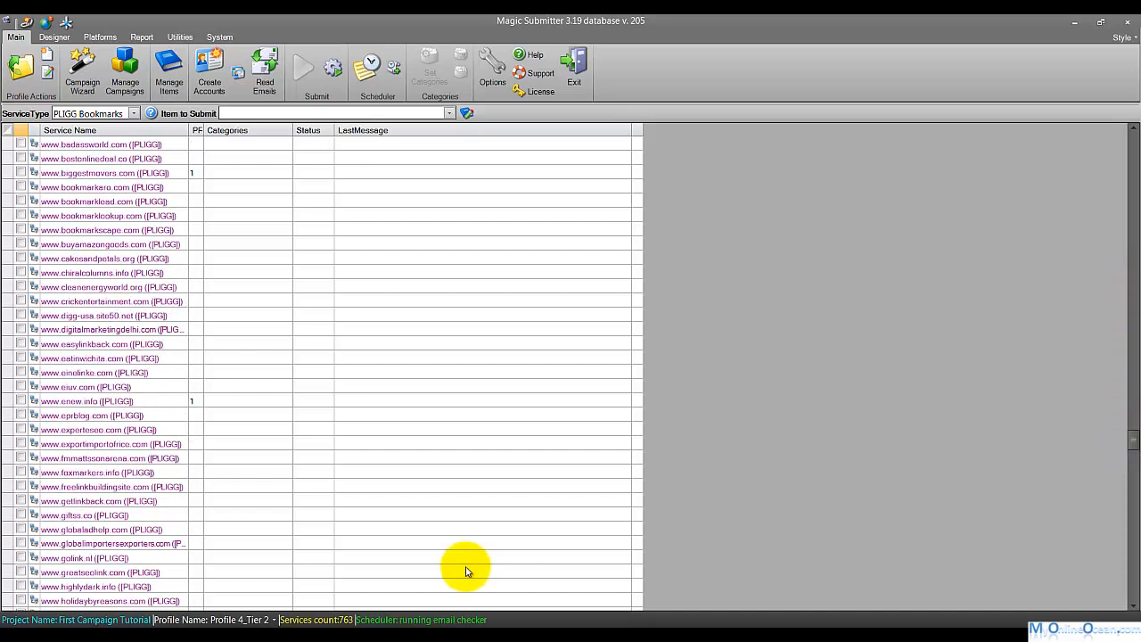
pyautogui.click(133, 113)
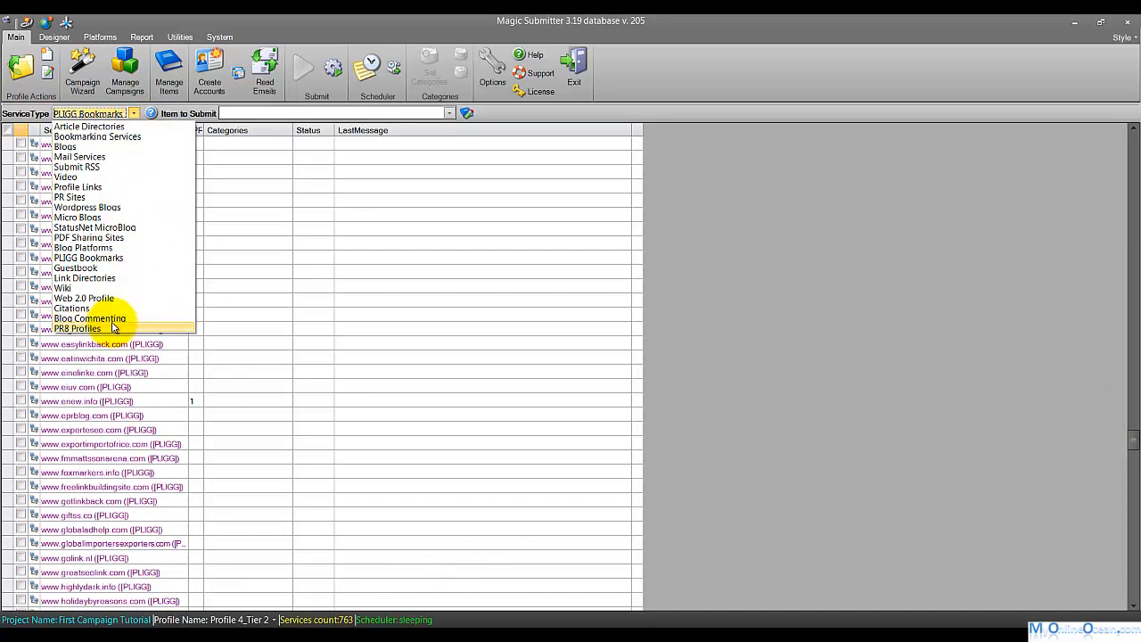
pyautogui.click(90, 318)
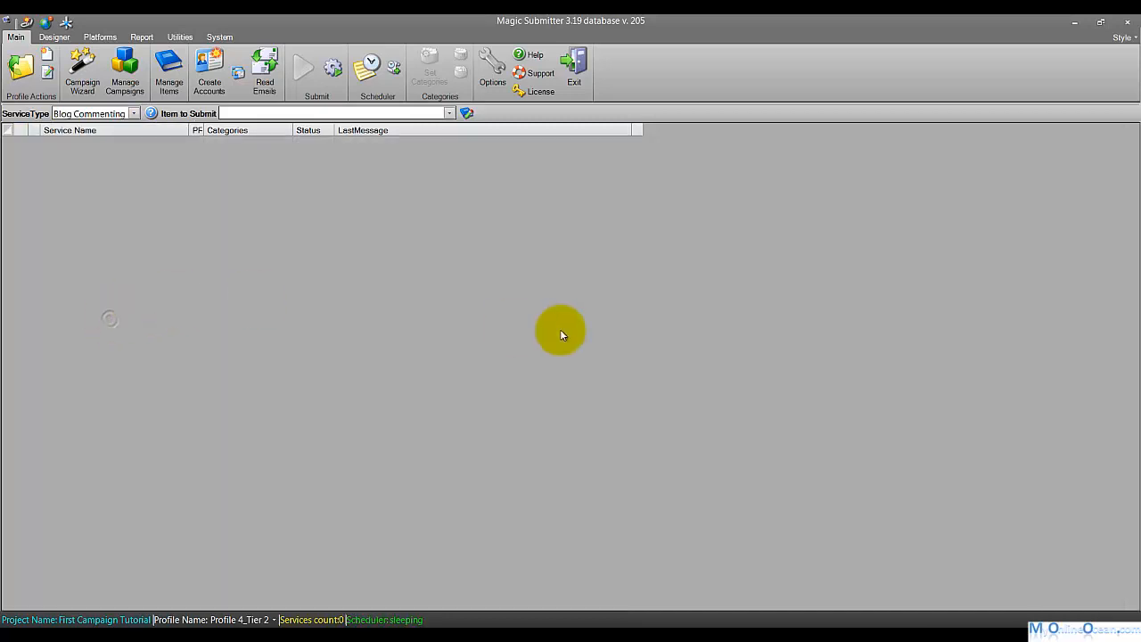
pyautogui.click(133, 113)
pyautogui.click(103, 249)
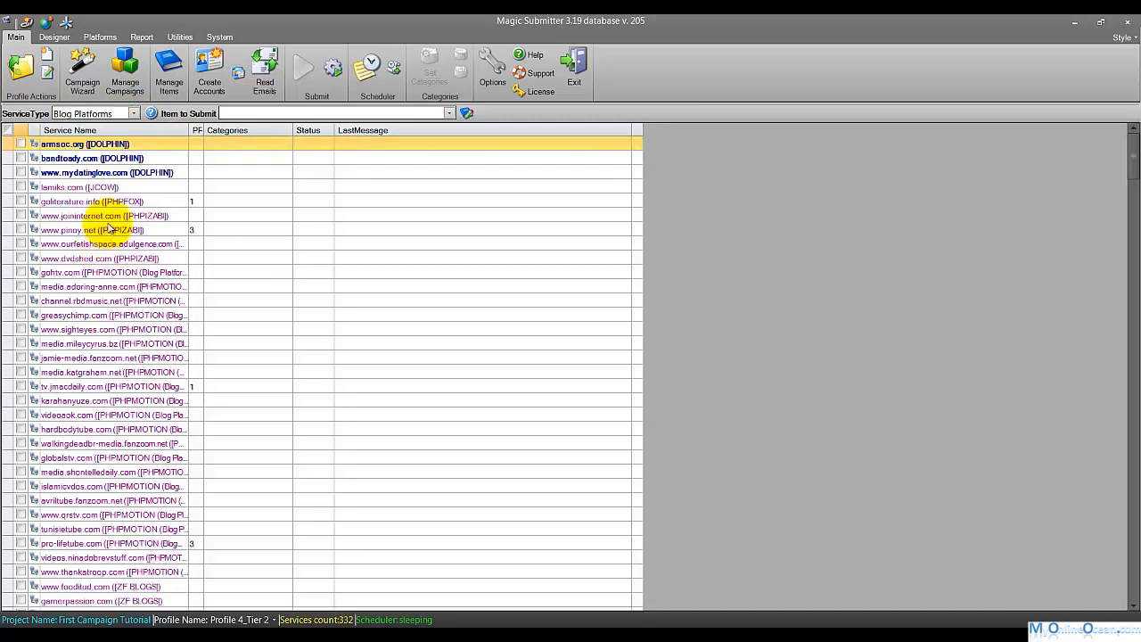
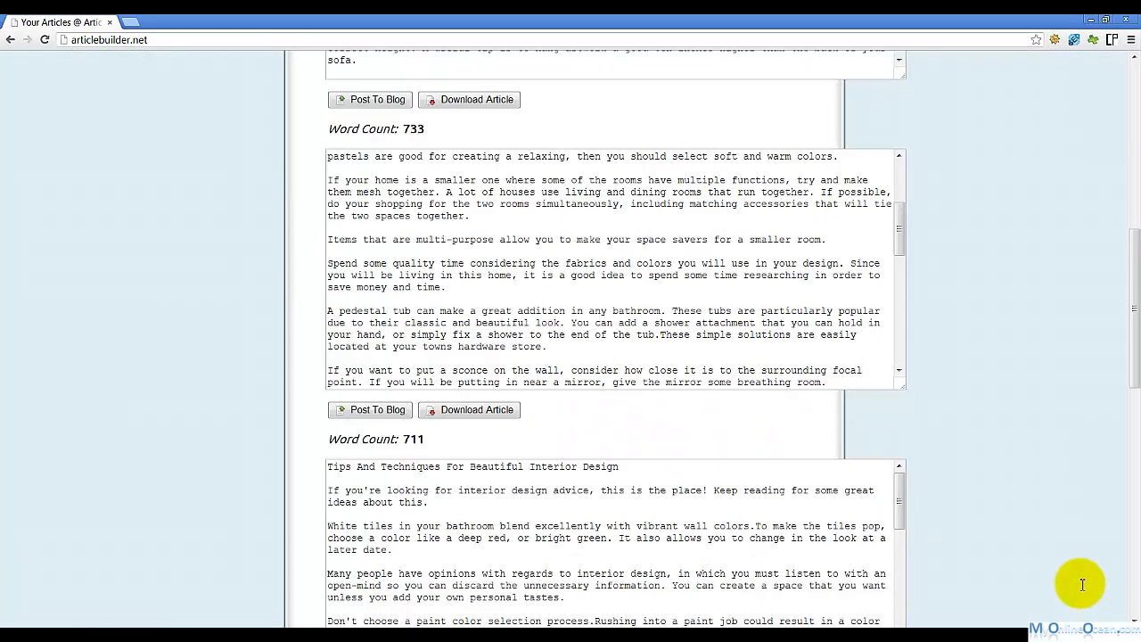
# Step: In Article Builder, look through the generated interior design articles and their word counts
pyautogui.scroll(-6, 1081, 584)
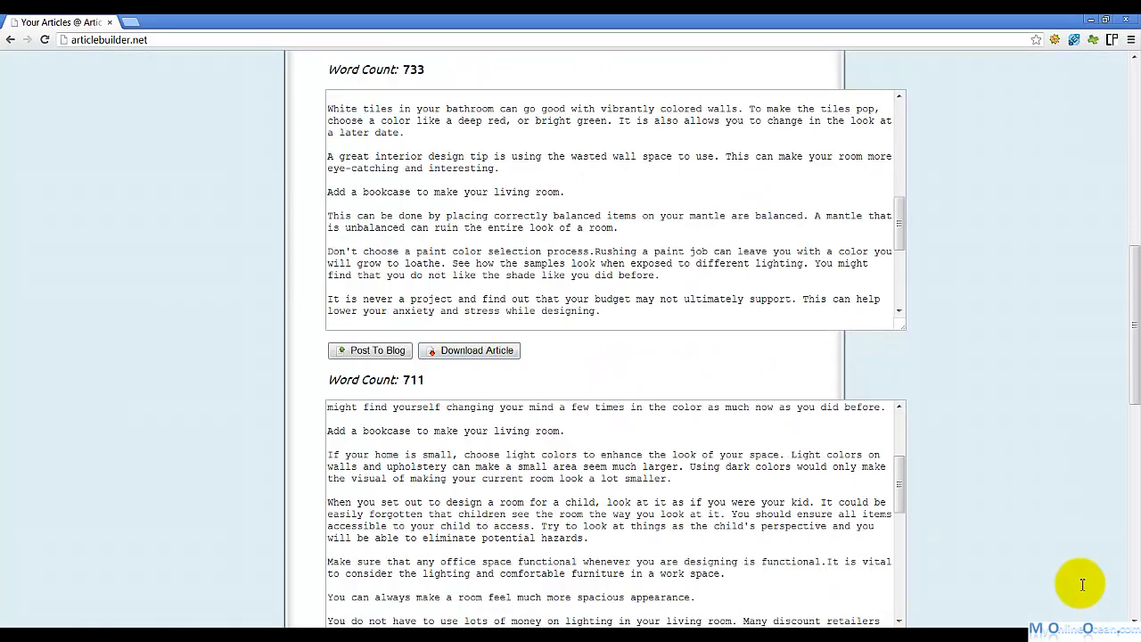
pyautogui.scroll(-6, 1081, 584)
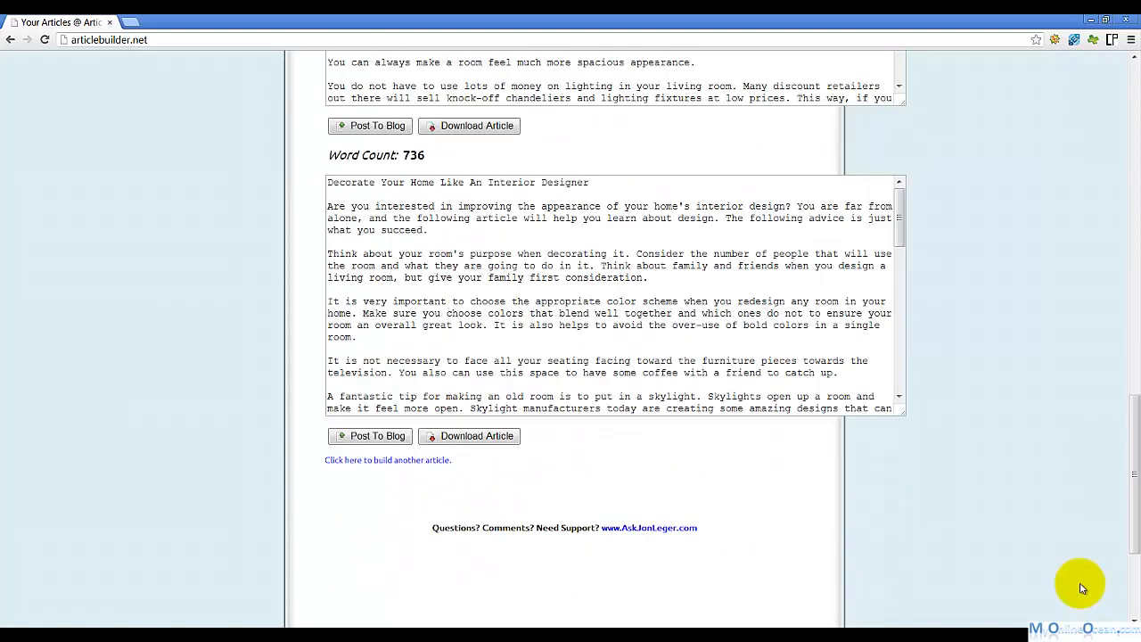
pyautogui.scroll(2, 1080, 588)
pyautogui.scroll(3, 1081, 588)
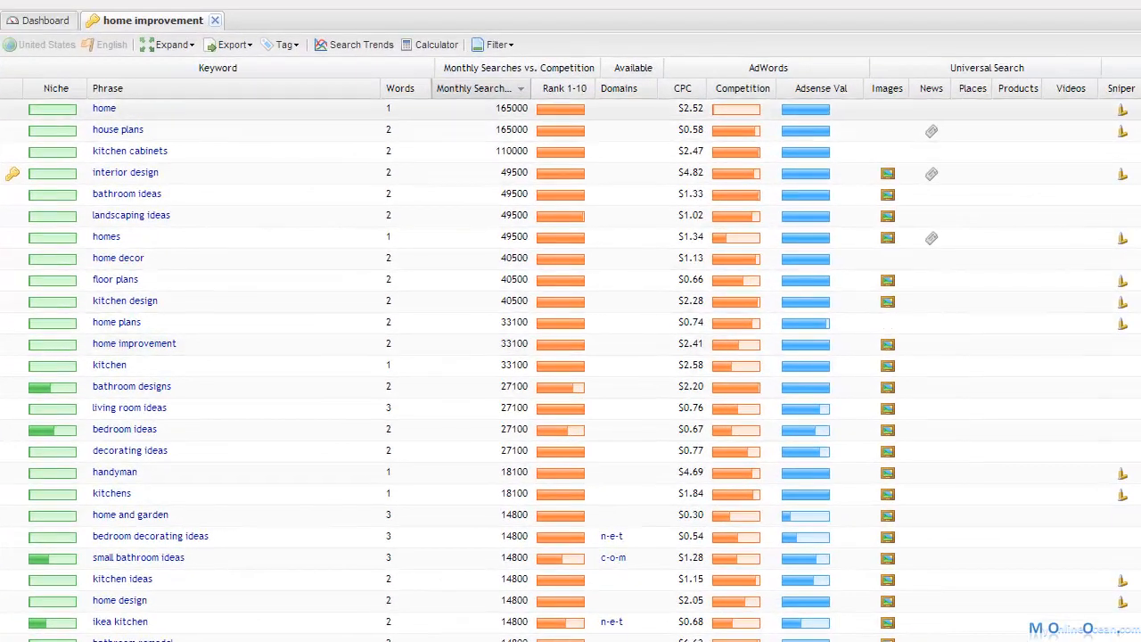
# Step: Select all the home improvement keywords in the results list and copy them as plain text
pyautogui.click(463, 109)
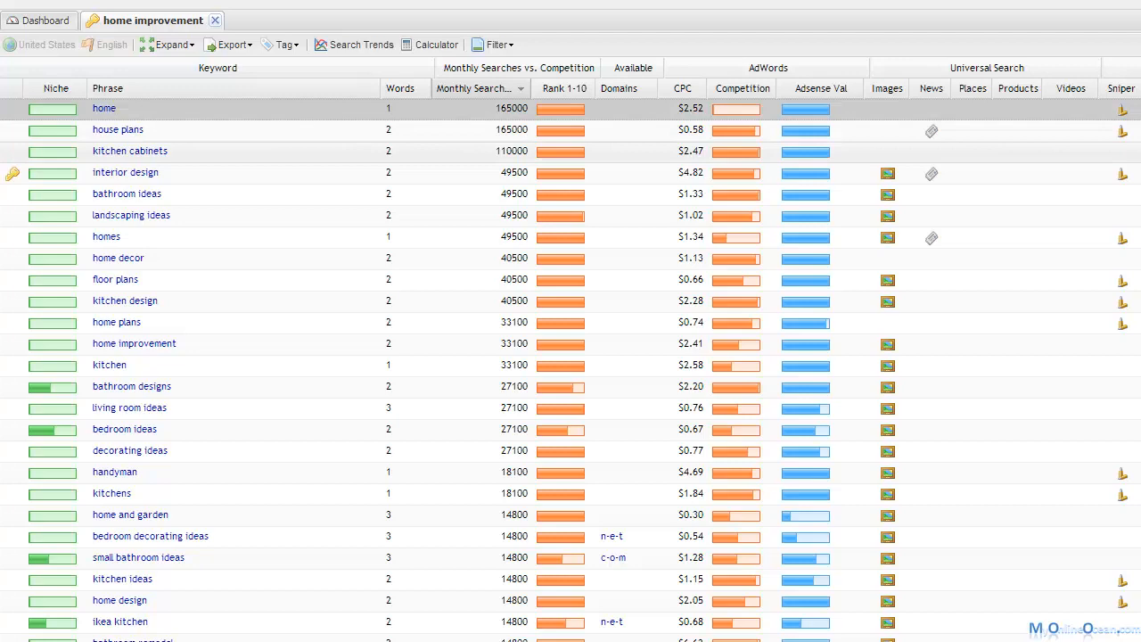
pyautogui.scroll(-20, 464, 169)
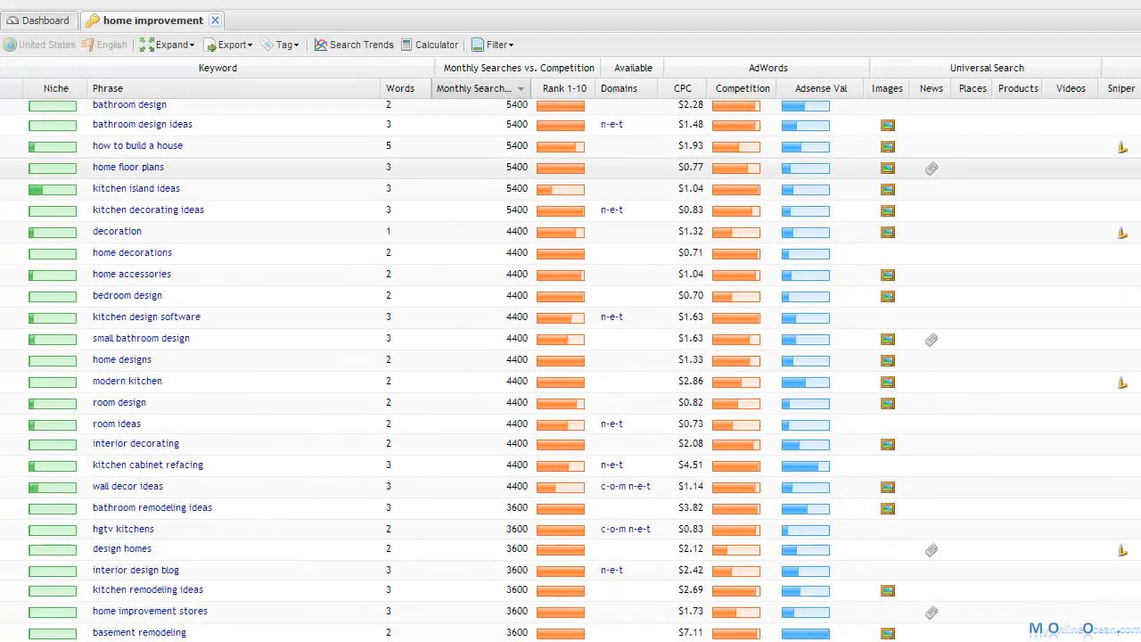
pyautogui.scroll(-3, 464, 265)
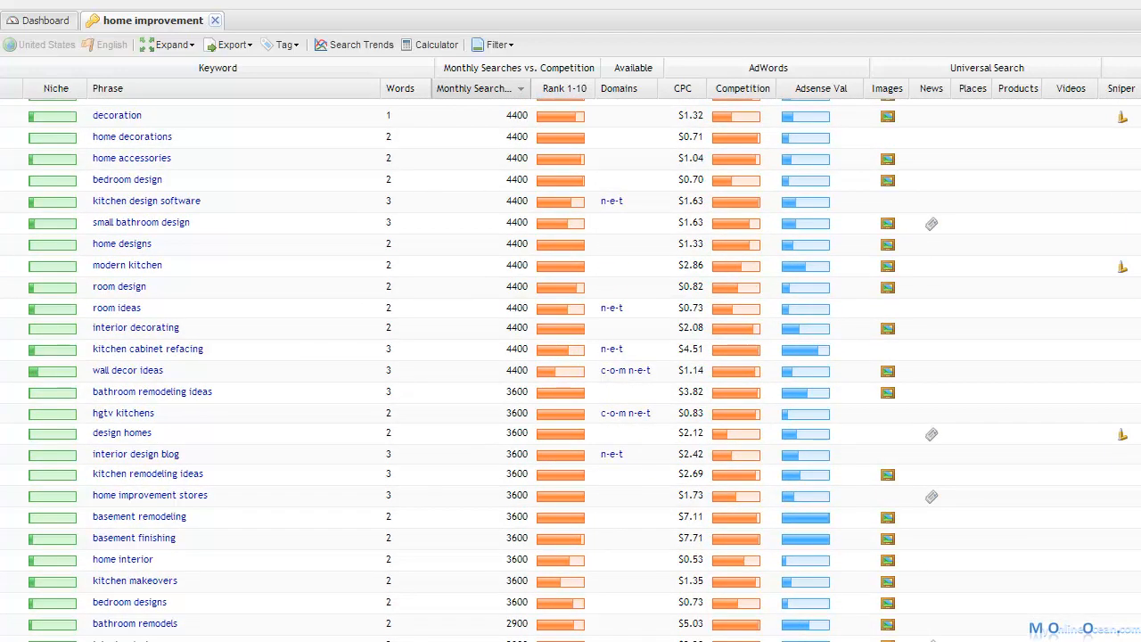
pyautogui.hotkey('ctrl', 'a')
pyautogui.scroll(20, 571, 369)
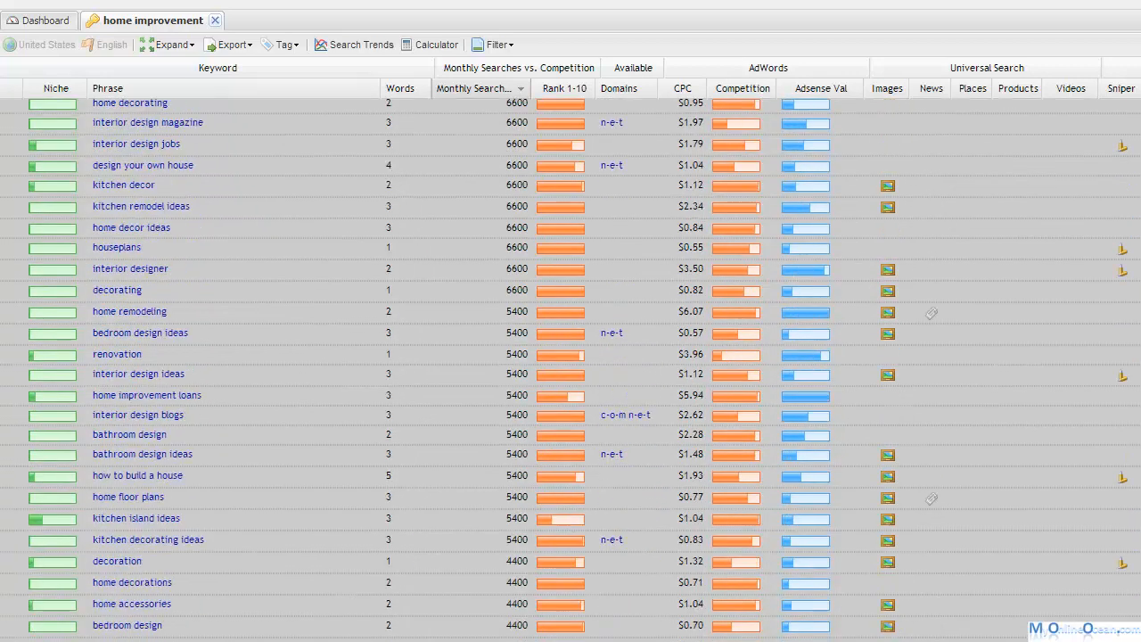
pyautogui.click(230, 44)
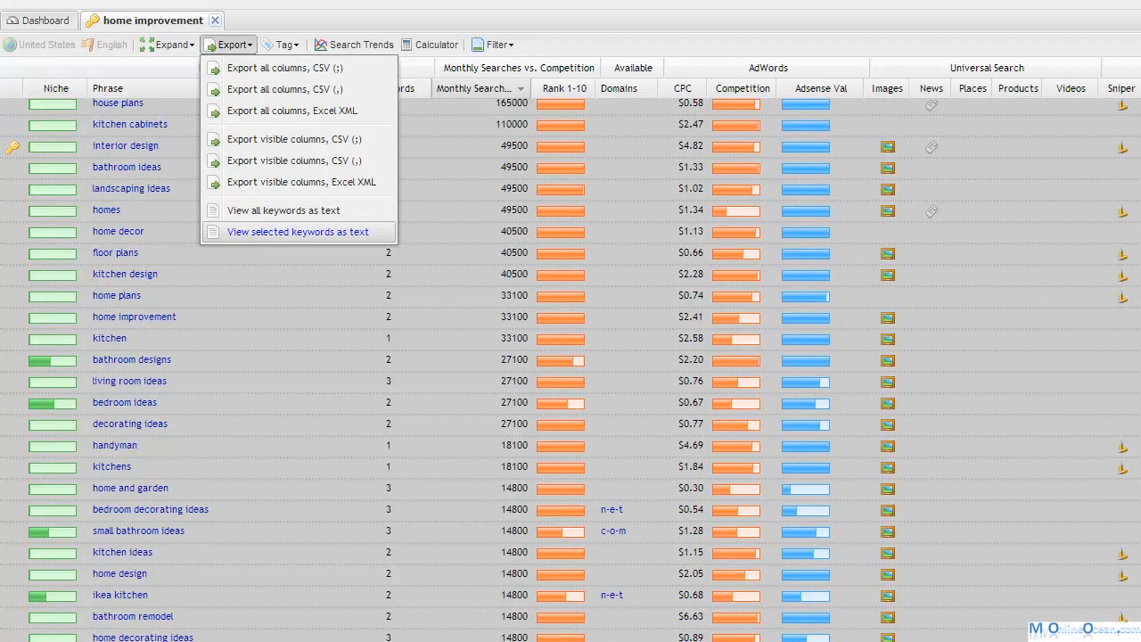
pyautogui.click(298, 232)
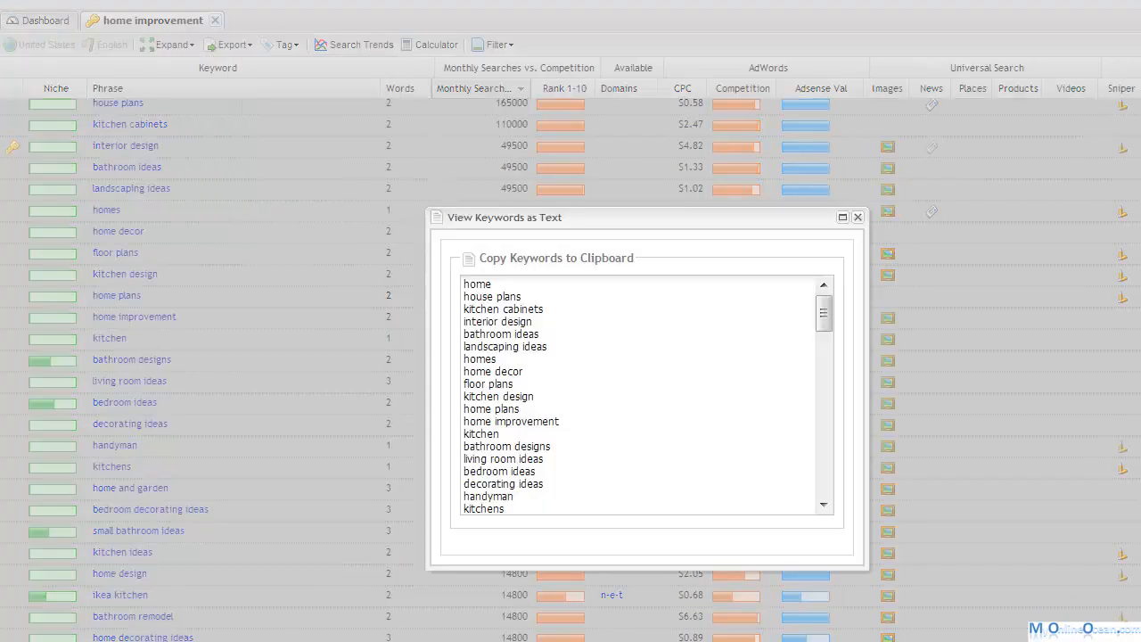
pyautogui.rightClick(486, 318)
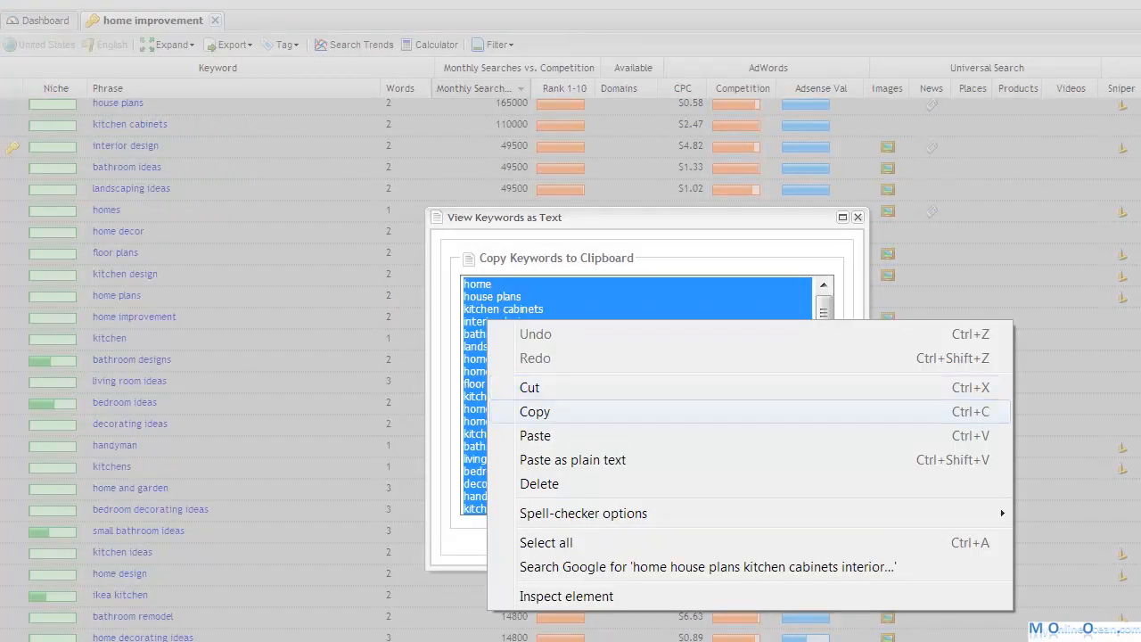
pyautogui.click(535, 410)
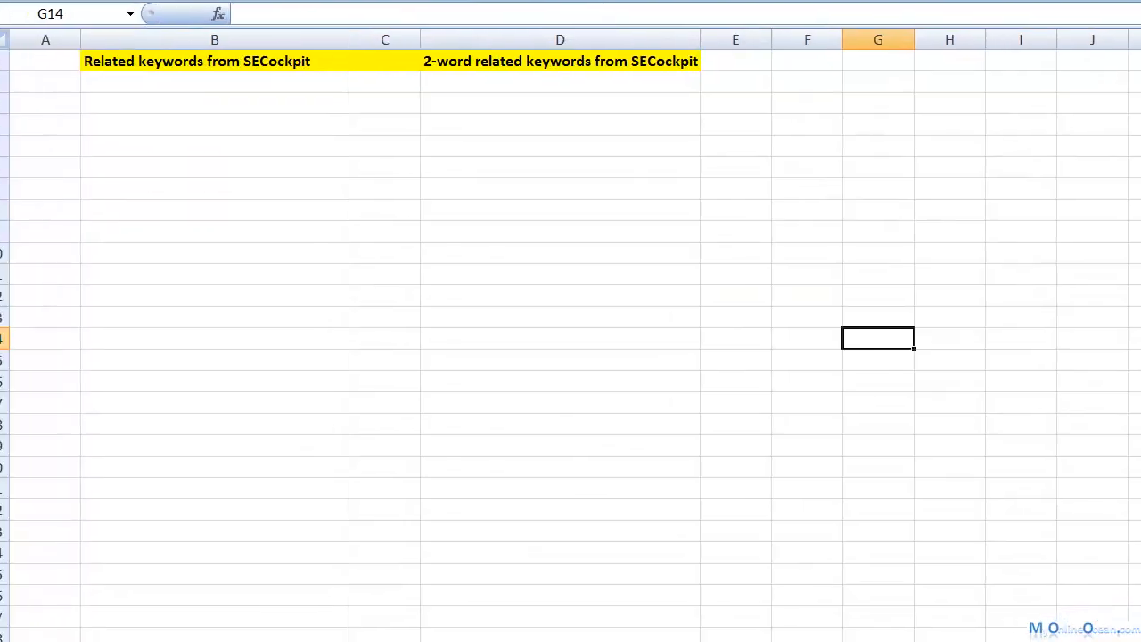
# Step: In Excel, paste the copied keywords into cell B3 under the "Related keywords from SECockpit" heading
pyautogui.click(228, 100)
pyautogui.rightClick(296, 102)
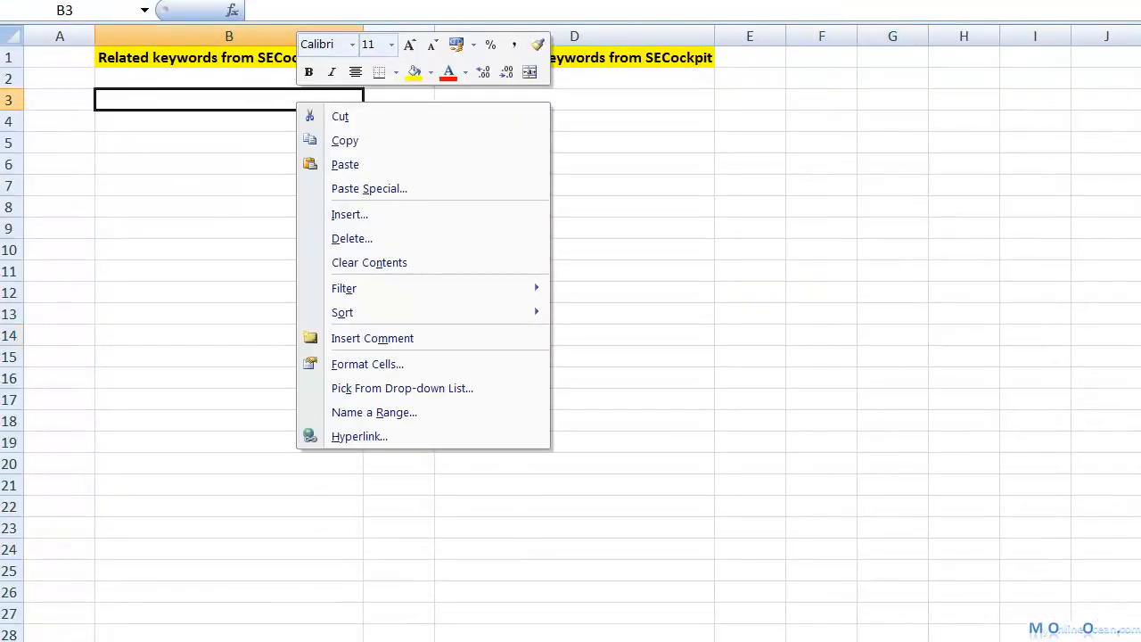
pyautogui.click(345, 164)
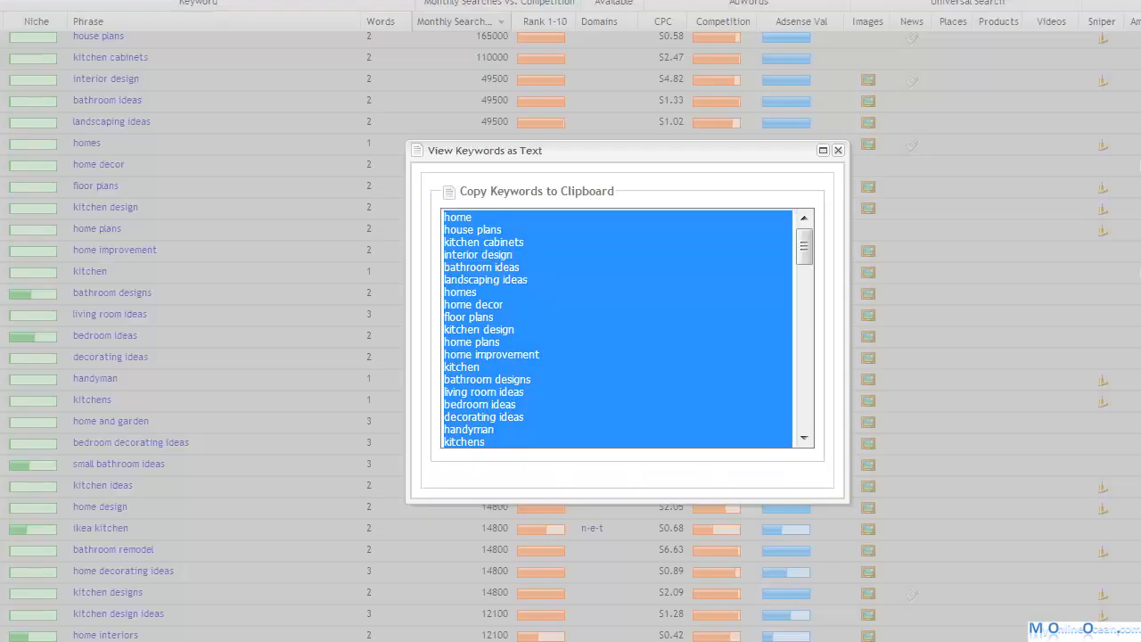
# Step: Back in SECockpit, close the keyword text view and filter the Words column to values below 3 and above 1
pyautogui.press('Escape')
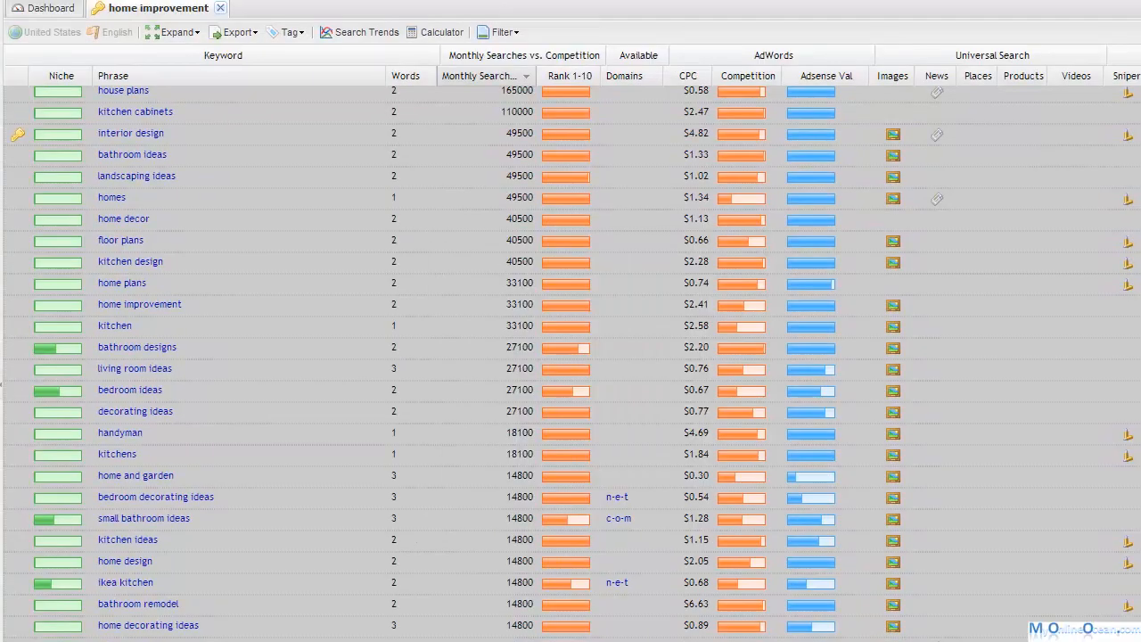
pyautogui.click(428, 75)
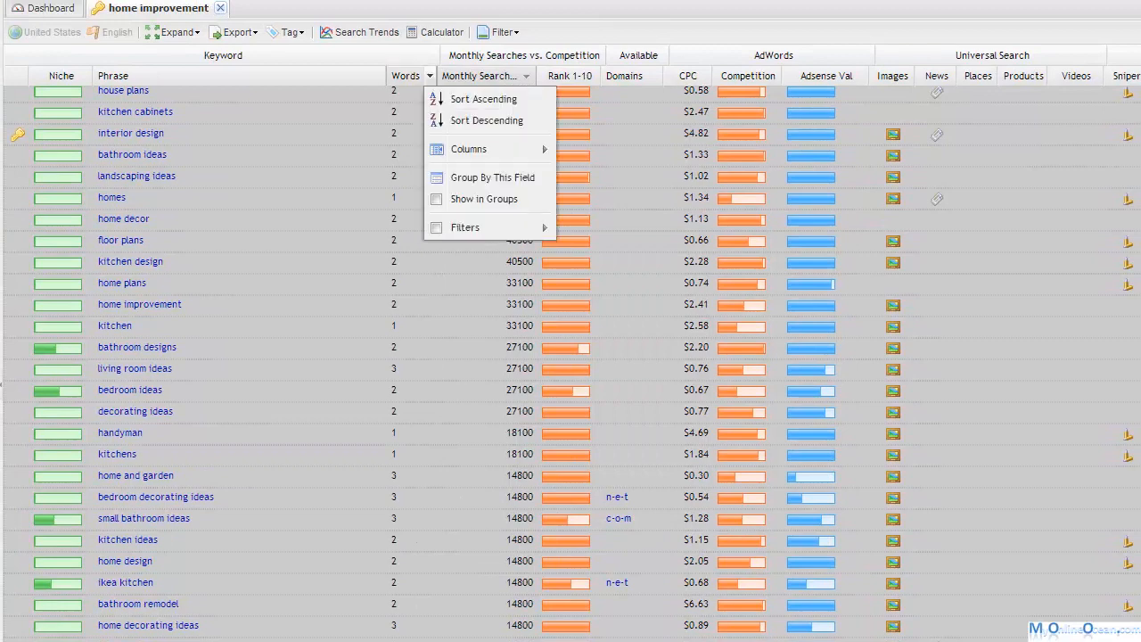
pyautogui.moveTo(482, 227)
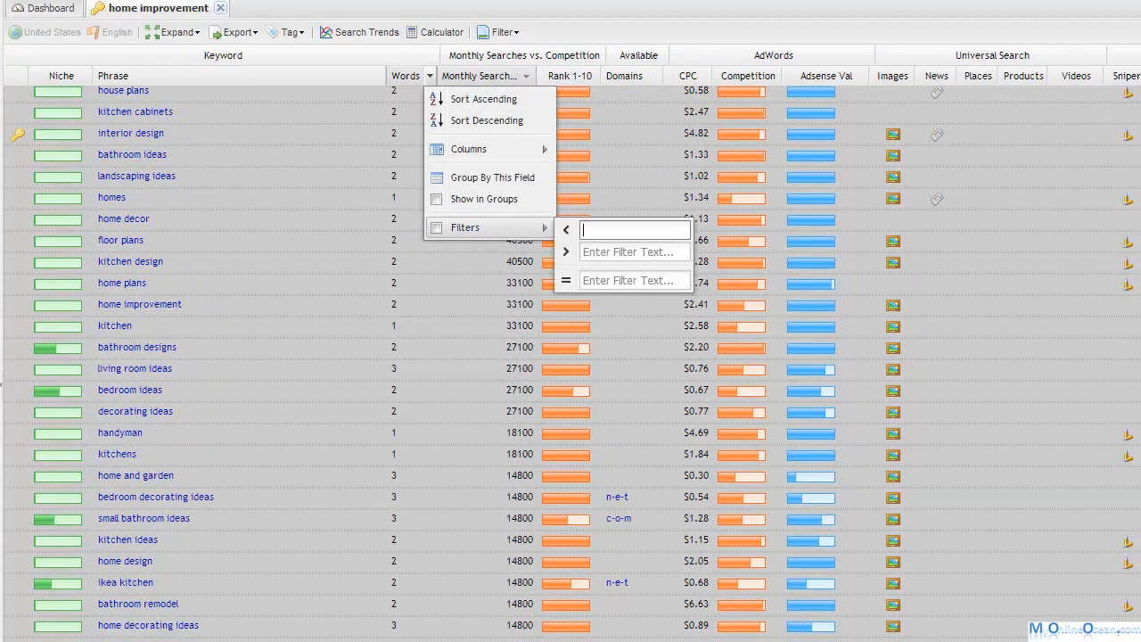
pyautogui.write('3')
pyautogui.press('Tab')
pyautogui.write('1')
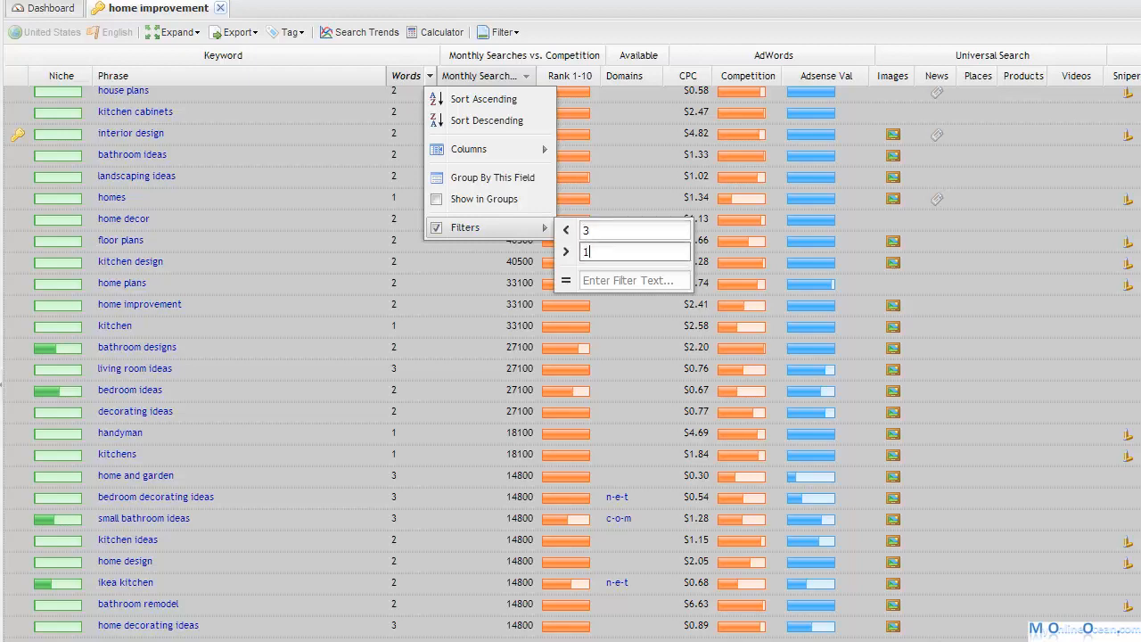
pyautogui.press('Return')
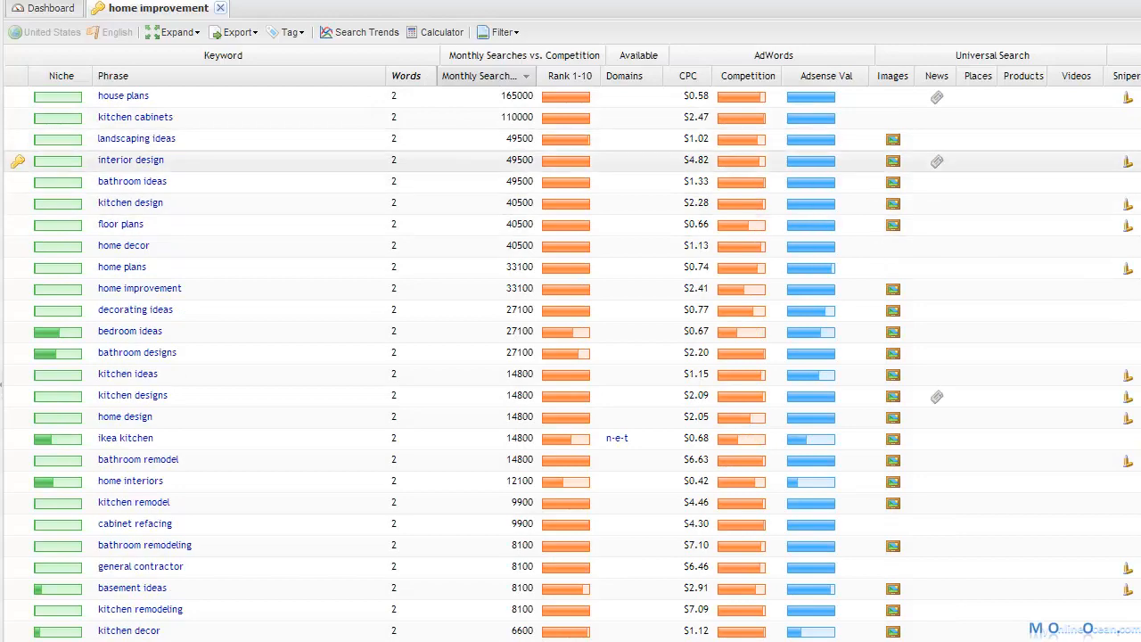
# Step: Select all the filtered two-word keywords and copy them as plain text
pyautogui.scroll(-5, 570, 356)
pyautogui.scroll(-15, 571, 356)
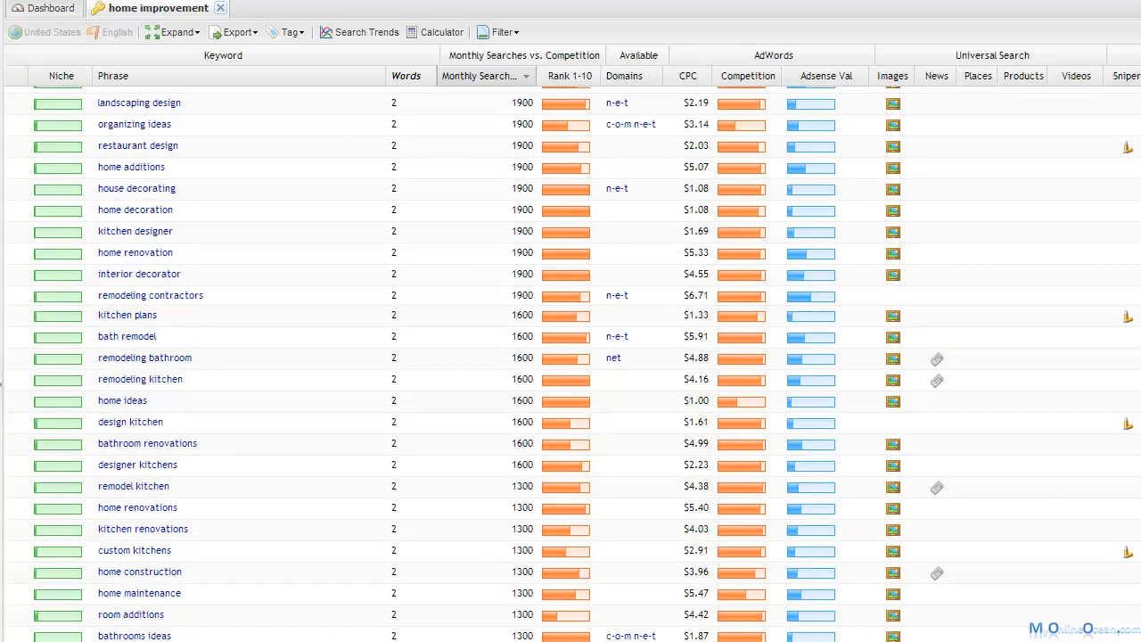
pyautogui.scroll(20, 570, 356)
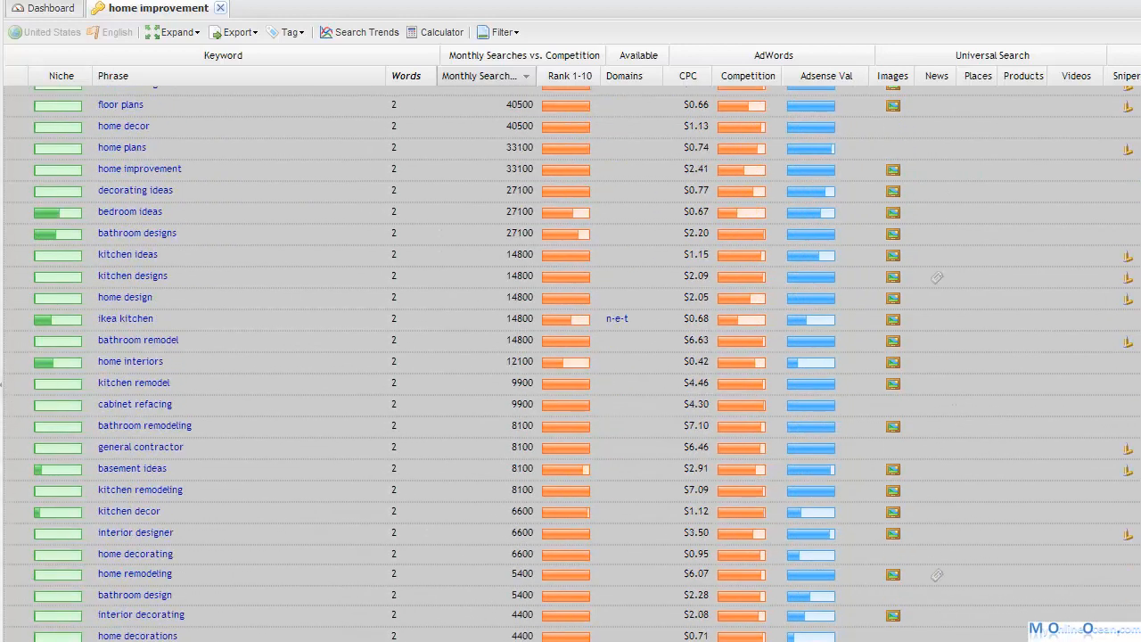
pyautogui.scroll(2, 570, 357)
pyautogui.click(236, 32)
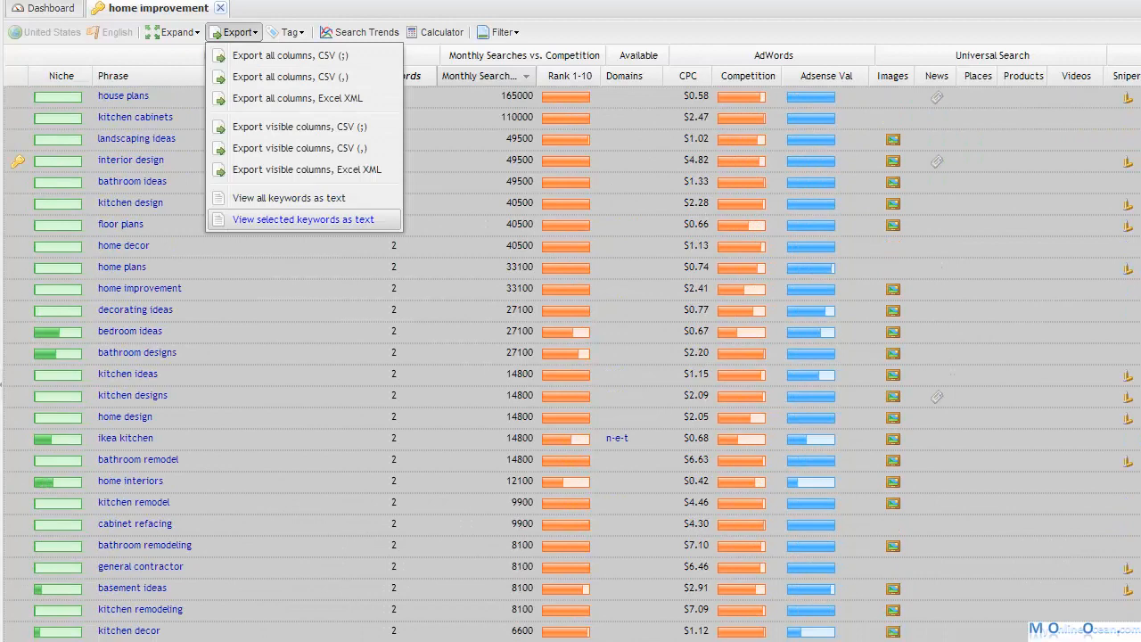
pyautogui.click(303, 219)
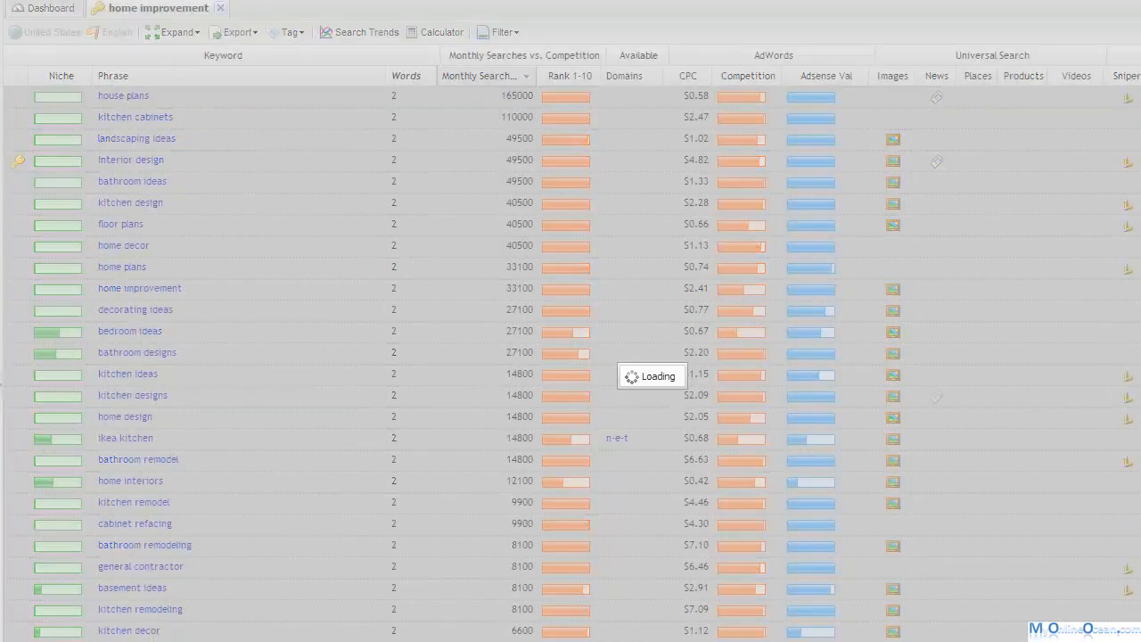
pyautogui.hotkey('ctrl', 'a')
pyautogui.rightClick(599, 356)
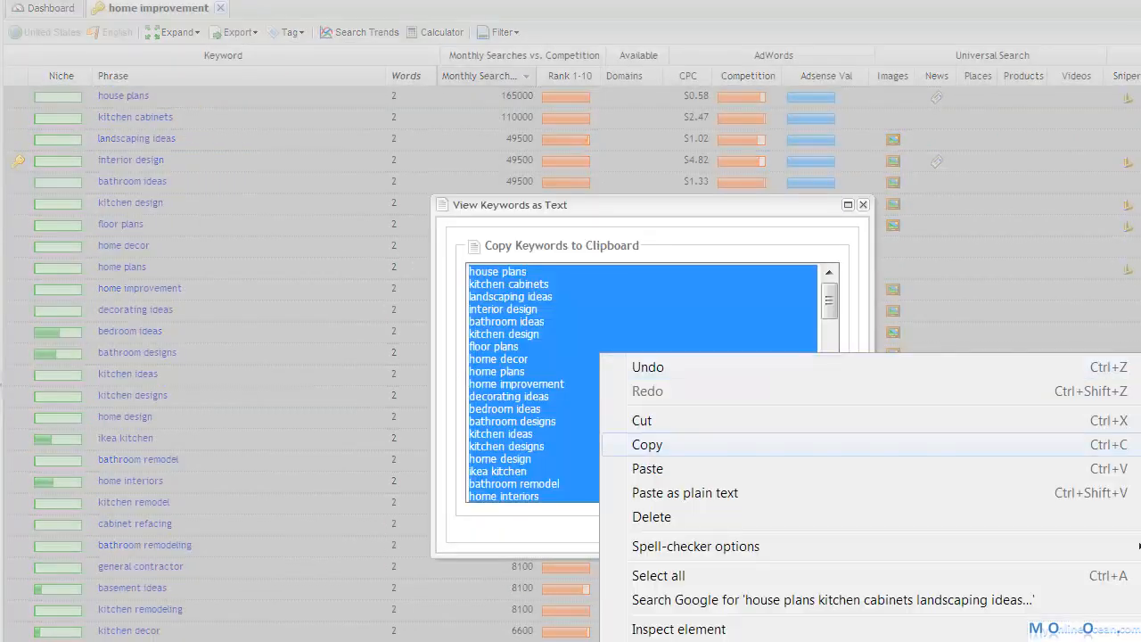
pyautogui.click(624, 443)
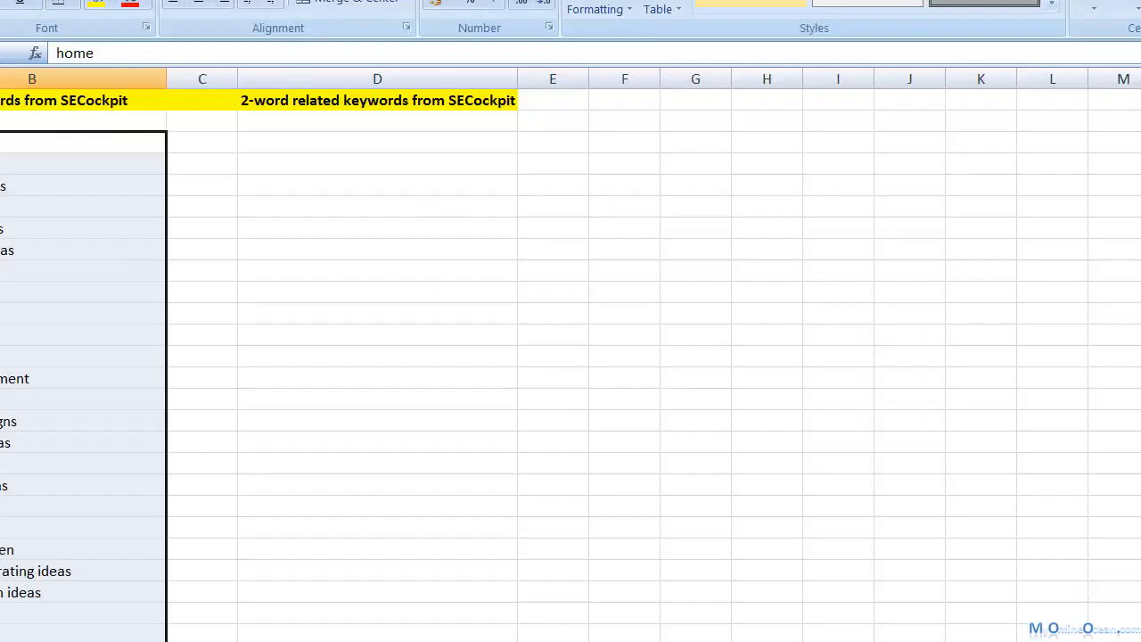
# Step: In Excel, paste the two-word keywords into cell D3 under "2-word related keywords from SECockpit" and look through the pasted list
pyautogui.rightClick(357, 143)
pyautogui.click(407, 209)
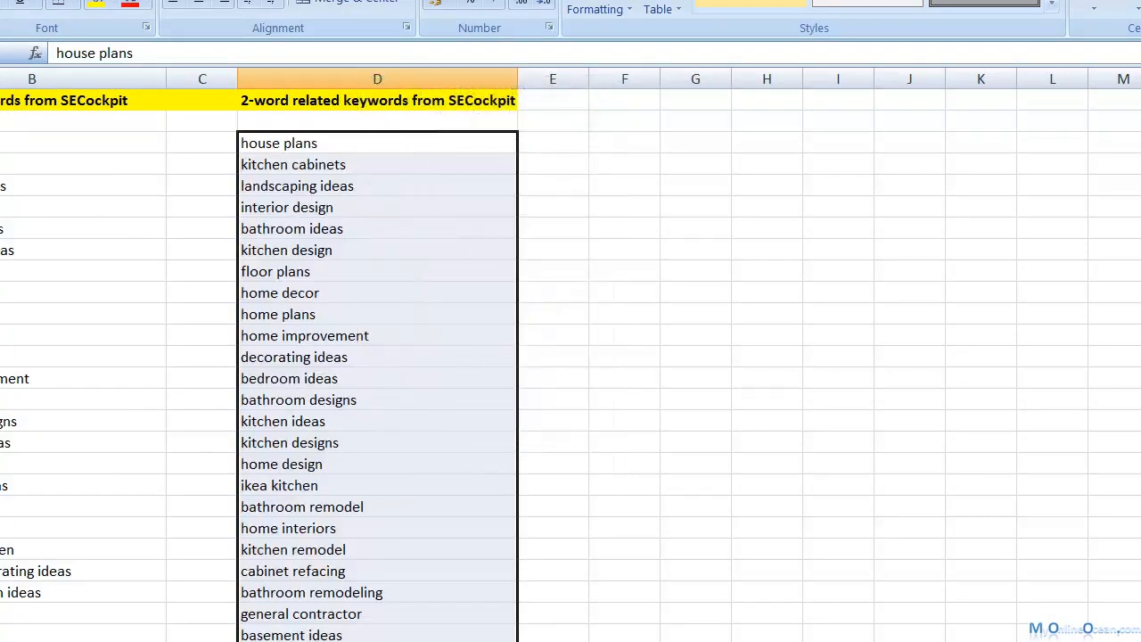
pyautogui.scroll(-7, 377, 356)
pyautogui.scroll(7, 377, 356)
pyautogui.scroll(-20, 377, 357)
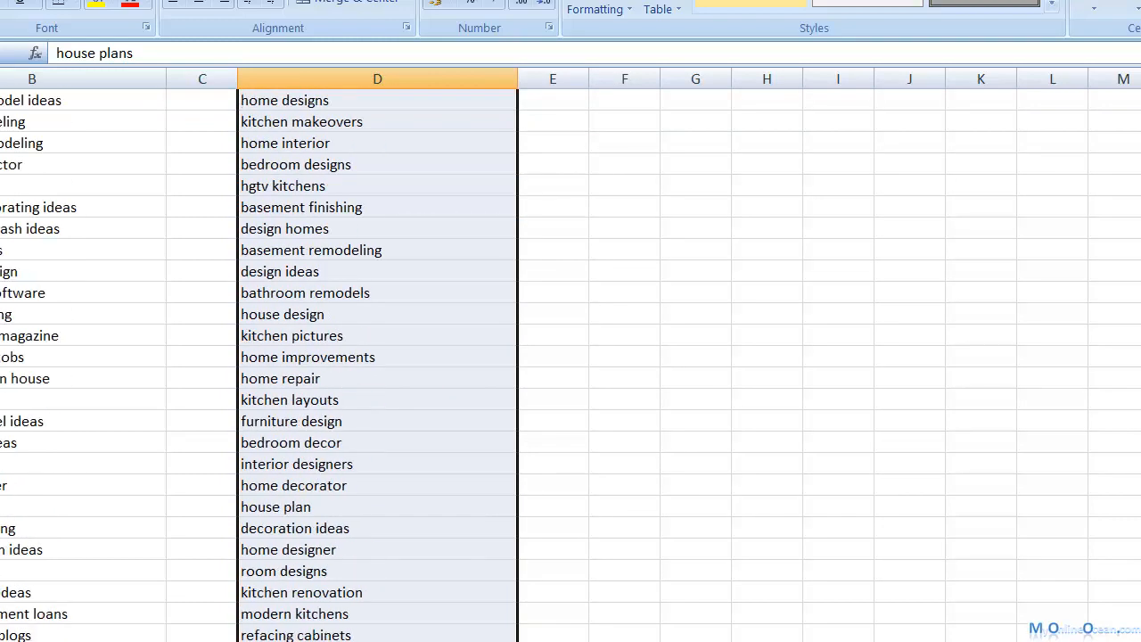
pyautogui.scroll(-6, 530, 423)
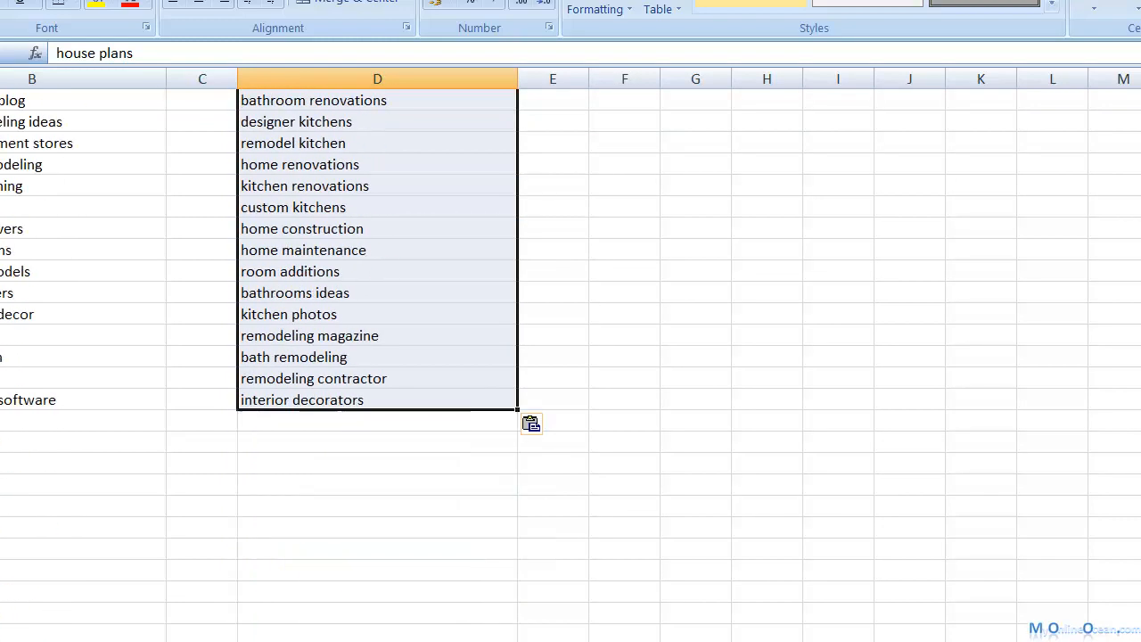
pyautogui.scroll(19, 529, 423)
pyautogui.scroll(7, 377, 356)
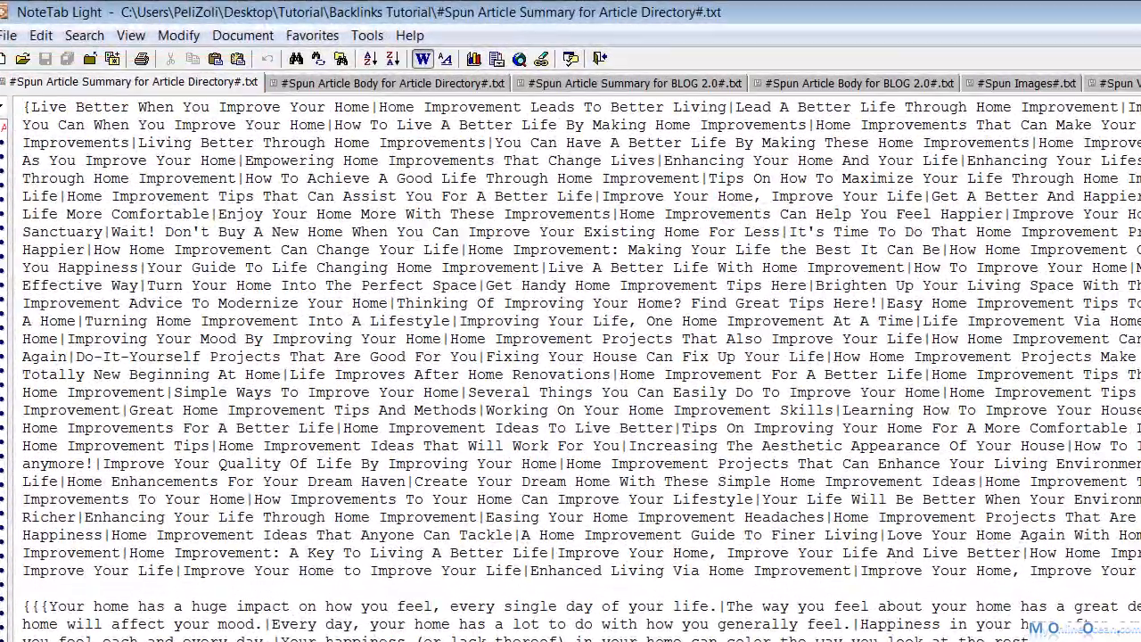
# Step: In NoteTab Light, examine the spun titles and summary paragraphs in the "#Spun Article Summary for Article Directory#.txt" file
pyautogui.click(245, 250)
pyautogui.scroll(-9, 581, 371)
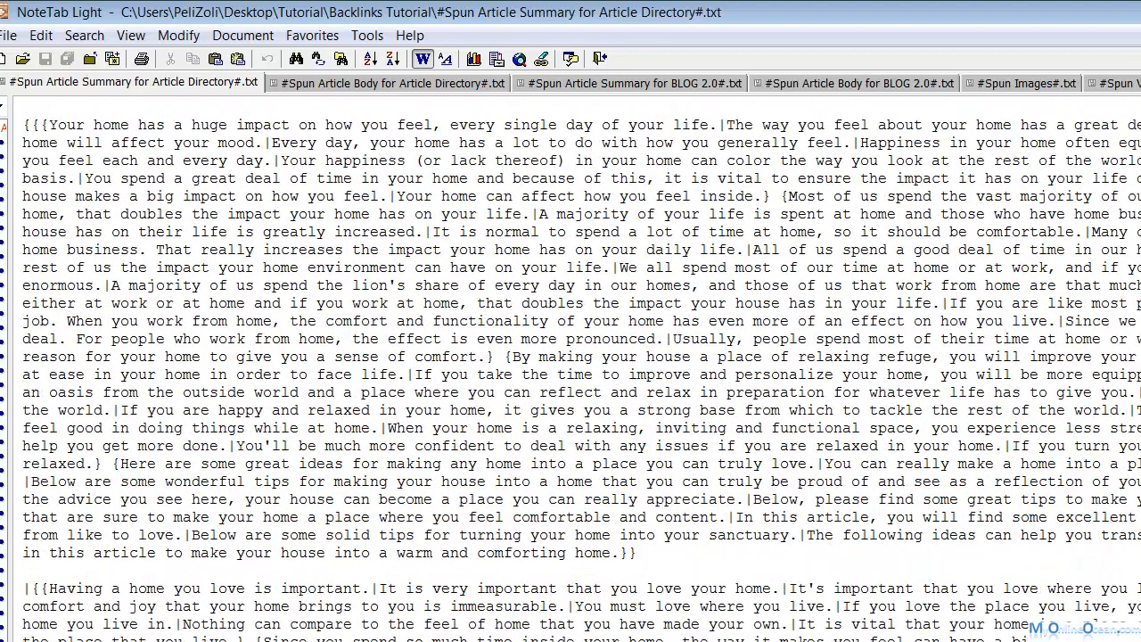
pyautogui.scroll(-10, 581, 371)
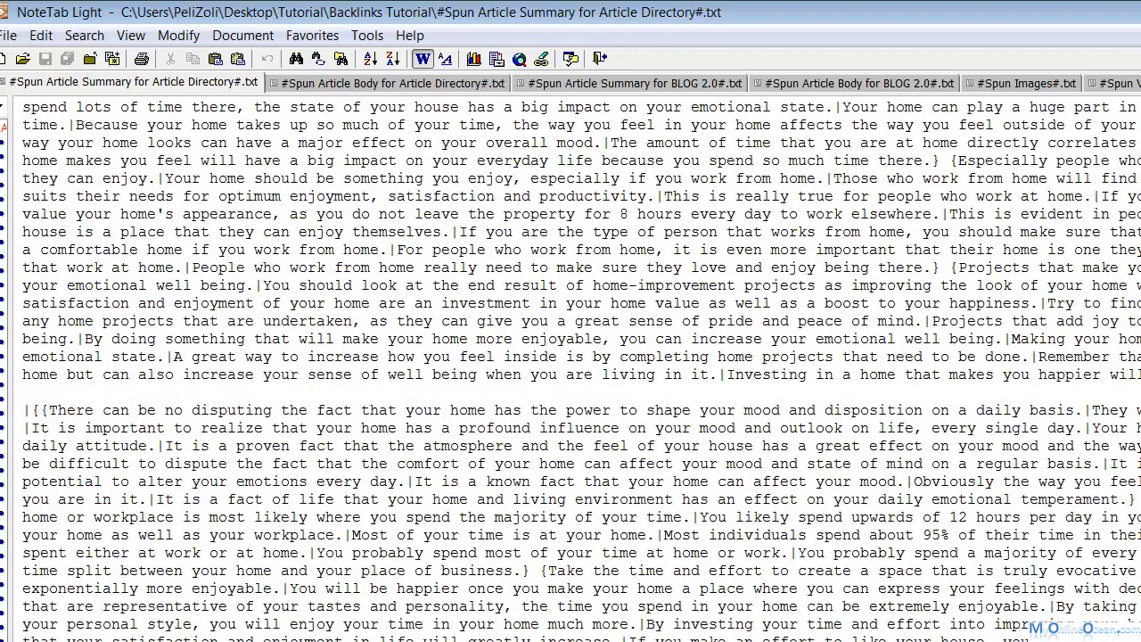
pyautogui.scroll(13, 581, 371)
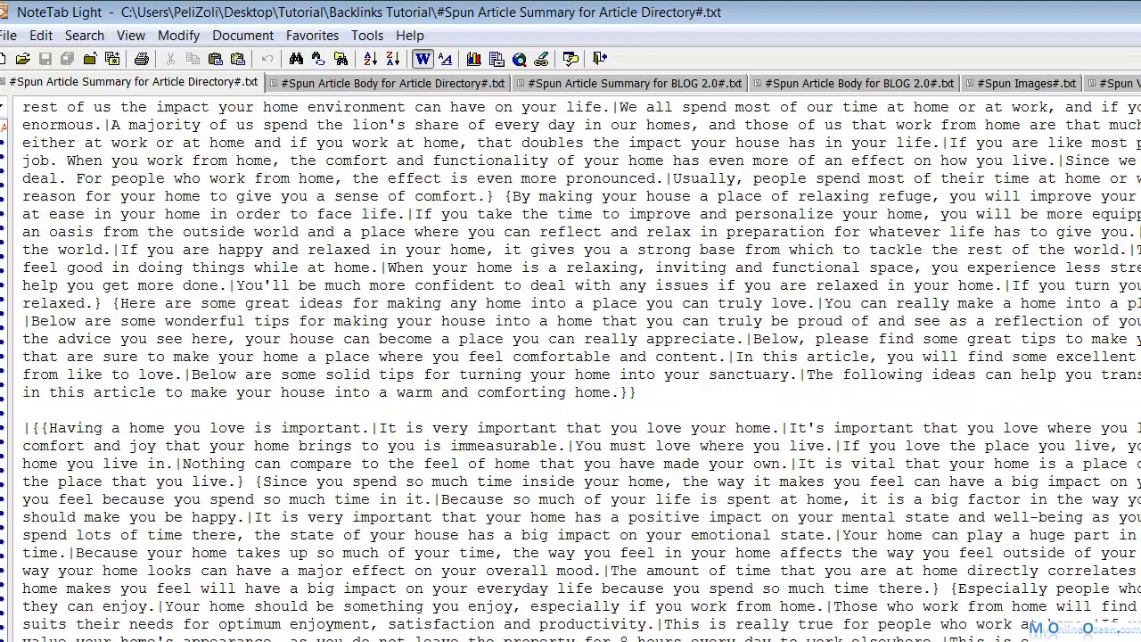
pyautogui.scroll(6, 581, 370)
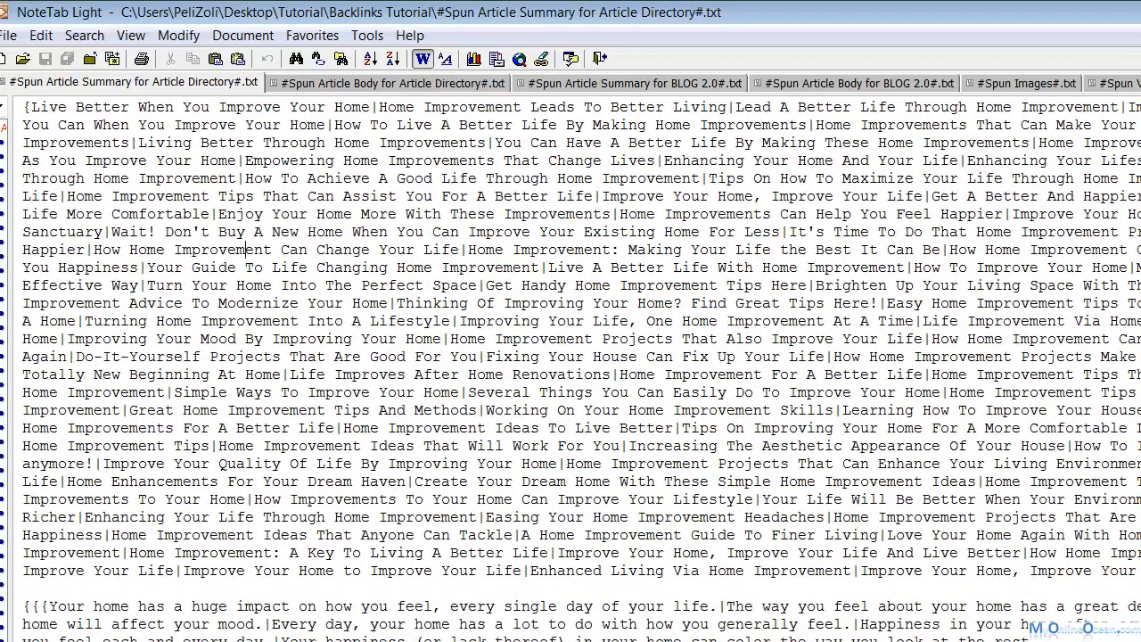
pyautogui.scroll(-8, 581, 370)
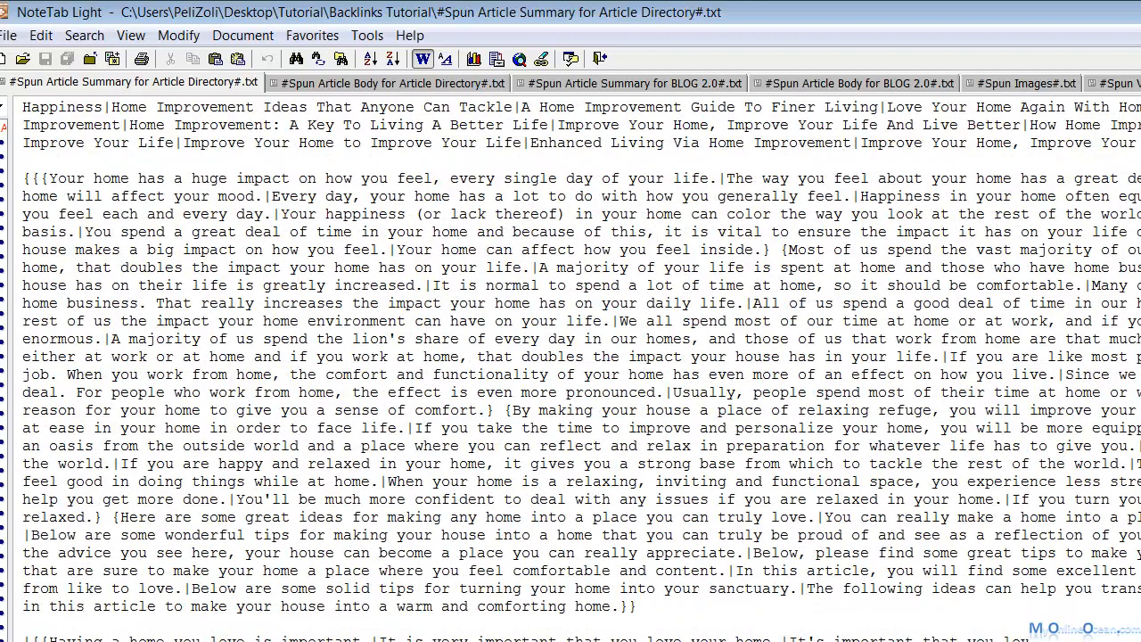
pyautogui.scroll(-6, 570, 365)
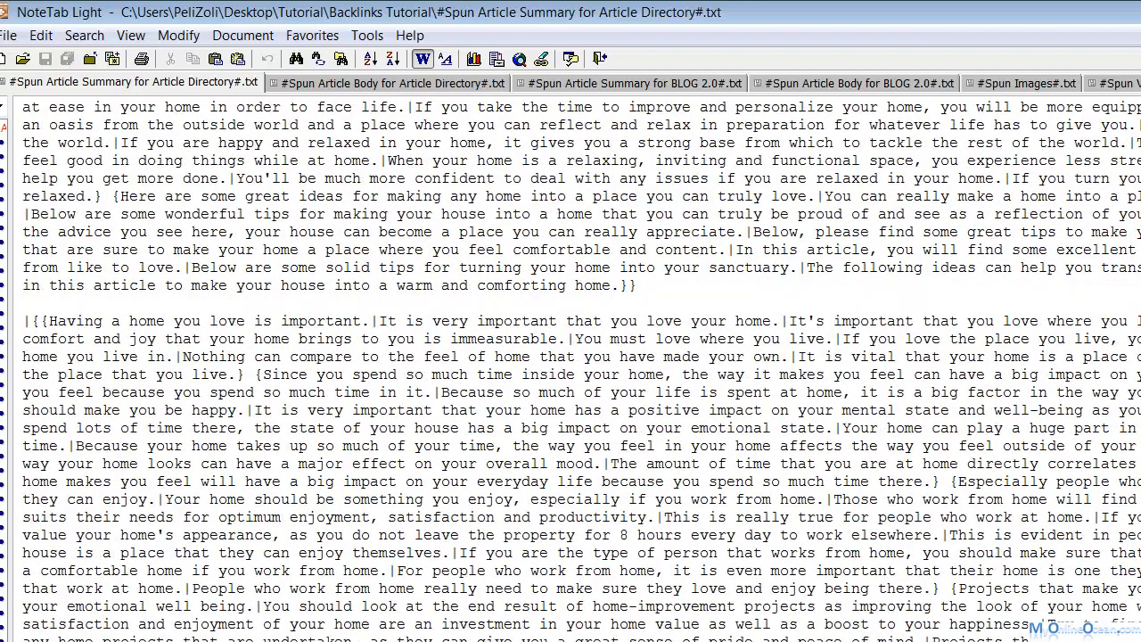
pyautogui.scroll(-11, 570, 366)
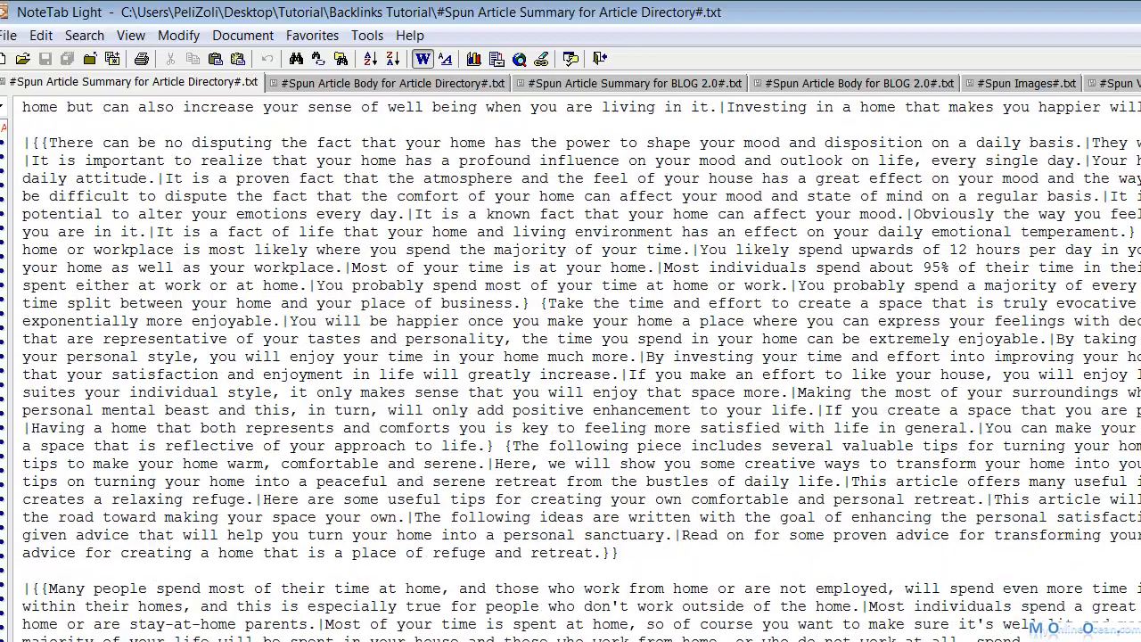
pyautogui.scroll(8, 571, 365)
pyautogui.scroll(11, 570, 365)
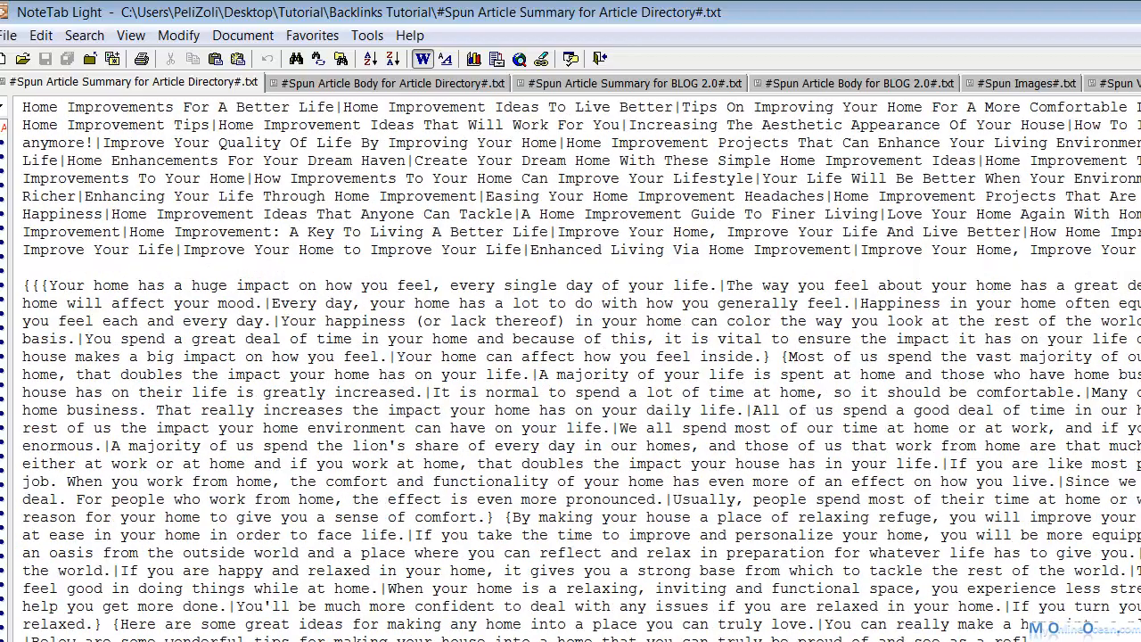
pyautogui.scroll(6, 246, 249)
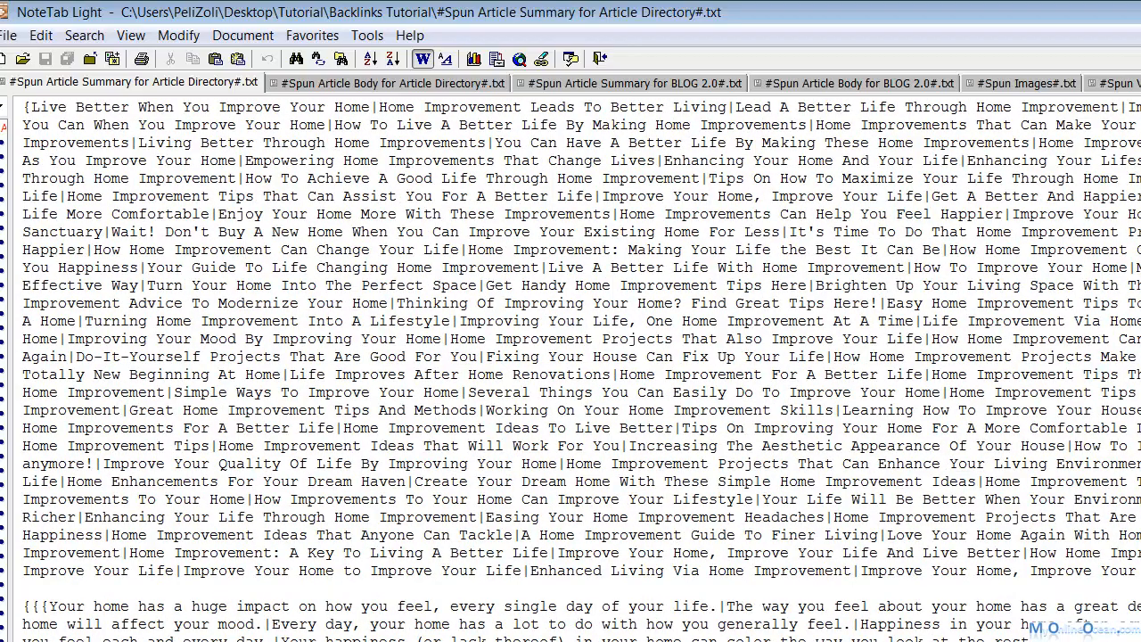
# Step: Compare the Article Directory spun body and summary files, and examine the h1 and strong tags in "#Spun Article Summary for BLOG 2.0#.txt"
pyautogui.click(392, 82)
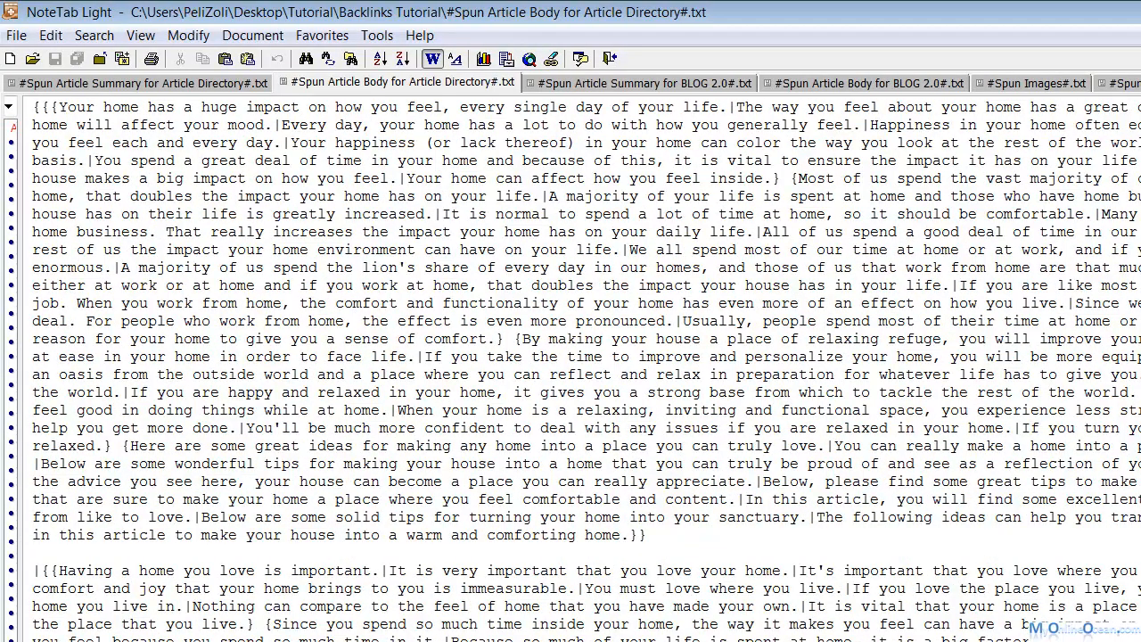
pyautogui.click(143, 83)
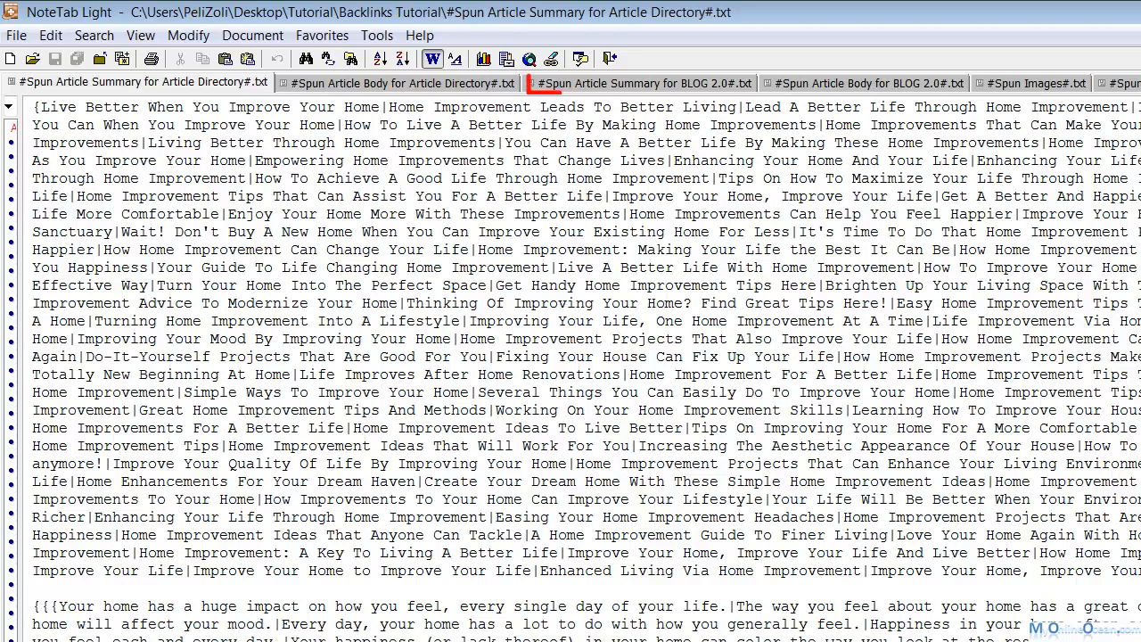
pyautogui.click(643, 83)
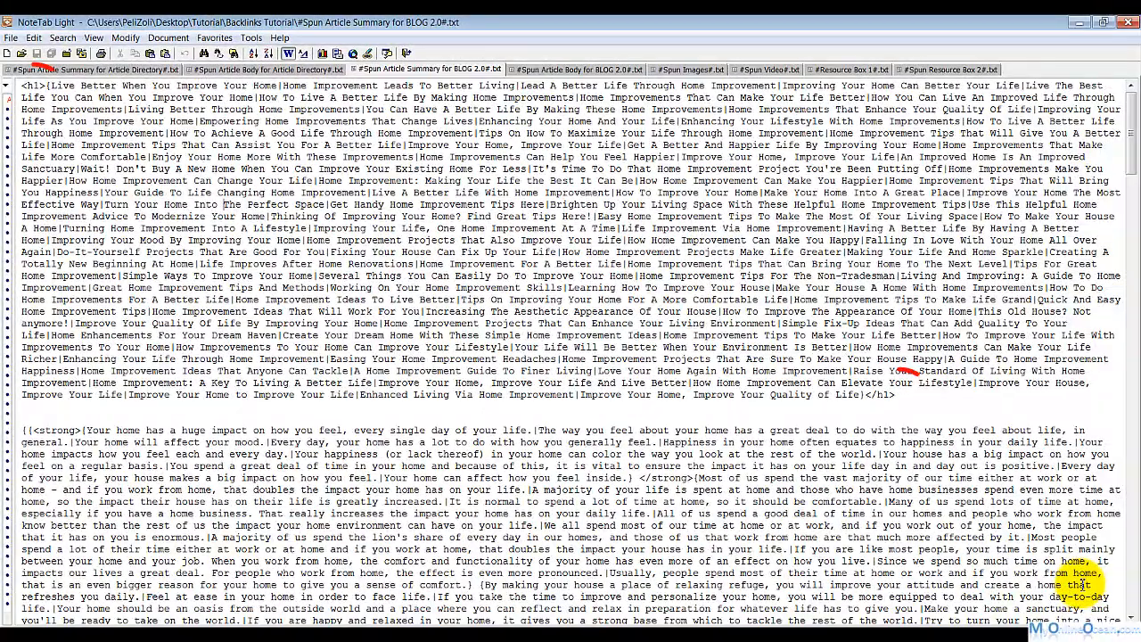
pyautogui.scroll(-5, 1081, 584)
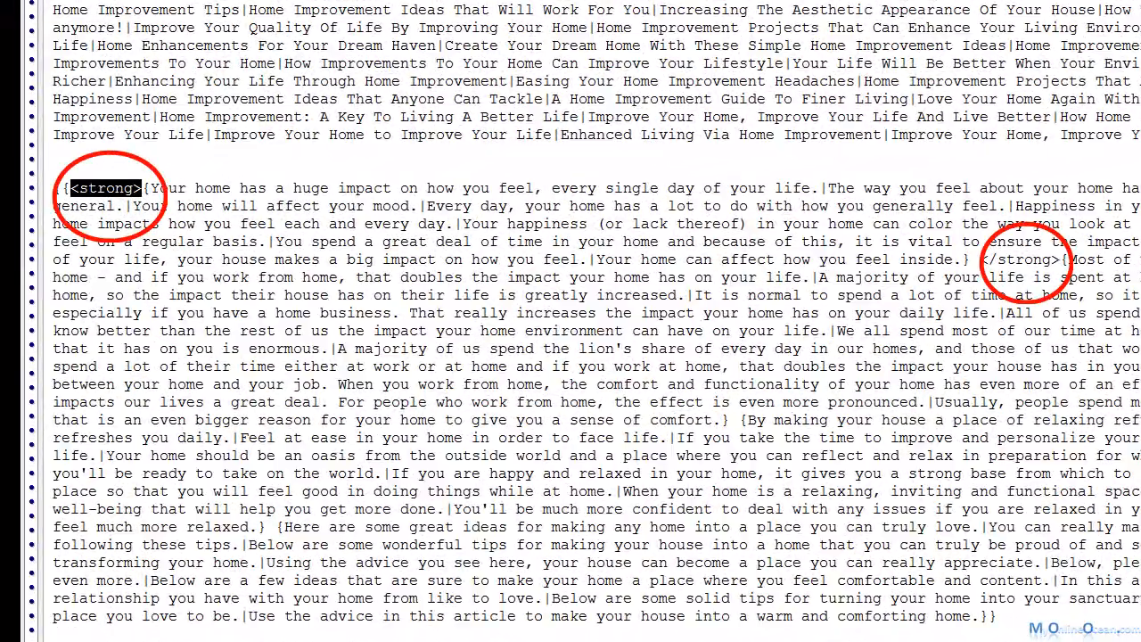
pyautogui.scroll(-13, 571, 321)
pyautogui.scroll(2, 571, 320)
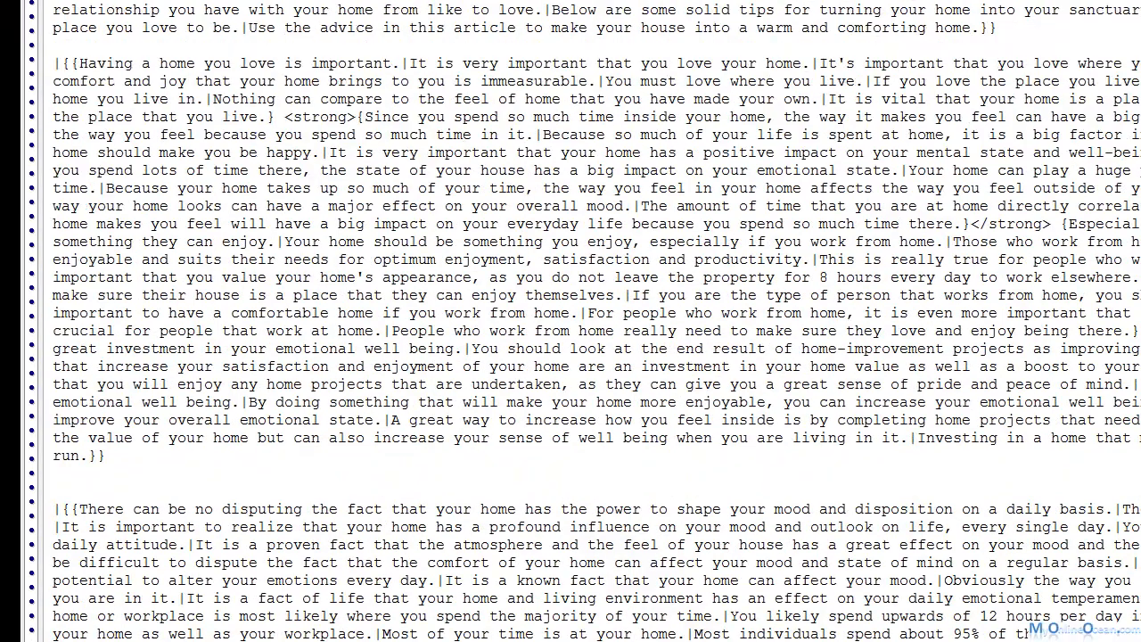
pyautogui.scroll(12, 570, 321)
pyautogui.scroll(3, 570, 321)
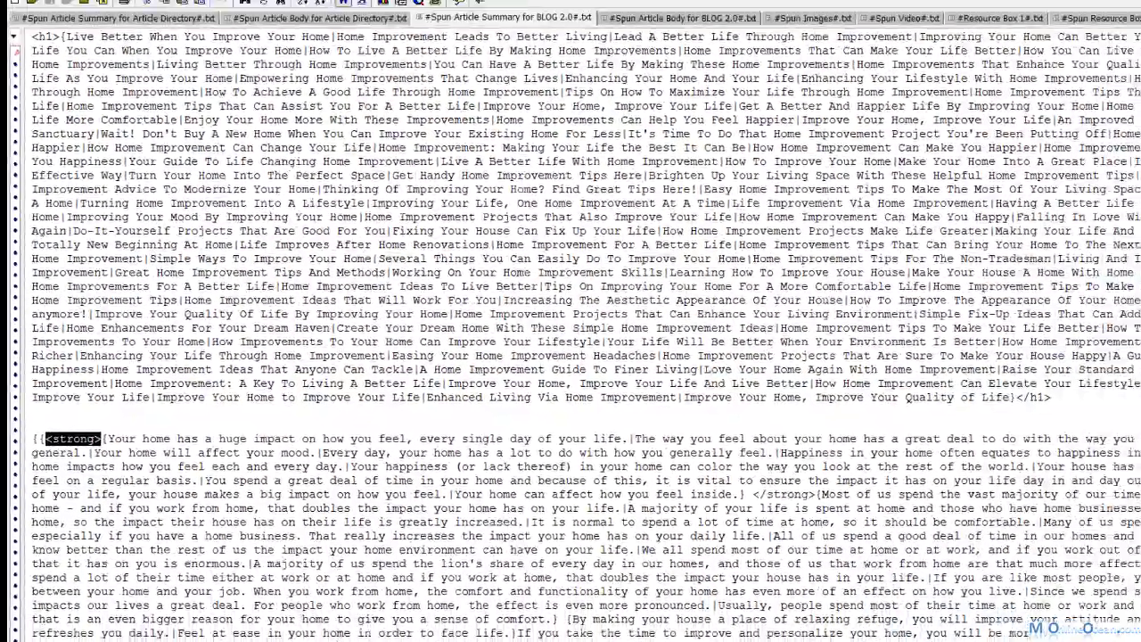
pyautogui.scroll(-6, 1082, 584)
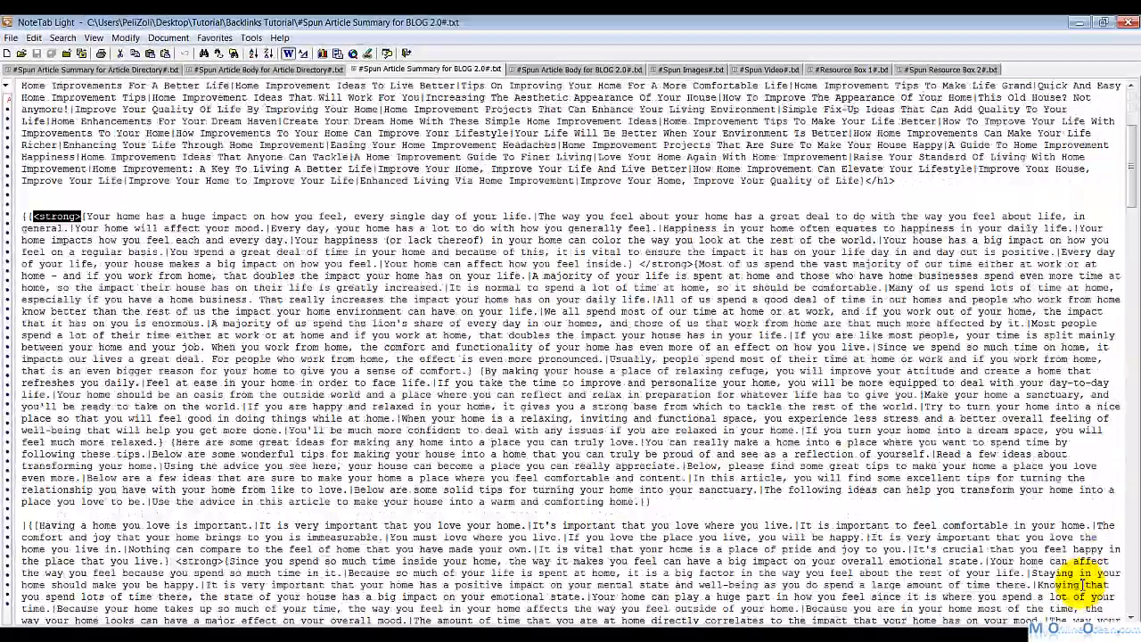
pyautogui.scroll(-3, 1083, 584)
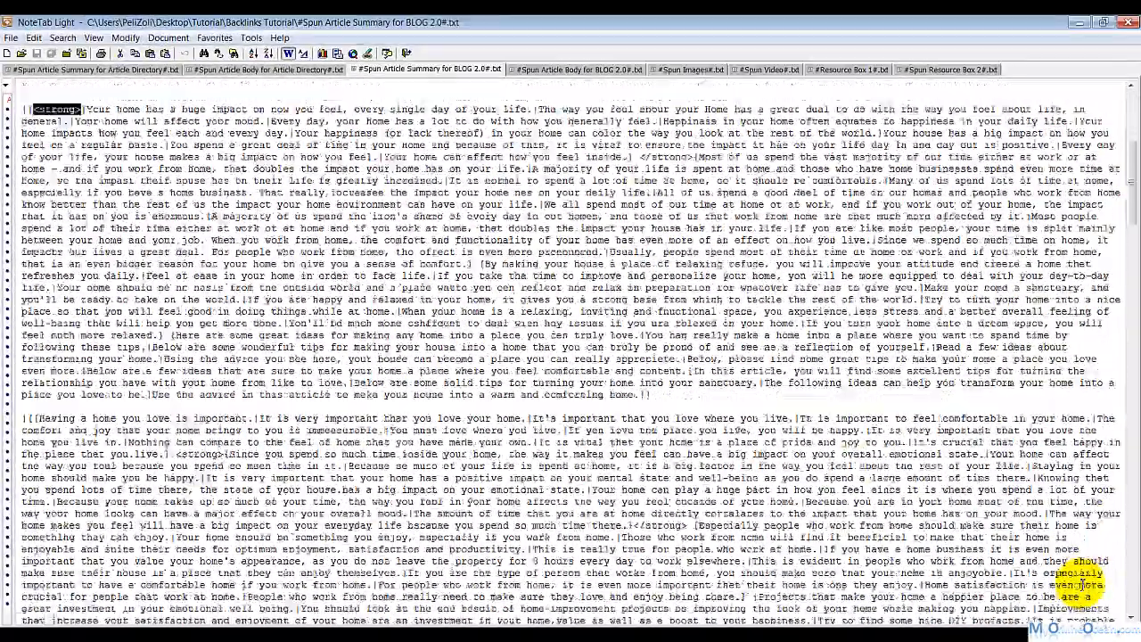
pyautogui.scroll(7, 1082, 583)
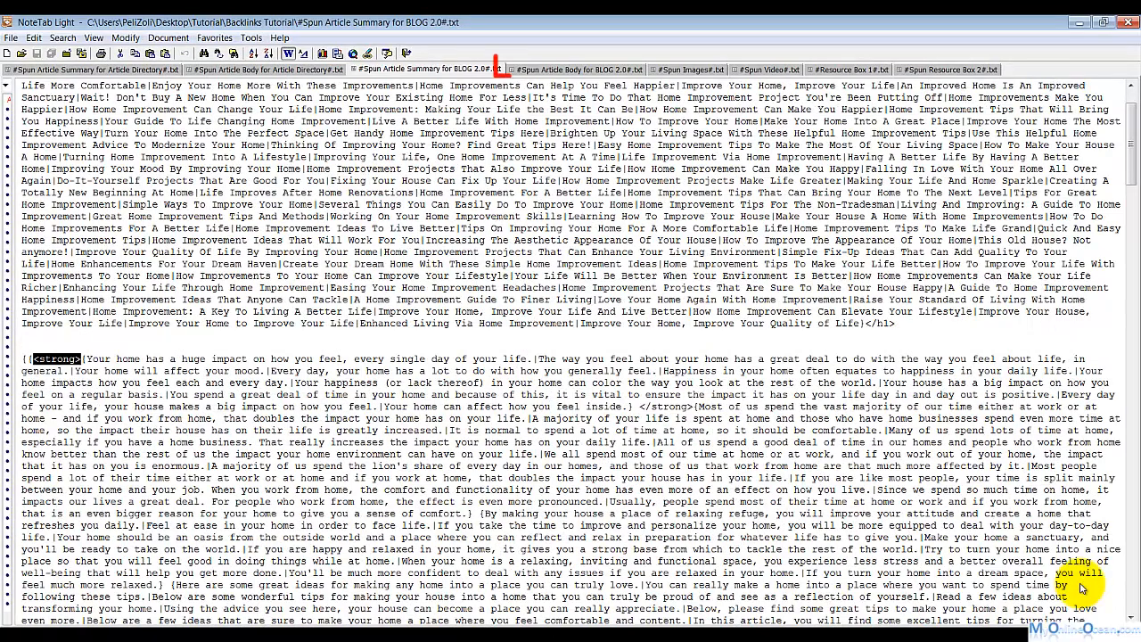
# Step: Check the Article Directory body's first paragraph, and examine the SPUN IMAGES HERE placeholder and tagged paragraphs in "#Spun Article Body for BLOG 2.0#.txt"
pyautogui.hotkey('ctrl', 'shift', 'Tab')
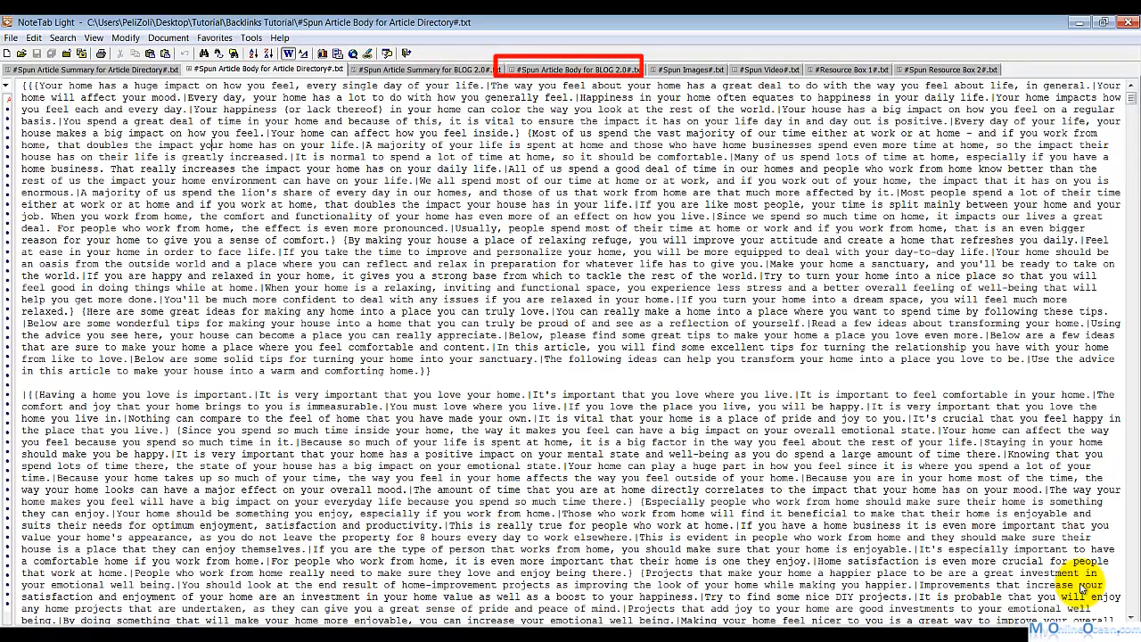
pyautogui.moveTo(235, 109)
pyautogui.mouseDown()
pyautogui.moveTo(277, 288)
pyautogui.moveTo(313, 371)
pyautogui.mouseUp()
pyautogui.click(580, 70)
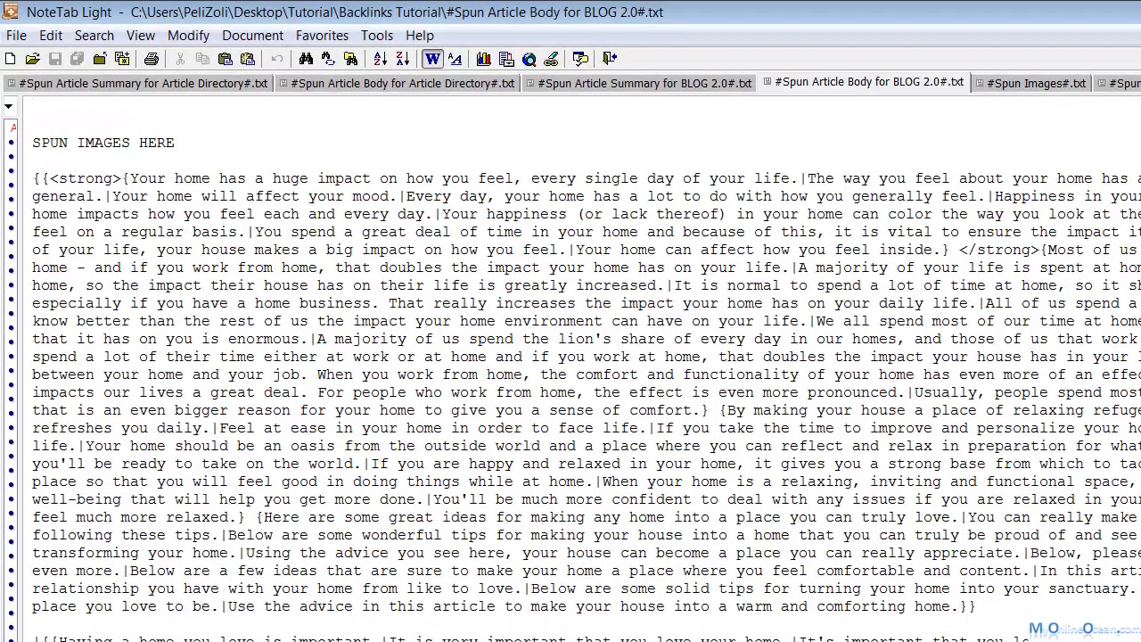
pyautogui.moveTo(113, 178); pyautogui.dragTo(50, 179)
pyautogui.scroll(-7, 54, 180)
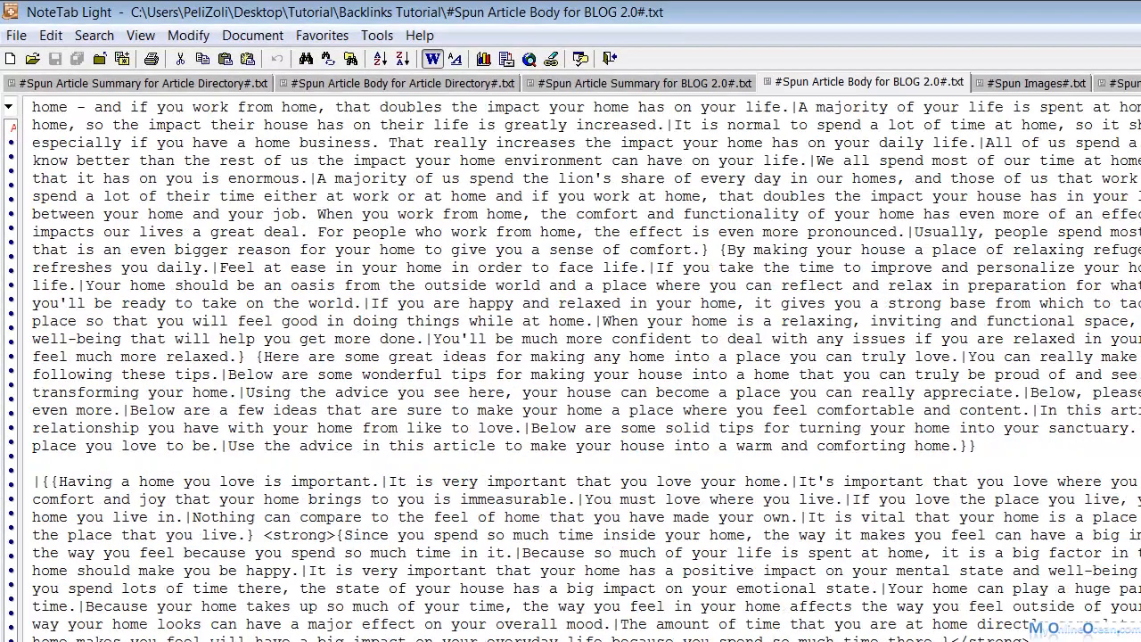
pyautogui.scroll(7, 570, 366)
pyautogui.moveTo(201, 196); pyautogui.dragTo(308, 338)
pyautogui.scroll(-20, 570, 370)
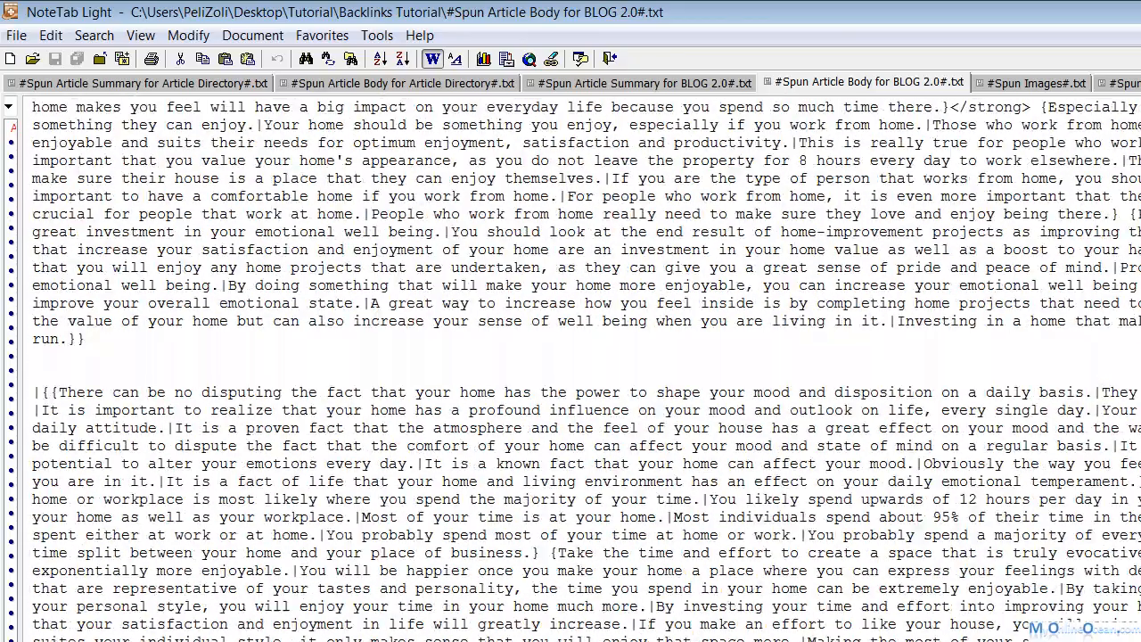
pyautogui.scroll(-20, 584, 371)
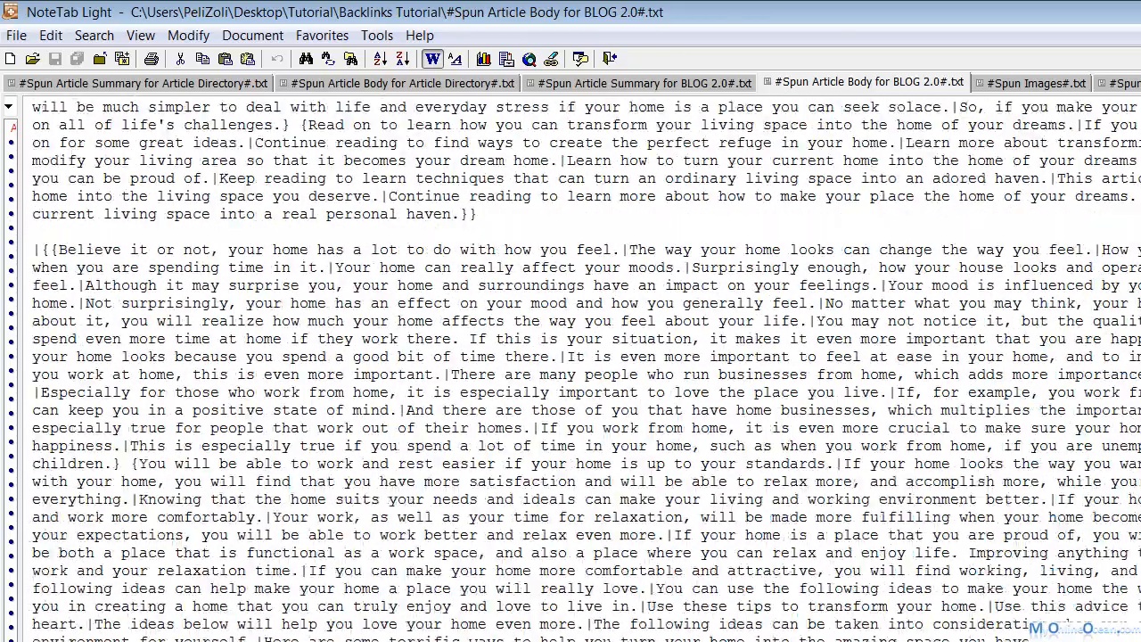
pyautogui.scroll(-20, 585, 371)
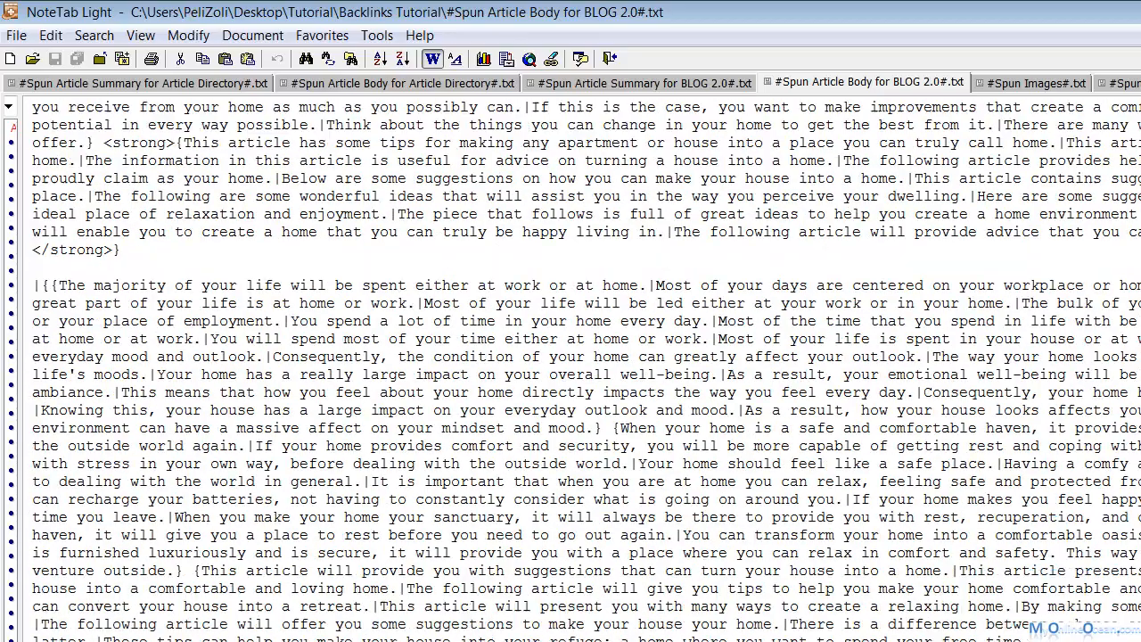
pyautogui.scroll(20, 585, 371)
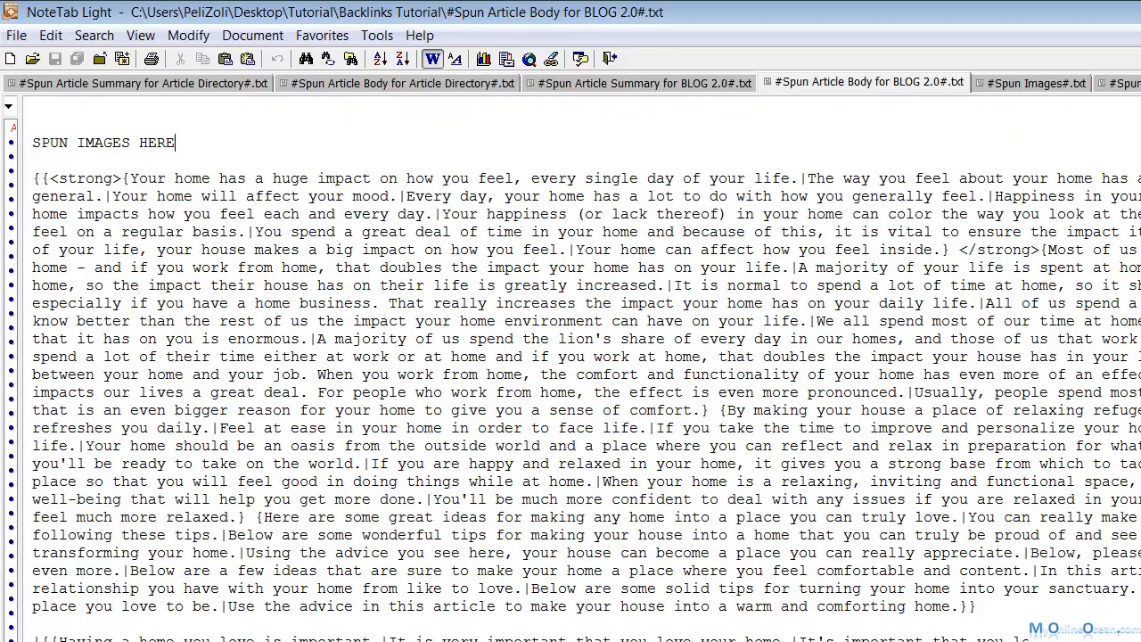
# Step: Examine the spun alt keywords and image URLs in "#Spun Images#.txt" and return to the BLOG 2.0 article body
pyautogui.hotkey('ctrl', 'Tab')
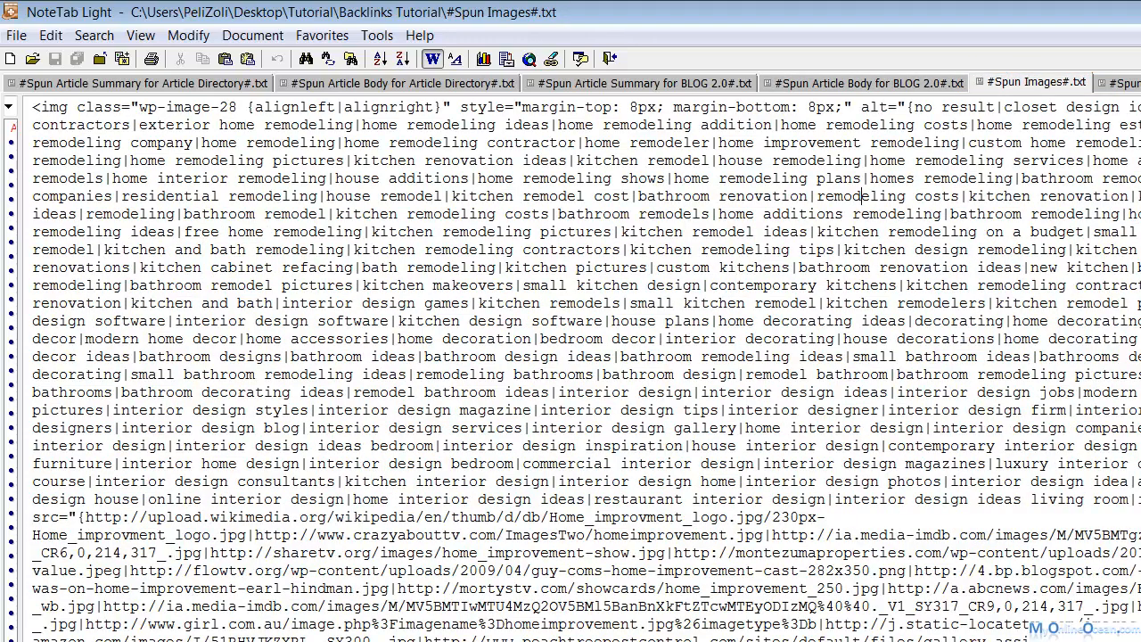
pyautogui.scroll(-20, 587, 371)
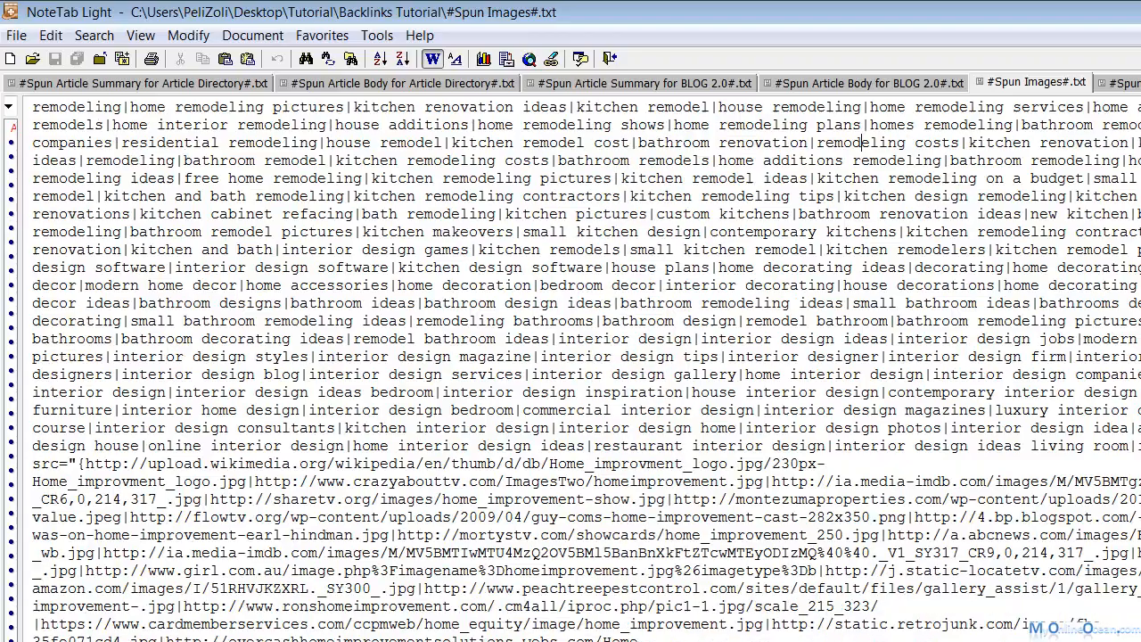
pyautogui.scroll(-2, 571, 371)
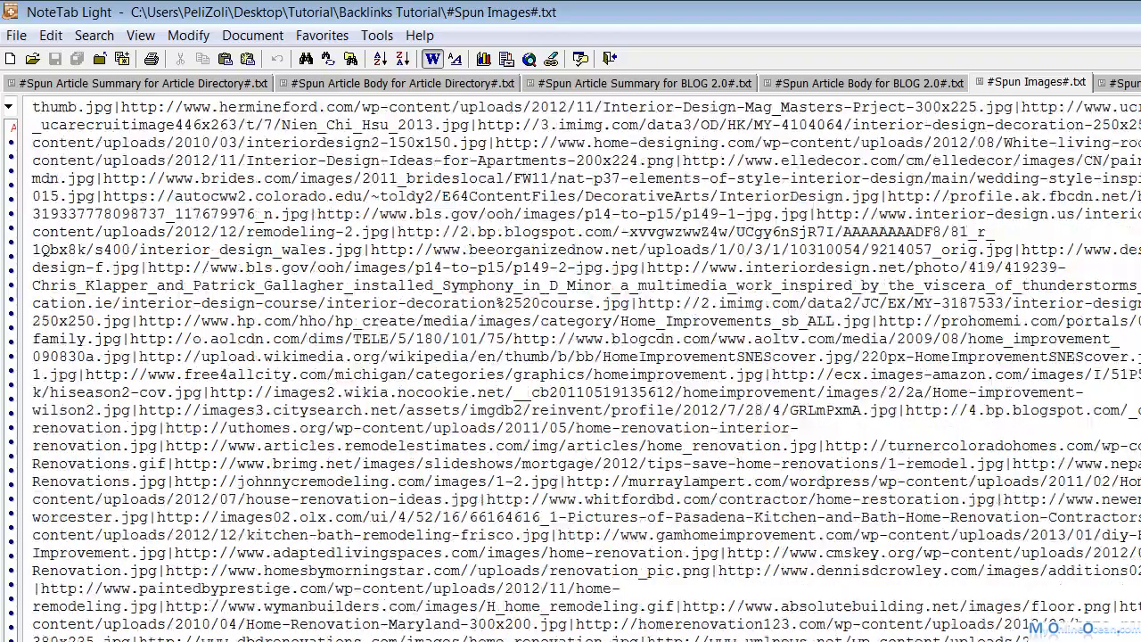
pyautogui.scroll(7, 570, 371)
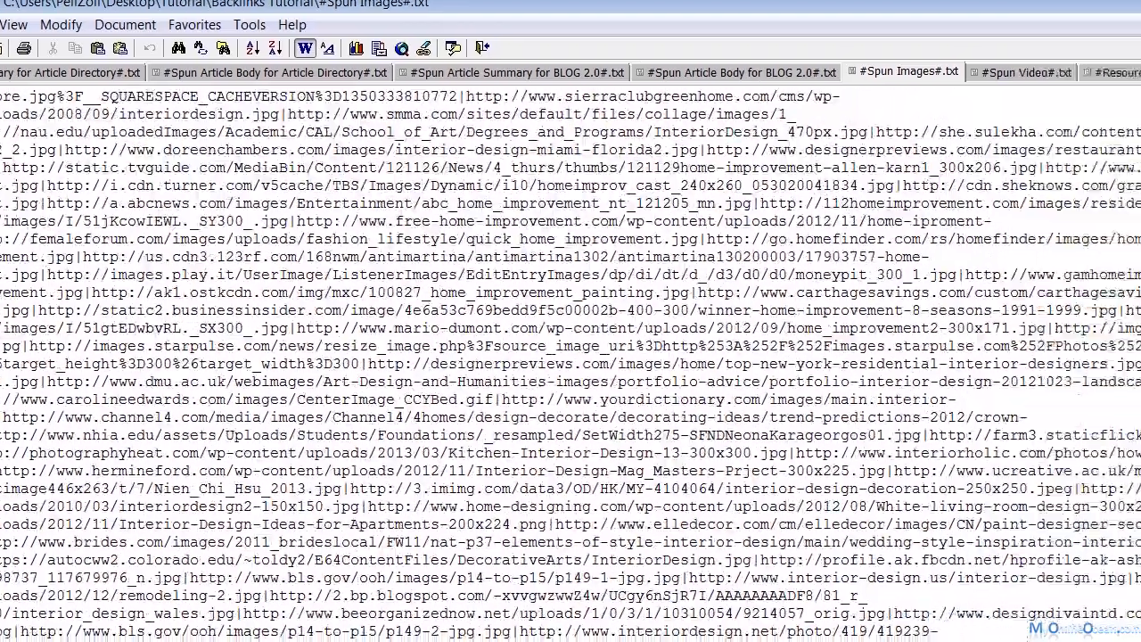
pyautogui.click(741, 73)
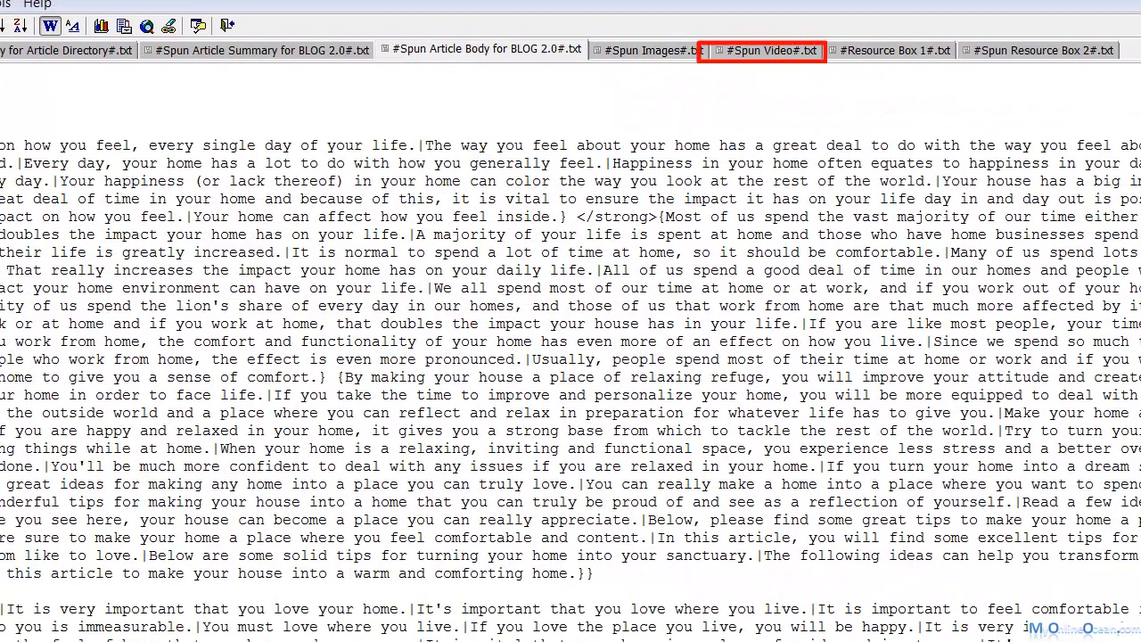
# Step: Examine the spun YouTube embed codes in "#Spun Video#.txt"
pyautogui.click(768, 51)
pyautogui.scroll(-1, 389, 163)
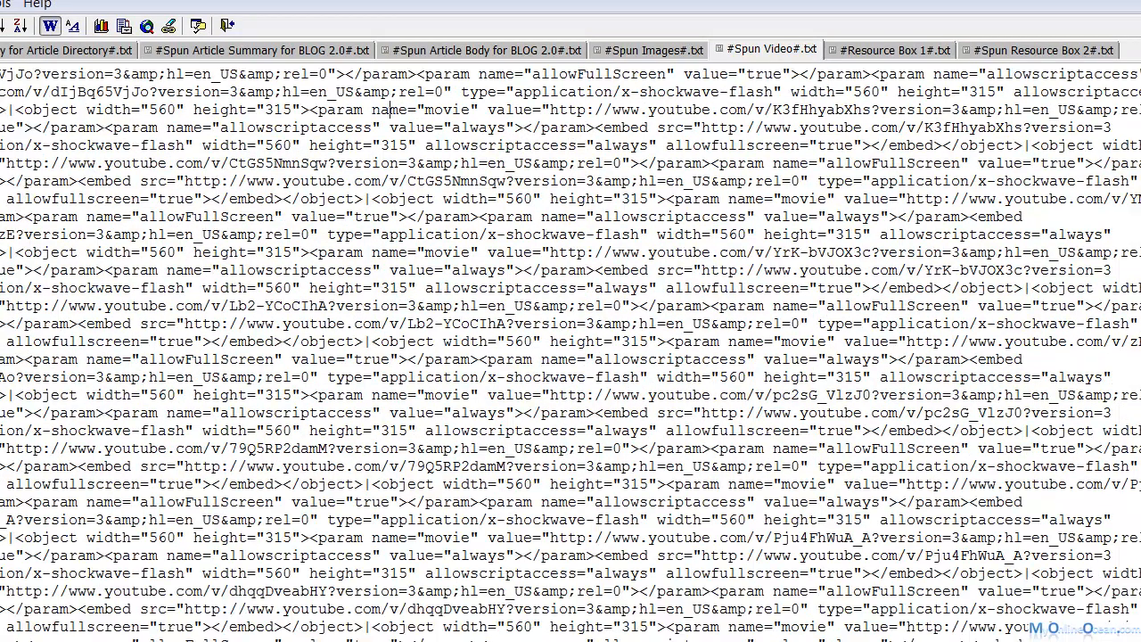
pyautogui.scroll(1, 389, 164)
pyautogui.moveTo(2, 75); pyautogui.dragTo(95, 466)
pyautogui.click(107, 502)
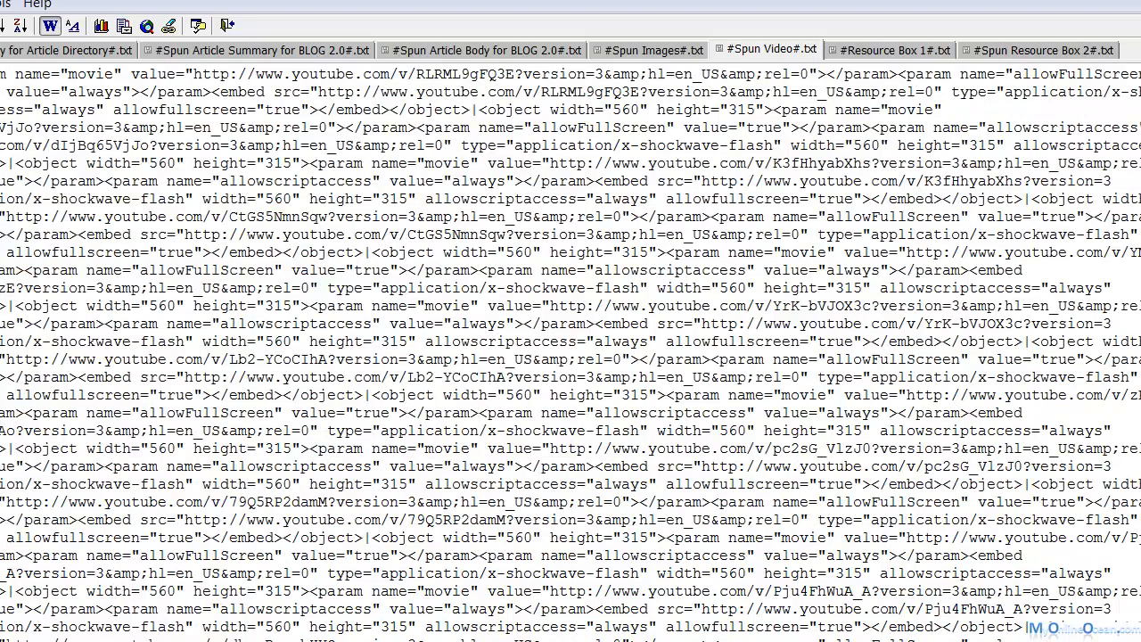
pyautogui.scroll(-10, 107, 501)
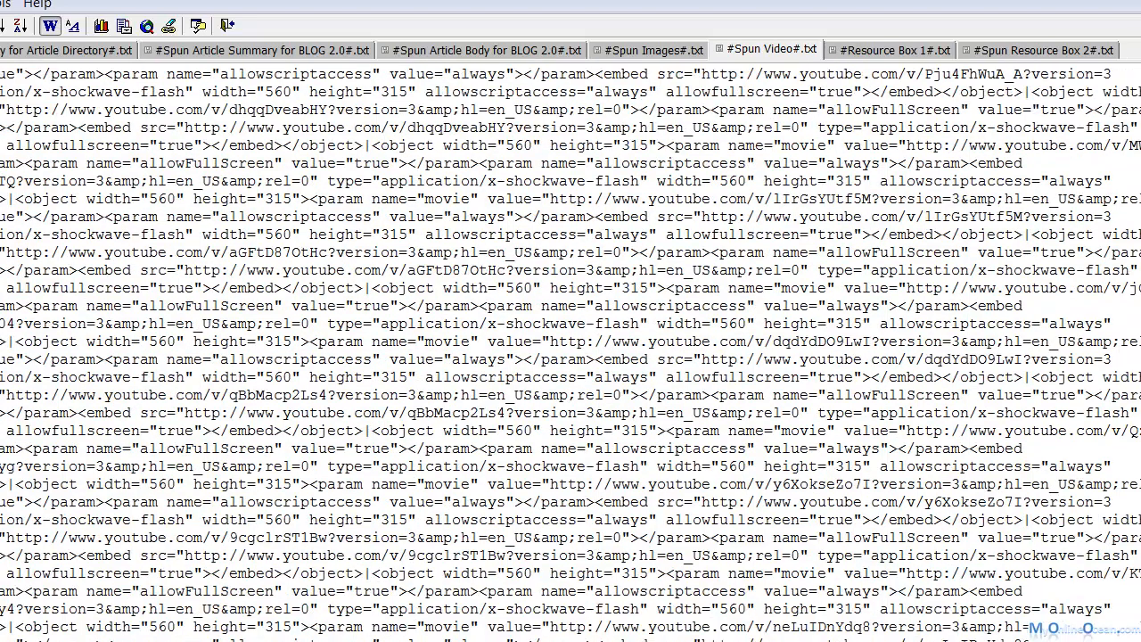
pyautogui.scroll(-2, 107, 502)
pyautogui.scroll(10, 107, 502)
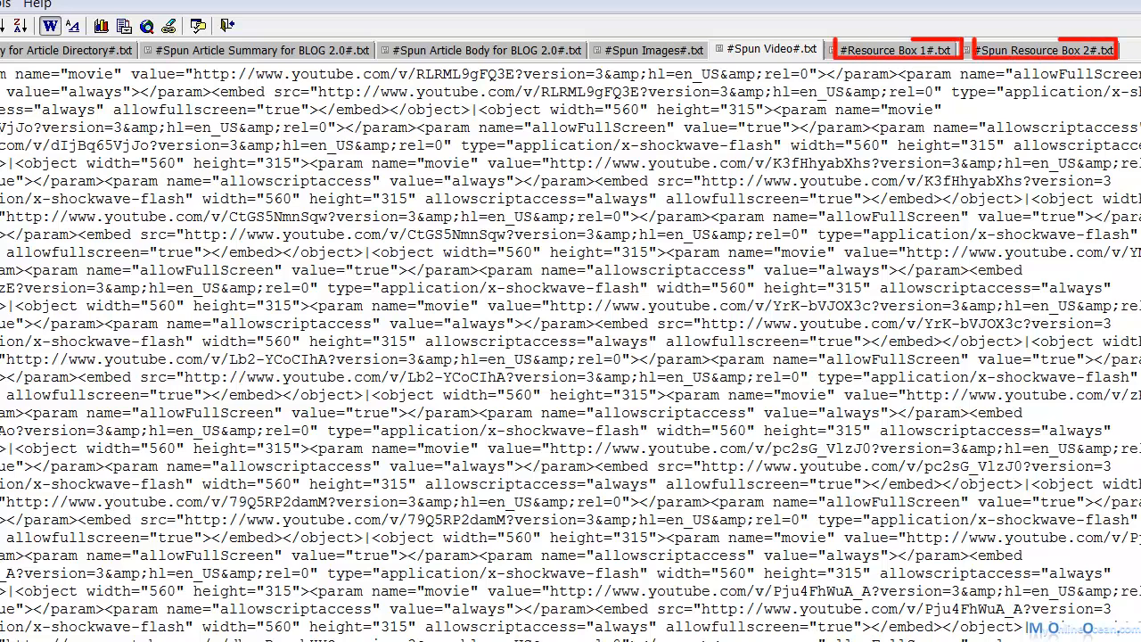
# Step: Compare the resource box files, highlighting the #link# and #anchor# tokens in "#Resource Box 1#.txt" and checking the external URLs in "#Spun Resource Box 2#.txt"
pyautogui.hotkey('ctrl', 'Tab')
pyautogui.hotkey('ctrl', 'Tab')
pyautogui.hotkey('ctrl', 'shift', 'Tab')
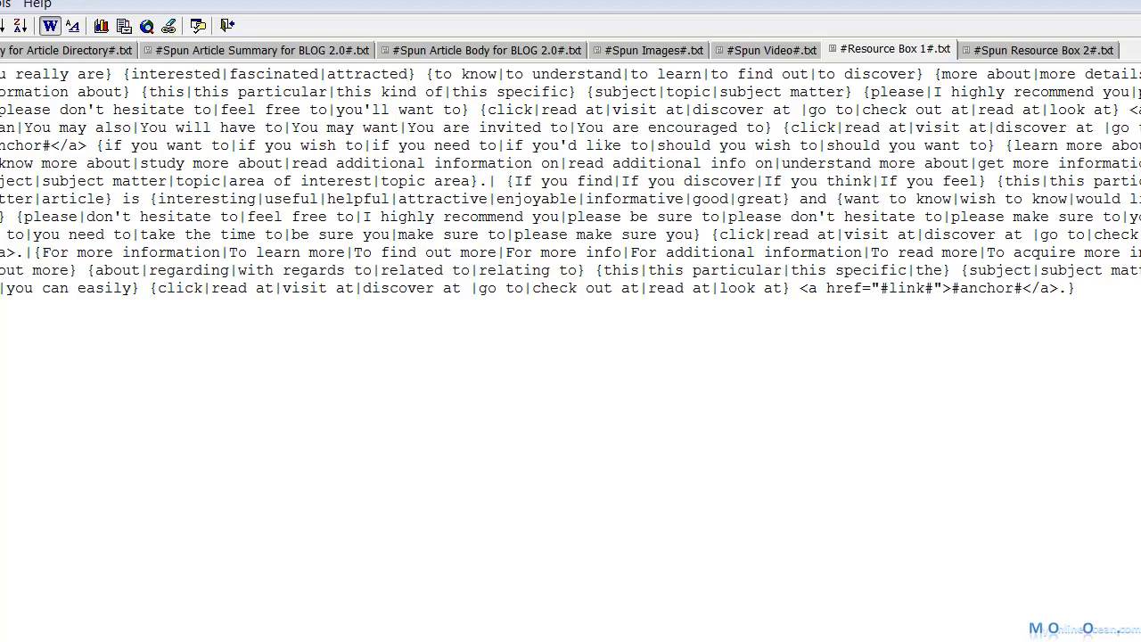
pyautogui.moveTo(818, 288); pyautogui.dragTo(1041, 288)
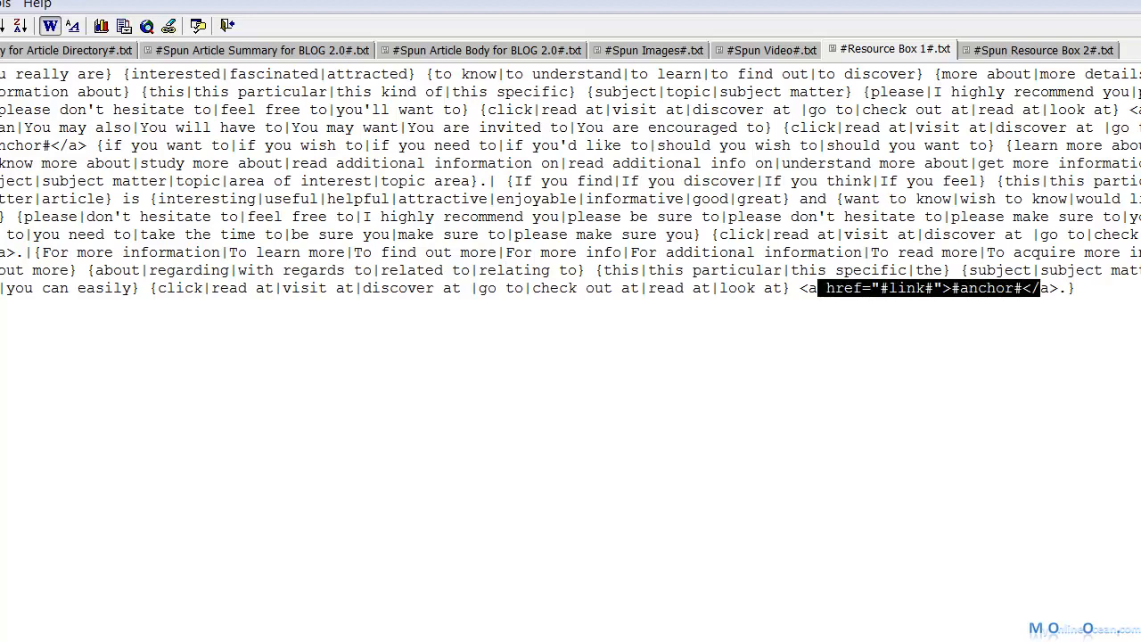
pyautogui.hotkey('ctrl', 'Tab')
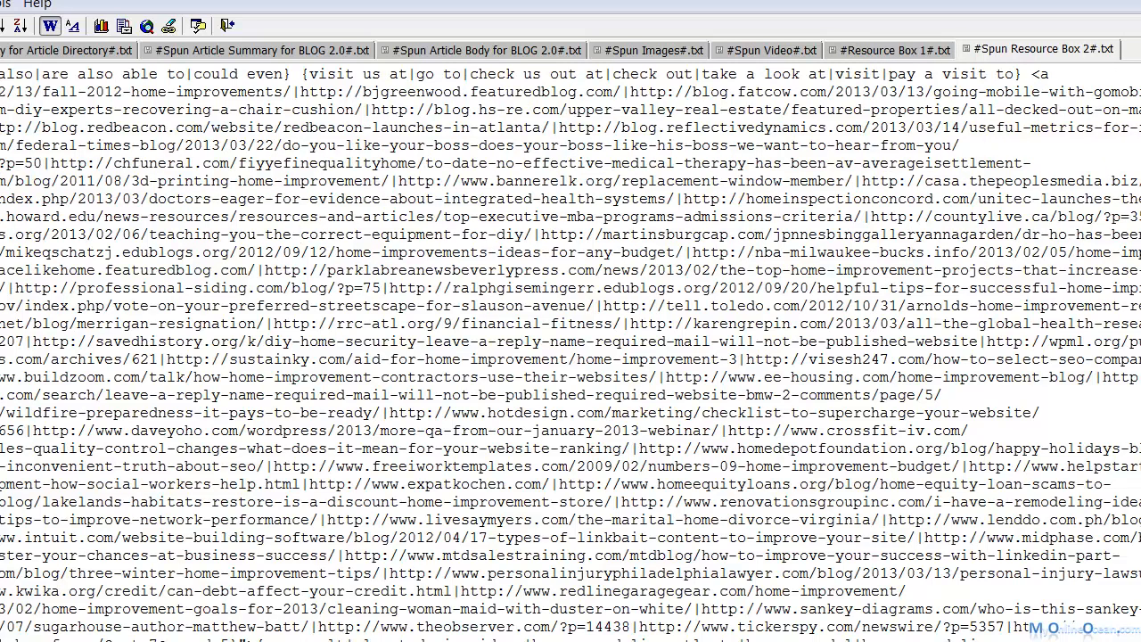
pyautogui.moveTo(1031, 74); pyautogui.dragTo(1040, 234)
pyautogui.click(1040, 234)
pyautogui.click(894, 50)
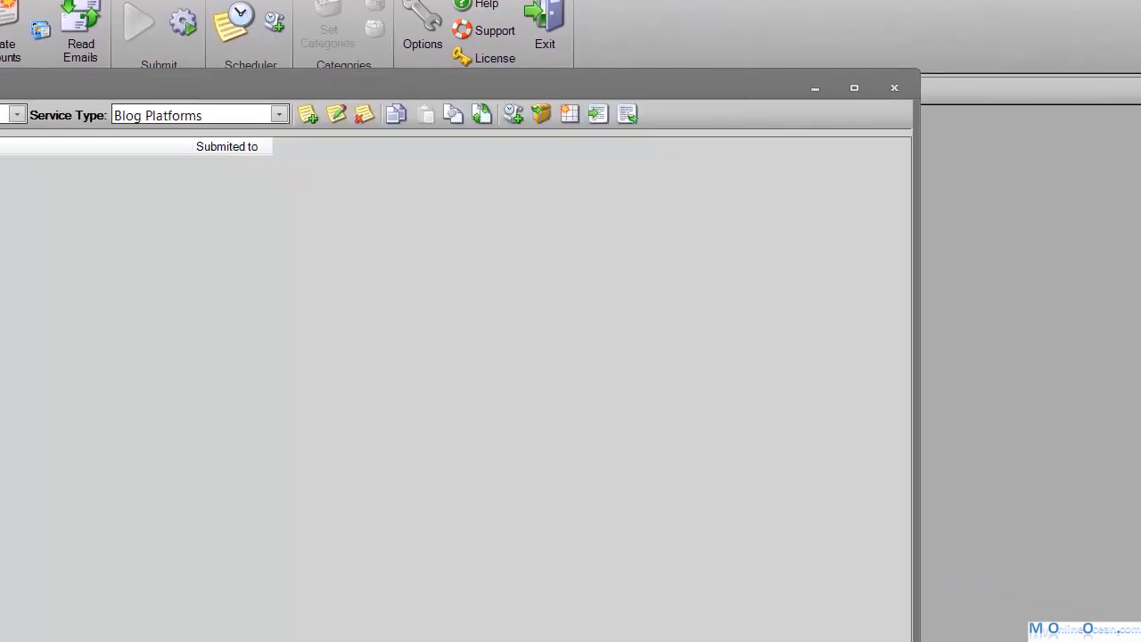
# Step: In Magic Submitter, start a new Blog Platforms item and highlight the campaign link format in the ELGG Blogs guidelines
pyautogui.click(307, 115)
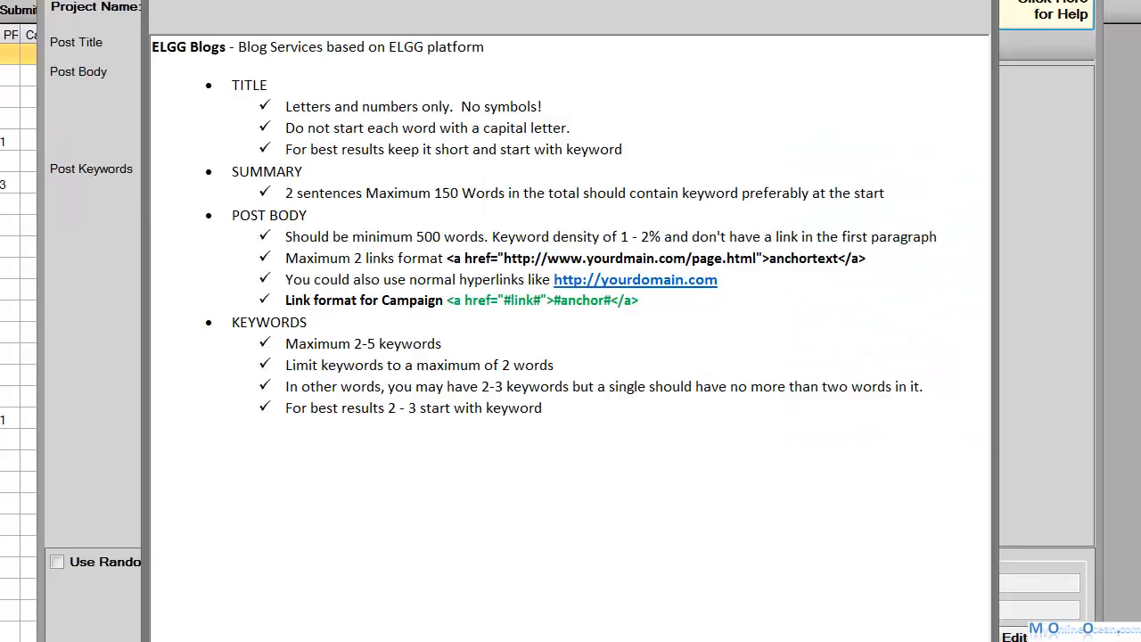
pyautogui.moveTo(638, 301); pyautogui.dragTo(285, 301)
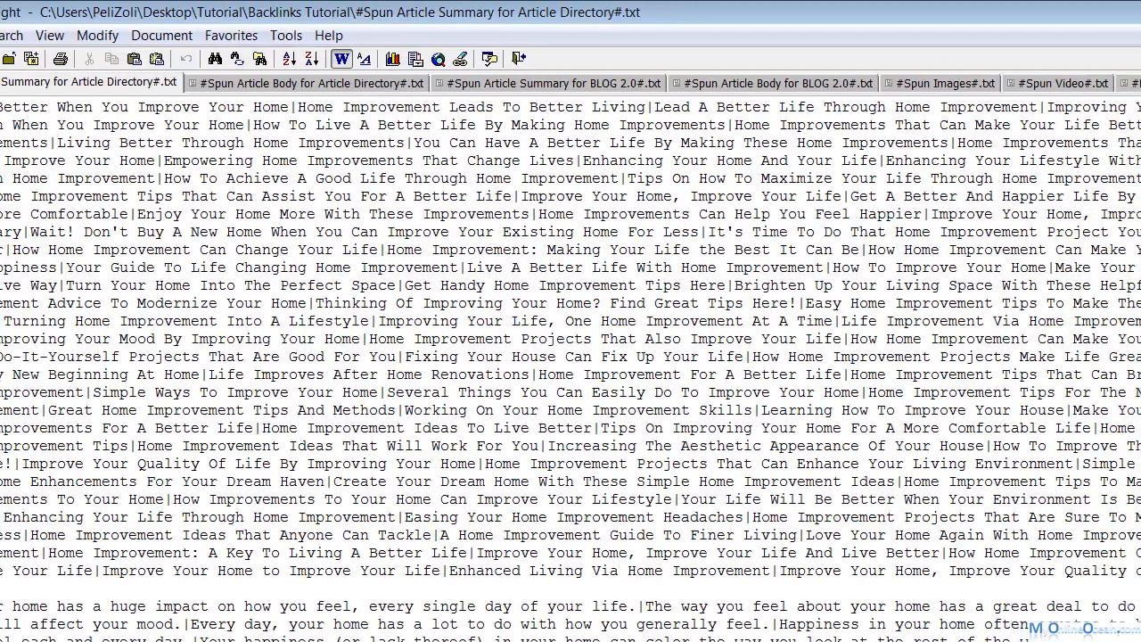
# Step: Back in NoteTab Light, review the Article Directory body and the BLOG 2.0 summary files once more
pyautogui.click(312, 83)
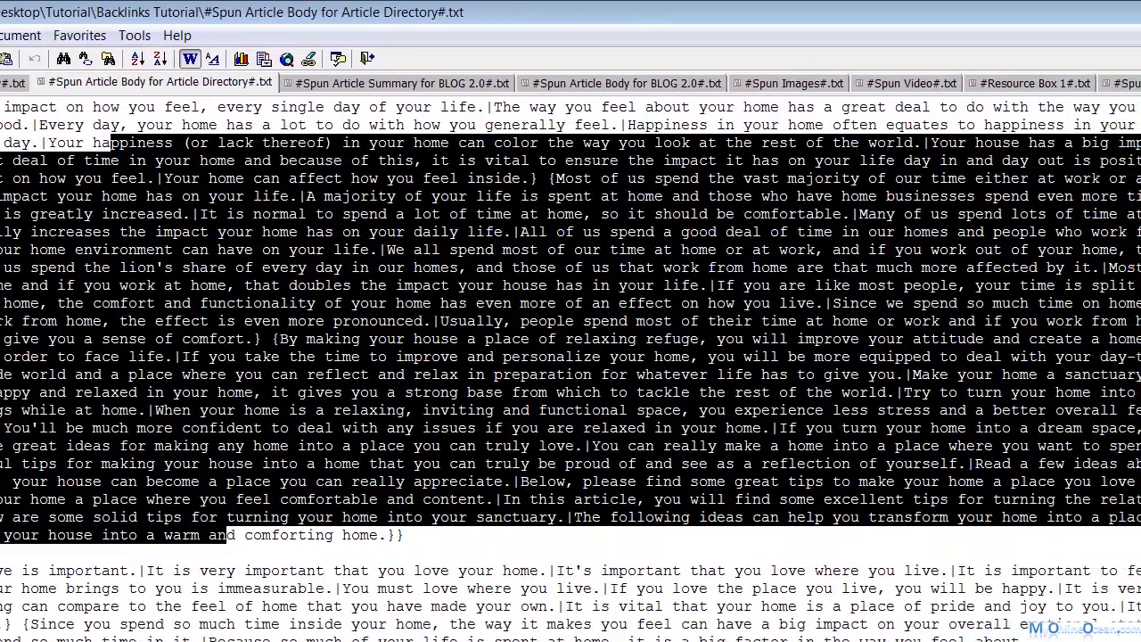
pyautogui.click(553, 83)
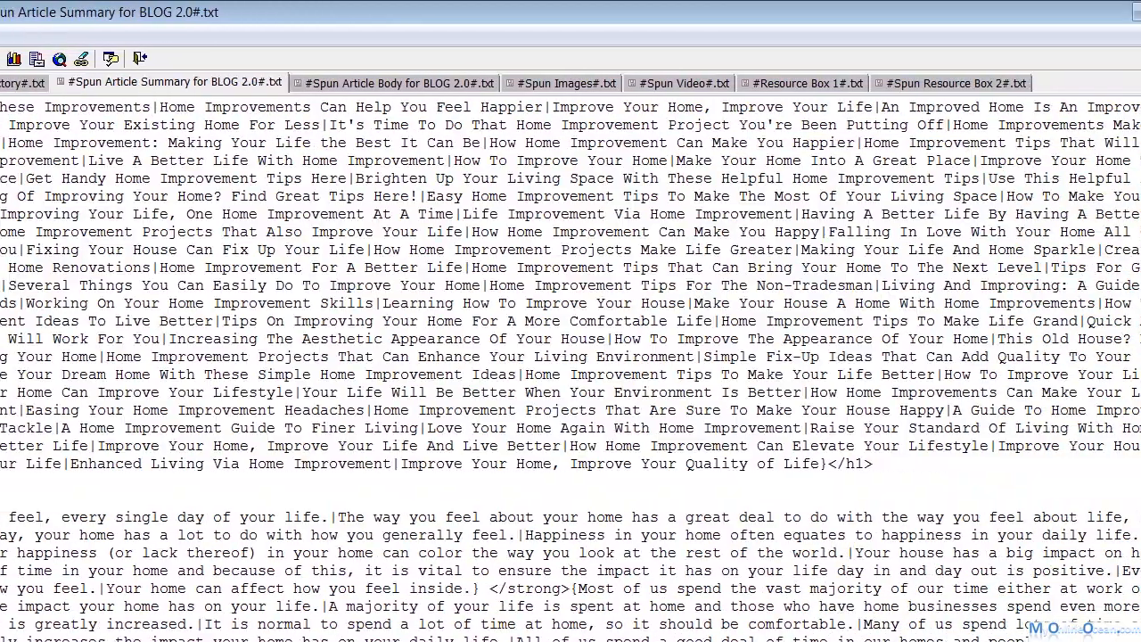
pyautogui.click(2, 82)
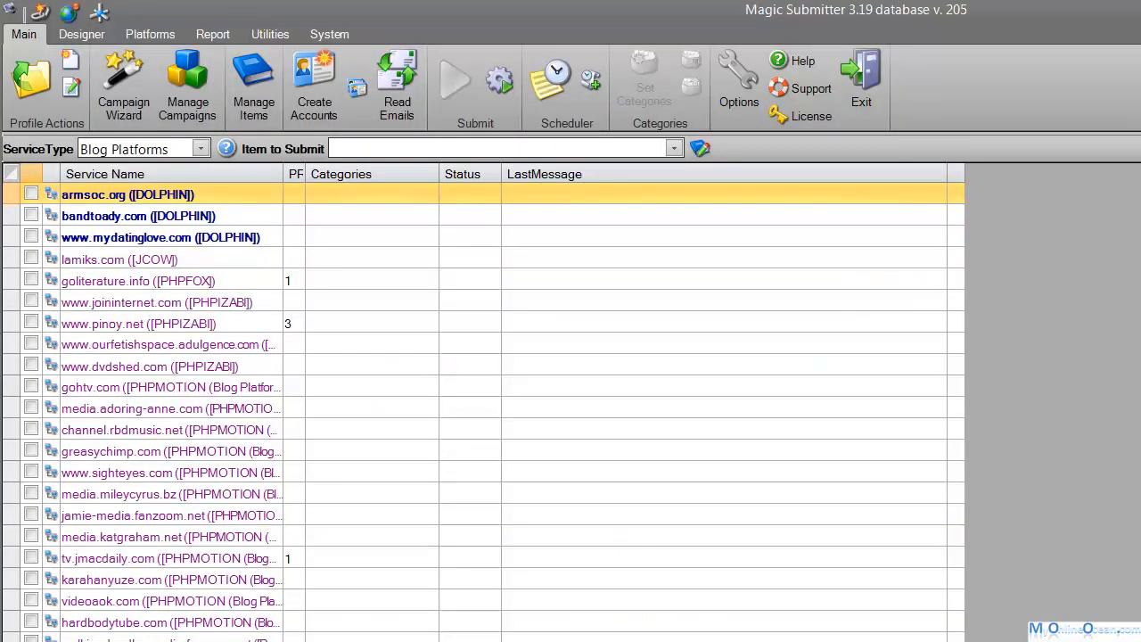
pyautogui.click(187, 89)
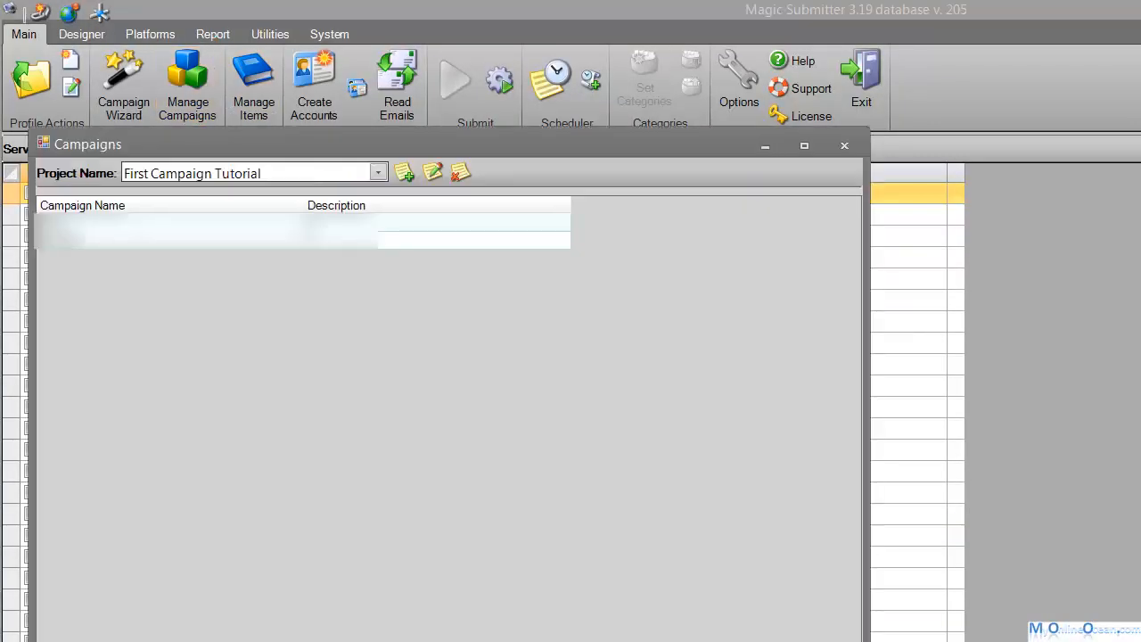
pyautogui.click(404, 172)
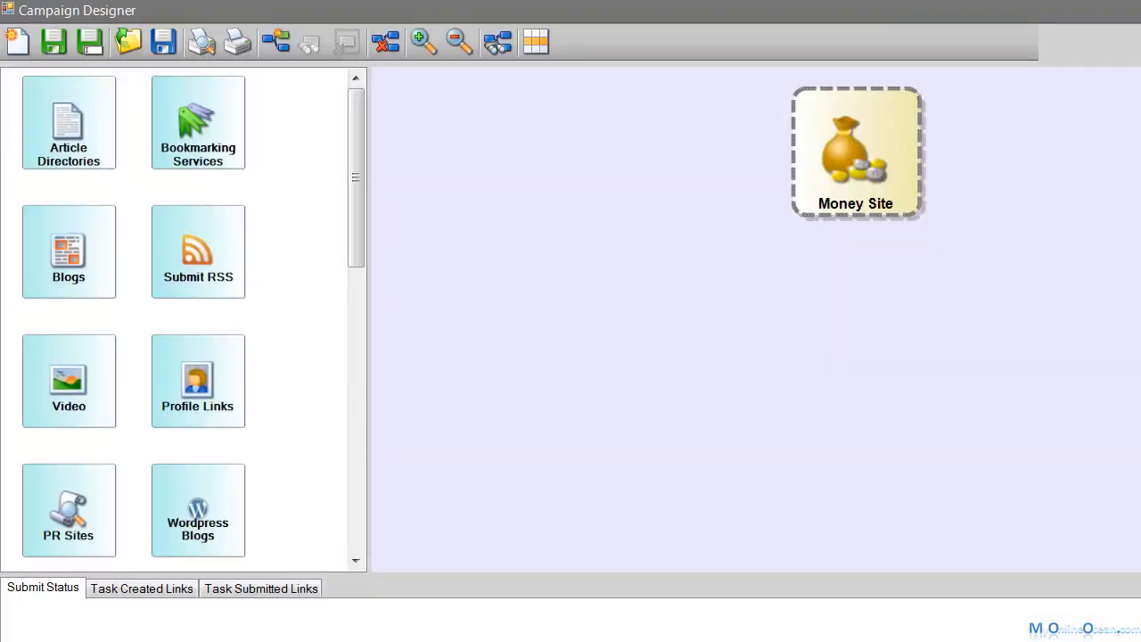
pyautogui.doubleClick(856, 151)
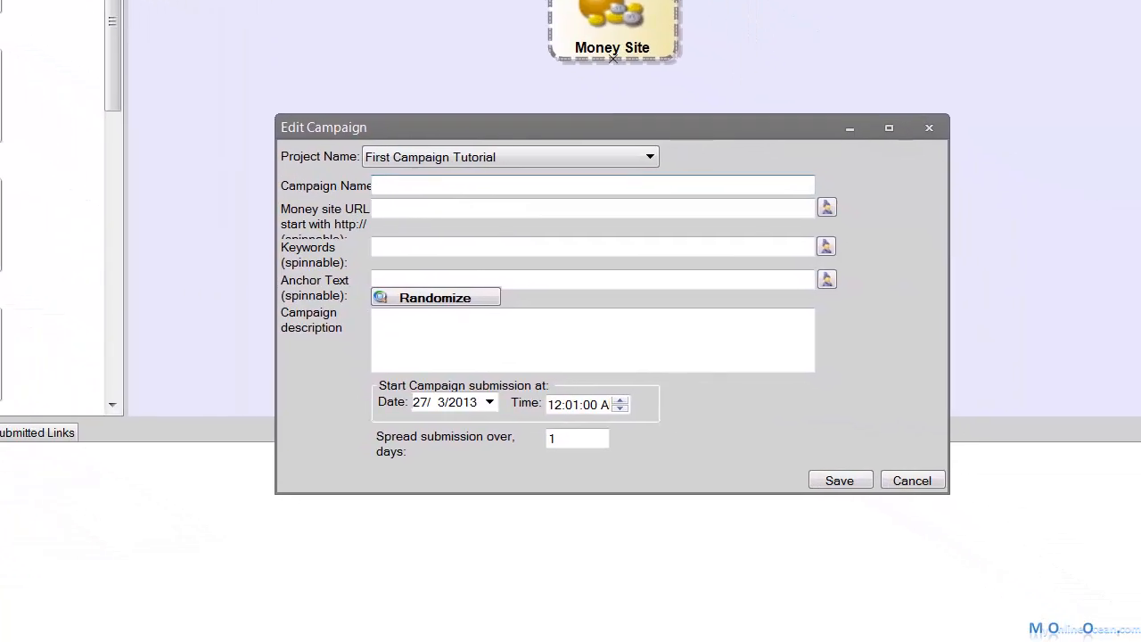
pyautogui.write('Cam')
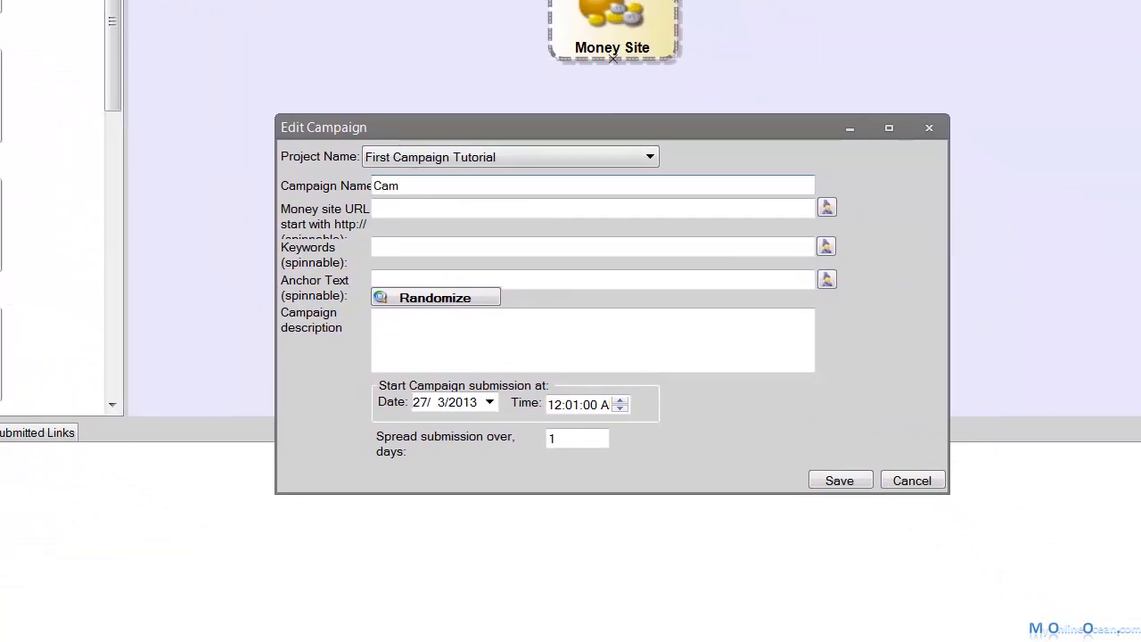
pyautogui.write('paign #1')
pyautogui.press('Tab')
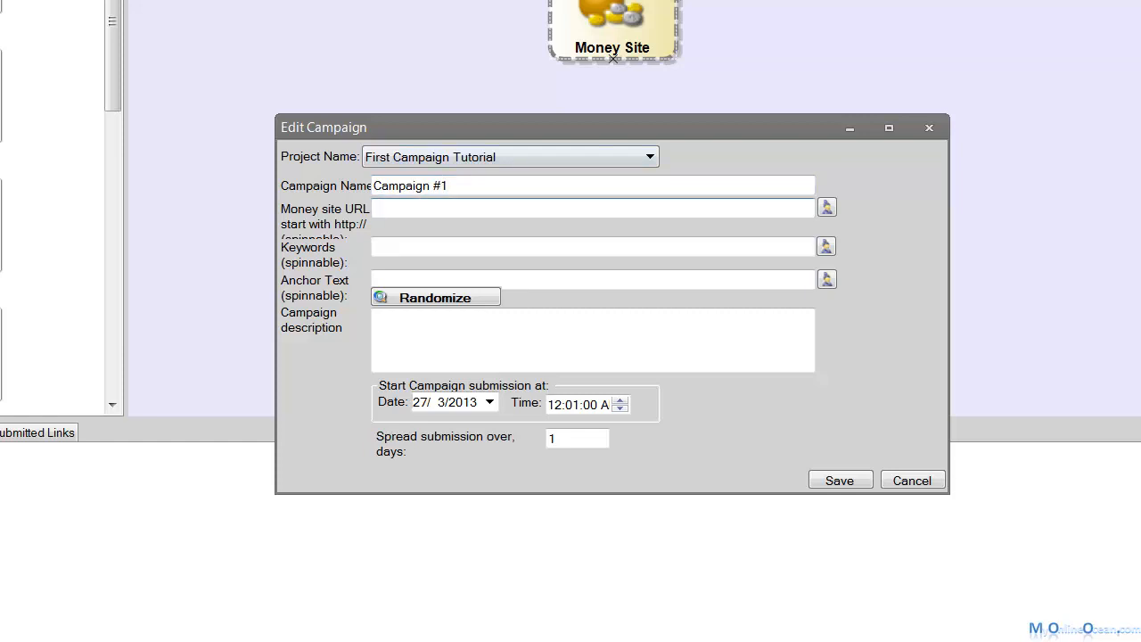
pyautogui.write('http://facebook.com')
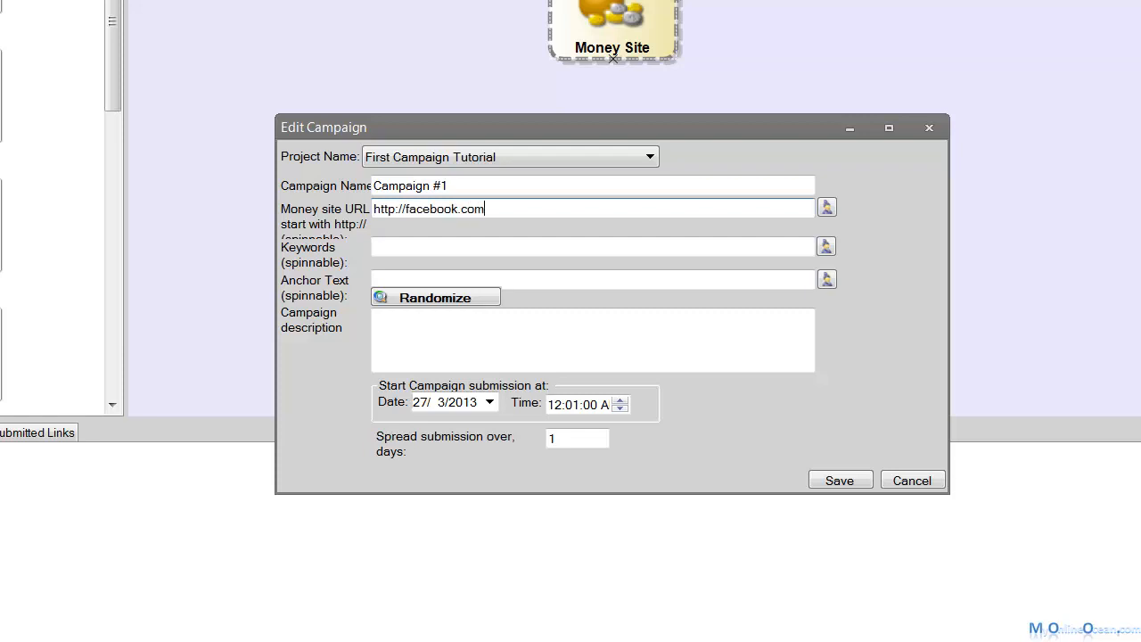
pyautogui.press('Tab')
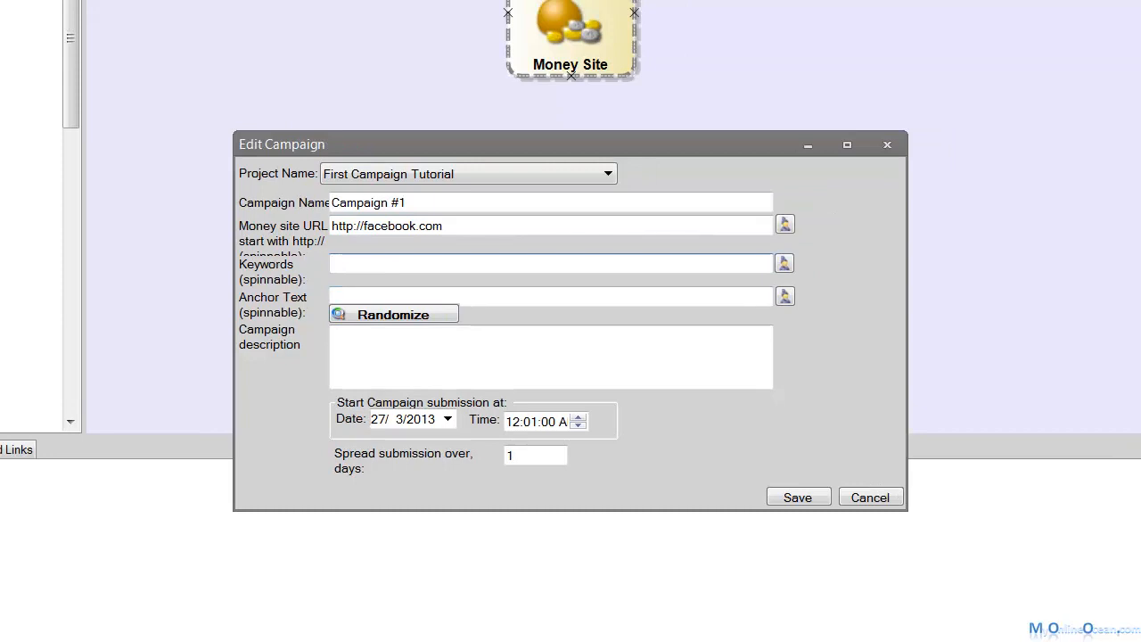
# Step: Open the campaign's Keywords spin editor, and in Excel copy the two-word related keywords from "house plans" to "kitchen remodel" (D3:D22)
pyautogui.click(784, 263)
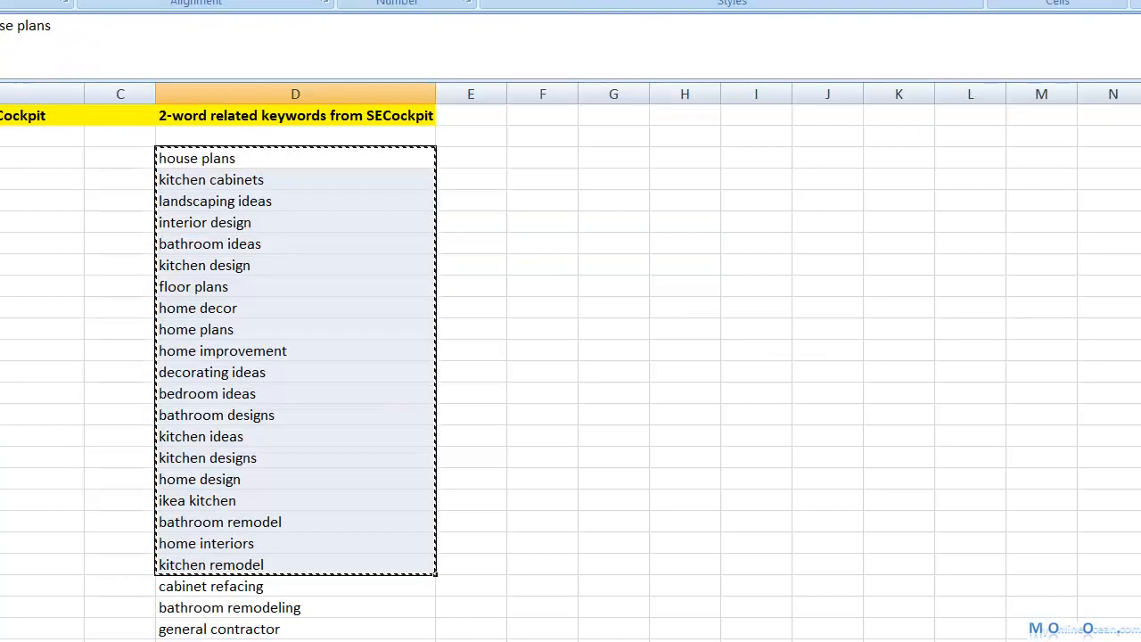
pyautogui.click(542, 414)
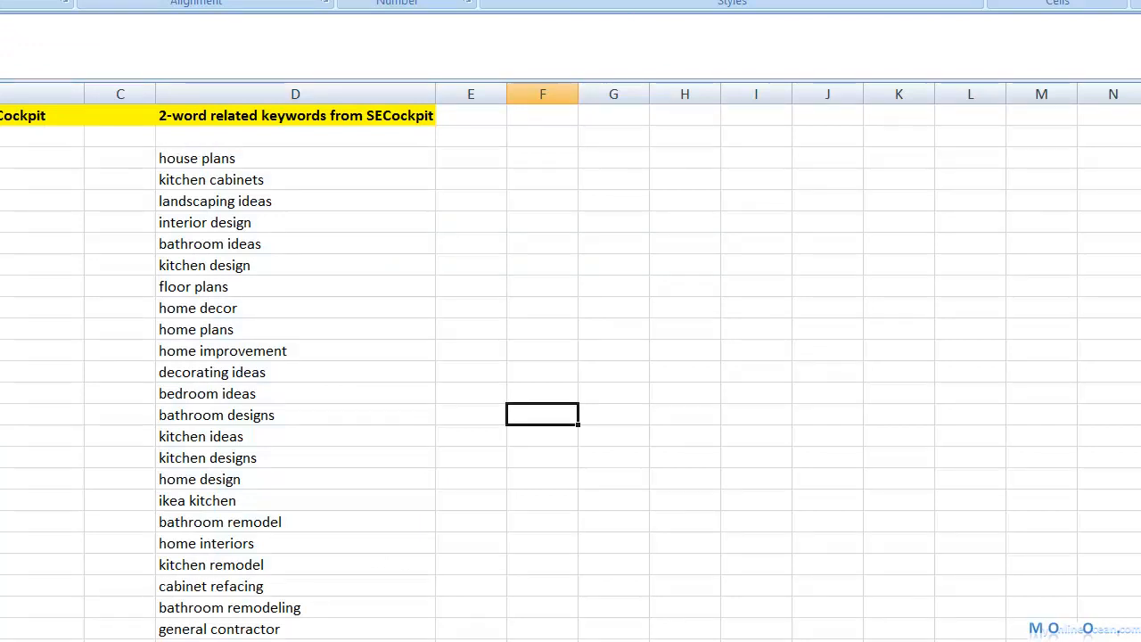
pyautogui.click(295, 158)
pyautogui.moveTo(295, 158); pyautogui.dragTo(294, 564)
pyautogui.rightClick(297, 548)
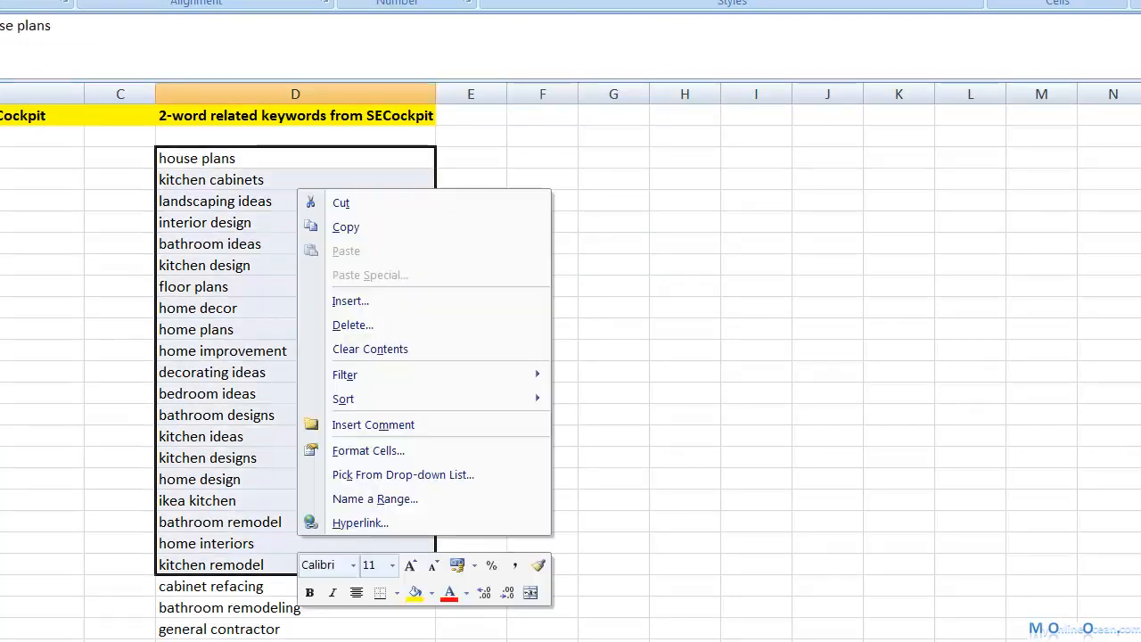
pyautogui.click(346, 226)
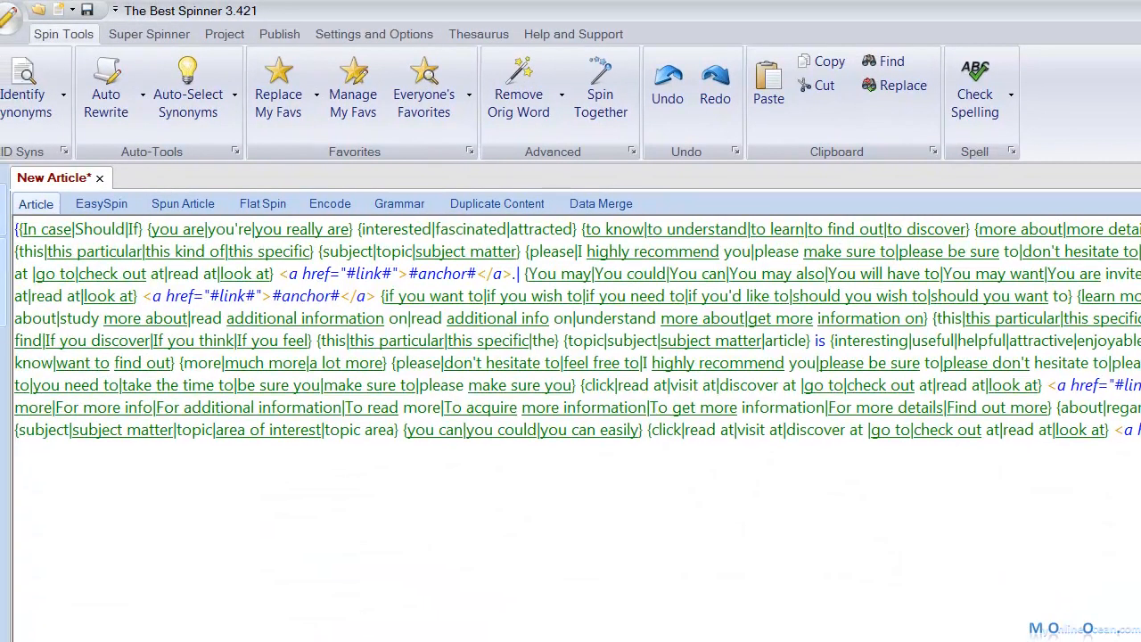
# Step: In The Best Spinner, spin the copied keywords together without a blank paragraph and paste the spintax into Magic Submitter's Keywords editor
pyautogui.hotkey('ctrl', 'a')
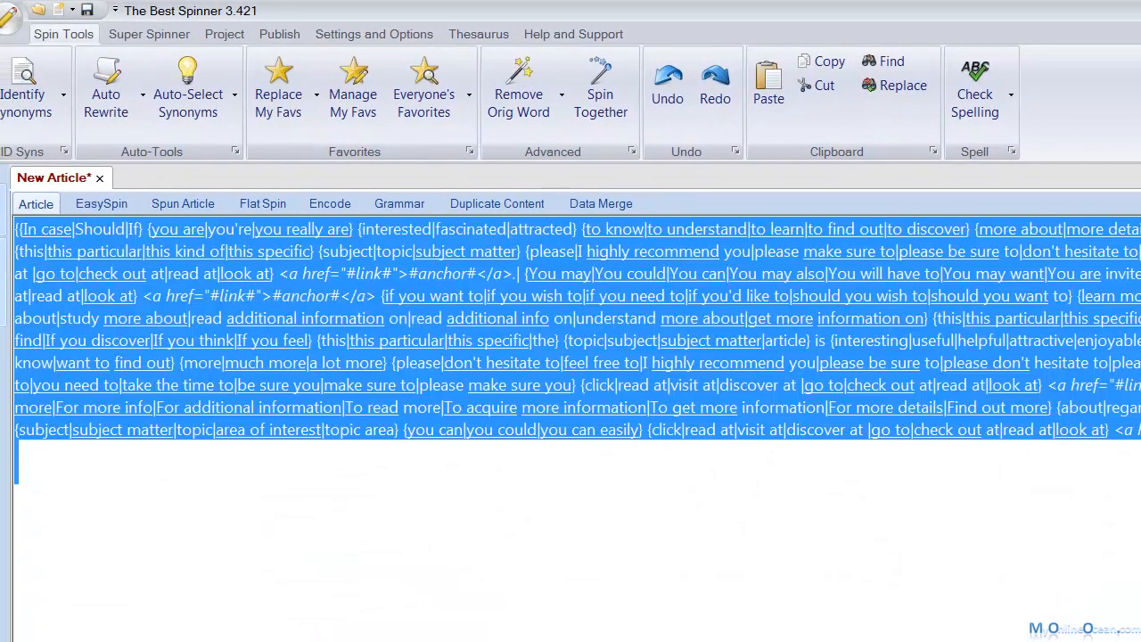
pyautogui.press('Delete')
pyautogui.hotkey('ctrl', 'v')
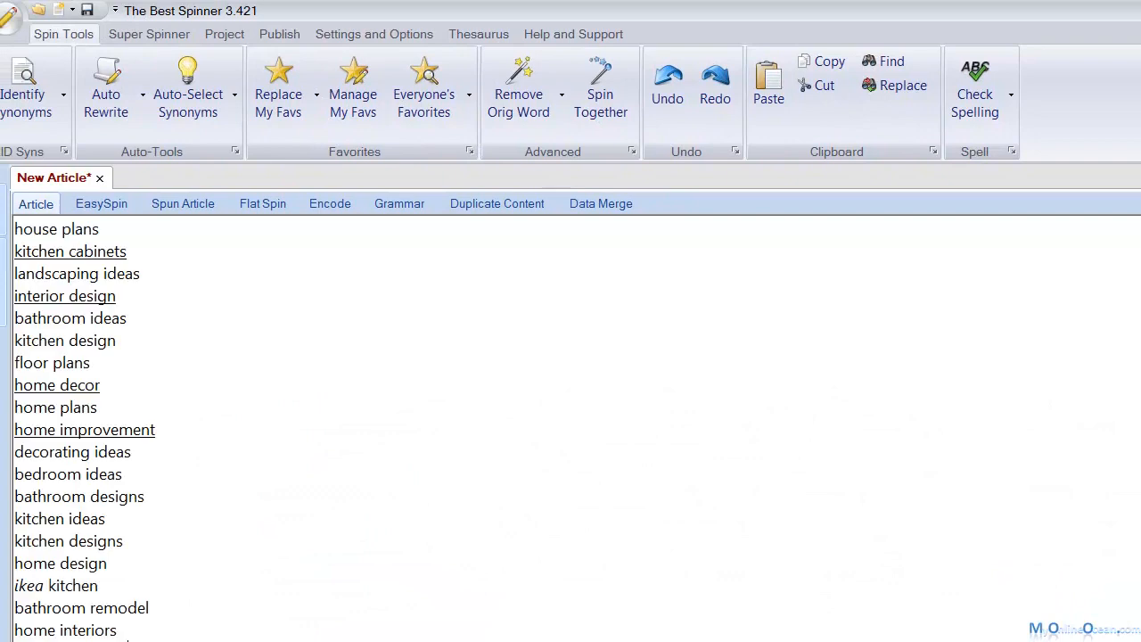
pyautogui.hotkey('ctrl', 'a')
pyautogui.click(599, 93)
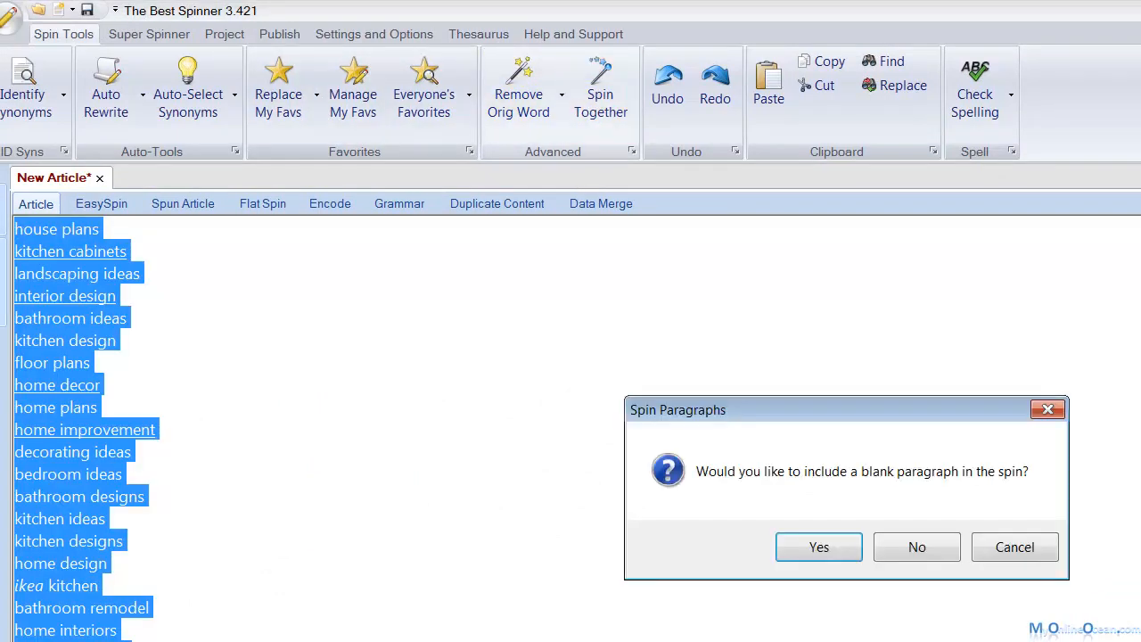
pyautogui.click(916, 546)
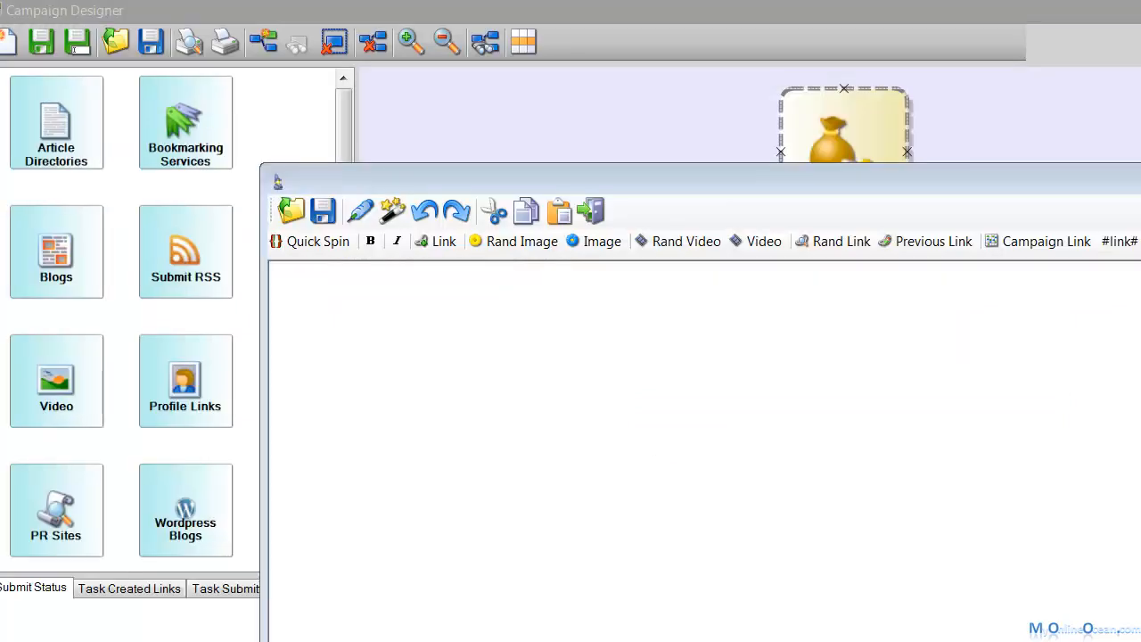
pyautogui.rightClick(542, 400)
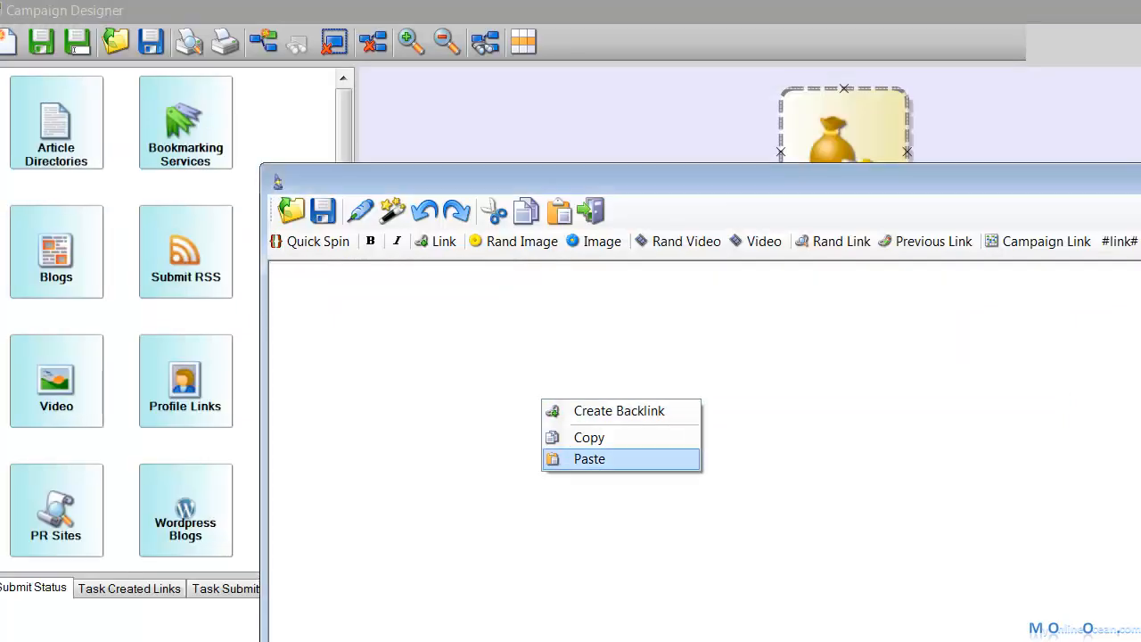
pyautogui.click(589, 458)
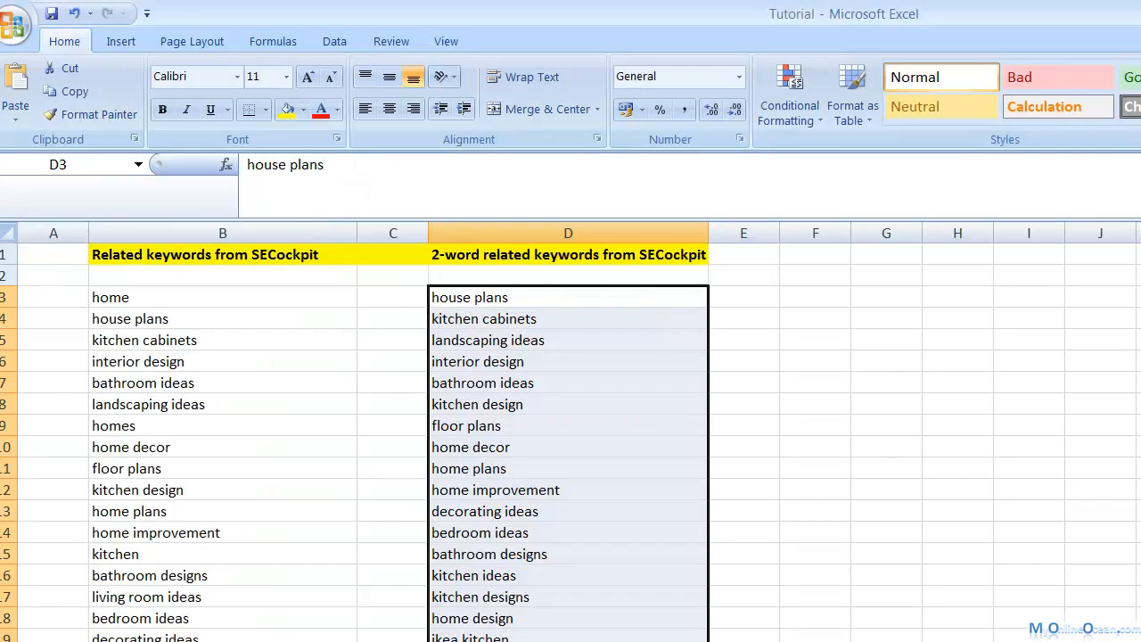
# Step: In Excel, copy the remaining two-word related keywords in column D, from "cabinet refacing" (D23) to "interior decorators"
pyautogui.scroll(-5, 568, 404)
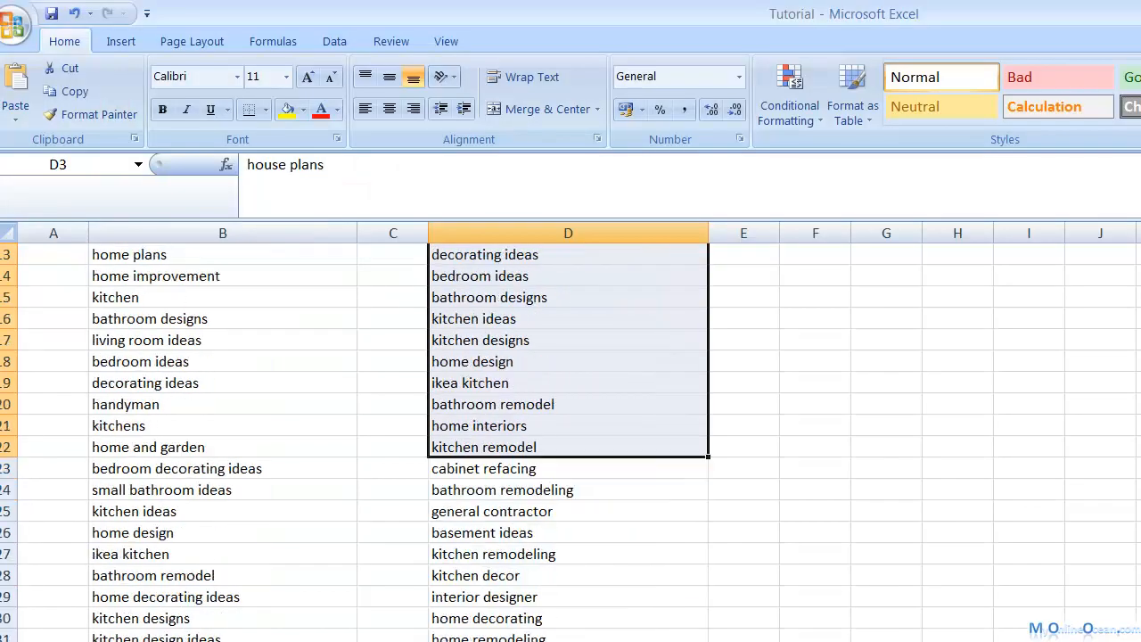
pyautogui.moveTo(568, 404); pyautogui.dragTo(568, 640)
pyautogui.rightClick(578, 501)
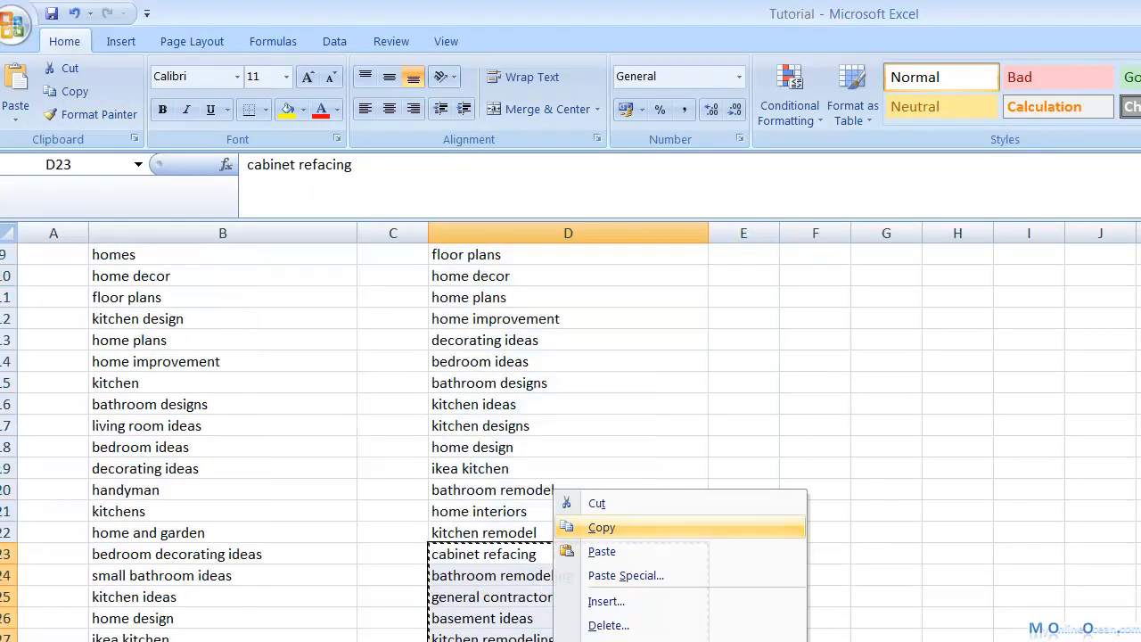
pyautogui.click(601, 527)
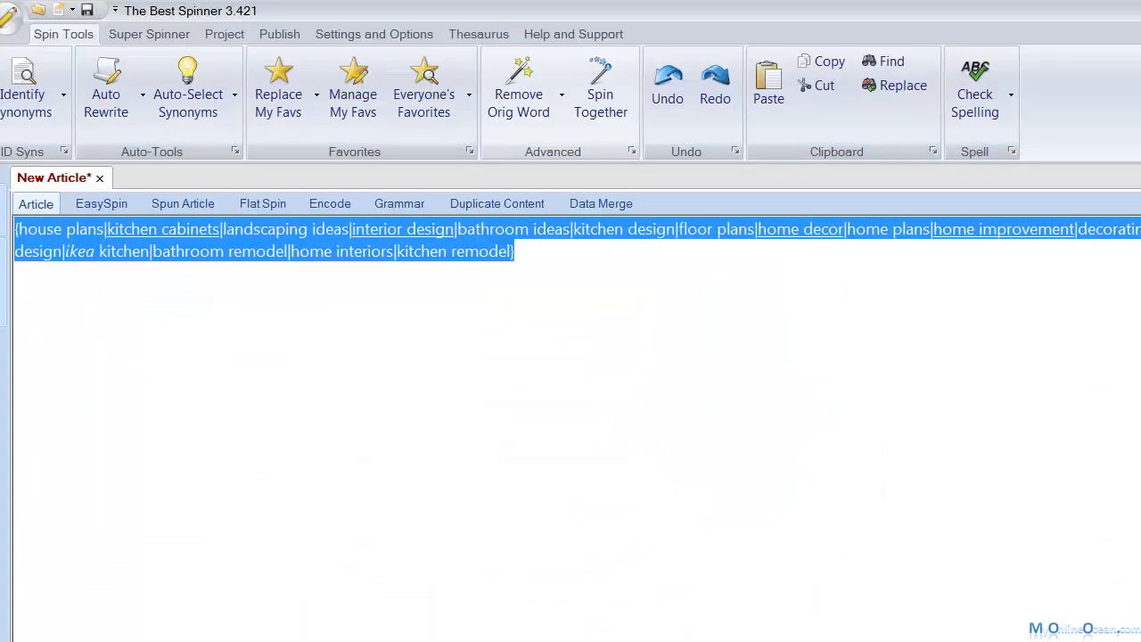
# Step: Spin the second keyword list together in The Best Spinner without a blank paragraph and append it after a comma in Magic Submitter's Keywords editor
pyautogui.hotkey('ctrl', 'v')
pyautogui.hotkey('ctrl', 'a')
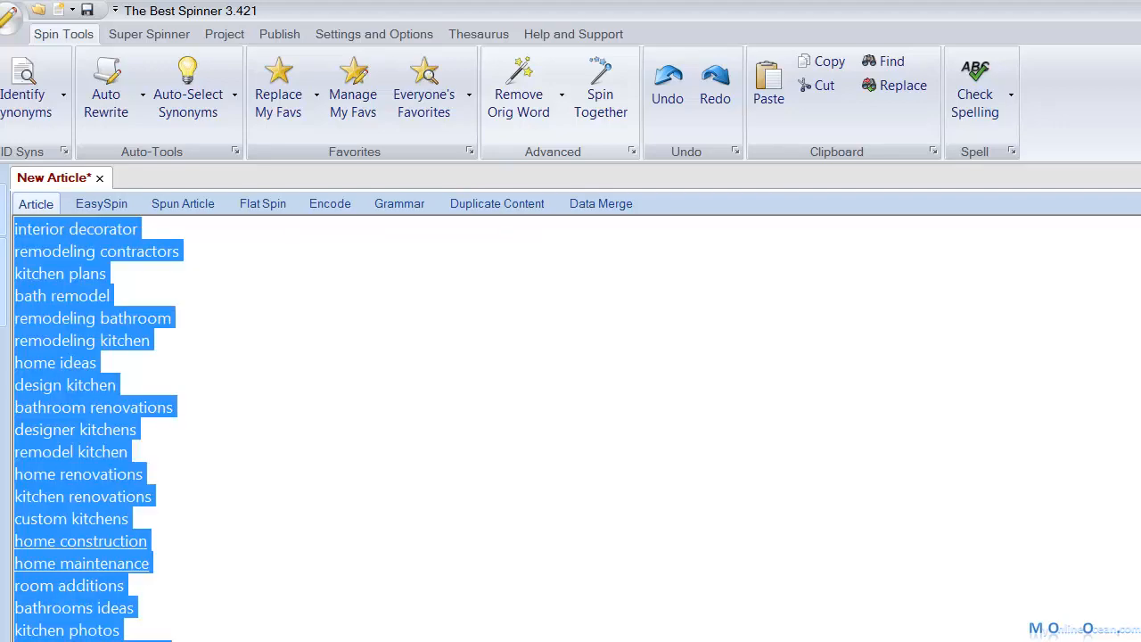
pyautogui.click(600, 89)
pyautogui.click(916, 546)
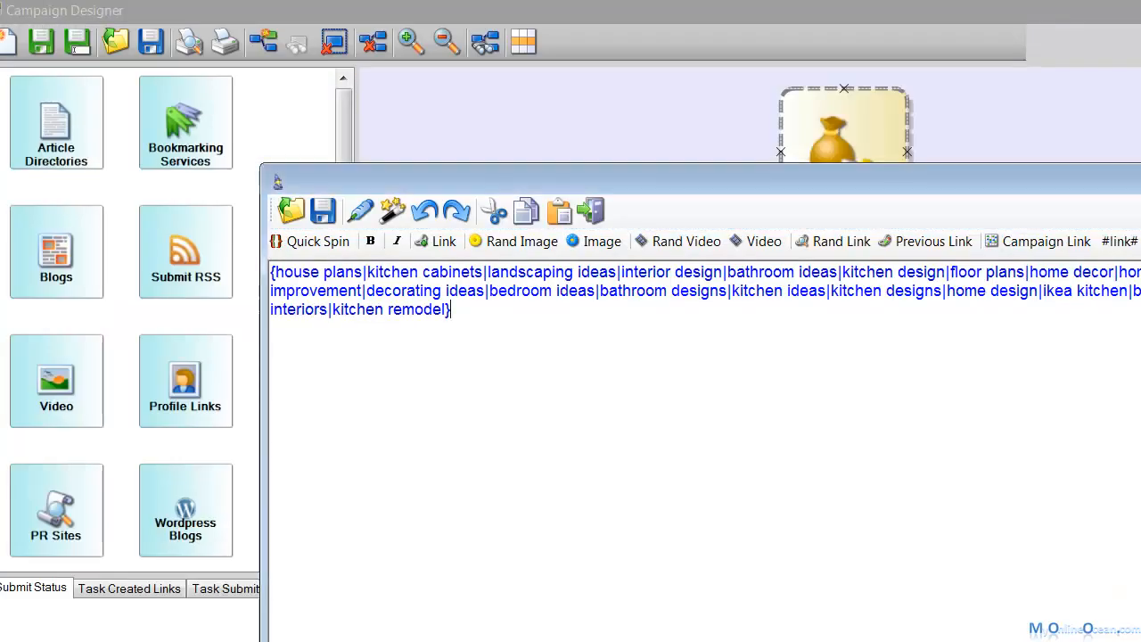
pyautogui.write(',')
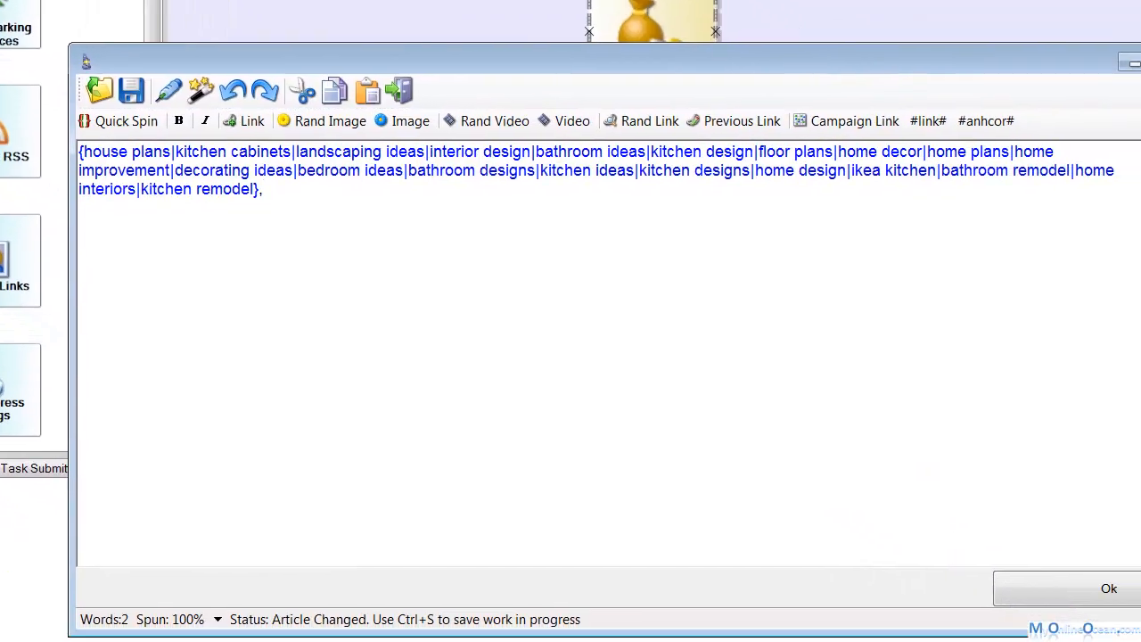
pyautogui.hotkey('ctrl', 'v')
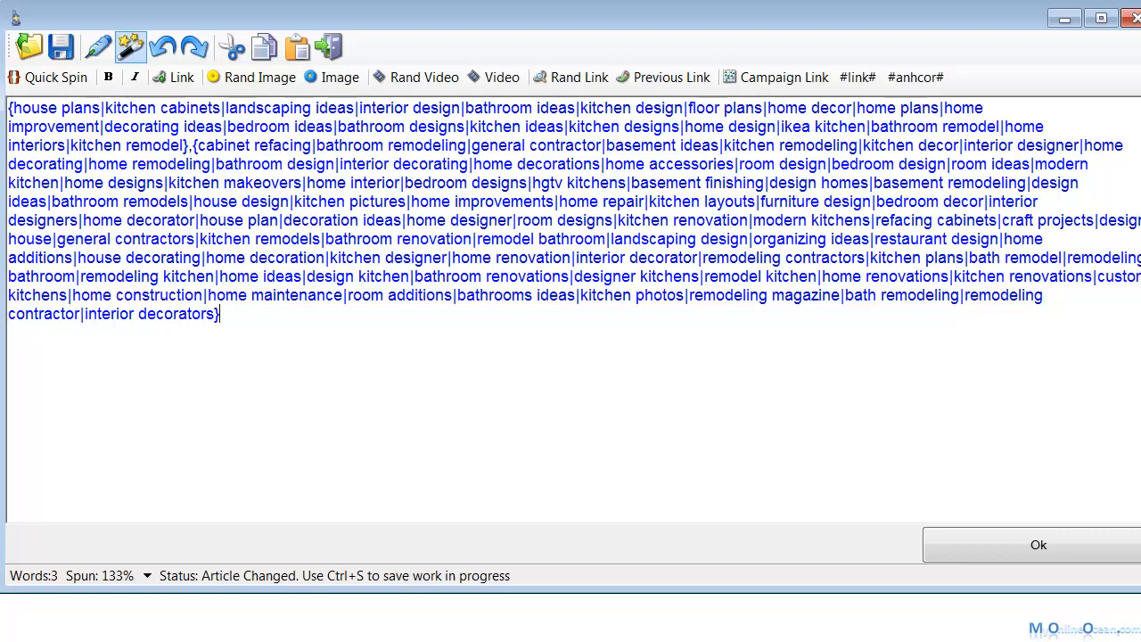
# Step: Generate several sample rewrites to check the combined keyword spintax, and accept it as the campaign's Keywords value
pyautogui.click(130, 47)
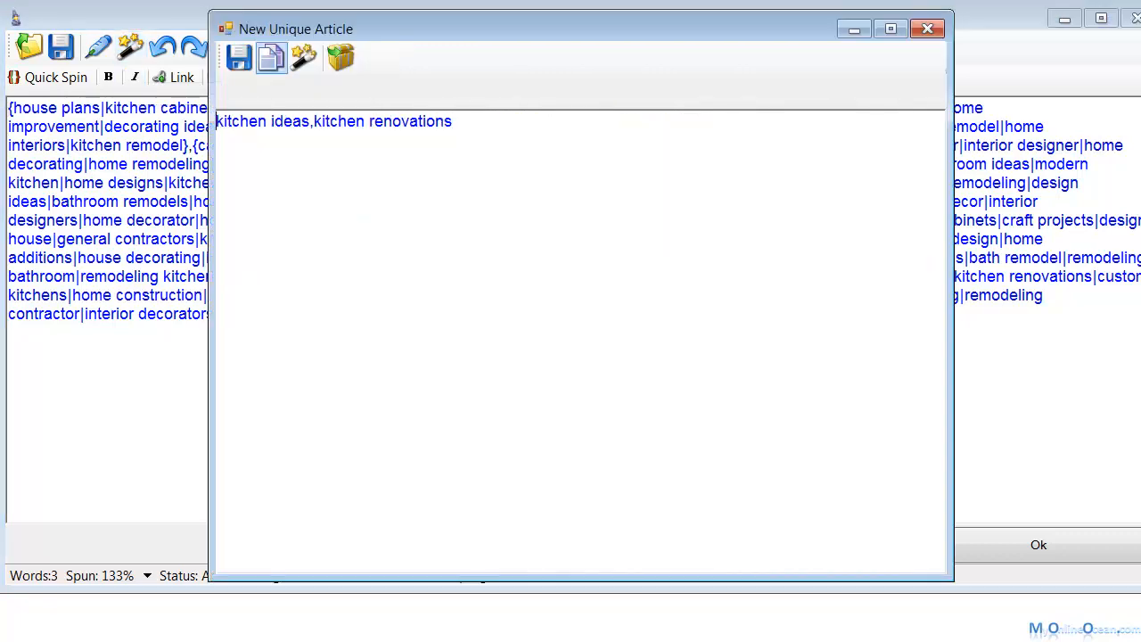
pyautogui.click(303, 57)
pyautogui.click(303, 57)
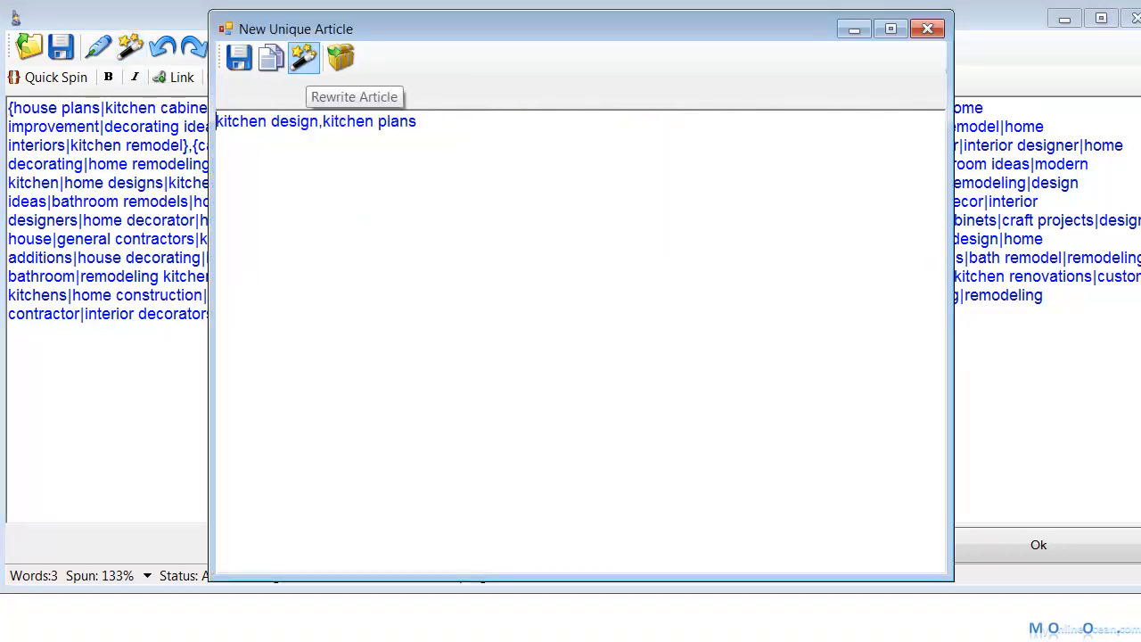
pyautogui.click(303, 57)
pyautogui.click(303, 57)
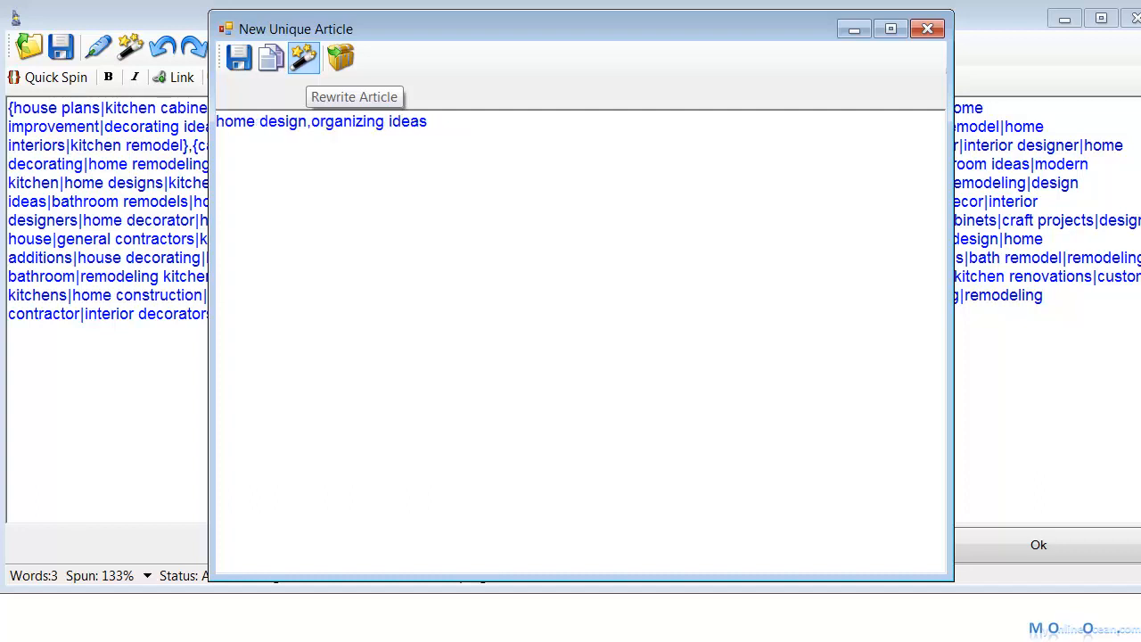
pyautogui.click(303, 57)
pyautogui.click(303, 57)
pyautogui.click(303, 57)
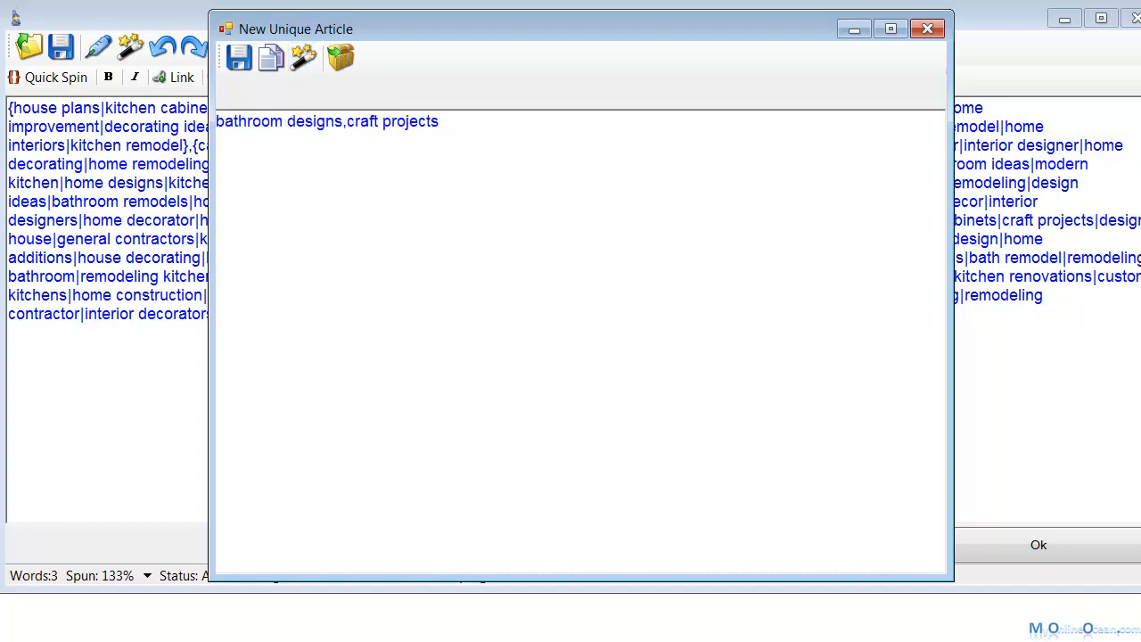
pyautogui.moveTo(216, 122); pyautogui.dragTo(443, 122)
pyautogui.click(443, 122)
pyautogui.click(927, 29)
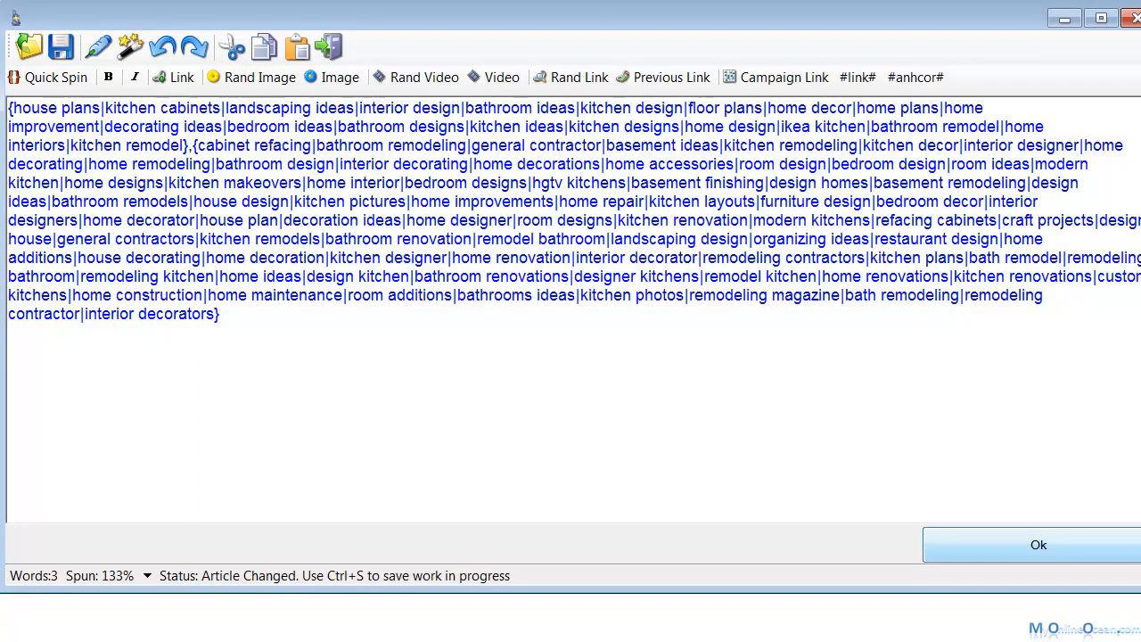
pyautogui.click(1038, 545)
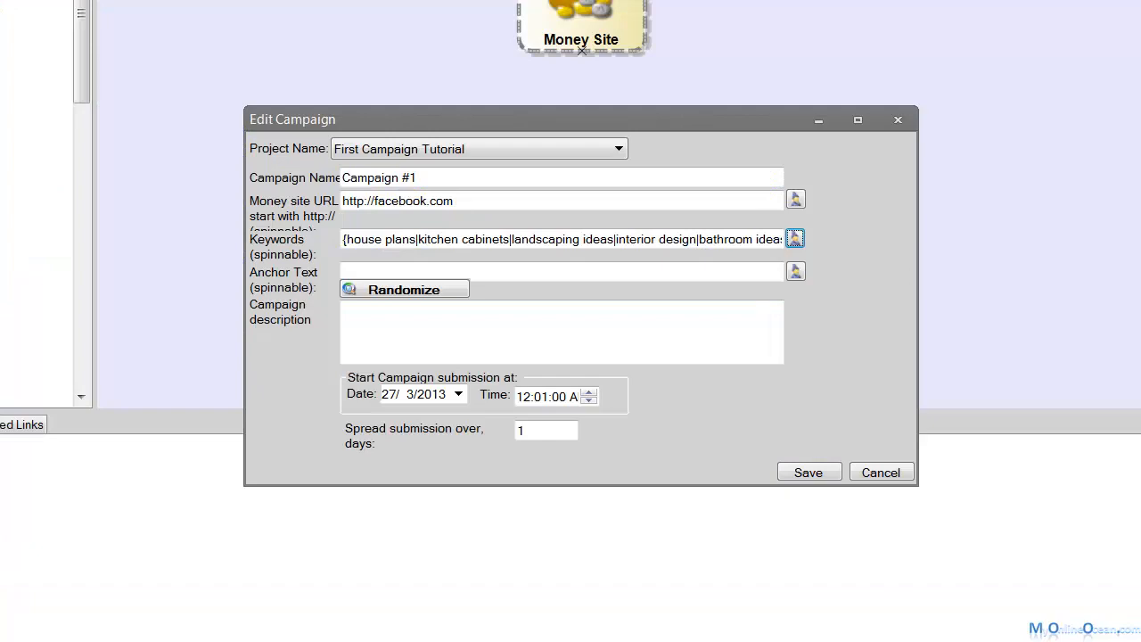
# Step: Reopen the campaign's Keywords spintax and examine the two comma-separated keywords in a newly generated sample
pyautogui.click(791, 237)
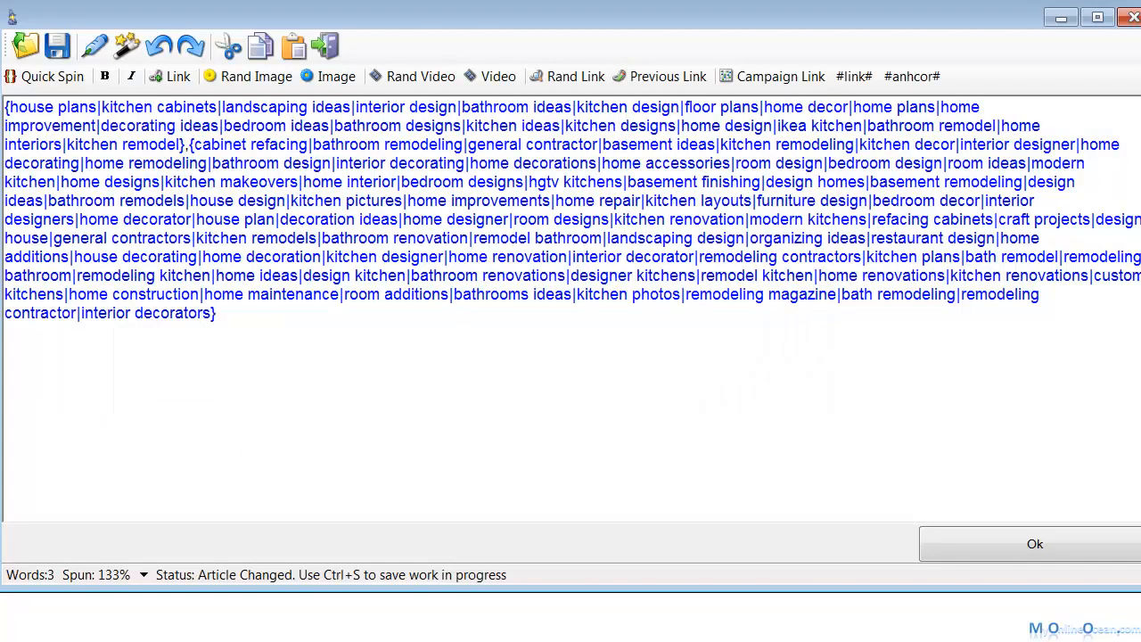
pyautogui.click(126, 44)
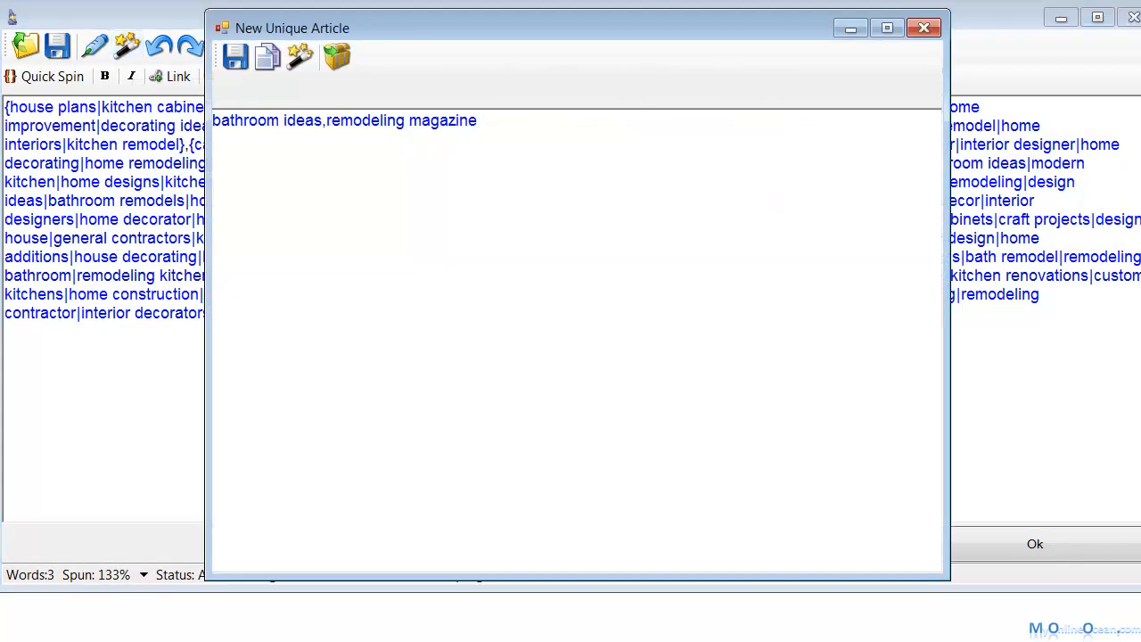
pyautogui.hotkey('ctrl', 'shift', 'Left')
pyautogui.hotkey('ctrl', 'shift', 'Left')
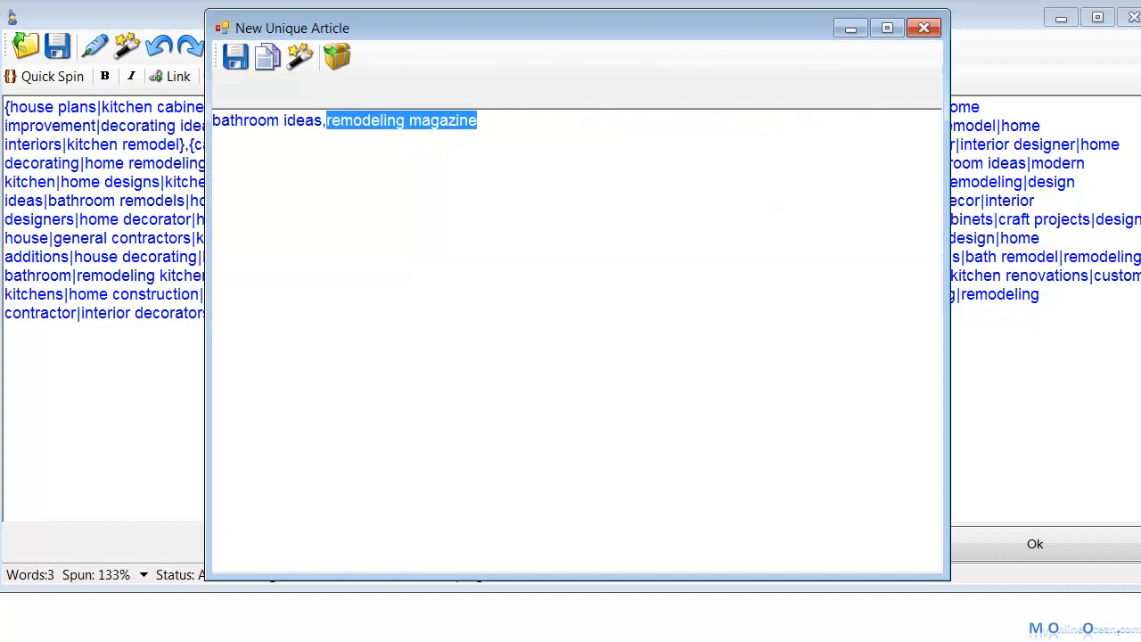
pyautogui.moveTo(322, 120); pyautogui.dragTo(213, 120)
pyautogui.click(244, 120)
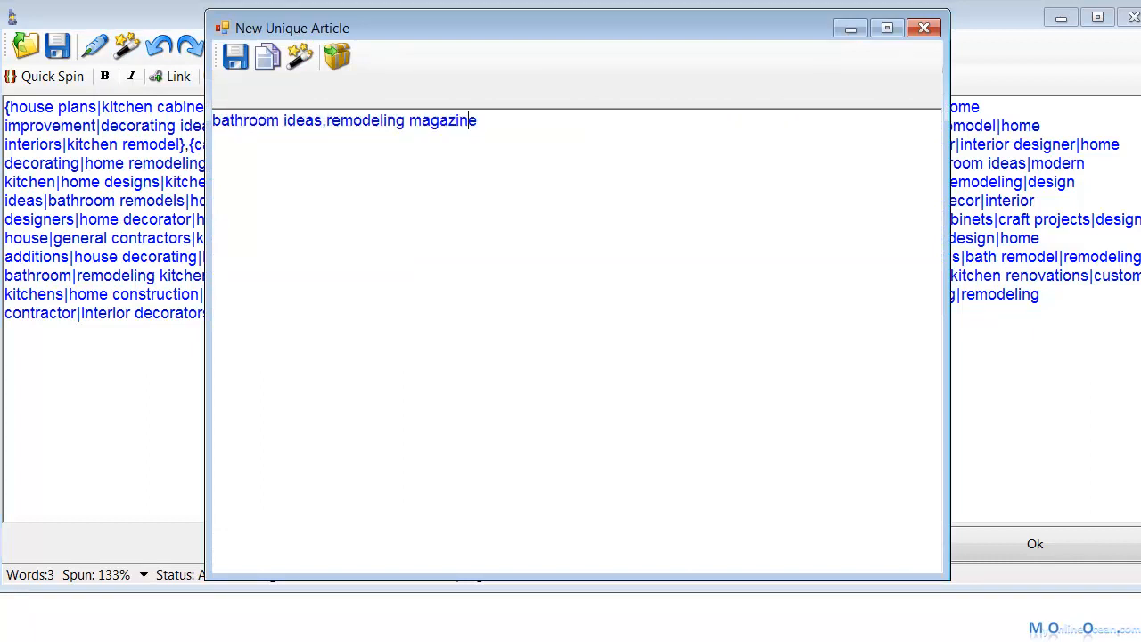
pyautogui.press('Right')
pyautogui.moveTo(477, 120); pyautogui.dragTo(327, 121)
pyautogui.click(386, 121)
pyautogui.click(478, 120)
pyautogui.click(923, 28)
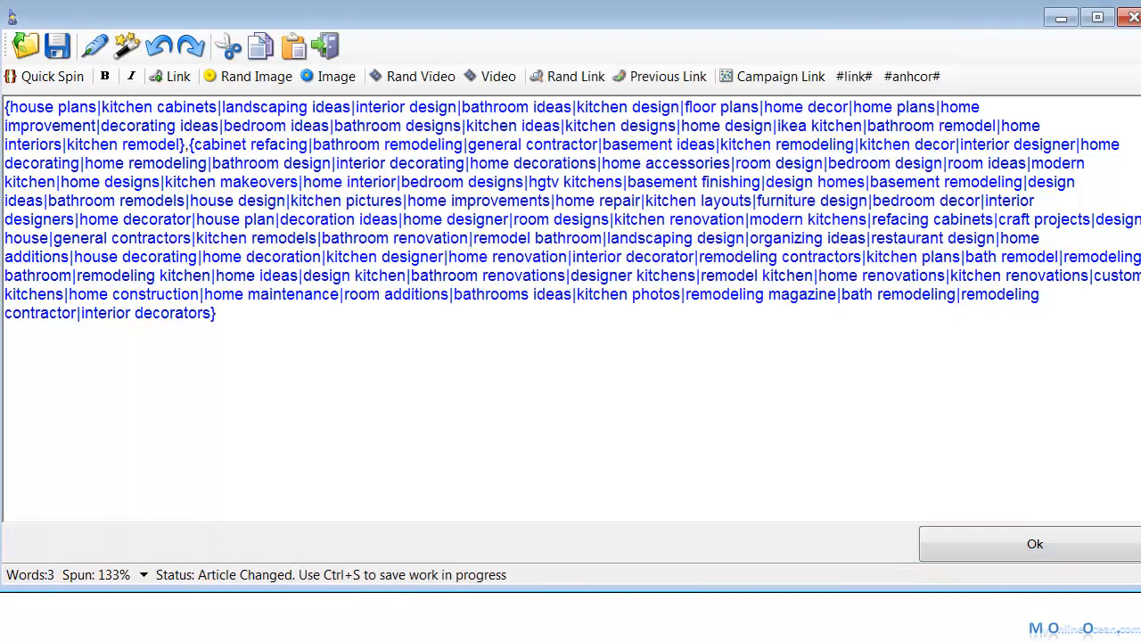
# Step: Accept the Keywords spintax, and enter "Home improvement" as the first Main Keyword in Excel's anchor text density sheet
pyautogui.click(1035, 544)
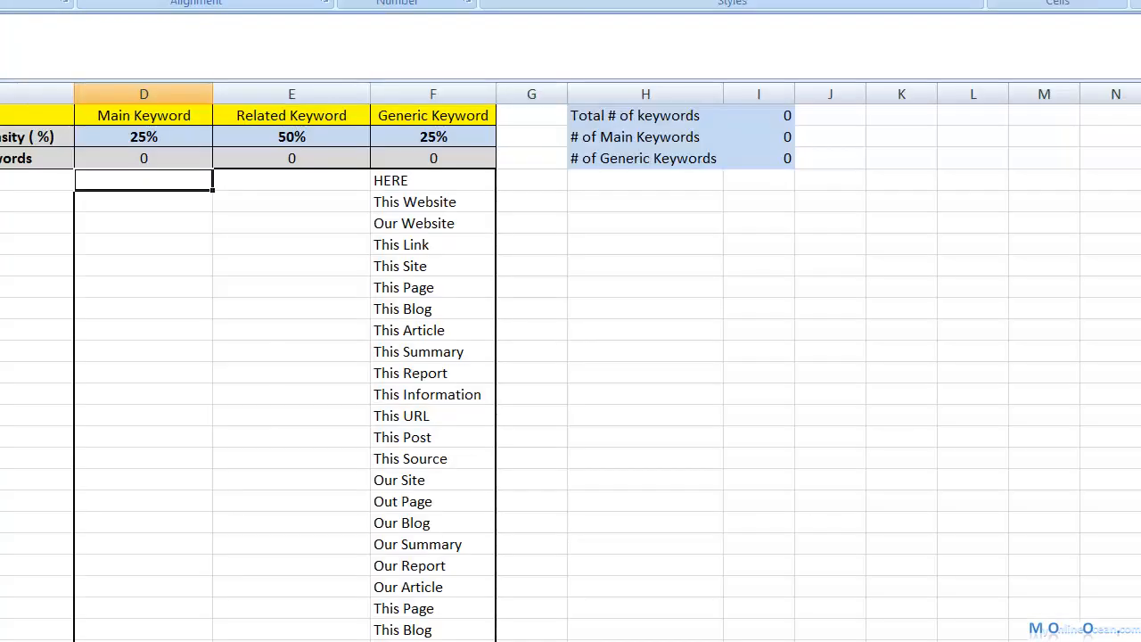
pyautogui.click(533, 328)
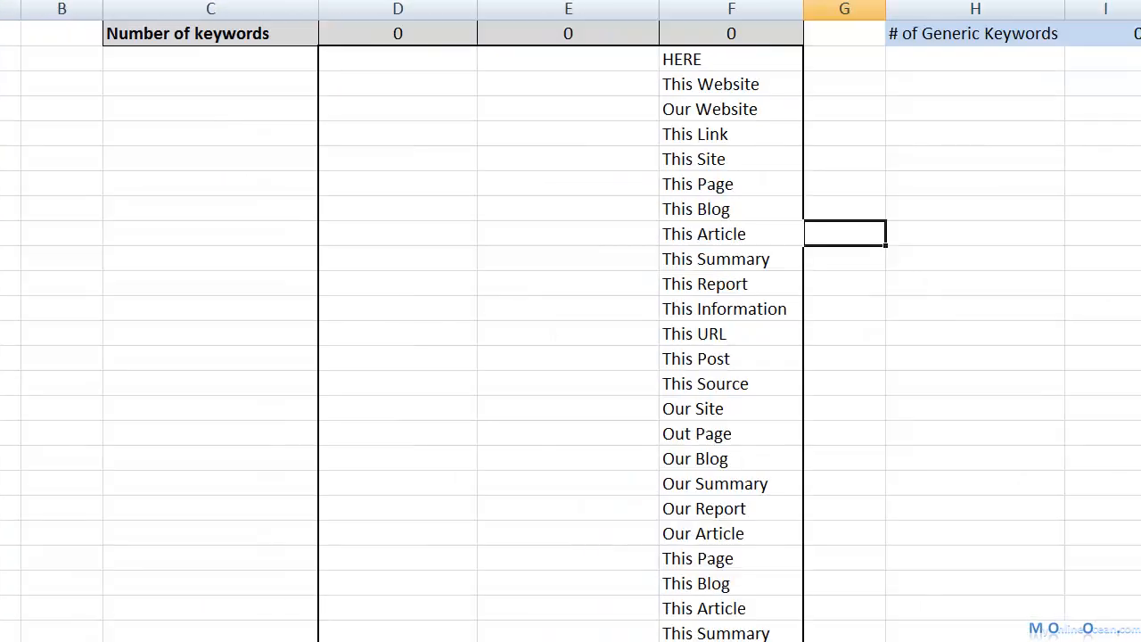
pyautogui.click(398, 34)
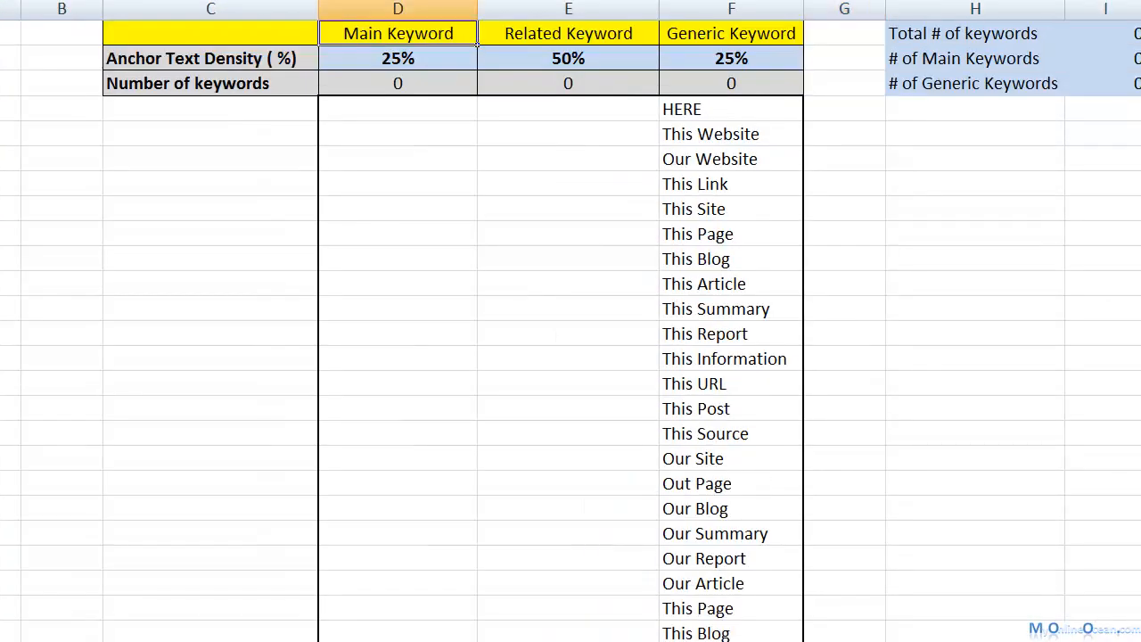
pyautogui.click(398, 108)
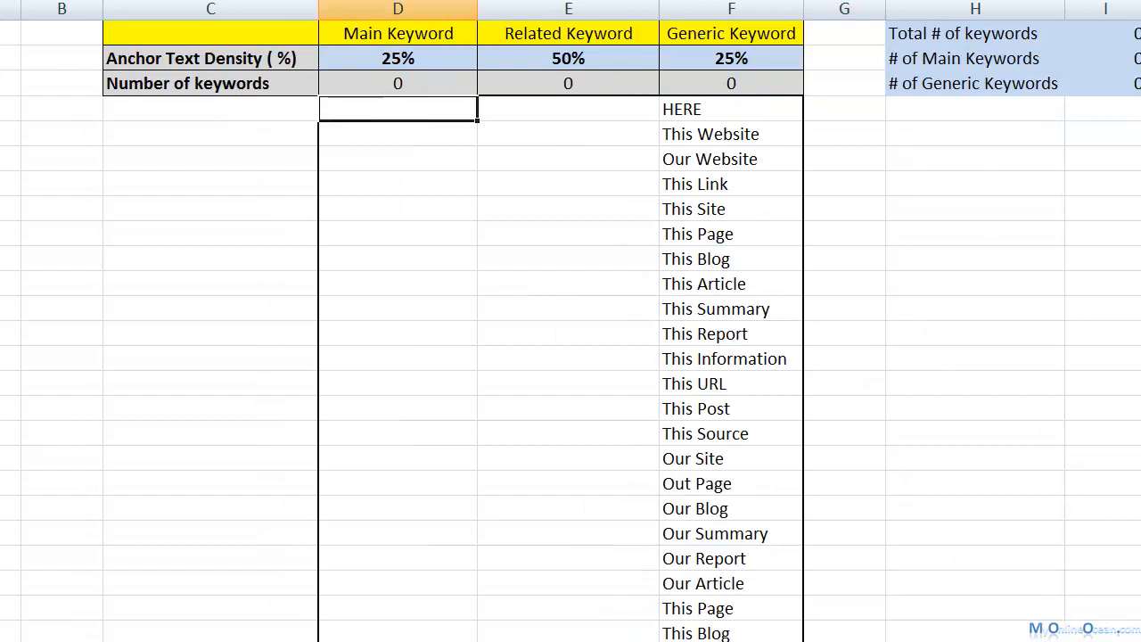
pyautogui.write('Home impr')
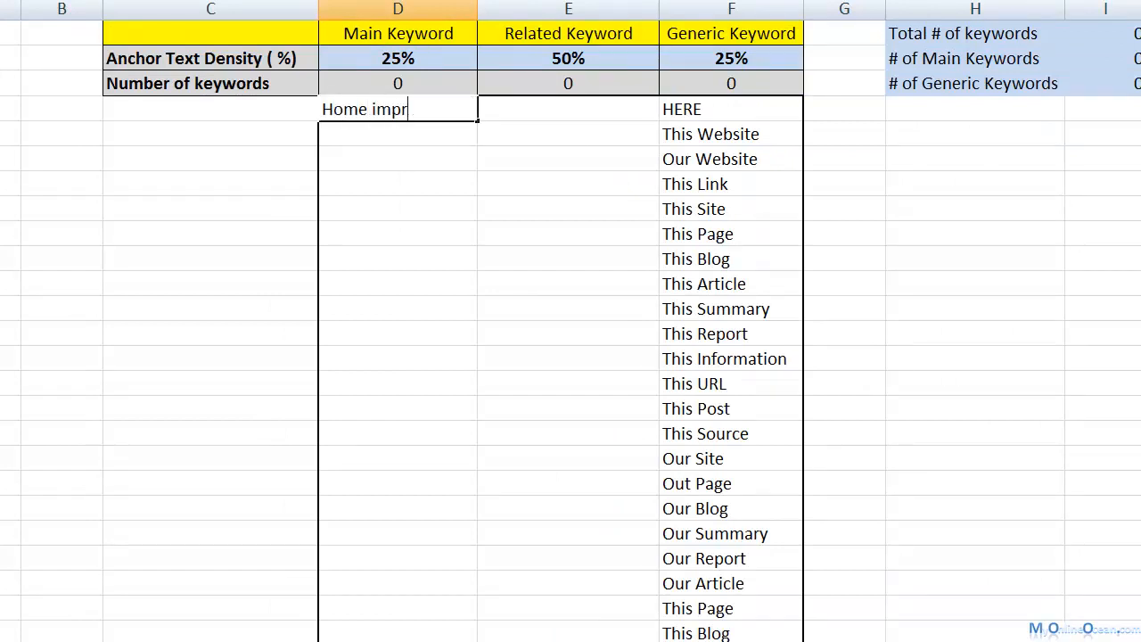
pyautogui.write('ovement')
pyautogui.press('Return')
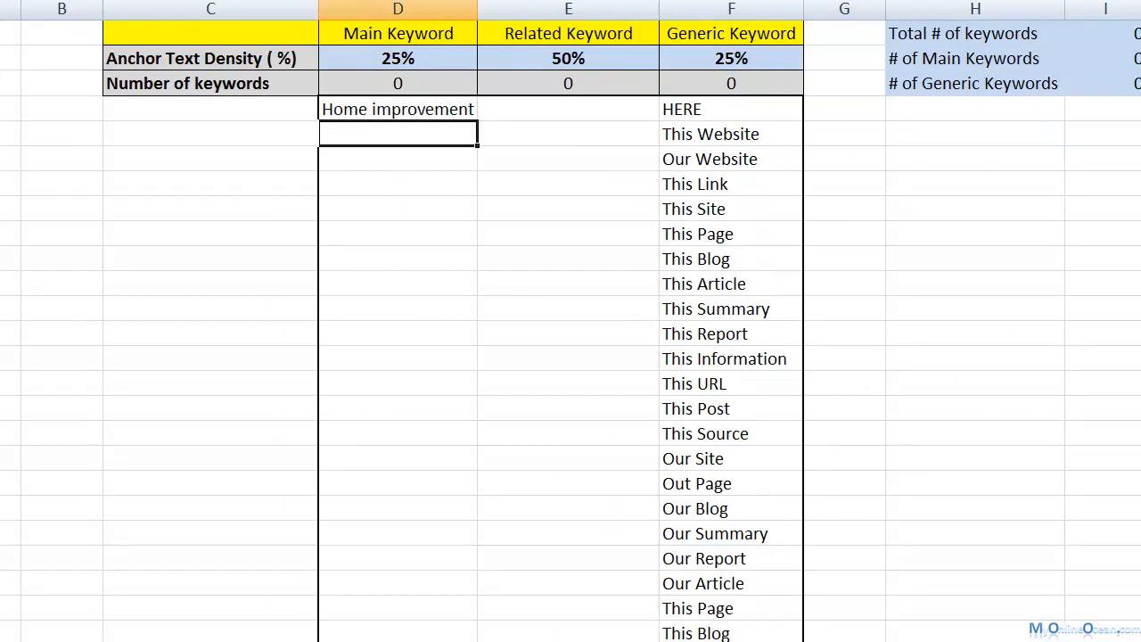
# Step: Examine the first Related and Generic Keyword cells and the anchor text density percentage of each keyword type
pyautogui.click(567, 108)
pyautogui.click(730, 109)
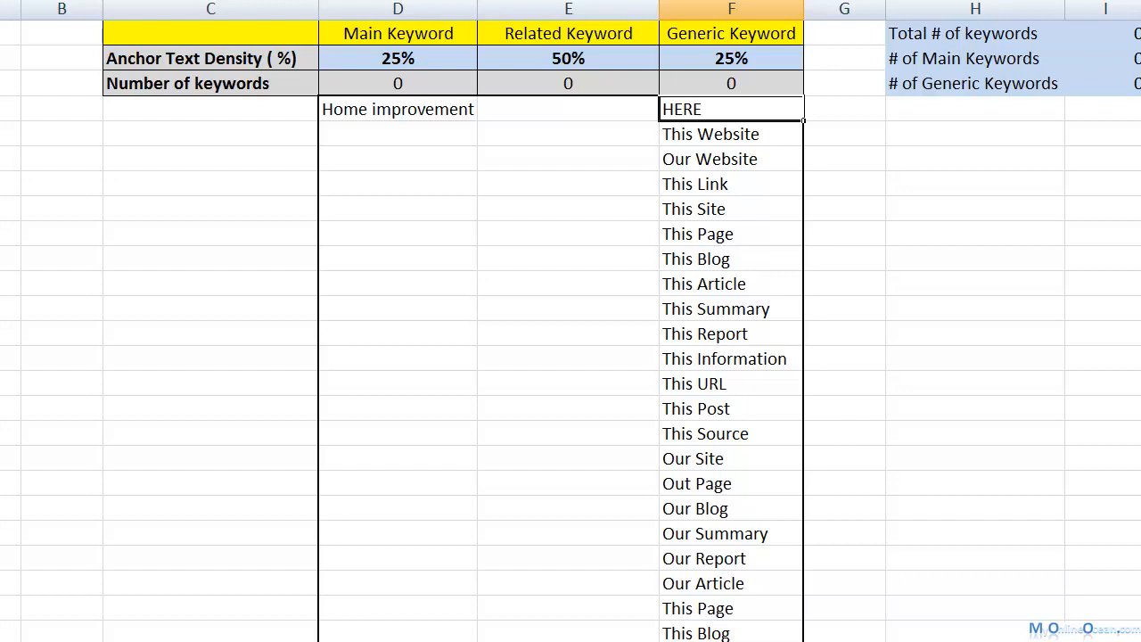
pyautogui.click(397, 59)
pyautogui.click(568, 59)
pyautogui.click(730, 59)
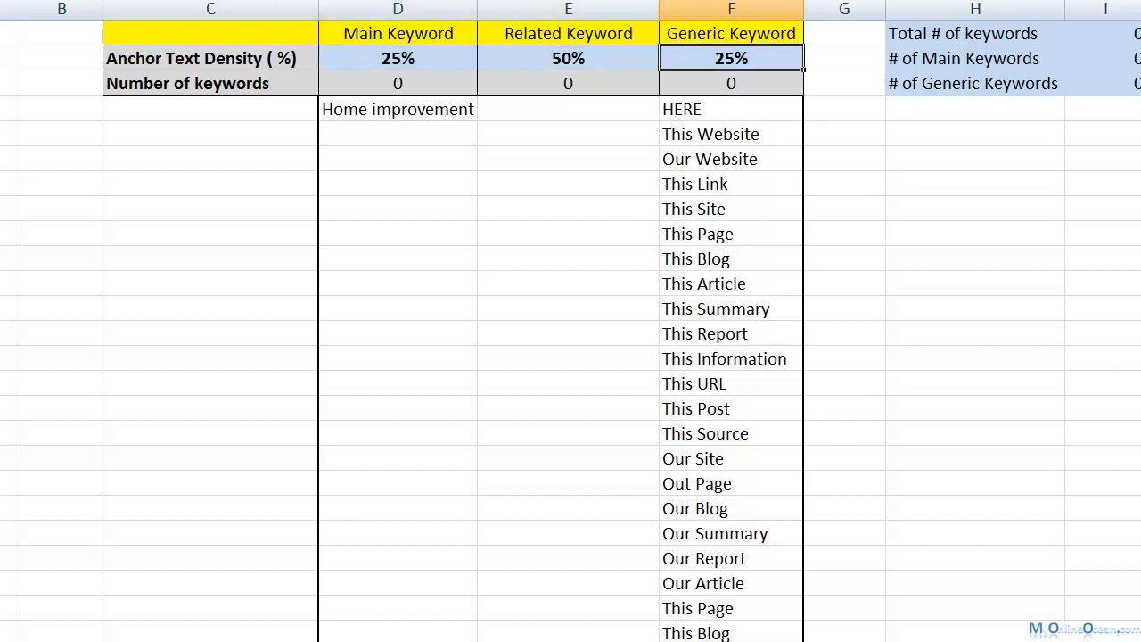
pyautogui.click(398, 58)
pyautogui.press('Right')
pyautogui.press('Right')
pyautogui.click(397, 58)
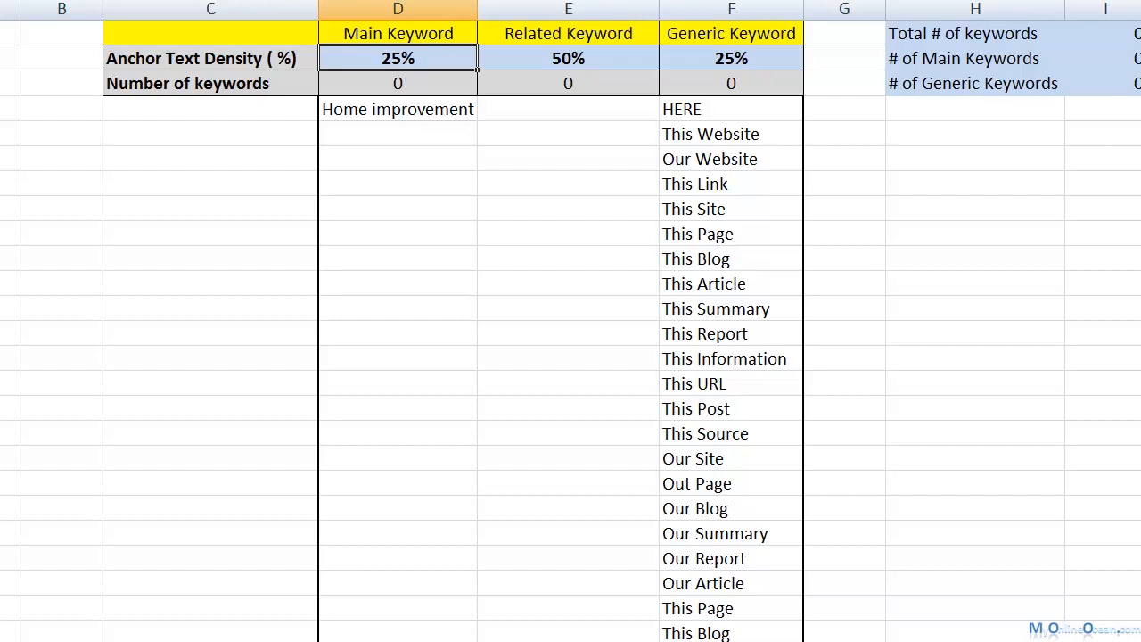
# Step: Set the anchor text density to 20% for Main Keyword and 30% for Generic Keyword
pyautogui.doubleClick(401, 58)
pyautogui.press('BackSpace')
pyautogui.write('0')
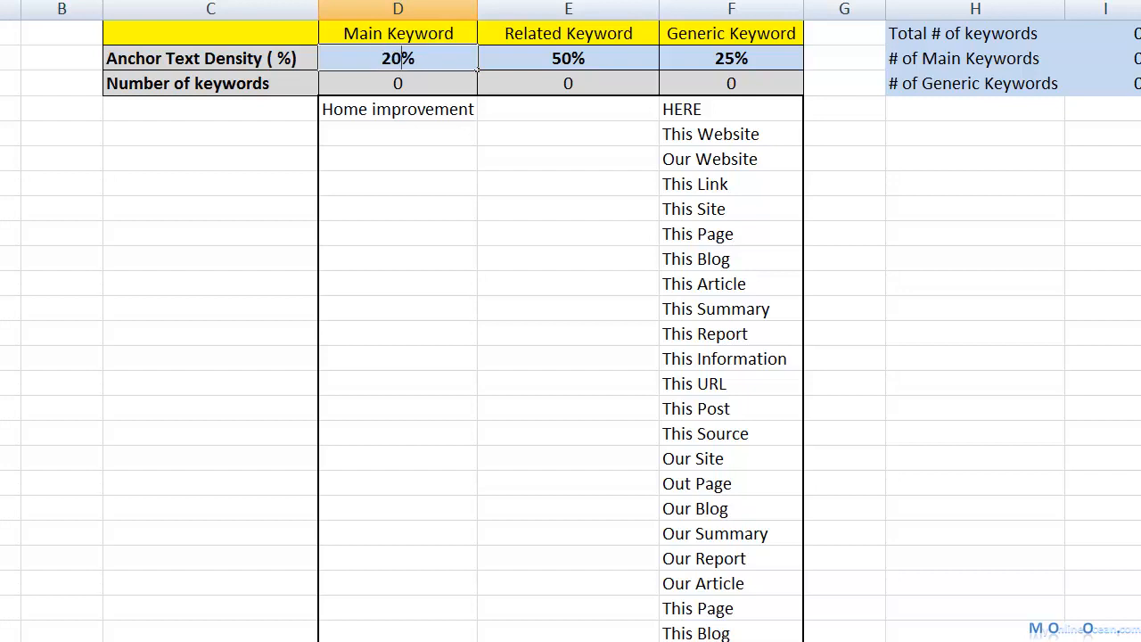
pyautogui.click(731, 58)
pyautogui.doubleClick(735, 58)
pyautogui.press('BackSpace')
pyautogui.press('BackSpace')
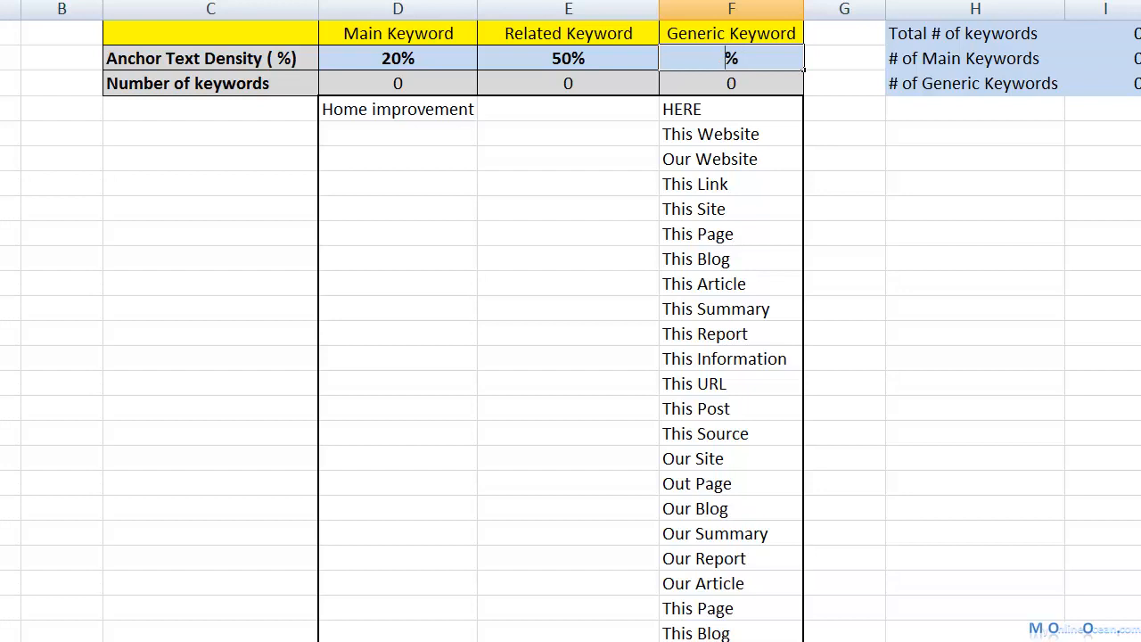
pyautogui.write('30')
pyautogui.press('Return')
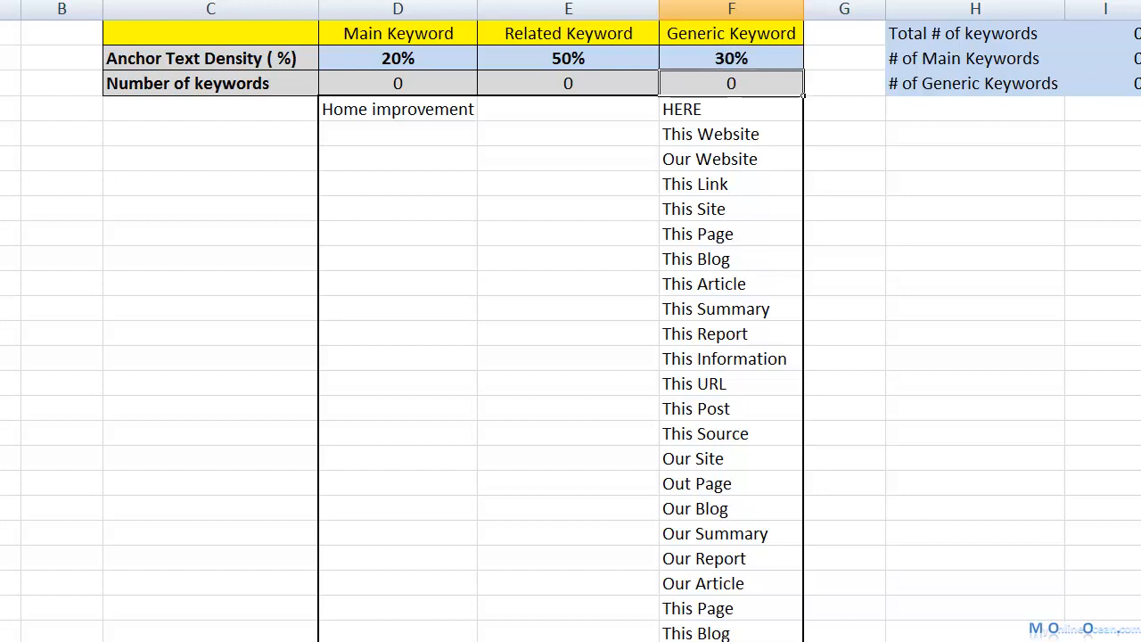
# Step: Review the main keyword entry and compare the revised density split across the Main, Related and Generic Keyword columns
pyautogui.click(845, 159)
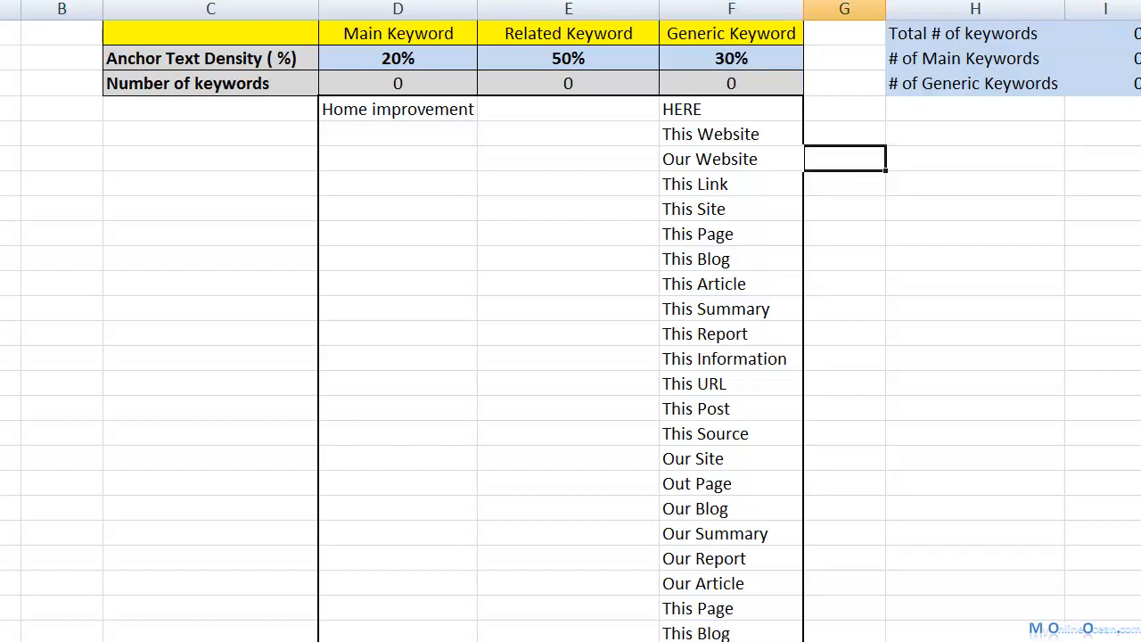
pyautogui.click(398, 109)
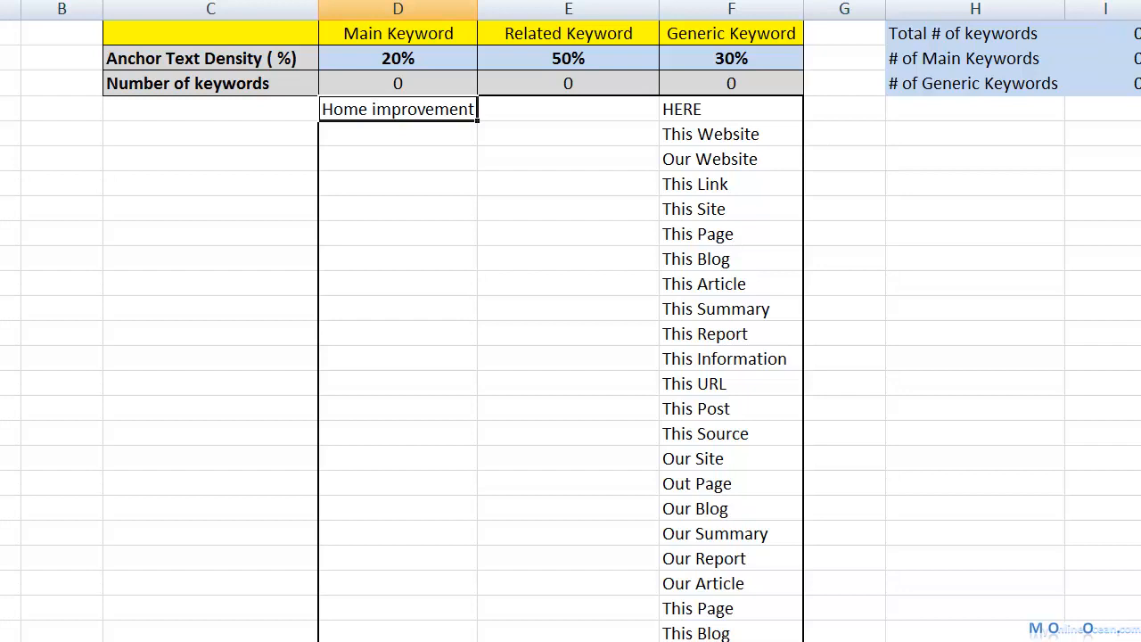
pyautogui.click(1105, 209)
pyautogui.click(567, 59)
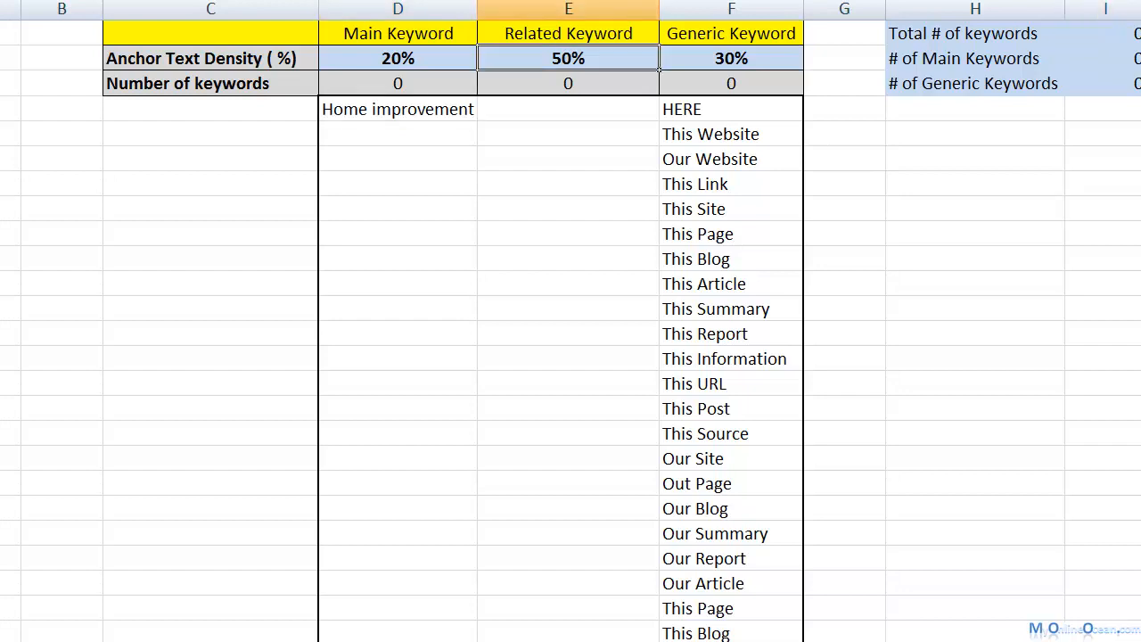
pyautogui.click(398, 58)
pyautogui.click(567, 58)
pyautogui.click(731, 58)
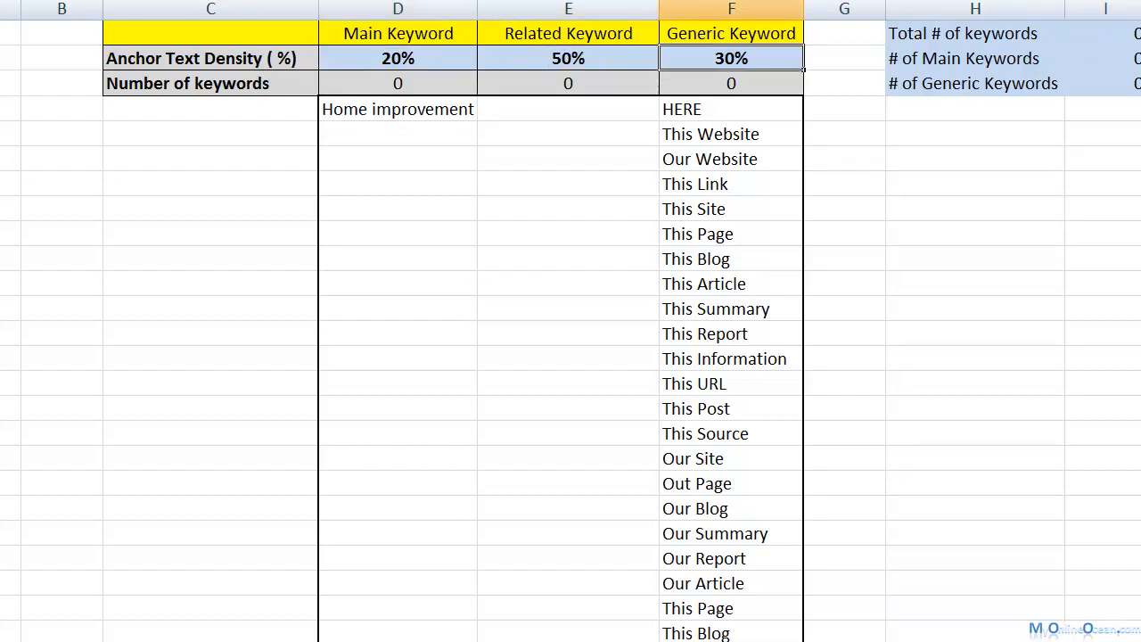
pyautogui.moveTo(397, 58); pyautogui.dragTo(731, 59)
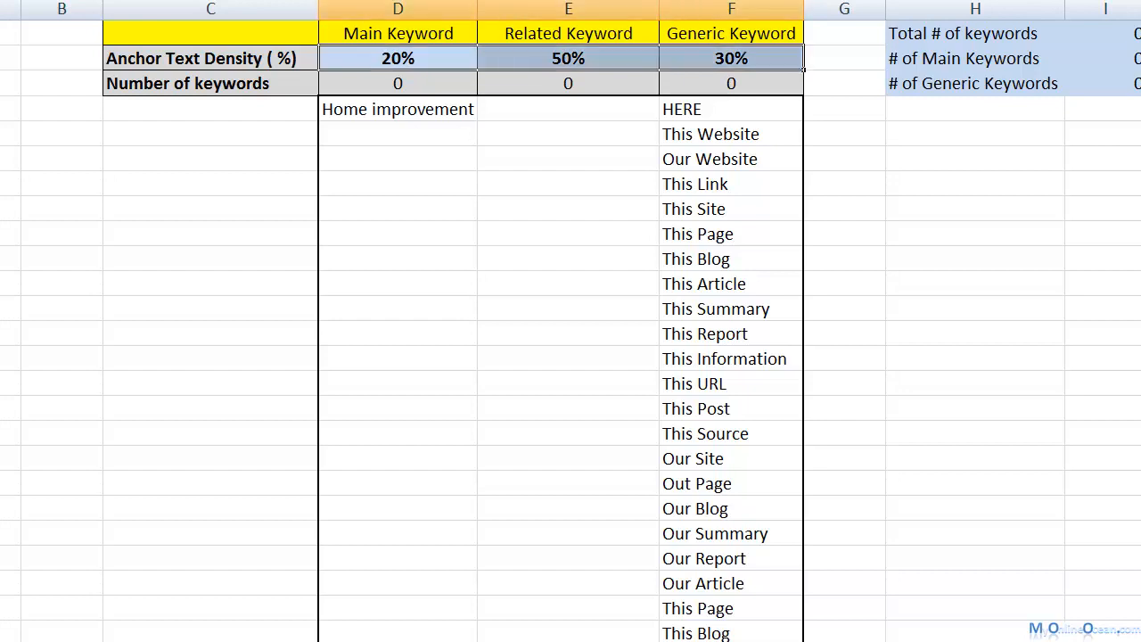
pyautogui.click(975, 134)
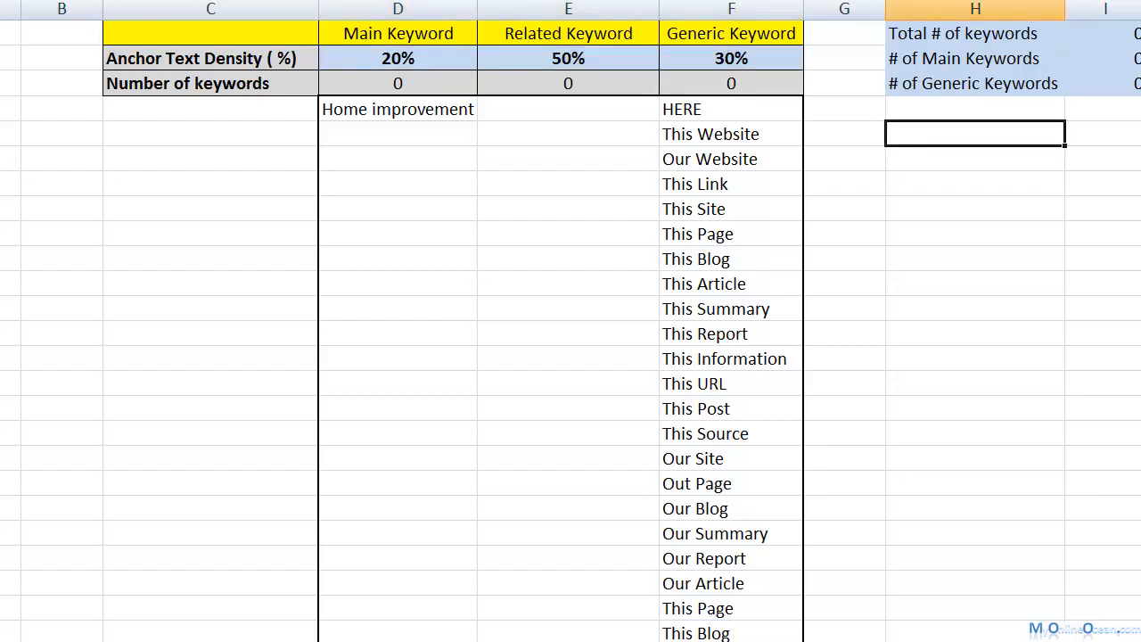
pyautogui.click(398, 58)
pyautogui.click(568, 59)
pyautogui.click(731, 59)
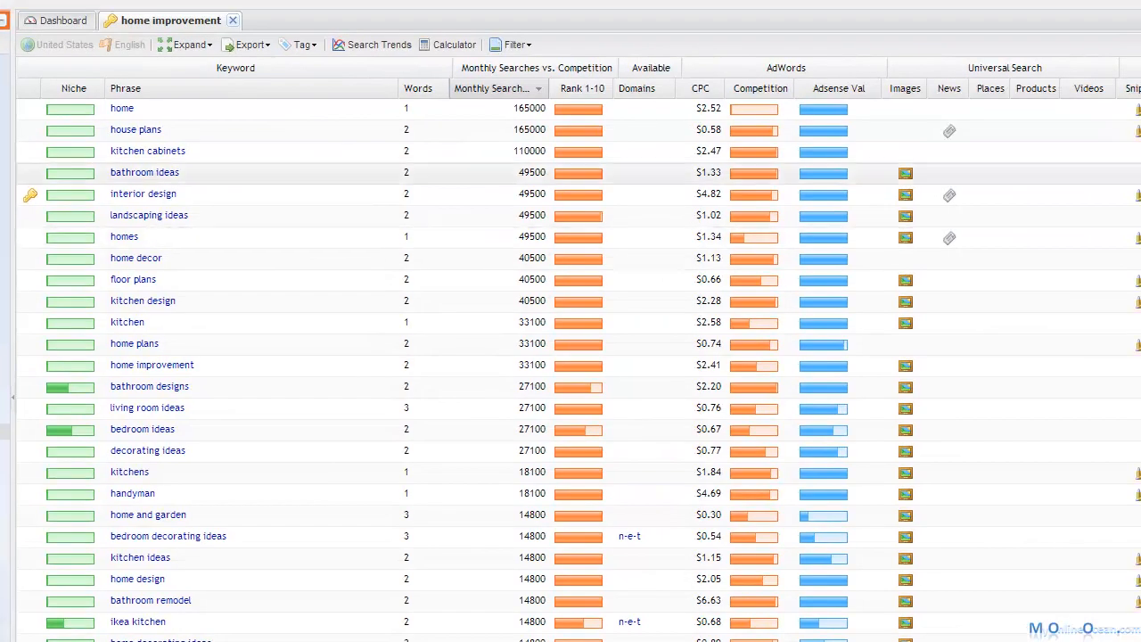
# Step: Select all phrases in the "home improvement" results of the keyword research tool
pyautogui.scroll(-15, 570, 356)
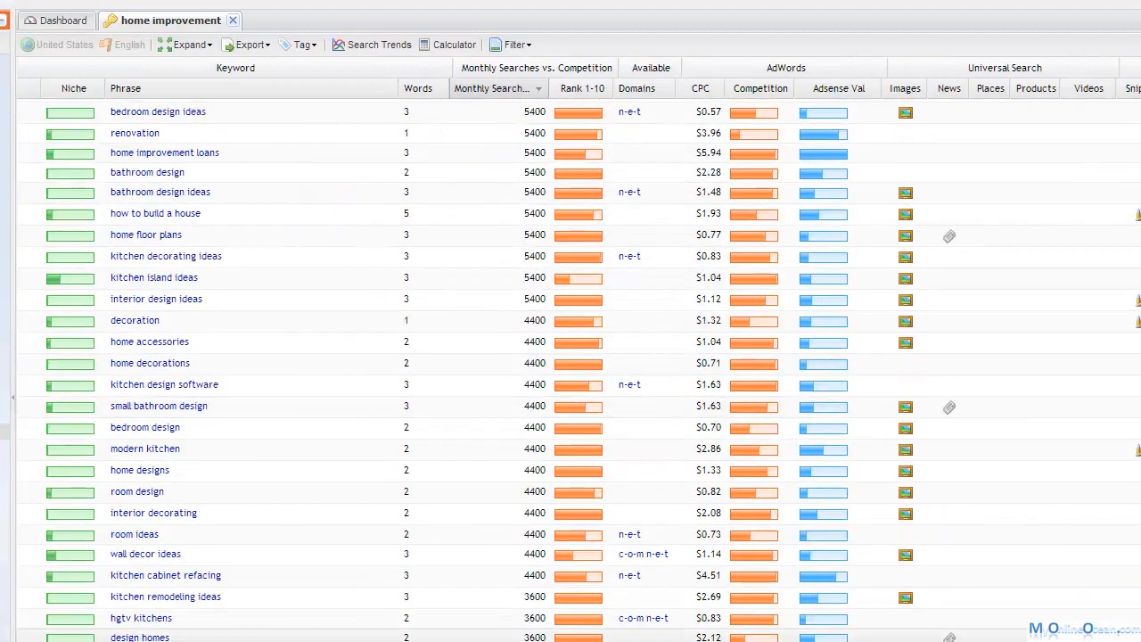
pyautogui.hotkey('ctrl', 'a')
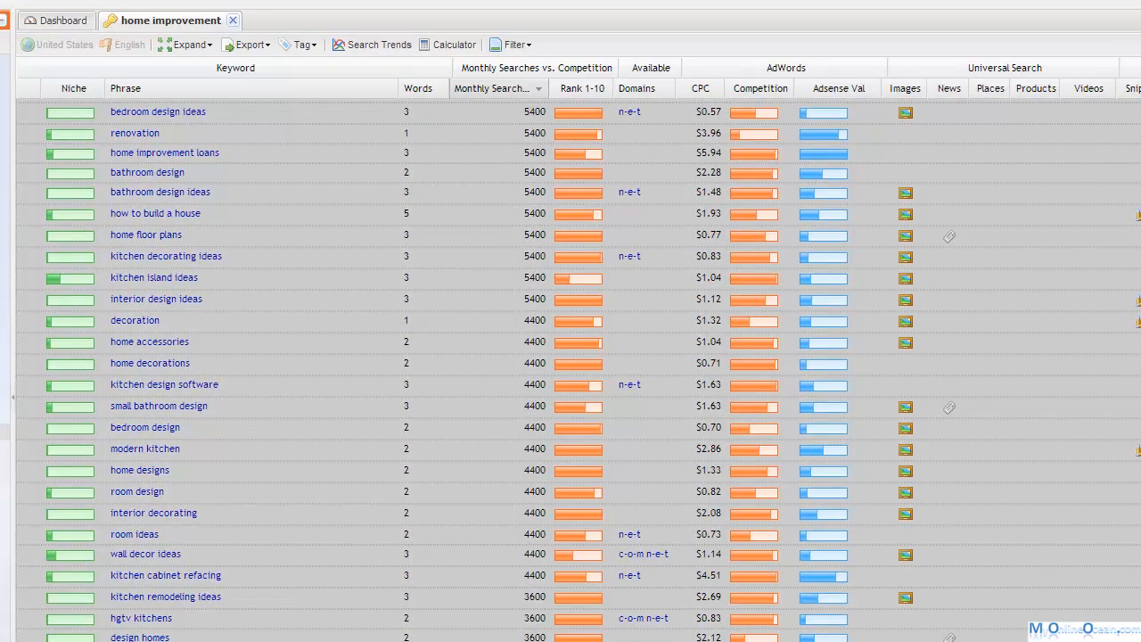
pyautogui.scroll(15, 571, 357)
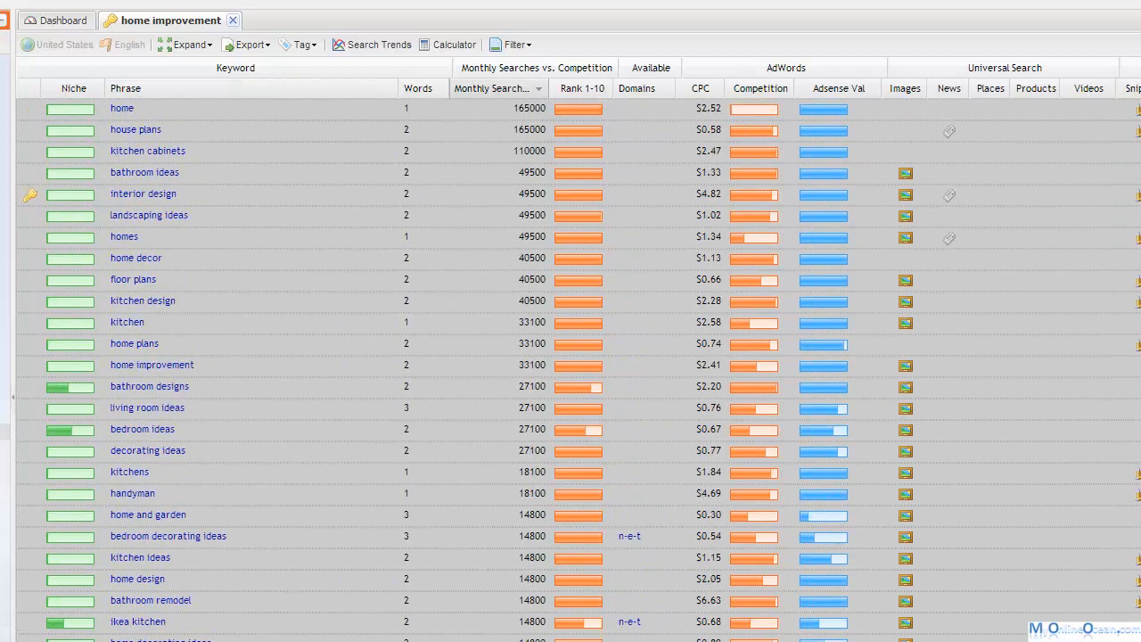
pyautogui.scroll(-7, 570, 357)
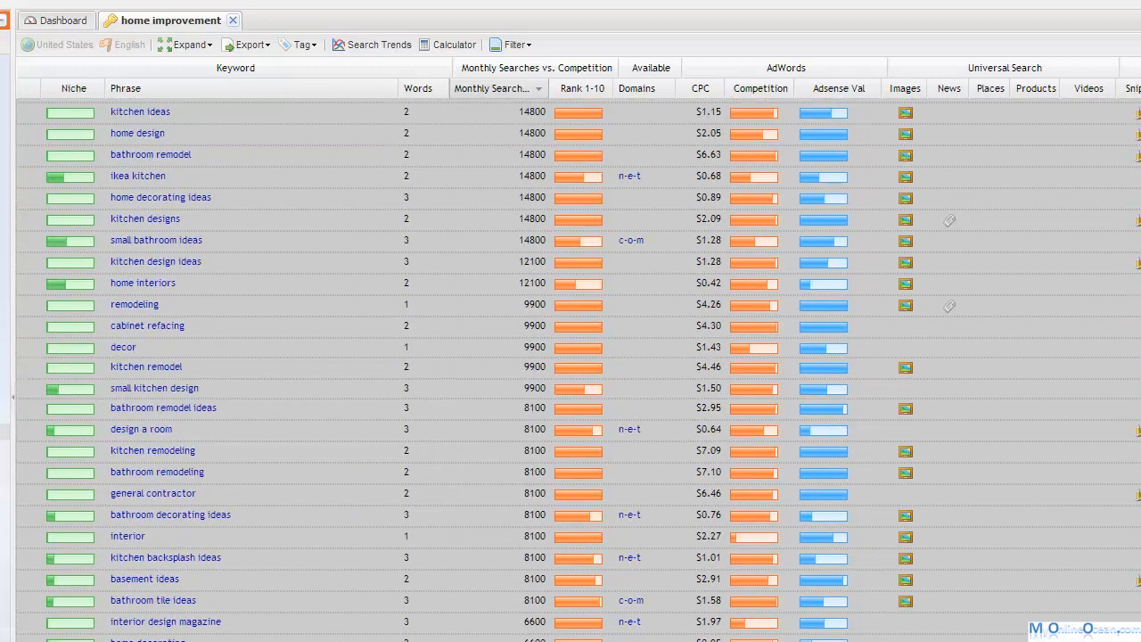
pyautogui.scroll(7, 571, 356)
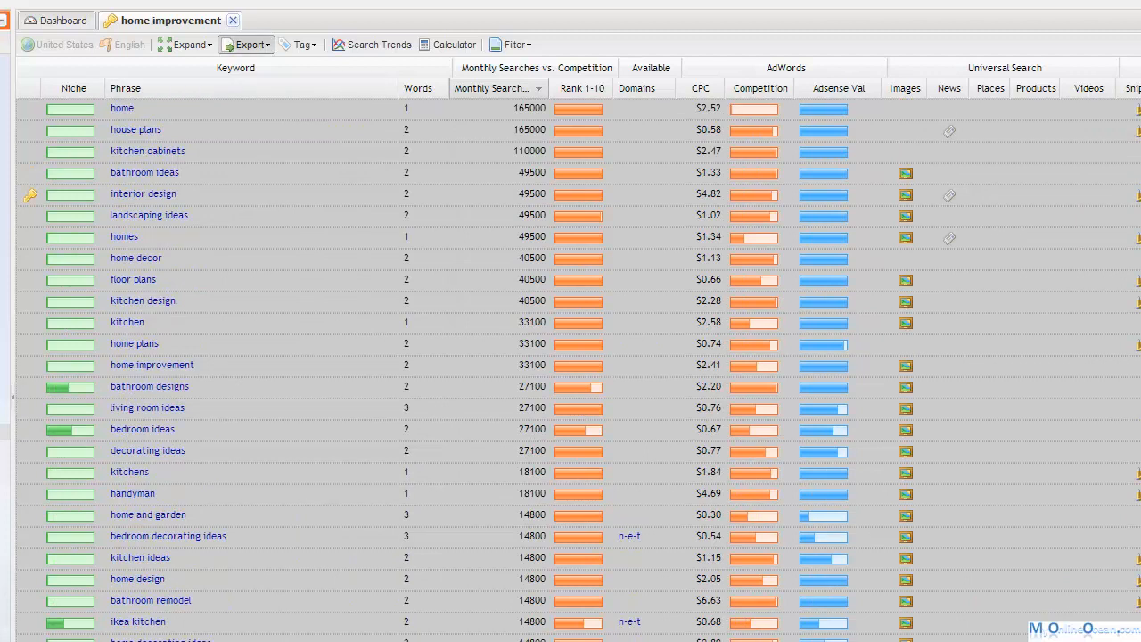
# Step: Show the selected home improvement keywords as text and copy the whole list
pyautogui.click(247, 45)
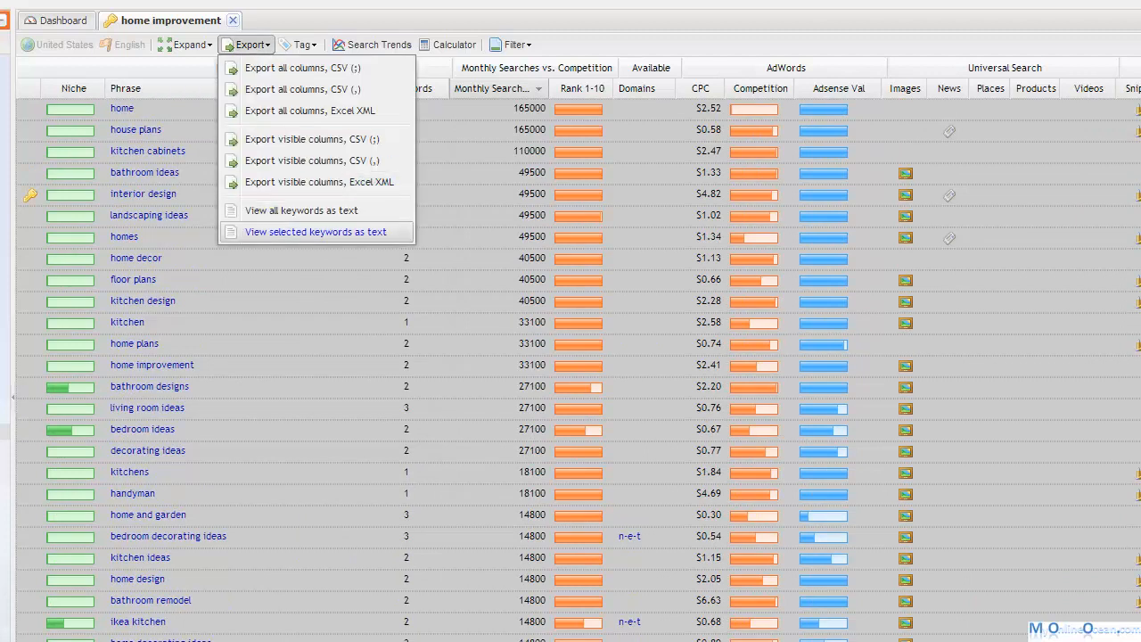
pyautogui.click(316, 231)
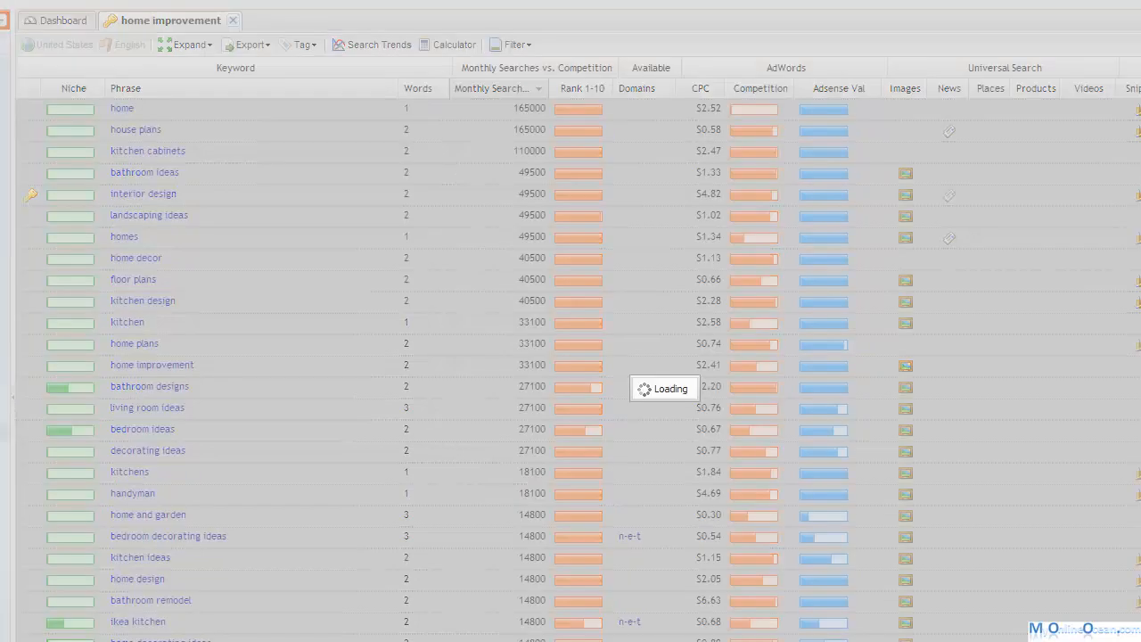
pyautogui.rightClick(580, 356)
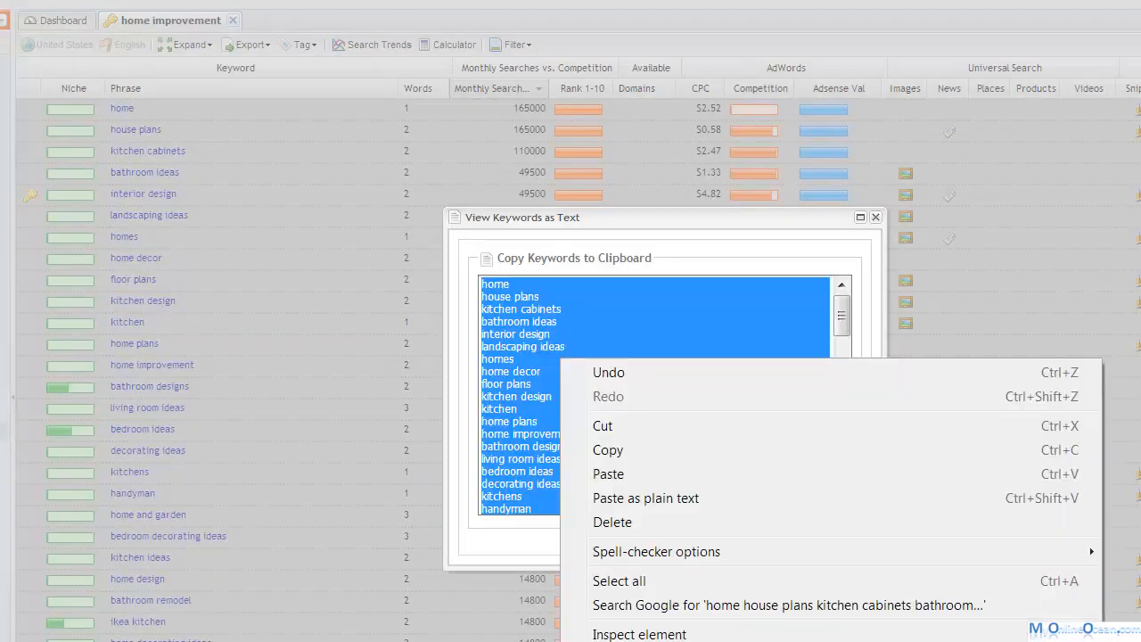
pyautogui.click(603, 448)
# Step: Switch to the Excel workbook and paste the copied keywords into the Related Keyword column starting at E4
pyautogui.hotkey('alt', 'Tab')
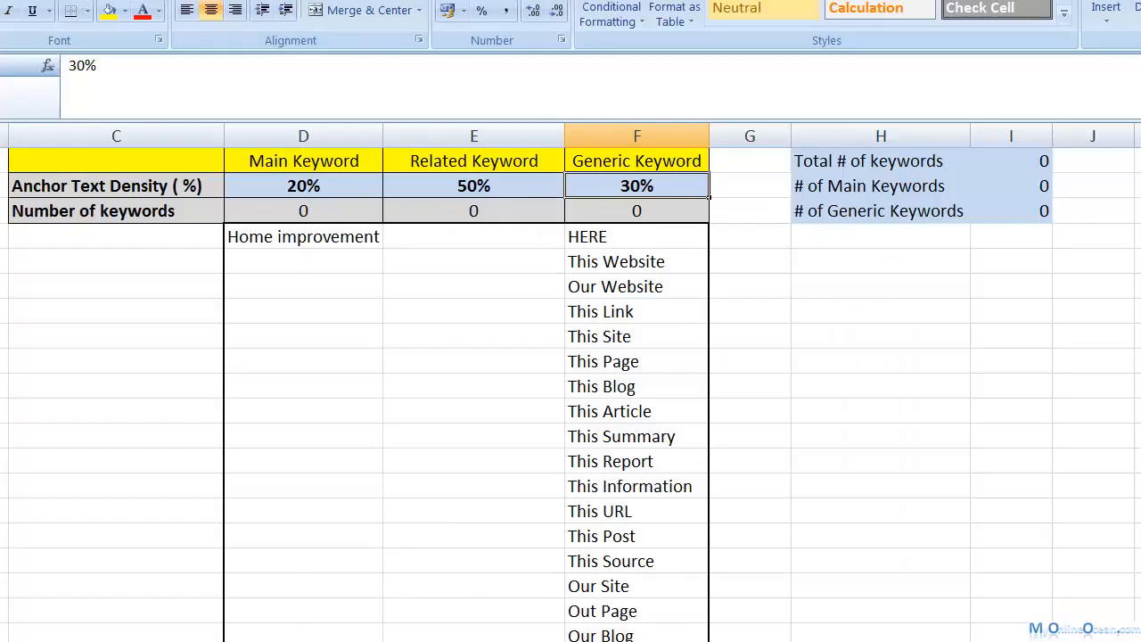
pyautogui.click(451, 240)
pyautogui.rightClick(450, 243)
pyautogui.click(500, 307)
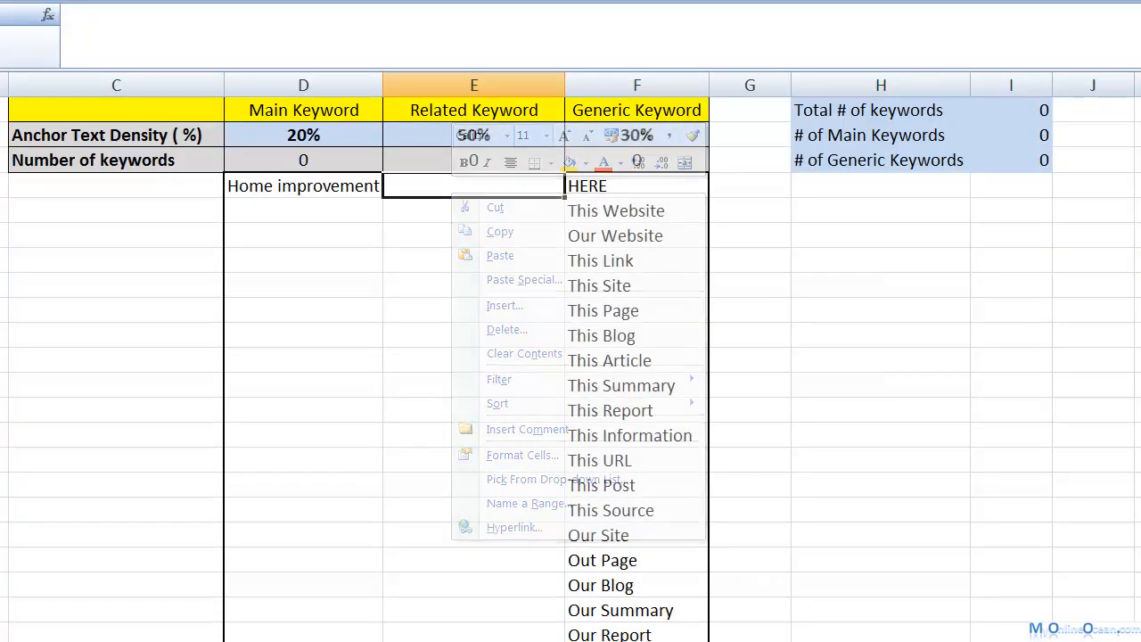
pyautogui.click(500, 255)
# Step: Examine the number-of-keywords cells for the related, main and generic columns and the main keyword in D4
pyautogui.click(473, 159)
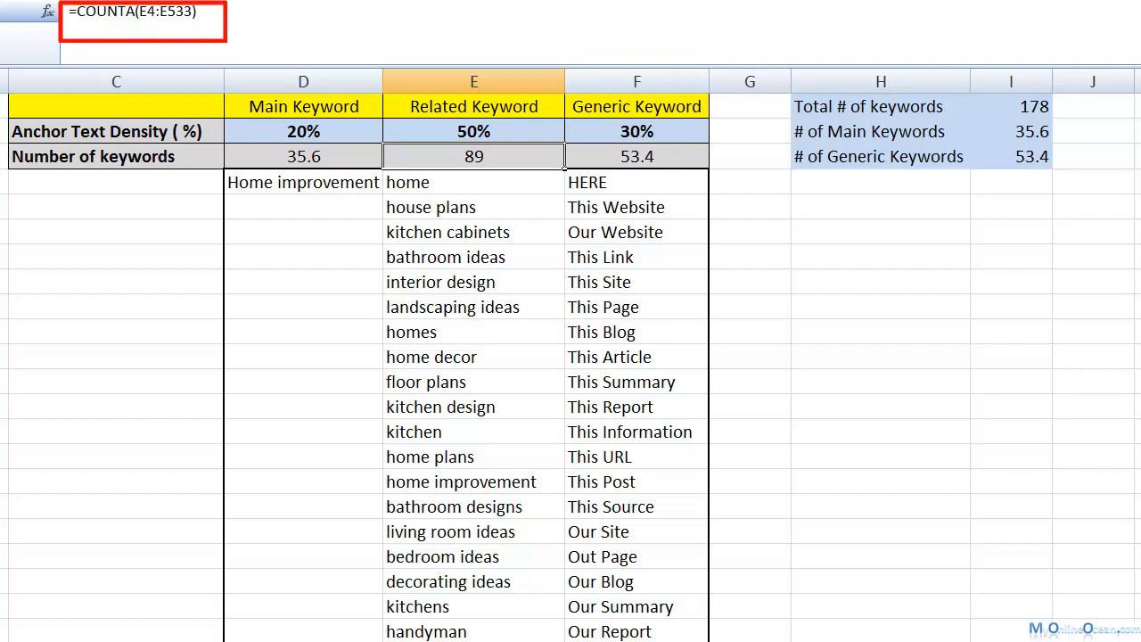
pyautogui.click(303, 157)
pyautogui.click(636, 157)
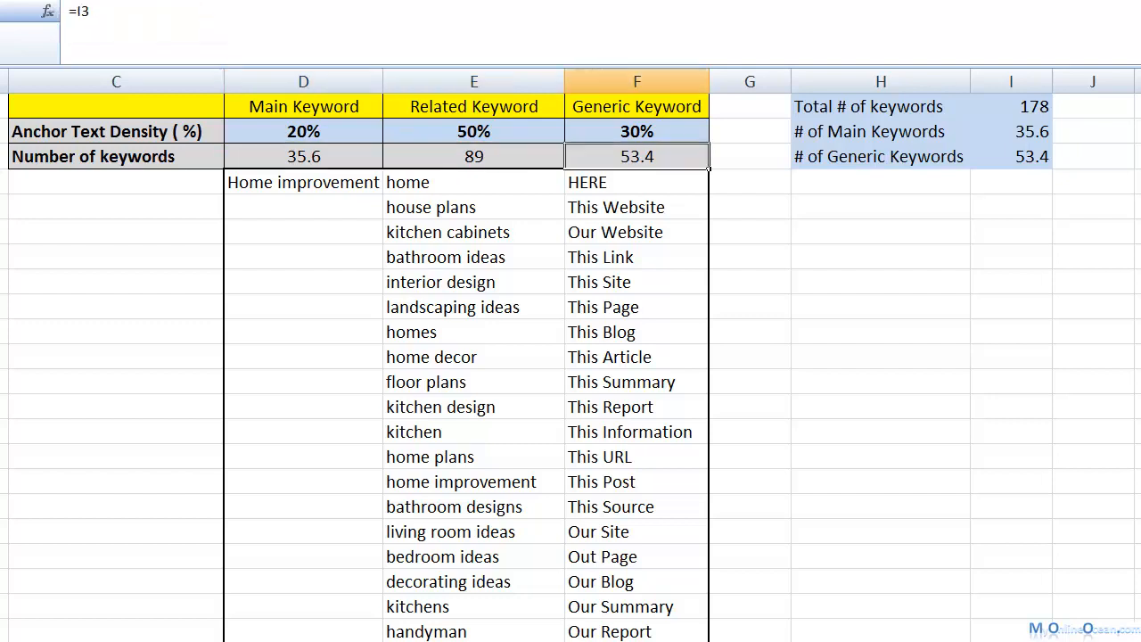
pyautogui.click(303, 183)
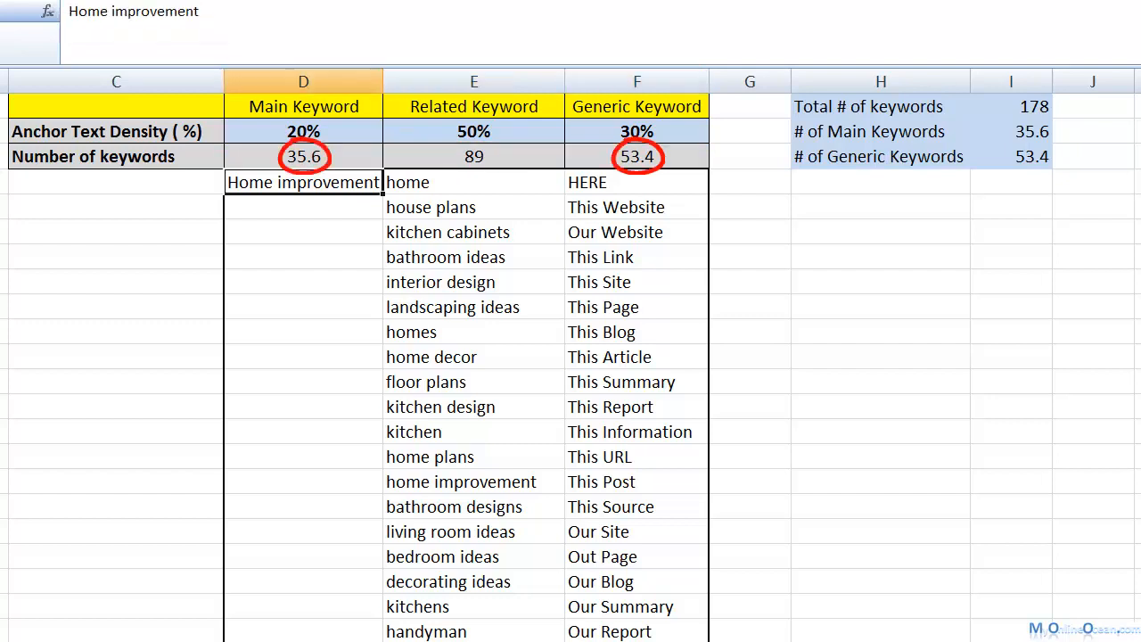
# Step: Select the Related Keyword list from E4 to E92 to check its length, and return to E4
pyautogui.click(499, 175)
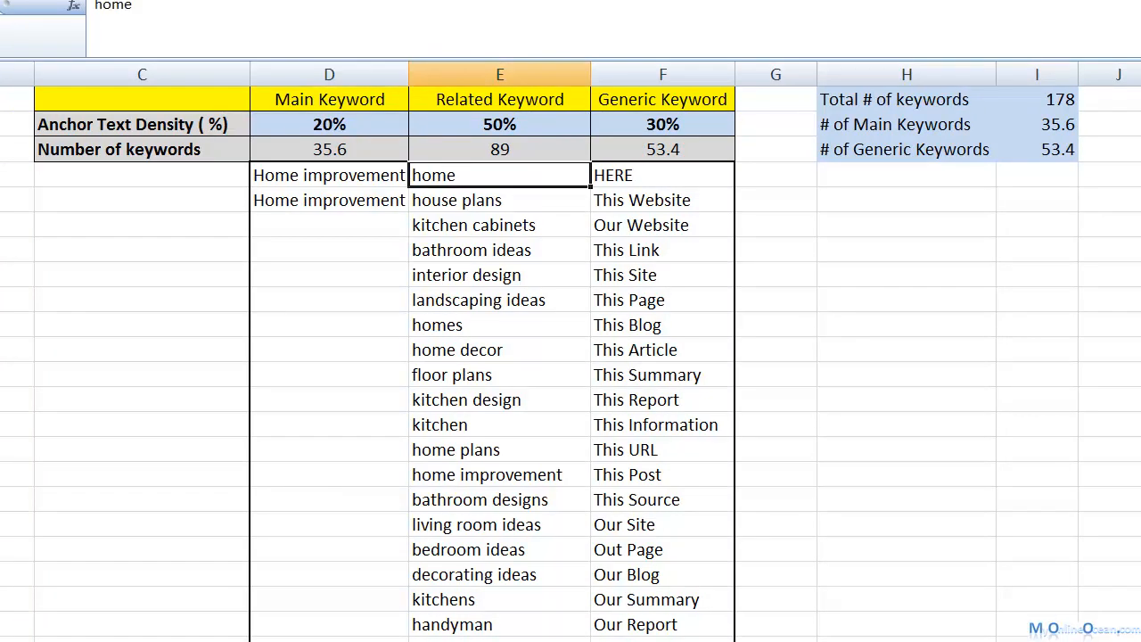
pyautogui.moveTo(499, 174); pyautogui.dragTo(508, 598)
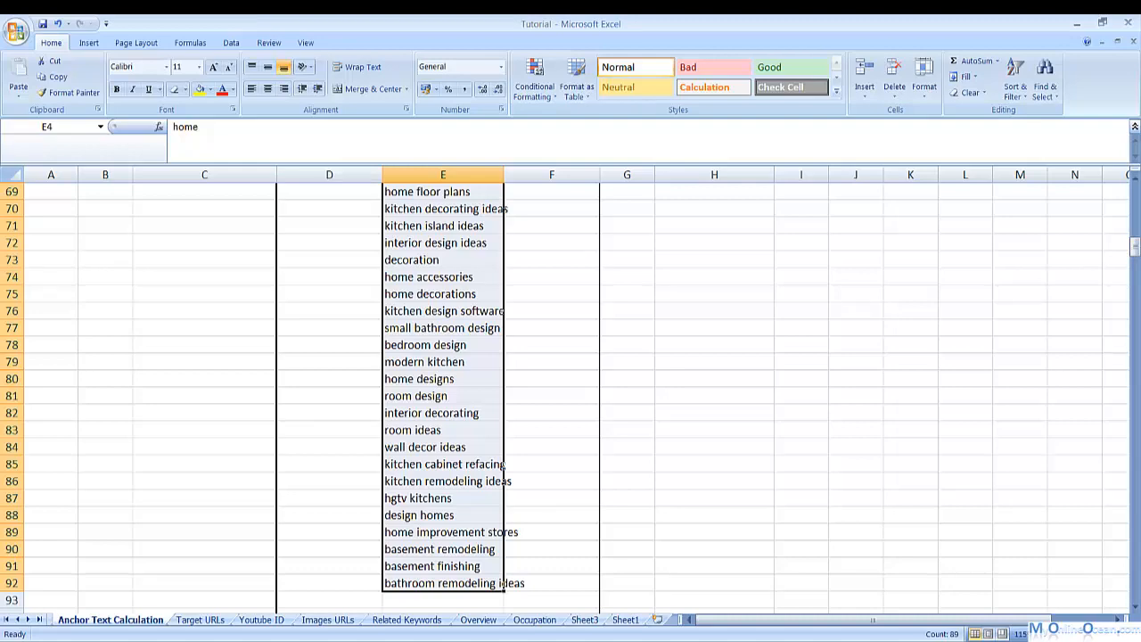
pyautogui.scroll(9, 445, 392)
pyautogui.scroll(14, 445, 392)
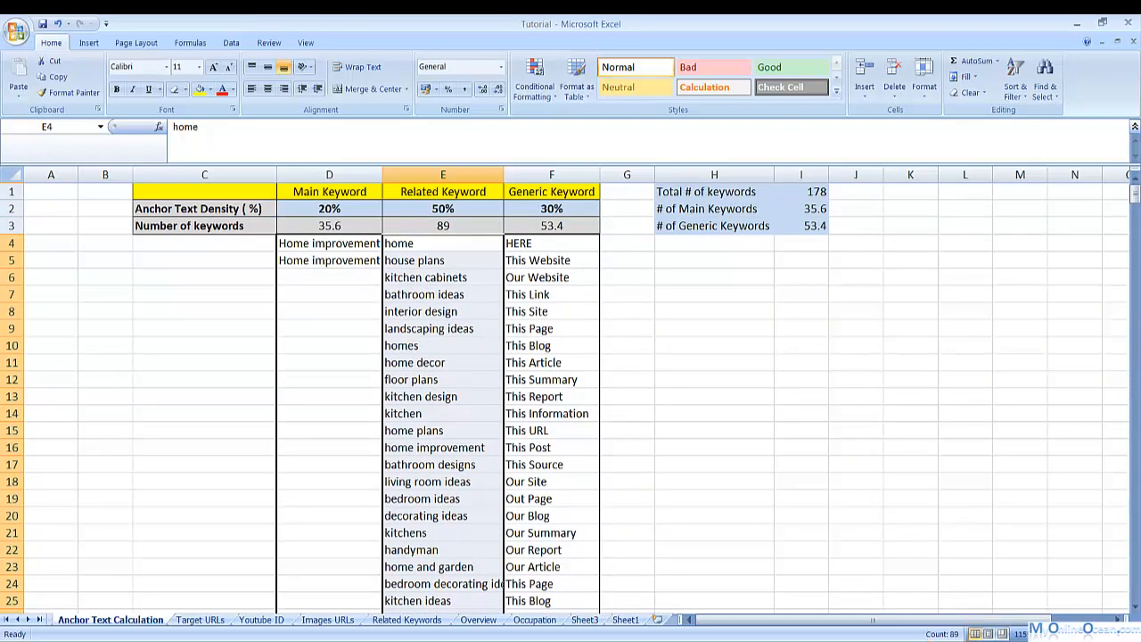
pyautogui.click(443, 243)
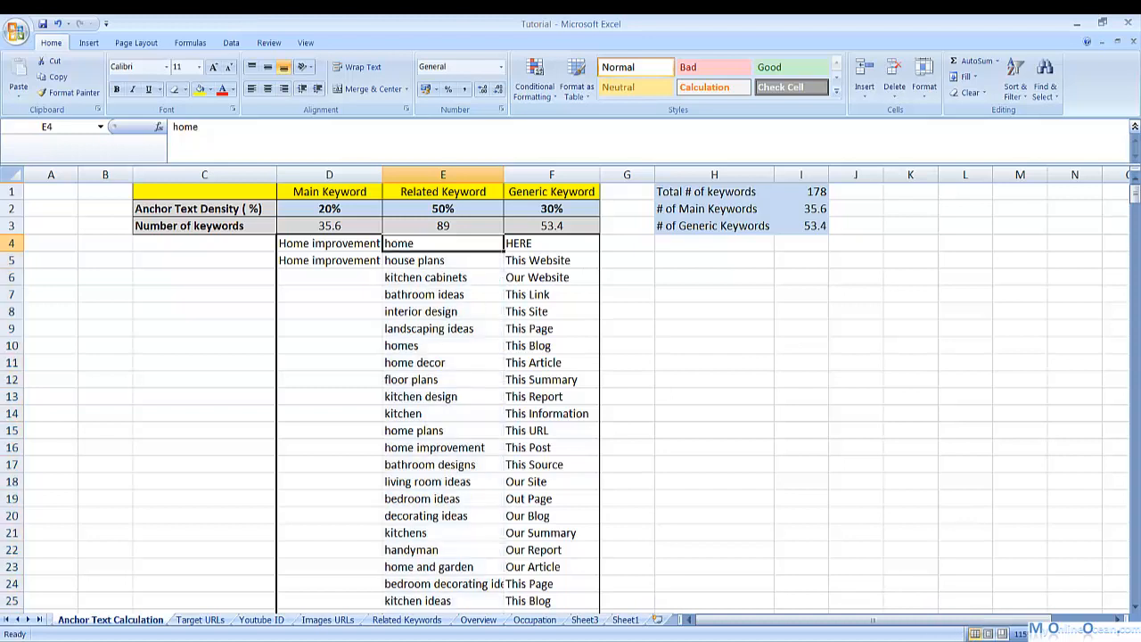
# Step: Check the required number of main keywords and fill Home improvement down the Main Keyword column to D40
pyautogui.click(330, 226)
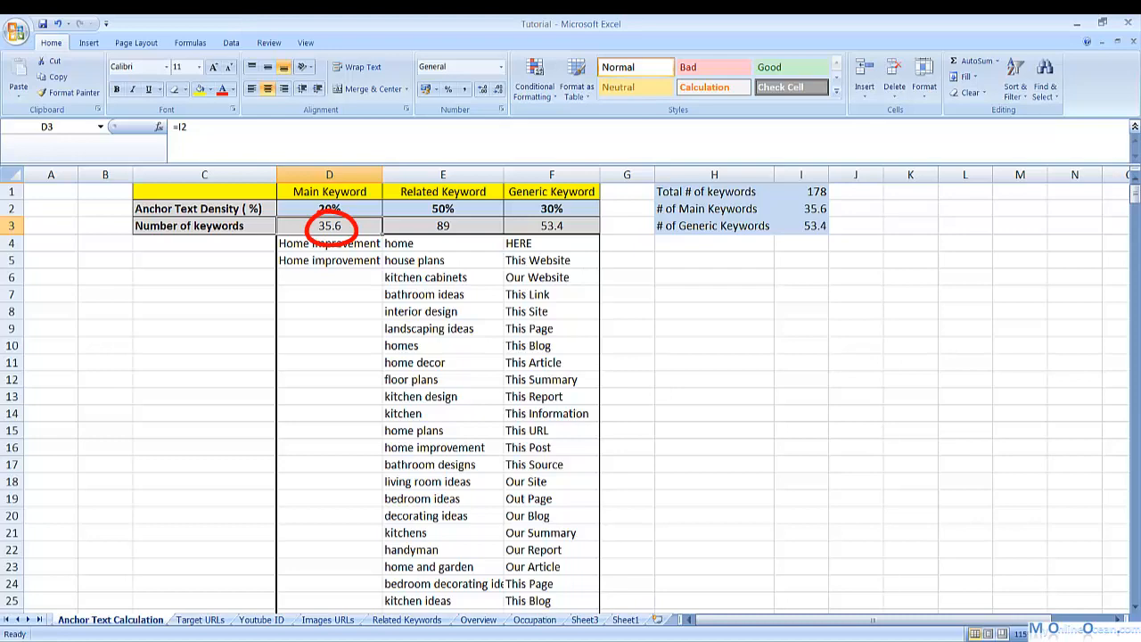
pyautogui.moveTo(329, 243); pyautogui.dragTo(384, 540)
pyautogui.click(330, 260)
pyautogui.scroll(2, 389, 548)
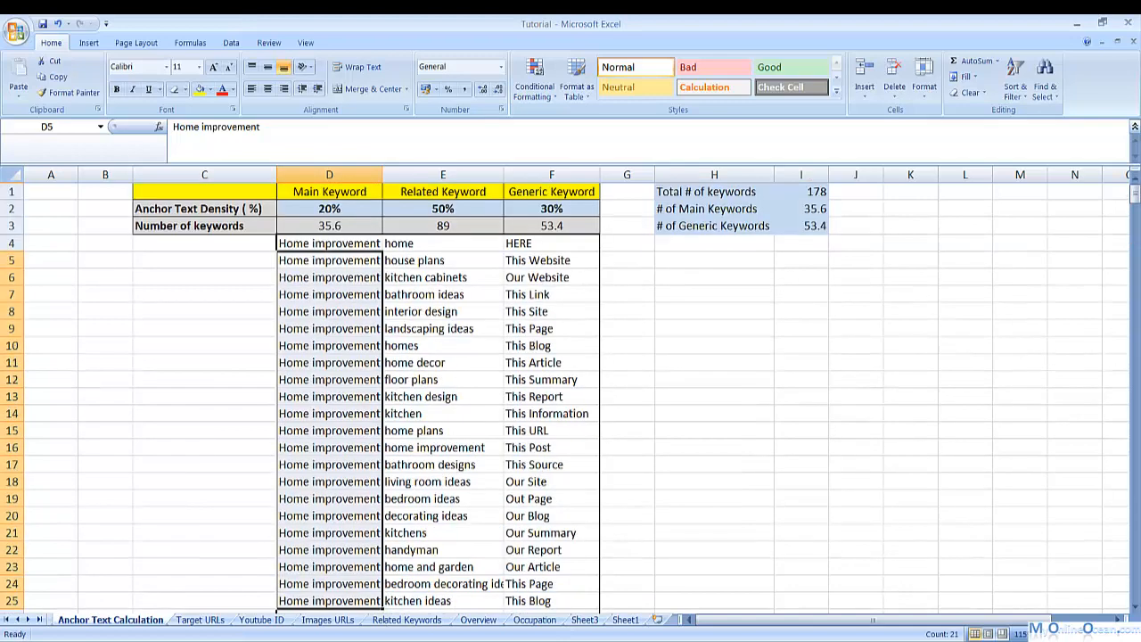
pyautogui.scroll(-7, 389, 401)
pyautogui.click(328, 242)
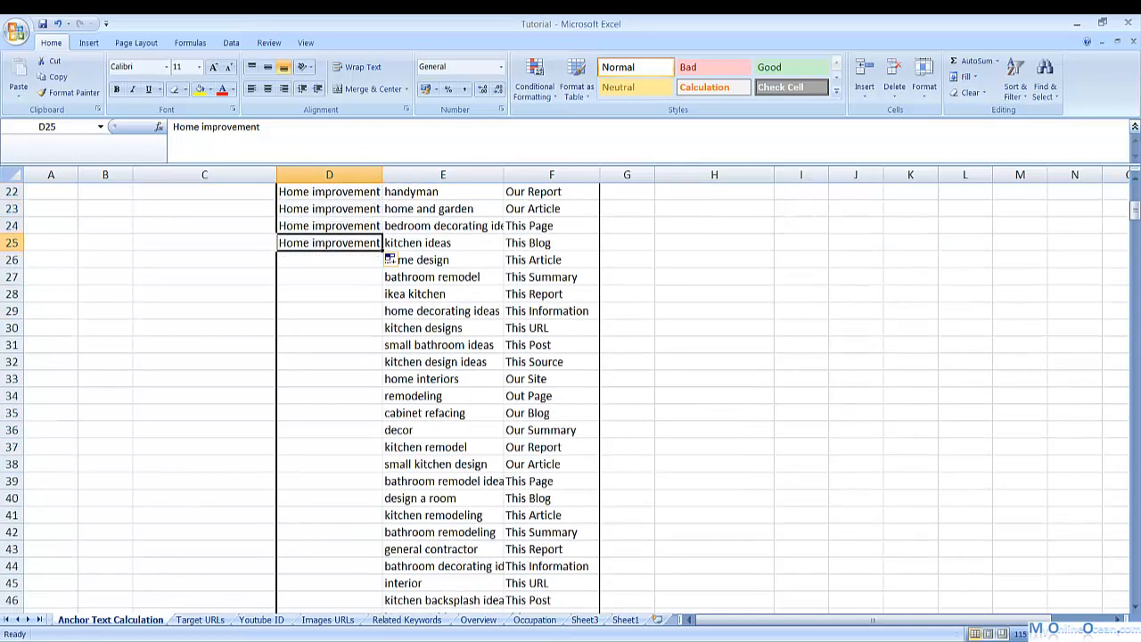
pyautogui.moveTo(383, 250); pyautogui.dragTo(384, 505)
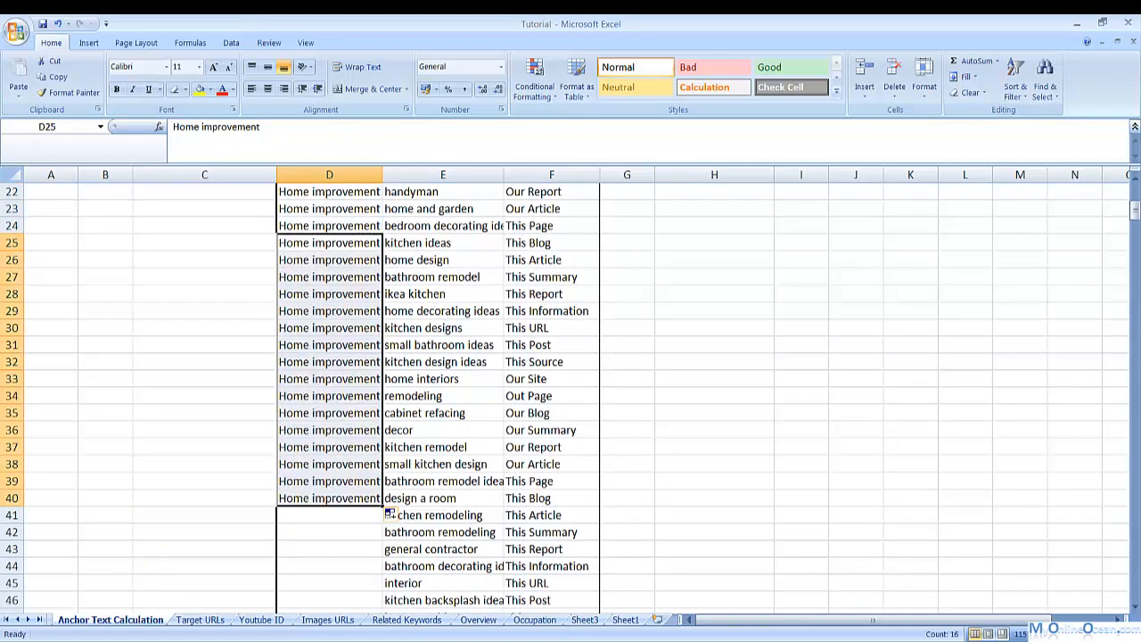
# Step: Count the filled Main Keyword entries and clear the surplus one in D40
pyautogui.scroll(7, 389, 401)
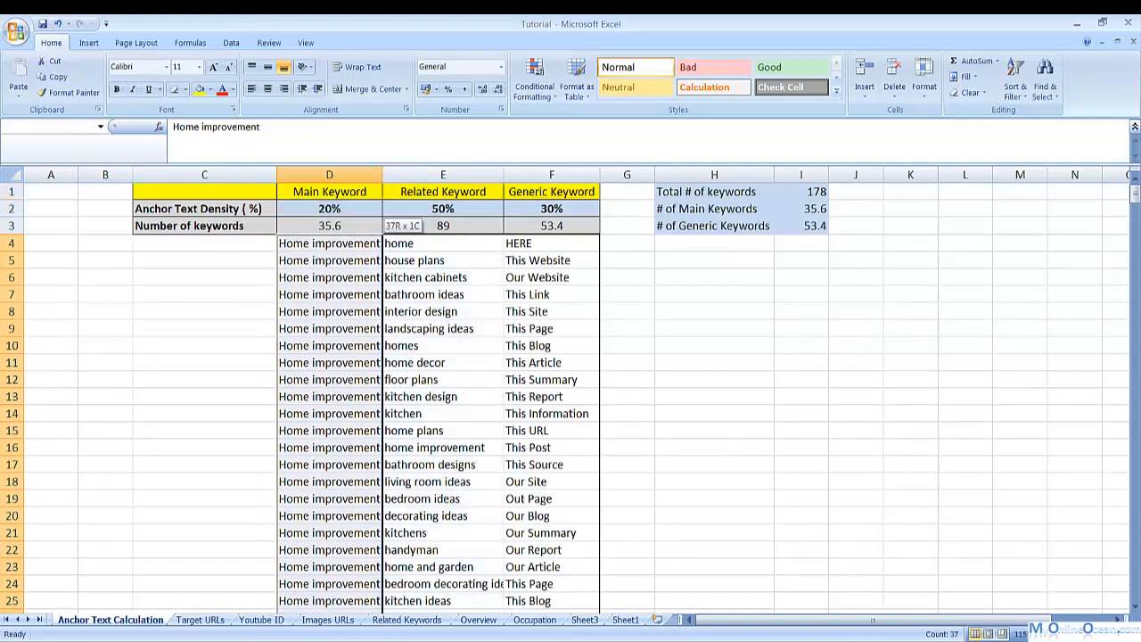
pyautogui.click(329, 243)
pyautogui.moveTo(383, 250)
pyautogui.mouseDown()
pyautogui.moveTo(389, 610)
pyautogui.moveTo(390, 259)
pyautogui.mouseUp()
pyautogui.moveTo(385, 210); pyautogui.dragTo(385, 499)
pyautogui.click(329, 515)
pyautogui.press('Delete')
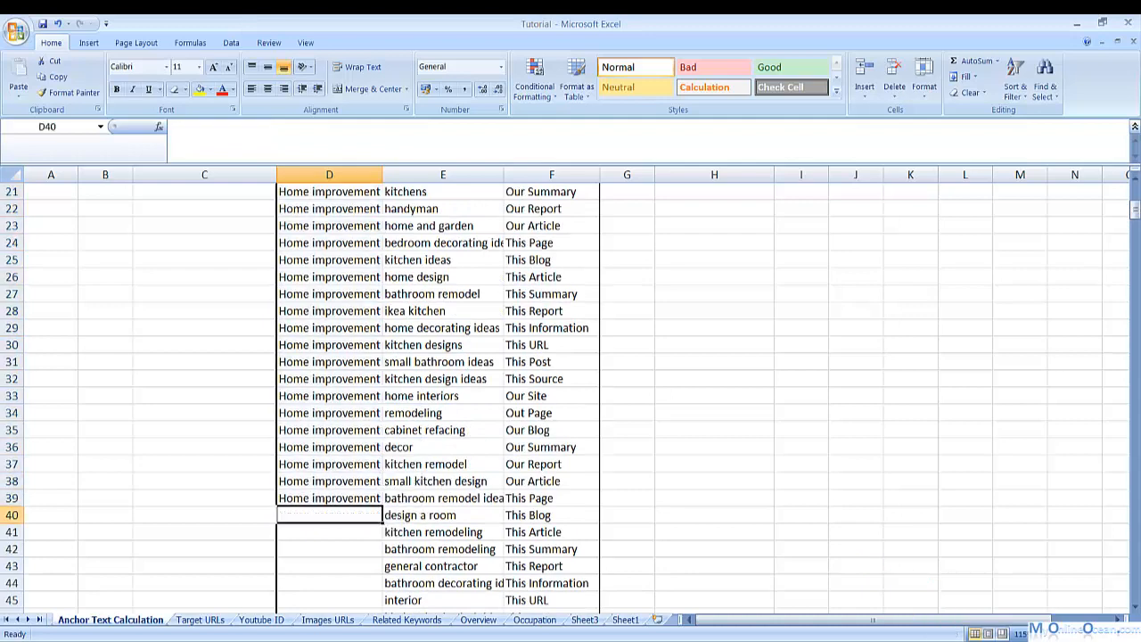
# Step: Check the required number of generic keywords and select the Generic Keyword list from F4 downward to compare its length
pyautogui.scroll(7, 570, 392)
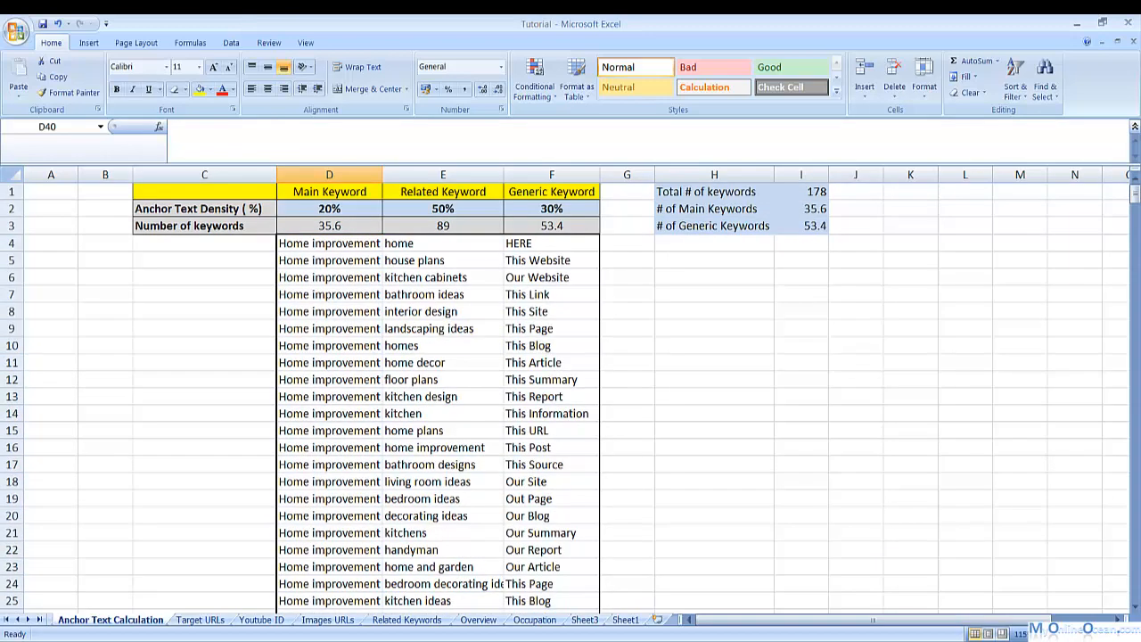
pyautogui.click(551, 208)
pyautogui.click(551, 226)
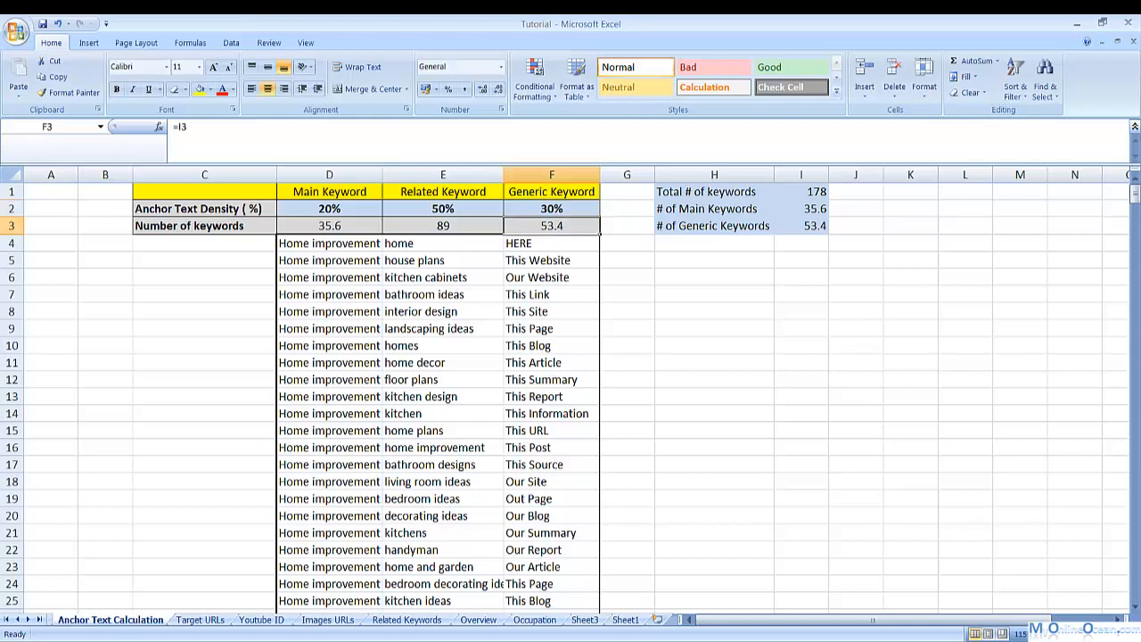
pyautogui.scroll(-6, 551, 392)
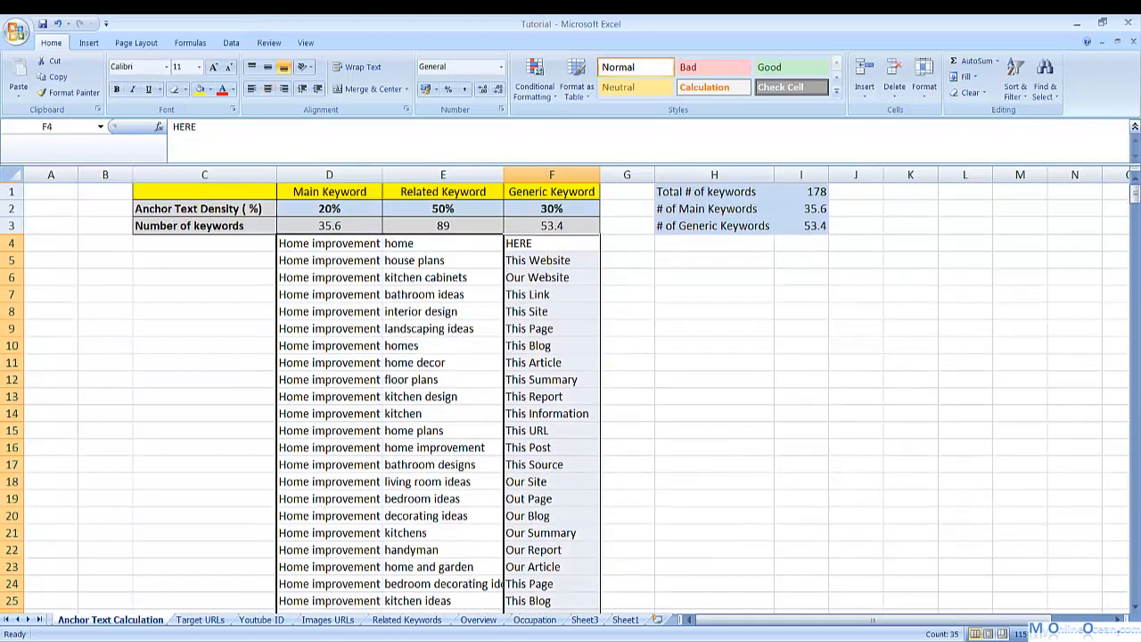
pyautogui.click(552, 311)
pyautogui.click(551, 260)
pyautogui.click(552, 243)
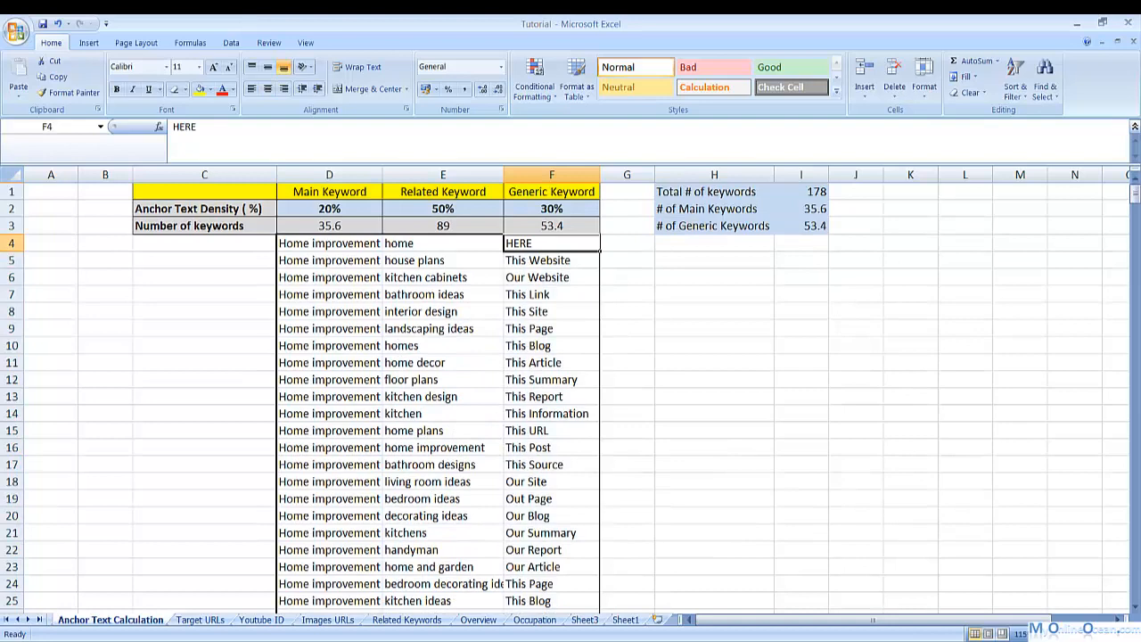
pyautogui.moveTo(551, 243)
pyautogui.mouseDown()
pyautogui.moveTo(552, 495)
pyautogui.moveTo(570, 606)
pyautogui.moveTo(599, 593)
pyautogui.moveTo(599, 540)
pyautogui.moveTo(599, 597)
pyautogui.moveTo(599, 321)
pyautogui.moveTo(599, 337)
pyautogui.moveTo(553, 346)
pyautogui.moveTo(553, 515)
pyautogui.mouseUp()
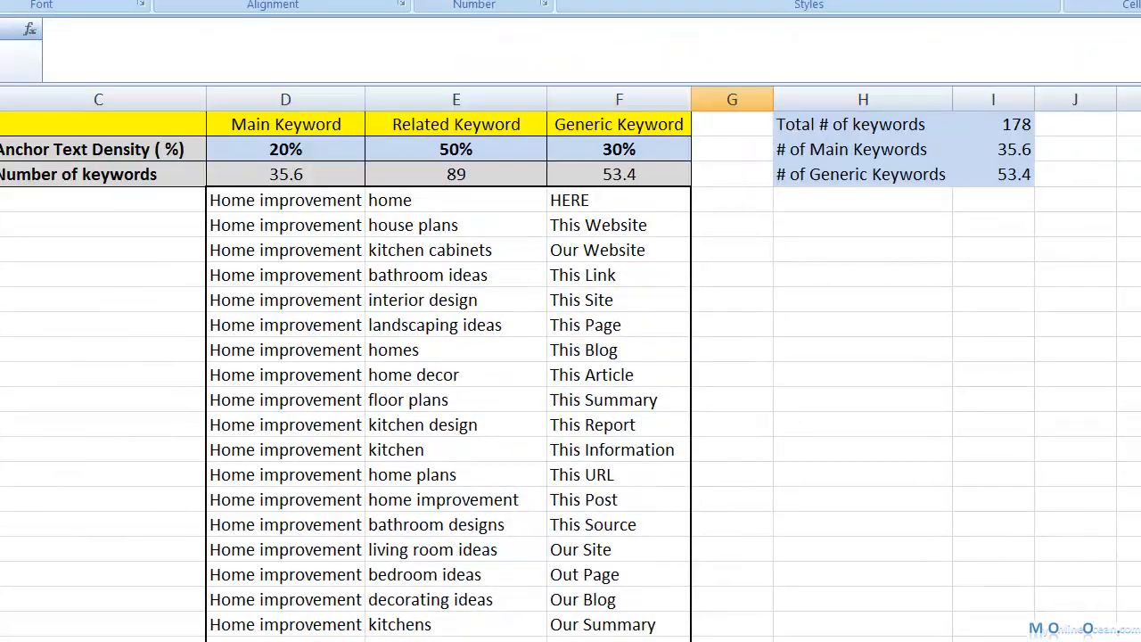
pyautogui.click(618, 300)
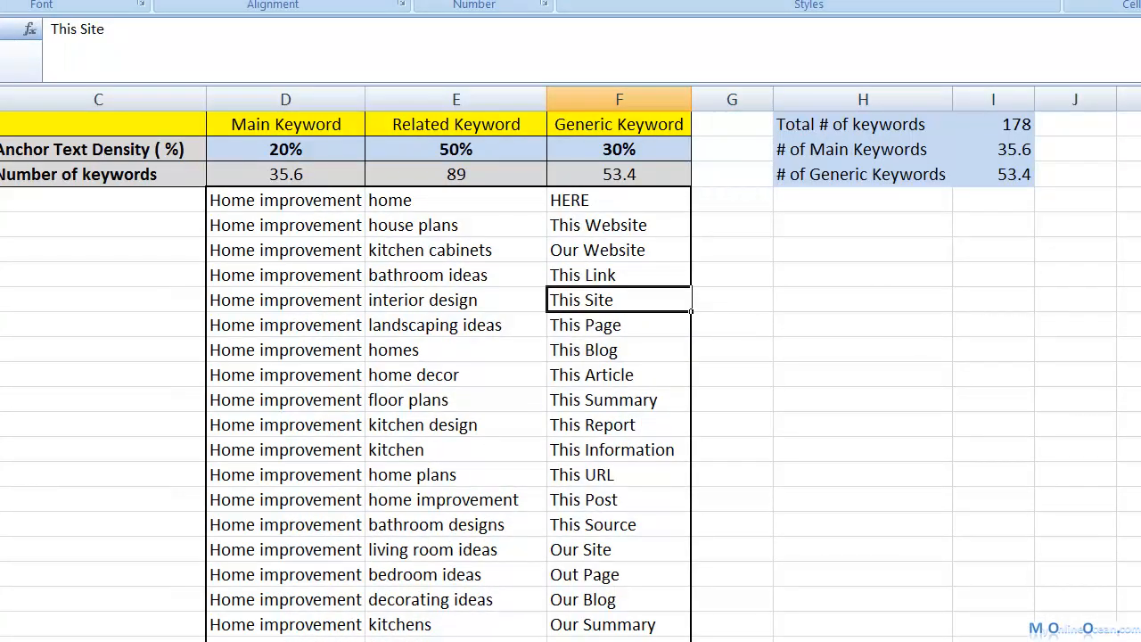
# Step: Copy the main keywords starting at D4 and paste them into the empty New Article in The Best Spinner
pyautogui.moveTo(286, 200); pyautogui.dragTo(285, 574)
pyautogui.rightClick(325, 220)
pyautogui.click(374, 258)
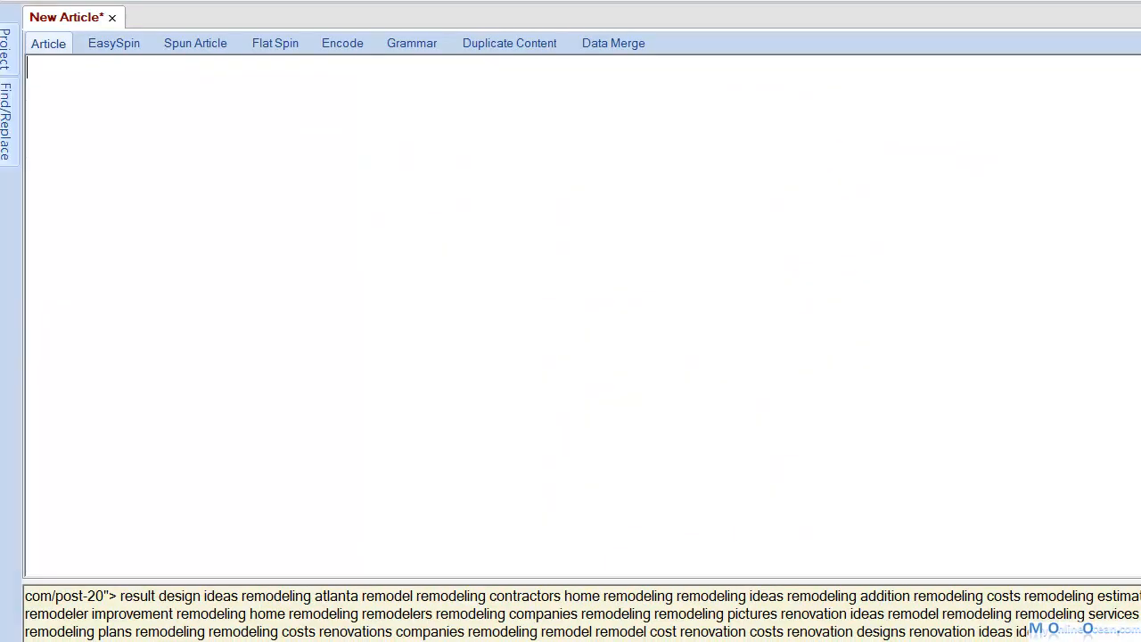
pyautogui.hotkey('ctrl', 'v')
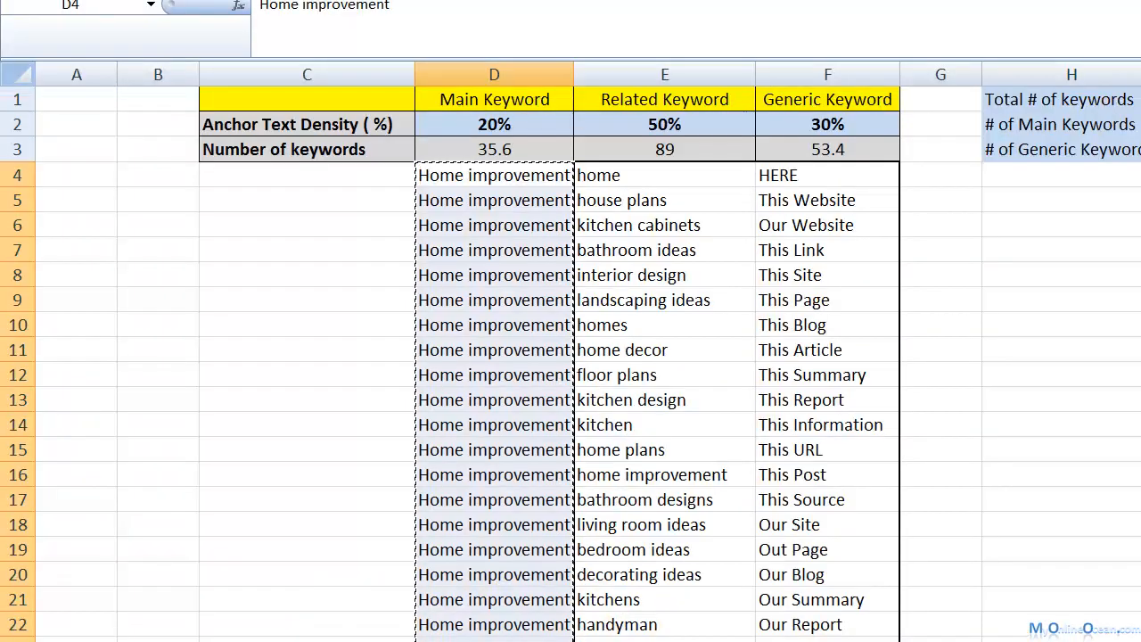
# Step: Copy the related keywords E4:E92 from the workbook and paste them on a new line below the main keywords in the article
pyautogui.moveTo(664, 175); pyautogui.dragTo(664, 598)
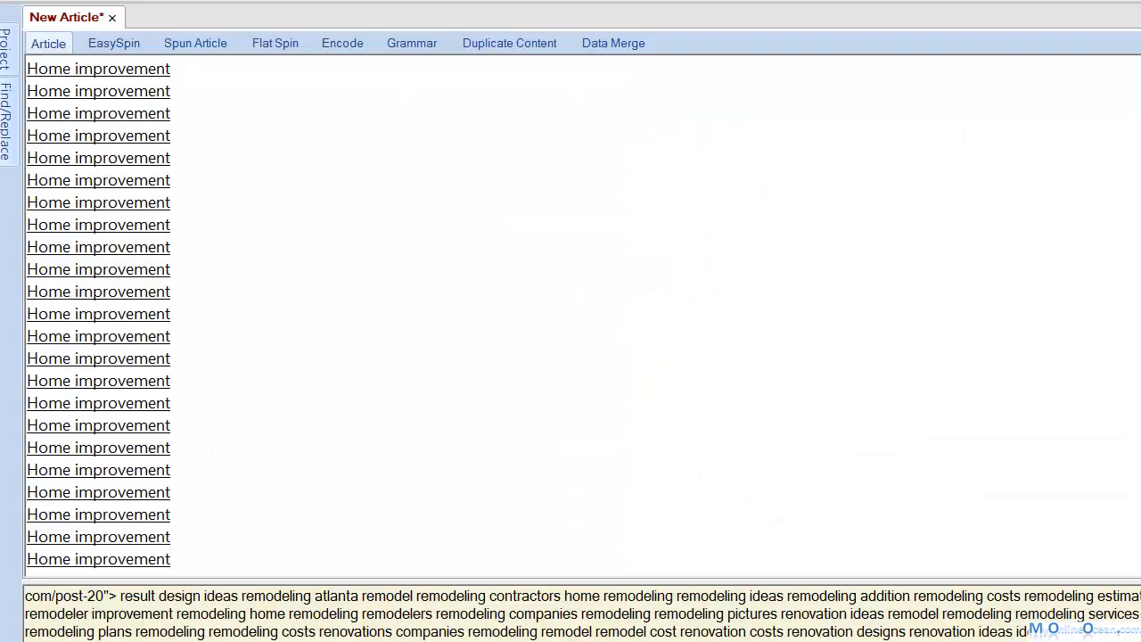
pyautogui.press('Return')
pyautogui.hotkey('ctrl', 'v')
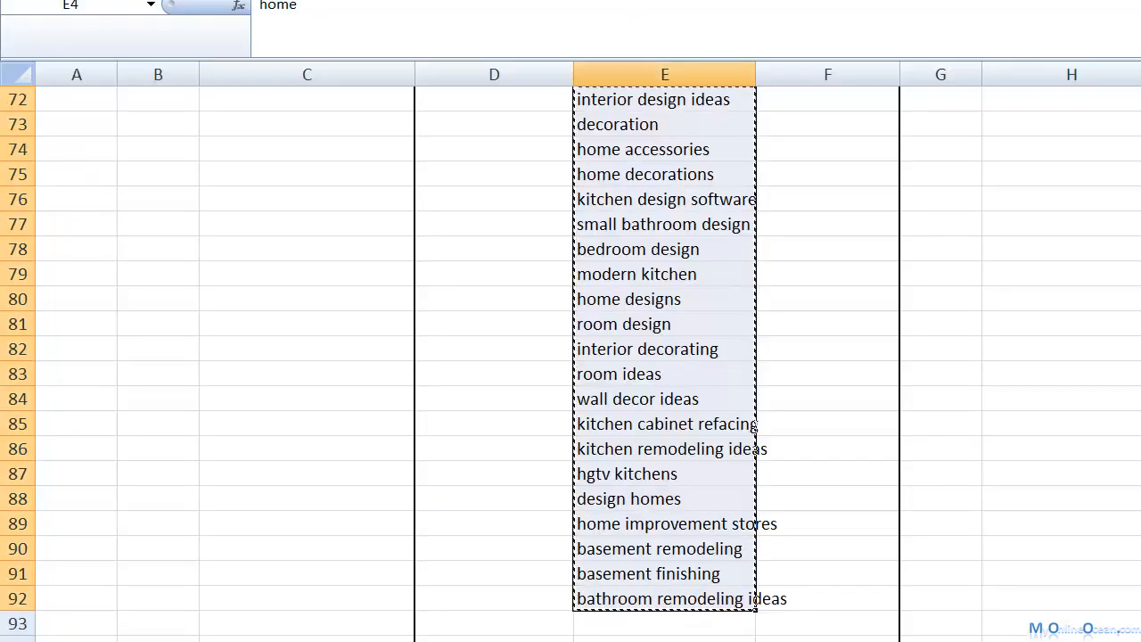
# Step: Copy the generic keywords F4:F57 from the workbook and add them below the related keywords in the article
pyautogui.scroll(9, 664, 357)
pyautogui.scroll(15, 664, 357)
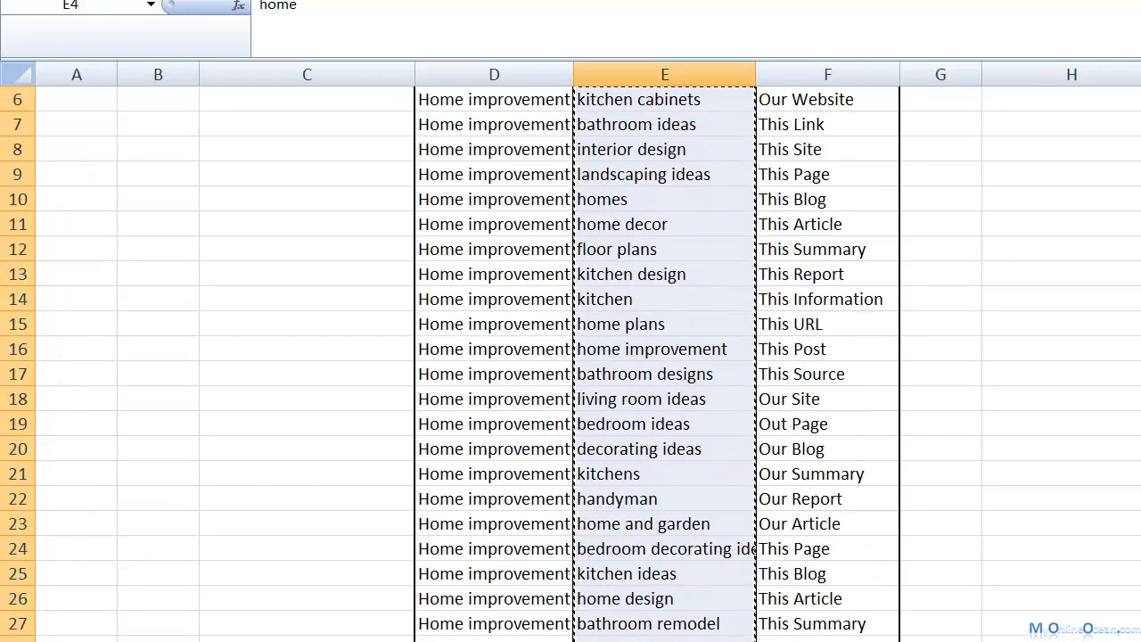
pyautogui.moveTo(827, 175); pyautogui.dragTo(827, 573)
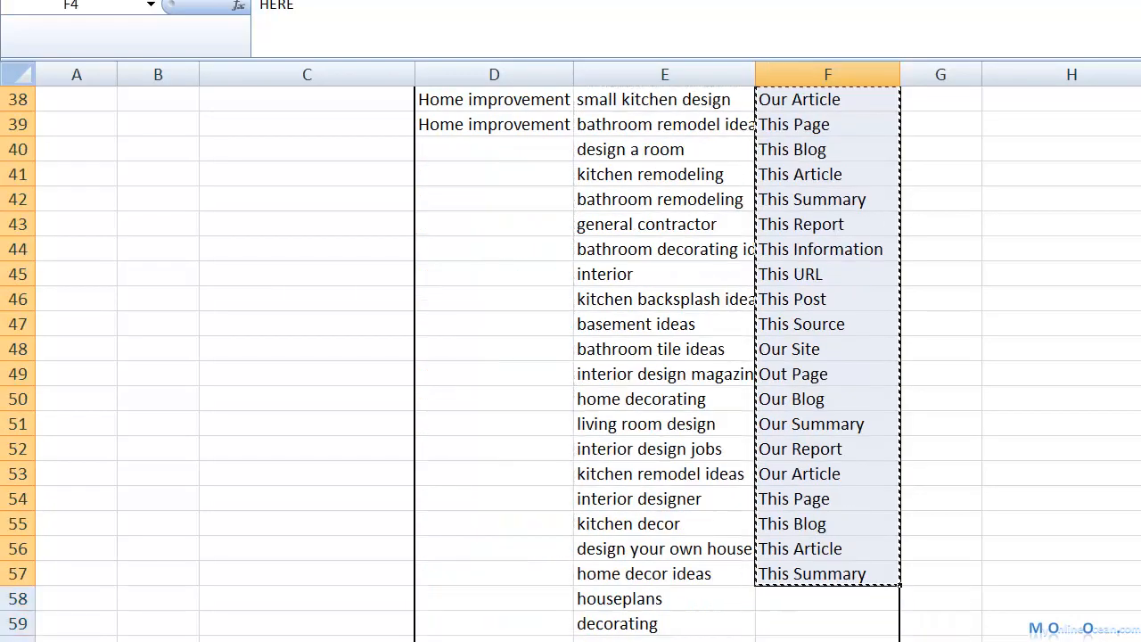
pyautogui.hotkey('ctrl', 'c')
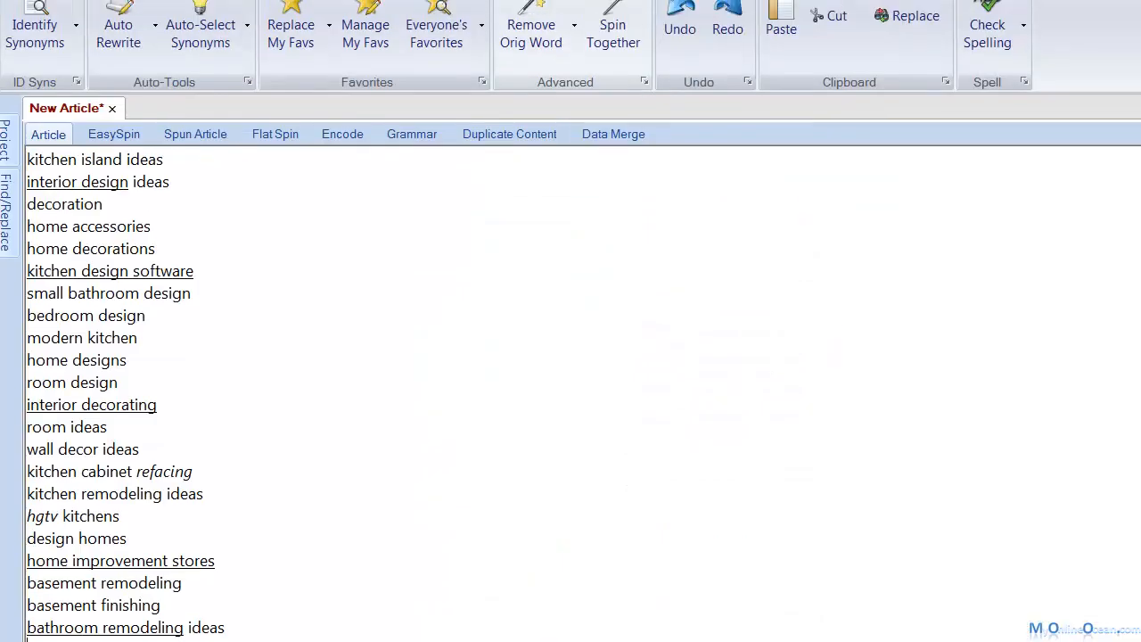
pyautogui.hotkey('ctrl', 'Home')
# Step: Select all keywords in the article and combine them into a single spin group with Spin Together
pyautogui.hotkey('ctrl', 'a')
pyautogui.click(613, 93)
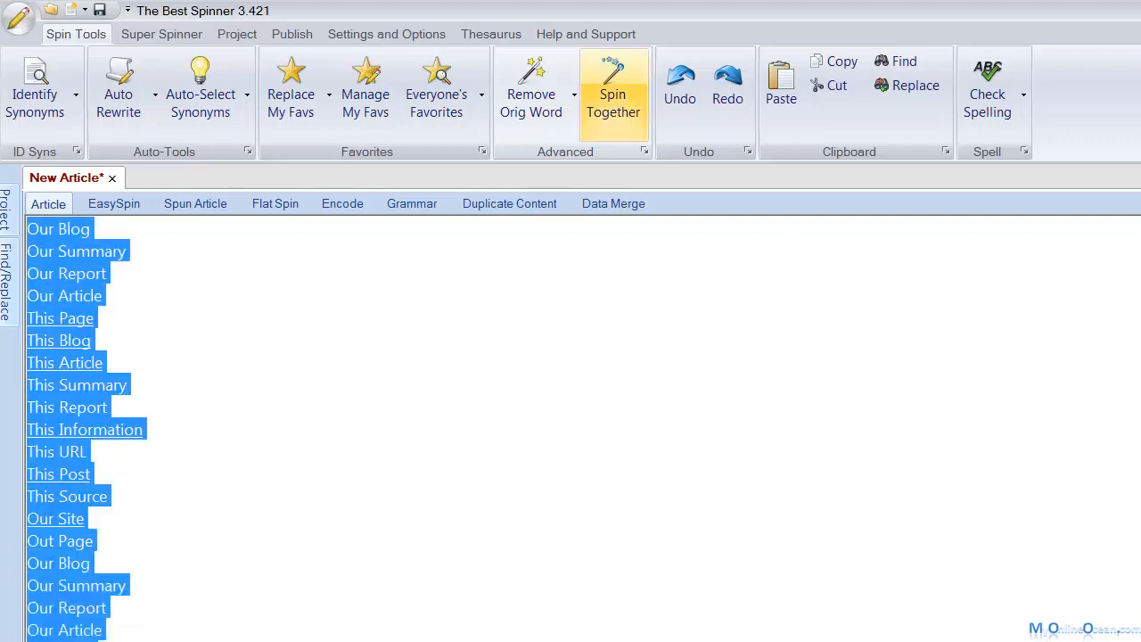
pyautogui.press('Return')
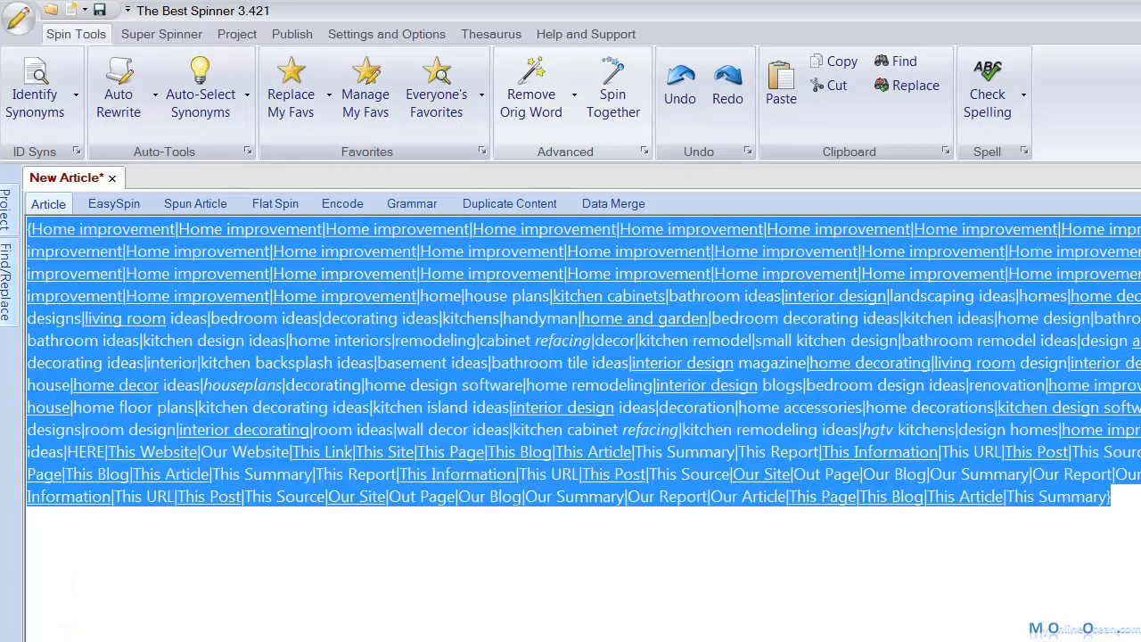
# Step: Copy the combined spin text and paste it into the empty article editor in Campaign Designer
pyautogui.rightClick(711, 399)
pyautogui.click(757, 408)
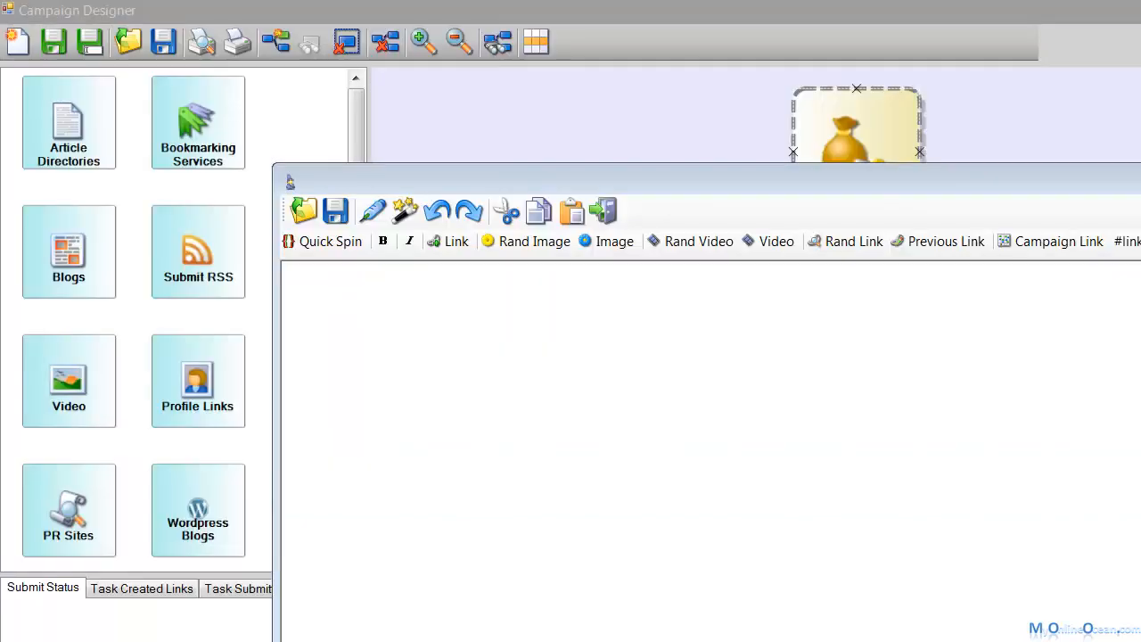
pyautogui.click(284, 271)
pyautogui.hotkey('ctrl', 'v')
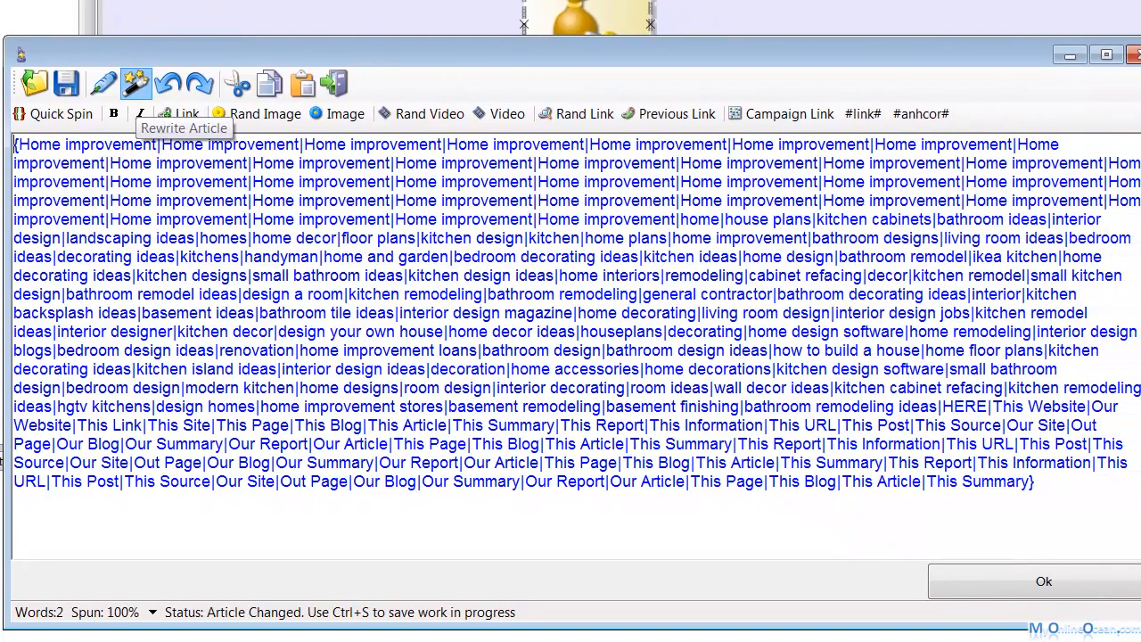
# Step: Generate a unique article from the anchor text spin group and rewrite it repeatedly to check which keywords it picks
pyautogui.click(135, 83)
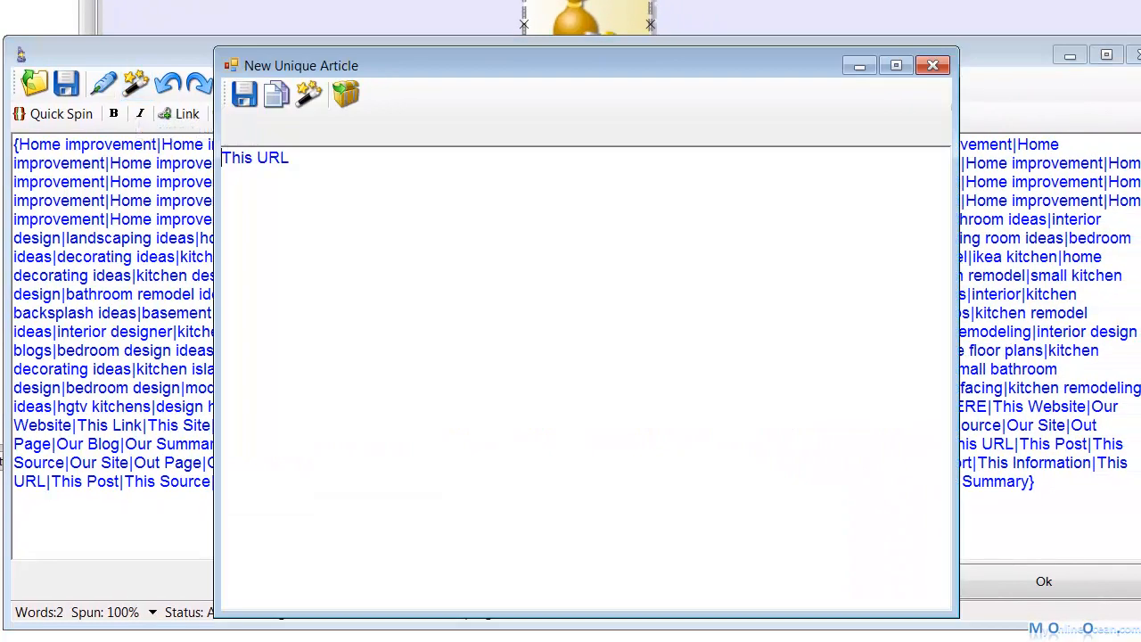
pyautogui.hotkey('ctrl', 'a')
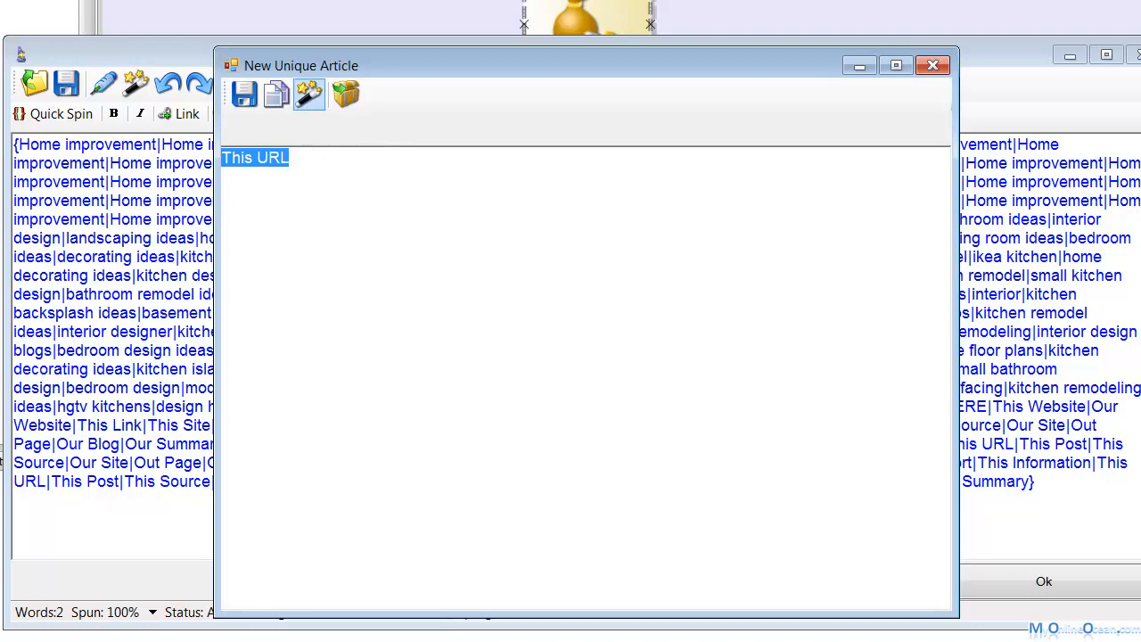
pyautogui.click(309, 93)
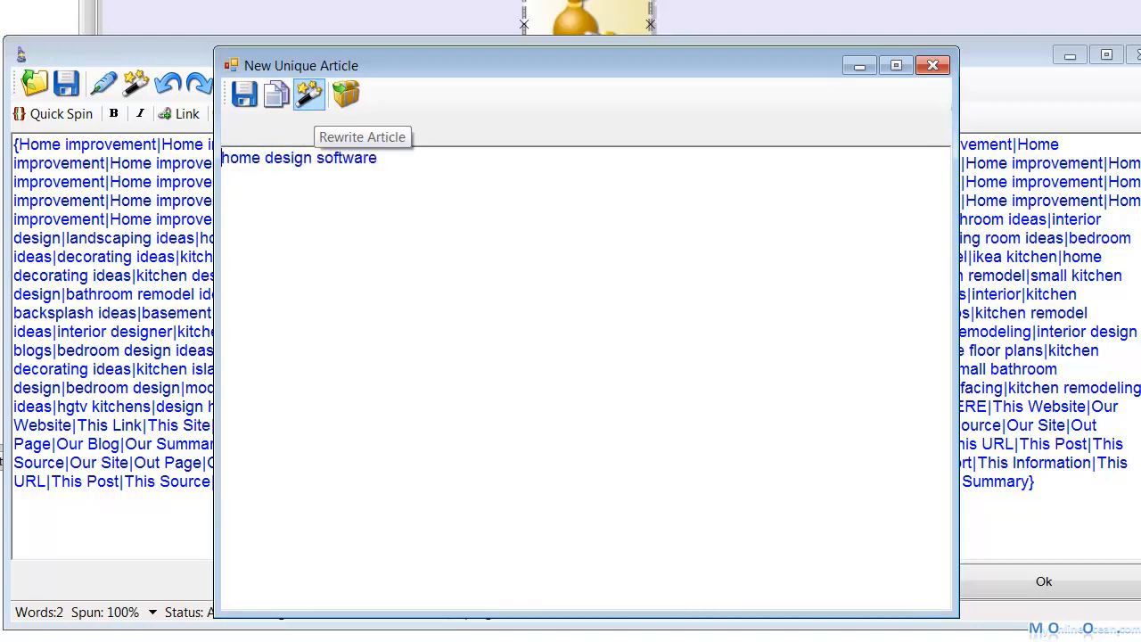
pyautogui.click(308, 93)
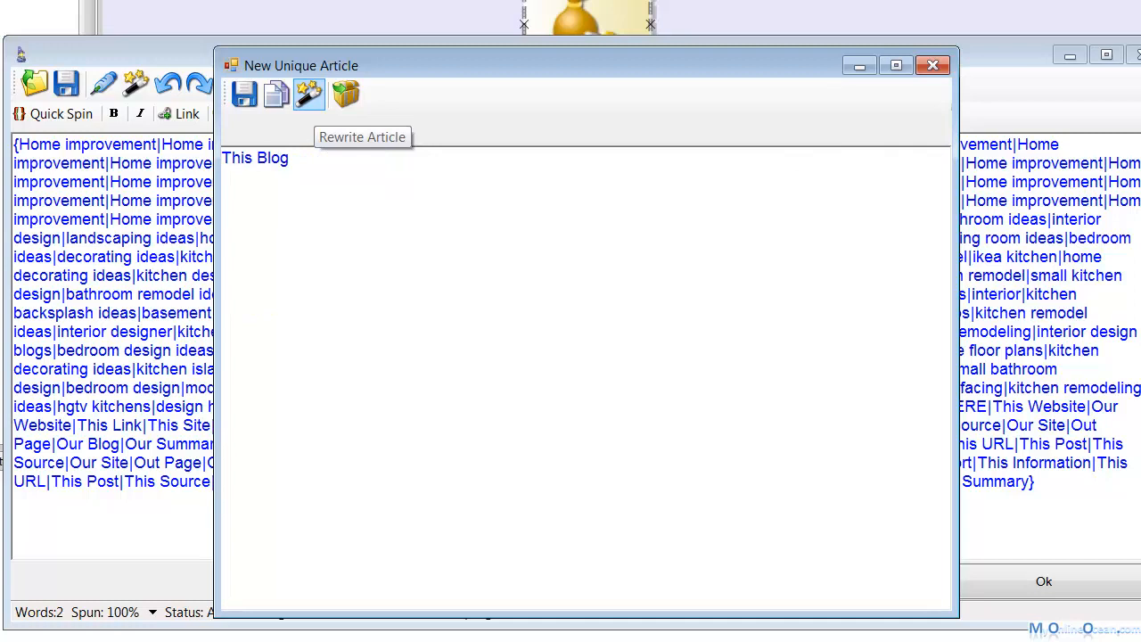
pyautogui.click(308, 92)
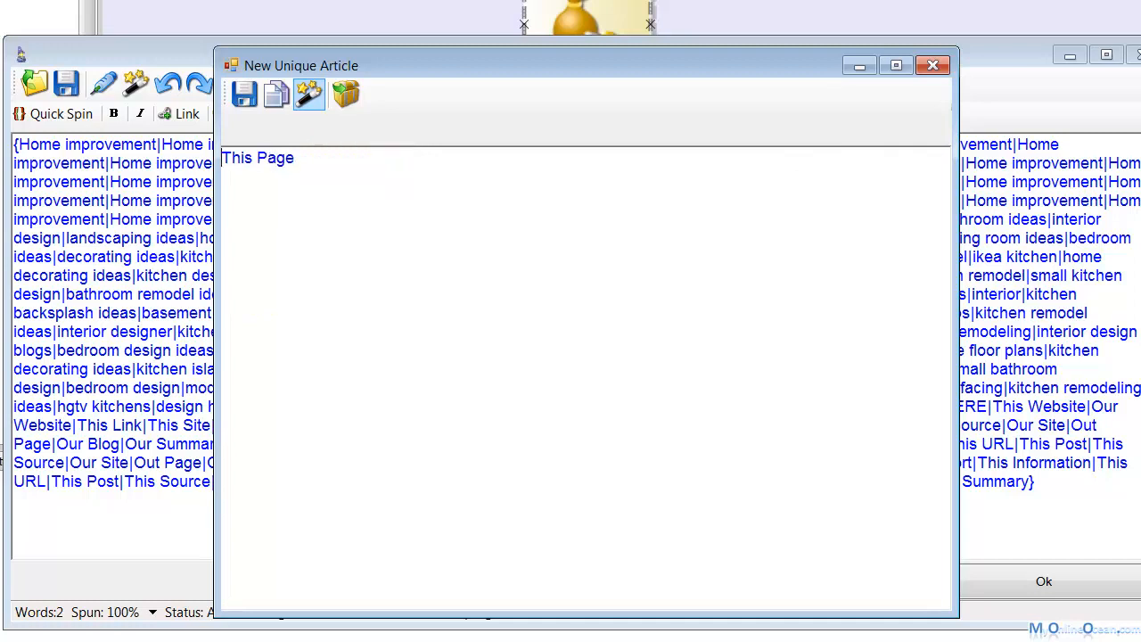
pyautogui.click(309, 93)
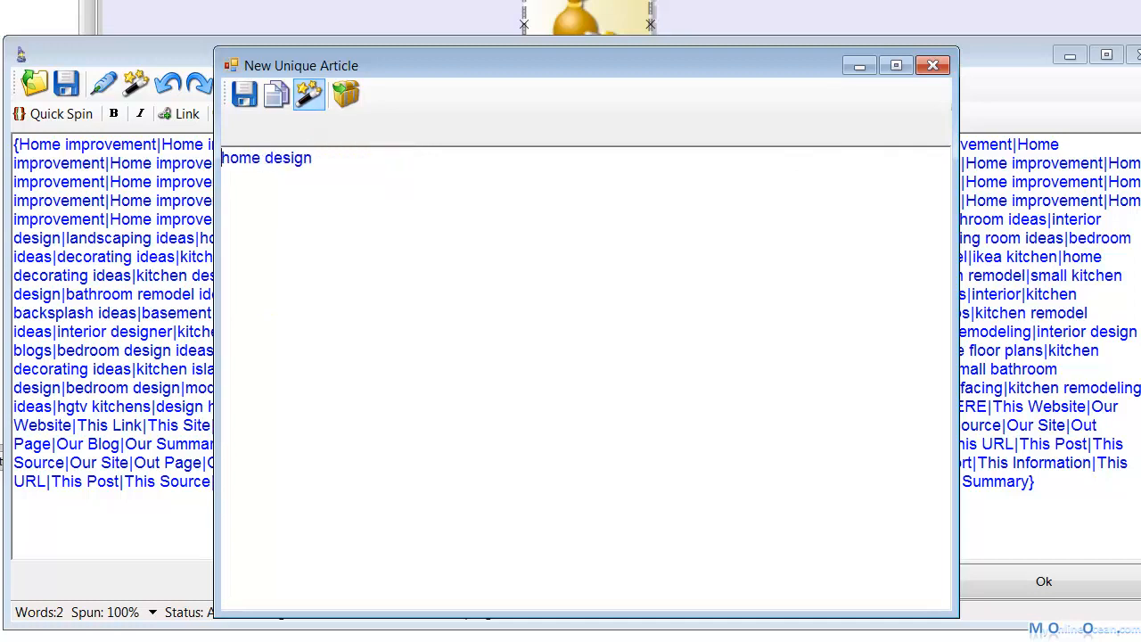
pyautogui.click(309, 93)
pyautogui.click(308, 93)
pyautogui.click(308, 93)
pyautogui.click(309, 95)
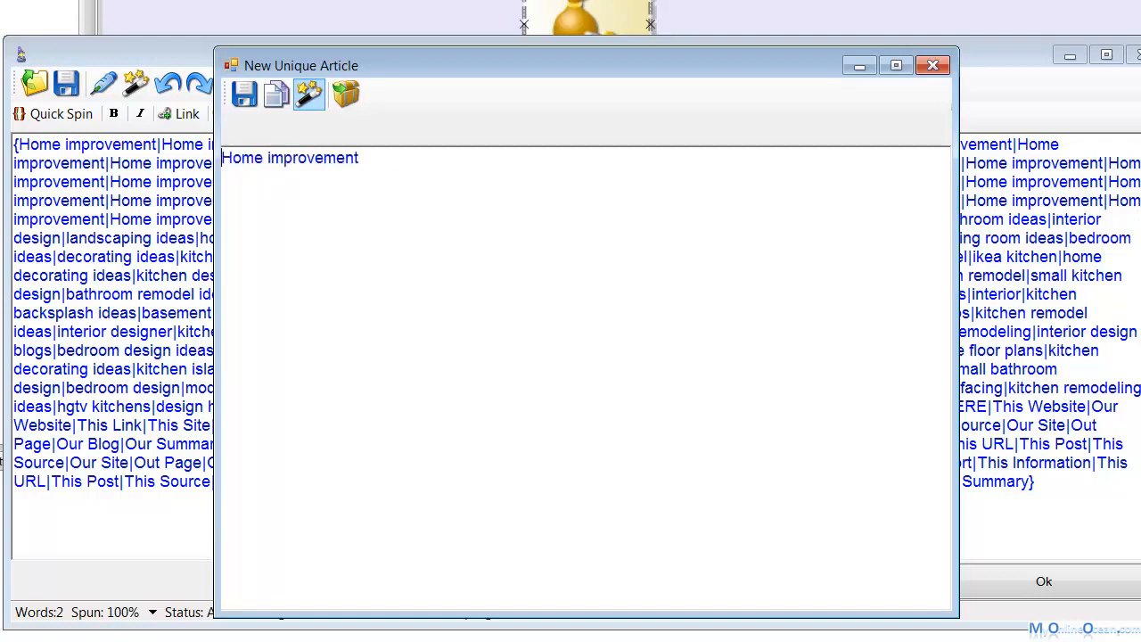
pyautogui.click(309, 95)
pyautogui.click(309, 95)
pyautogui.click(309, 95)
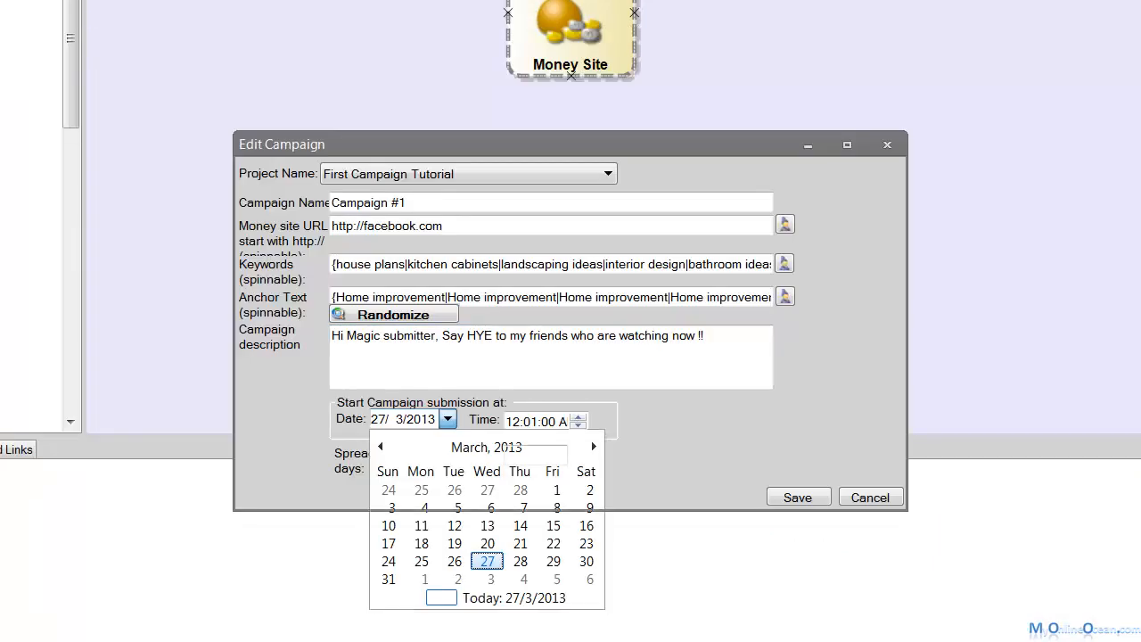
# Step: Schedule the campaign to start on 28/3/2013 at 11:01 PM, spread submissions over 21 days, and save it
pyautogui.press('Escape')
pyautogui.click(578, 426)
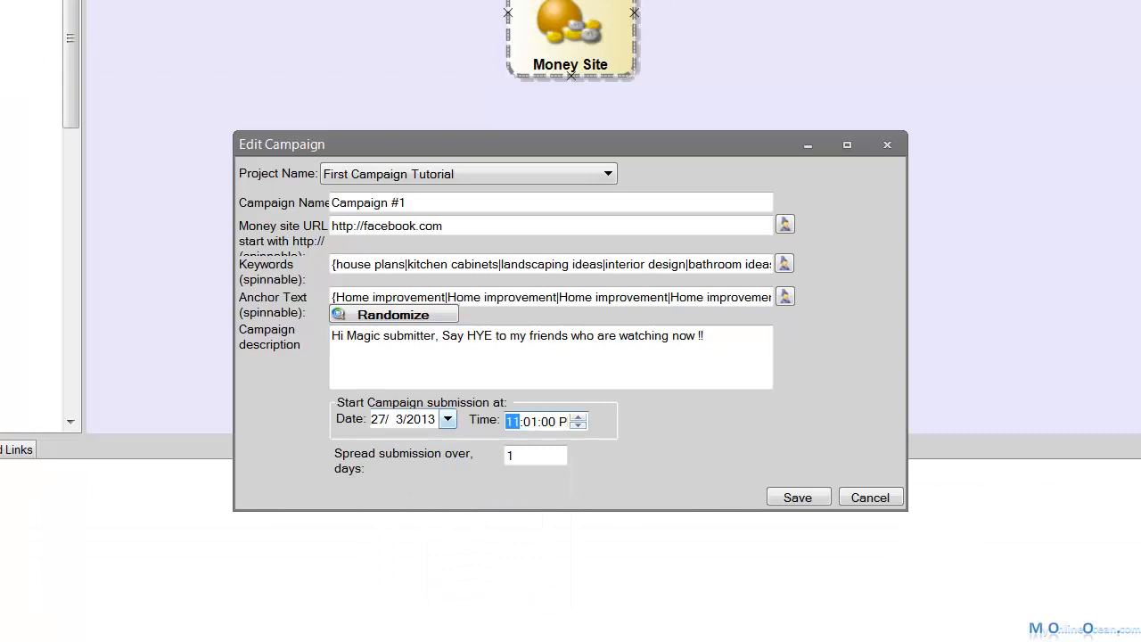
pyautogui.click(447, 419)
pyautogui.click(521, 560)
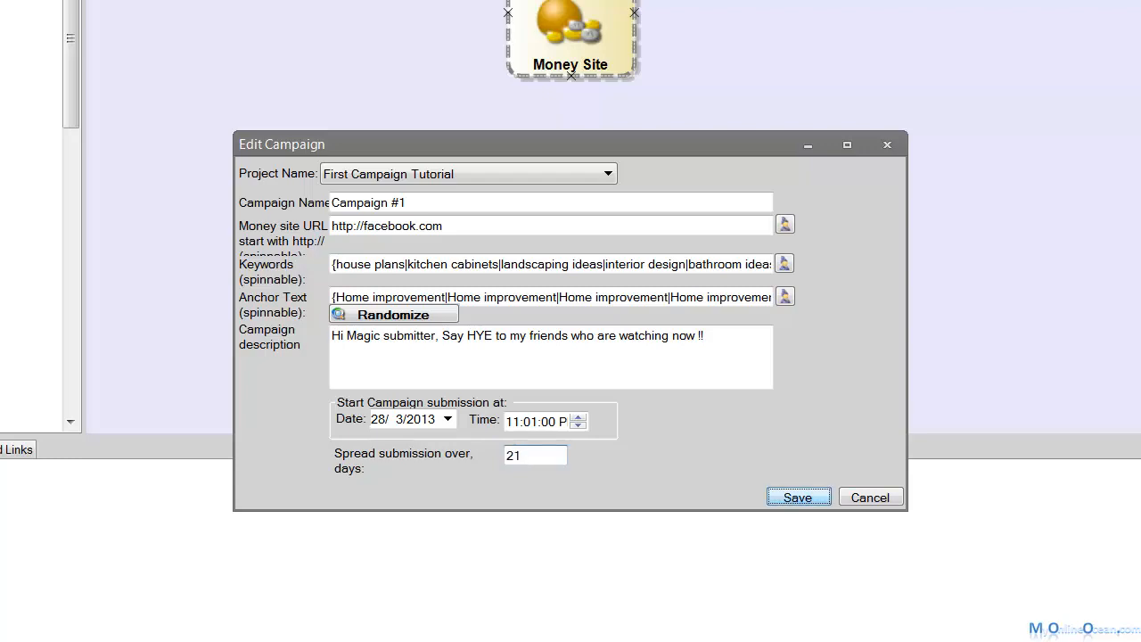
pyautogui.click(798, 497)
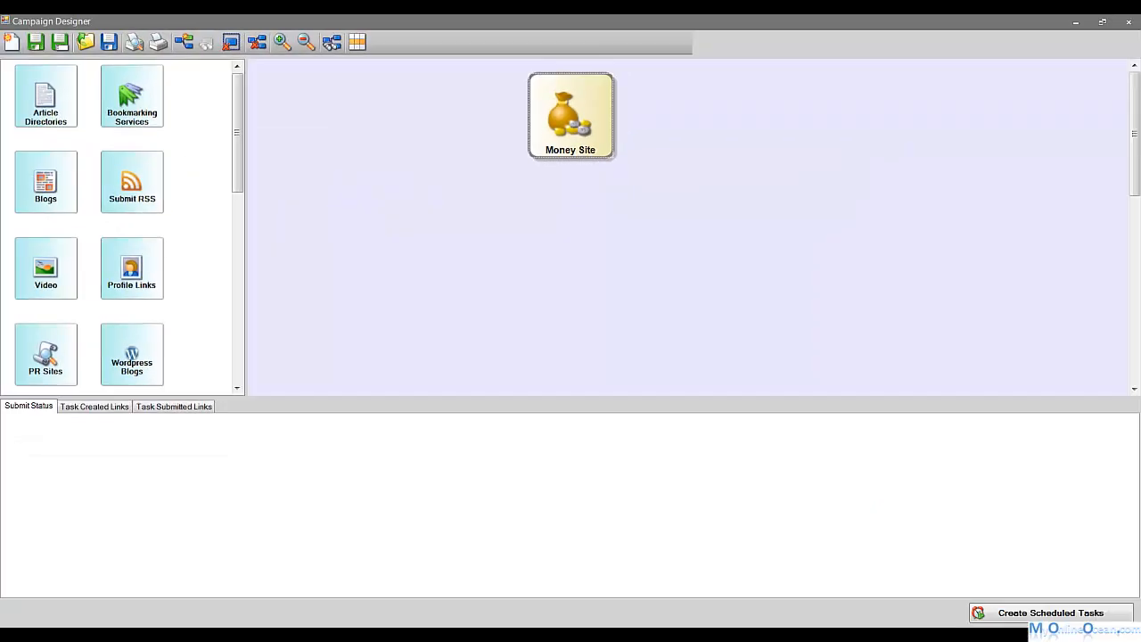
# Step: Add Blogs, Article Directories, Wiki and Bookmarking Services nodes to the canvas below the Money Site
pyautogui.scroll(-1, 125, 222)
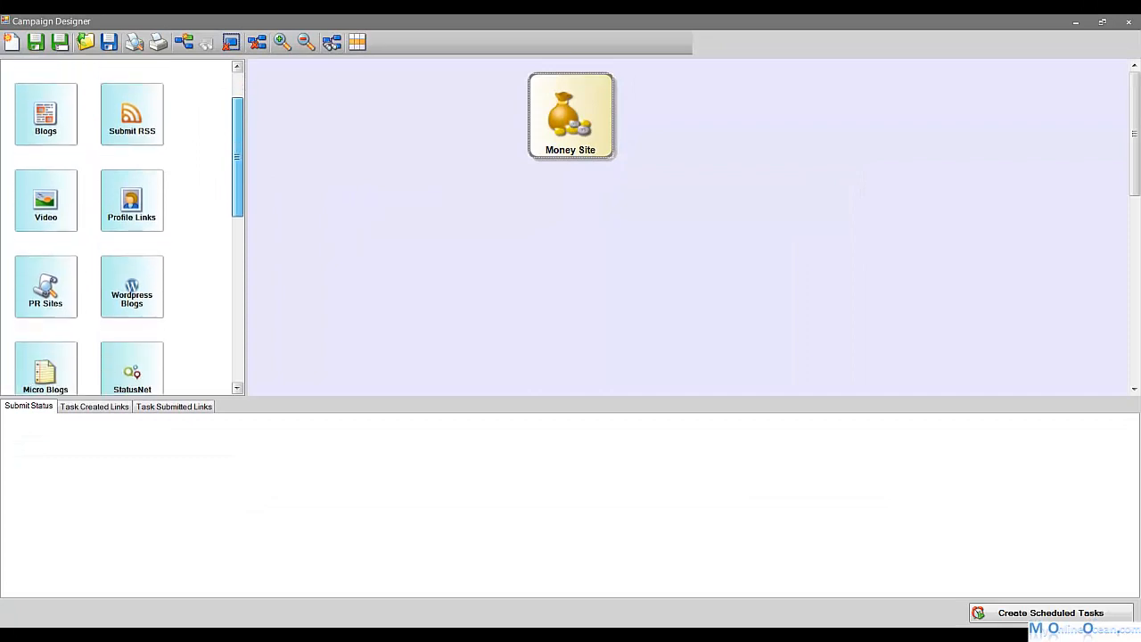
pyautogui.scroll(1, 124, 223)
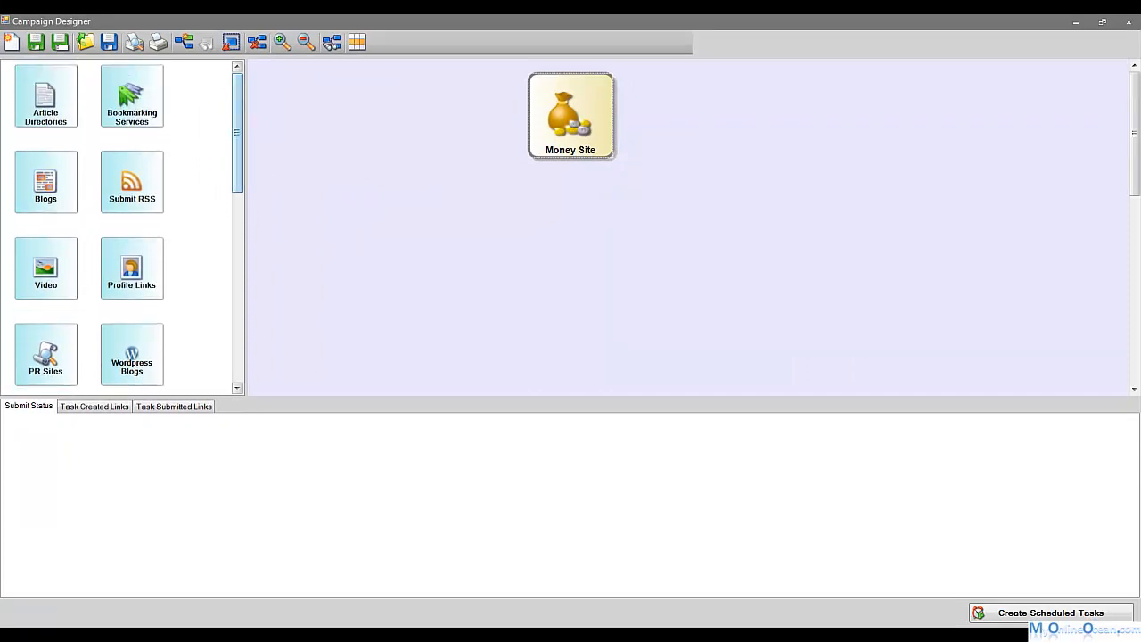
pyautogui.click(45, 182)
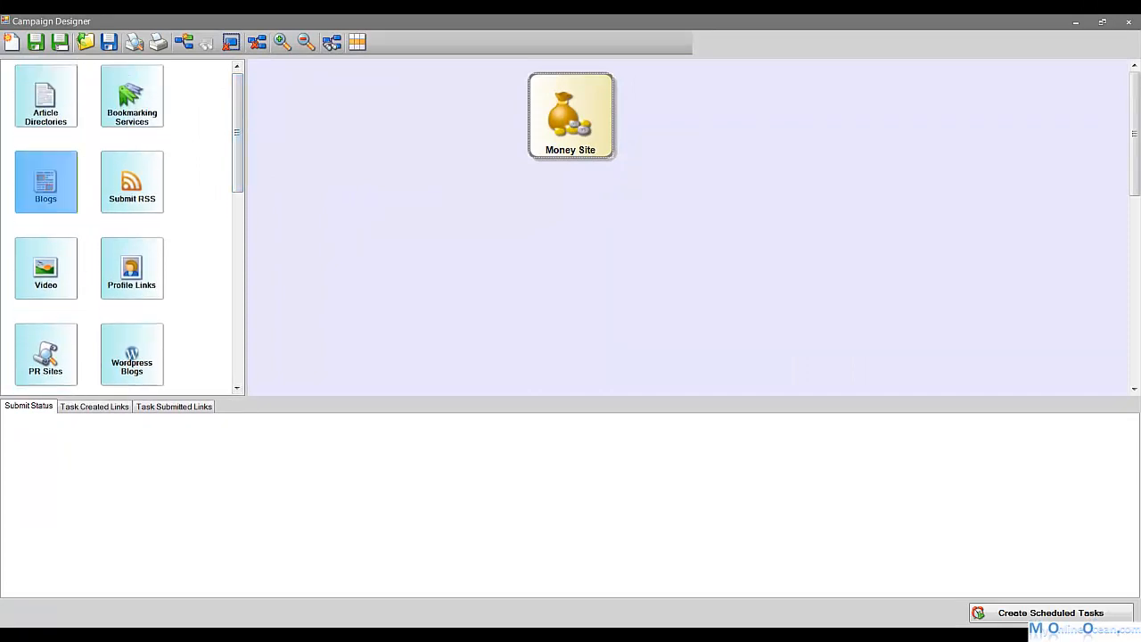
pyautogui.moveTo(46, 182); pyautogui.dragTo(393, 271)
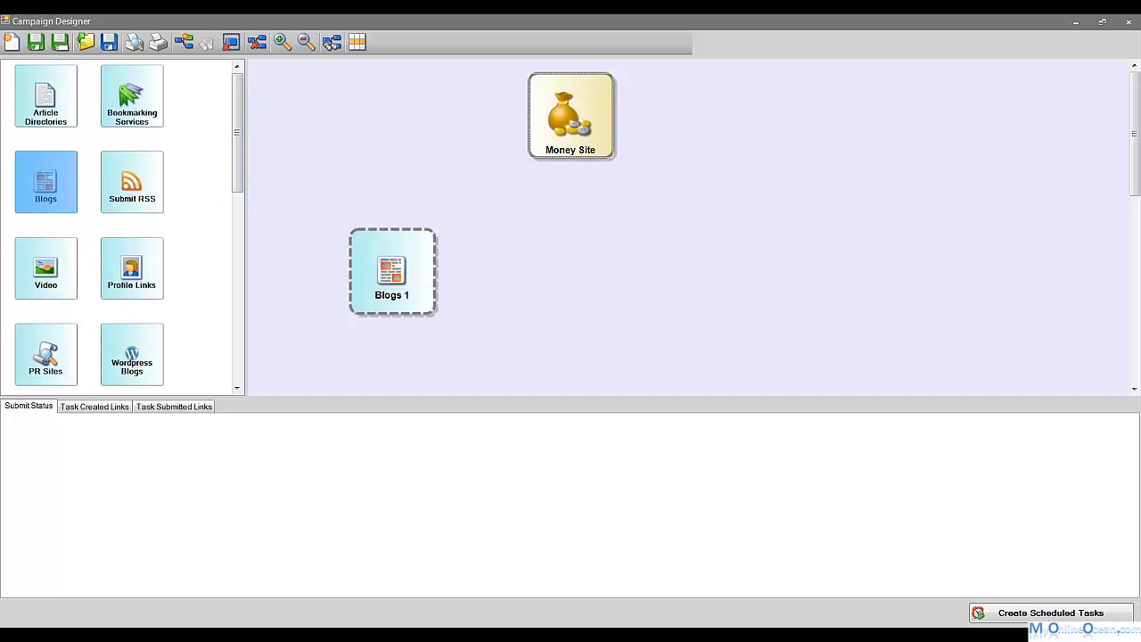
pyautogui.moveTo(45, 95); pyautogui.dragTo(574, 294)
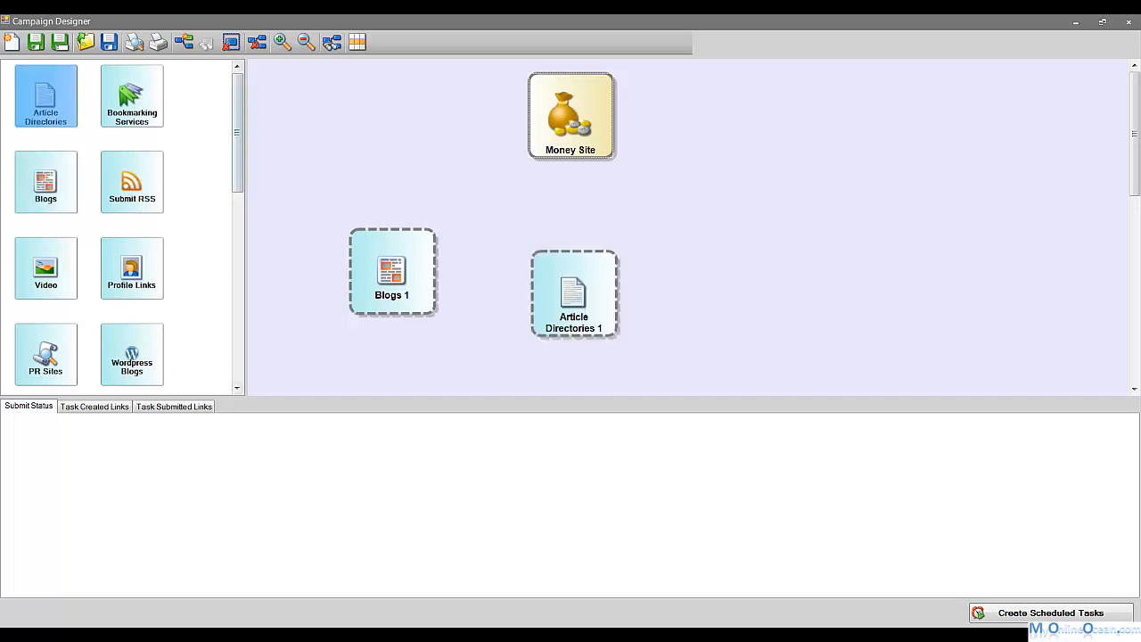
pyautogui.moveTo(237, 130); pyautogui.dragTo(237, 277)
pyautogui.moveTo(132, 290); pyautogui.dragTo(732, 347)
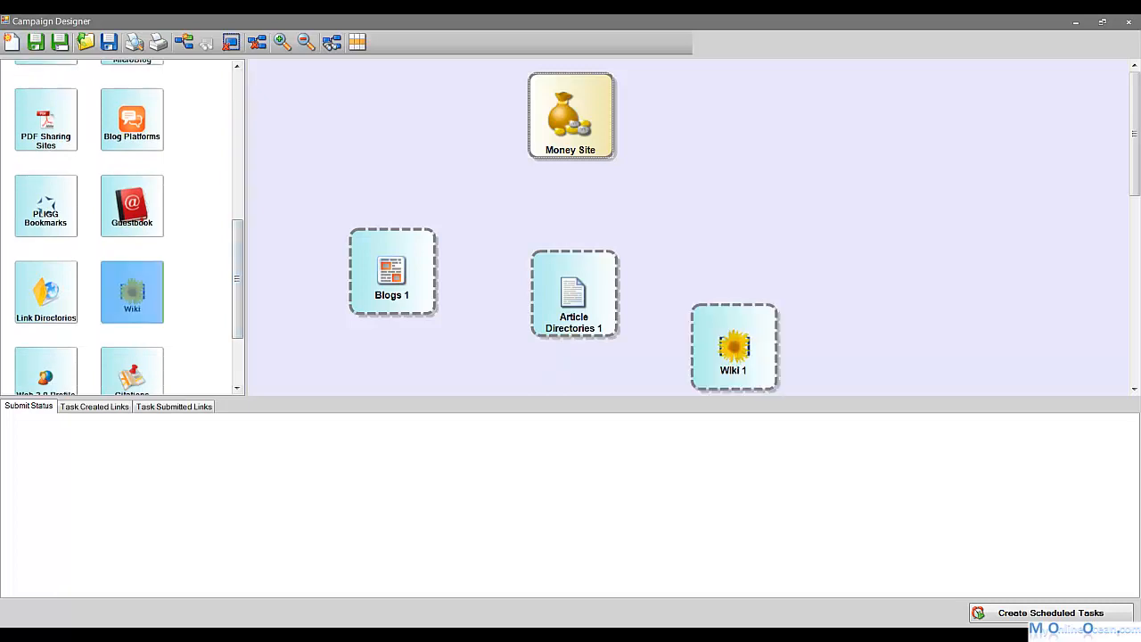
pyautogui.moveTo(237, 279); pyautogui.dragTo(237, 130)
pyautogui.moveTo(132, 96); pyautogui.dragTo(913, 281)
# Step: Link the Blogs, Article Directories, Wiki and Bookmarking Services nodes to the Money Site and auto-arrange the diagram
pyautogui.moveTo(393, 229)
pyautogui.mouseDown()
pyautogui.moveTo(489, 145)
pyautogui.moveTo(571, 112)
pyautogui.mouseUp()
pyautogui.moveTo(574, 250); pyautogui.dragTo(574, 133)
pyautogui.moveTo(734, 358)
pyautogui.mouseDown()
pyautogui.moveTo(613, 126)
pyautogui.moveTo(575, 115)
pyautogui.mouseUp()
pyautogui.moveTo(921, 282)
pyautogui.mouseDown()
pyautogui.moveTo(624, 115)
pyautogui.moveTo(575, 134)
pyautogui.mouseUp()
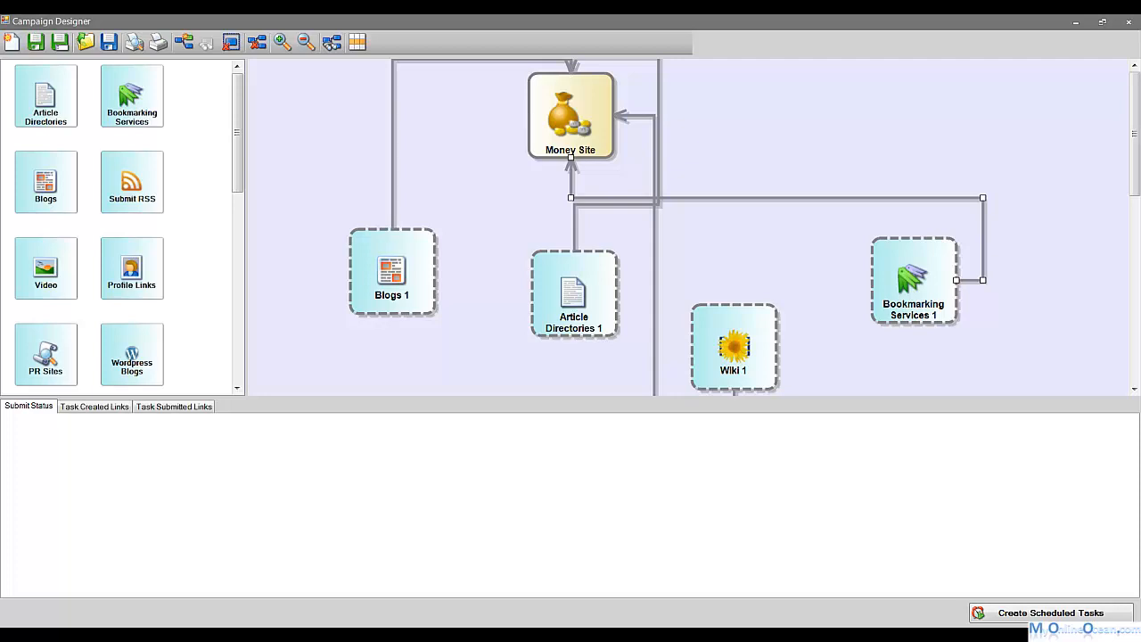
pyautogui.click(330, 42)
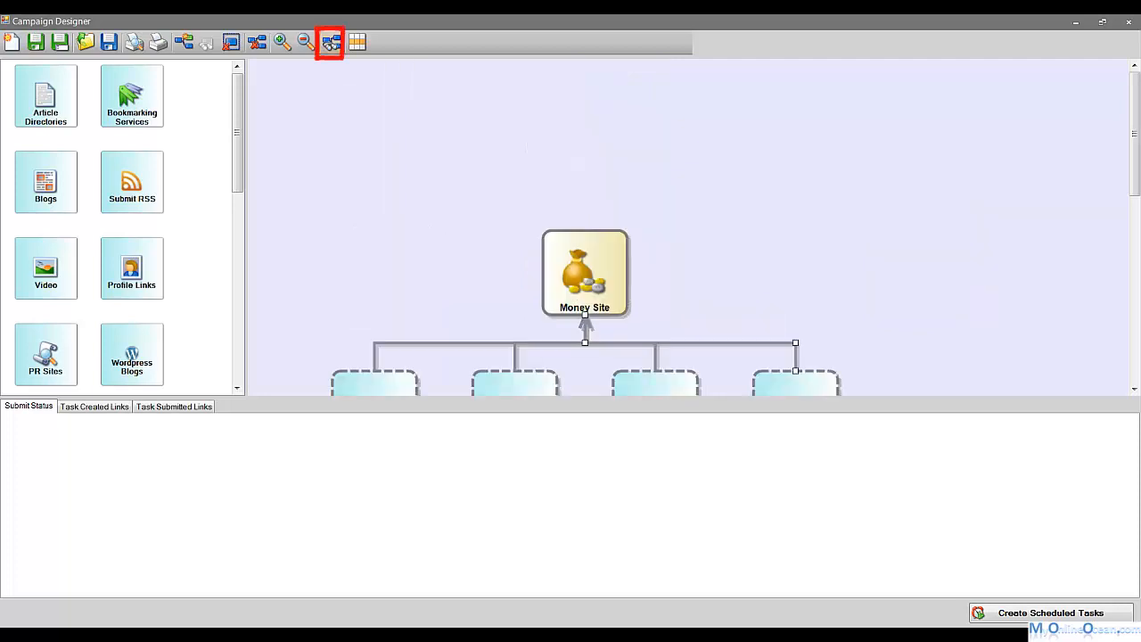
pyautogui.moveTo(1134, 134); pyautogui.dragTo(1134, 184)
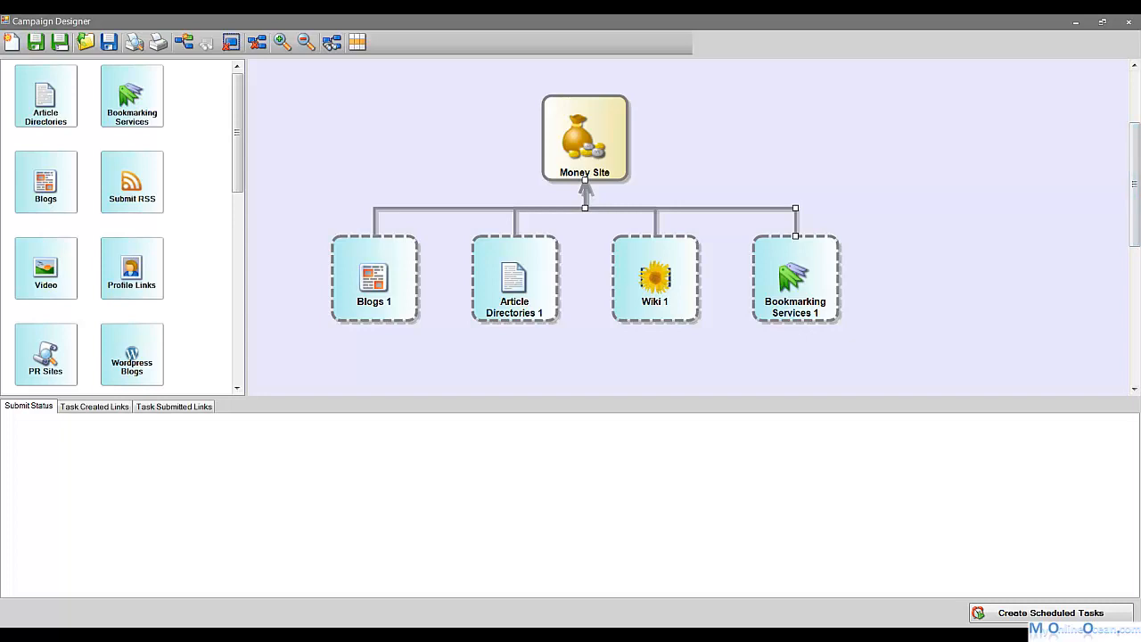
# Step: Enlarge the design area and add a second tier of Blogs, Wiki and Article Directories nodes below the first
pyautogui.moveTo(570, 396); pyautogui.dragTo(570, 557)
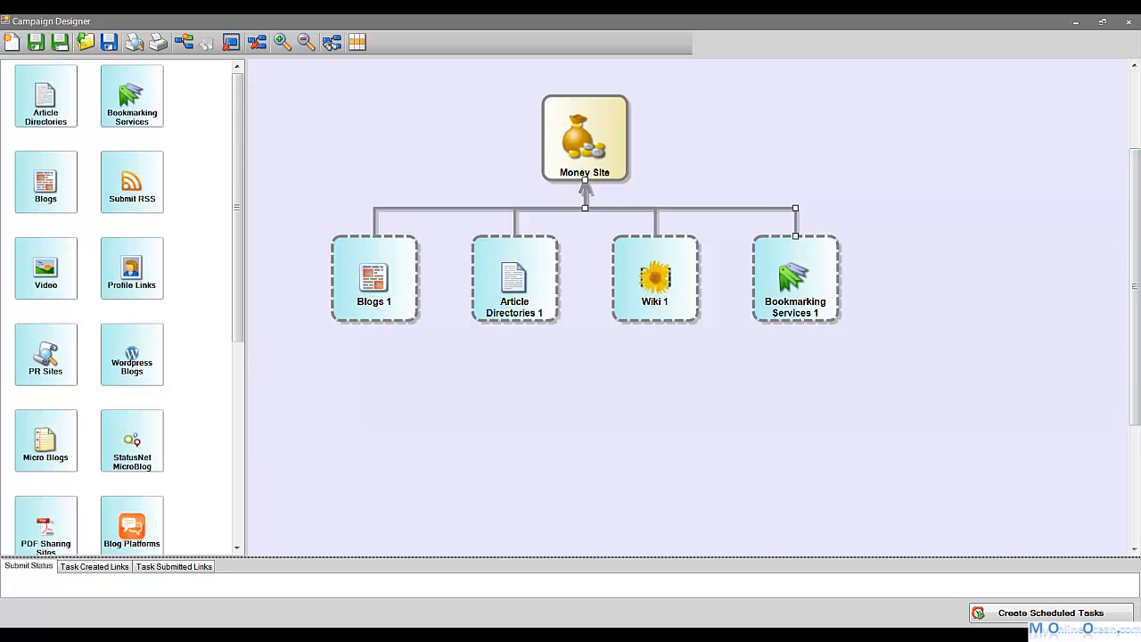
pyautogui.moveTo(238, 207); pyautogui.dragTo(238, 207)
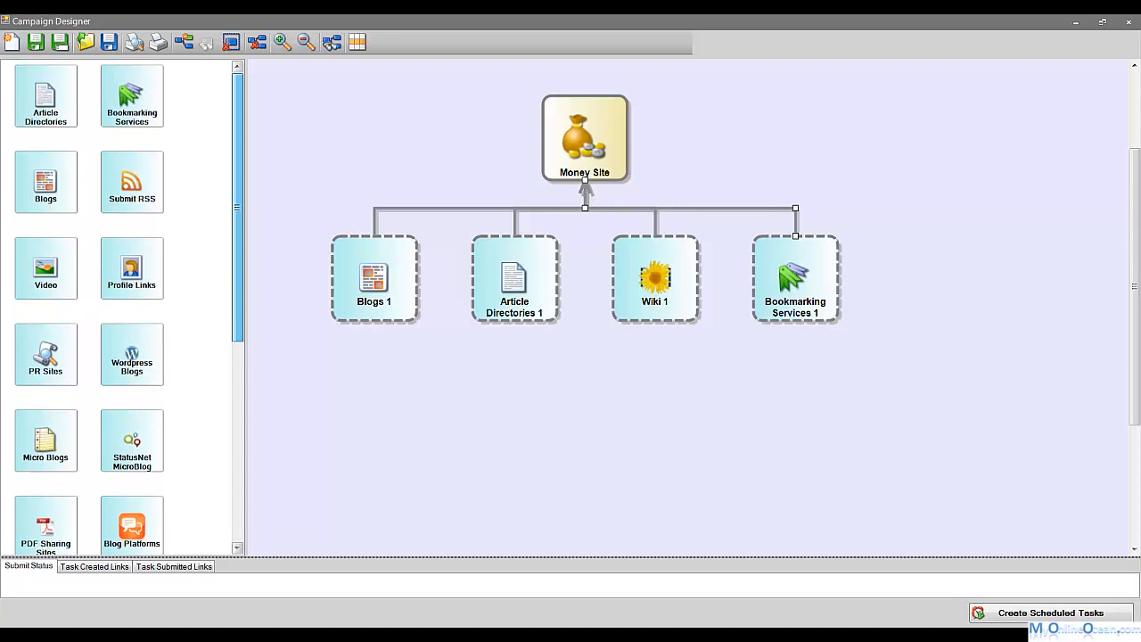
pyautogui.click(45, 182)
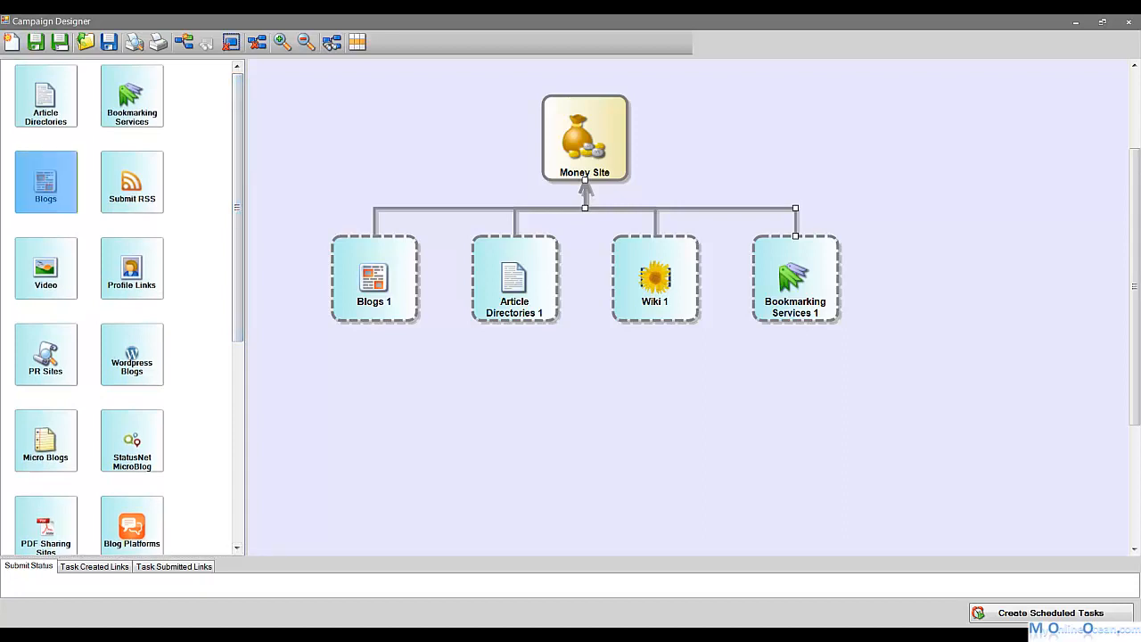
pyautogui.moveTo(45, 182); pyautogui.dragTo(347, 435)
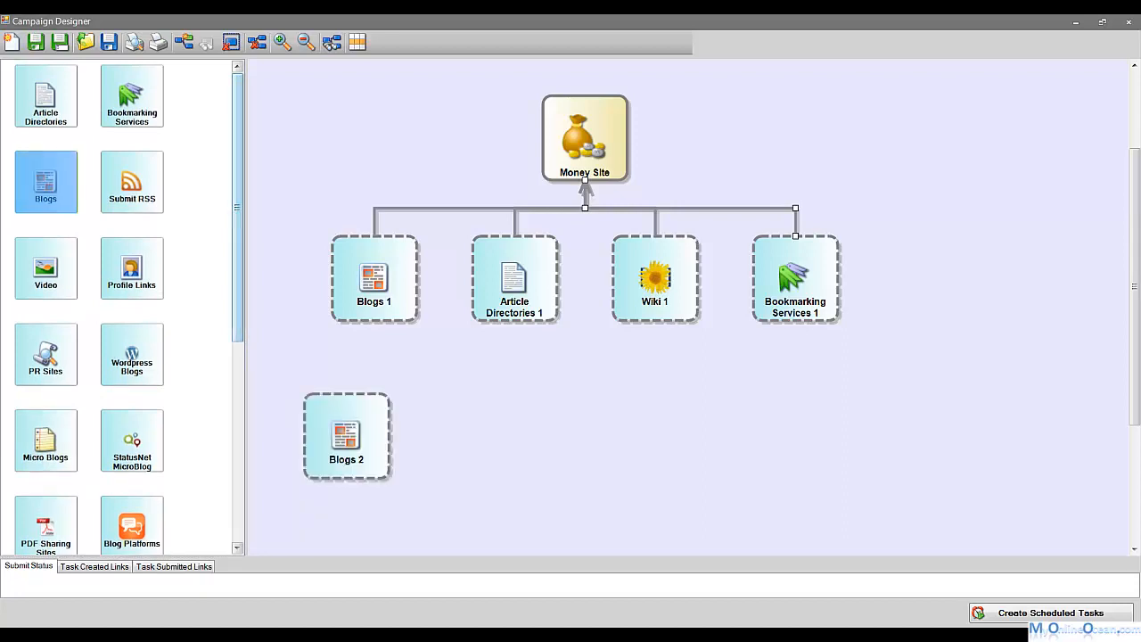
pyautogui.moveTo(238, 207); pyautogui.dragTo(238, 392)
pyautogui.click(132, 359)
pyautogui.moveTo(131, 360); pyautogui.dragTo(706, 492)
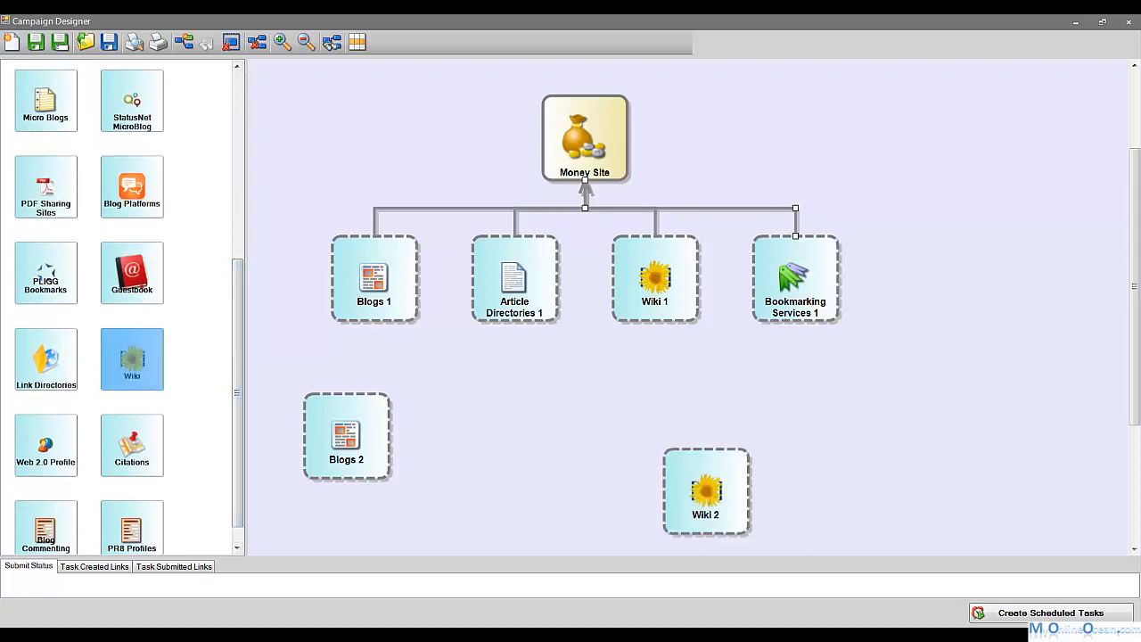
pyautogui.moveTo(238, 393); pyautogui.dragTo(238, 207)
pyautogui.click(45, 96)
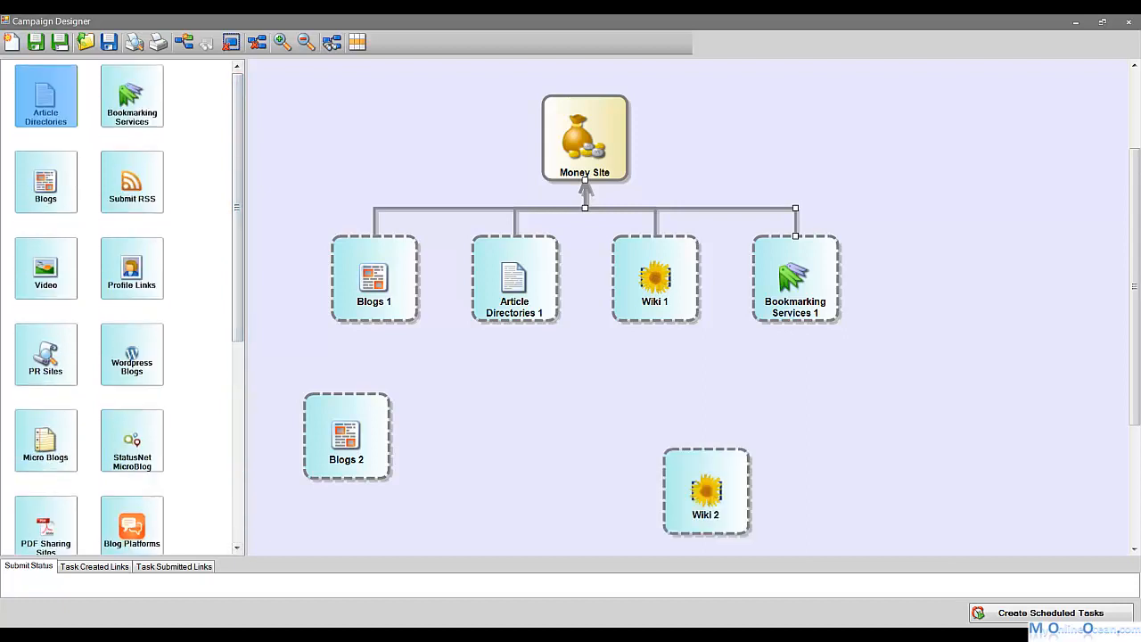
pyautogui.moveTo(45, 95); pyautogui.dragTo(913, 489)
# Step: Link the second-tier Blogs, Wiki and Article Directories nodes to the Article Directories 1 node
pyautogui.moveTo(347, 403); pyautogui.dragTo(514, 296)
pyautogui.moveTo(737, 491); pyautogui.dragTo(524, 301)
pyautogui.moveTo(875, 489); pyautogui.dragTo(507, 279)
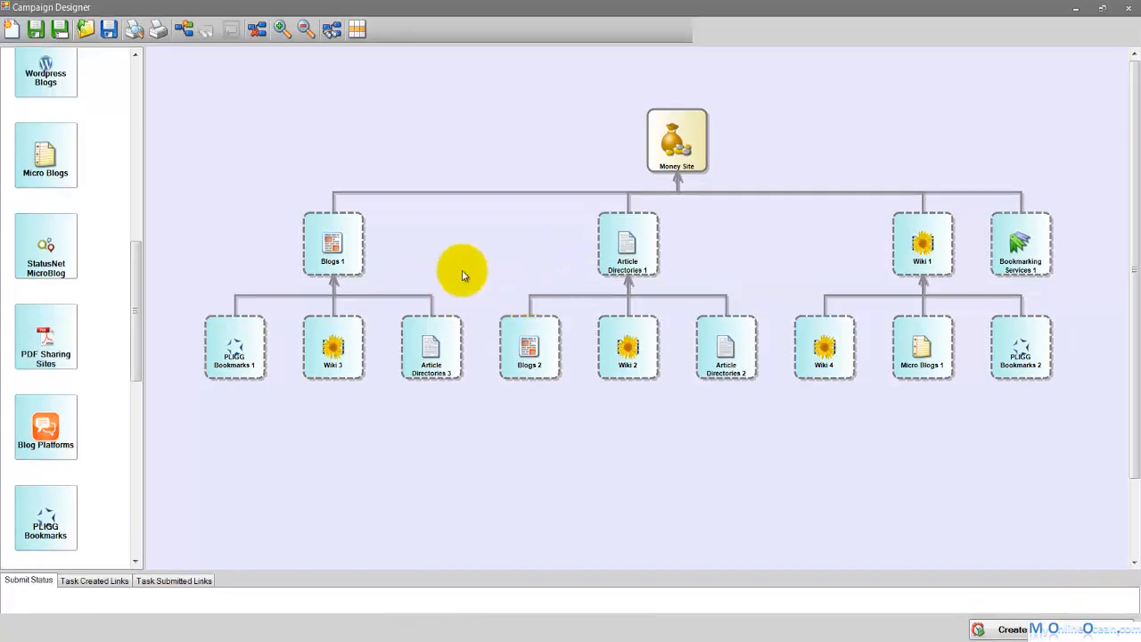
# Step: Open the Blogs 1 node's submit item, move its window aside, and open the article editor for the post title
pyautogui.doubleClick(333, 258)
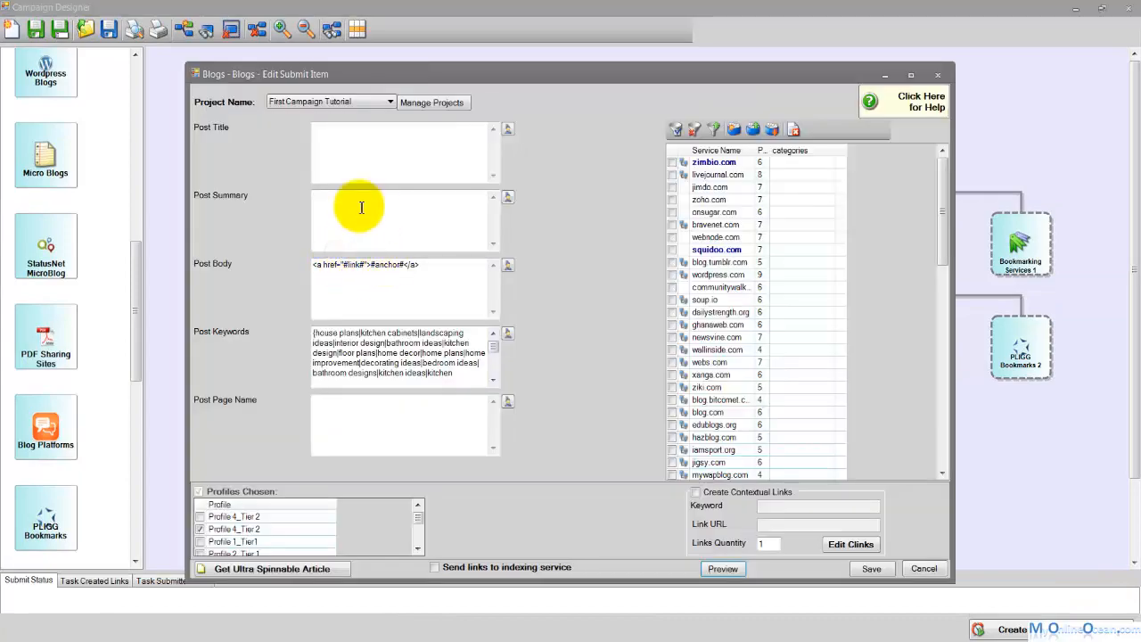
pyautogui.moveTo(619, 96); pyautogui.dragTo(794, 93)
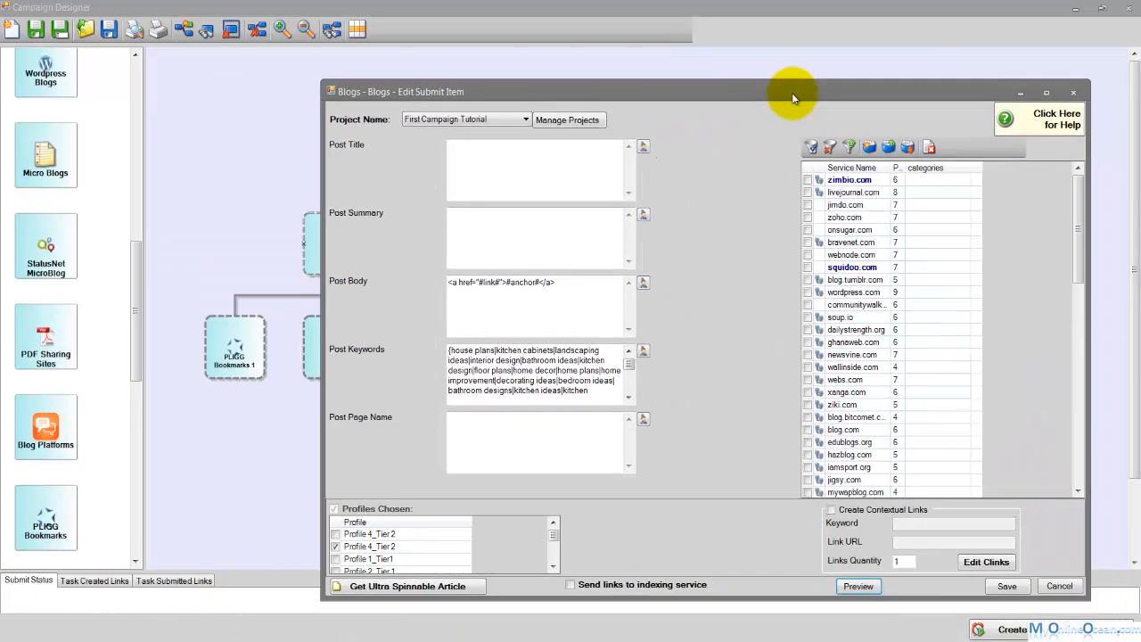
pyautogui.click(499, 174)
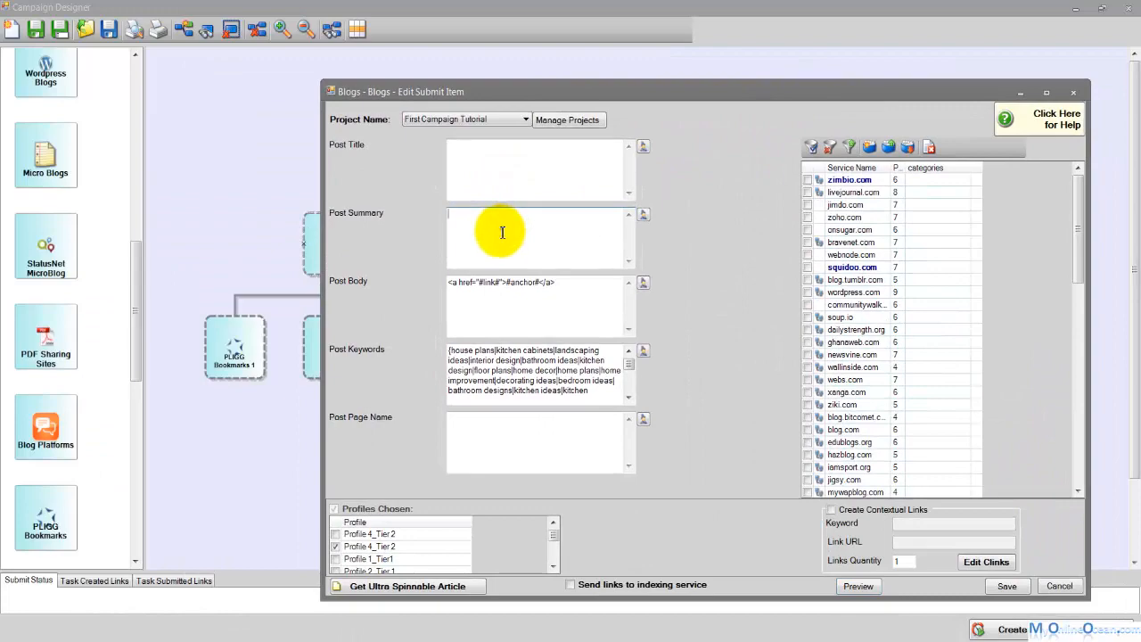
pyautogui.moveTo(580, 98); pyautogui.dragTo(642, 100)
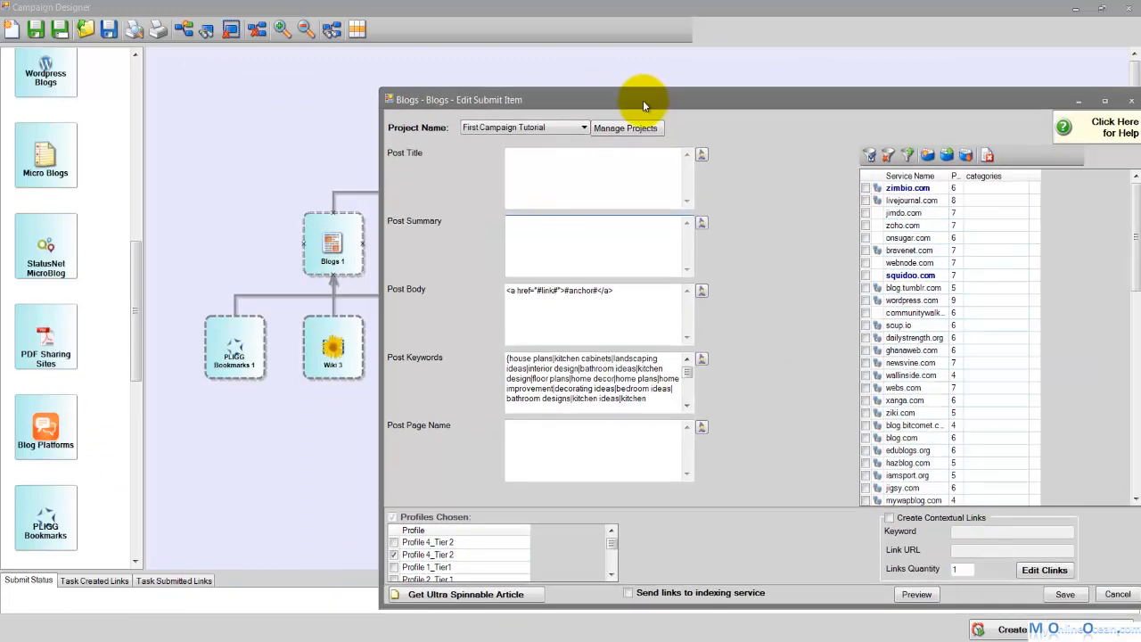
pyautogui.moveTo(504, 91); pyautogui.dragTo(413, 82)
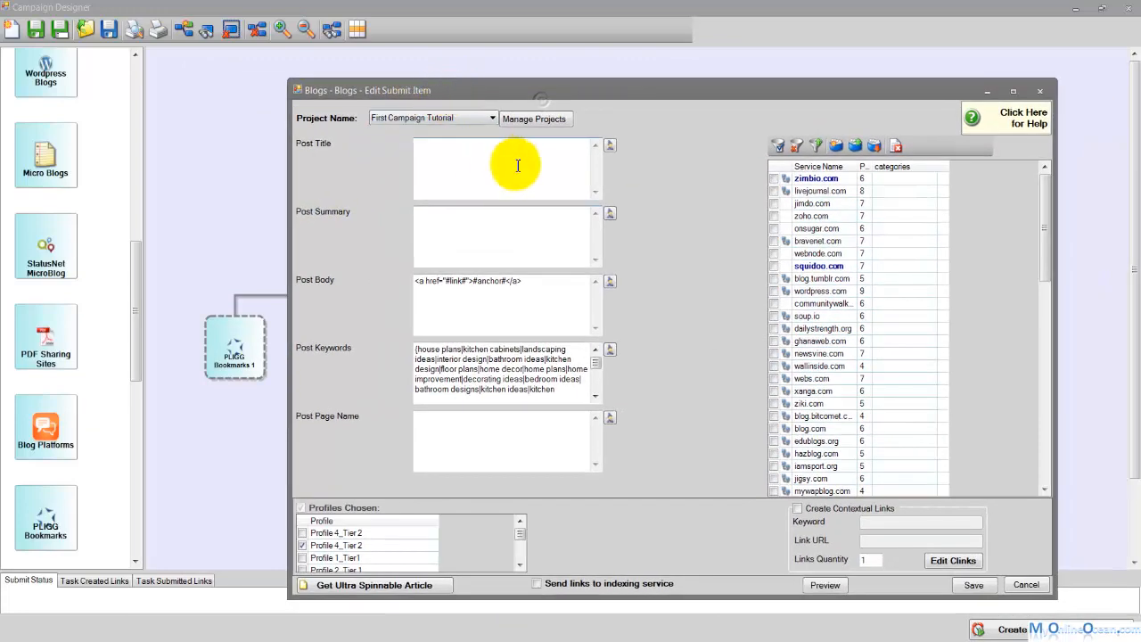
pyautogui.click(607, 146)
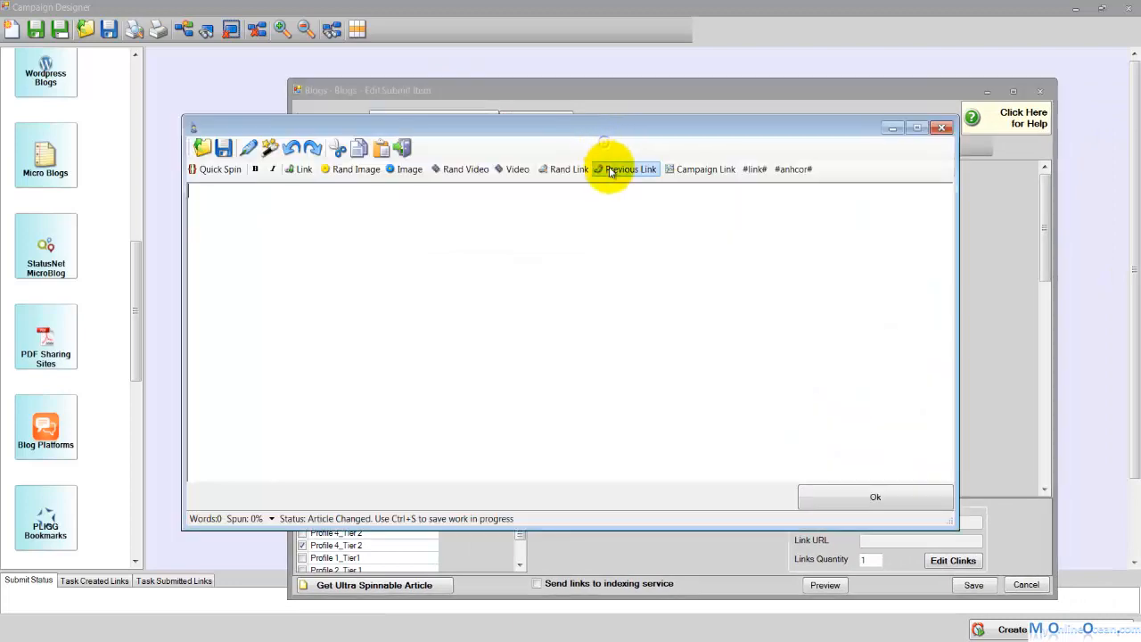
# Step: Switch to NoteTab Light and bring up the start of the "#Spun Article Summary for BLOG 2.0#.txt" document
pyautogui.click(521, 641)
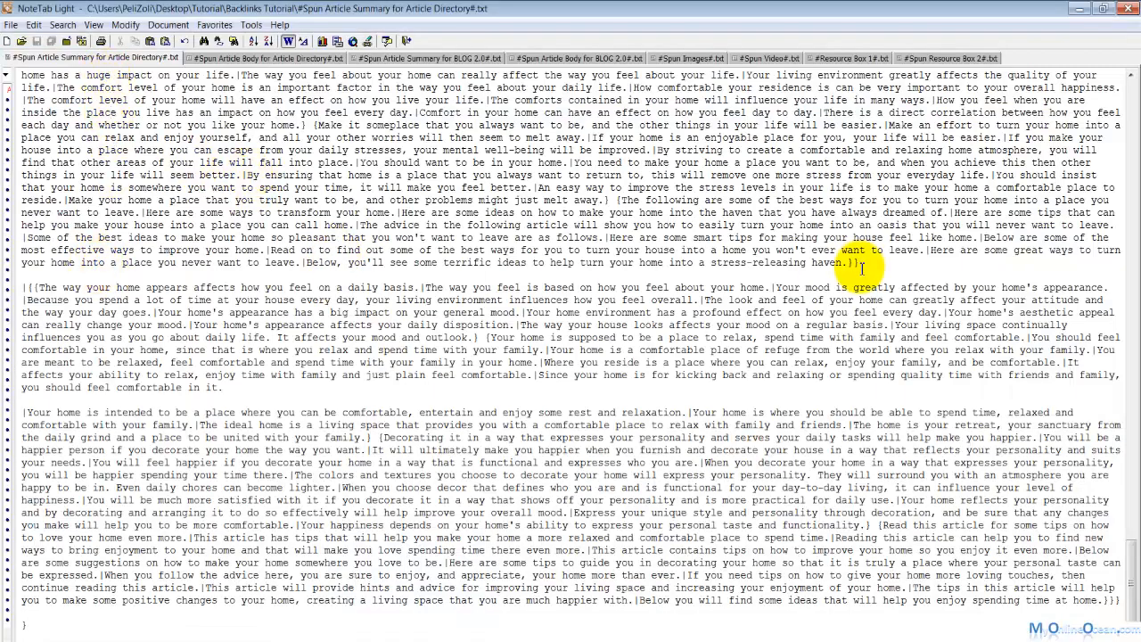
pyautogui.click(1132, 206)
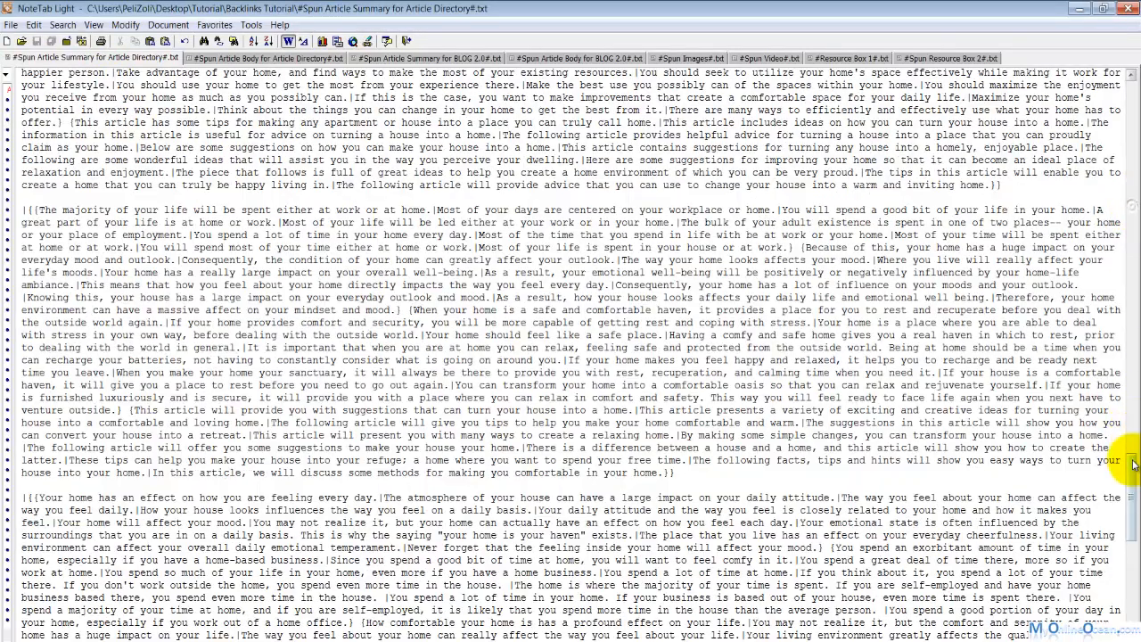
pyautogui.moveTo(1132, 464); pyautogui.dragTo(1125, 84)
pyautogui.click(401, 57)
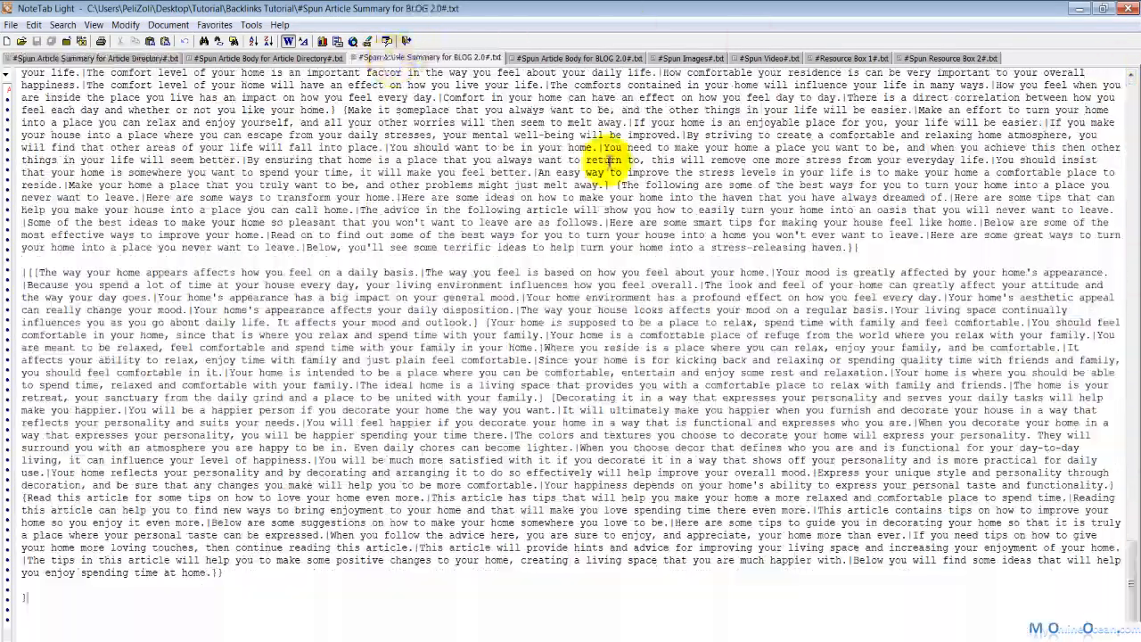
pyautogui.click(1132, 246)
pyautogui.click(1131, 246)
pyautogui.click(1132, 246)
pyautogui.moveTo(1127, 303); pyautogui.dragTo(1139, 102)
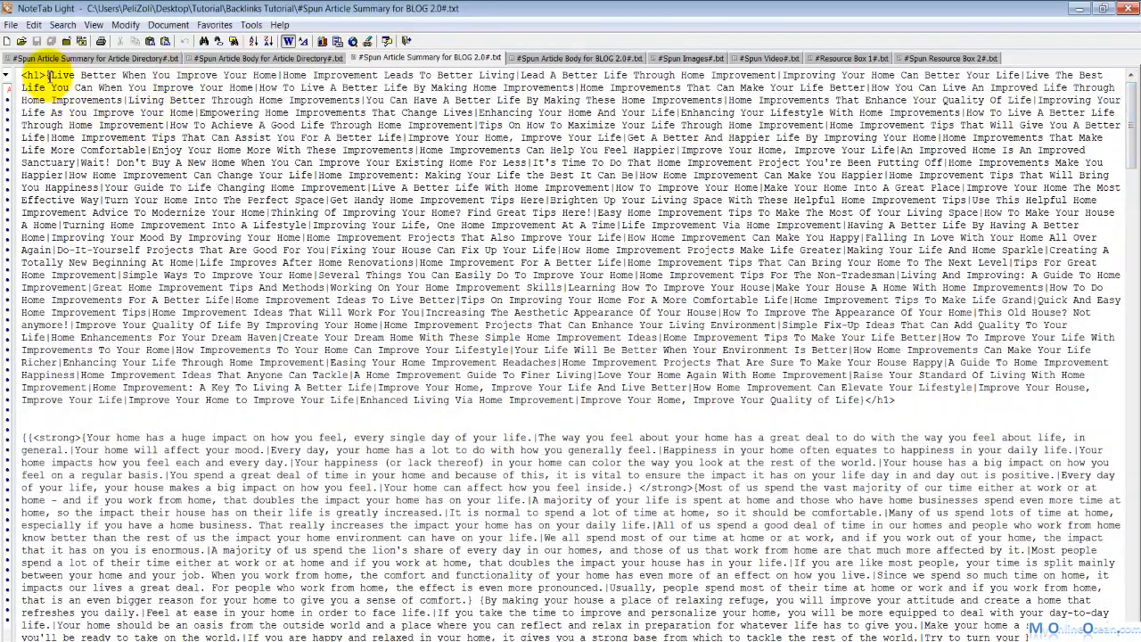
# Step: Copy the spun titles between the h1 tags, without the tags, and paste them into Magic Submitter's post title editor
pyautogui.moveTo(49, 75); pyautogui.dragTo(856, 401)
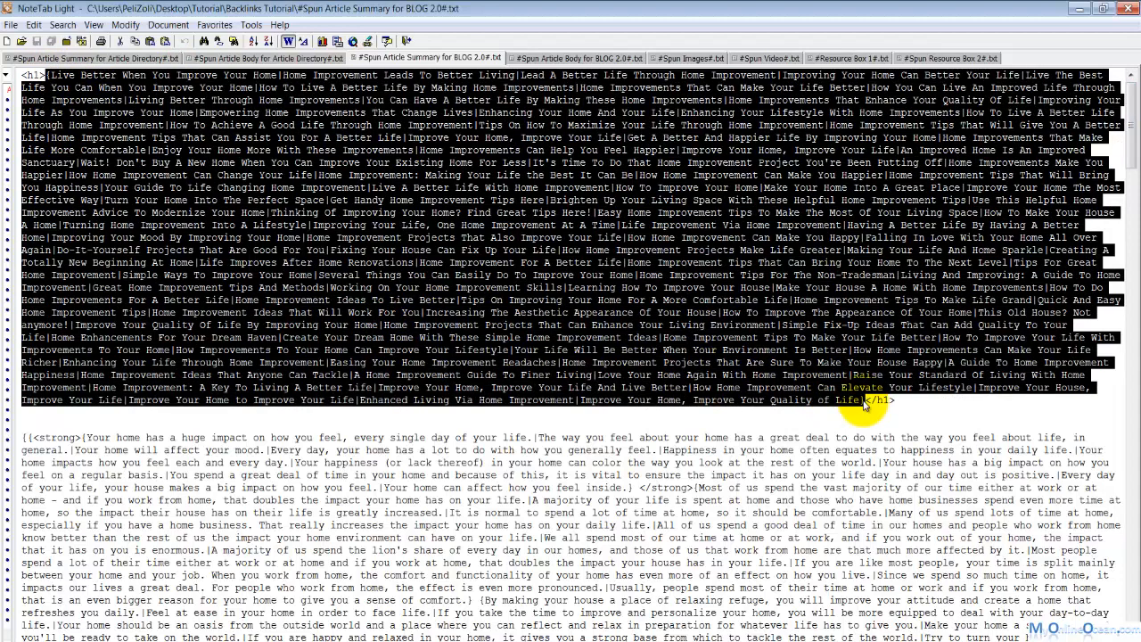
pyautogui.rightClick(442, 180)
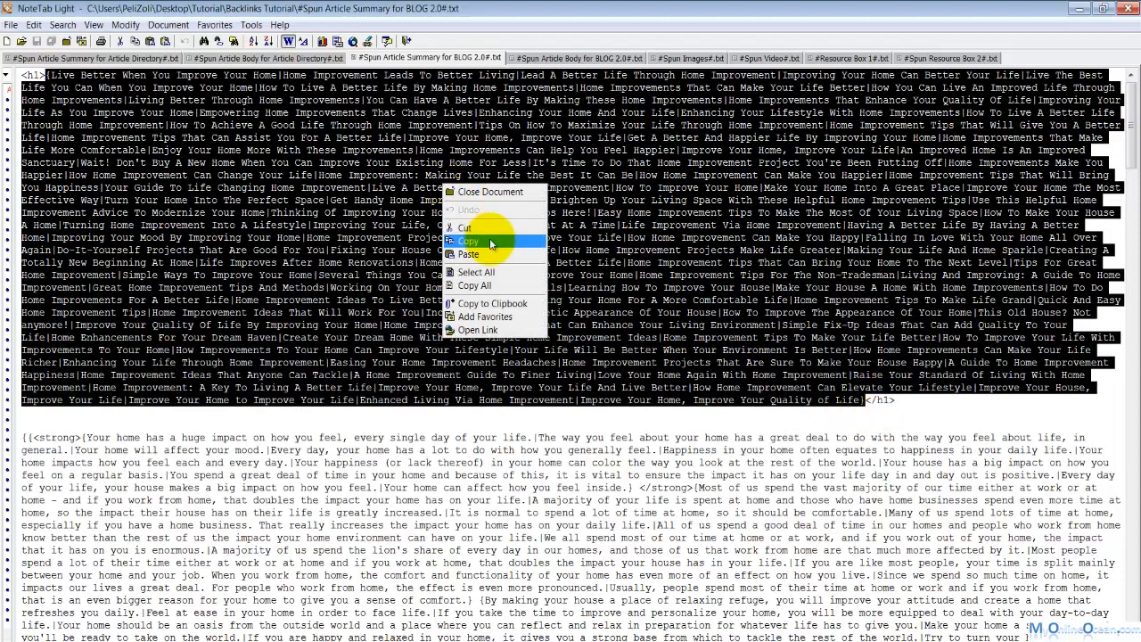
pyautogui.click(492, 238)
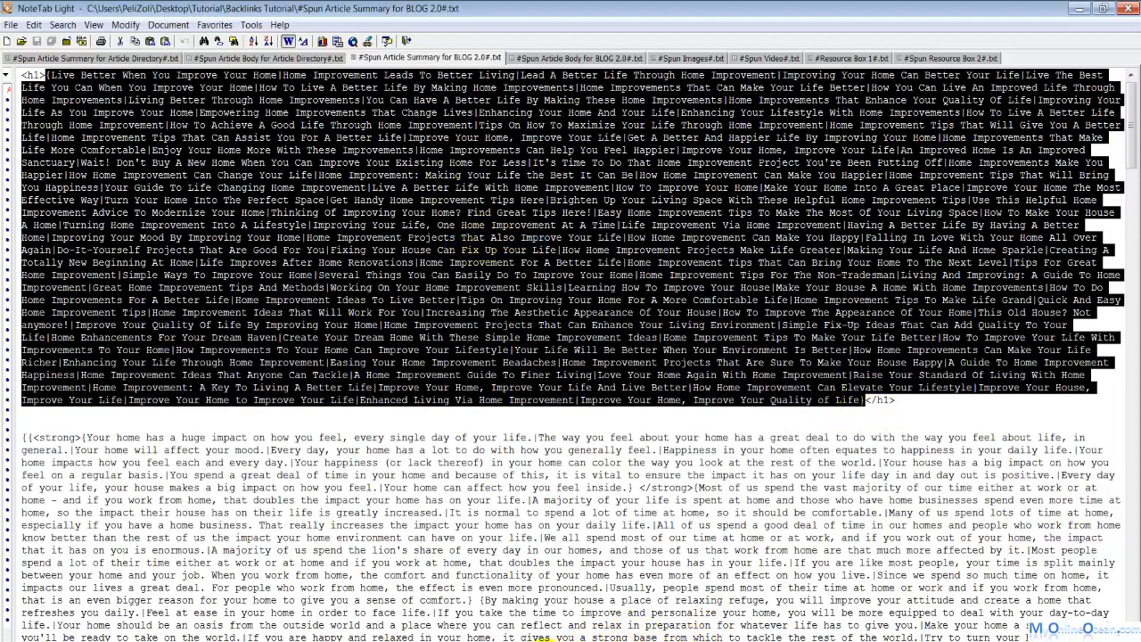
pyautogui.click(470, 640)
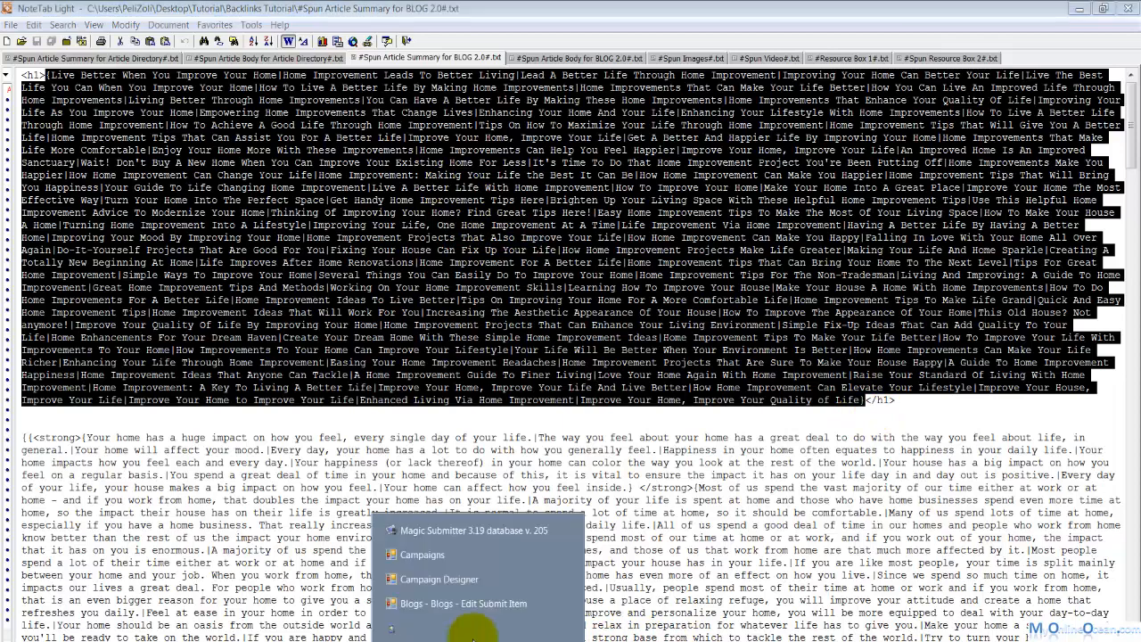
pyautogui.click(476, 630)
pyautogui.rightClick(297, 240)
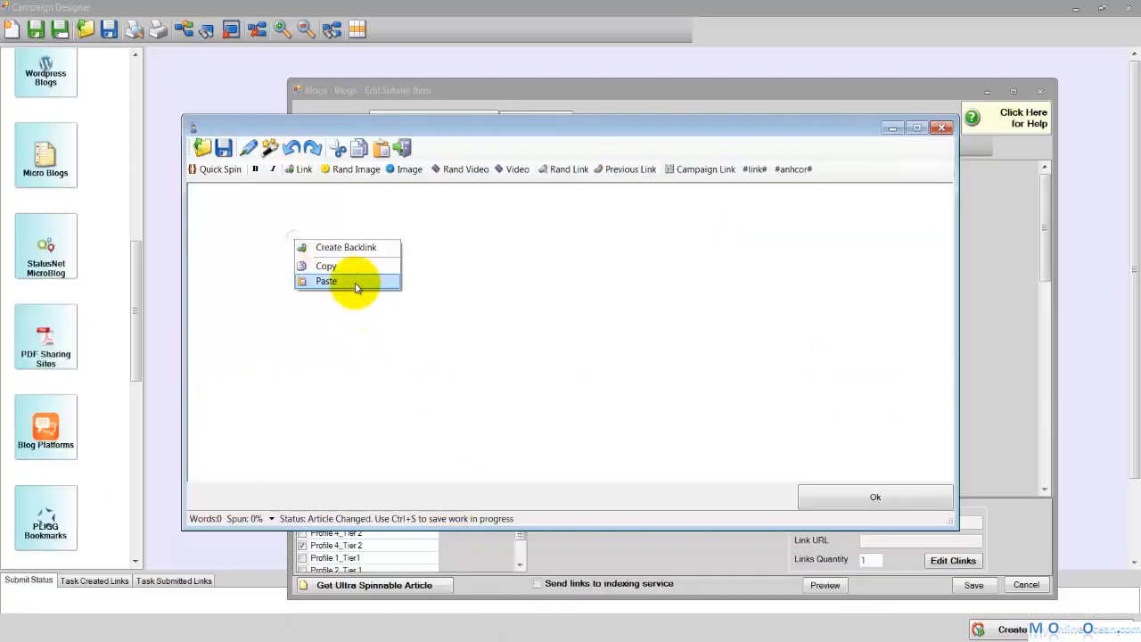
pyautogui.click(353, 283)
# Step: Generate two sample rewrites of the spun title, close the preview, and accept the text as the Post Title
pyautogui.click(272, 149)
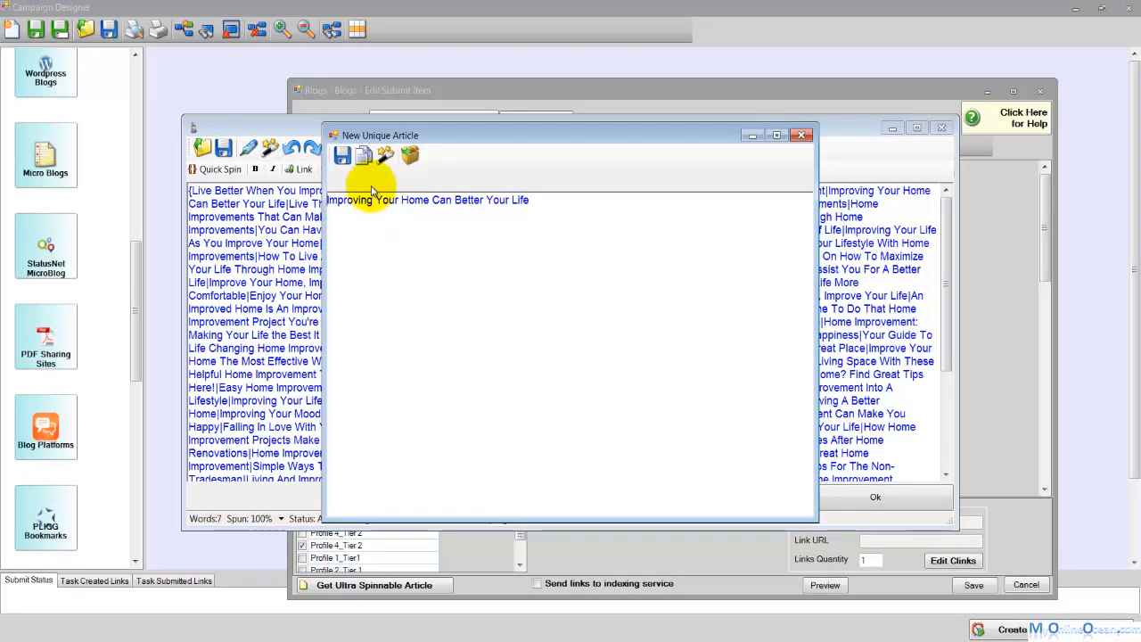
pyautogui.click(385, 156)
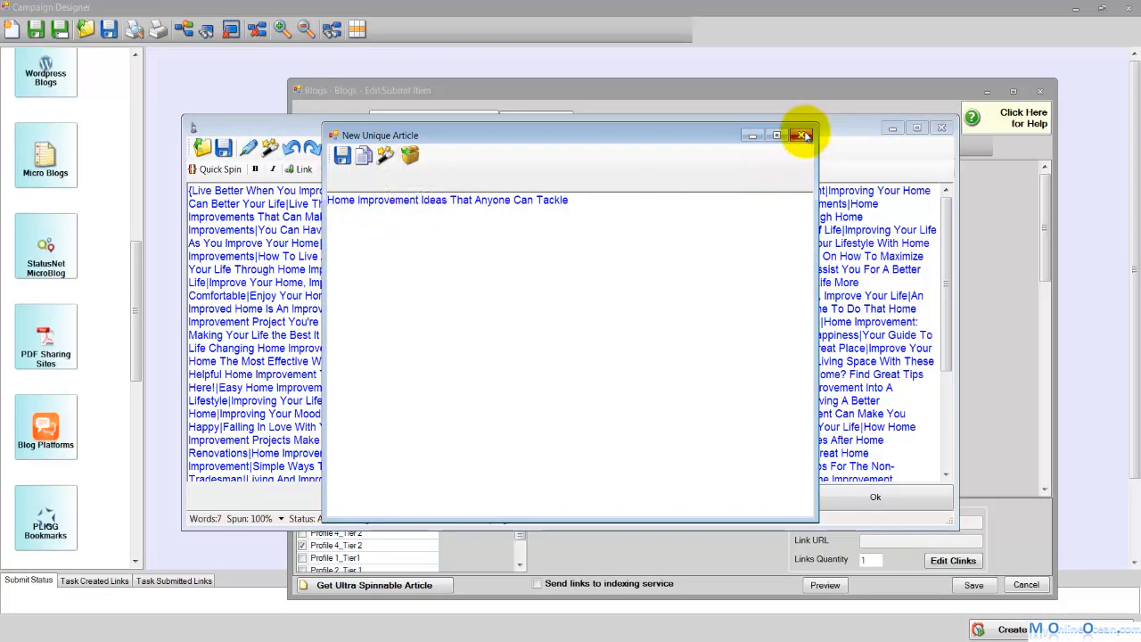
pyautogui.click(802, 134)
pyautogui.click(869, 496)
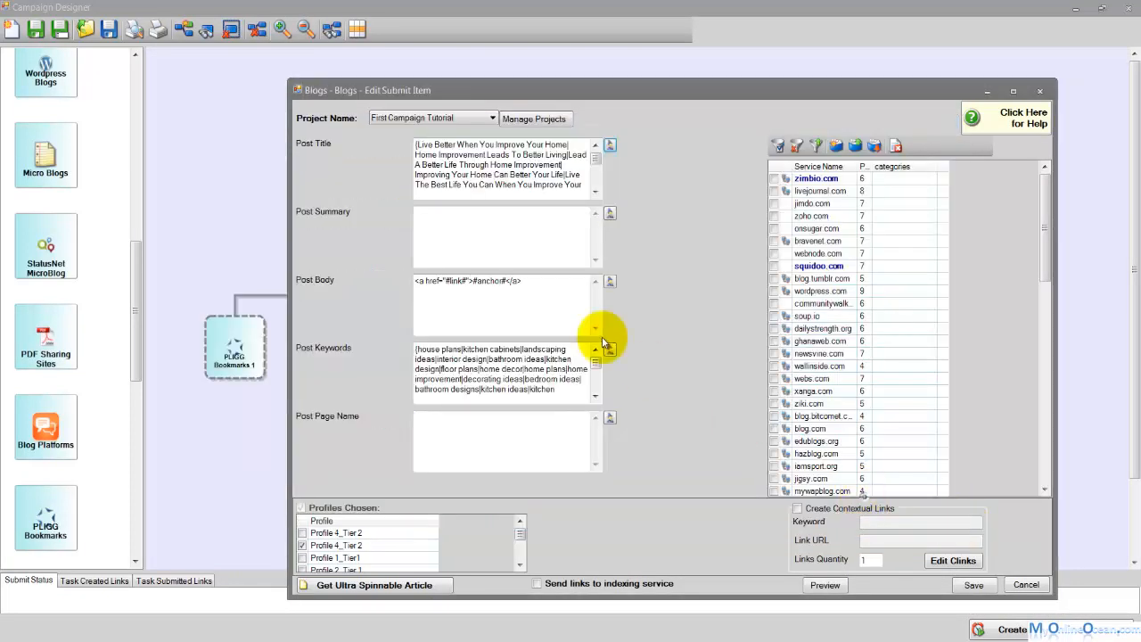
# Step: Open the Post Summary article editor, then switch to NoteTab Light and copy the entire BLOG 2.0 summary document, including its h1 tags
pyautogui.click(609, 218)
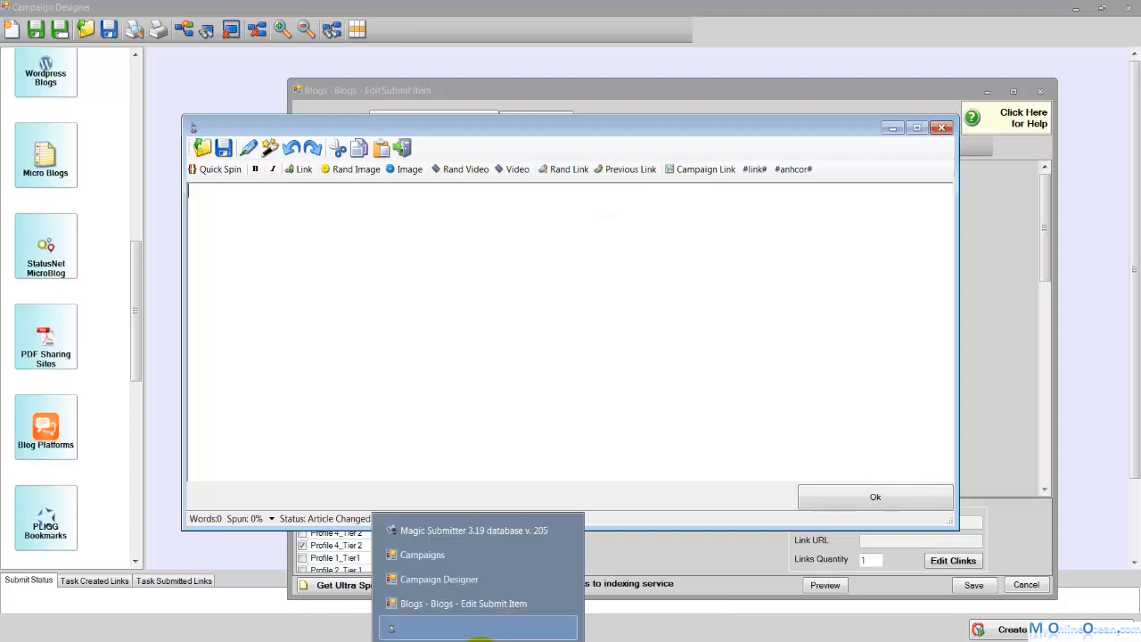
pyautogui.click(478, 628)
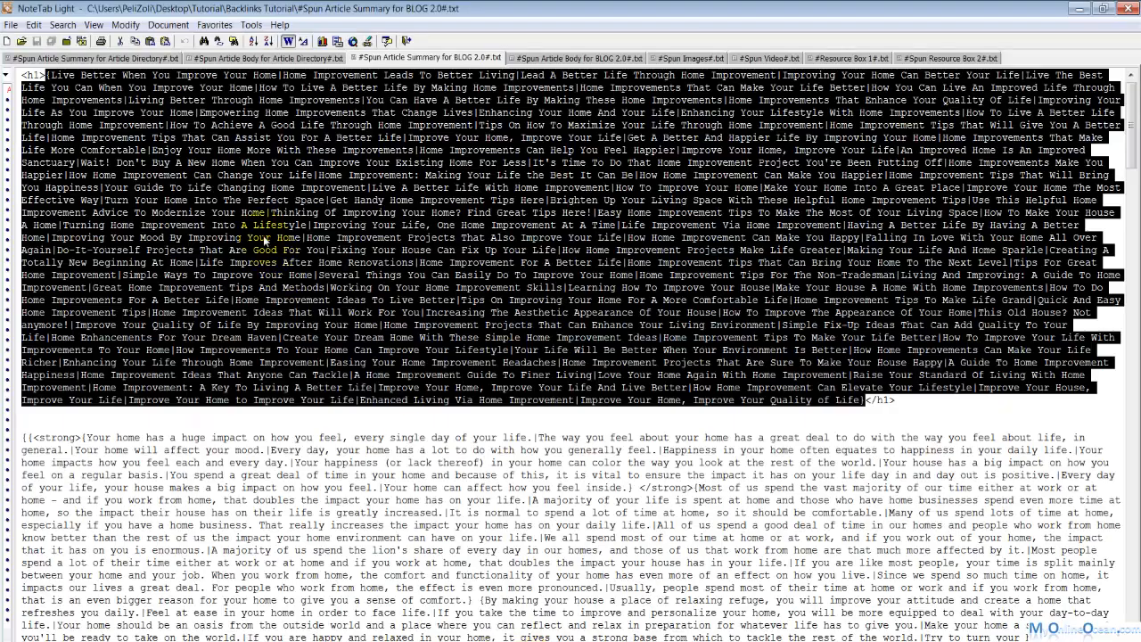
pyautogui.click(217, 198)
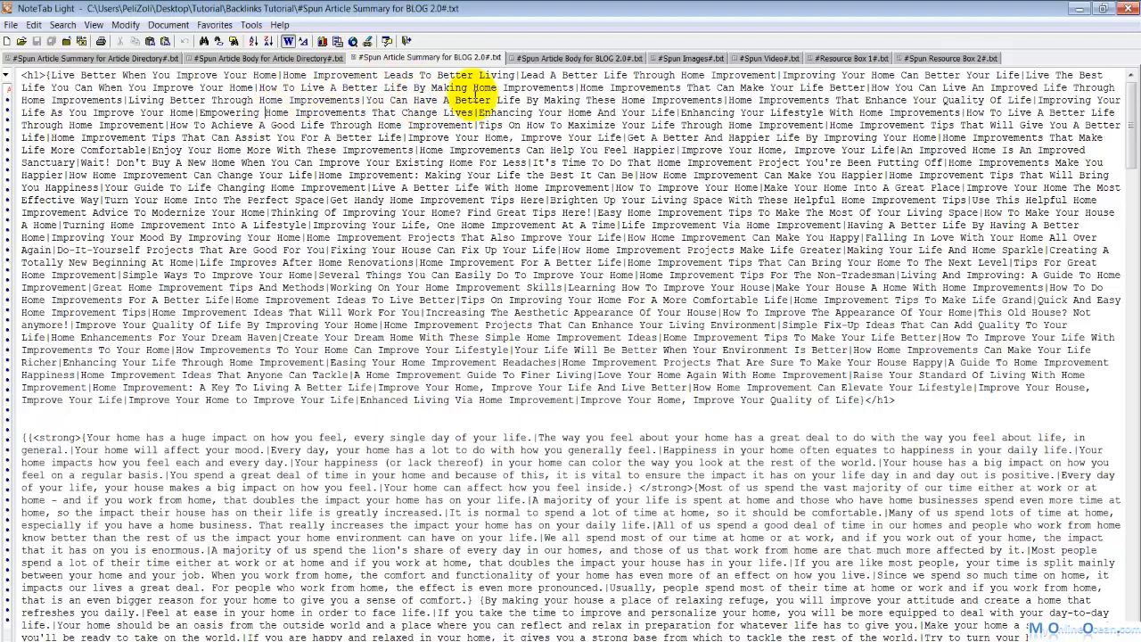
pyautogui.click(22, 75)
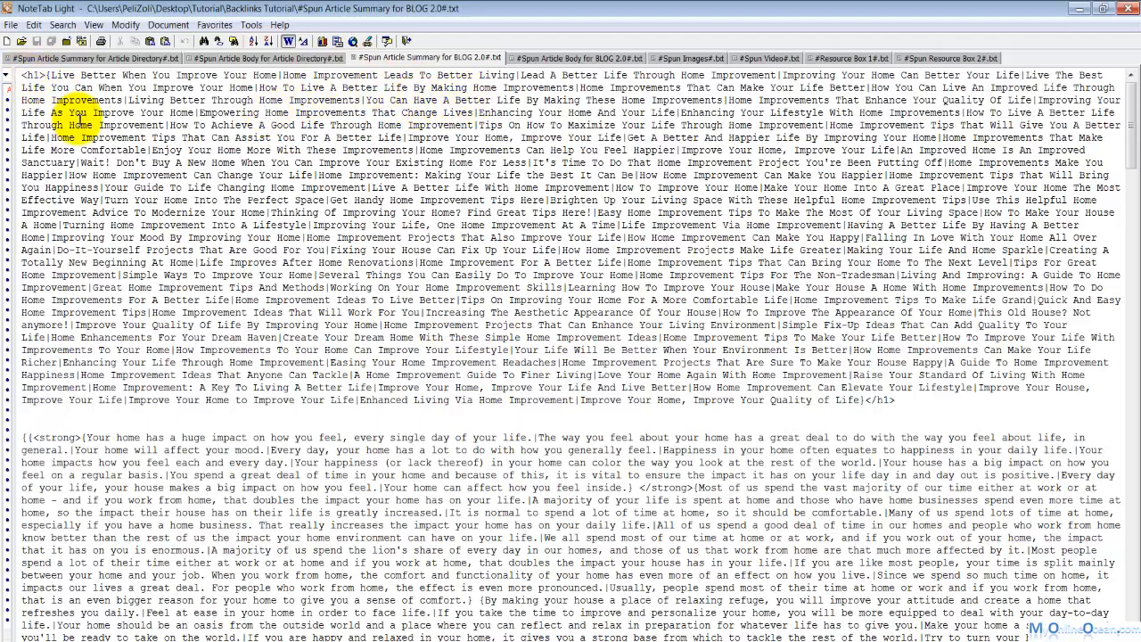
pyautogui.hotkey('ctrl', 'a')
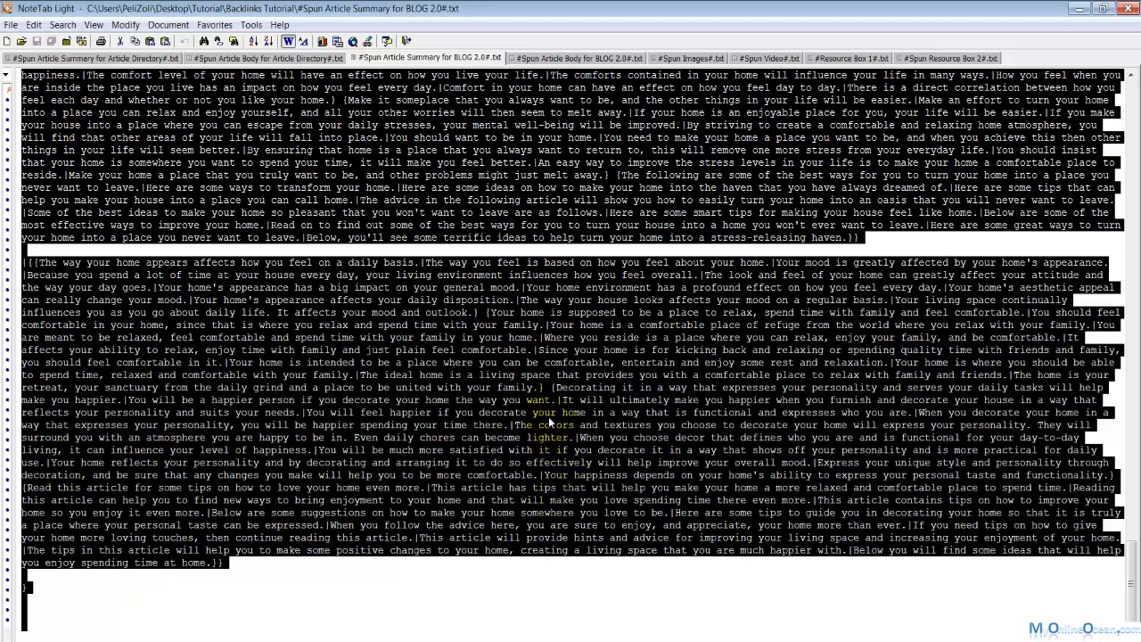
pyautogui.rightClick(531, 517)
pyautogui.click(583, 408)
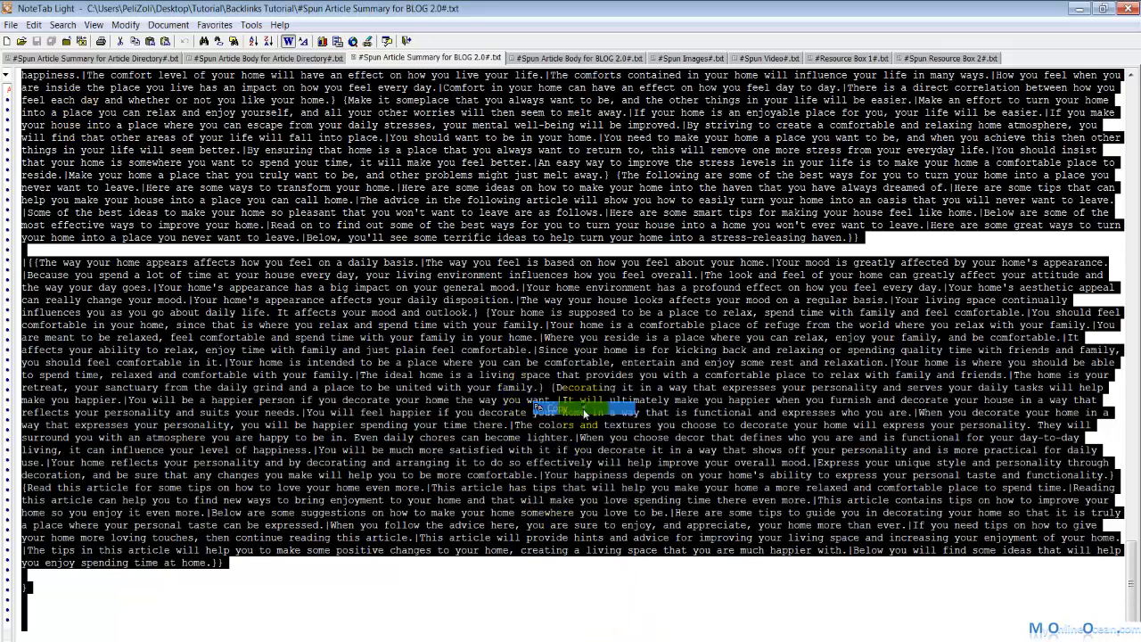
# Step: Return to Magic Submitter's empty article editor and paste the copied BLOG 2.0 summary into it
pyautogui.click(496, 637)
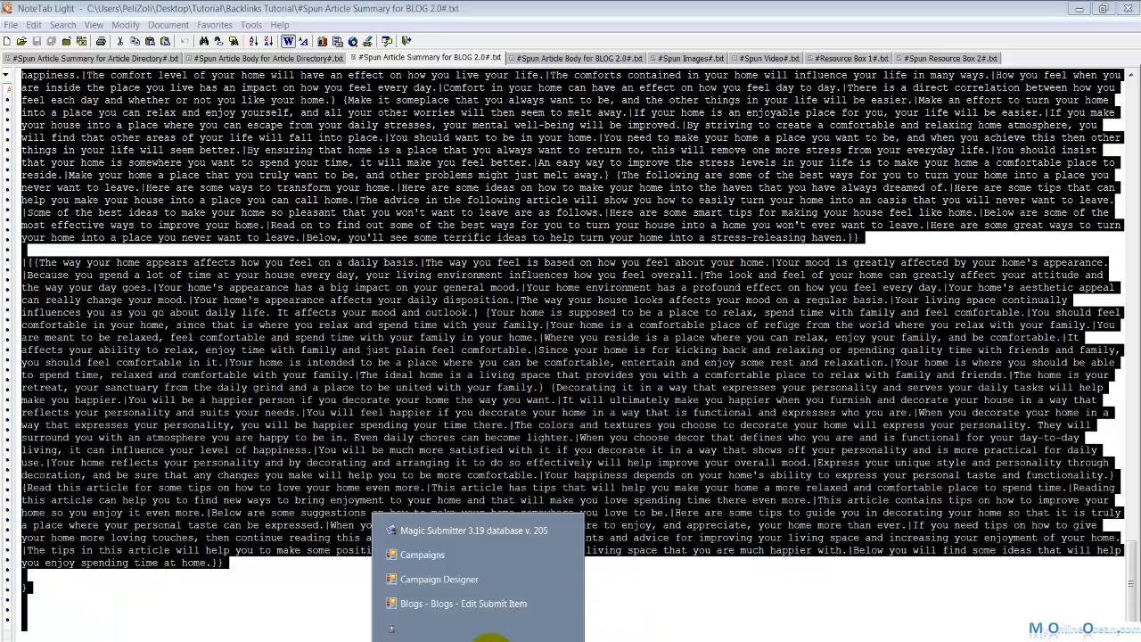
pyautogui.click(491, 598)
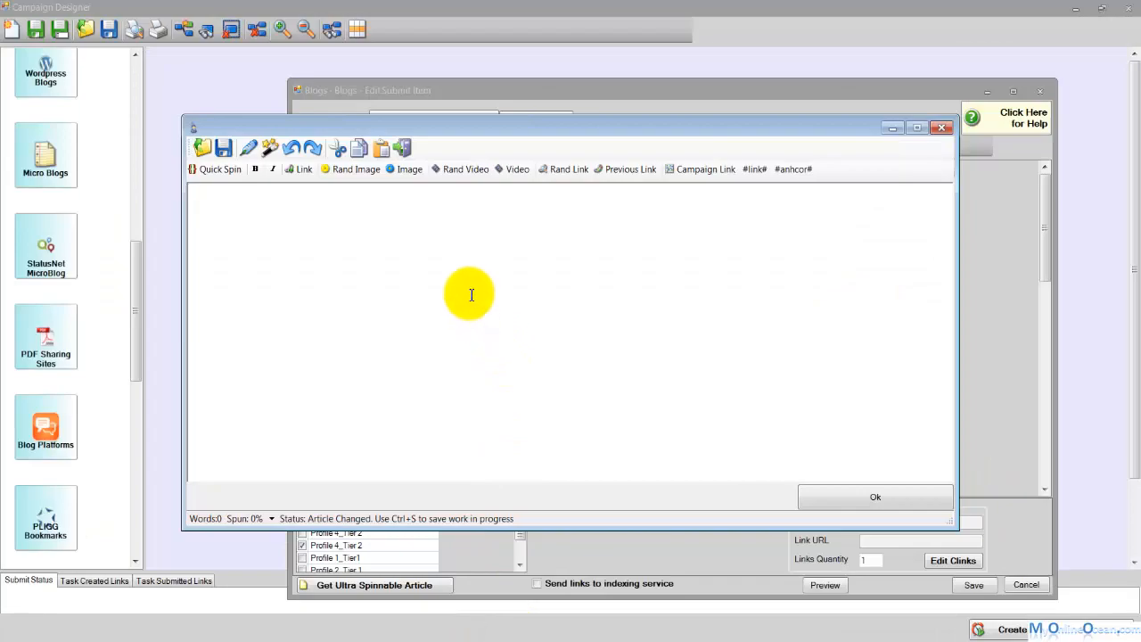
pyautogui.hotkey('ctrl', 'v')
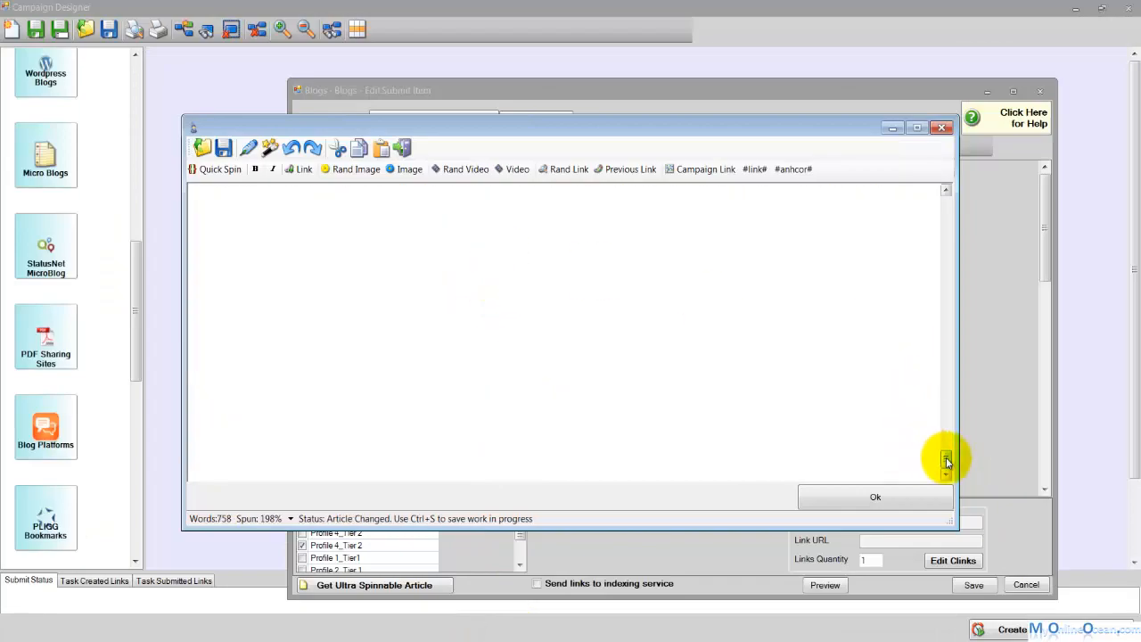
pyautogui.moveTo(945, 458); pyautogui.dragTo(947, 140)
# Step: Generate three sample rewrites of the spun summary, close the preview, and accept the text as the Post Summary
pyautogui.click(269, 150)
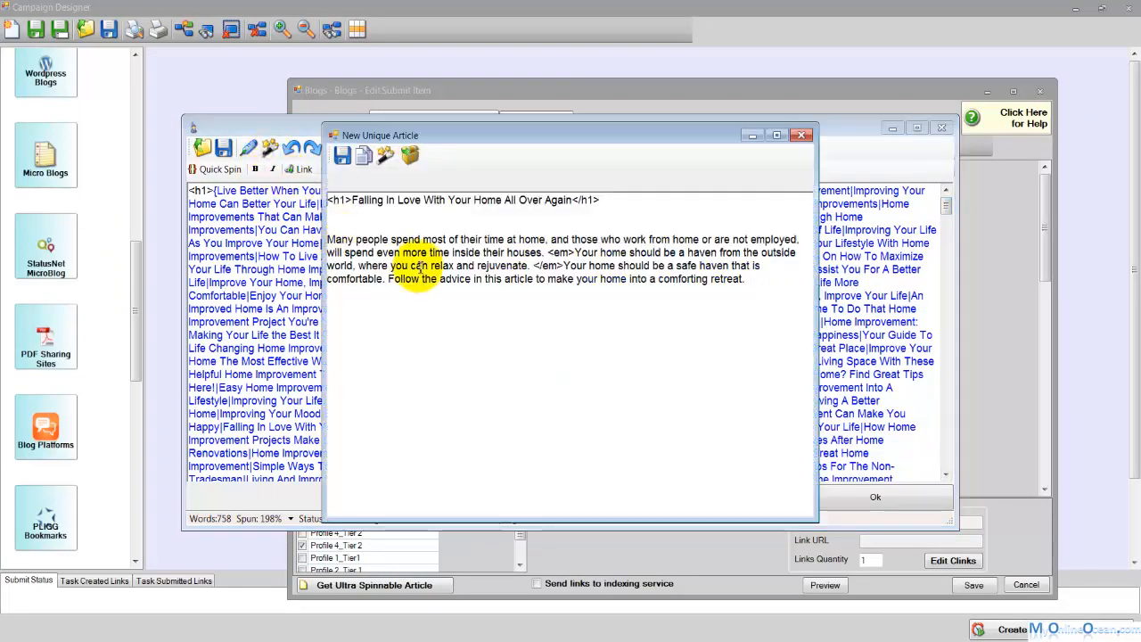
pyautogui.click(383, 158)
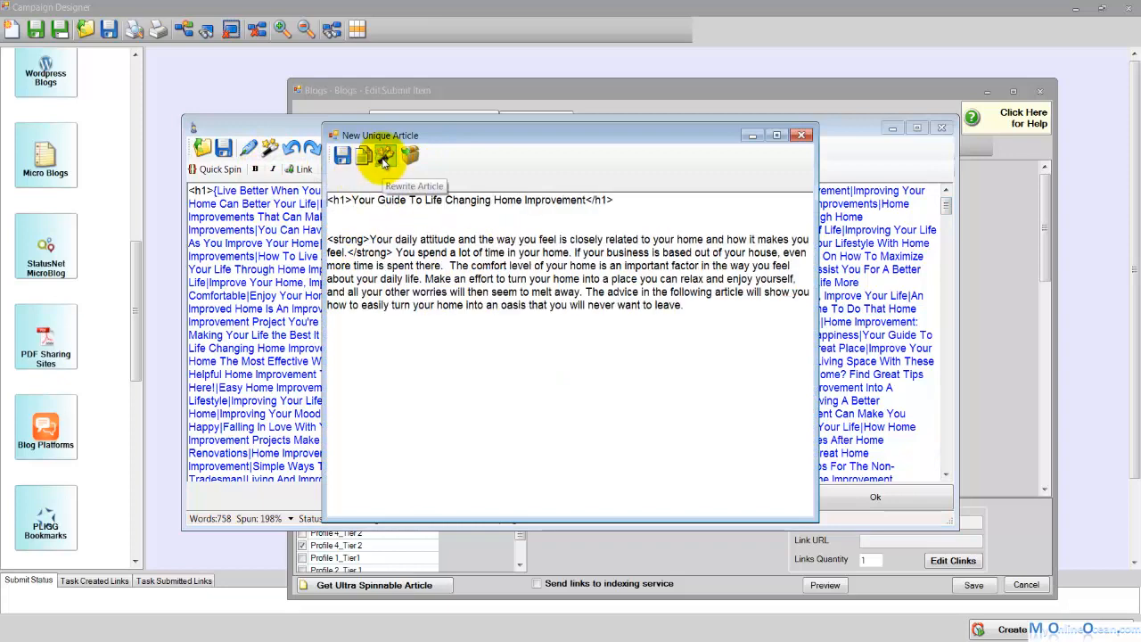
pyautogui.click(384, 159)
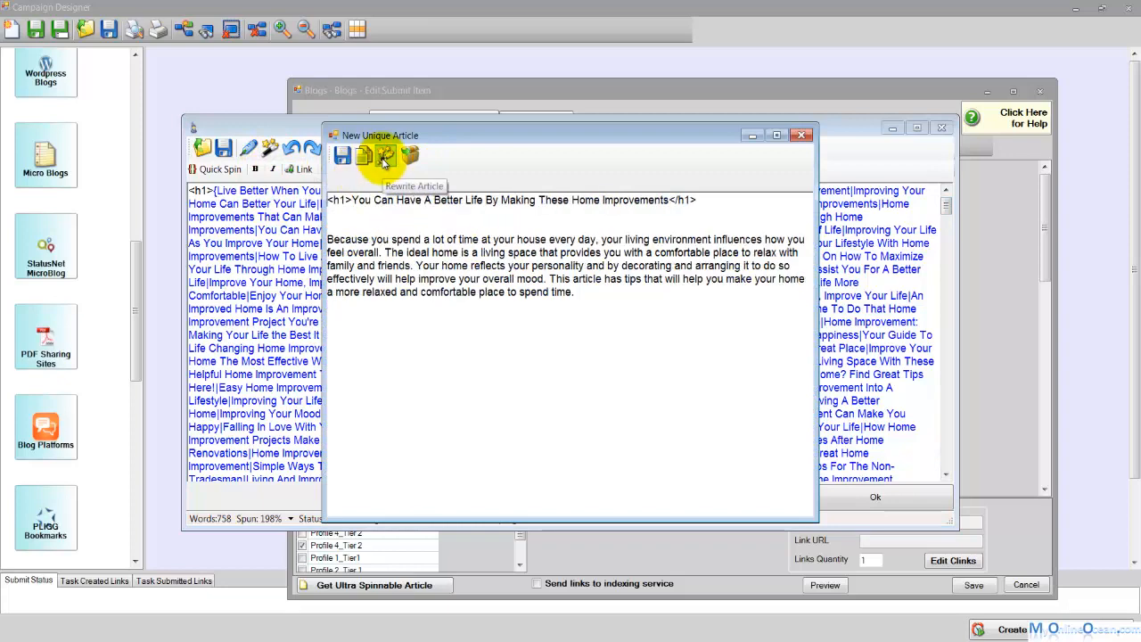
pyautogui.click(800, 136)
pyautogui.click(875, 496)
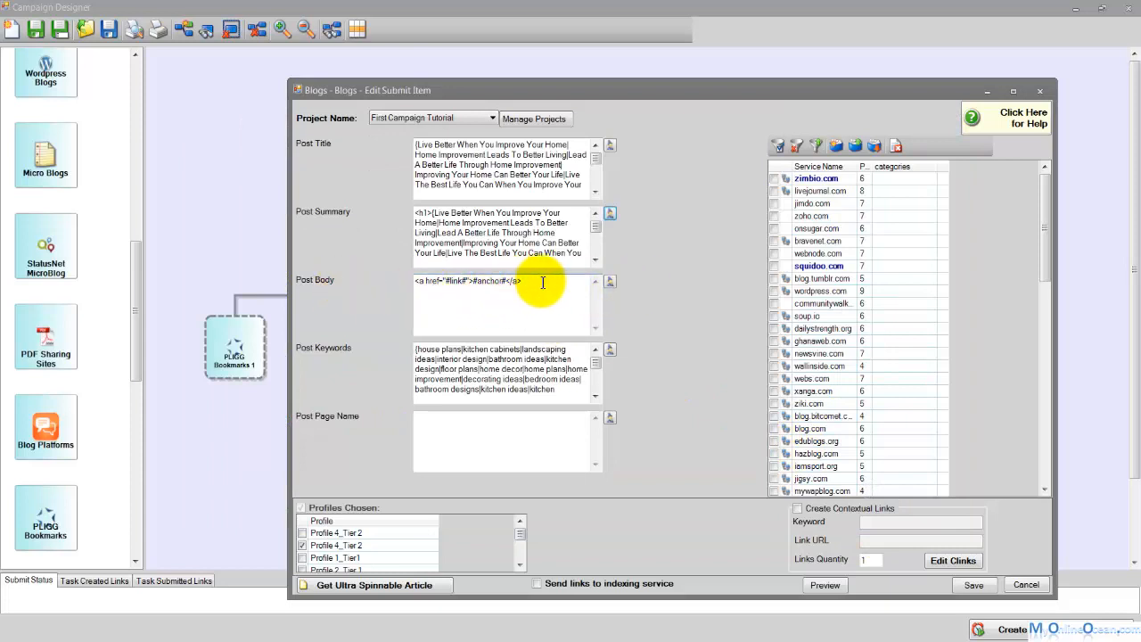
# Step: Delete the link and anchor placeholder code from the Post Body and open its article editor
pyautogui.moveTo(535, 281); pyautogui.dragTo(402, 278)
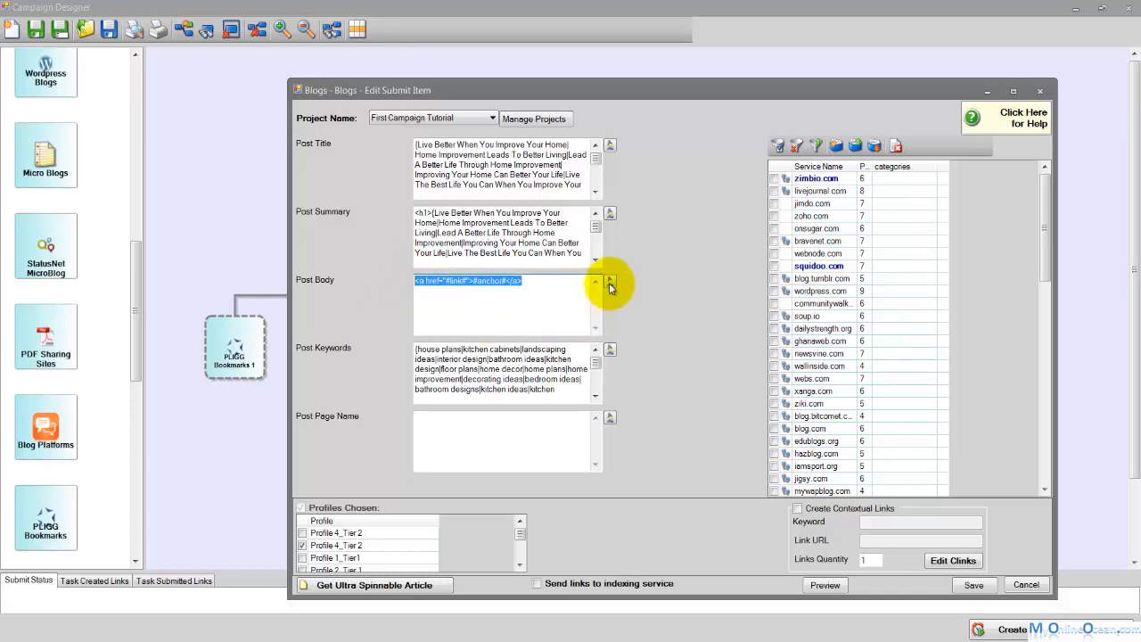
pyautogui.press('Delete')
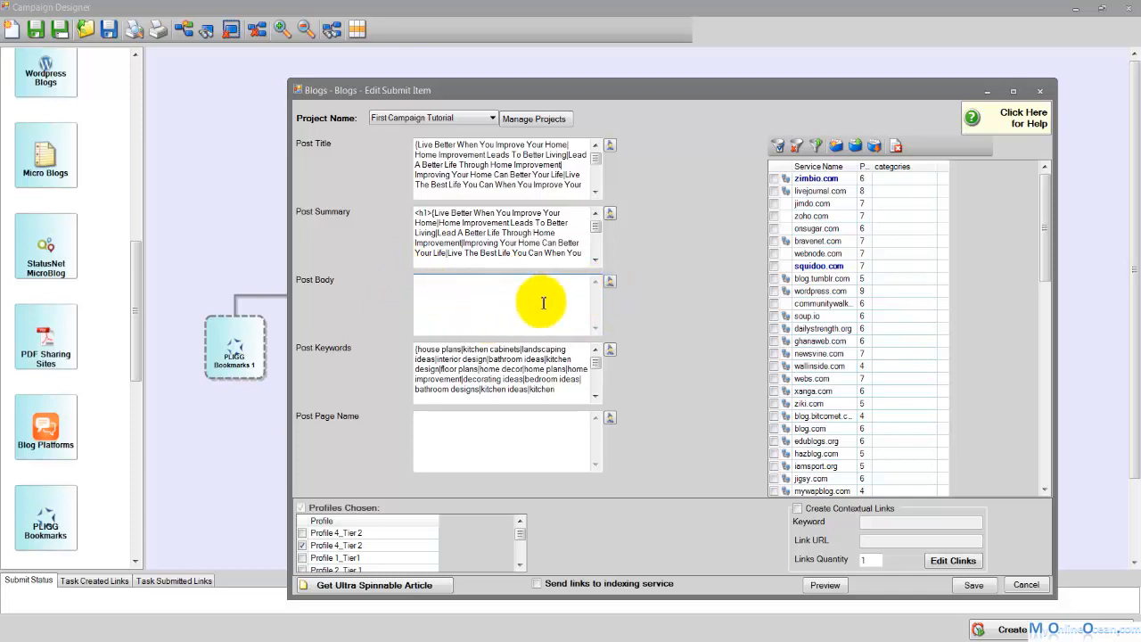
pyautogui.click(610, 281)
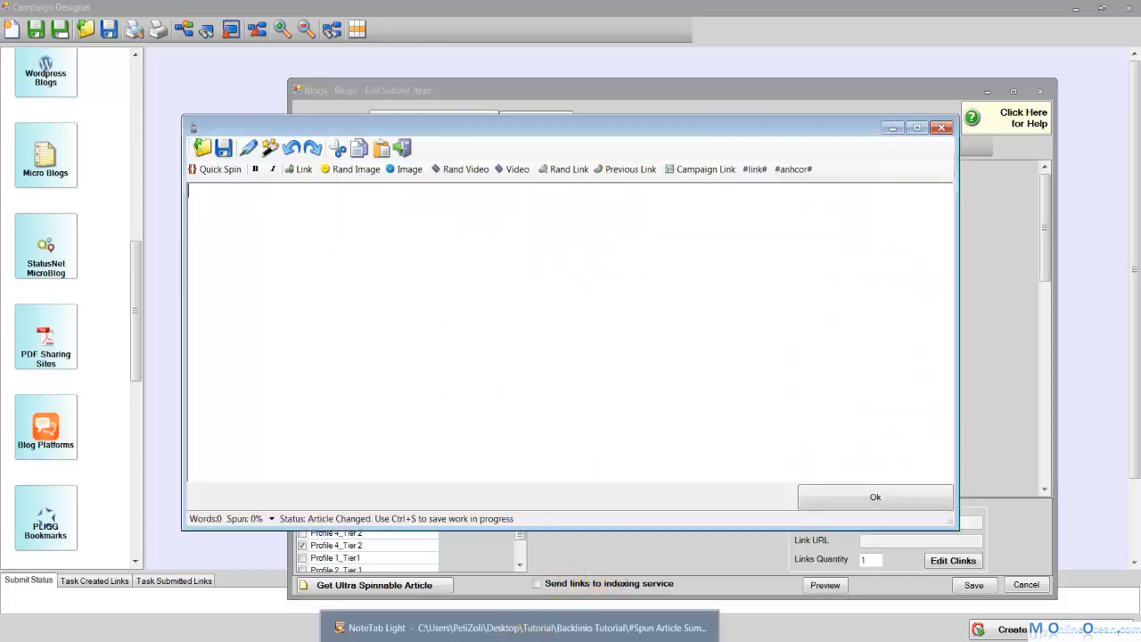
# Step: Switch to NoteTab Light and copy the entire contents of the "#Spun Article Body for BLOG 2.0#.txt" document
pyautogui.click(338, 625)
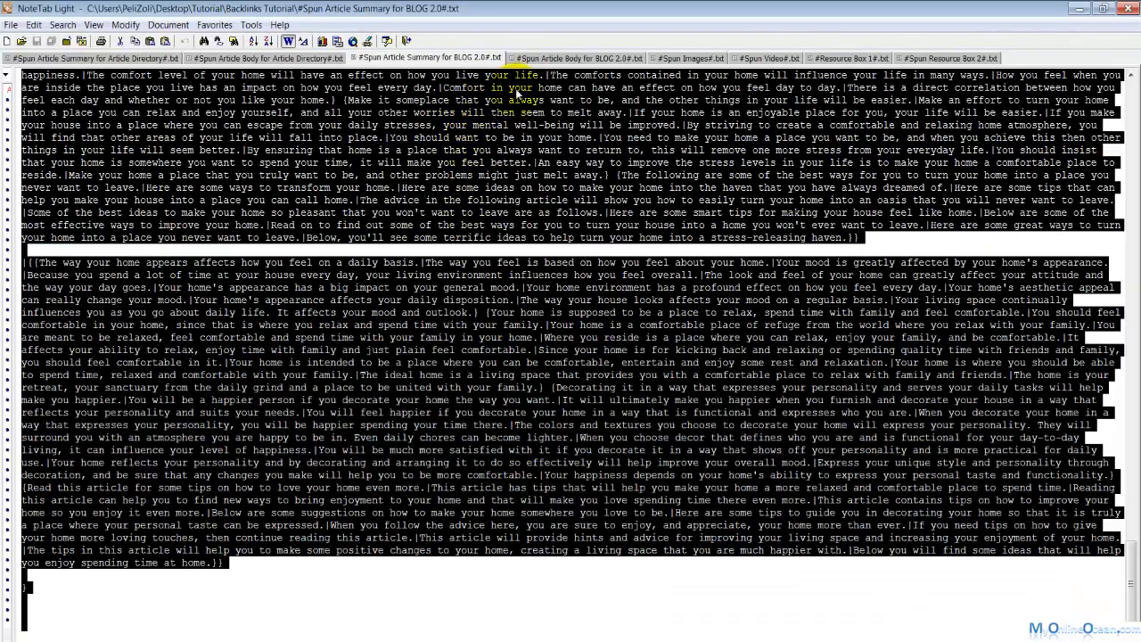
pyautogui.click(570, 58)
pyautogui.click(424, 107)
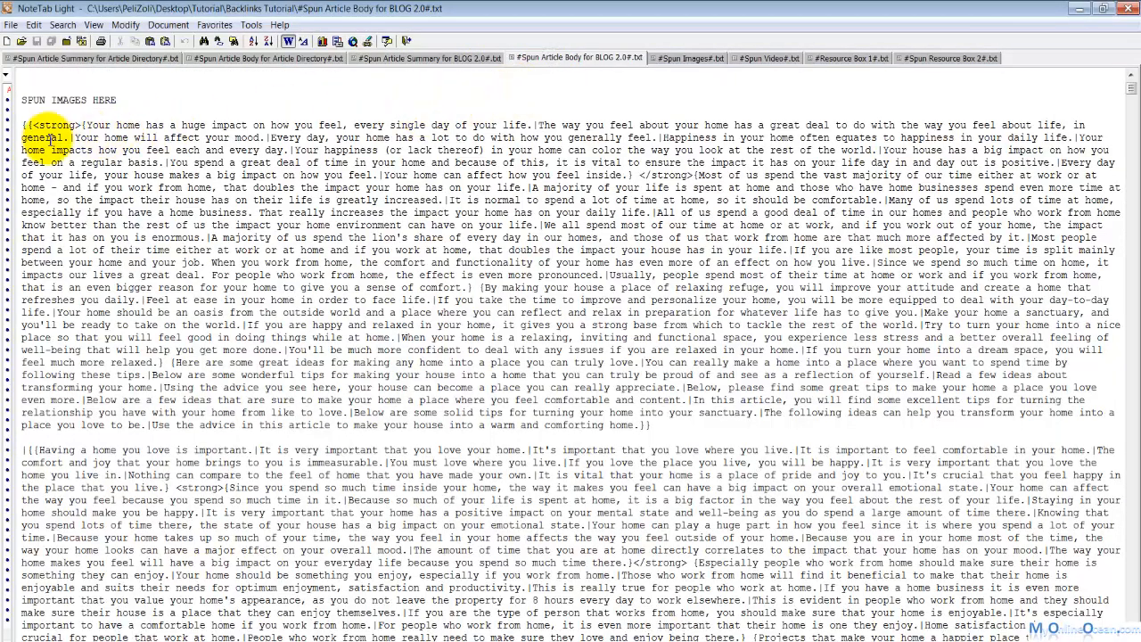
pyautogui.moveTo(25, 125); pyautogui.dragTo(150, 218)
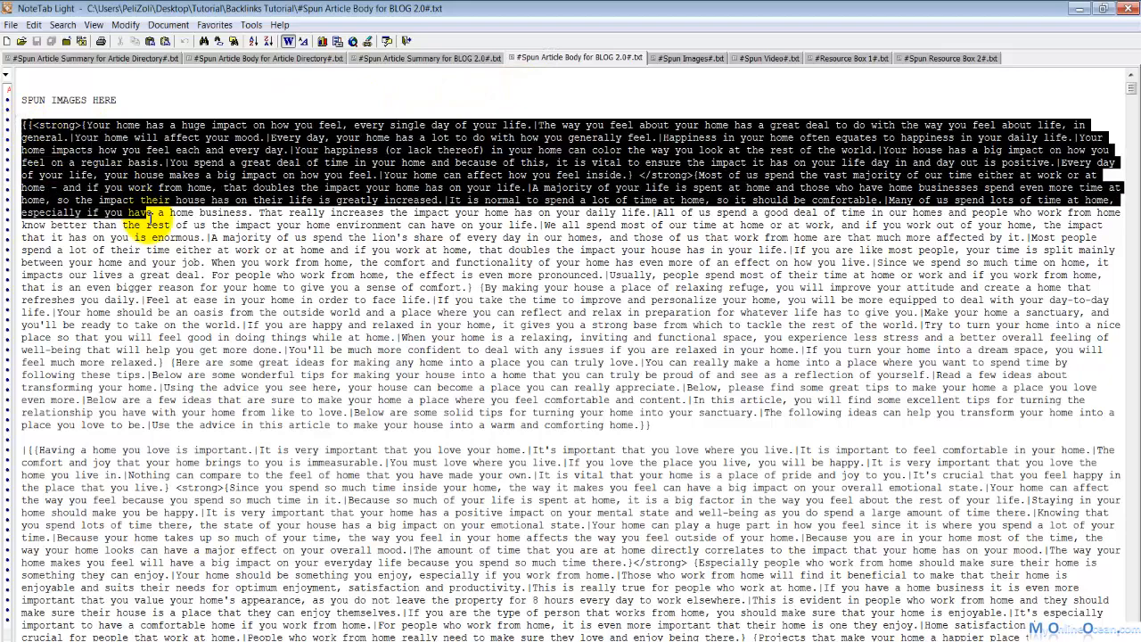
pyautogui.hotkey('ctrl', 'a')
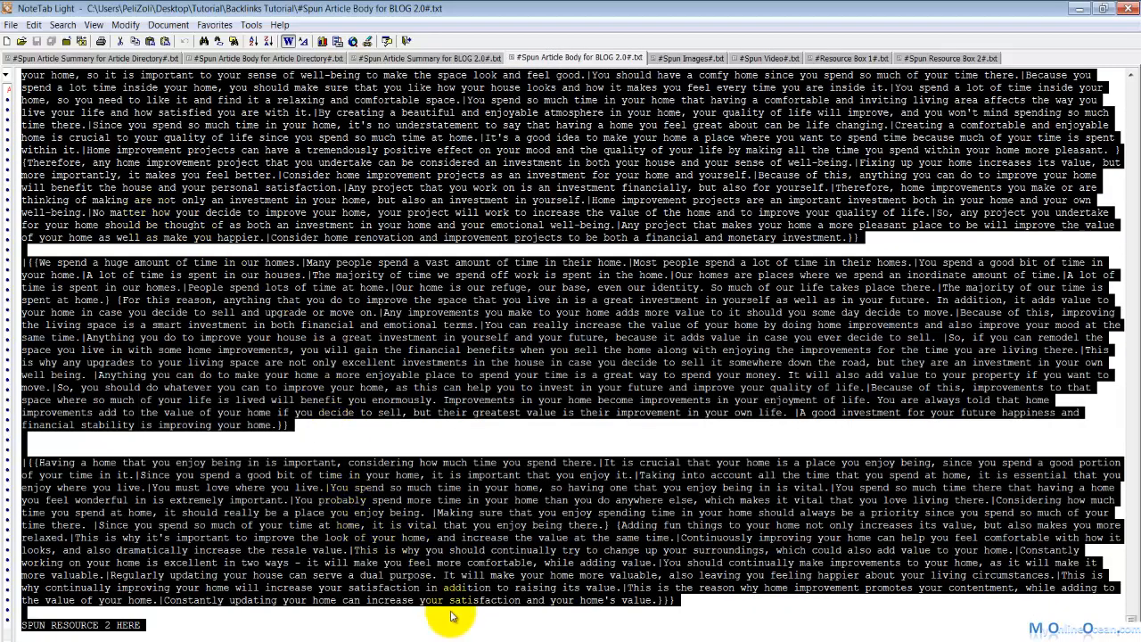
# Step: Return to Magic Submitter and paste the copied BLOG 2.0 article body into the Post Body editor
pyautogui.click(477, 641)
pyautogui.click(470, 629)
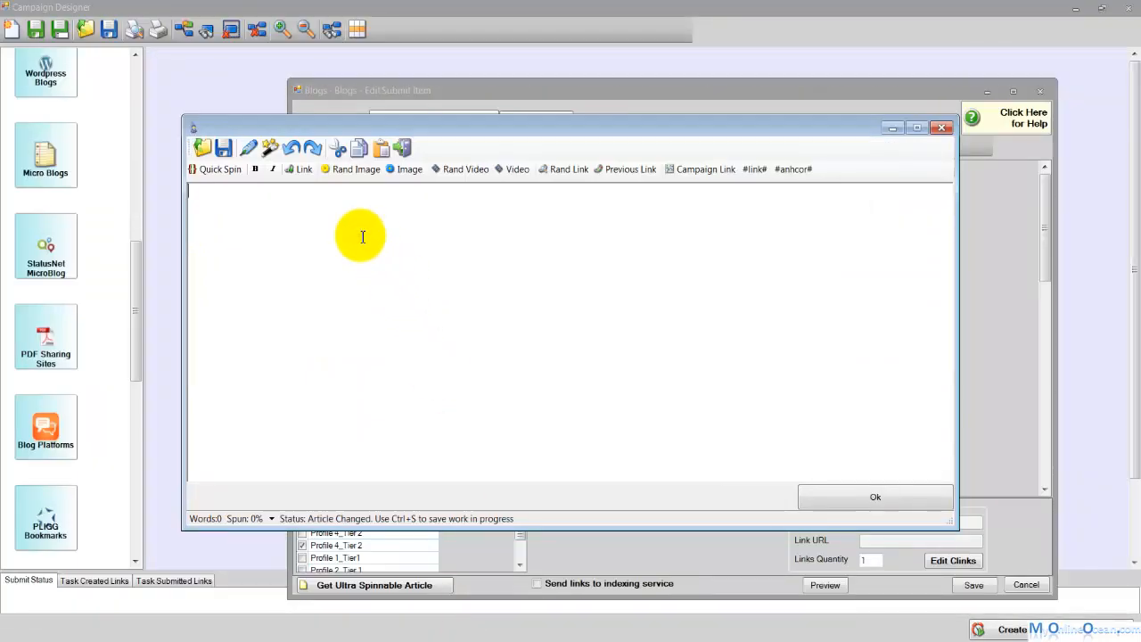
pyautogui.hotkey('ctrl', 'v')
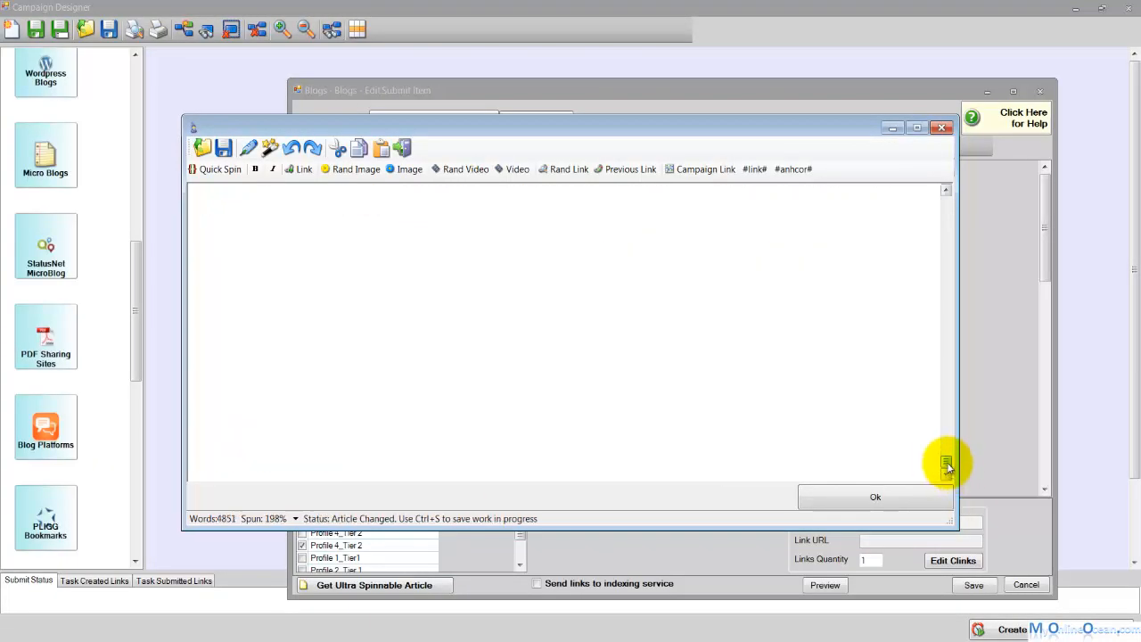
pyautogui.moveTo(946, 466); pyautogui.dragTo(945, 218)
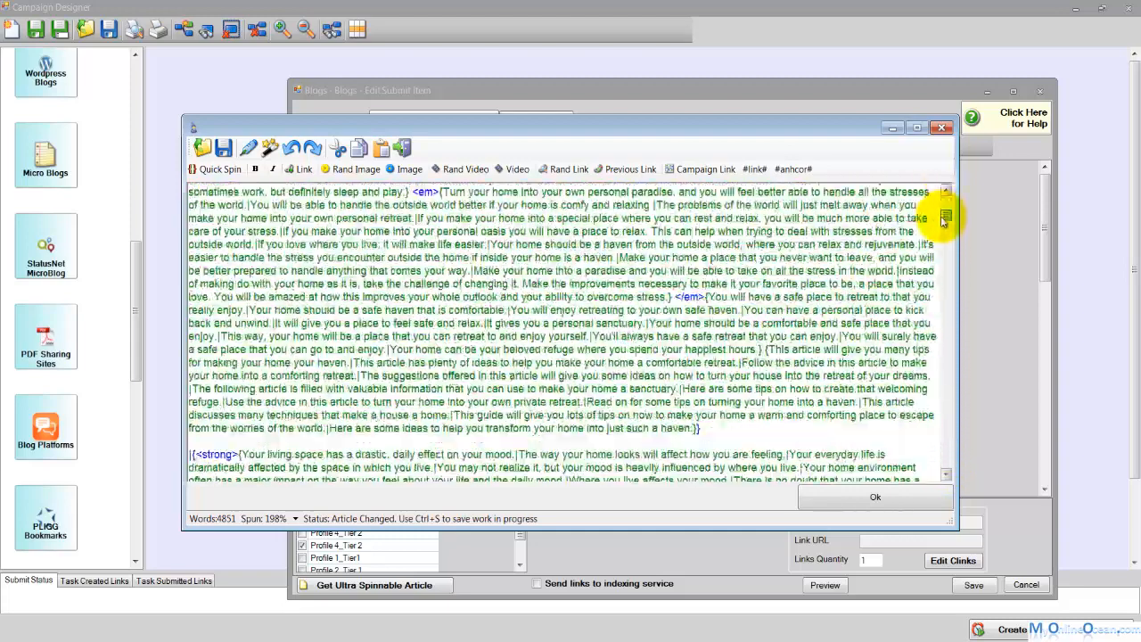
# Step: Generate a sample rewrite of the spun Post Body, read through it, and close the preview
pyautogui.click(269, 147)
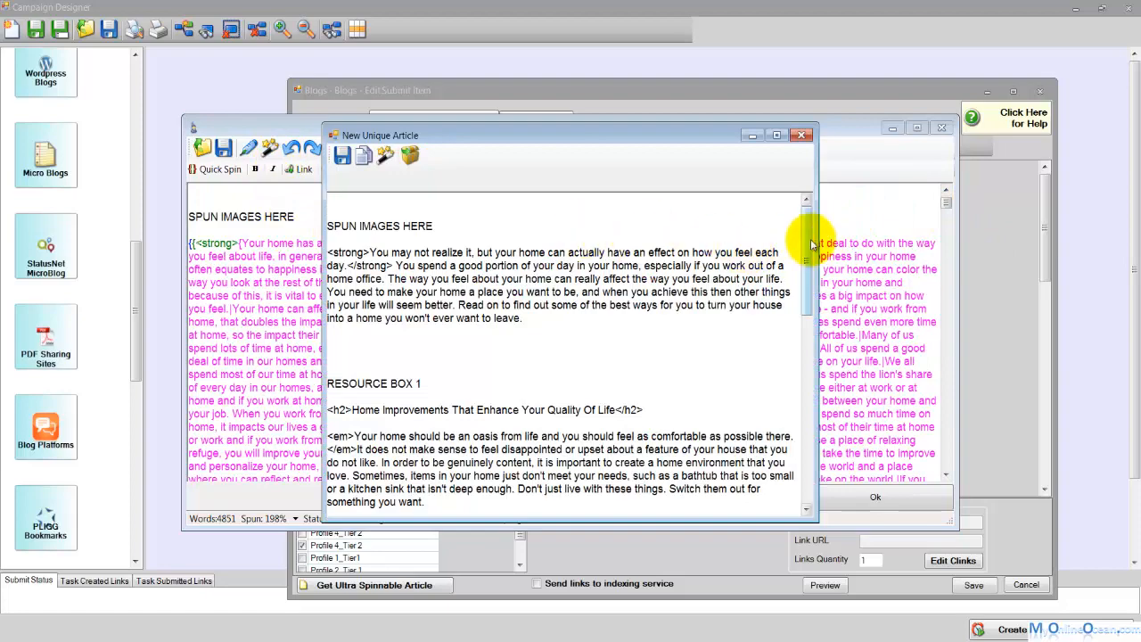
pyautogui.scroll(-12, 807, 243)
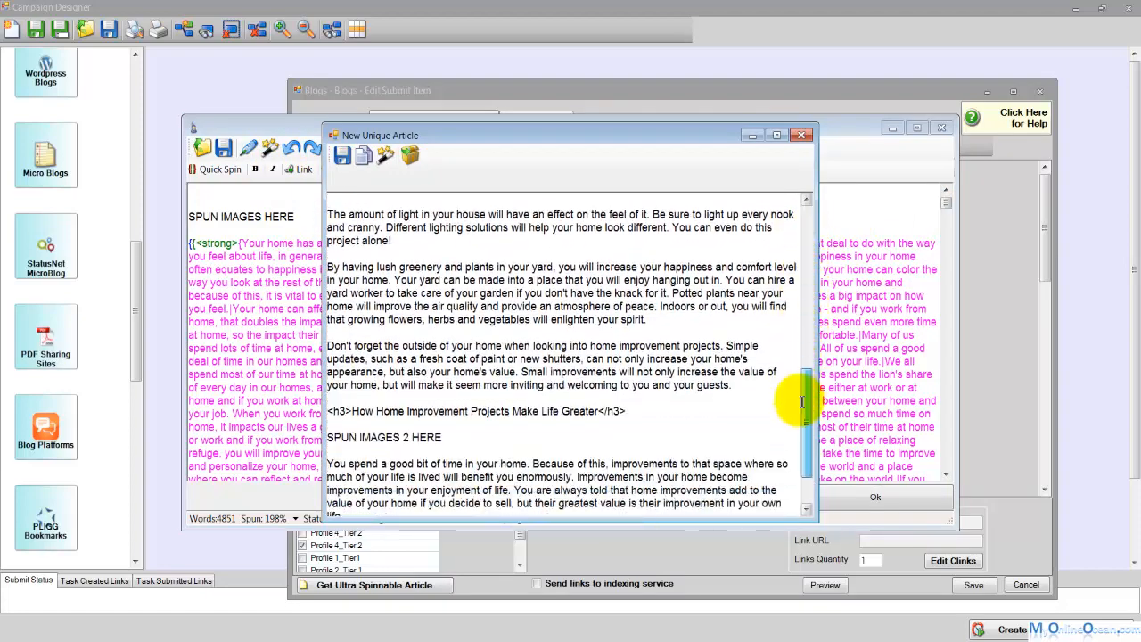
pyautogui.click(802, 136)
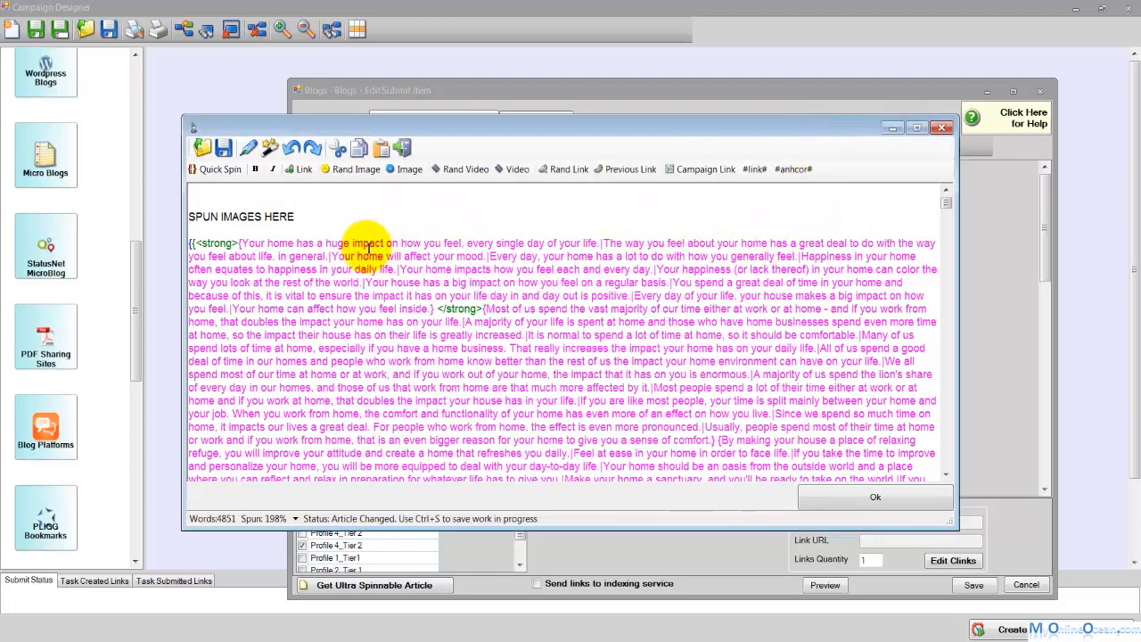
# Step: Select the "SPUN IMAGES HERE" placeholder, then switch to NoteTab Light and copy all of "#Spun Images#.txt"
pyautogui.moveTo(298, 217); pyautogui.dragTo(178, 218)
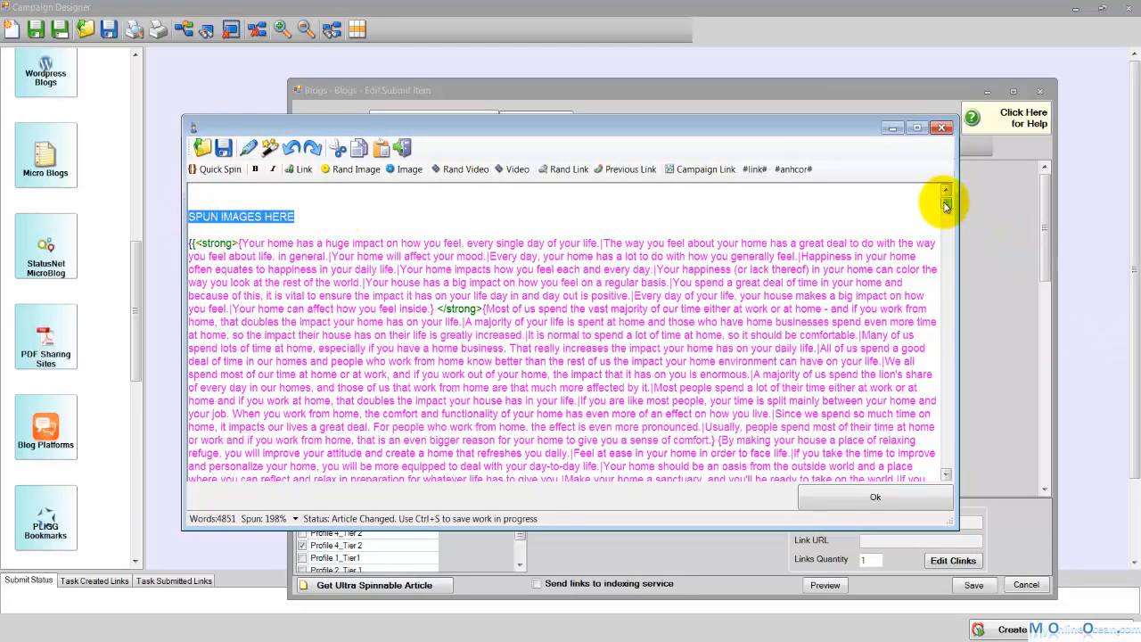
pyautogui.moveTo(946, 202)
pyautogui.mouseDown()
pyautogui.moveTo(944, 241)
pyautogui.moveTo(948, 198)
pyautogui.mouseUp()
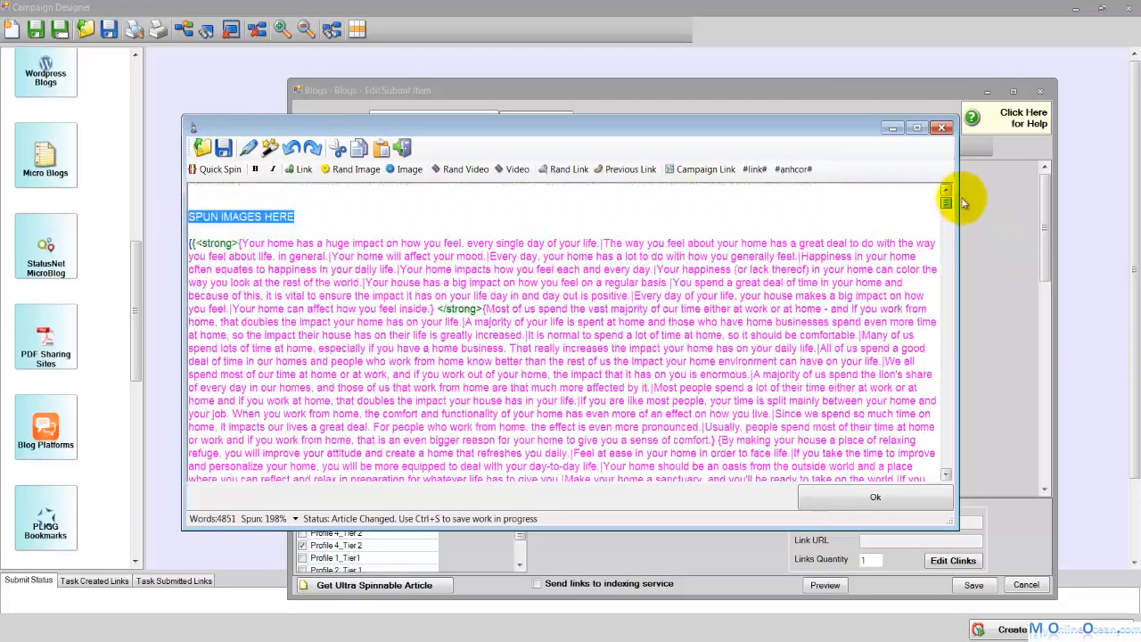
pyautogui.click(534, 630)
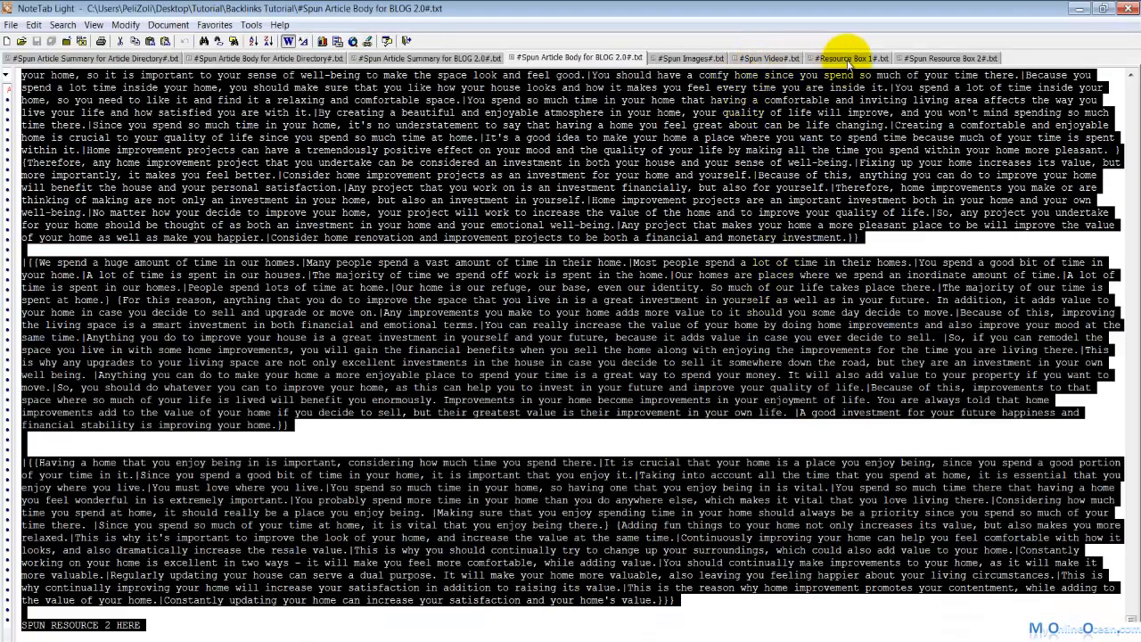
pyautogui.click(691, 58)
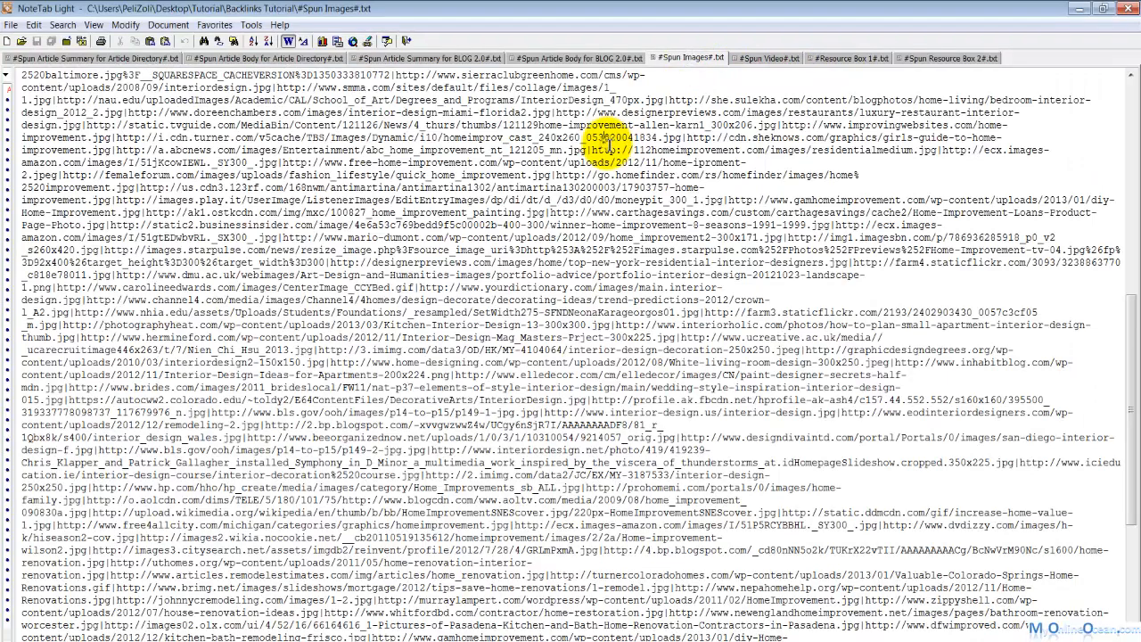
pyautogui.hotkey('ctrl', 'a')
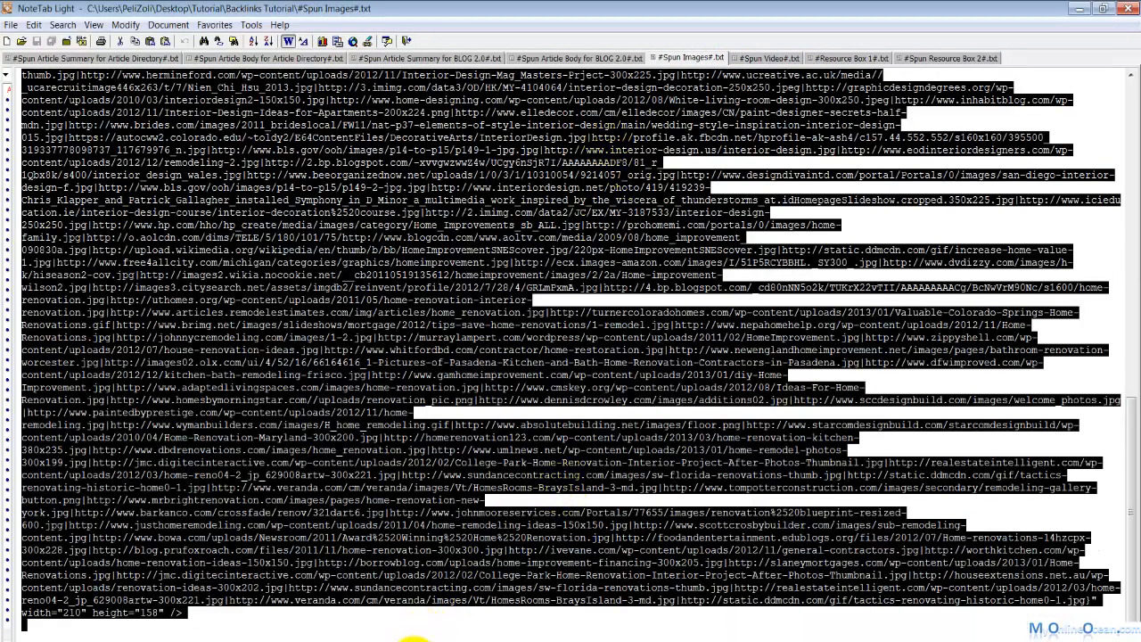
# Step: Return to Magic Submitter and paste the spun images code over the "SPUN IMAGES HERE" and "SPUN IMAGES 2 HERE" placeholders
pyautogui.moveTo(481, 638)
pyautogui.click(472, 610)
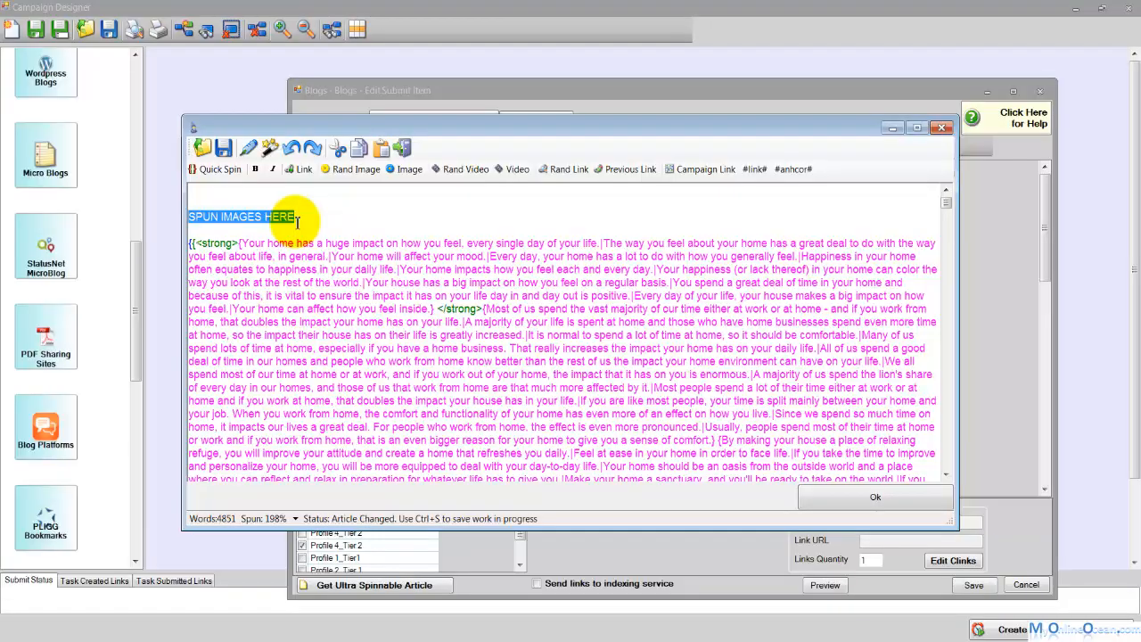
pyautogui.hotkey('ctrl', 'v')
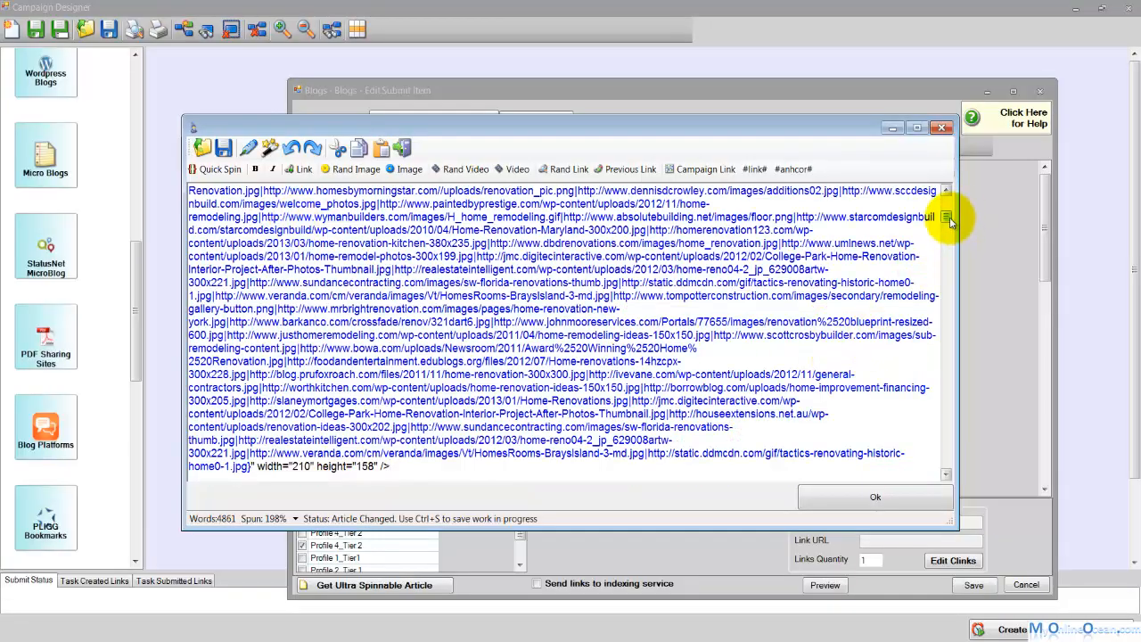
pyautogui.moveTo(949, 221); pyautogui.dragTo(947, 479)
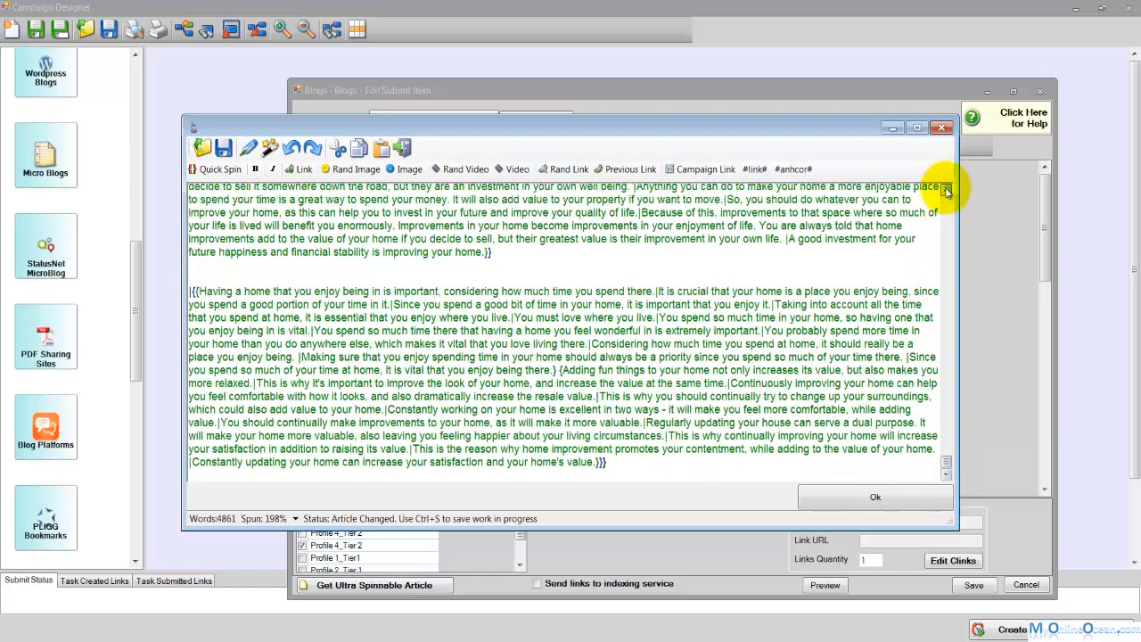
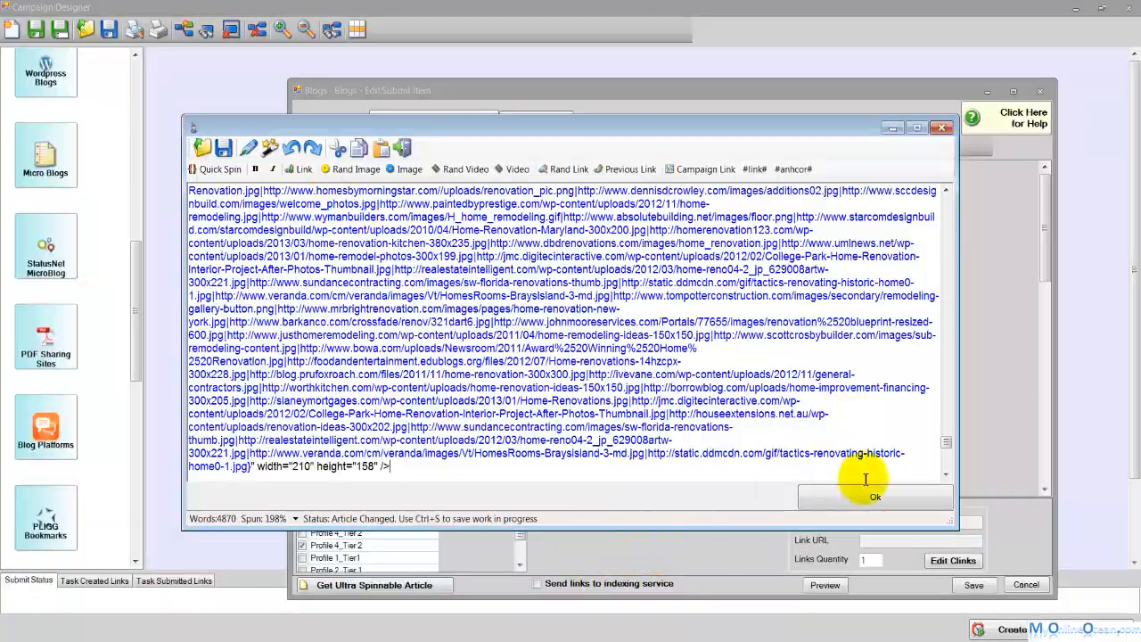
# Step: Locate the "RESOURCE BOX 1" placeholder in the article, then switch to NoteTab Light and copy all of "#Resource Box 1#.txt"
pyautogui.moveTo(946, 419); pyautogui.dragTo(946, 252)
pyautogui.scroll(2, 477, 268)
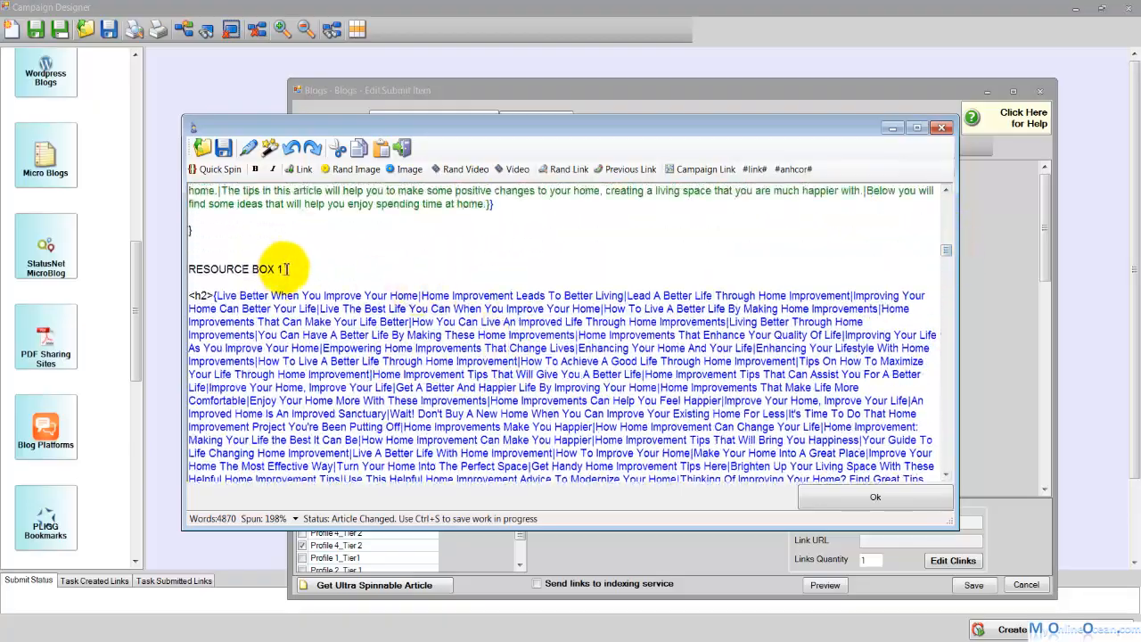
pyautogui.moveTo(284, 267); pyautogui.dragTo(122, 255)
pyautogui.click(532, 638)
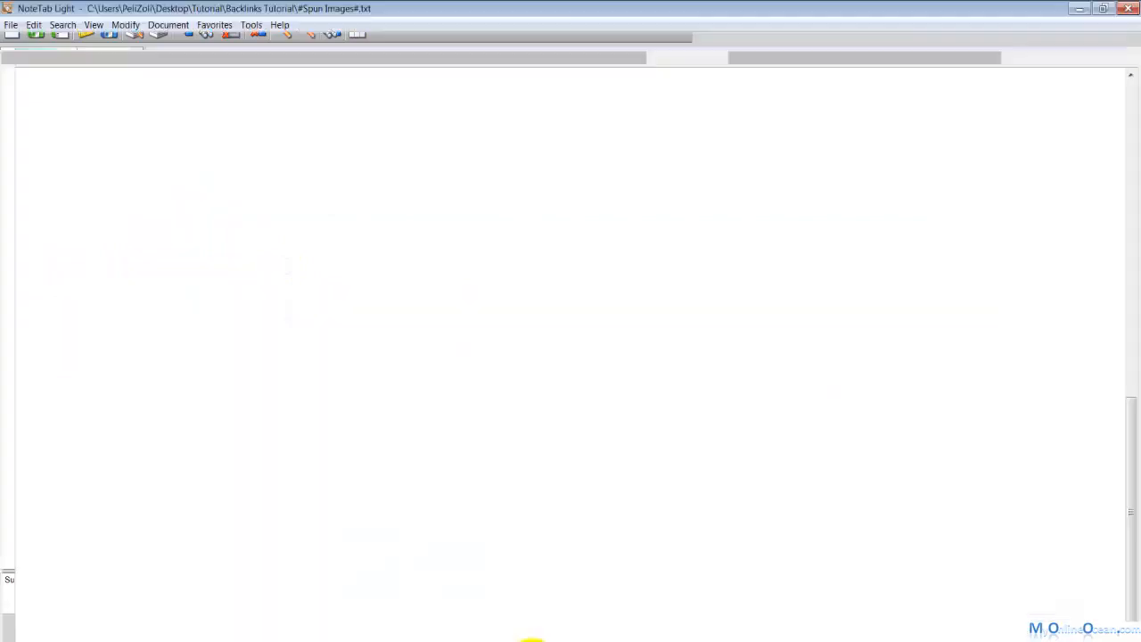
pyautogui.click(859, 59)
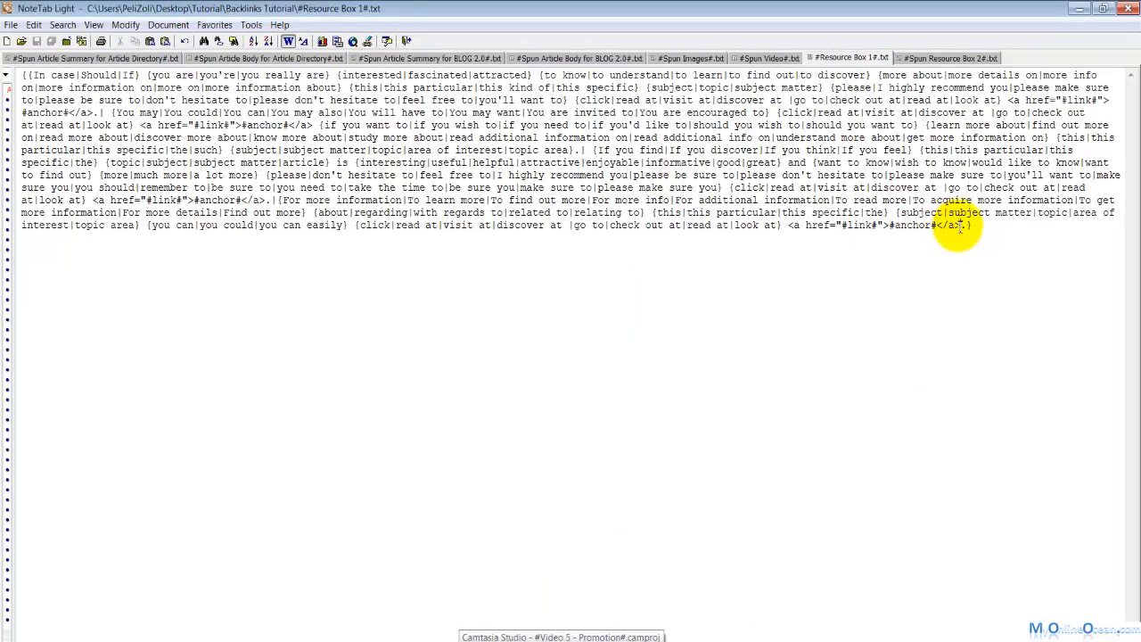
pyautogui.moveTo(960, 226); pyautogui.dragTo(800, 225)
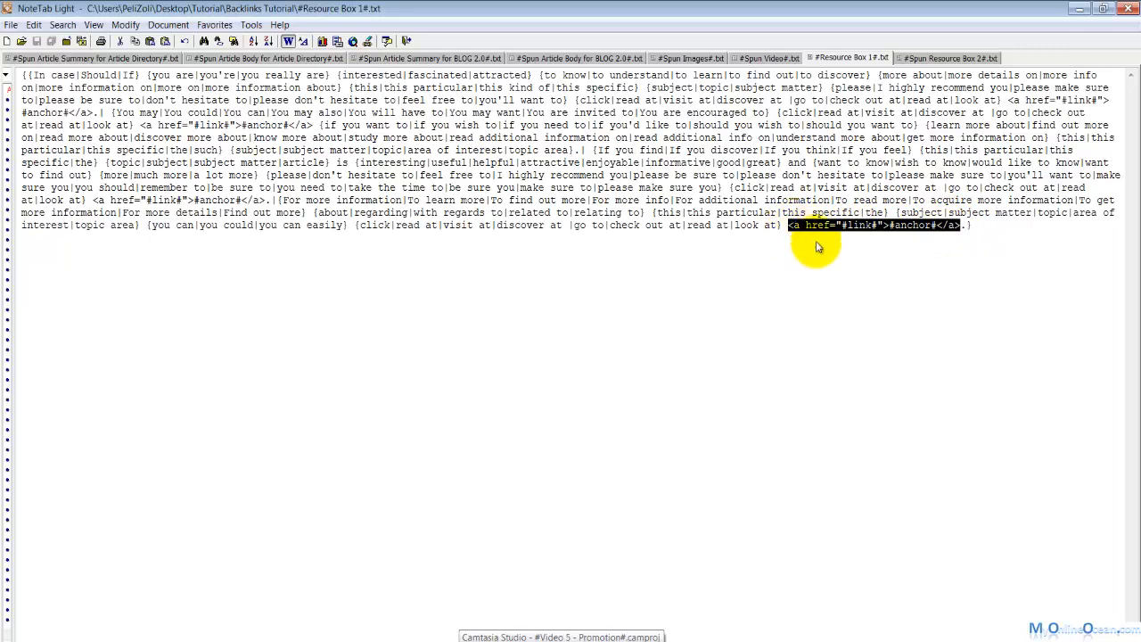
pyautogui.click(813, 230)
pyautogui.moveTo(799, 226); pyautogui.dragTo(934, 228)
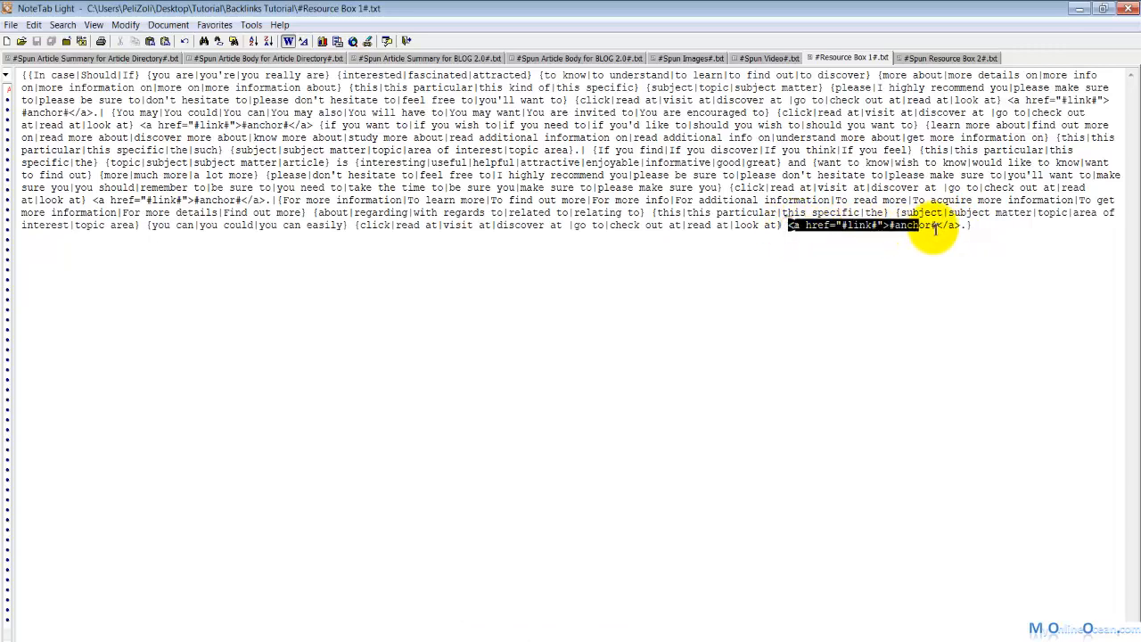
pyautogui.hotkey('ctrl', 'a')
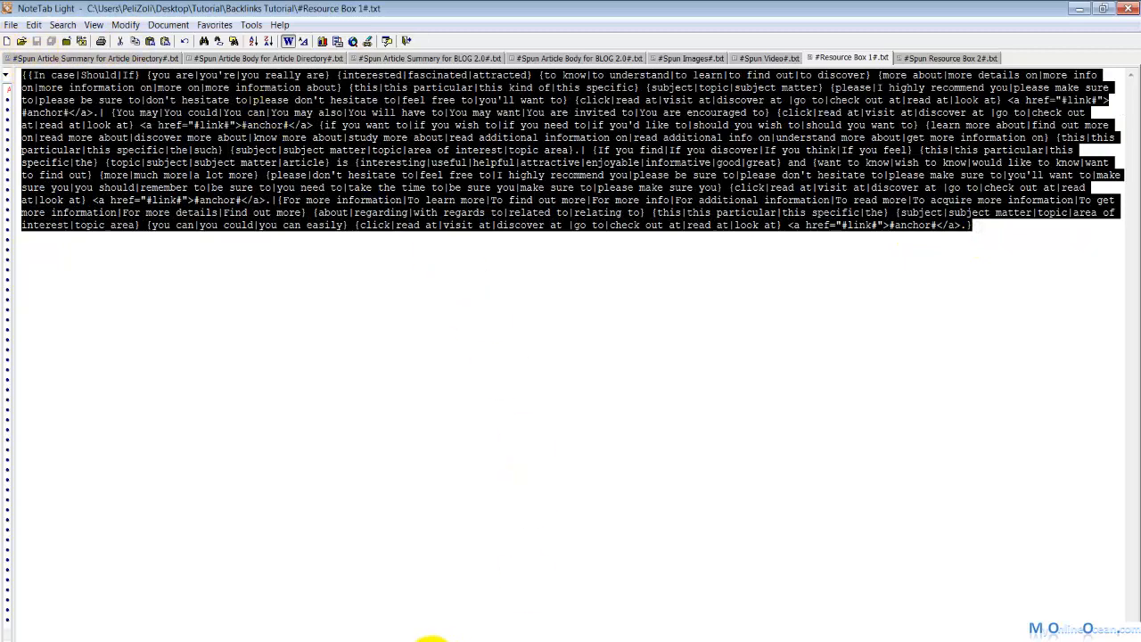
# Step: Return to Magic Submitter, replace the "RESOURCE BOX 1" placeholder with the copied resource text, and highlight its link and anchor code
pyautogui.click(474, 640)
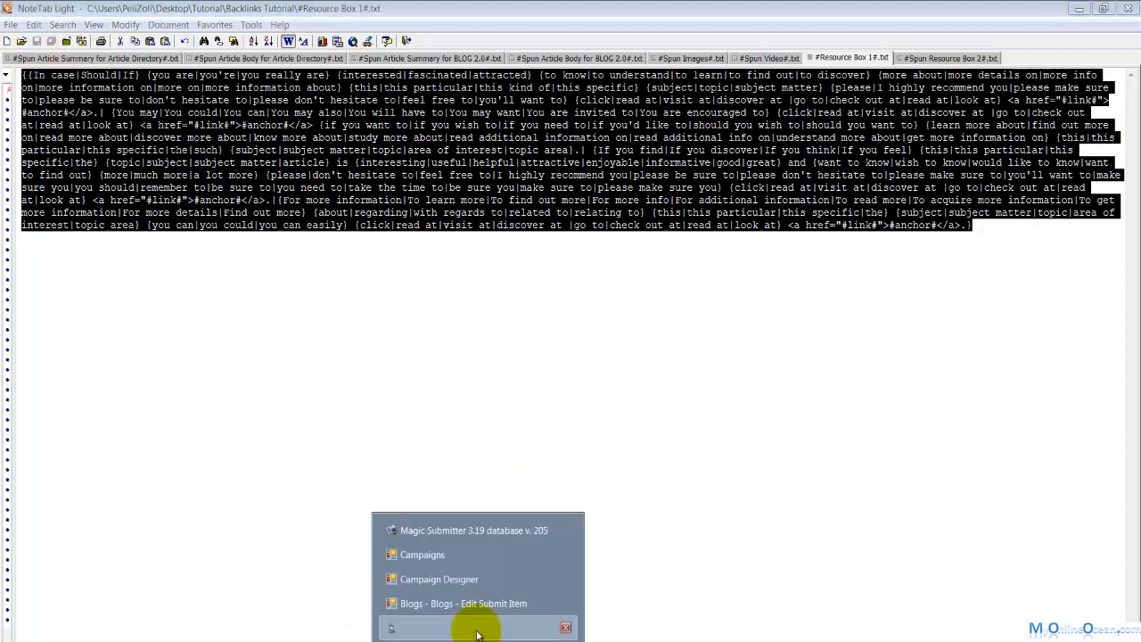
pyautogui.click(477, 631)
pyautogui.moveTo(284, 269); pyautogui.dragTo(158, 268)
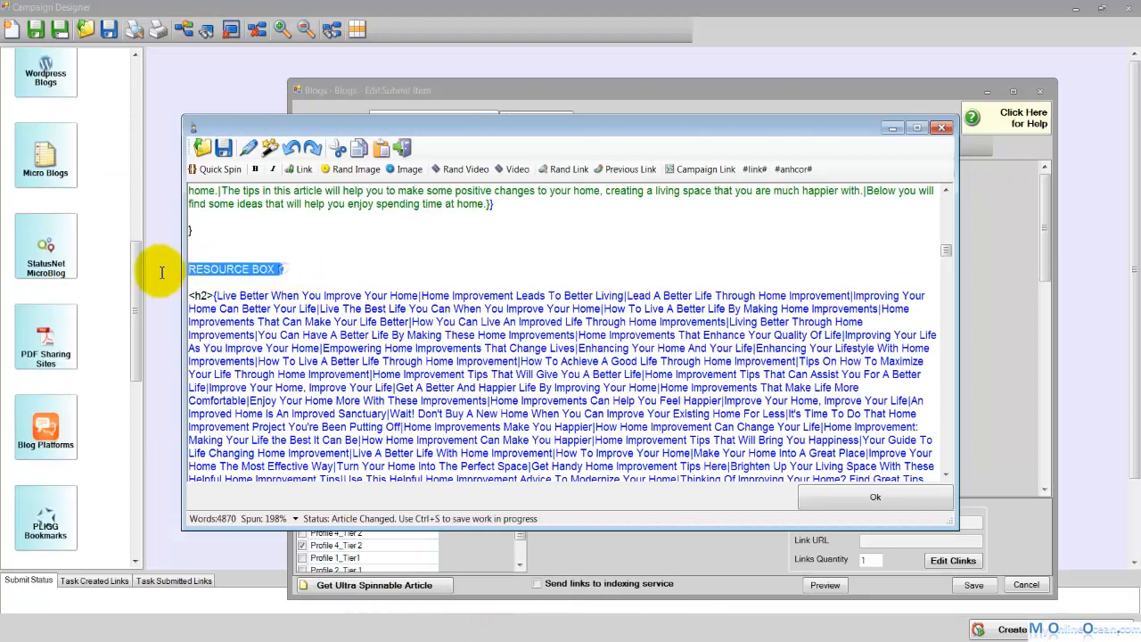
pyautogui.hotkey('ctrl', 'v')
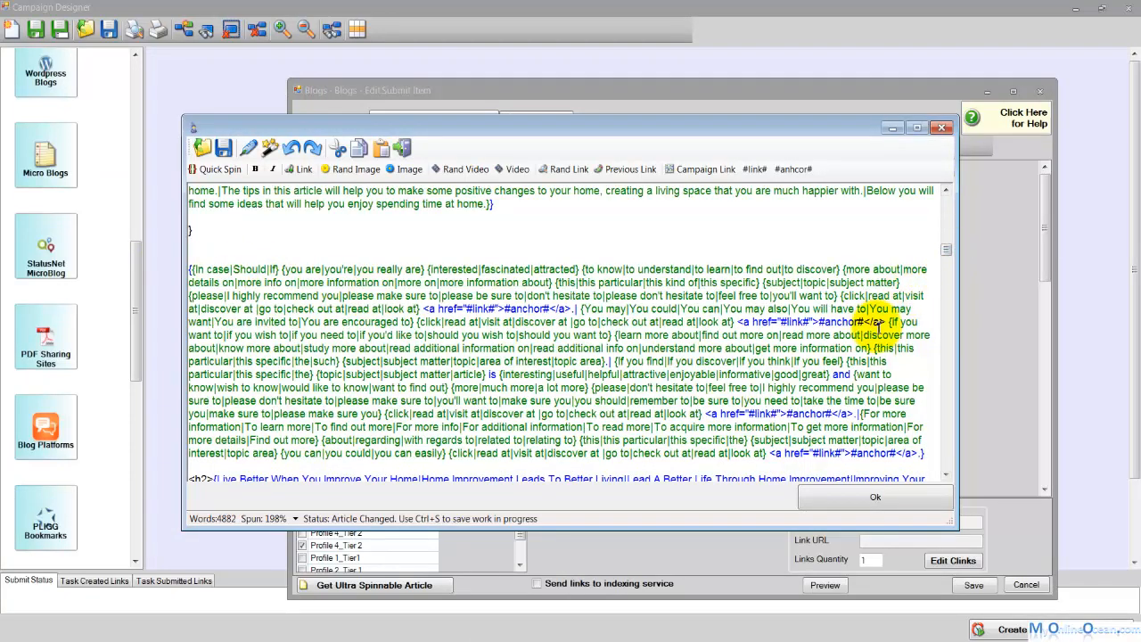
pyautogui.moveTo(880, 321); pyautogui.dragTo(753, 321)
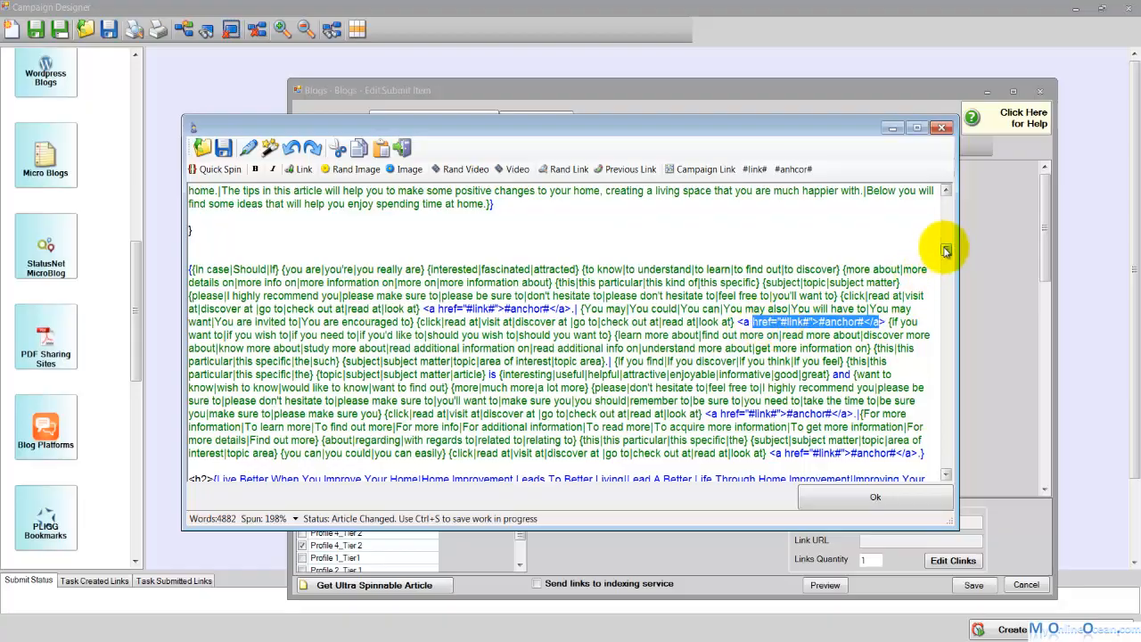
# Step: Select the "SPUN RESOURCE 2 HERE" placeholder at the article's end, then switch to NoteTab Light and copy all of "#Spun Resource Box 2#.txt"
pyautogui.moveTo(945, 250); pyautogui.dragTo(947, 478)
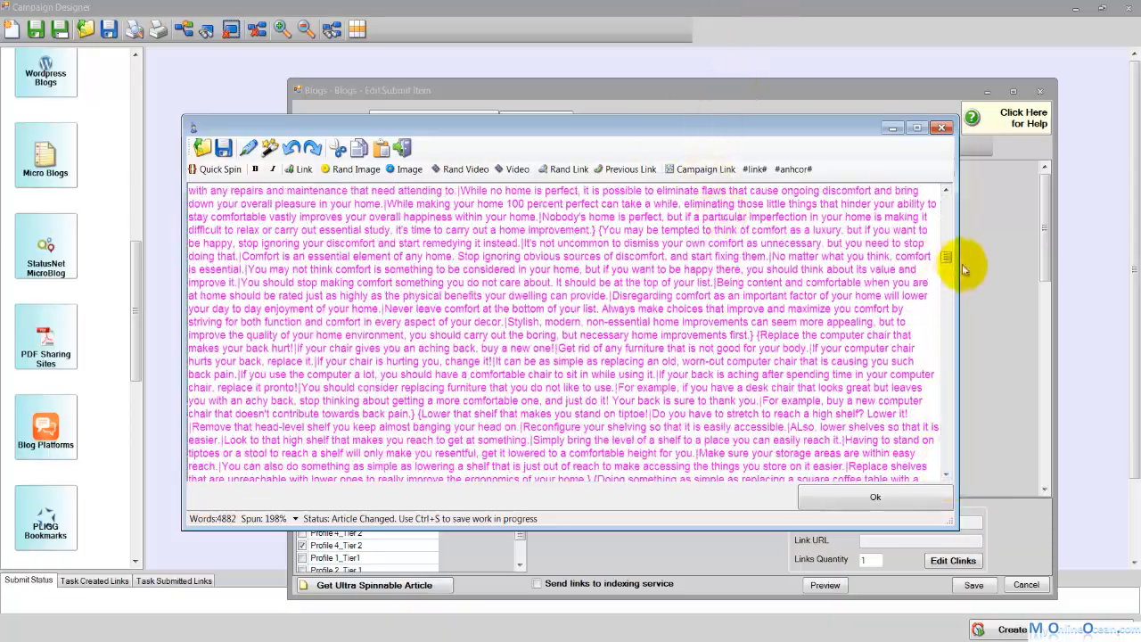
pyautogui.moveTo(947, 258); pyautogui.dragTo(952, 470)
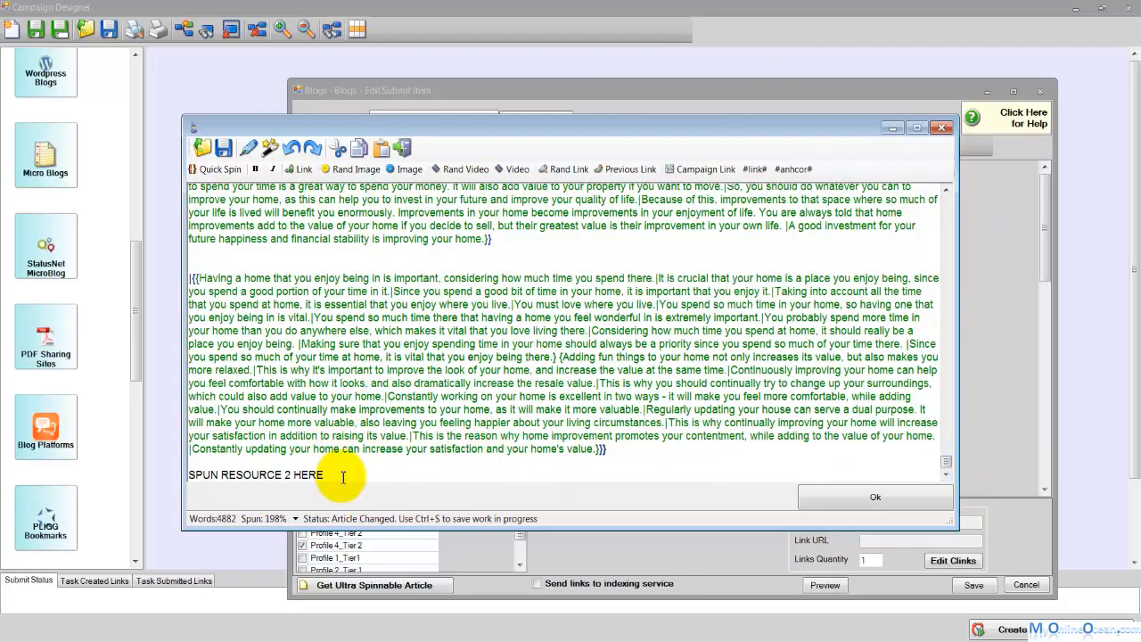
pyautogui.moveTo(326, 474); pyautogui.dragTo(187, 475)
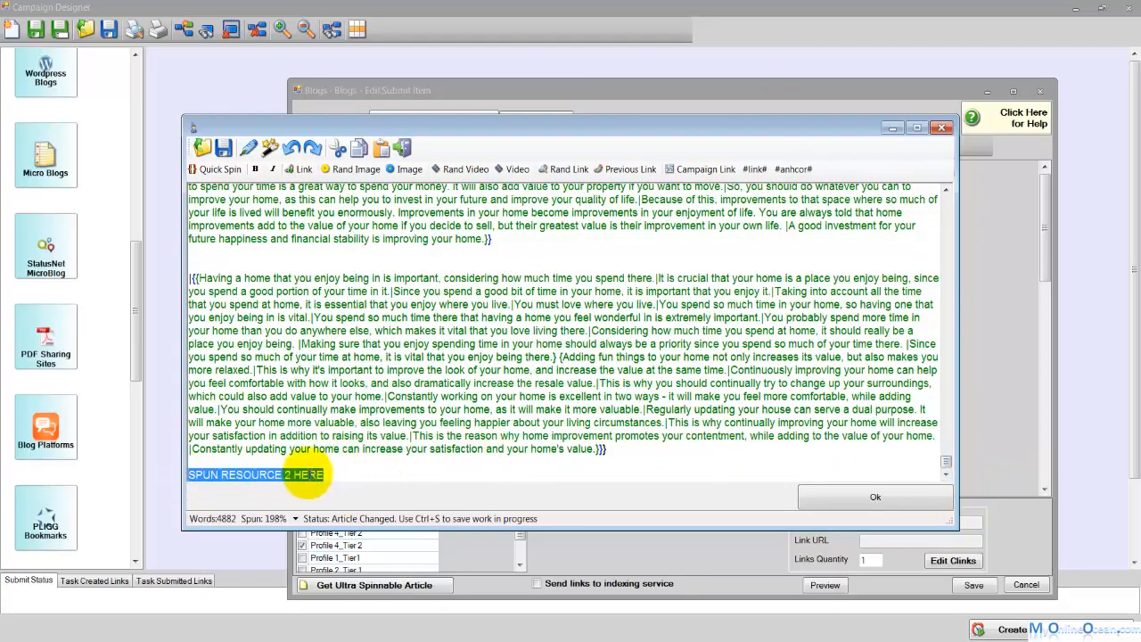
pyautogui.click(531, 635)
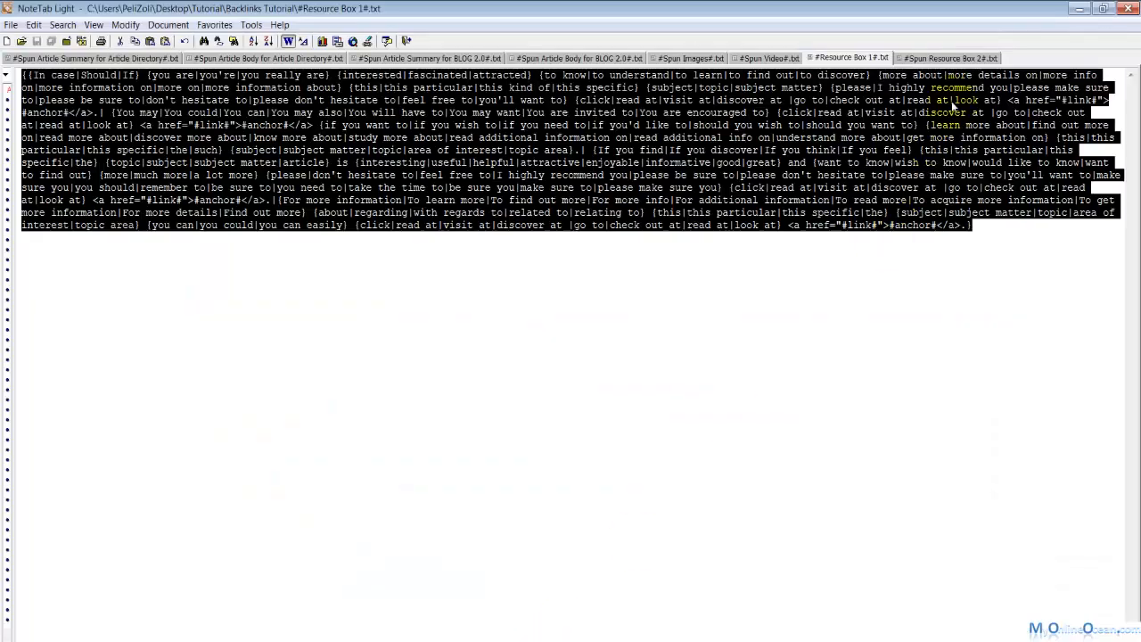
pyautogui.click(950, 57)
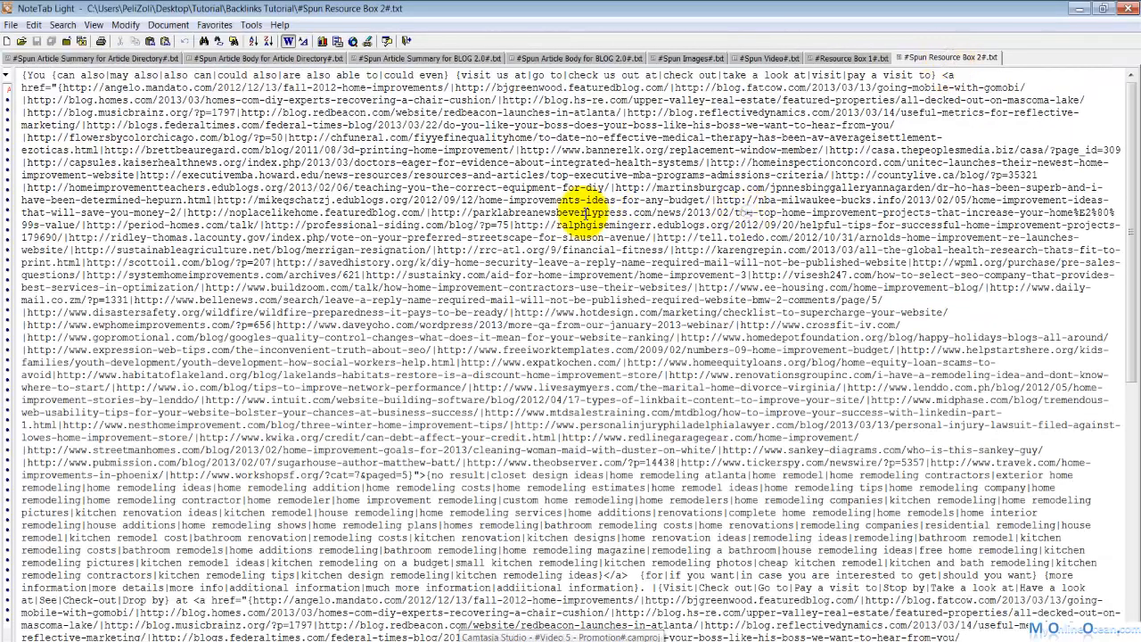
pyautogui.hotkey('ctrl', 'a')
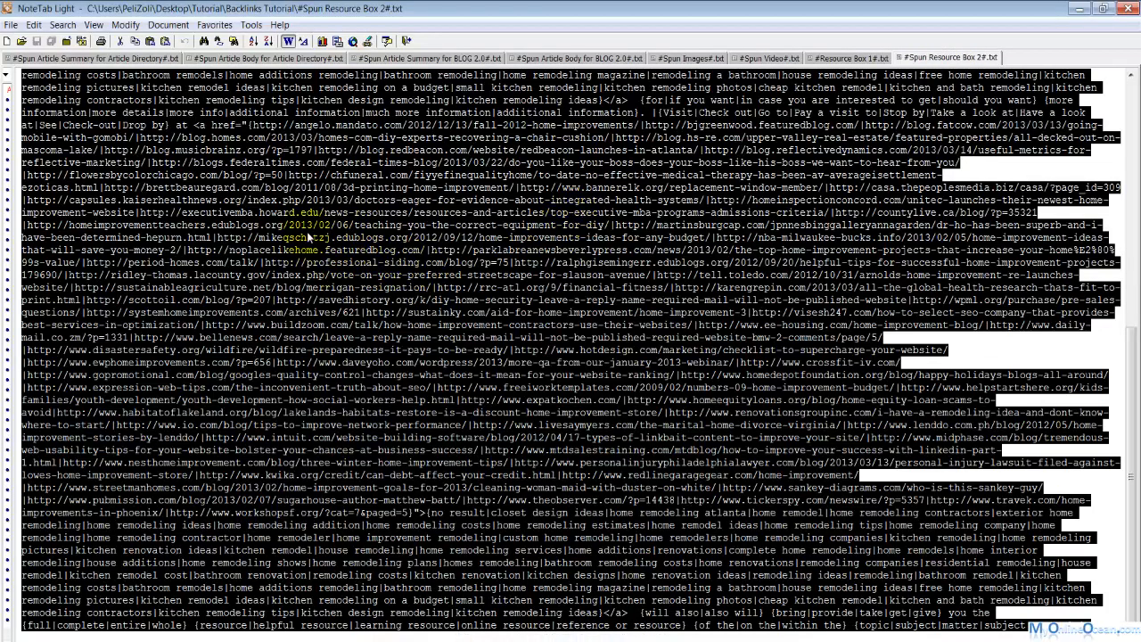
# Step: Return to Magic Submitter and paste the second resource box over the "SPUN RESOURCE 2 HERE" placeholder
pyautogui.click(491, 637)
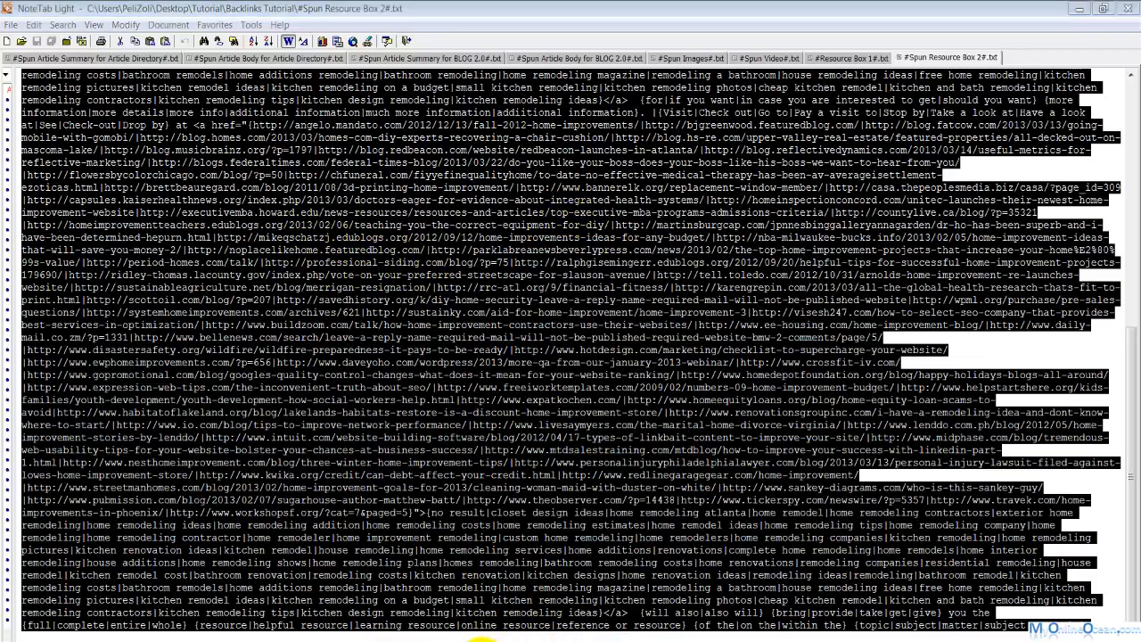
pyautogui.click(445, 606)
pyautogui.hotkey('ctrl', 'v')
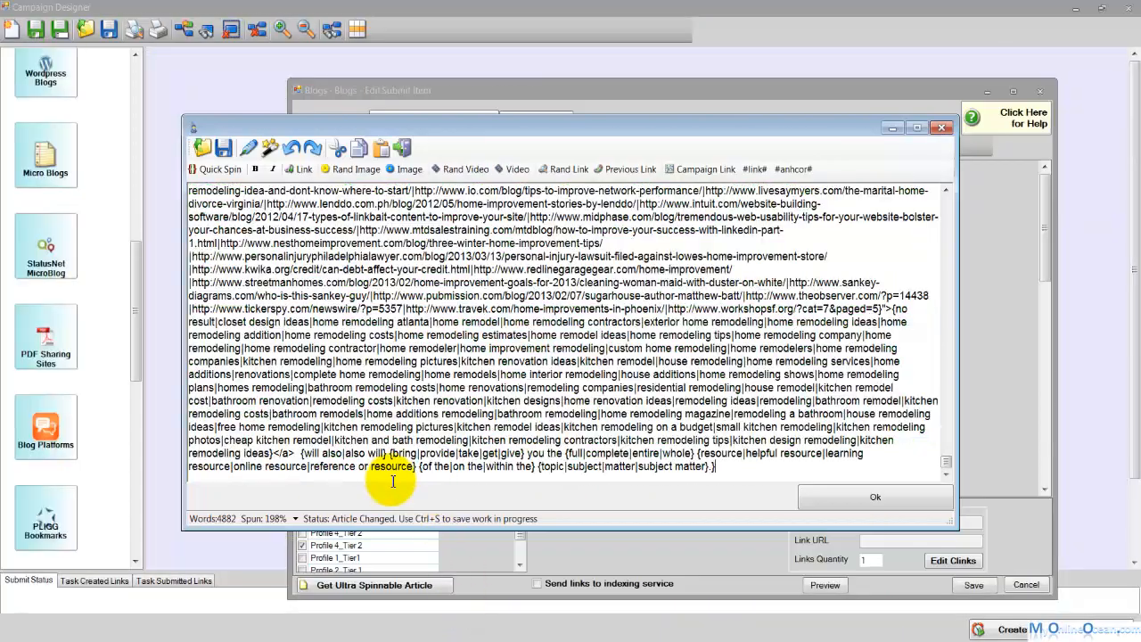
# Step: Locate the "SPUN YOUTUBE ID HERE" placeholder in the article, then switch to NoteTab Light and copy all of "#Spun Video#.txt"
pyautogui.moveTo(947, 466); pyautogui.dragTo(946, 333)
pyautogui.scroll(-4, 947, 474)
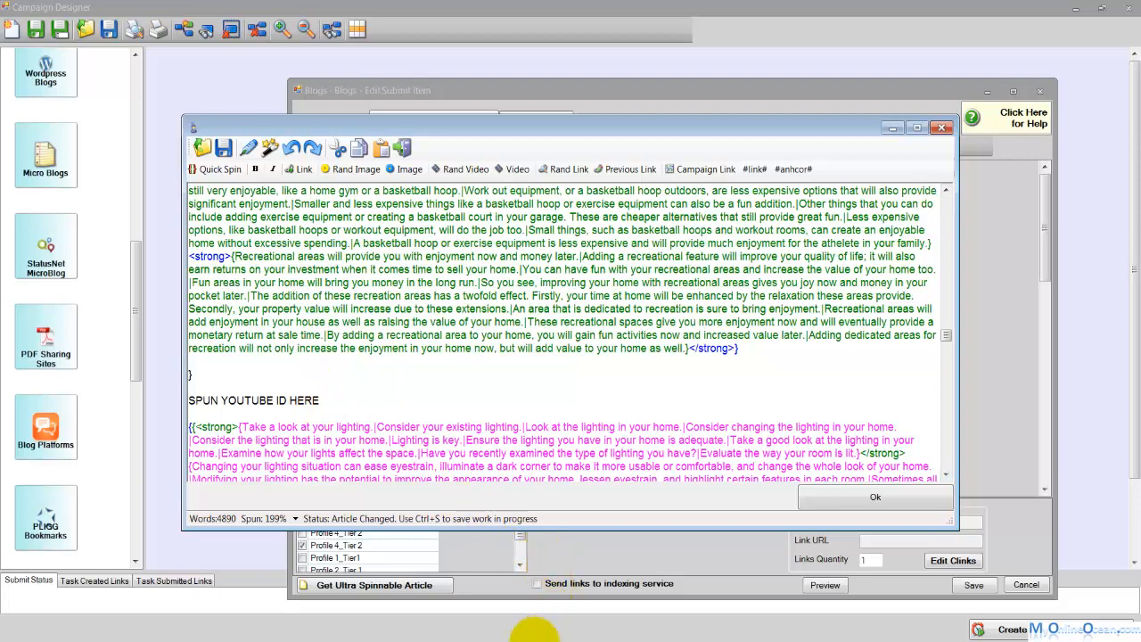
pyautogui.click(534, 635)
pyautogui.click(526, 640)
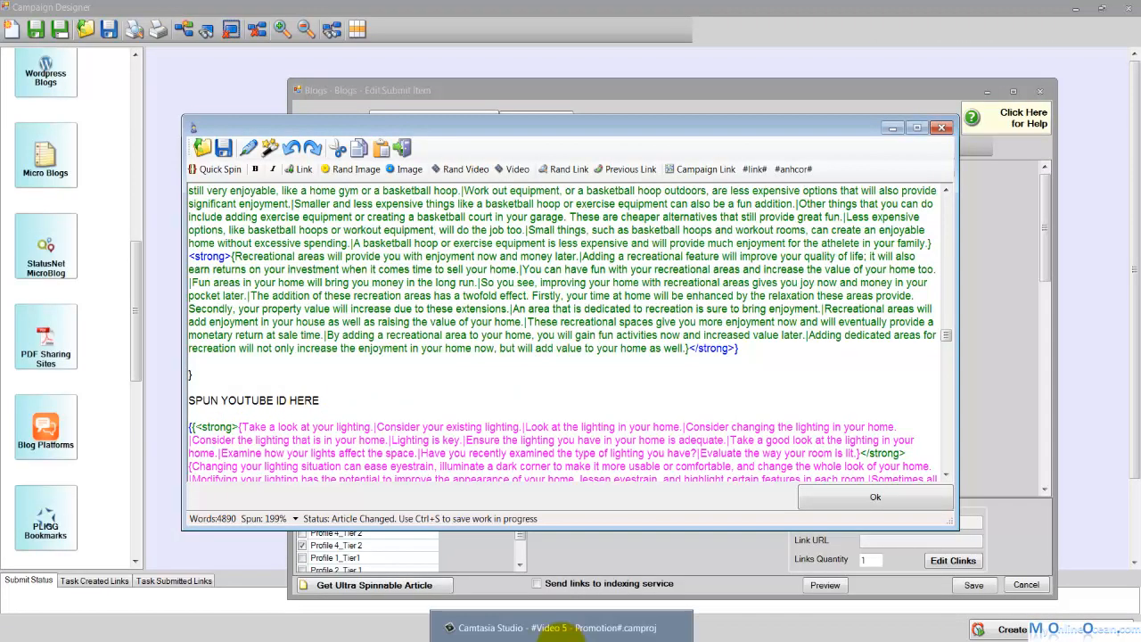
pyautogui.click(544, 635)
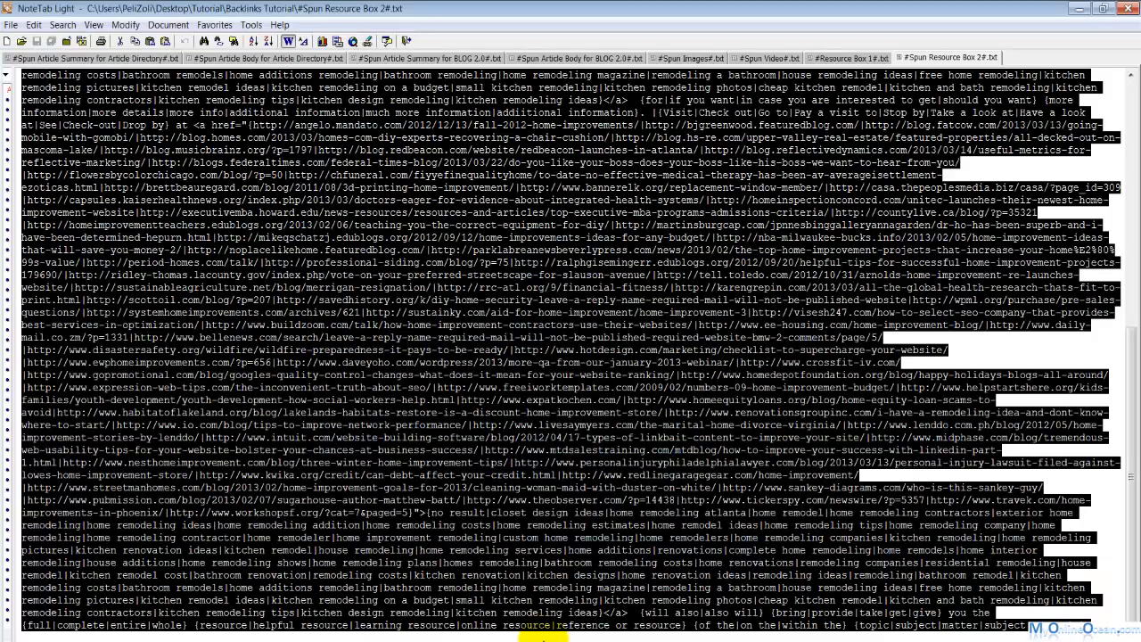
pyautogui.click(755, 58)
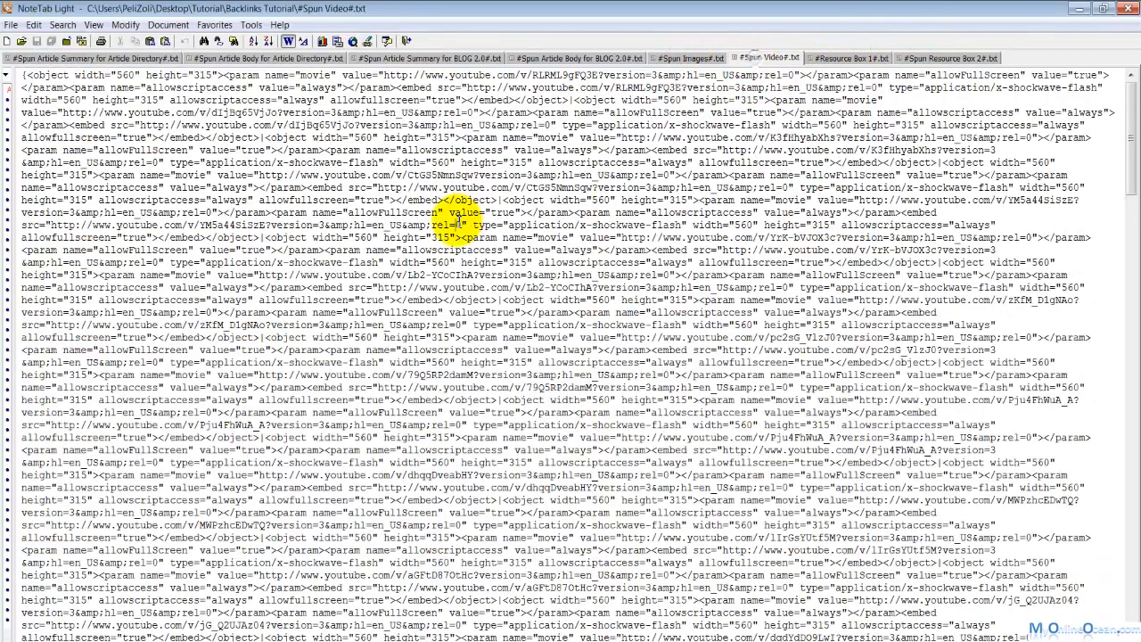
pyautogui.hotkey('ctrl', 'a')
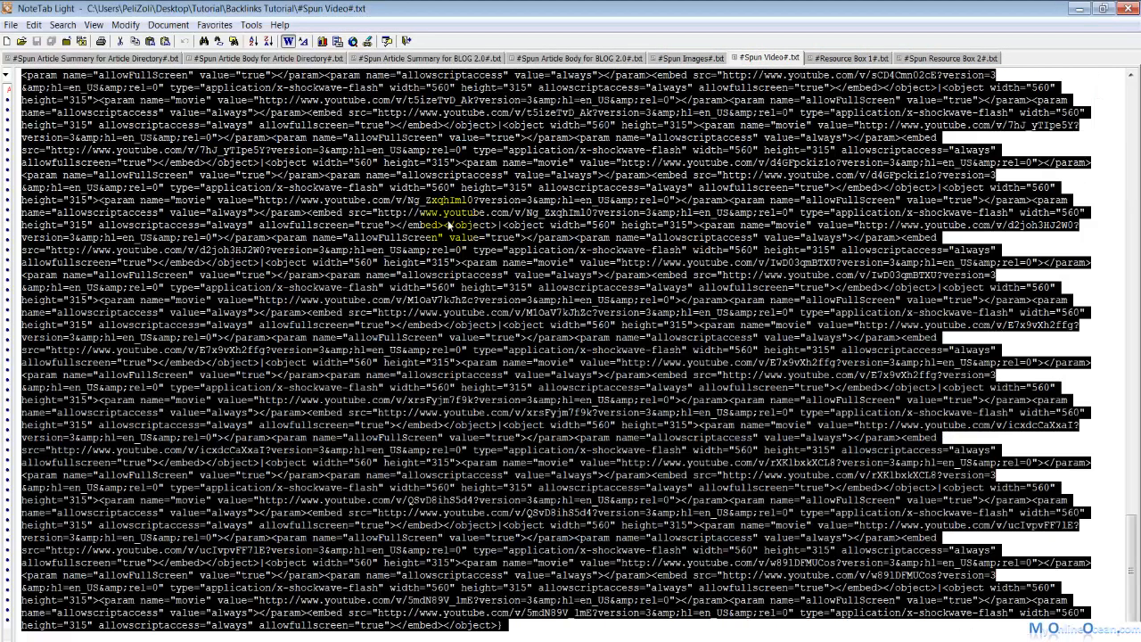
# Step: Return to Magic Submitter and replace the "SPUN YOUTUBE ID HERE" placeholder with the copied video embed code
pyautogui.click(472, 640)
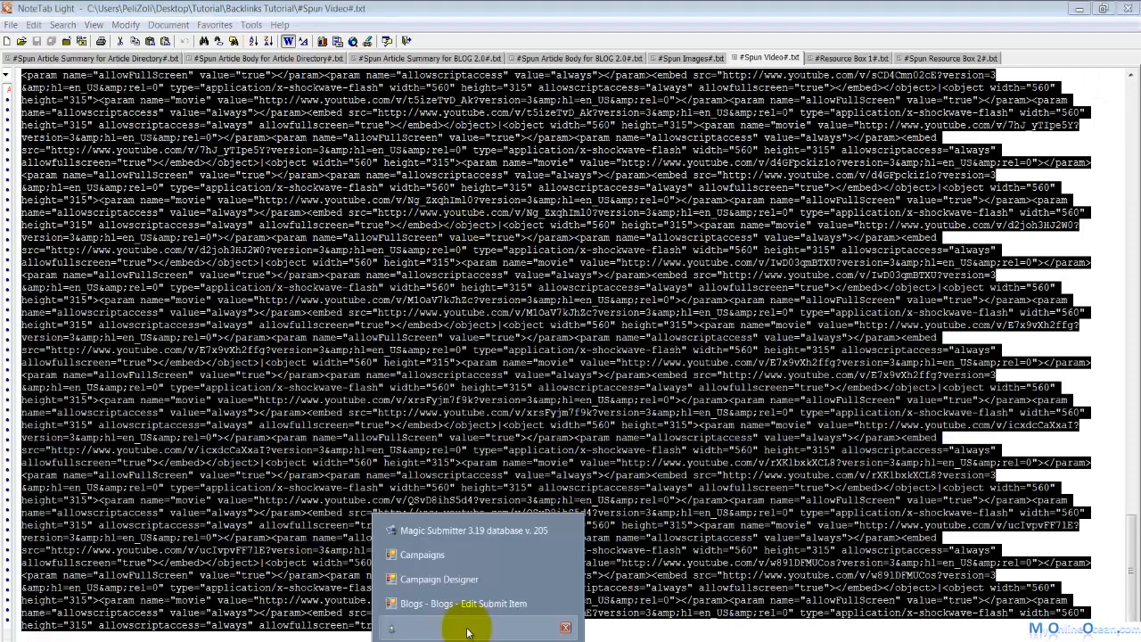
pyautogui.click(465, 614)
pyautogui.moveTo(321, 401); pyautogui.dragTo(175, 408)
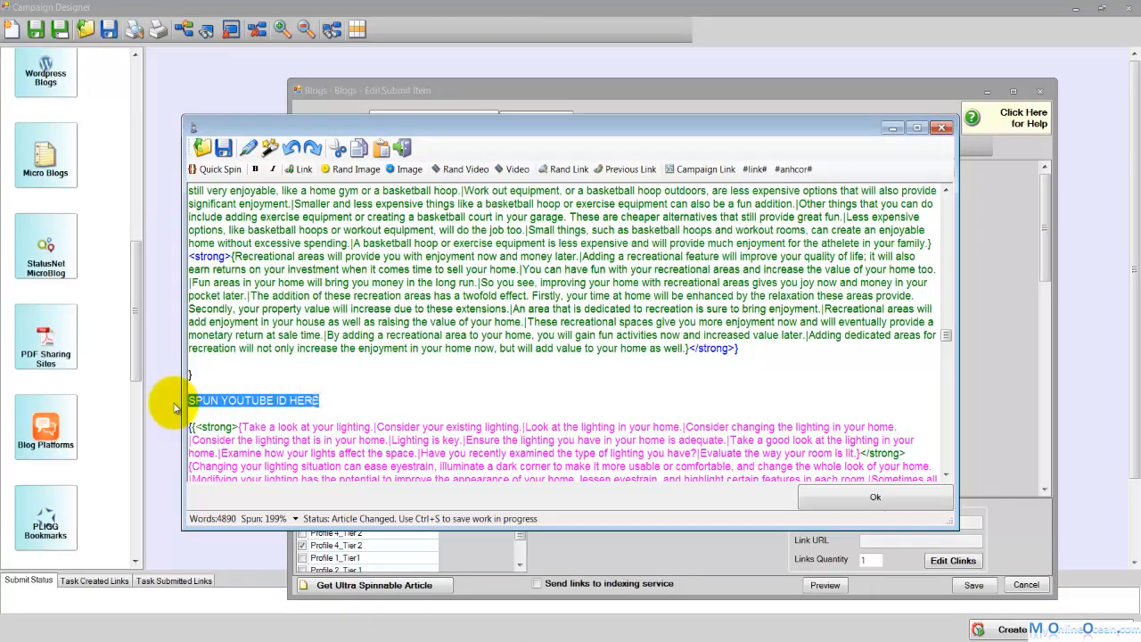
pyautogui.hotkey('ctrl', 'v')
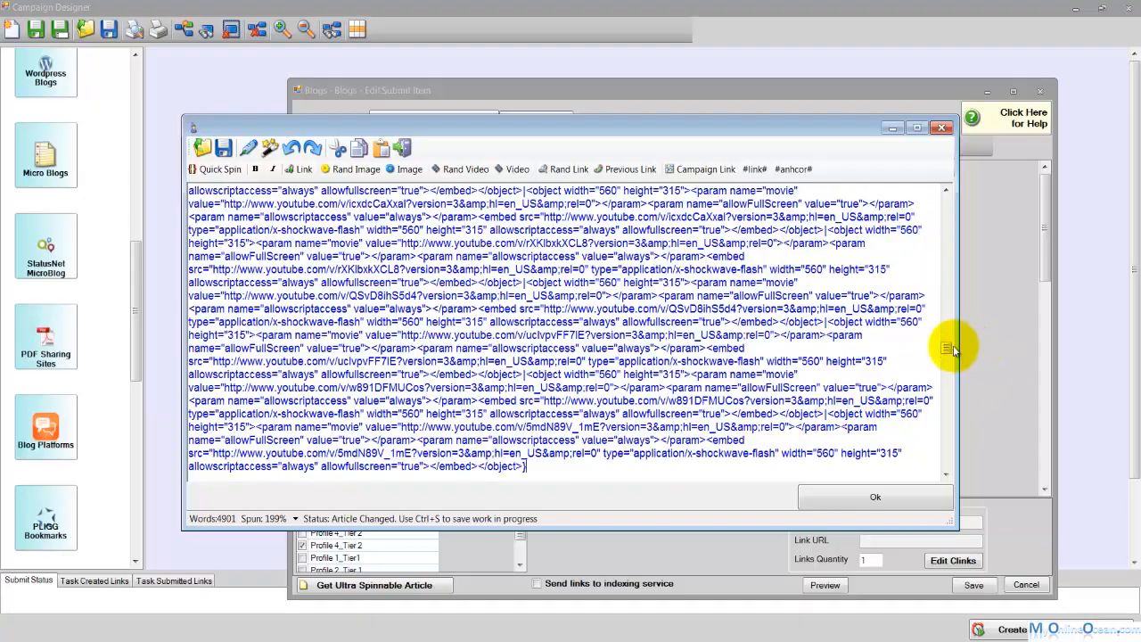
# Step: Generate a unique version of the spun article and look it over in a maximized preview window
pyautogui.moveTo(952, 349); pyautogui.dragTo(942, 199)
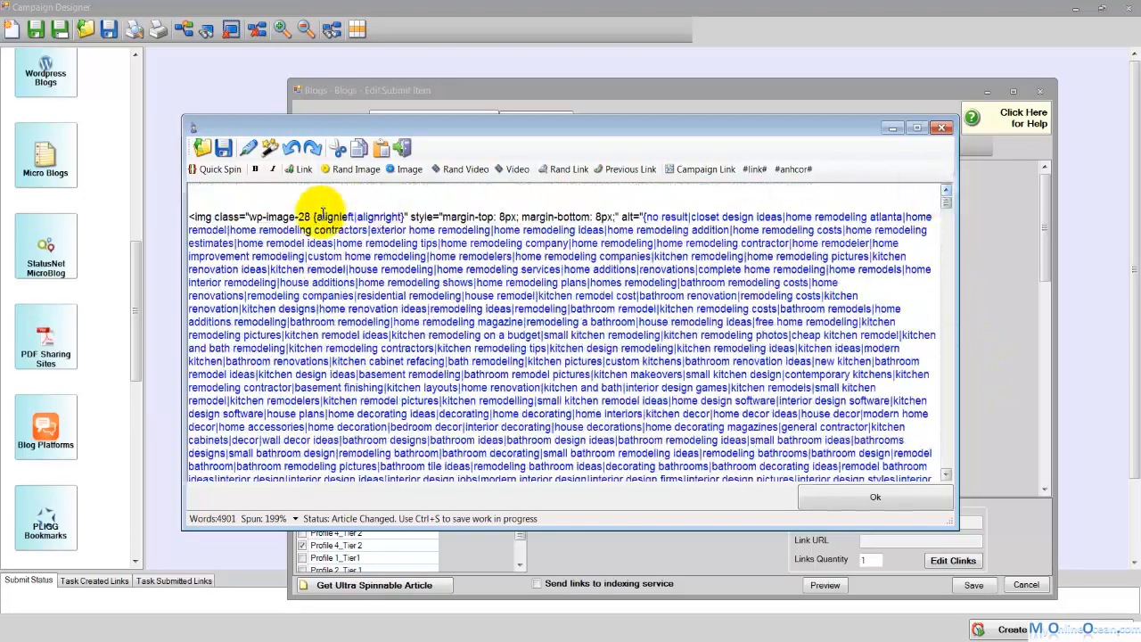
pyautogui.click(270, 148)
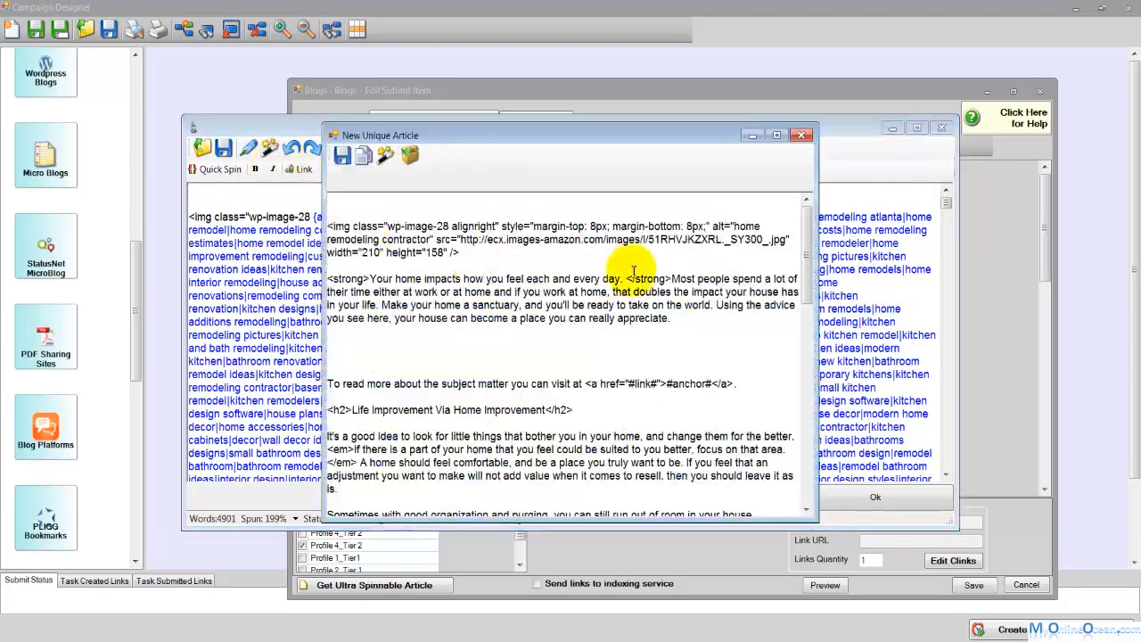
pyautogui.click(777, 135)
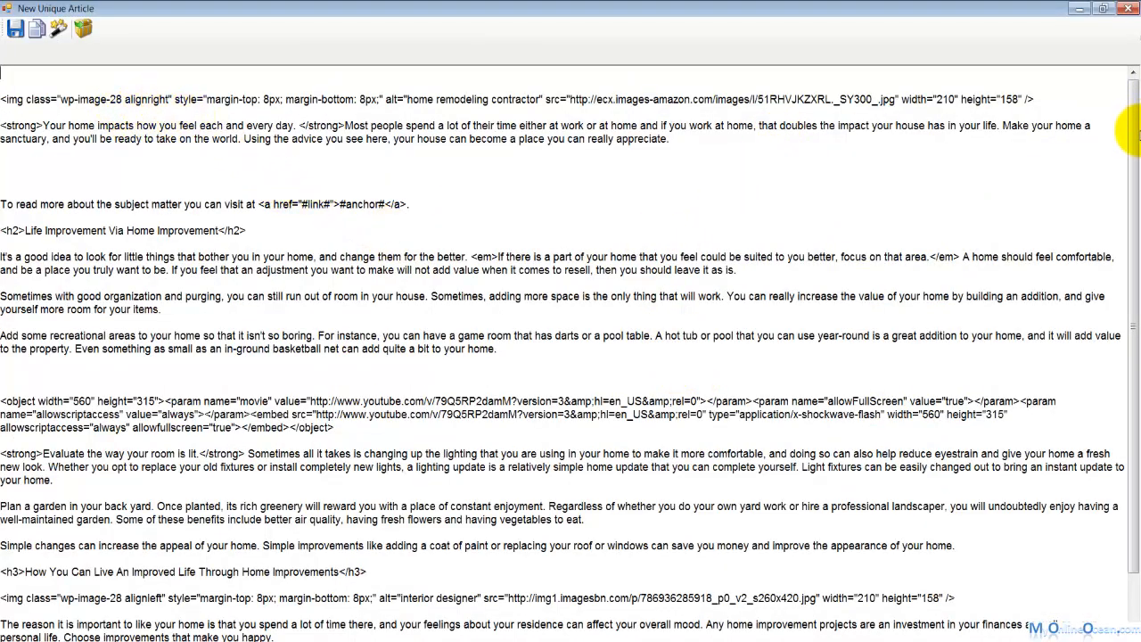
pyautogui.scroll(-3, 1135, 143)
pyautogui.scroll(3, 1130, 129)
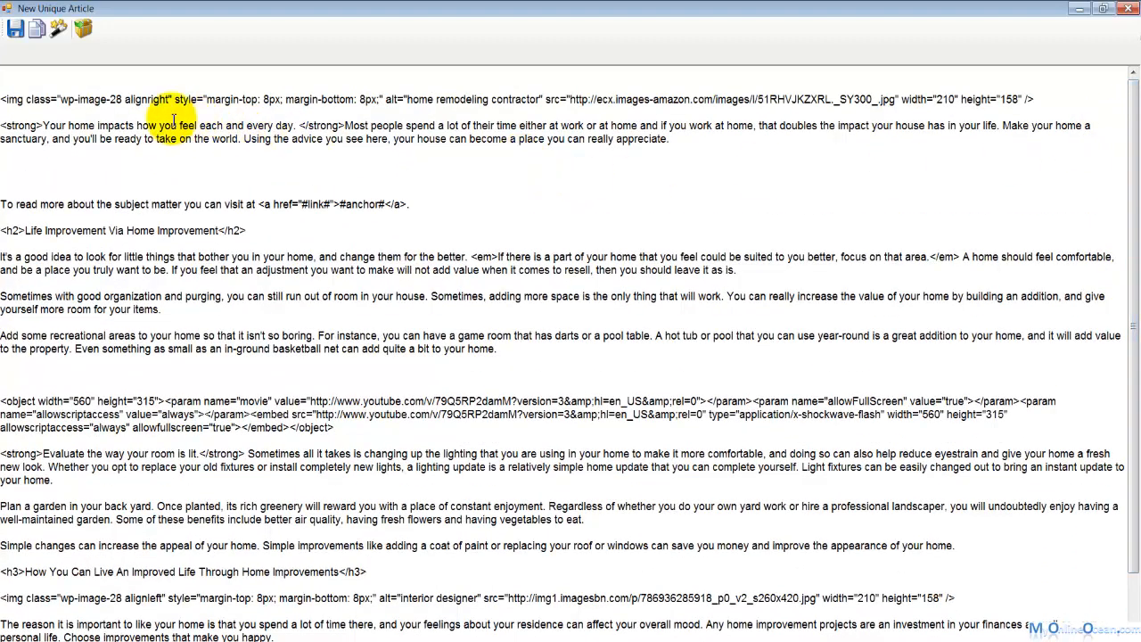
# Step: Examine the first image tag, the first resource link with its #link# and #anchor# tokens, and the h2 heading
pyautogui.moveTo(7, 100); pyautogui.dragTo(1036, 105)
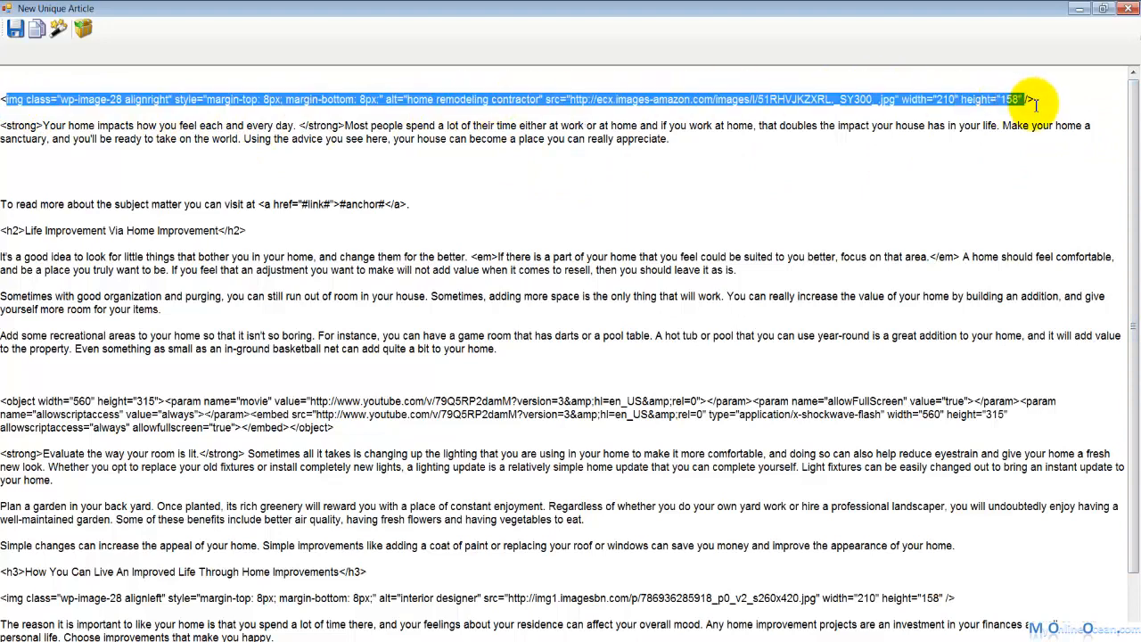
pyautogui.click(319, 187)
pyautogui.scroll(-1, 209, 163)
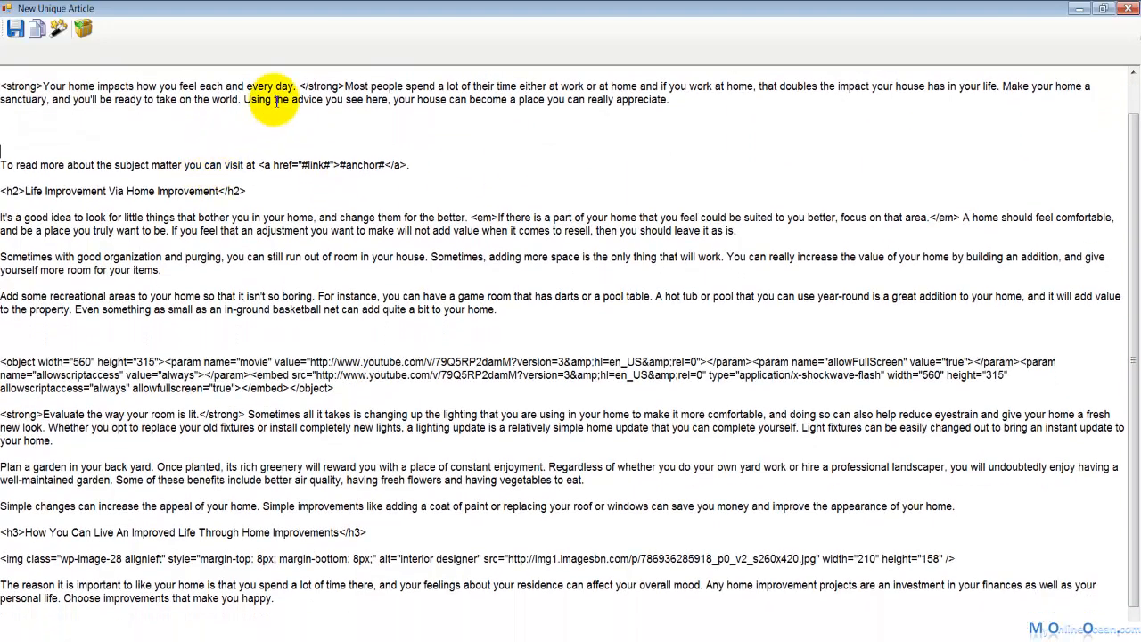
pyautogui.scroll(-1, 263, 130)
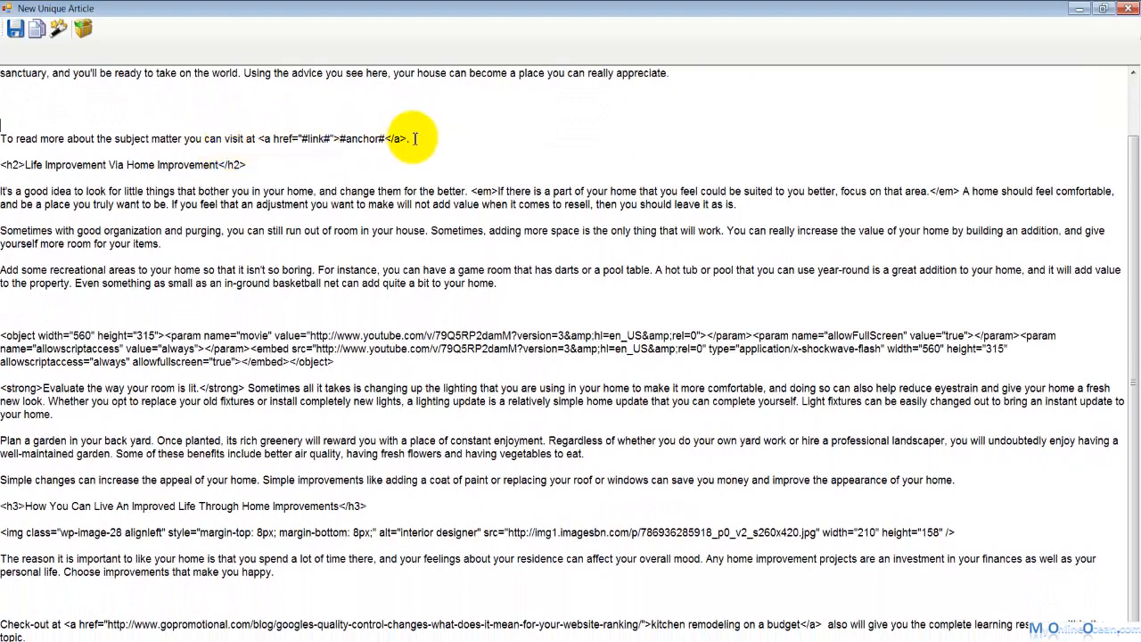
pyautogui.moveTo(410, 139); pyautogui.dragTo(17, 139)
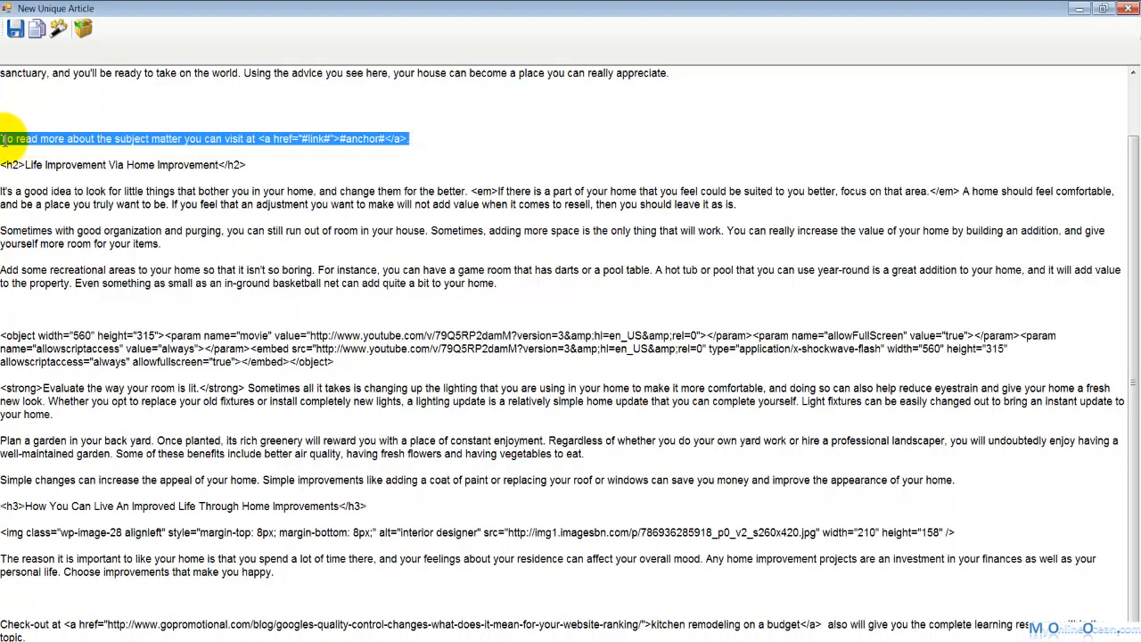
pyautogui.click(332, 194)
pyautogui.moveTo(245, 165); pyautogui.dragTo(5, 164)
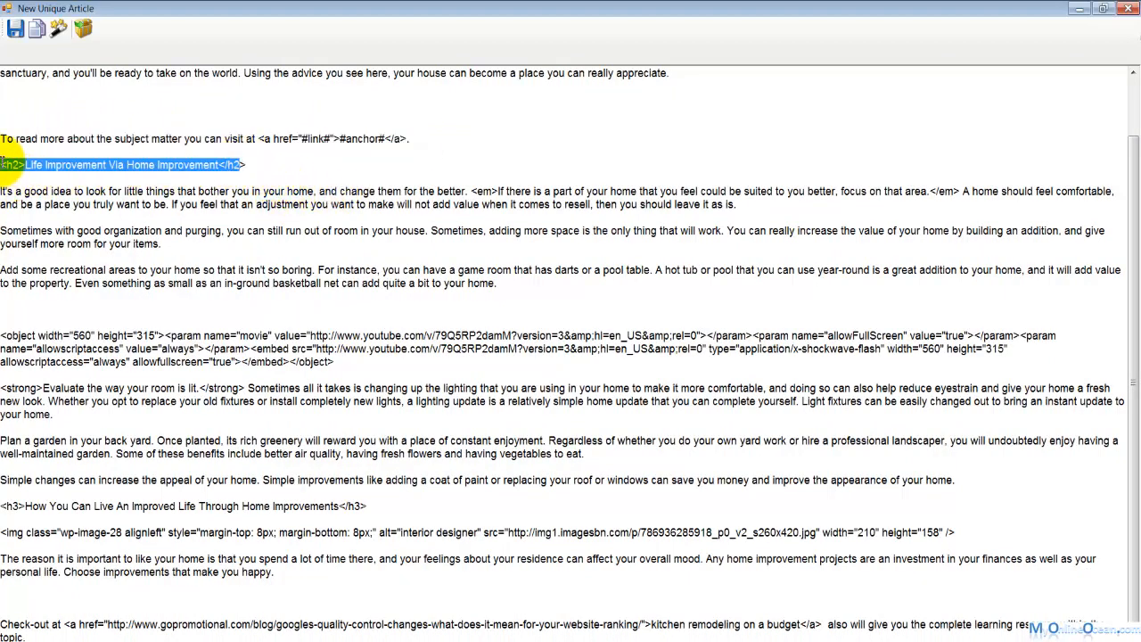
pyautogui.click(184, 234)
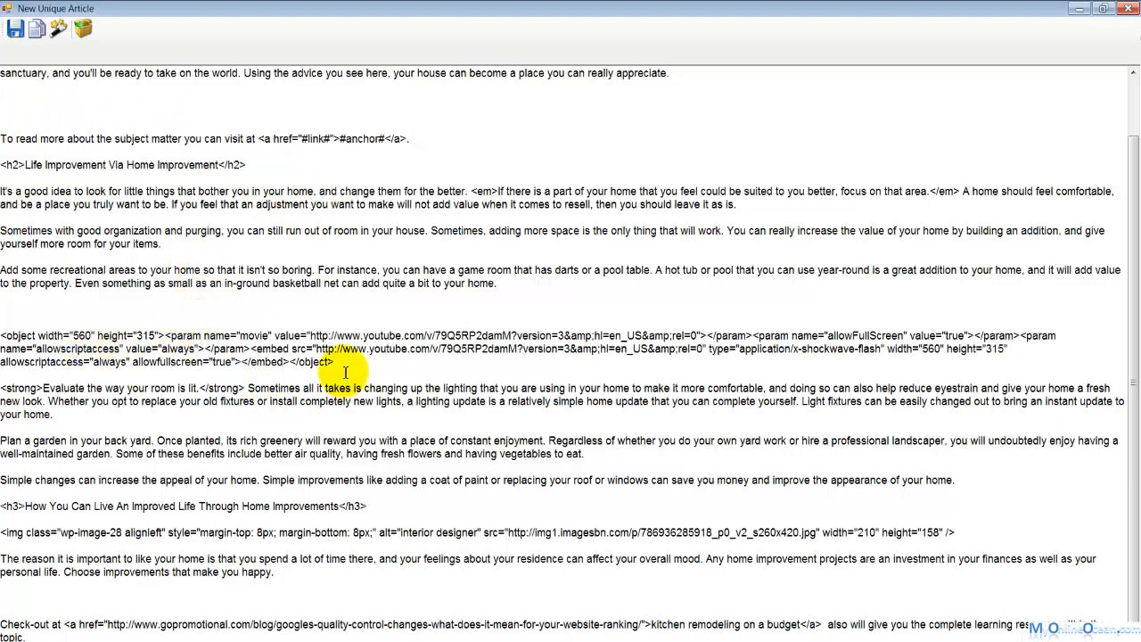
# Step: Check the YouTube embed code, comparing the video ID in its movie parameter with the one in its embed source
pyautogui.moveTo(333, 362); pyautogui.dragTo(35, 336)
pyautogui.click(488, 401)
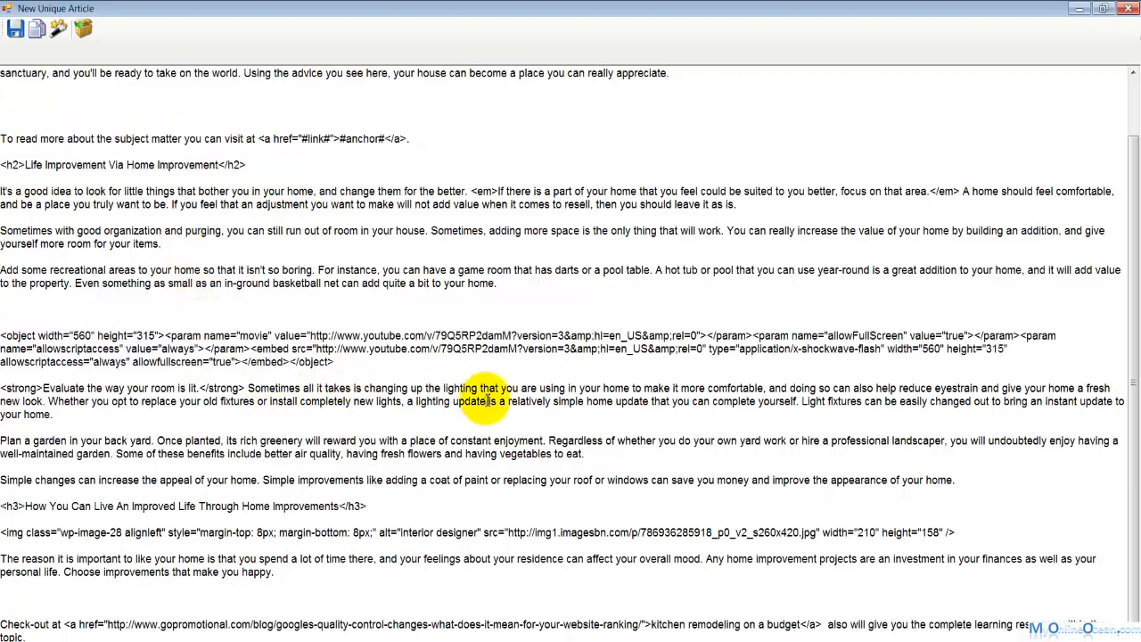
pyautogui.doubleClick(510, 335)
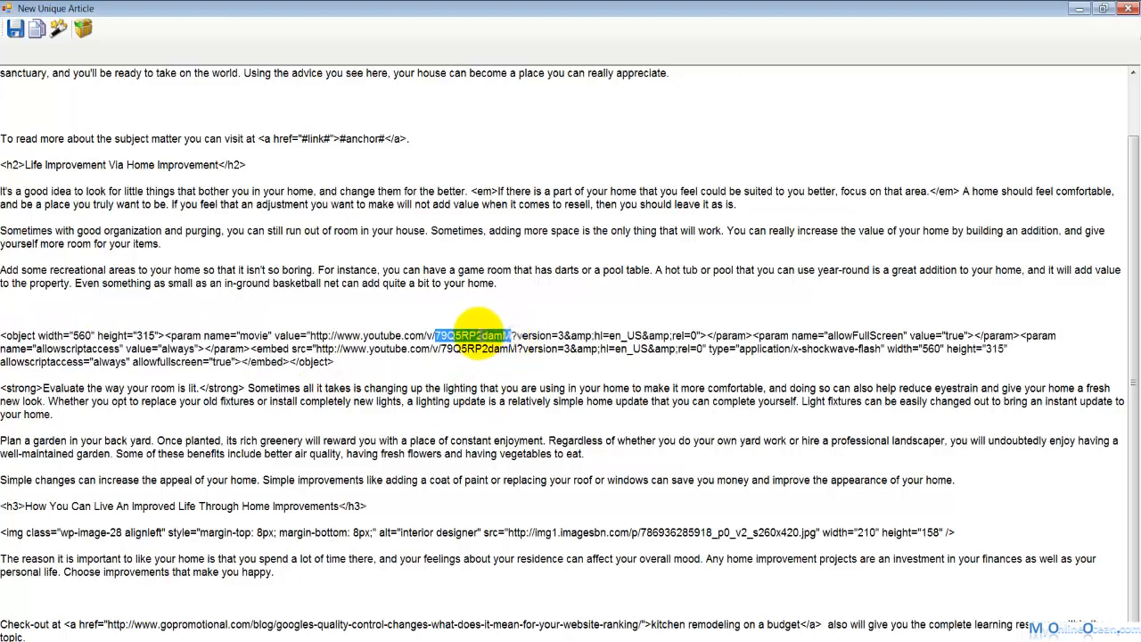
pyautogui.click(450, 348)
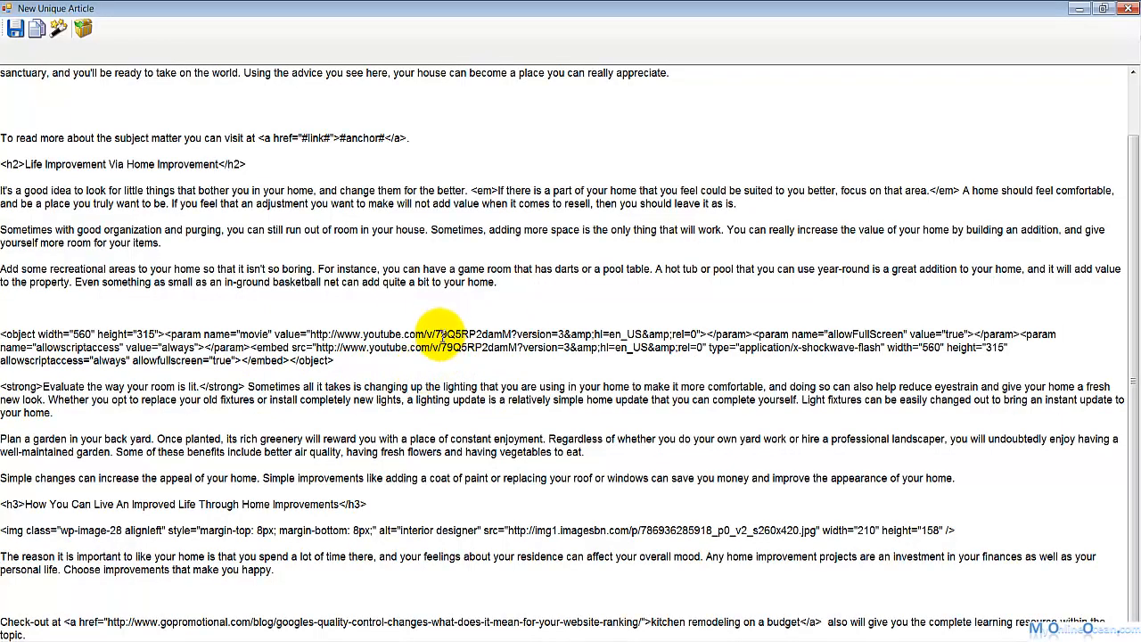
pyautogui.moveTo(436, 335)
pyautogui.mouseDown()
pyautogui.moveTo(470, 314)
pyautogui.moveTo(510, 335)
pyautogui.moveTo(442, 349)
pyautogui.mouseUp()
pyautogui.click(250, 413)
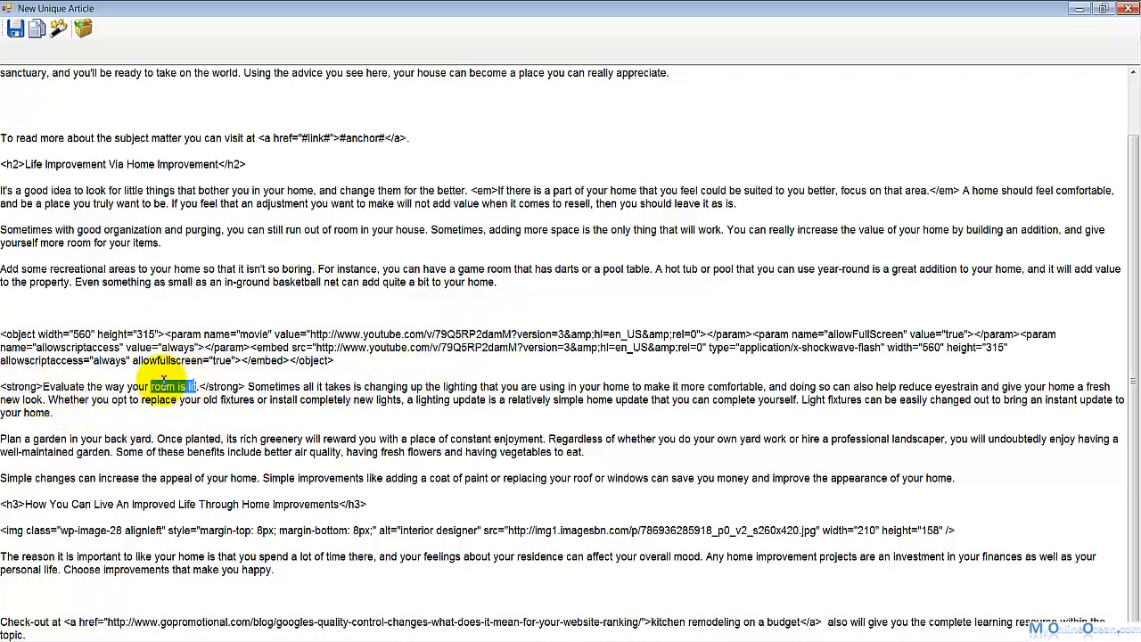
# Step: Examine the bold sentence, the h3 heading, the second image tag and the closing resource box of the unique article
pyautogui.moveTo(196, 386); pyautogui.dragTo(43, 386)
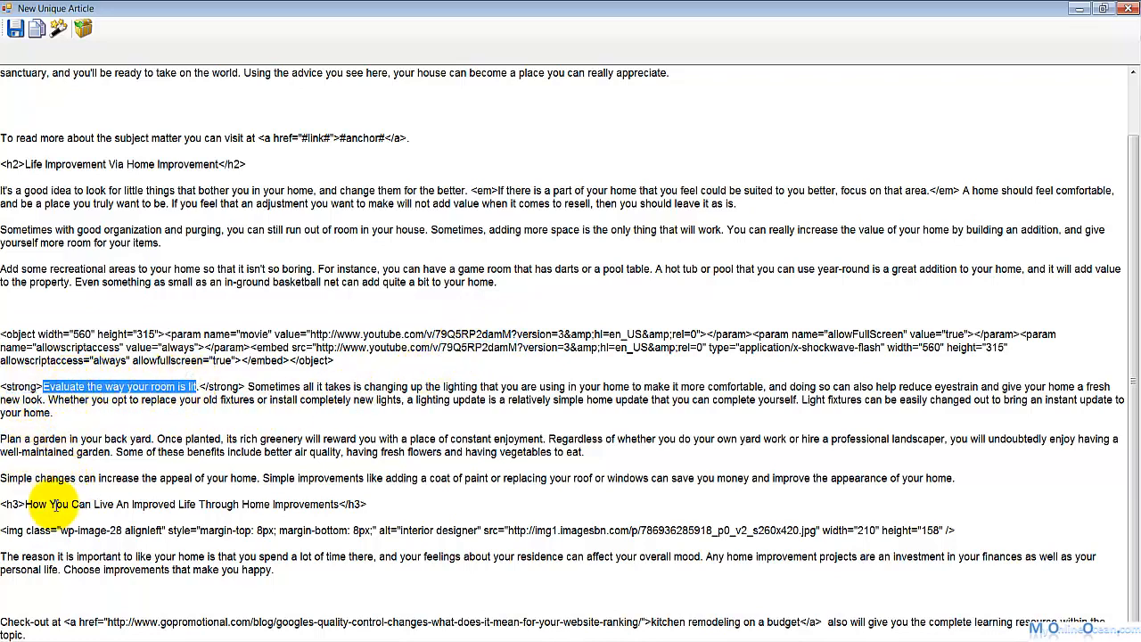
pyautogui.moveTo(28, 507); pyautogui.dragTo(248, 520)
pyautogui.click(179, 552)
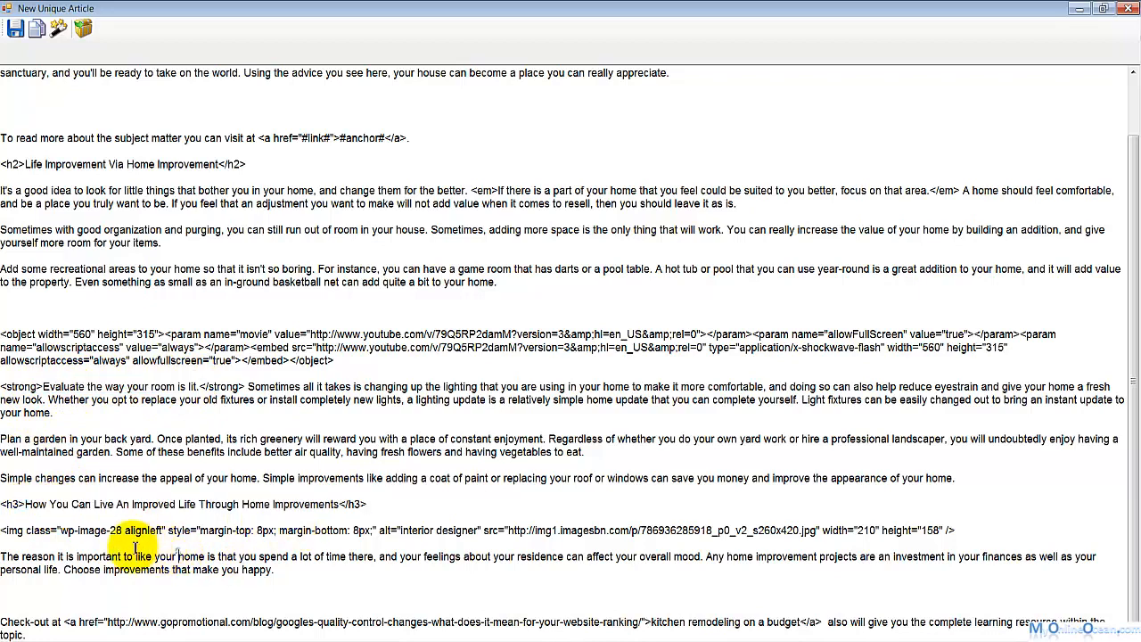
pyautogui.moveTo(9, 529); pyautogui.dragTo(968, 543)
pyautogui.click(981, 532)
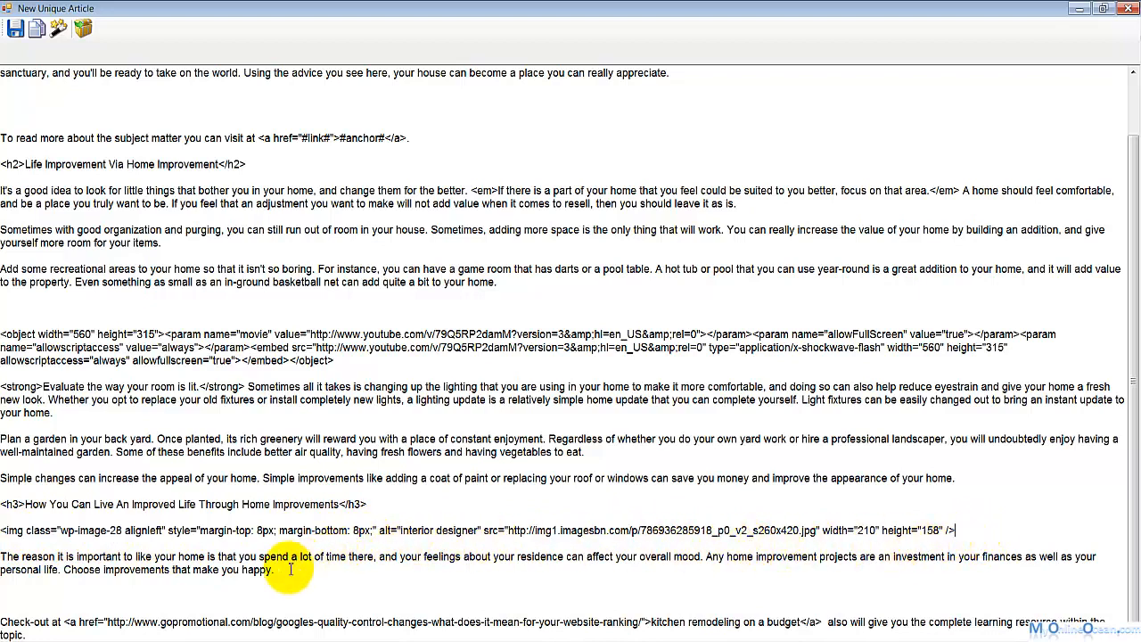
pyautogui.click(375, 608)
pyautogui.moveTo(57, 633); pyautogui.dragTo(7, 616)
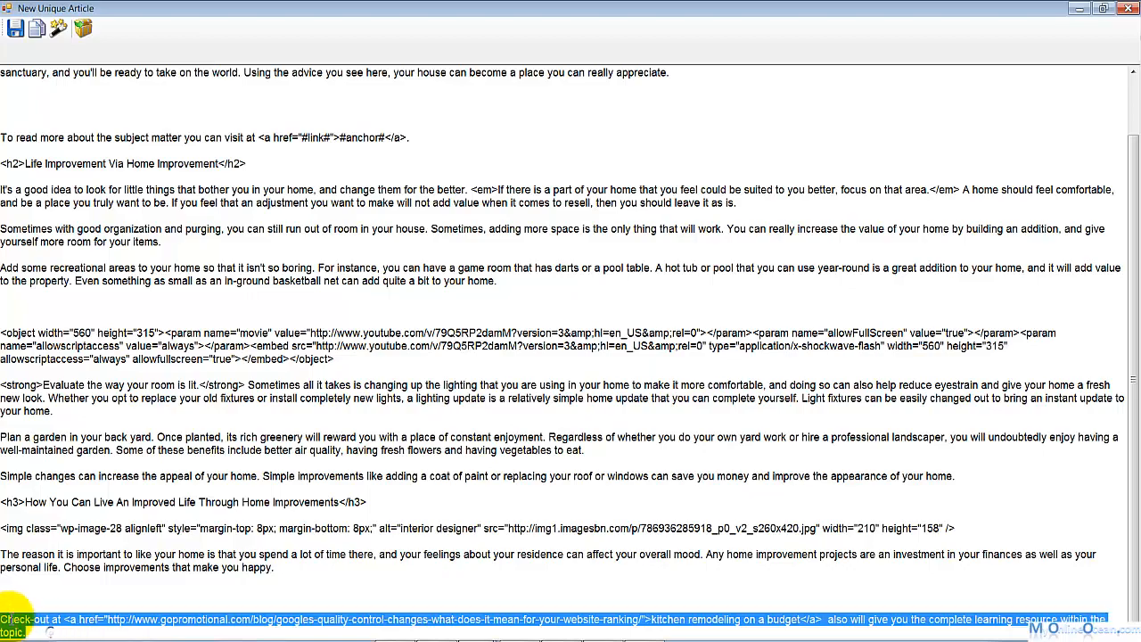
pyautogui.click(265, 517)
pyautogui.scroll(2, 298, 534)
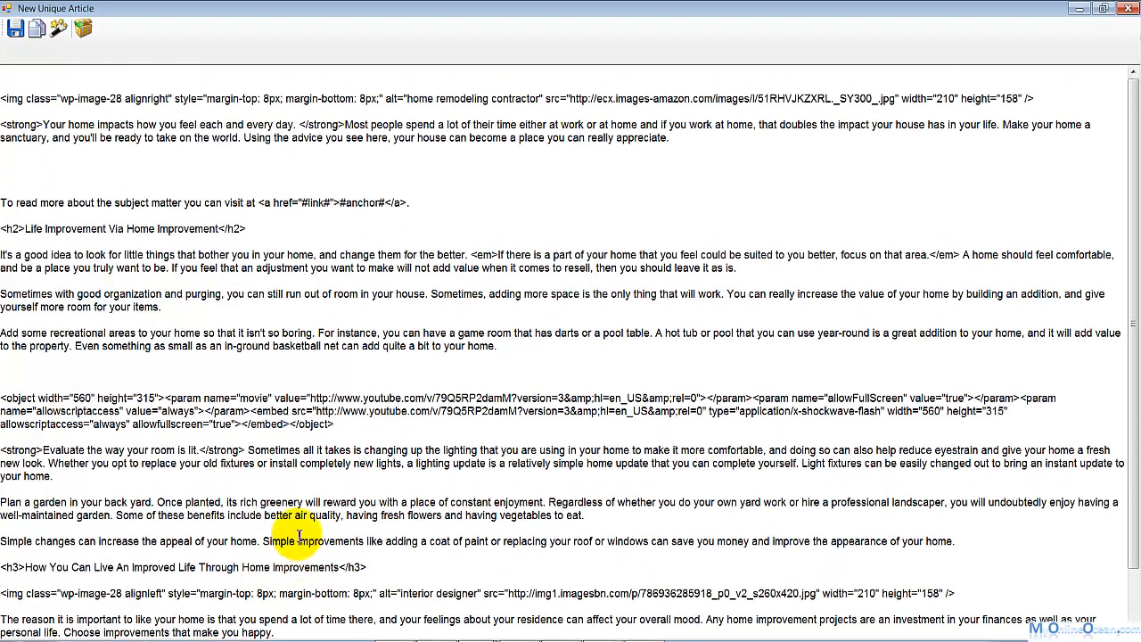
# Step: Rewrite the unique article three times, then close the preview and accept the spun text as the post body
pyautogui.click(56, 27)
pyautogui.click(56, 28)
pyautogui.click(56, 28)
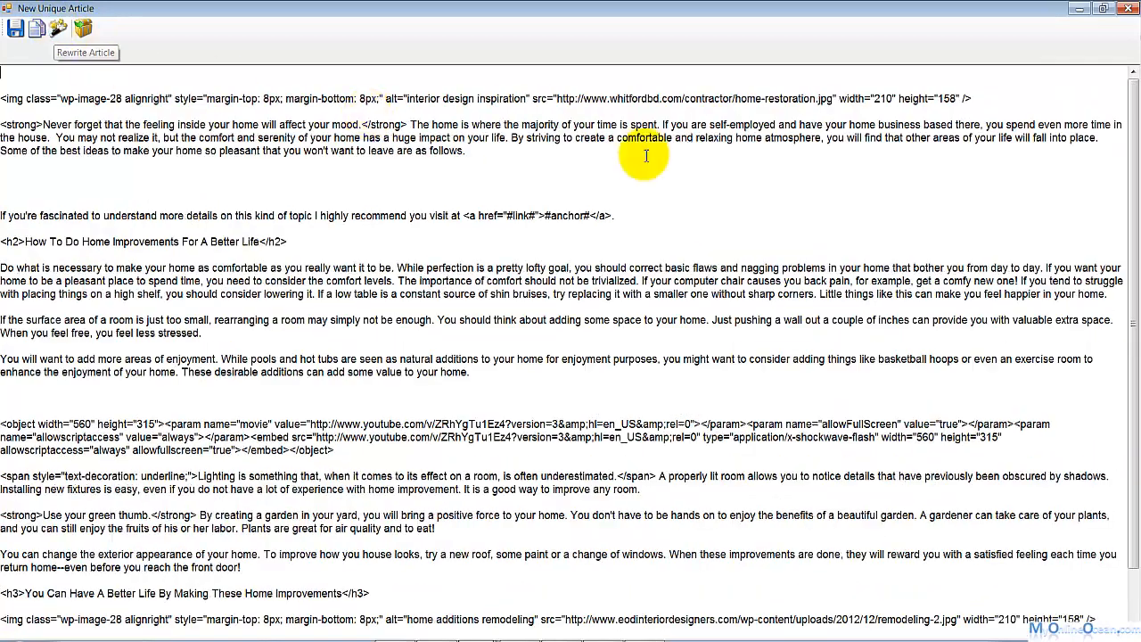
pyautogui.click(1128, 11)
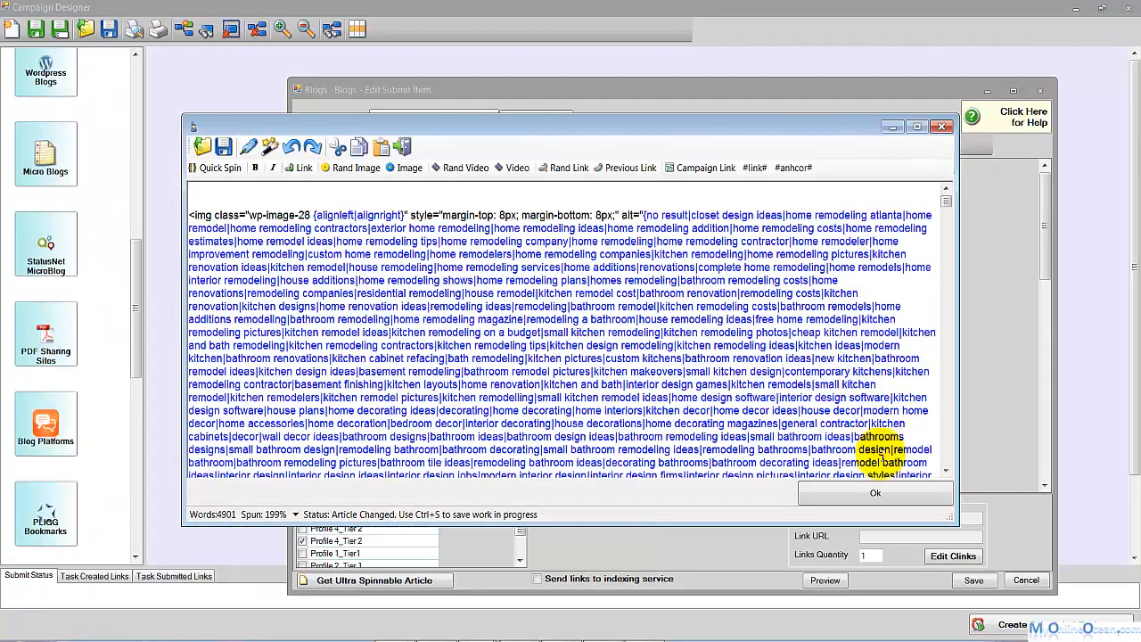
pyautogui.click(877, 489)
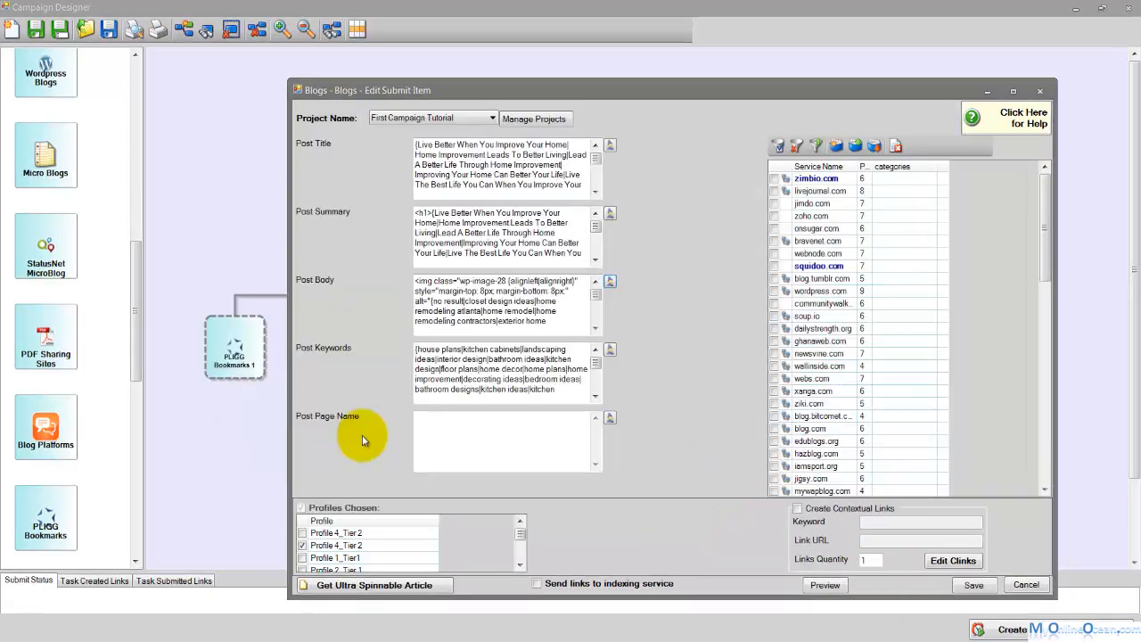
# Step: Open and close the empty Post Page Name editor, then read the Blogs help guidelines and highlight the example page name "dogtraining2345"
pyautogui.click(611, 418)
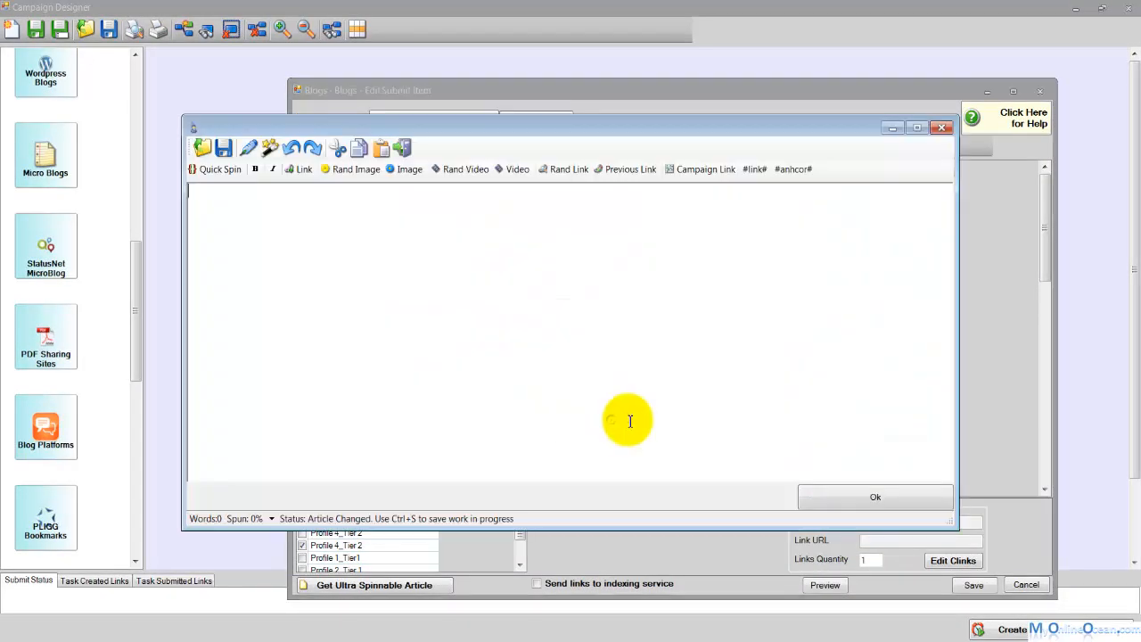
pyautogui.click(941, 127)
pyautogui.click(1027, 119)
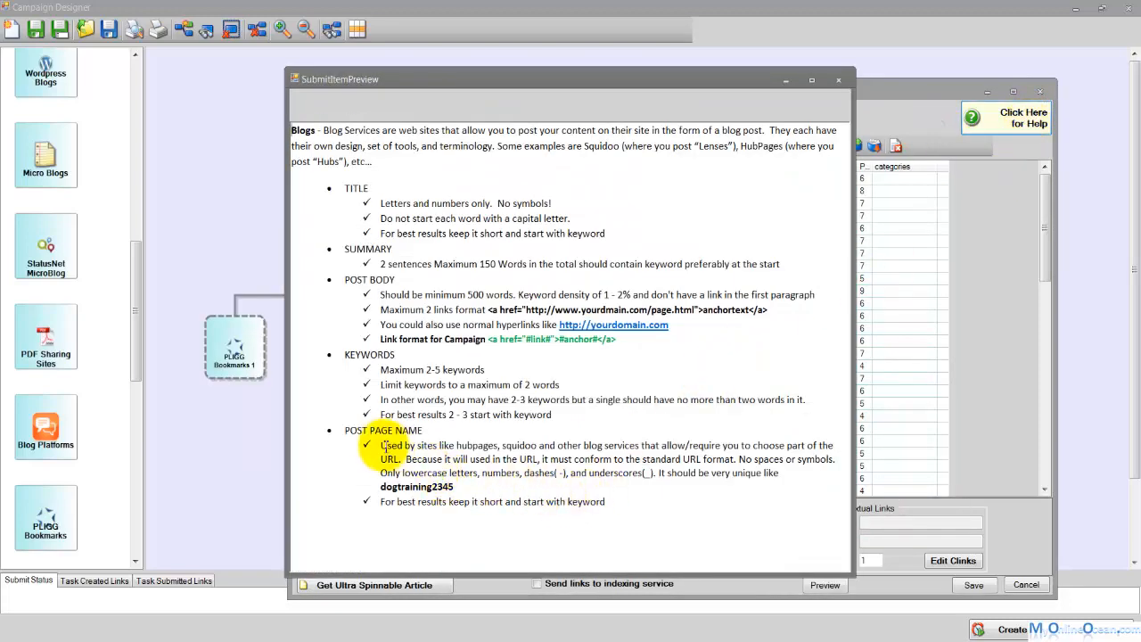
pyautogui.doubleClick(406, 486)
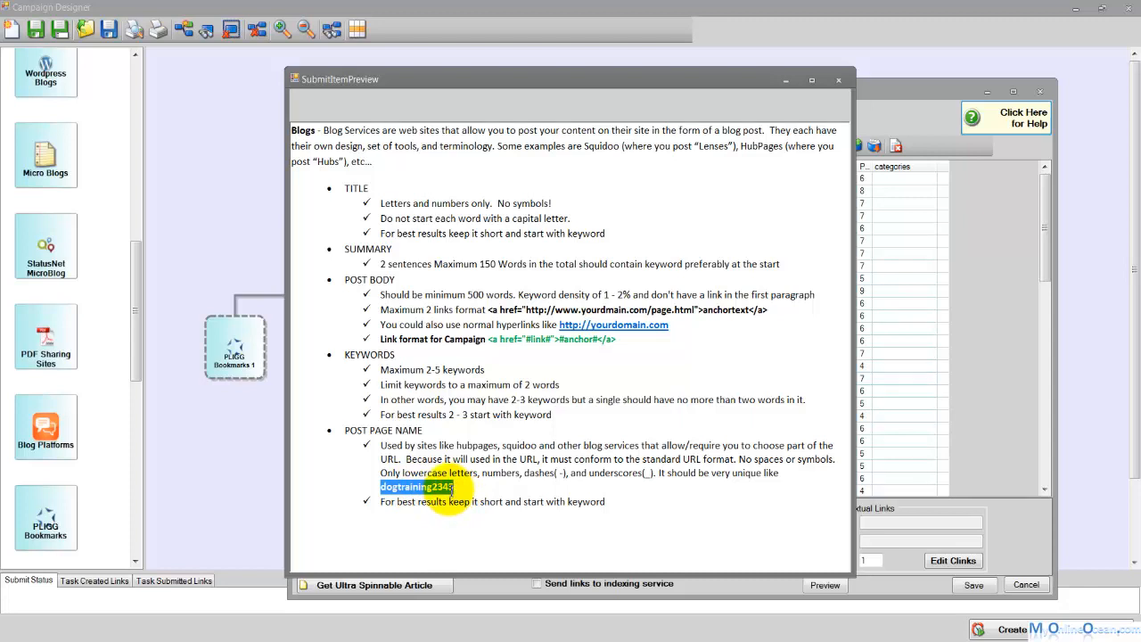
# Step: Switch to the Tutorial workbook in Excel and copy the combined page-name keywords in column J of Sheet3
pyautogui.click(601, 623)
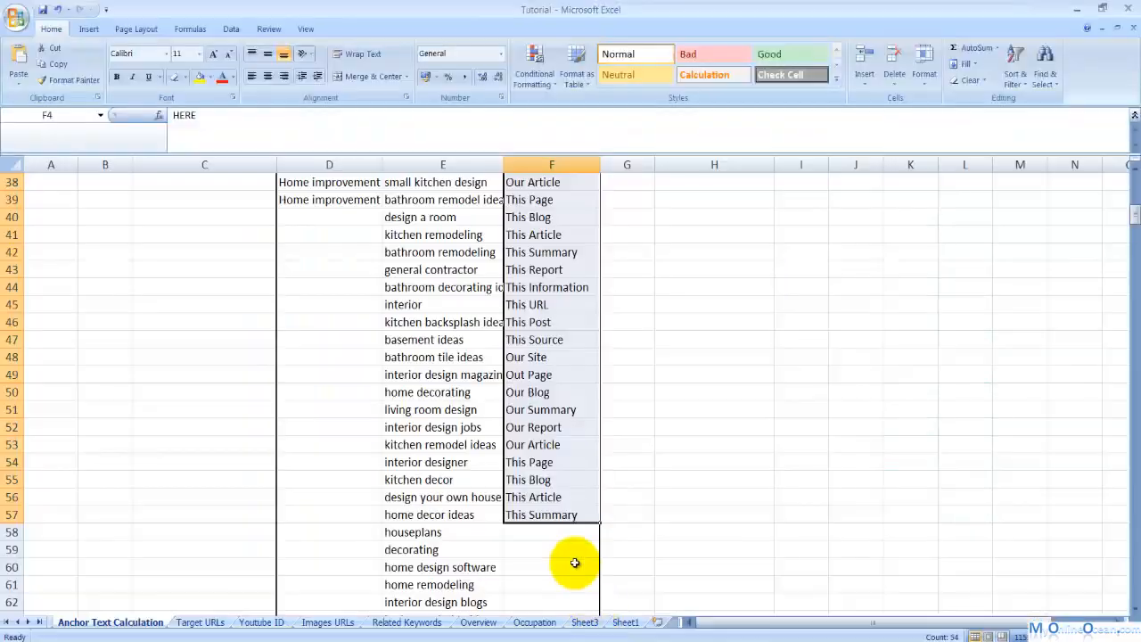
pyautogui.click(624, 622)
pyautogui.click(582, 622)
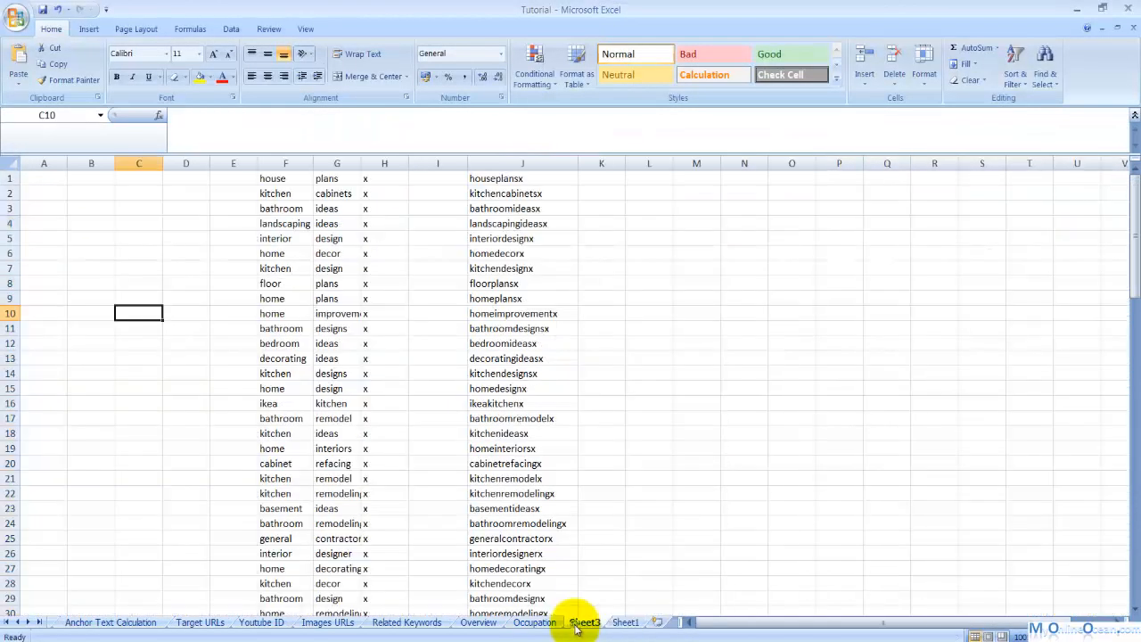
pyautogui.moveTo(506, 178); pyautogui.dragTo(499, 585)
pyautogui.rightClick(499, 584)
pyautogui.click(562, 367)
pyautogui.scroll(20, 656, 428)
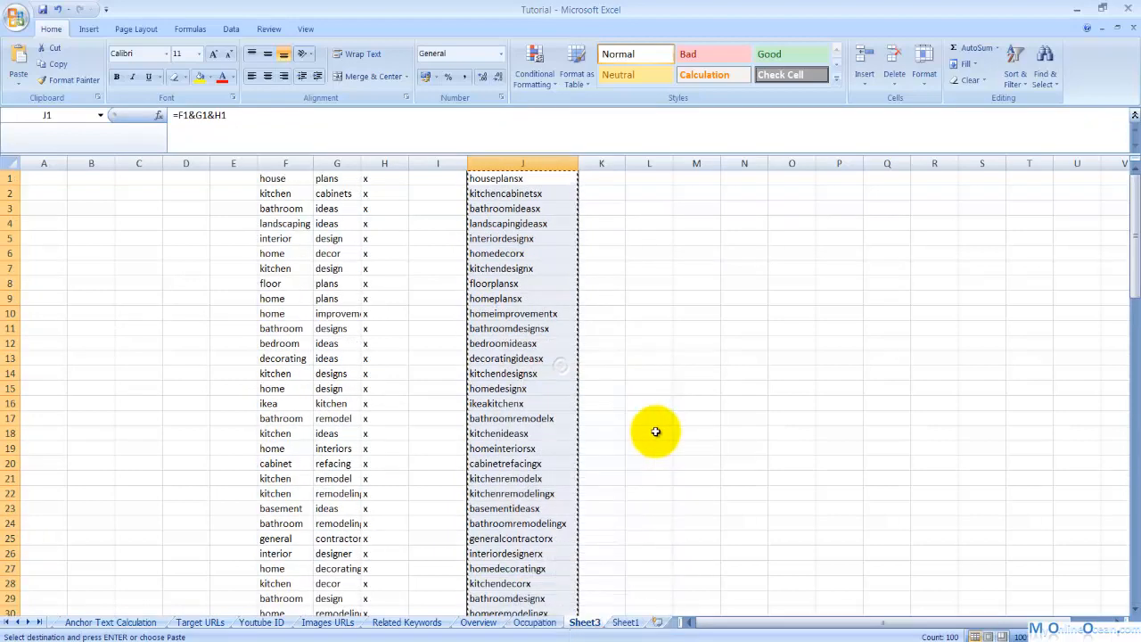
# Step: Back in Magic Submitter, close the Blogs help window and paste the copied keyword list into the Post Page Name editor
pyautogui.click(477, 638)
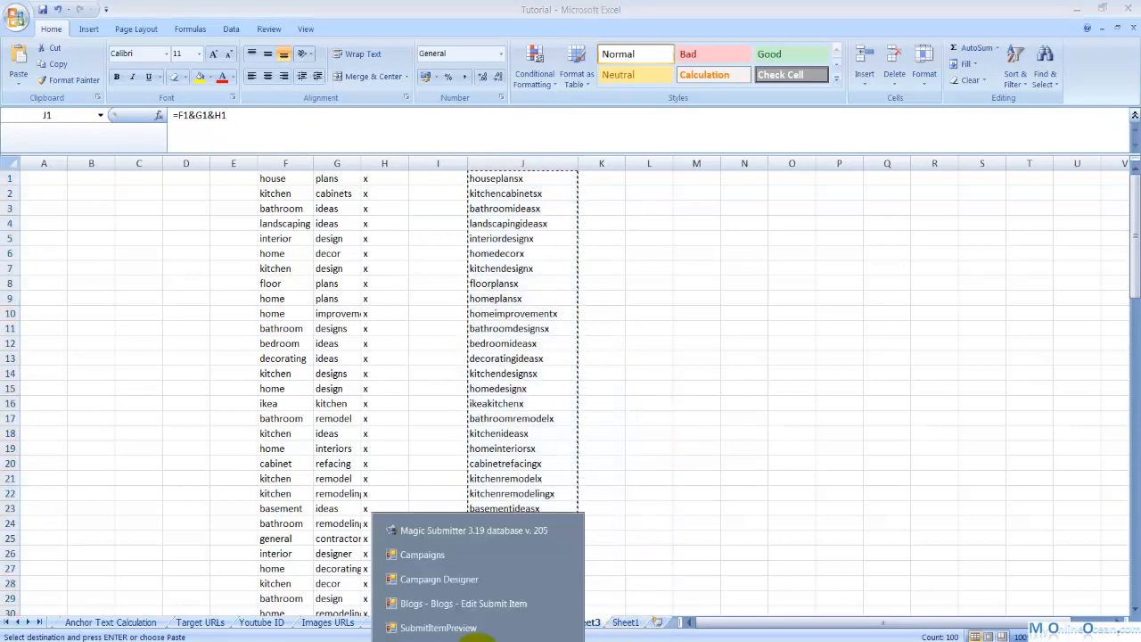
pyautogui.click(466, 624)
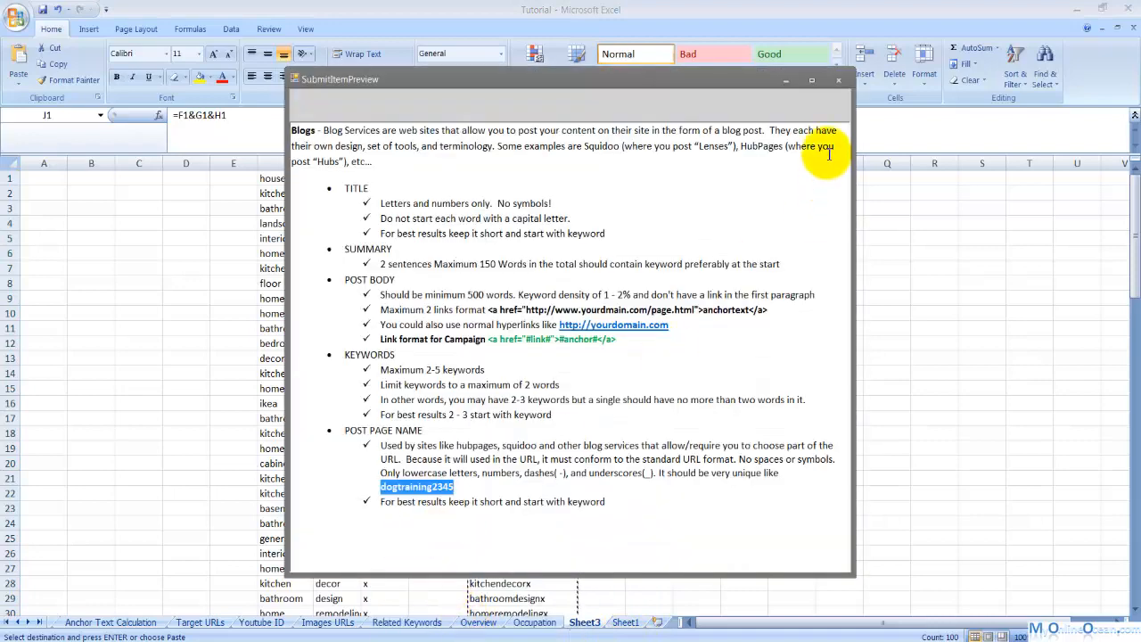
pyautogui.click(837, 79)
pyautogui.click(492, 638)
pyautogui.click(495, 627)
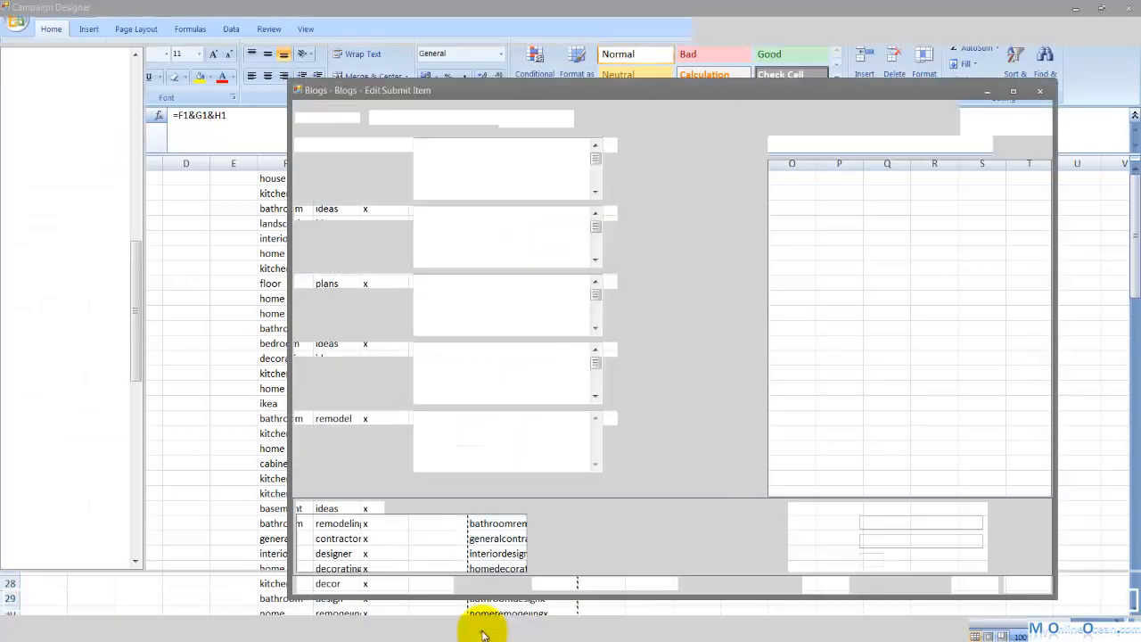
pyautogui.click(620, 425)
pyautogui.rightClick(558, 318)
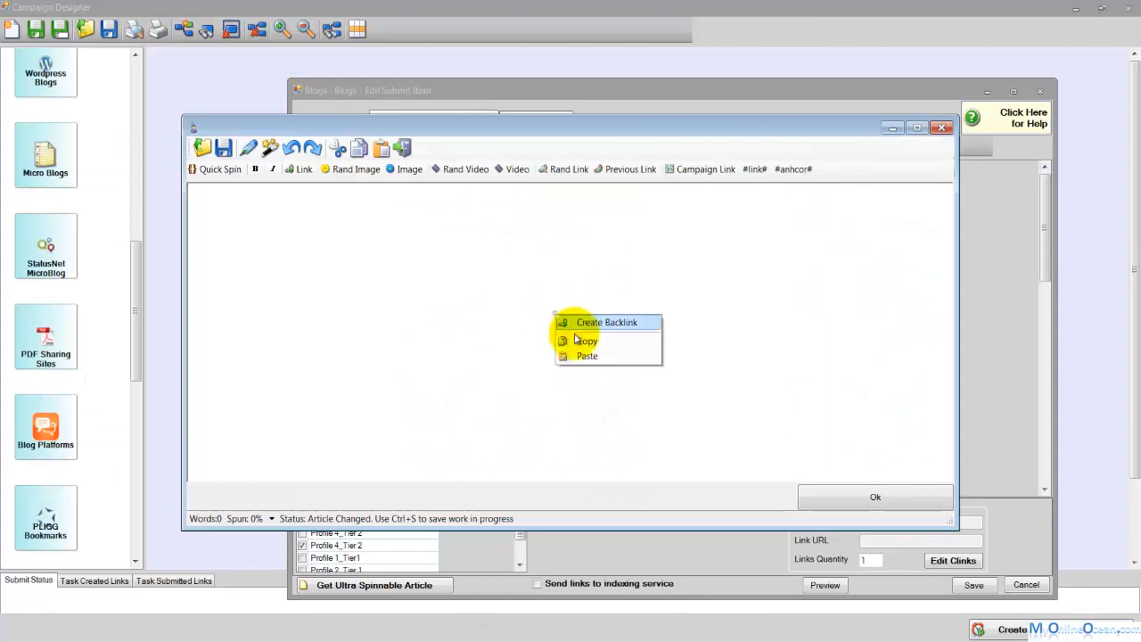
pyautogui.click(583, 354)
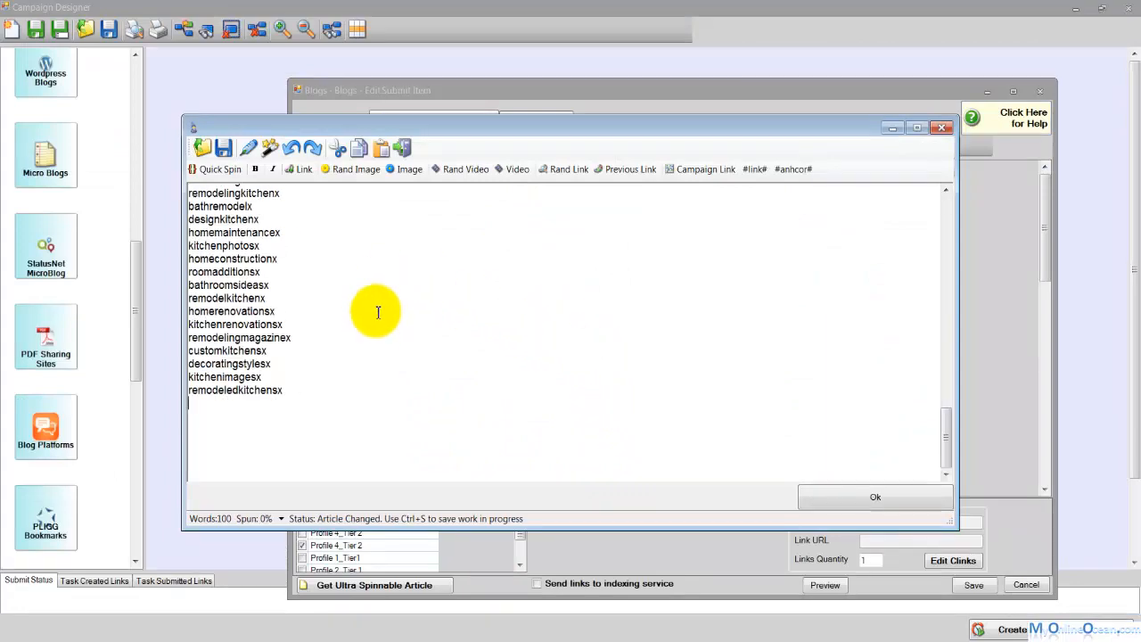
# Step: In The Best Spinner, replace the article text with the copied keyword list and spin all its lines together
pyautogui.click(370, 636)
pyautogui.click(375, 622)
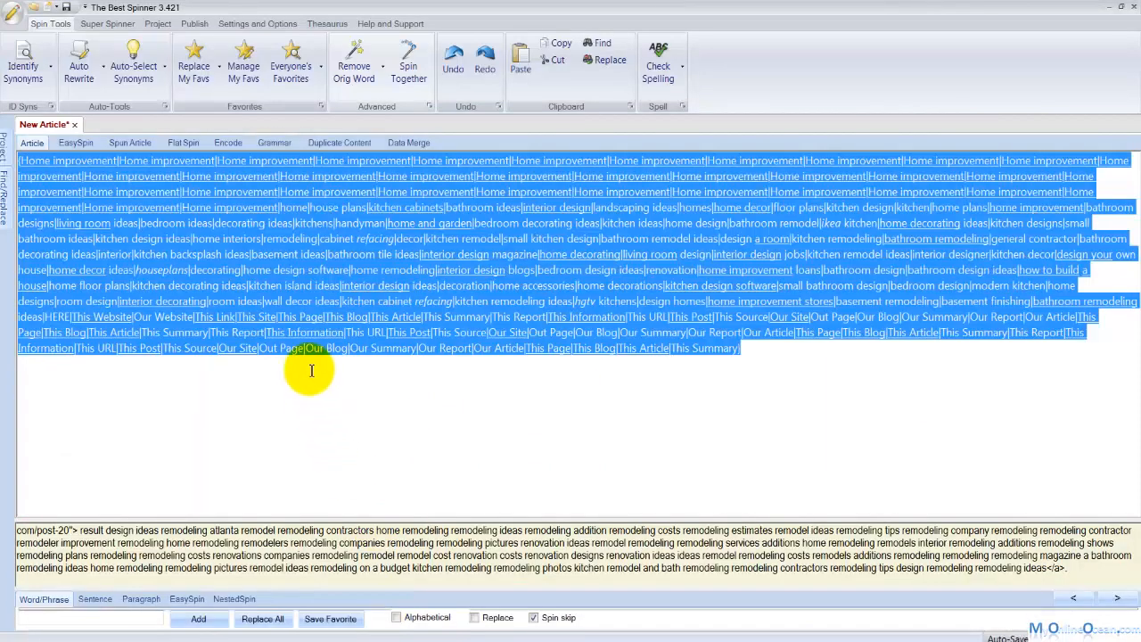
pyautogui.hotkey('ctrl', 'v')
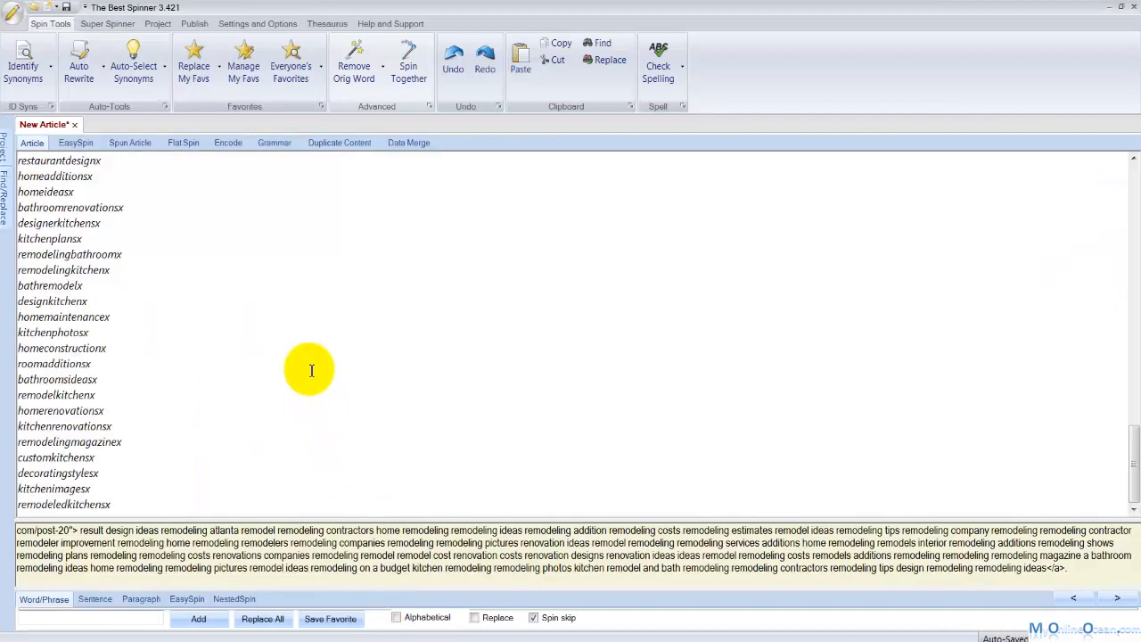
pyautogui.hotkey('ctrl', 'a')
pyautogui.click(408, 63)
pyautogui.click(607, 381)
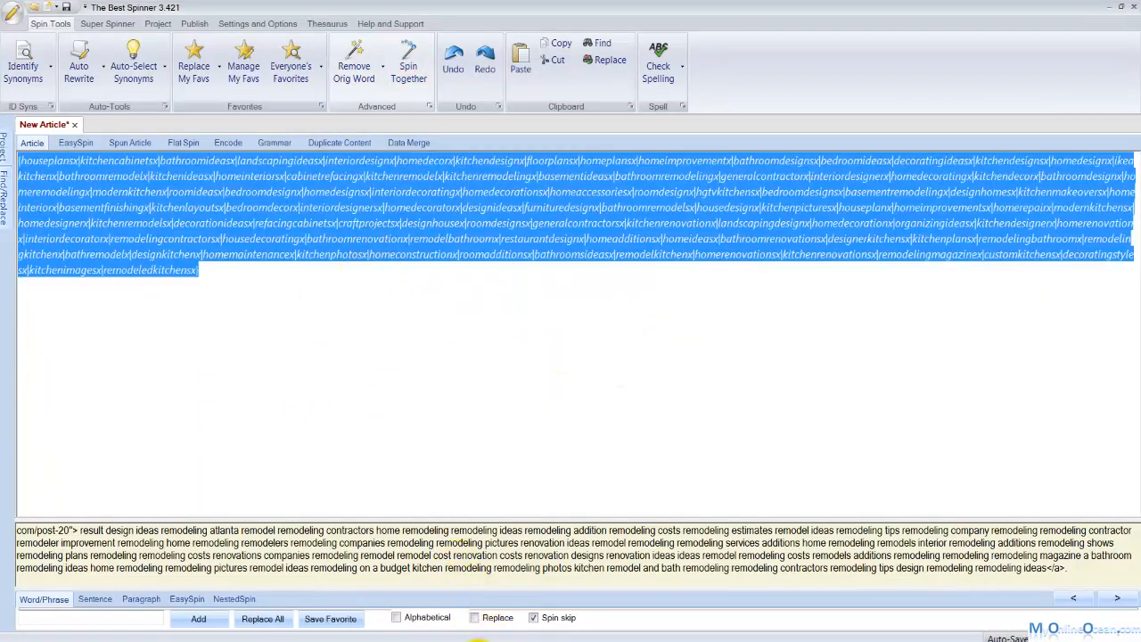
# Step: Return to the Post Page Name editor in Magic Submitter and replace the plain list with the spun keyword text
pyautogui.moveTo(477, 639)
pyautogui.click(455, 603)
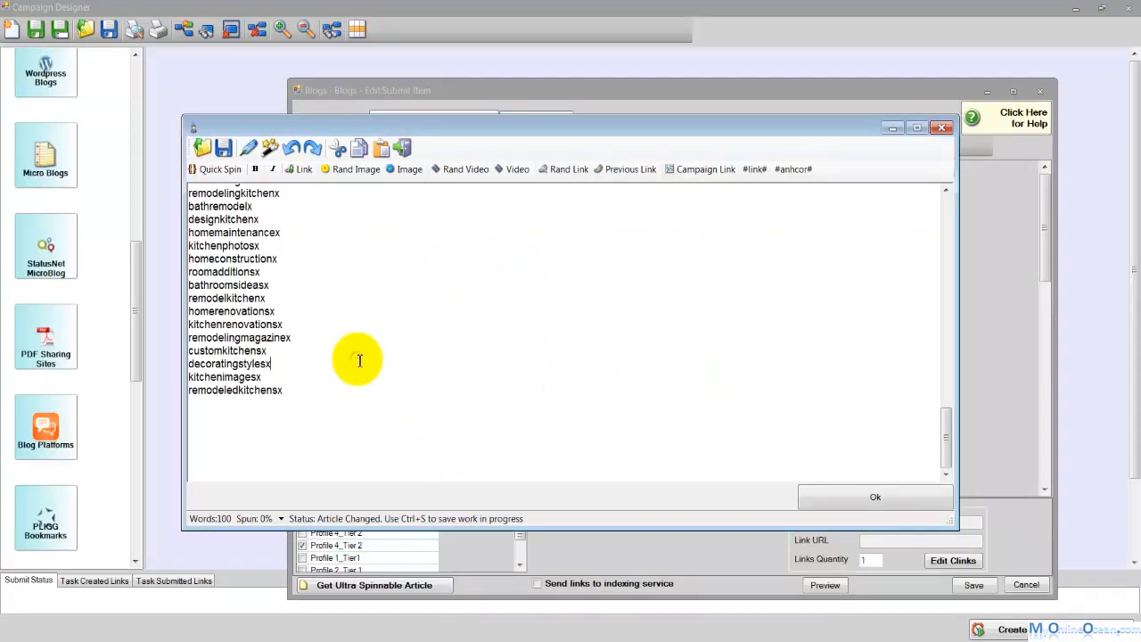
pyautogui.hotkey('ctrl', 'a')
pyautogui.hotkey('ctrl', 'v')
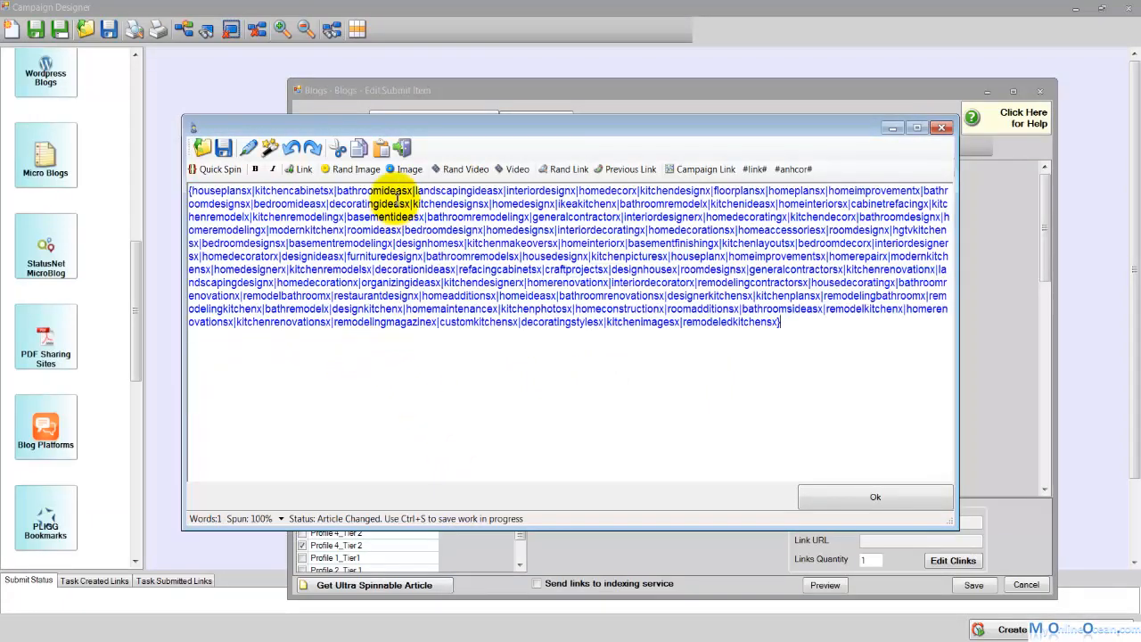
# Step: Generate several unique versions of the page name, examine each resulting keyword, and close the preview
pyautogui.click(269, 150)
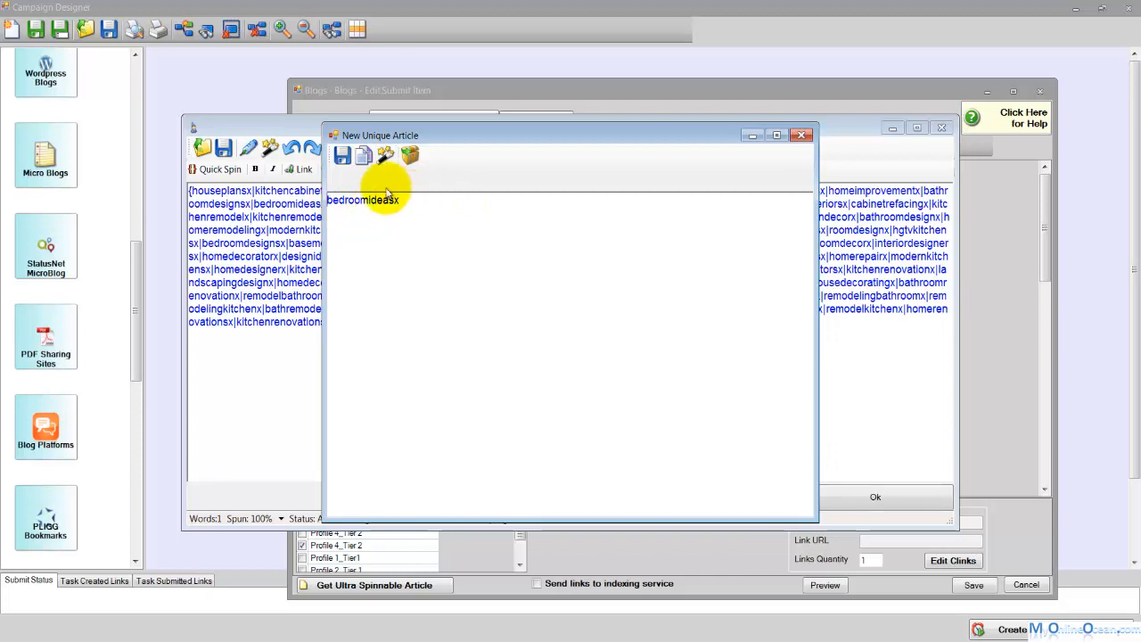
pyautogui.moveTo(407, 198); pyautogui.dragTo(330, 199)
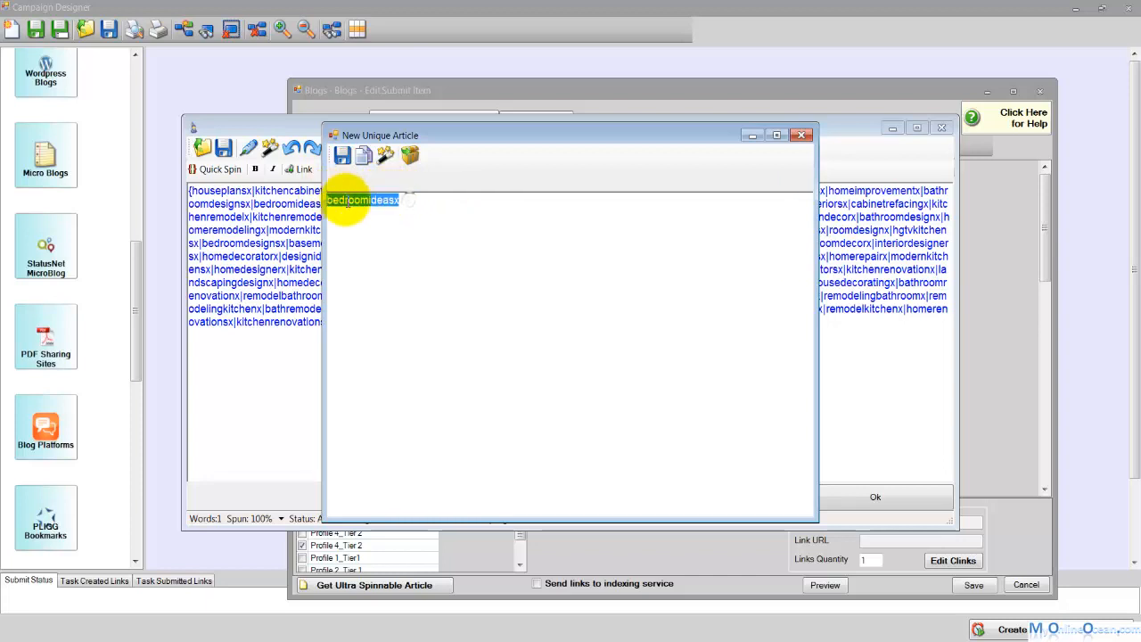
pyautogui.click(355, 200)
pyautogui.moveTo(399, 201); pyautogui.dragTo(328, 200)
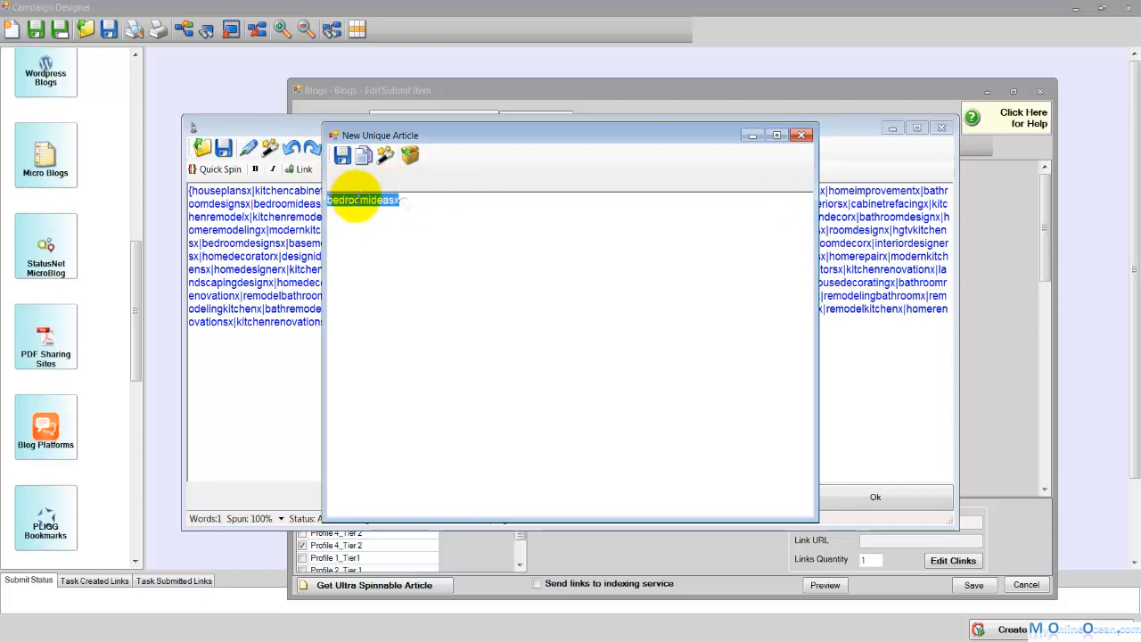
pyautogui.click(388, 165)
pyautogui.moveTo(407, 202); pyautogui.dragTo(328, 200)
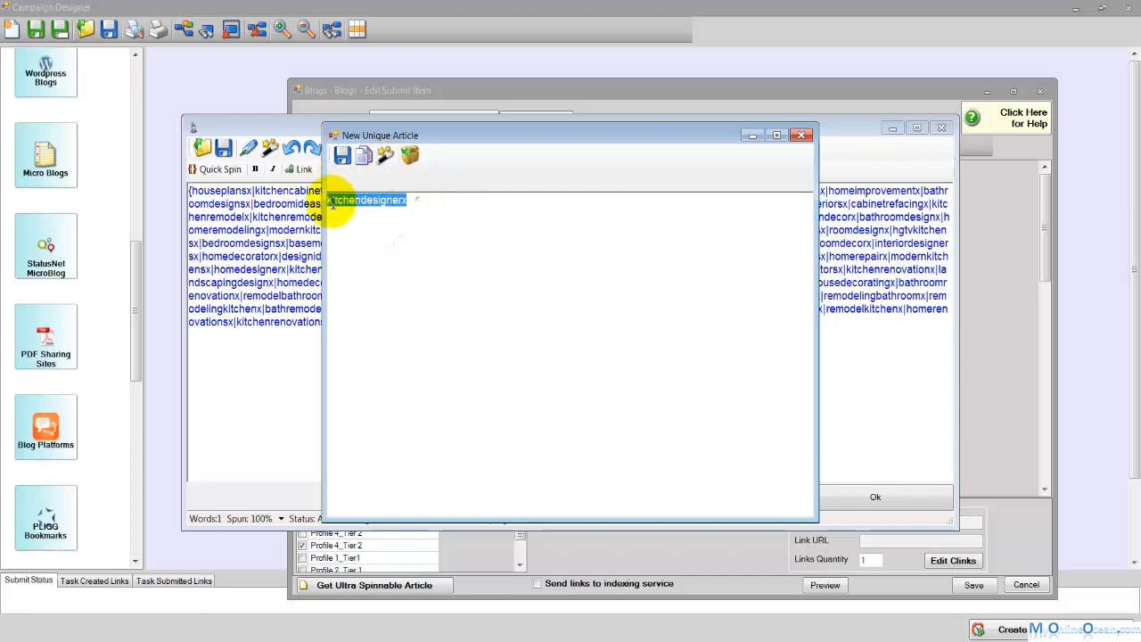
pyautogui.click(384, 156)
pyautogui.click(801, 135)
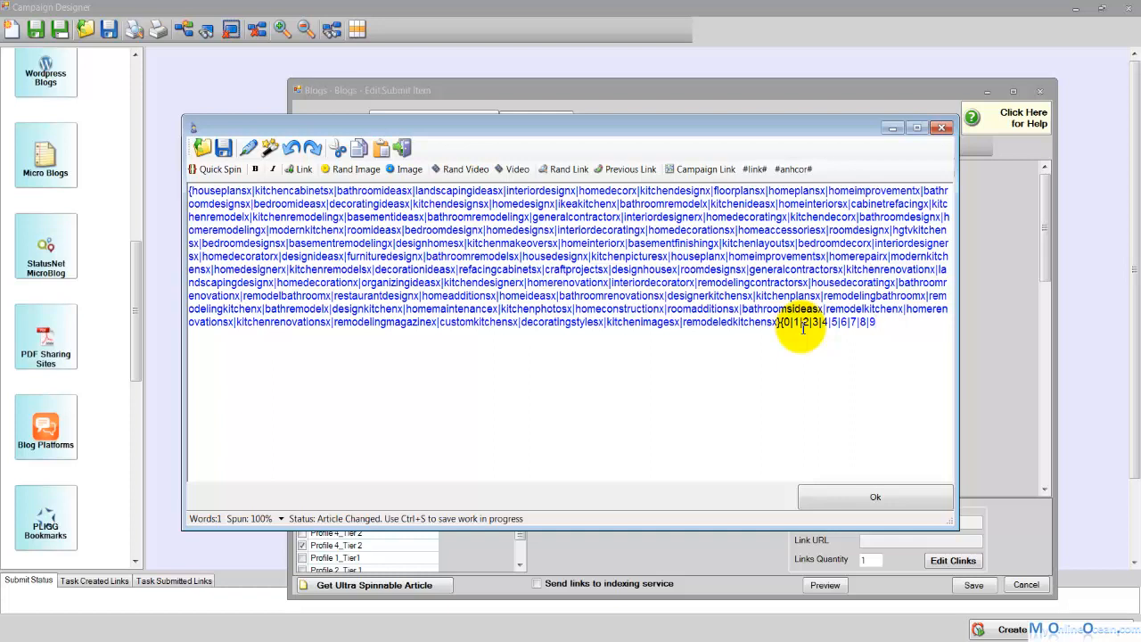
# Step: Append {0|1|2|3|4|5|6|7|8|9} to the spun page names, preview several unique versions and accept the Post Page Name text
pyautogui.click(269, 148)
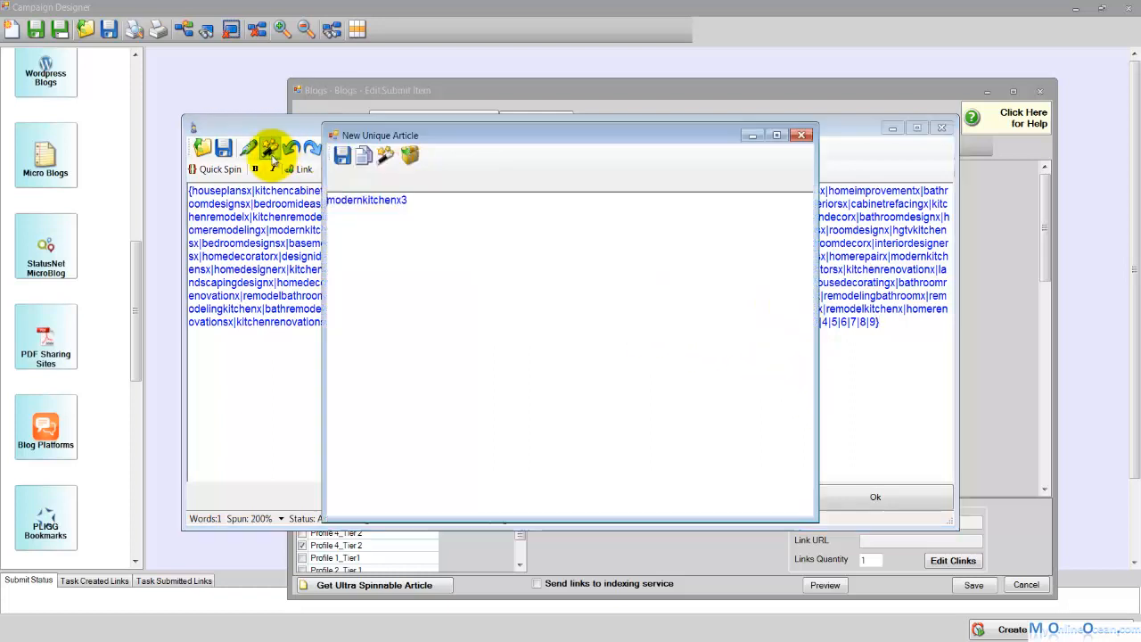
pyautogui.click(386, 157)
pyautogui.click(388, 161)
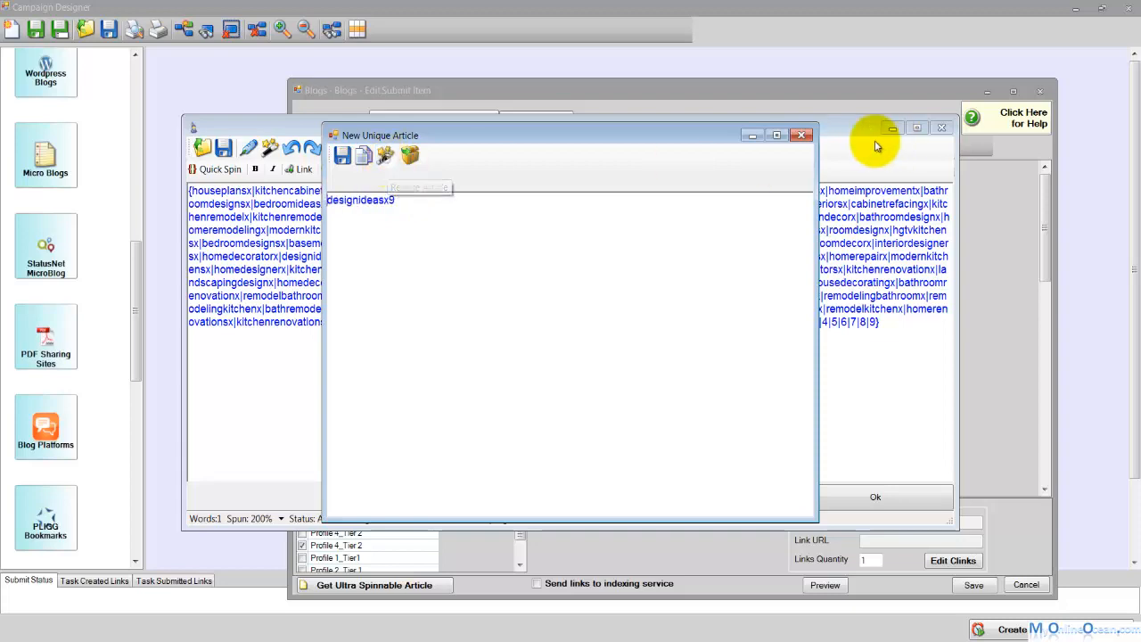
pyautogui.click(801, 135)
pyautogui.click(875, 496)
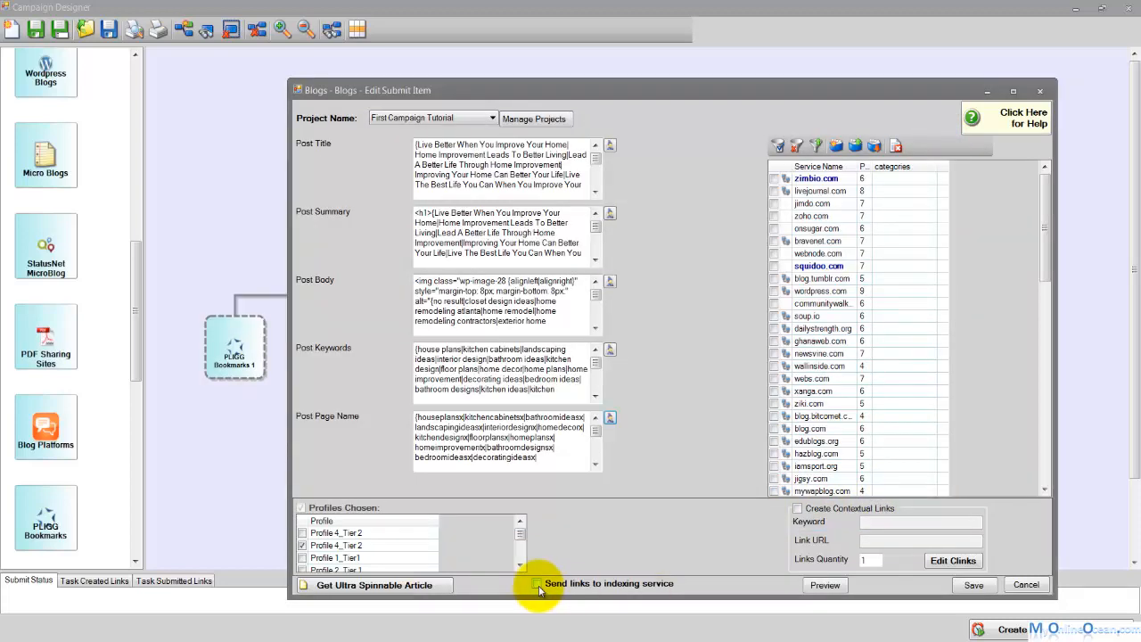
# Step: Add Profile 1_Tier1, Profile 2_Tier 1 and Profile 3_Tier 1 to the chosen profiles
pyautogui.moveTo(521, 539)
pyautogui.mouseDown()
pyautogui.moveTo(517, 554)
pyautogui.moveTo(518, 528)
pyautogui.moveTo(523, 556)
pyautogui.moveTo(525, 533)
pyautogui.mouseUp()
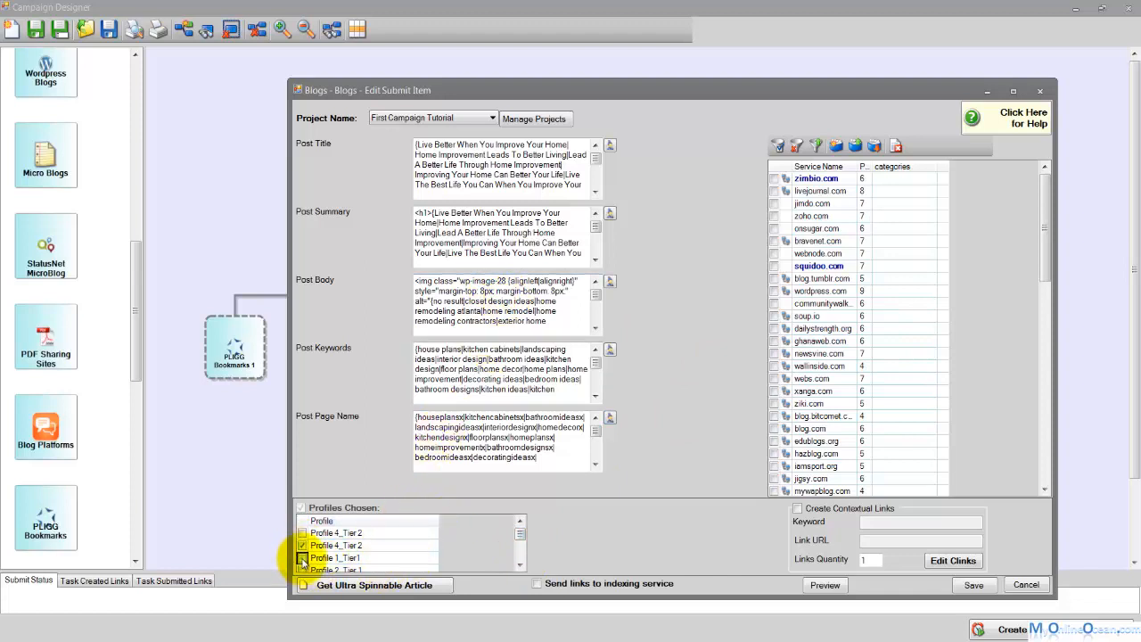
pyautogui.click(303, 555)
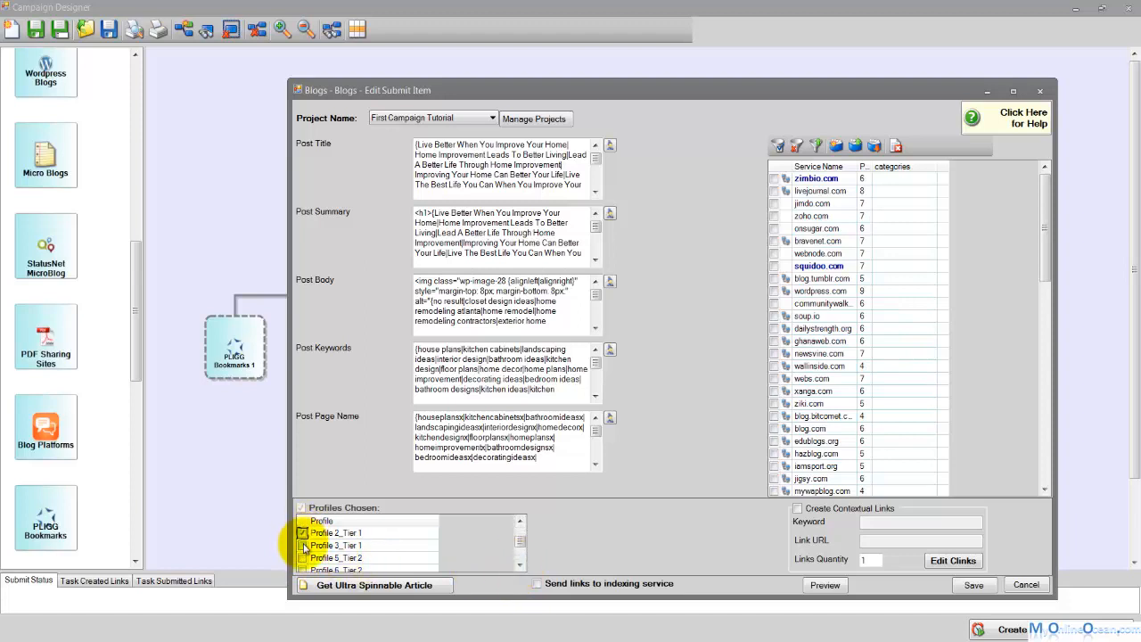
pyautogui.click(302, 545)
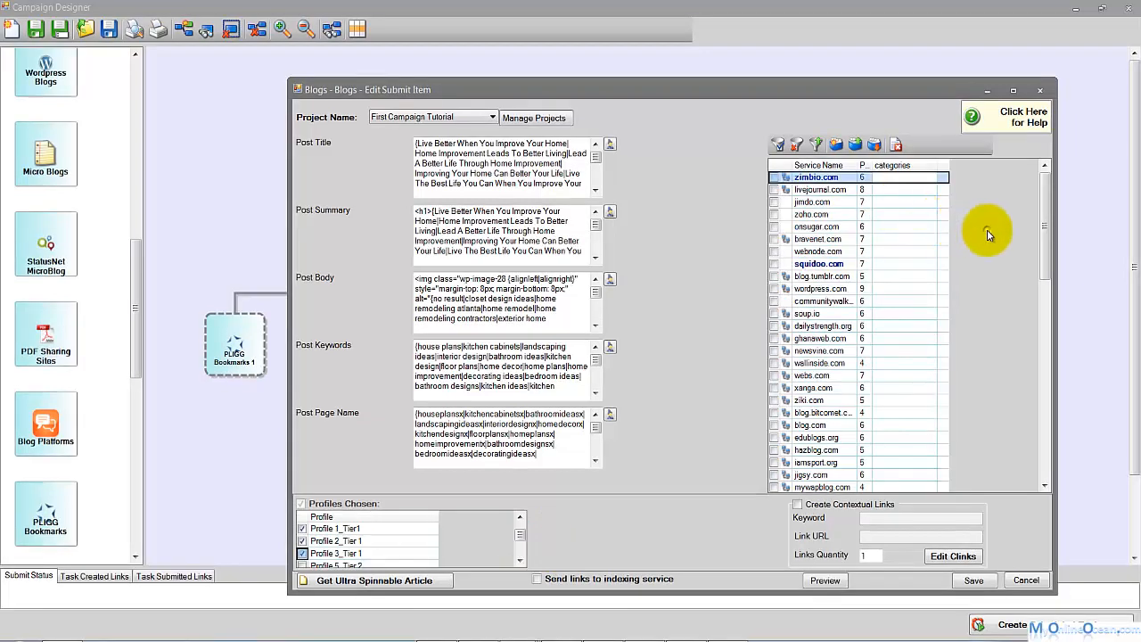
# Step: Set the category of the zimbio.com service to Home & Garden
pyautogui.click(911, 180)
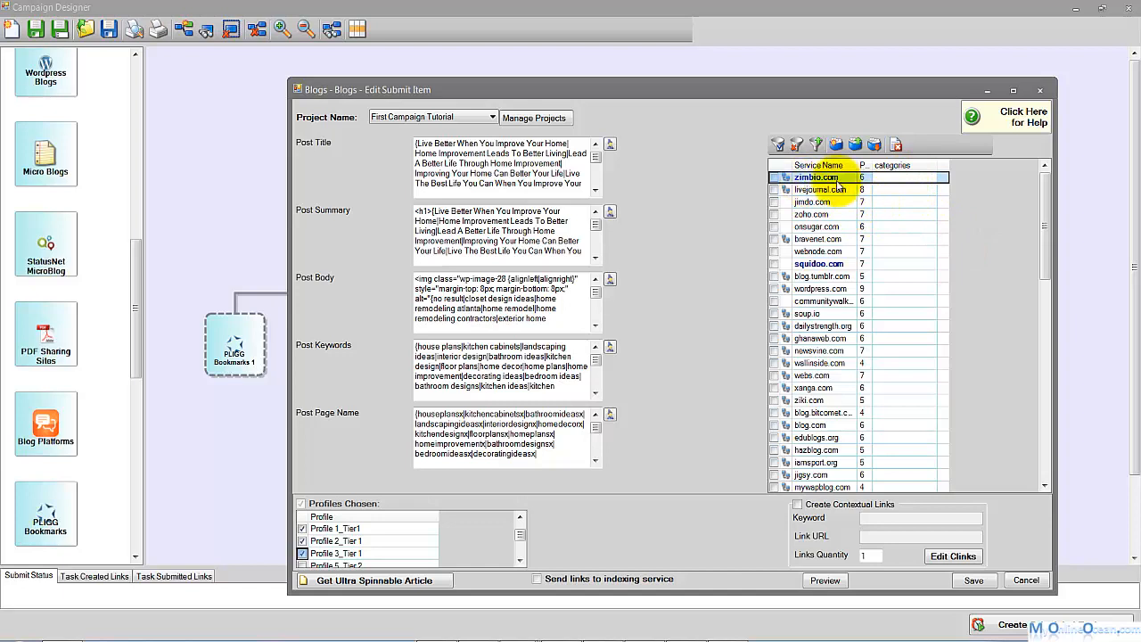
pyautogui.click(829, 264)
pyautogui.click(920, 178)
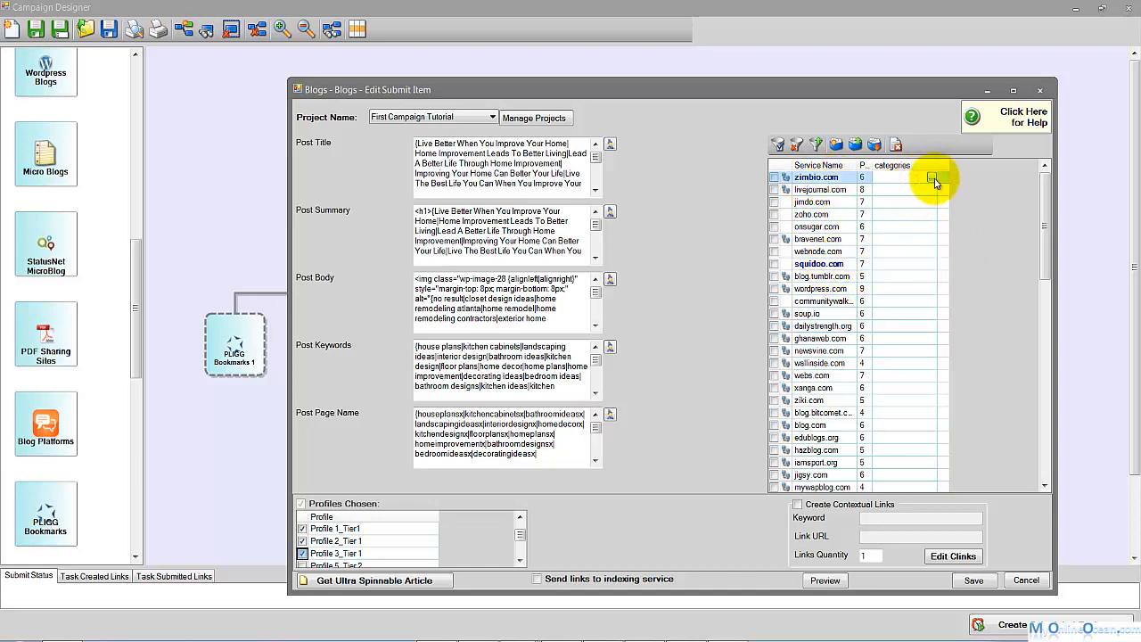
pyautogui.click(931, 178)
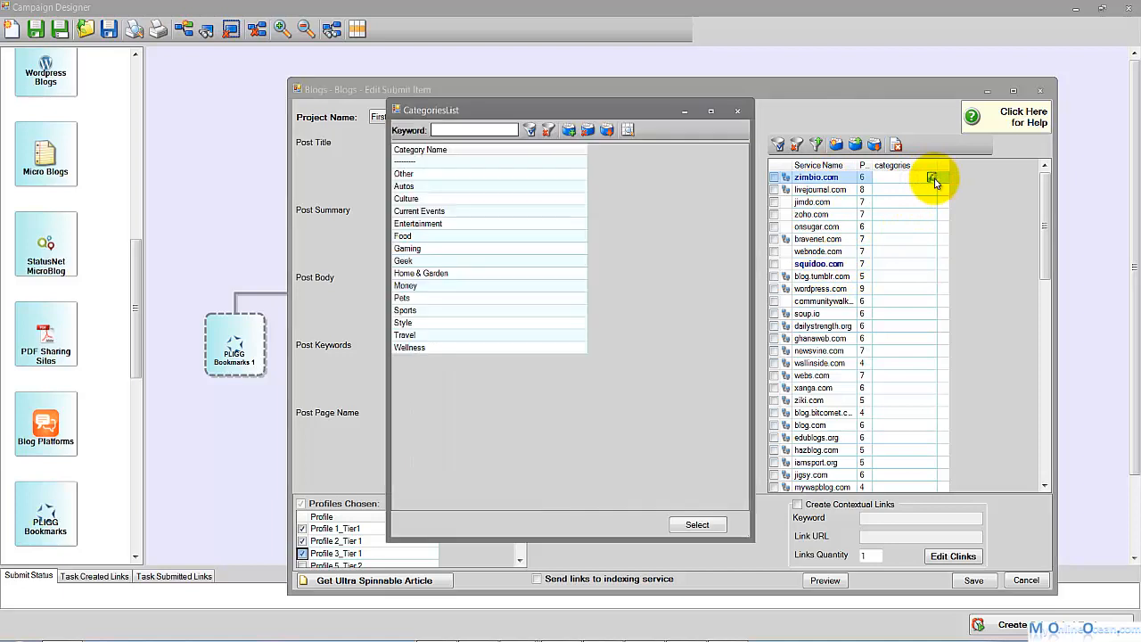
pyautogui.doubleClick(417, 273)
pyautogui.click(913, 264)
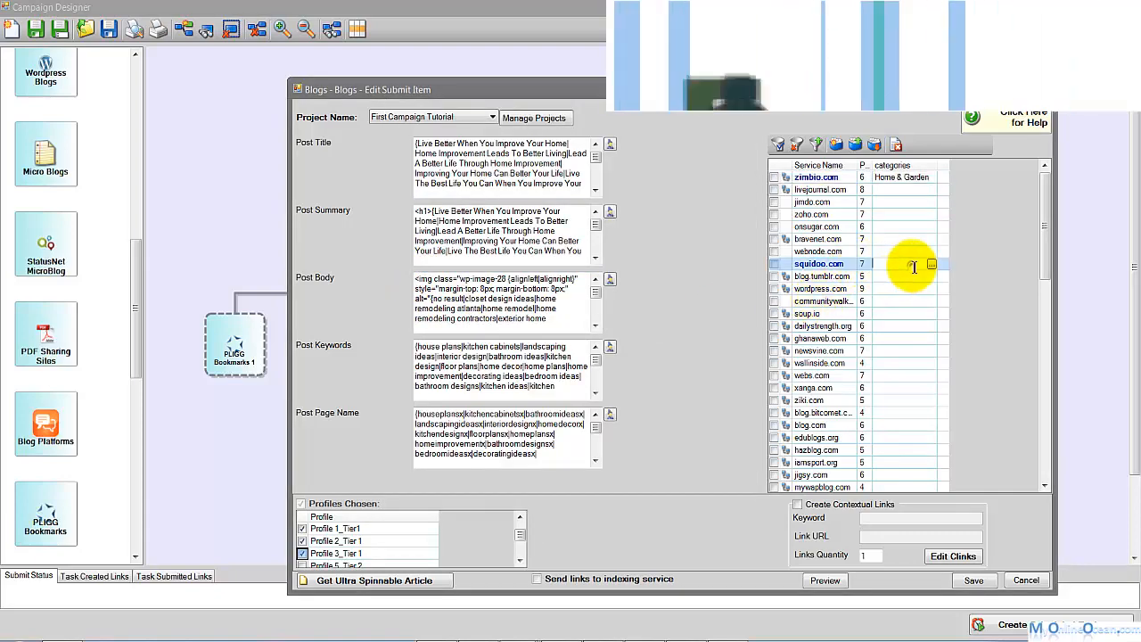
pyautogui.click(932, 264)
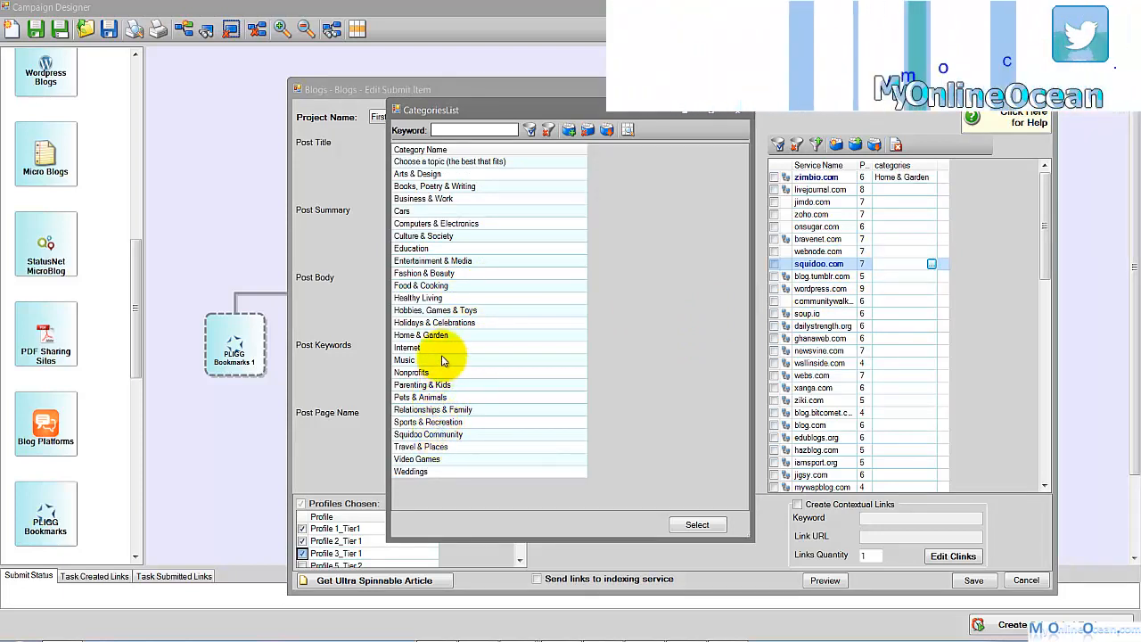
pyautogui.doubleClick(432, 384)
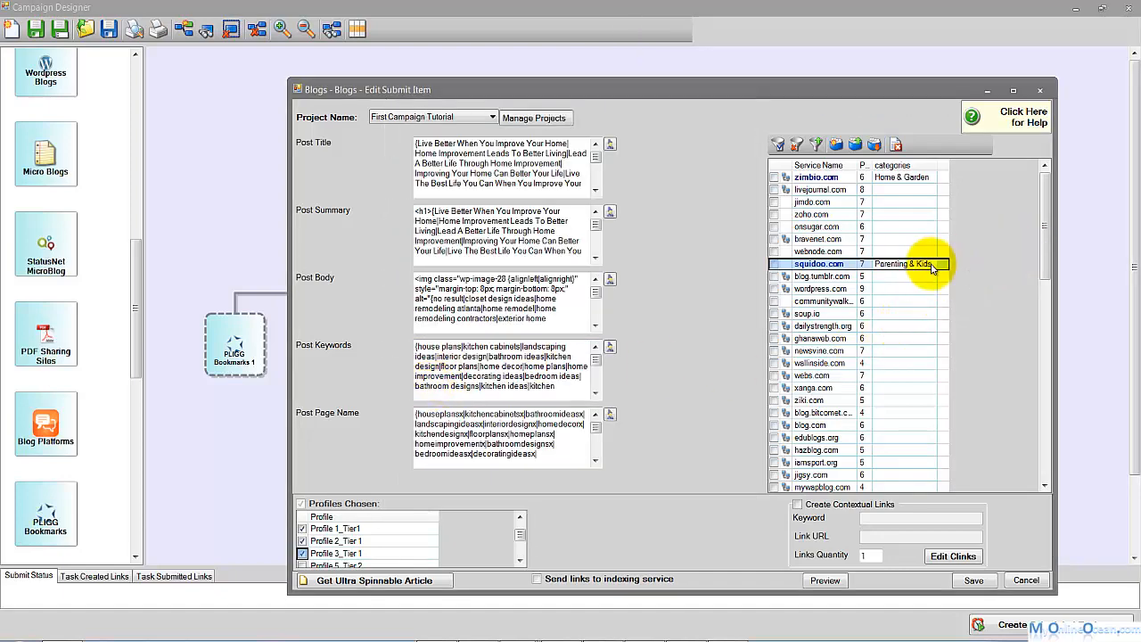
# Step: Set the squidoo.com category to Arts & Design and select all blog services in the list
pyautogui.click(932, 265)
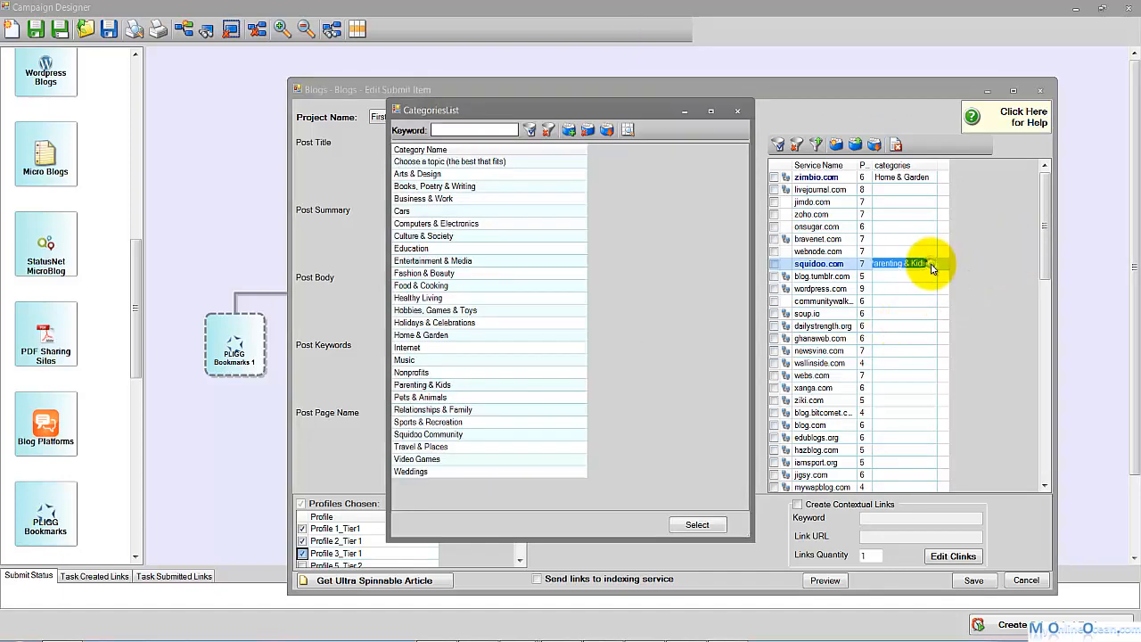
pyautogui.doubleClick(440, 174)
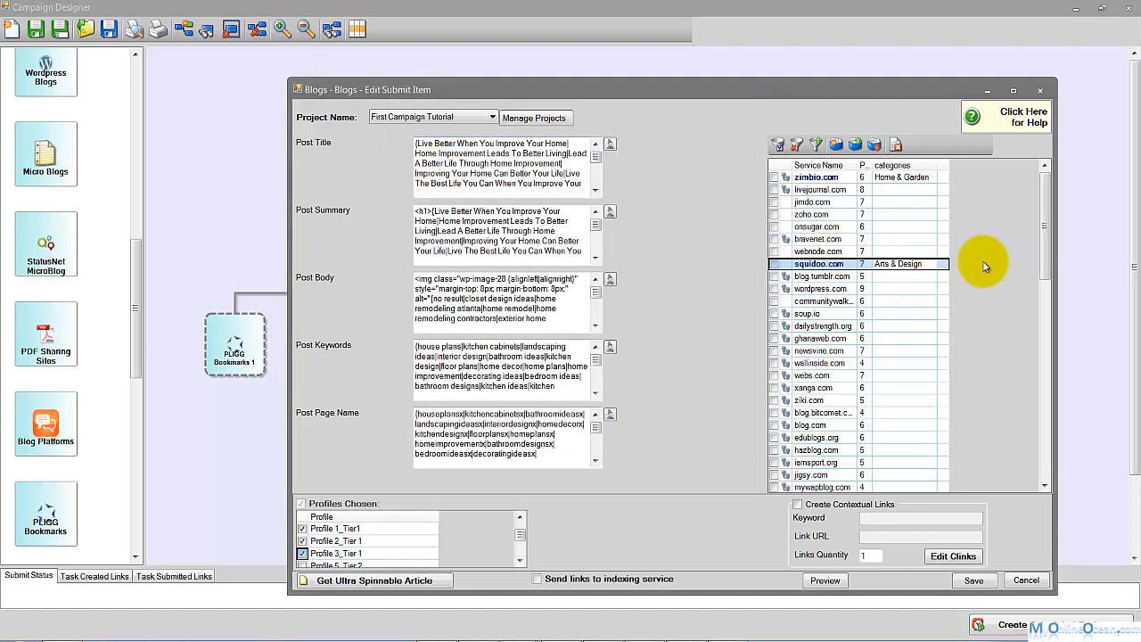
pyautogui.moveTo(1049, 249); pyautogui.dragTo(1036, 224)
pyautogui.rightClick(872, 224)
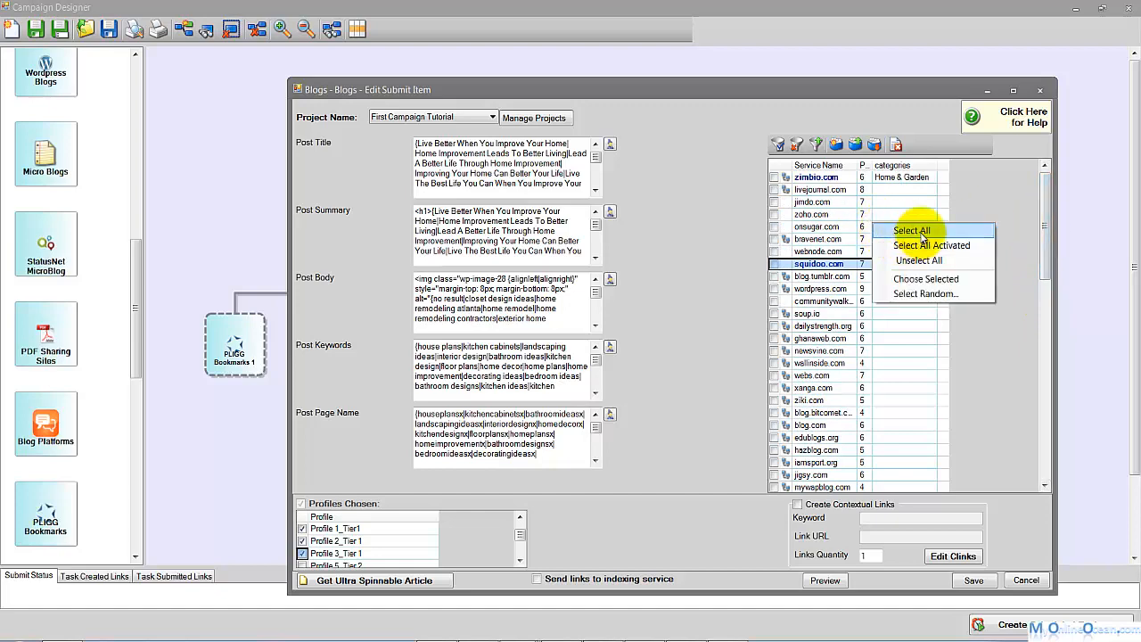
pyautogui.click(912, 230)
pyautogui.moveTo(1047, 214); pyautogui.dragTo(982, 190)
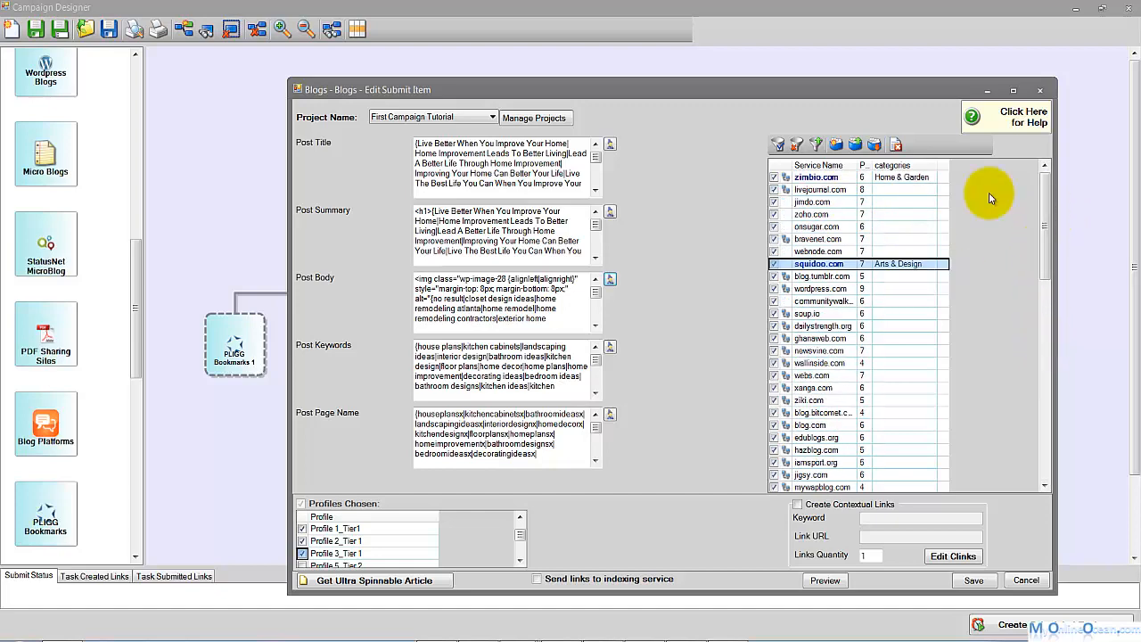
# Step: Preview the Blogs submit item and generate several fresh spun versions of the post
pyautogui.click(834, 582)
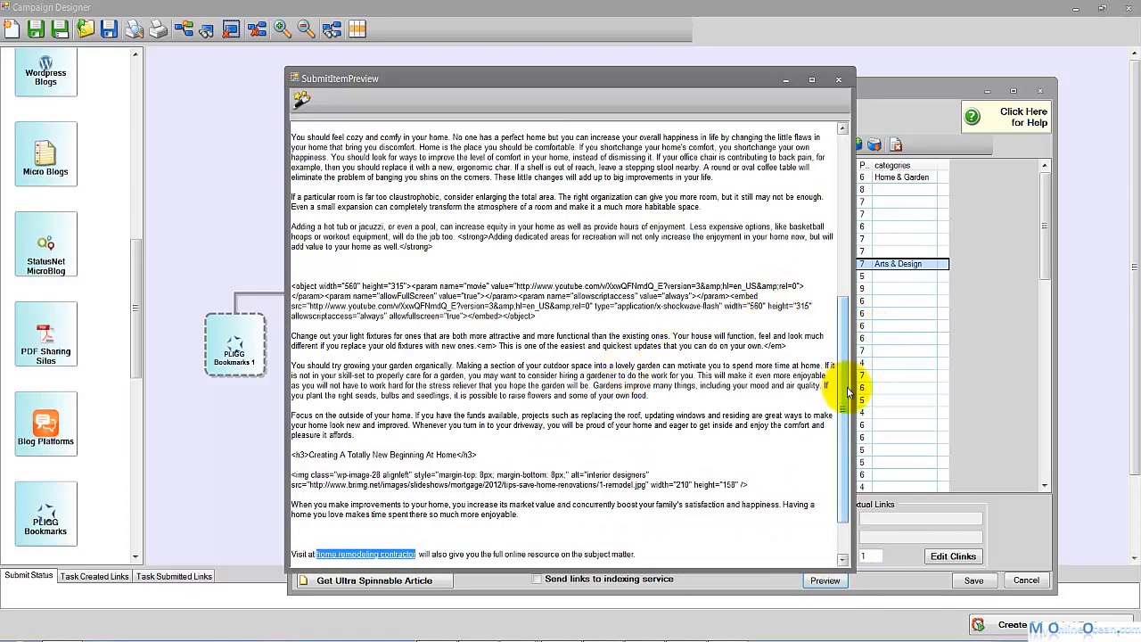
pyautogui.moveTo(847, 392); pyautogui.dragTo(842, 213)
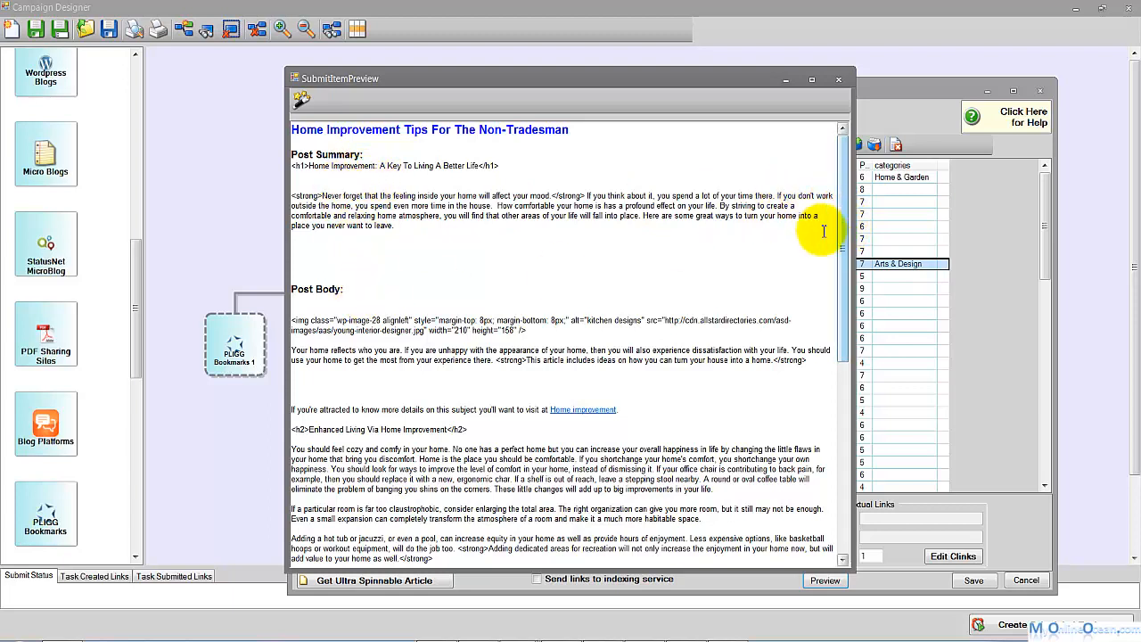
pyautogui.moveTo(580, 129); pyautogui.dragTo(283, 131)
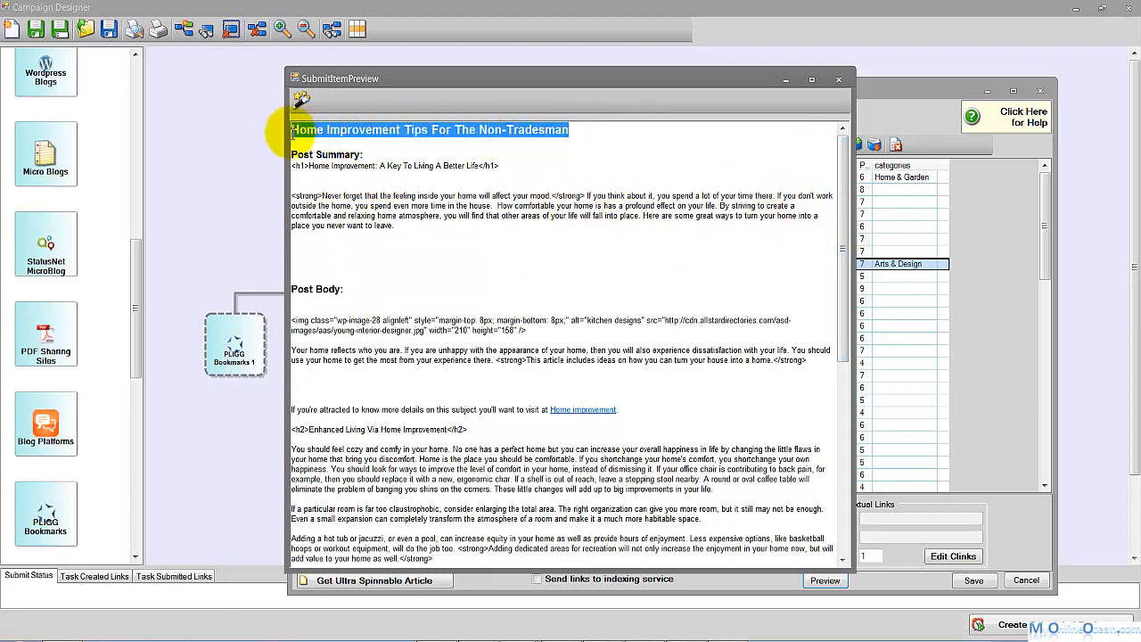
pyautogui.click(427, 156)
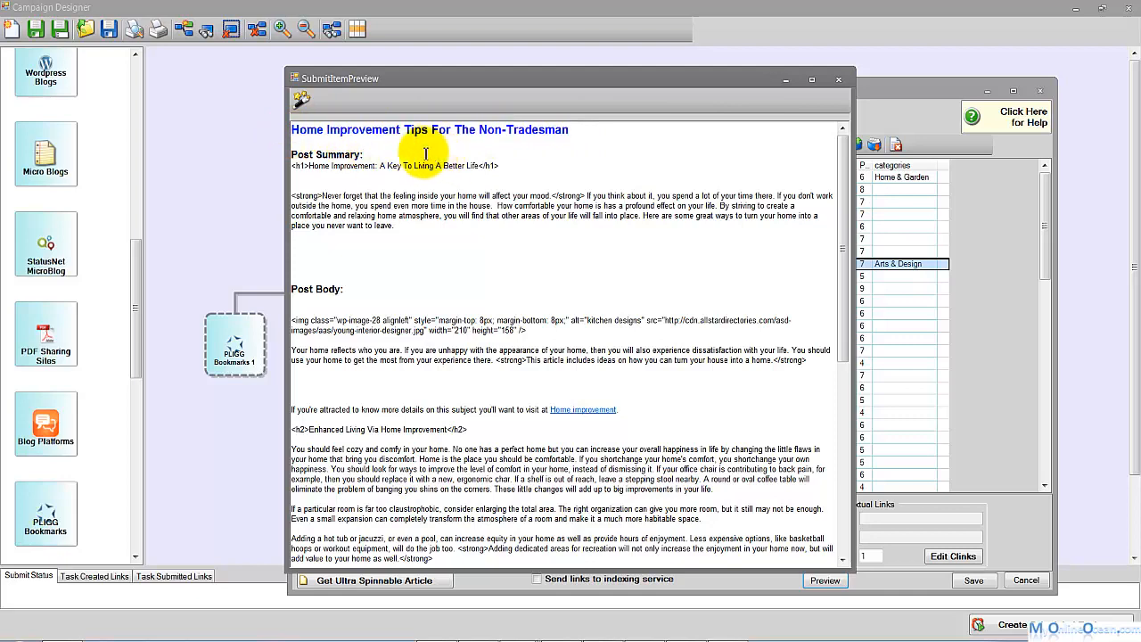
pyautogui.click(301, 105)
pyautogui.click(300, 105)
pyautogui.click(843, 160)
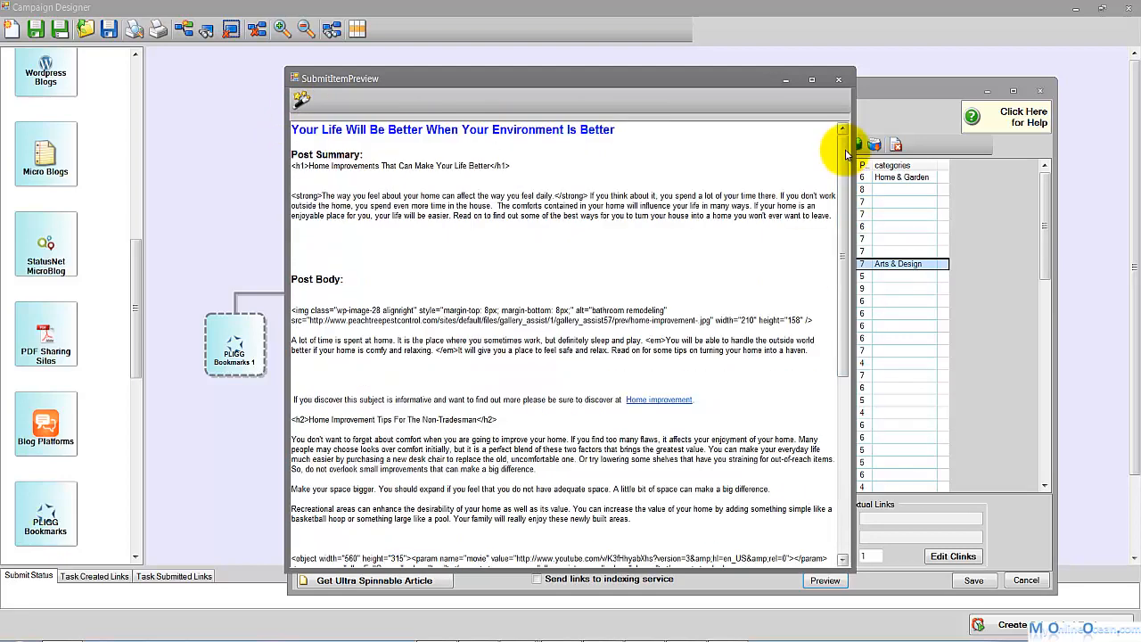
pyautogui.click(301, 101)
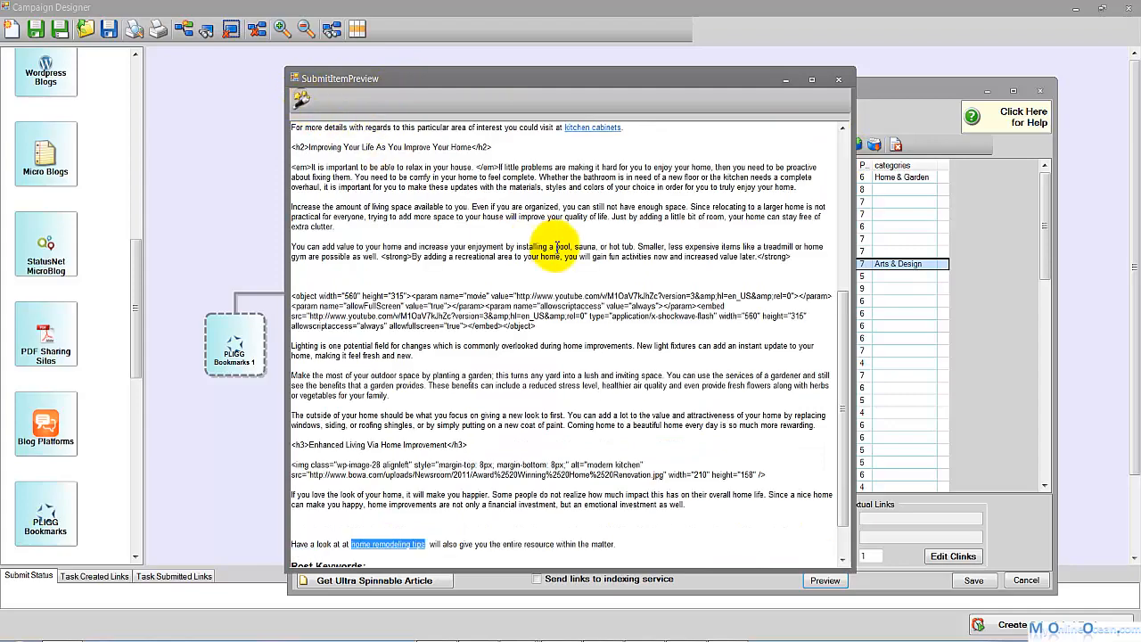
pyautogui.scroll(8, 499, 223)
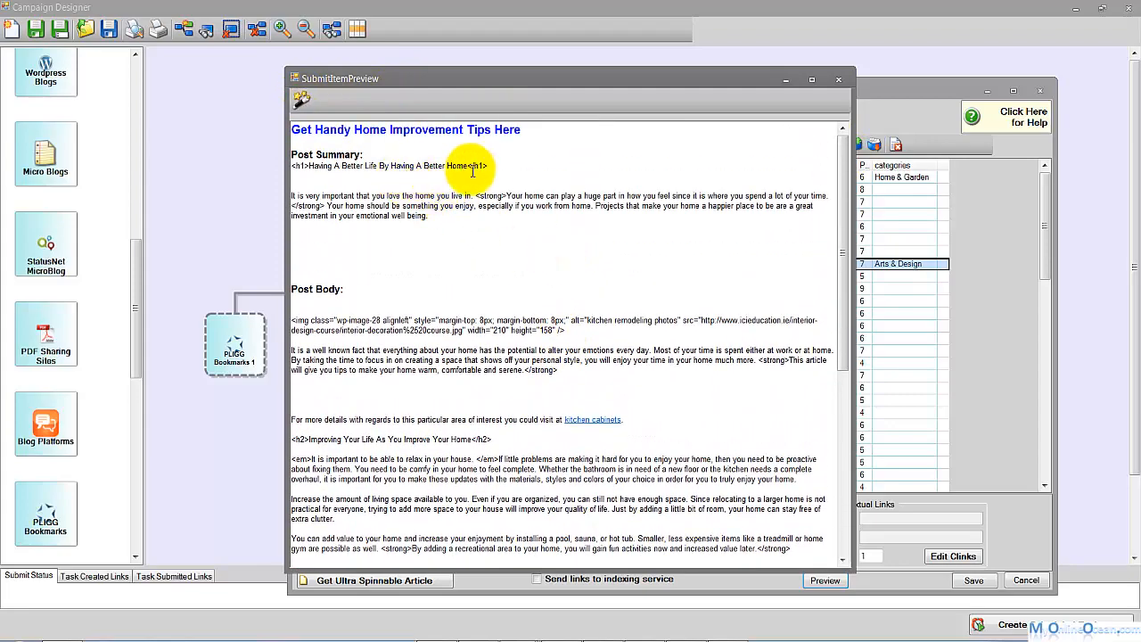
# Step: Examine the title, the h1 heading and the strong-tagged text of the Post Summary in the preview
pyautogui.moveTo(535, 130); pyautogui.dragTo(295, 130)
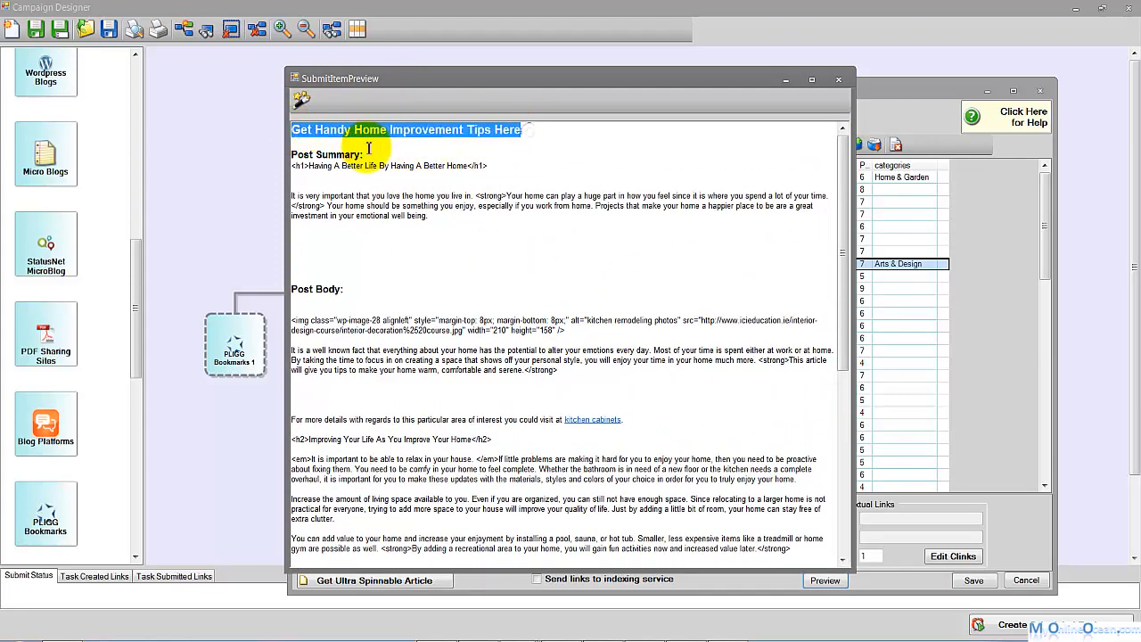
pyautogui.moveTo(489, 166); pyautogui.dragTo(291, 166)
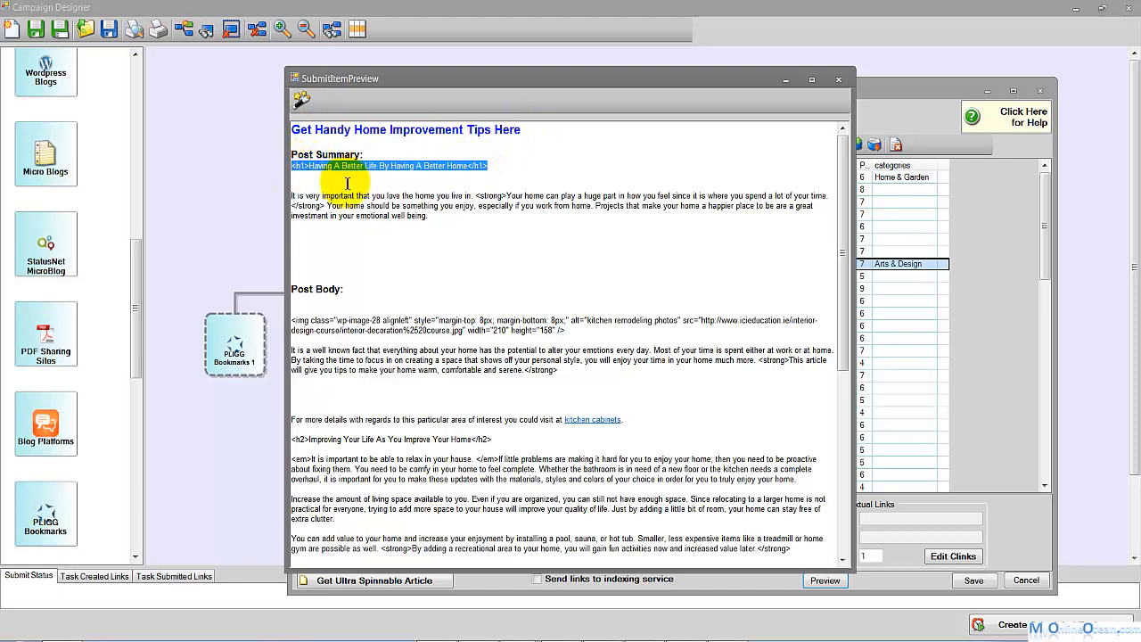
pyautogui.click(509, 195)
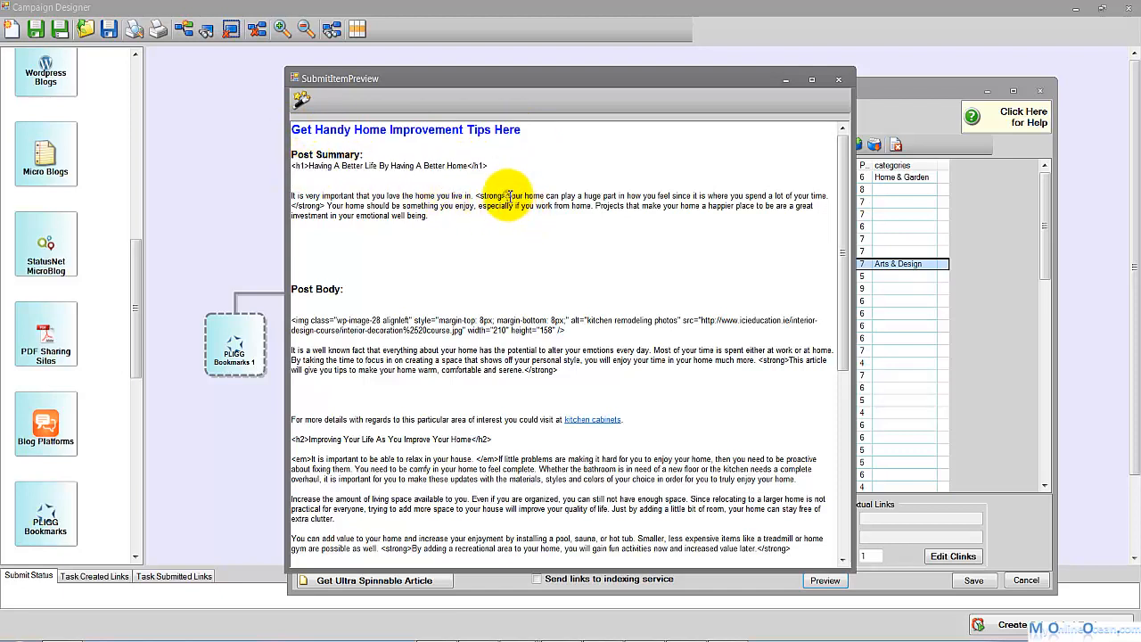
pyautogui.moveTo(477, 196); pyautogui.dragTo(318, 206)
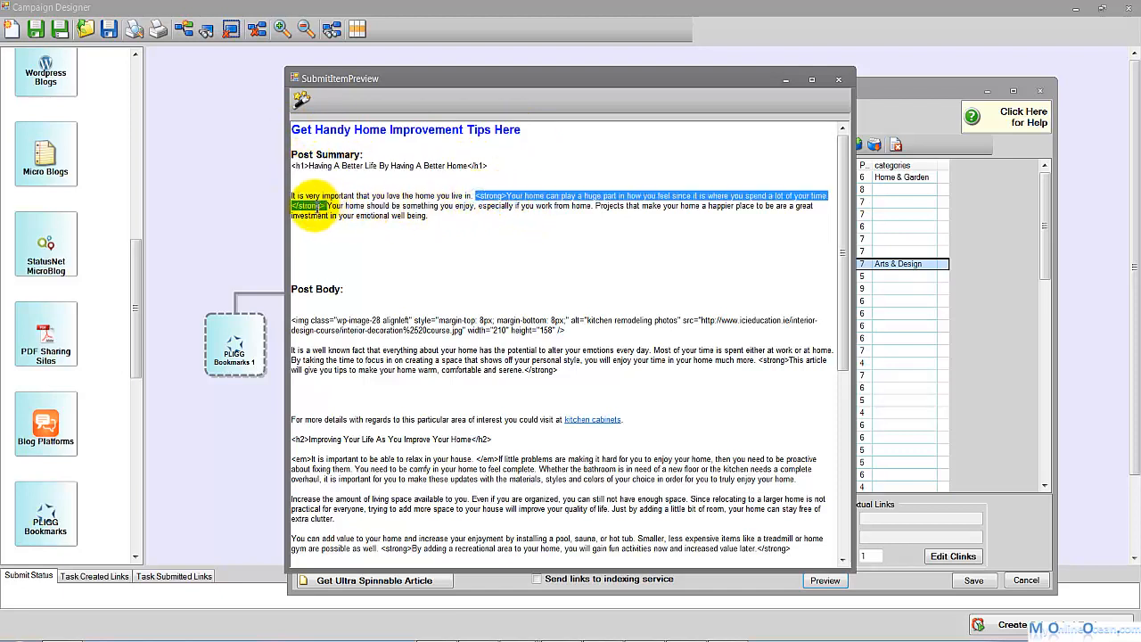
pyautogui.moveTo(506, 196); pyautogui.dragTo(641, 196)
# Step: Examine the image code and the strong-tagged sentence at the start of the Post Body
pyautogui.scroll(-2, 353, 232)
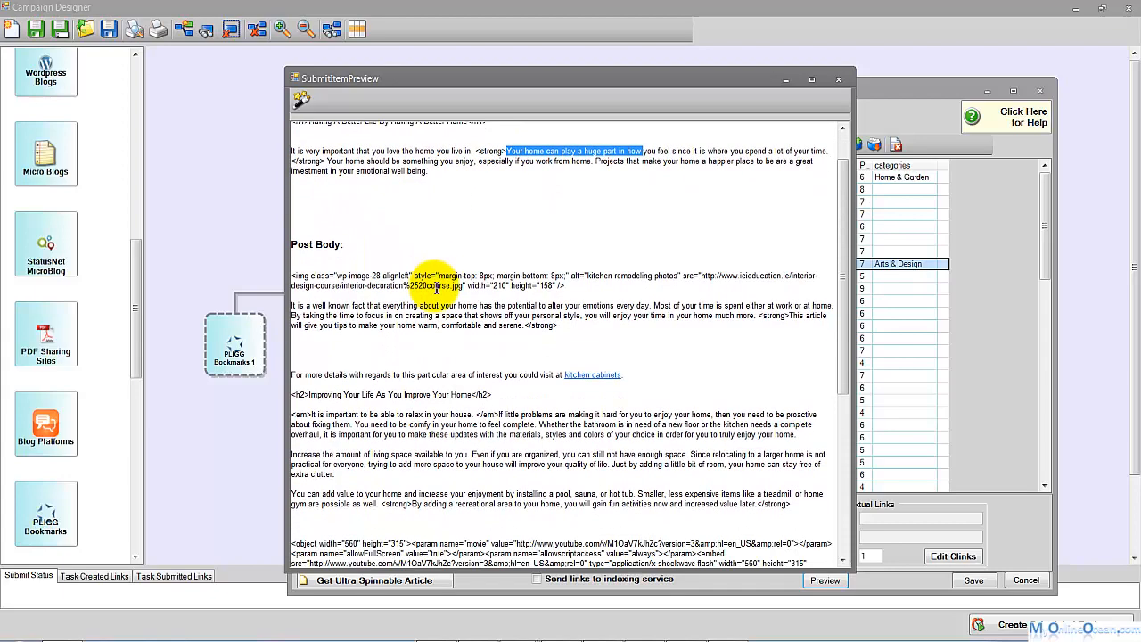
pyautogui.scroll(-2, 364, 233)
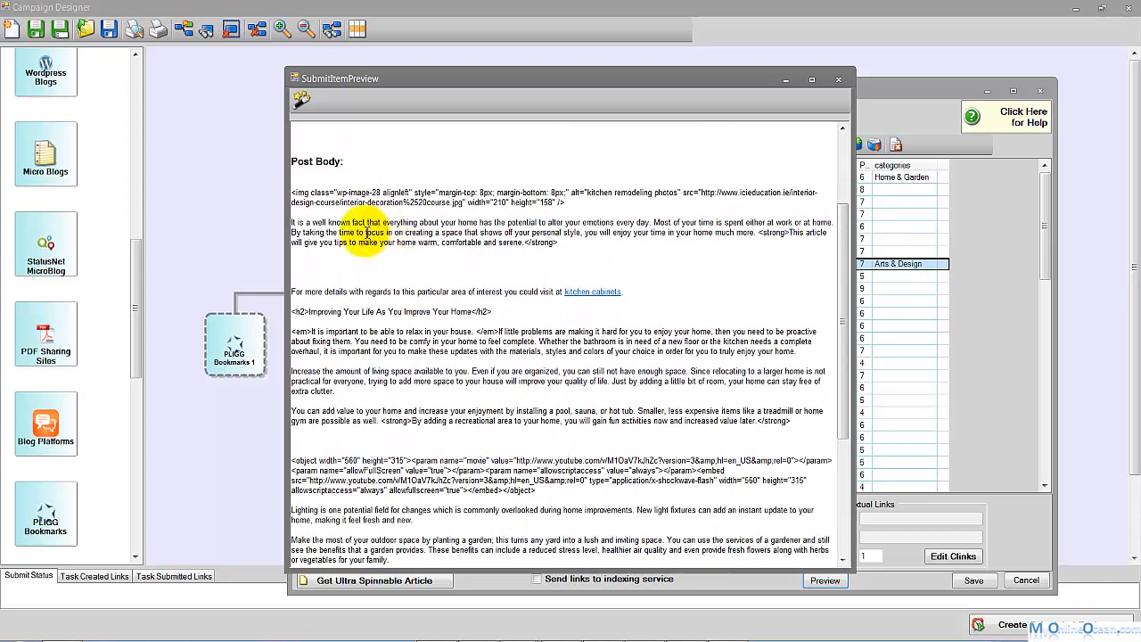
pyautogui.scroll(-6, 357, 227)
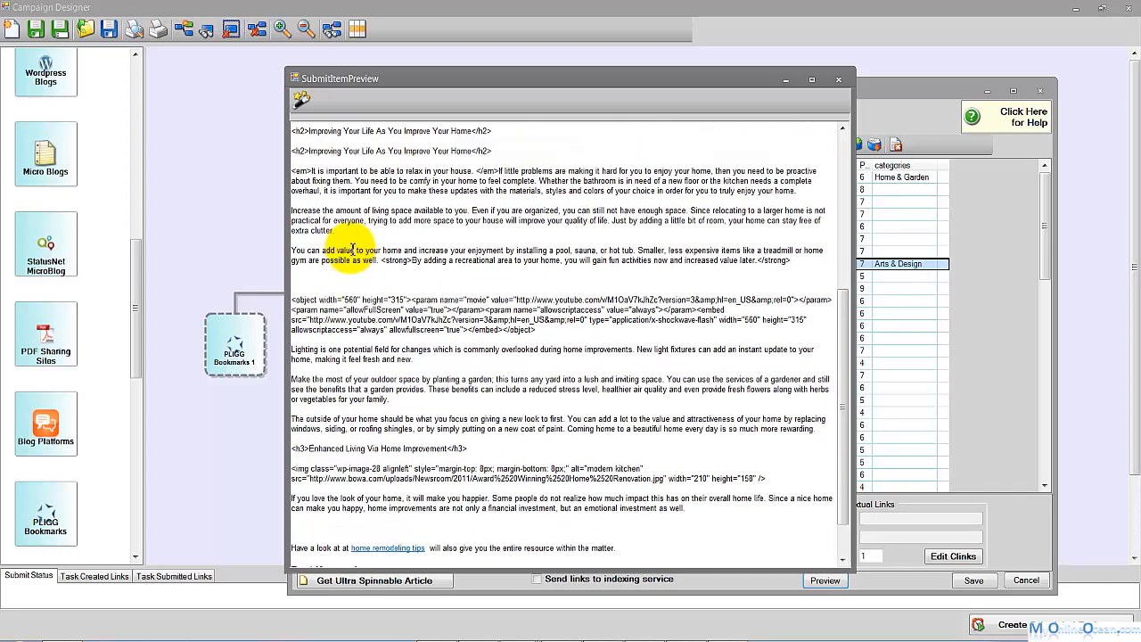
pyautogui.scroll(10, 351, 252)
pyautogui.scroll(-3, 351, 251)
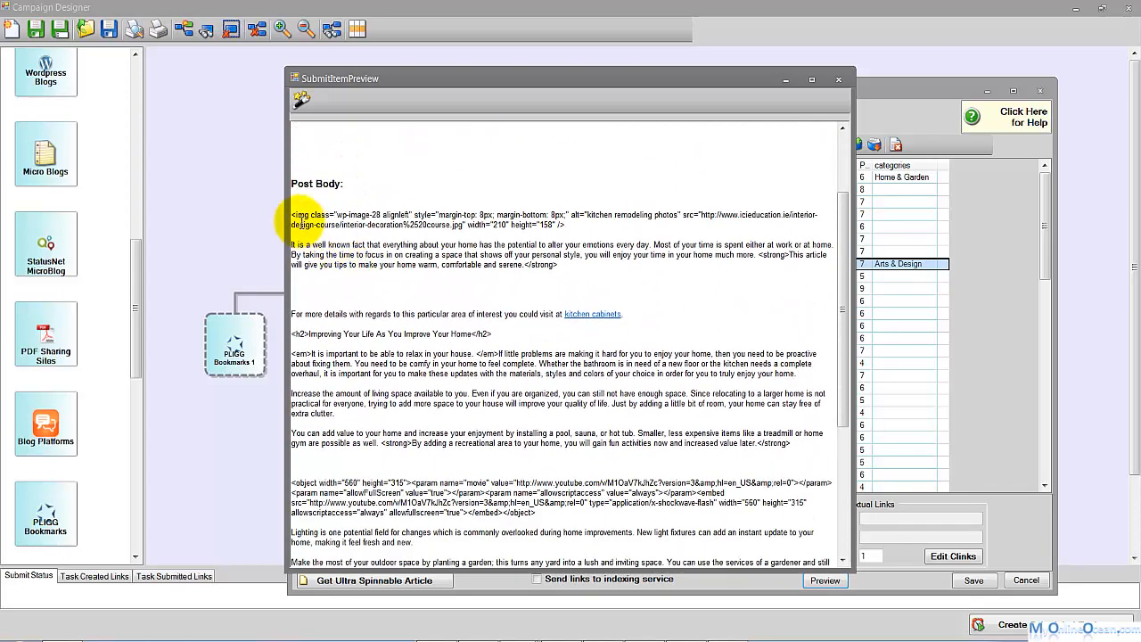
pyautogui.moveTo(565, 225); pyautogui.dragTo(300, 214)
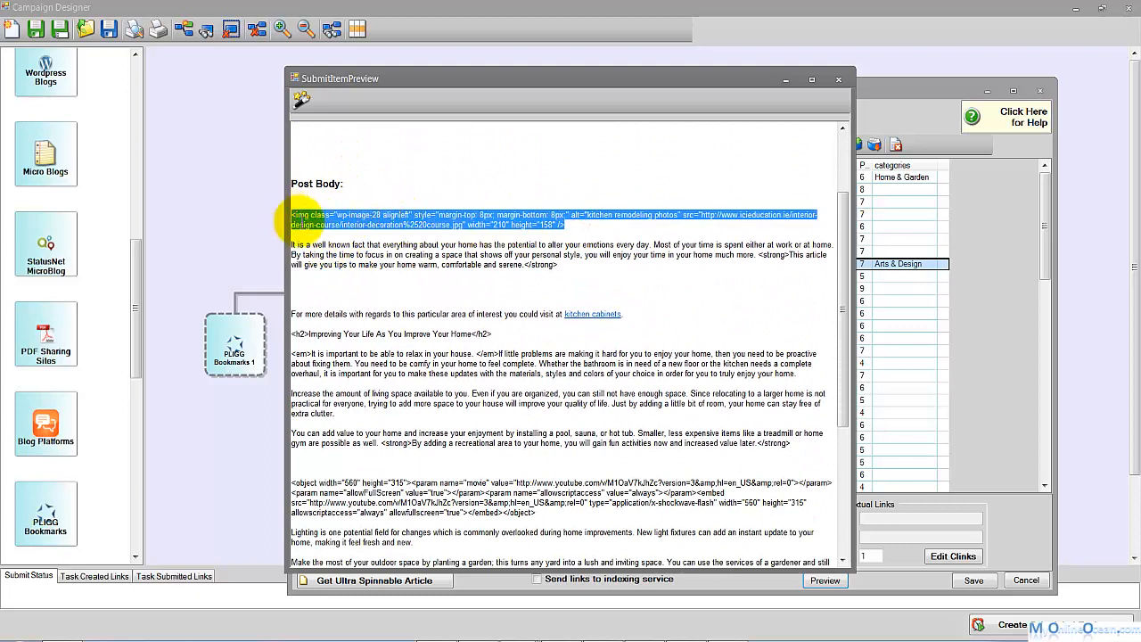
pyautogui.moveTo(555, 254); pyautogui.dragTo(759, 254)
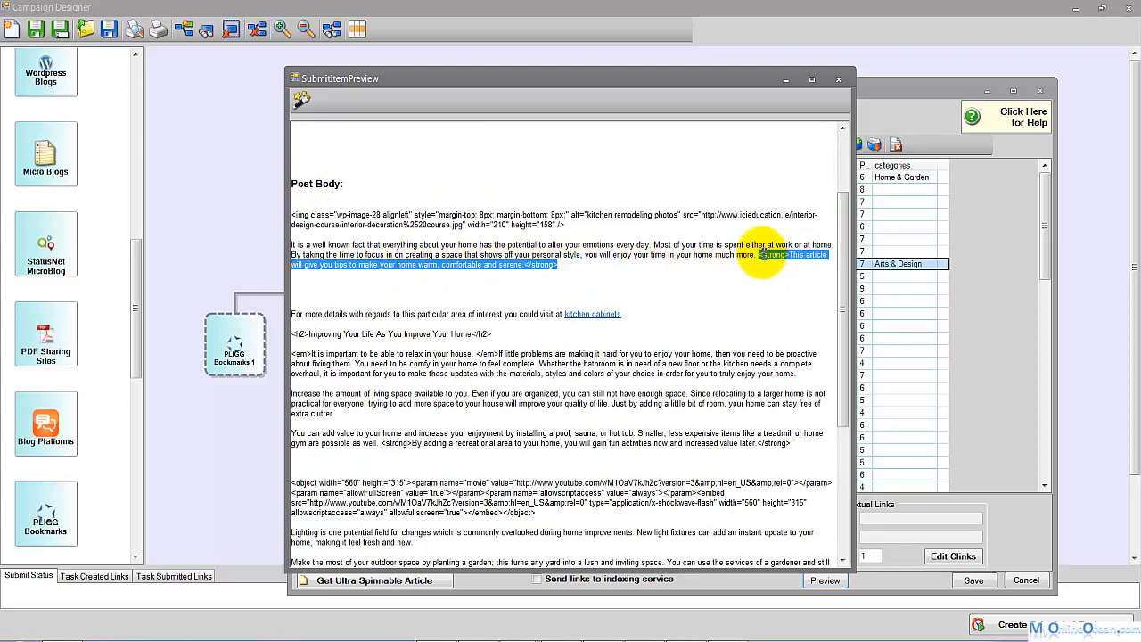
pyautogui.click(772, 260)
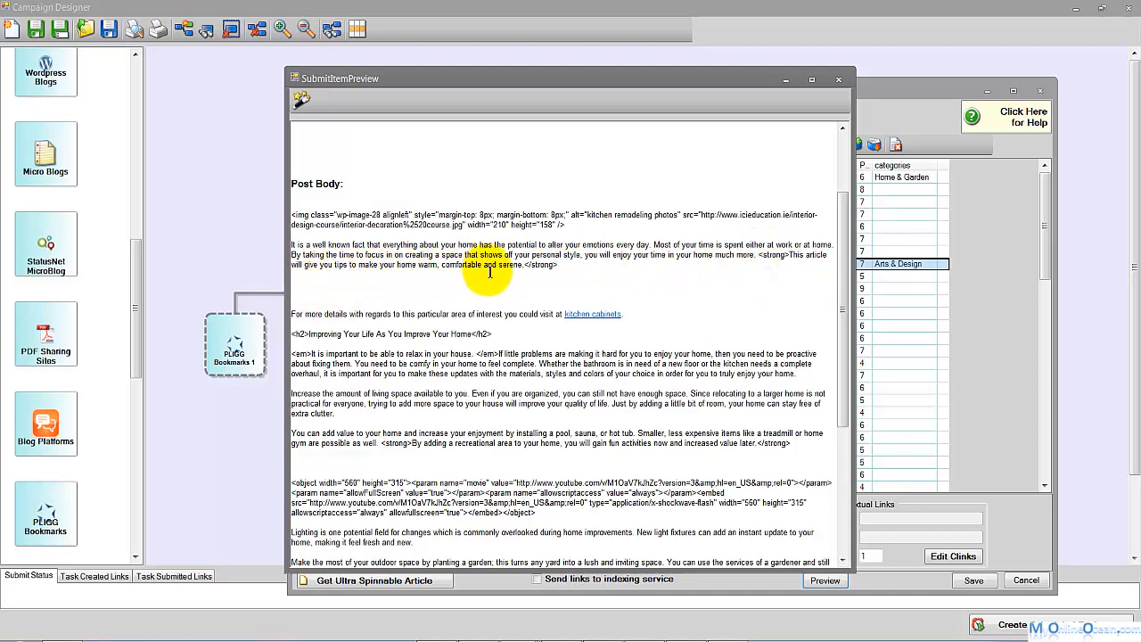
# Step: Examine the first linked sentence of the Post Body and its anchor text
pyautogui.scroll(-1, 579, 285)
pyautogui.scroll(-1, 579, 214)
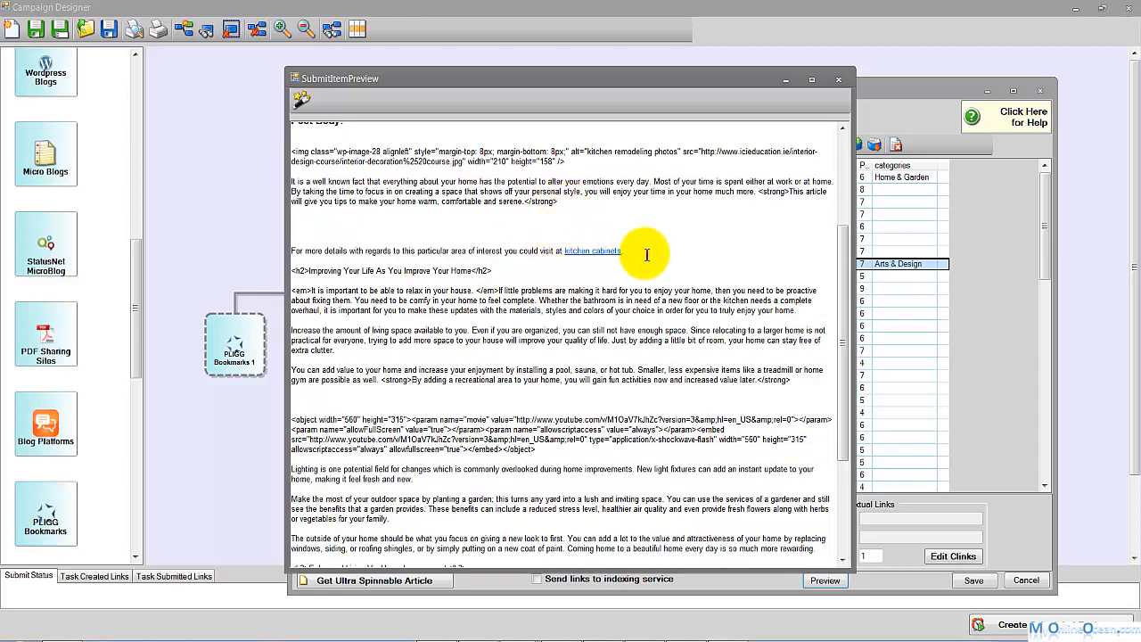
pyautogui.moveTo(648, 255); pyautogui.dragTo(295, 248)
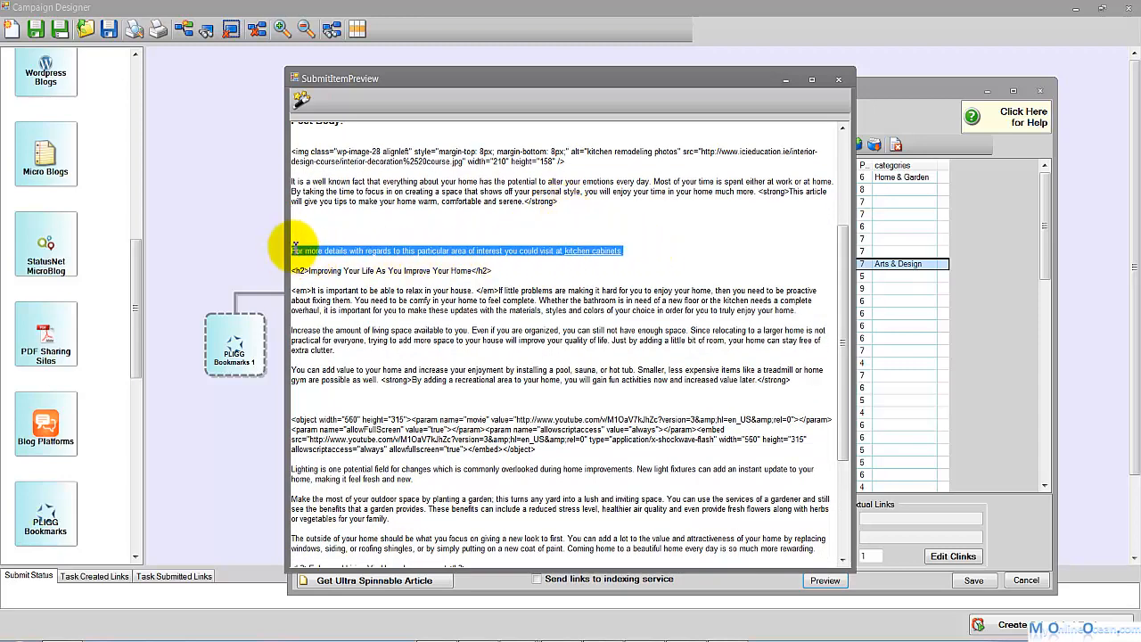
pyautogui.click(398, 252)
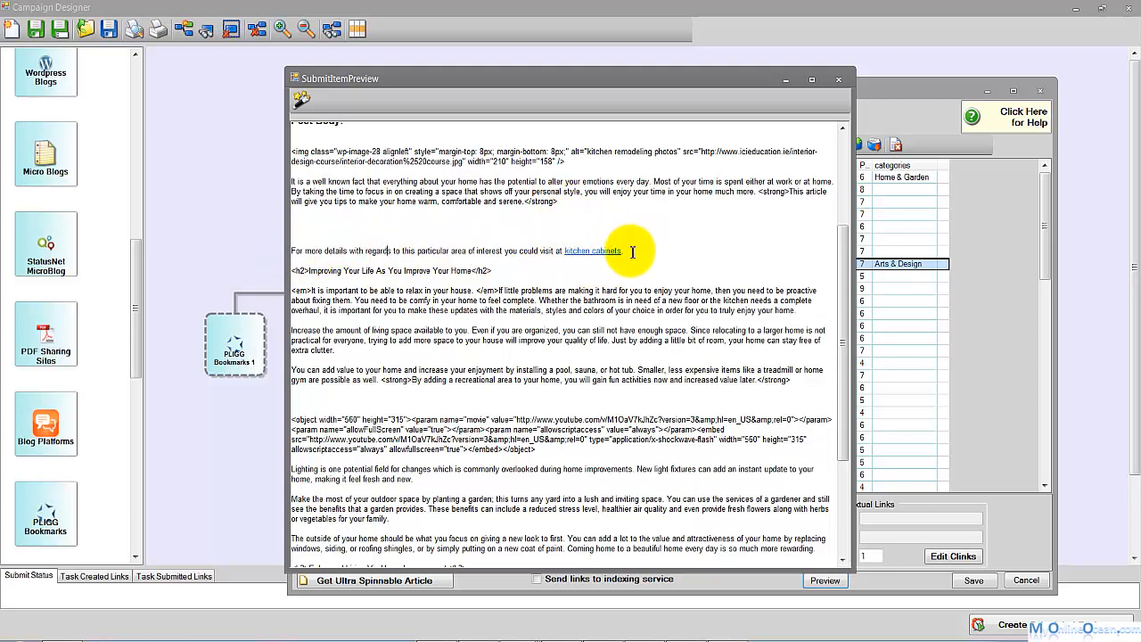
pyautogui.moveTo(631, 251); pyautogui.dragTo(564, 251)
# Step: Examine the h2 heading and the em-tagged sentence below it in the Post Body
pyautogui.scroll(-2, 579, 278)
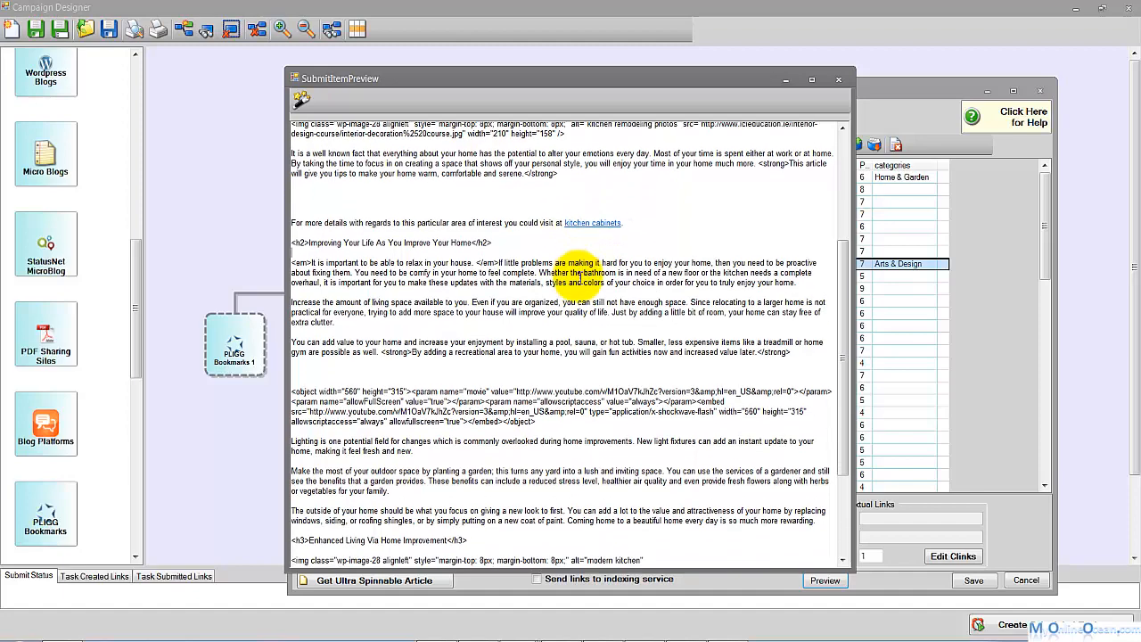
pyautogui.scroll(-1, 580, 278)
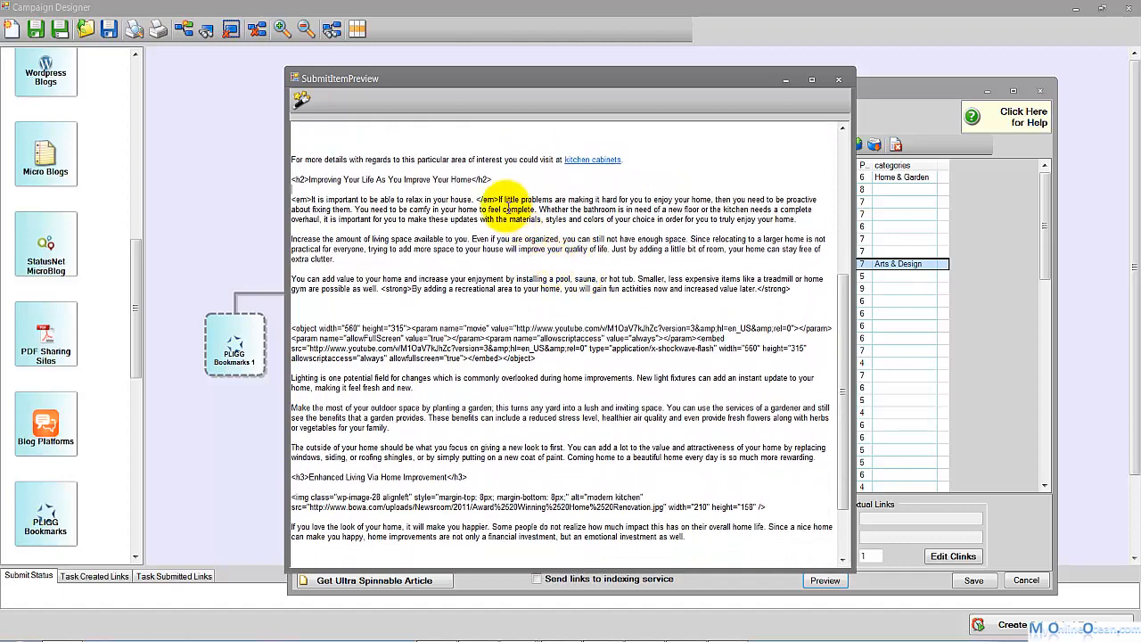
pyautogui.moveTo(491, 179); pyautogui.dragTo(292, 179)
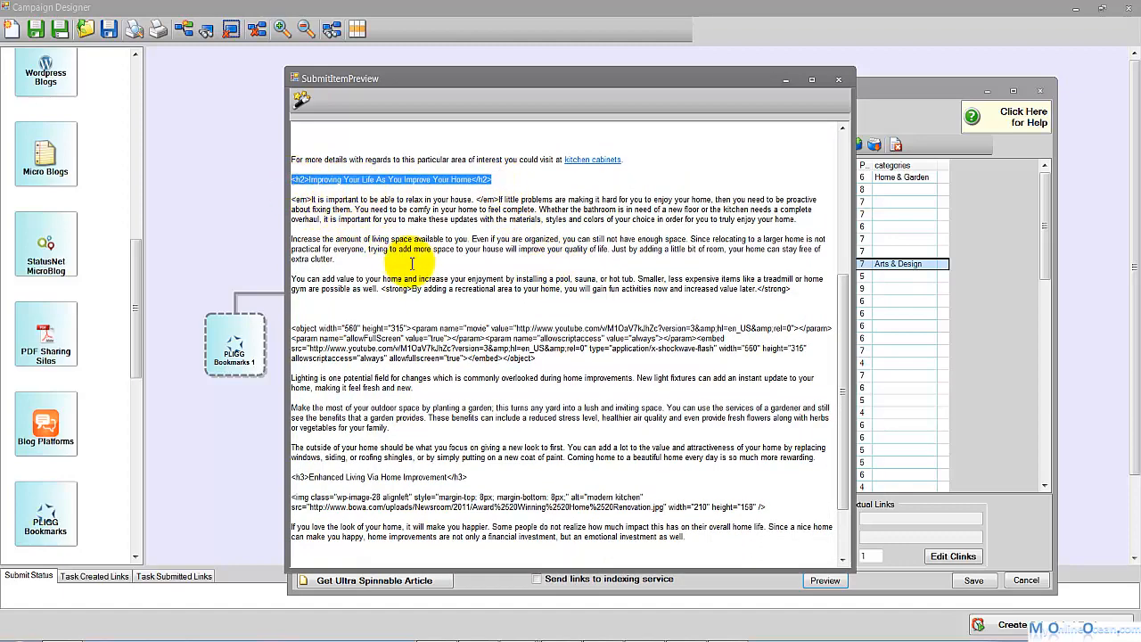
pyautogui.scroll(-2, 414, 245)
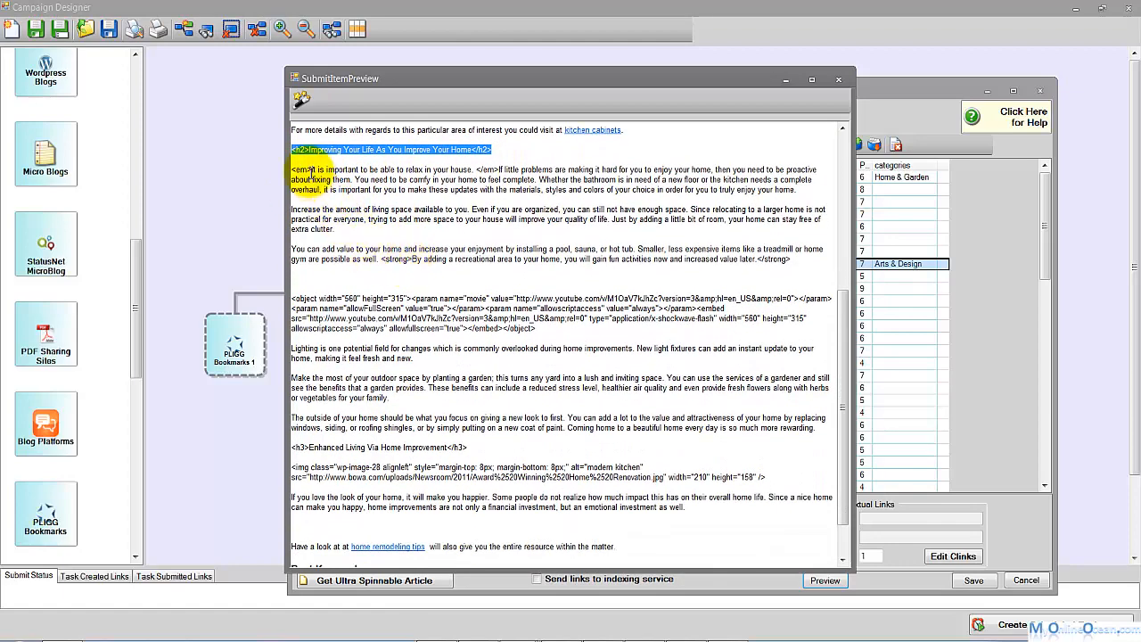
pyautogui.moveTo(309, 170); pyautogui.dragTo(471, 170)
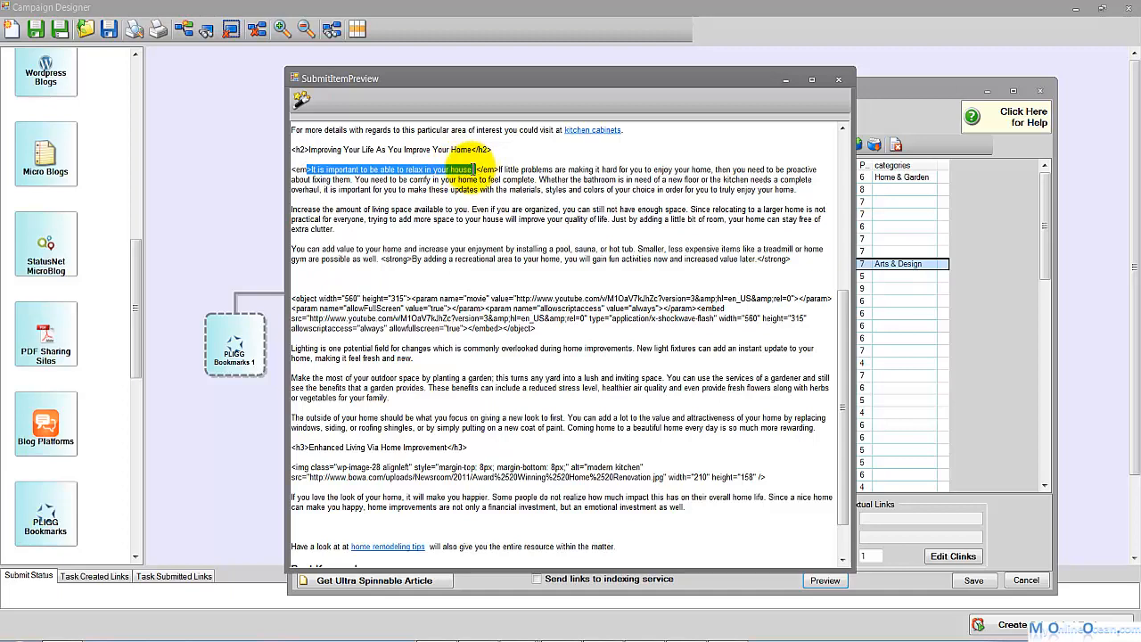
pyautogui.click(393, 169)
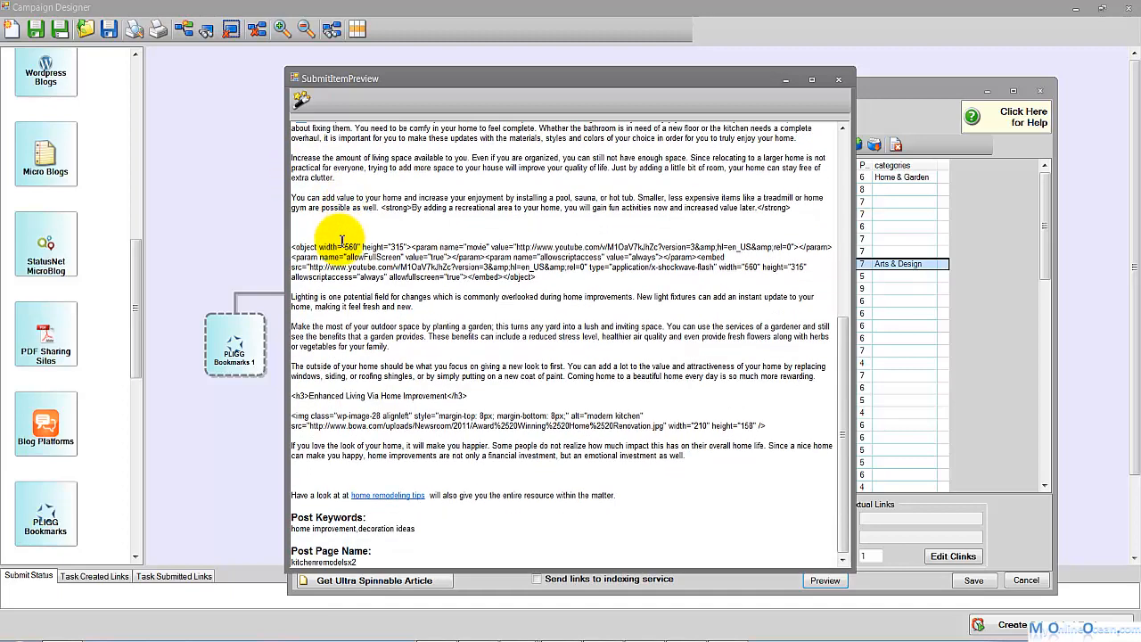
# Step: Examine the embedded video code, the h3 heading and the second image code in the Post Body
pyautogui.scroll(-2, 339, 245)
pyautogui.moveTo(543, 278); pyautogui.dragTo(319, 247)
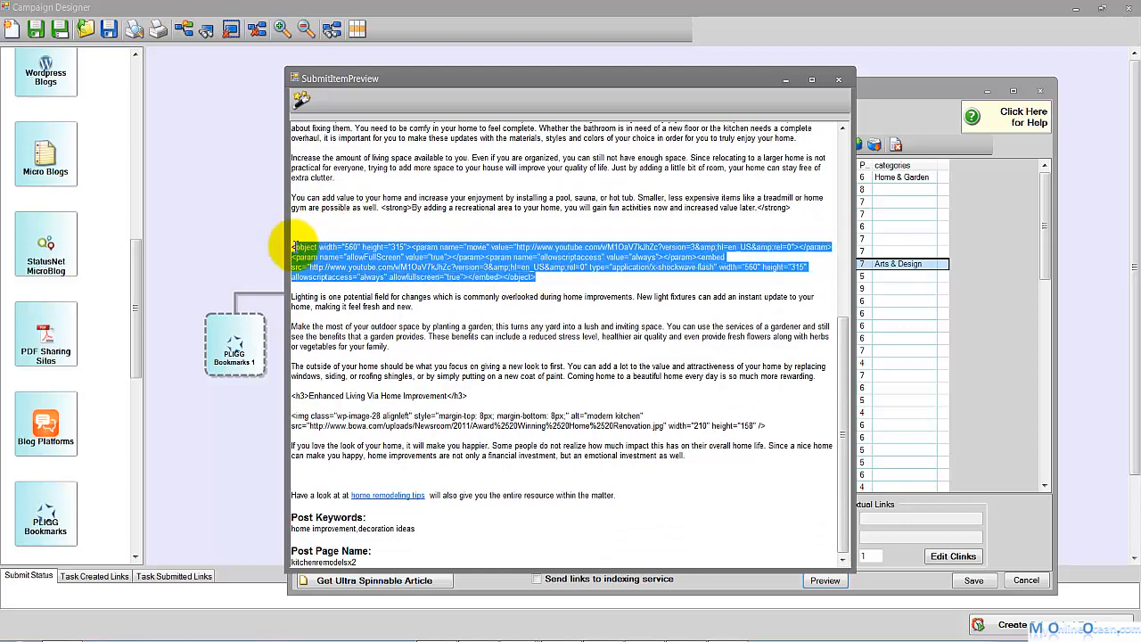
pyautogui.click(303, 237)
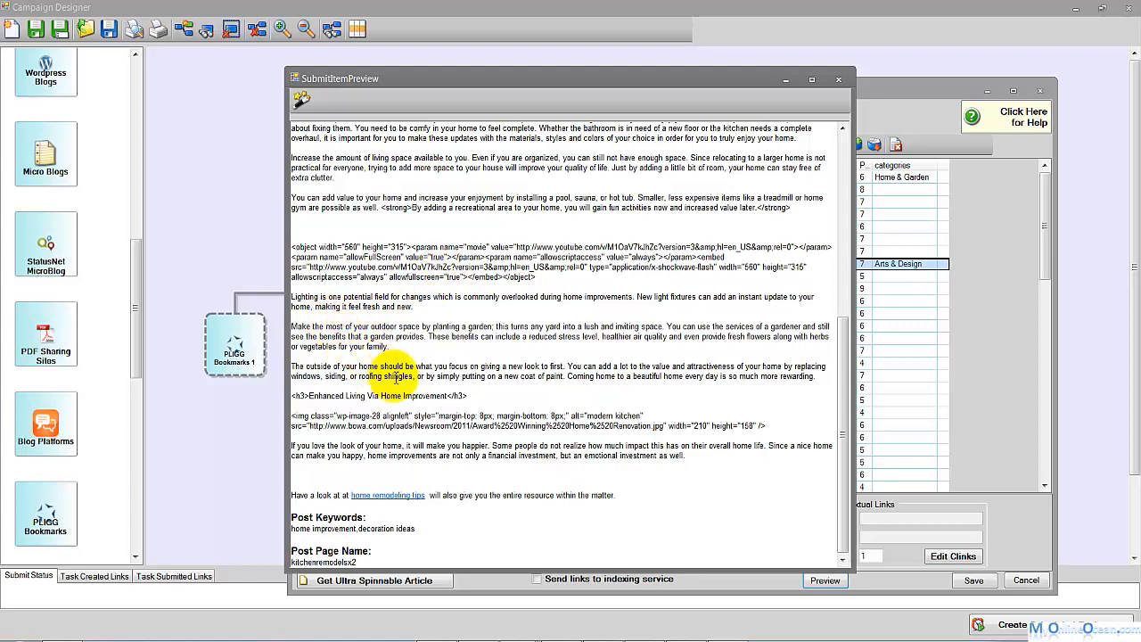
pyautogui.moveTo(468, 396); pyautogui.dragTo(297, 395)
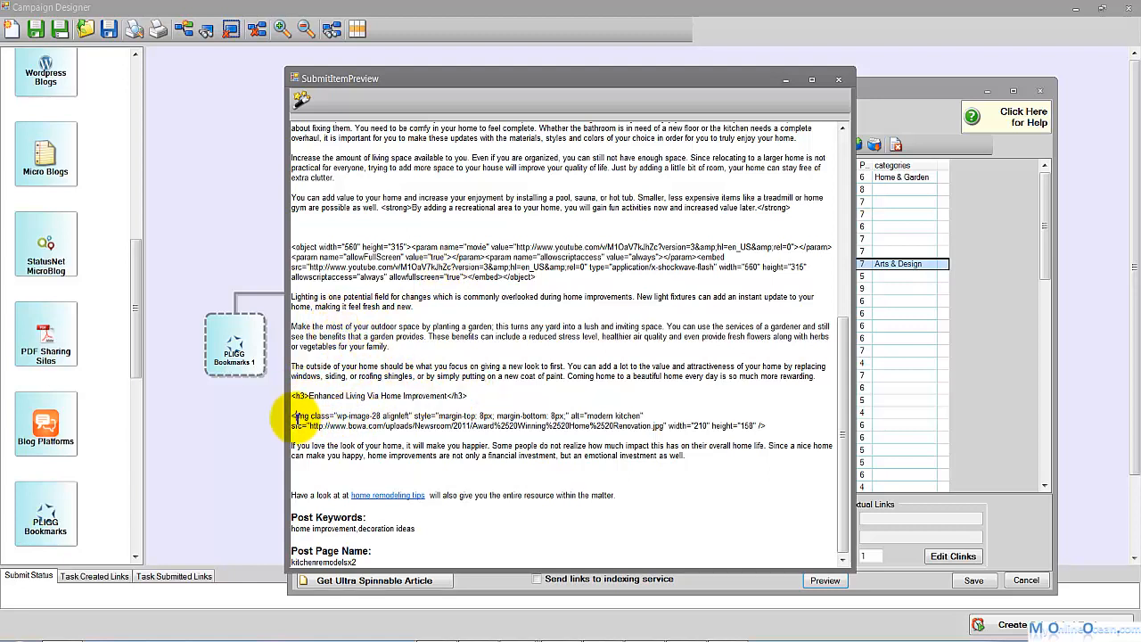
pyautogui.moveTo(295, 415); pyautogui.dragTo(733, 427)
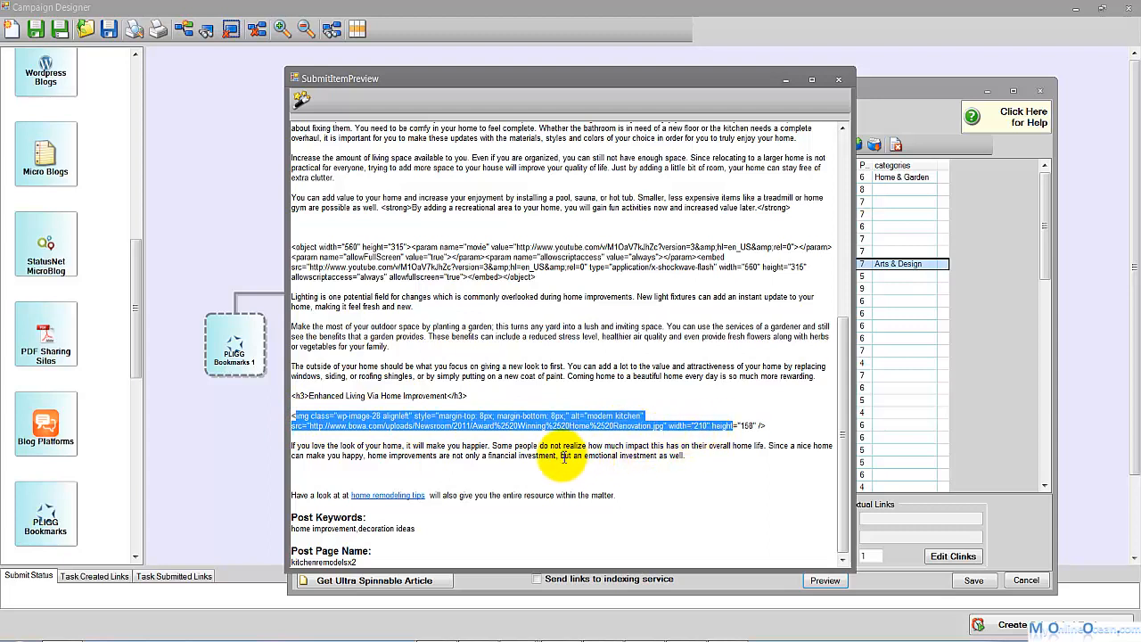
pyautogui.click(563, 457)
# Step: Examine the closing linked sentence, the Post Keywords and the Post Page Name at the end of the preview
pyautogui.moveTo(649, 494); pyautogui.dragTo(316, 490)
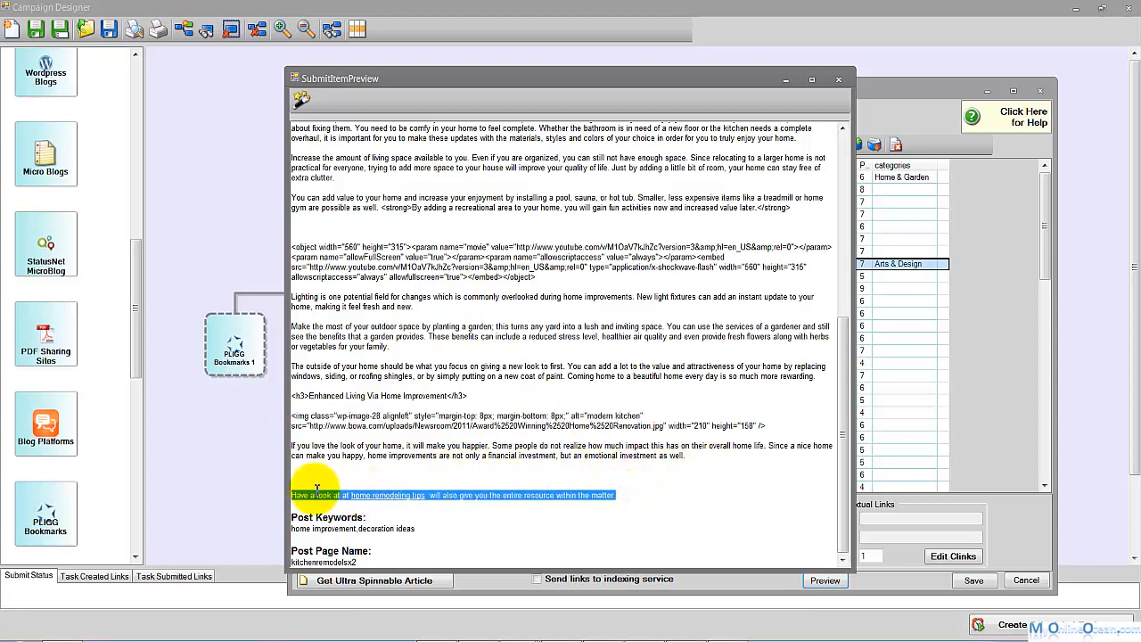
pyautogui.click(570, 495)
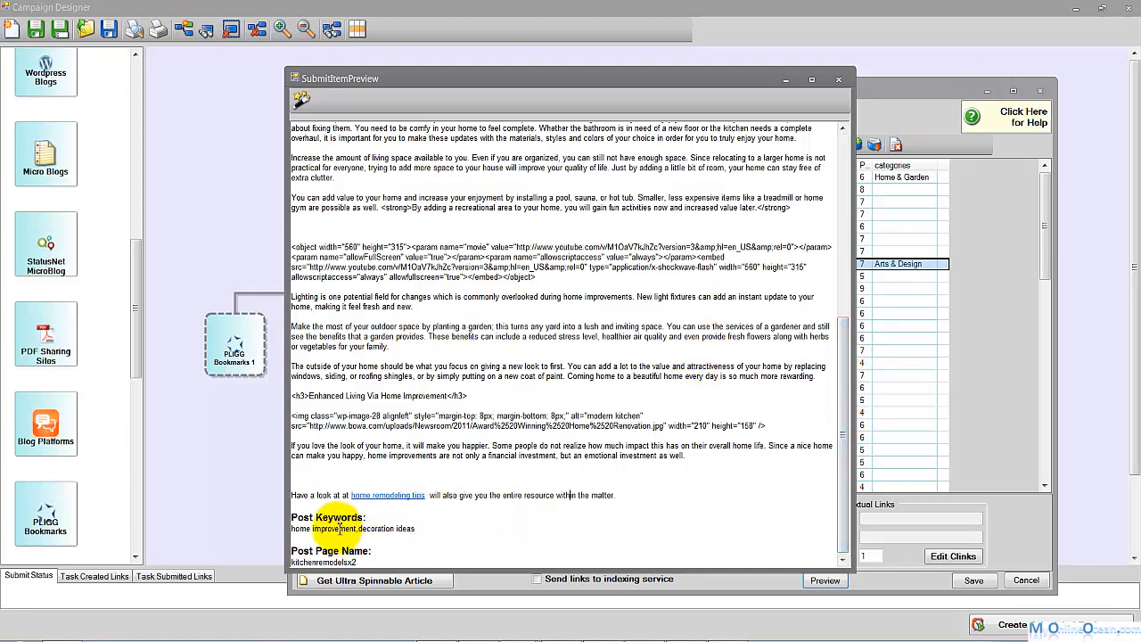
pyautogui.moveTo(403, 532); pyautogui.dragTo(314, 531)
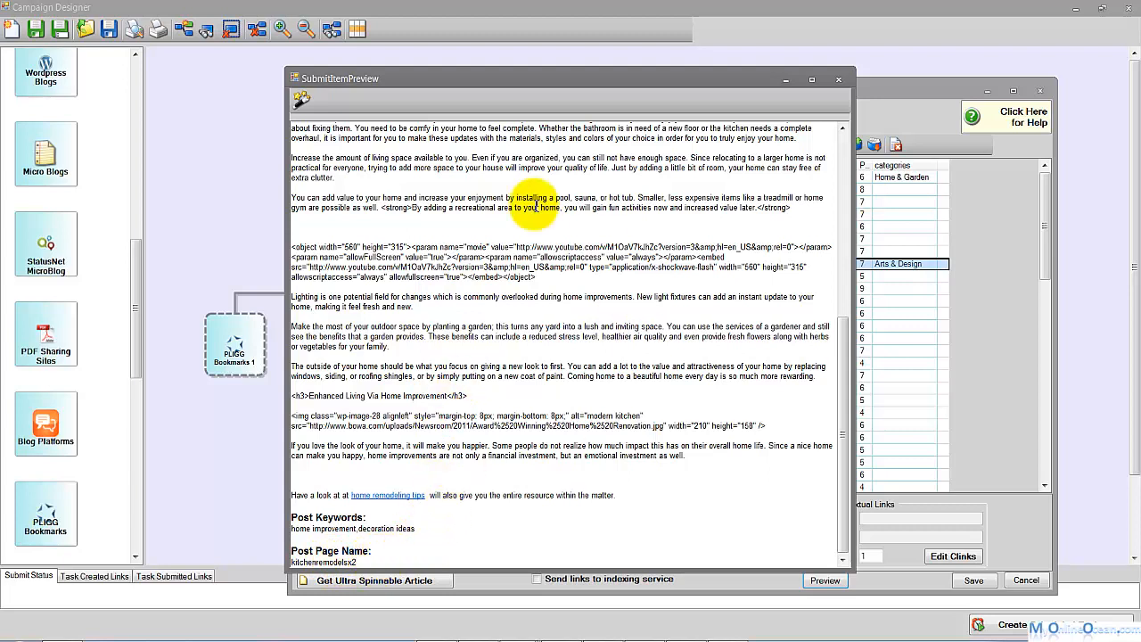
pyautogui.doubleClick(355, 561)
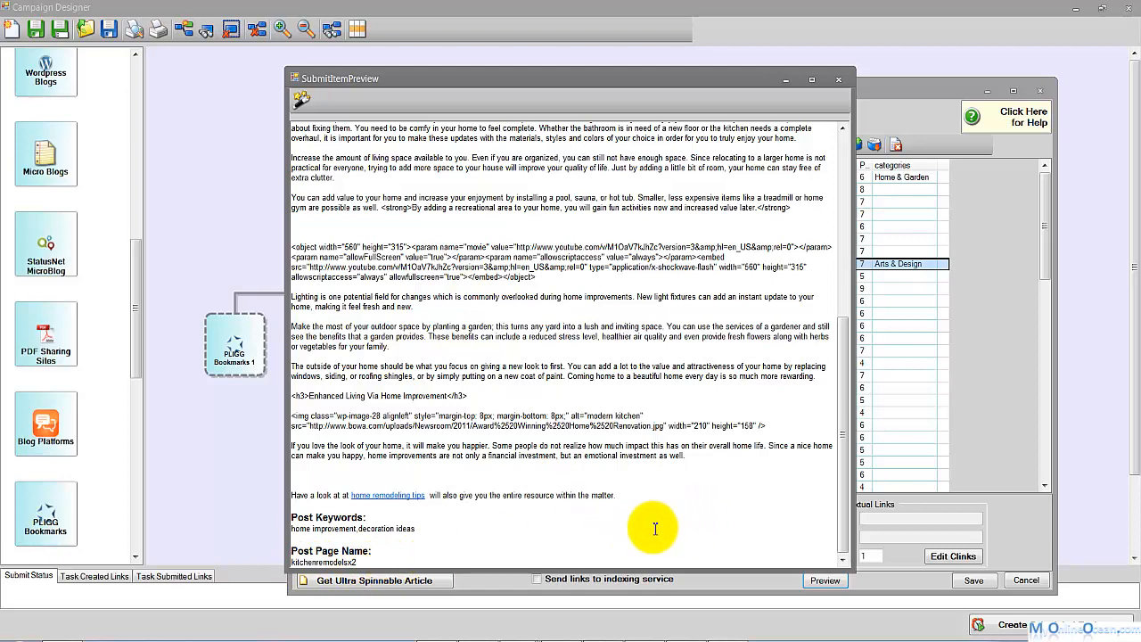
# Step: Regenerate the post preview with a new spun variation, close it and save the Blogs submit item
pyautogui.click(301, 100)
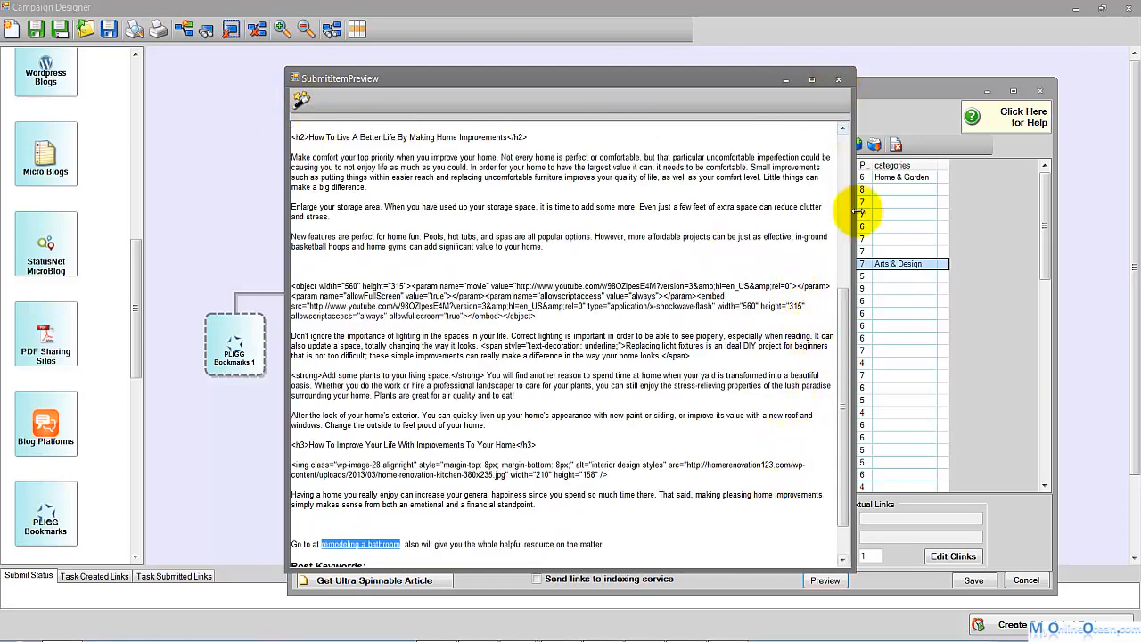
pyautogui.moveTo(843, 316); pyautogui.dragTo(861, 89)
pyautogui.click(838, 79)
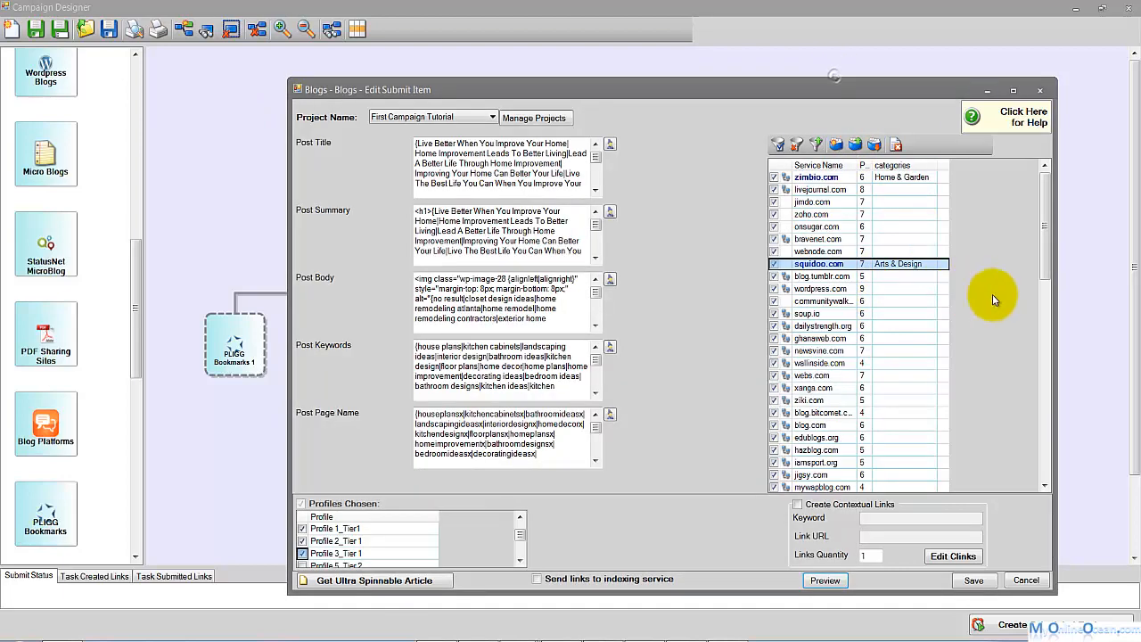
pyautogui.click(973, 580)
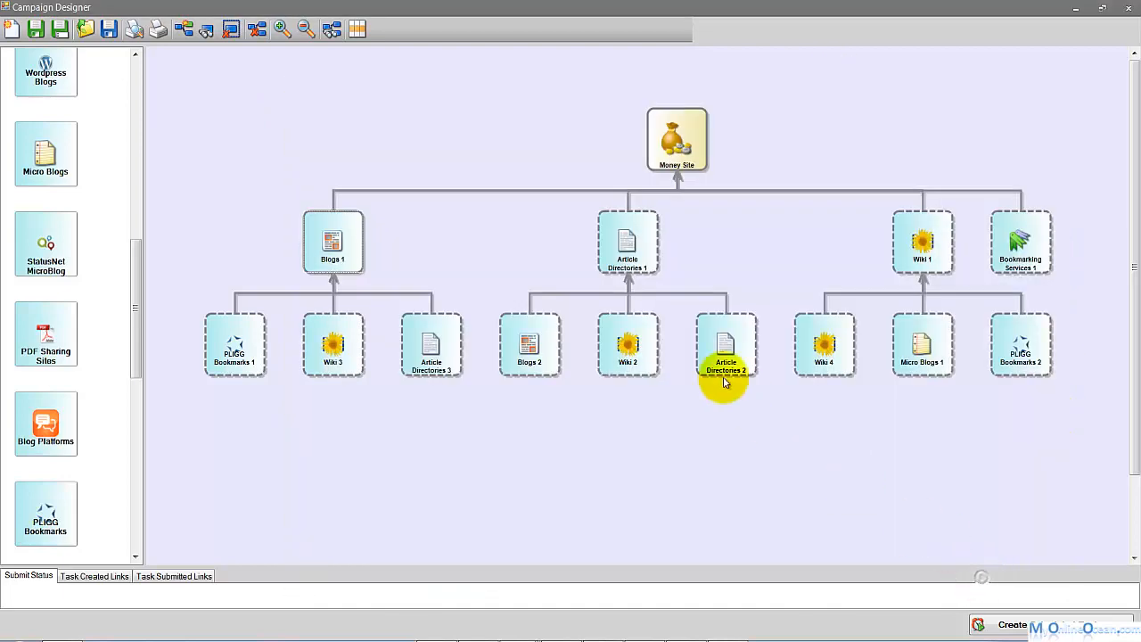
pyautogui.click(591, 409)
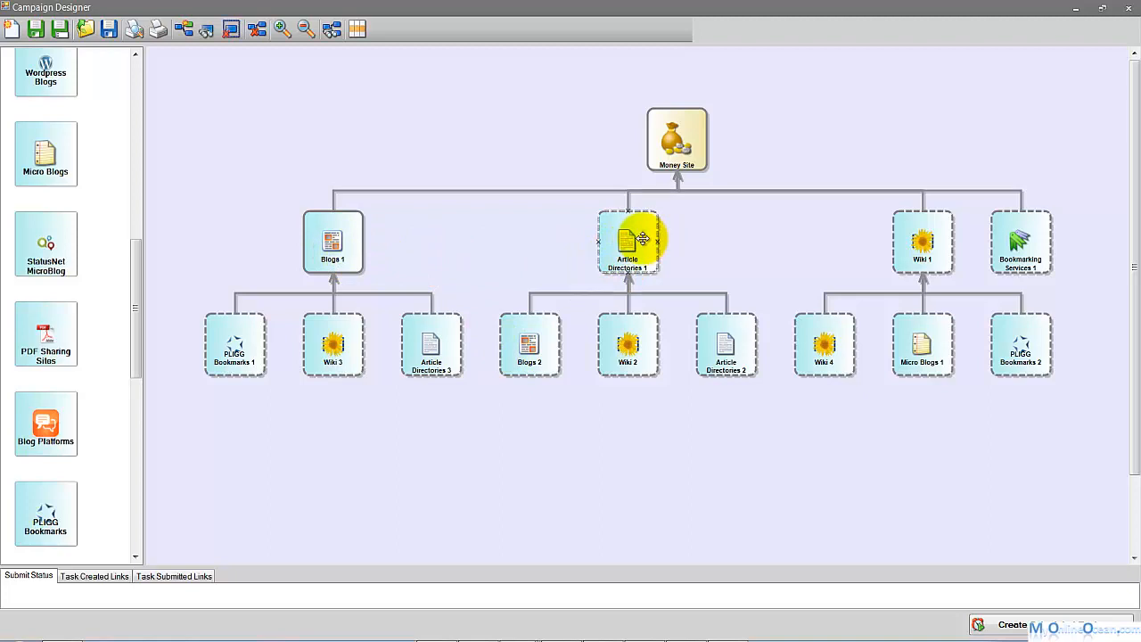
# Step: Open the Article Title editor of the Article Directories 1 node and bring up #Spun Article Summary for Article Directory#.txt in NoteTab Light
pyautogui.doubleClick(642, 239)
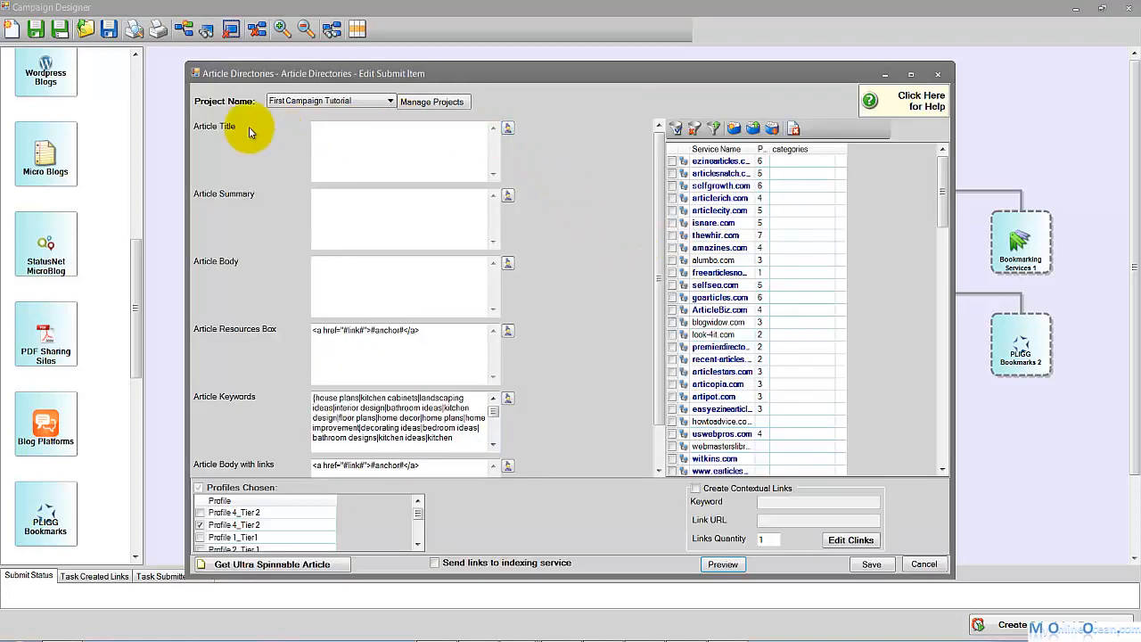
pyautogui.click(508, 128)
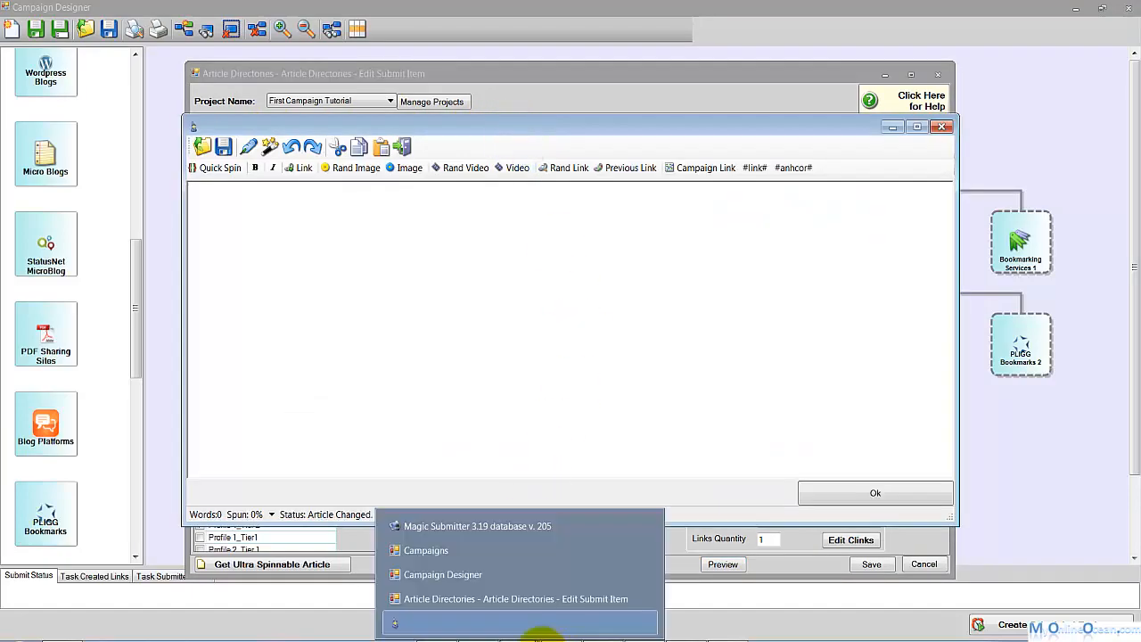
pyautogui.click(542, 625)
pyautogui.click(268, 141)
pyautogui.click(139, 57)
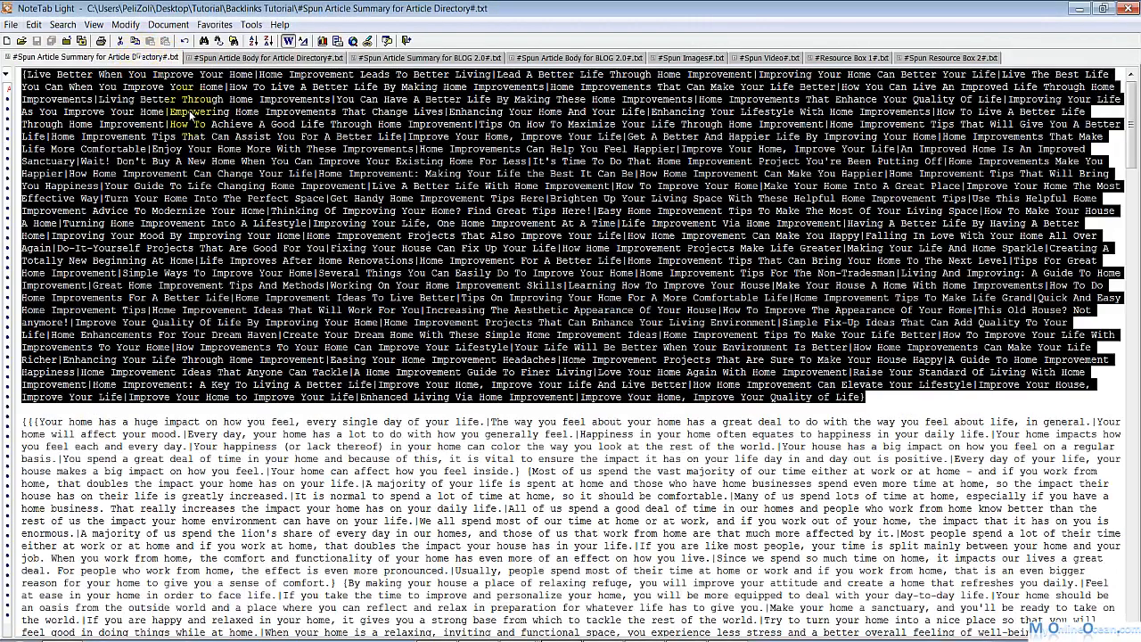
# Step: Copy the spun title block, braces included, from the start of the summary file into Magic Submitter's Article Title editor
pyautogui.click(267, 188)
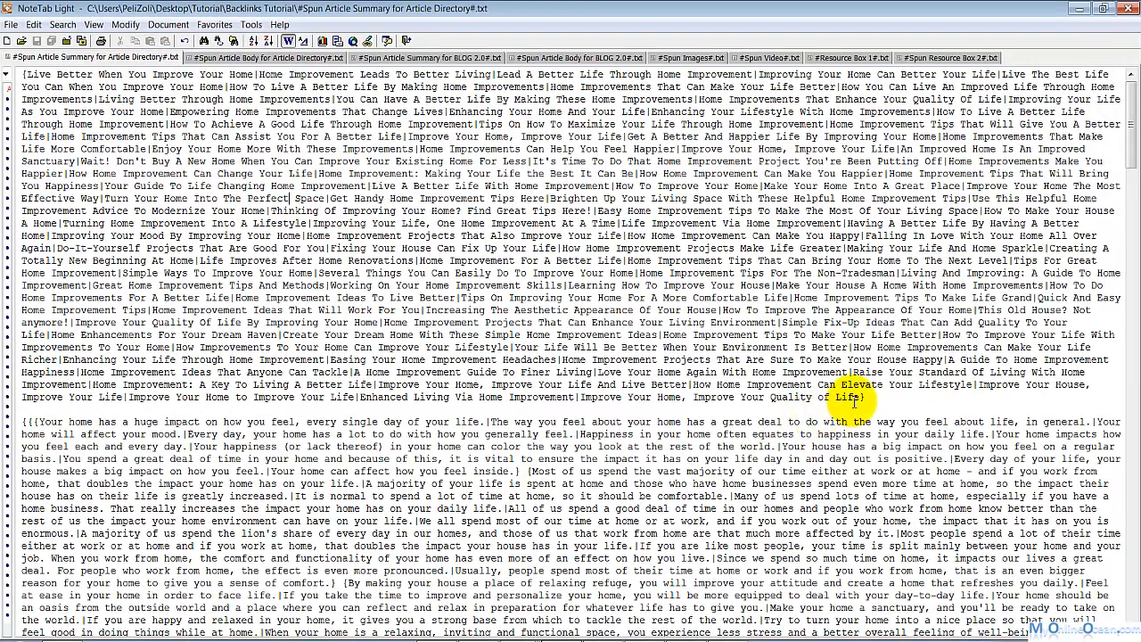
pyautogui.moveTo(869, 398); pyautogui.dragTo(16, 71)
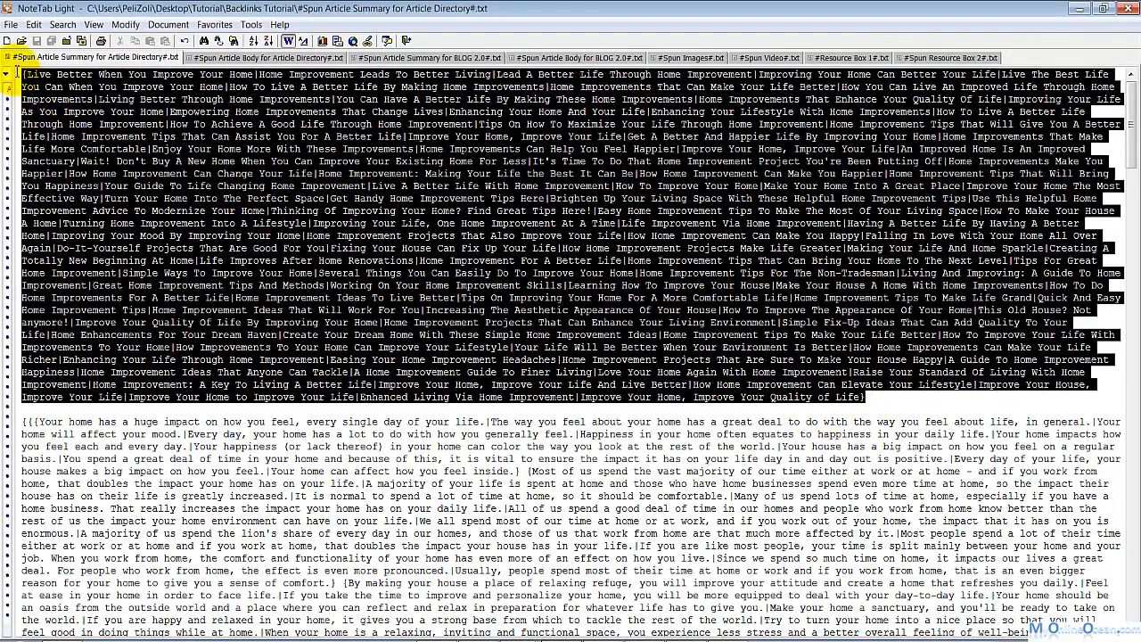
pyautogui.rightClick(65, 112)
pyautogui.click(98, 160)
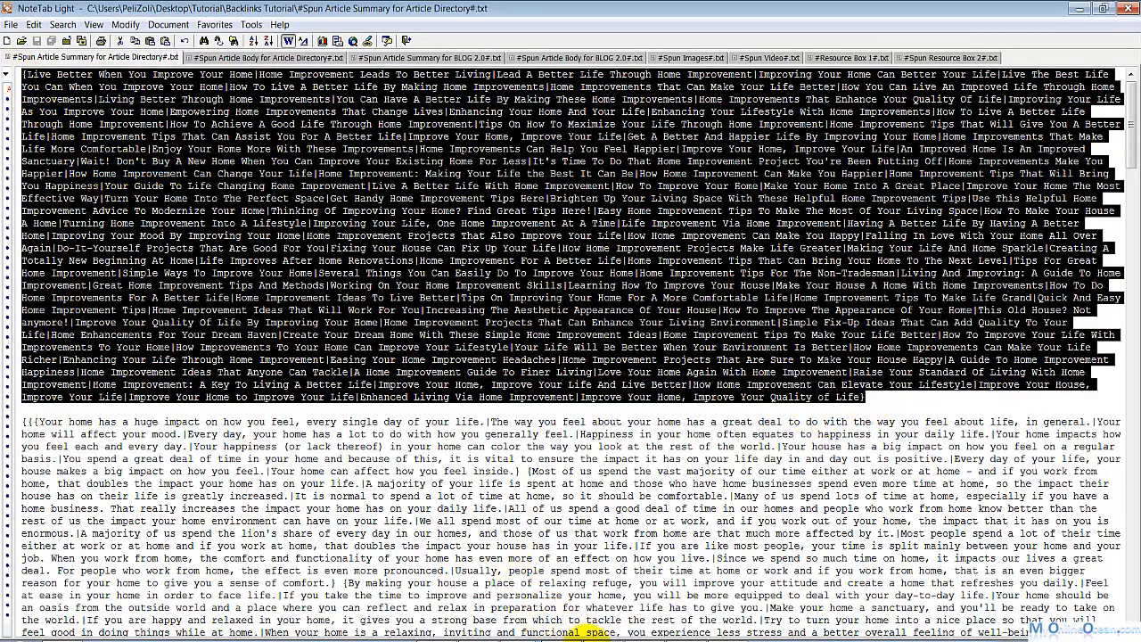
pyautogui.click(537, 639)
pyautogui.click(525, 621)
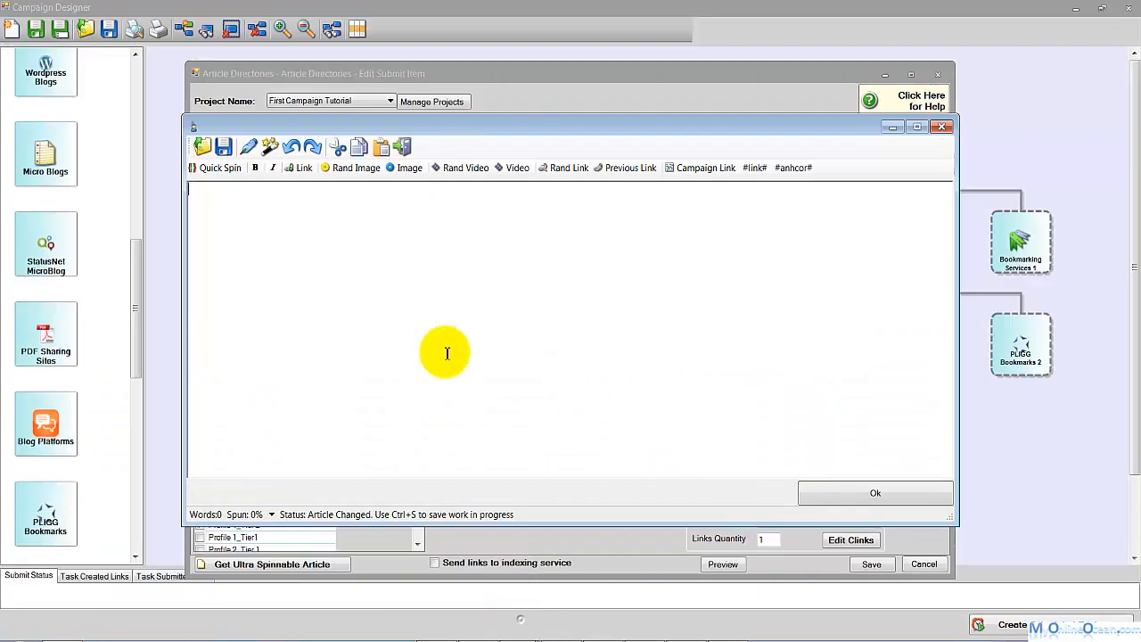
pyautogui.rightClick(398, 248)
pyautogui.click(455, 295)
# Step: Generate two sample variations of the spun title and accept the Article Title text
pyautogui.click(268, 147)
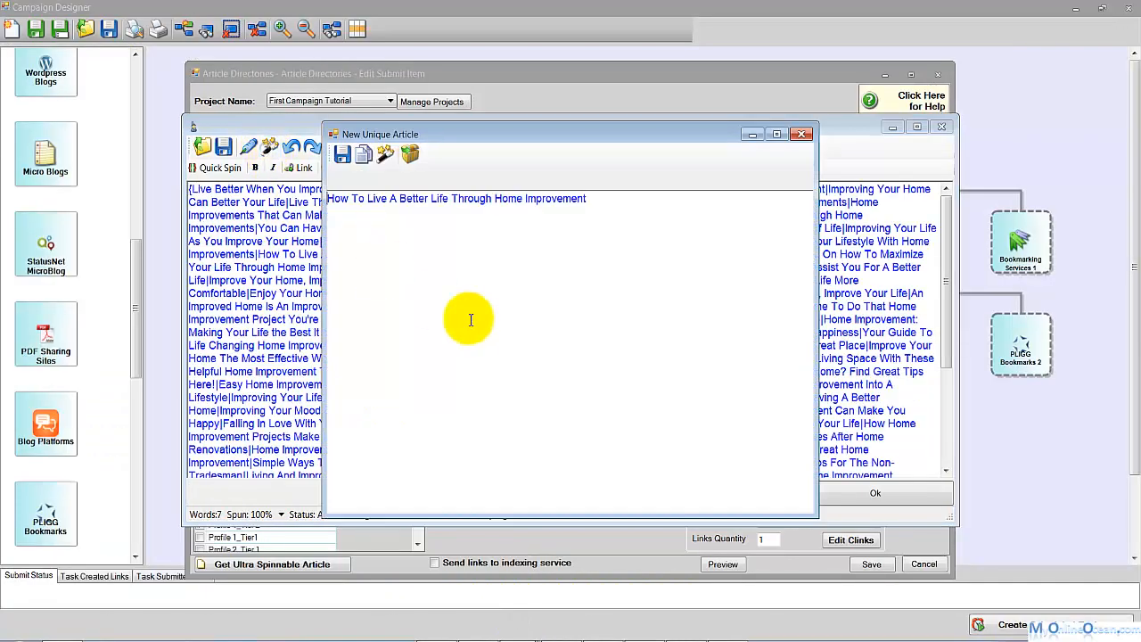
pyautogui.click(384, 157)
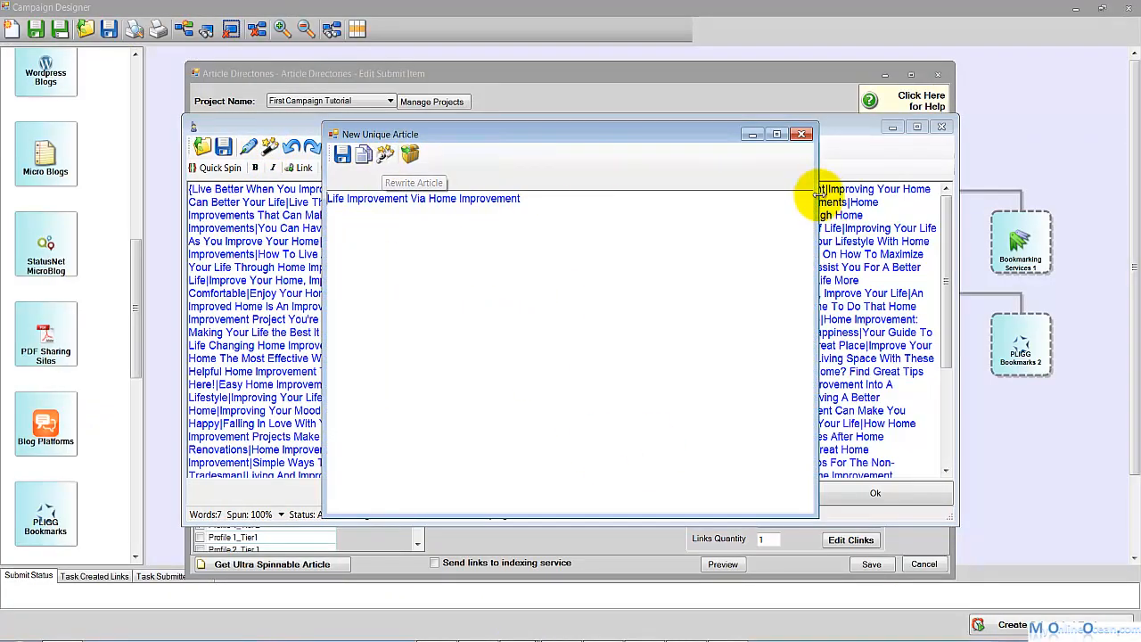
pyautogui.click(801, 133)
pyautogui.click(878, 493)
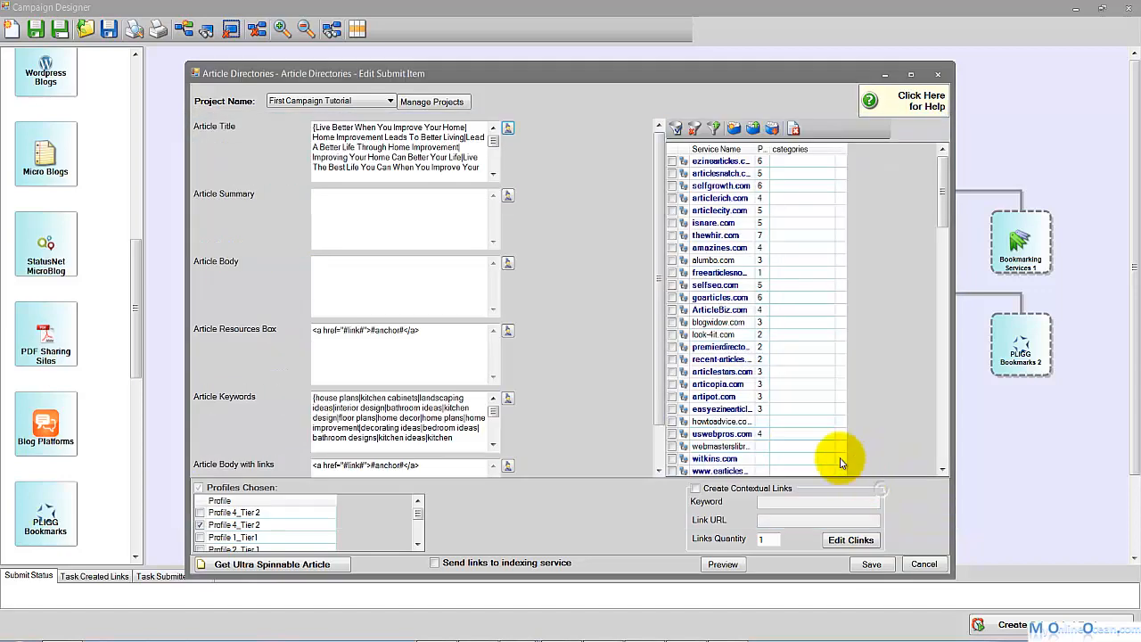
# Step: Paste the entire text of #Spun Article Summary for Article Directory#.txt into the Article Summary editor
pyautogui.click(507, 195)
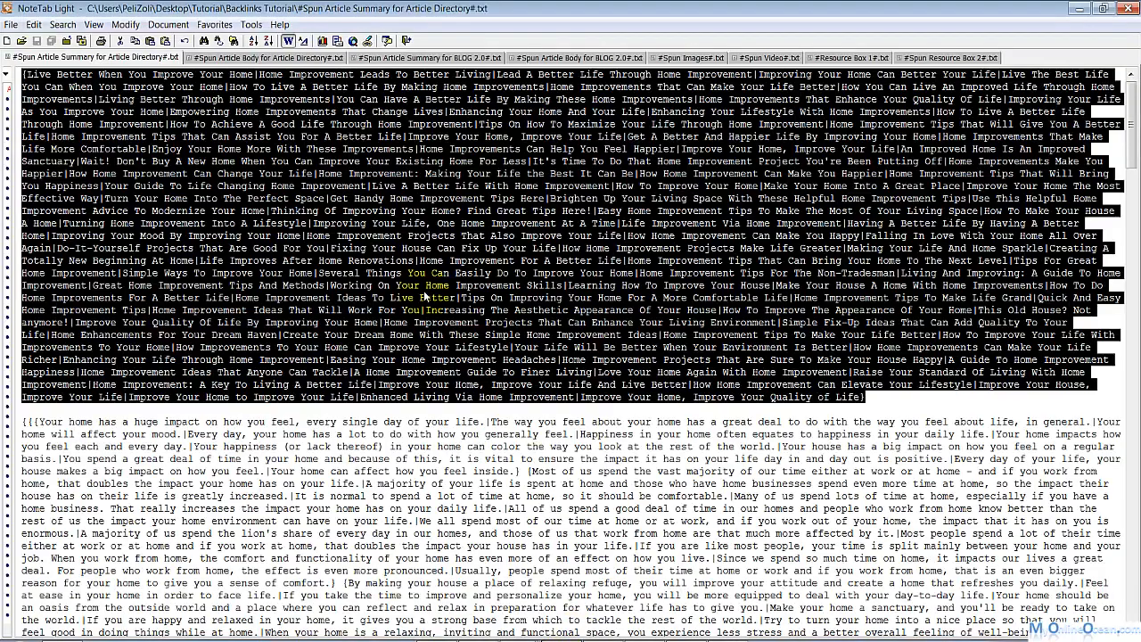
pyautogui.click(393, 270)
pyautogui.hotkey('ctrl', 'a')
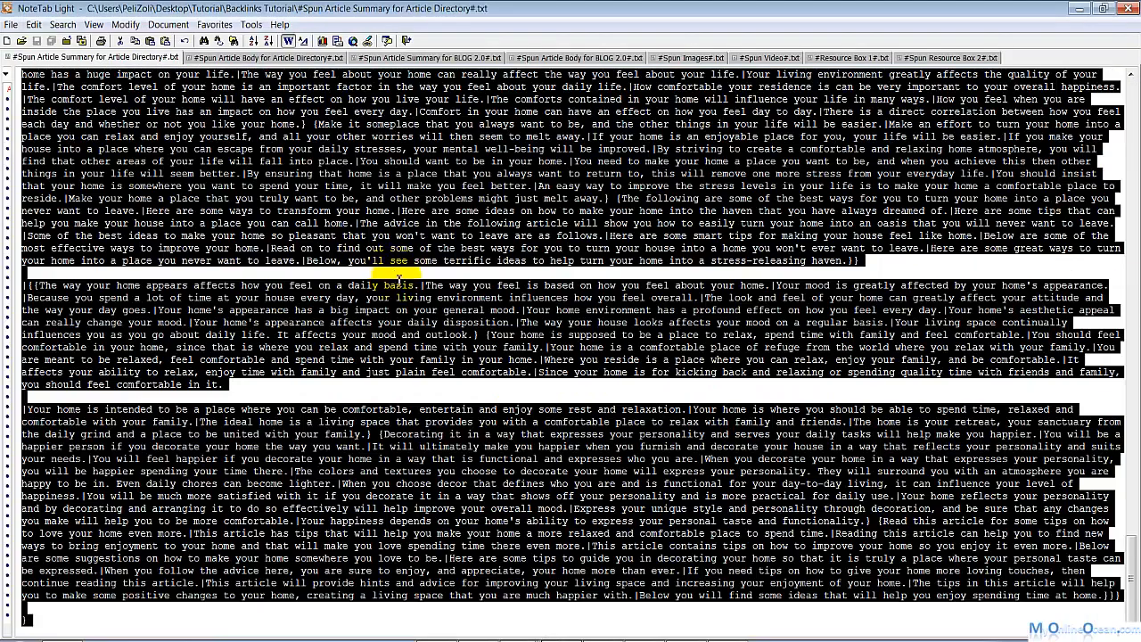
pyautogui.click(522, 616)
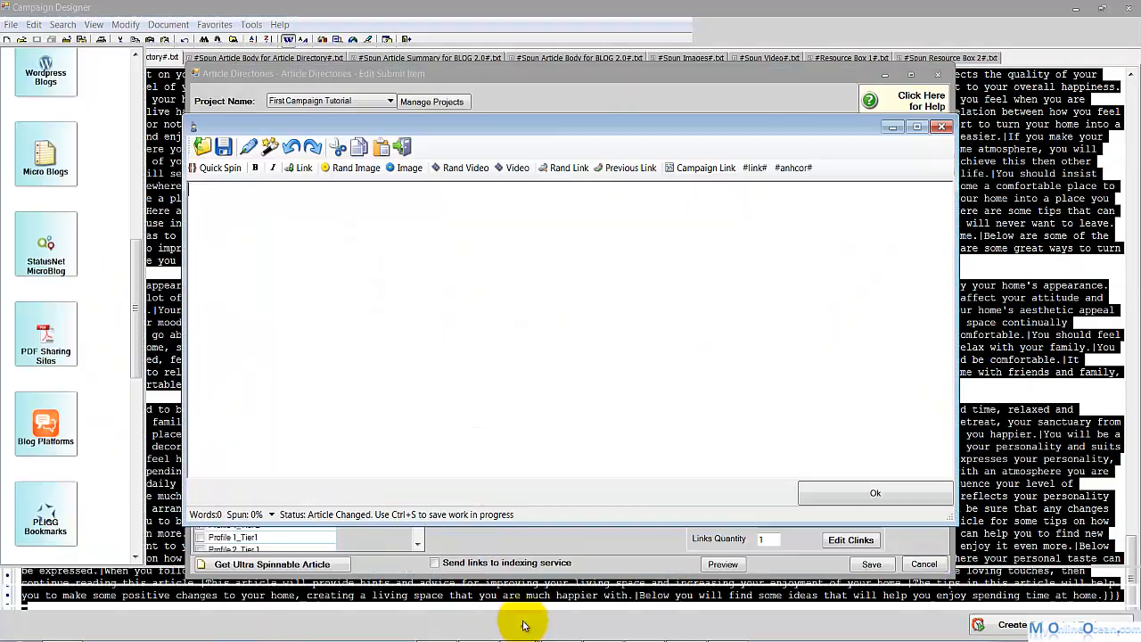
pyautogui.hotkey('ctrl', 'v')
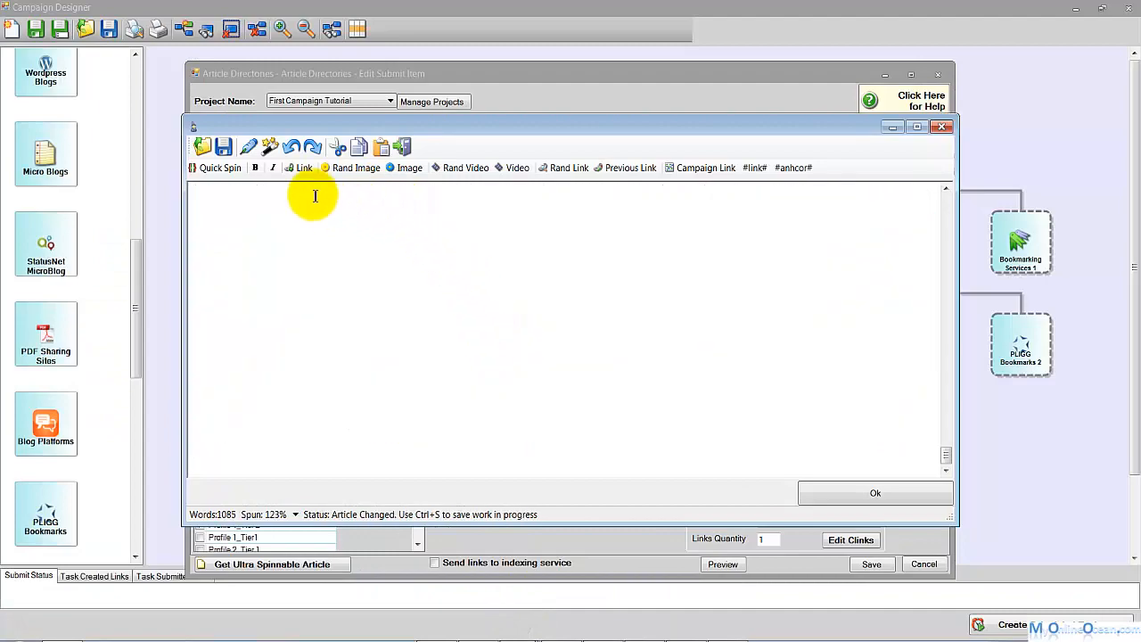
# Step: Preview the spun summary, delete one extra closing brace after "enjoy spending time at home." and accept the Article Summary
pyautogui.click(270, 146)
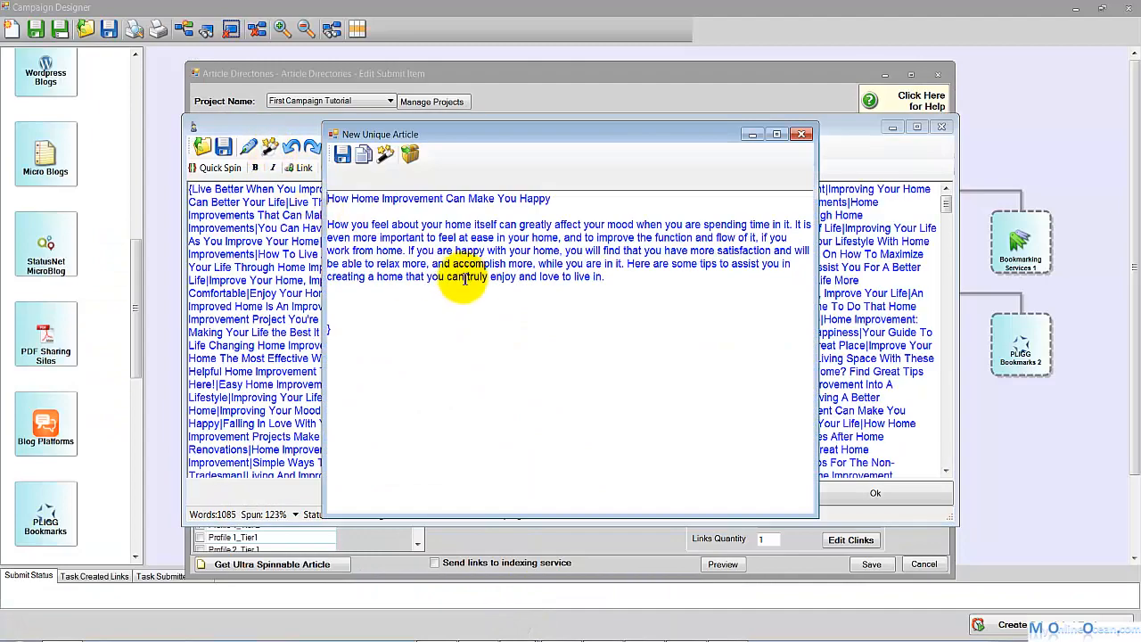
pyautogui.click(800, 134)
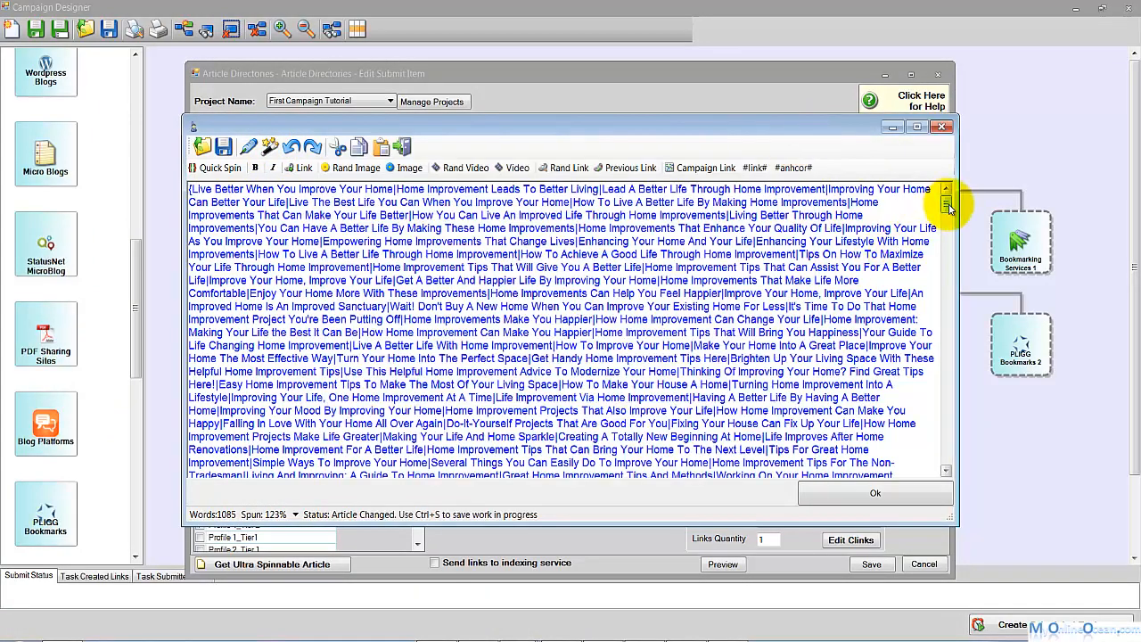
pyautogui.moveTo(948, 207); pyautogui.dragTo(946, 457)
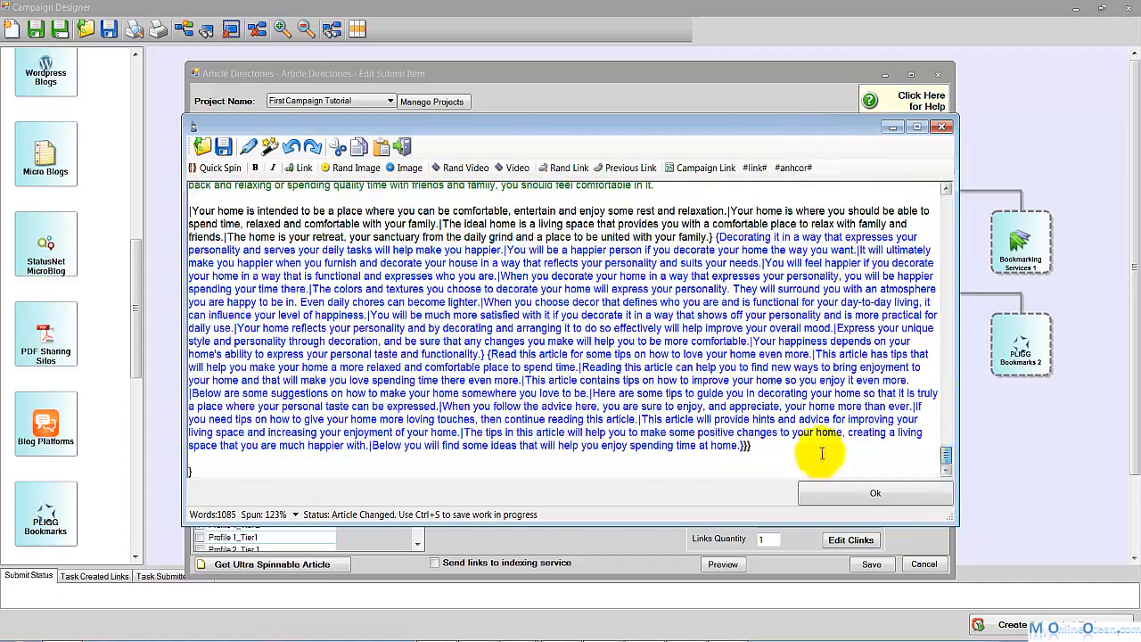
pyautogui.click(762, 445)
pyautogui.press('BackSpace')
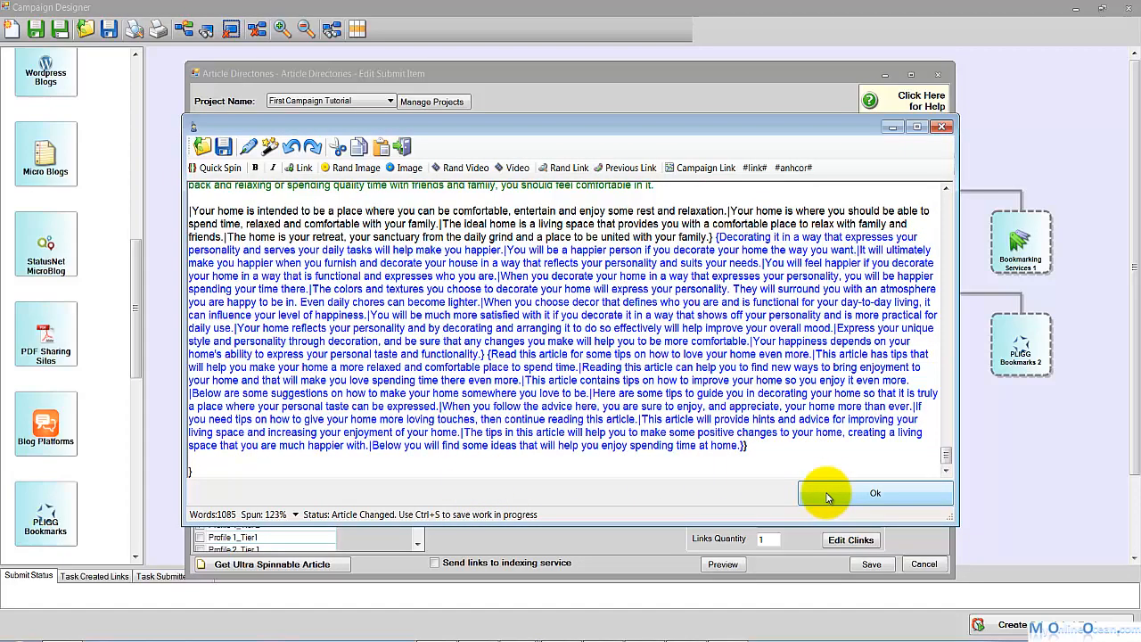
pyautogui.click(827, 496)
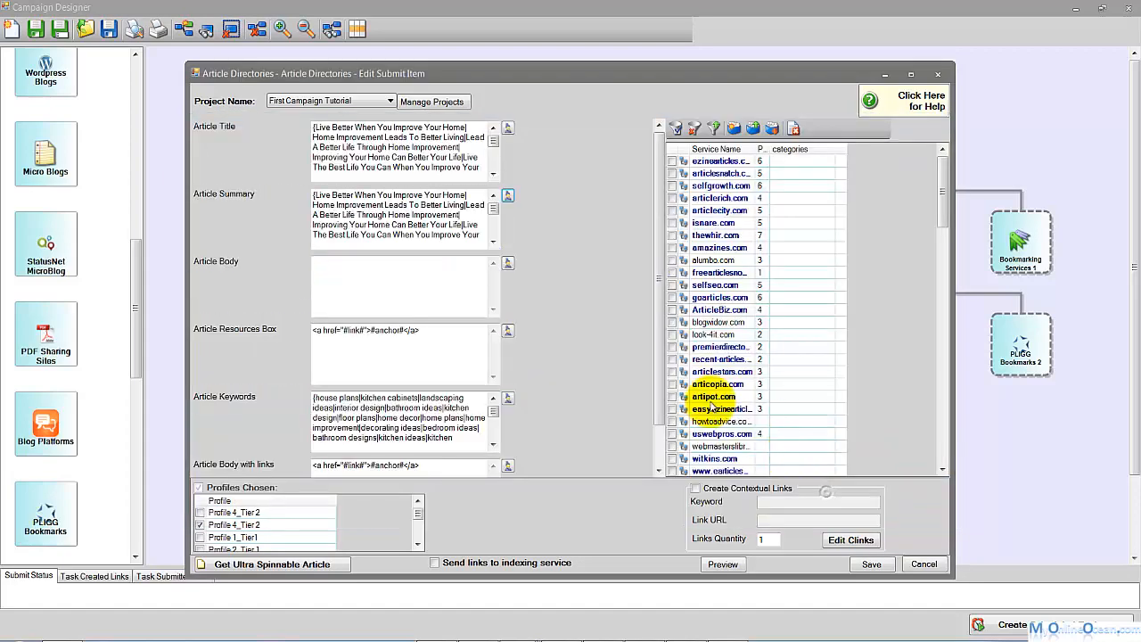
# Step: Reopen the Article Summary editor and generate several sample variations to check the corrected spin syntax
pyautogui.click(505, 194)
pyautogui.click(266, 149)
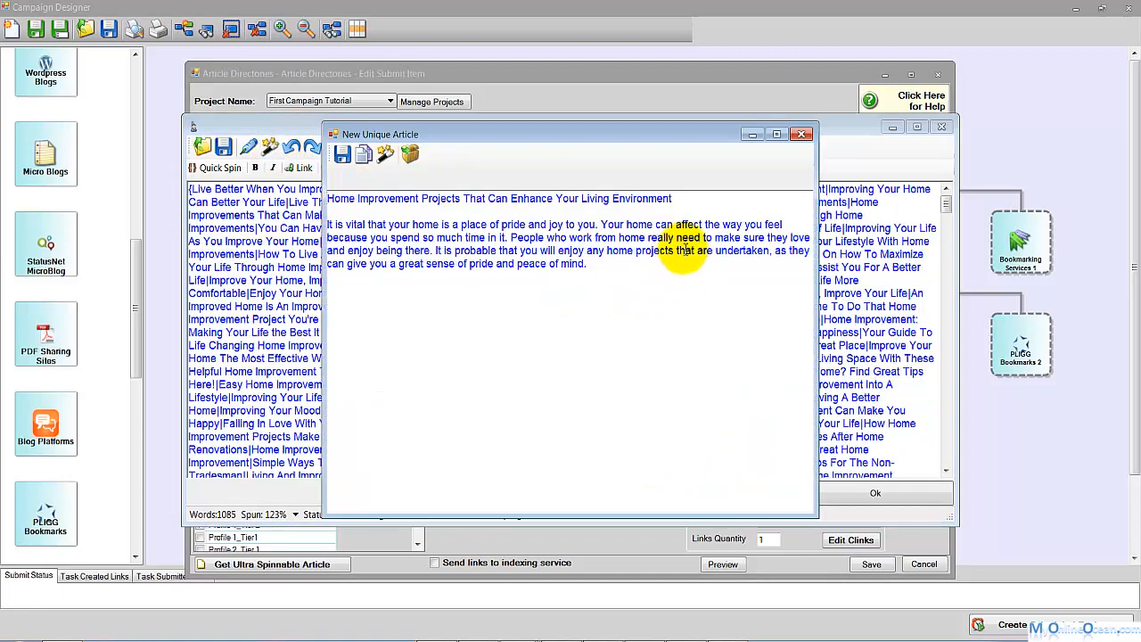
pyautogui.click(385, 154)
pyautogui.click(385, 154)
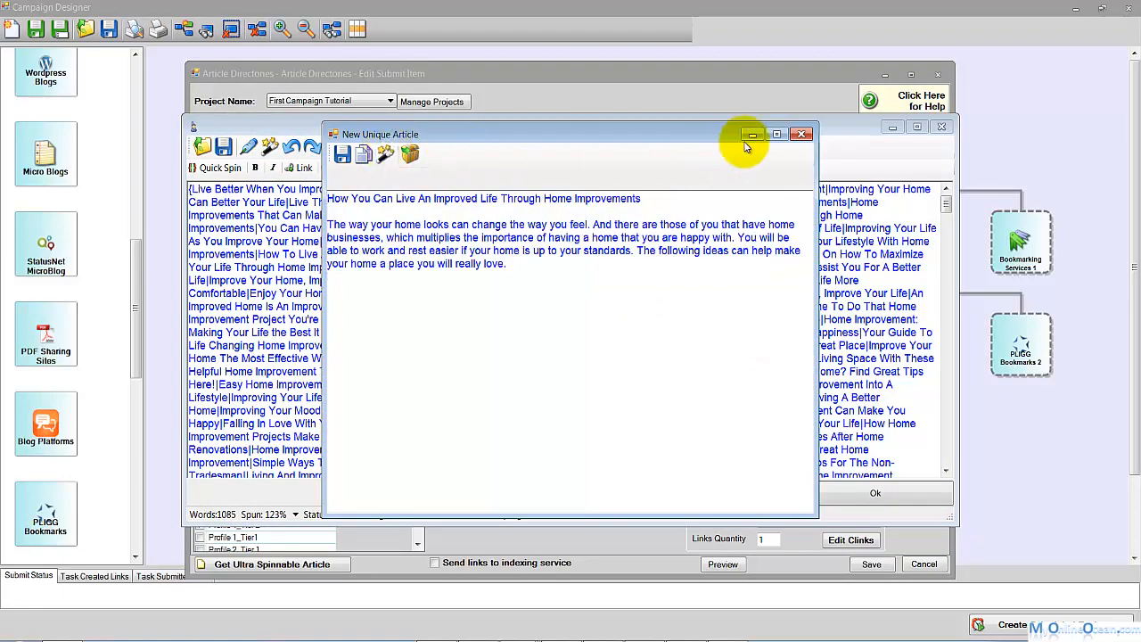
pyautogui.click(801, 134)
# Step: Remove the same extra closing brace near the end of the NoteTab summary file, and accept the Article Summary in Magic Submitter
pyautogui.click(563, 629)
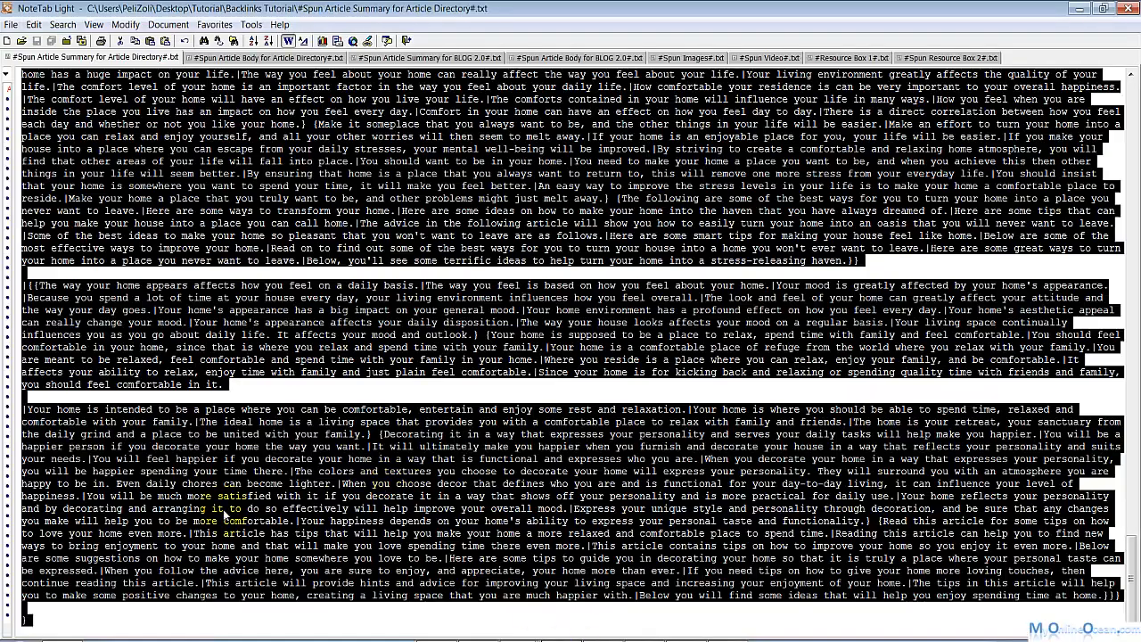
pyautogui.click(161, 557)
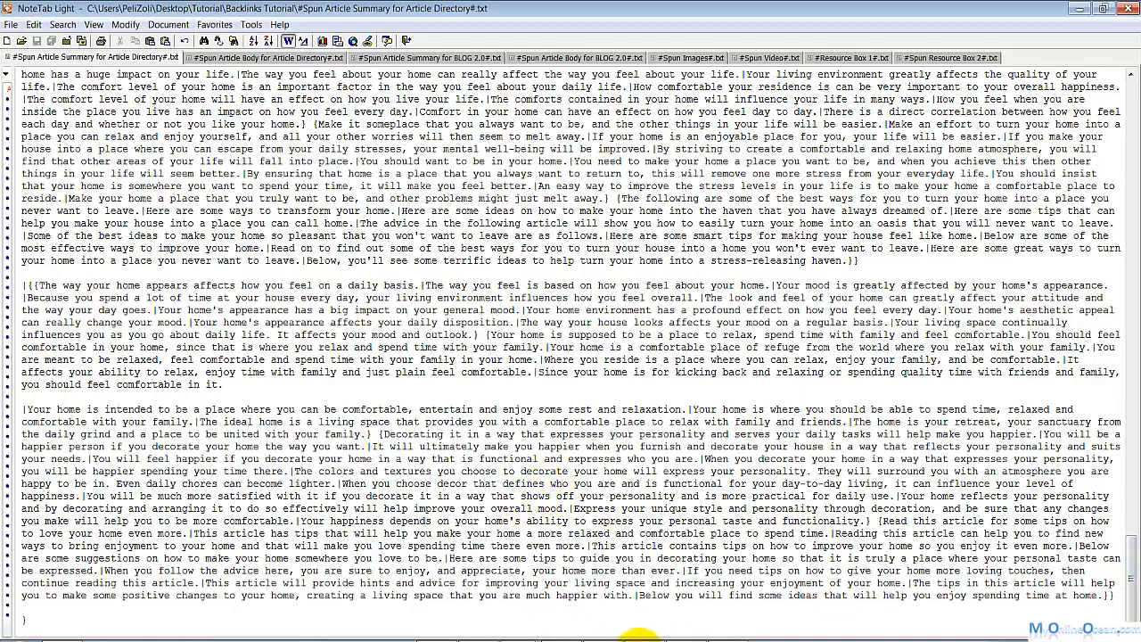
pyautogui.click(511, 640)
pyautogui.click(510, 626)
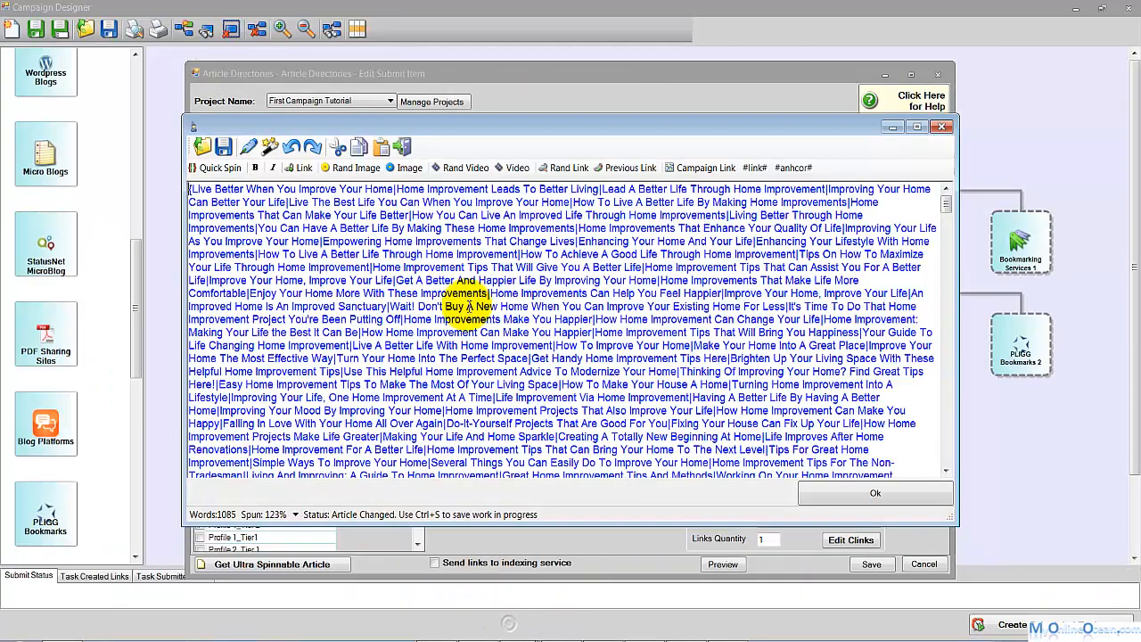
pyautogui.click(863, 499)
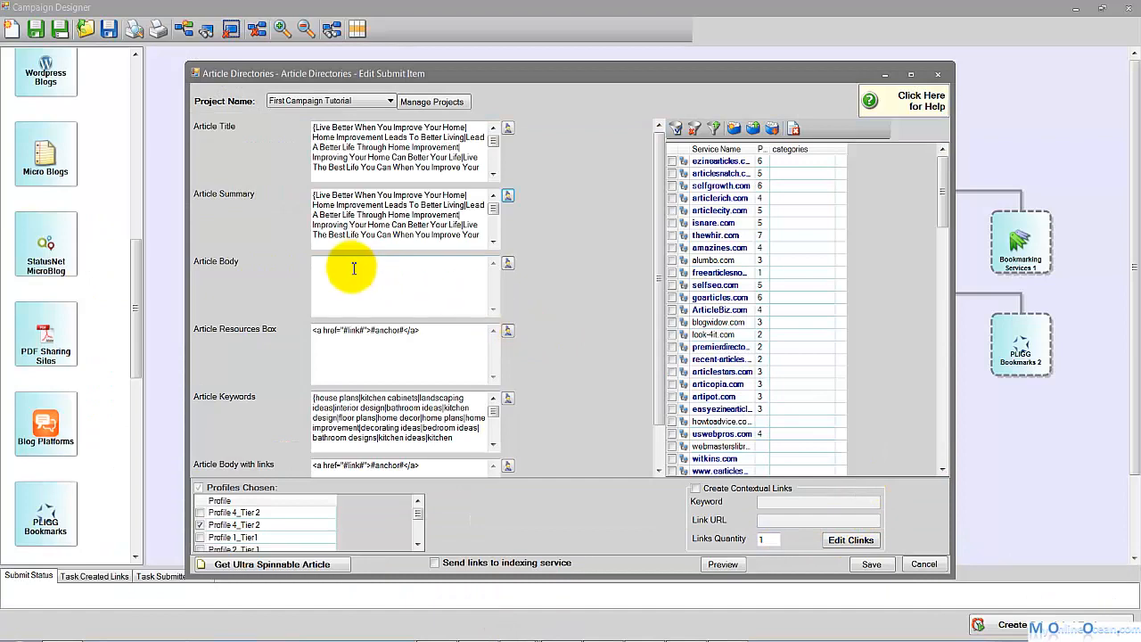
# Step: Copy the entire text of #Spun Article Body for Article Directory#.txt from NoteTab and paste it into the Article Body editor in Magic Submitter
pyautogui.click(545, 624)
pyautogui.click(268, 57)
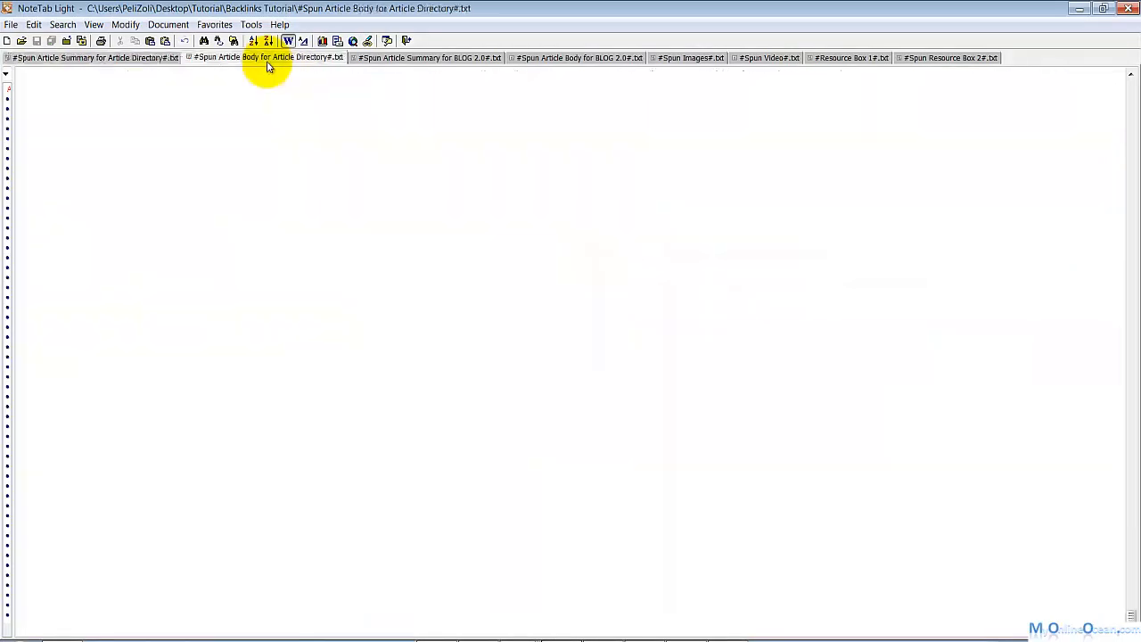
pyautogui.hotkey('ctrl', 'a')
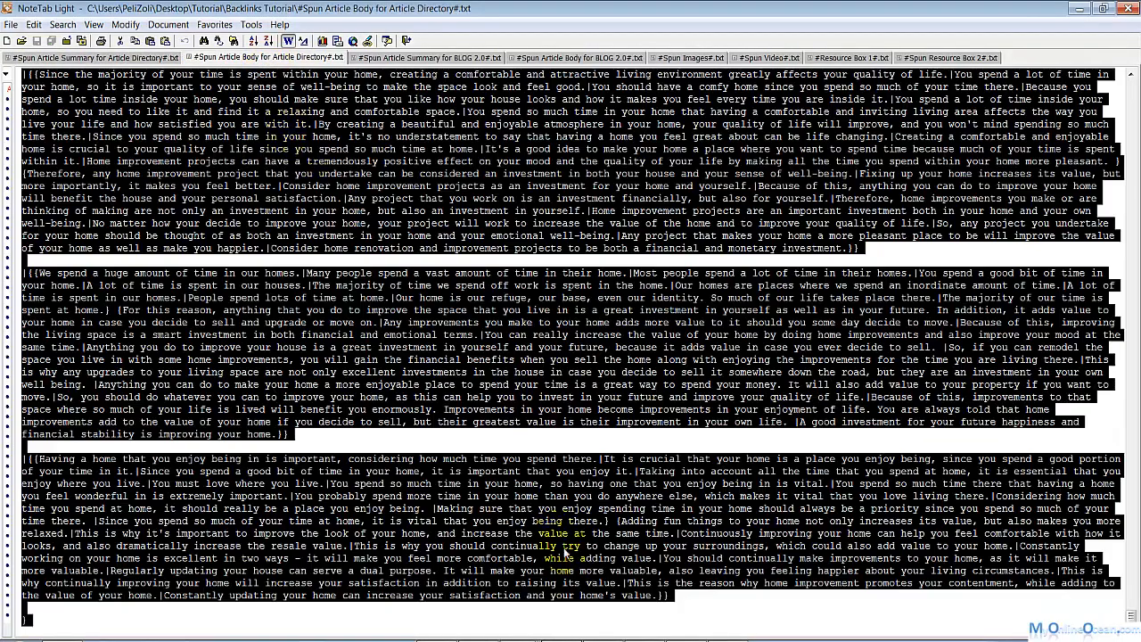
pyautogui.moveTo(528, 635)
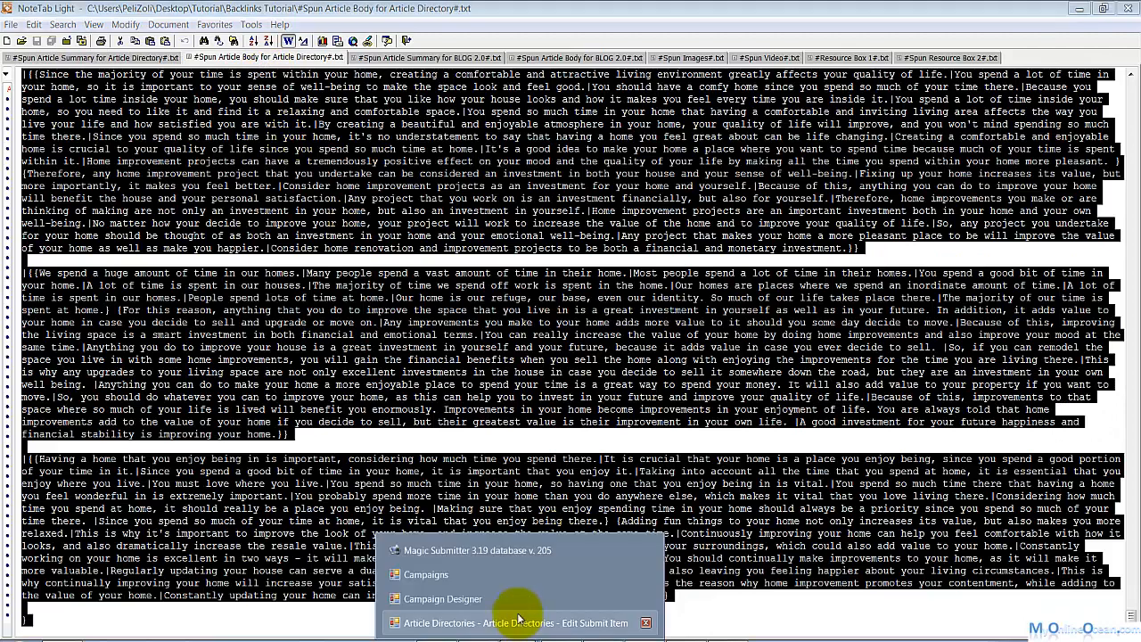
pyautogui.click(508, 616)
pyautogui.click(506, 263)
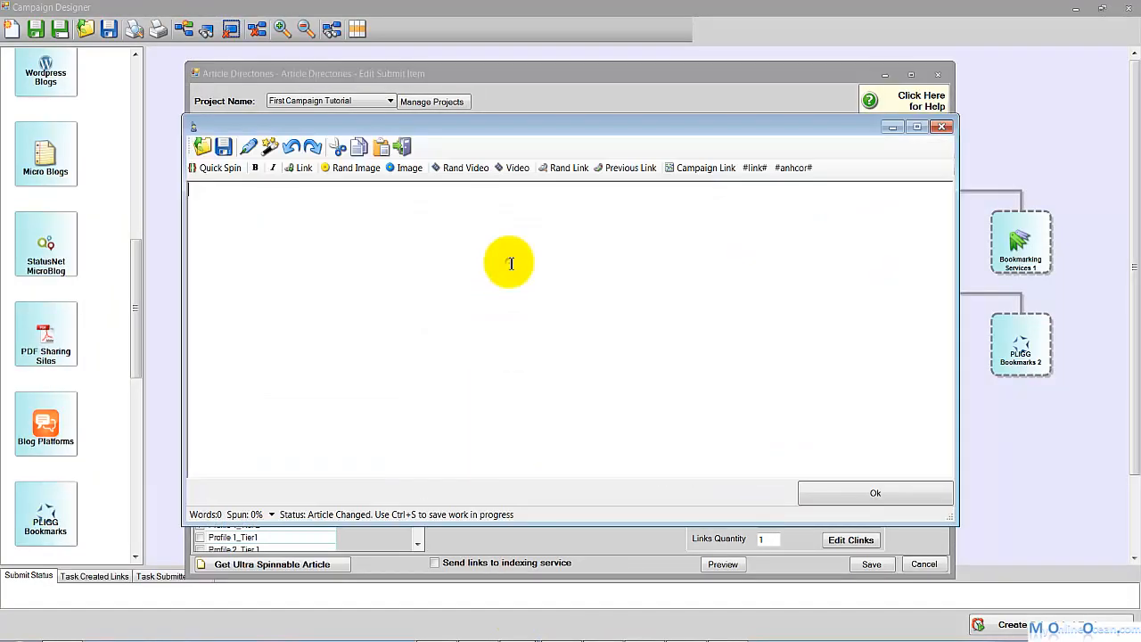
pyautogui.hotkey('ctrl', 'v')
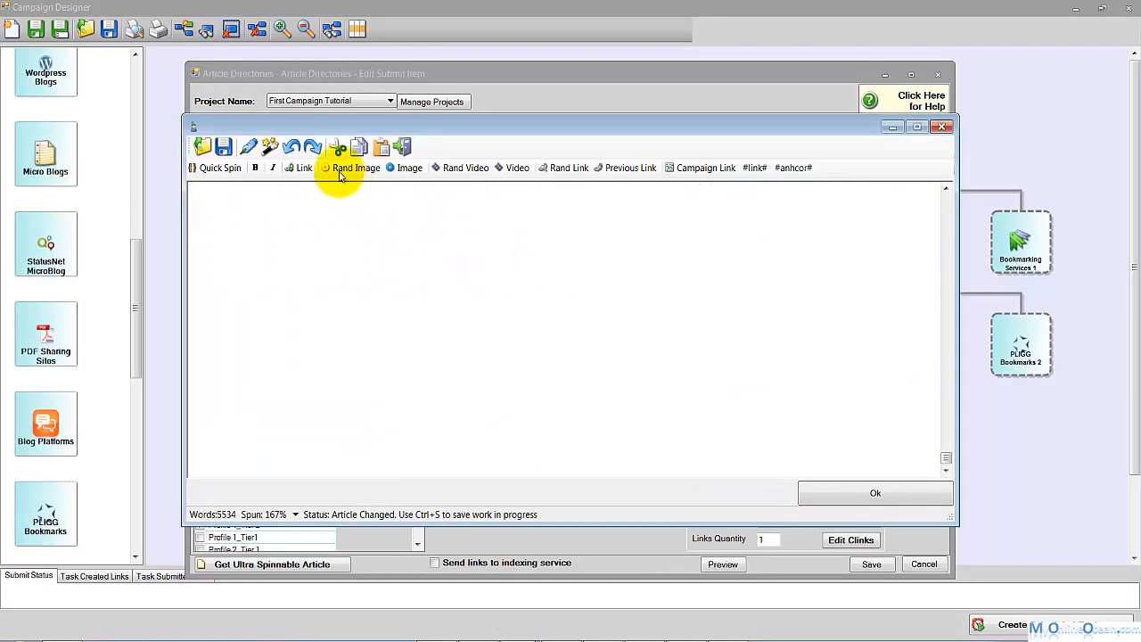
# Step: Preview one generated variation of the spun article body and accept the Article Body
pyautogui.click(270, 148)
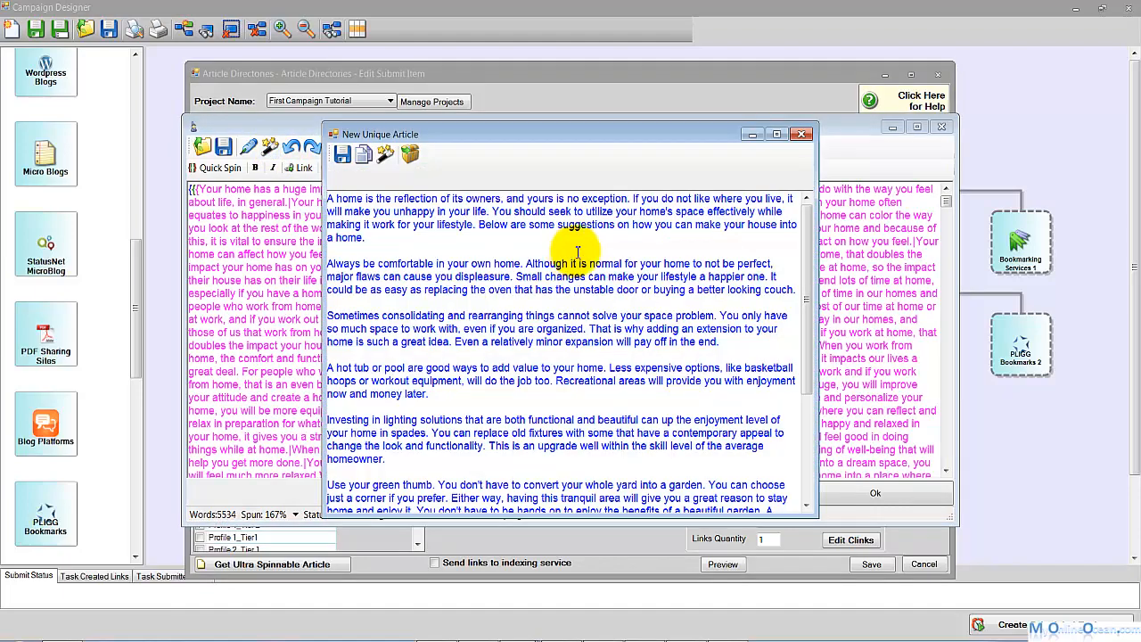
pyautogui.moveTo(807, 233); pyautogui.dragTo(807, 180)
pyautogui.click(801, 134)
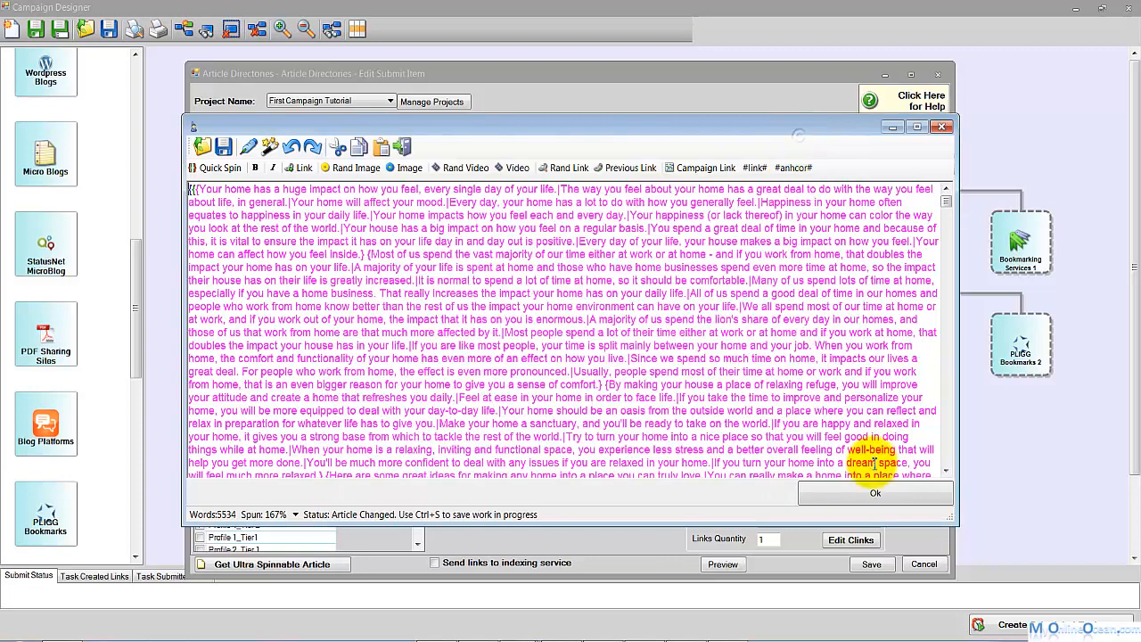
pyautogui.click(872, 493)
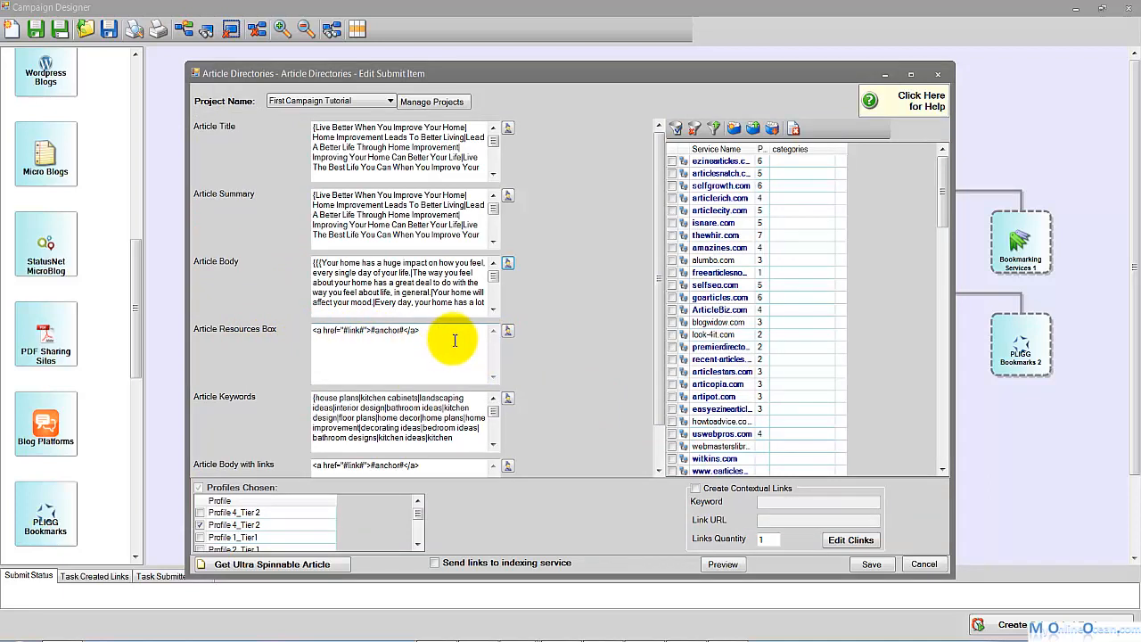
# Step: Select the default link code in the Article Resources Box and try to copy the #Resource Box 1#.txt text from NoteTab
pyautogui.moveTo(448, 331); pyautogui.dragTo(306, 339)
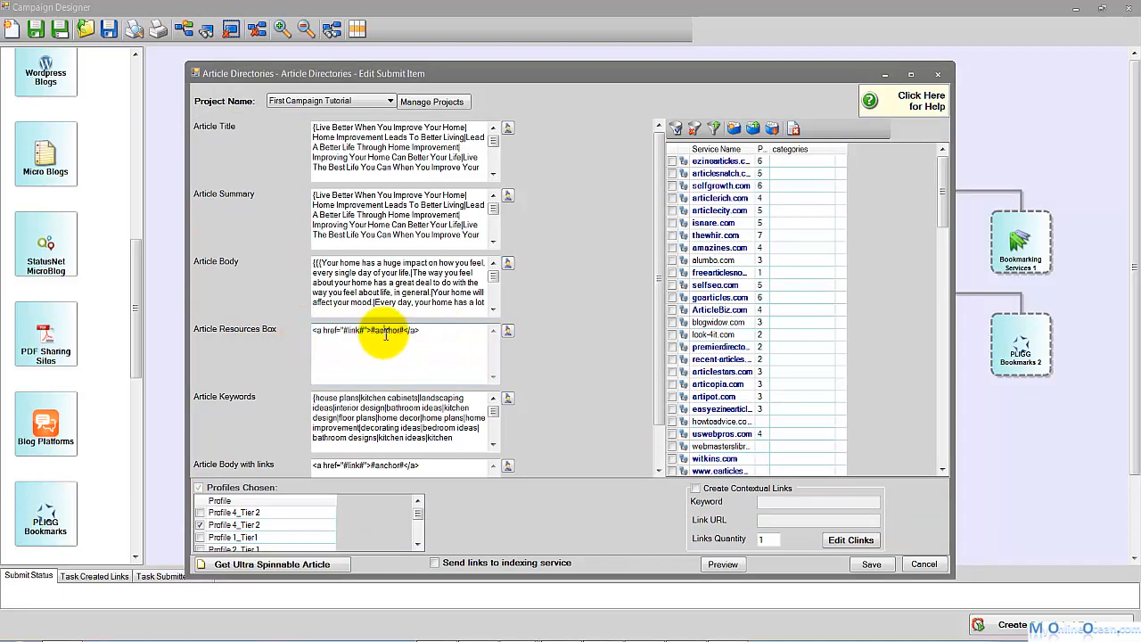
pyautogui.moveTo(421, 332); pyautogui.dragTo(309, 331)
pyautogui.click(329, 336)
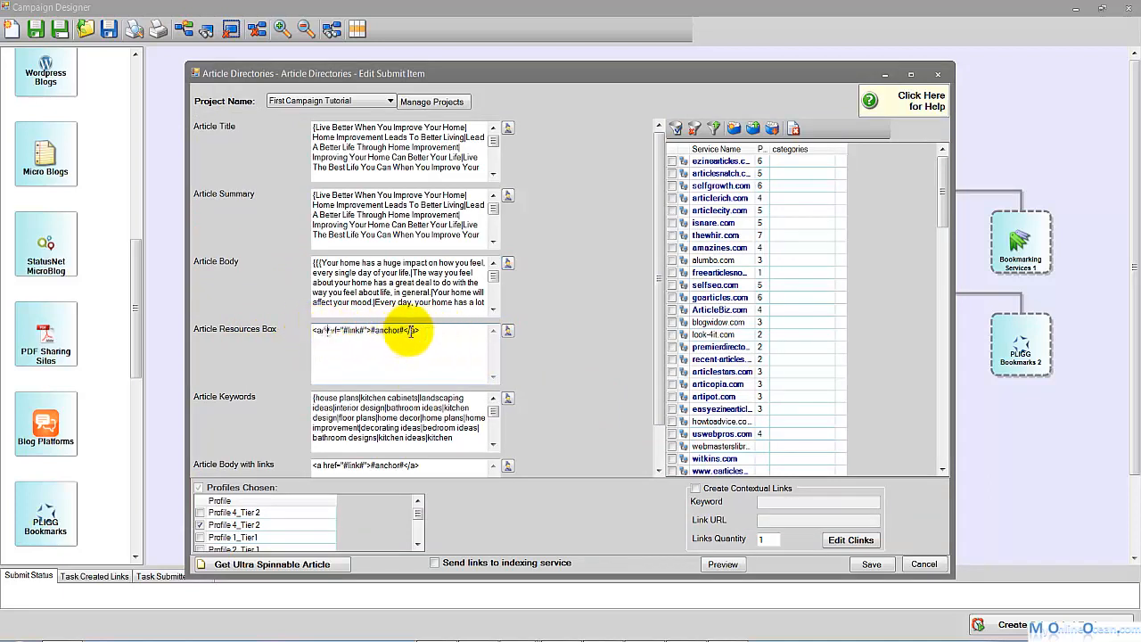
pyautogui.moveTo(426, 332); pyautogui.dragTo(303, 332)
pyautogui.click(593, 635)
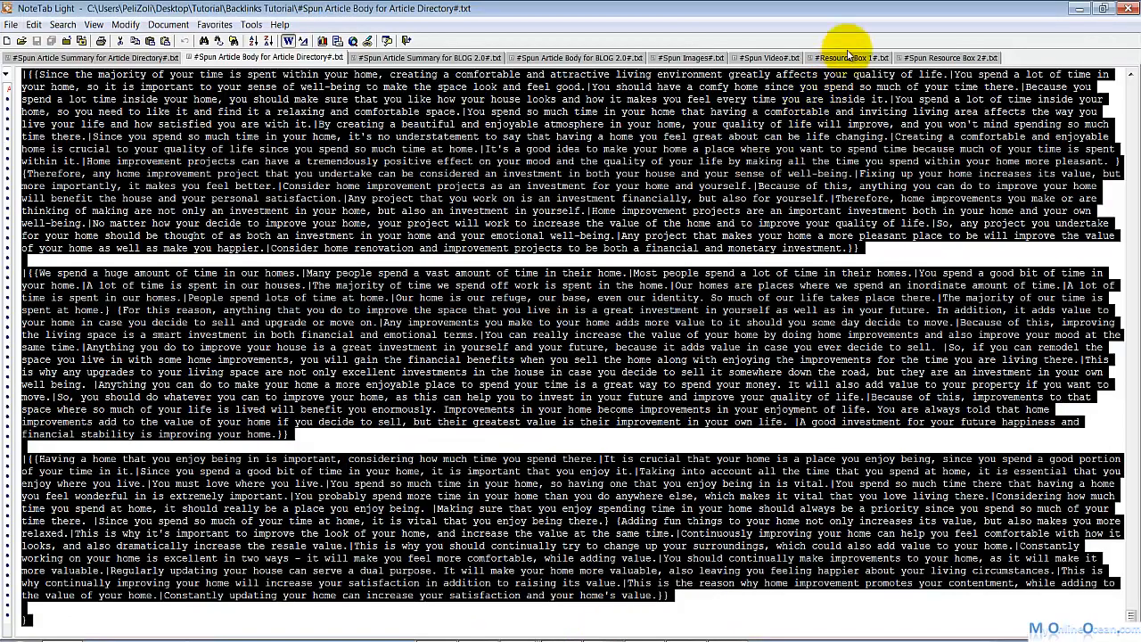
pyautogui.click(849, 57)
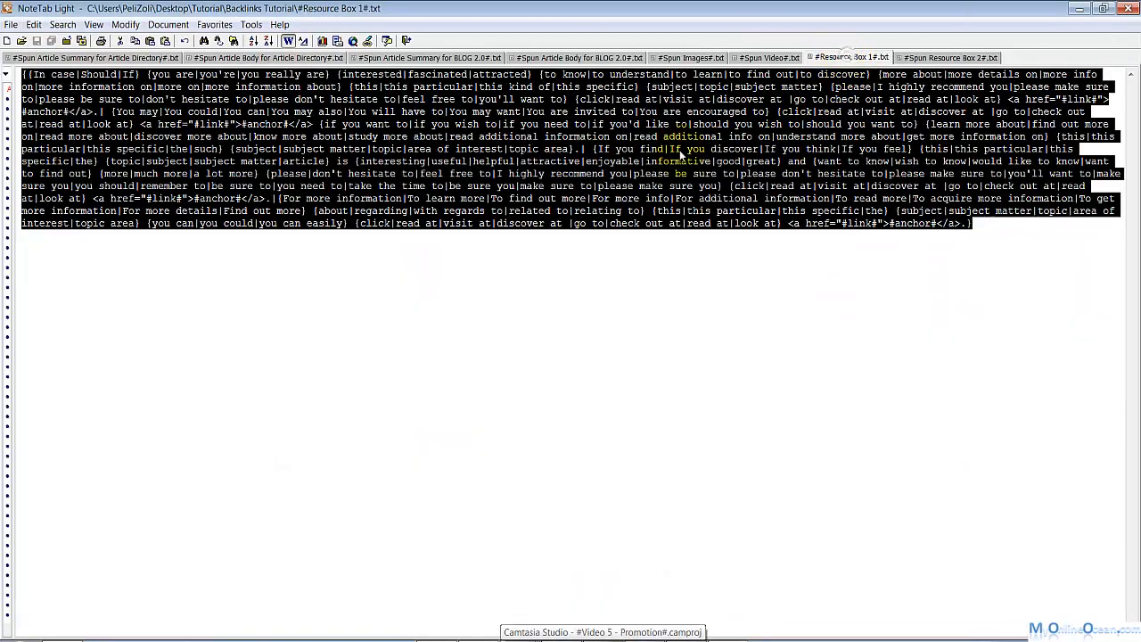
pyautogui.rightClick(680, 154)
pyautogui.click(704, 200)
pyautogui.click(720, 237)
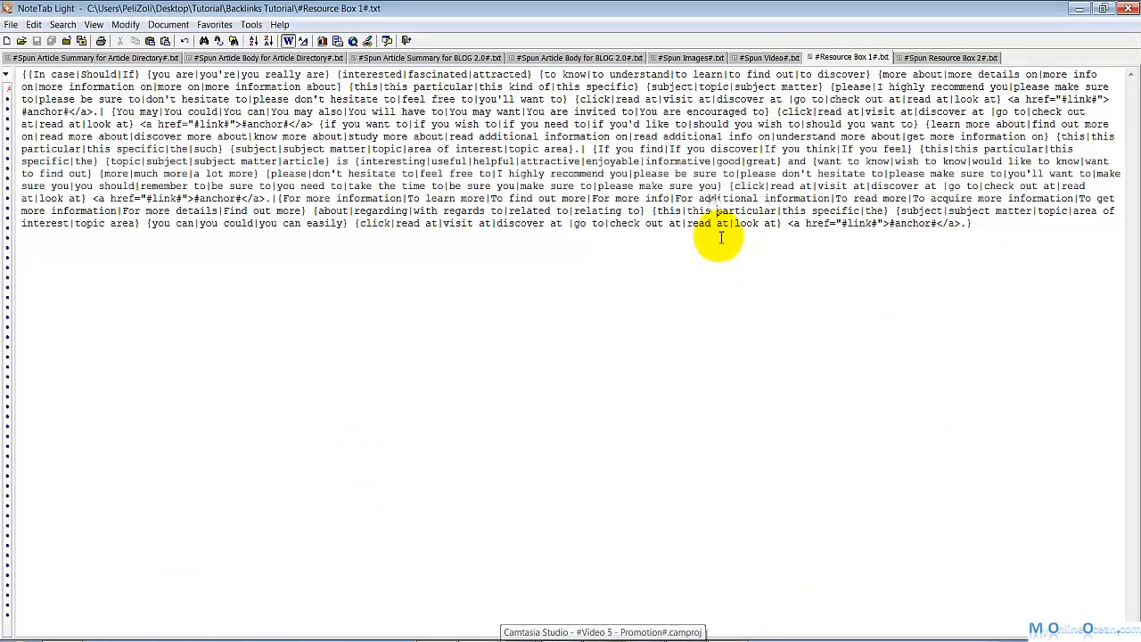
# Step: Replace the default link code in Magic Submitter's Article Resources Box editor with the entire text of #Resource Box 1#.txt from NoteTab
pyautogui.click(504, 639)
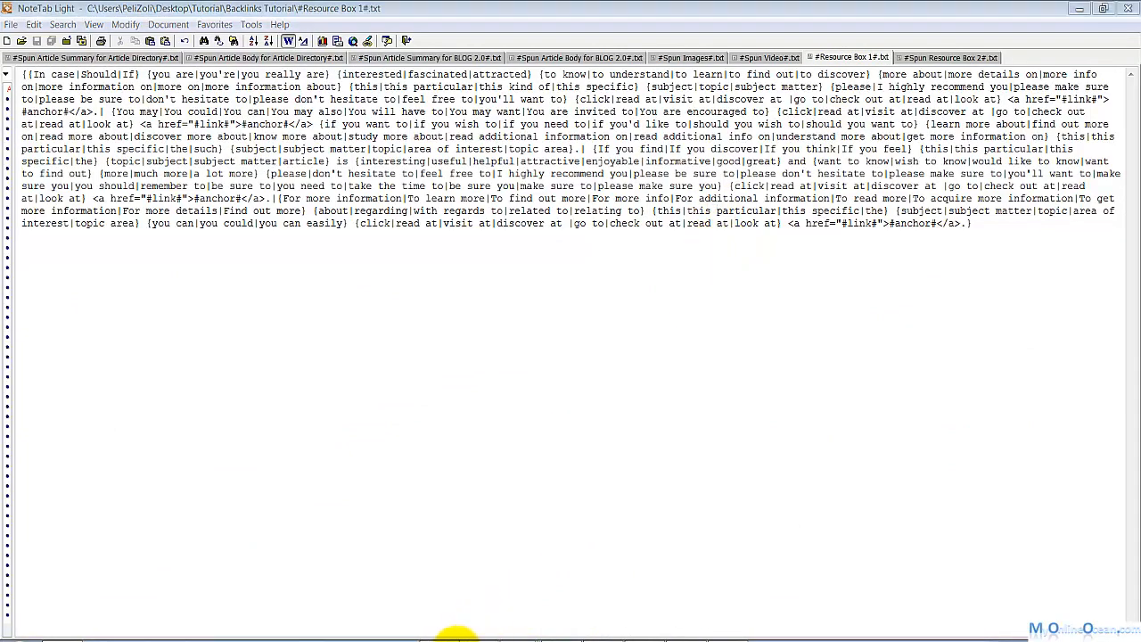
pyautogui.click(499, 617)
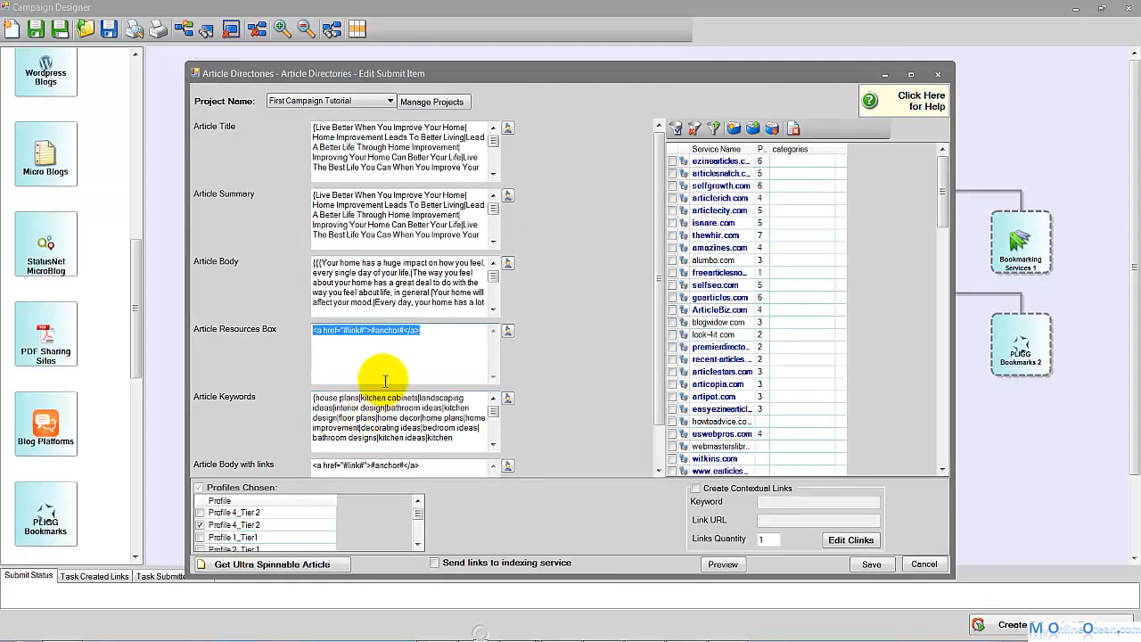
pyautogui.click(507, 330)
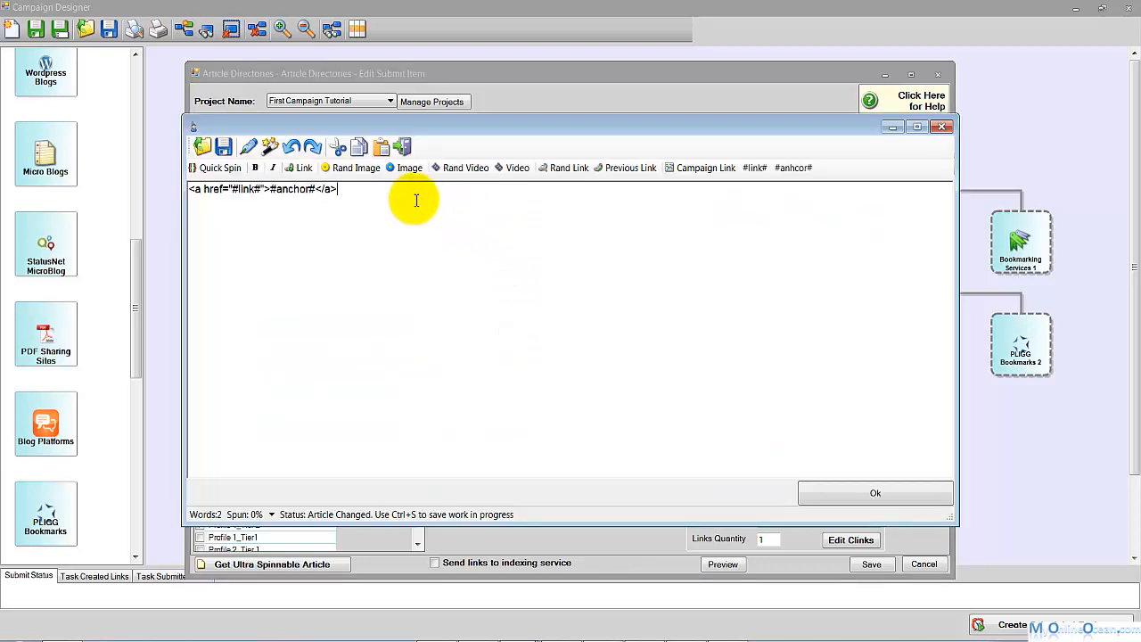
pyautogui.moveTo(337, 189); pyautogui.dragTo(188, 192)
pyautogui.rightClick(189, 192)
pyautogui.click(249, 222)
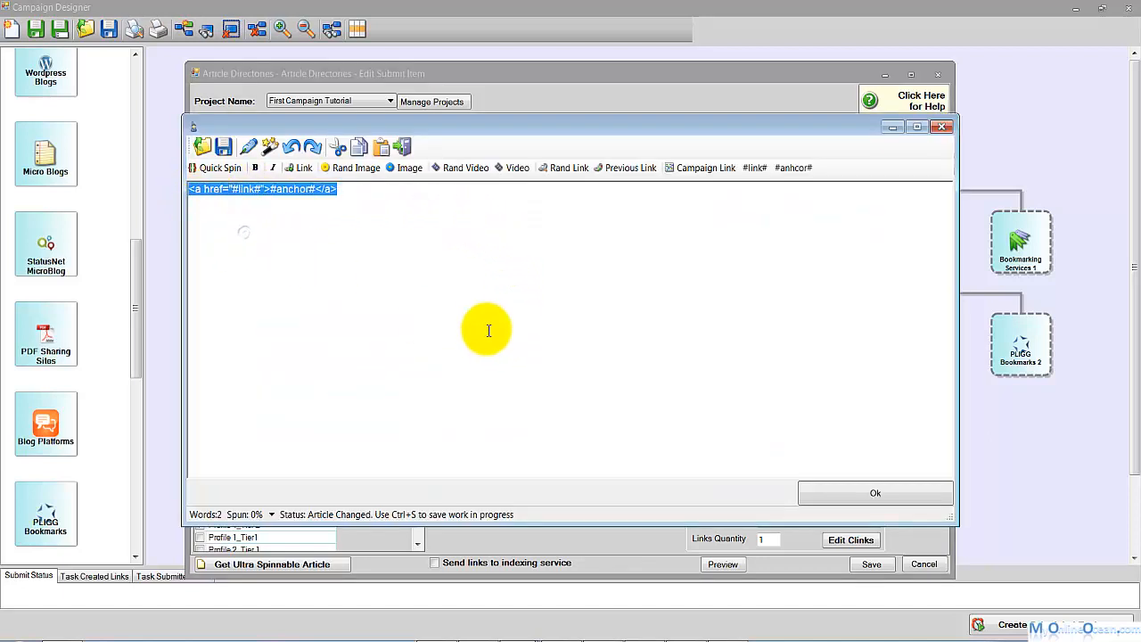
pyautogui.click(363, 218)
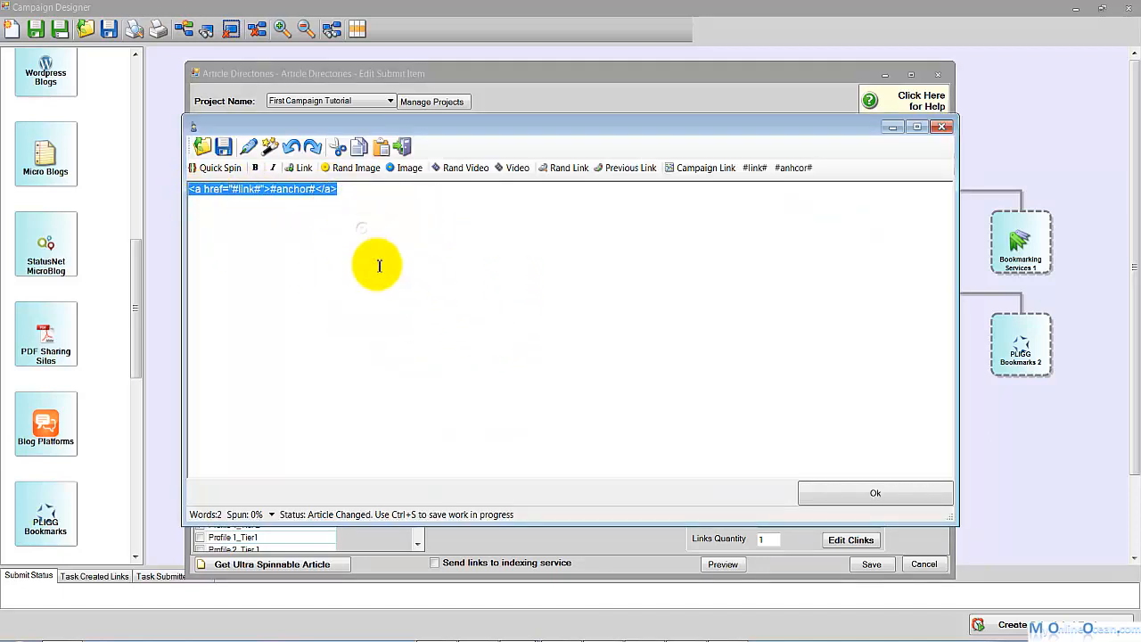
pyautogui.click(554, 640)
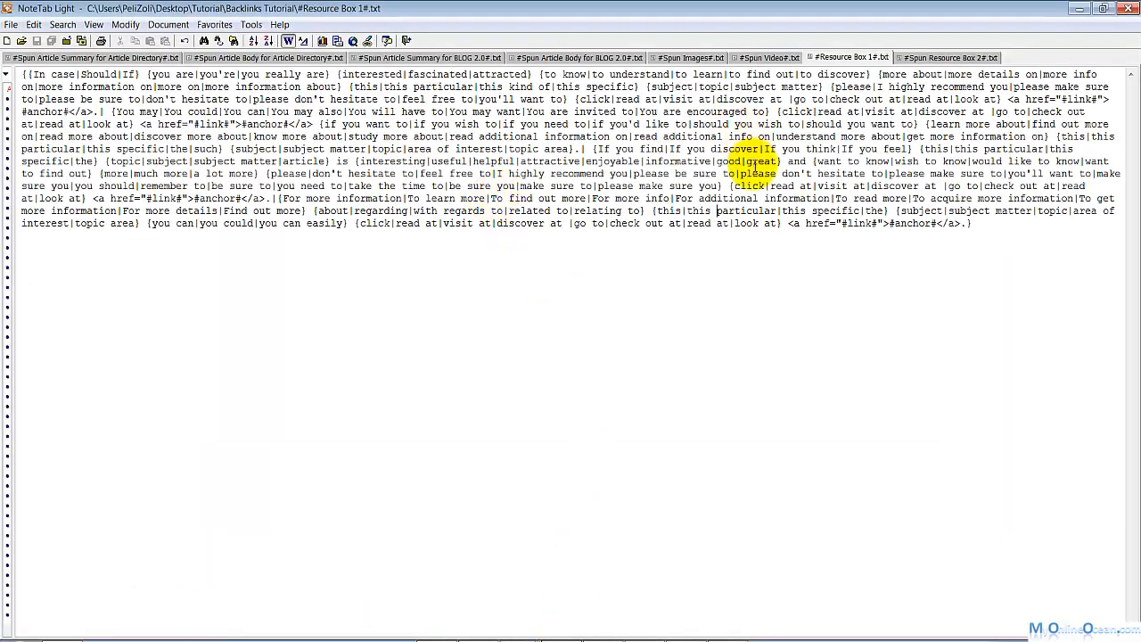
pyautogui.hotkey('ctrl', 'a')
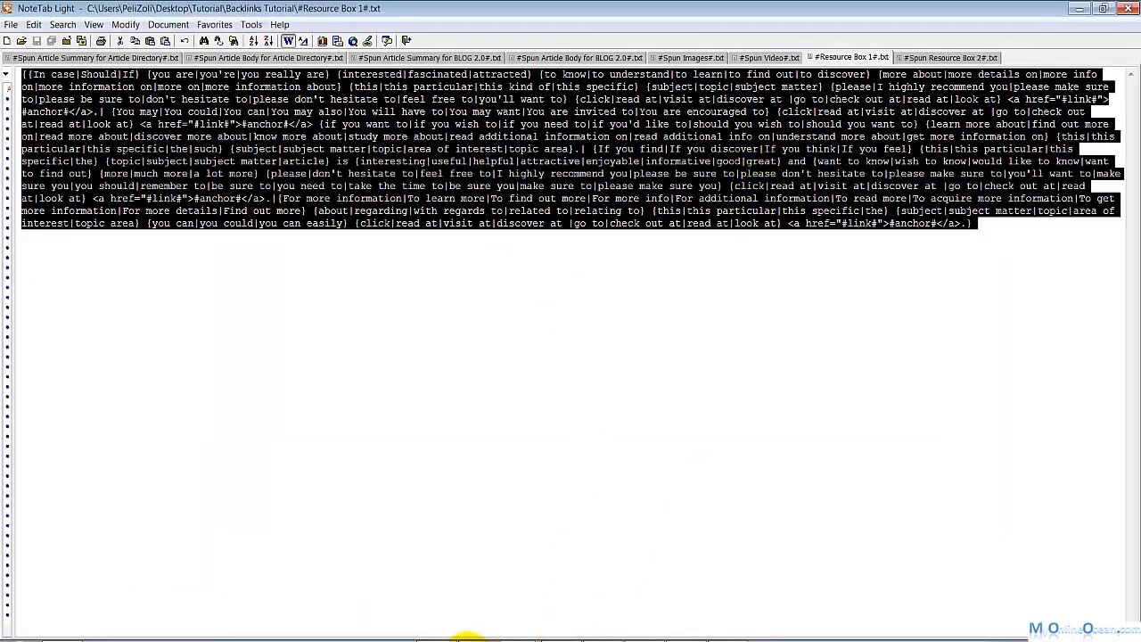
pyautogui.click(522, 615)
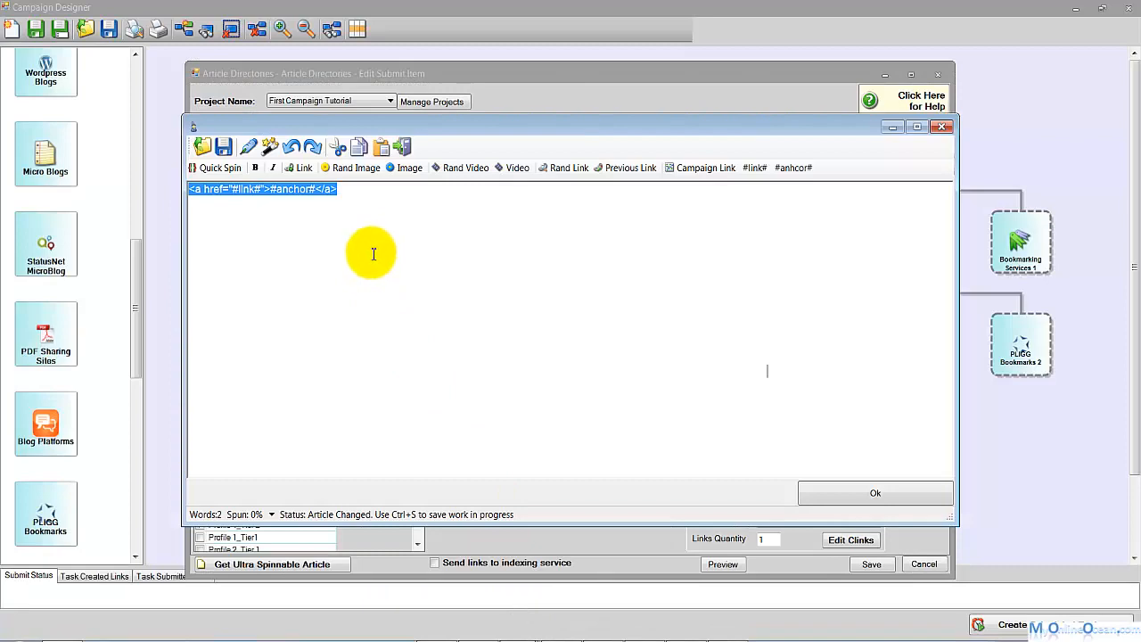
pyautogui.hotkey('ctrl', 'v')
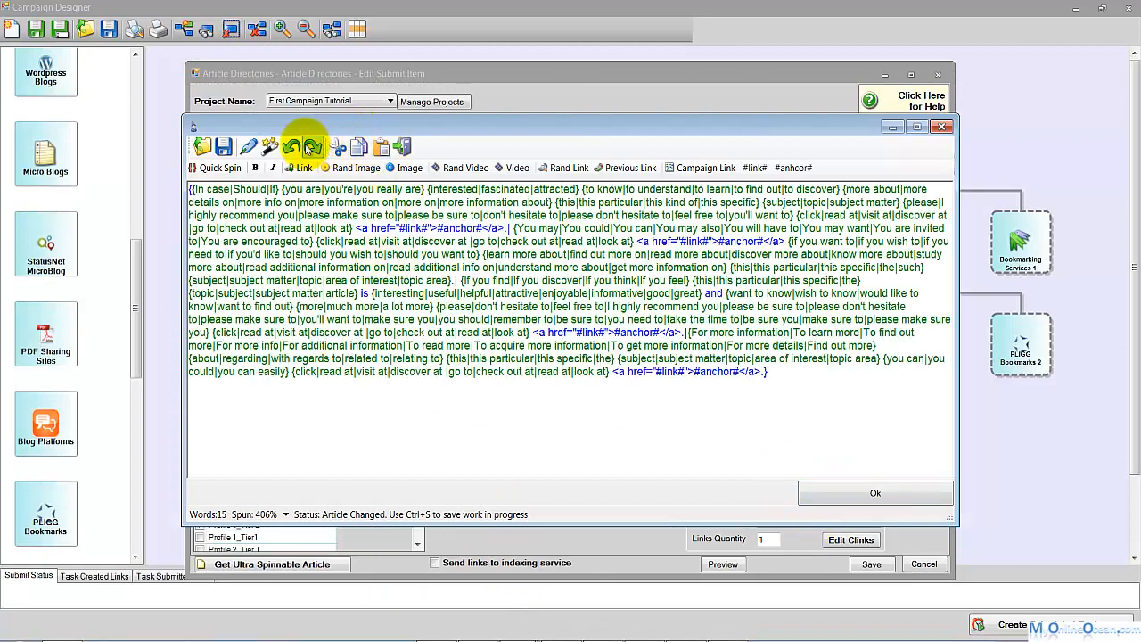
# Step: Generate several sample variations of the spun resource box text and accept the Article Resources Box
pyautogui.click(270, 147)
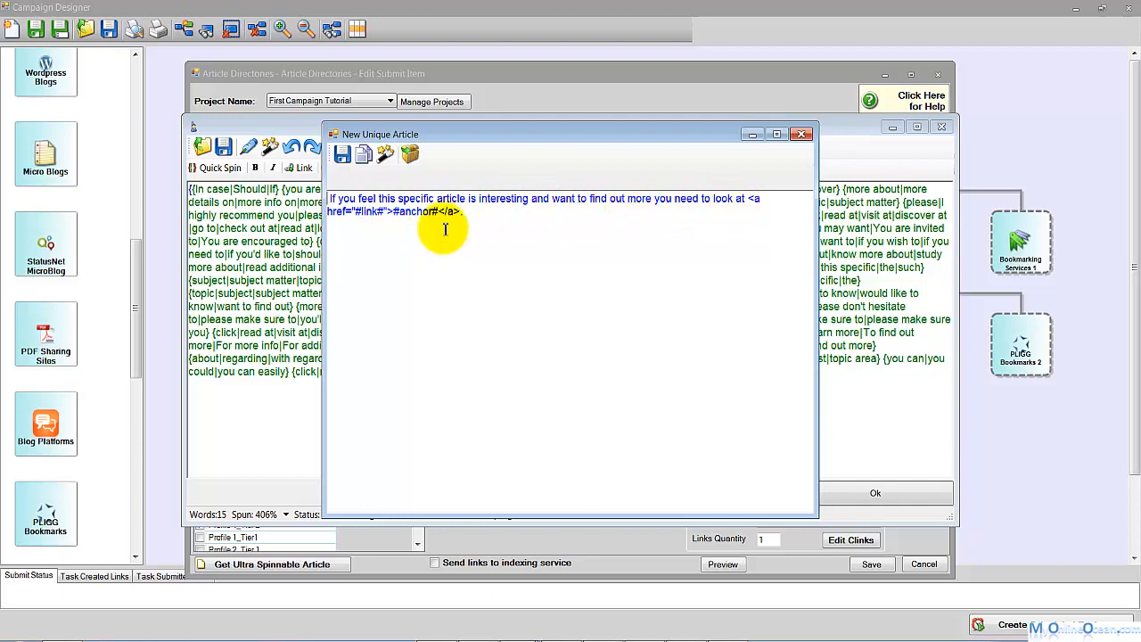
pyautogui.click(383, 158)
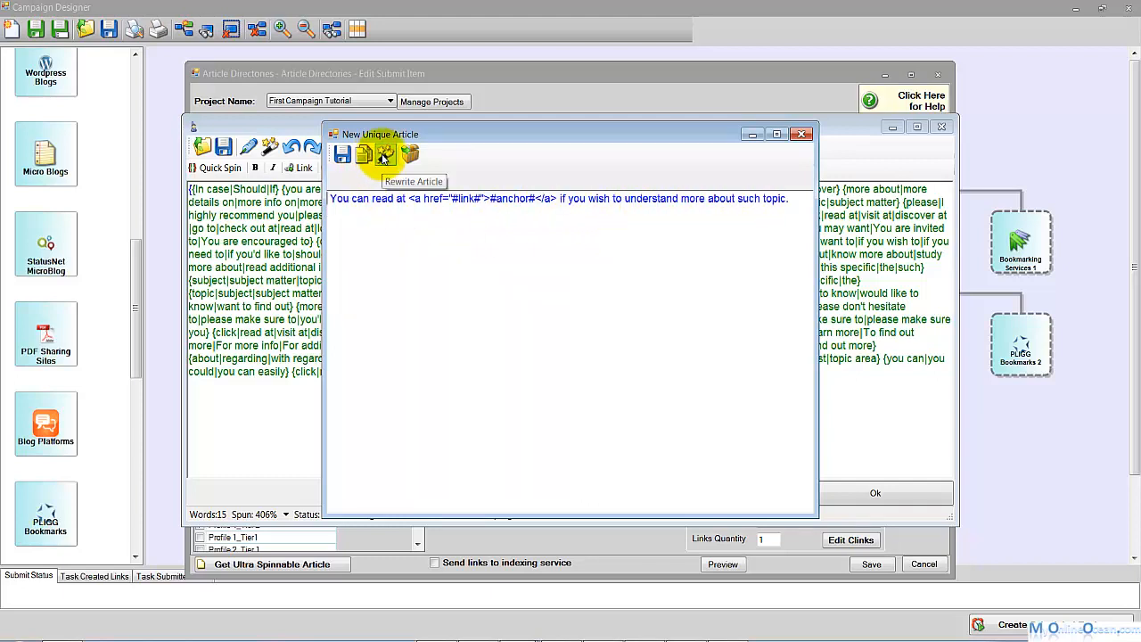
pyautogui.click(382, 158)
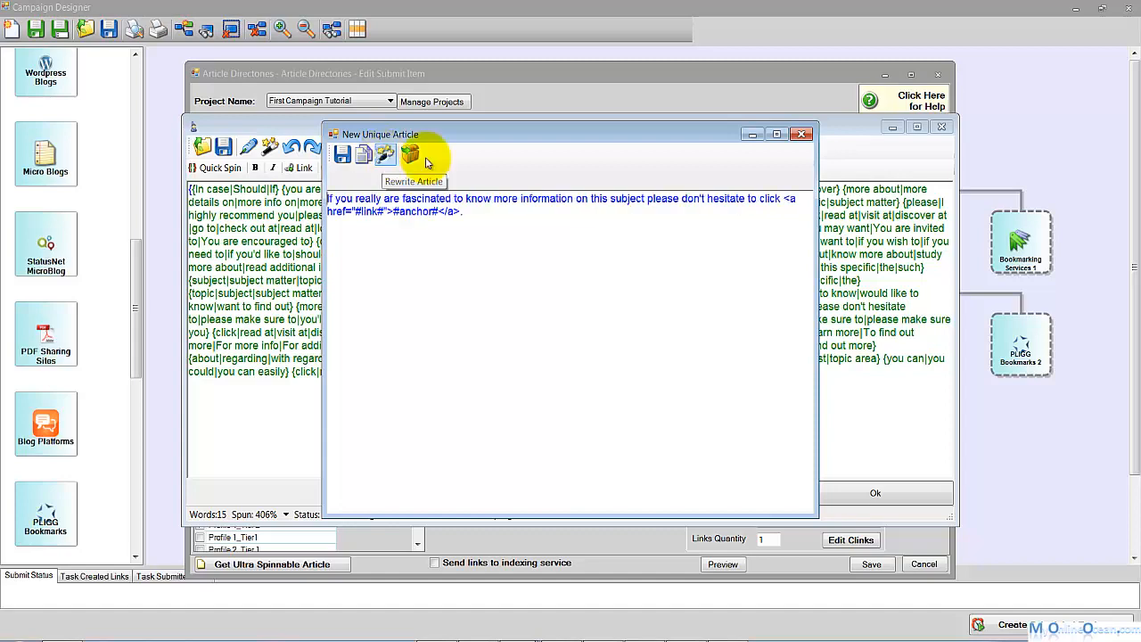
pyautogui.click(801, 133)
pyautogui.click(876, 493)
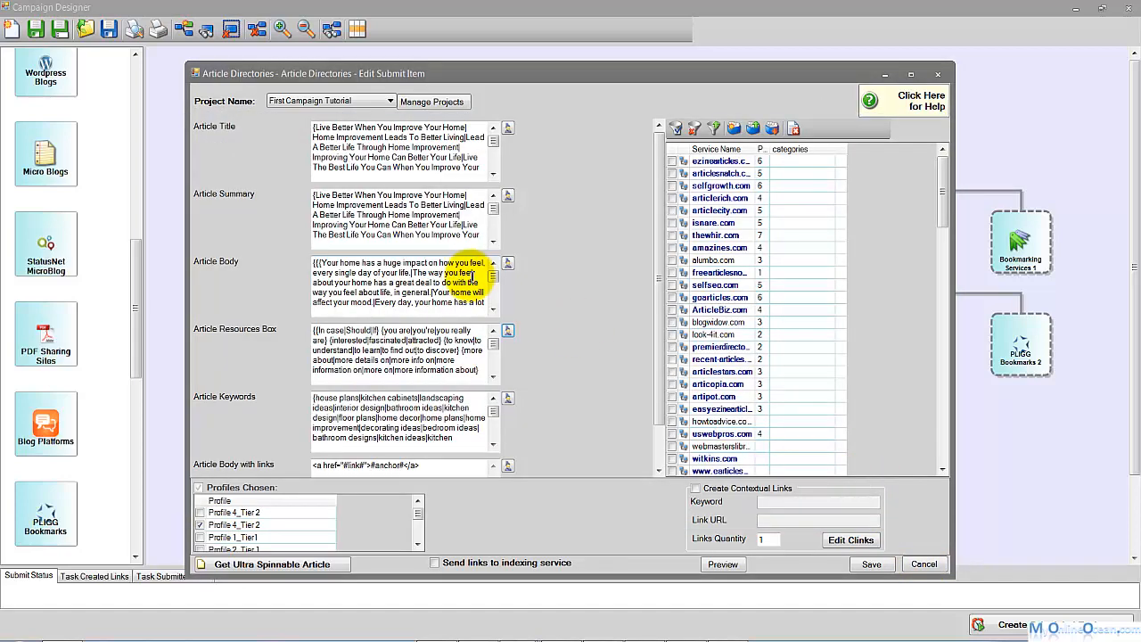
# Step: Review the article directory list and the Article Keywords, generating sample keyword variations to check the spin syntax
pyautogui.moveTo(942, 212); pyautogui.dragTo(943, 249)
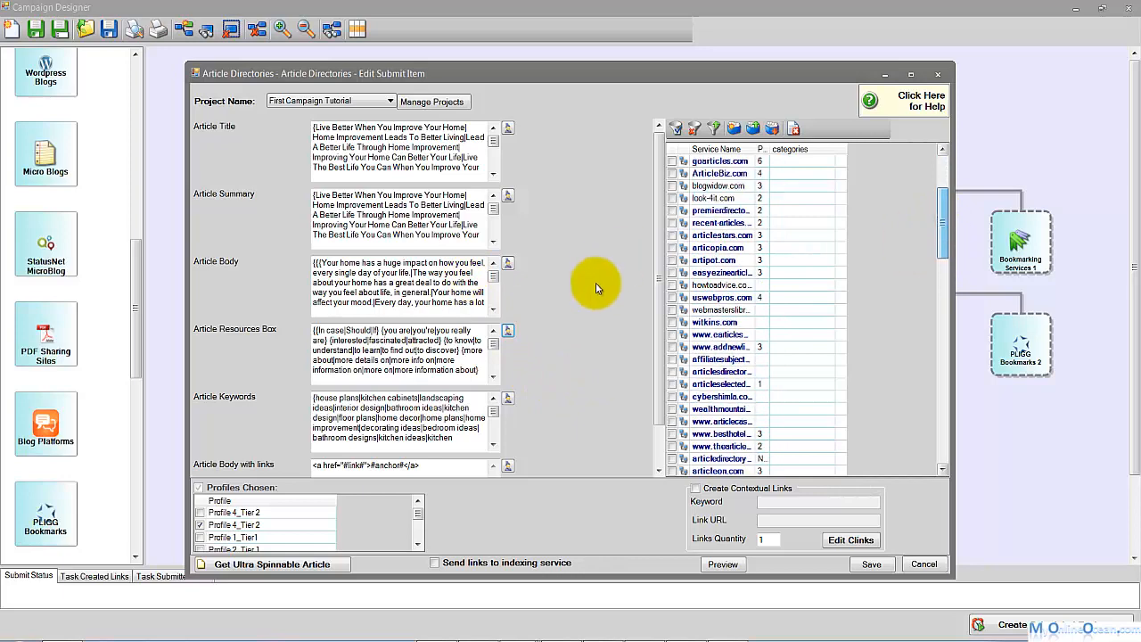
pyautogui.scroll(-1, 662, 275)
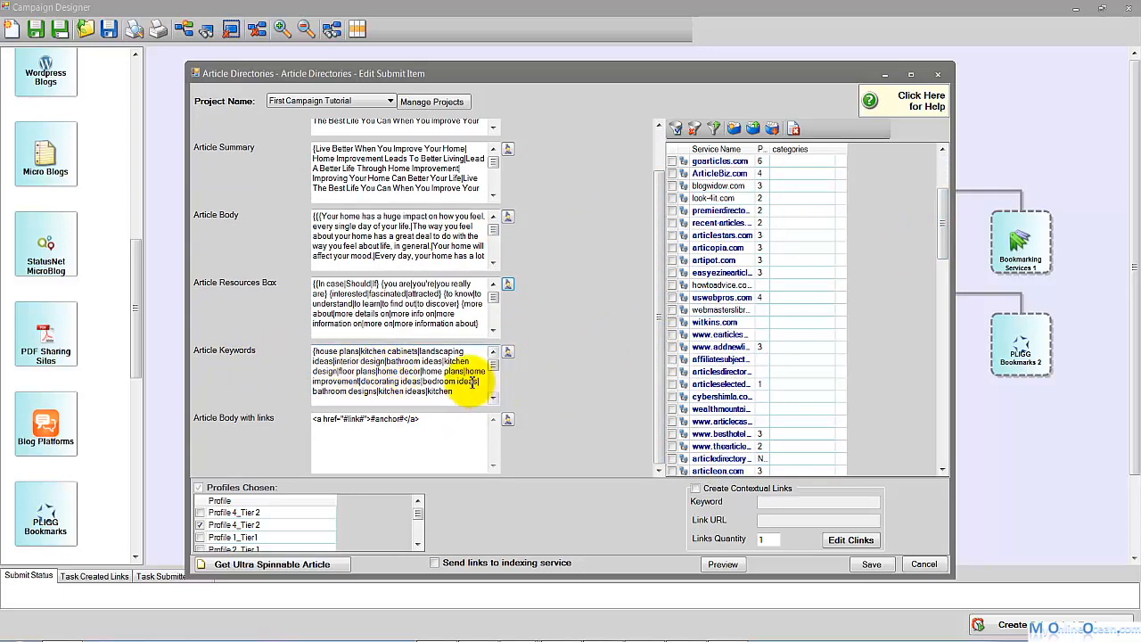
pyautogui.click(508, 353)
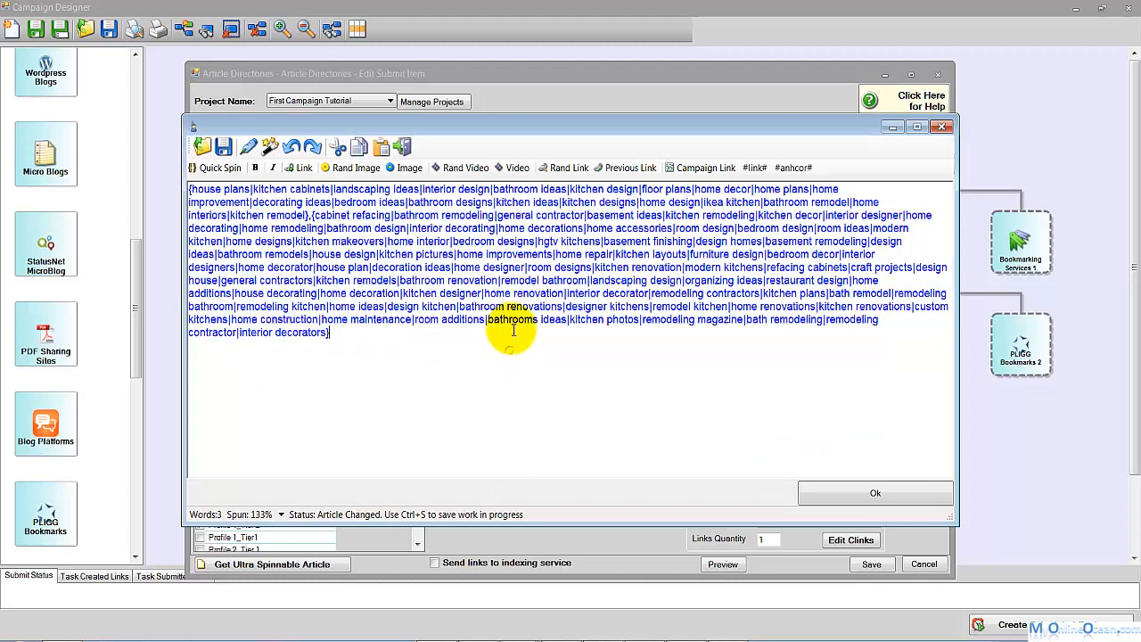
pyautogui.click(271, 148)
pyautogui.click(385, 158)
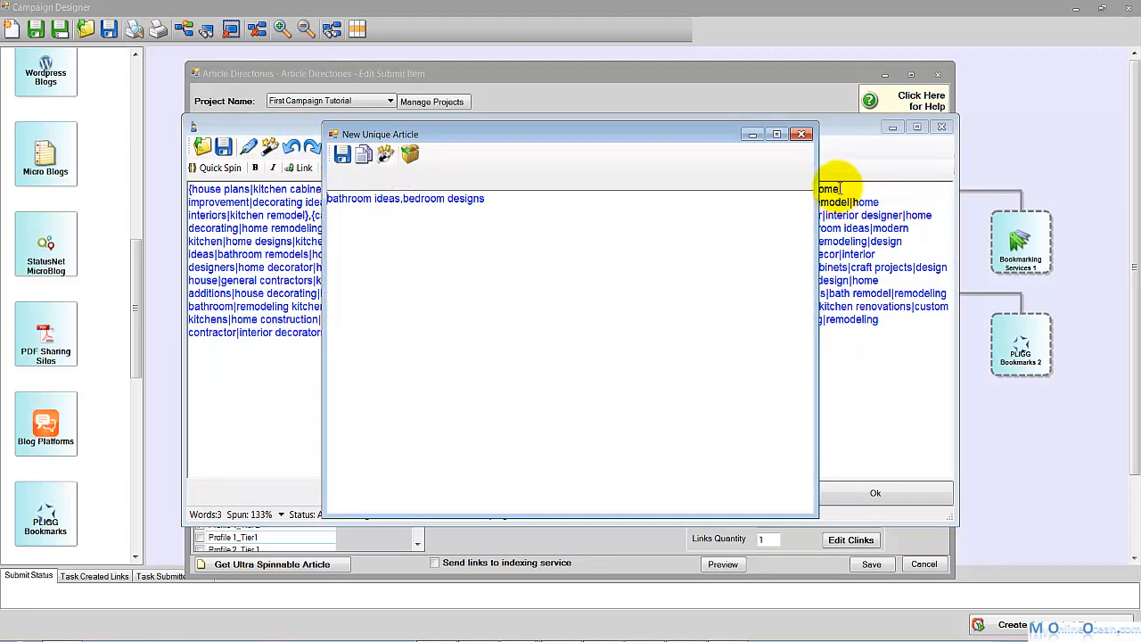
pyautogui.click(801, 134)
pyautogui.click(875, 489)
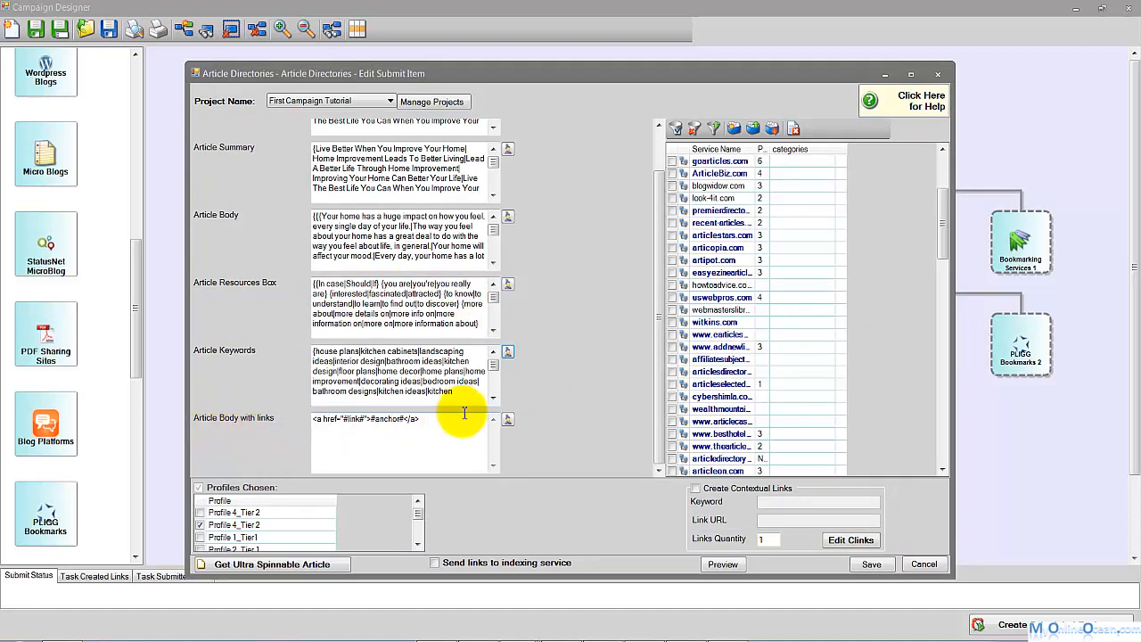
# Step: Replace the default link code in Article Body with links with the text of #Spun Article Body for Article Directory#.txt from NoteTab
pyautogui.click(507, 419)
pyautogui.moveTo(357, 197); pyautogui.dragTo(189, 190)
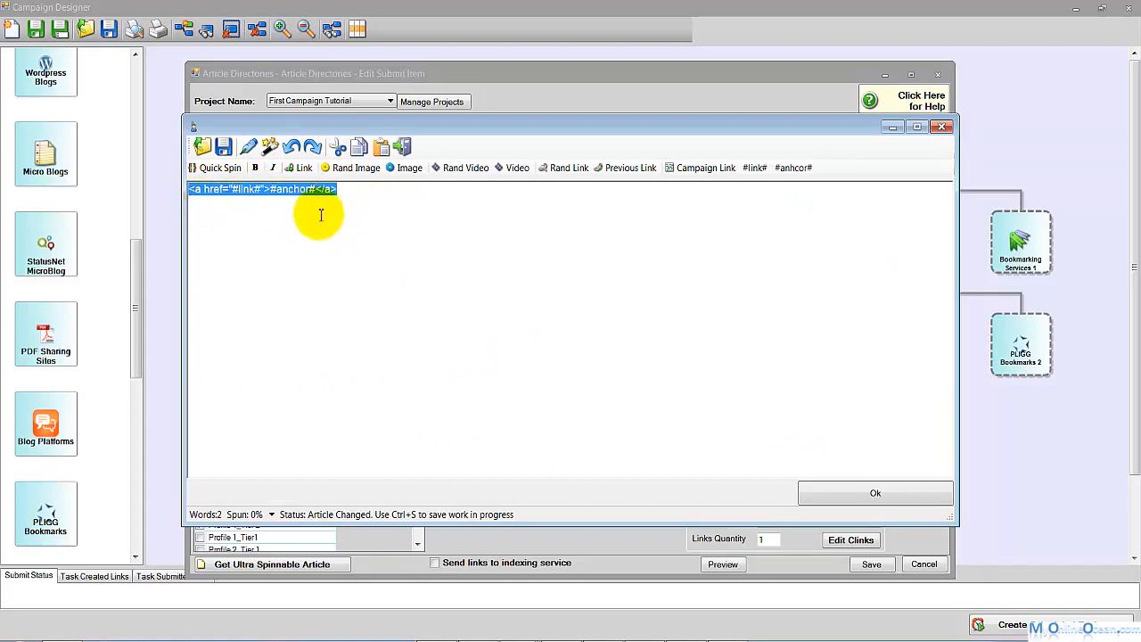
pyautogui.hotkey('ctrl', 'x')
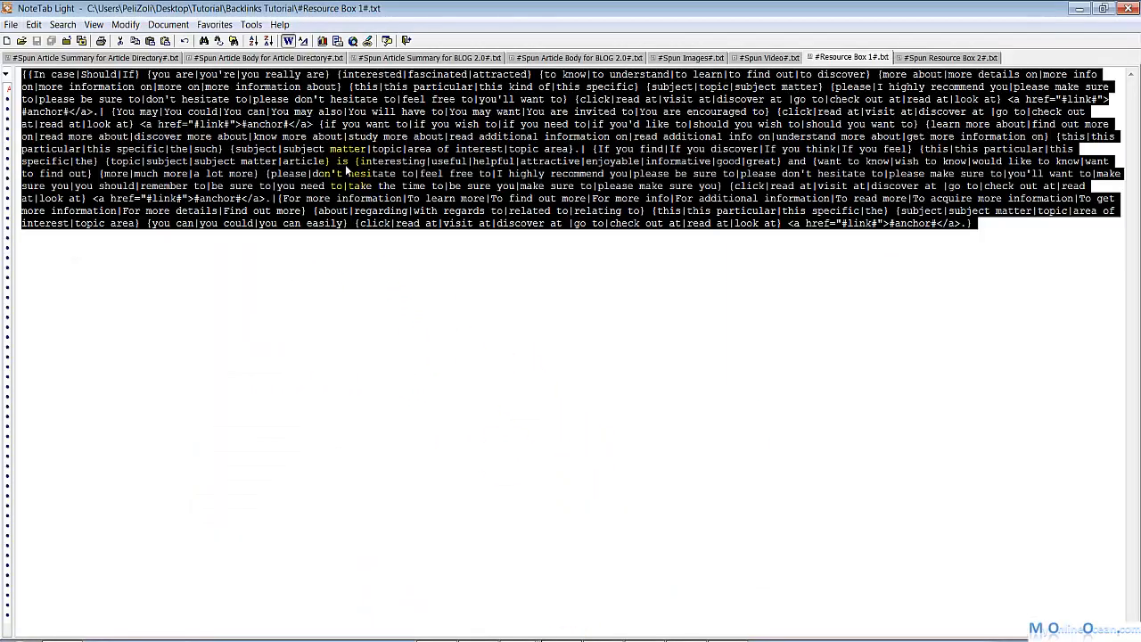
pyautogui.click(295, 59)
pyautogui.rightClick(292, 136)
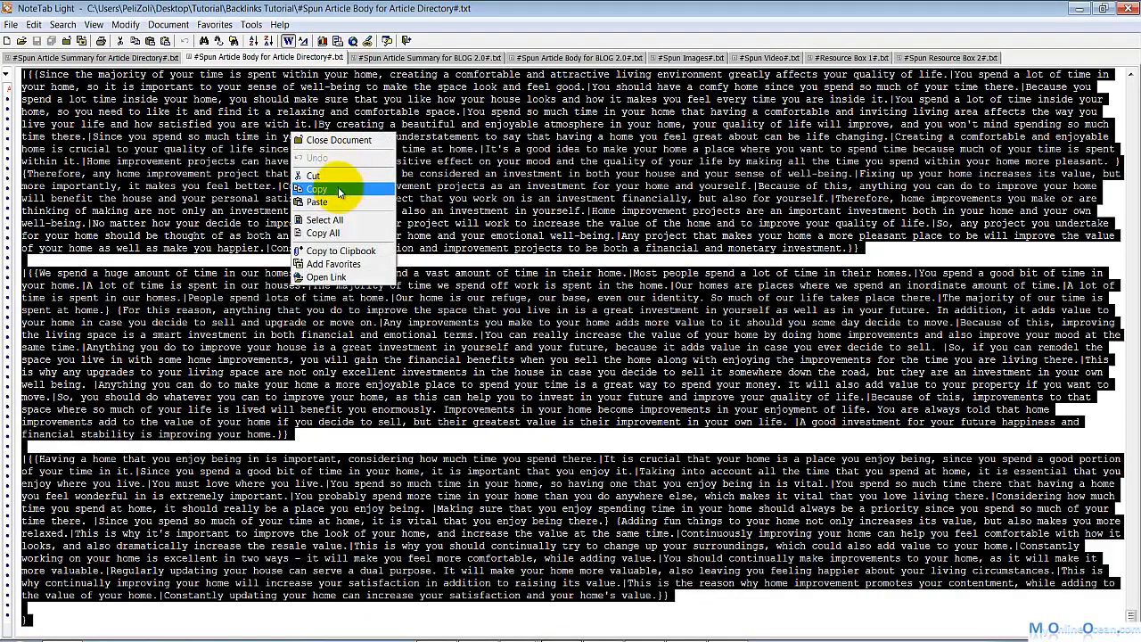
pyautogui.click(328, 173)
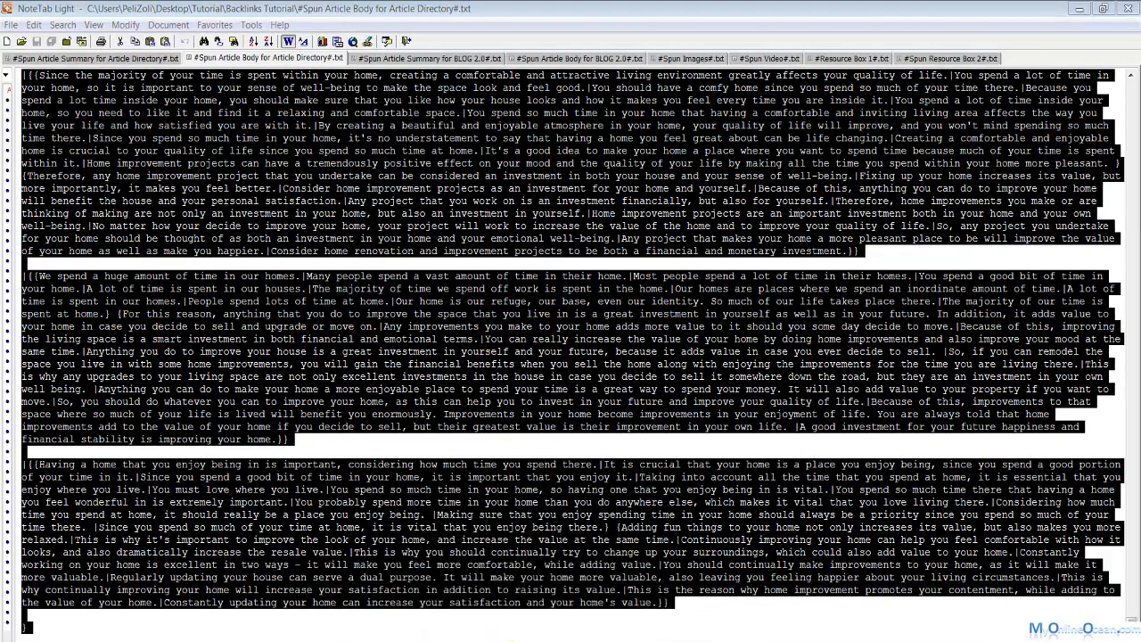
pyautogui.click(517, 639)
pyautogui.click(510, 633)
pyautogui.rightClick(326, 280)
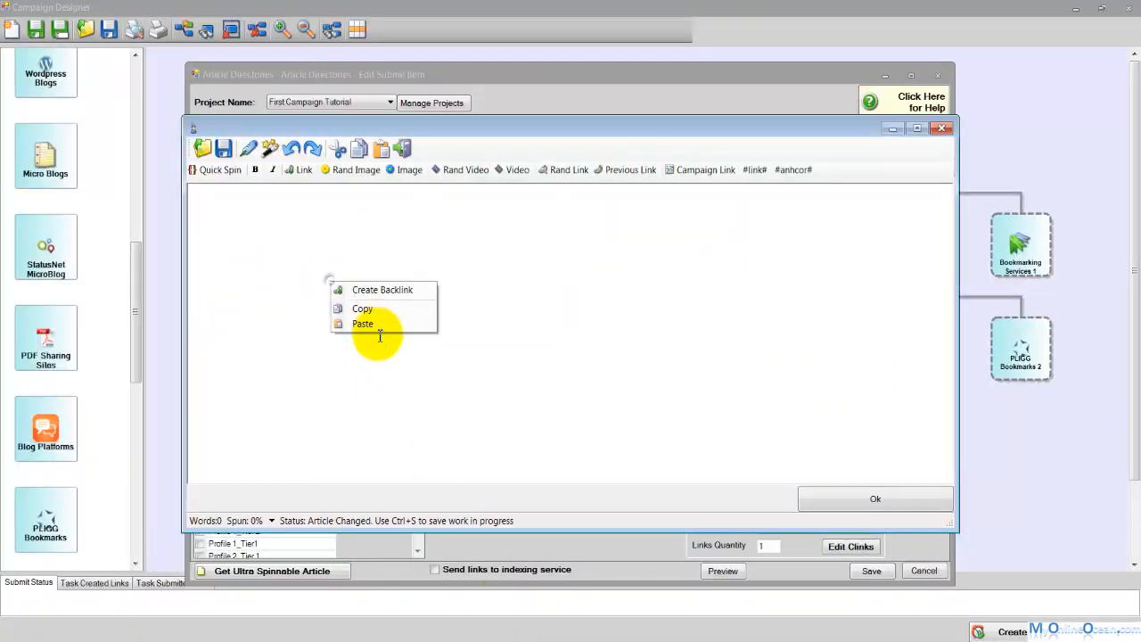
pyautogui.click(371, 330)
# Step: Switch to NoteTab and copy the entire text of #Resource Box 1#.txt
pyautogui.click(660, 639)
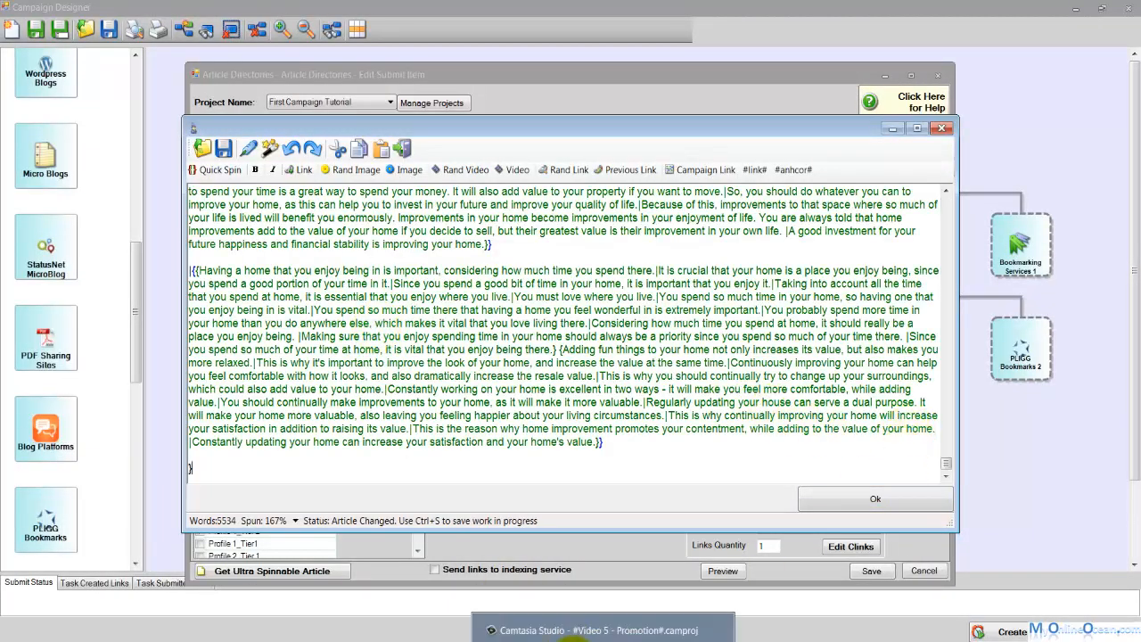
pyautogui.click(581, 632)
pyautogui.click(652, 226)
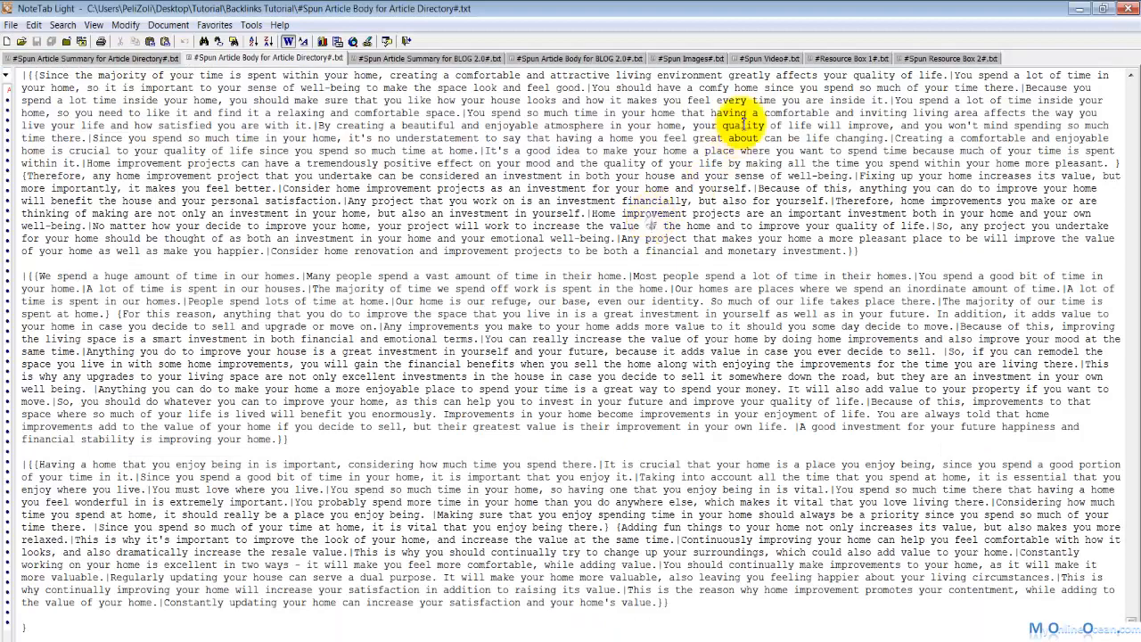
pyautogui.click(846, 58)
pyautogui.click(974, 227)
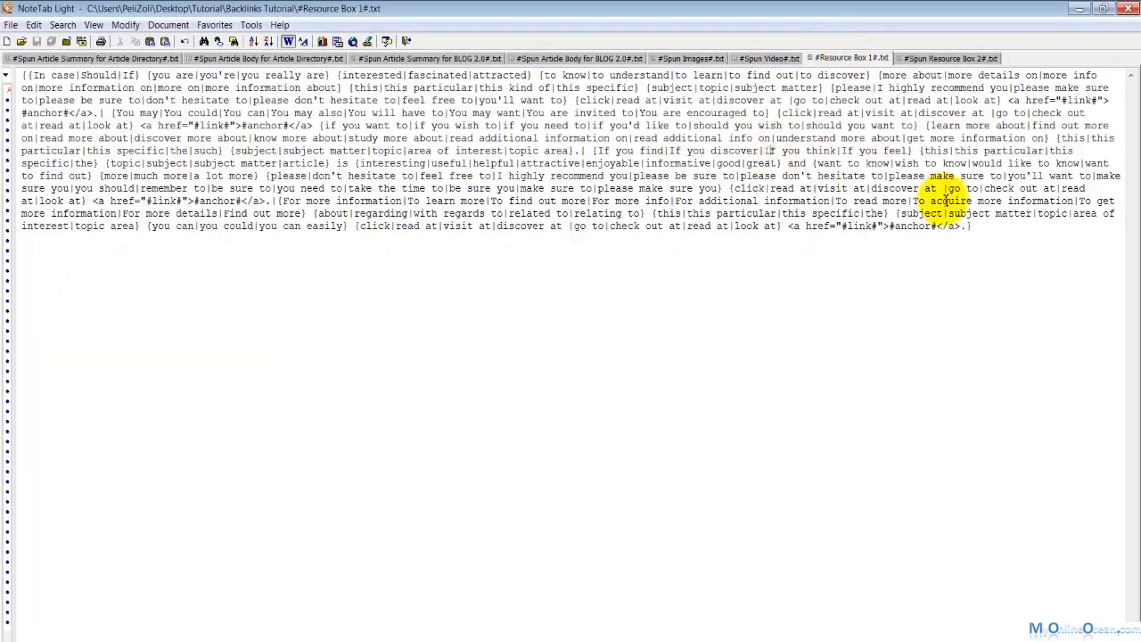
pyautogui.moveTo(973, 227); pyautogui.dragTo(10, 76)
pyautogui.rightClick(87, 98)
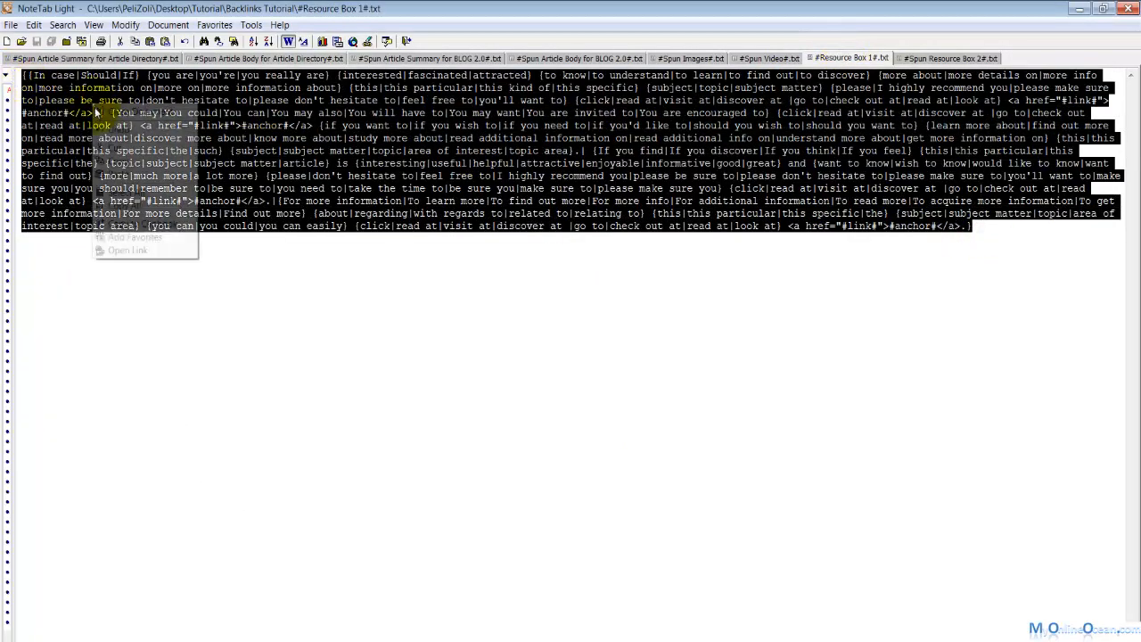
pyautogui.click(120, 158)
# Step: Return to Magic Submitter's body editor and paste the resource box text at the end of the article, ahead of its closing brace
pyautogui.moveTo(515, 638)
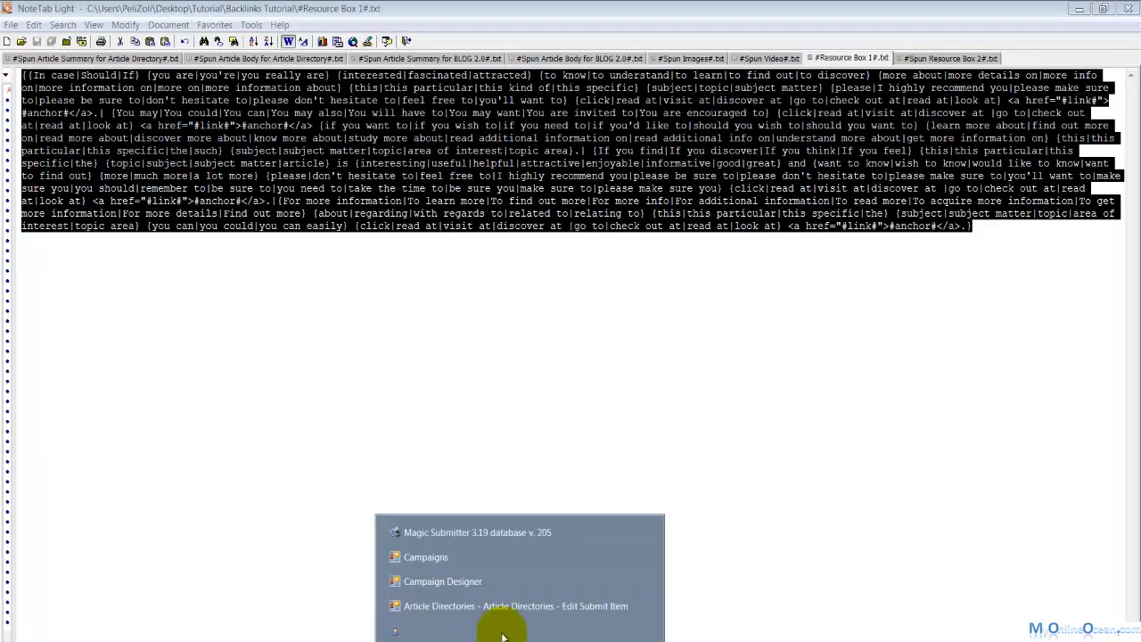
pyautogui.click(472, 569)
pyautogui.moveTo(946, 463); pyautogui.dragTo(948, 482)
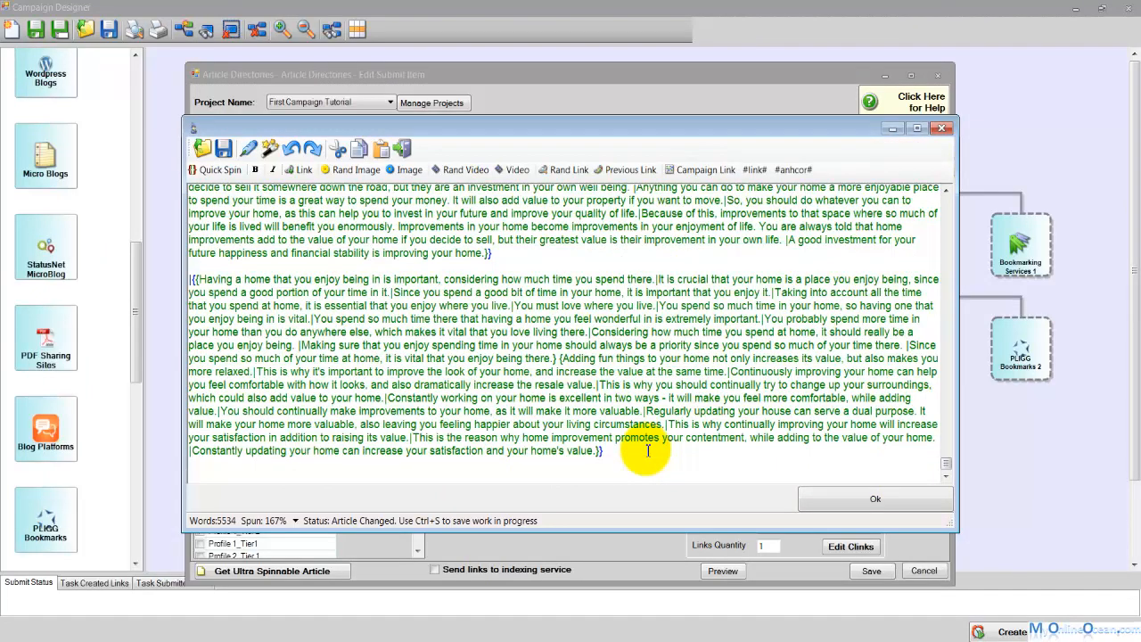
pyautogui.hotkey('ctrl', 'v')
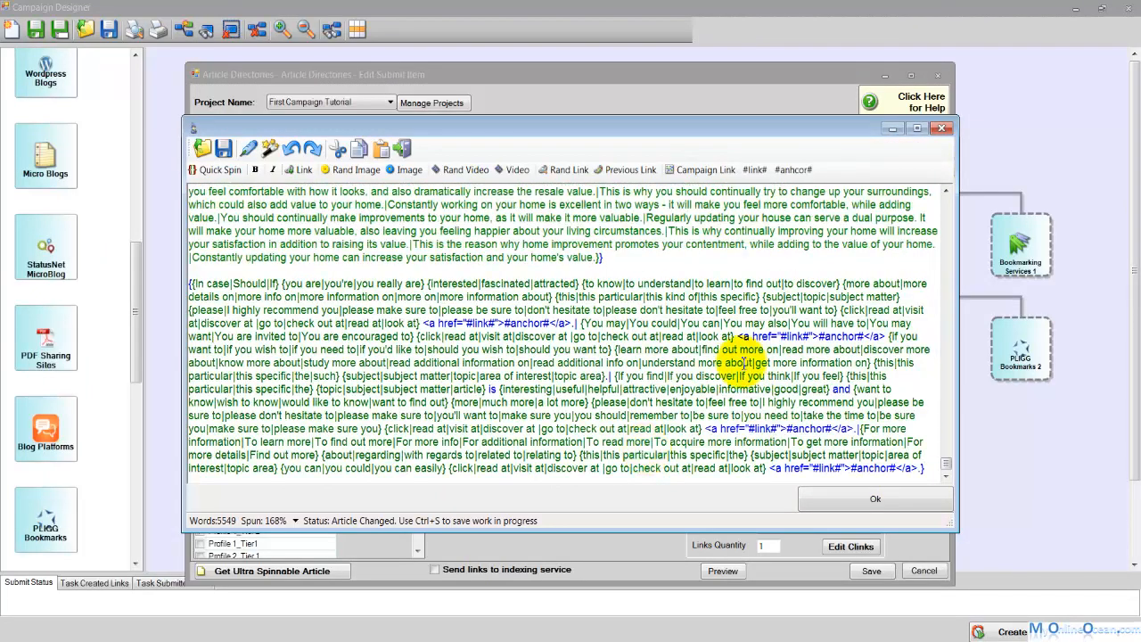
# Step: Generate a sample variation of the linked article body and review it down to its end
pyautogui.click(270, 147)
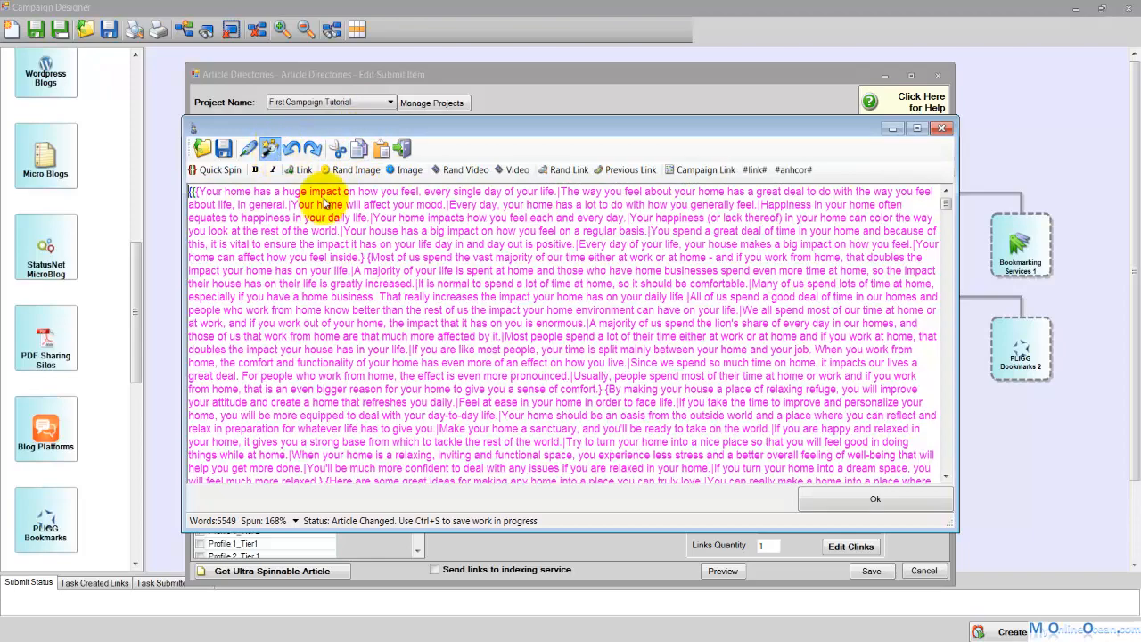
pyautogui.moveTo(802, 268); pyautogui.dragTo(805, 407)
pyautogui.click(801, 136)
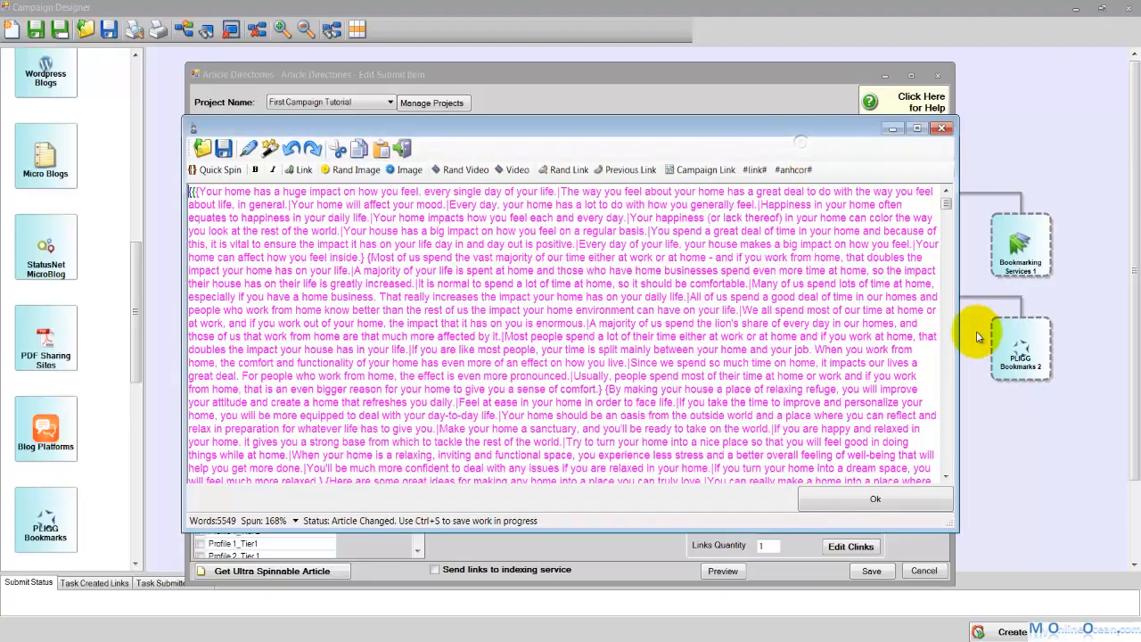
# Step: Move the resource box text from inside the article's final closing brace to below it
pyautogui.moveTo(944, 204); pyautogui.dragTo(194, 266)
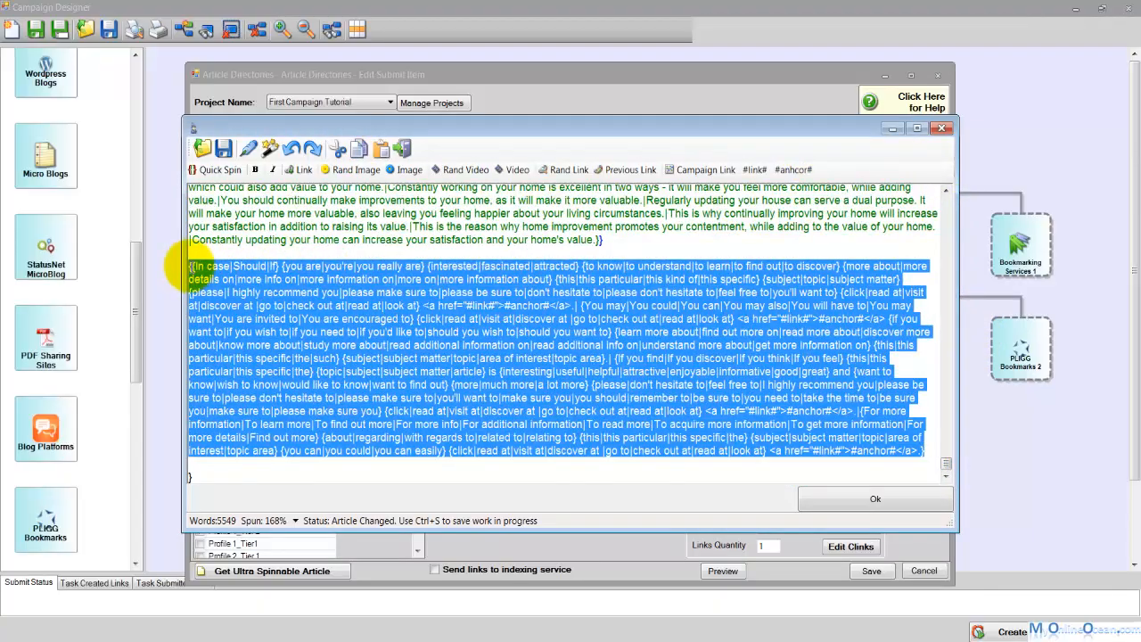
pyautogui.rightClick(202, 269)
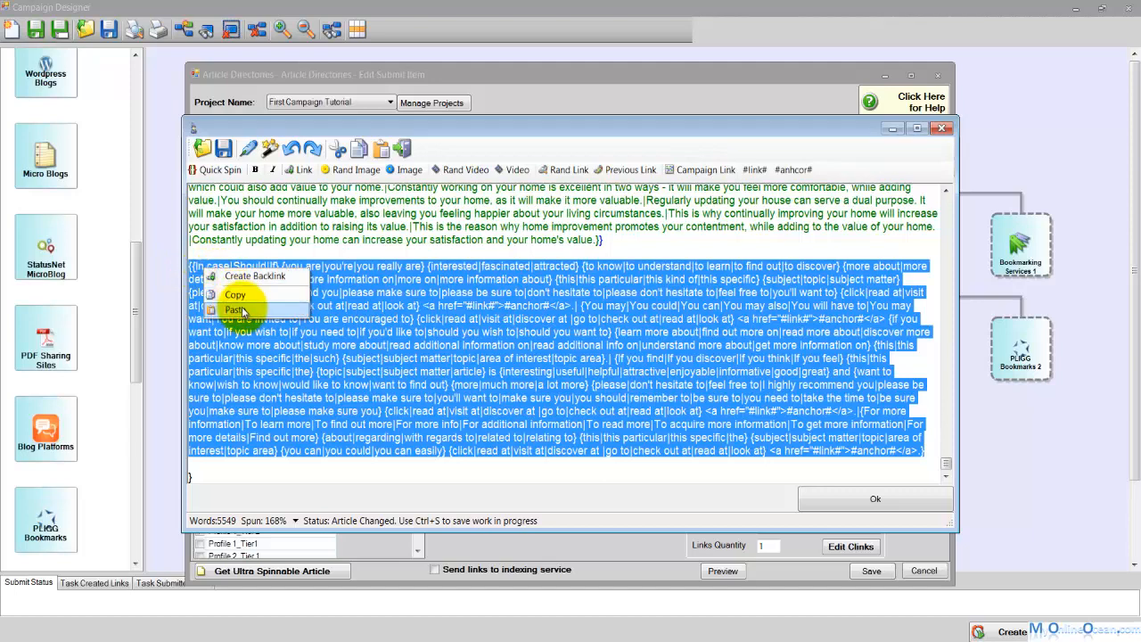
pyautogui.click(239, 295)
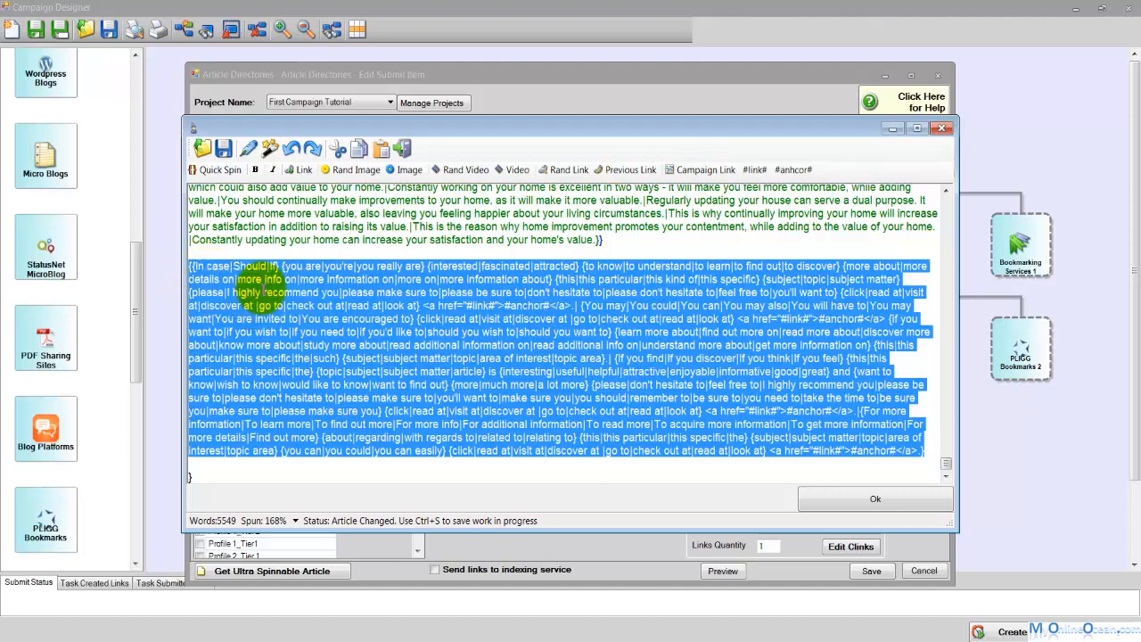
pyautogui.press('Delete')
pyautogui.click(218, 287)
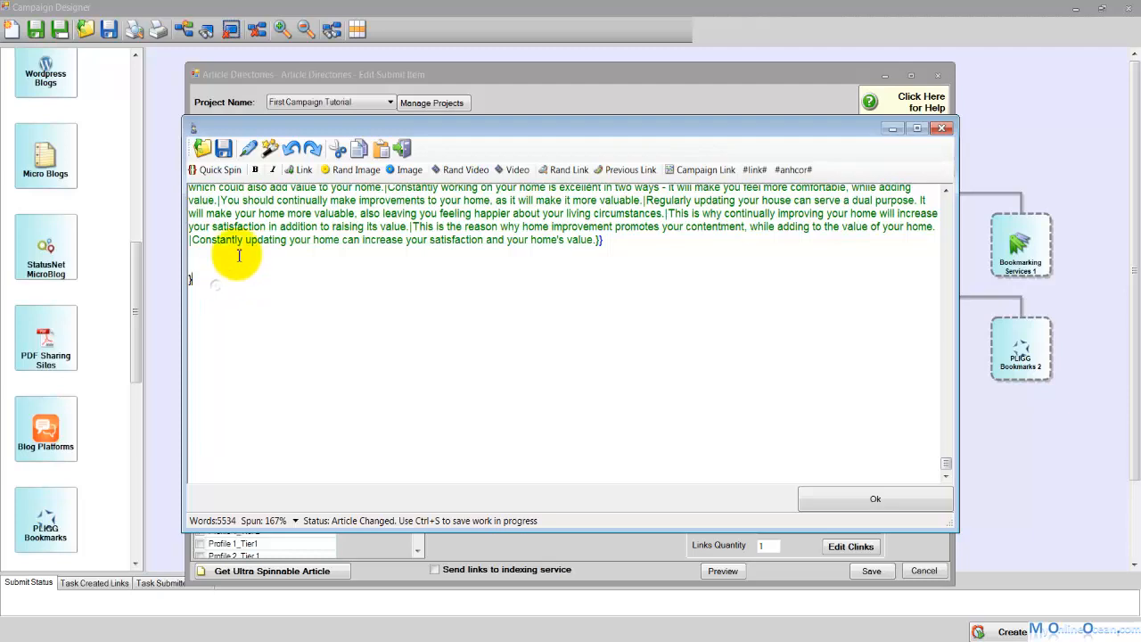
pyautogui.hotkey('ctrl', 'v')
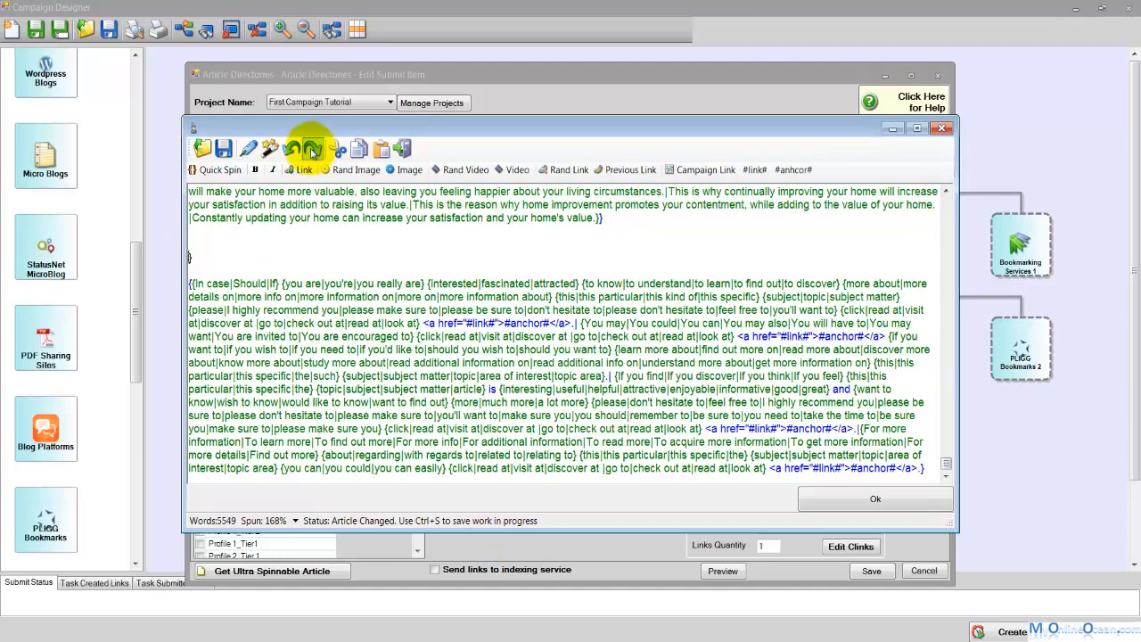
# Step: Generate a new unique article and check the spacing and the resource box link line at its end
pyautogui.click(270, 148)
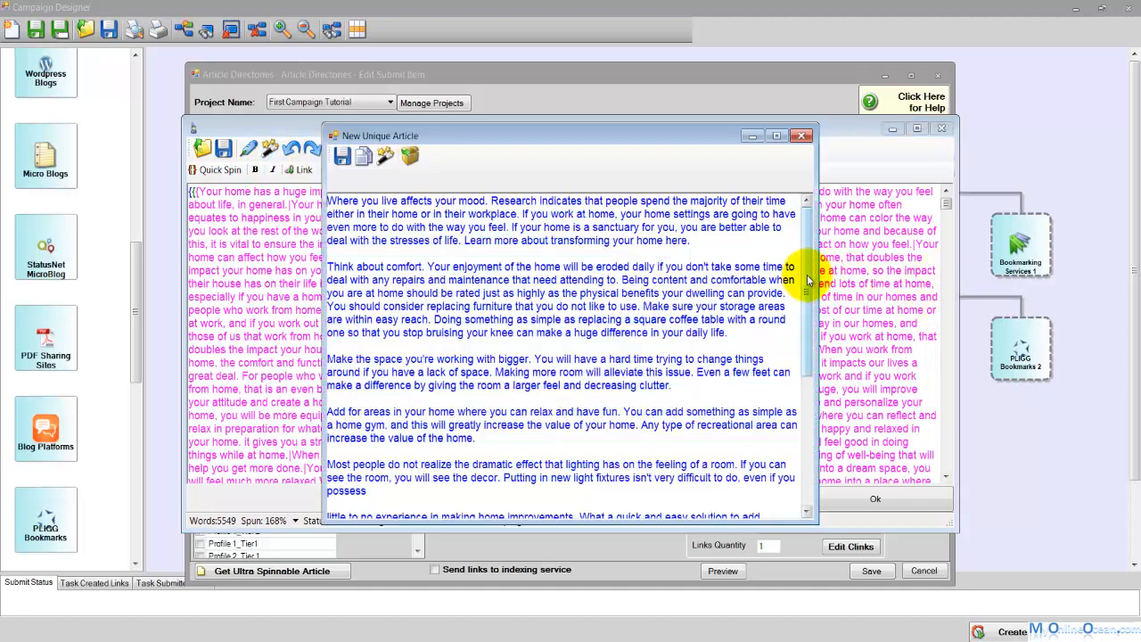
pyautogui.moveTo(807, 276); pyautogui.dragTo(800, 446)
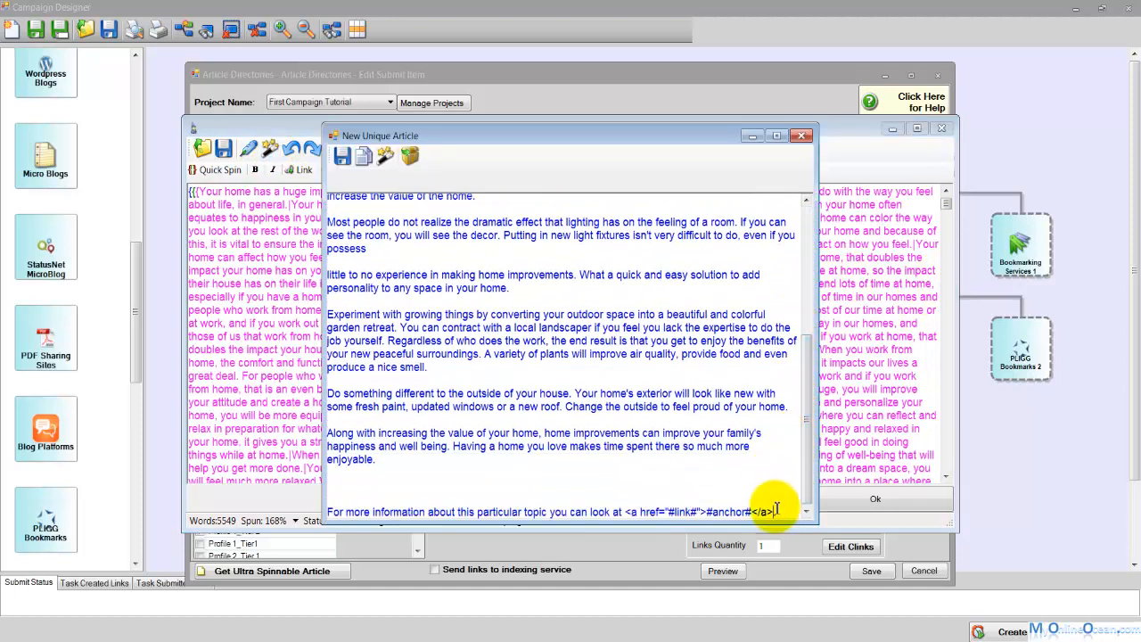
pyautogui.moveTo(774, 511); pyautogui.dragTo(343, 512)
pyautogui.click(352, 512)
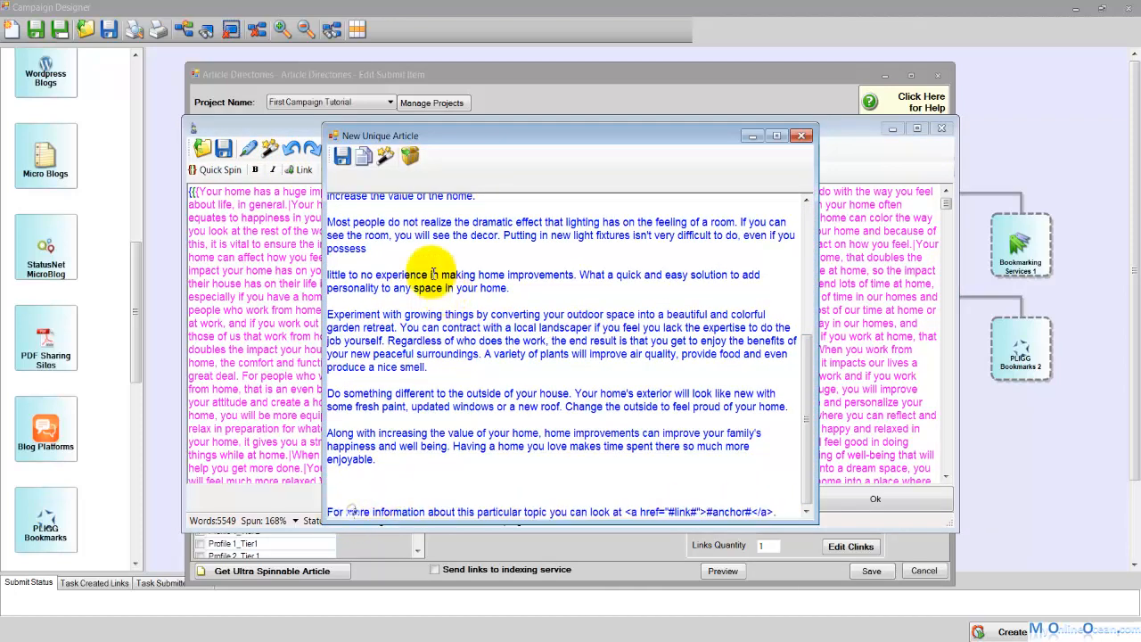
pyautogui.click(383, 484)
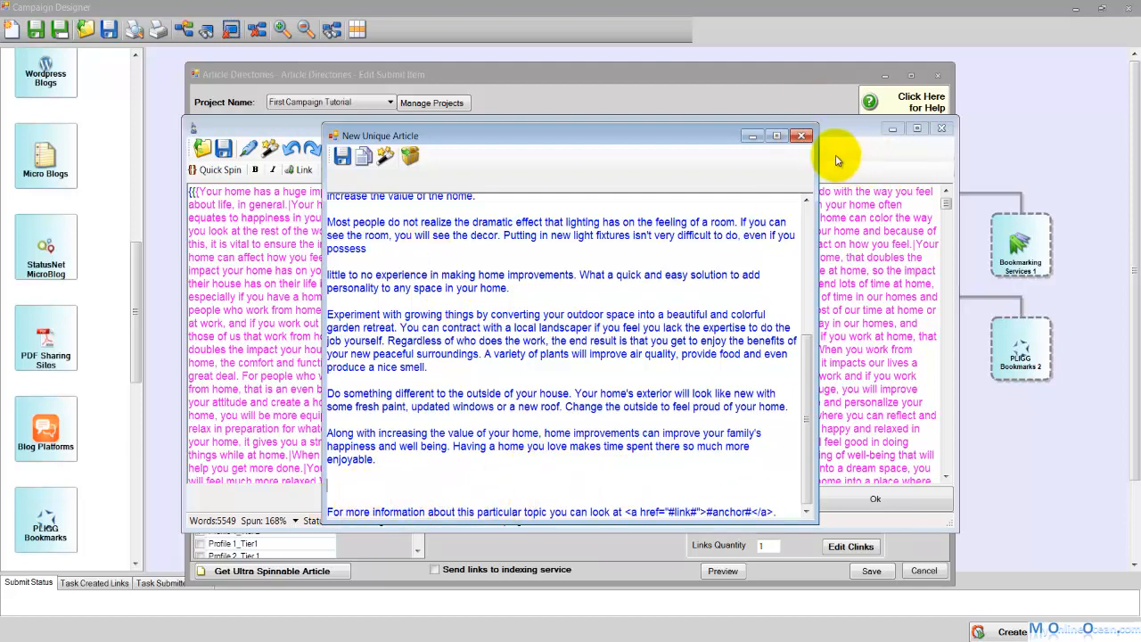
pyautogui.click(801, 135)
# Step: Remove the empty lines before the article's final closing brace and accept the Article Body with links
pyautogui.moveTo(946, 205); pyautogui.dragTo(947, 471)
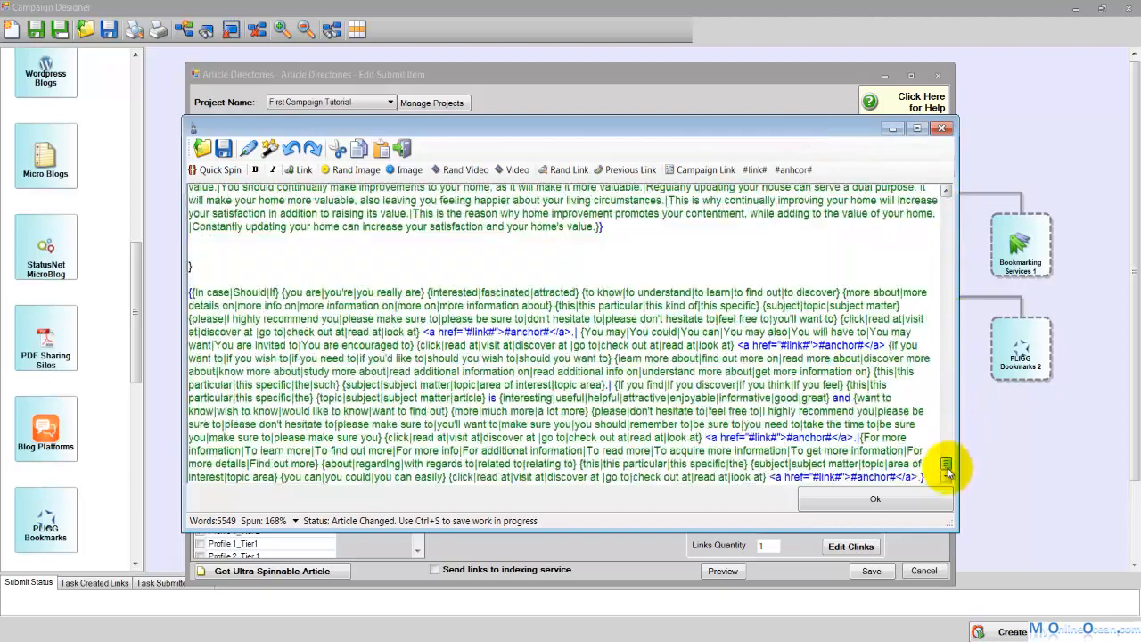
pyautogui.click(192, 267)
pyautogui.press('BackSpace')
pyautogui.press('BackSpace')
pyautogui.press('BackSpace')
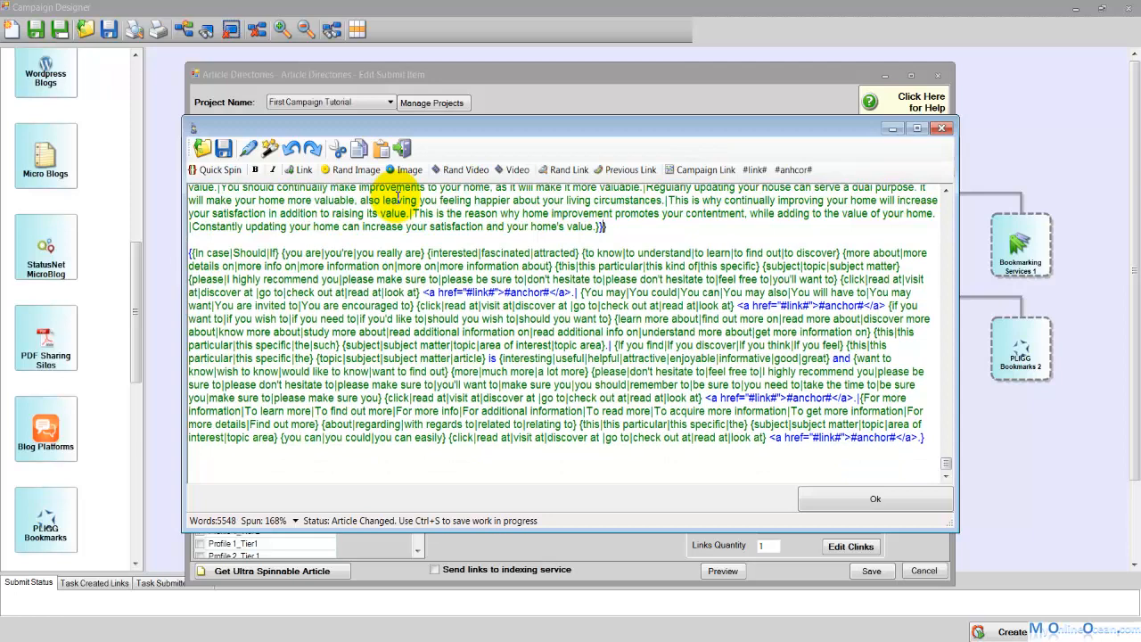
pyautogui.click(875, 501)
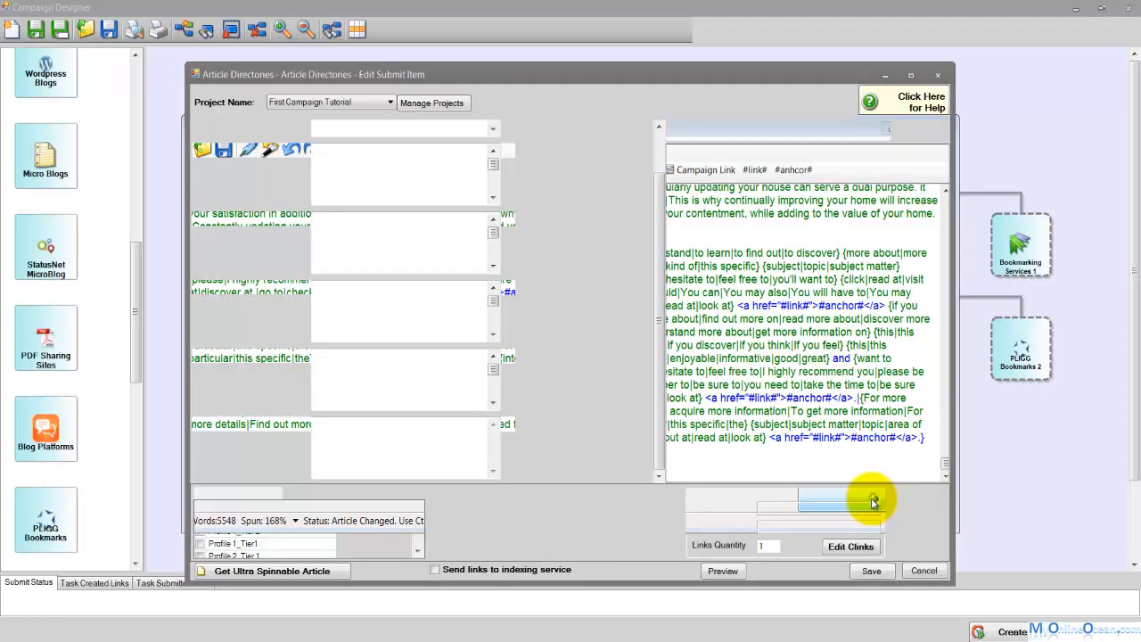
# Step: Select Profile 1_Tier1, Profile 2_Tier 1 and Profile 3_Tier 1 for the submission and deselect Profile 4_Tier 2
pyautogui.click(200, 542)
pyautogui.click(418, 554)
pyautogui.click(419, 553)
pyautogui.click(419, 554)
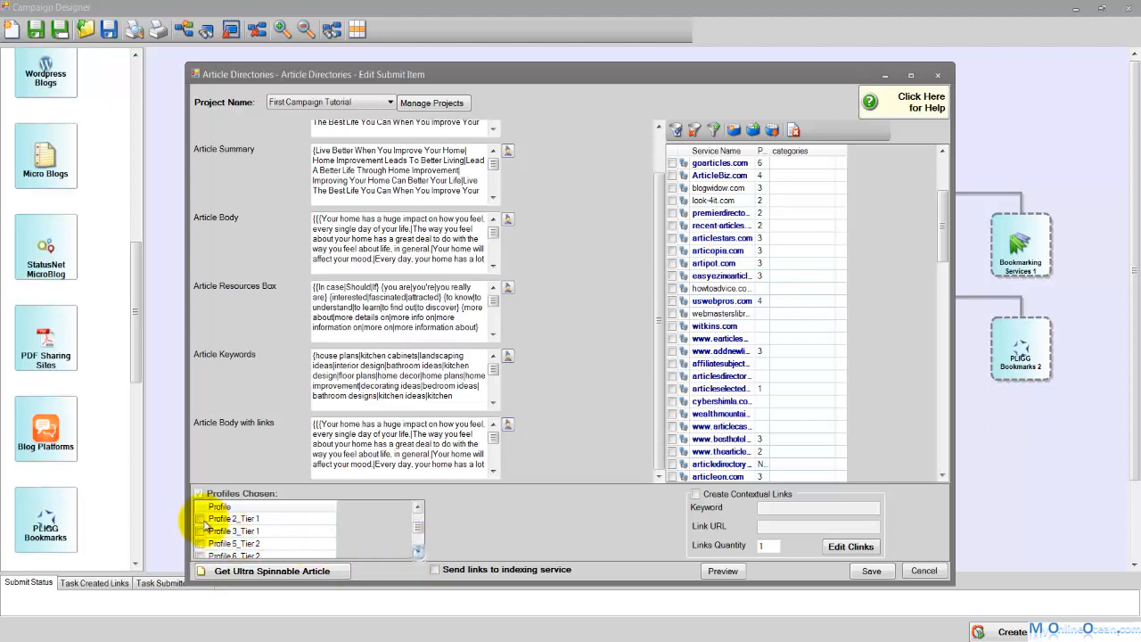
pyautogui.click(200, 519)
pyautogui.click(200, 531)
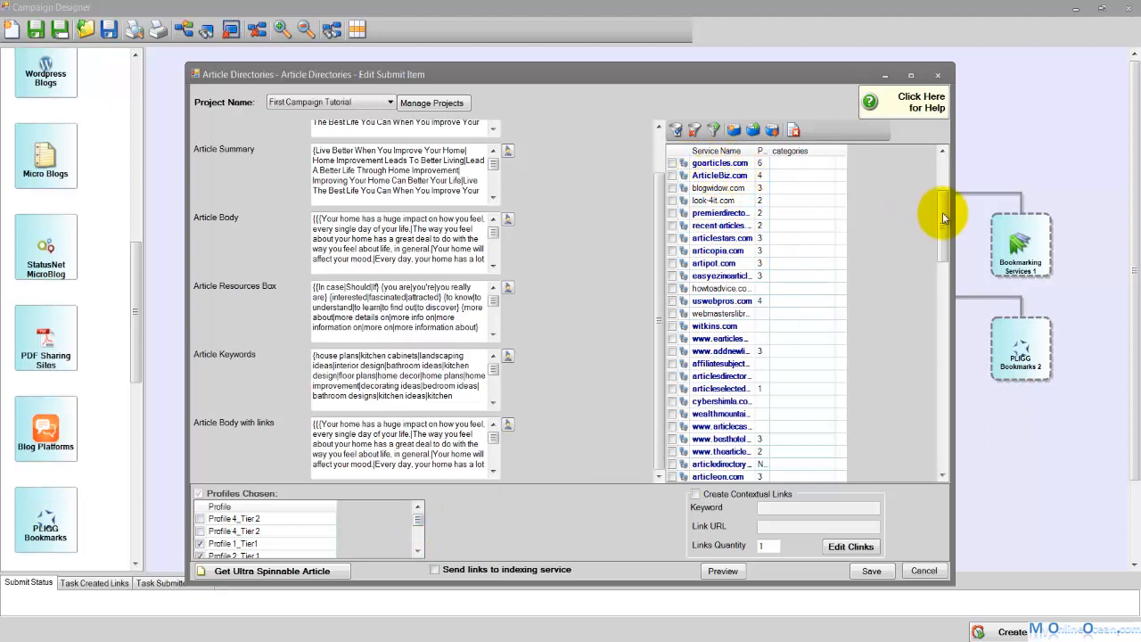
# Step: Set the category of ezinearticles.com, the first service in the list, to Home-and-Family
pyautogui.moveTo(943, 215); pyautogui.dragTo(937, 178)
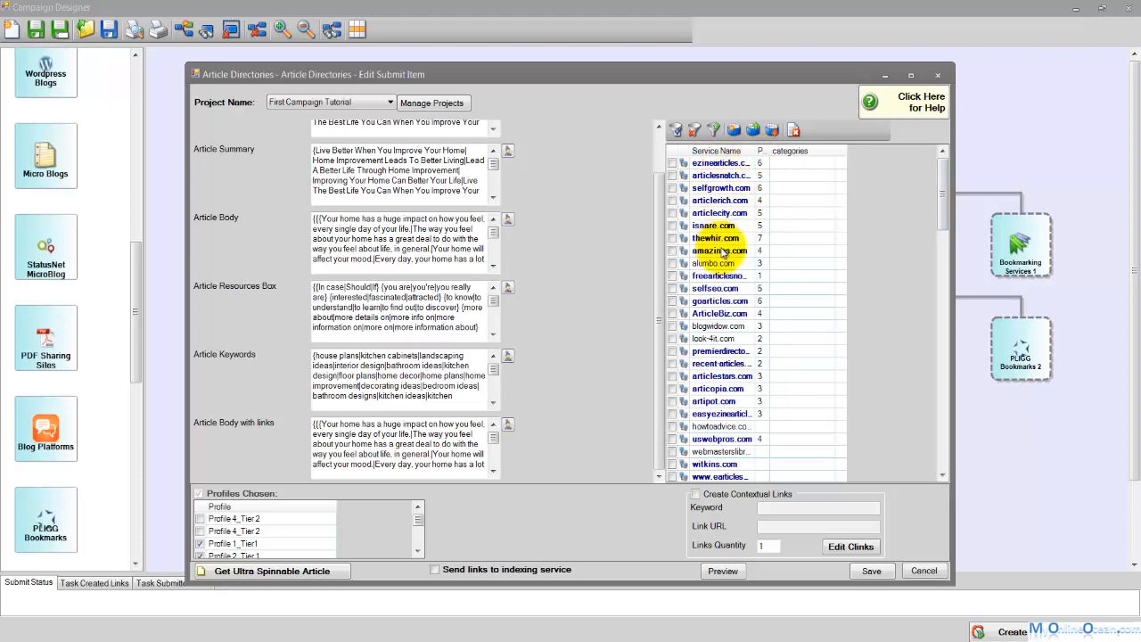
pyautogui.click(831, 166)
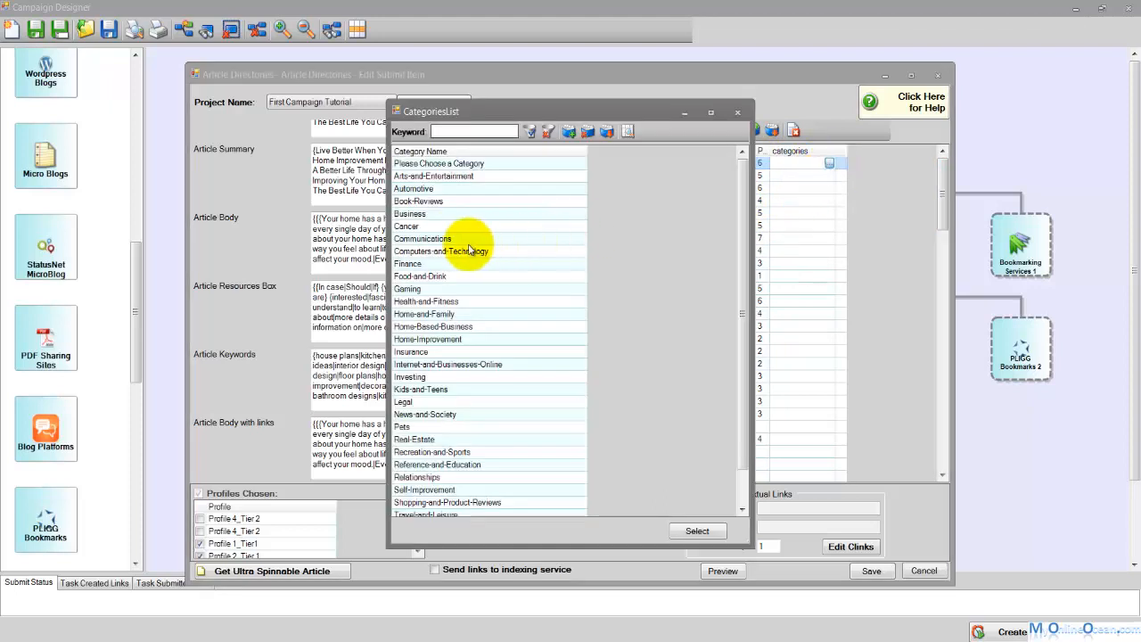
pyautogui.doubleClick(451, 314)
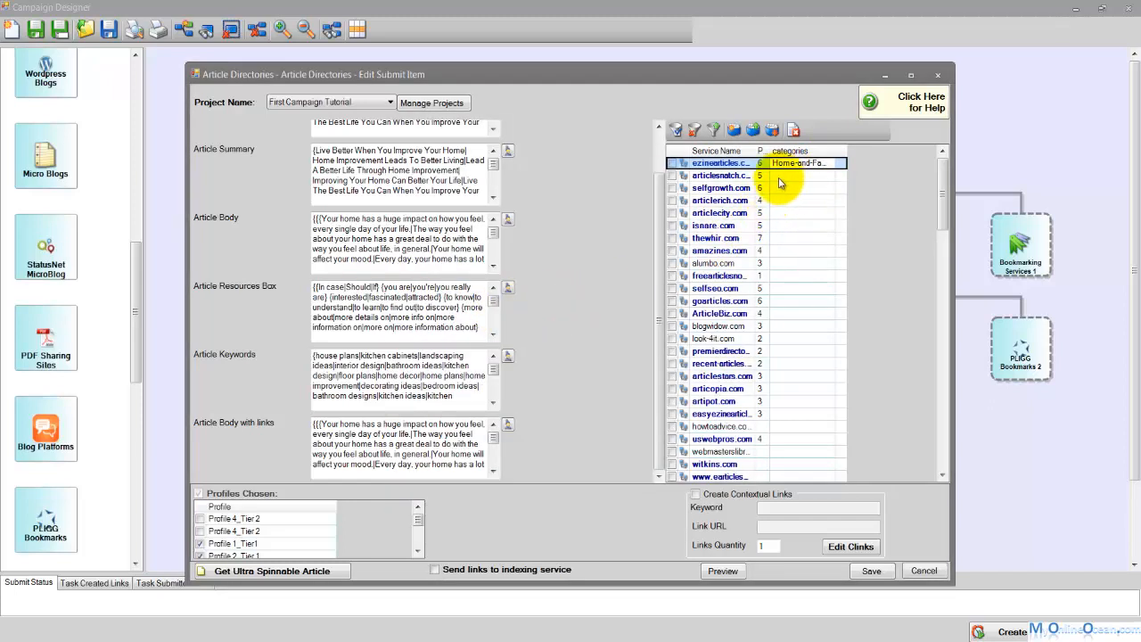
# Step: Load the saved Marketing_campaign categories file to fill the categories of the article directories
pyautogui.click(755, 133)
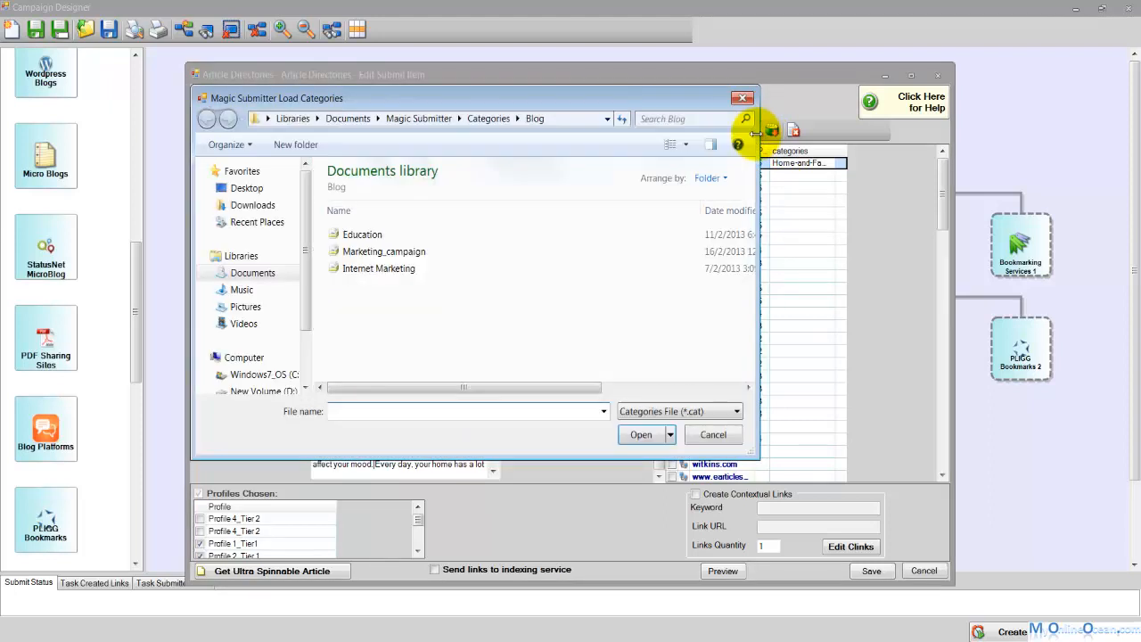
pyautogui.click(371, 237)
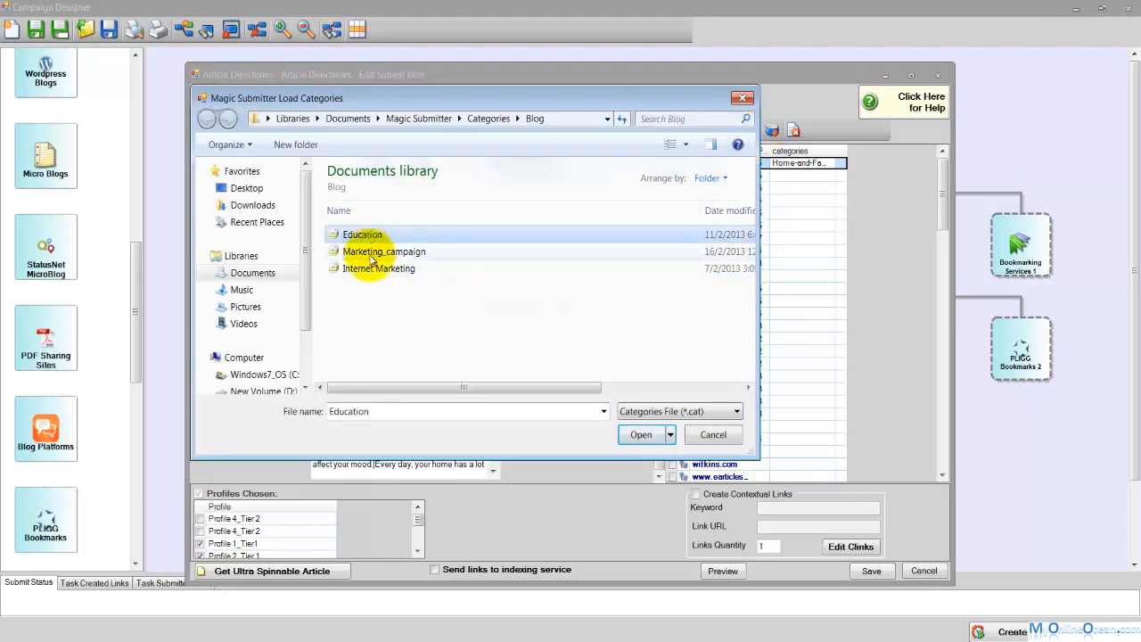
pyautogui.click(371, 257)
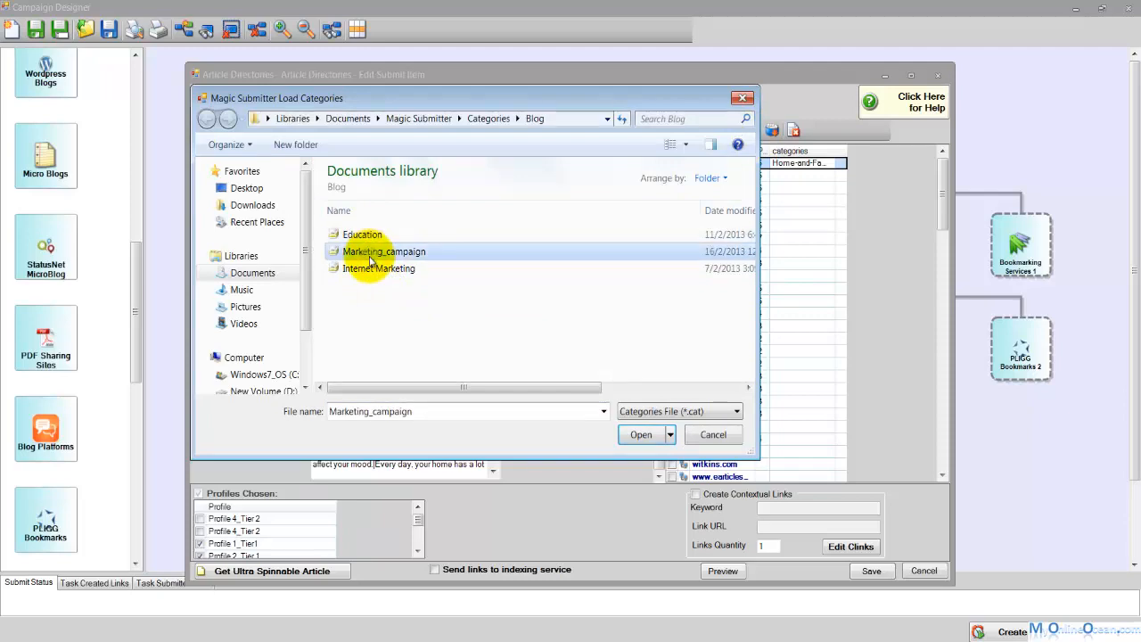
pyautogui.click(641, 434)
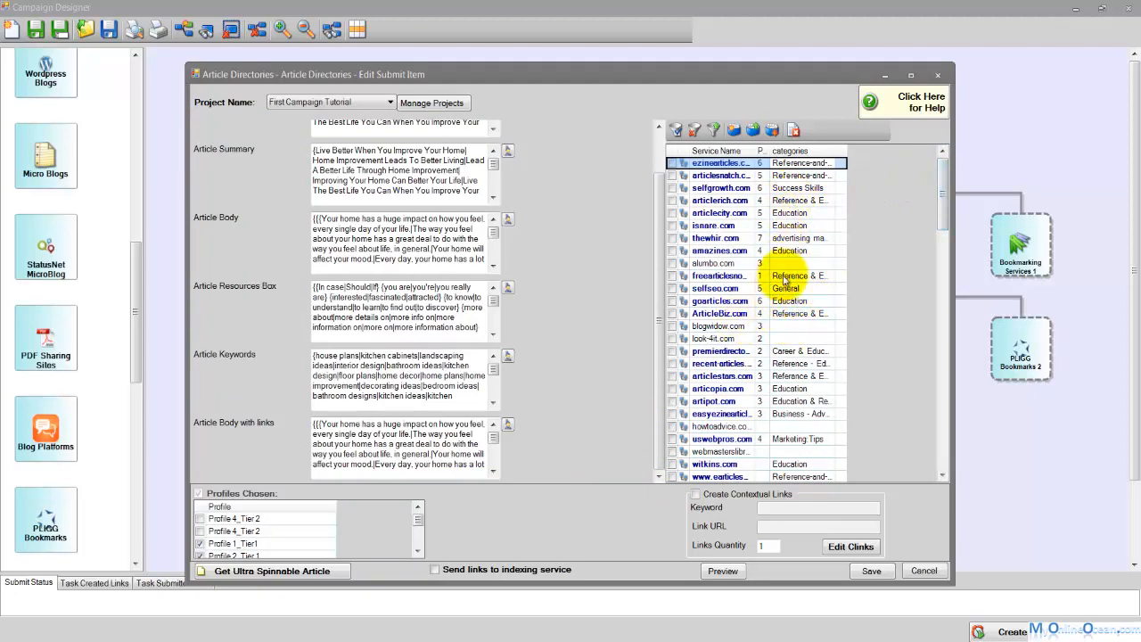
# Step: Sort the list of article directories by page rank, with the highest values first
pyautogui.moveTo(943, 224); pyautogui.dragTo(781, 191)
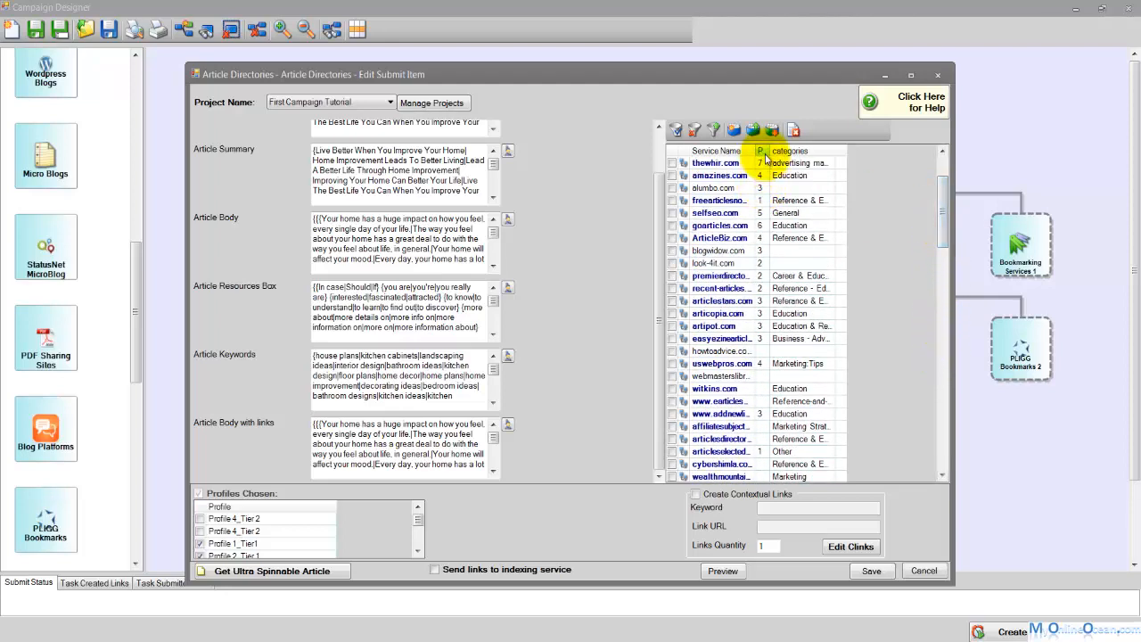
pyautogui.moveTo(939, 211); pyautogui.dragTo(942, 186)
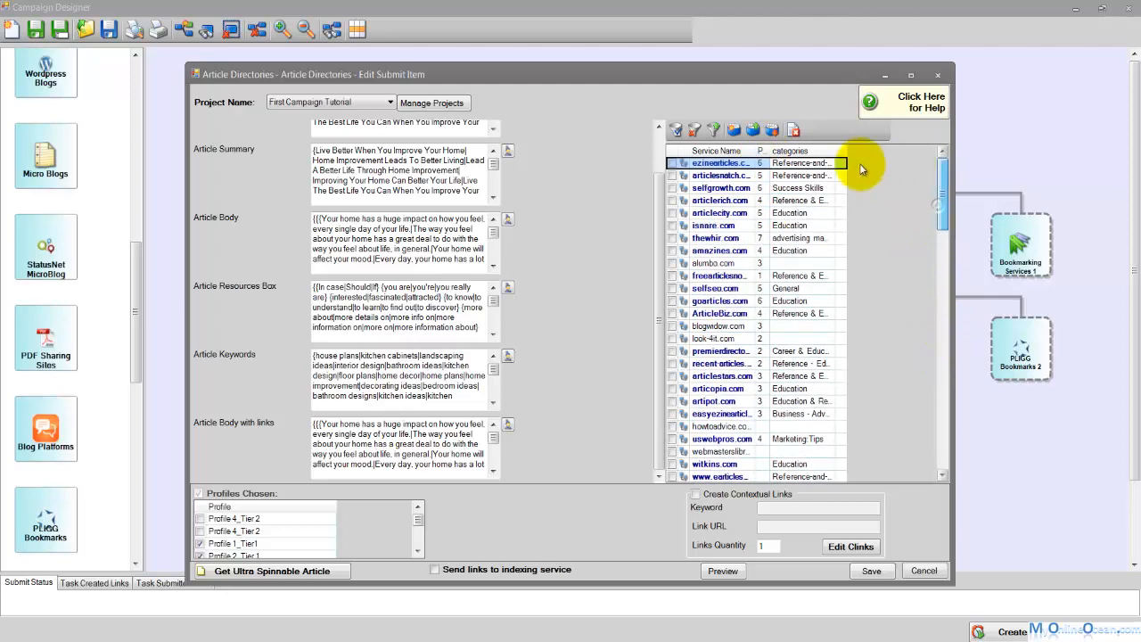
pyautogui.click(765, 151)
pyautogui.click(763, 153)
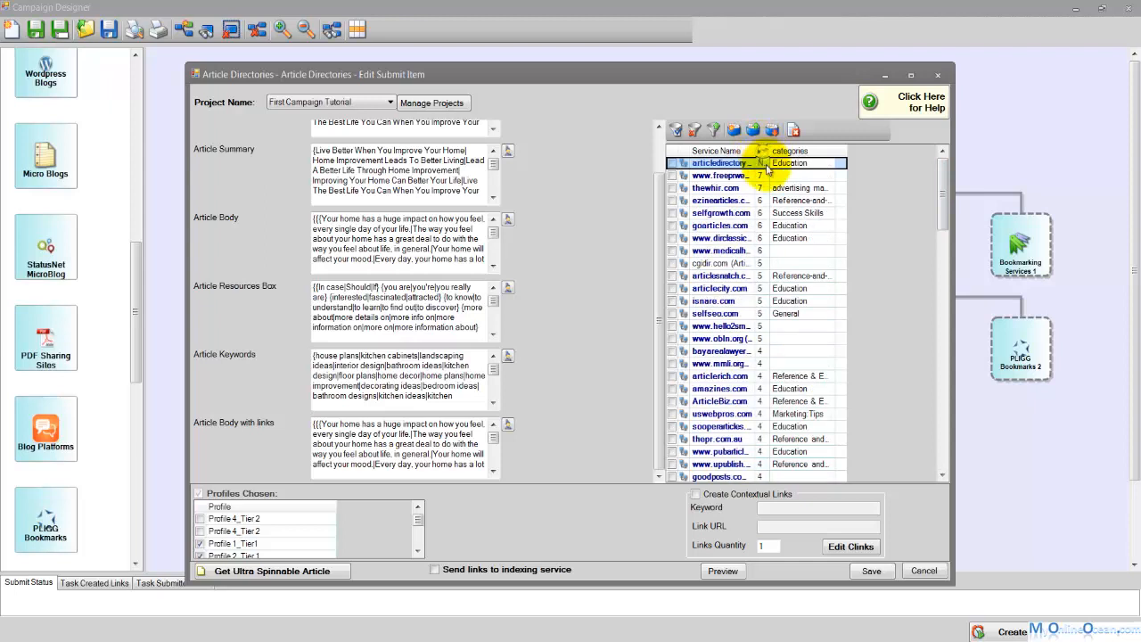
pyautogui.click(767, 178)
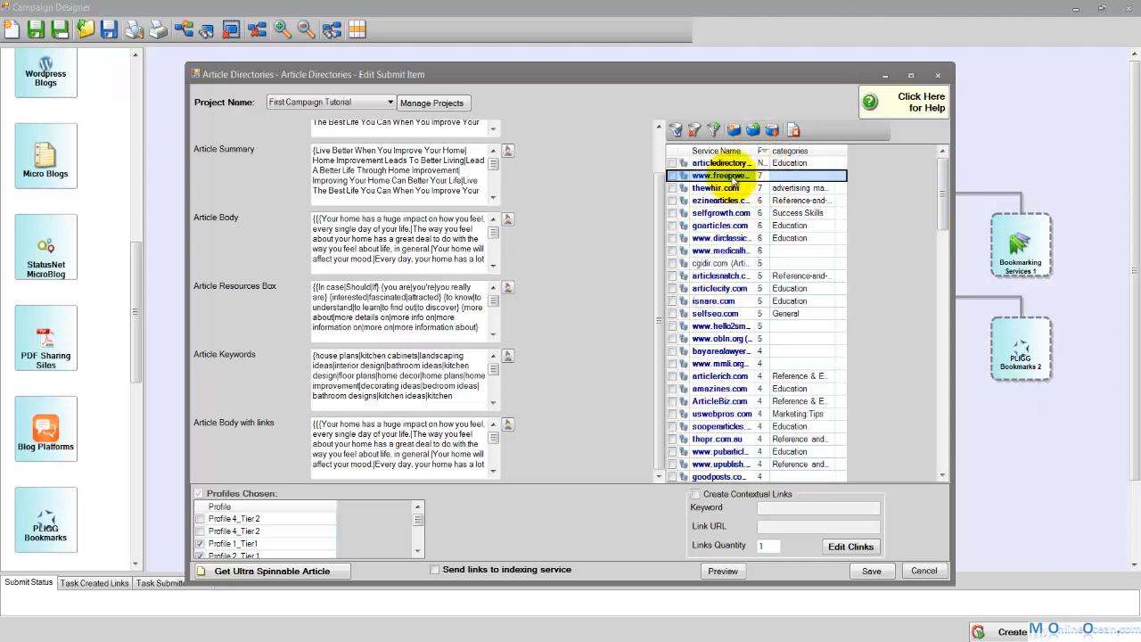
pyautogui.click(830, 176)
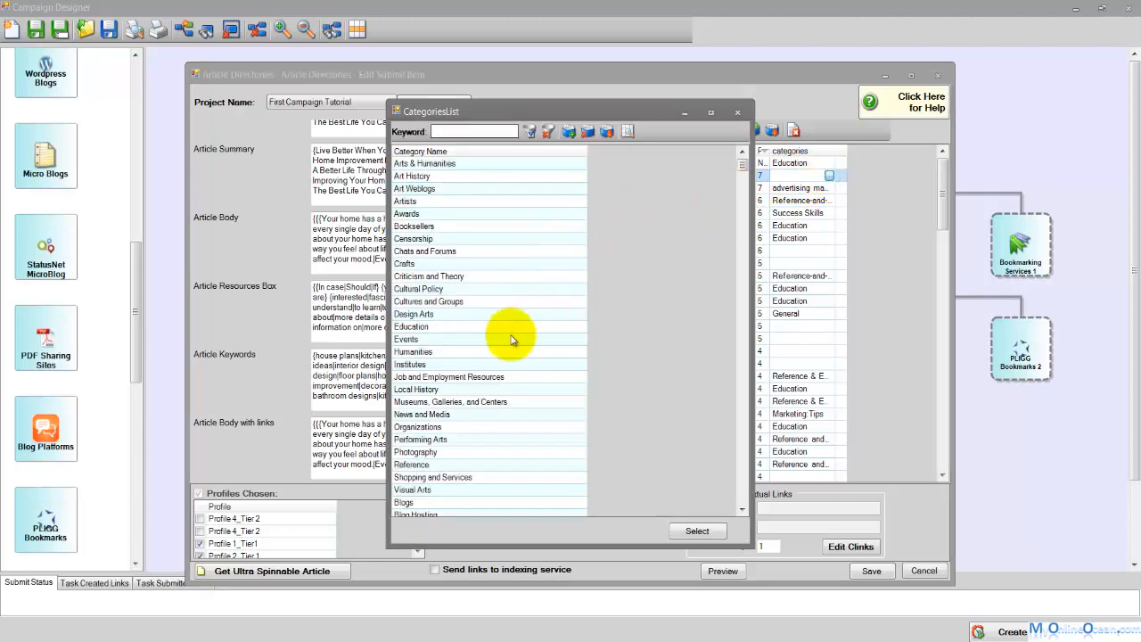
pyautogui.doubleClick(477, 339)
pyautogui.click(806, 252)
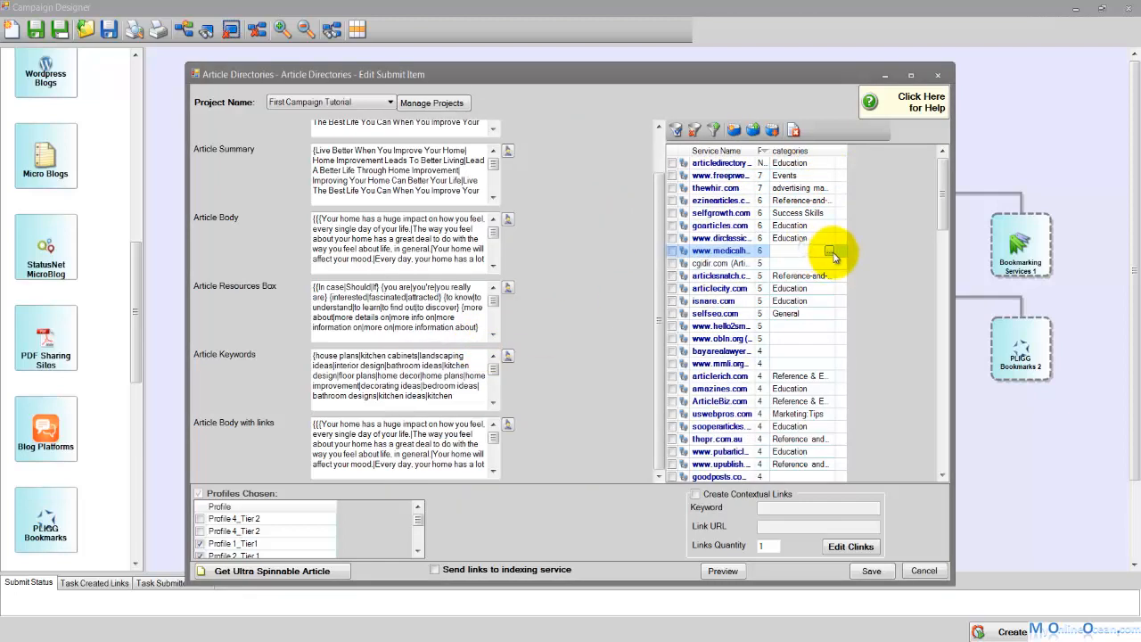
pyautogui.click(829, 252)
pyautogui.doubleClick(484, 312)
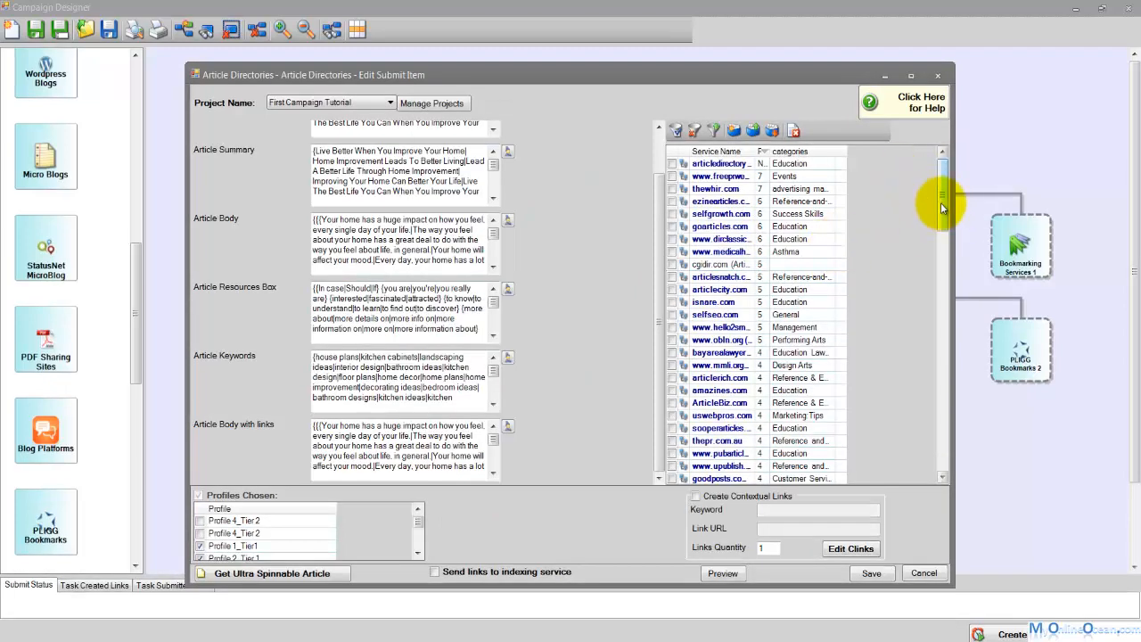
# Step: Save the directory categories in the Blog folder as a categories file named Home Improvement
pyautogui.moveTo(940, 208); pyautogui.dragTo(945, 165)
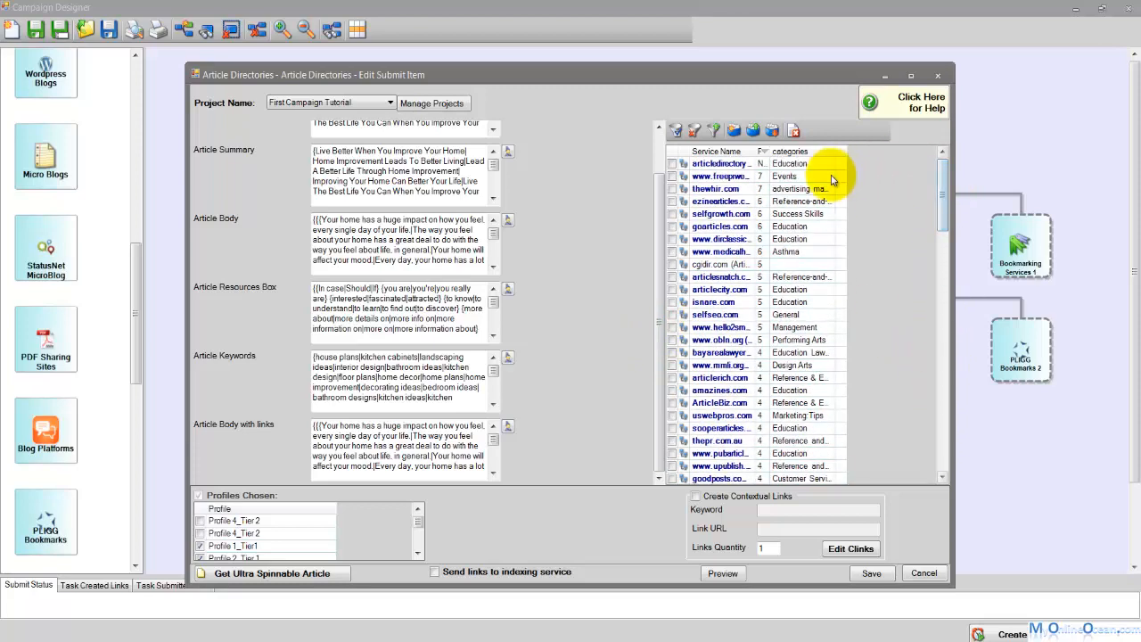
pyautogui.click(770, 132)
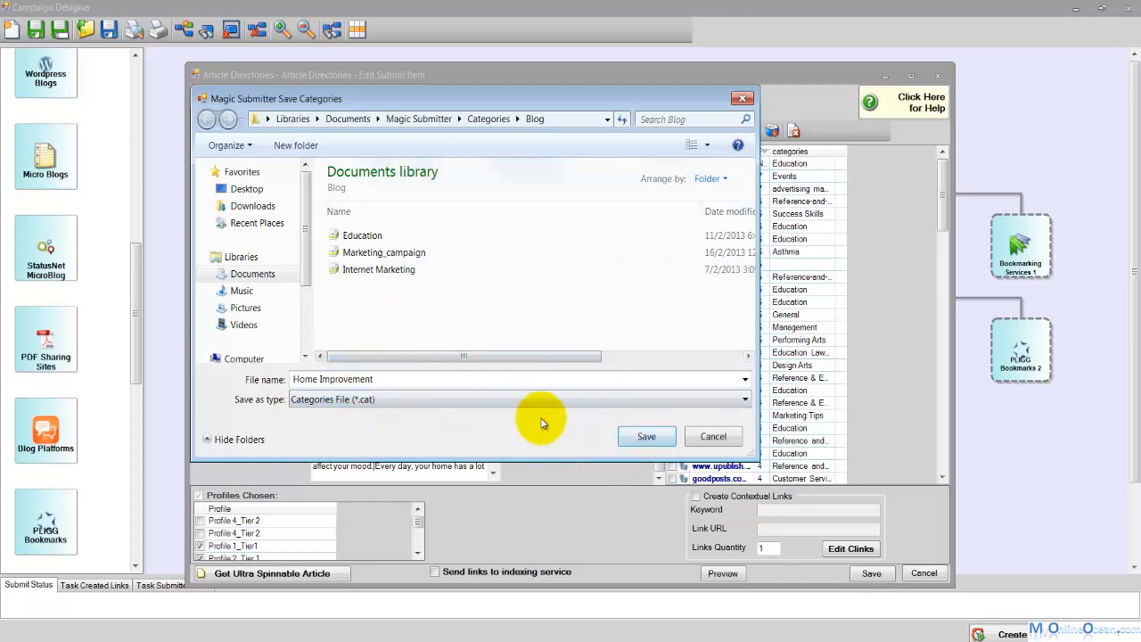
pyautogui.click(647, 436)
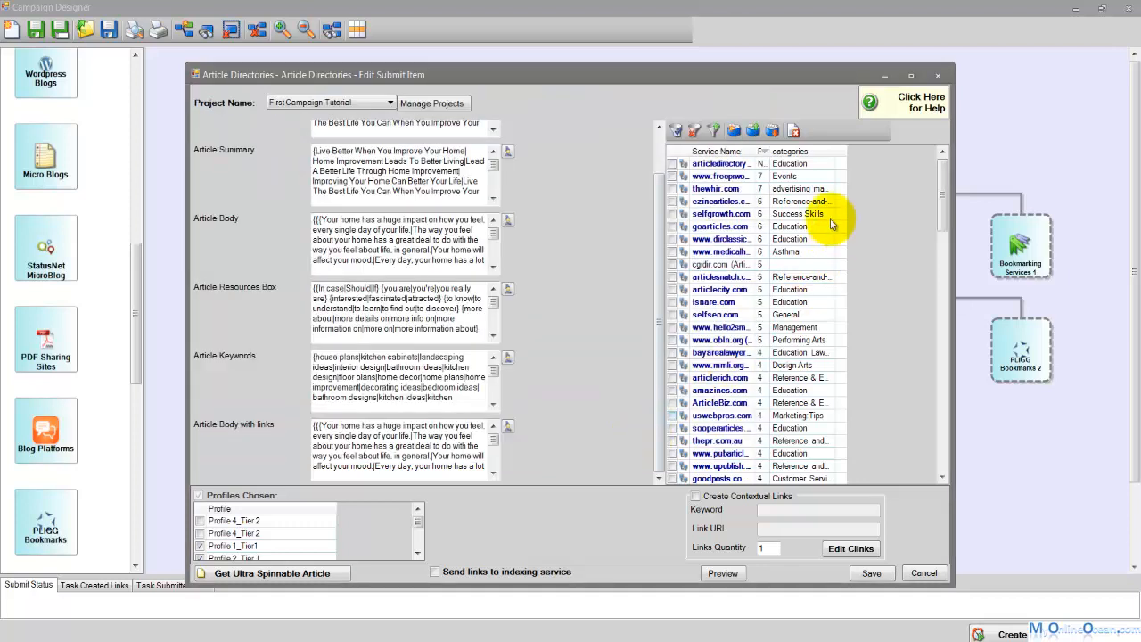
# Step: Try to preview the Article Directories submission before choosing any service
pyautogui.moveTo(944, 197); pyautogui.dragTo(944, 413)
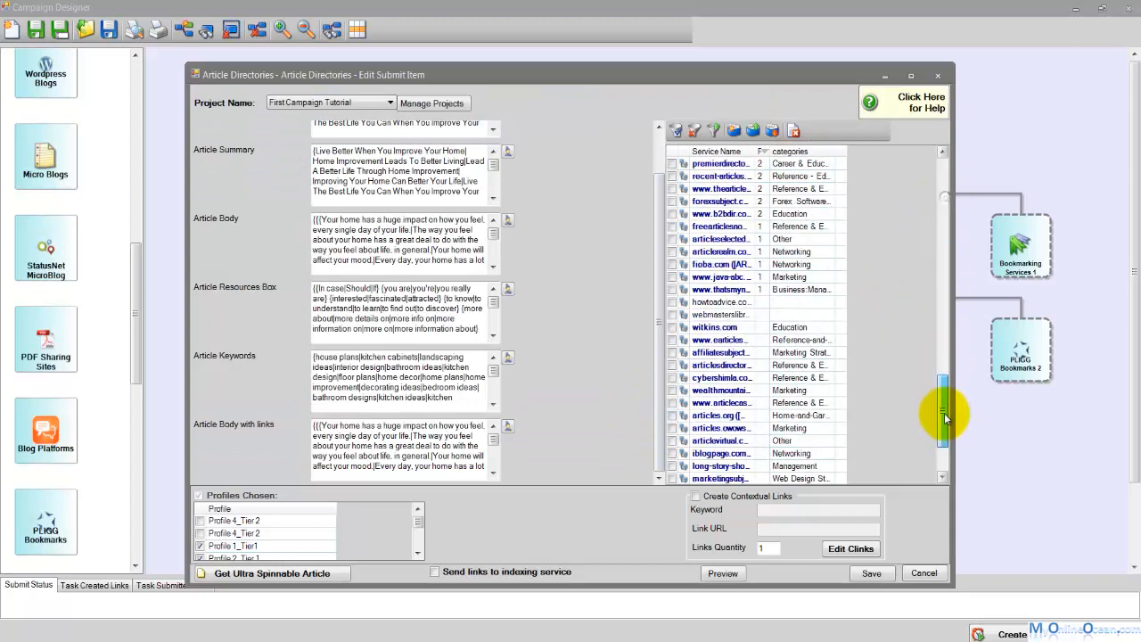
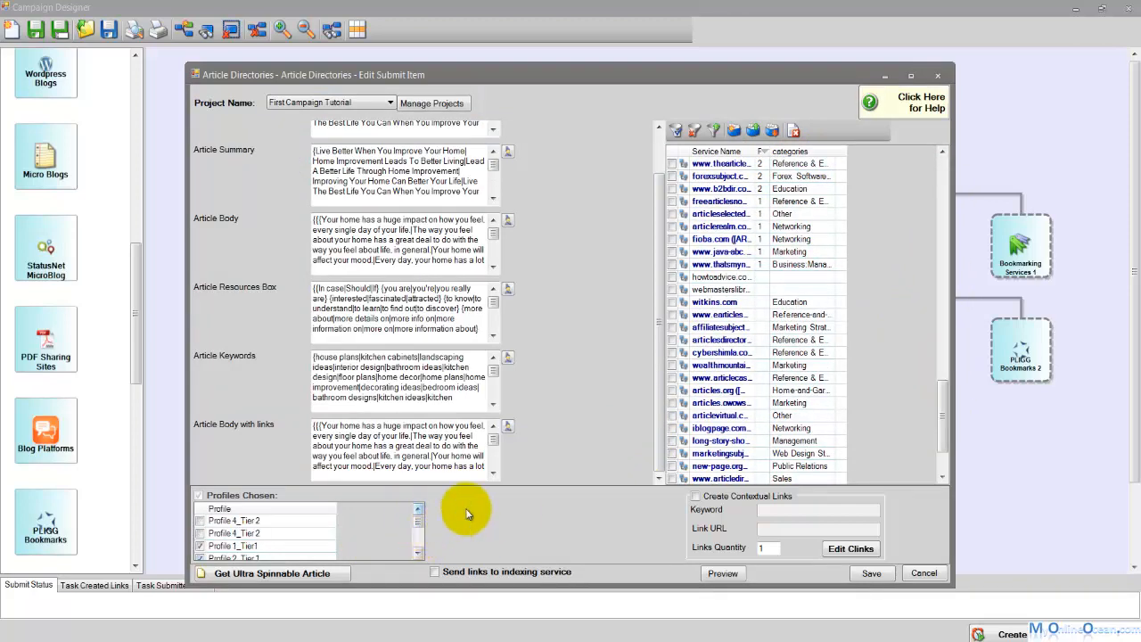
pyautogui.click(720, 574)
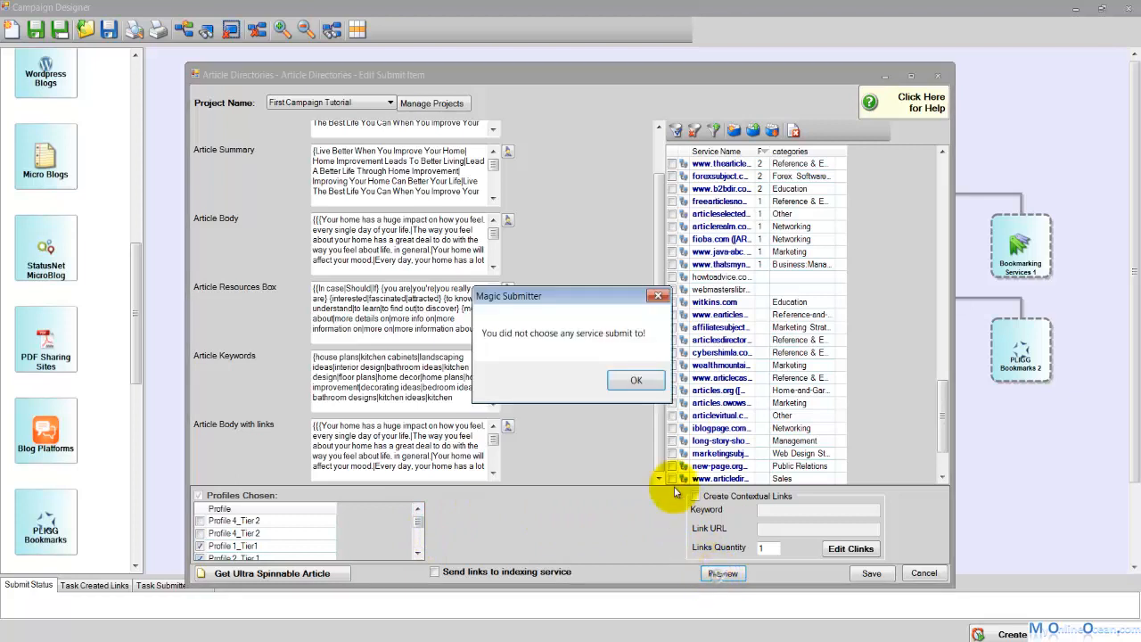
pyautogui.click(635, 381)
pyautogui.rightClick(772, 200)
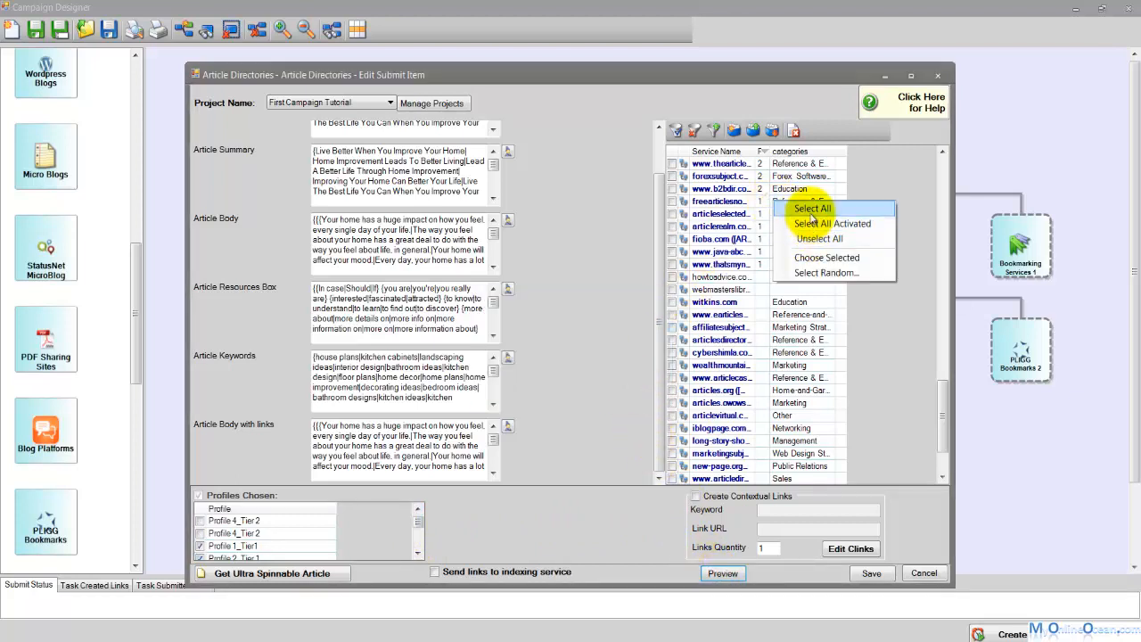
pyautogui.click(780, 179)
pyautogui.moveTo(942, 419); pyautogui.dragTo(942, 459)
pyautogui.moveTo(942, 399); pyautogui.dragTo(937, 191)
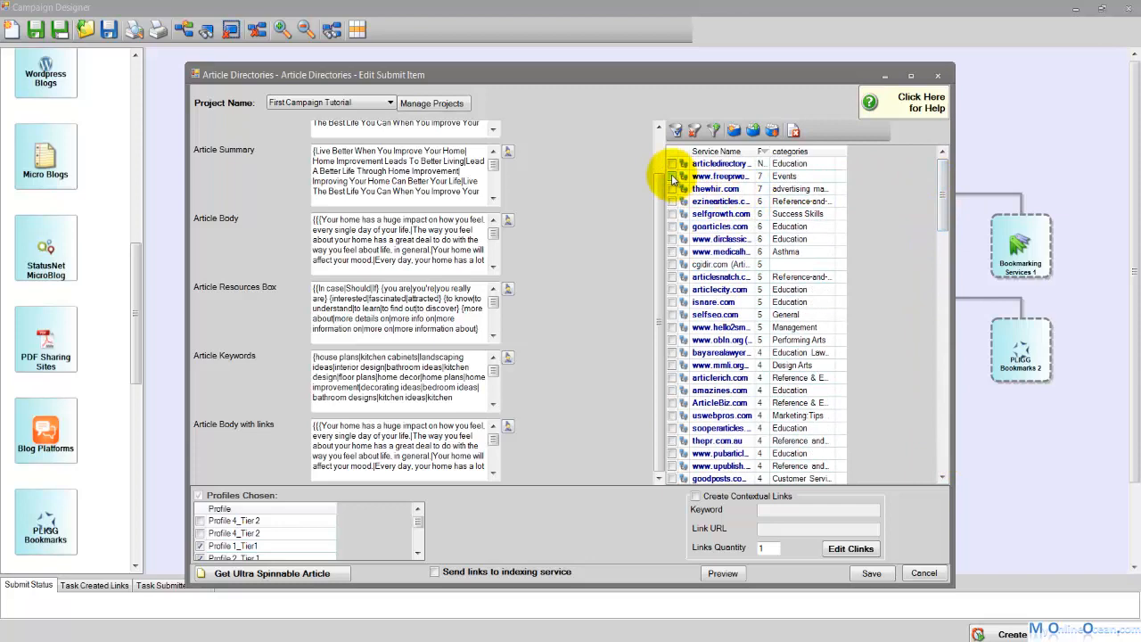
pyautogui.click(673, 178)
pyautogui.click(672, 189)
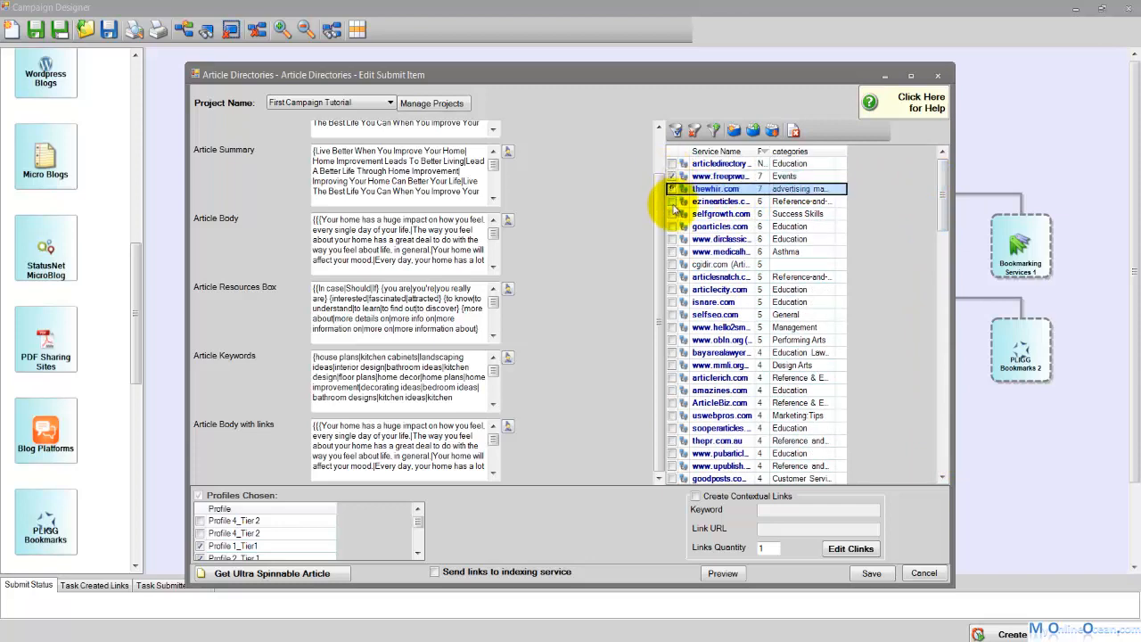
pyautogui.click(673, 201)
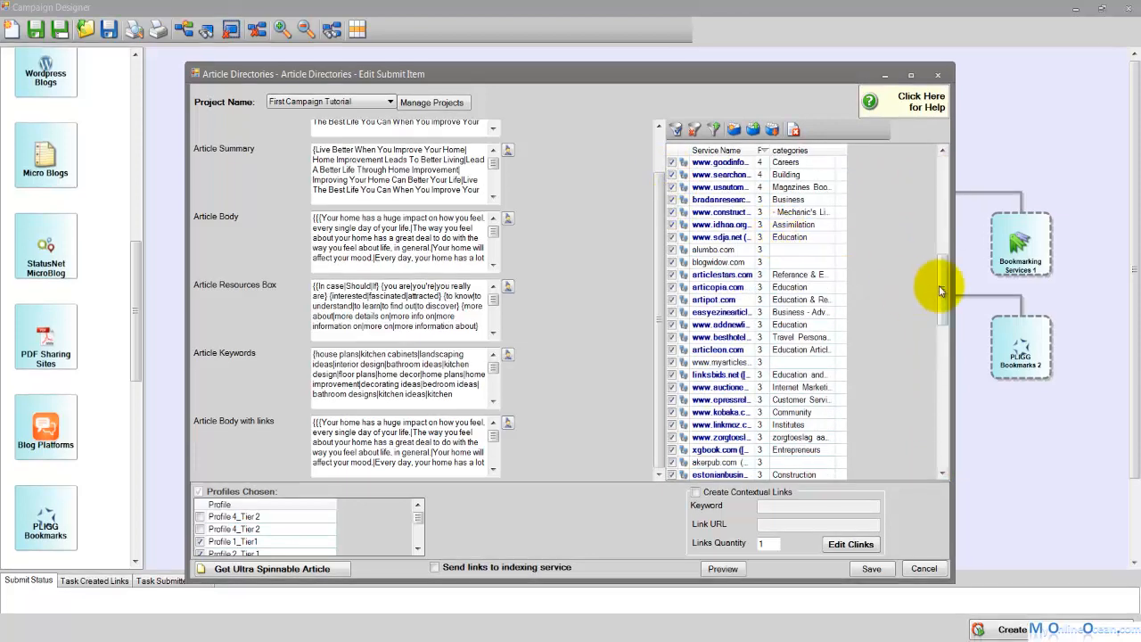
pyautogui.moveTo(940, 290); pyautogui.dragTo(945, 166)
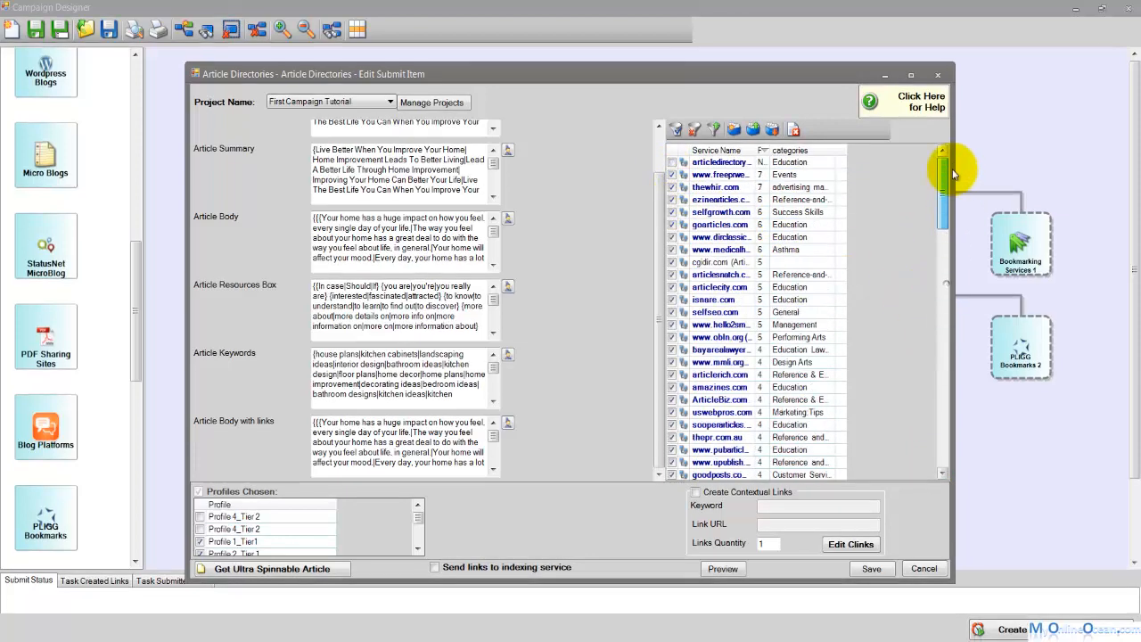
pyautogui.scroll(-15, 684, 187)
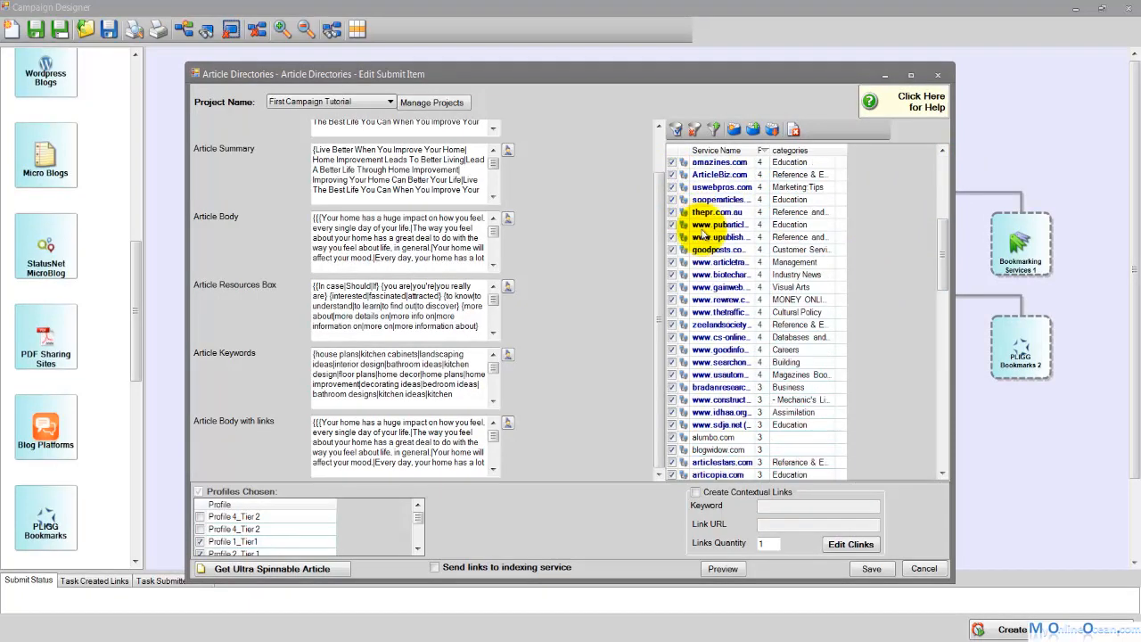
pyautogui.scroll(15, 686, 242)
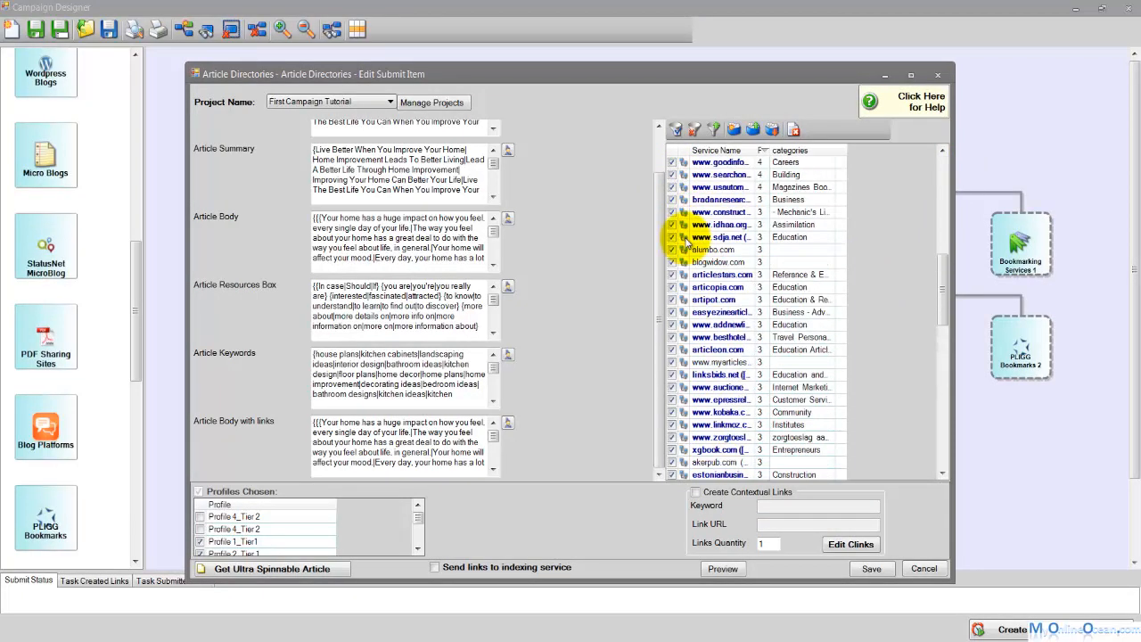
pyautogui.scroll(-15, 687, 243)
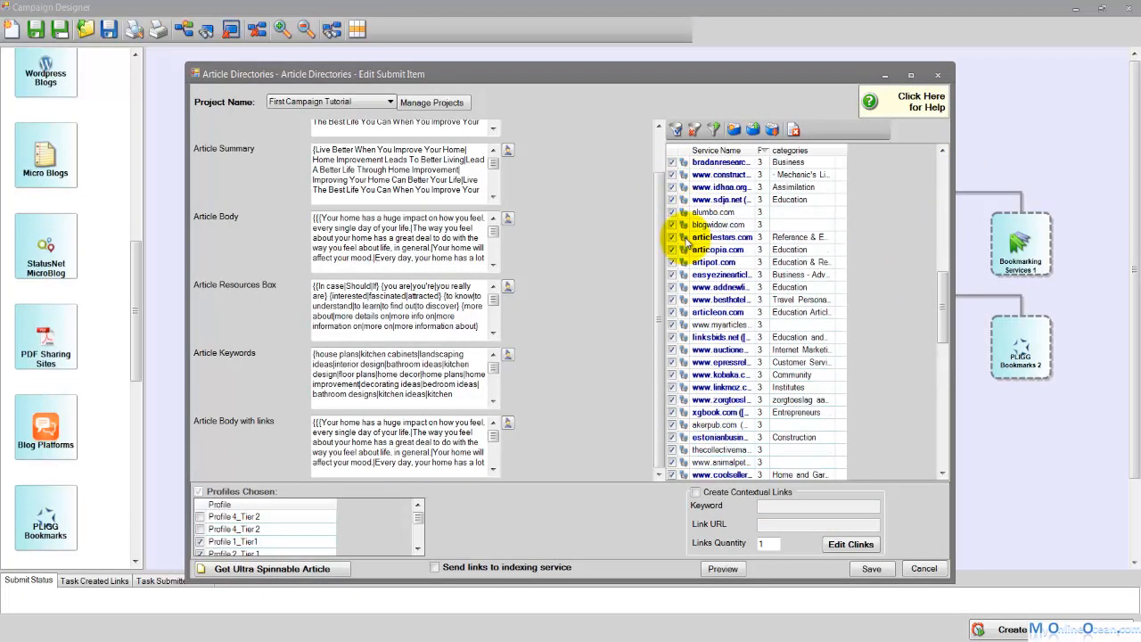
pyautogui.scroll(15, 686, 239)
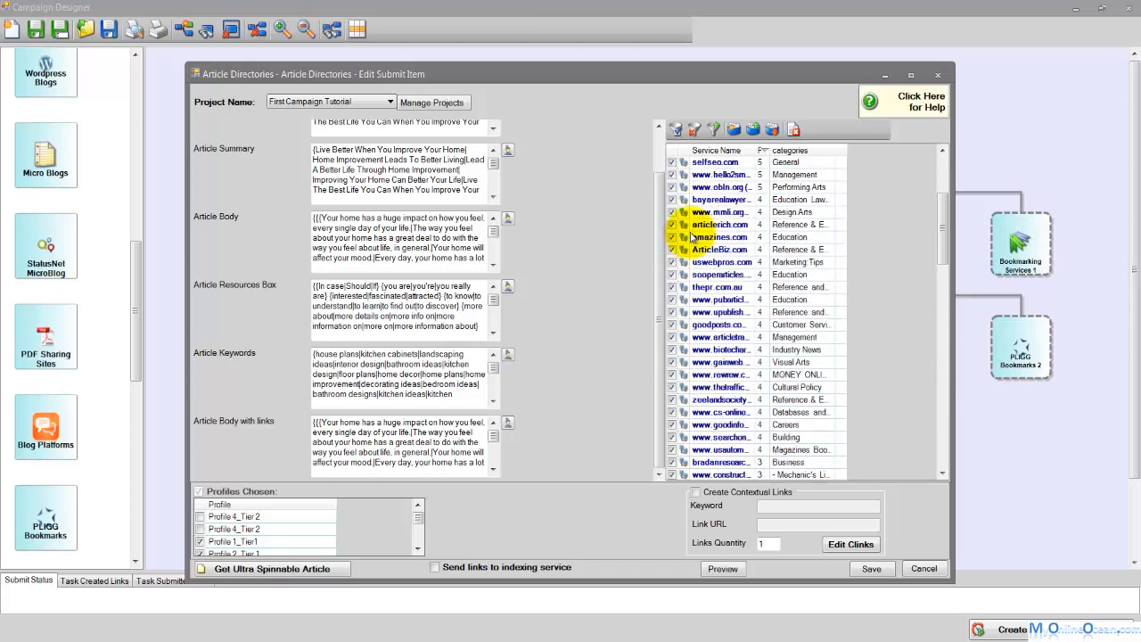
# Step: Preview the Article Directories submission and check the spun title and Article Summary
pyautogui.click(720, 568)
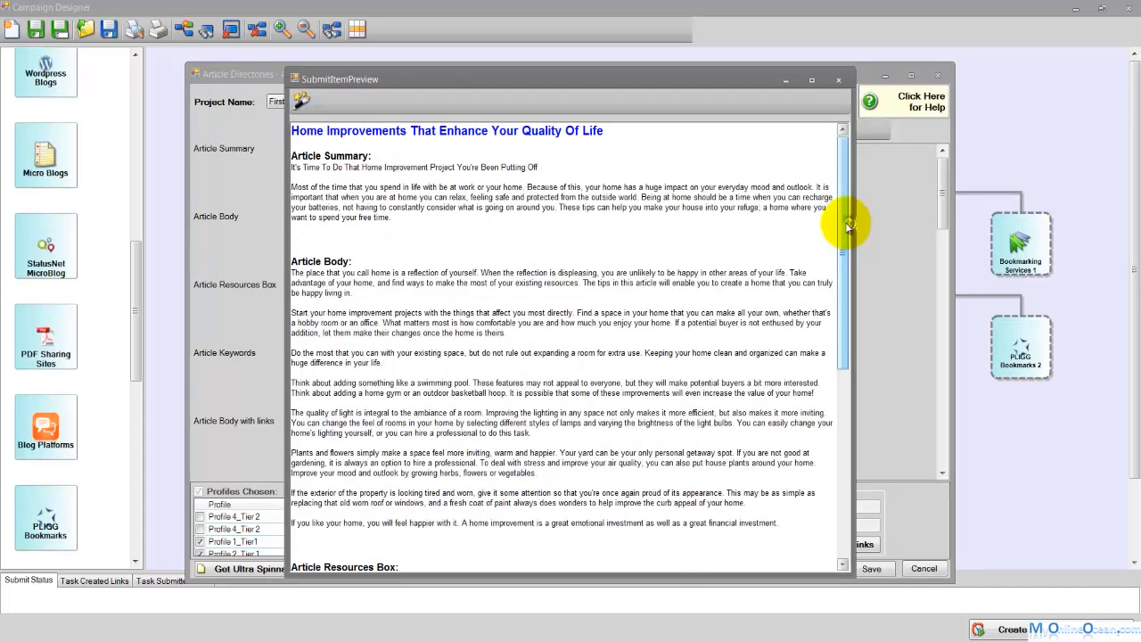
pyautogui.moveTo(617, 130); pyautogui.dragTo(295, 98)
pyautogui.click(389, 178)
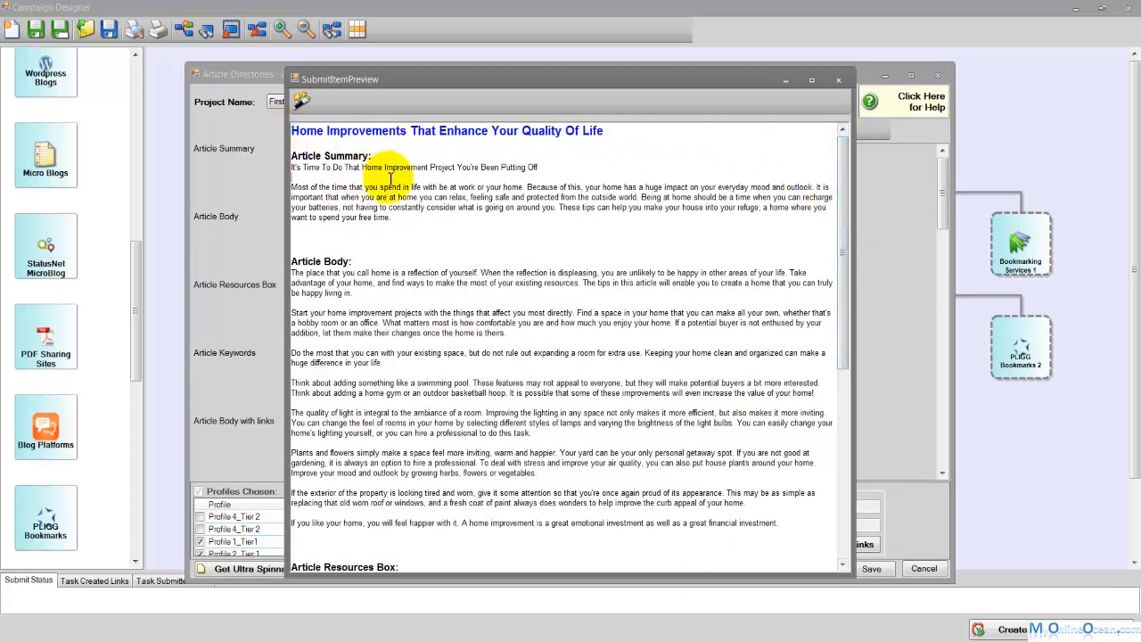
pyautogui.moveTo(394, 223); pyautogui.dragTo(294, 166)
pyautogui.click(353, 206)
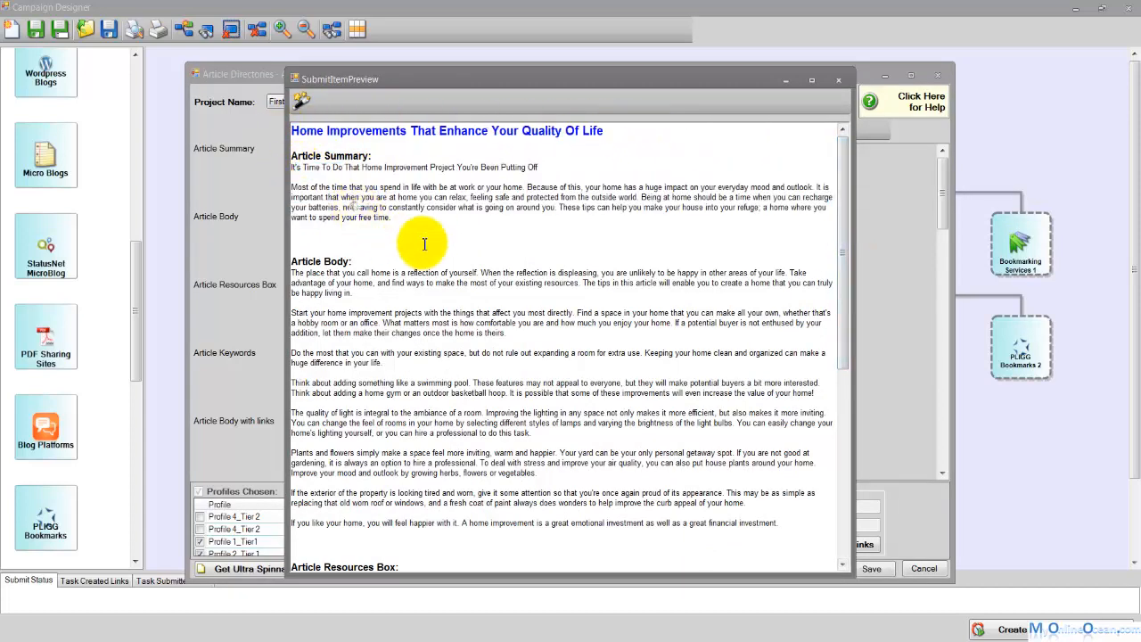
# Step: Read through the spun Article Body in the submission preview
pyautogui.scroll(-3, 424, 243)
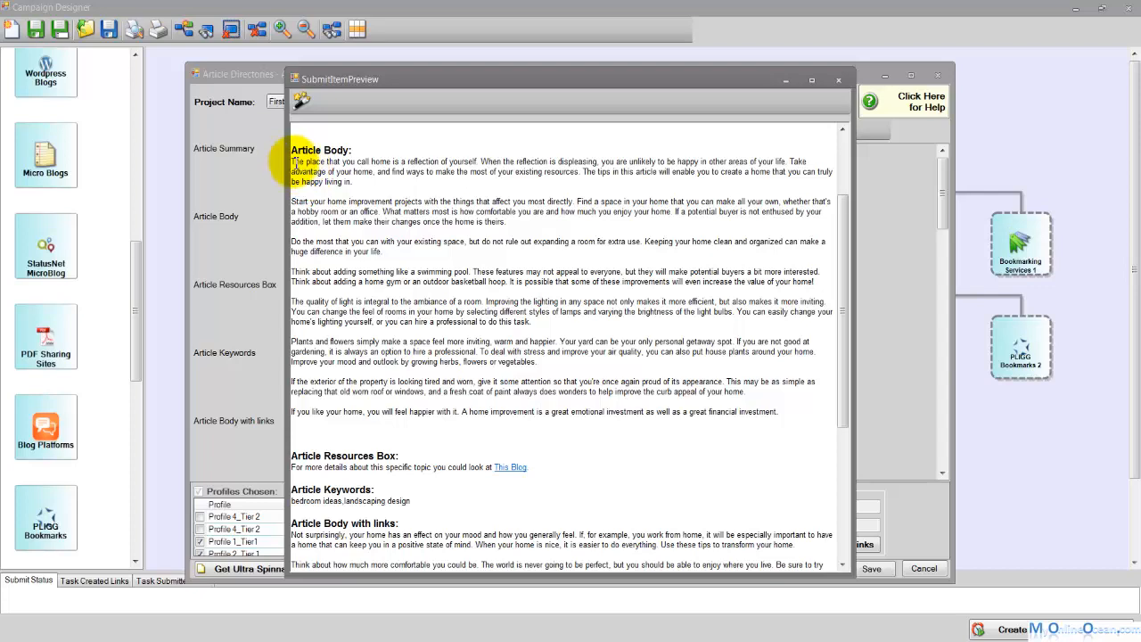
pyautogui.moveTo(295, 163); pyautogui.dragTo(798, 412)
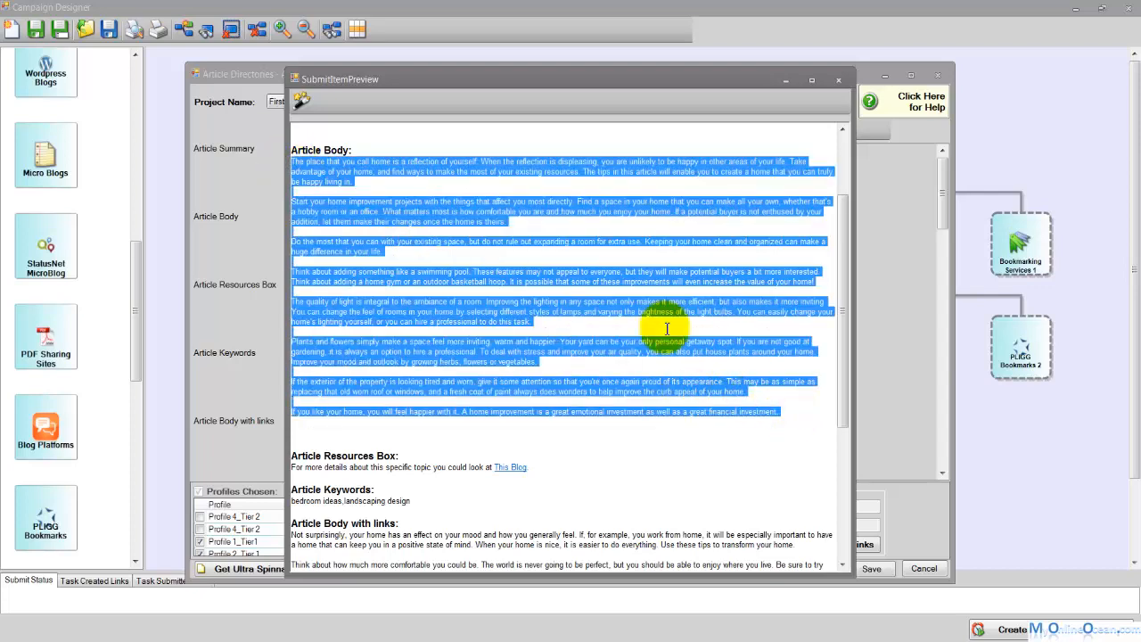
pyautogui.click(660, 323)
pyautogui.scroll(1, 552, 247)
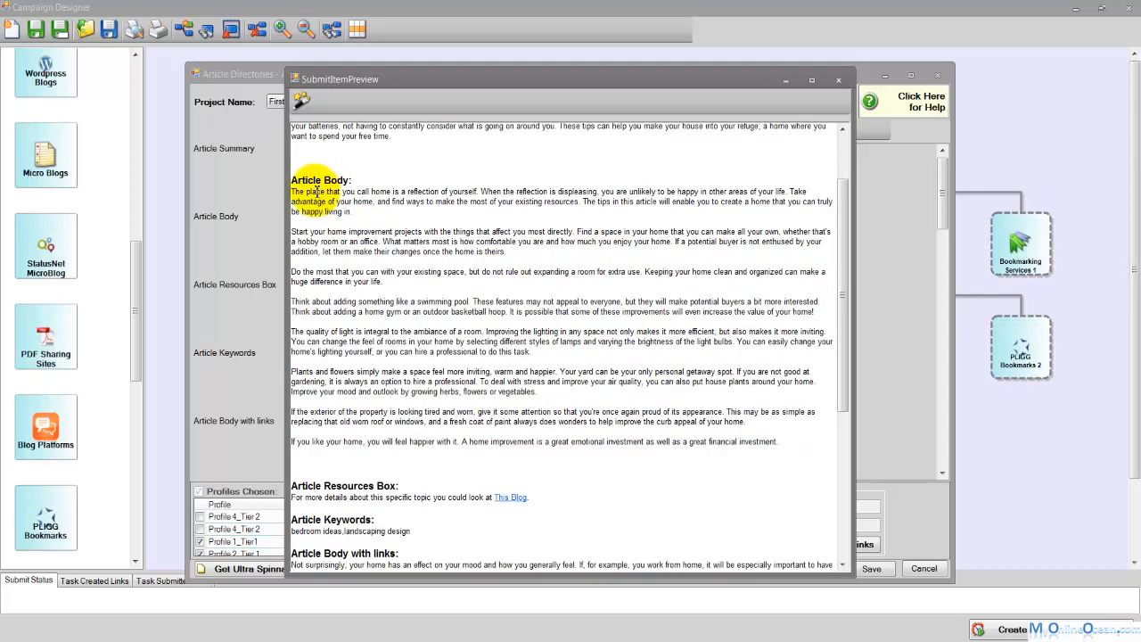
# Step: Check the resources box, keywords and Article Body with links in the preview, and generate a new spun version
pyautogui.scroll(-6, 318, 194)
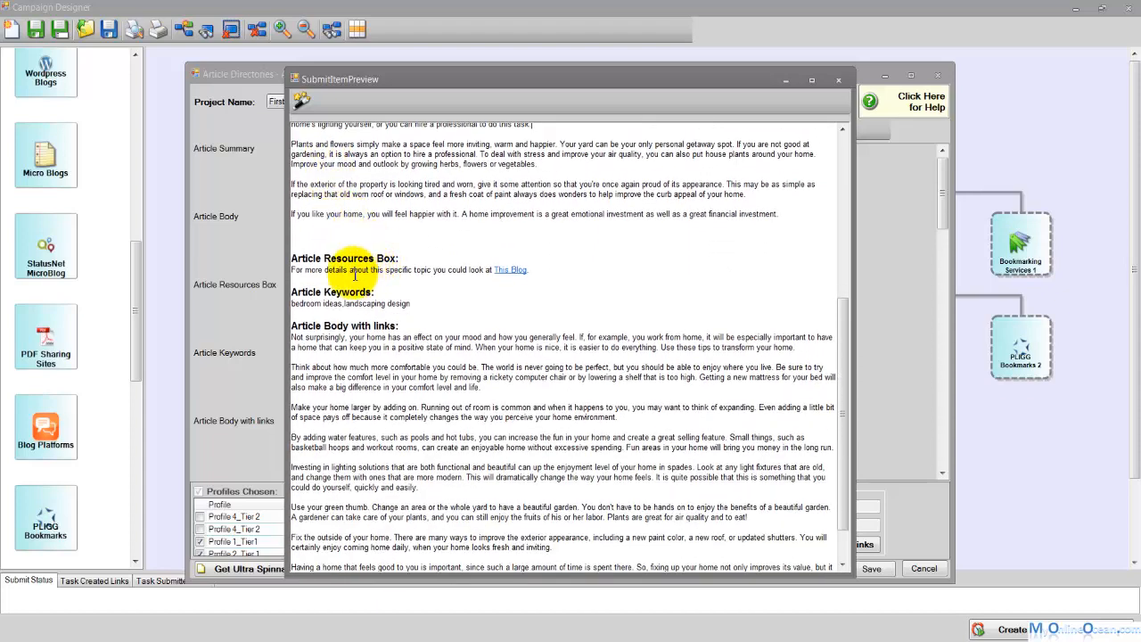
pyautogui.moveTo(294, 270); pyautogui.dragTo(443, 272)
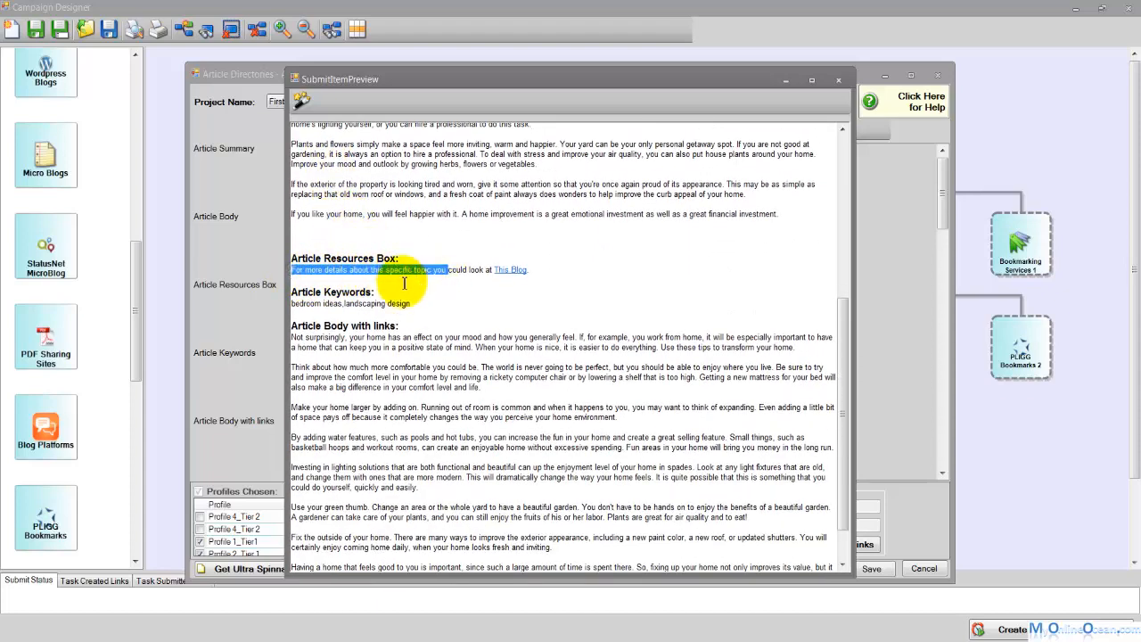
pyautogui.click(378, 288)
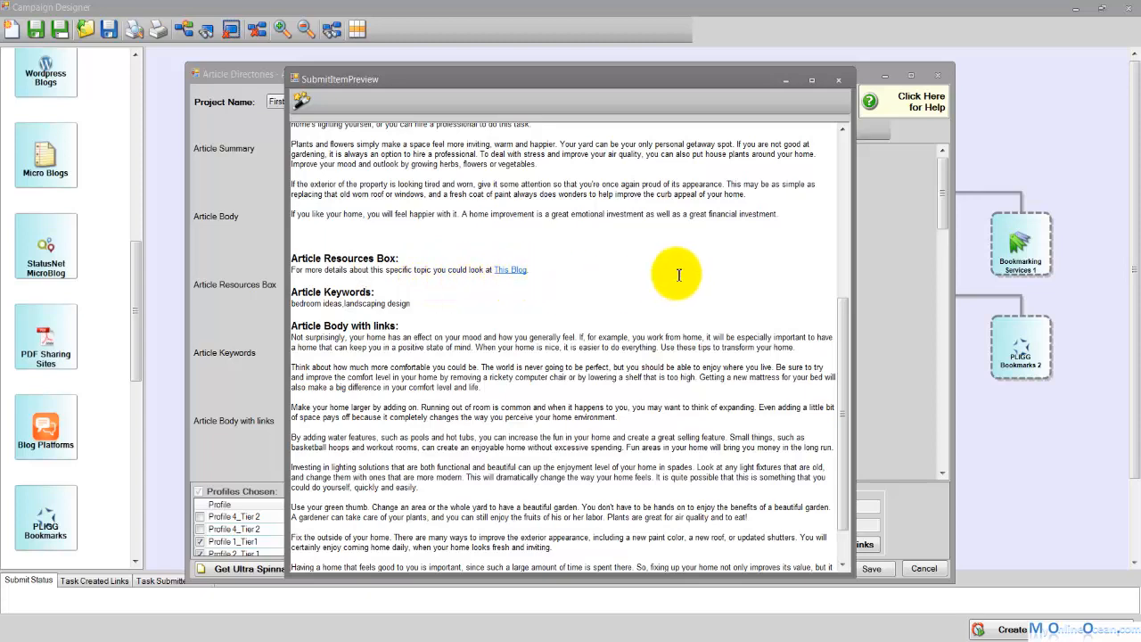
pyautogui.scroll(-2, 655, 277)
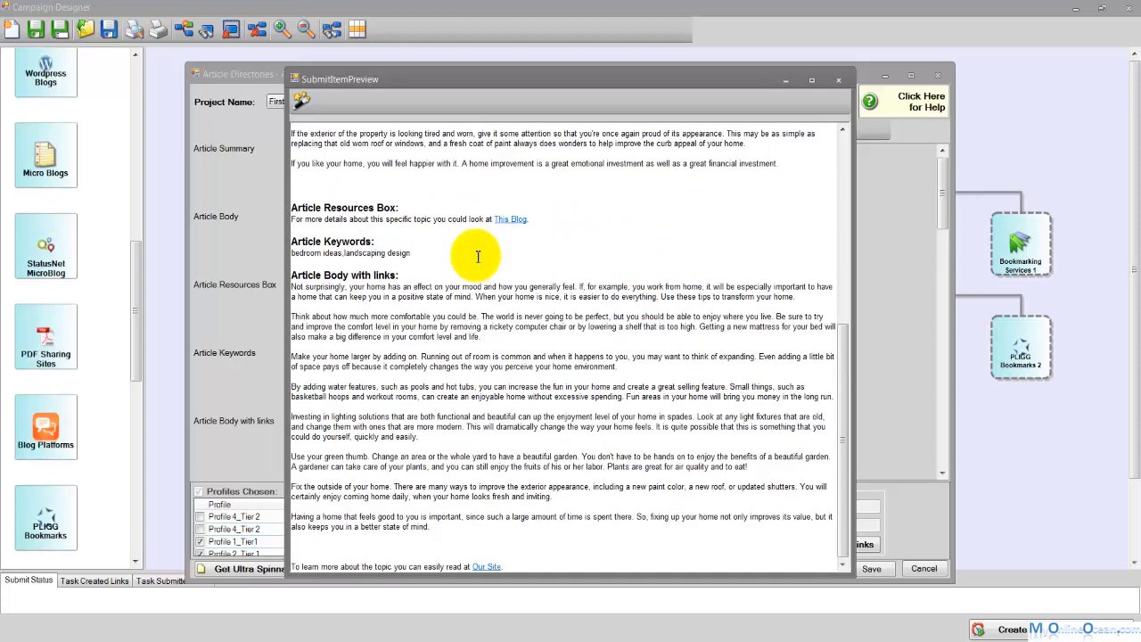
pyautogui.click(301, 100)
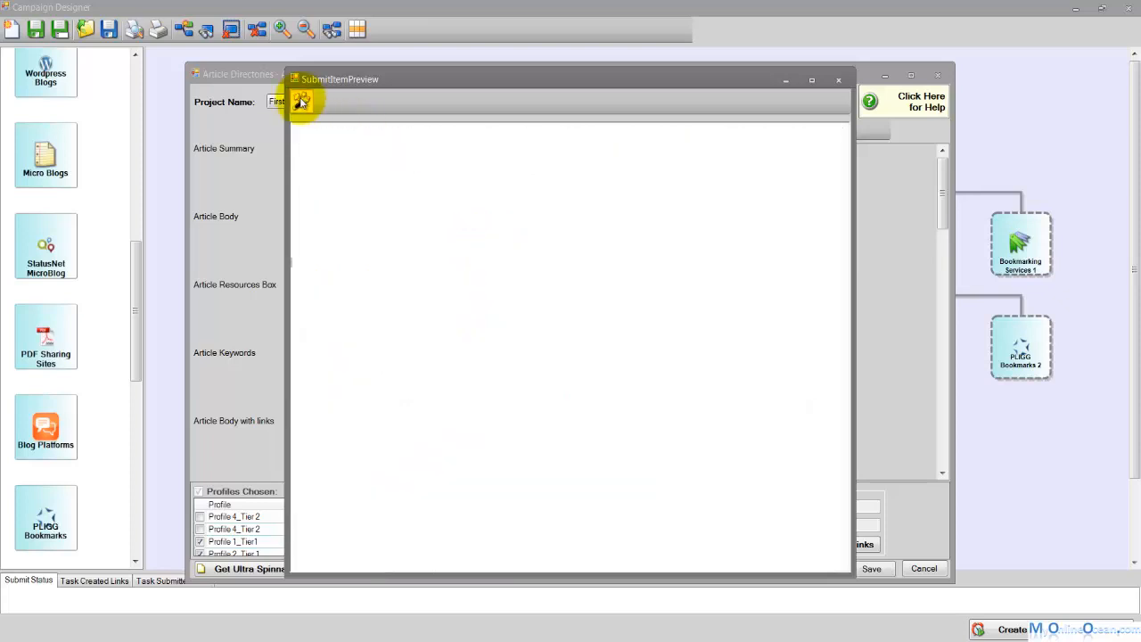
# Step: Examine the link in the previewed Article Resources Box, and generate several new spun versions of the article submission
pyautogui.scroll(2, 430, 296)
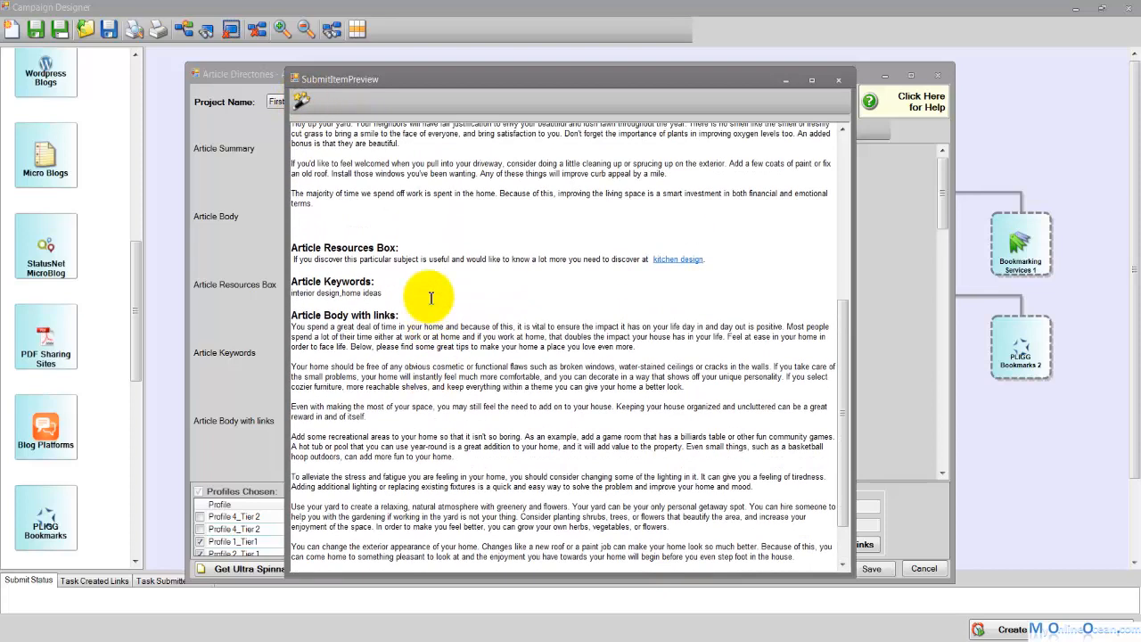
pyautogui.scroll(2, 410, 223)
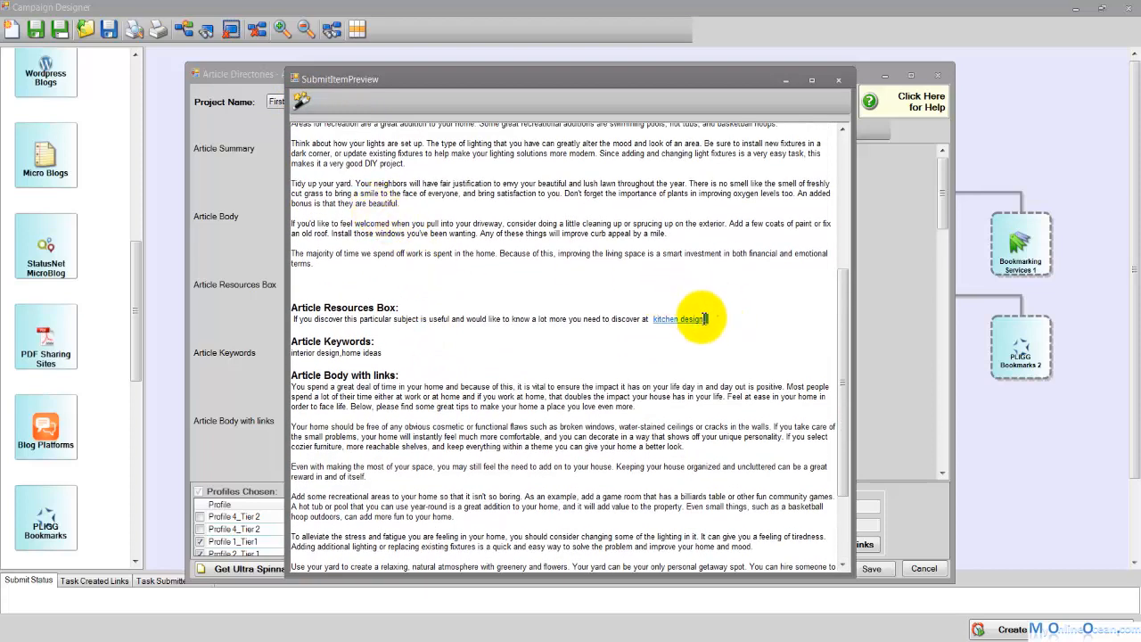
pyautogui.moveTo(700, 314); pyautogui.dragTo(664, 318)
pyautogui.click(301, 100)
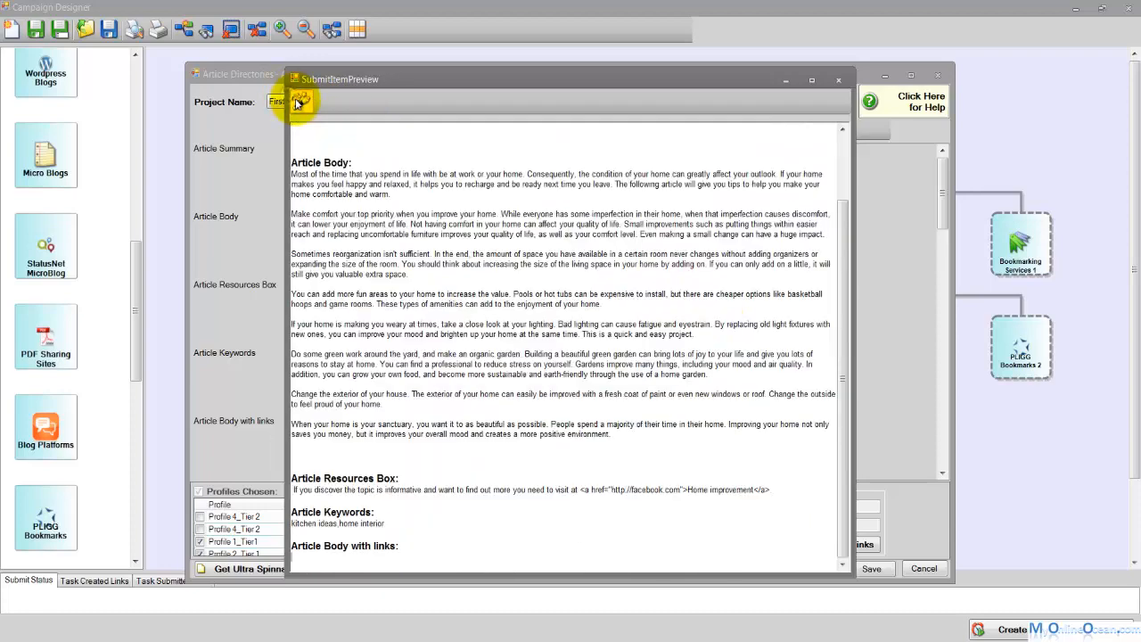
pyautogui.click(301, 102)
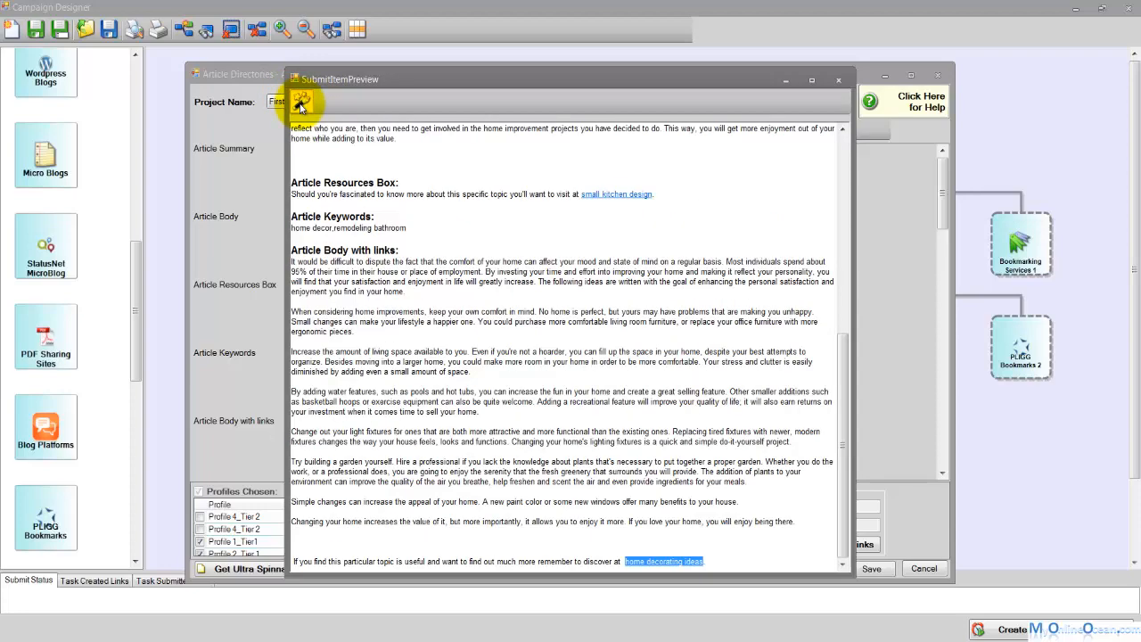
pyautogui.click(302, 102)
pyautogui.click(302, 103)
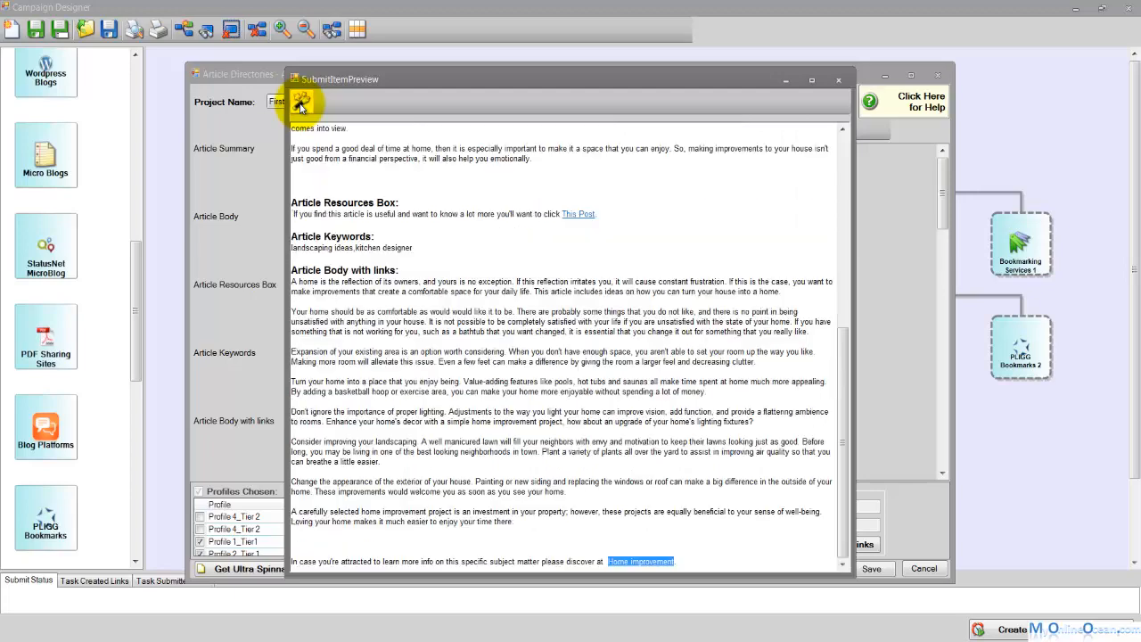
# Step: Compare the link ending the Article Body with links against the Article Resources Box link in the current spun version
pyautogui.click(584, 377)
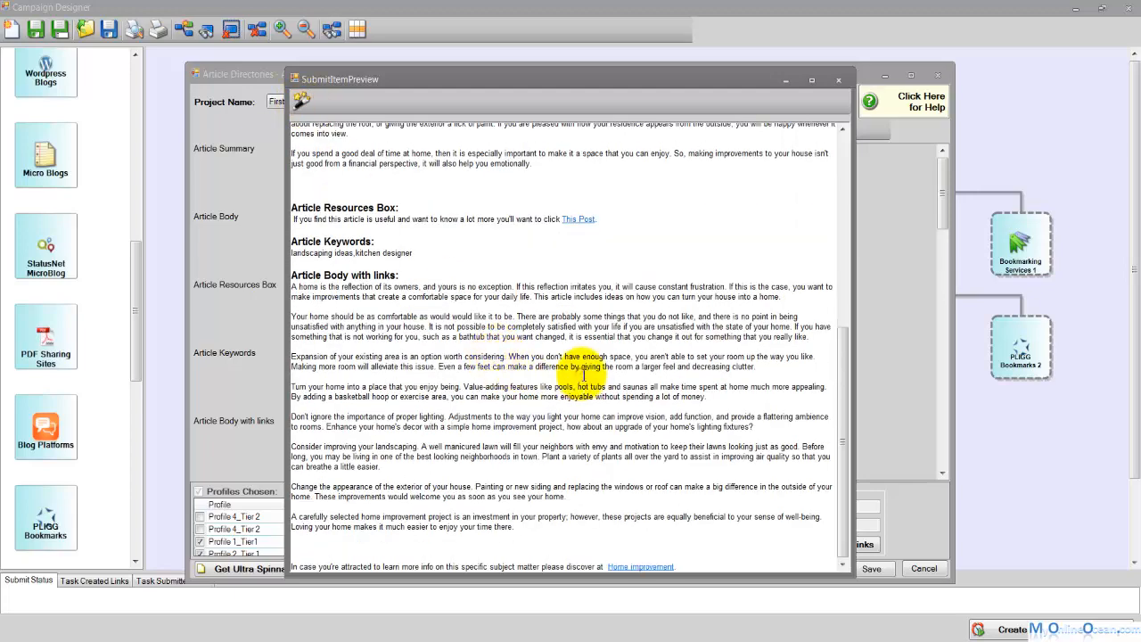
pyautogui.moveTo(686, 563); pyautogui.dragTo(608, 565)
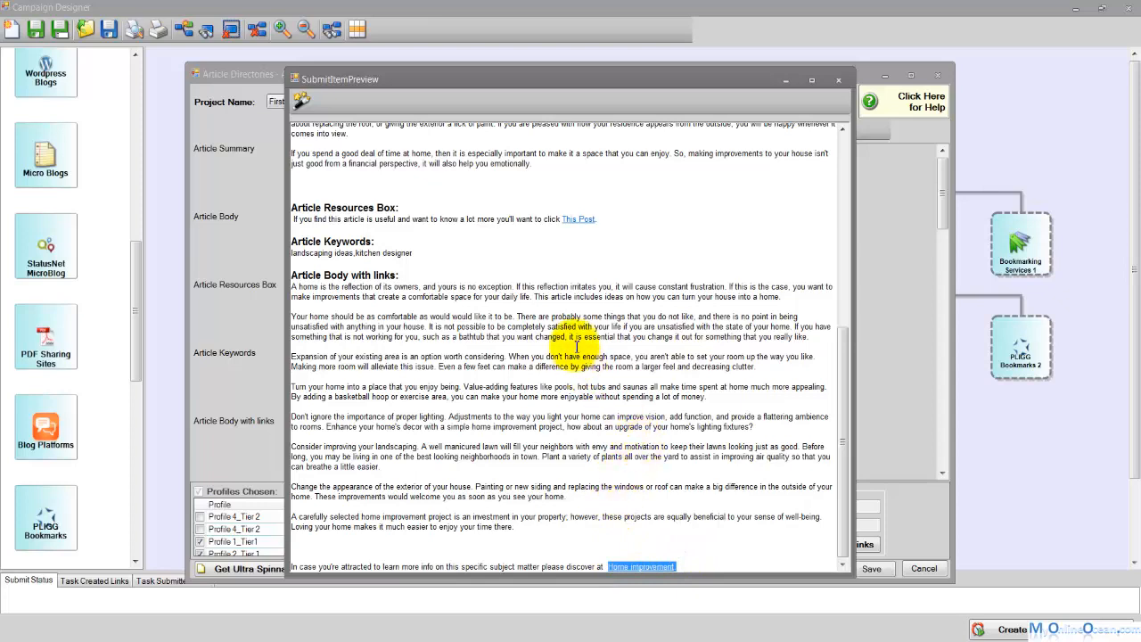
pyautogui.scroll(2, 583, 343)
pyautogui.scroll(2, 470, 325)
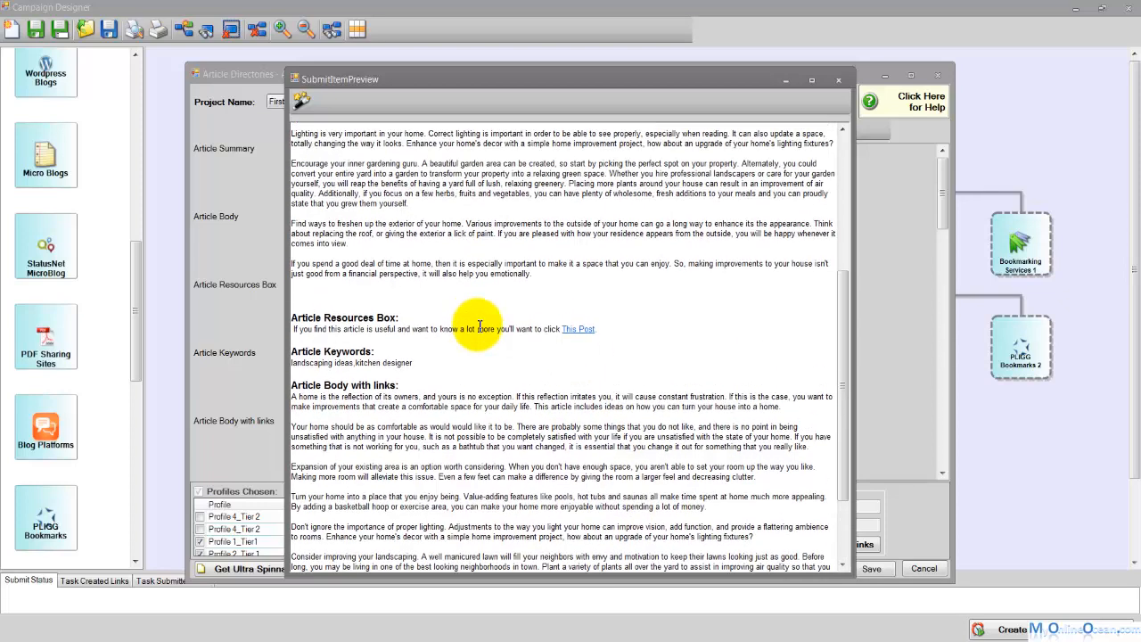
pyautogui.scroll(-4, 468, 330)
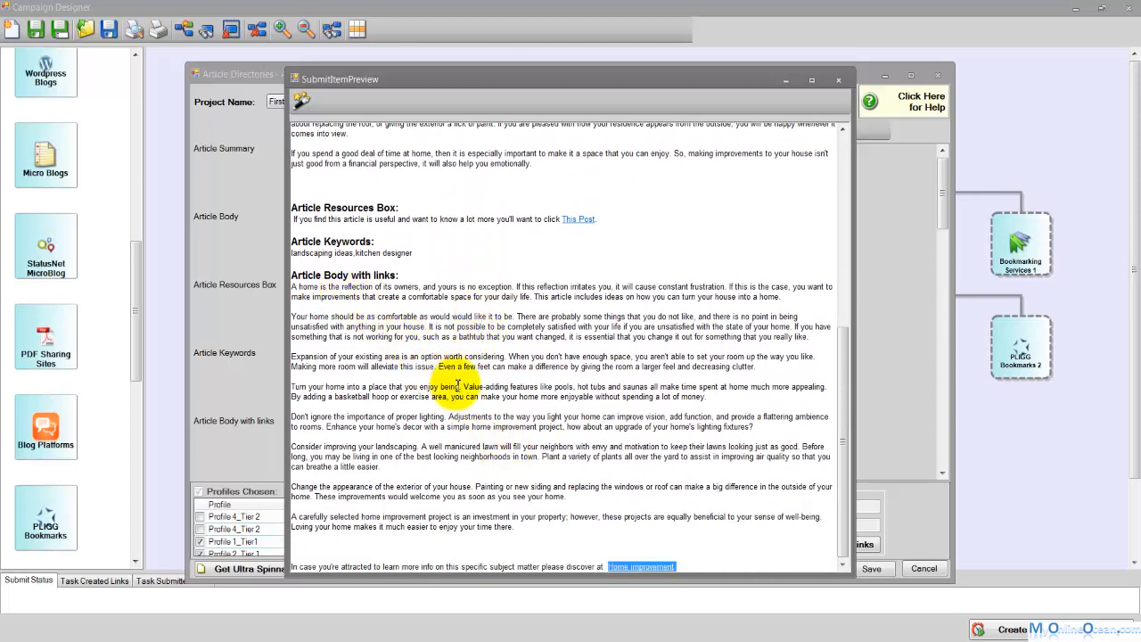
# Step: Close the preview and save the Article Directories submit item
pyautogui.click(838, 80)
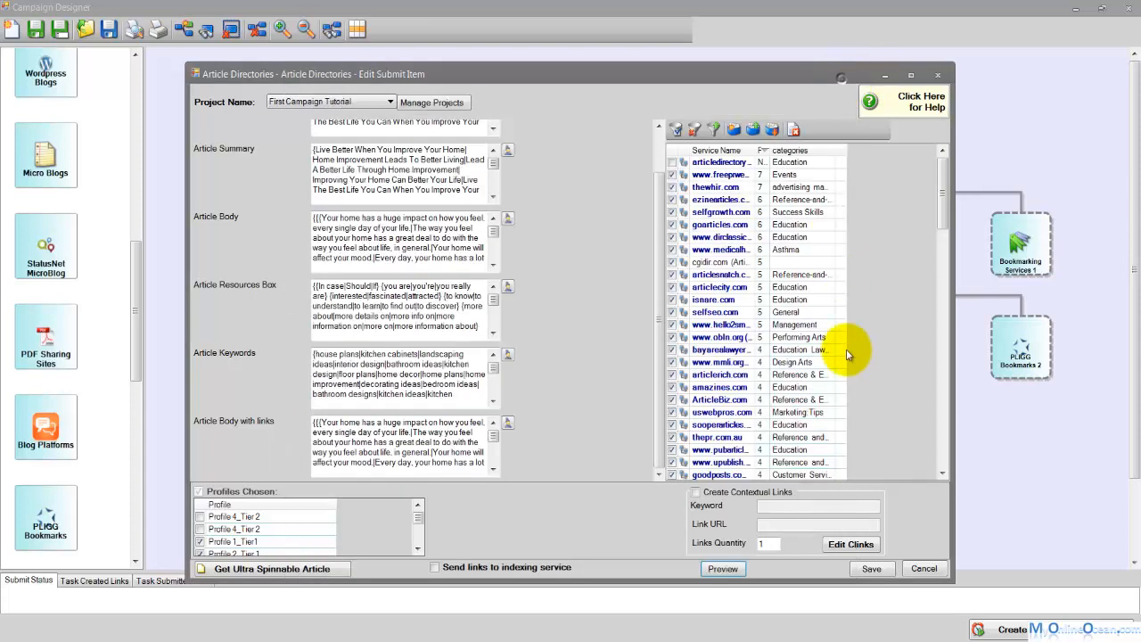
pyautogui.click(872, 569)
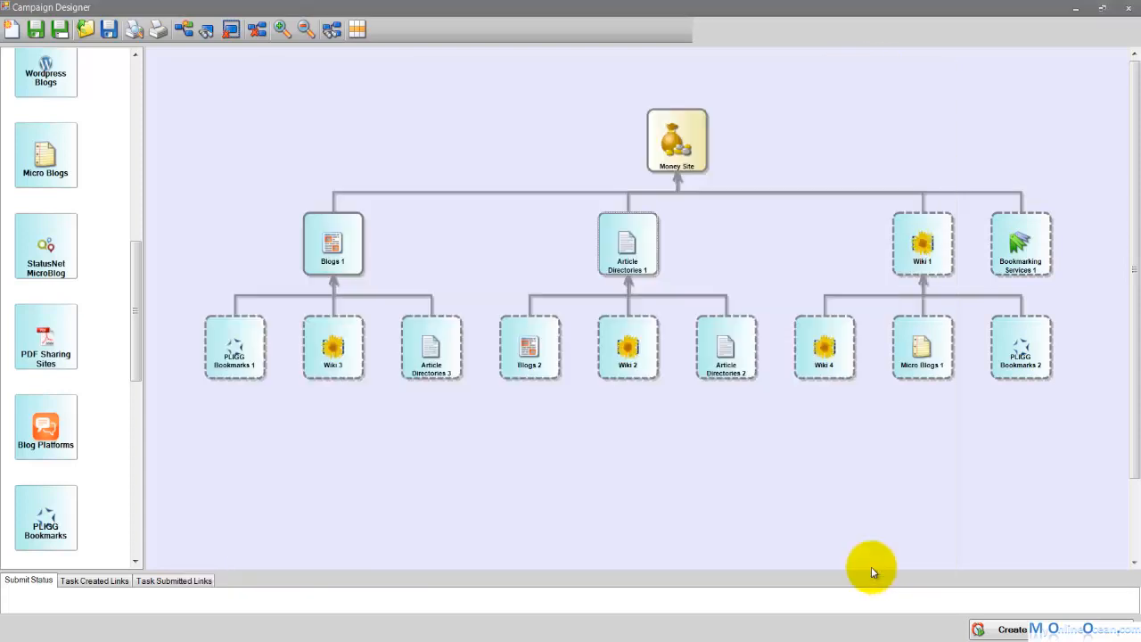
# Step: Open the Wiki 1 item's Wiki Title in the editor, and copy the spun titles block from NoteTab's #Spun Article Summary for Article Directory#.txt
pyautogui.doubleClick(933, 259)
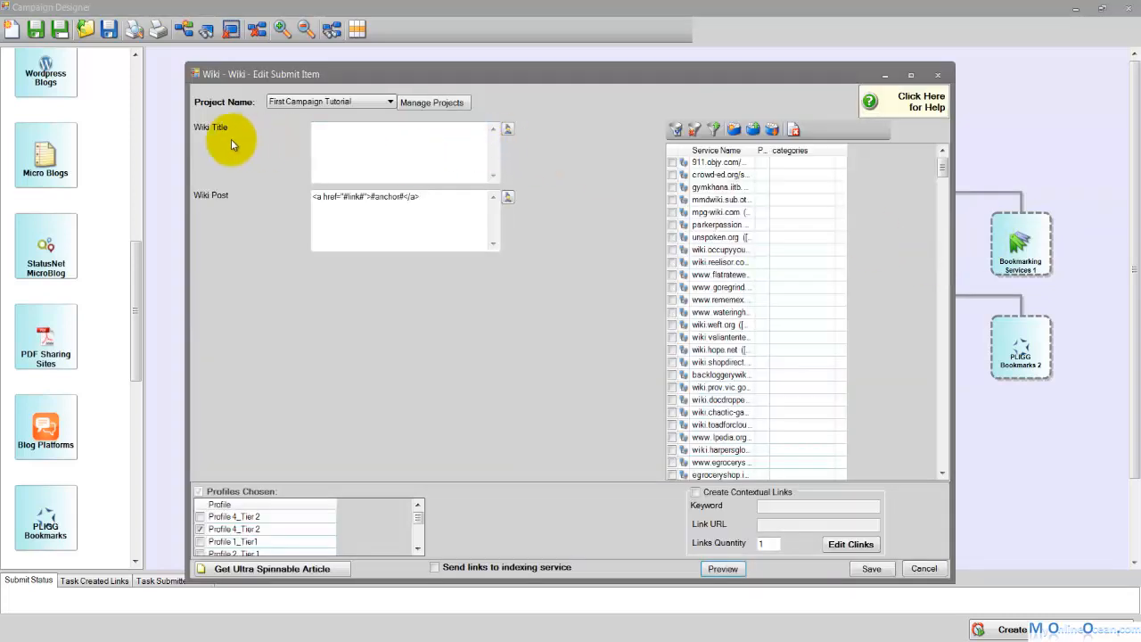
pyautogui.click(509, 131)
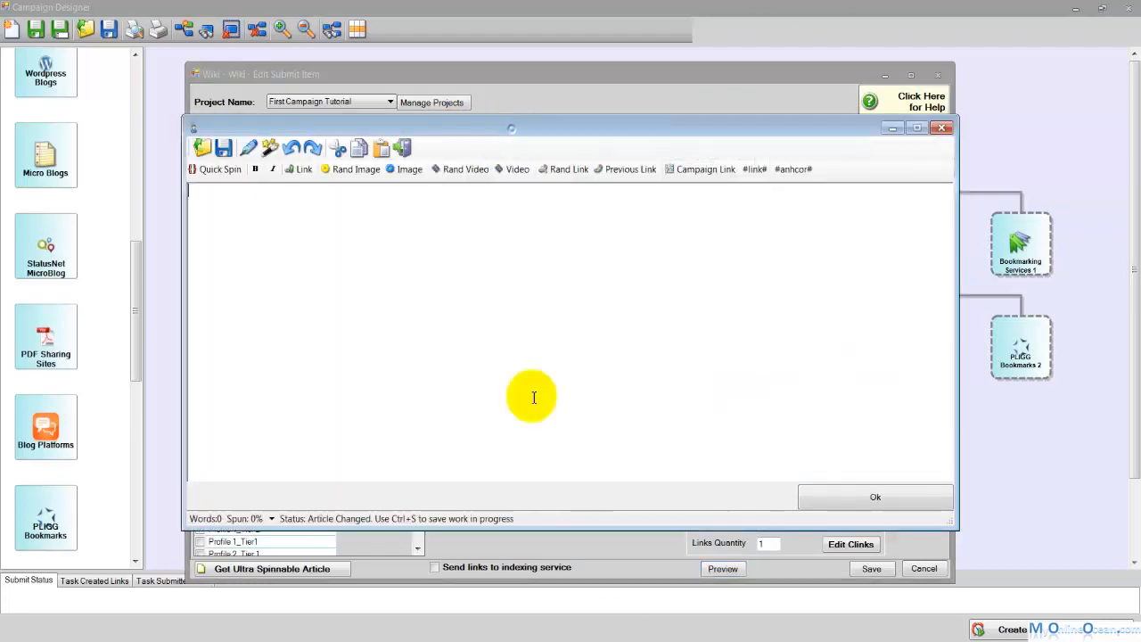
pyautogui.click(562, 632)
pyautogui.click(284, 276)
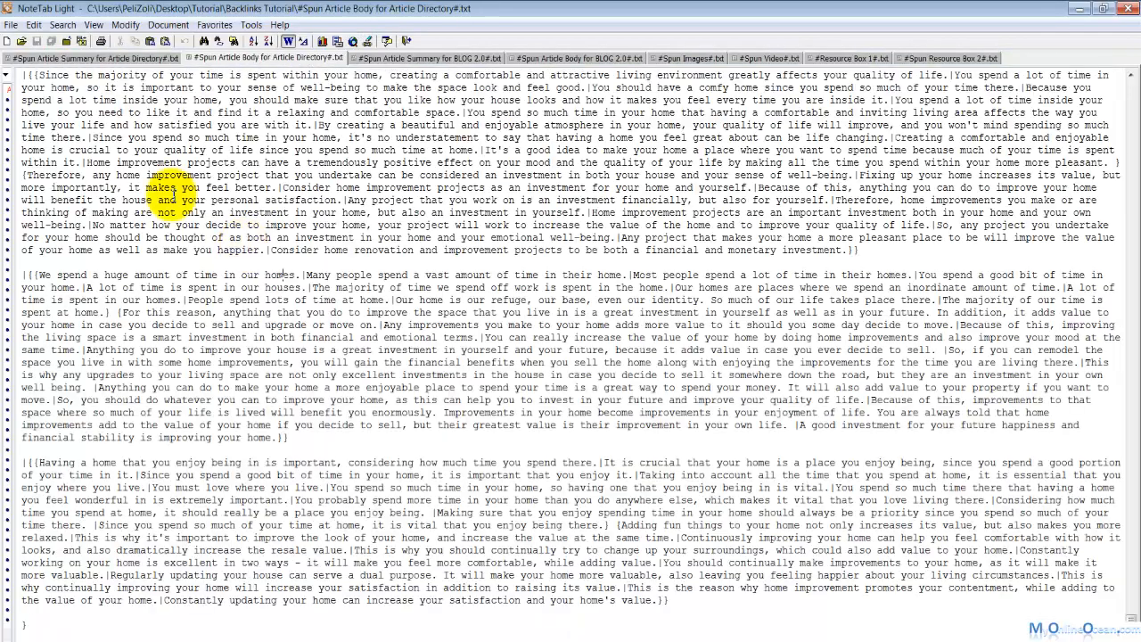
pyautogui.click(105, 58)
pyautogui.scroll(15, 166, 156)
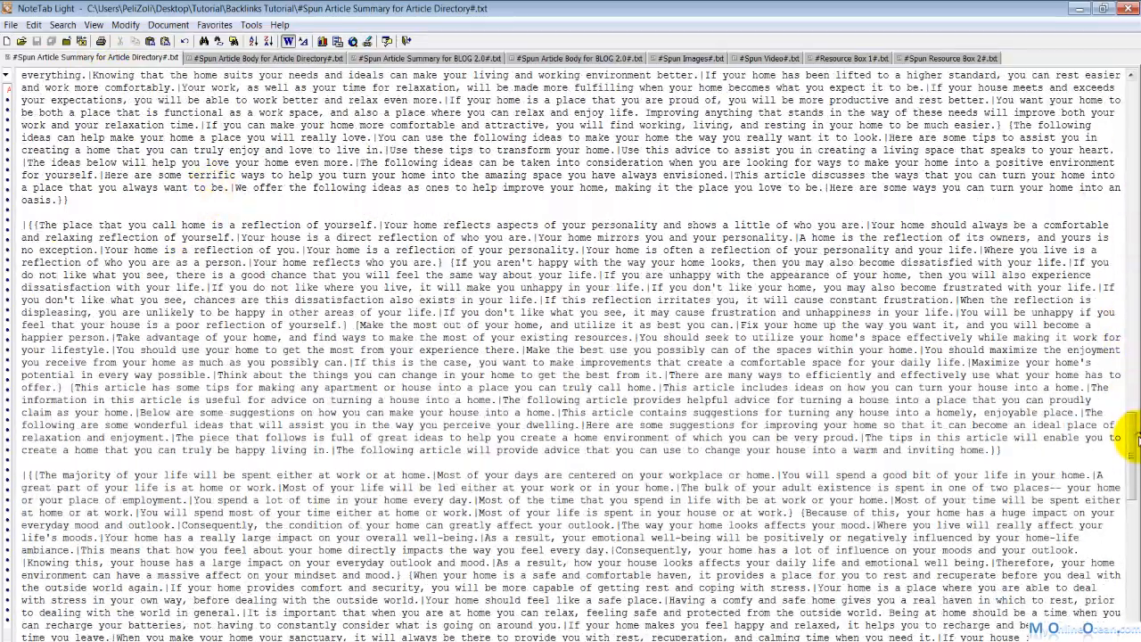
pyautogui.moveTo(1133, 438); pyautogui.dragTo(1130, 57)
pyautogui.moveTo(873, 403); pyautogui.dragTo(4, 75)
pyautogui.rightClick(36, 125)
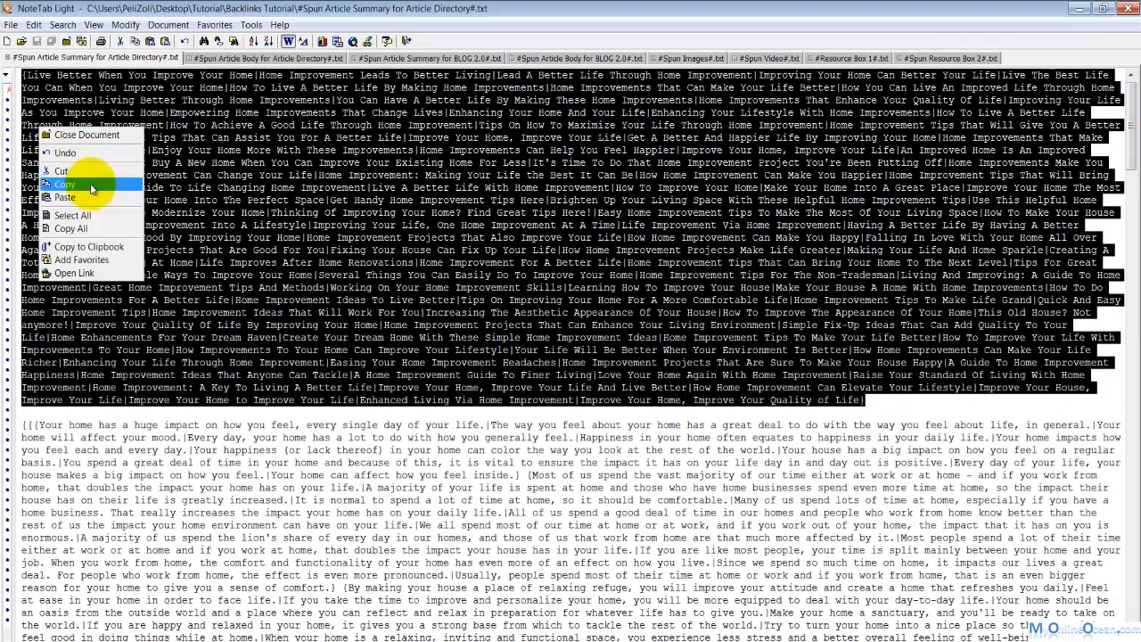
pyautogui.click(93, 185)
# Step: Switch back to Campaign Designer and paste the copied spun titles into the Wiki Title editor
pyautogui.click(523, 624)
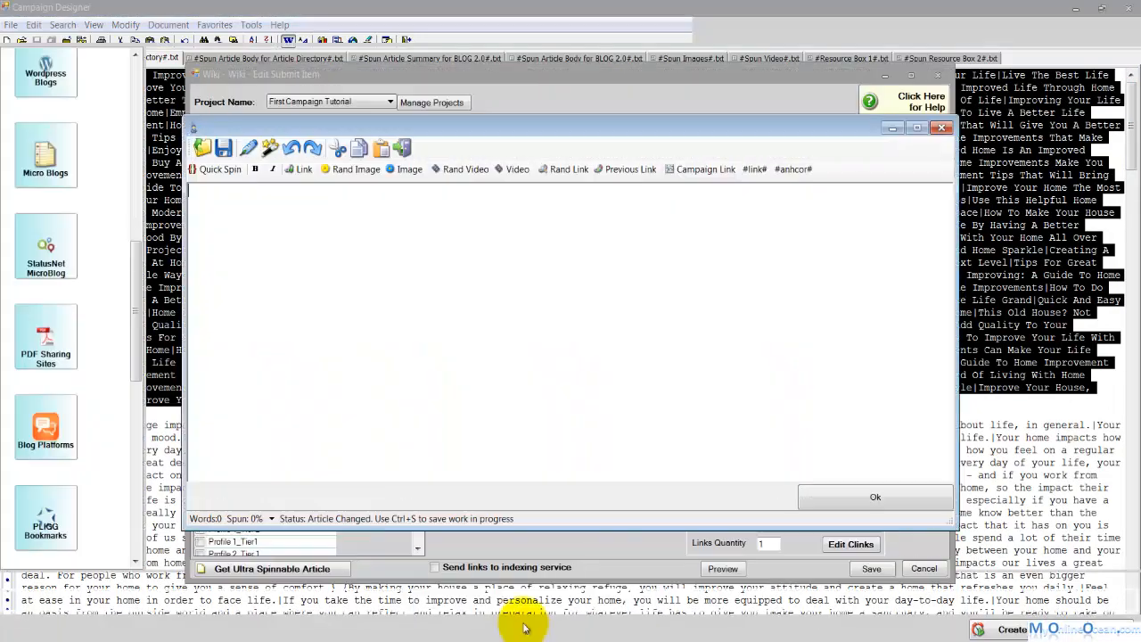
pyautogui.rightClick(315, 249)
pyautogui.rightClick(355, 303)
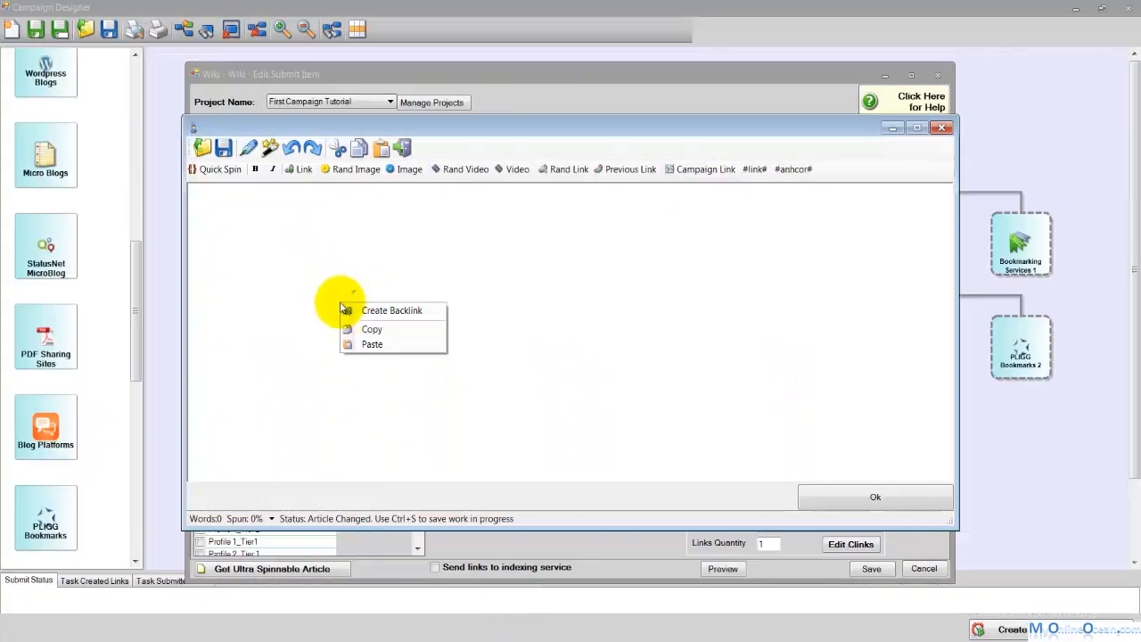
pyautogui.click(369, 344)
# Step: Generate two unique sample titles from the spun text, and accept the Wiki Title content
pyautogui.click(278, 153)
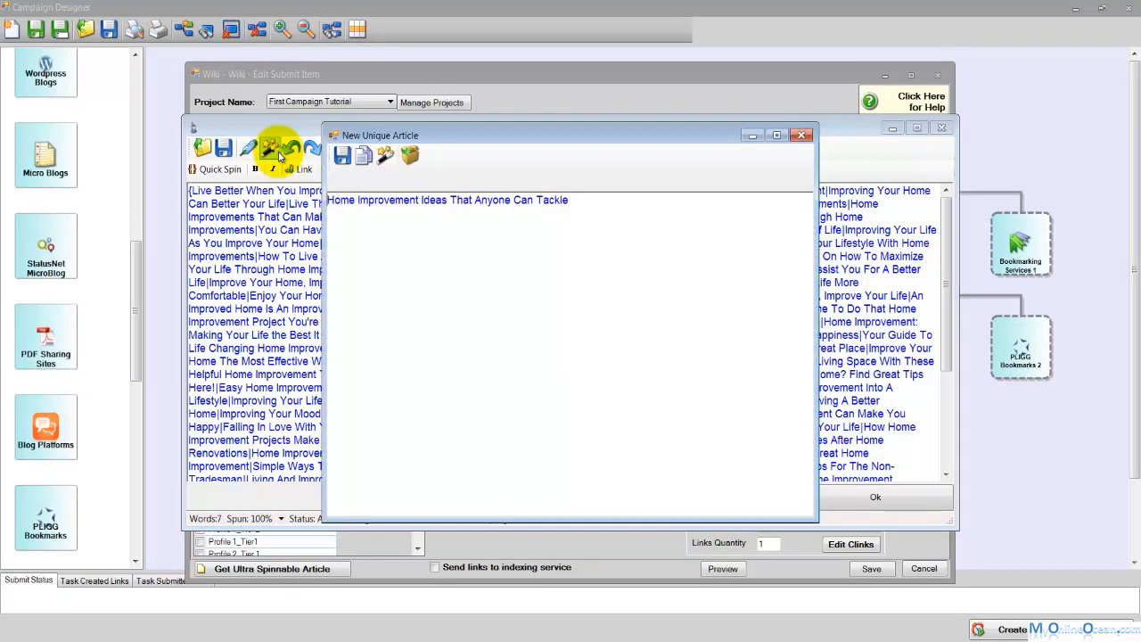
pyautogui.click(385, 156)
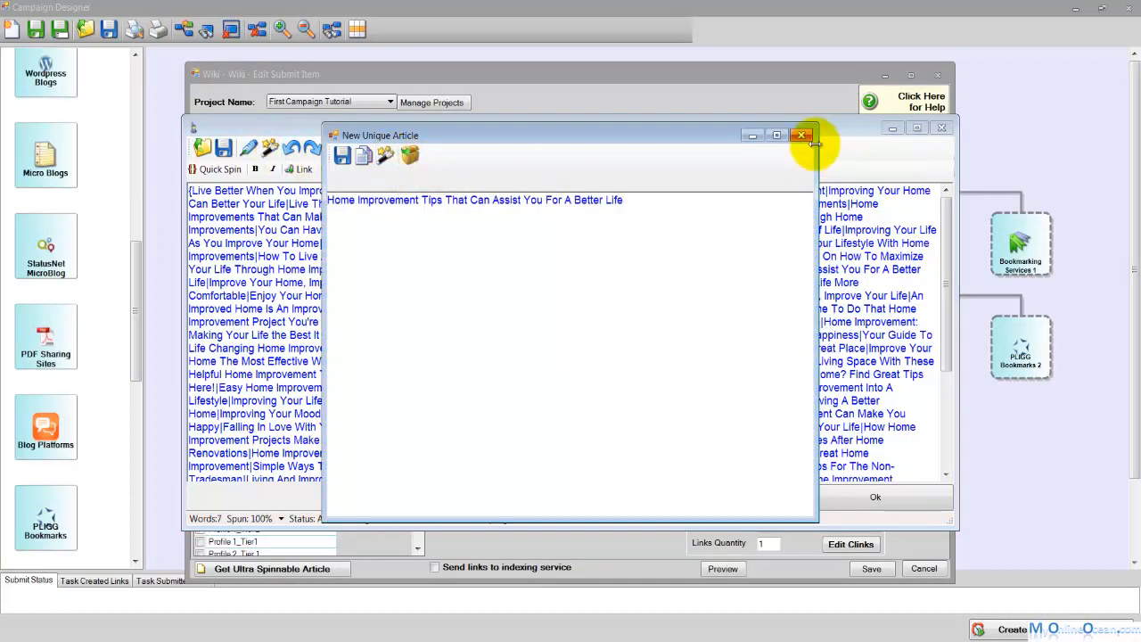
pyautogui.click(801, 135)
pyautogui.click(876, 497)
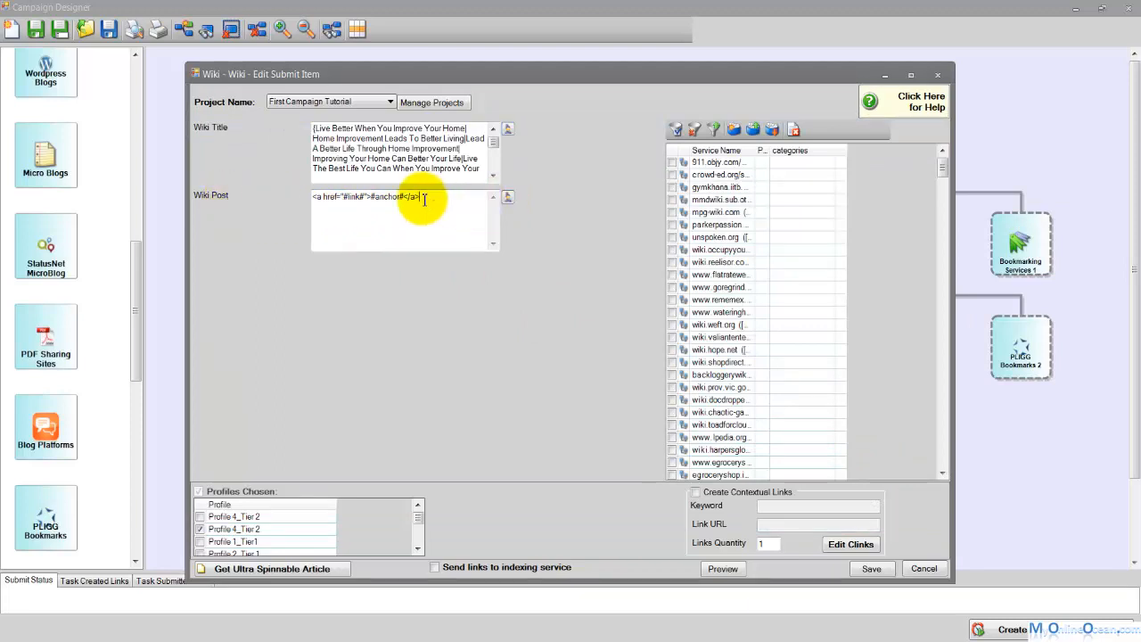
pyautogui.moveTo(417, 200); pyautogui.dragTo(129, 207)
pyautogui.click(513, 197)
pyautogui.press('Delete')
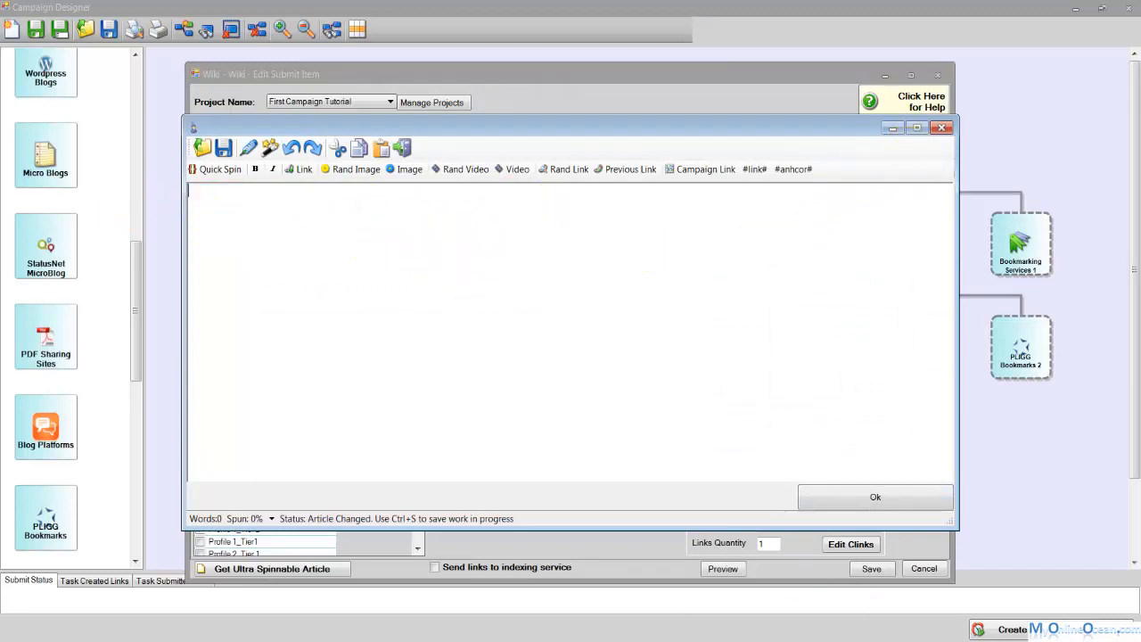
pyautogui.click(568, 635)
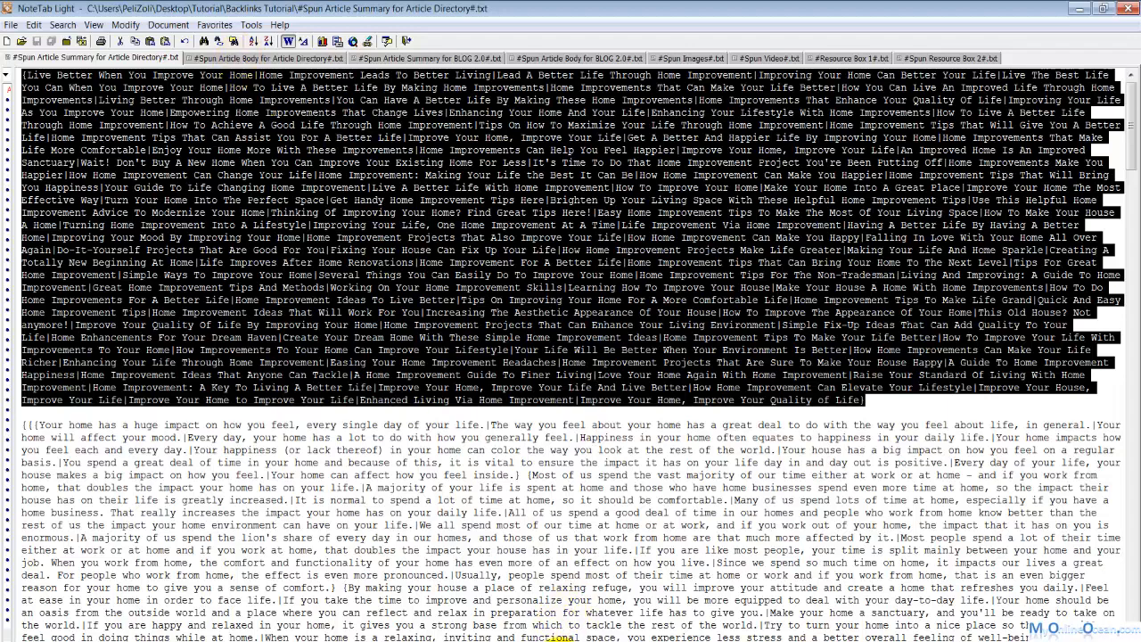
pyautogui.click(519, 636)
pyautogui.click(517, 628)
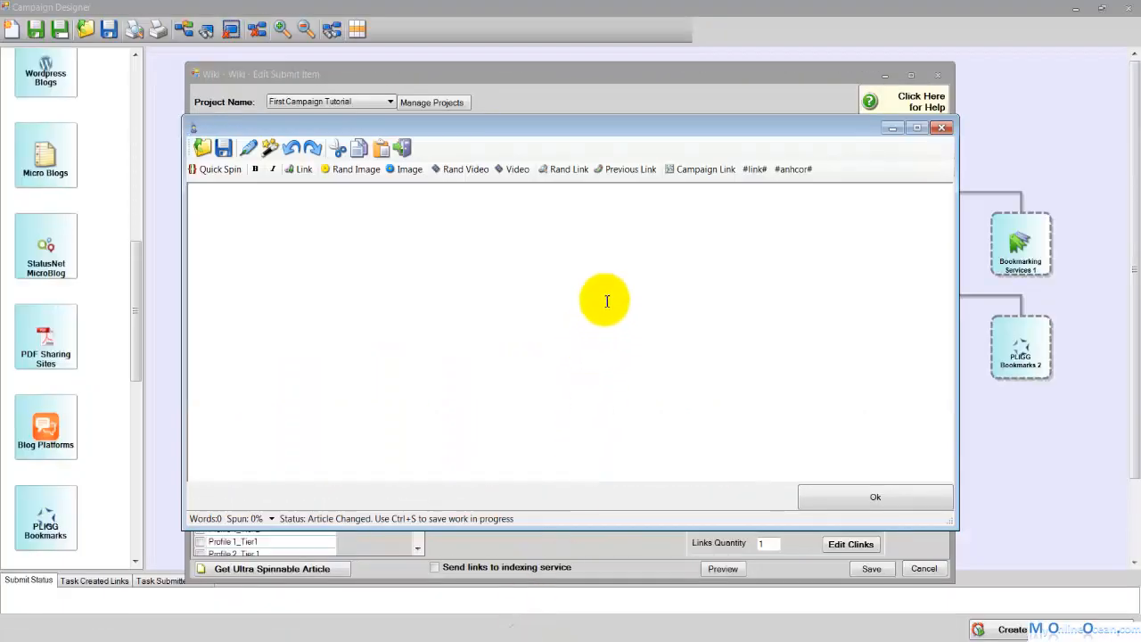
pyautogui.click(940, 129)
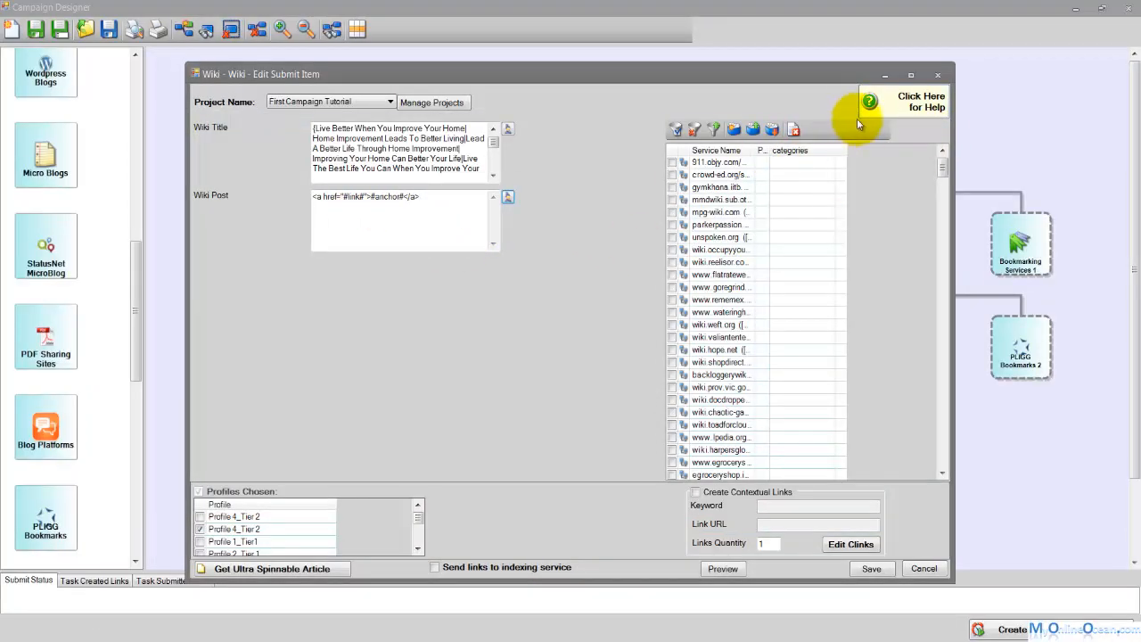
# Step: Open the Wiki help and examine the post body's minimum word count, maximum links and campaign link format
pyautogui.click(916, 115)
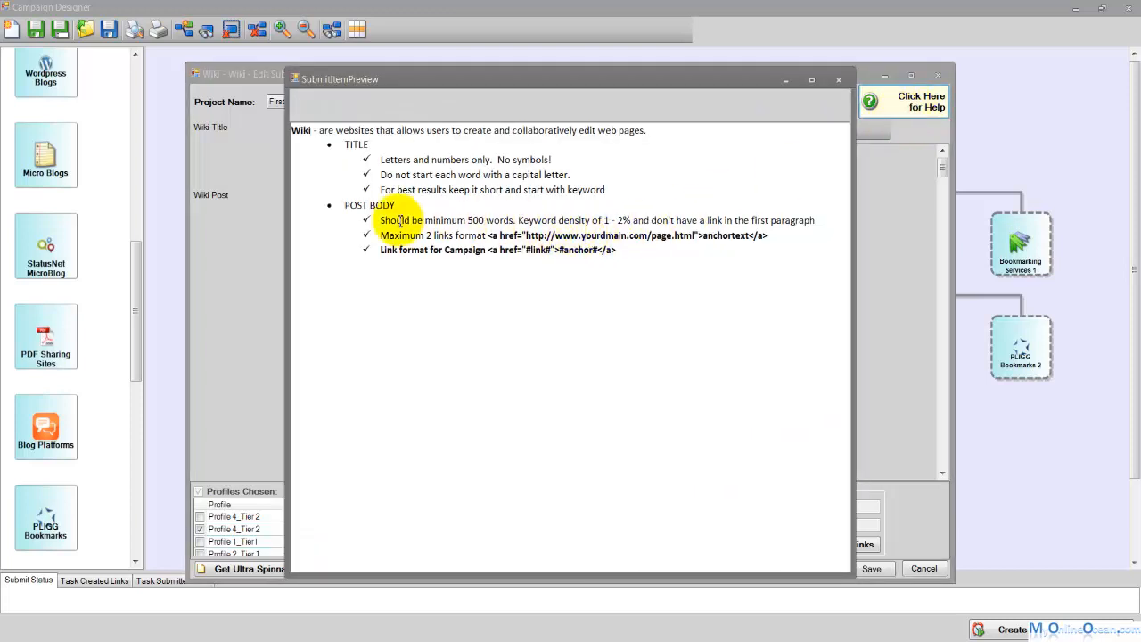
pyautogui.moveTo(393, 218); pyautogui.dragTo(470, 222)
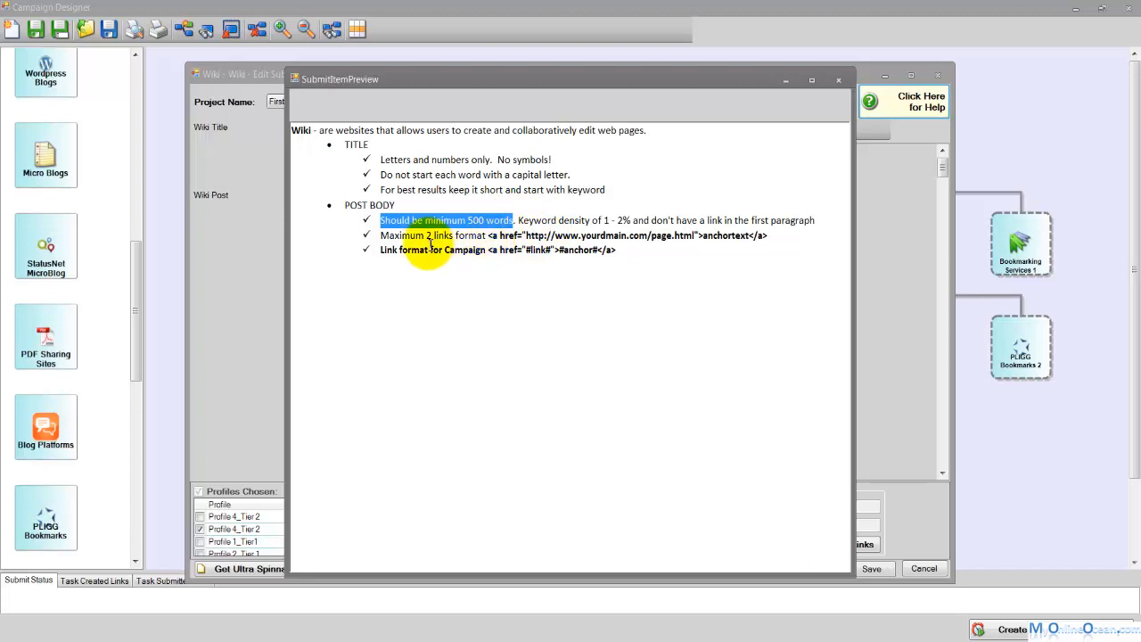
pyautogui.moveTo(381, 234); pyautogui.dragTo(485, 237)
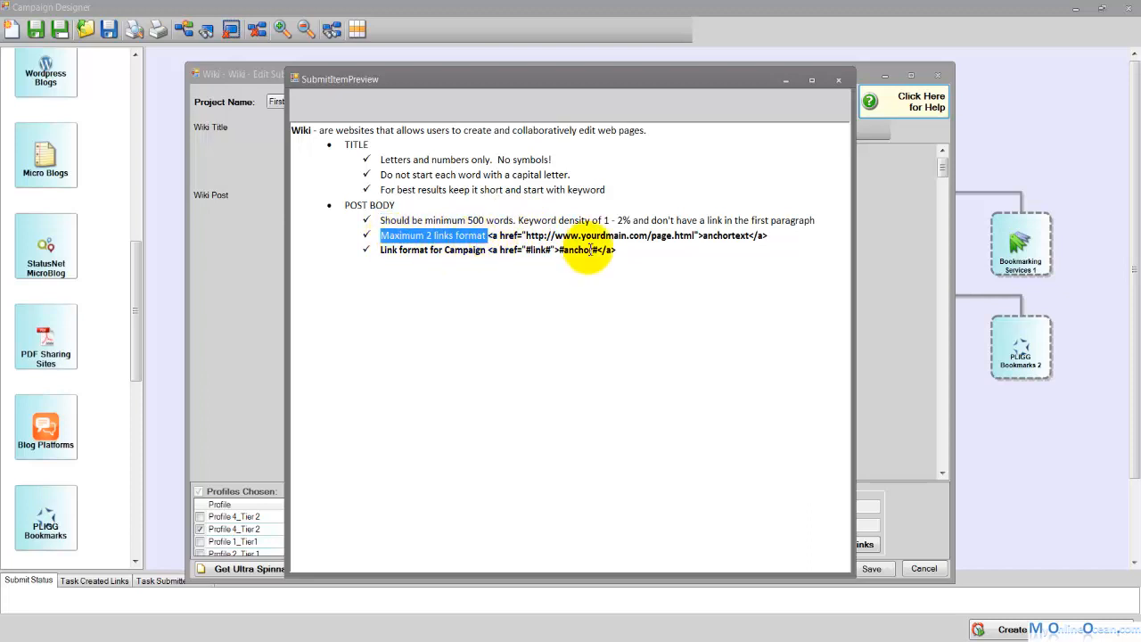
pyautogui.moveTo(616, 250); pyautogui.dragTo(397, 254)
pyautogui.click(577, 303)
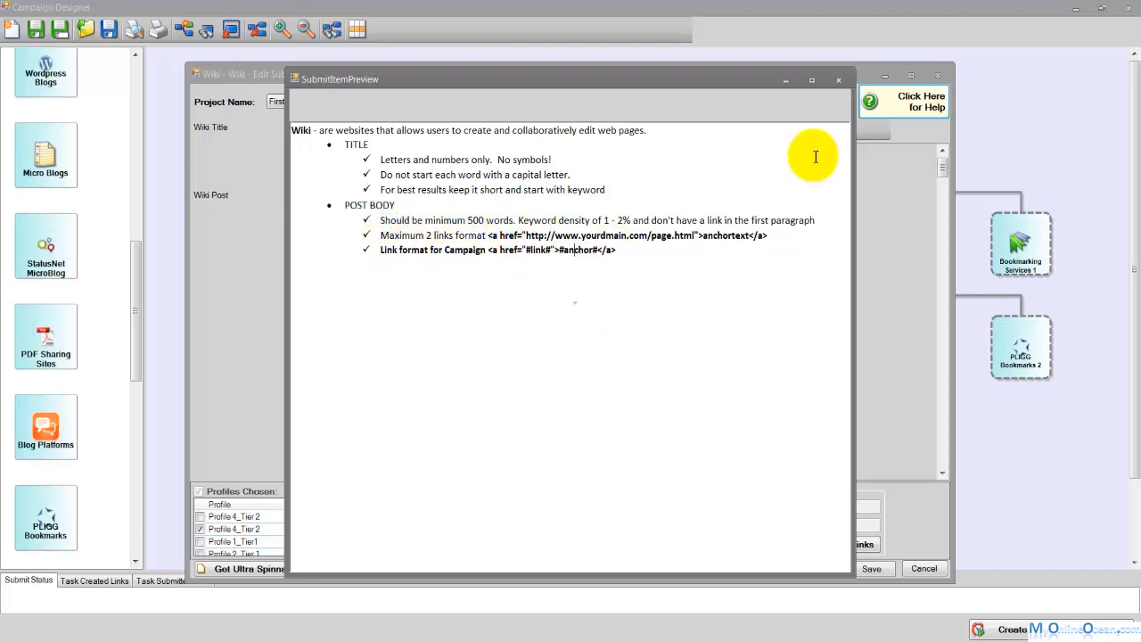
pyautogui.click(841, 81)
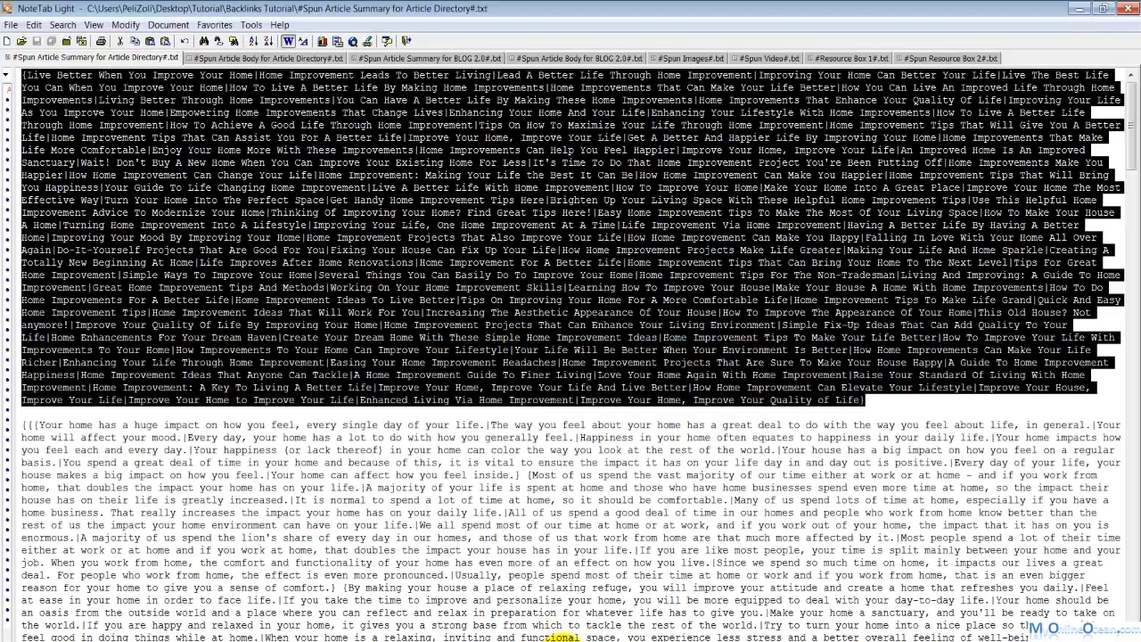
# Step: In NoteTab, copy the entire text of #Spun Article Body for Article Directory#.txt and return to Campaign Designer
pyautogui.click(287, 319)
pyautogui.click(269, 57)
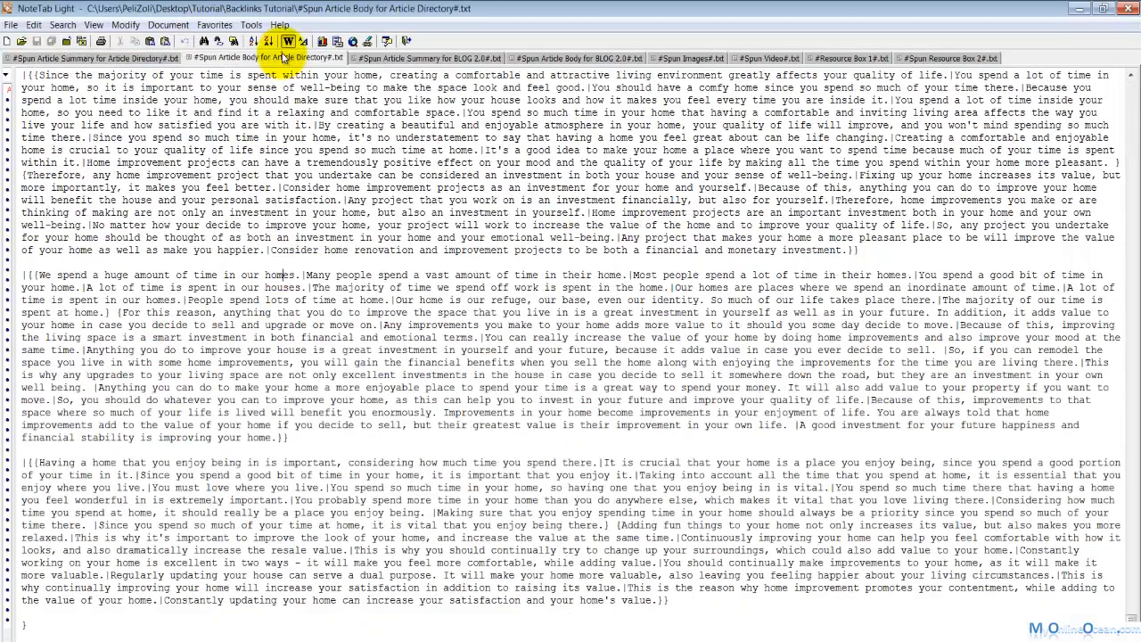
pyautogui.hotkey('ctrl', 'a')
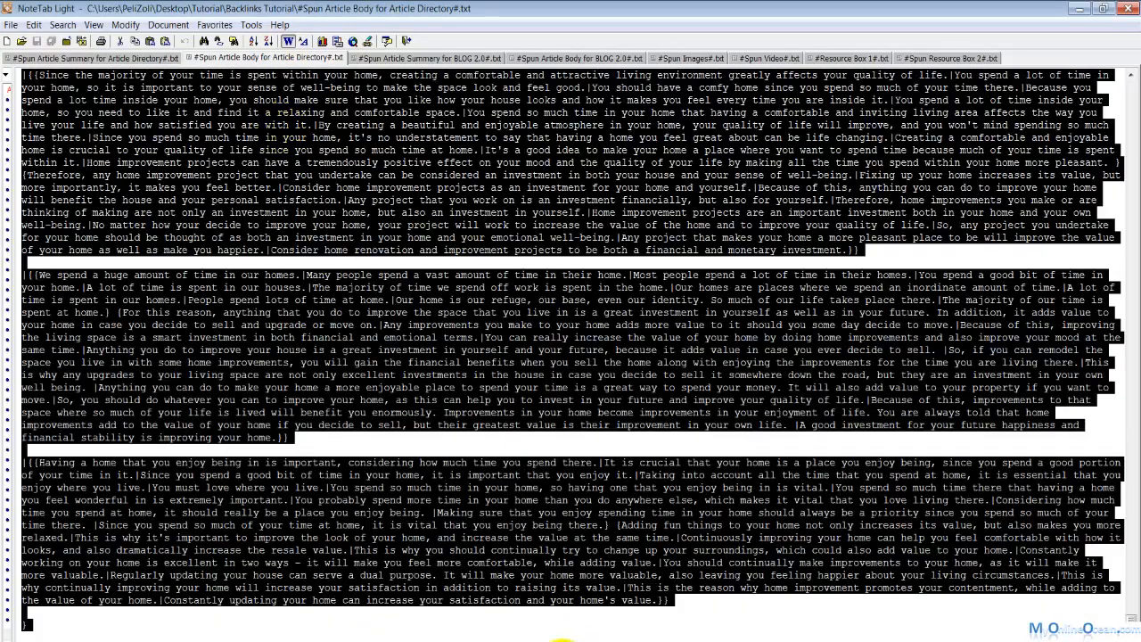
pyautogui.click(510, 627)
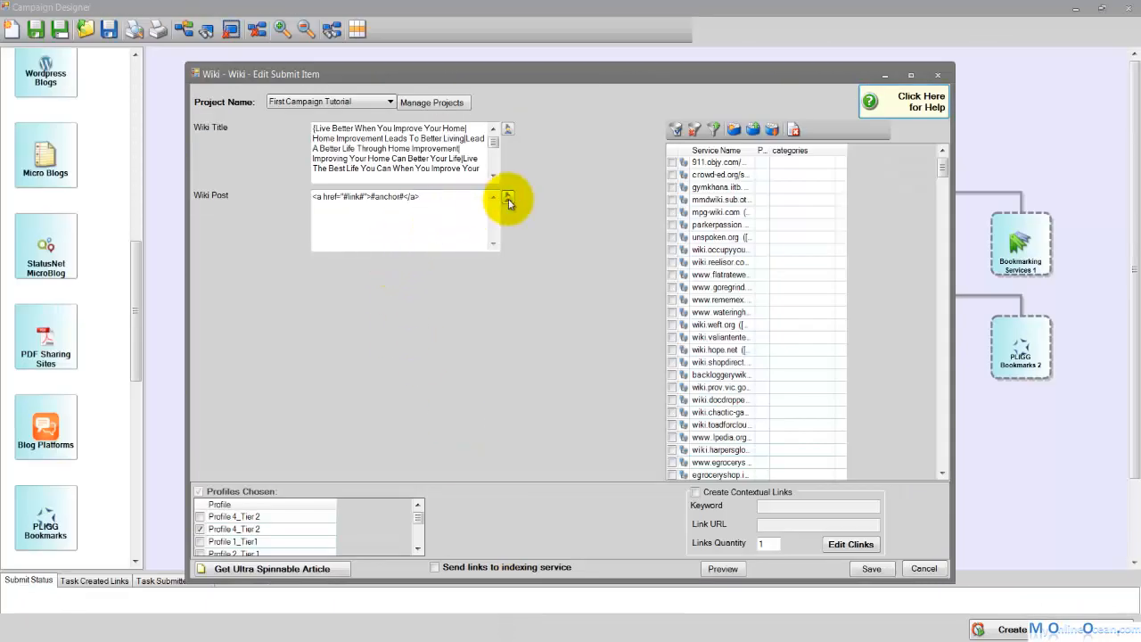
# Step: Open the Wiki Post editor and replace its placeholder link code with the text copied from #Spun Article Body for Article Directory#.txt in NoteTab
pyautogui.click(508, 198)
pyautogui.moveTo(415, 190); pyautogui.dragTo(189, 190)
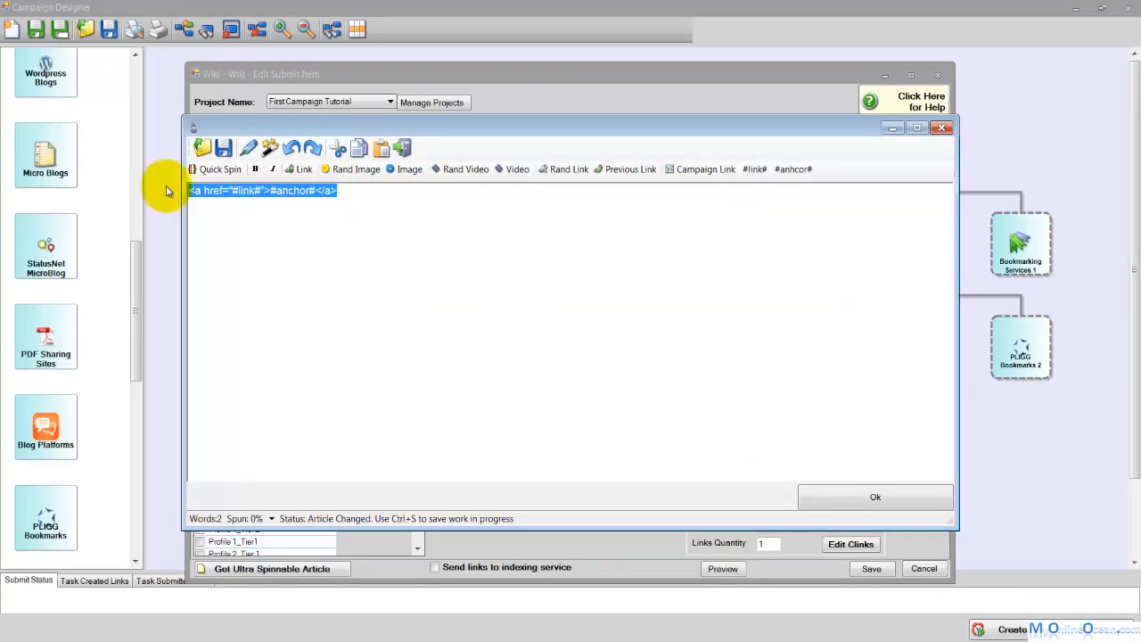
pyautogui.click(353, 195)
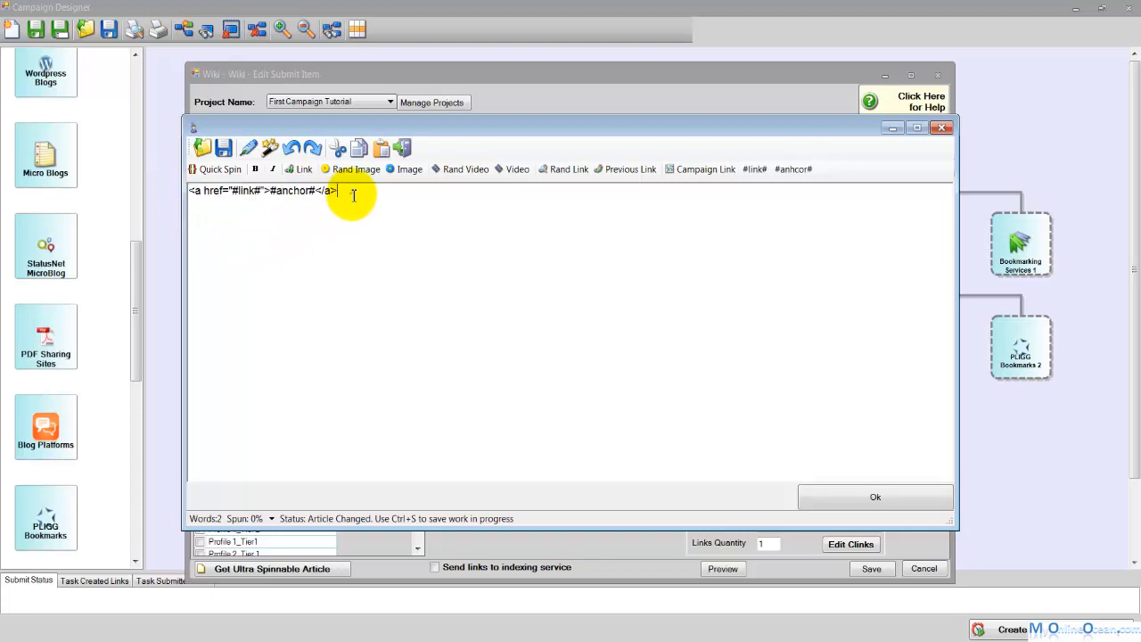
pyautogui.click(519, 641)
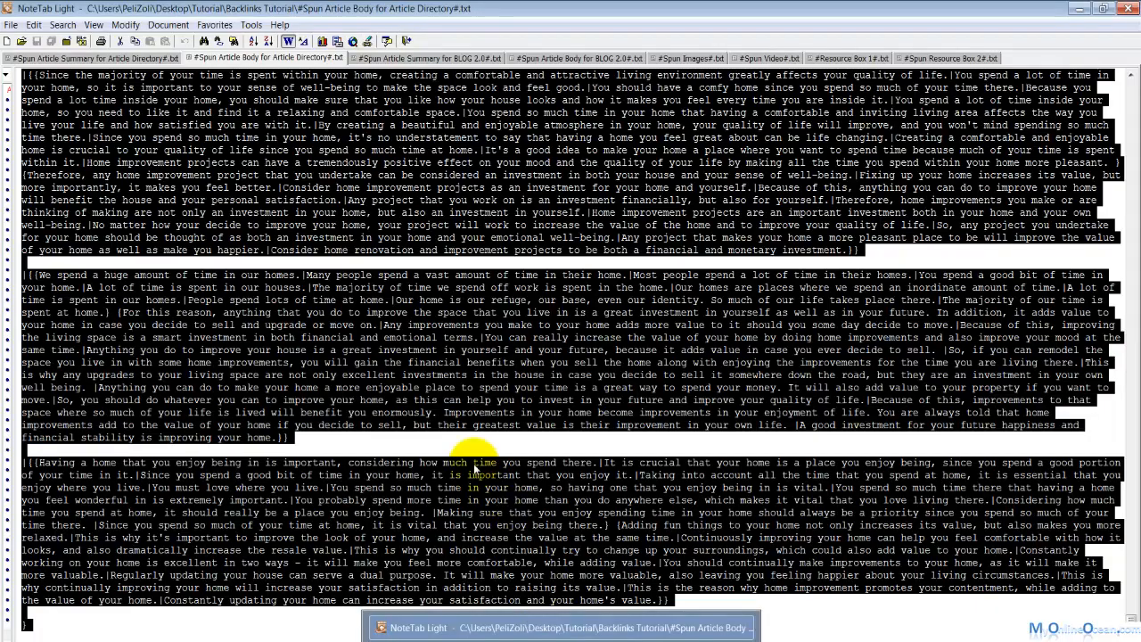
pyautogui.rightClick(470, 397)
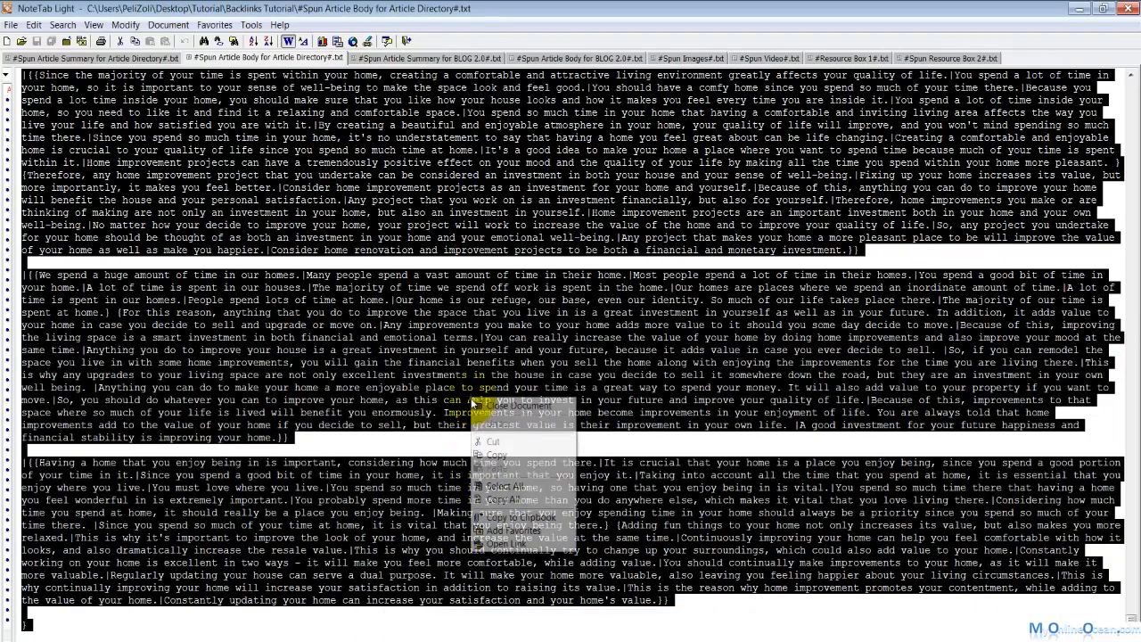
pyautogui.click(504, 459)
pyautogui.click(524, 629)
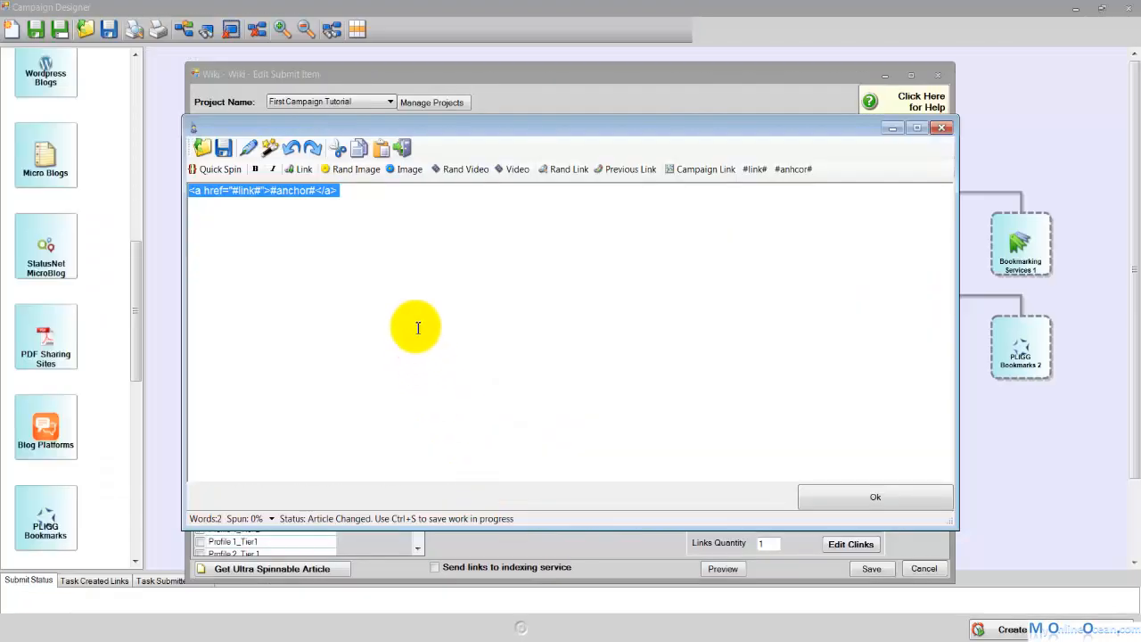
pyautogui.hotkey('ctrl', 'v')
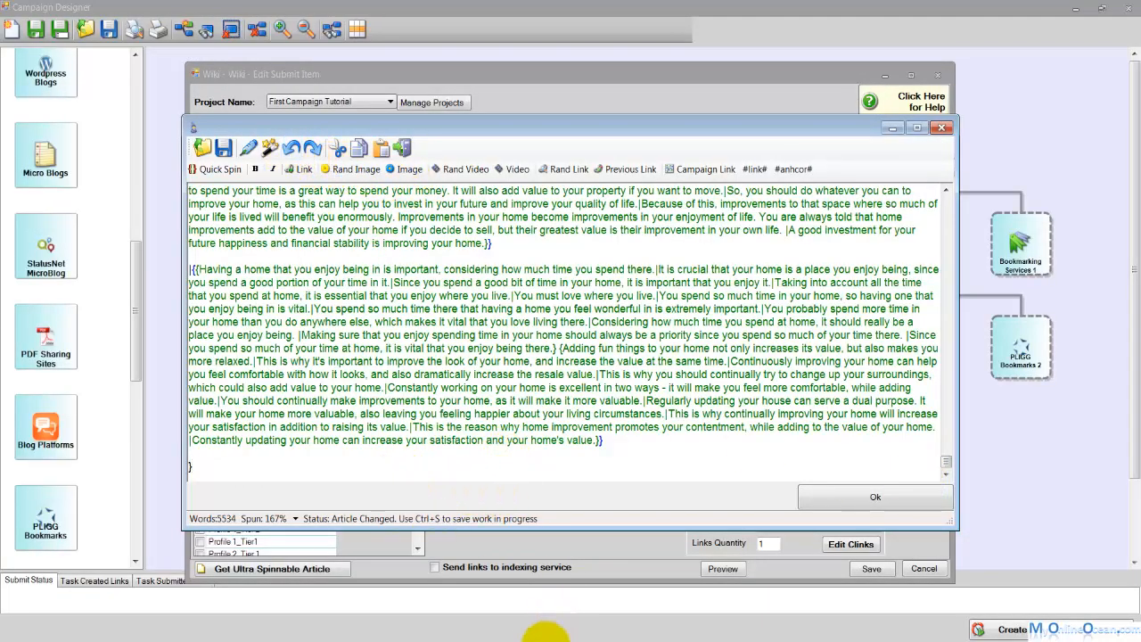
# Step: Copy the text of #Resource Box 1#.txt in NoteTab and paste it below the article in the Wiki Post editor, separated by a blank line
pyautogui.click(552, 629)
pyautogui.click(847, 58)
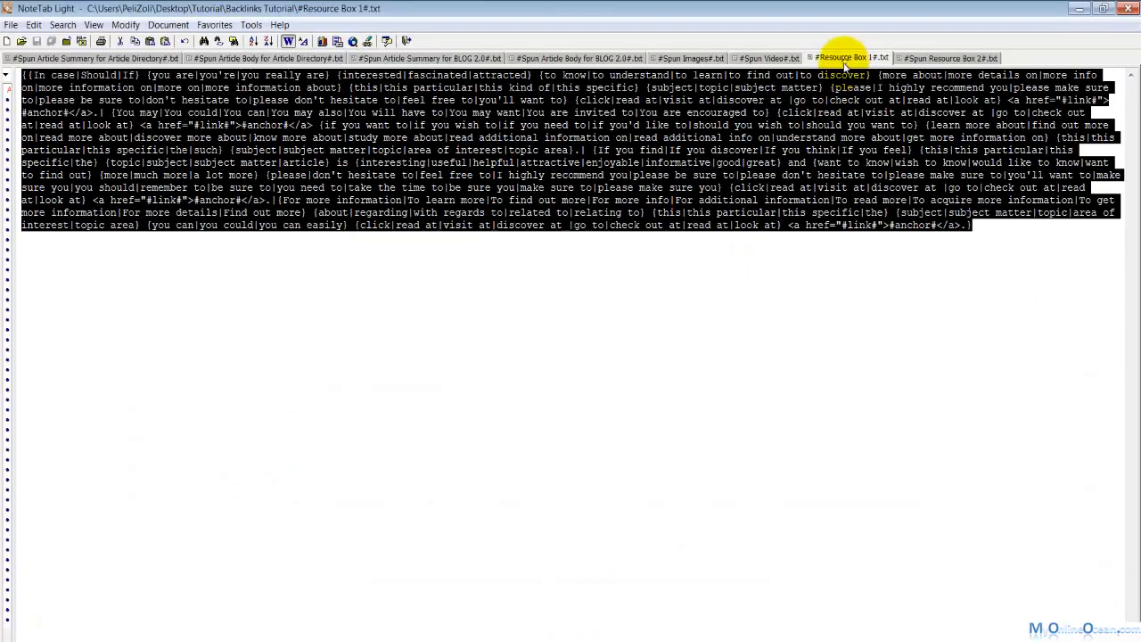
pyautogui.rightClick(722, 140)
pyautogui.click(746, 194)
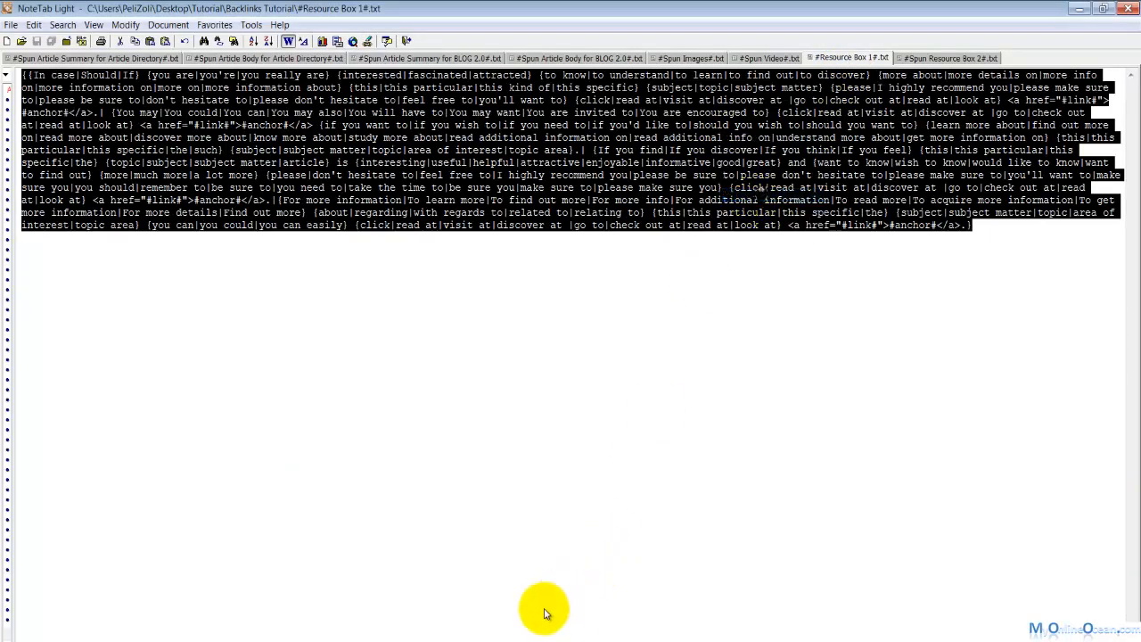
pyautogui.moveTo(496, 638)
pyautogui.click(519, 601)
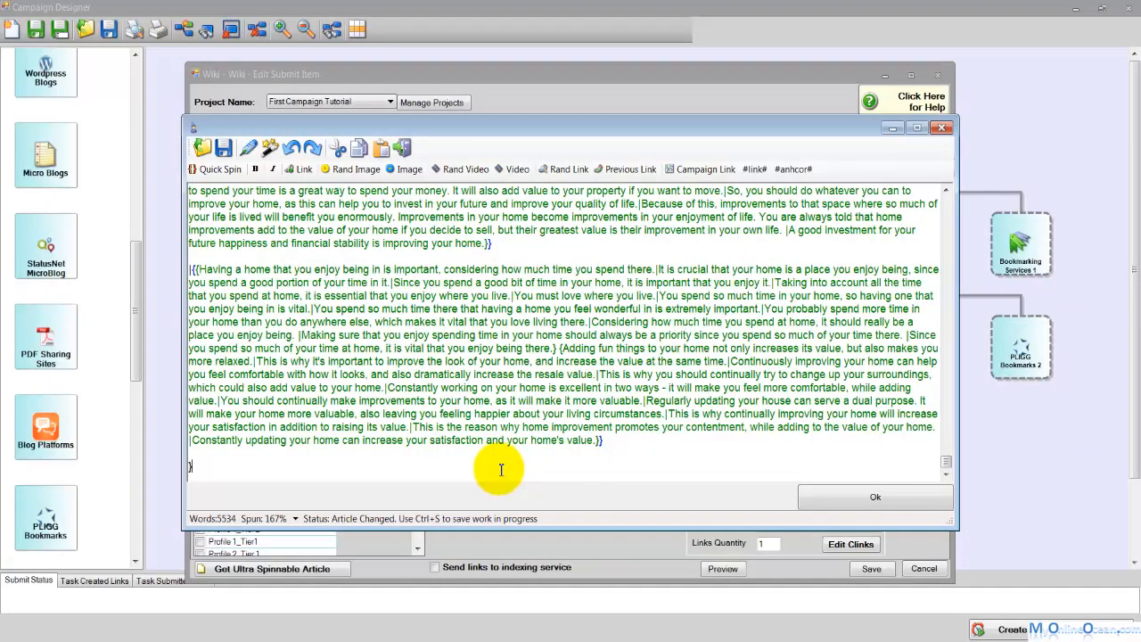
pyautogui.press('Return')
pyautogui.press('Return')
pyautogui.hotkey('ctrl', 'v')
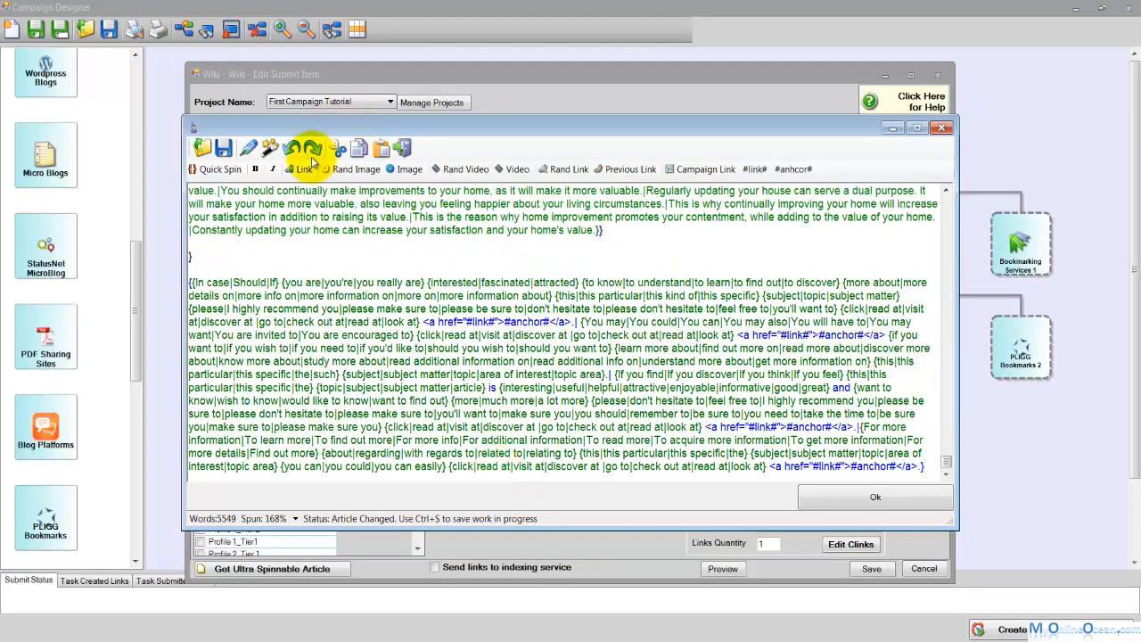
# Step: Generate a unique sample article from the Wiki Post and examine the resource box sentence and link at its end
pyautogui.click(268, 151)
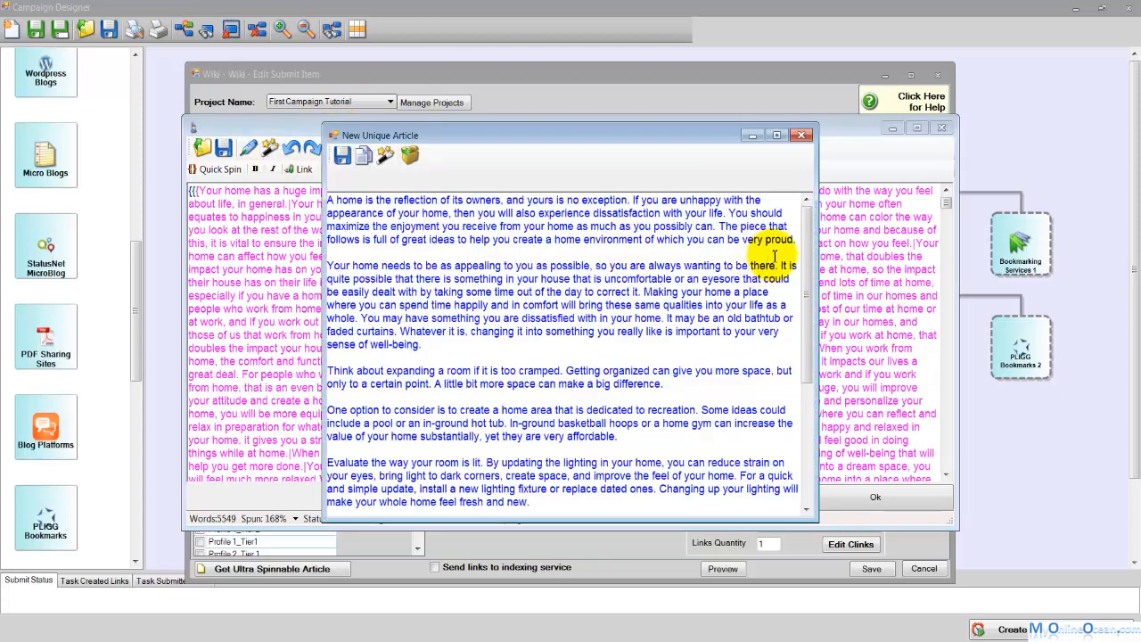
pyautogui.scroll(-5, 687, 258)
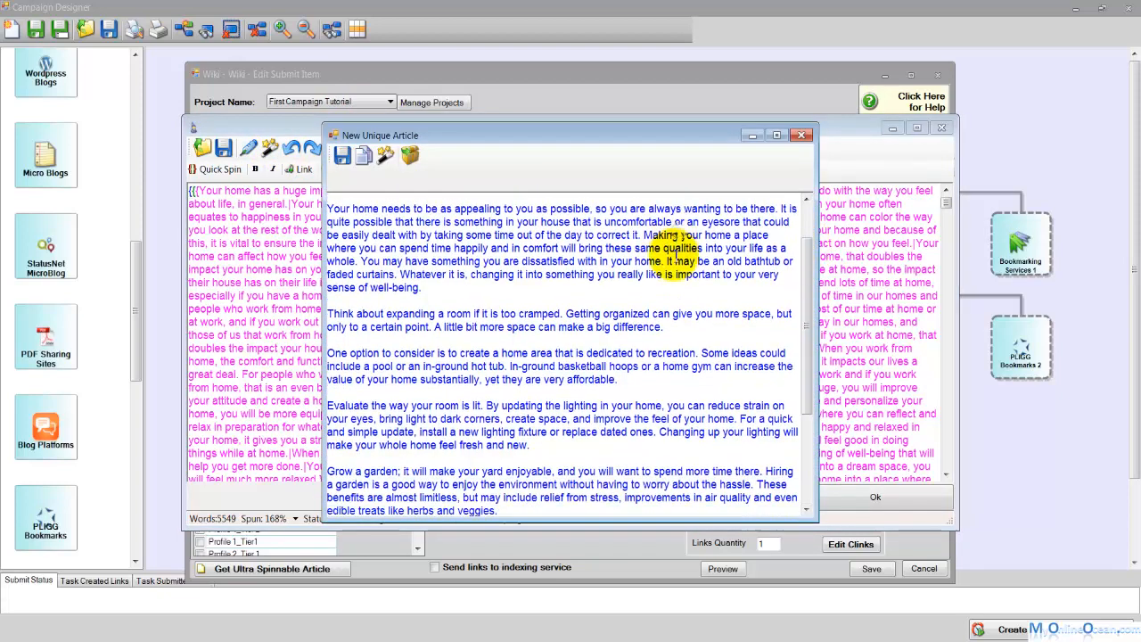
pyautogui.moveTo(465, 510); pyautogui.dragTo(338, 496)
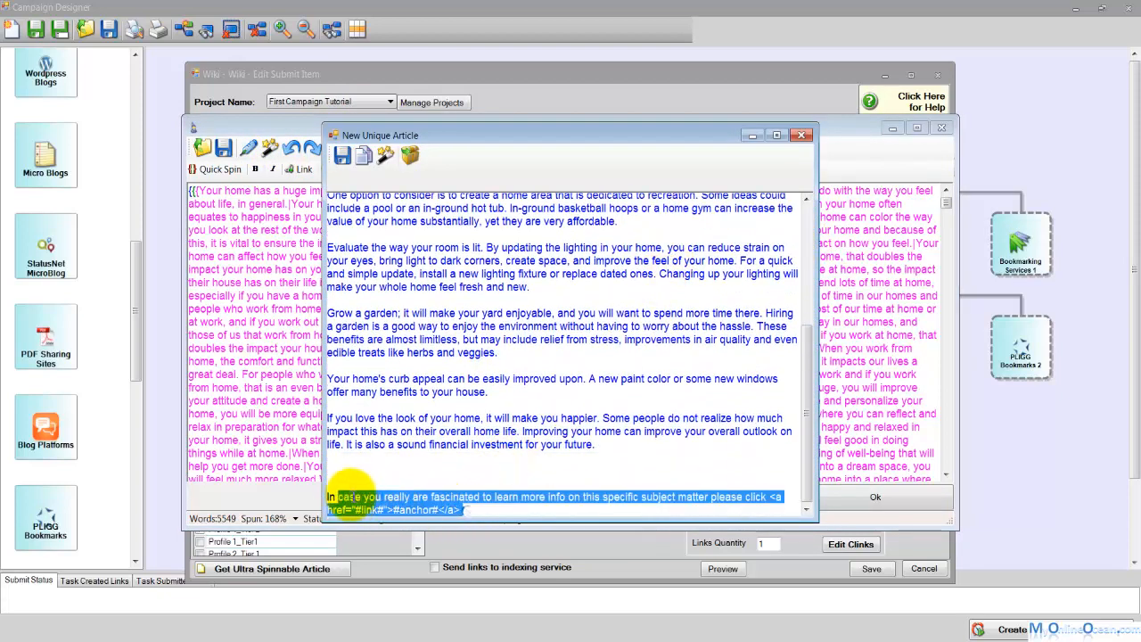
pyautogui.click(436, 442)
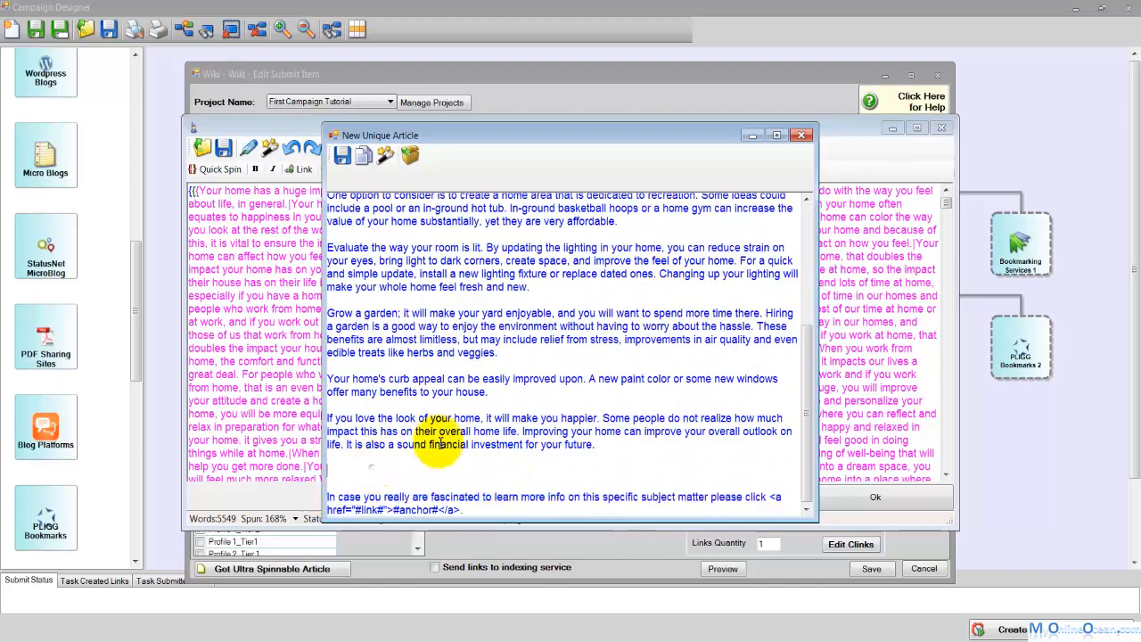
pyautogui.click(804, 138)
# Step: Remove the line breaks before the article's final closing brace above the resource box, and accept the Wiki Post content
pyautogui.moveTo(947, 201); pyautogui.dragTo(943, 462)
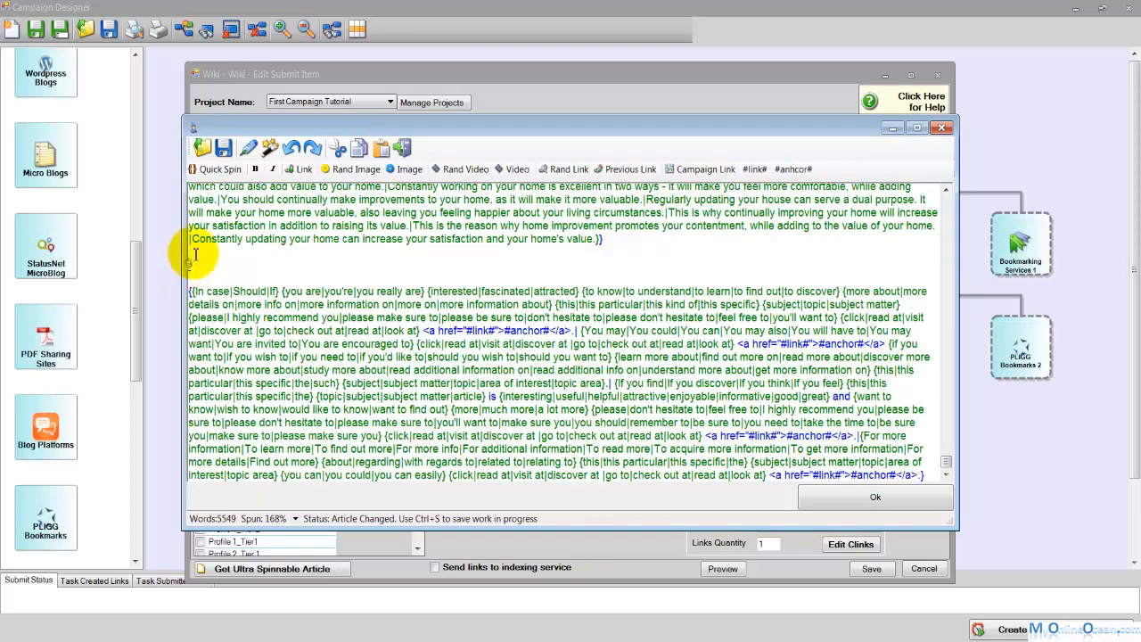
pyautogui.press('BackSpace')
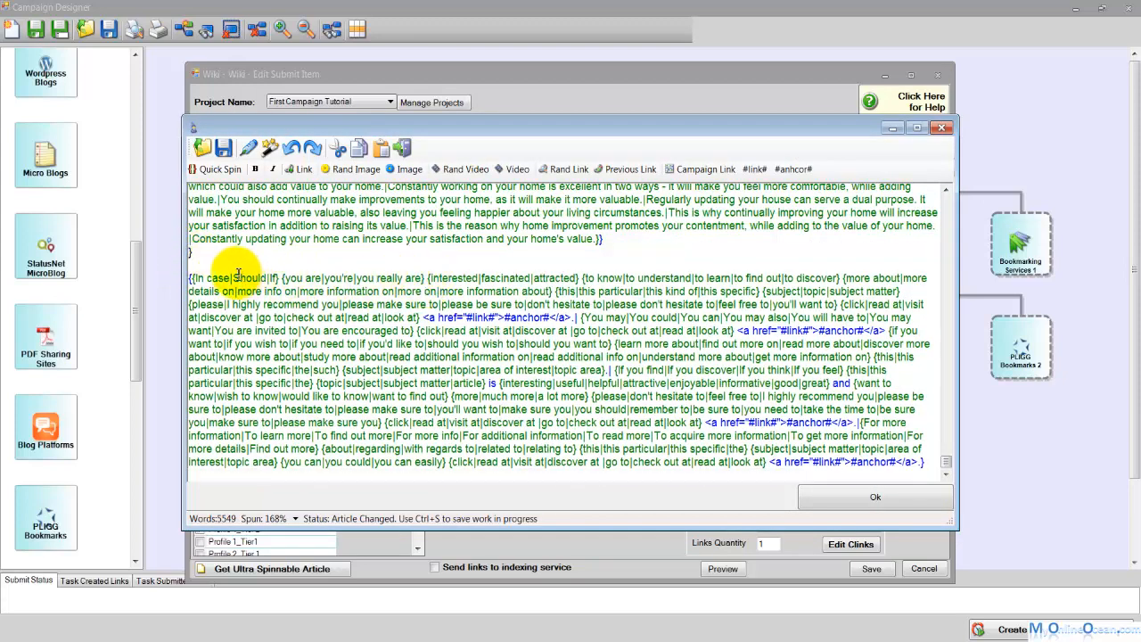
pyautogui.press('Delete')
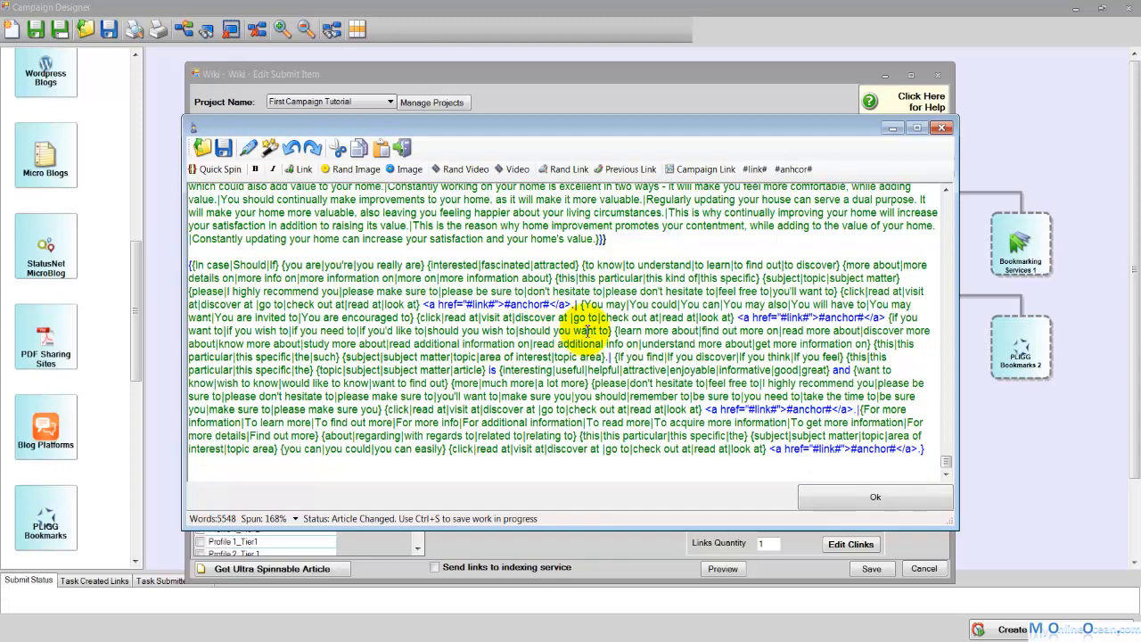
pyautogui.click(824, 499)
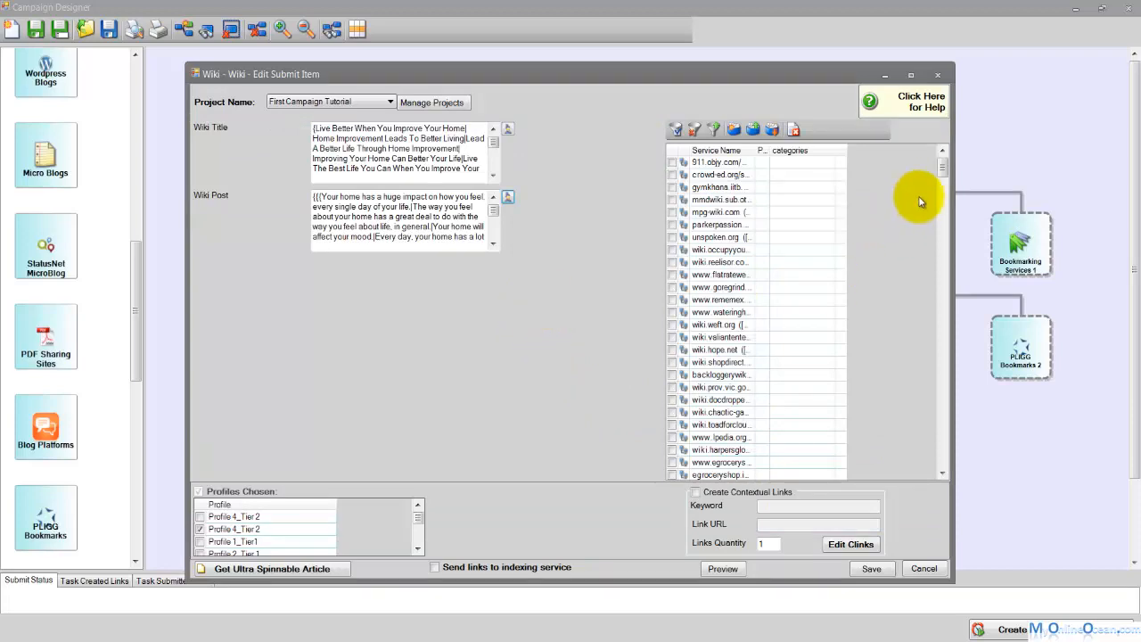
# Step: Look through the list of wiki services, sorting it by page rank from highest to lowest
pyautogui.moveTo(943, 168); pyautogui.dragTo(906, 160)
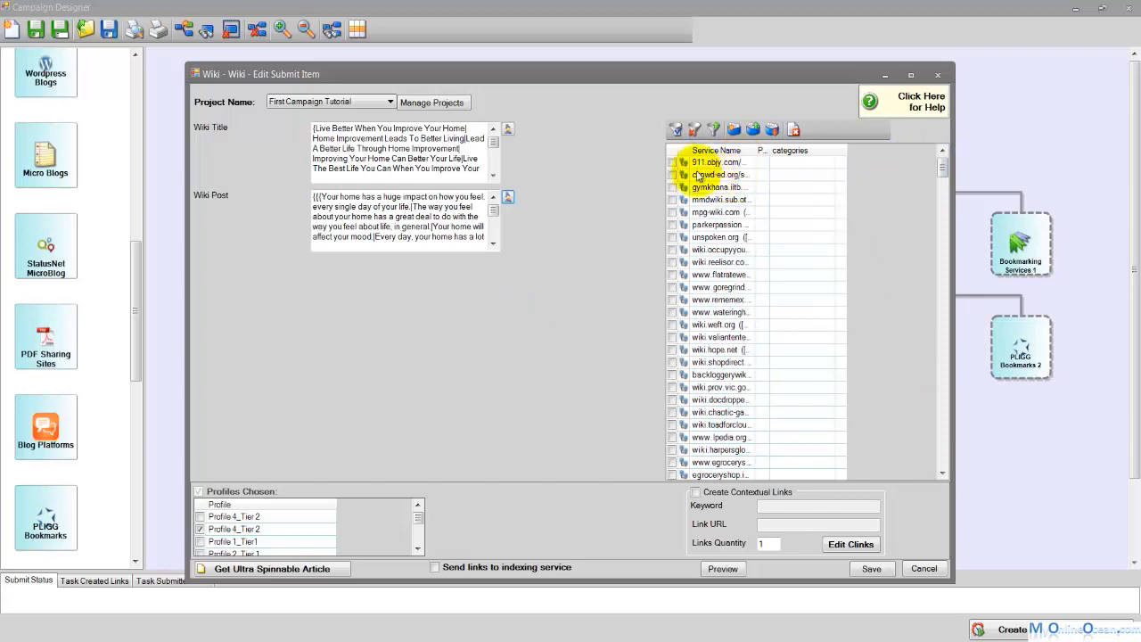
pyautogui.moveTo(941, 167); pyautogui.dragTo(936, 364)
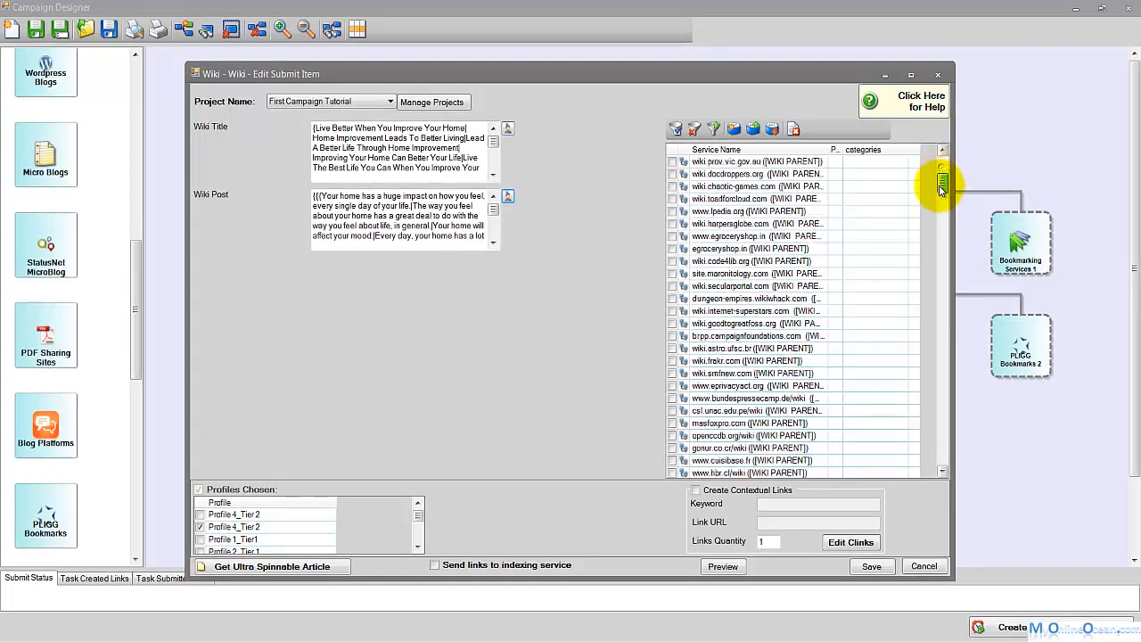
pyautogui.moveTo(942, 183)
pyautogui.mouseDown()
pyautogui.moveTo(941, 365)
pyautogui.moveTo(942, 167)
pyautogui.mouseUp()
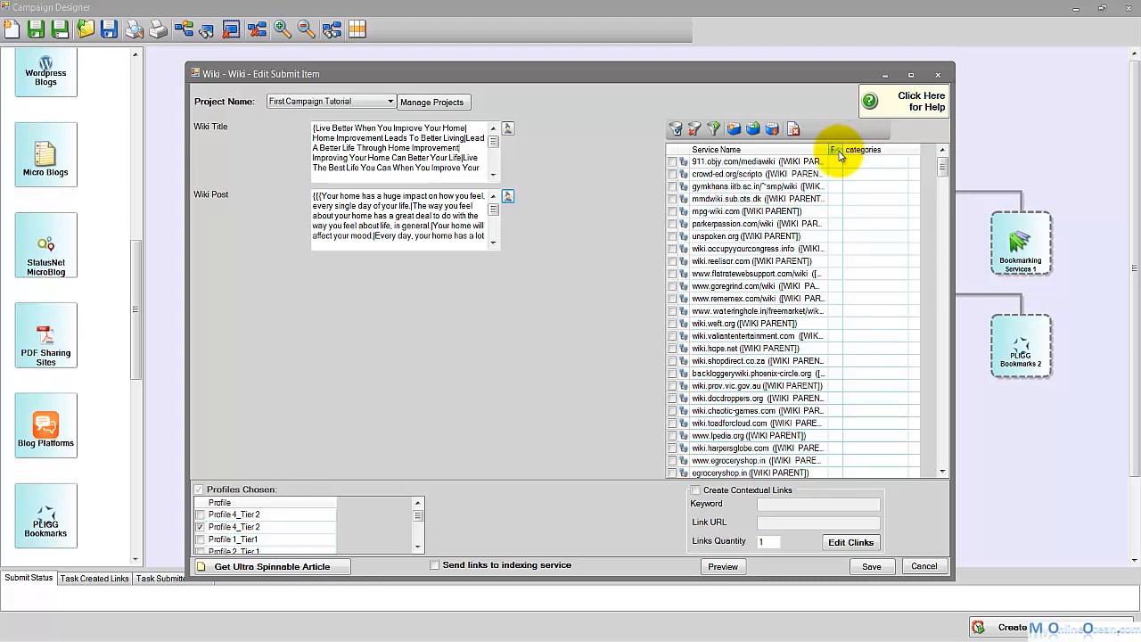
pyautogui.click(839, 151)
pyautogui.moveTo(941, 171)
pyautogui.mouseDown()
pyautogui.moveTo(943, 223)
pyautogui.moveTo(942, 165)
pyautogui.mouseUp()
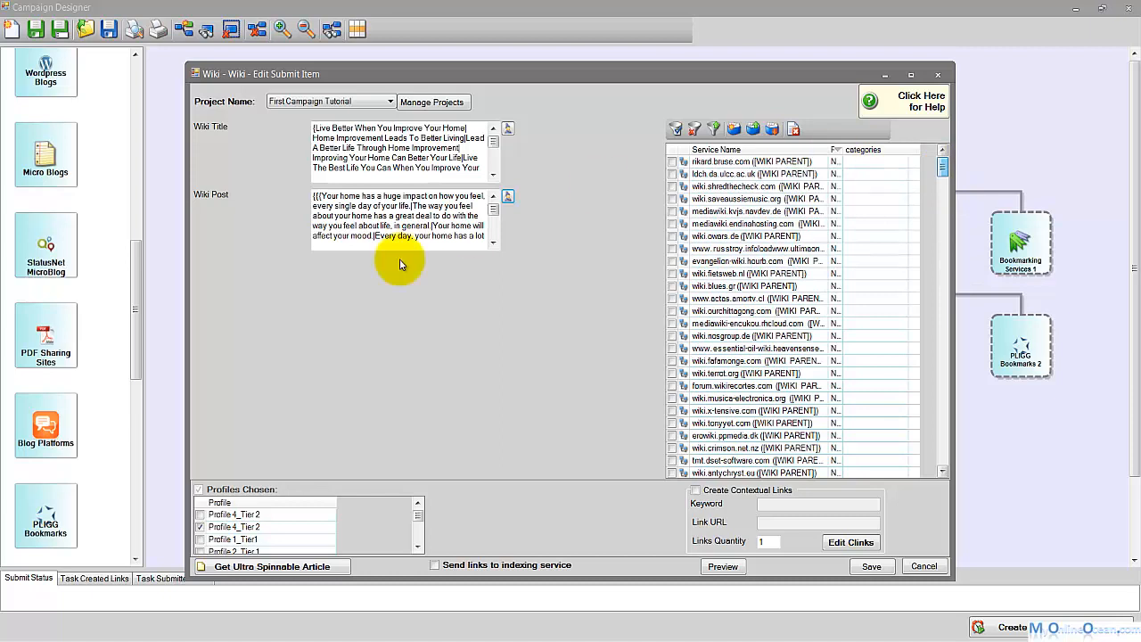
# Step: Choose Profile 1_Tier1, Profile 2_Tier 1 and Profile 3_Tier 1 for the wiki, and deselect Profile 4_Tier 2
pyautogui.click(421, 547)
pyautogui.click(422, 546)
pyautogui.click(199, 528)
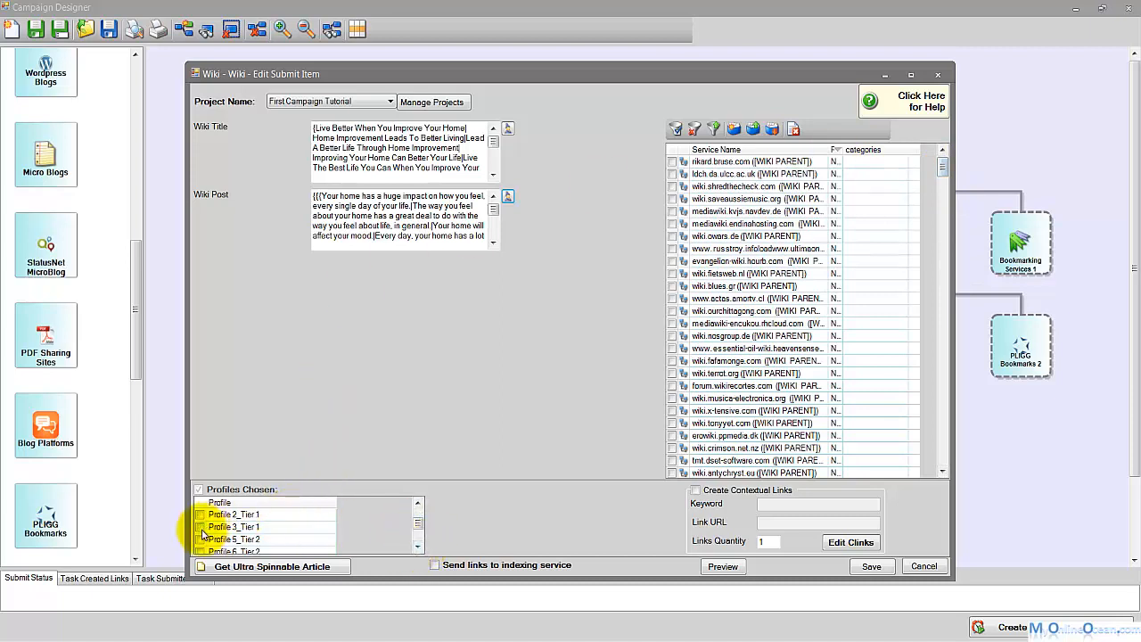
pyautogui.click(417, 504)
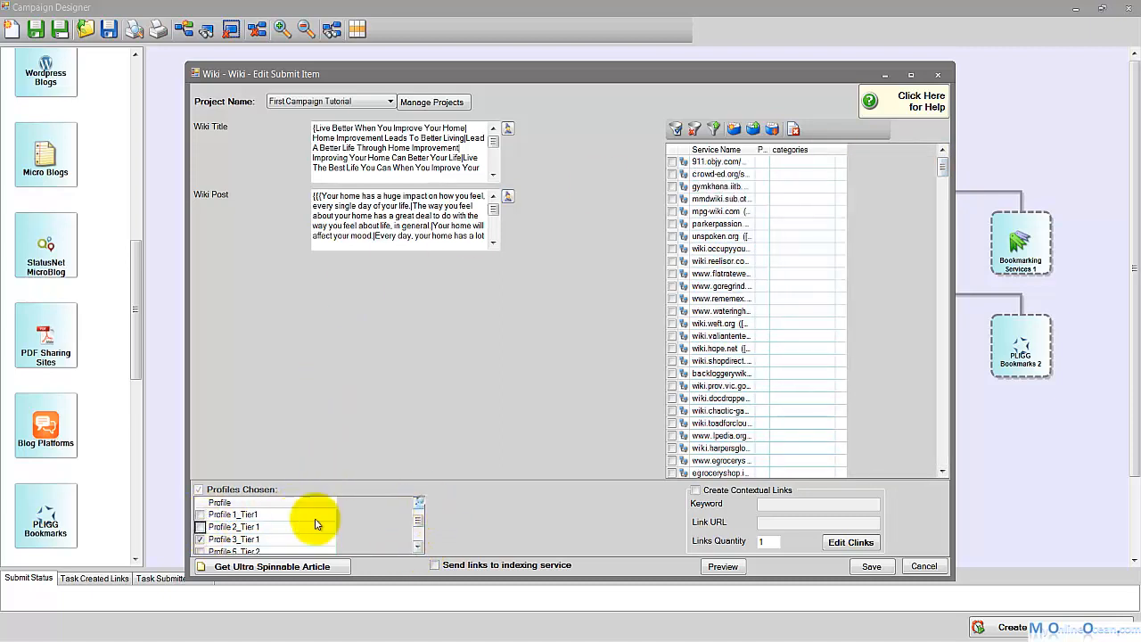
pyautogui.click(201, 514)
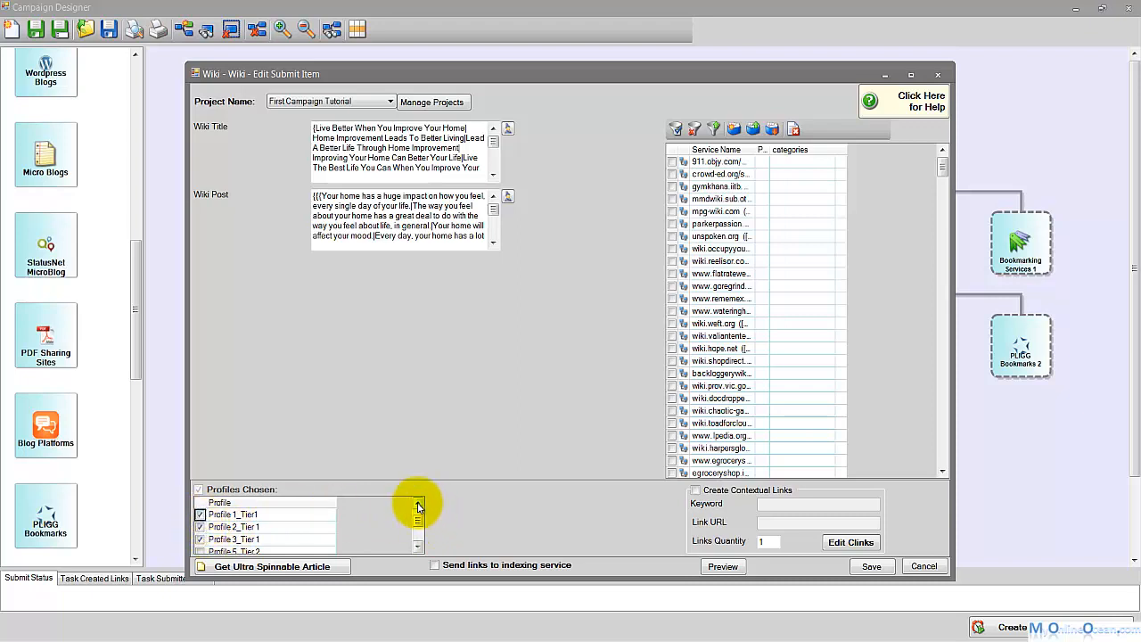
pyautogui.click(417, 505)
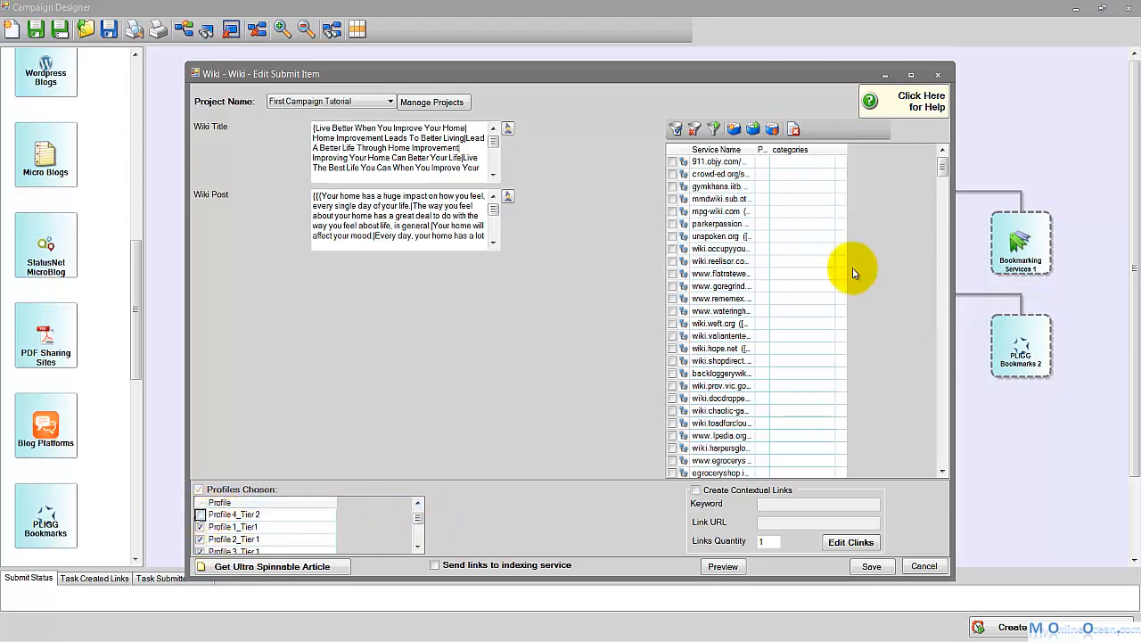
# Step: Sort the wiki services by page rank and select all services ranked 5 down to 1
pyautogui.moveTo(942, 171); pyautogui.dragTo(922, 158)
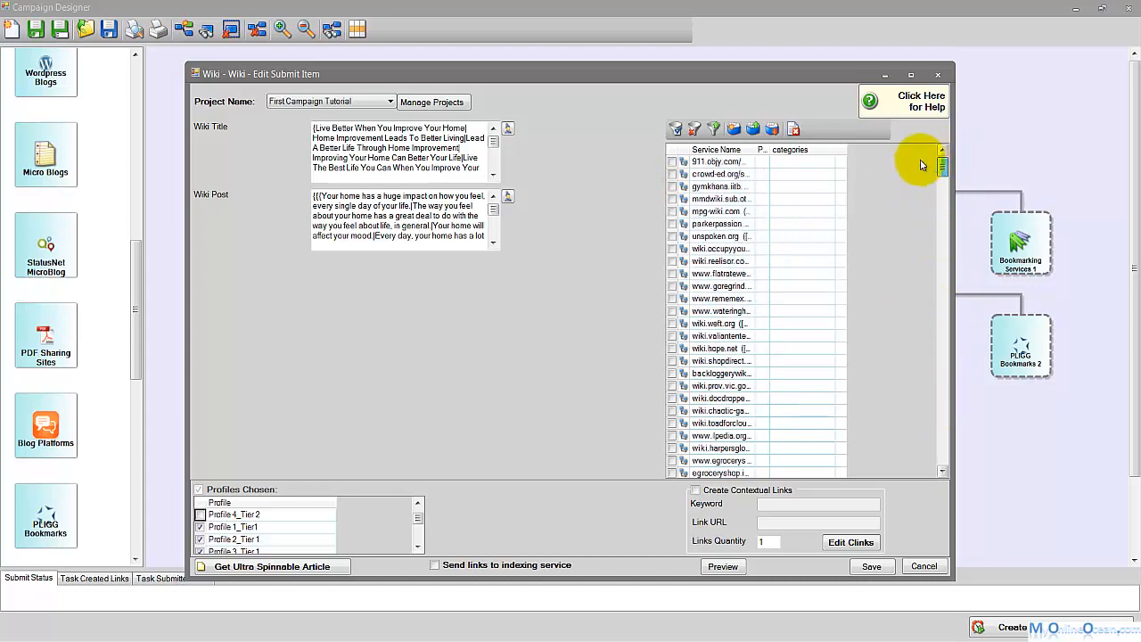
pyautogui.click(763, 150)
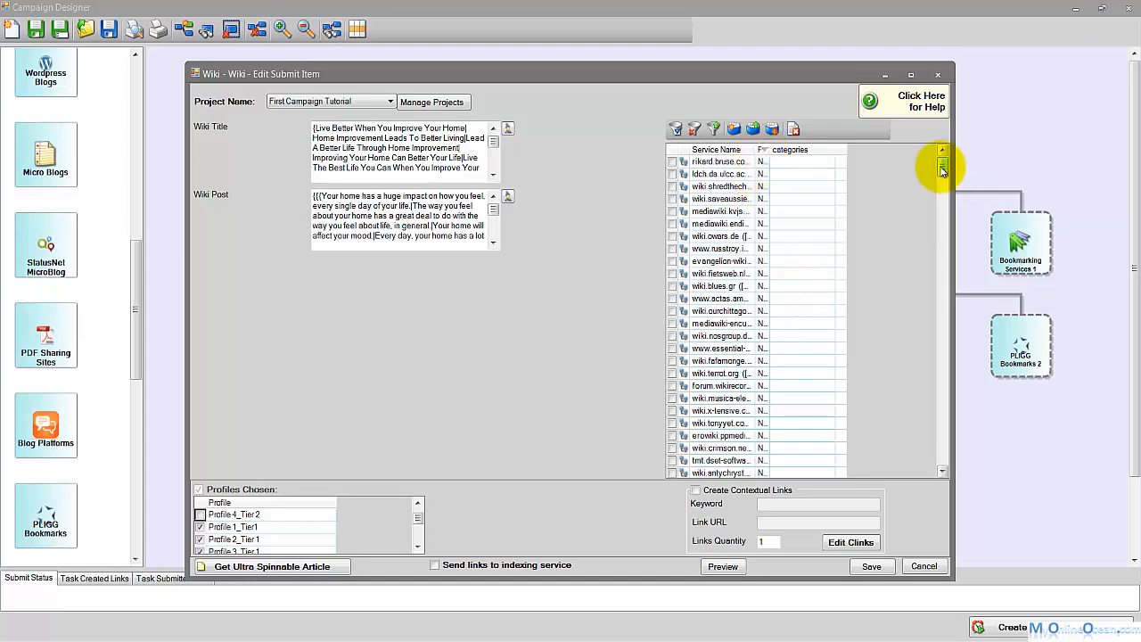
pyautogui.moveTo(942, 170); pyautogui.dragTo(942, 197)
pyautogui.click(671, 188)
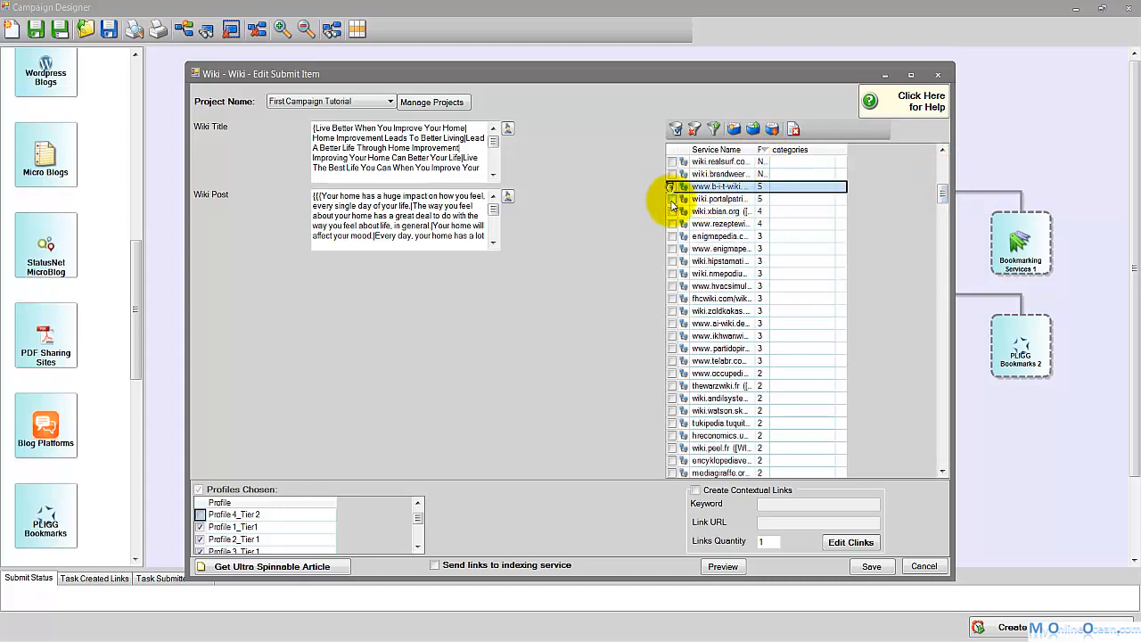
pyautogui.click(672, 200)
pyautogui.click(672, 212)
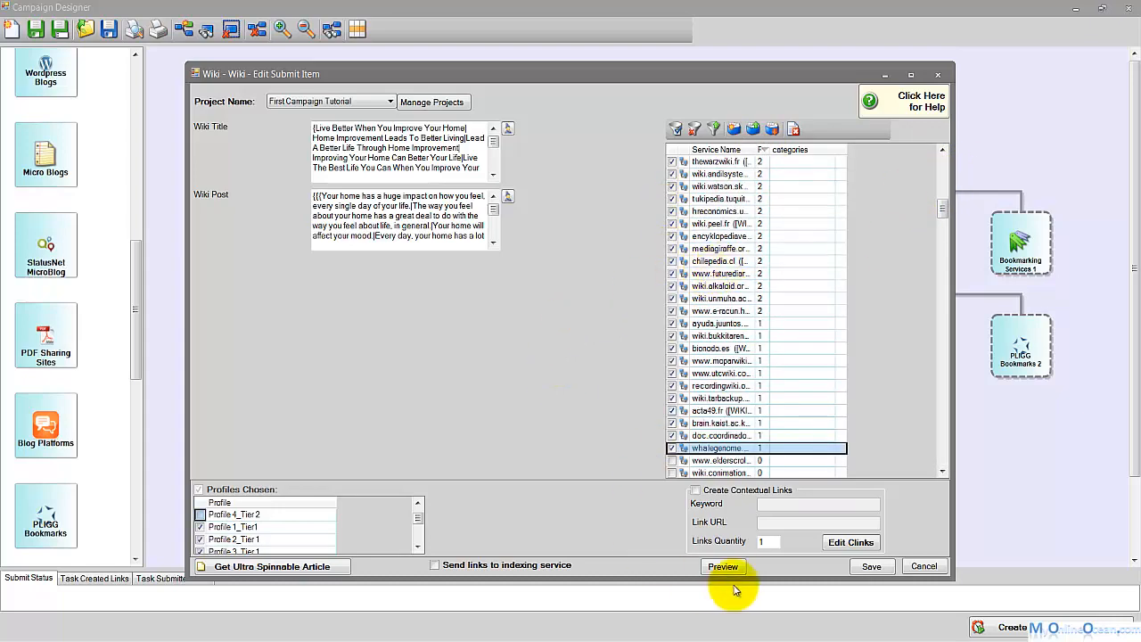
# Step: Preview the wiki submission's title and post, spin further sample versions, and save the Wiki submit item
pyautogui.click(733, 572)
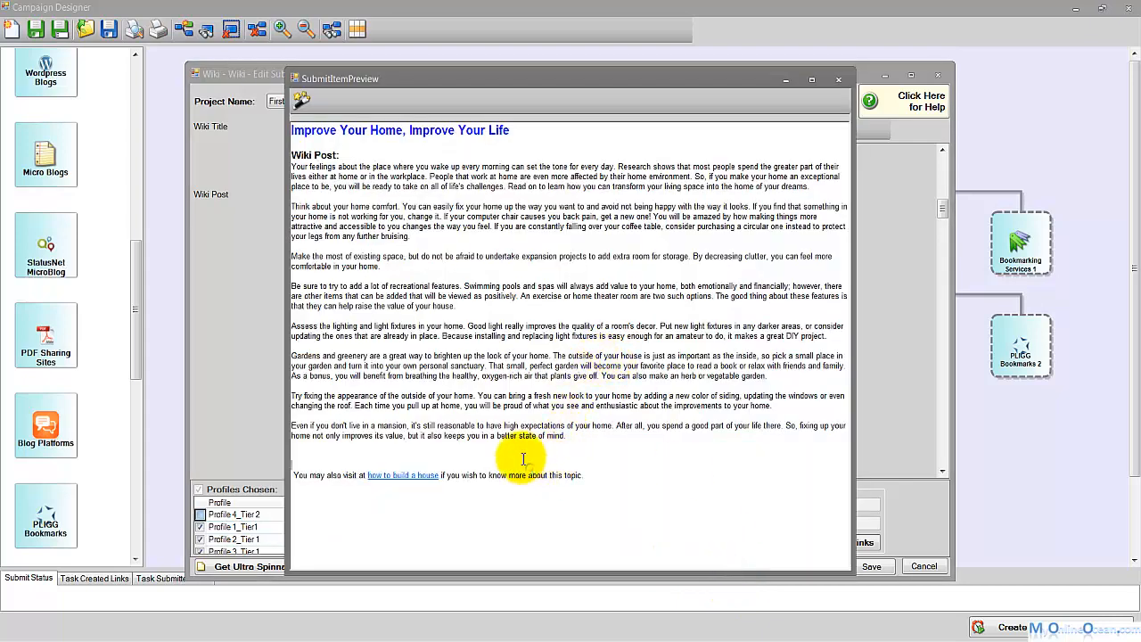
pyautogui.moveTo(292, 130); pyautogui.dragTo(496, 138)
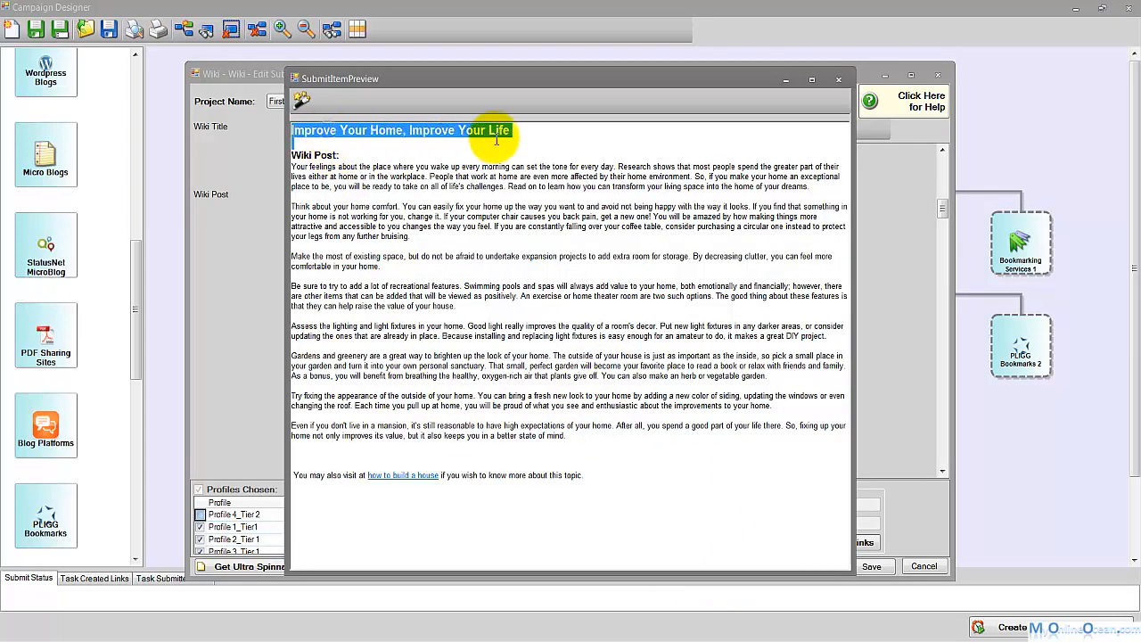
pyautogui.moveTo(418, 180); pyautogui.dragTo(632, 537)
pyautogui.click(664, 470)
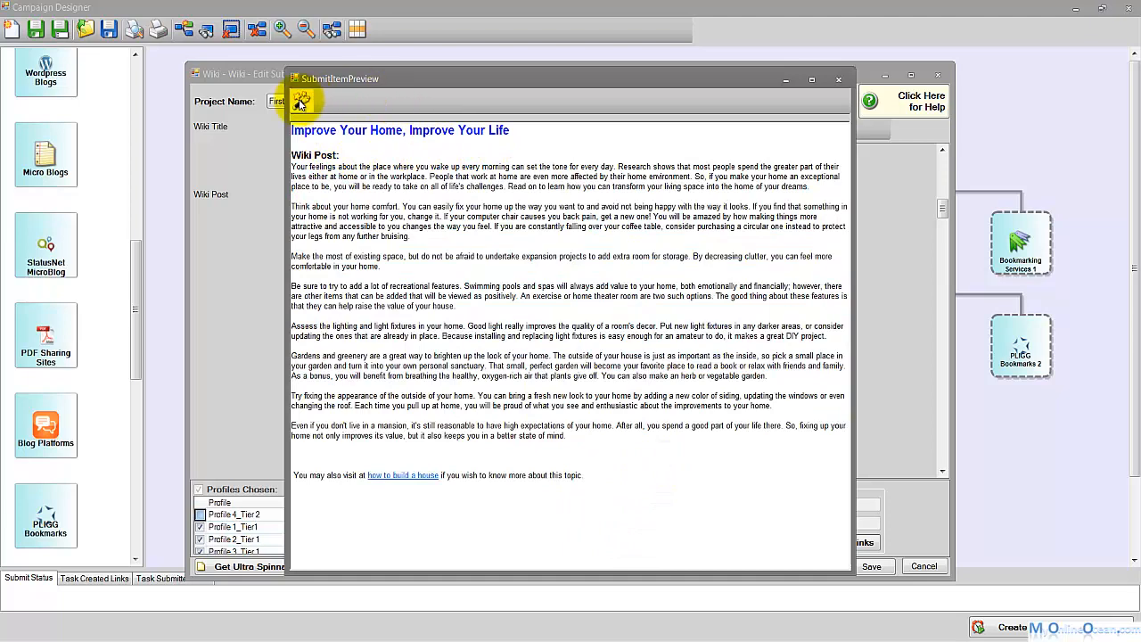
pyautogui.click(301, 102)
pyautogui.click(300, 102)
pyautogui.click(837, 79)
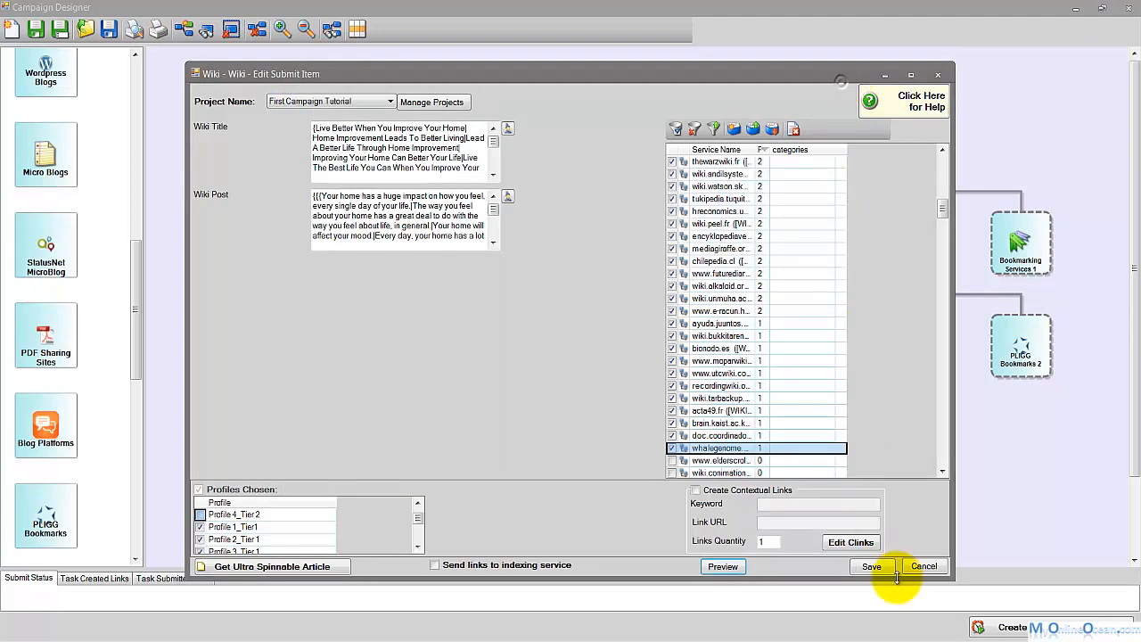
pyautogui.click(872, 567)
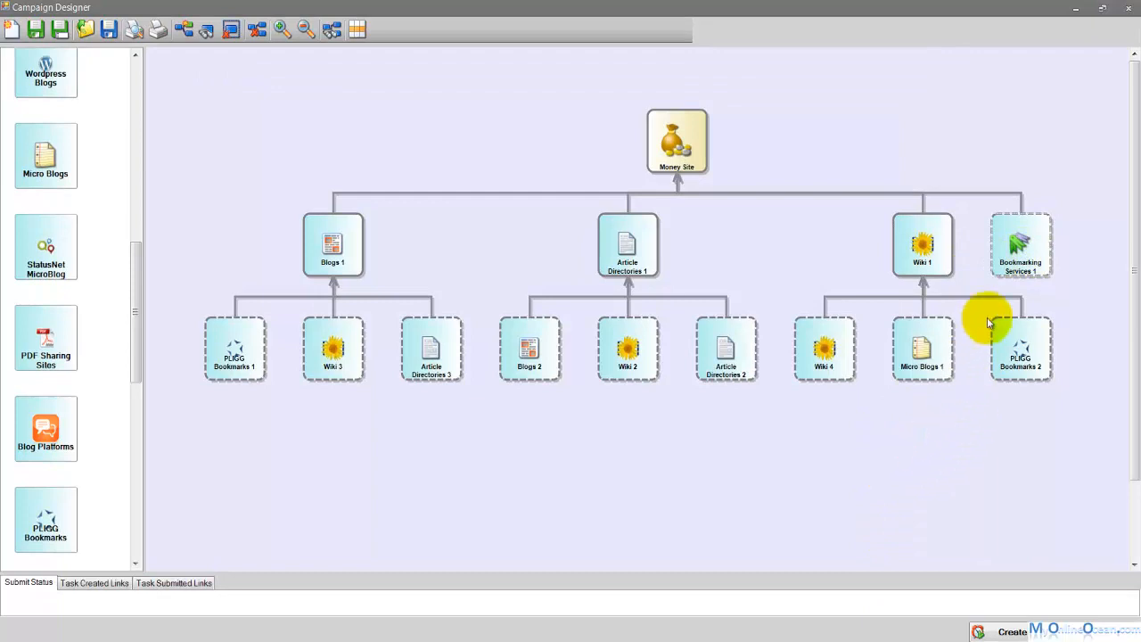
# Step: Open the Bookmarking Services 1 item and fill Bookmark Title with the spun titles from NoteTab's #Spun Article Summary for Article Directory#.txt
pyautogui.doubleClick(1021, 245)
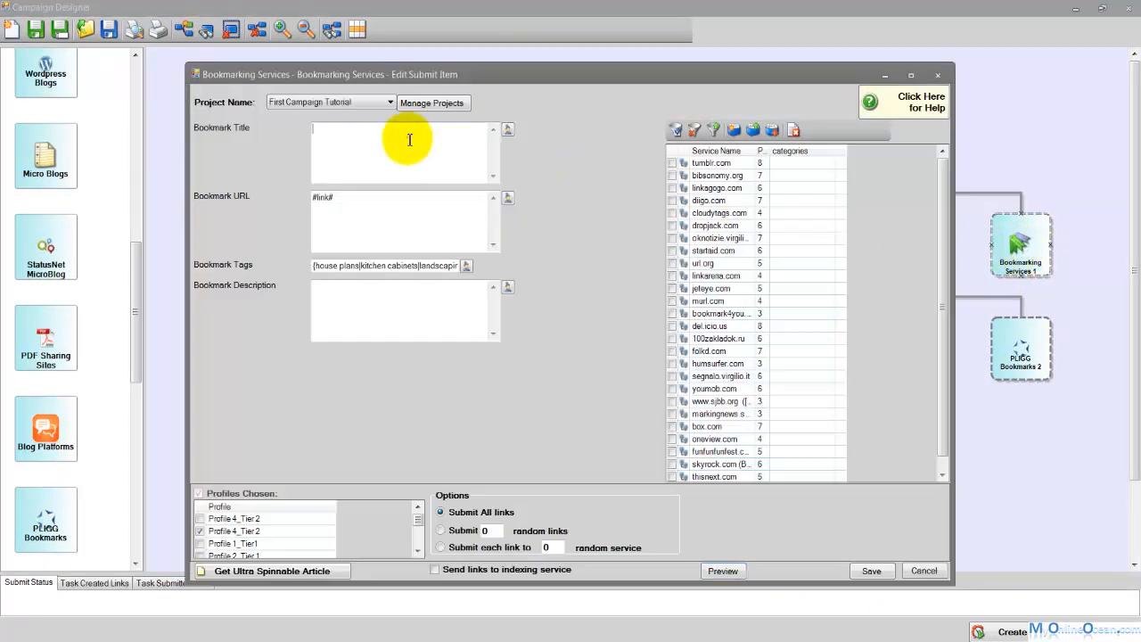
pyautogui.click(570, 629)
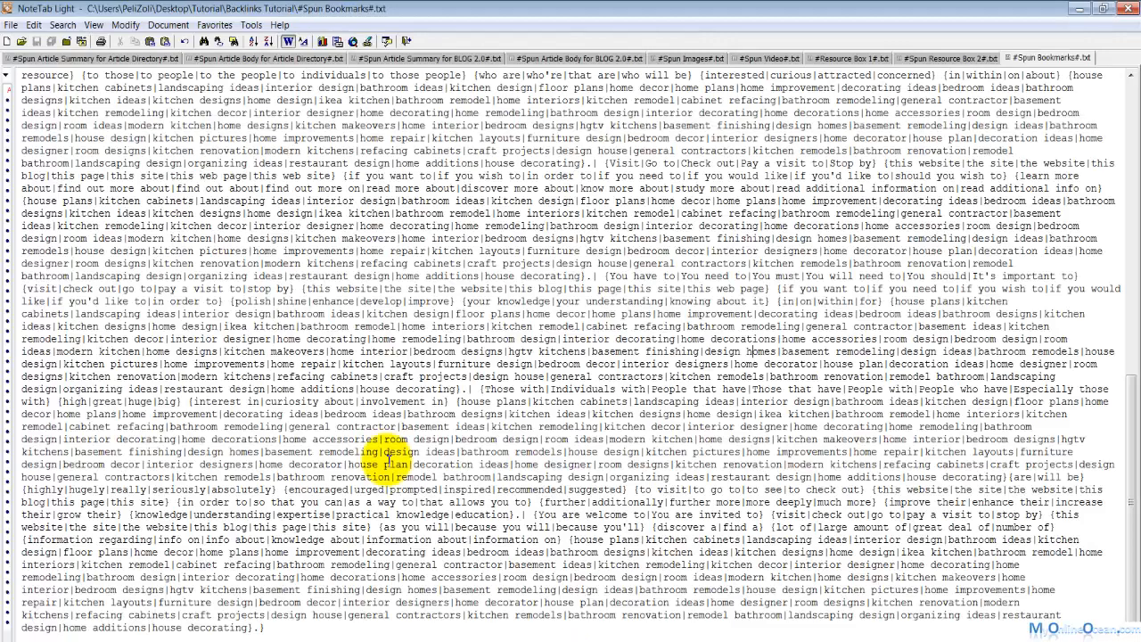
pyautogui.click(63, 59)
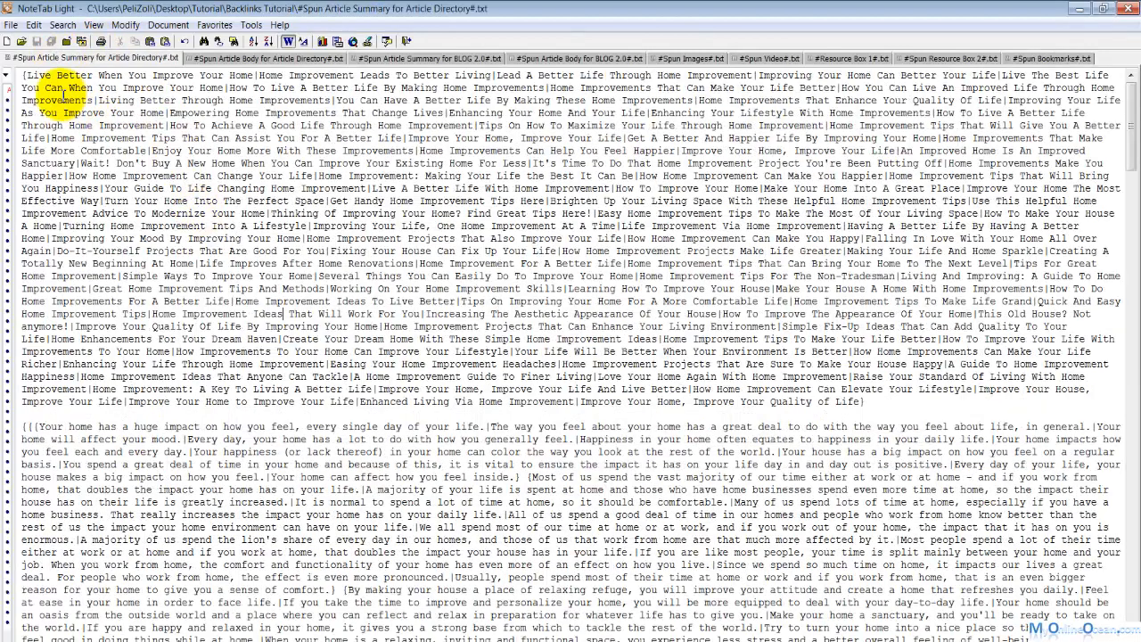
pyautogui.moveTo(27, 77); pyautogui.dragTo(889, 406)
pyautogui.rightClick(884, 401)
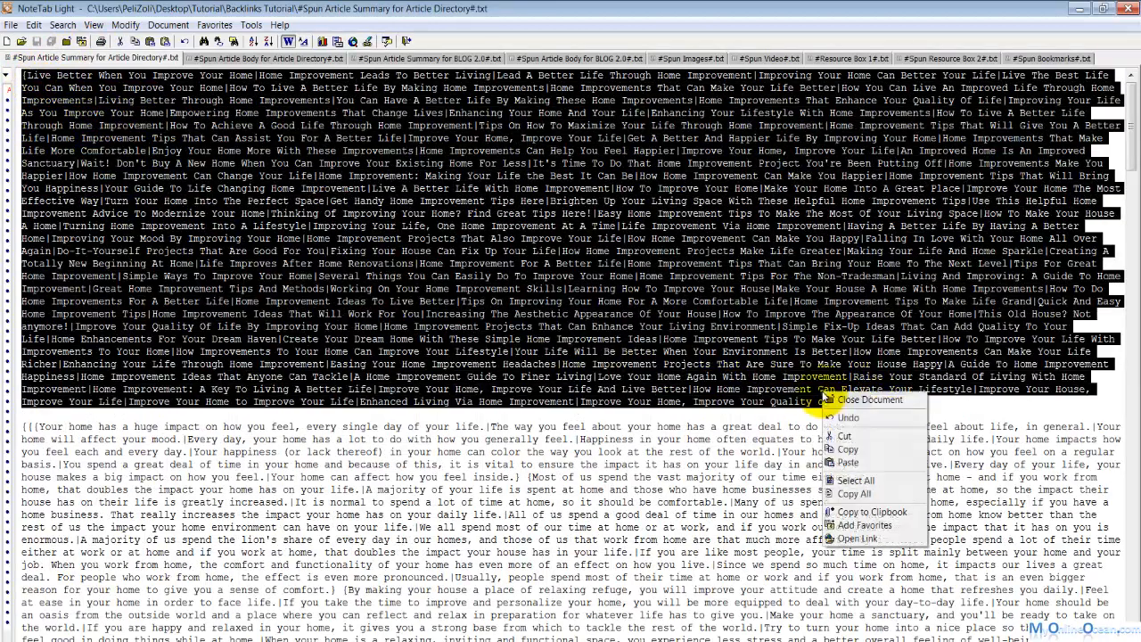
pyautogui.click(861, 435)
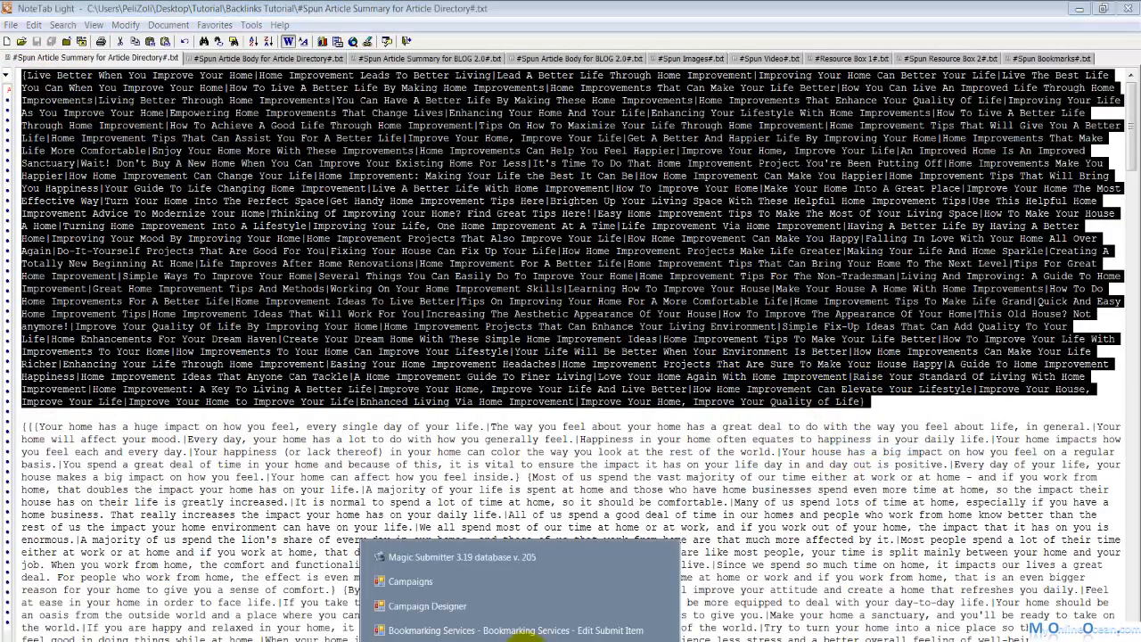
pyautogui.click(526, 608)
pyautogui.rightClick(353, 149)
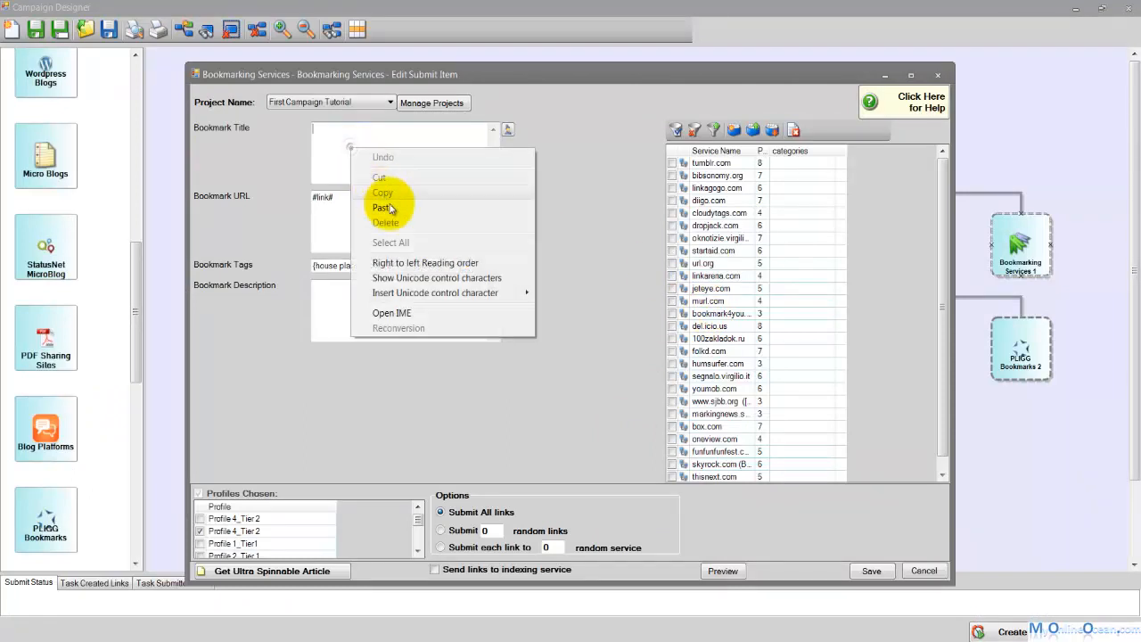
pyautogui.click(383, 206)
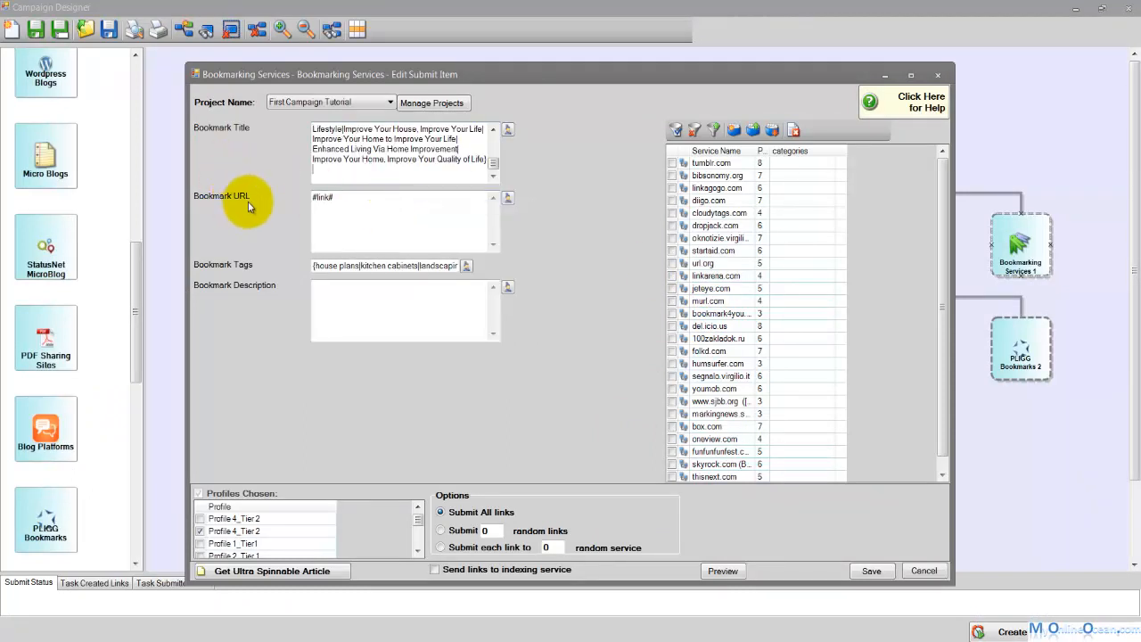
# Step: Check the #link# entry in Bookmark URL against the URL guidelines in the bookmarking help
pyautogui.moveTo(355, 198); pyautogui.dragTo(305, 196)
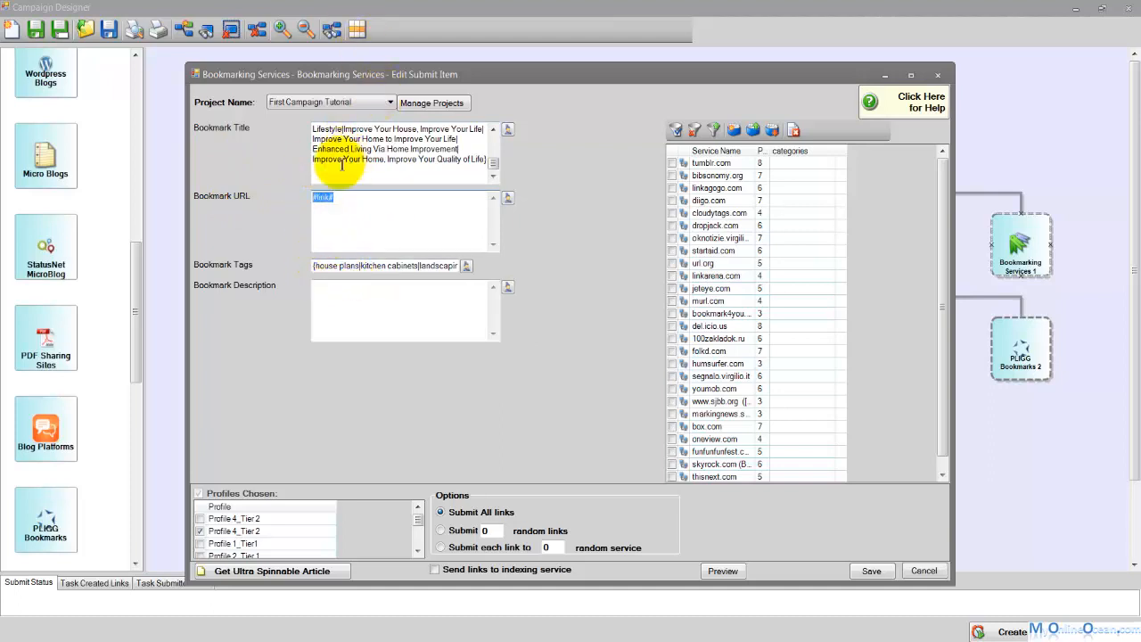
pyautogui.click(349, 213)
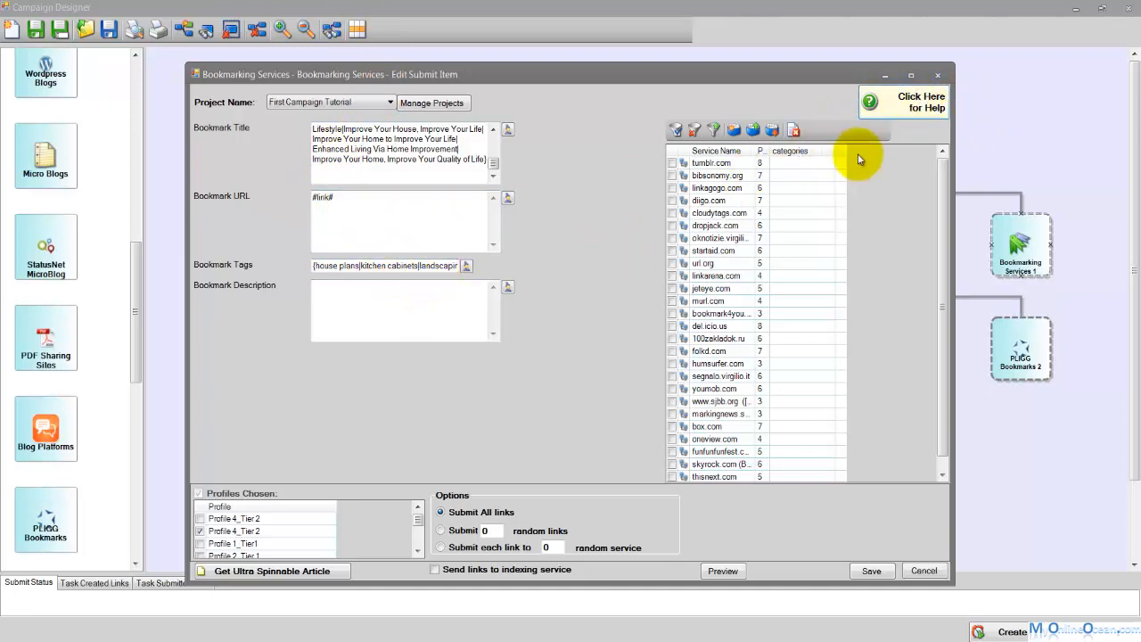
pyautogui.click(903, 112)
pyautogui.moveTo(388, 248); pyautogui.dragTo(383, 354)
pyautogui.click(579, 358)
pyautogui.click(511, 383)
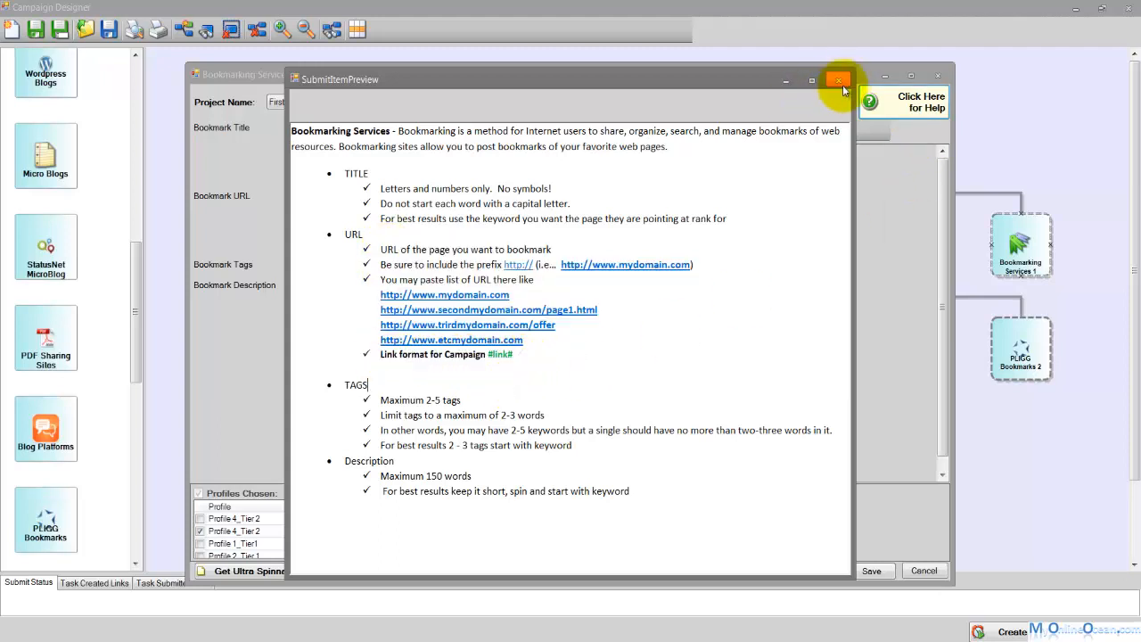
pyautogui.click(838, 80)
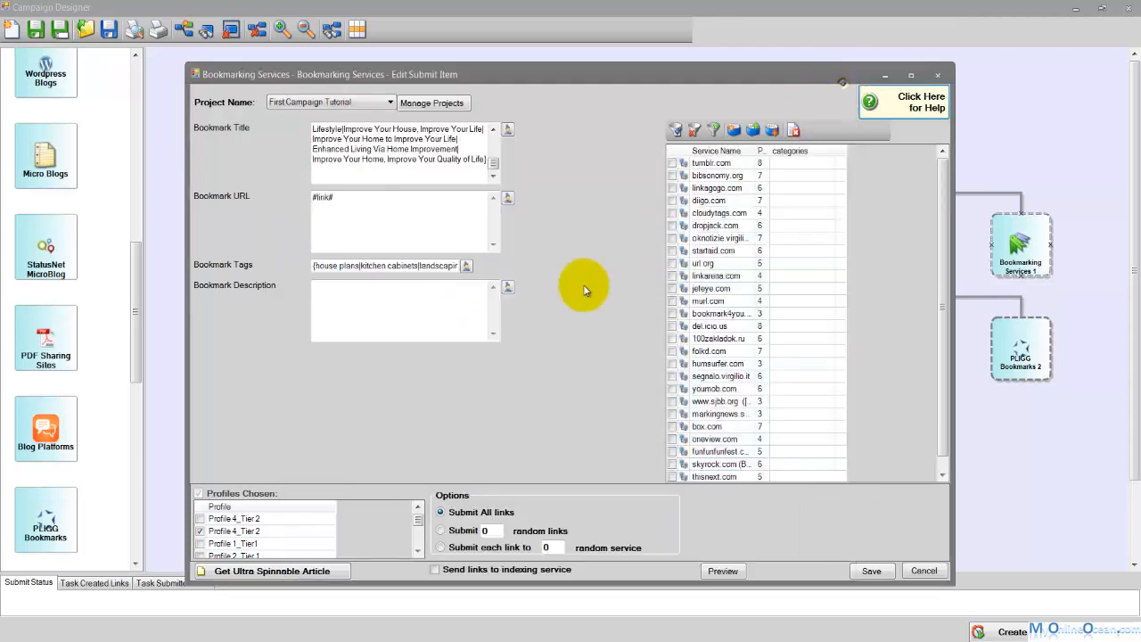
# Step: Read the bookmarking help's limits on the number of tags and the words per tag
pyautogui.click(466, 266)
pyautogui.click(942, 133)
pyautogui.click(919, 100)
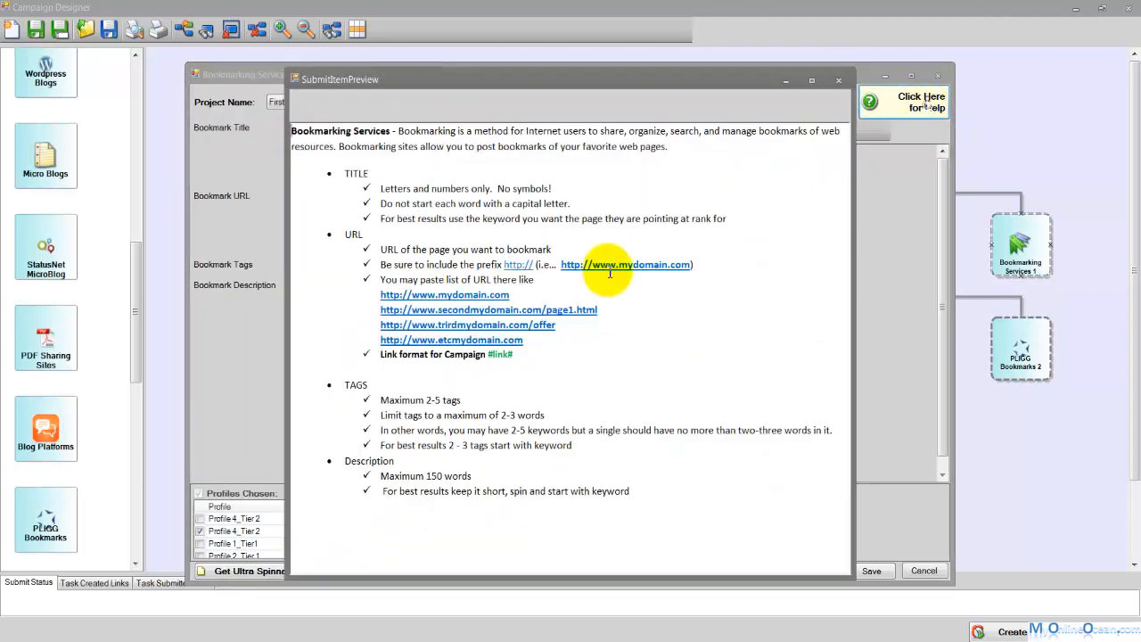
pyautogui.moveTo(379, 400); pyautogui.dragTo(463, 406)
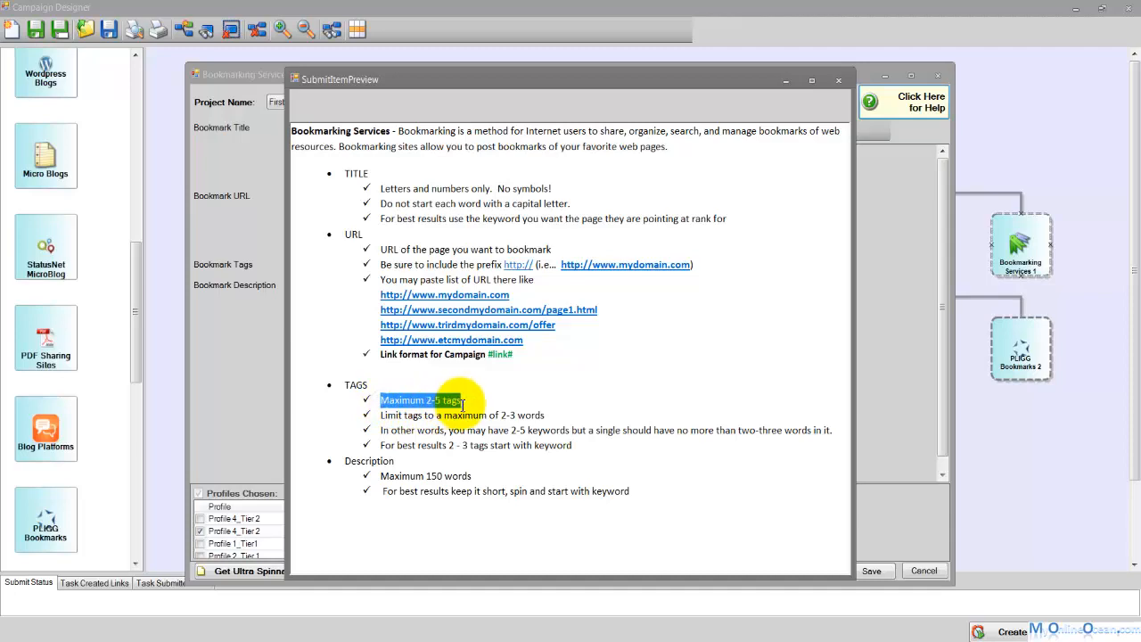
pyautogui.moveTo(546, 415); pyautogui.dragTo(380, 415)
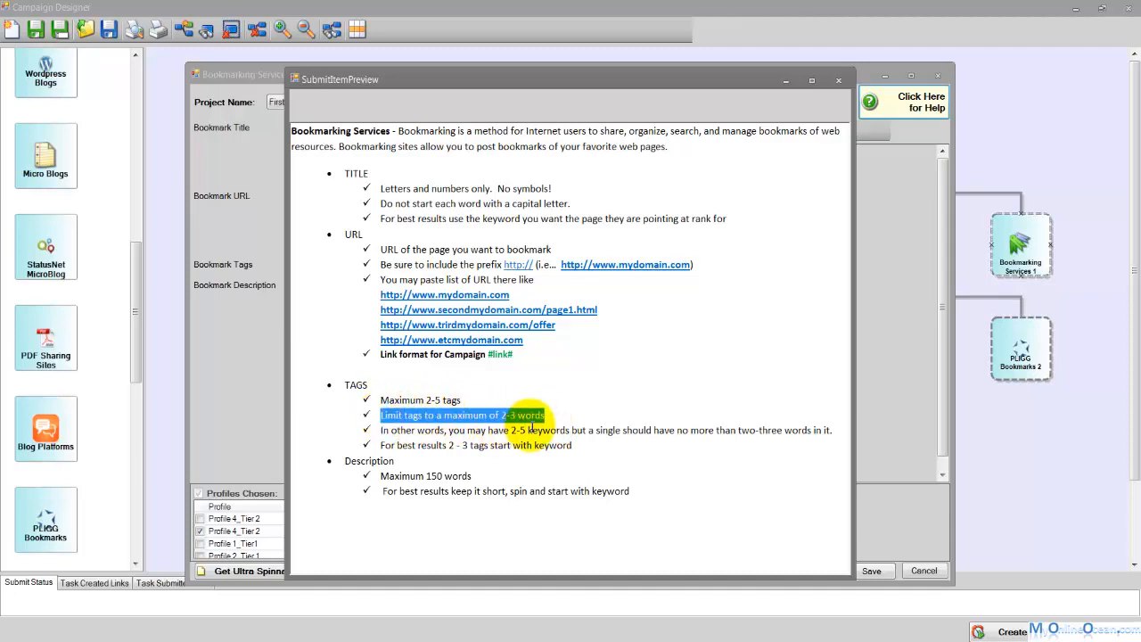
pyautogui.click(838, 80)
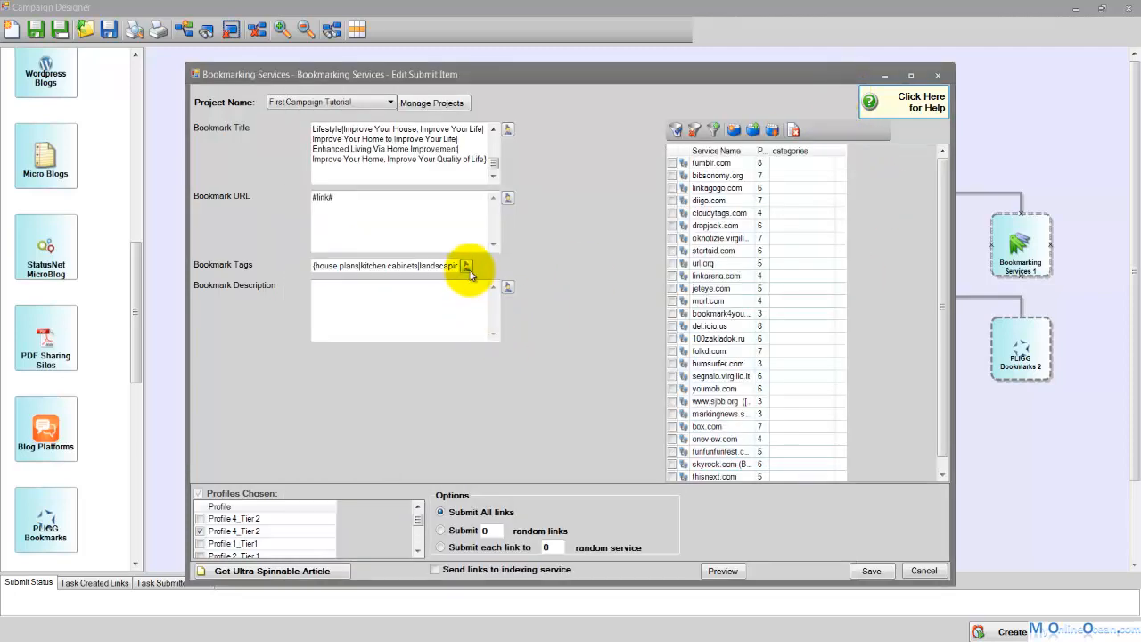
# Step: Review the spun keyword groups of Bookmark Tags in the text editor
pyautogui.click(466, 267)
pyautogui.moveTo(407, 344); pyautogui.dragTo(191, 191)
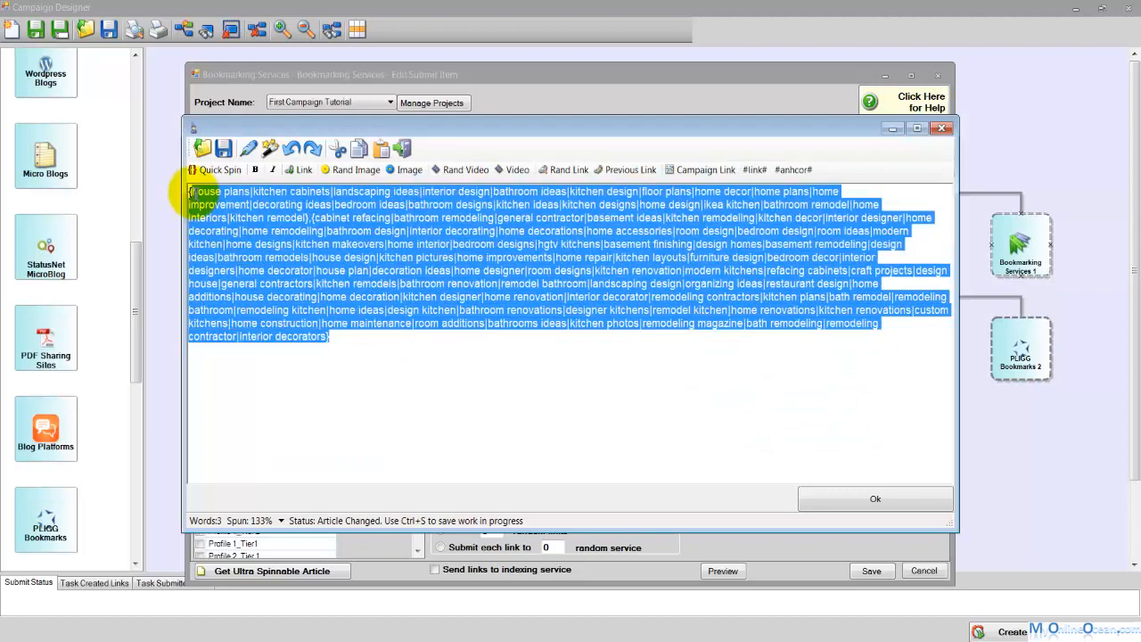
pyautogui.click(941, 129)
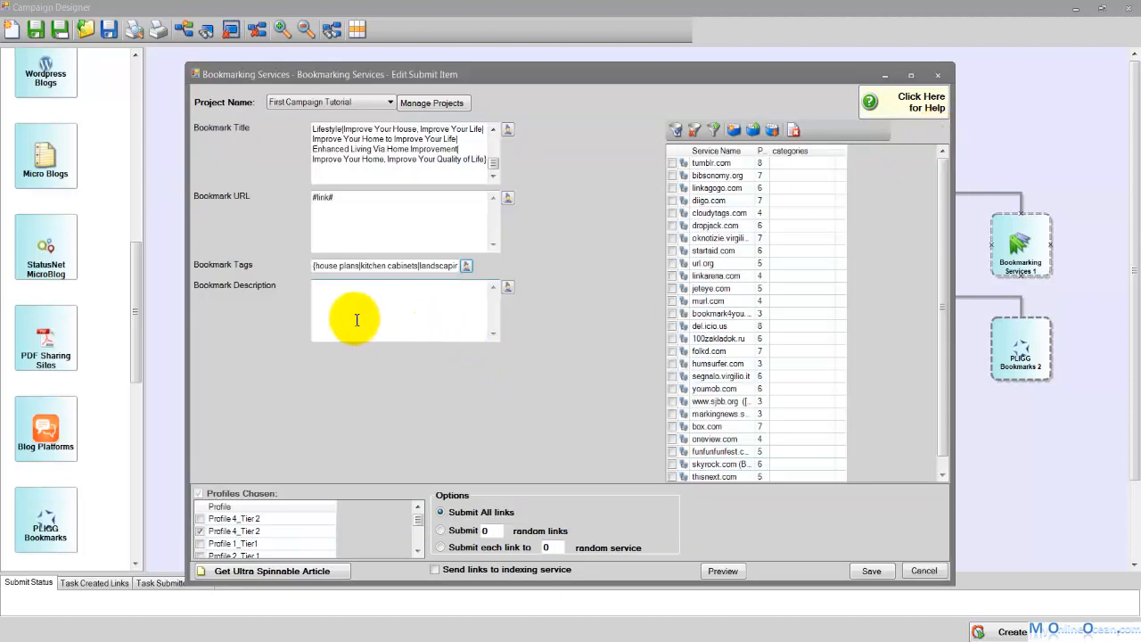
# Step: Copy the whole text of #Spun Bookmarks#.txt from NoteTab into the Bookmark Description editor
pyautogui.click(507, 286)
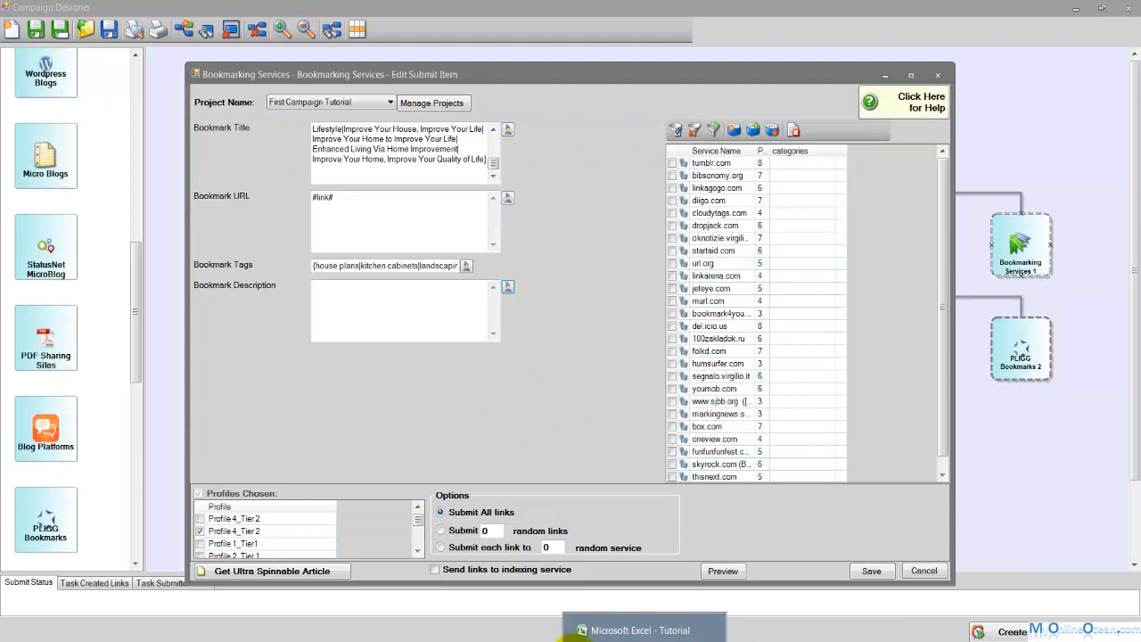
pyautogui.click(568, 631)
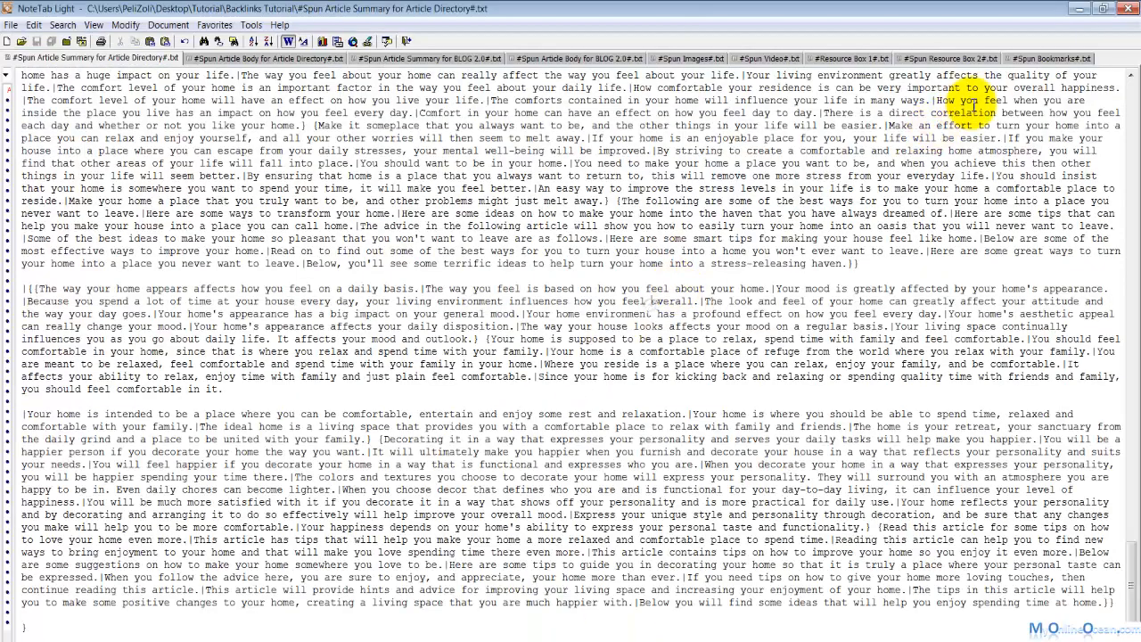
pyautogui.click(1027, 59)
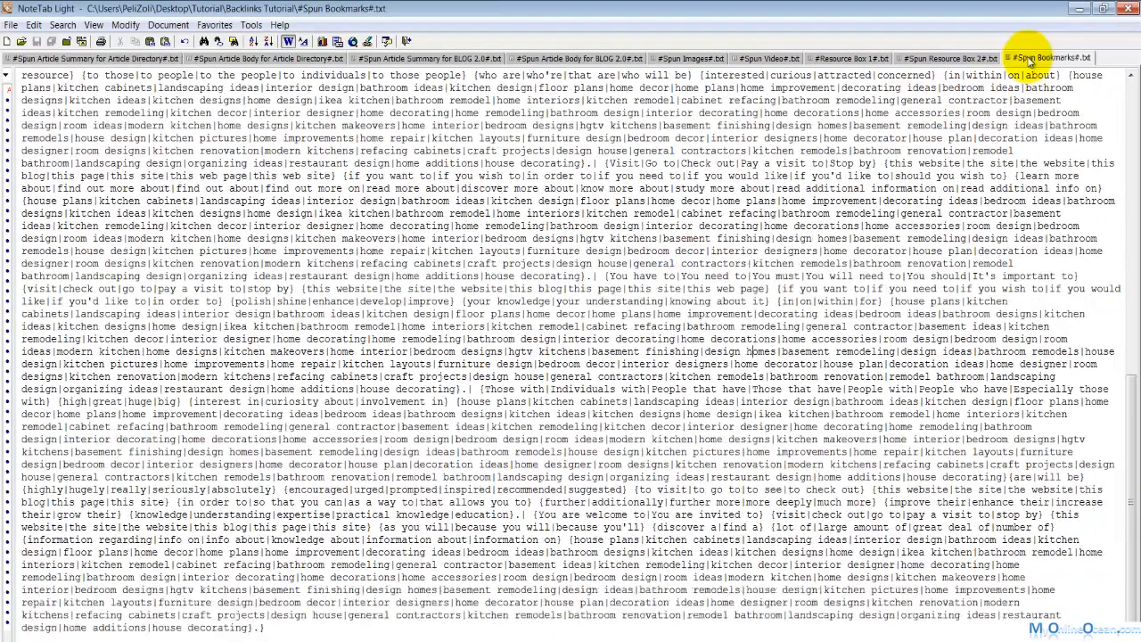
pyautogui.hotkey('ctrl', 'a')
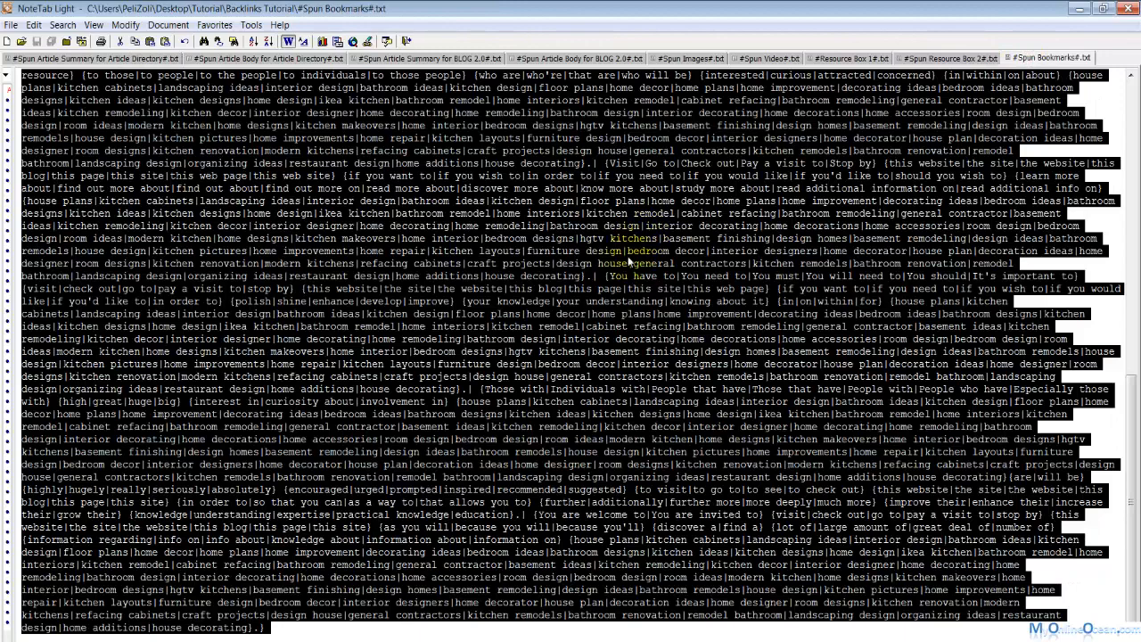
pyautogui.click(505, 621)
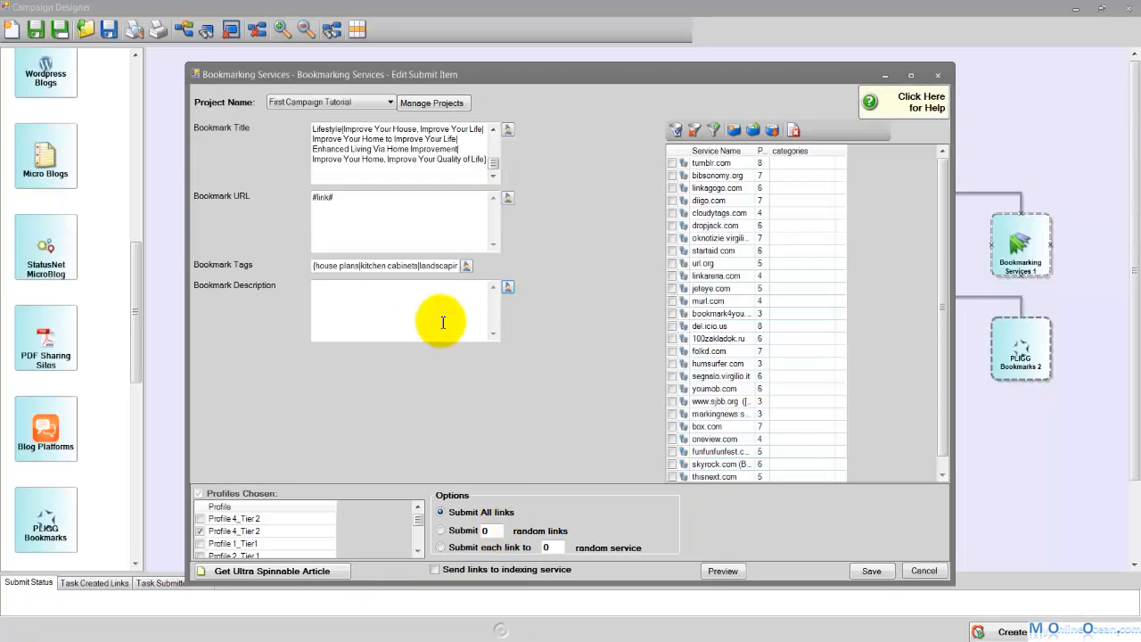
pyautogui.click(492, 283)
pyautogui.hotkey('ctrl', 'v')
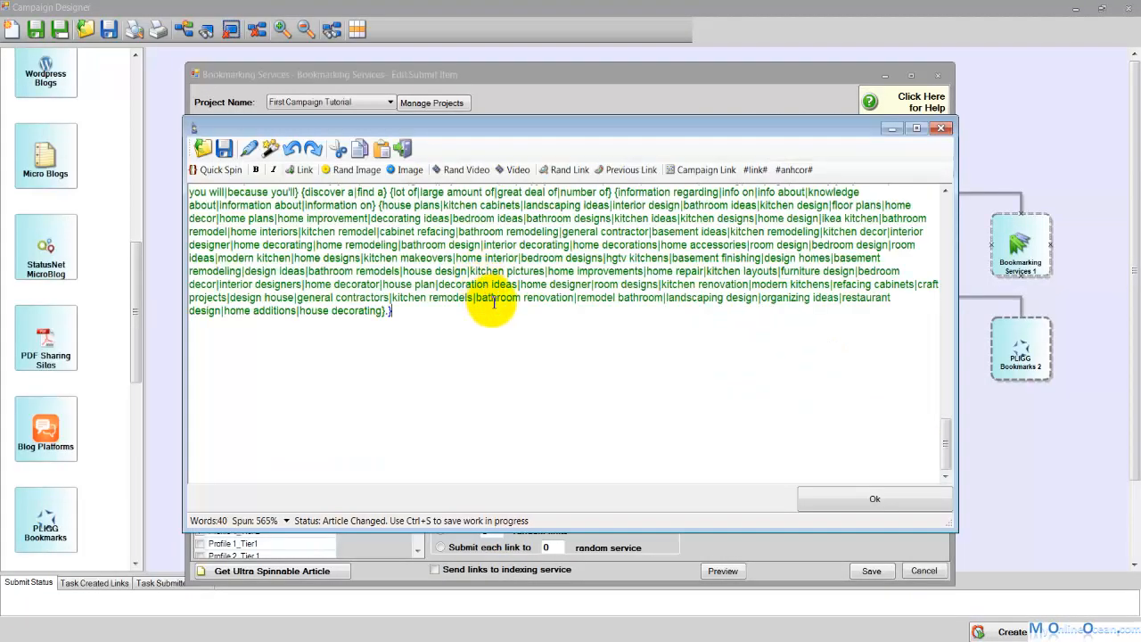
# Step: Generate several sample rewrites of the bookmark description and accept the spun text
pyautogui.click(270, 148)
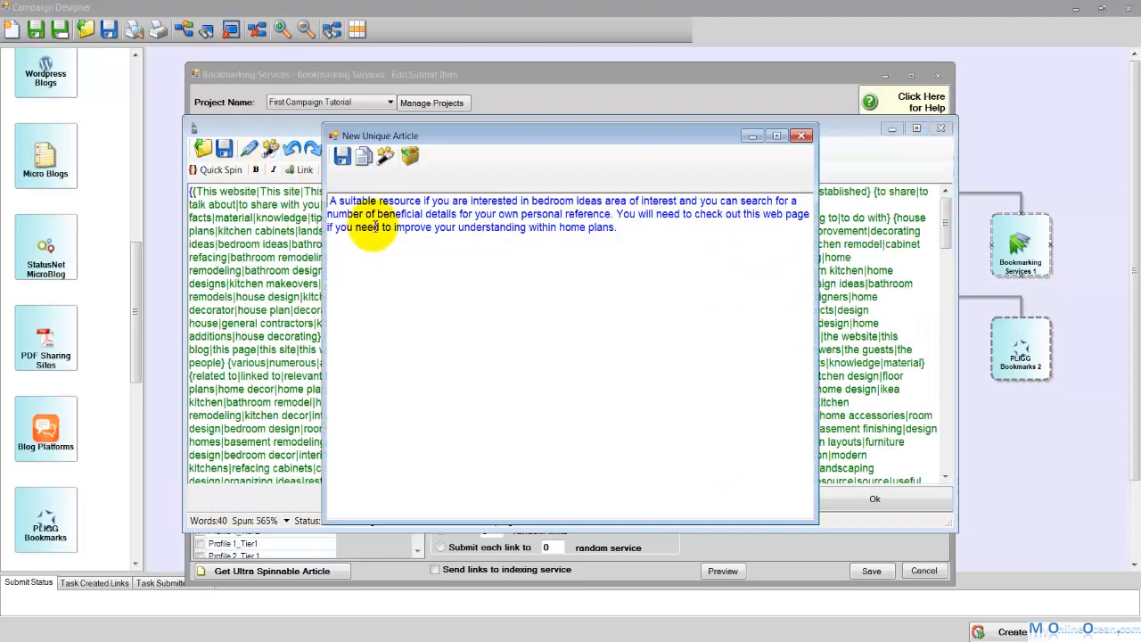
pyautogui.click(383, 158)
pyautogui.click(383, 158)
pyautogui.click(383, 158)
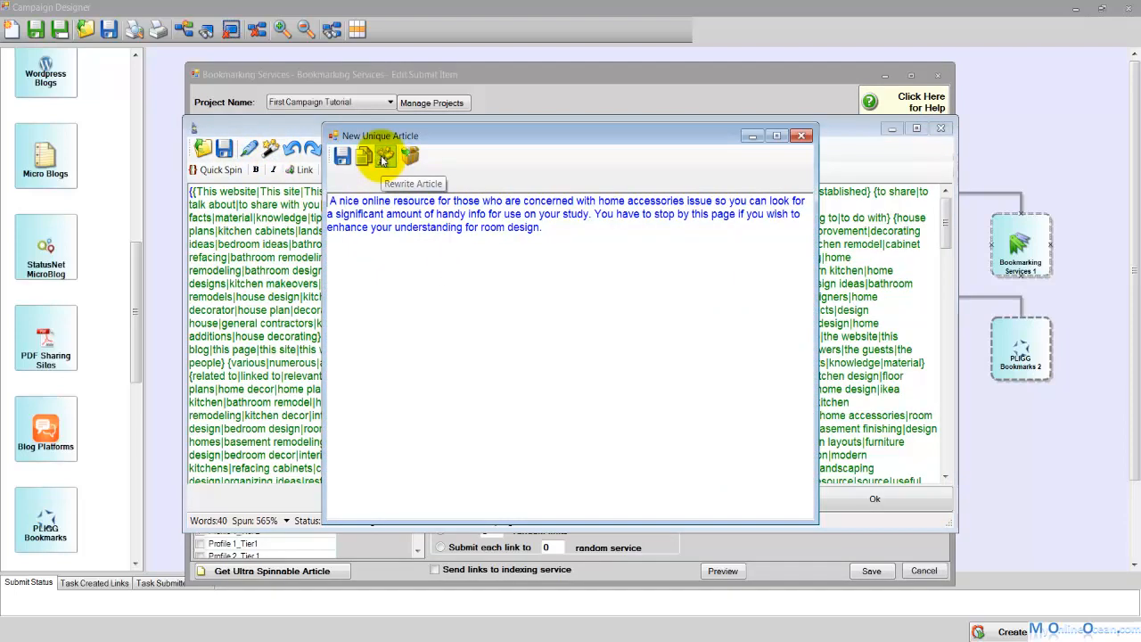
pyautogui.click(383, 159)
pyautogui.click(383, 159)
pyautogui.click(383, 159)
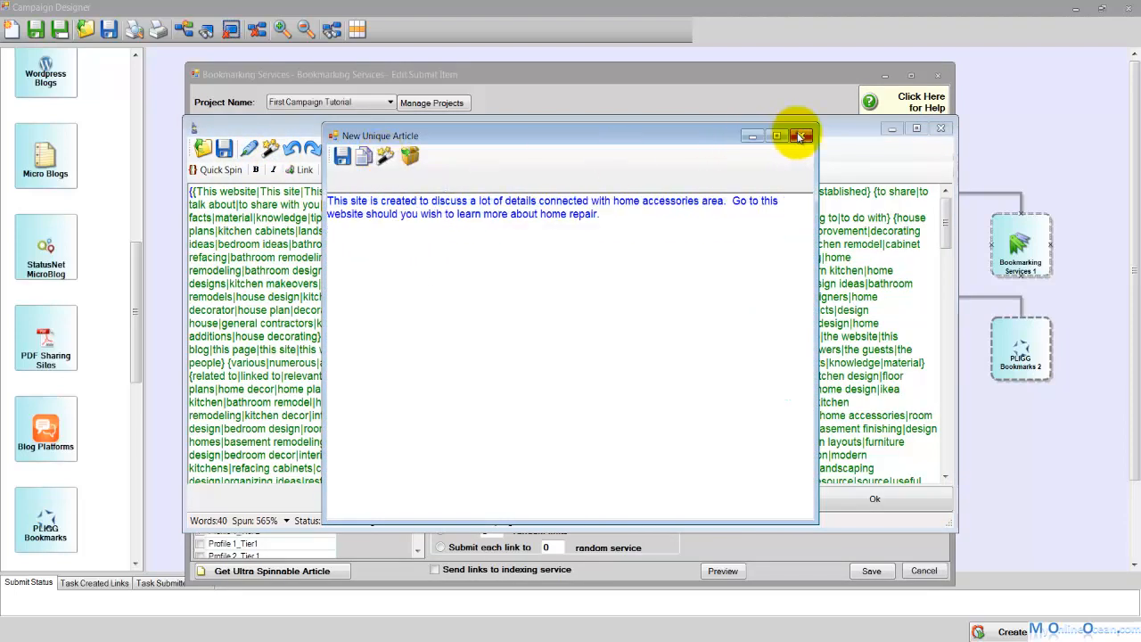
pyautogui.click(801, 135)
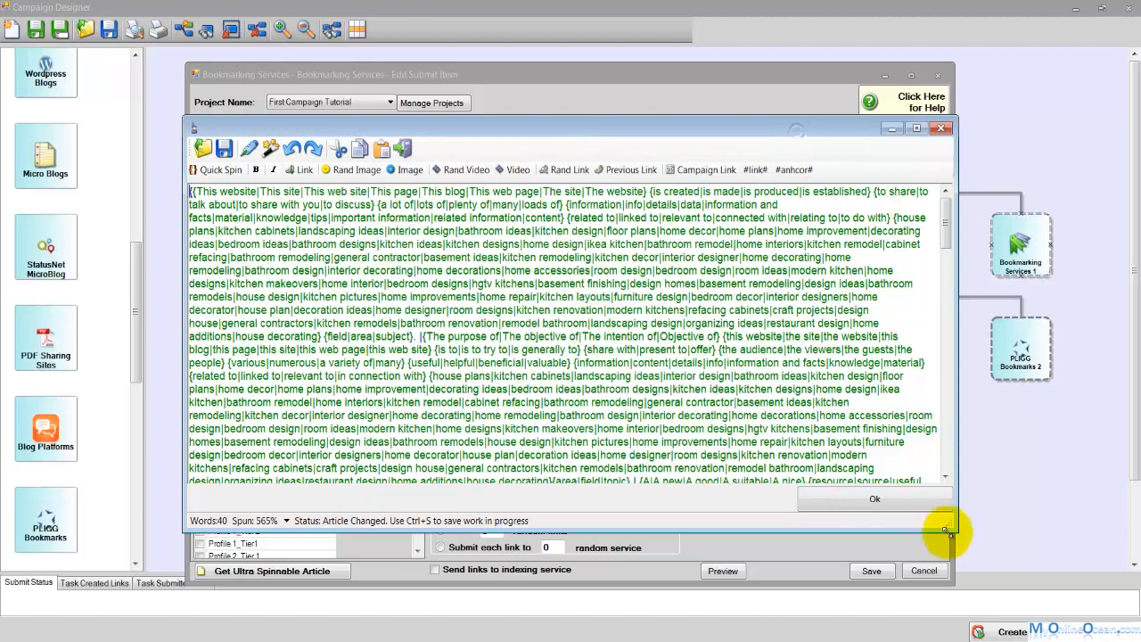
pyautogui.click(867, 505)
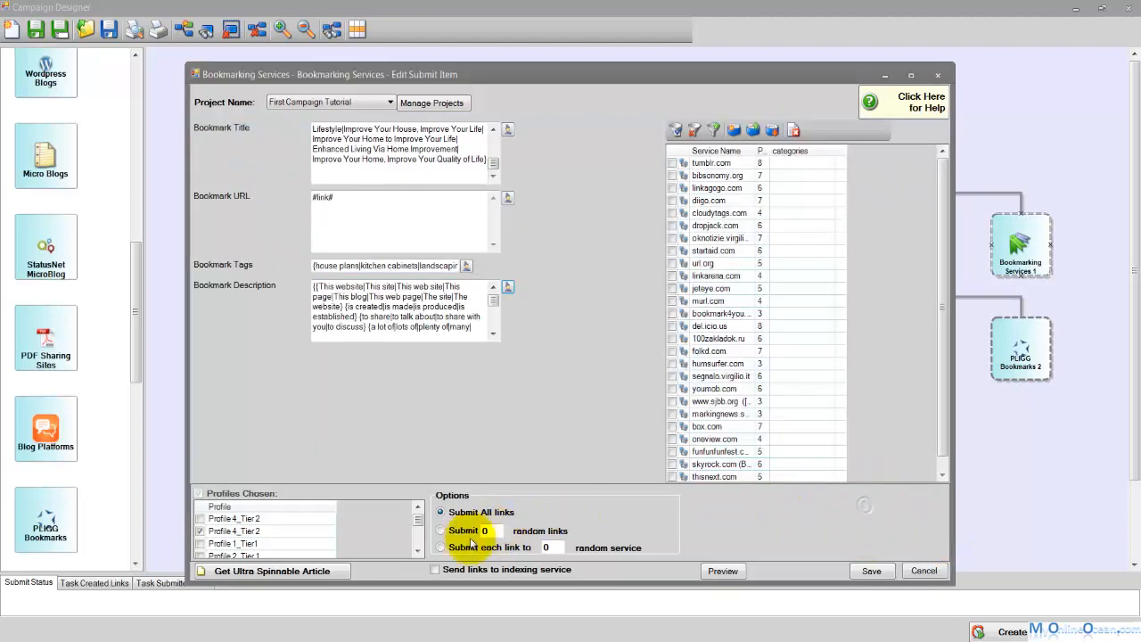
# Step: Choose Profile 1_Tier1, Profile 2_Tier 1 and Profile 3_Tier 1 for the bookmarking item
pyautogui.click(200, 545)
pyautogui.click(420, 549)
pyautogui.click(420, 550)
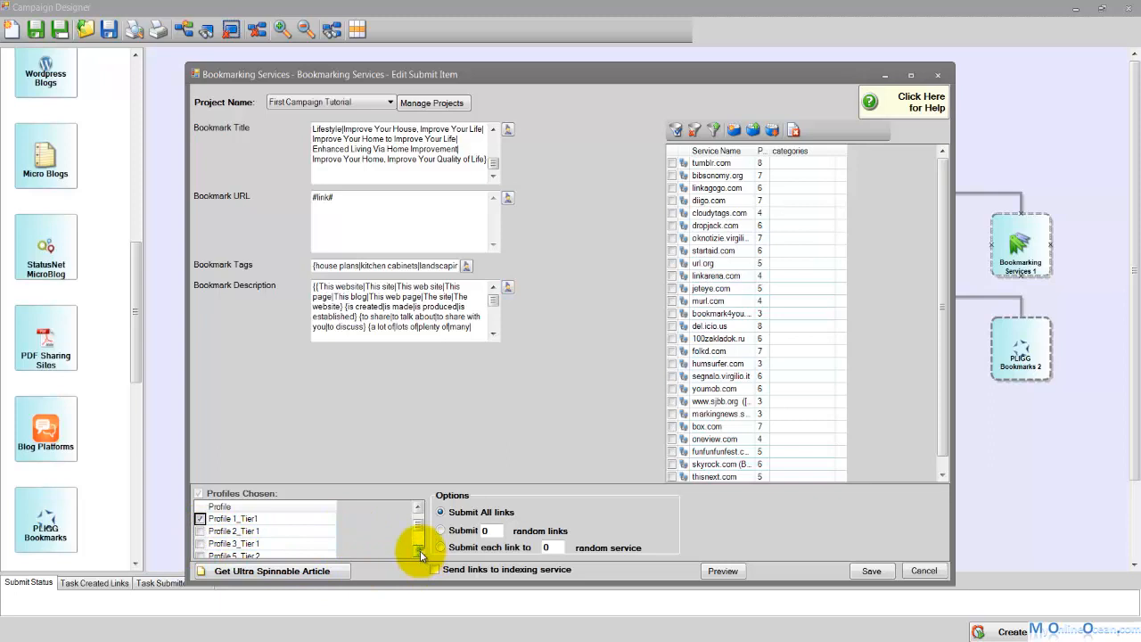
pyautogui.click(199, 530)
pyautogui.click(200, 543)
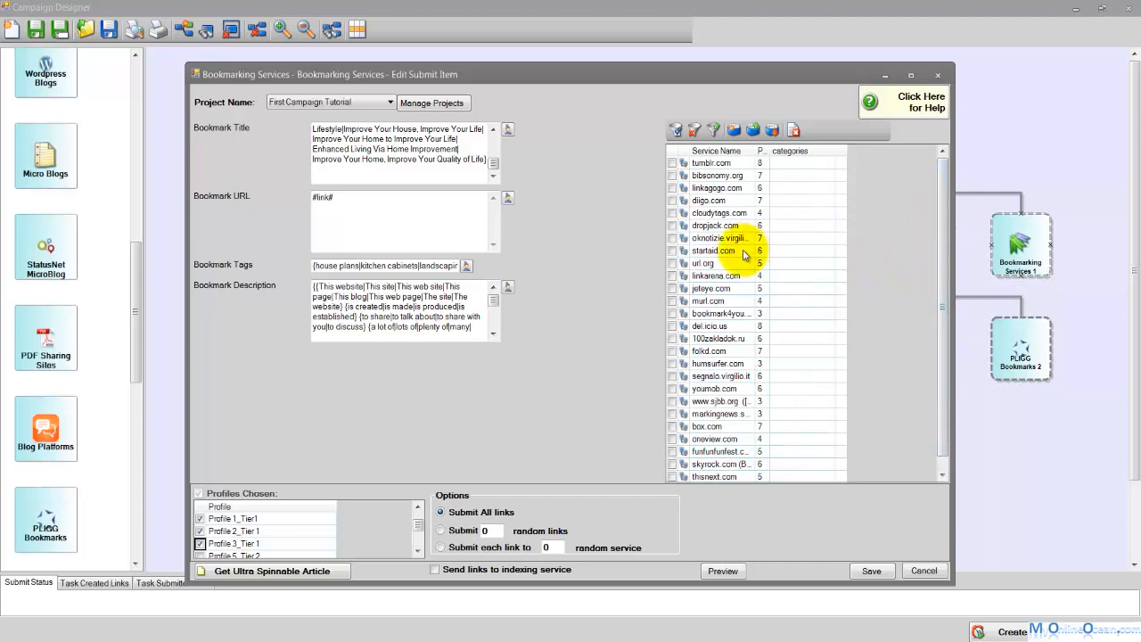
# Step: Select all services in the bookmarking service list
pyautogui.scroll(-1, 945, 290)
pyautogui.rightClick(829, 254)
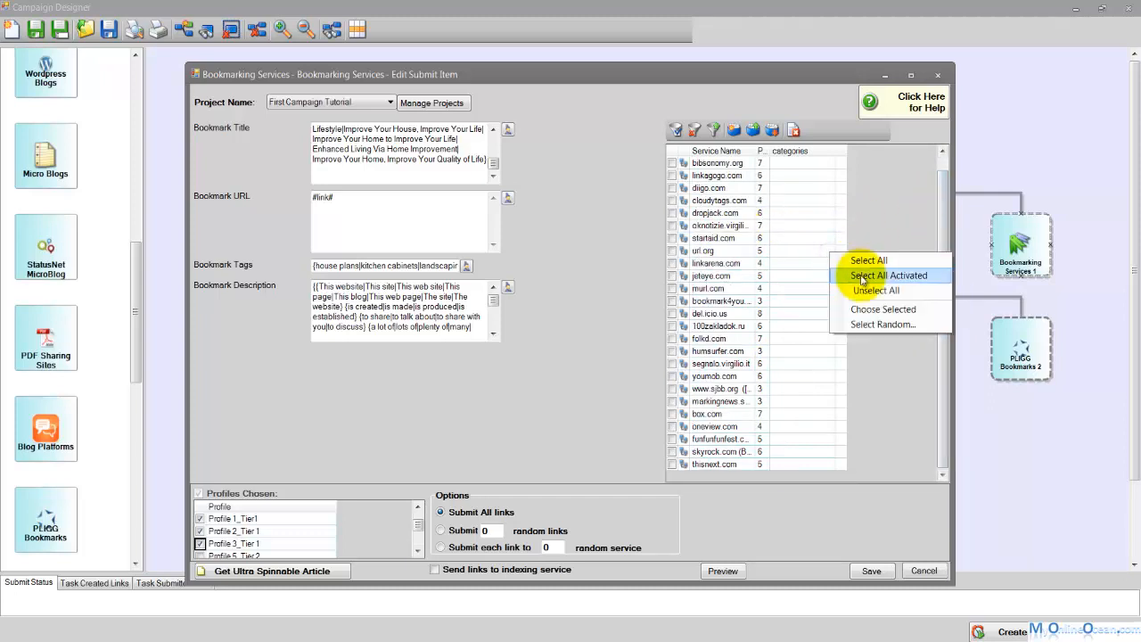
pyautogui.click(871, 259)
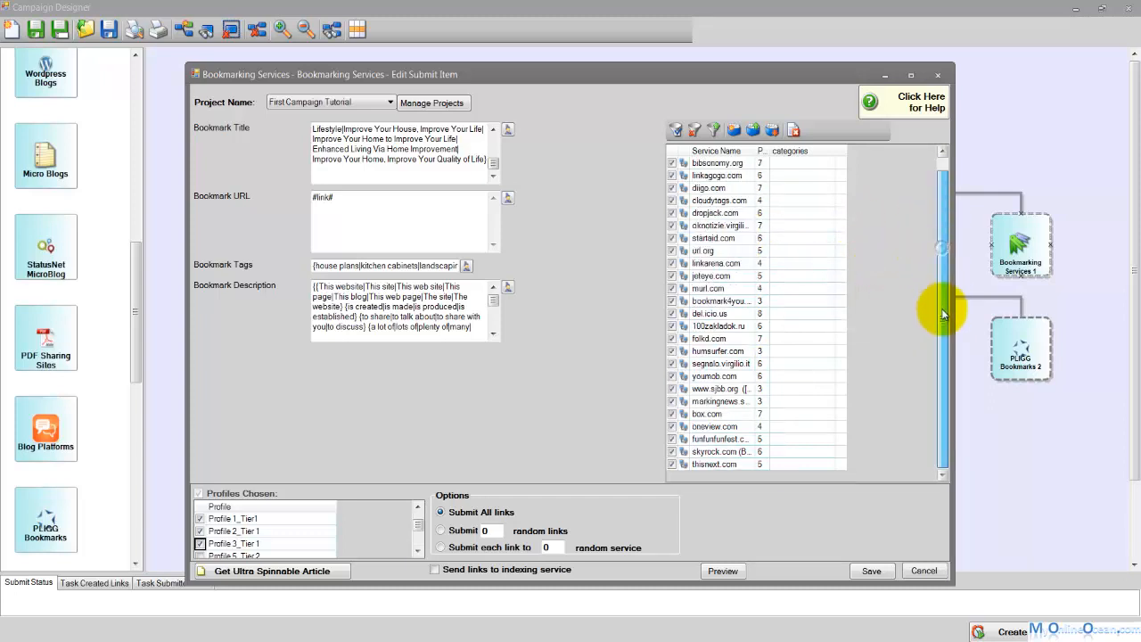
# Step: Preview the bookmarking submission and examine its bookmark URL, tags and description
pyautogui.click(721, 570)
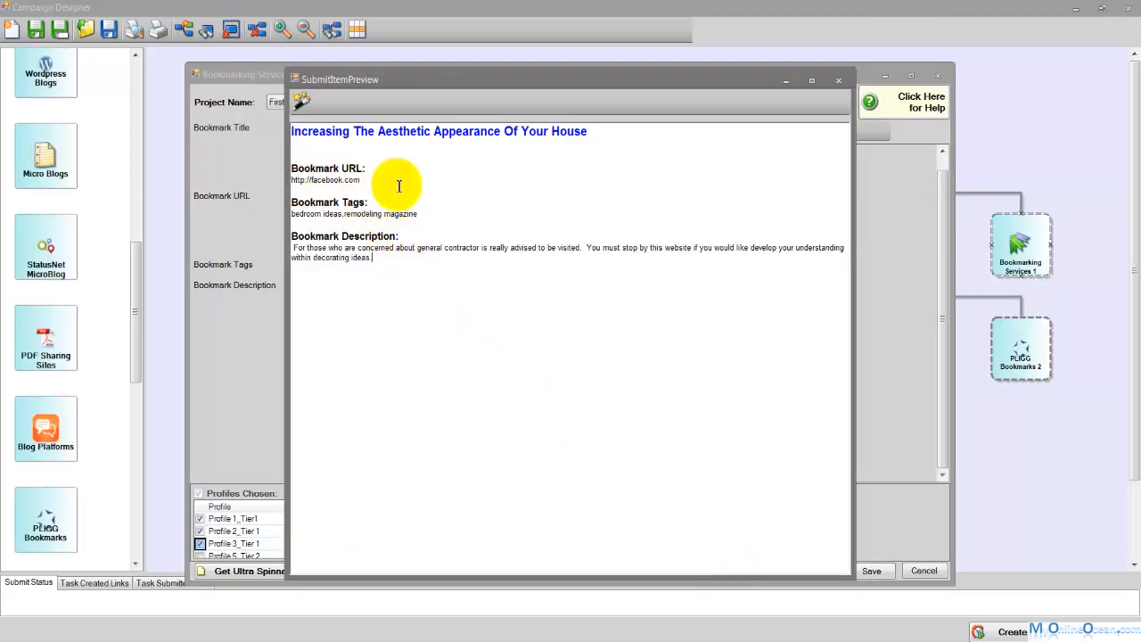
pyautogui.moveTo(399, 184); pyautogui.dragTo(273, 181)
pyautogui.click(344, 183)
pyautogui.moveTo(361, 182); pyautogui.dragTo(294, 181)
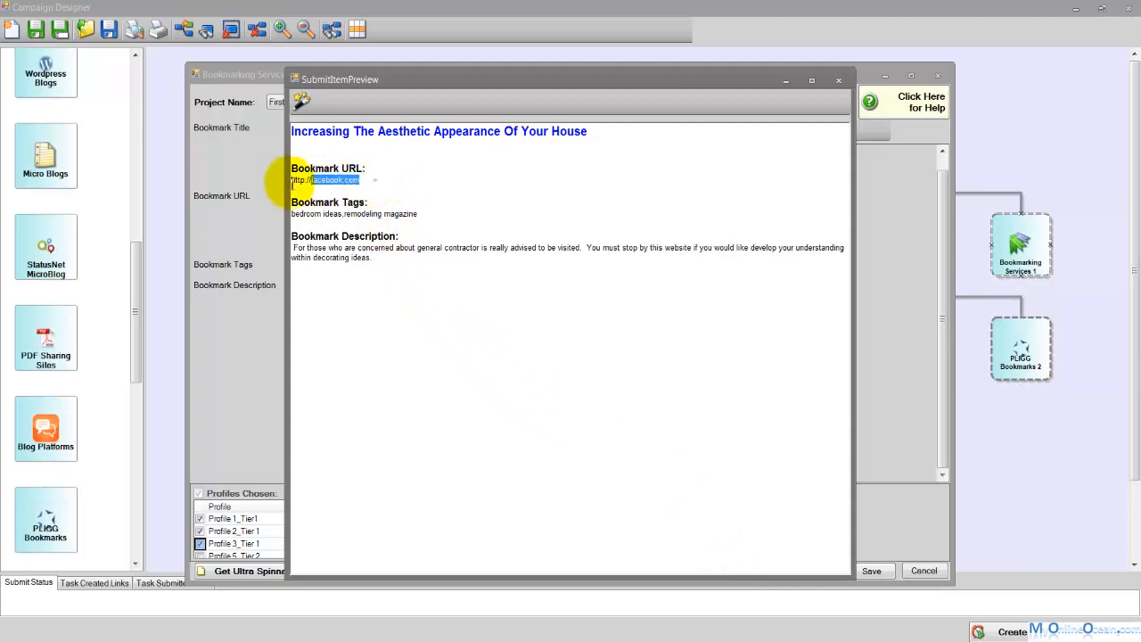
pyautogui.moveTo(431, 215); pyautogui.dragTo(315, 216)
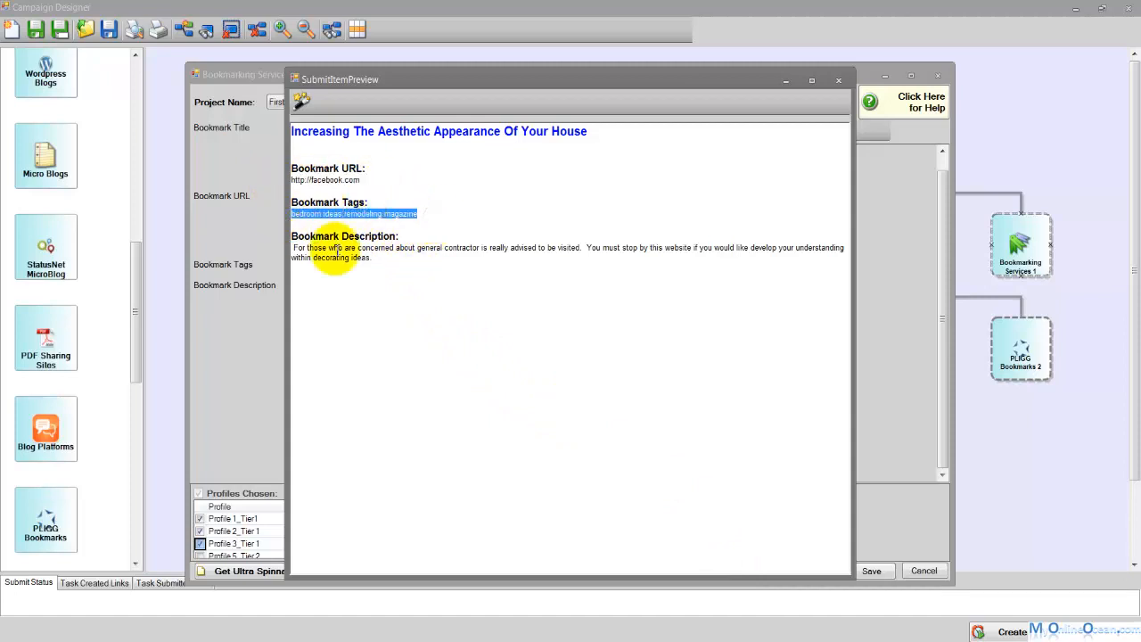
pyautogui.moveTo(377, 258); pyautogui.dragTo(308, 251)
pyautogui.click(467, 312)
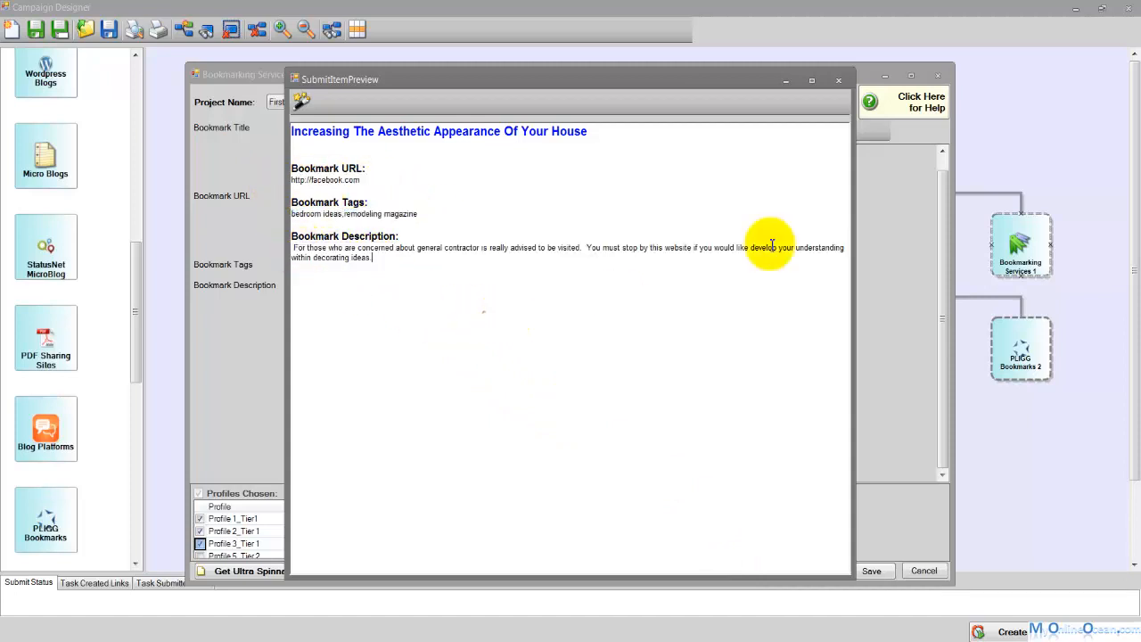
# Step: Generate several more spun previews of the bookmark, close the preview and save the bookmarking item
pyautogui.click(301, 101)
pyautogui.click(302, 102)
pyautogui.click(302, 102)
pyautogui.click(837, 80)
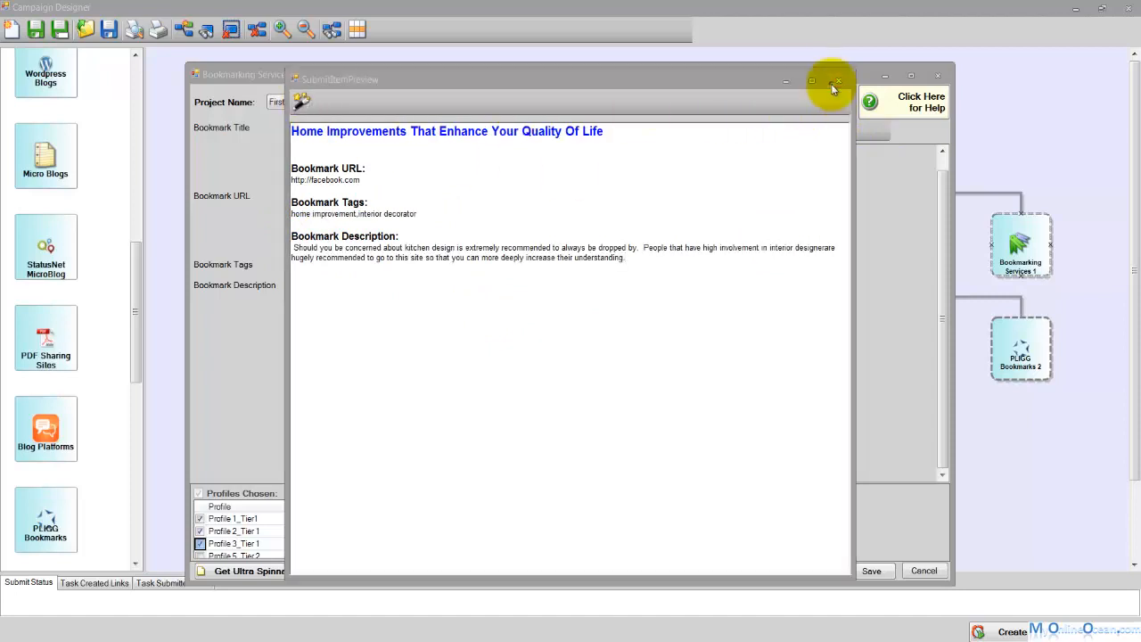
pyautogui.click(870, 571)
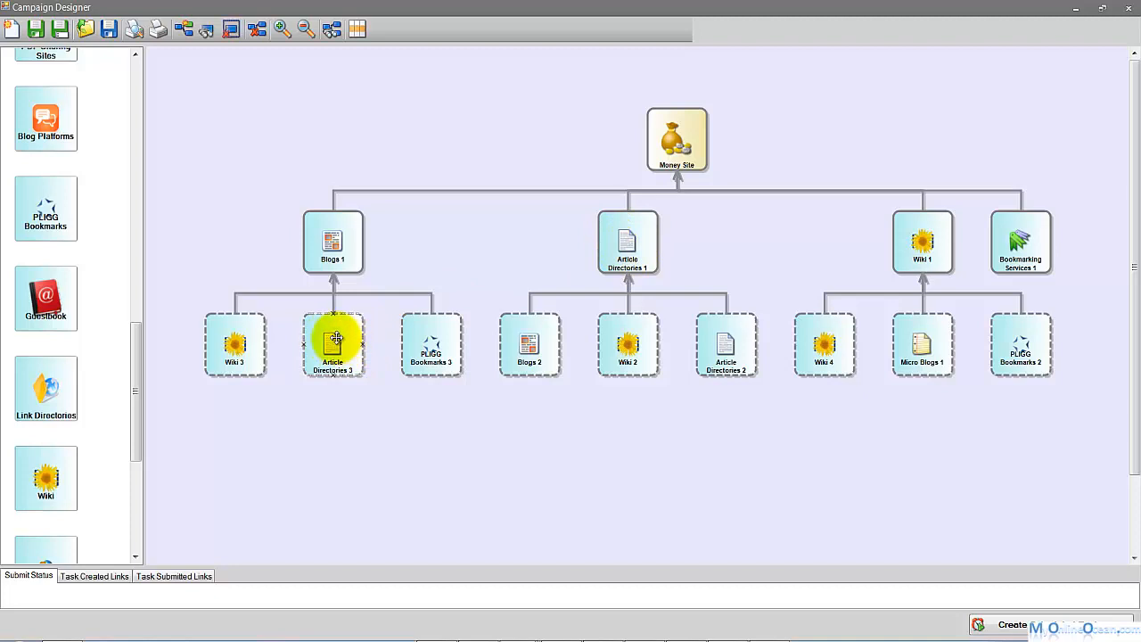
# Step: Attach the existing Article Directories submit item "Live Better When You Improve Your Home" to Article Directories 3
pyautogui.rightClick(336, 338)
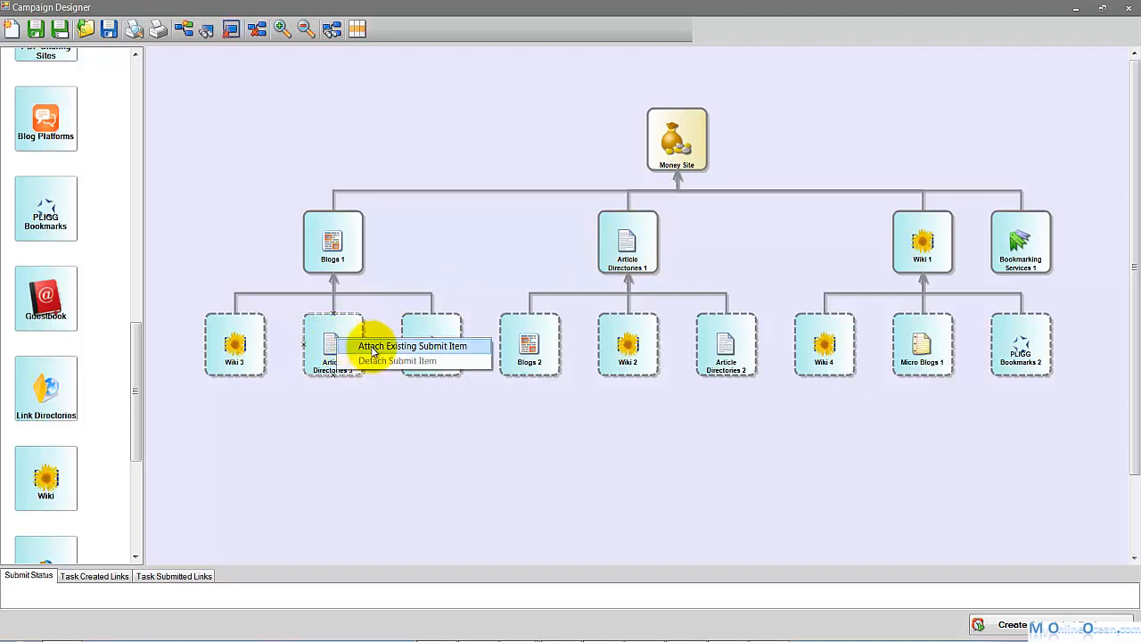
pyautogui.click(372, 347)
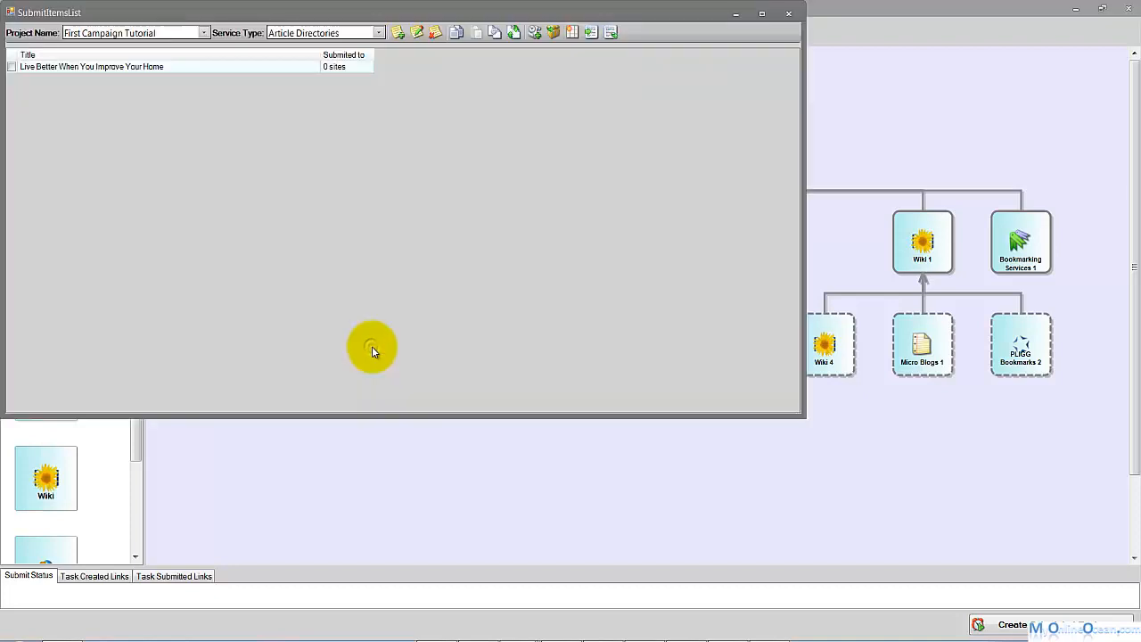
pyautogui.click(380, 33)
pyautogui.click(379, 33)
pyautogui.click(377, 33)
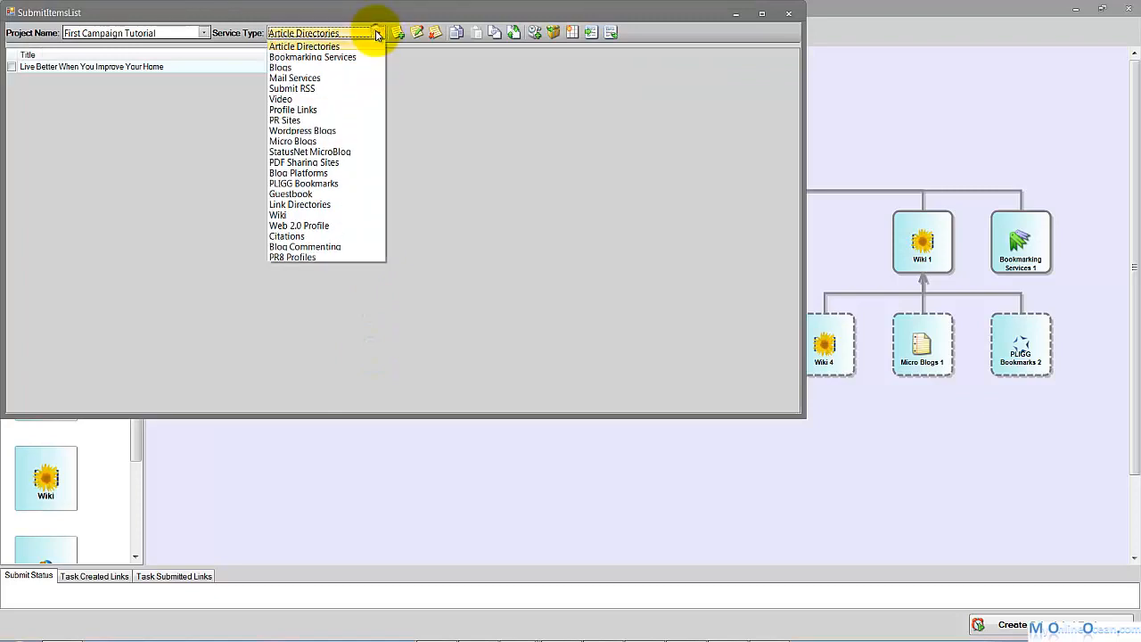
pyautogui.click(278, 46)
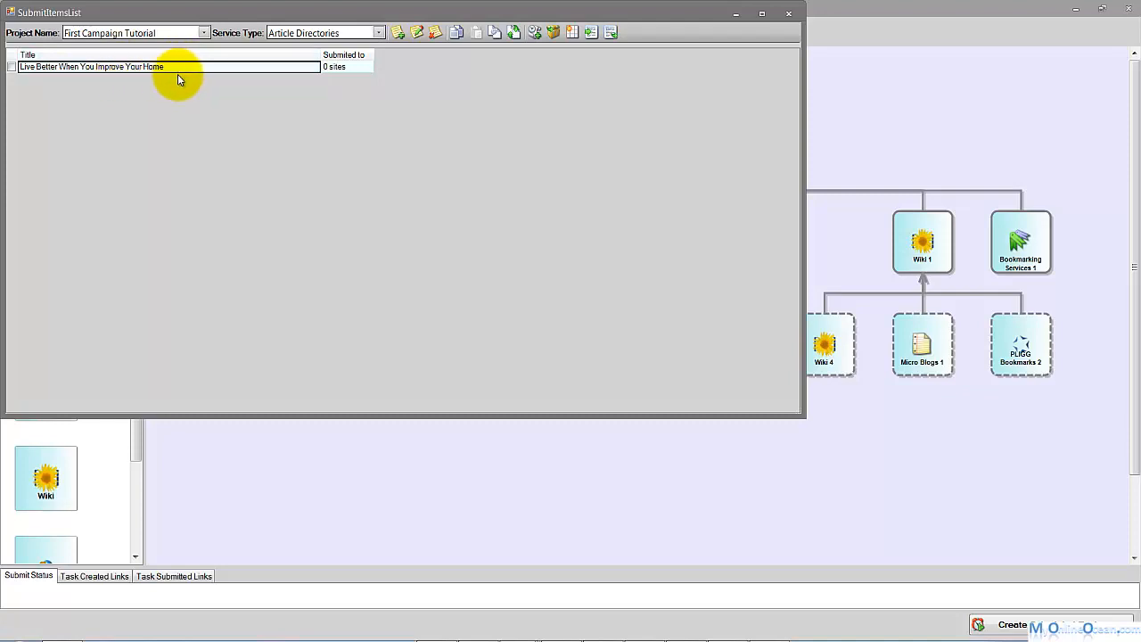
pyautogui.moveTo(592, 11); pyautogui.dragTo(866, 301)
pyautogui.moveTo(685, 304); pyautogui.dragTo(306, 106)
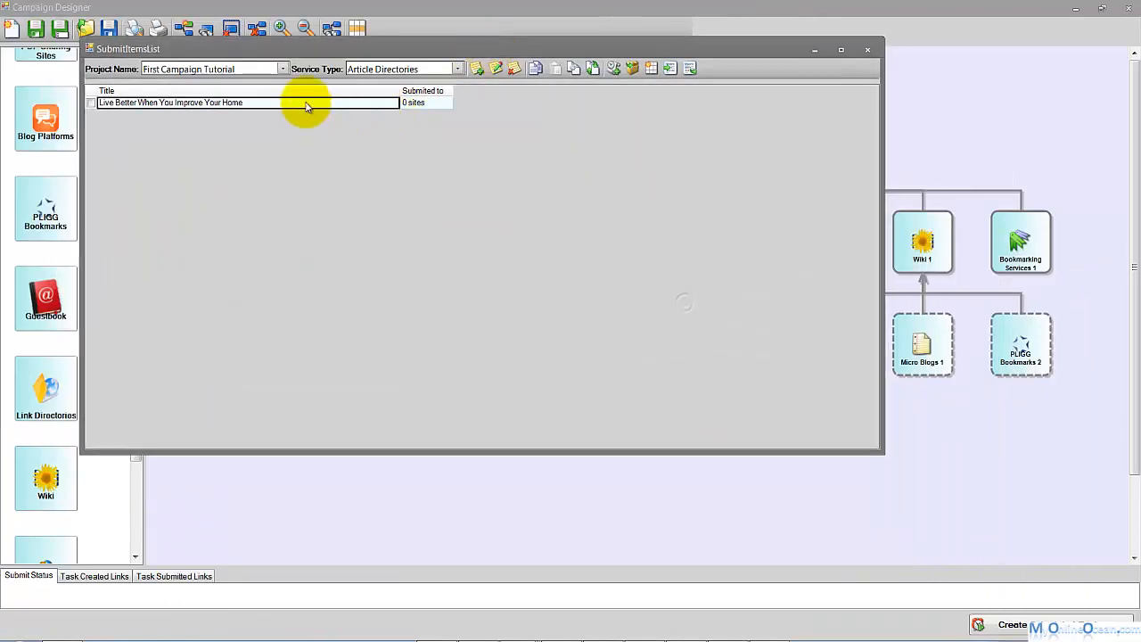
pyautogui.doubleClick(303, 105)
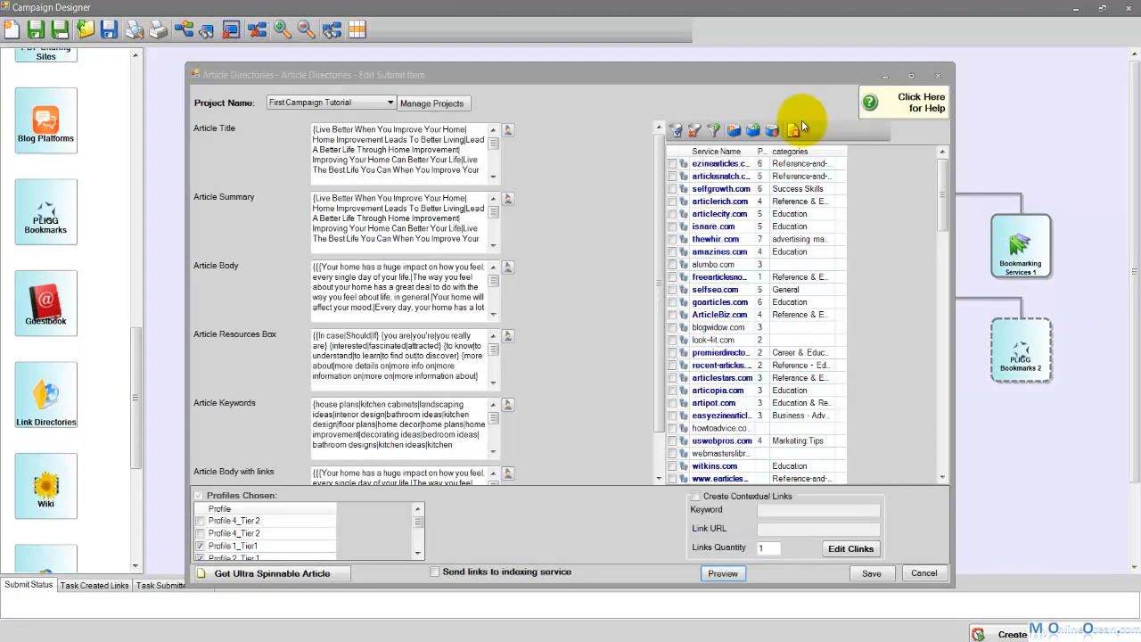
# Step: Replace the Tier 1 profiles with Tier 2 profiles for the Article Directories 3 item, including both Profile 4_Tier 2 entries
pyautogui.click(665, 273)
pyautogui.scroll(-2, 660, 277)
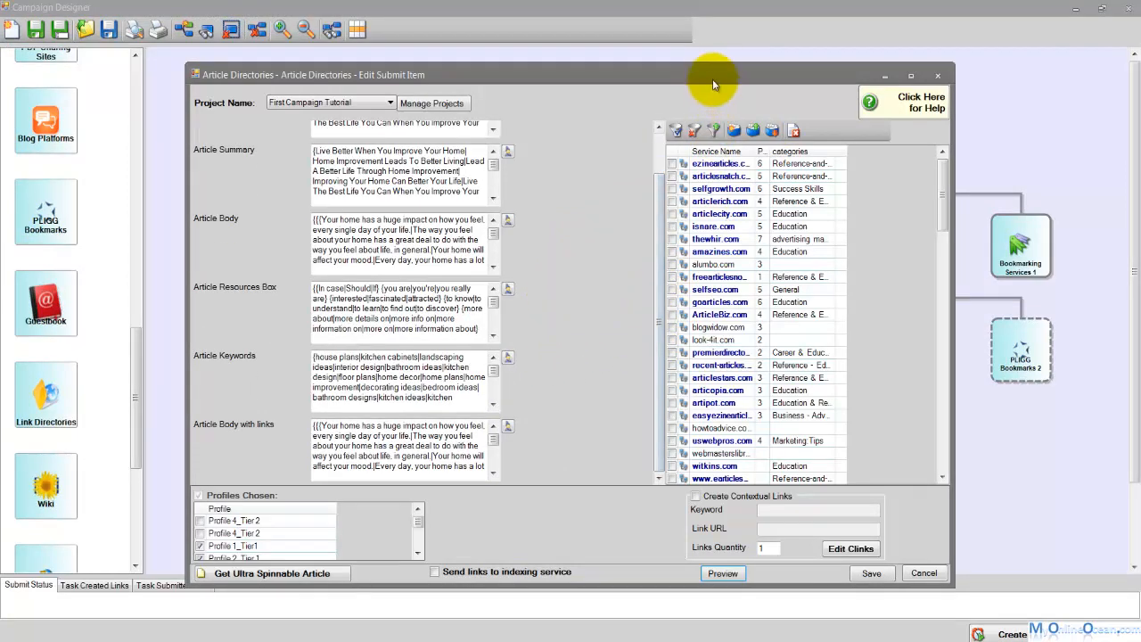
pyautogui.moveTo(721, 79); pyautogui.dragTo(789, 300)
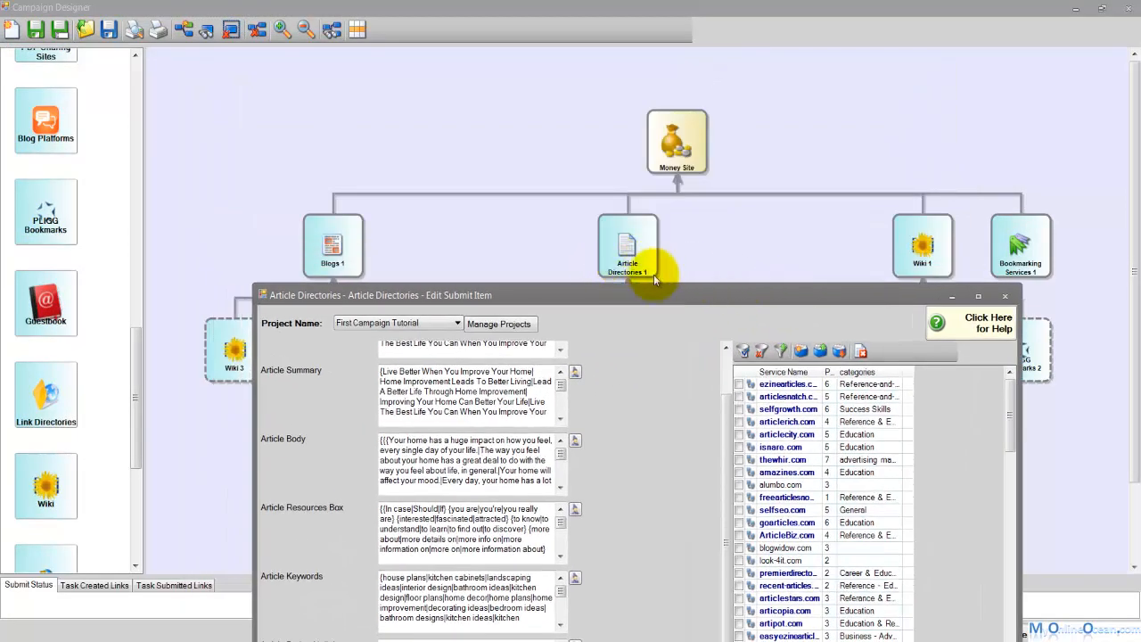
pyautogui.moveTo(713, 299); pyautogui.dragTo(628, 71)
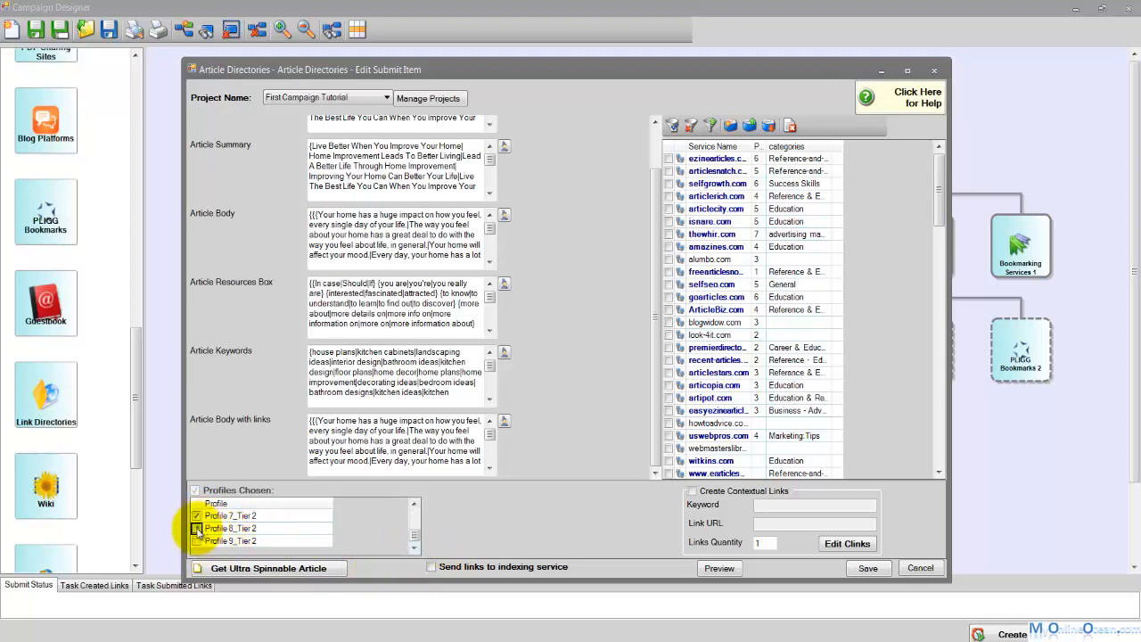
pyautogui.moveTo(409, 528); pyautogui.dragTo(409, 510)
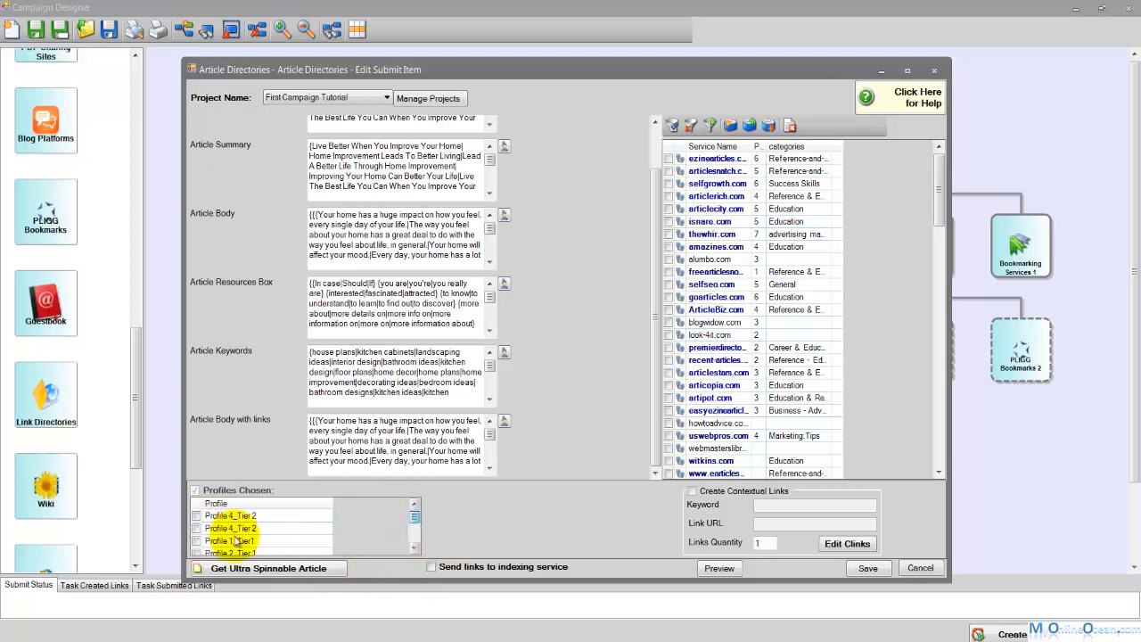
pyautogui.click(196, 528)
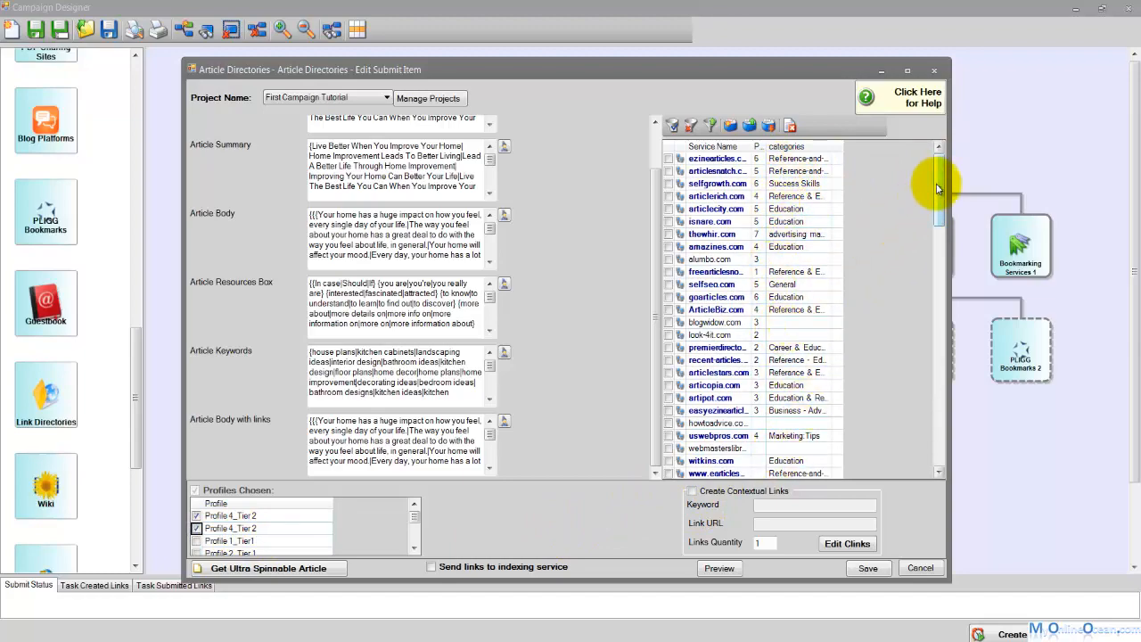
# Step: Try to preview the article directories submission without choosing any services
pyautogui.moveTo(936, 187); pyautogui.dragTo(941, 229)
pyautogui.moveTo(846, 77); pyautogui.dragTo(936, 319)
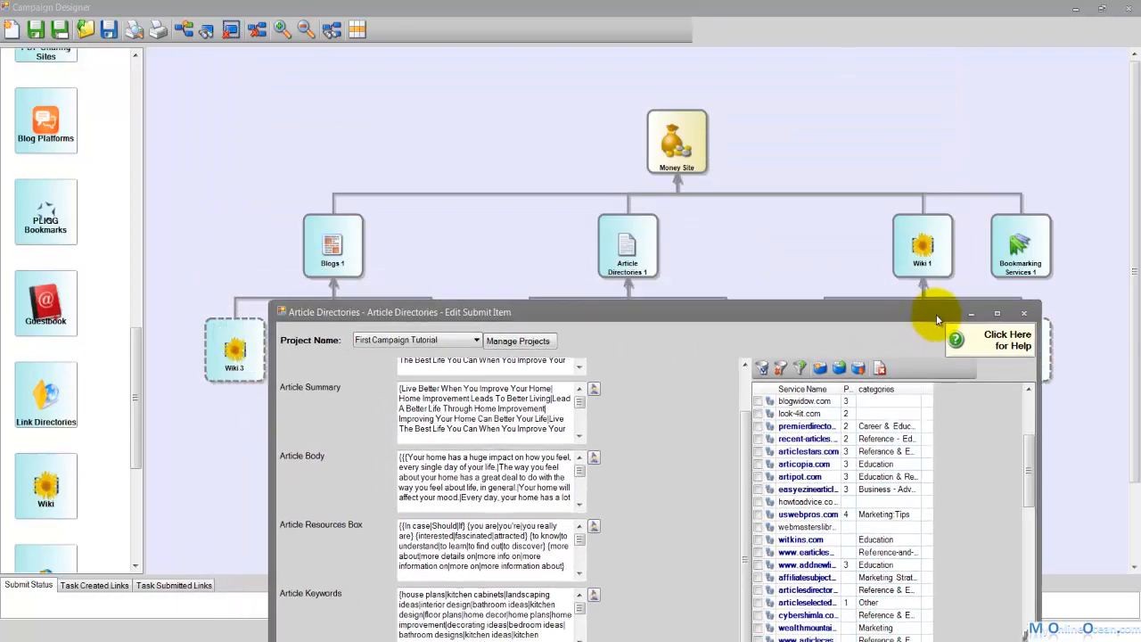
pyautogui.moveTo(714, 306); pyautogui.dragTo(668, 61)
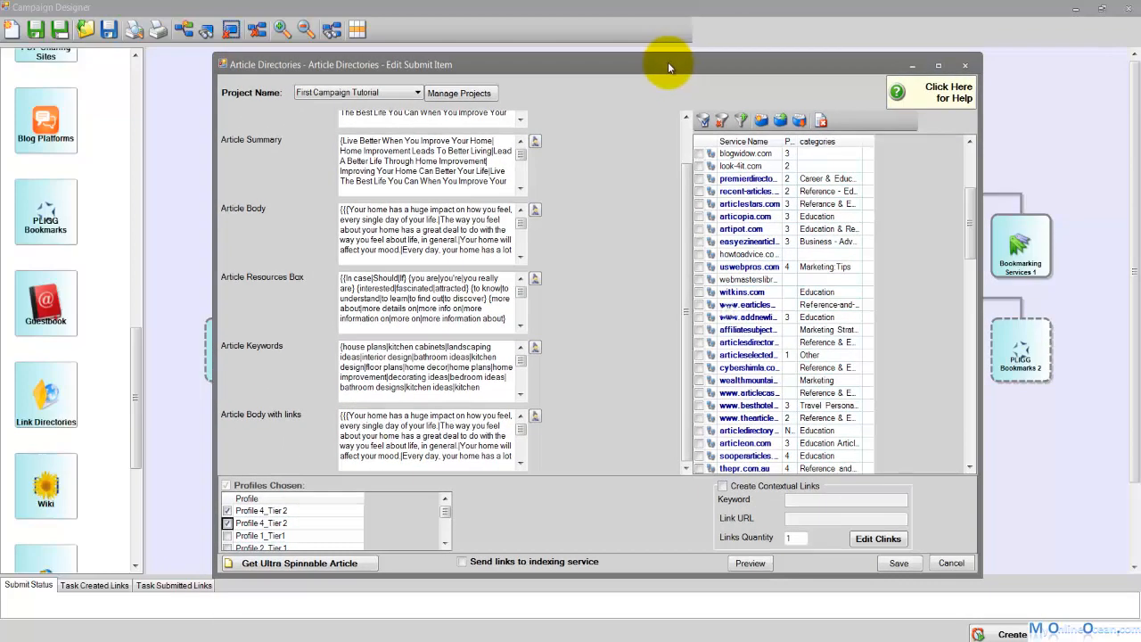
pyautogui.click(748, 565)
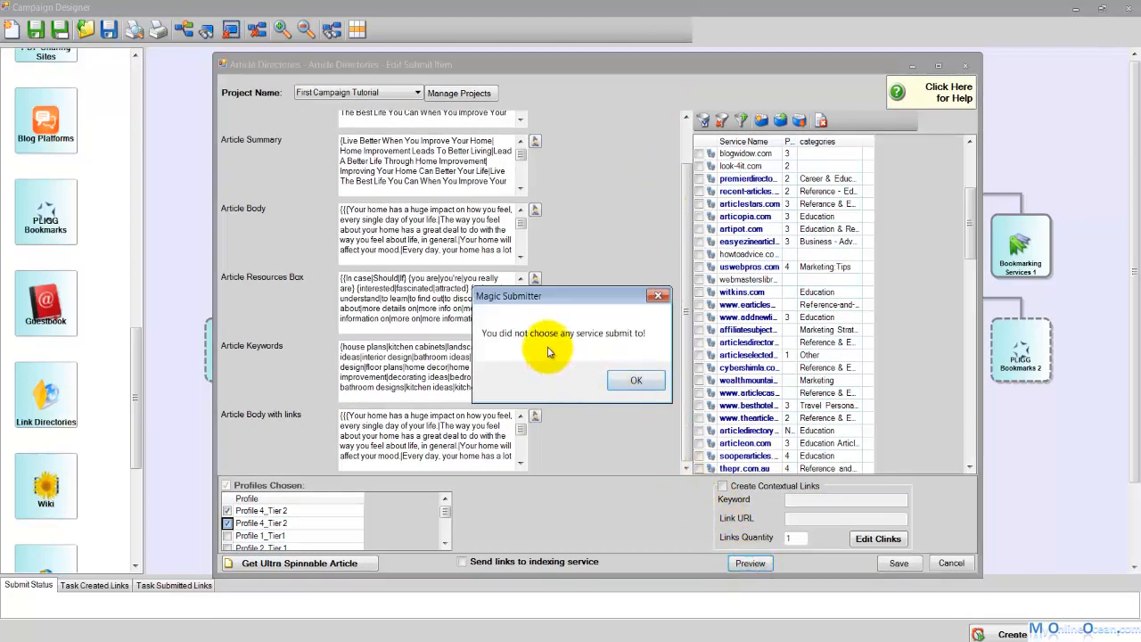
pyautogui.click(633, 381)
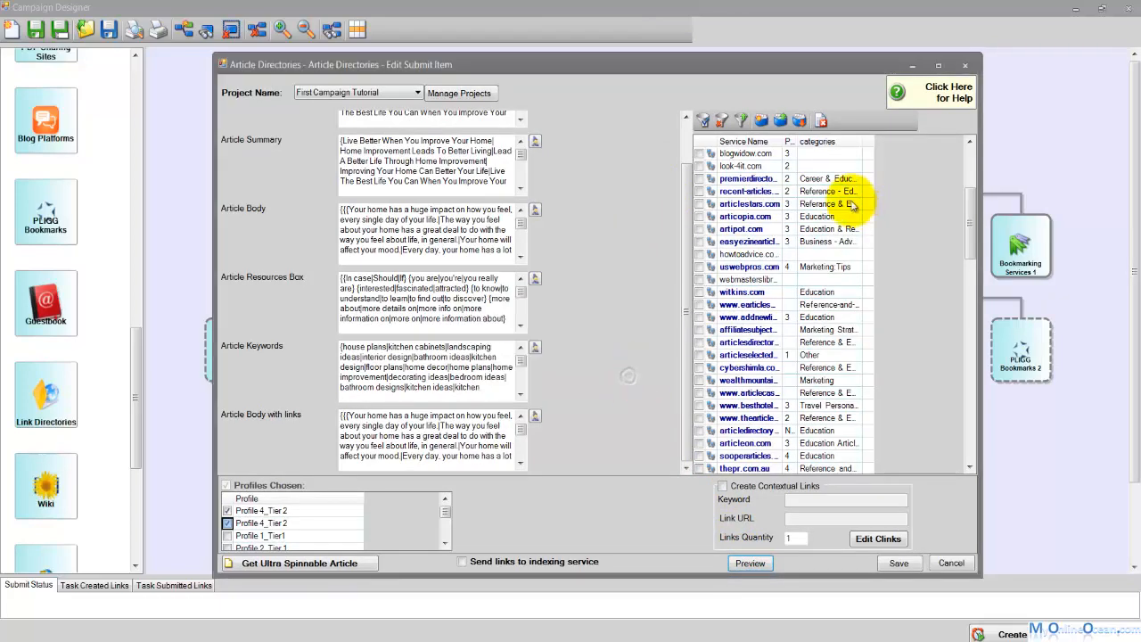
# Step: Select all services in the article directory service list
pyautogui.rightClick(768, 211)
pyautogui.moveTo(976, 205); pyautogui.dragTo(975, 164)
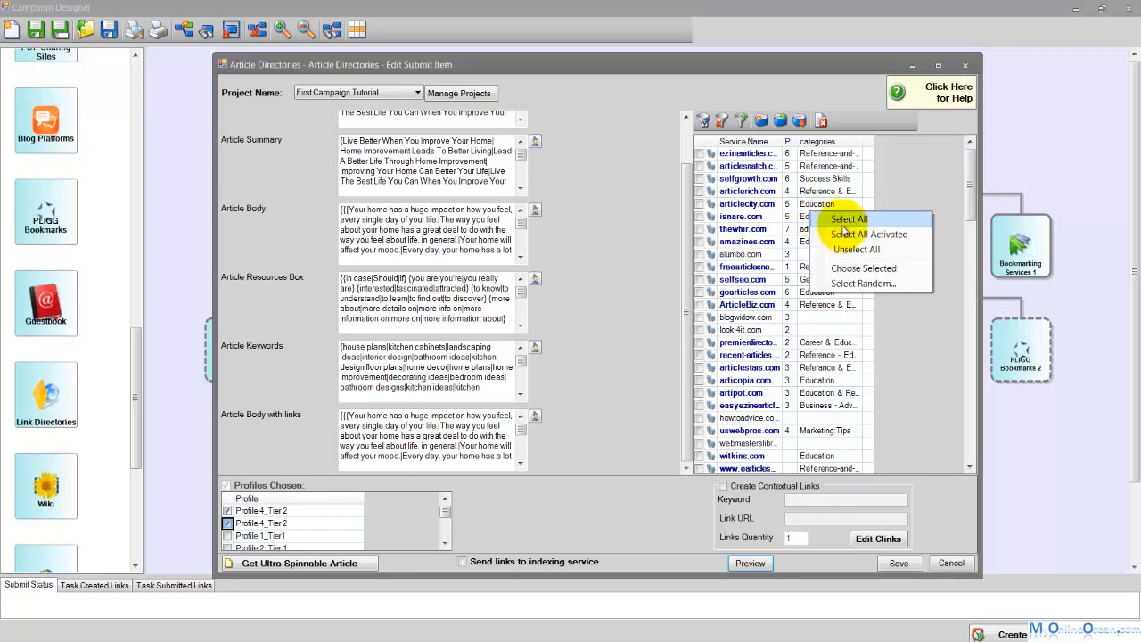
pyautogui.click(843, 220)
pyautogui.moveTo(962, 178); pyautogui.dragTo(963, 427)
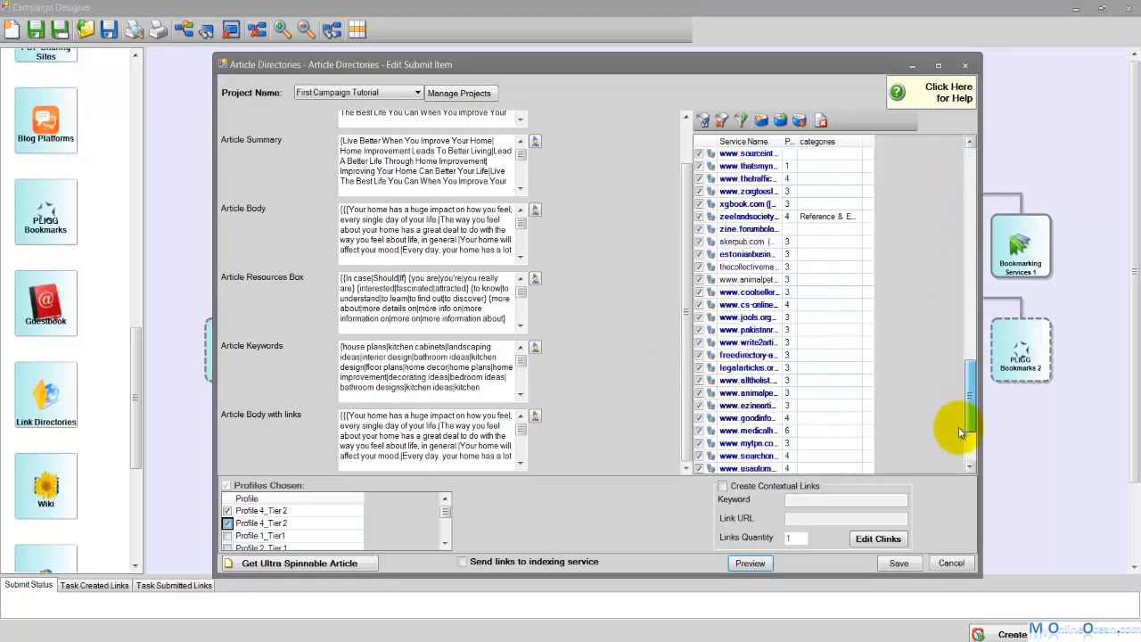
pyautogui.click(968, 157)
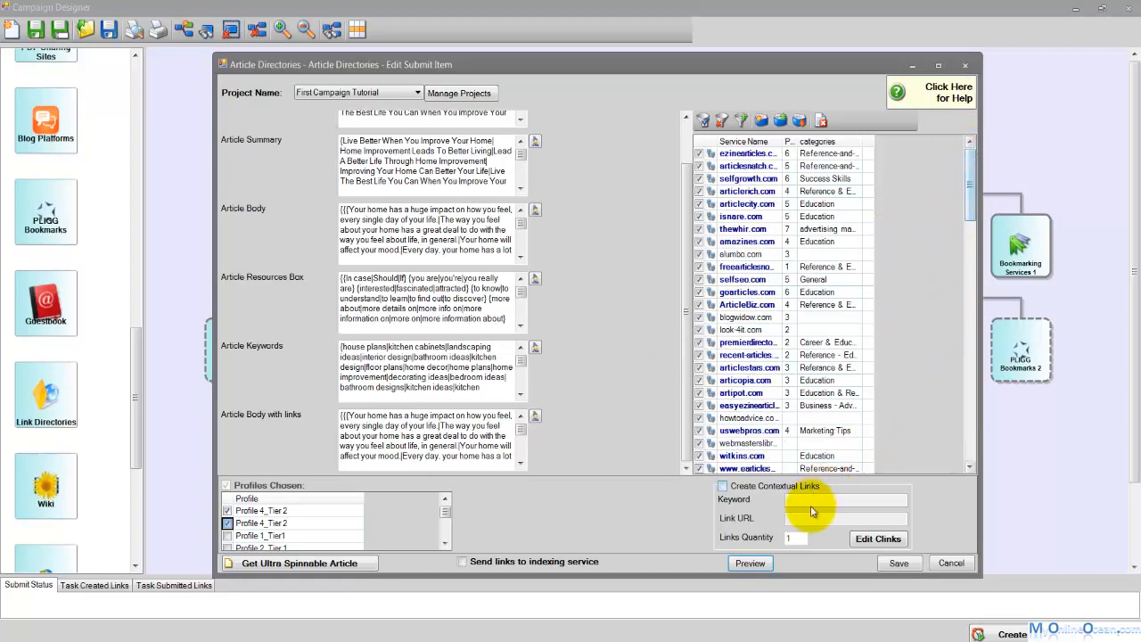
# Step: Try to preview the article with all services selected, and check the service list for missing categories
pyautogui.click(749, 563)
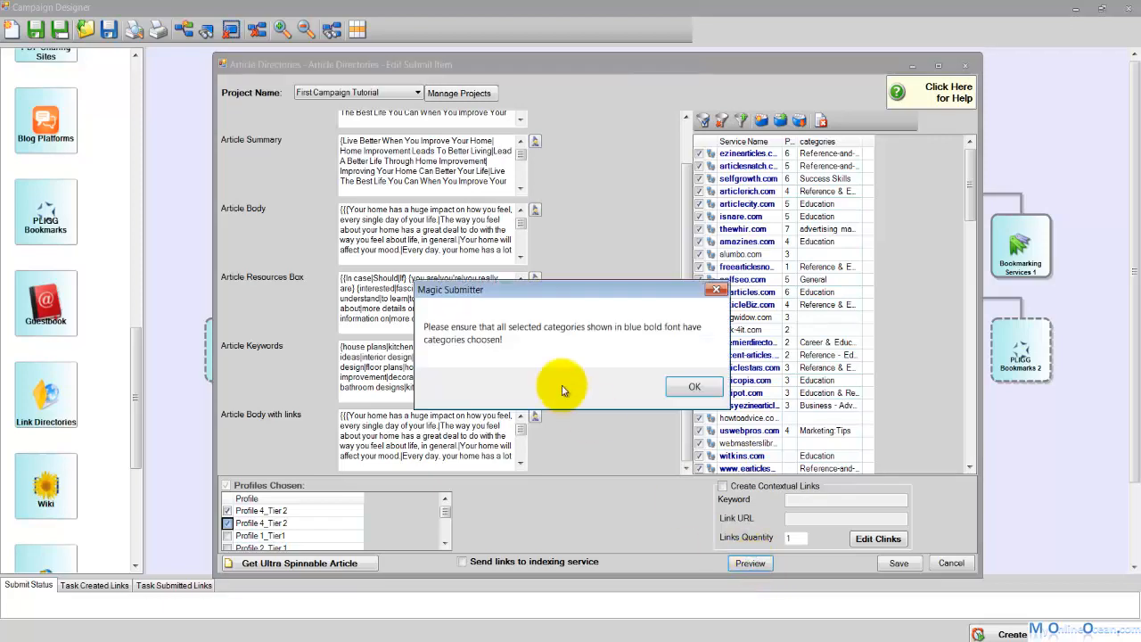
pyautogui.click(692, 384)
pyautogui.moveTo(968, 207); pyautogui.dragTo(952, 172)
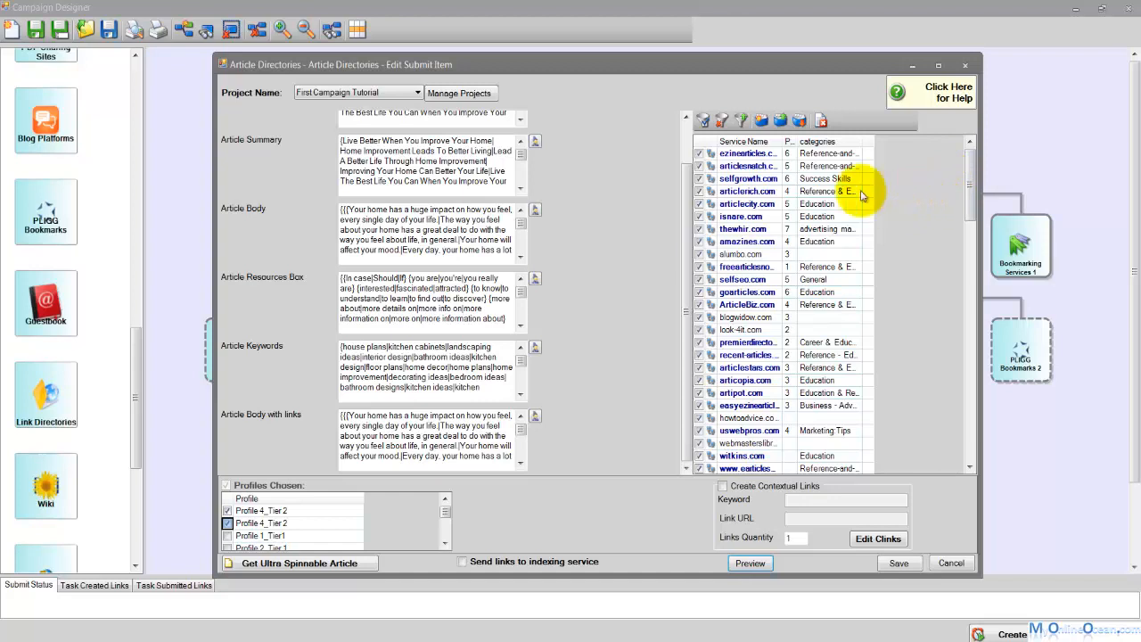
# Step: Load the saved Home Improvement categories file for the selected article directory services
pyautogui.click(780, 121)
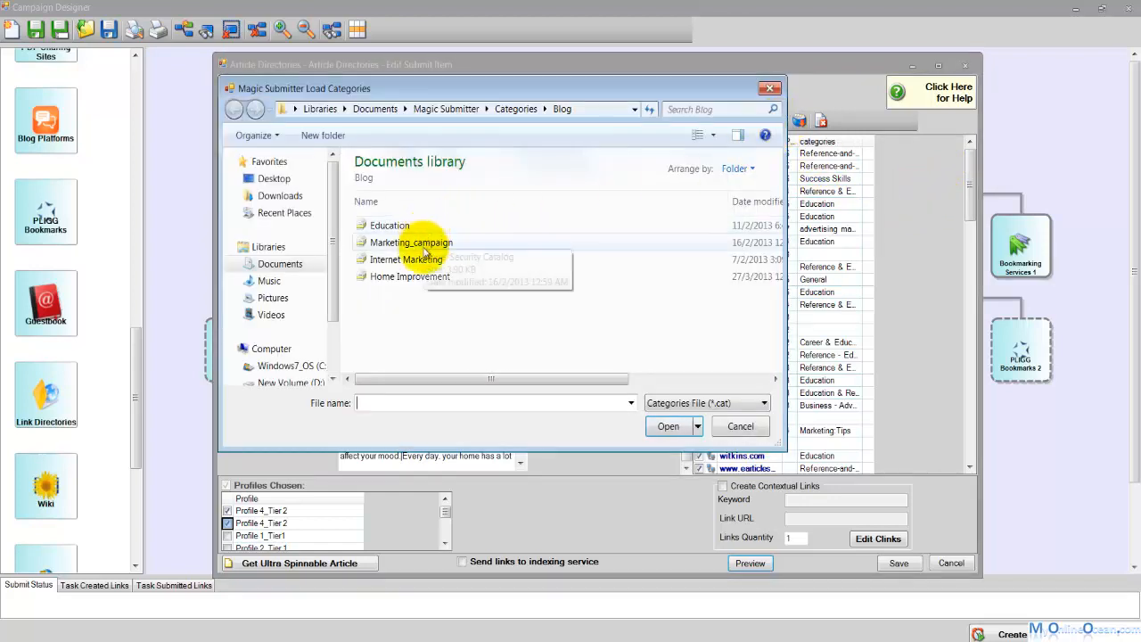
pyautogui.click(418, 277)
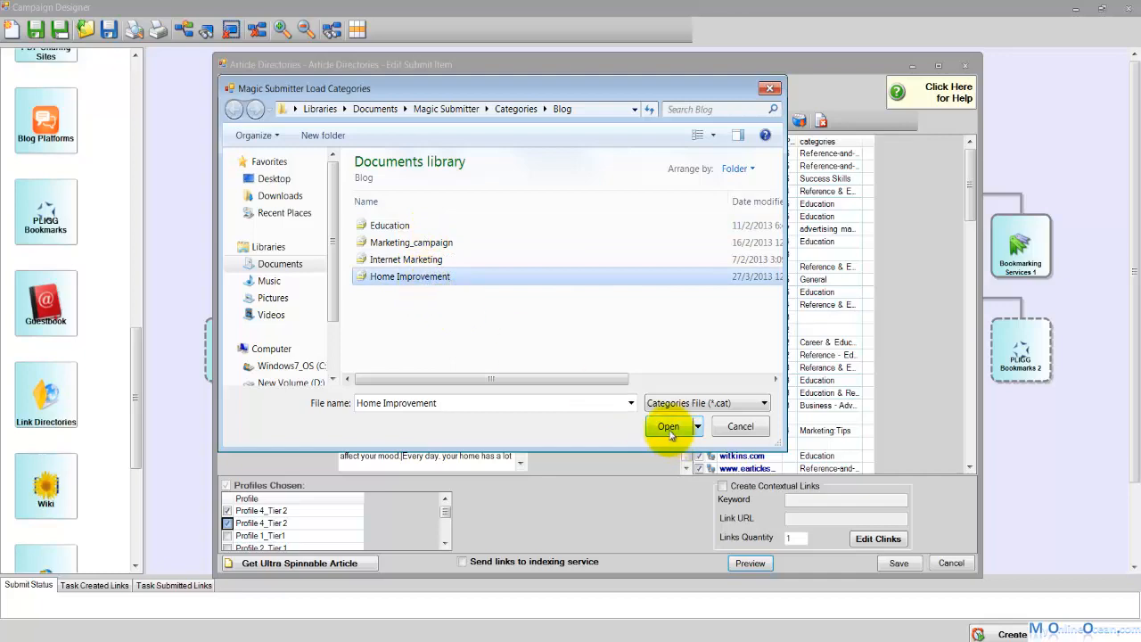
pyautogui.click(668, 427)
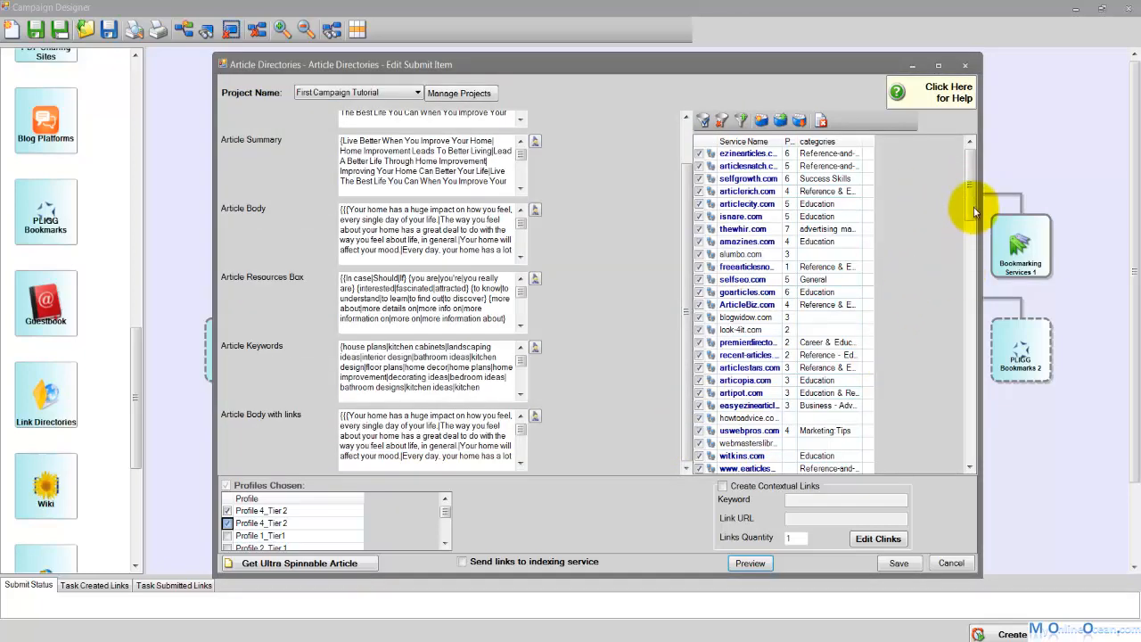
pyautogui.moveTo(966, 207); pyautogui.dragTo(891, 184)
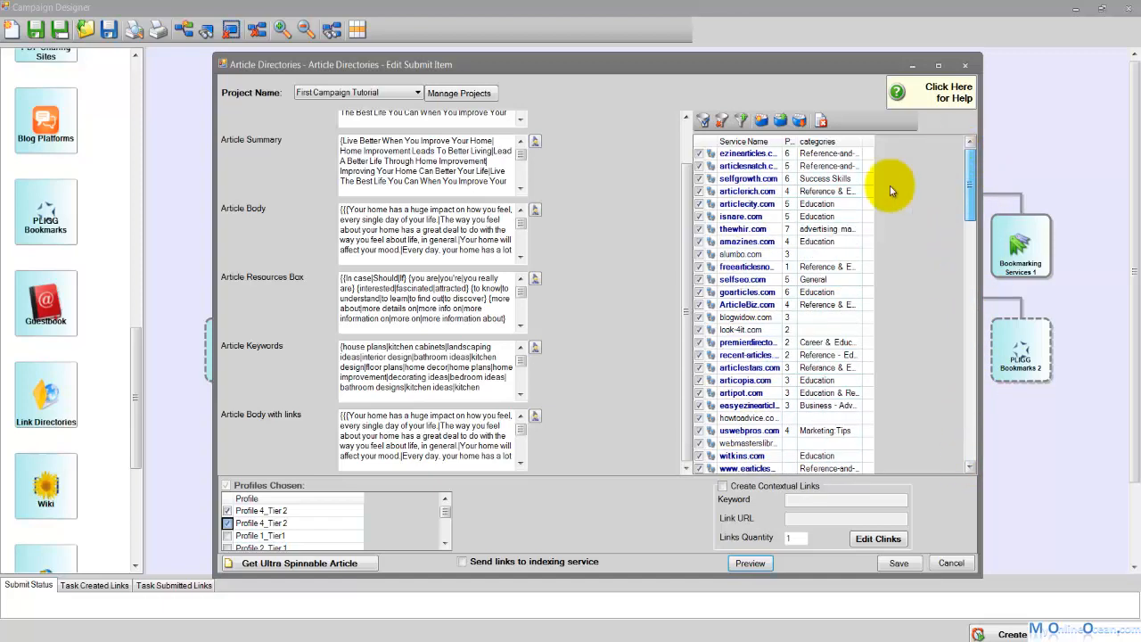
# Step: Preview the article submission and examine its spun title, body, resource box and linked keywords
pyautogui.click(754, 572)
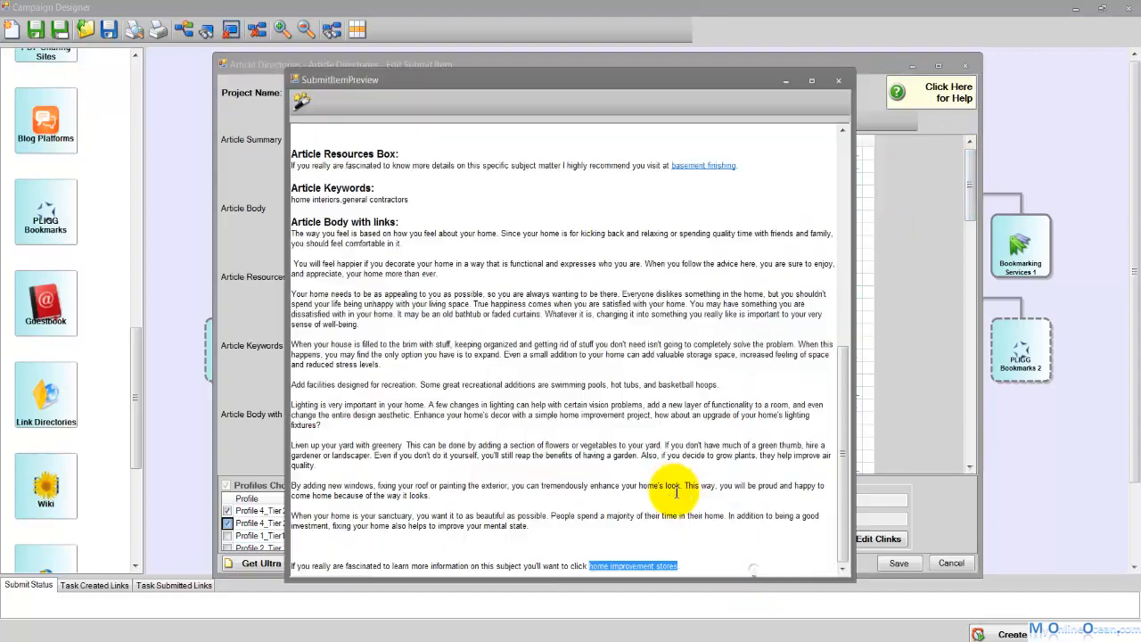
pyautogui.moveTo(837, 363); pyautogui.dragTo(833, 136)
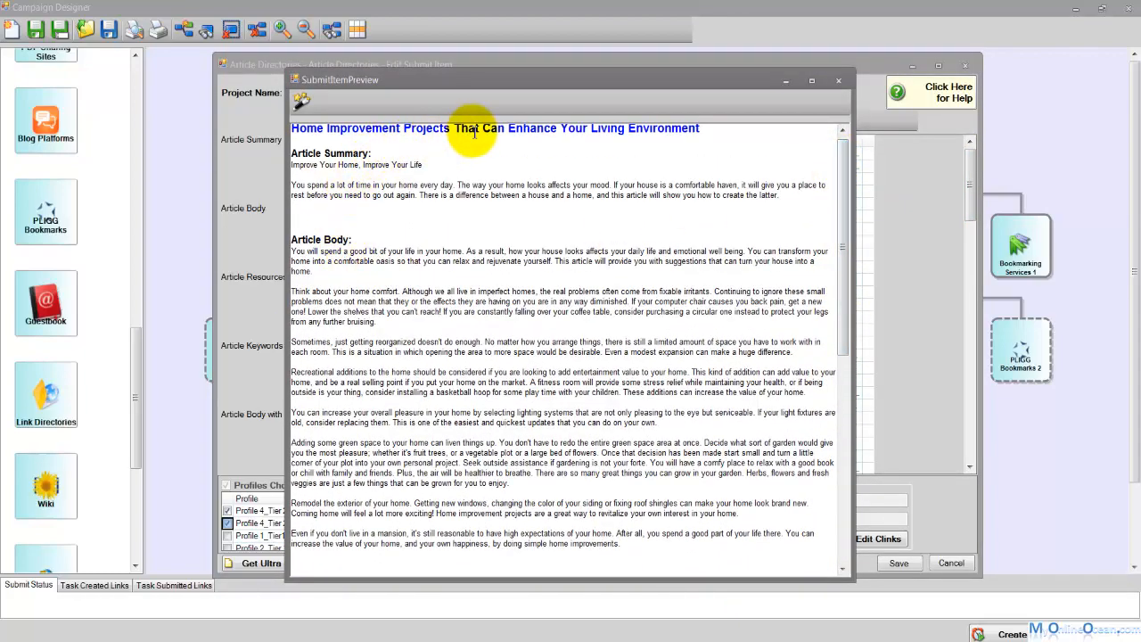
pyautogui.moveTo(501, 130); pyautogui.dragTo(293, 131)
pyautogui.click(314, 131)
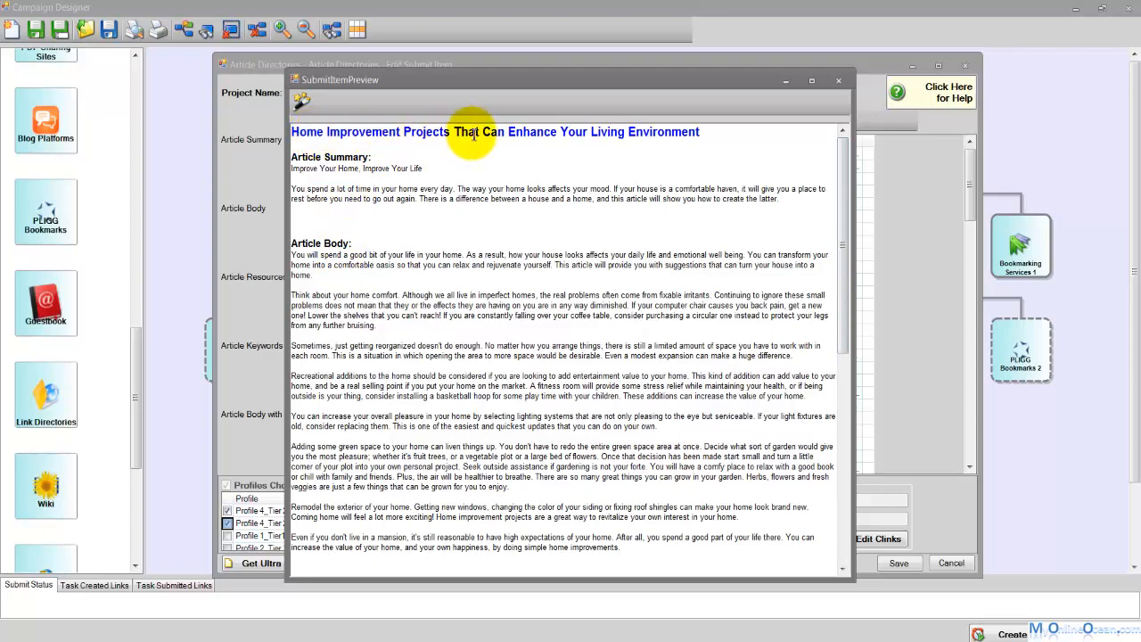
pyautogui.moveTo(387, 244); pyautogui.dragTo(471, 448)
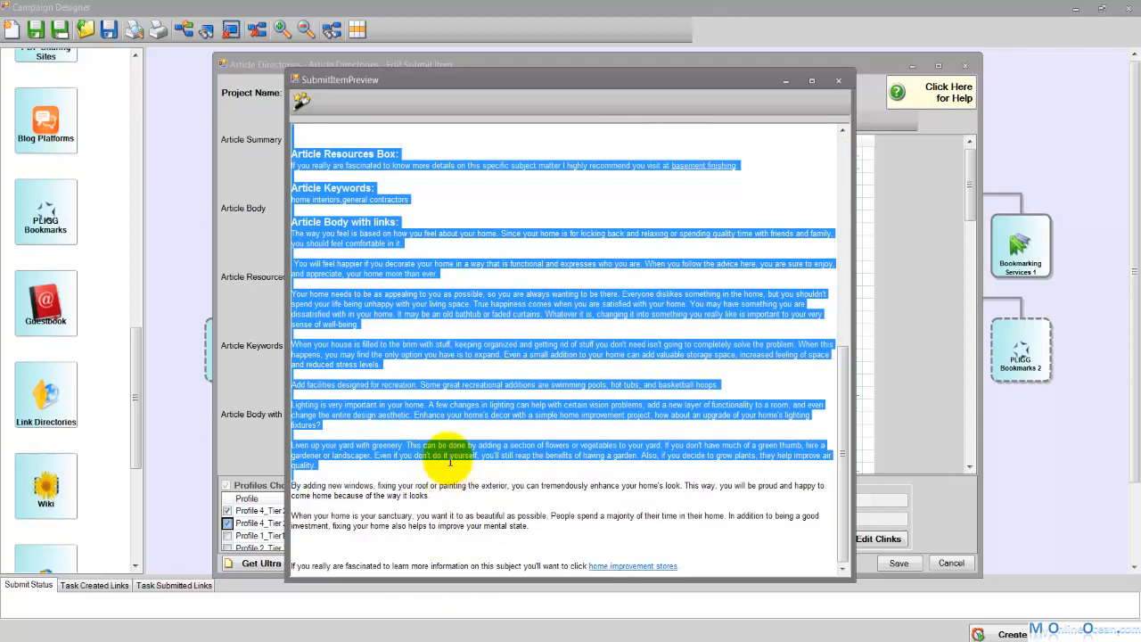
pyautogui.click(453, 438)
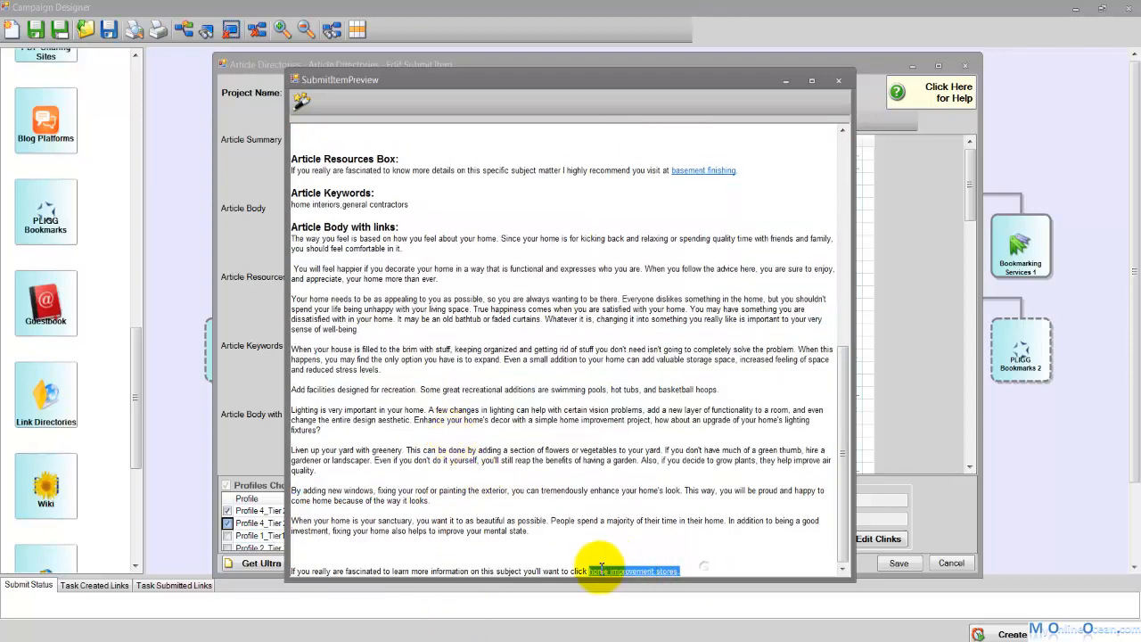
# Step: Check the linked keywords in the article preview, and close it to save the Article Directories 3 submit item
pyautogui.scroll(1, 739, 247)
pyautogui.click(755, 235)
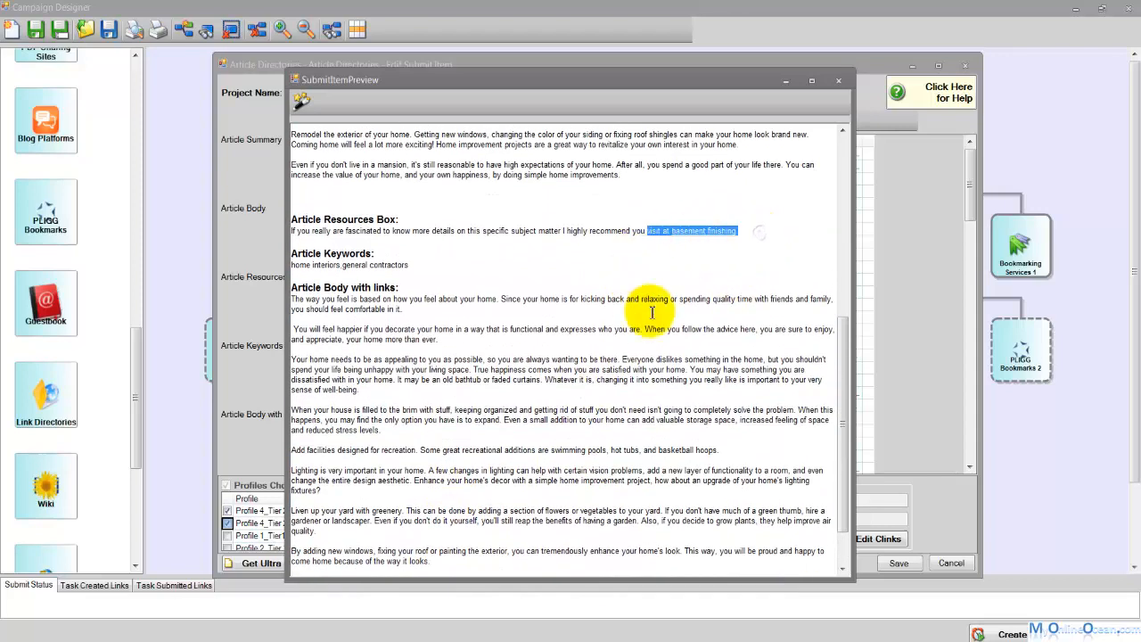
pyautogui.click(840, 82)
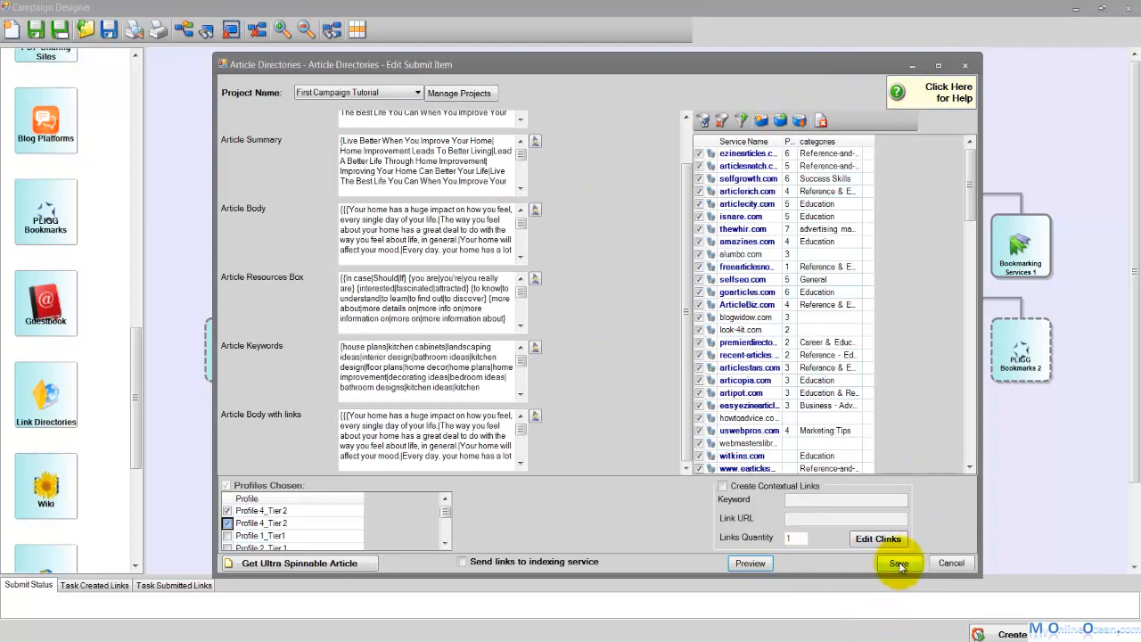
pyautogui.click(899, 562)
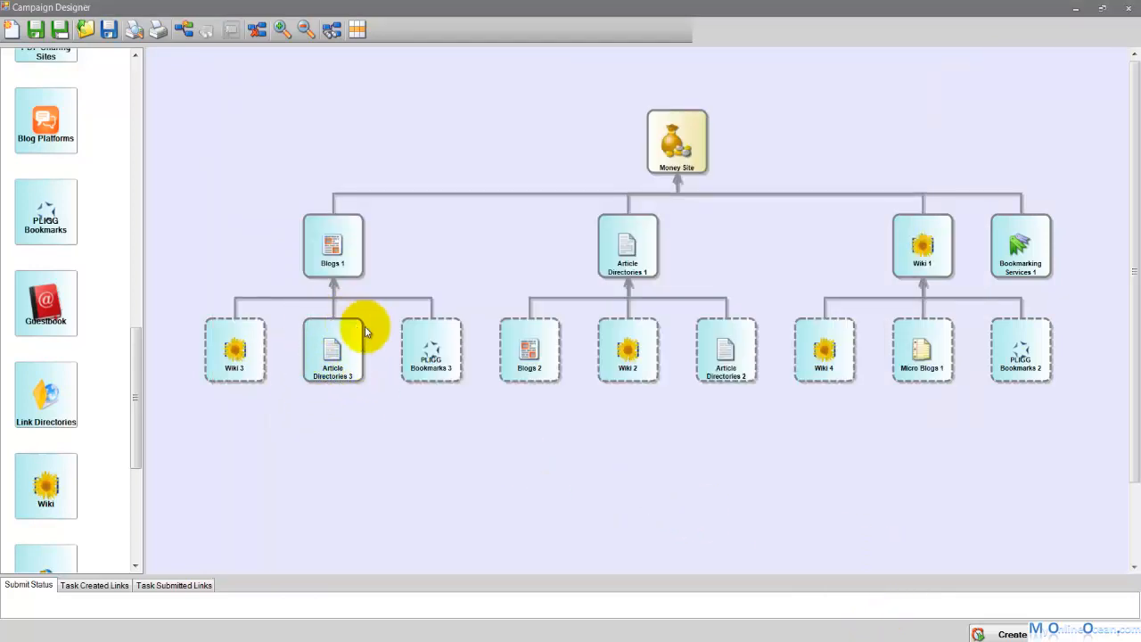
# Step: Attach existing submit items to Wiki 2 and the other unfilled tier 2 items
pyautogui.rightClick(630, 344)
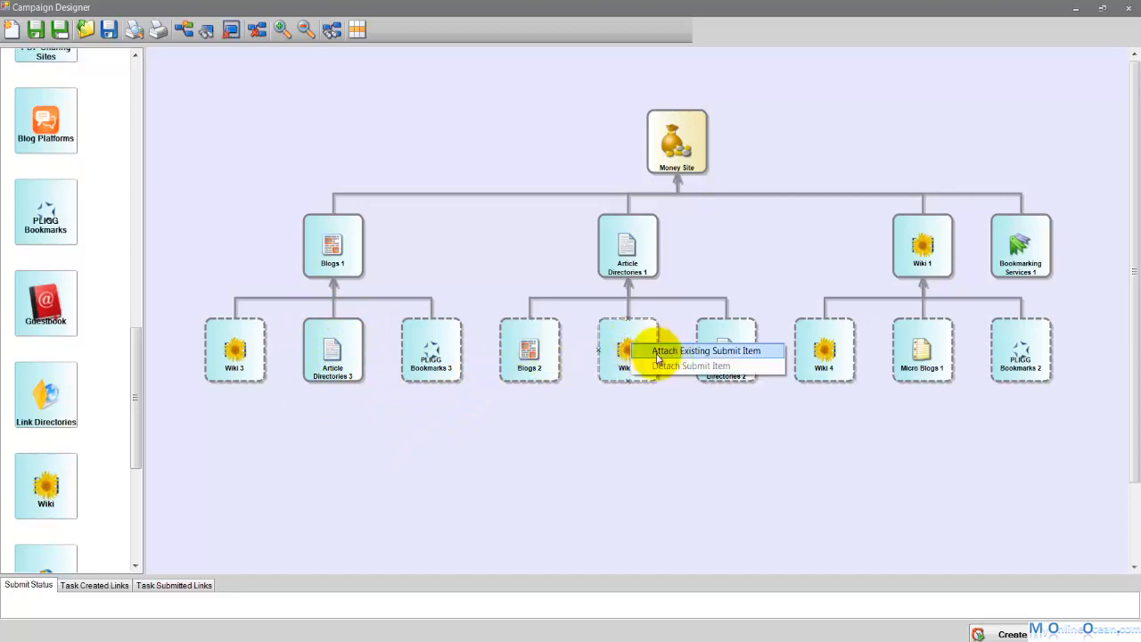
pyautogui.click(629, 525)
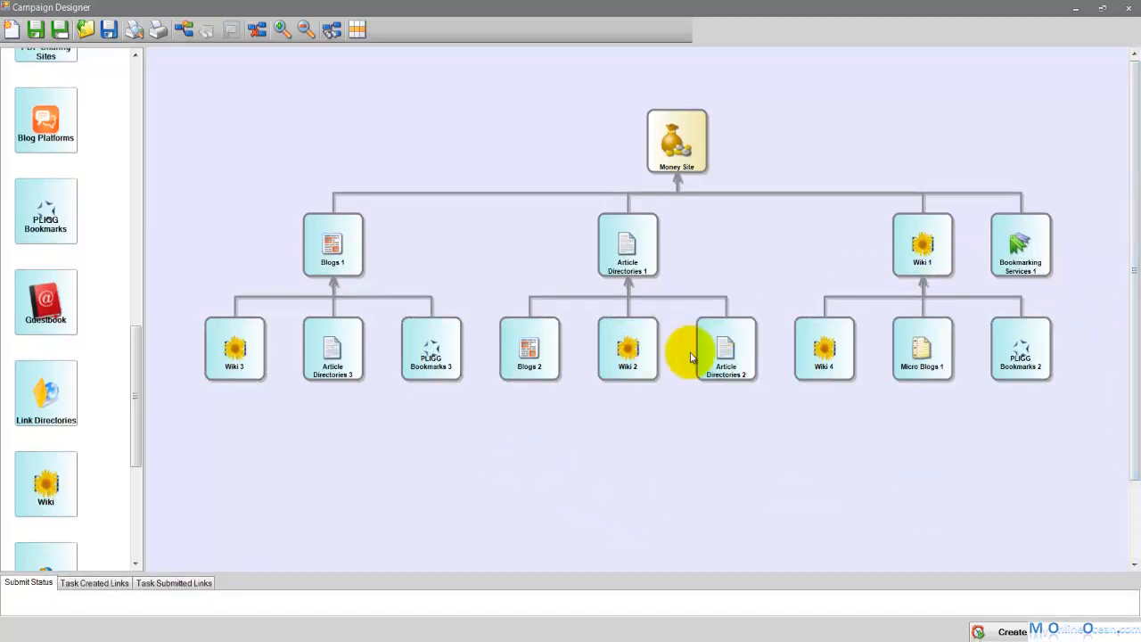
# Step: Edit the money site campaign to start on 27/3/2013 with submission spread over 1 day, and save it
pyautogui.click(677, 172)
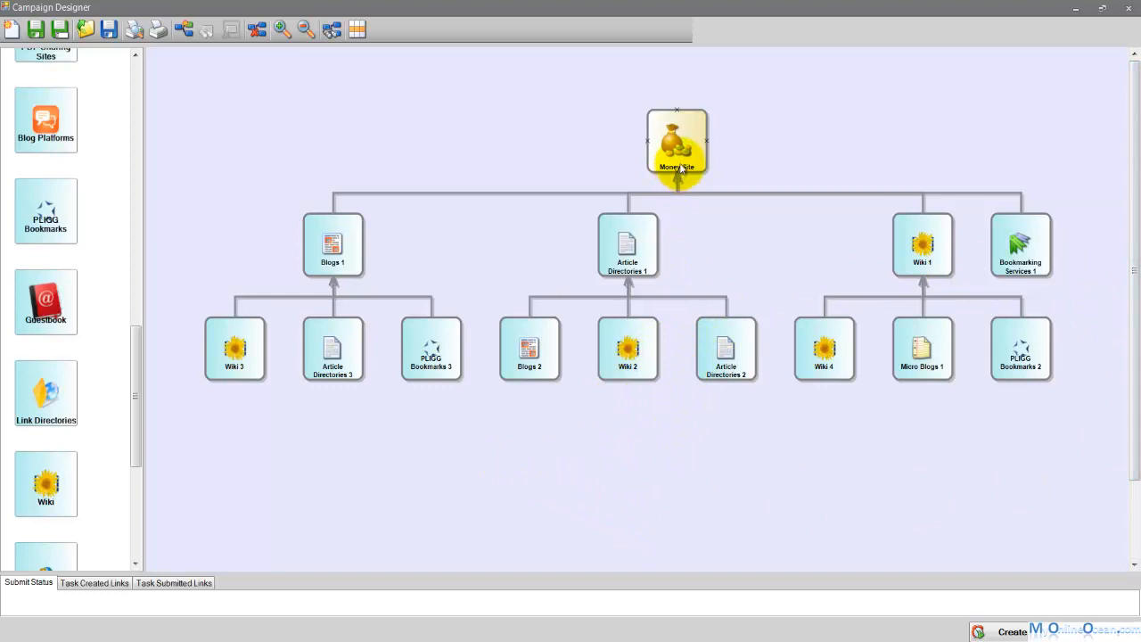
pyautogui.doubleClick(681, 162)
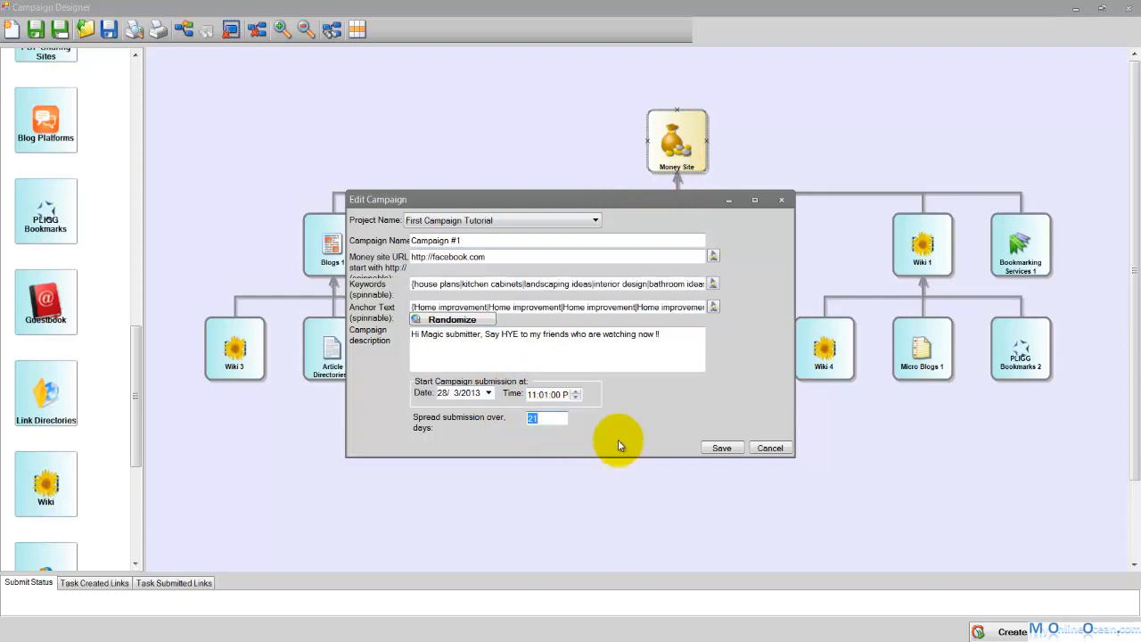
pyautogui.write('7')
pyautogui.moveTo(607, 196); pyautogui.dragTo(567, 186)
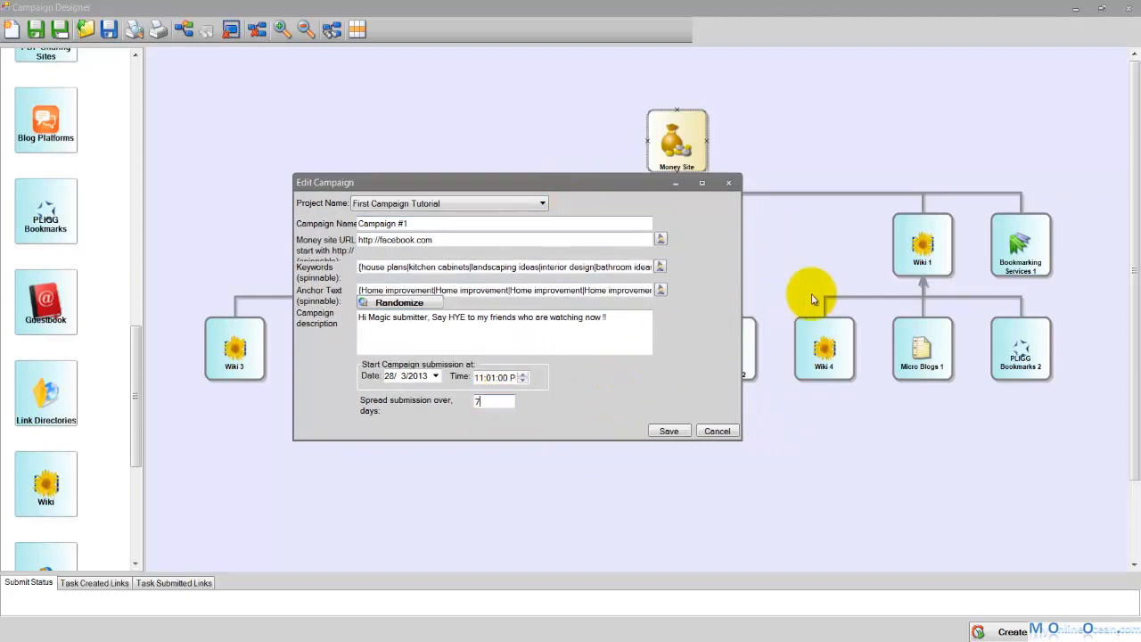
pyautogui.moveTo(602, 181); pyautogui.dragTo(413, 115)
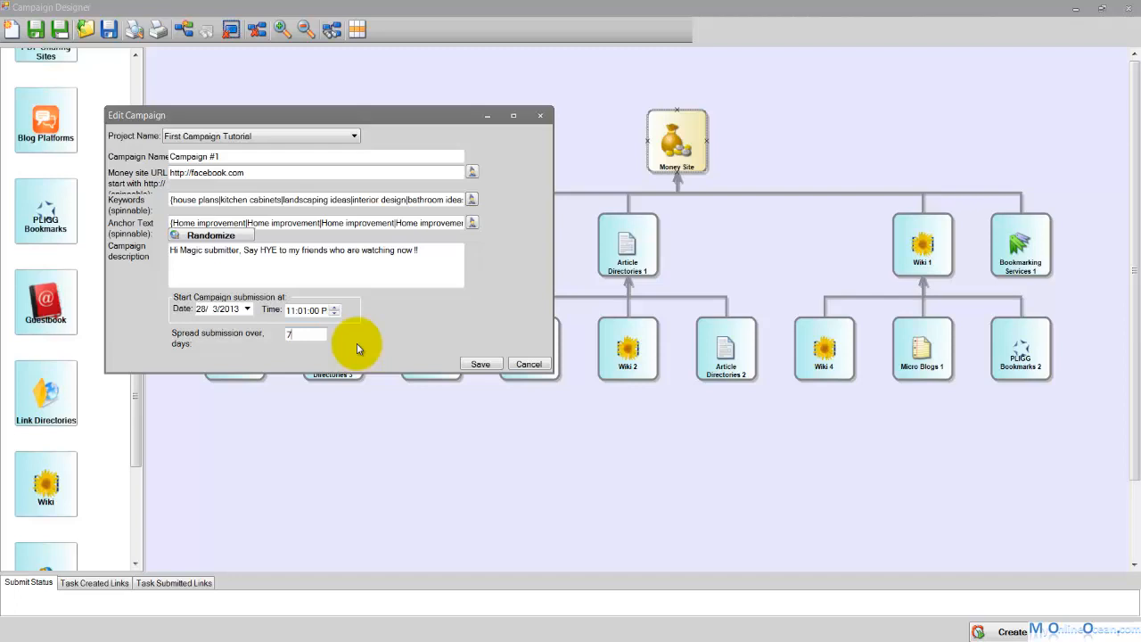
pyautogui.click(247, 308)
pyautogui.click(274, 408)
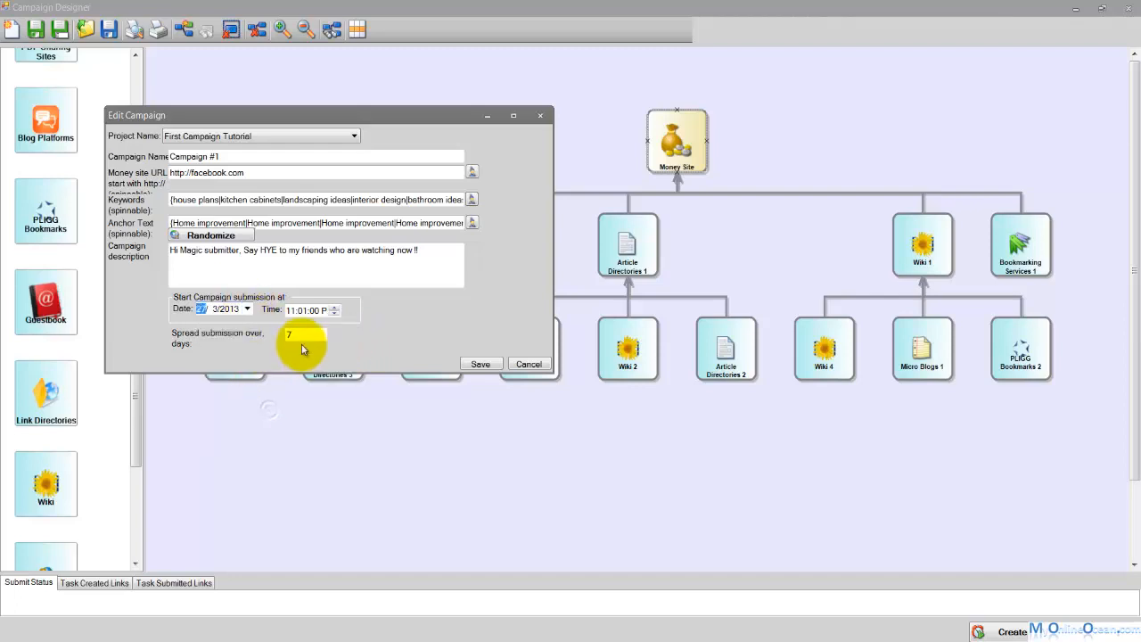
pyautogui.write('1')
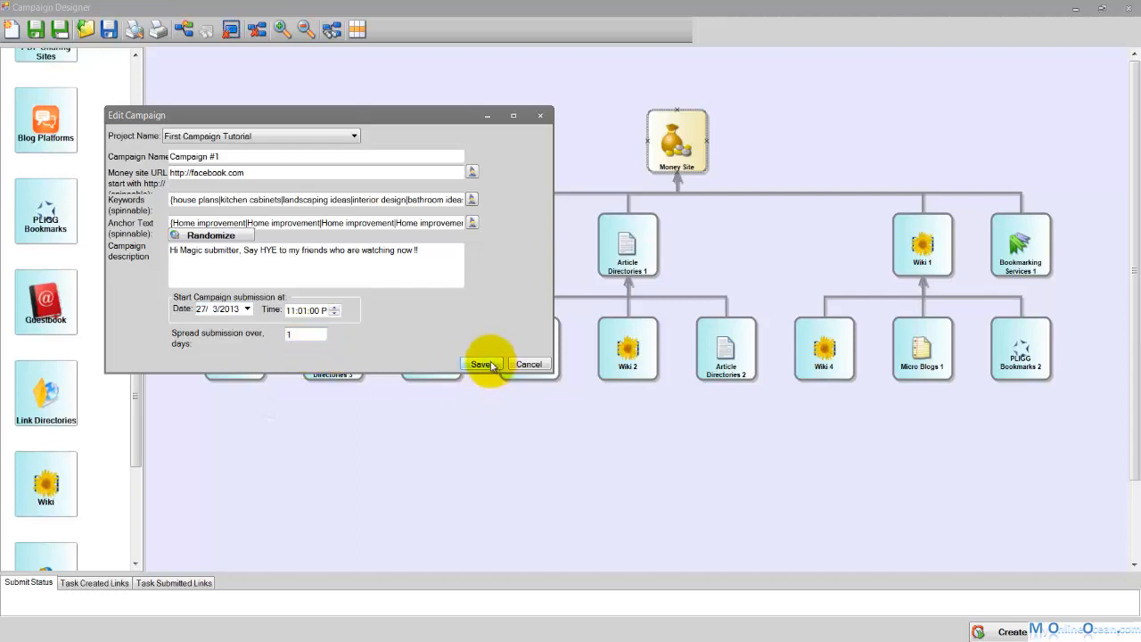
pyautogui.click(481, 363)
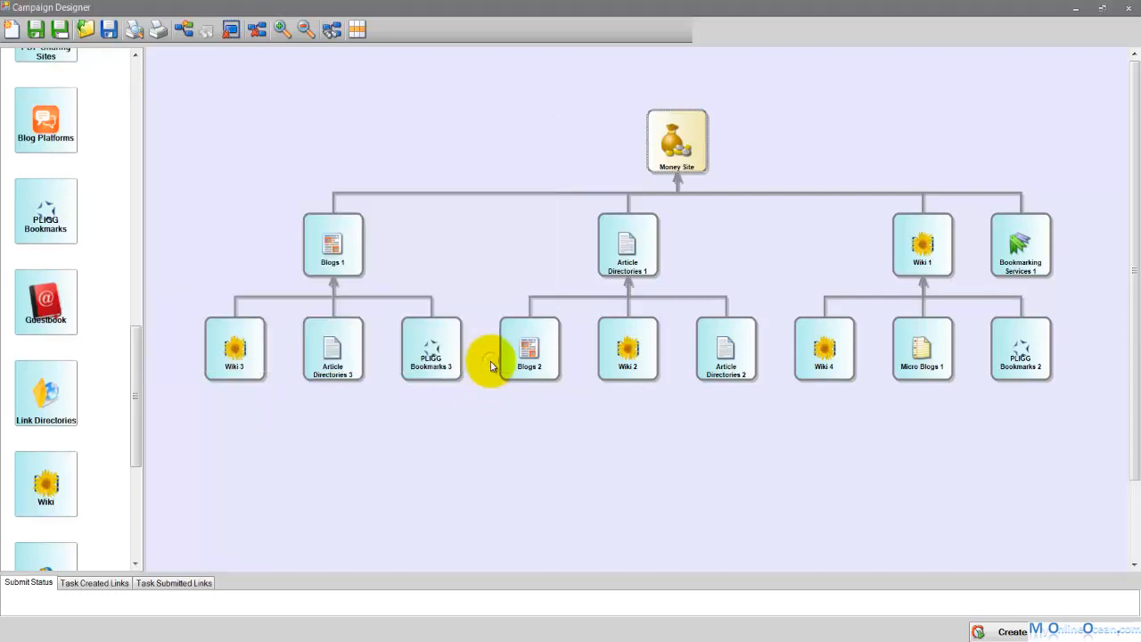
# Step: Change the links from Blogs 2, Wiki 2 and Article Directories 2 to Article Directories 1 into chained links
pyautogui.rightClick(562, 299)
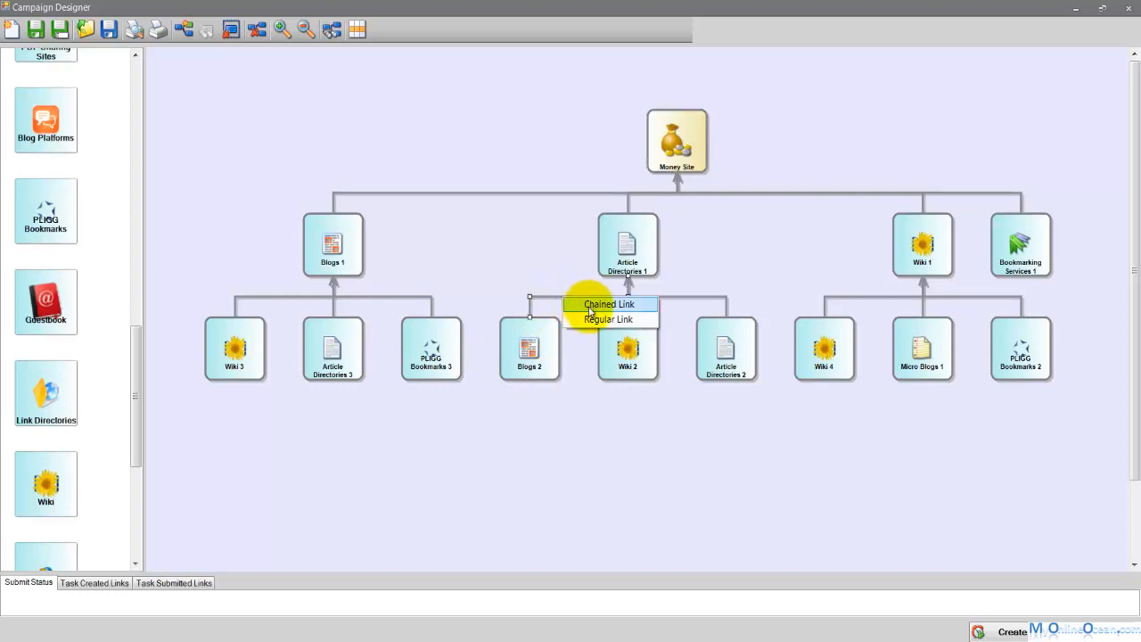
pyautogui.click(590, 306)
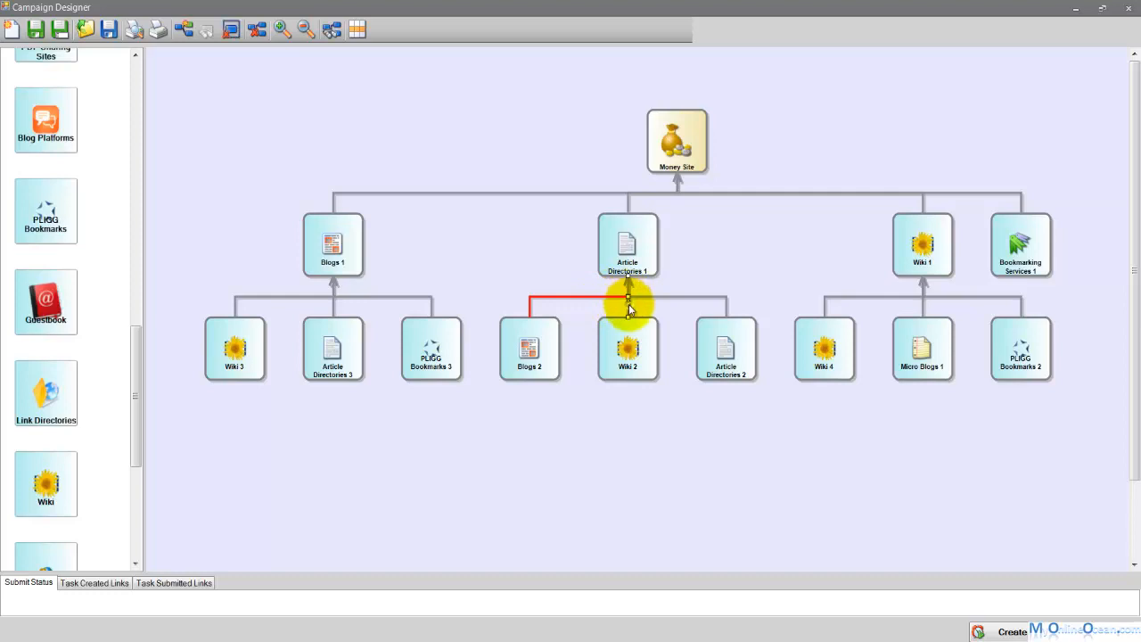
pyautogui.rightClick(628, 308)
pyautogui.click(654, 309)
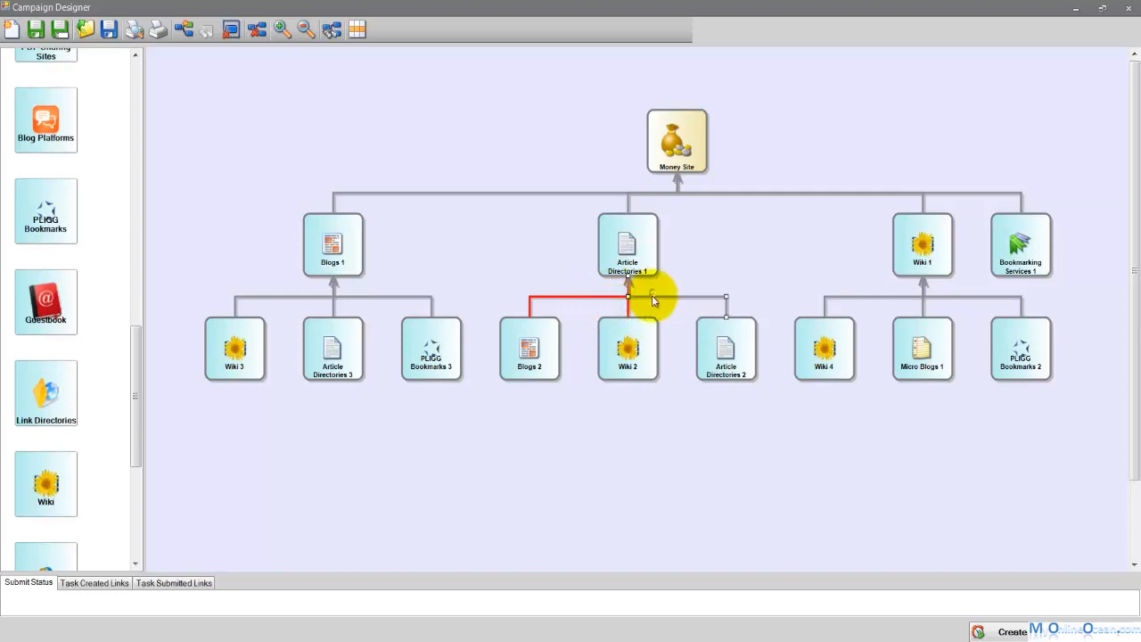
pyautogui.rightClick(648, 302)
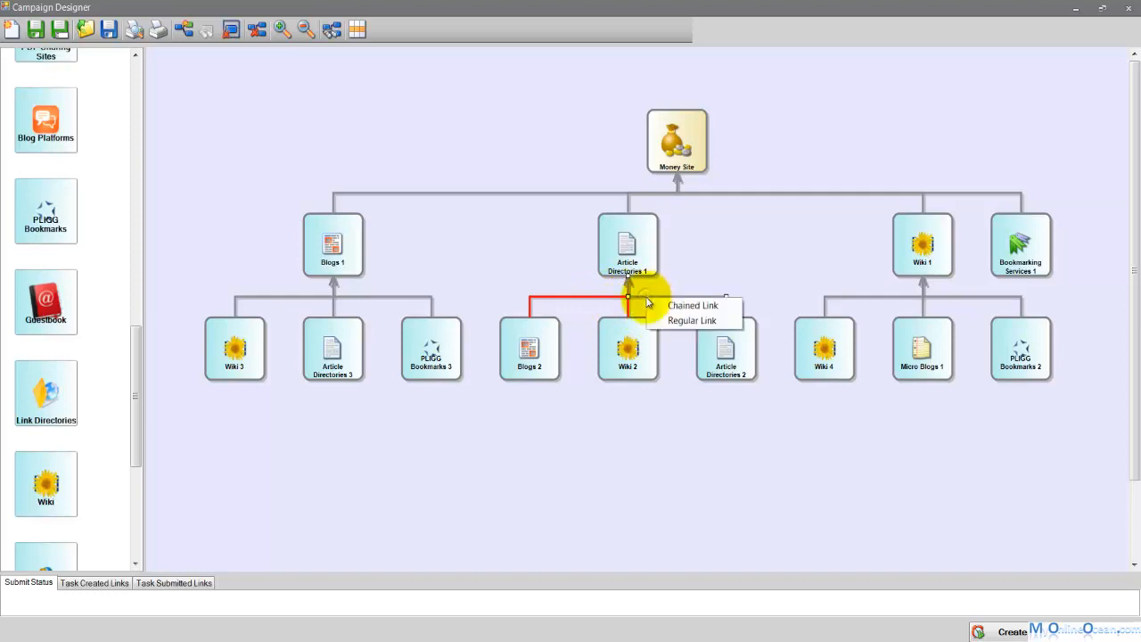
pyautogui.click(659, 306)
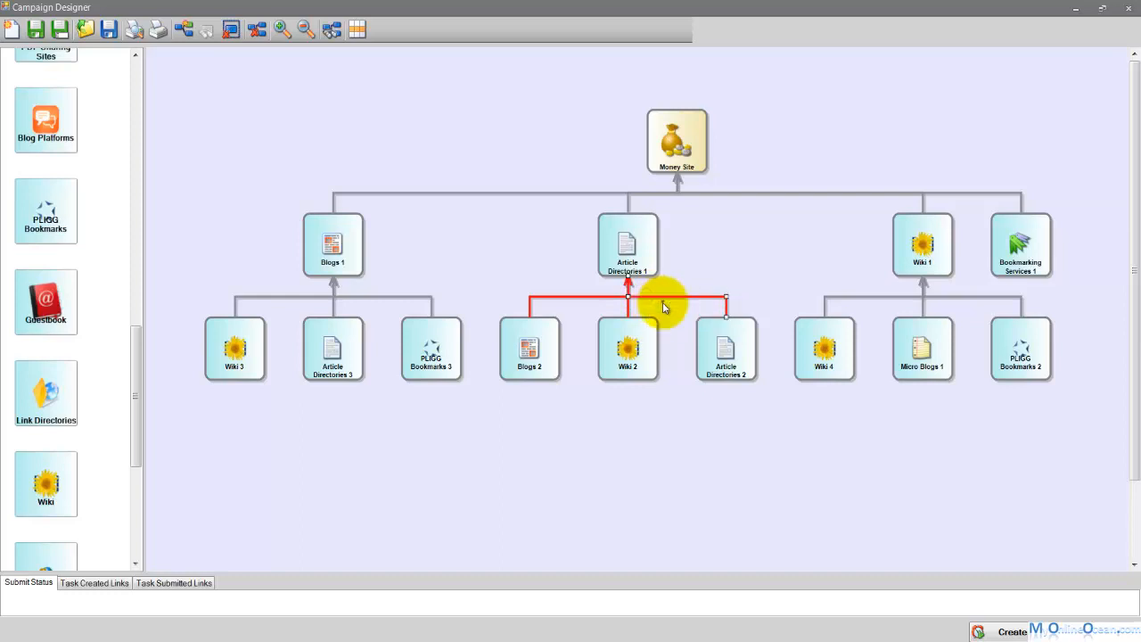
# Step: Make the links from the tier 2 items to Wiki 1 and Blogs 1 chained links
pyautogui.rightClick(855, 298)
pyautogui.click(882, 306)
pyautogui.rightClick(961, 298)
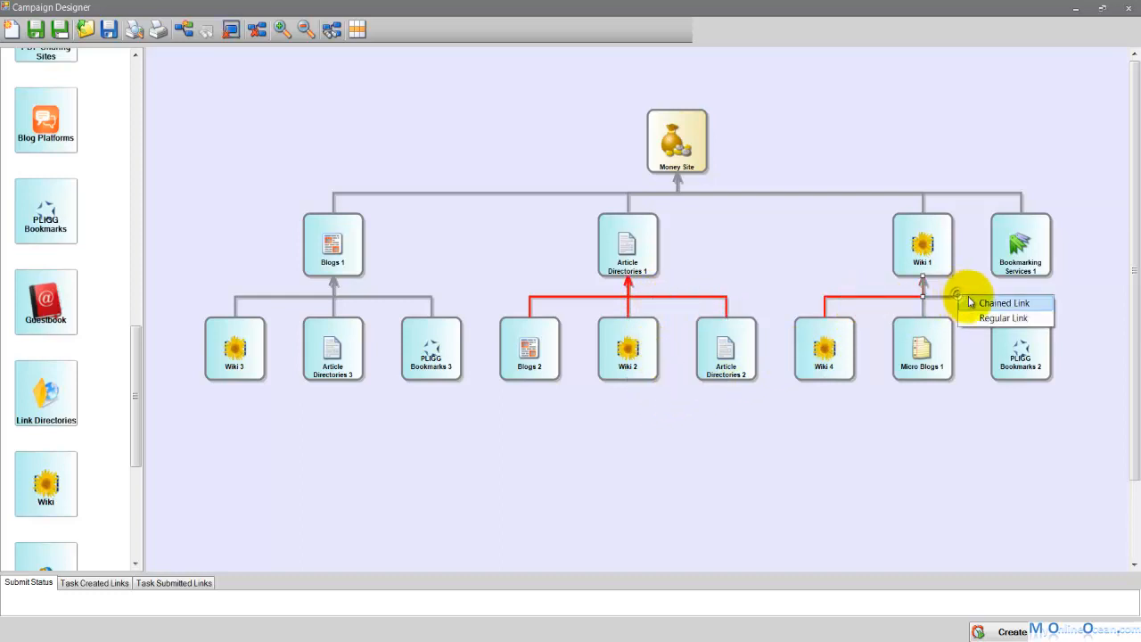
pyautogui.click(973, 304)
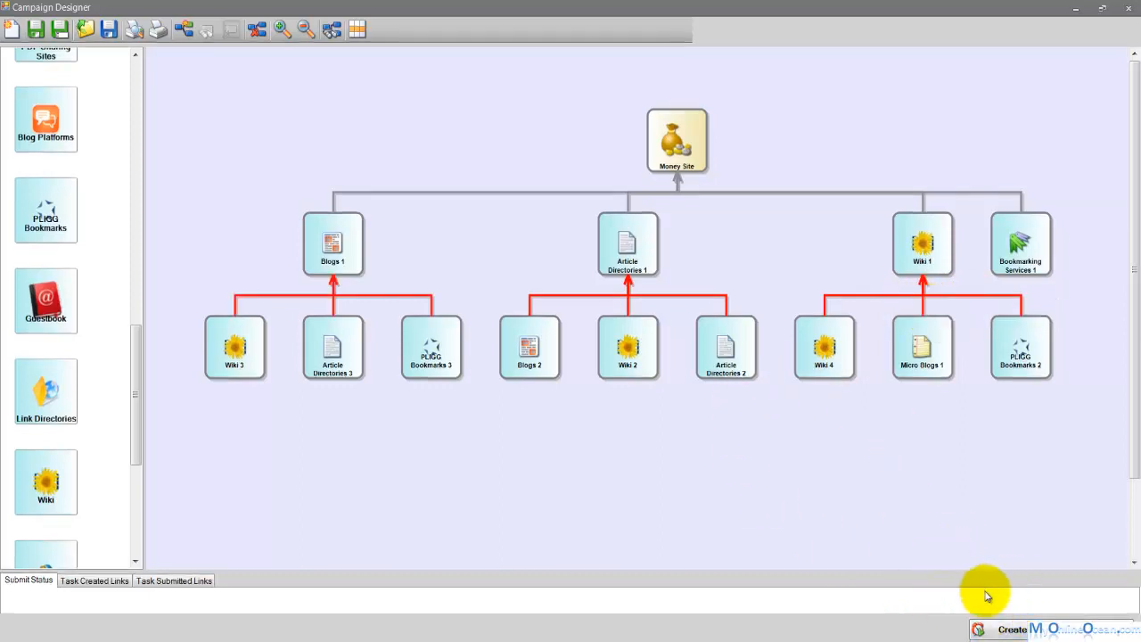
# Step: Create the campaign from the finished diagram, and show the scheduled tasks of Campaign #1 in the scheduler
pyautogui.click(1016, 628)
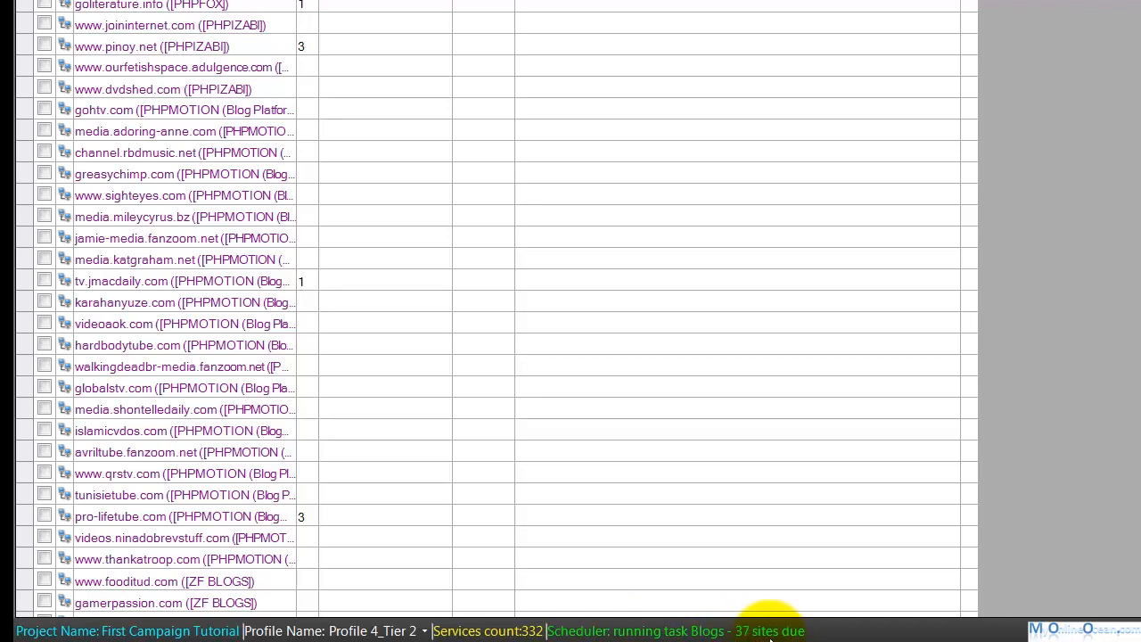
pyautogui.moveTo(552, 624)
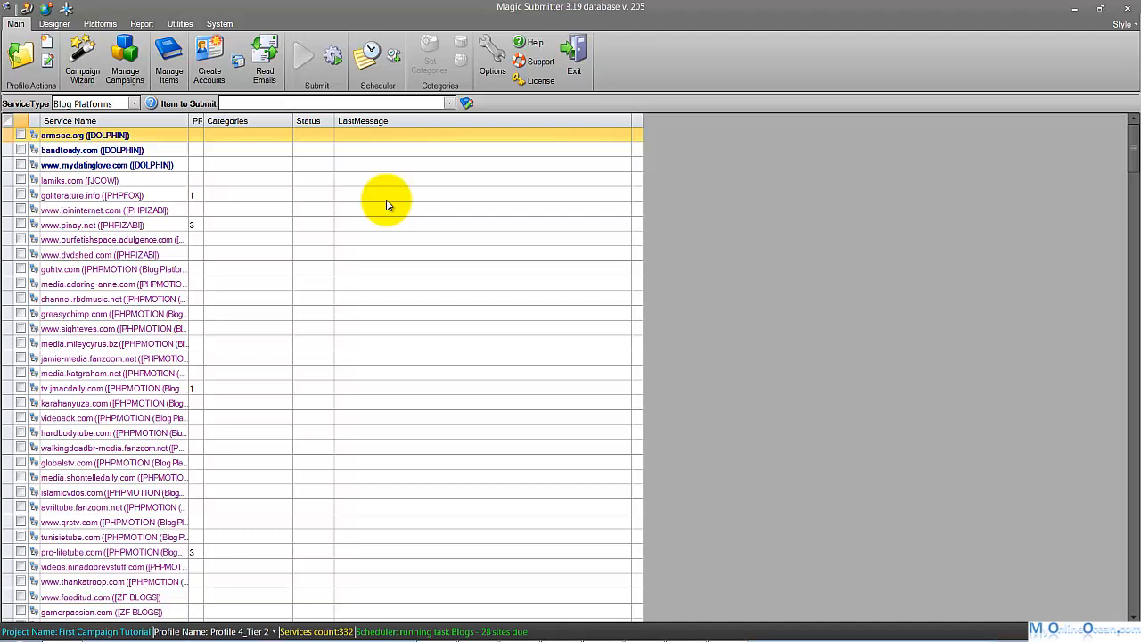
pyautogui.click(371, 61)
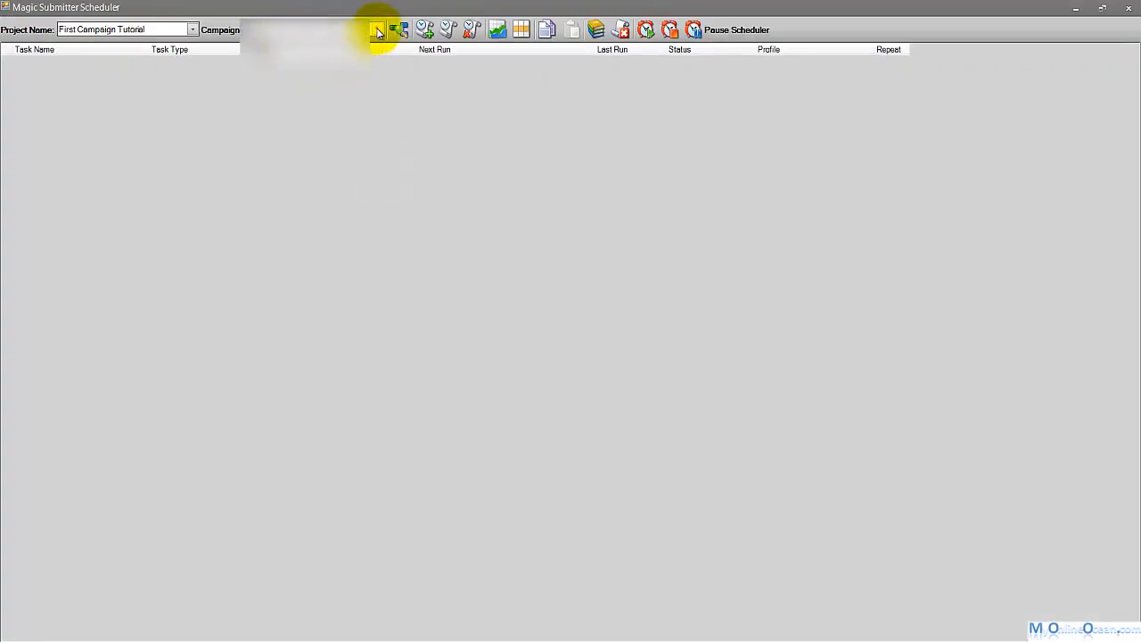
pyautogui.click(378, 31)
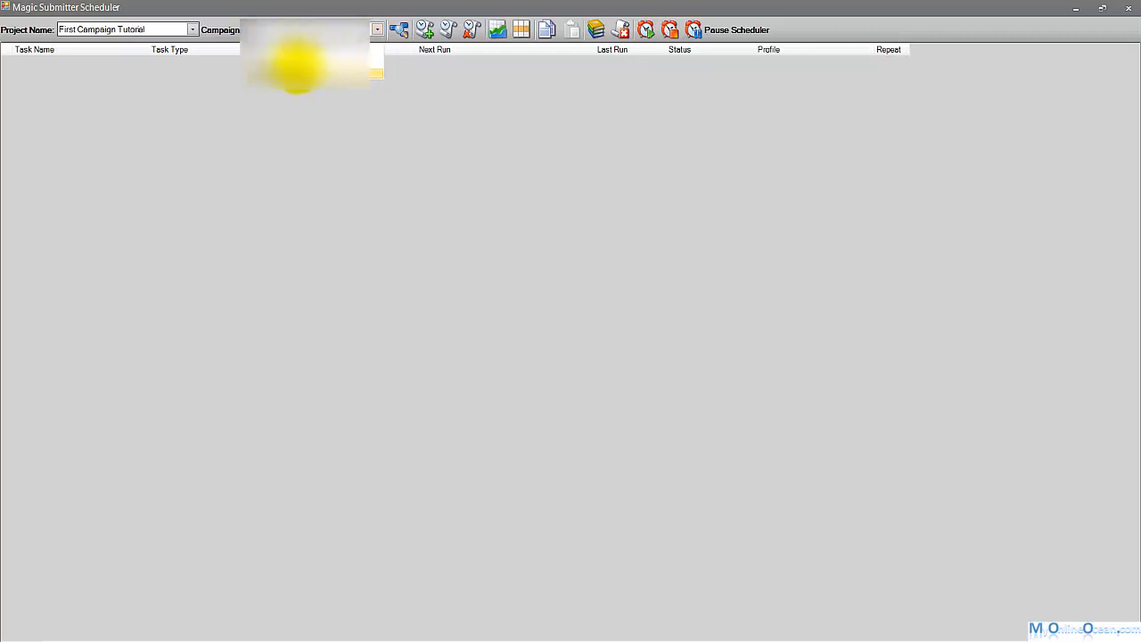
pyautogui.click(297, 64)
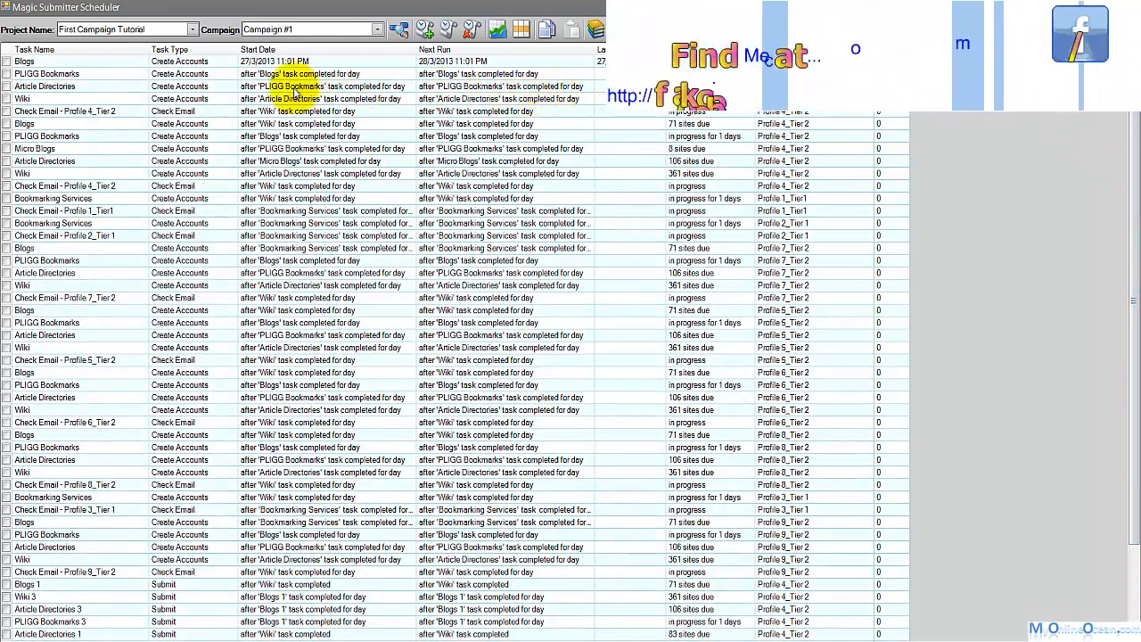
# Step: Examine the order of Campaign #1's account creation, email checking and submission tasks, with their start dates, statuses and profiles
pyautogui.scroll(-3, 298, 223)
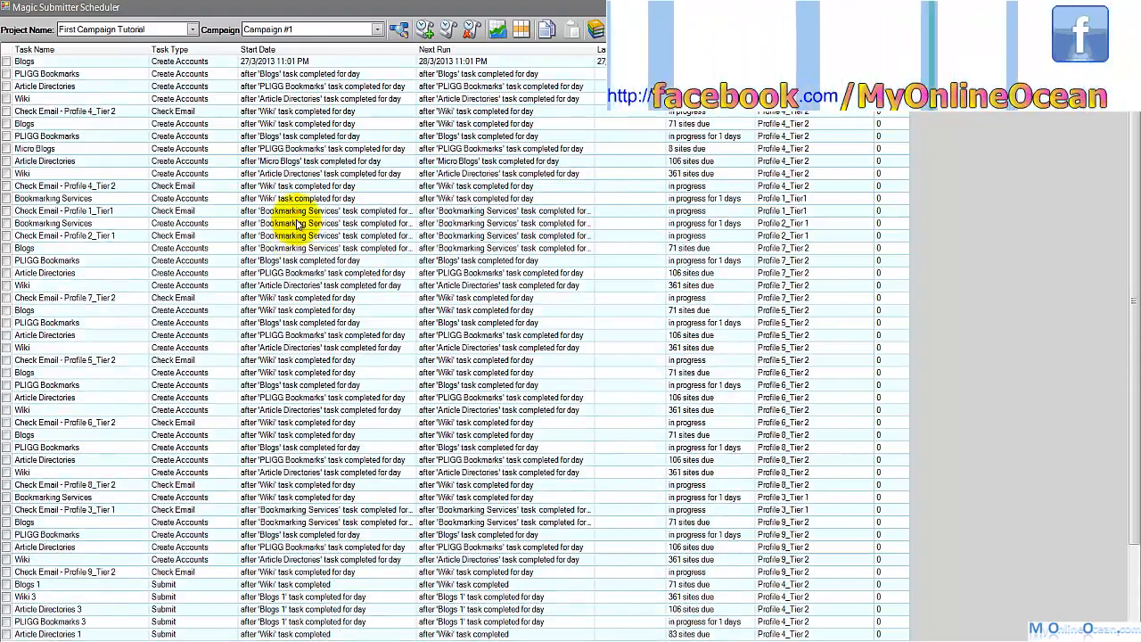
pyautogui.scroll(3, 334, 267)
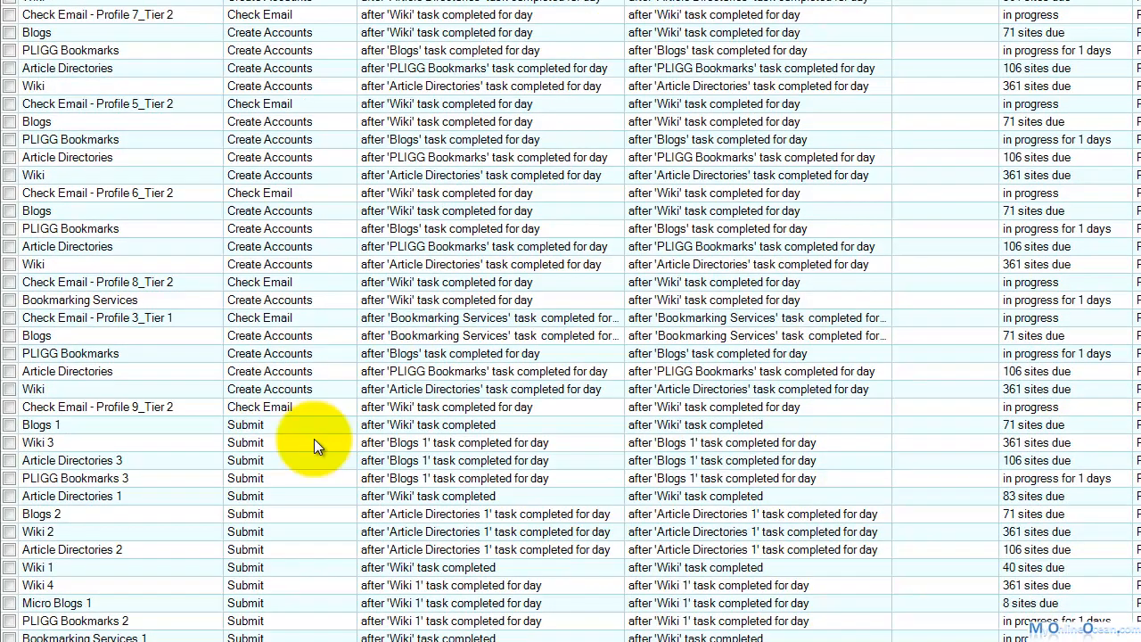
pyautogui.scroll(3, 303, 419)
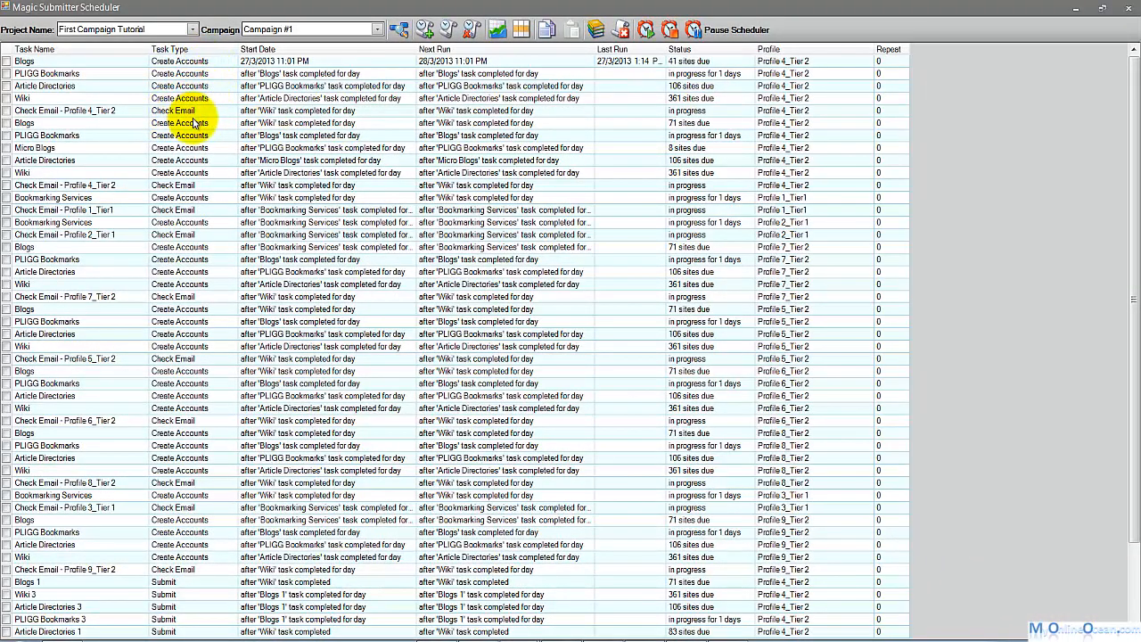
pyautogui.scroll(-3, 294, 169)
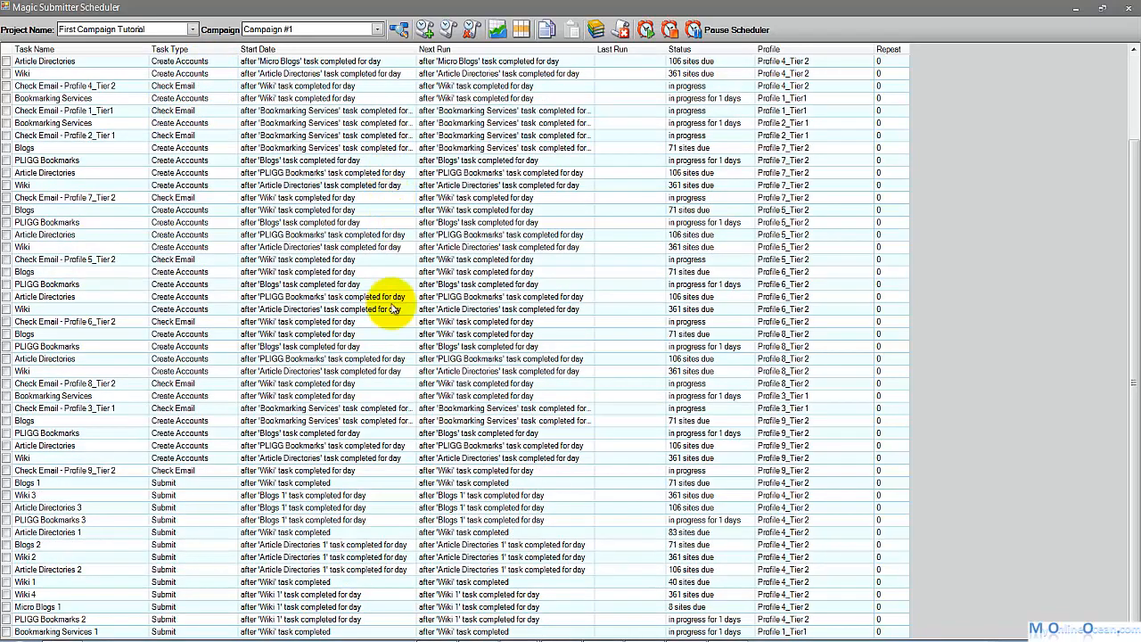
pyautogui.scroll(3, 383, 352)
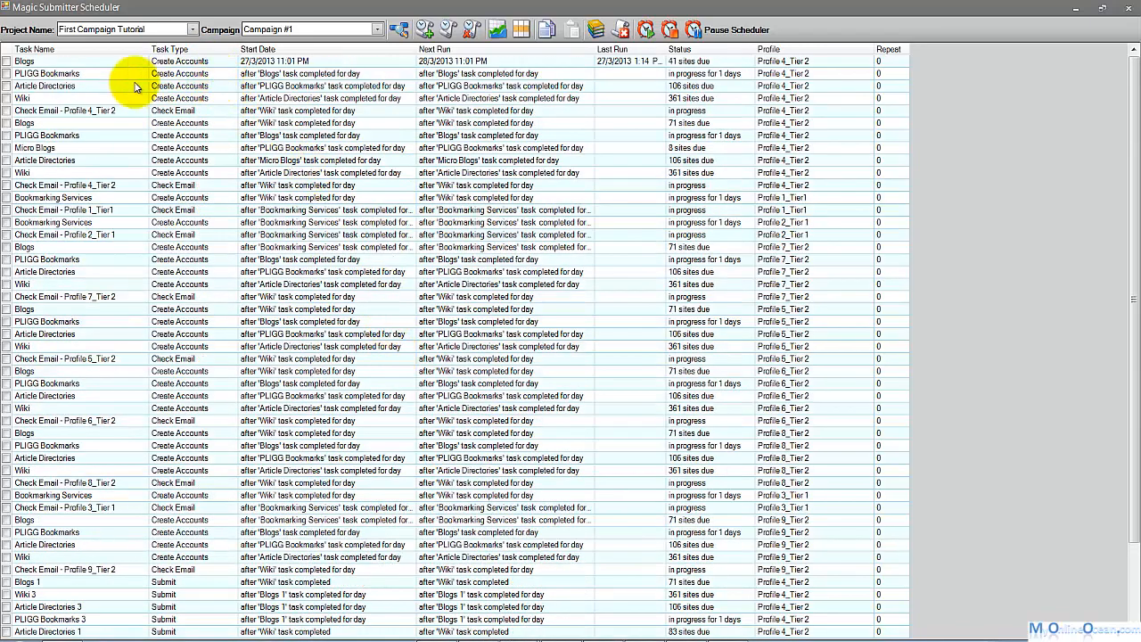
pyautogui.click(6, 61)
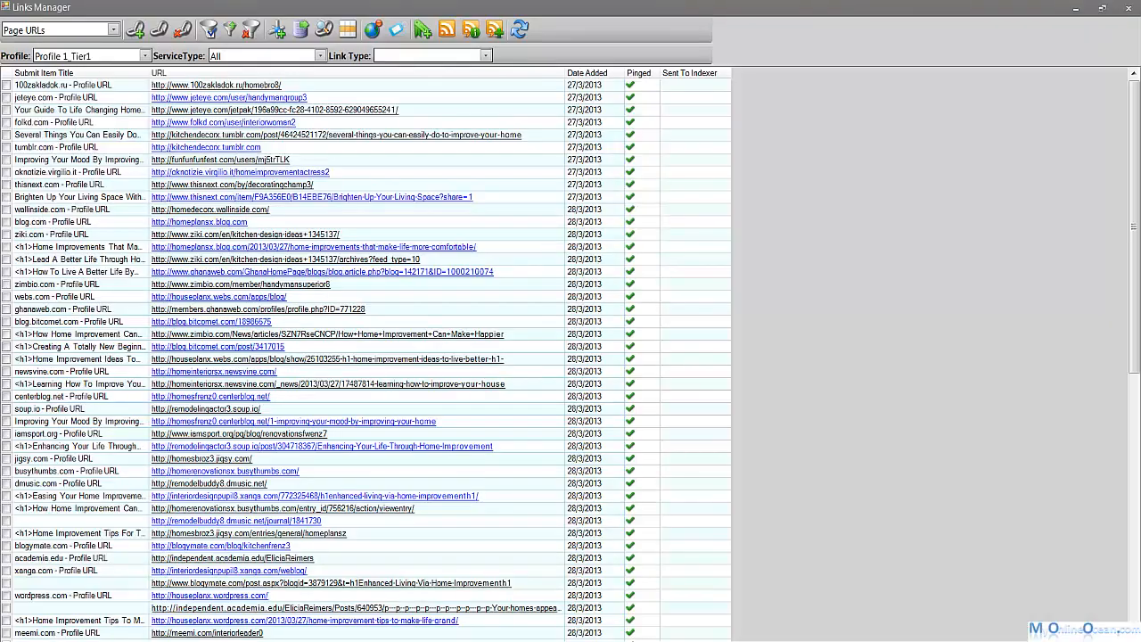
# Step: Review the created page URLs in the Links Manager for Profile 1_Tier1 and for all profiles
pyautogui.scroll(-11, 370, 357)
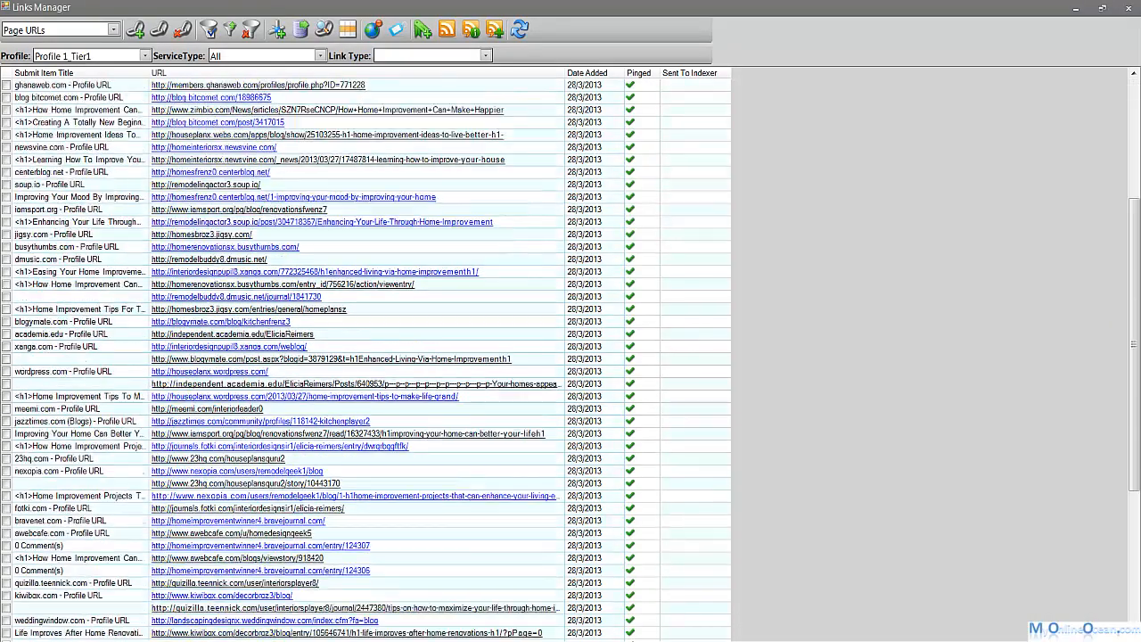
pyautogui.scroll(5, 371, 356)
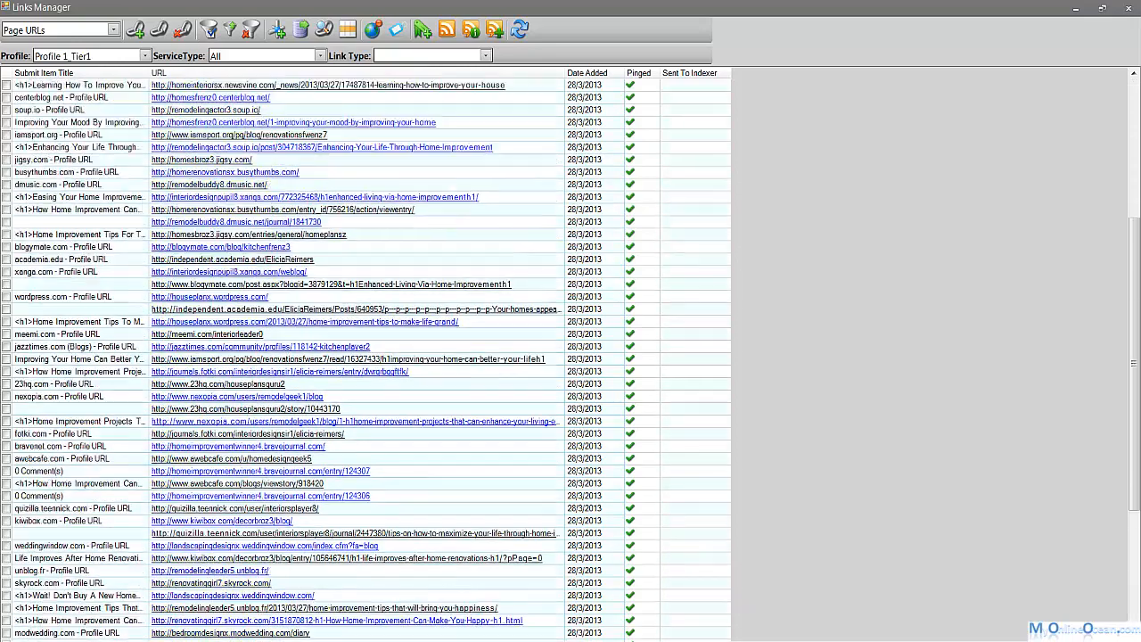
pyautogui.click(89, 55)
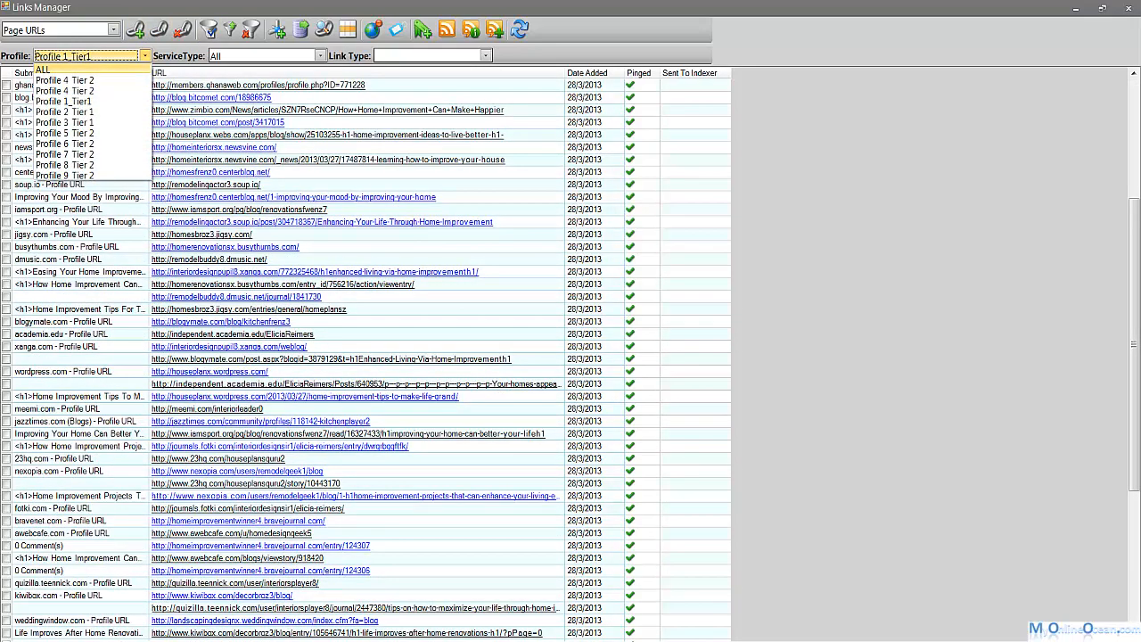
pyautogui.click(71, 68)
pyautogui.click(321, 55)
pyautogui.click(321, 56)
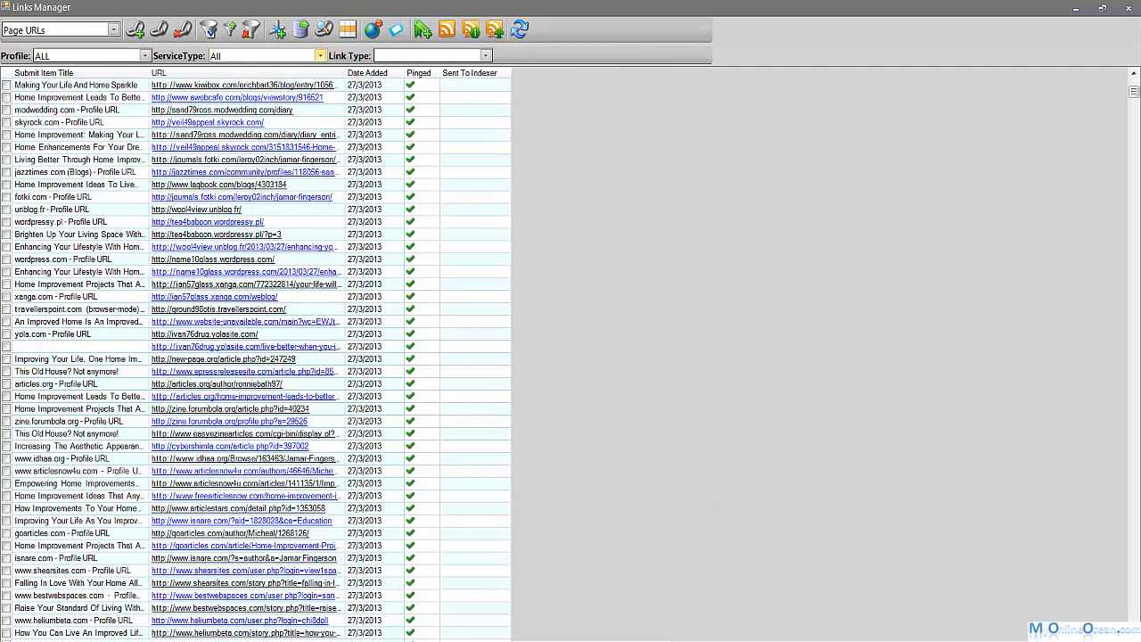
pyautogui.scroll(-8, 259, 357)
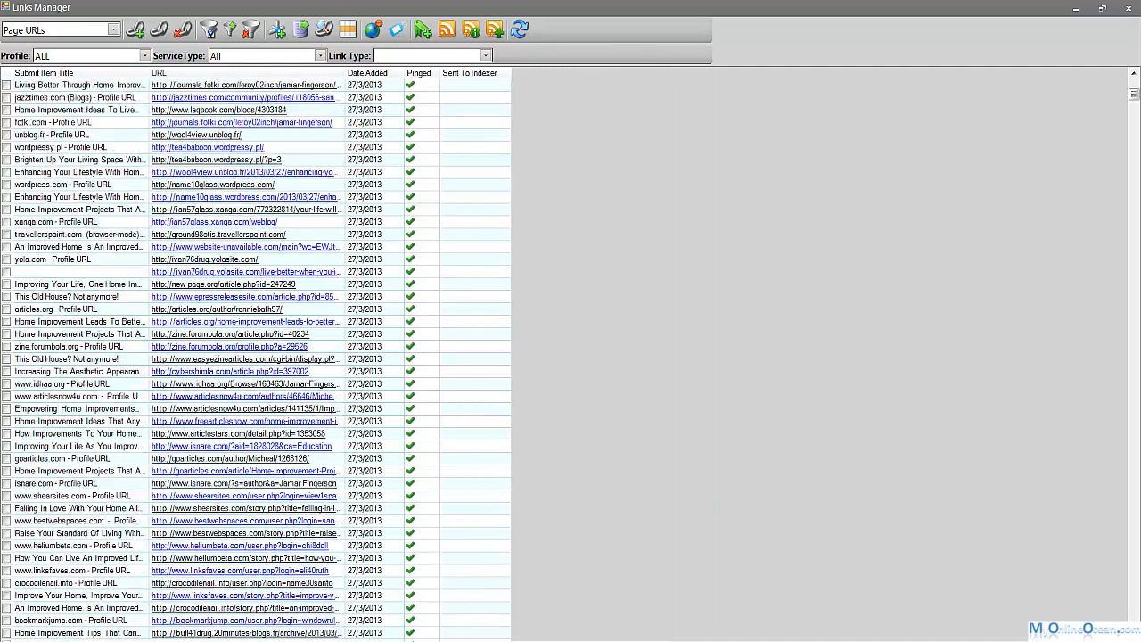
# Step: Look through the page URLs of all profiles in the Links Manager, with the link type filter set to All
pyautogui.scroll(-20, 258, 357)
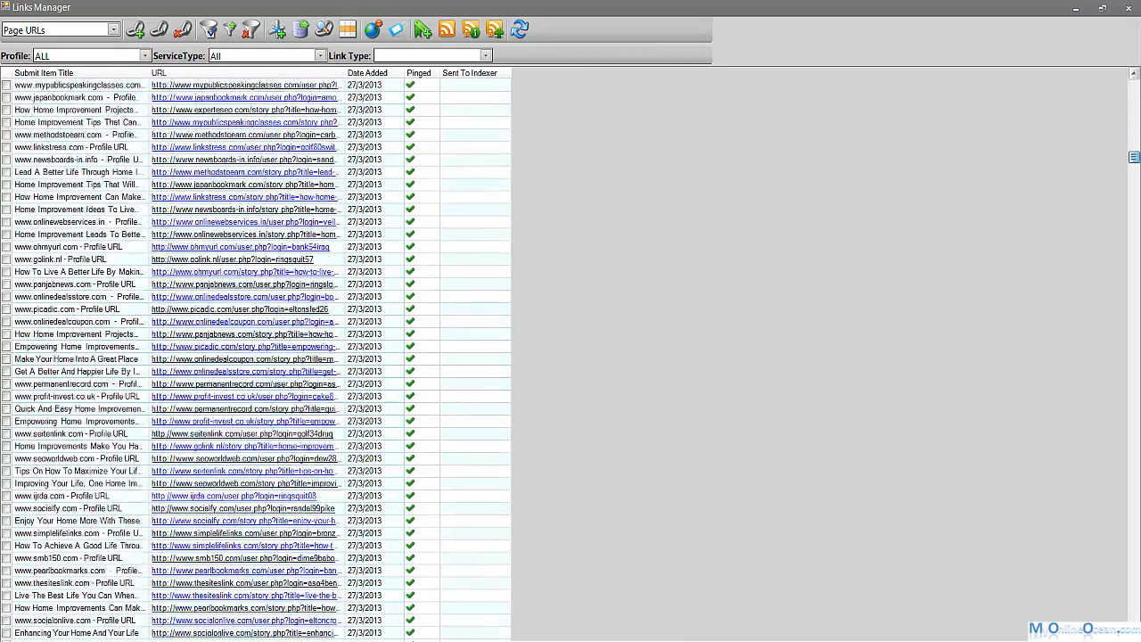
pyautogui.scroll(-15, 259, 356)
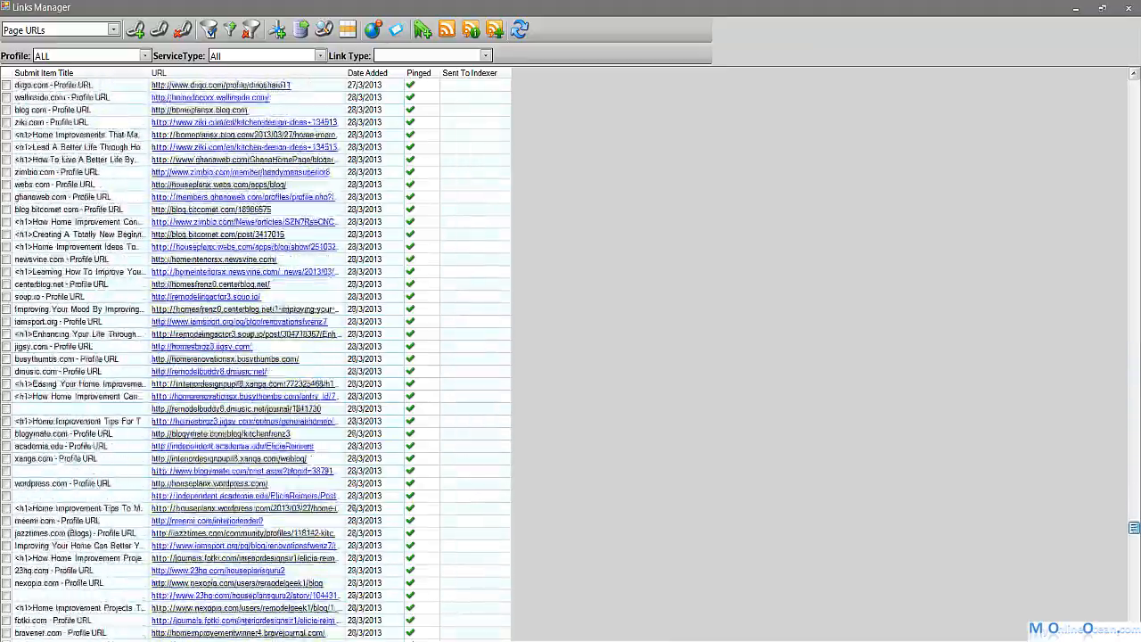
pyautogui.scroll(-3, 258, 356)
pyautogui.scroll(20, 259, 357)
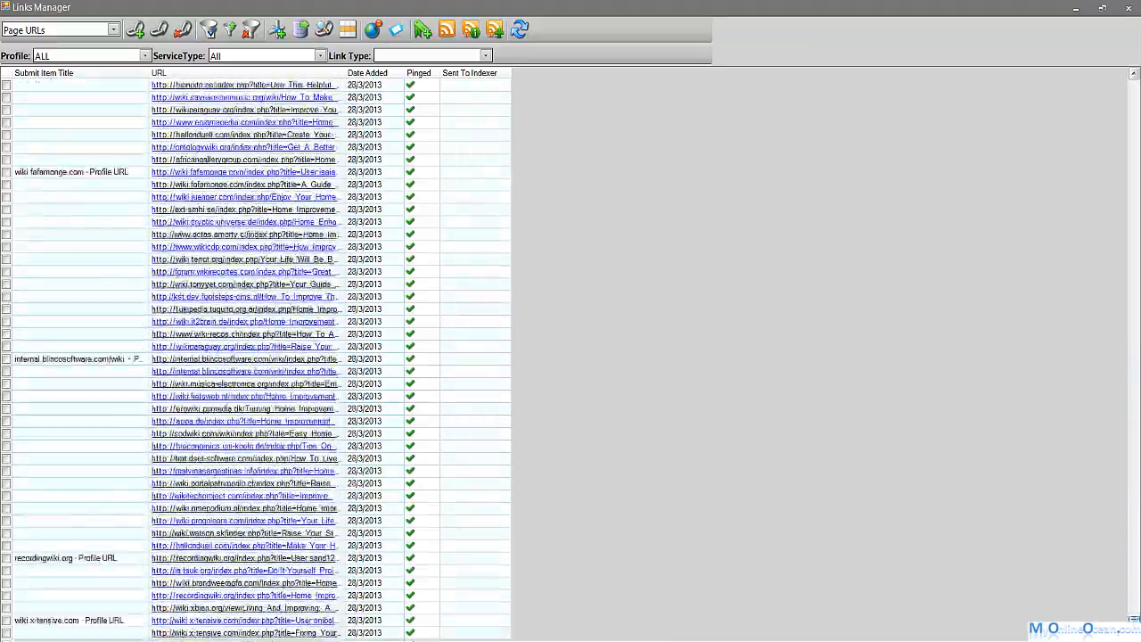
pyautogui.scroll(7, 259, 357)
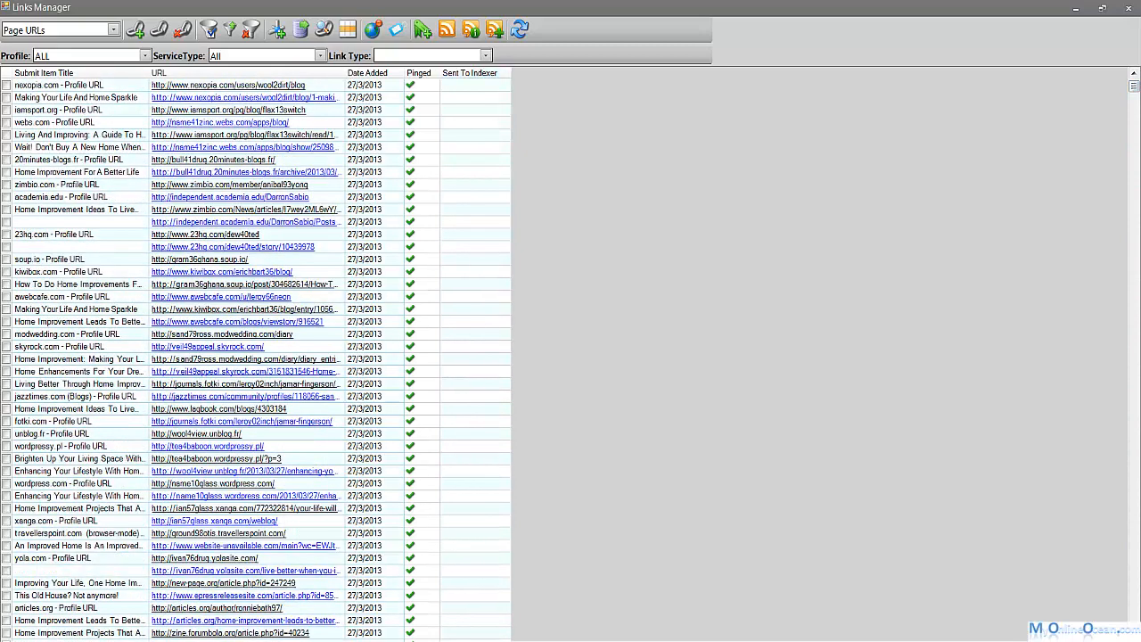
pyautogui.click(486, 55)
pyautogui.click(436, 68)
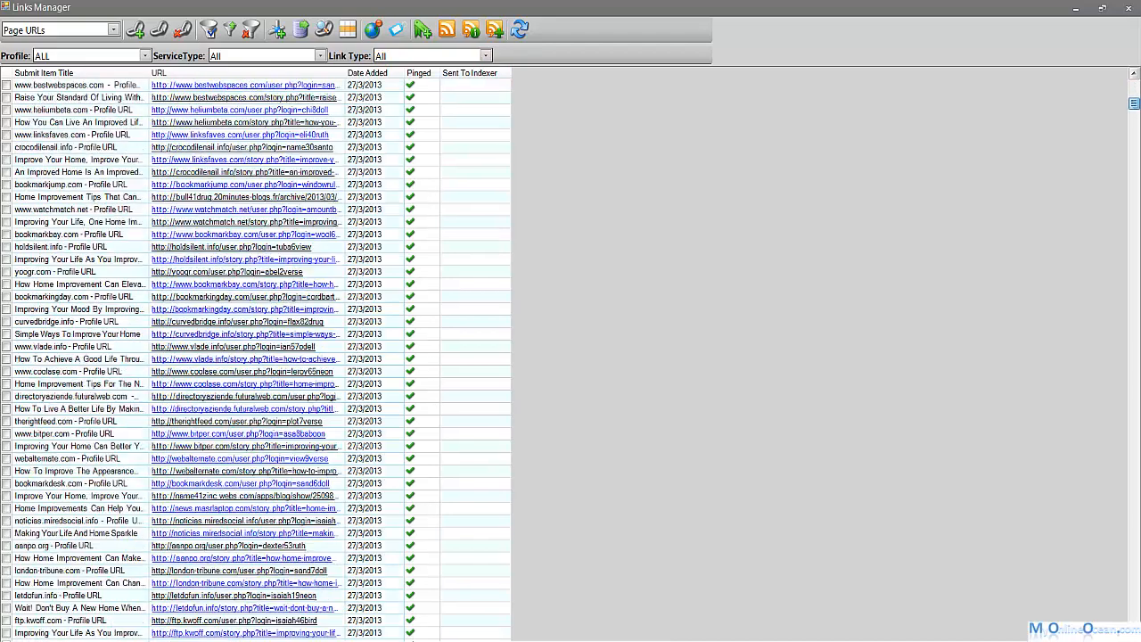
pyautogui.scroll(5, 258, 357)
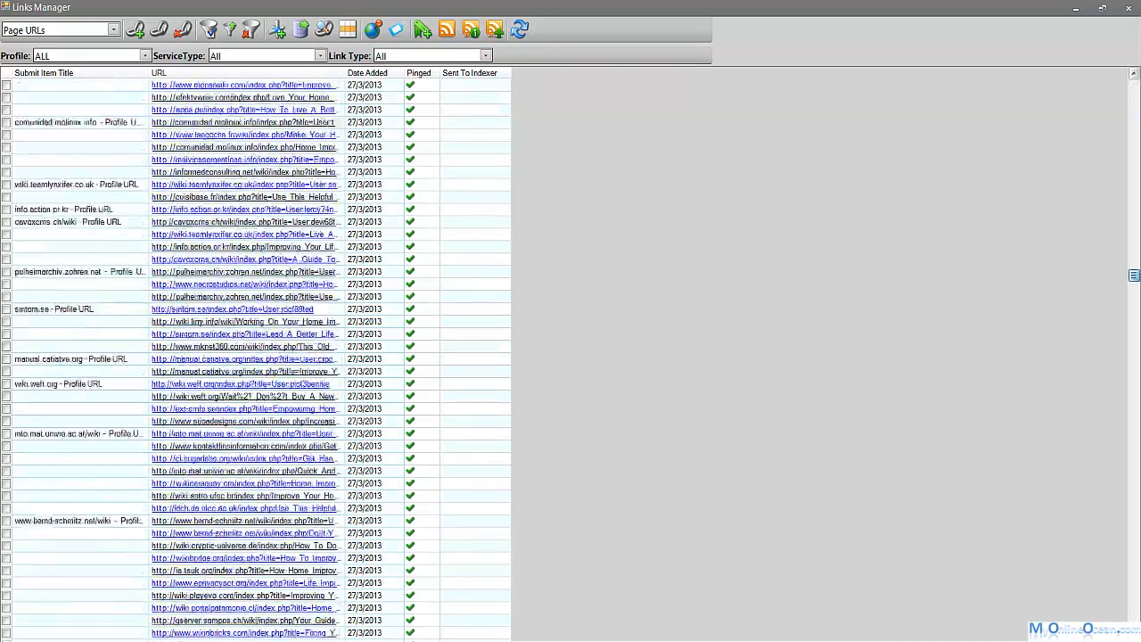
pyautogui.moveTo(1134, 275); pyautogui.dragTo(1133, 86)
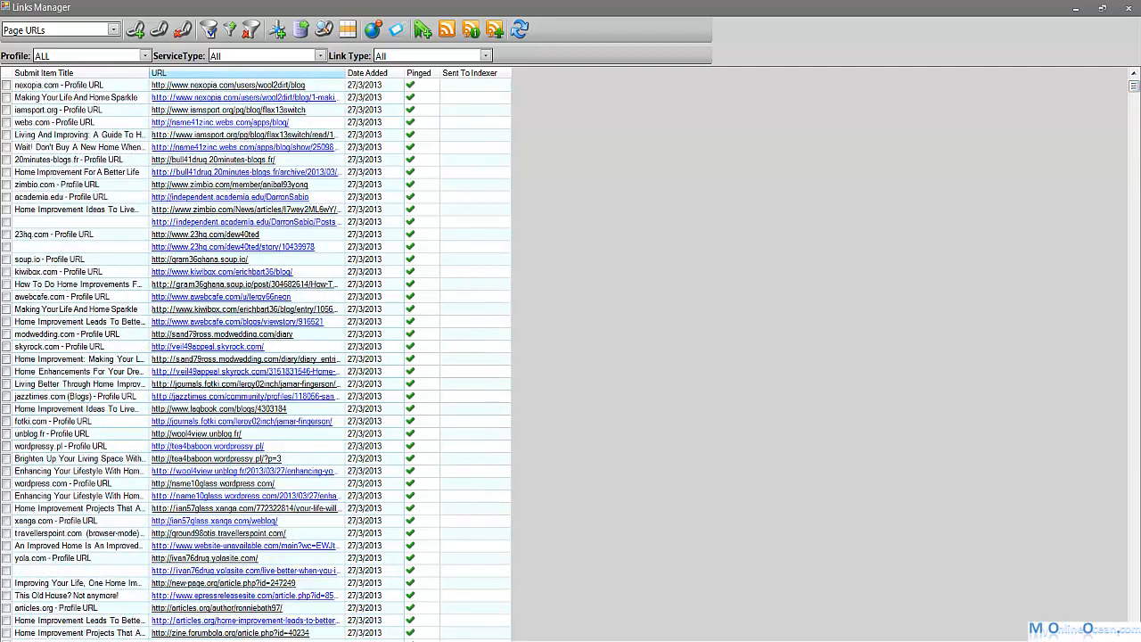
# Step: Examine the page URLs of Profile 2_Tier 1, Profile 3_Tier 1, Profile 4_Tier 2 and Profile 5_Tier 2 one after another
pyautogui.click(144, 56)
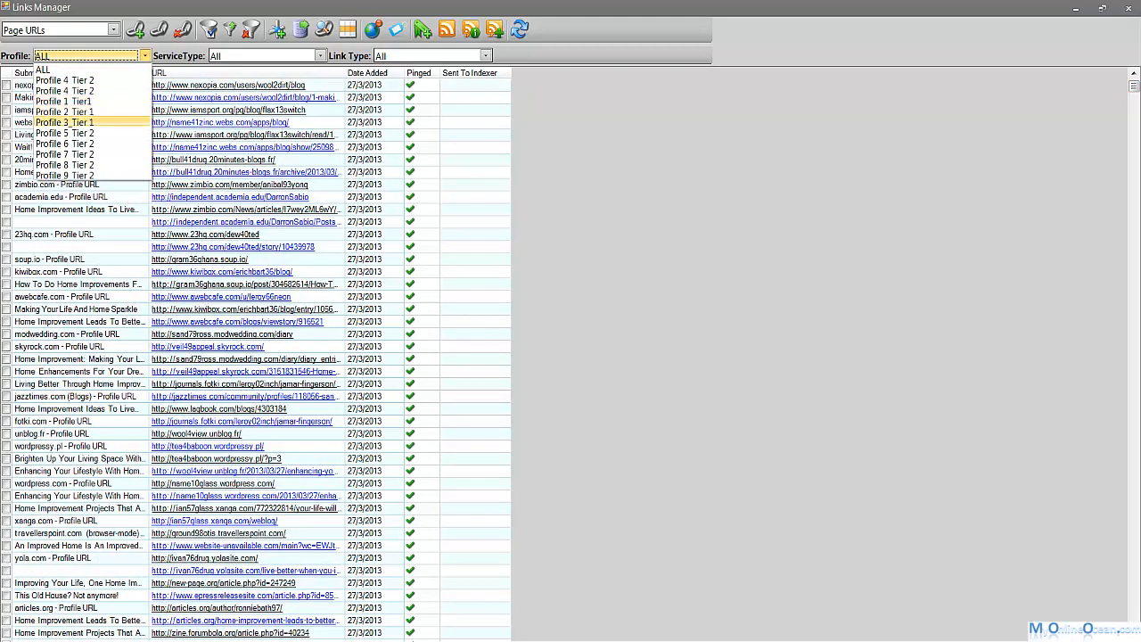
pyautogui.click(88, 111)
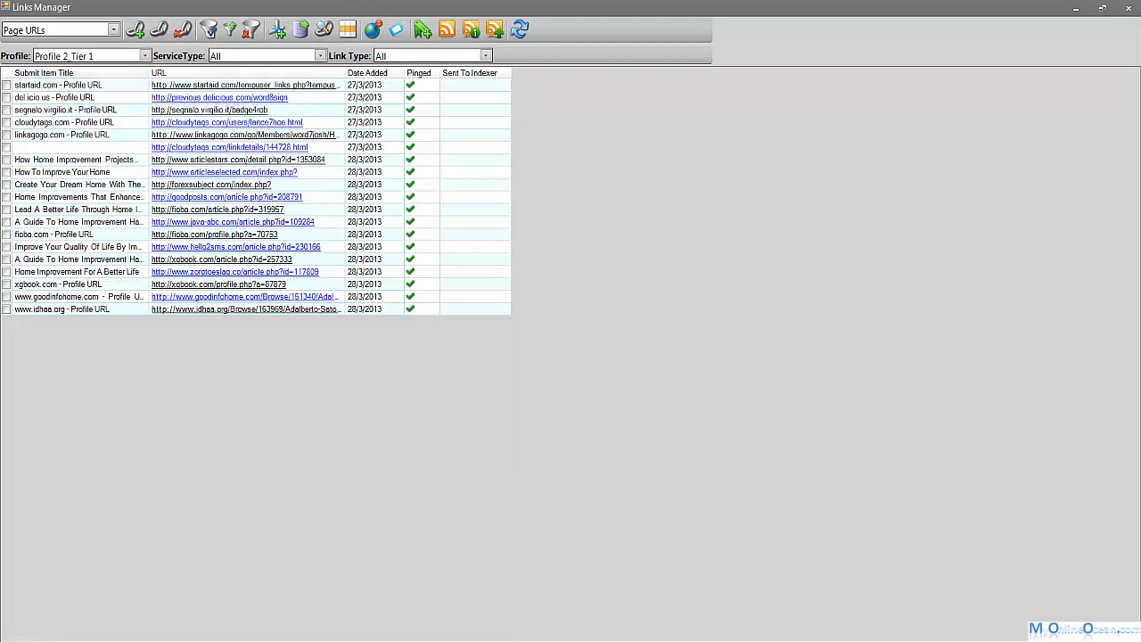
pyautogui.click(88, 120)
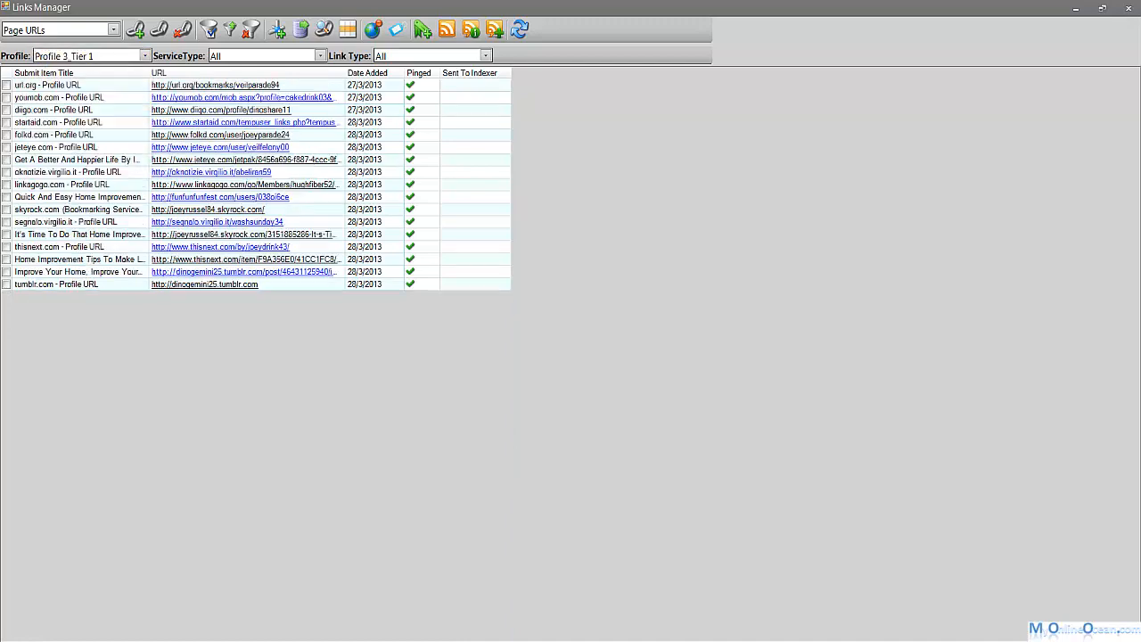
pyautogui.click(144, 55)
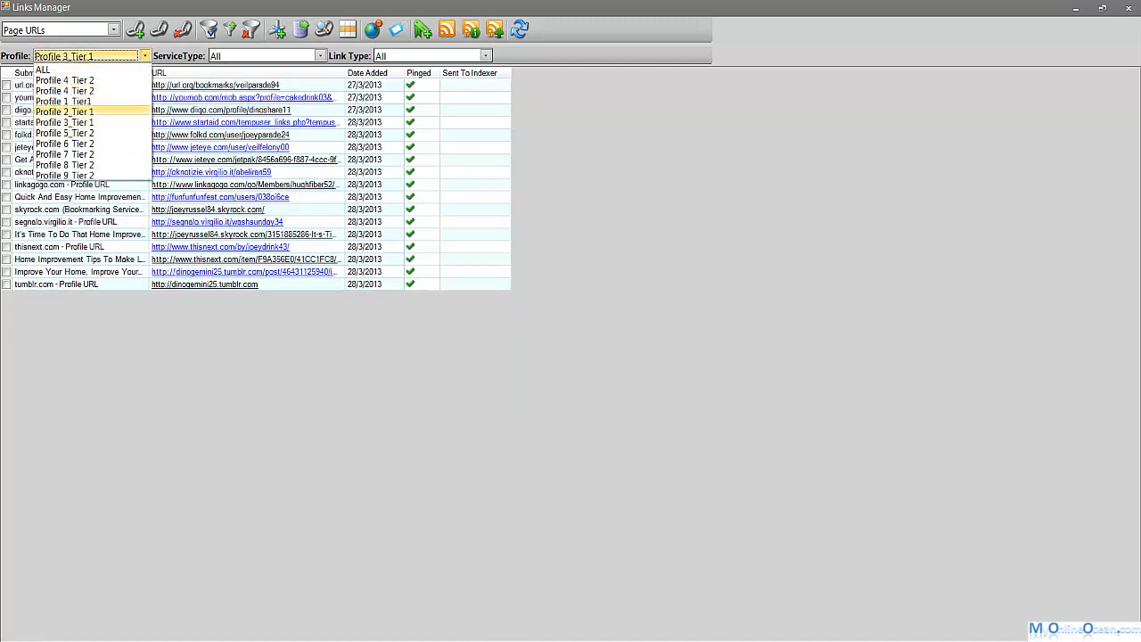
pyautogui.click(88, 90)
pyautogui.click(145, 55)
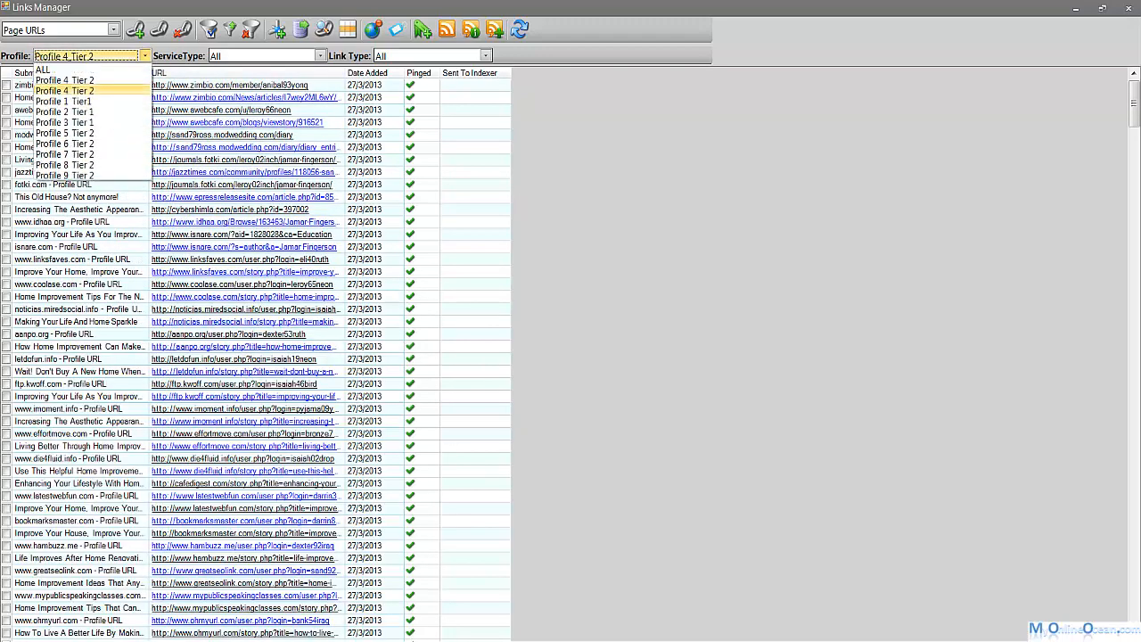
pyautogui.click(64, 133)
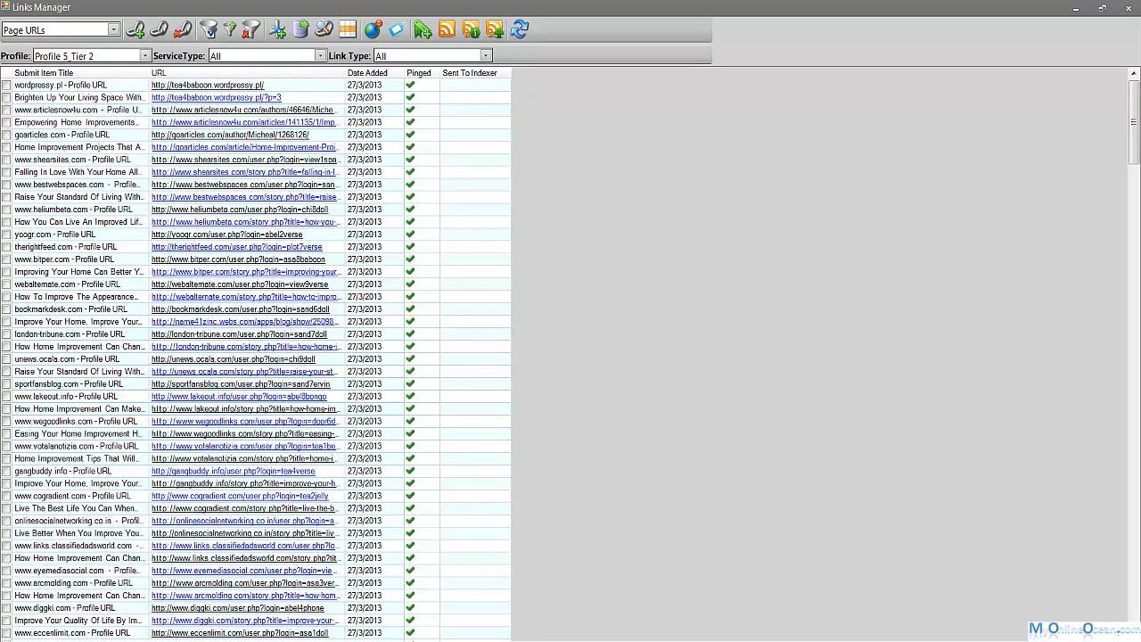
pyautogui.scroll(-11, 258, 357)
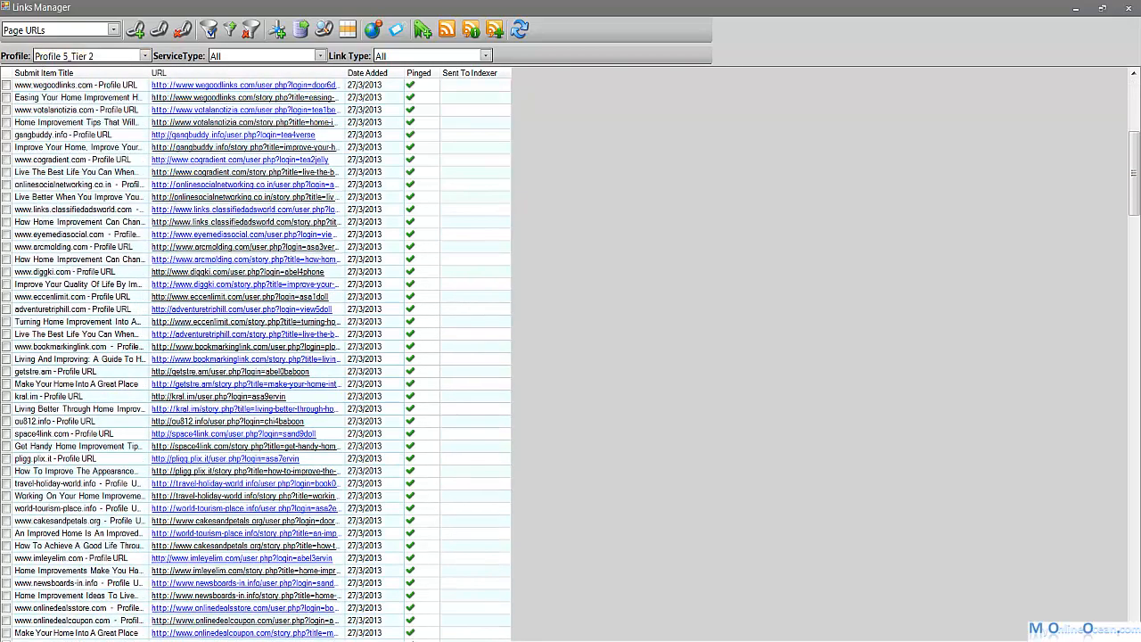
pyautogui.scroll(-3, 259, 356)
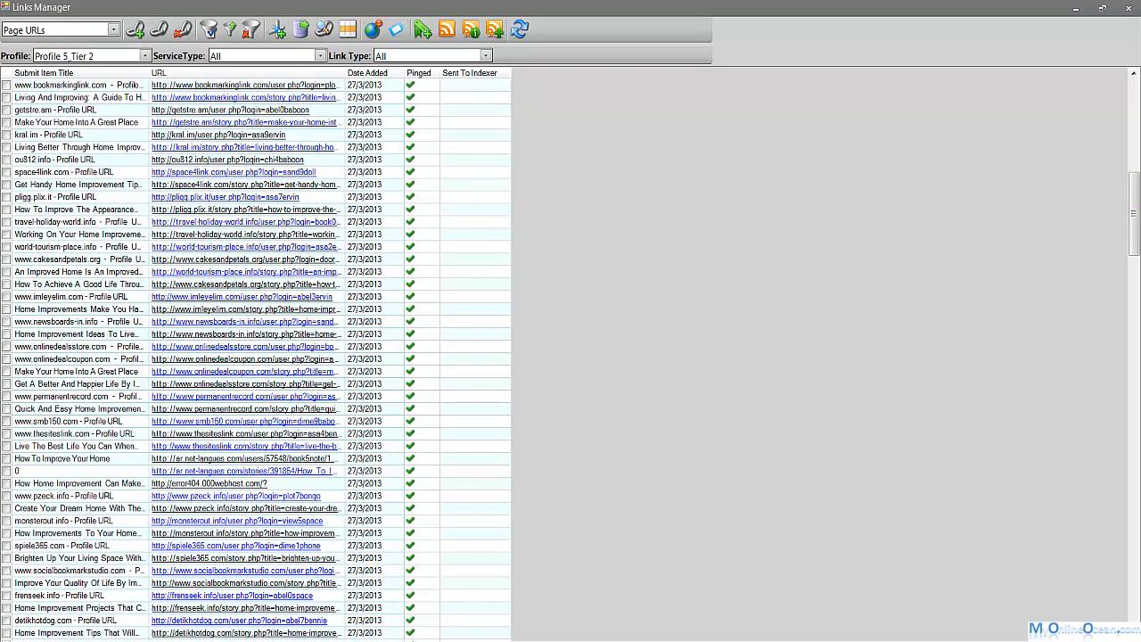
pyautogui.scroll(5, 258, 357)
# Step: List the URLs of all profiles, select them all and export them with login data to a CSV file named Links Tier 1 and 2
pyautogui.click(144, 55)
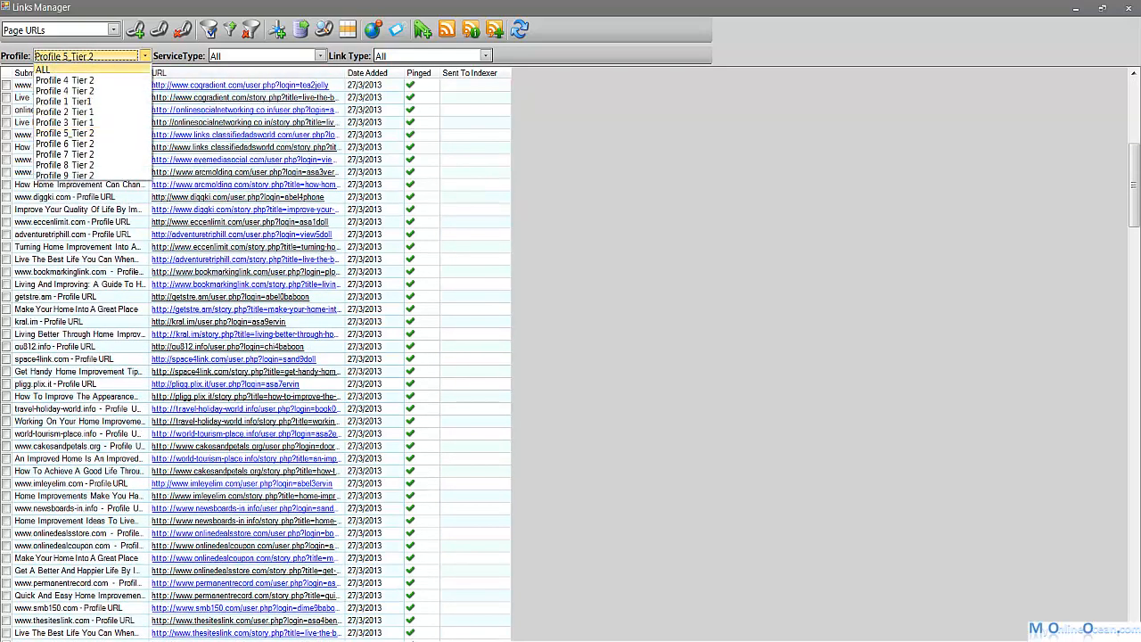
pyautogui.click(89, 68)
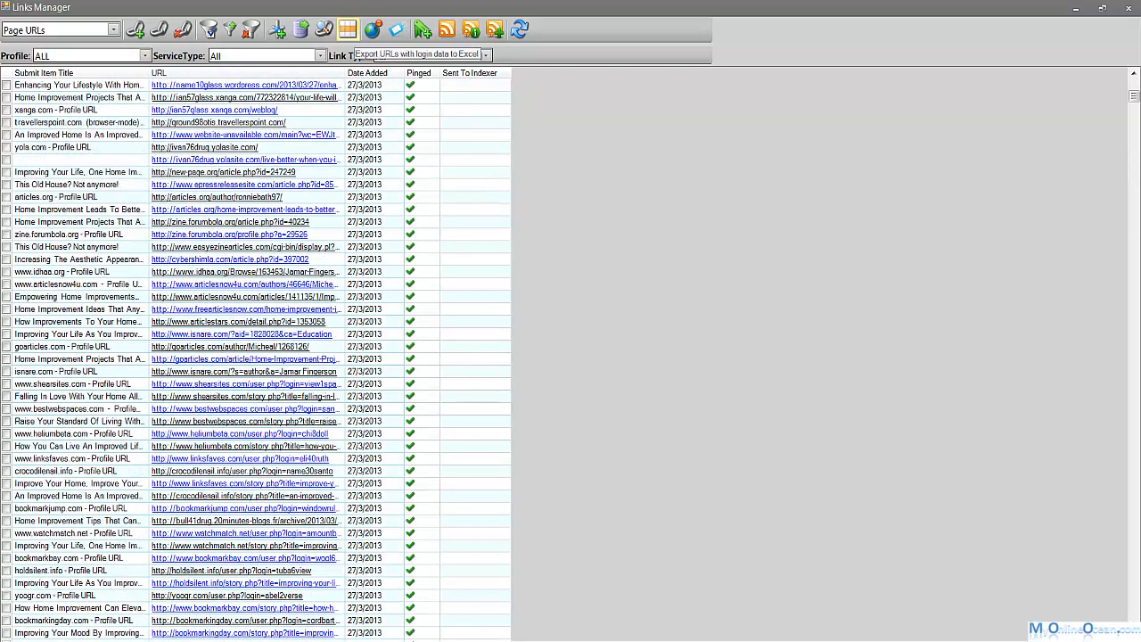
pyautogui.click(346, 30)
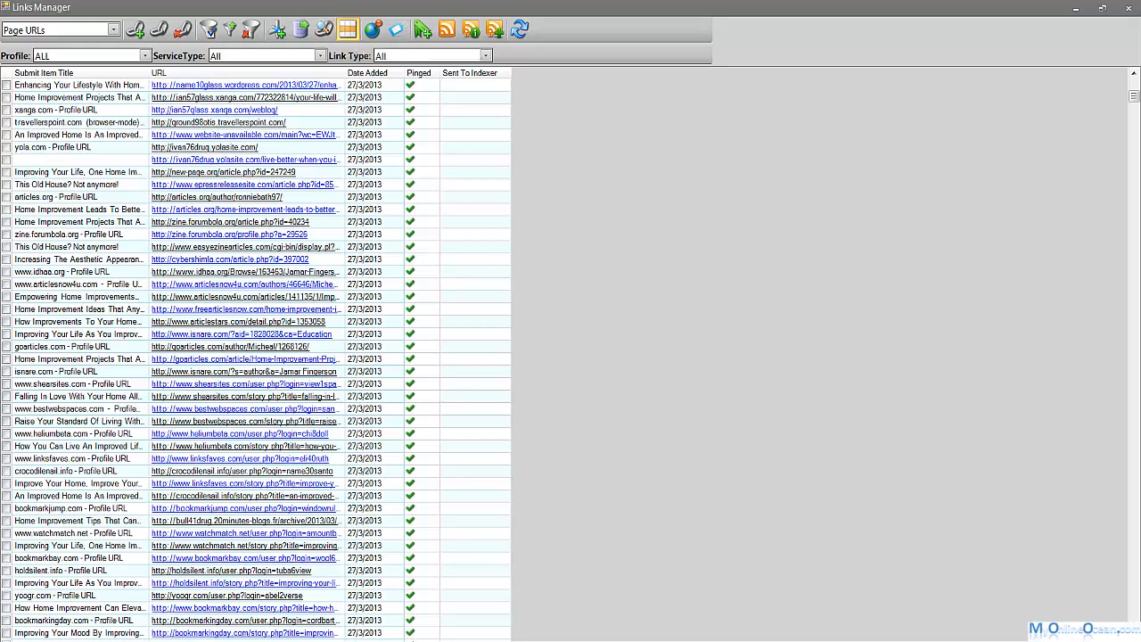
pyautogui.click(660, 375)
pyautogui.rightClick(261, 260)
pyautogui.click(302, 286)
pyautogui.click(347, 29)
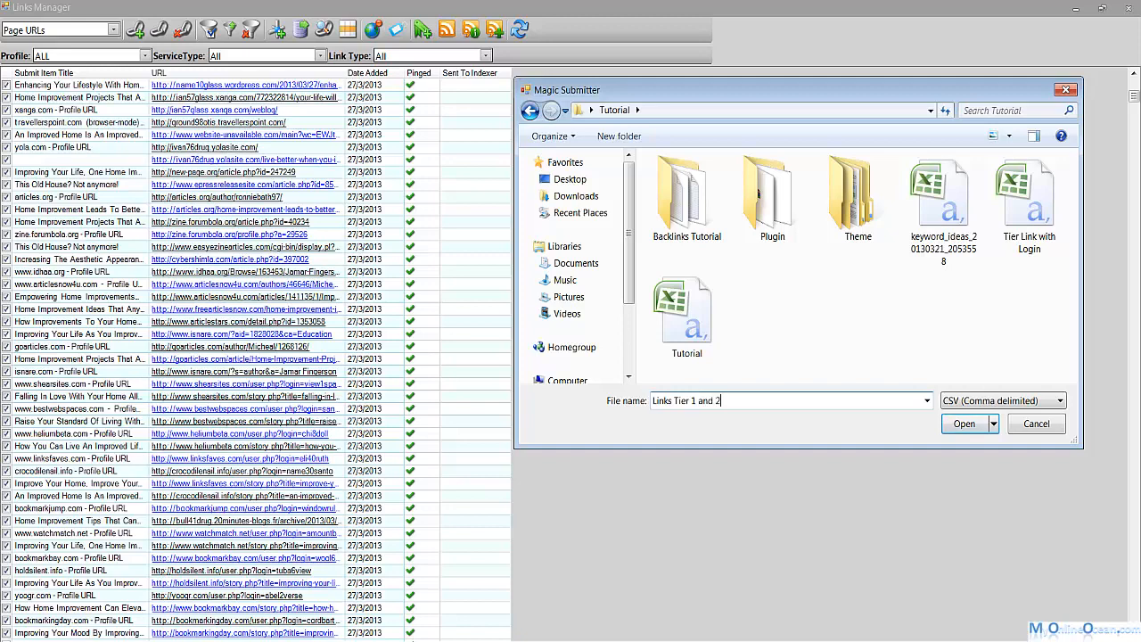
pyautogui.press('Return')
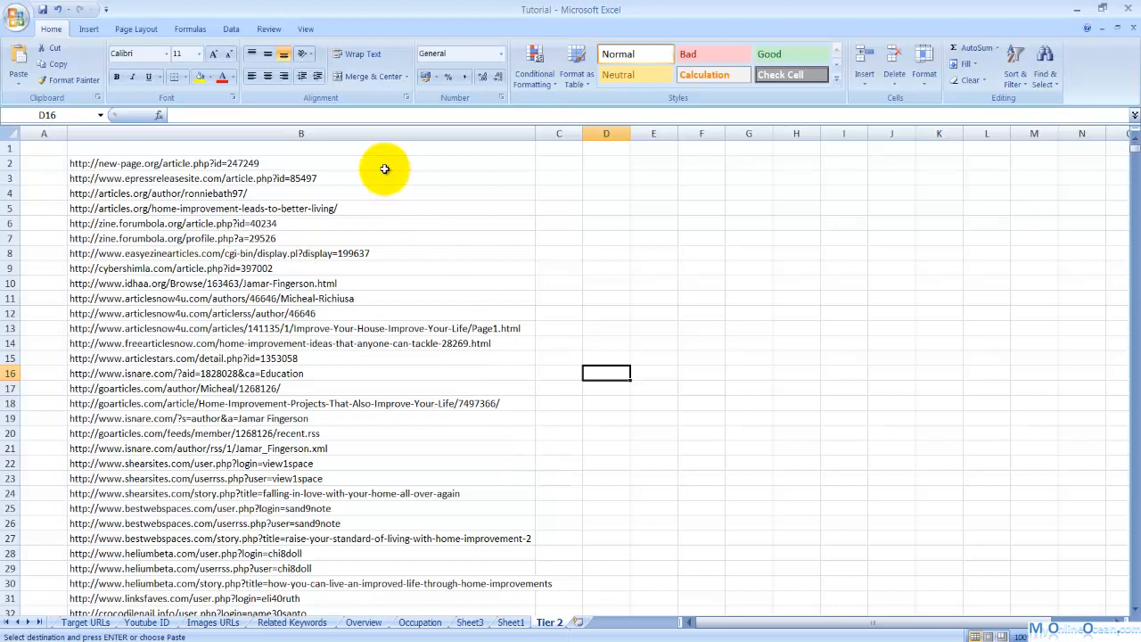
# Step: Copy all the URLs in cells B2 to B1735 of the Tier 2 sheet in the Tutorial Excel workbook
pyautogui.moveTo(384, 168); pyautogui.dragTo(369, 509)
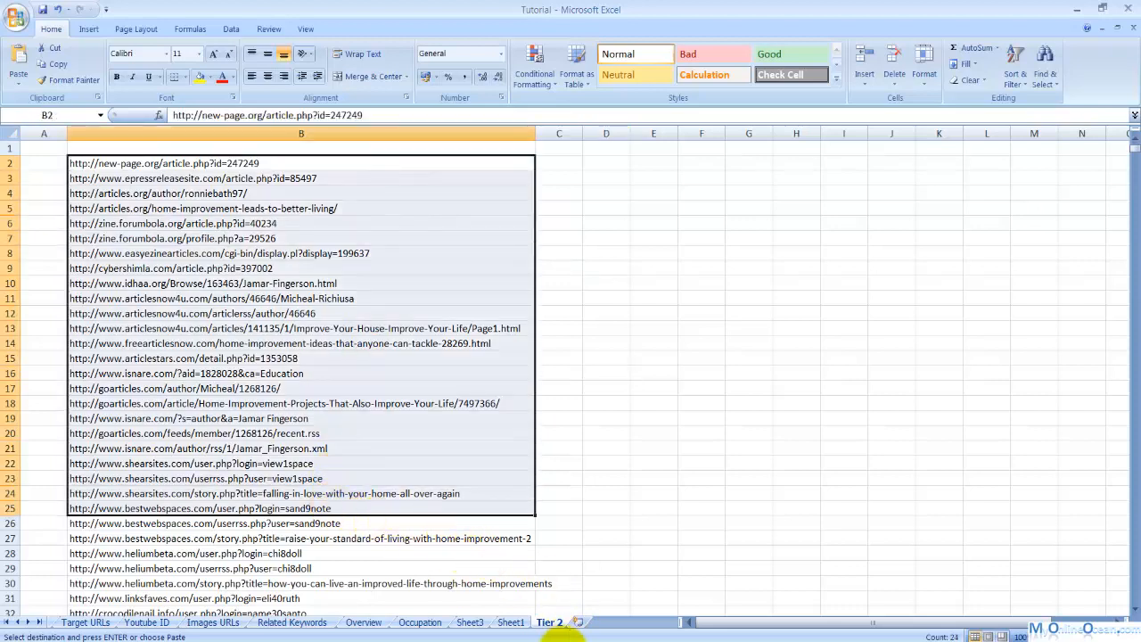
pyautogui.click(570, 634)
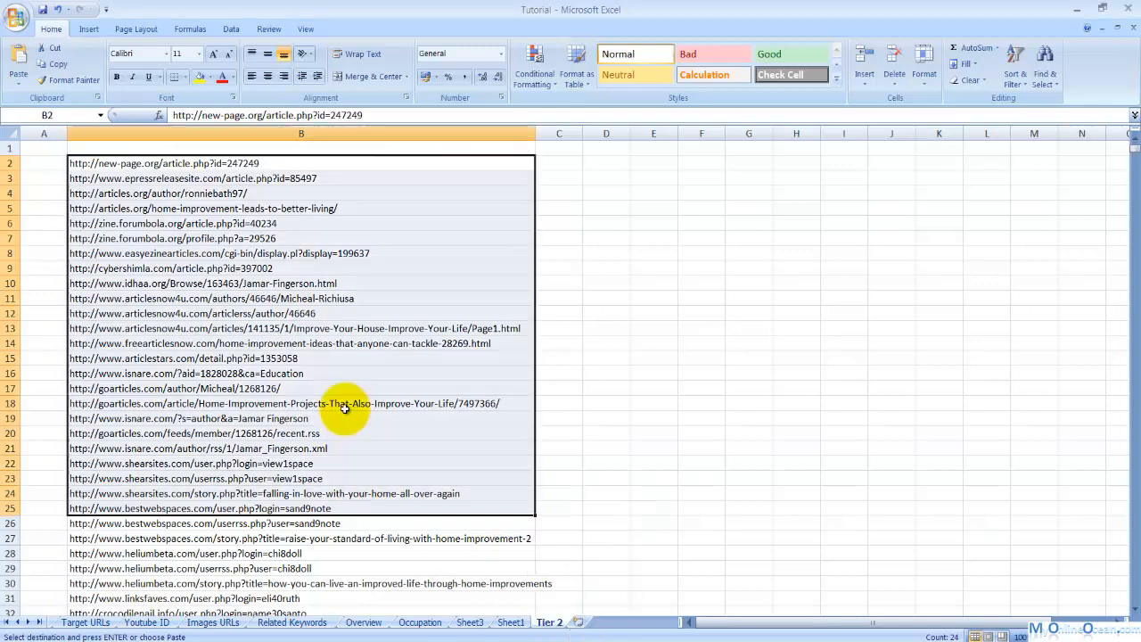
pyautogui.click(631, 356)
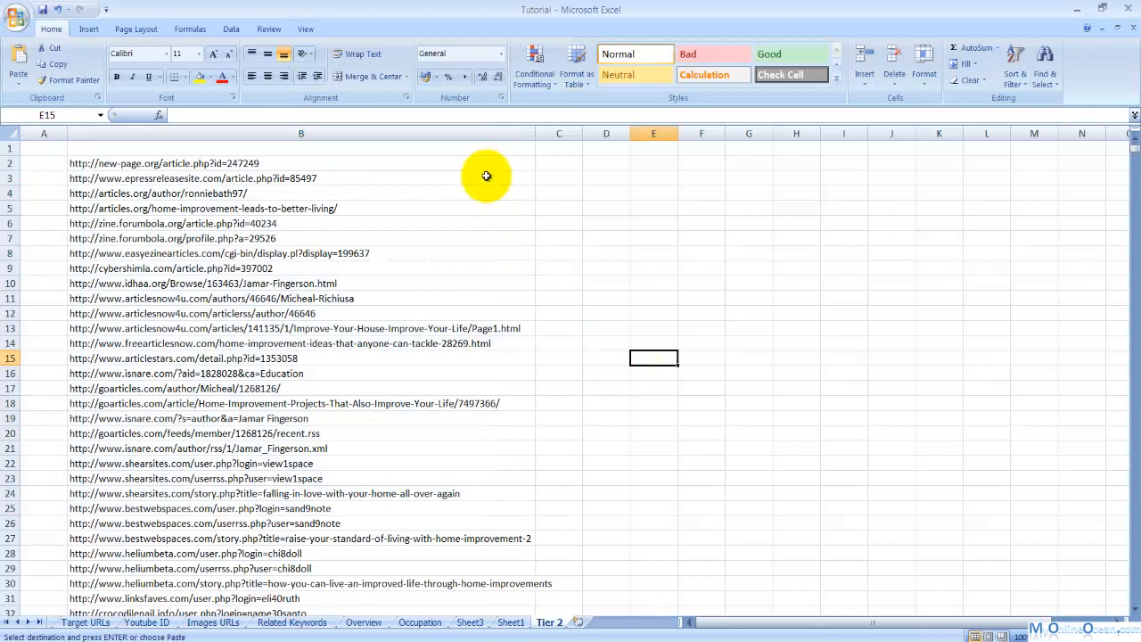
pyautogui.moveTo(478, 163); pyautogui.dragTo(499, 278)
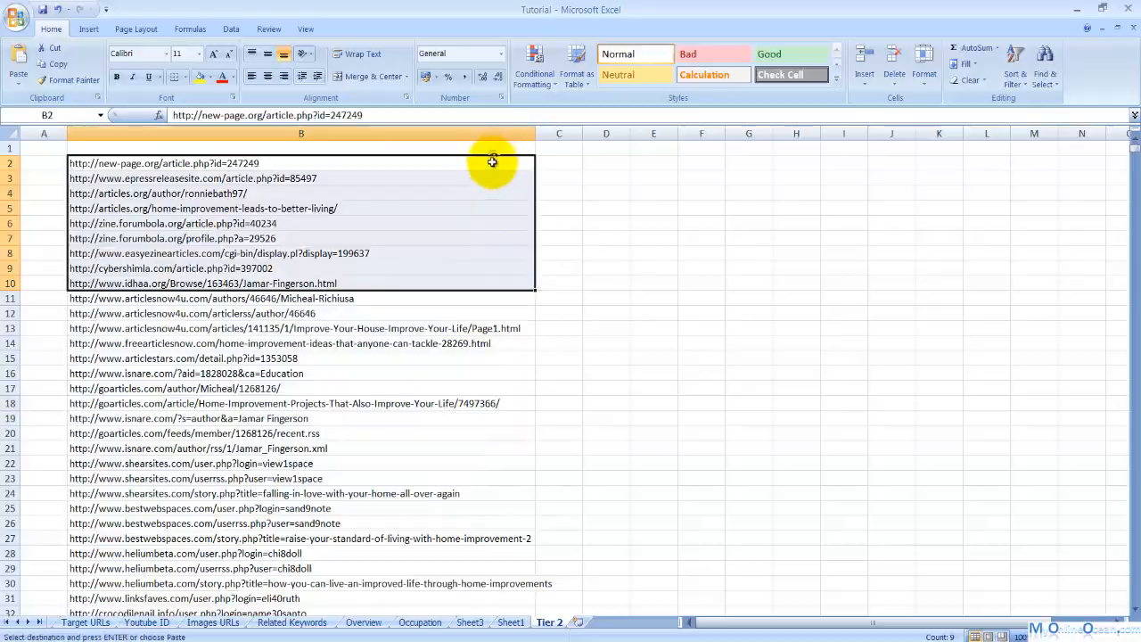
pyautogui.moveTo(491, 162); pyautogui.dragTo(469, 579)
pyautogui.rightClick(446, 478)
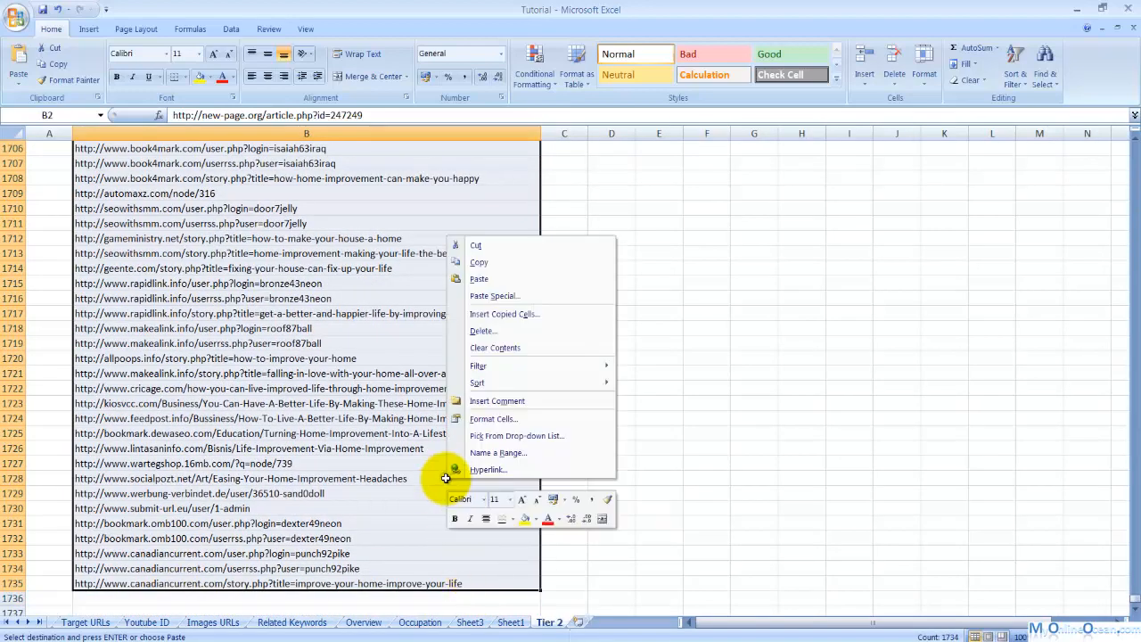
pyautogui.click(500, 261)
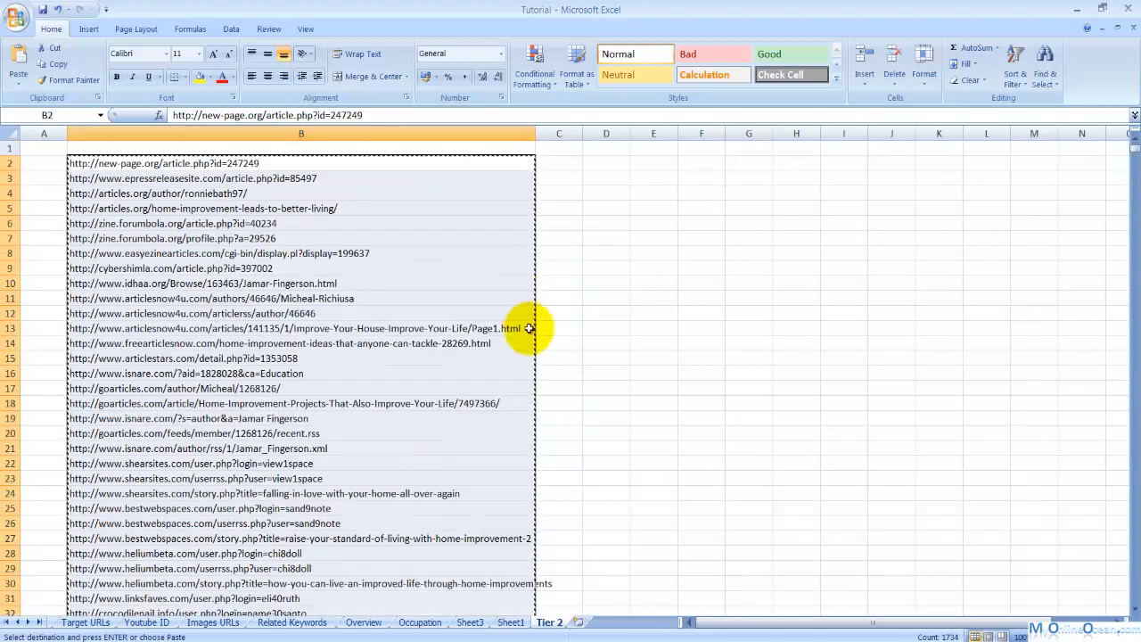
# Step: Switch to the Lindexed New Campaign page in Chrome and paste the copied tier 2 URLs into the links text area
pyautogui.moveTo(496, 638)
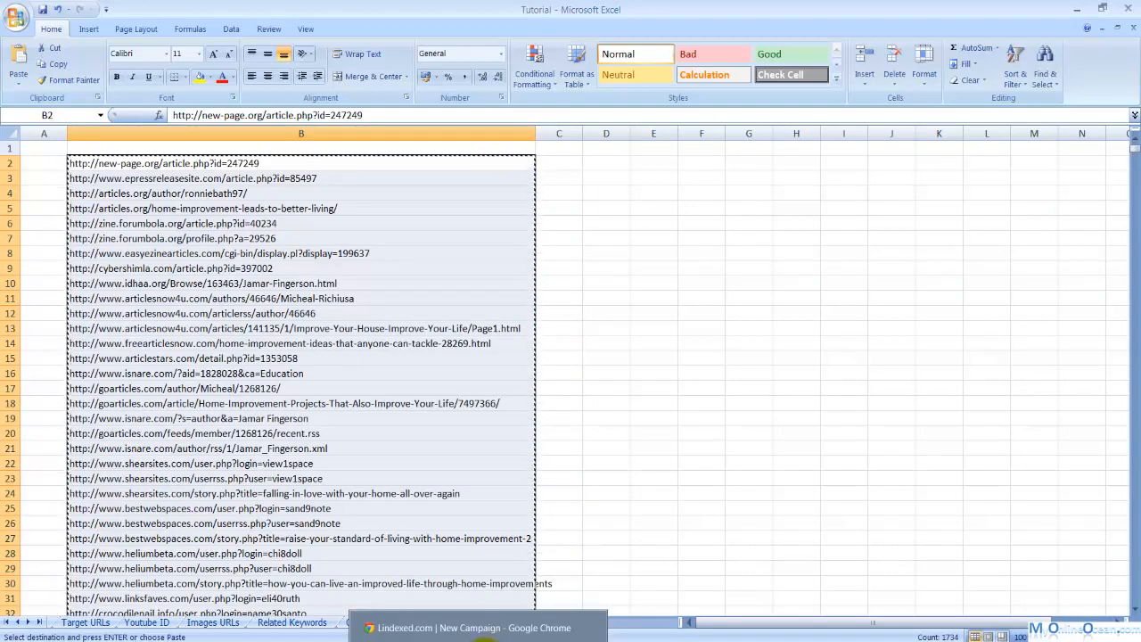
pyautogui.click(481, 629)
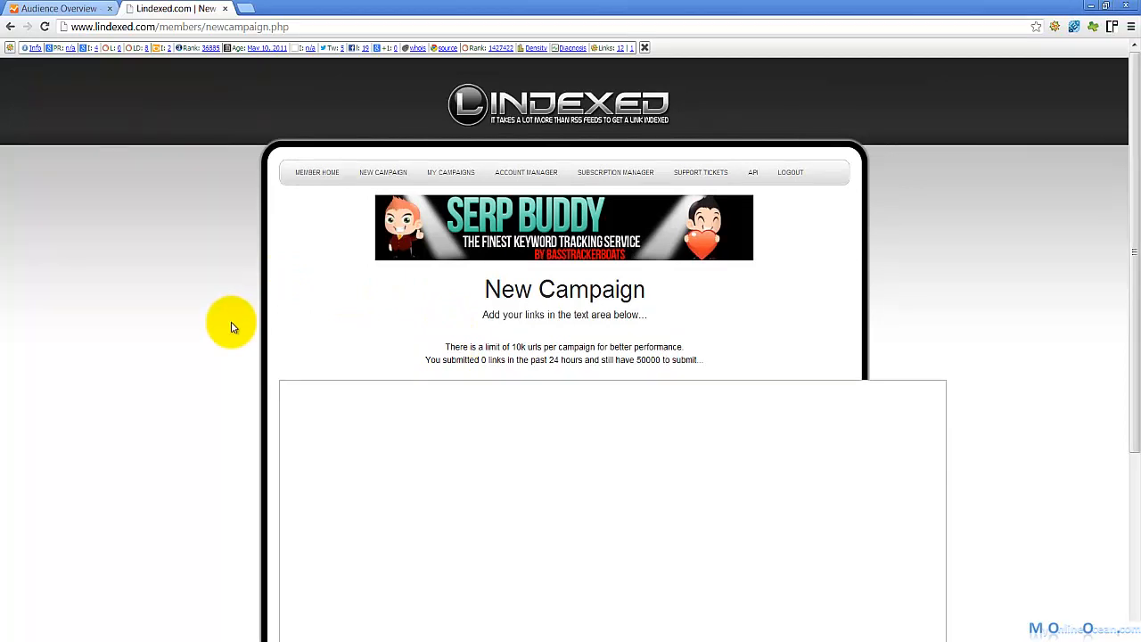
pyautogui.scroll(-1, 242, 318)
pyautogui.scroll(1, 242, 314)
pyautogui.scroll(-3, 241, 317)
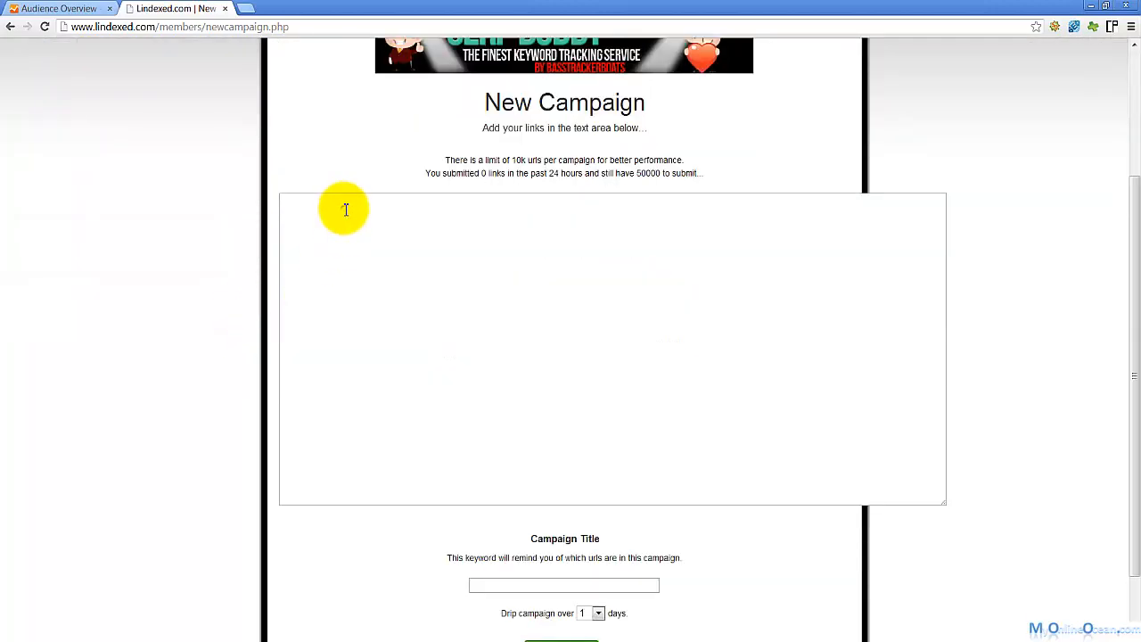
pyautogui.click(346, 209)
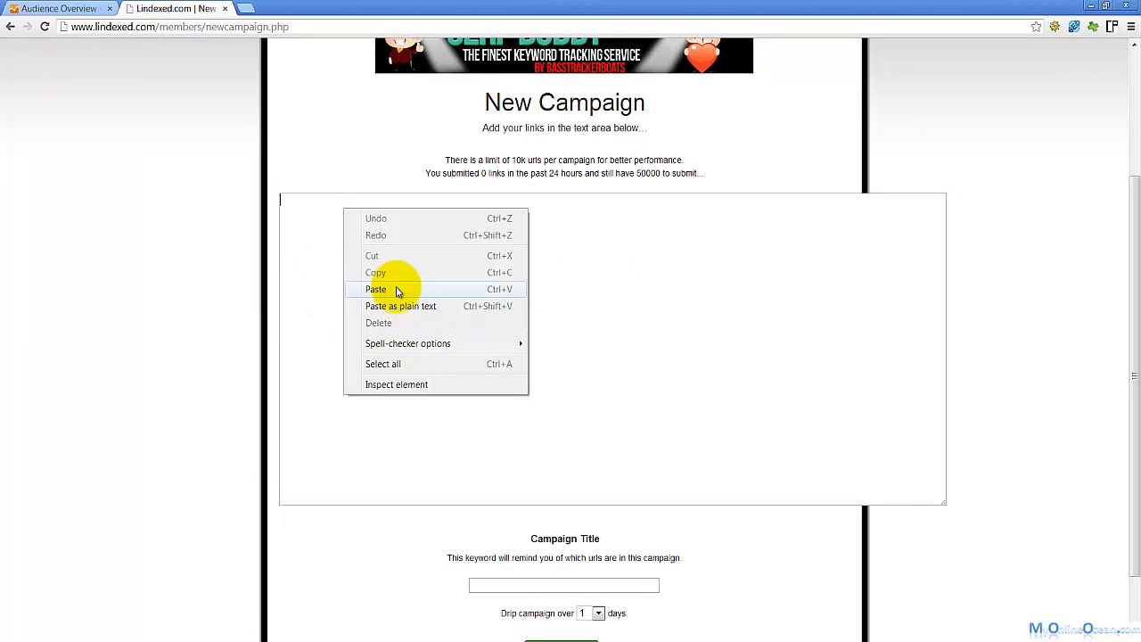
pyautogui.click(397, 289)
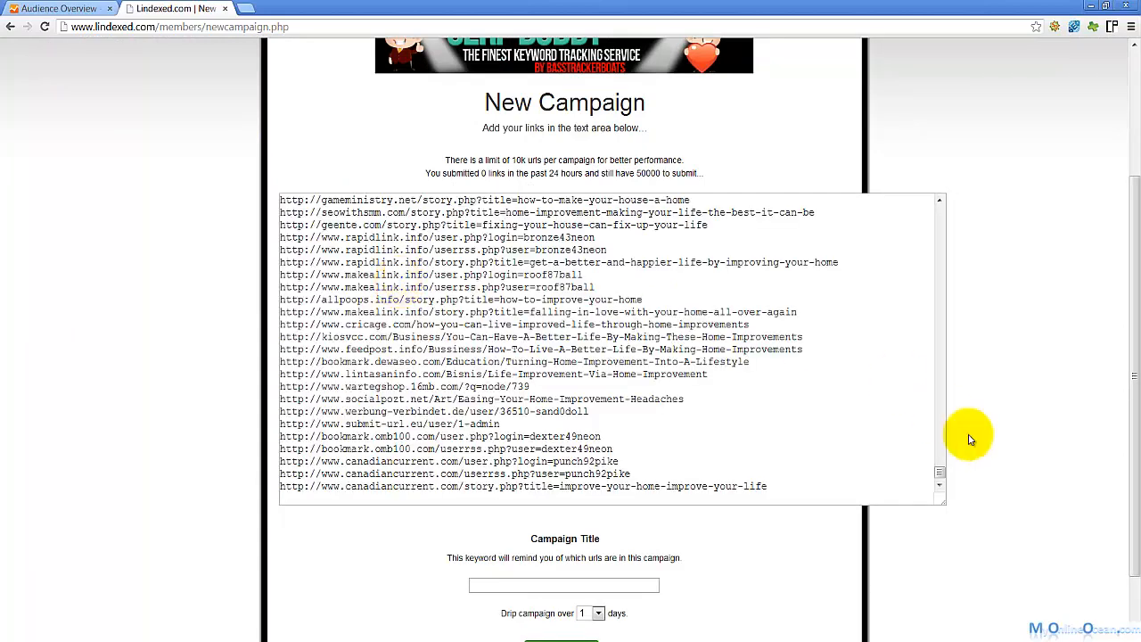
pyautogui.moveTo(940, 474)
pyautogui.mouseDown()
pyautogui.moveTo(950, 204)
pyautogui.moveTo(942, 489)
pyautogui.mouseUp()
# Step: Title the campaign Tutorial Tier 2 and set it to drip over 5 days
pyautogui.scroll(-2, 437, 521)
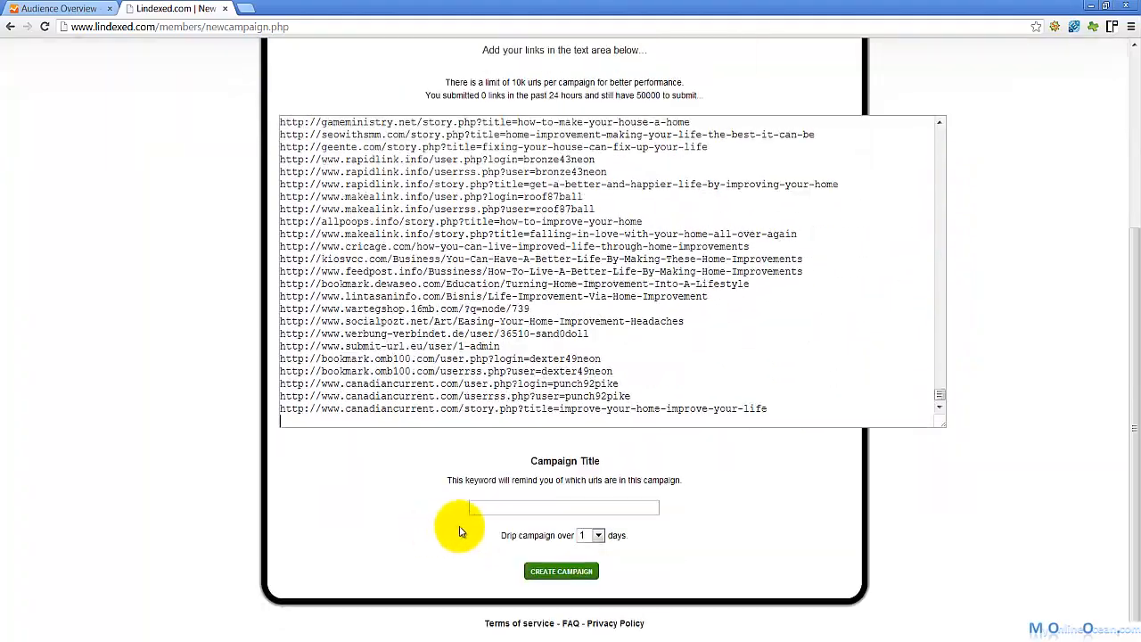
pyautogui.click(528, 510)
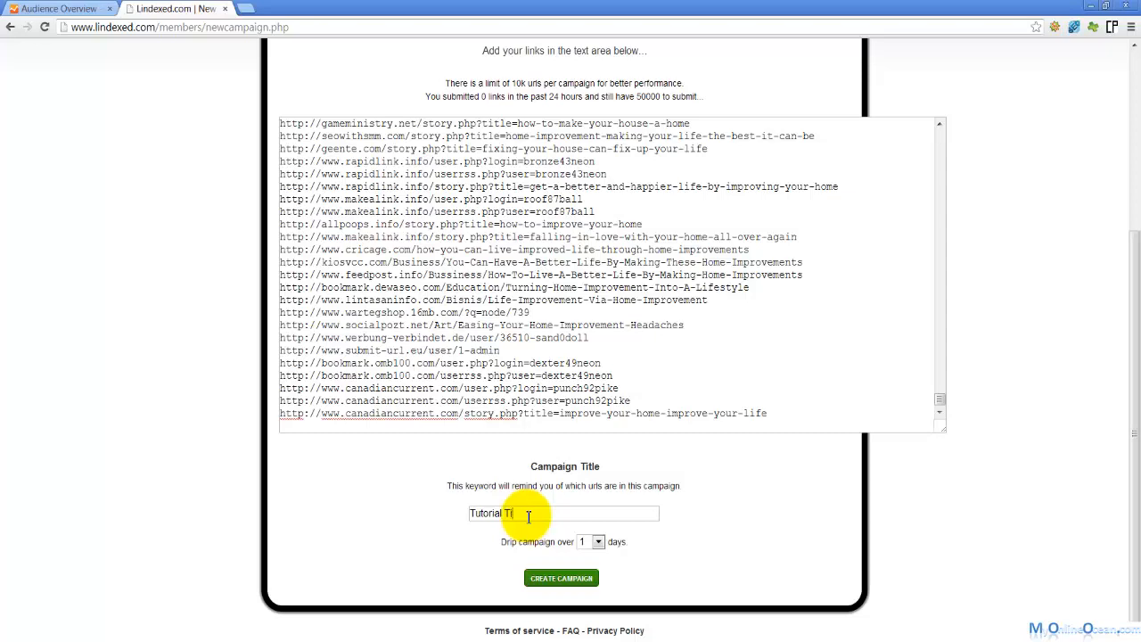
pyautogui.click(512, 288)
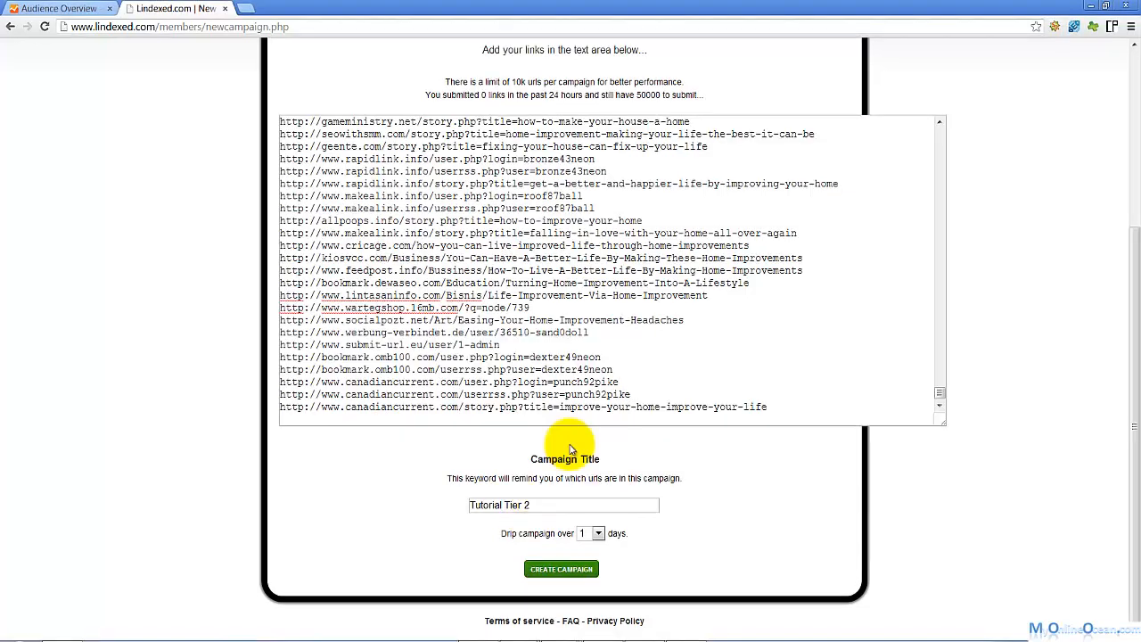
pyautogui.click(598, 533)
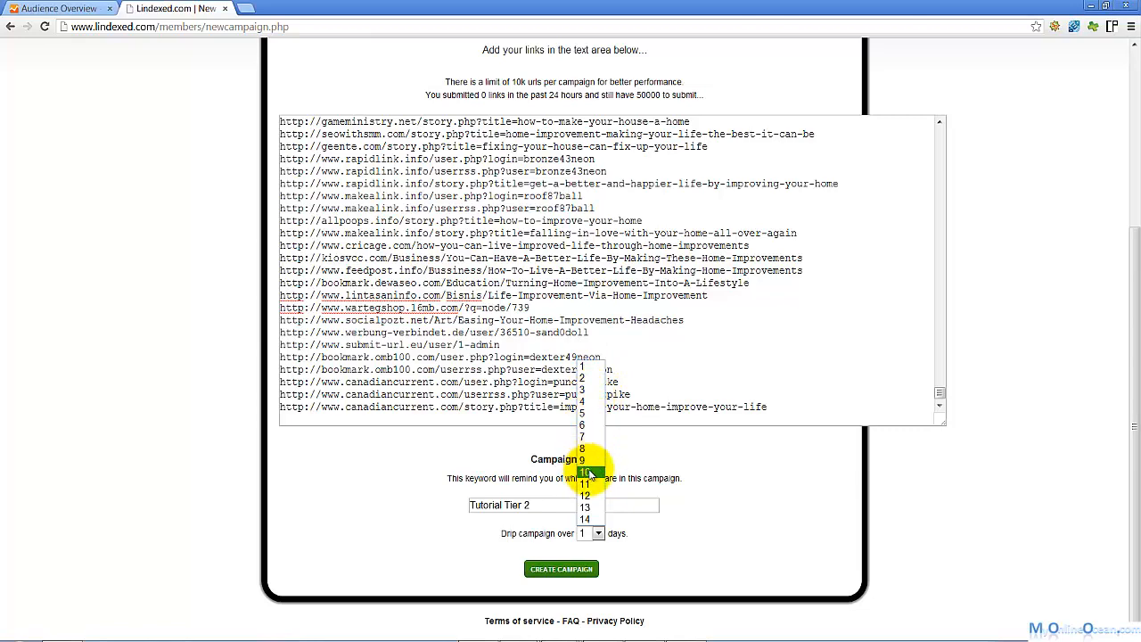
pyautogui.click(487, 369)
pyautogui.scroll(5, 331, 353)
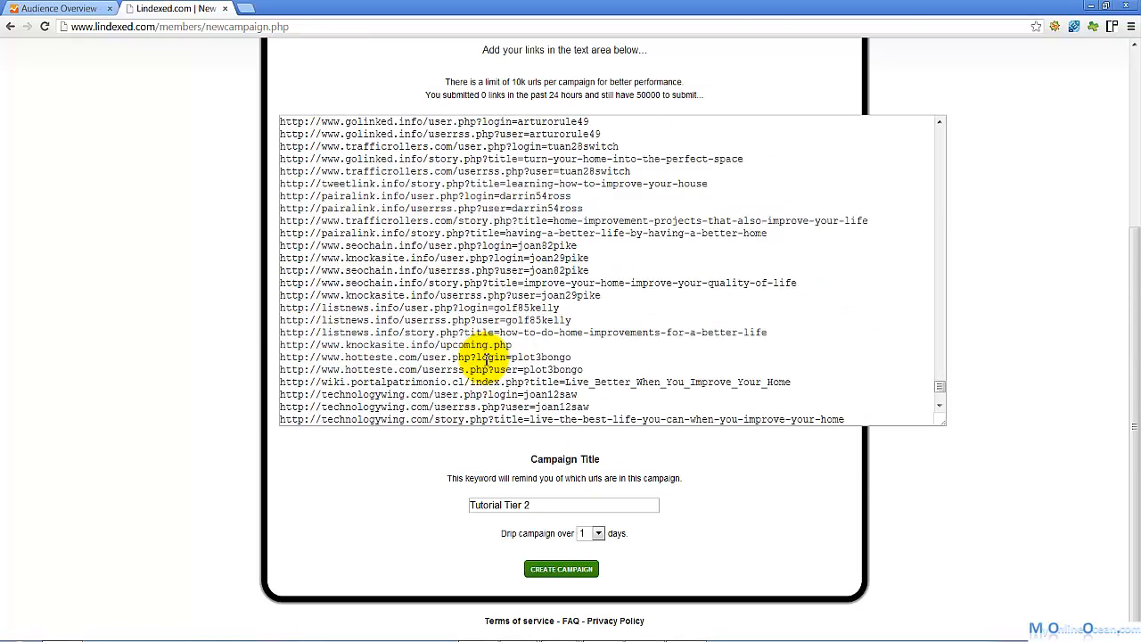
pyautogui.scroll(-5, 324, 369)
pyautogui.click(598, 533)
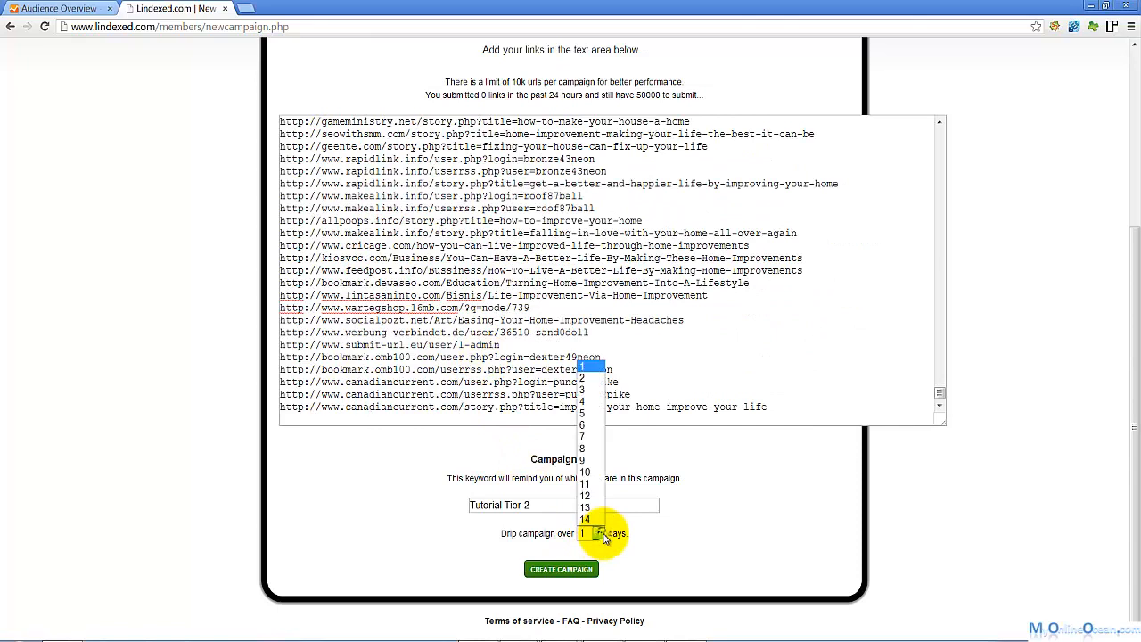
pyautogui.click(594, 416)
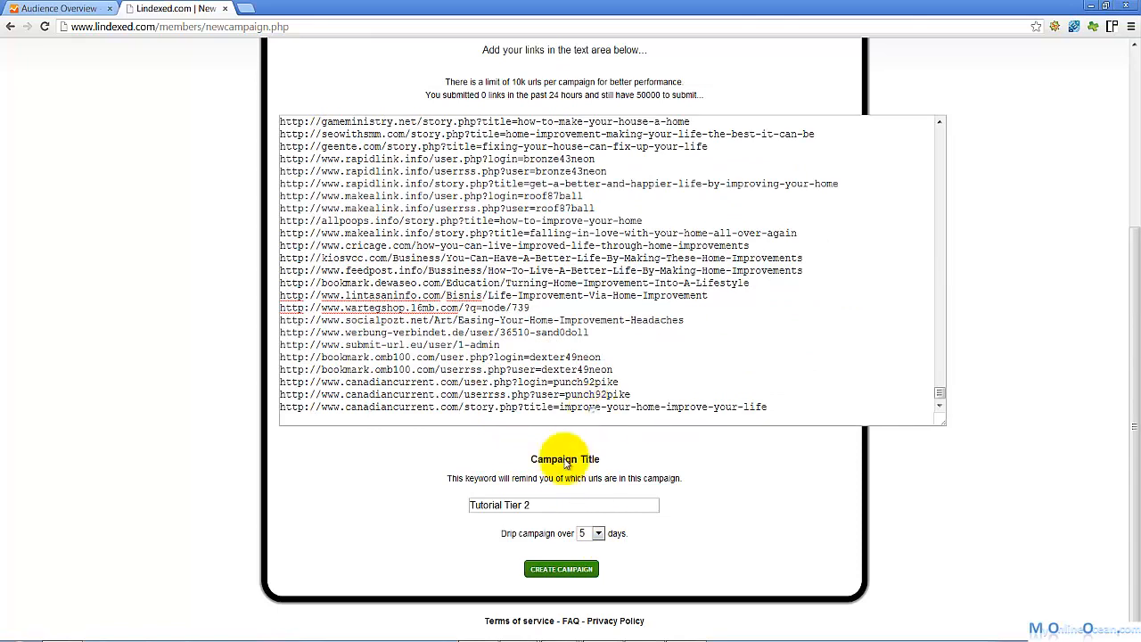
# Step: Create the campaign and look through the list of imported URLs
pyautogui.click(572, 575)
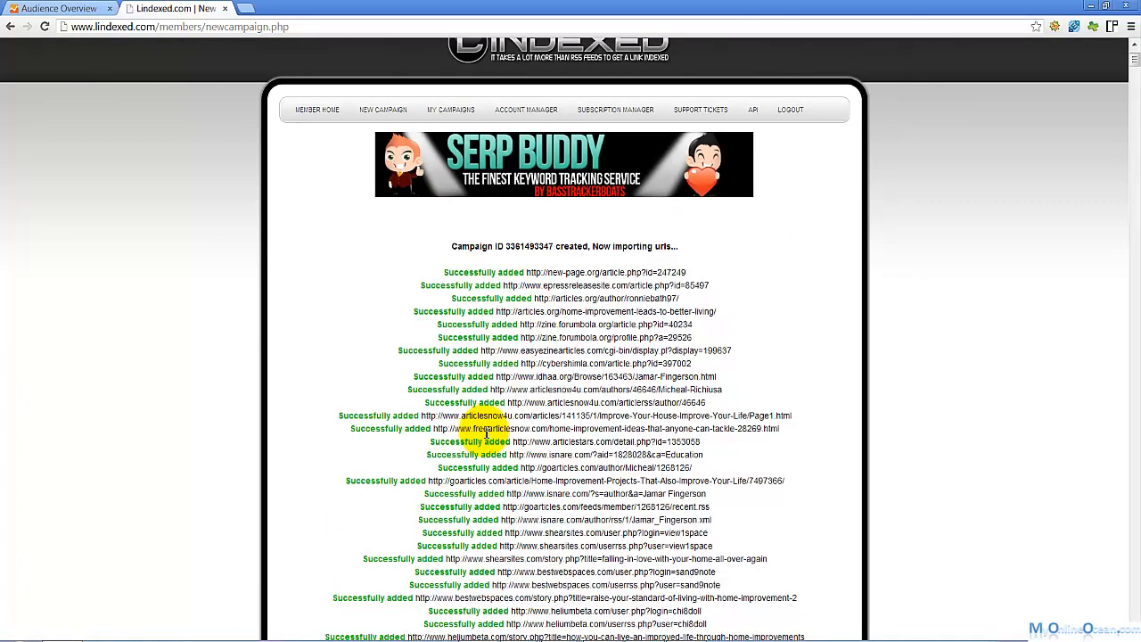
pyautogui.scroll(-3, 485, 433)
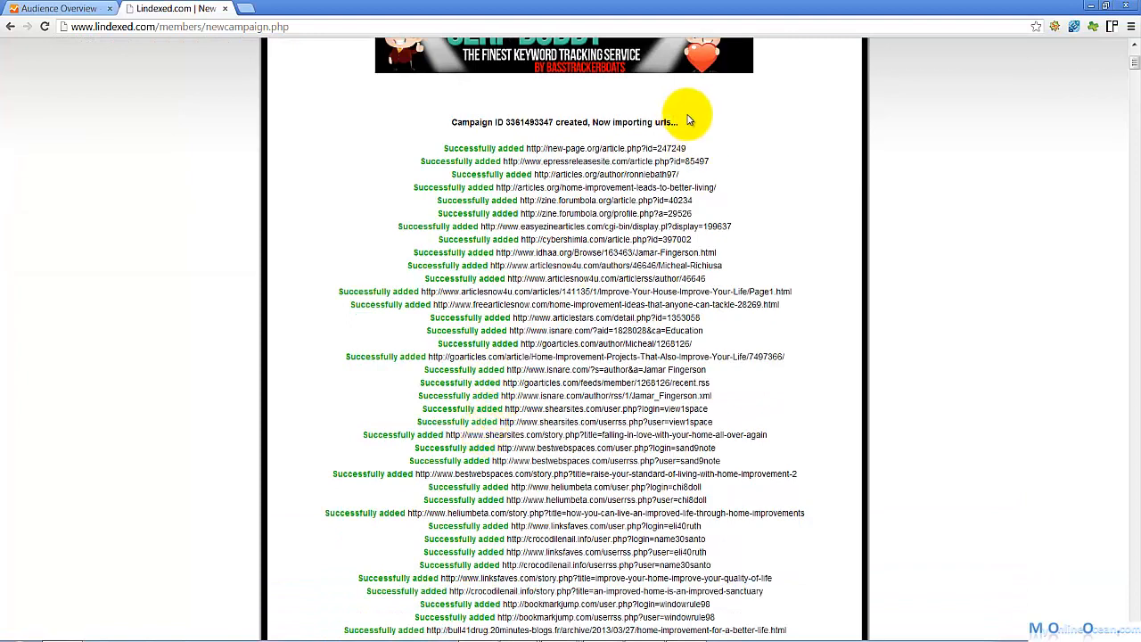
pyautogui.moveTo(444, 148); pyautogui.dragTo(548, 343)
pyautogui.click(552, 347)
pyautogui.scroll(-15, 476, 351)
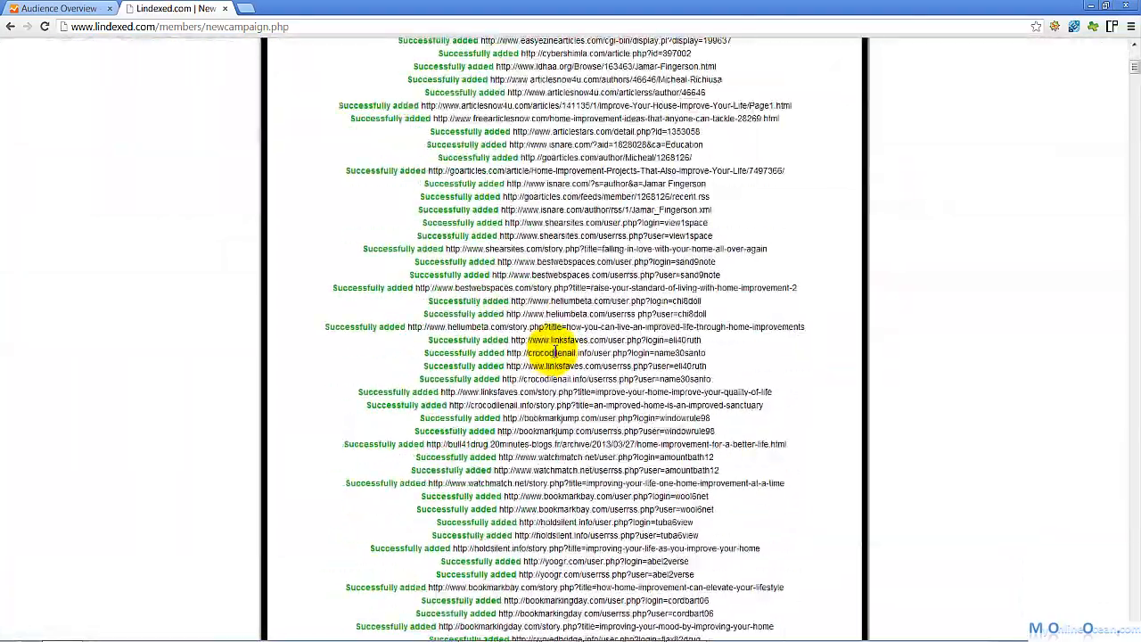
pyautogui.moveTo(1138, 444); pyautogui.dragTo(1130, 49)
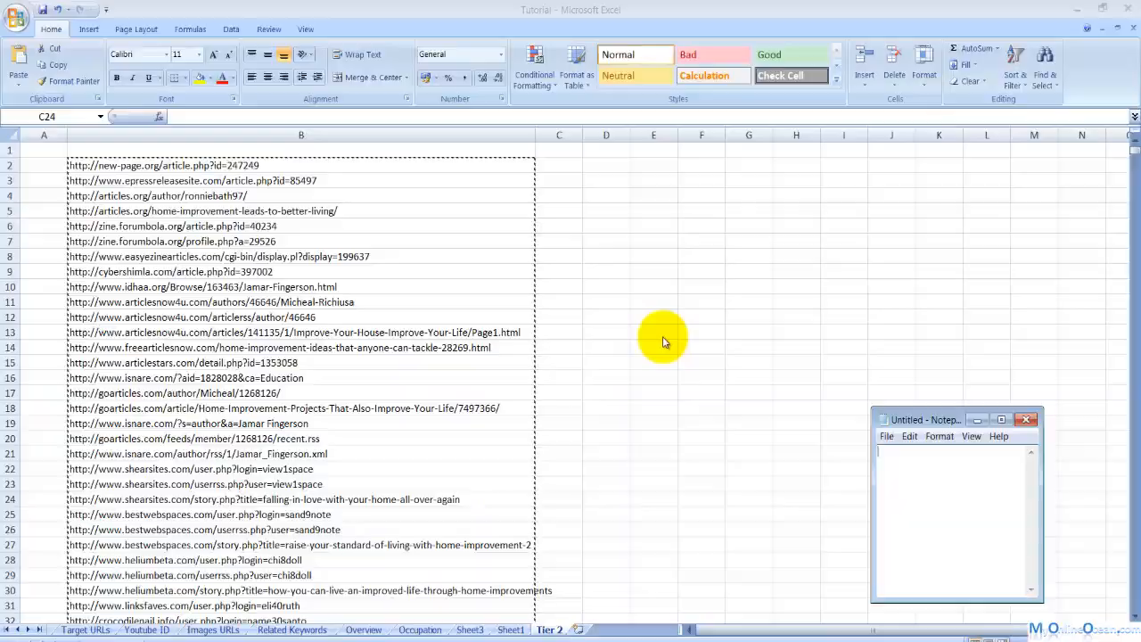
pyautogui.click(664, 339)
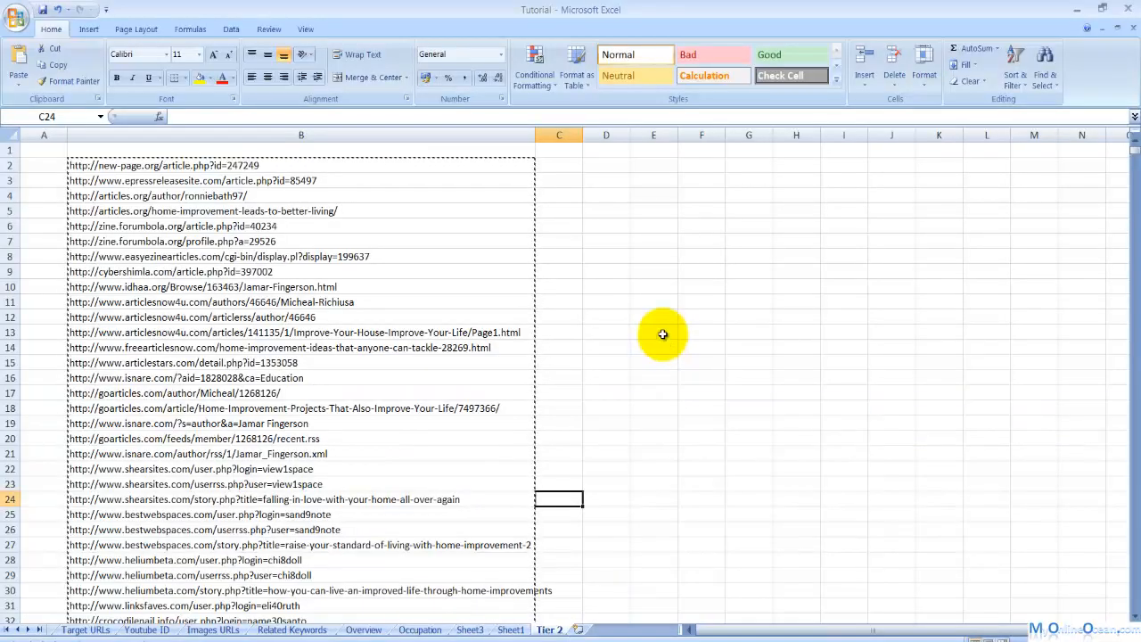
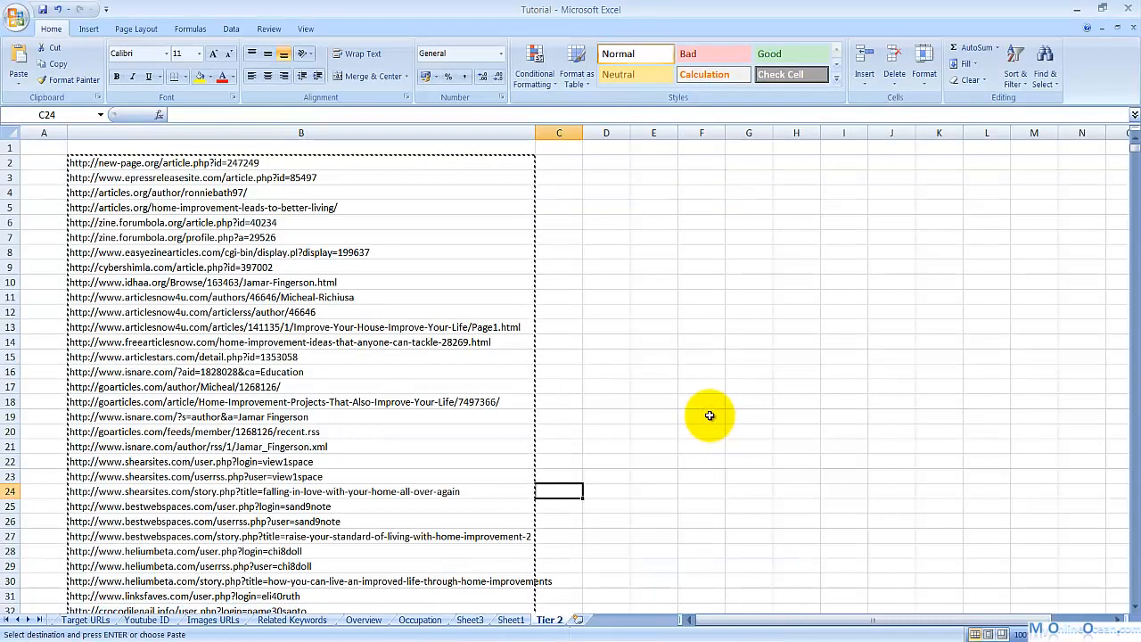
pyautogui.moveTo(737, 634)
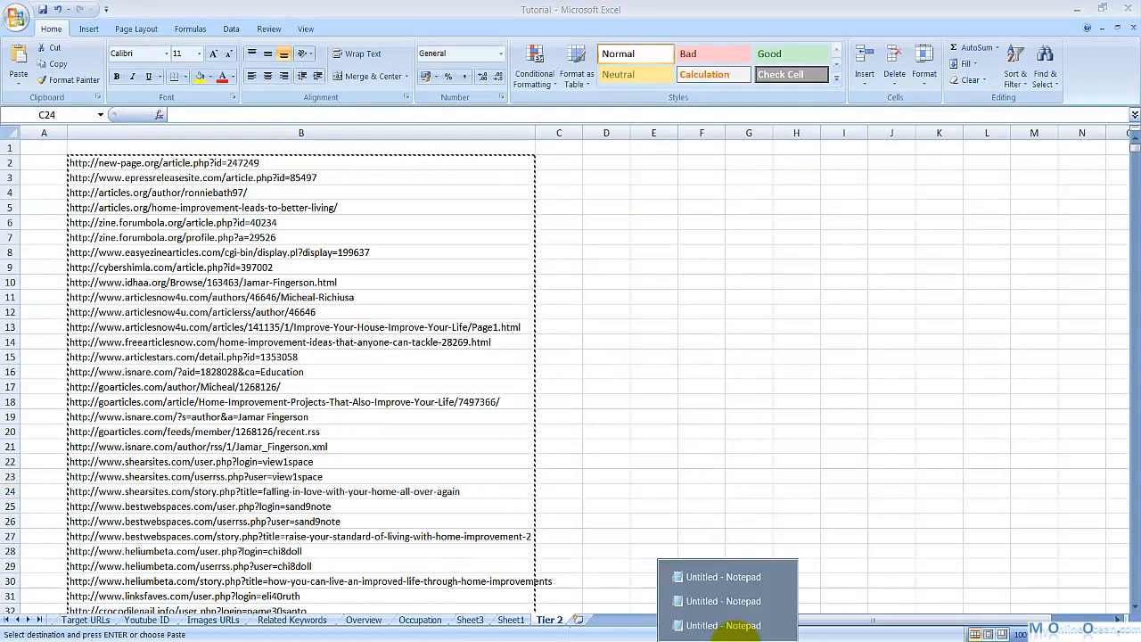
pyautogui.click(719, 578)
pyautogui.click(1001, 413)
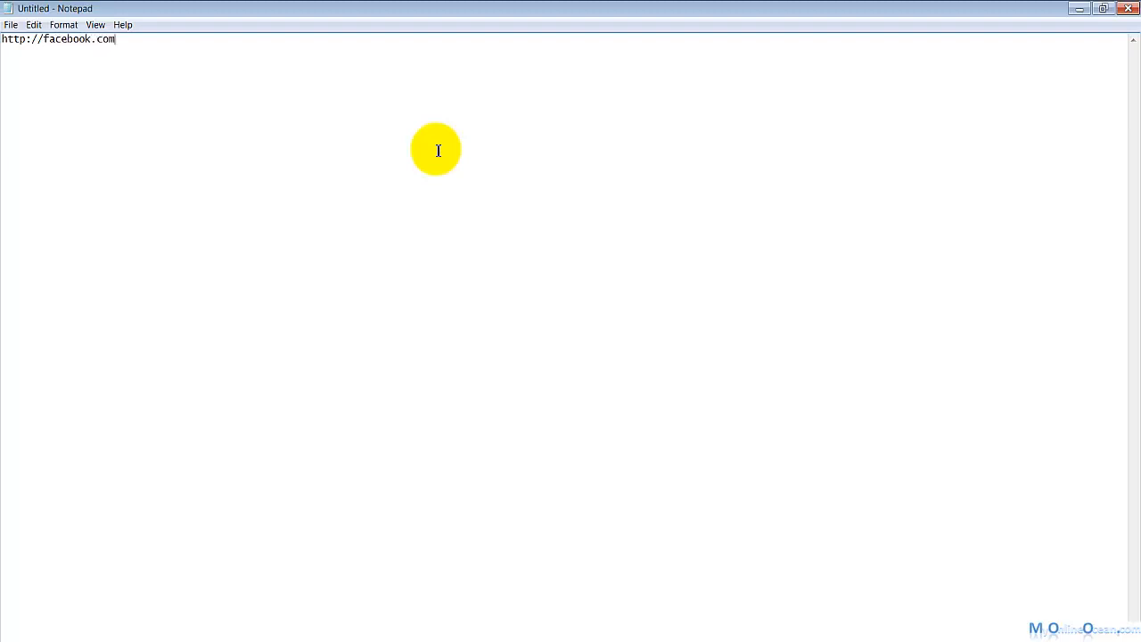
pyautogui.click(11, 24)
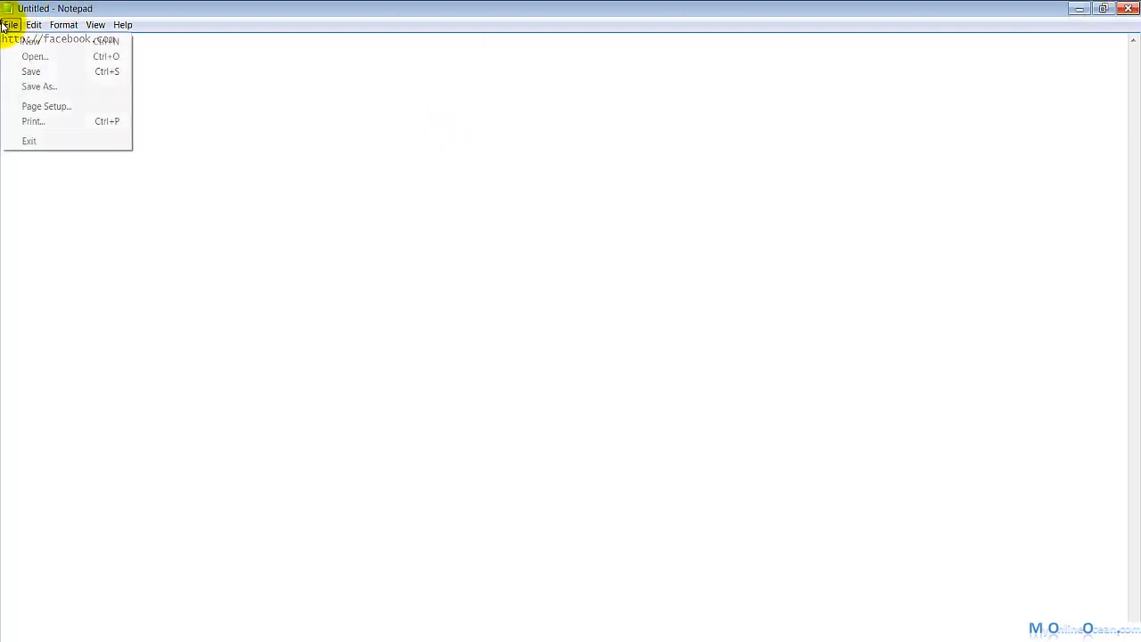
pyautogui.click(33, 83)
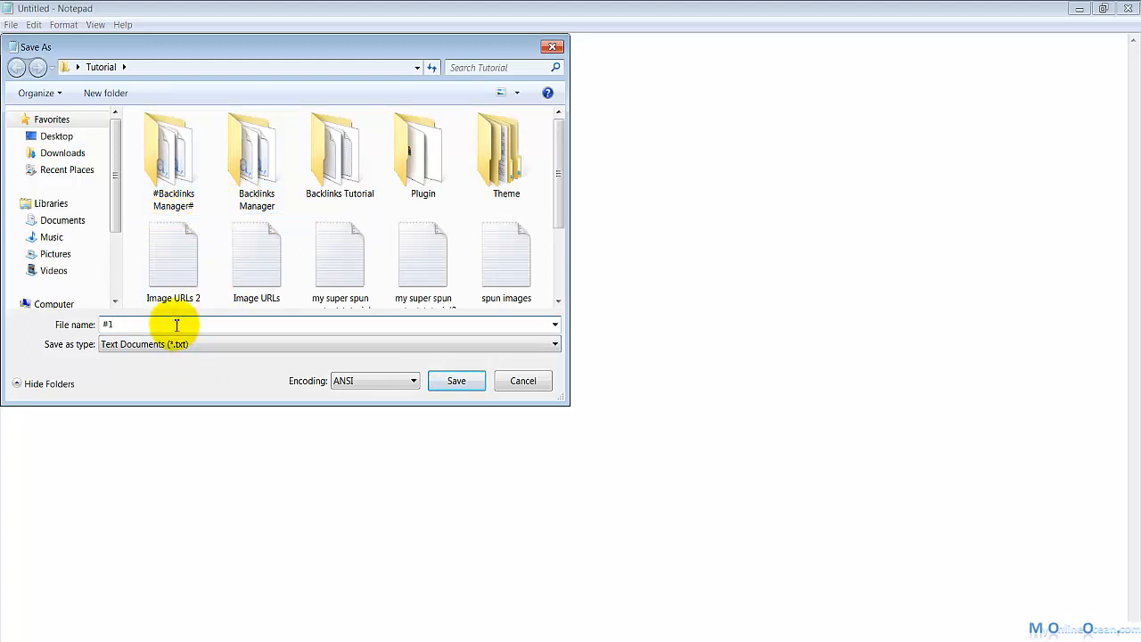
pyautogui.write('Money Site#')
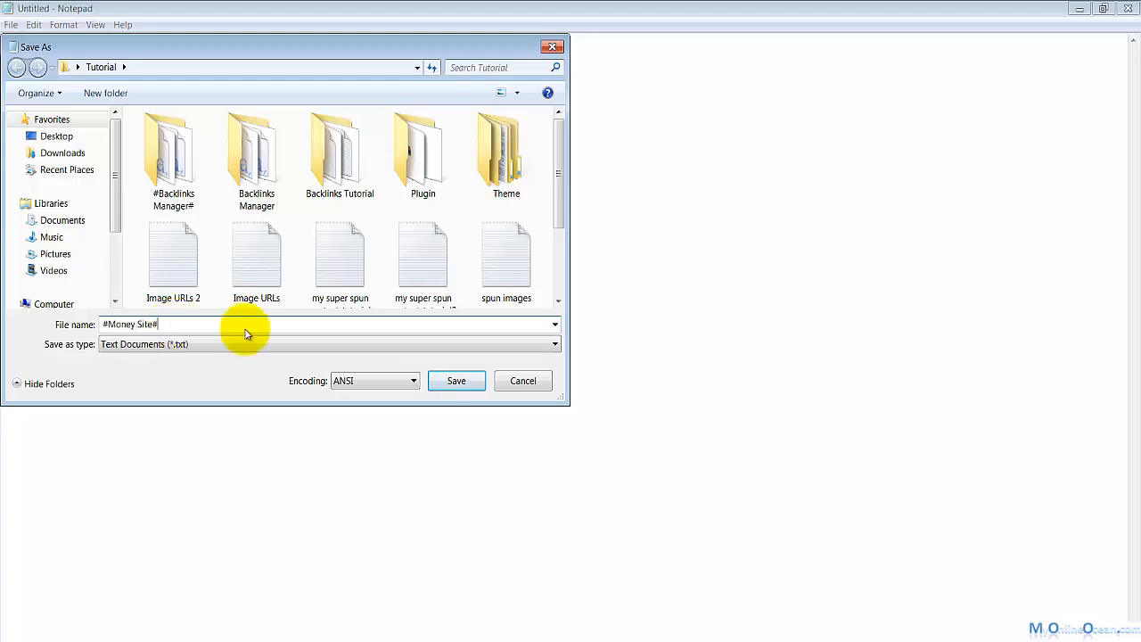
pyautogui.click(456, 381)
# Step: Start a new Notepad document, then switch to the Profile 1_Tier1 workbook in Excel and copy the links in cells B2 to B85
pyautogui.hotkey('ctrl', 'n')
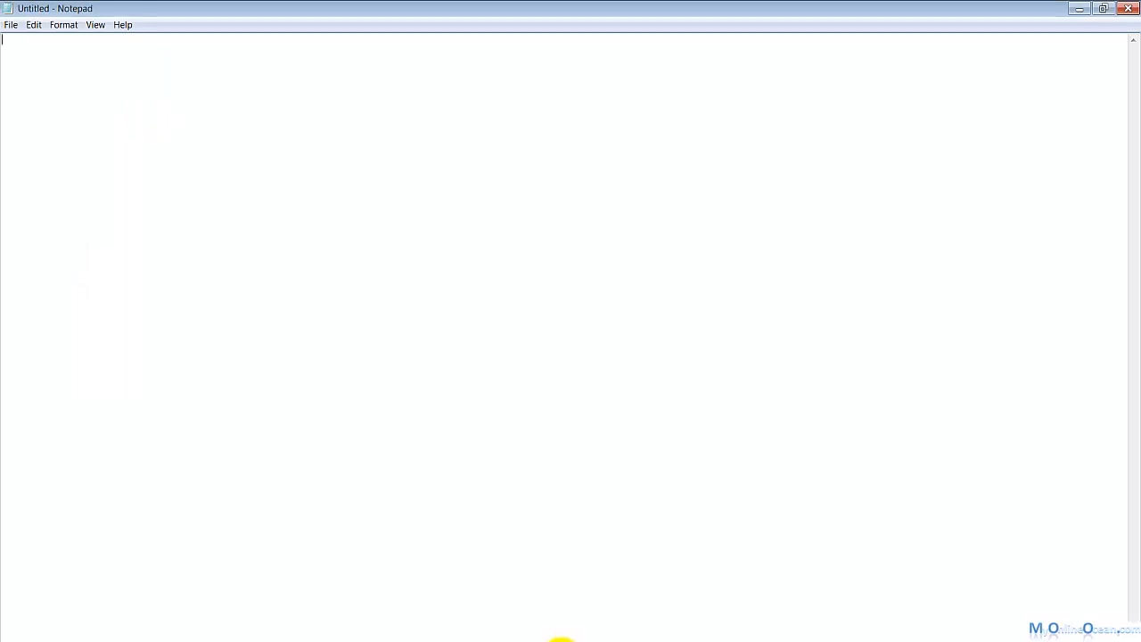
pyautogui.rightClick(561, 640)
pyautogui.click(557, 578)
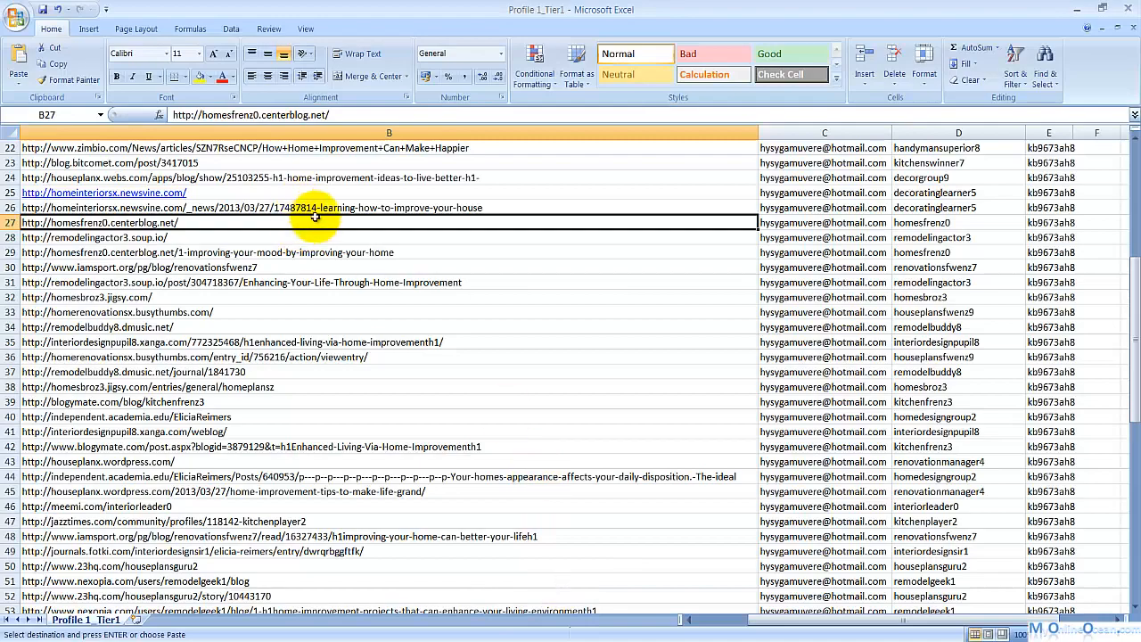
pyautogui.moveTo(1136, 323); pyautogui.dragTo(1135, 203)
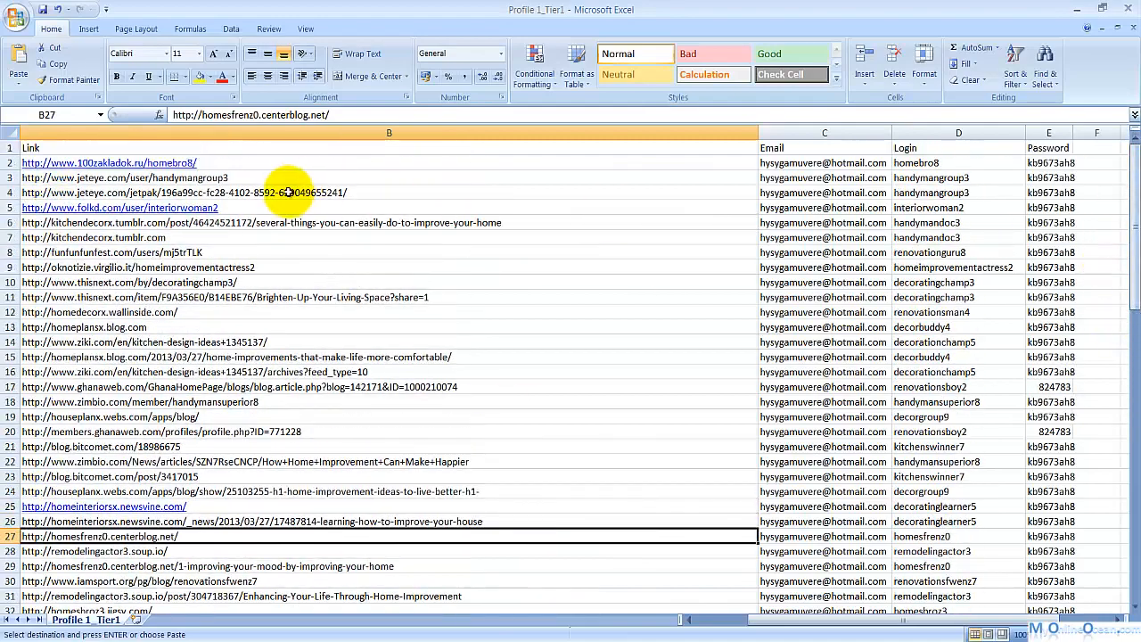
pyautogui.moveTo(281, 163); pyautogui.dragTo(217, 584)
pyautogui.rightClick(216, 584)
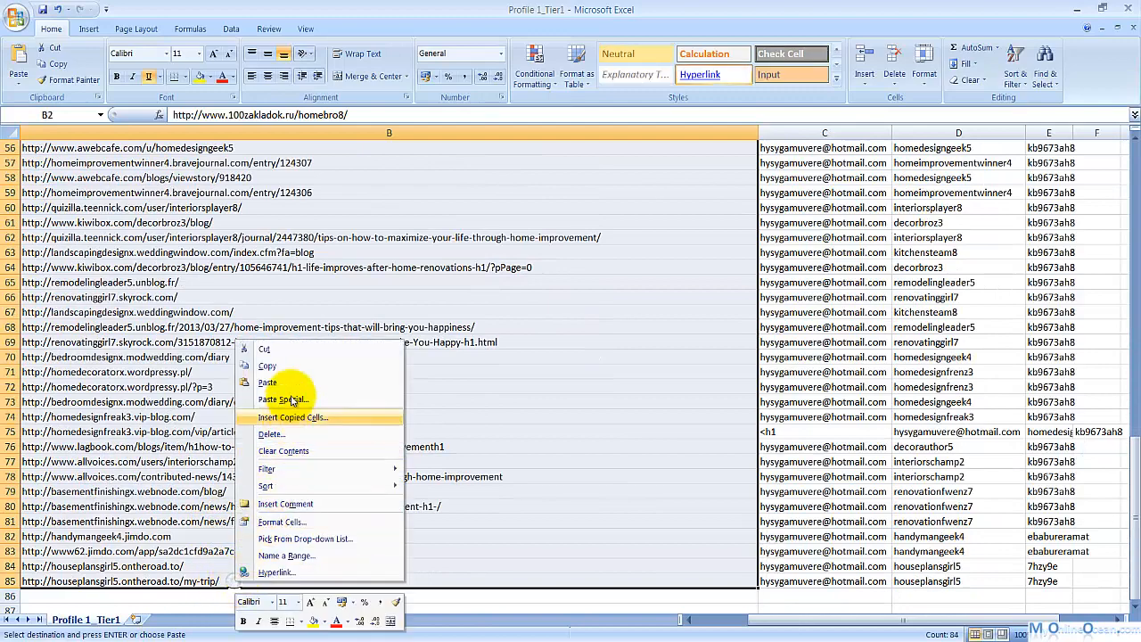
pyautogui.click(276, 349)
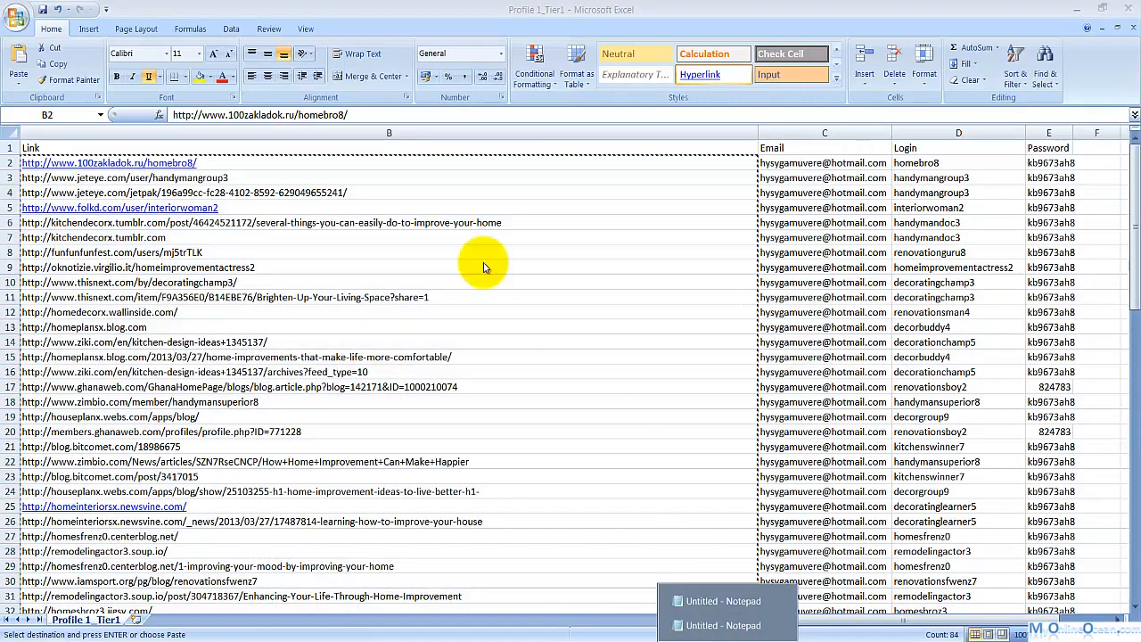
# Step: Switch to the blank Notepad document and paste the copied Profile 1 links
pyautogui.click(685, 595)
pyautogui.rightClick(275, 153)
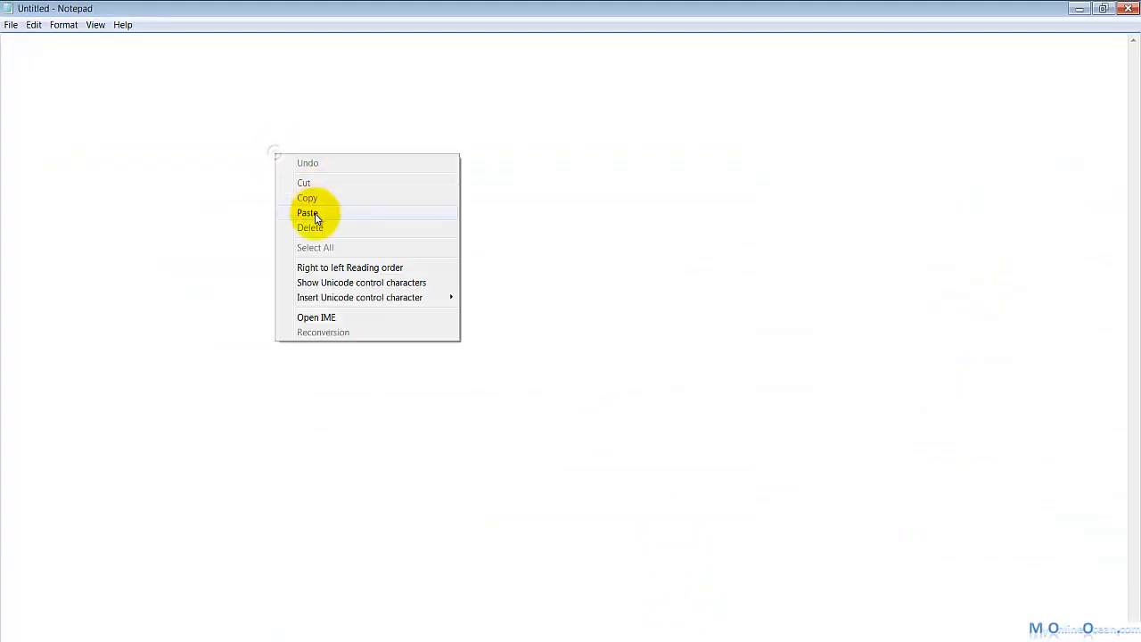
pyautogui.click(305, 214)
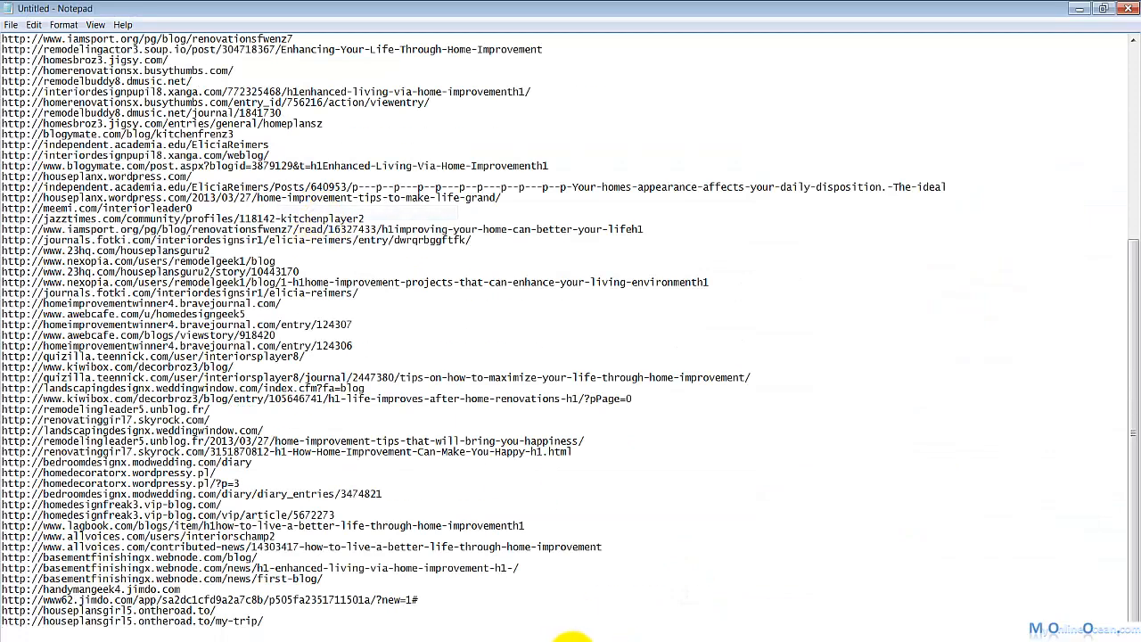
# Step: Switch to the Profile 2_Tier1 workbook in Excel, widen the Link column to fit and copy the links in cells B2 to B20
pyautogui.moveTo(571, 635)
pyautogui.click(573, 604)
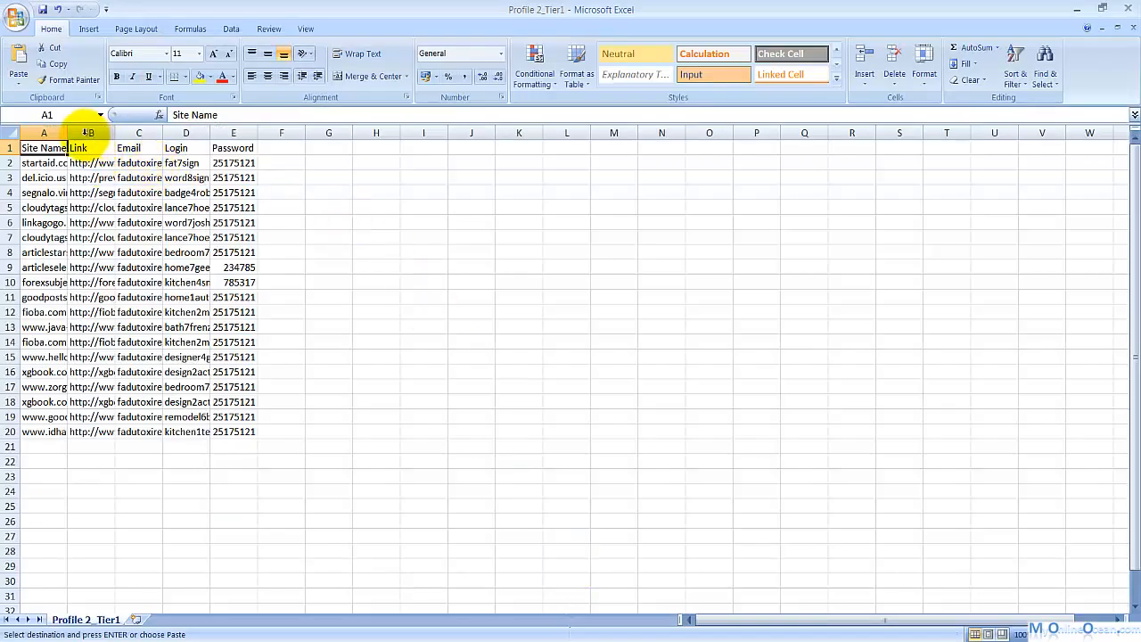
pyautogui.doubleClick(115, 132)
pyautogui.click(165, 165)
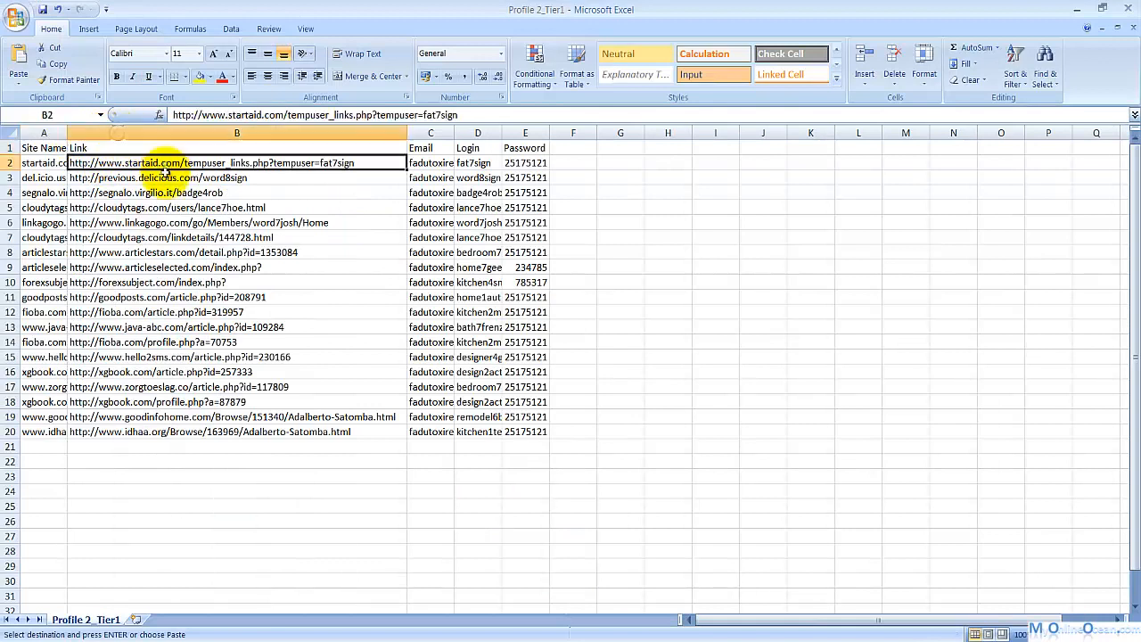
pyautogui.moveTo(165, 170); pyautogui.dragTo(161, 433)
pyautogui.rightClick(161, 433)
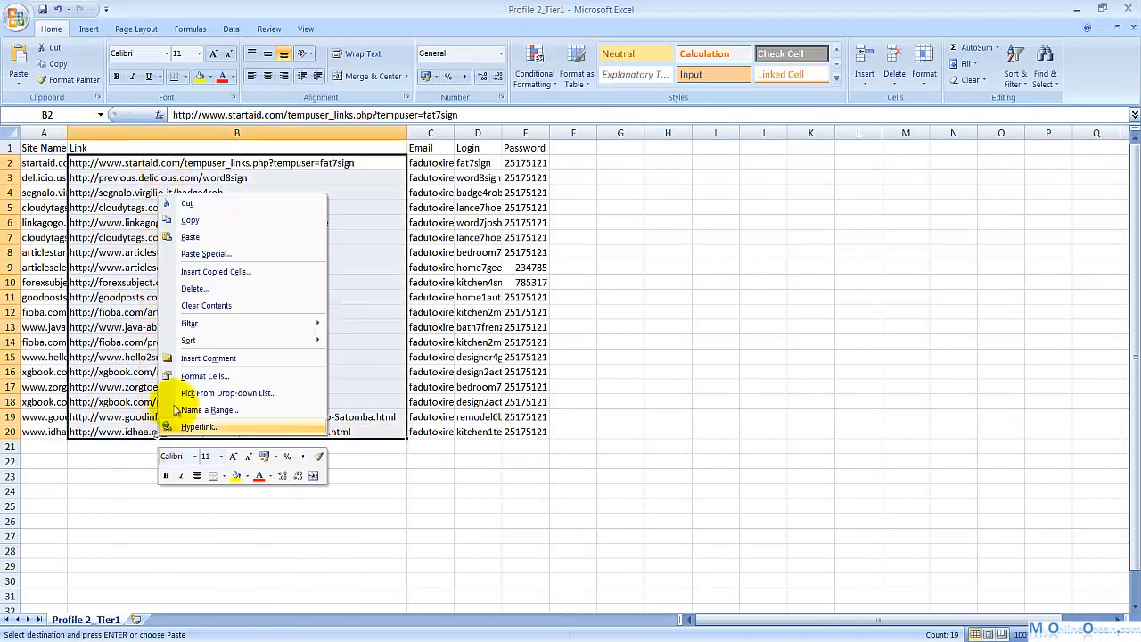
pyautogui.click(222, 223)
# Step: Switch back to the Notepad link list and paste the Profile 2 links below the Profile 1 links
pyautogui.moveTo(733, 635)
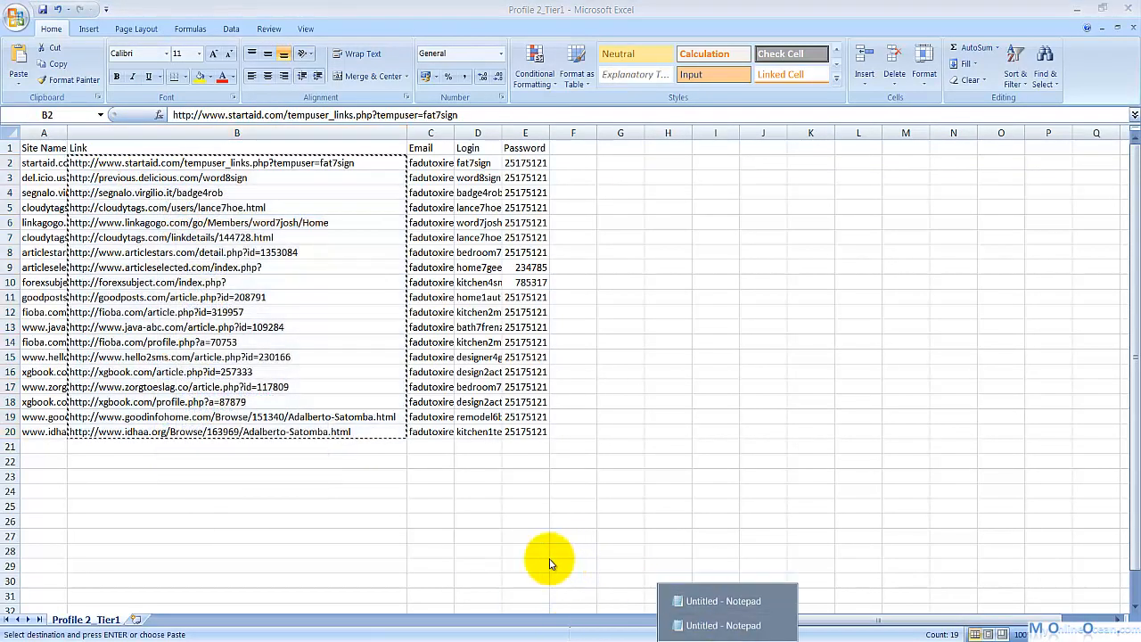
pyautogui.click(736, 601)
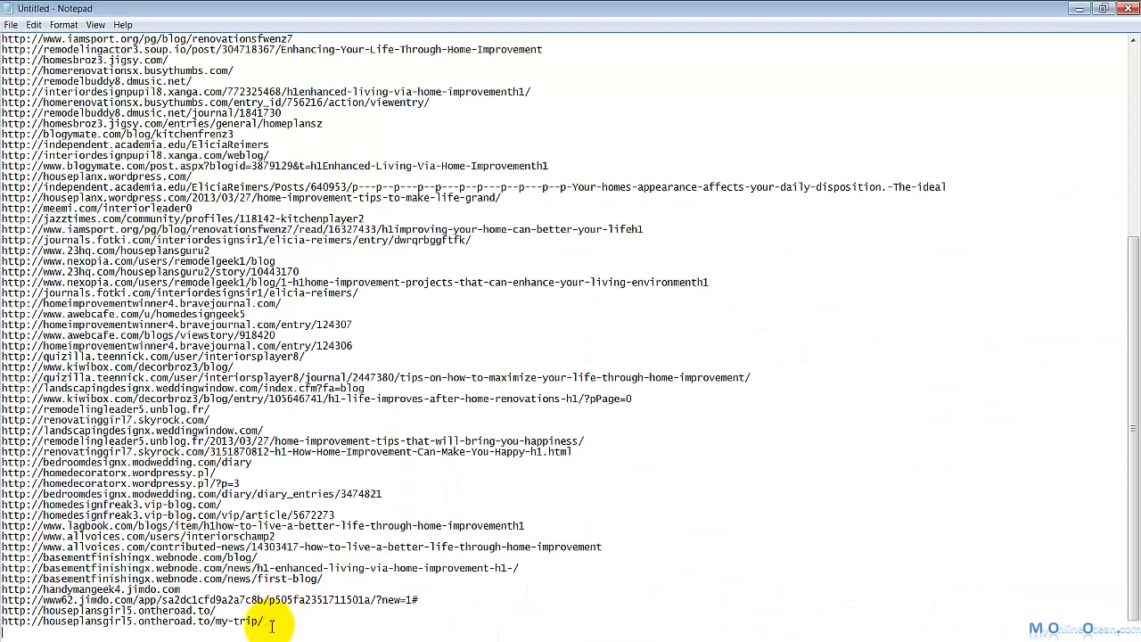
pyautogui.hotkey('ctrl', 'v')
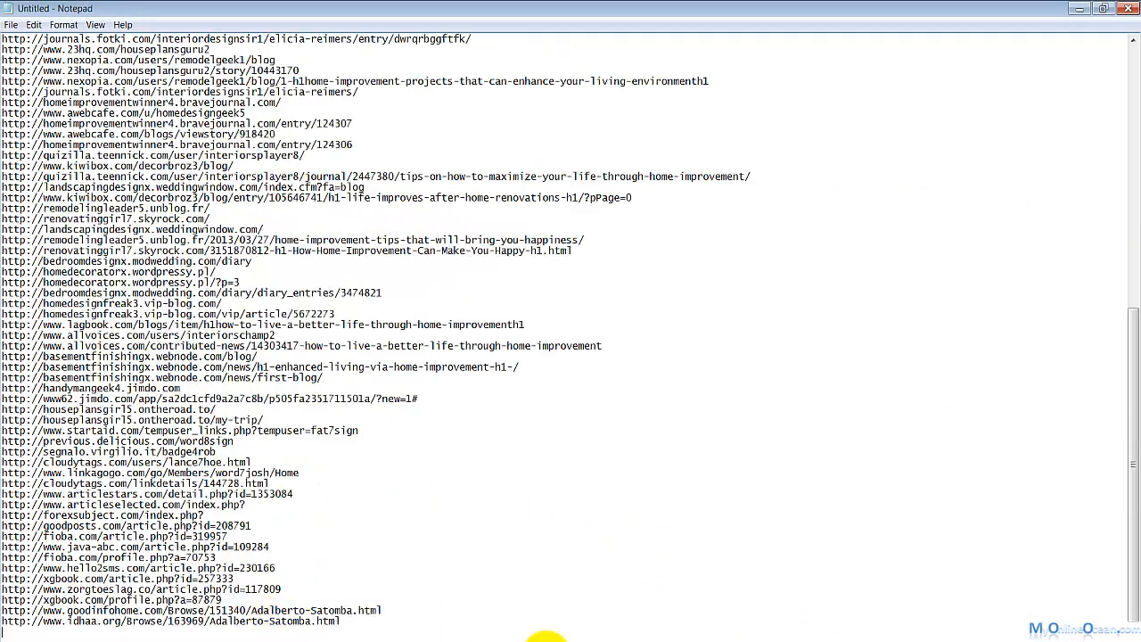
# Step: Copy the links in cells B2 to B18 of the Profile 3_Tier1 workbook in Excel and paste them at the end of the Notepad list
pyautogui.click(545, 618)
pyautogui.click(107, 401)
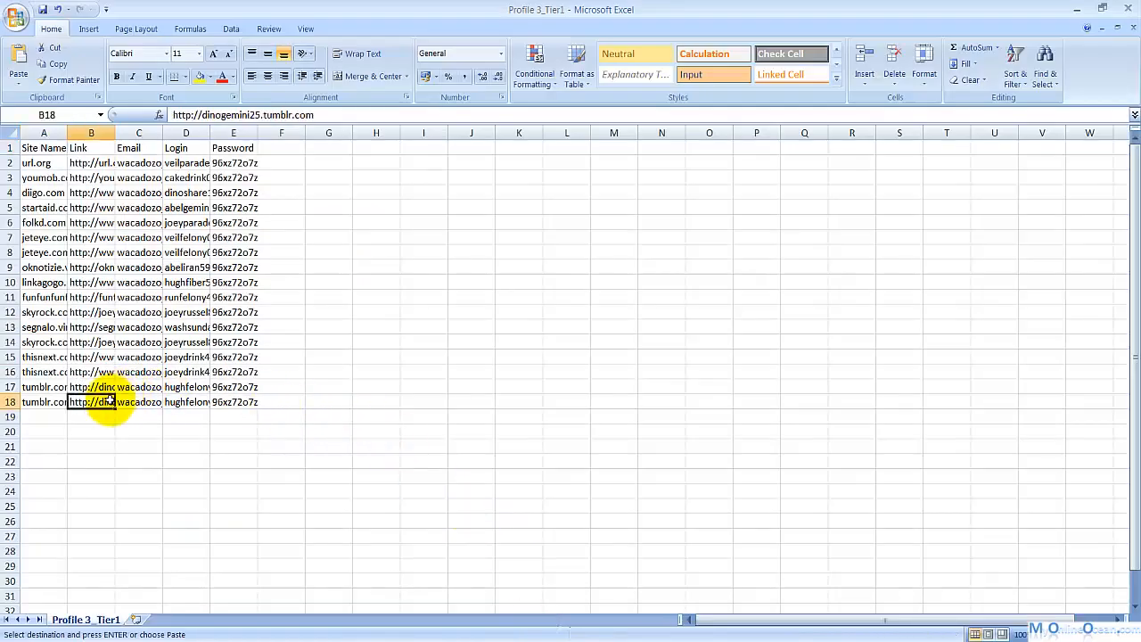
pyautogui.moveTo(107, 401); pyautogui.dragTo(111, 164)
pyautogui.hotkey('ctrl', 'c')
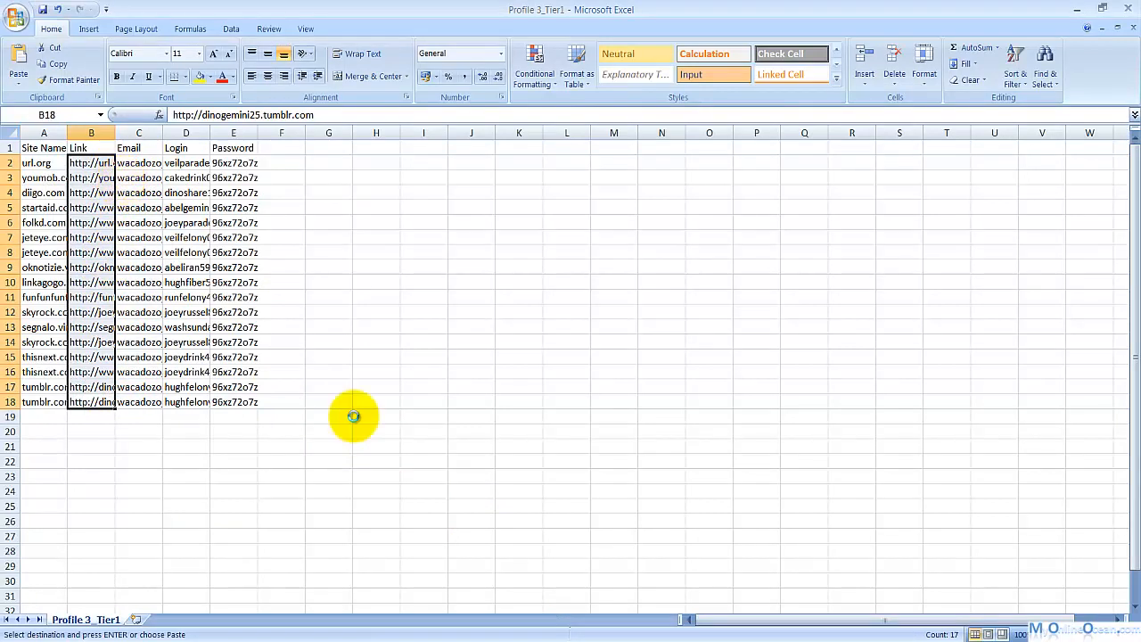
pyautogui.moveTo(720, 638)
pyautogui.click(744, 602)
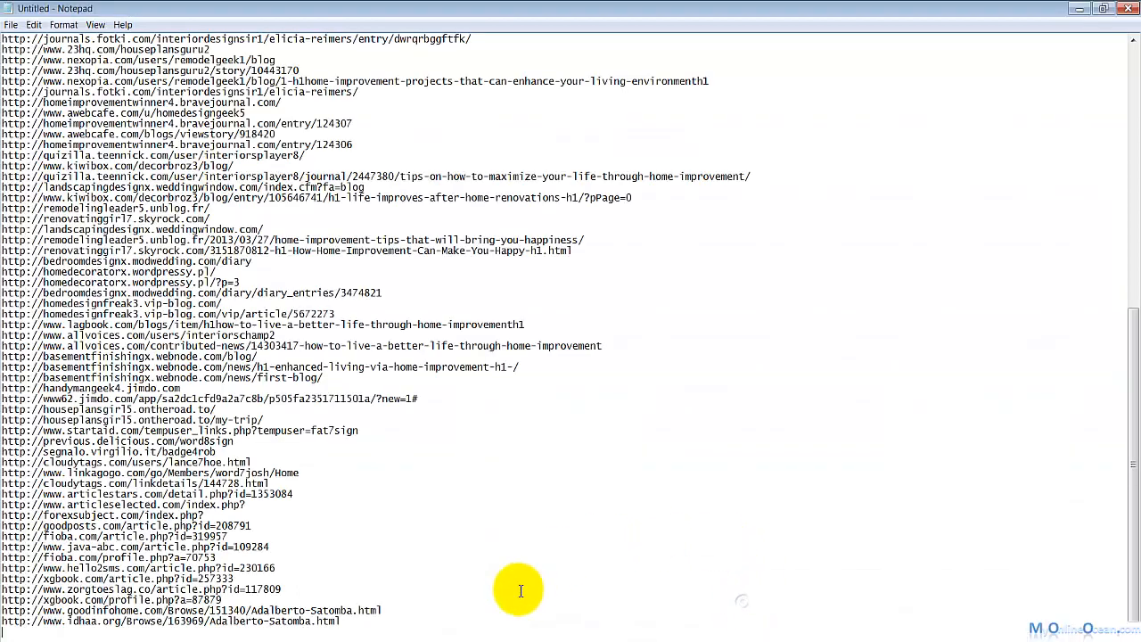
pyautogui.hotkey('ctrl', 'v')
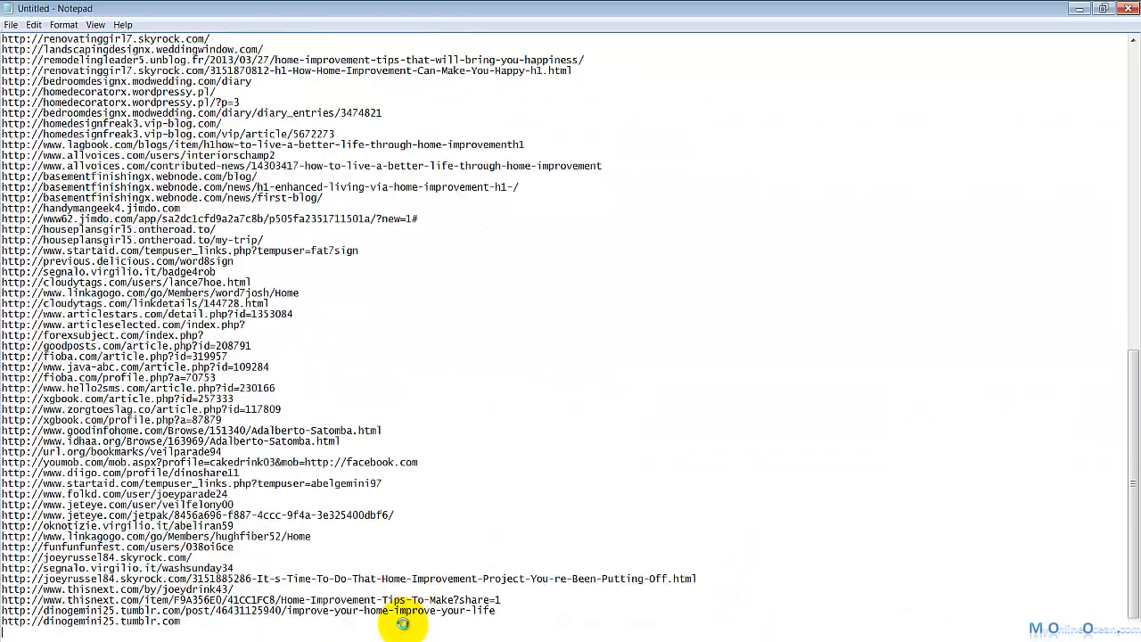
# Step: Save the combined link list in the Tutorial folder as #Tier 1 Links# and close the document
pyautogui.scroll(20, 397, 621)
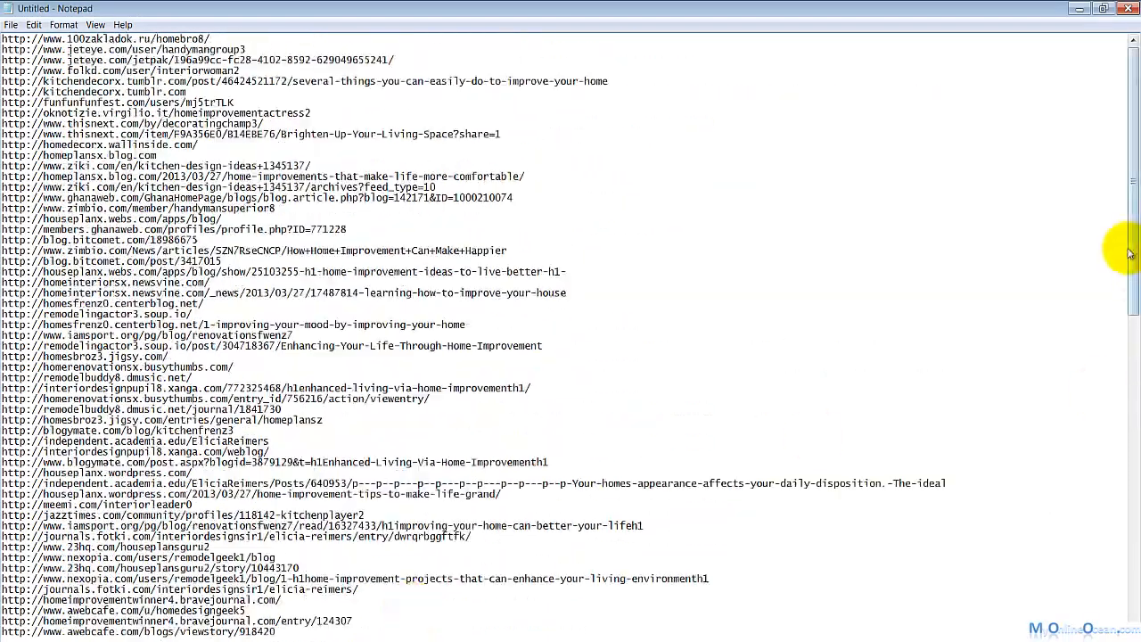
pyautogui.moveTo(1130, 230); pyautogui.dragTo(861, 72)
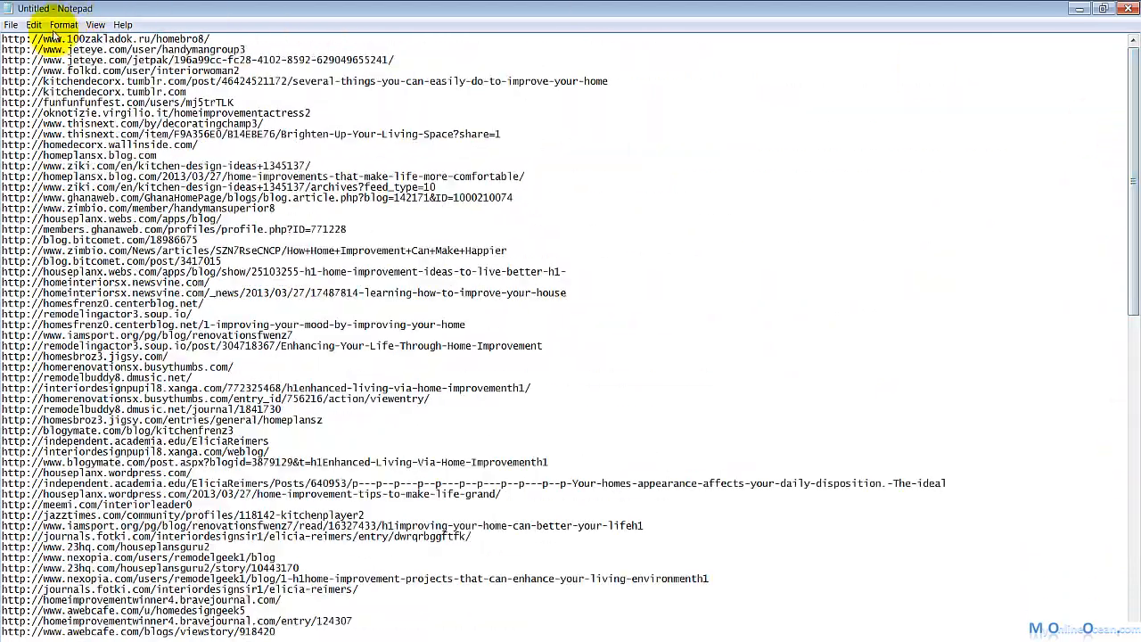
pyautogui.click(12, 25)
pyautogui.click(38, 86)
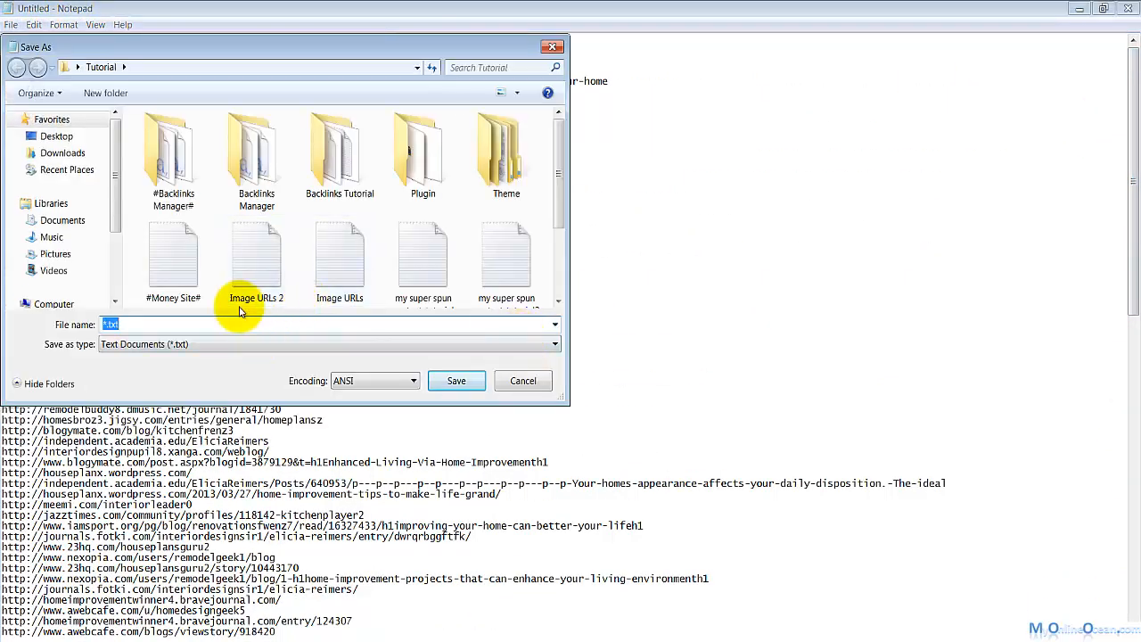
pyautogui.write('#')
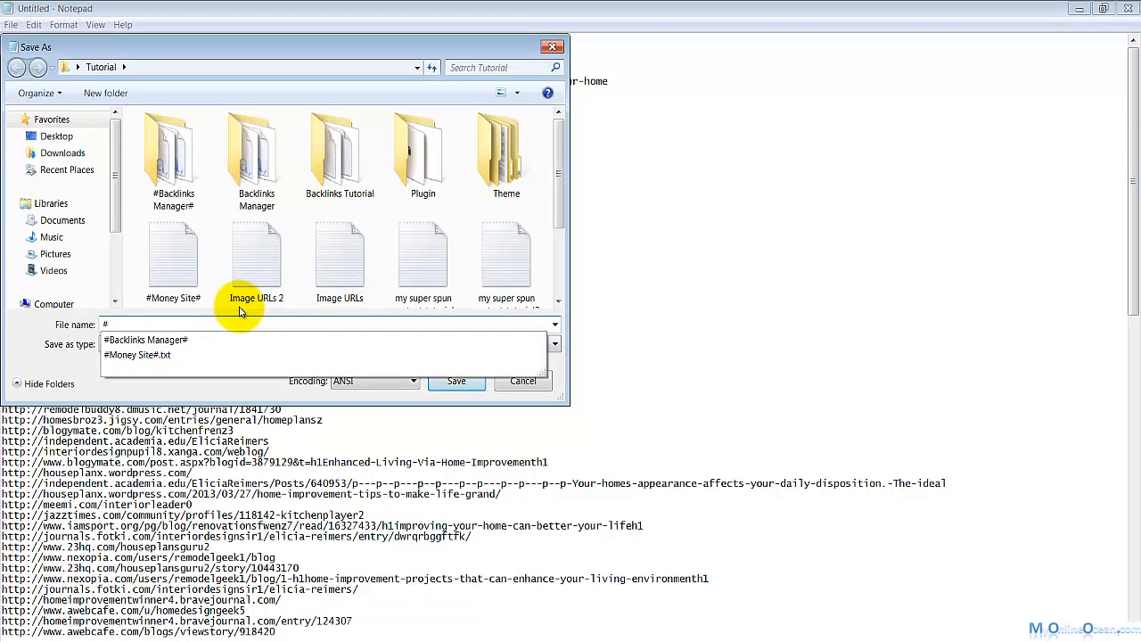
pyautogui.write('Tier 1 Links#')
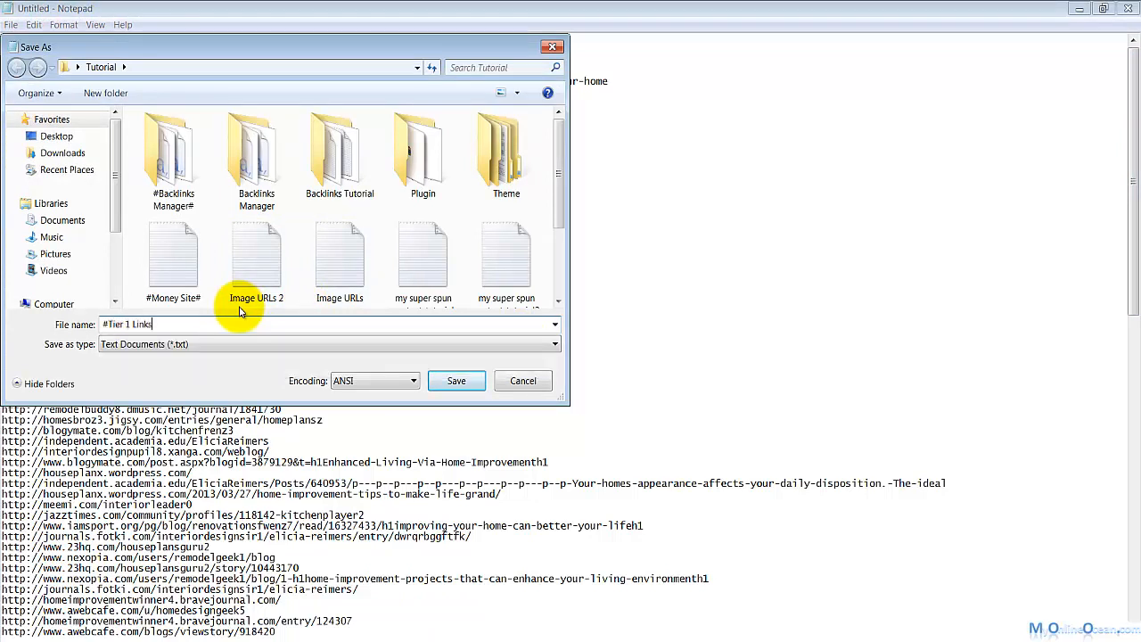
pyautogui.click(454, 380)
pyautogui.click(1129, 8)
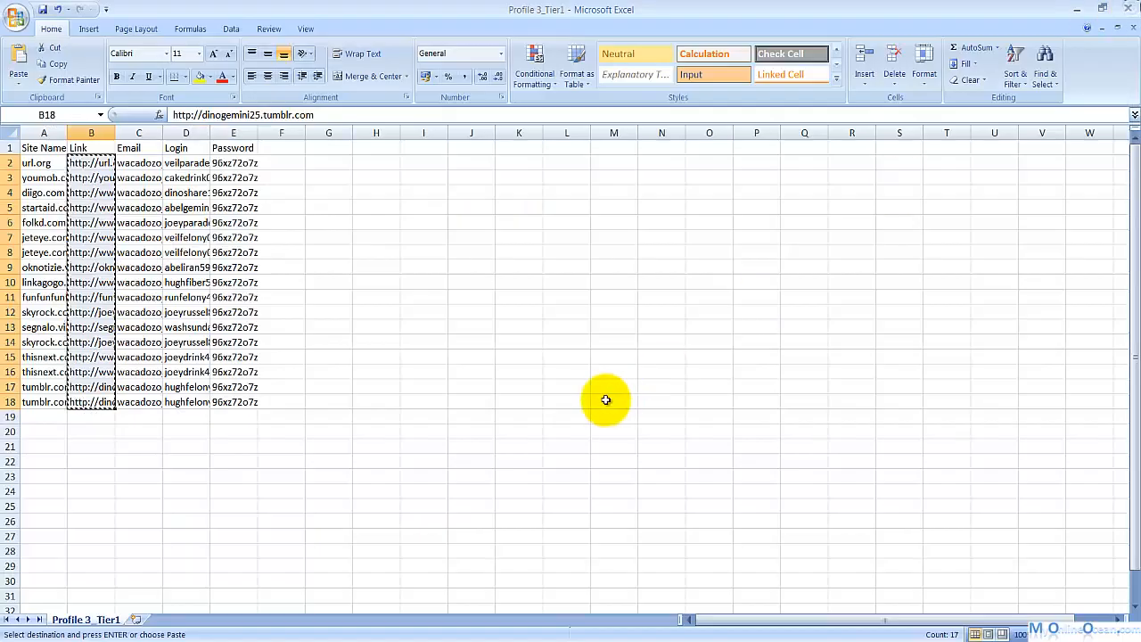
# Step: Bring up a maximized blank Notepad document and copy cells B2 to B1735 from the Tier 2 sheet of the Tutorial workbook in Excel
pyautogui.click(724, 641)
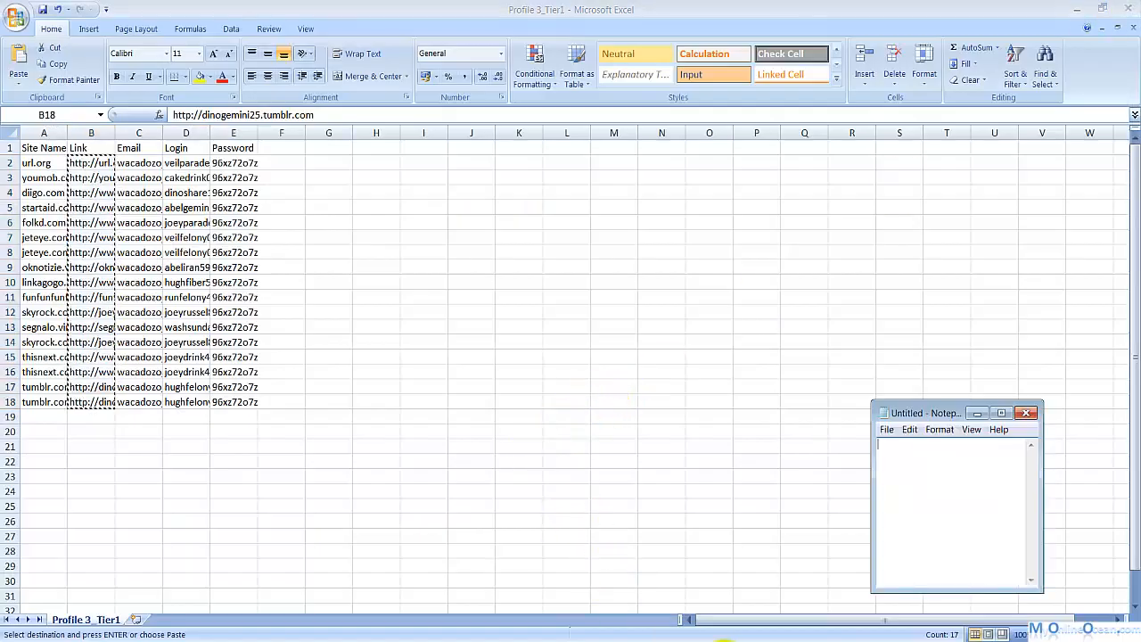
pyautogui.click(1000, 414)
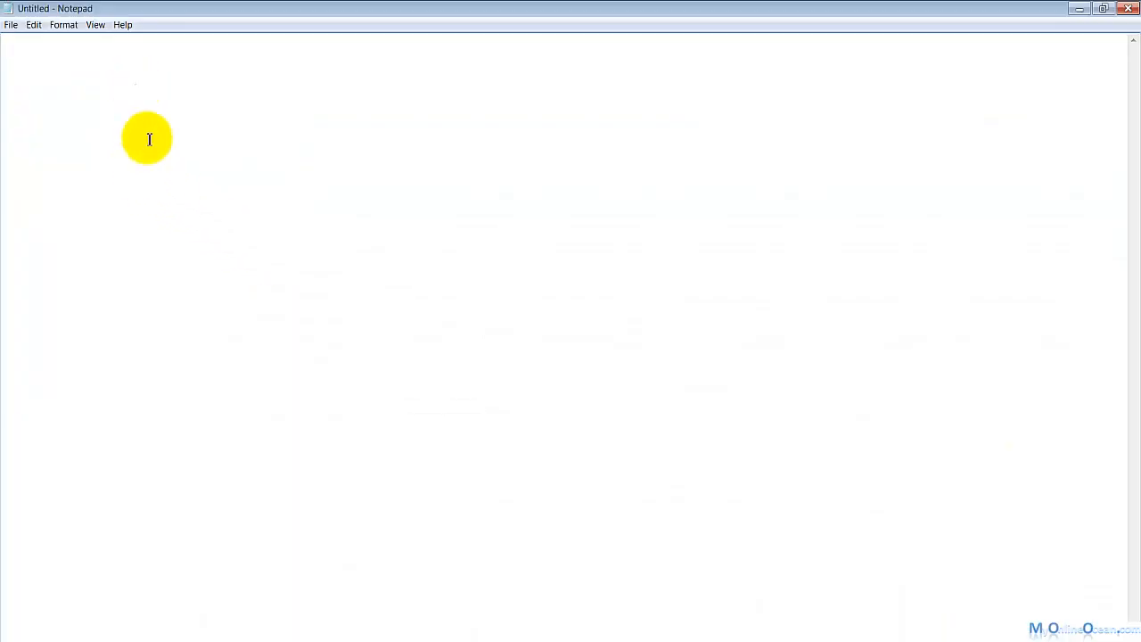
pyautogui.moveTo(579, 636)
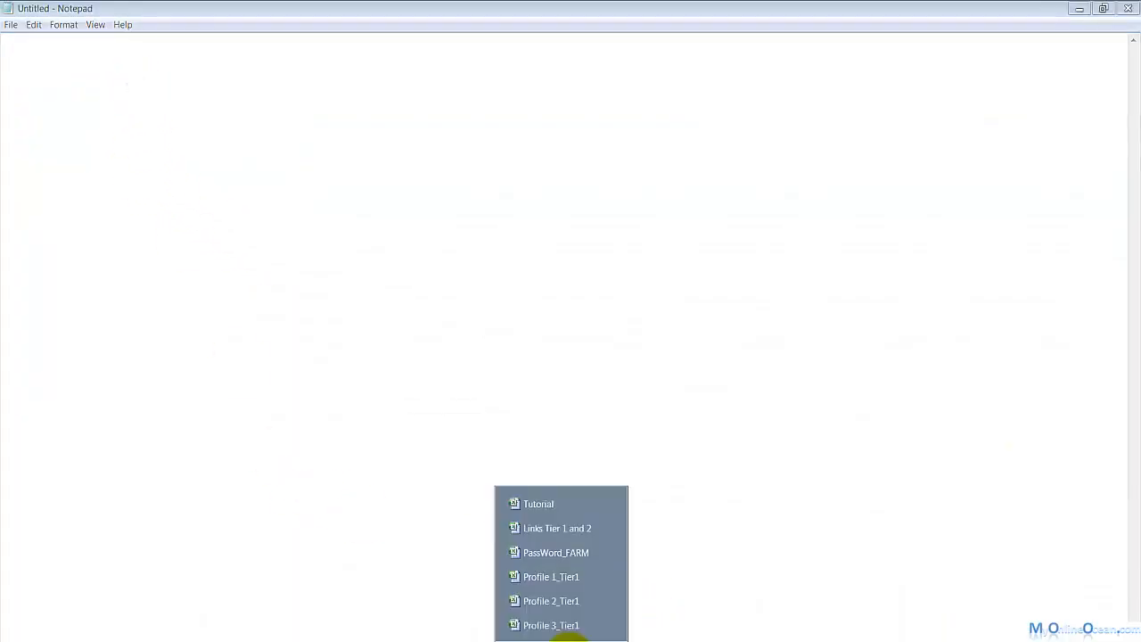
pyautogui.click(560, 504)
pyautogui.moveTo(401, 163); pyautogui.dragTo(369, 580)
pyautogui.rightClick(369, 581)
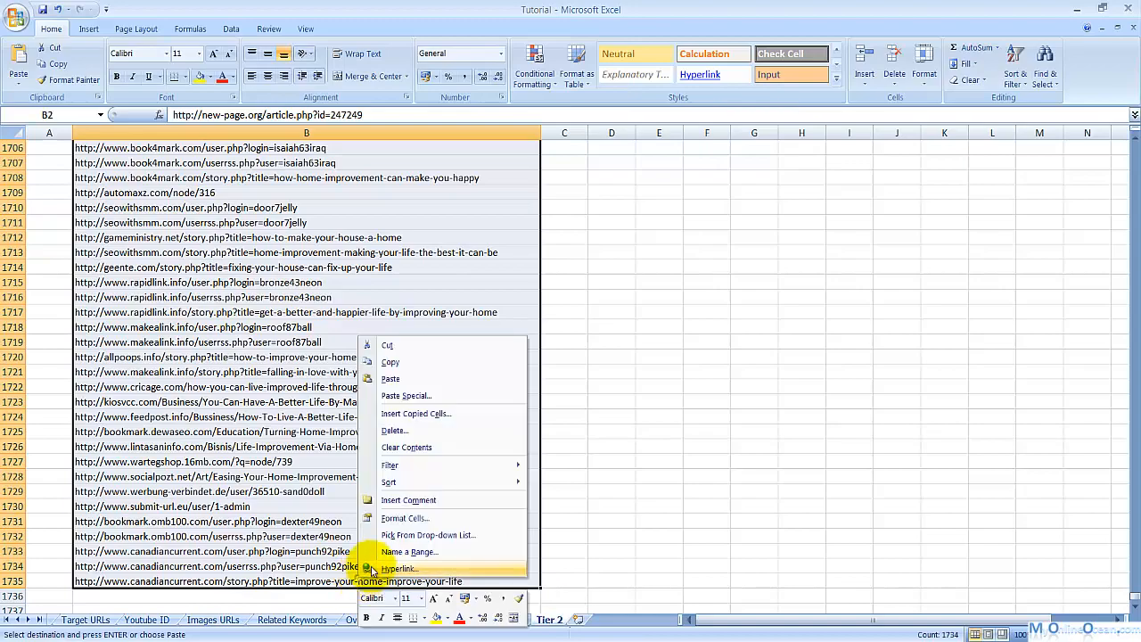
pyautogui.click(425, 362)
pyautogui.hotkey('ctrl', 'BackSpace')
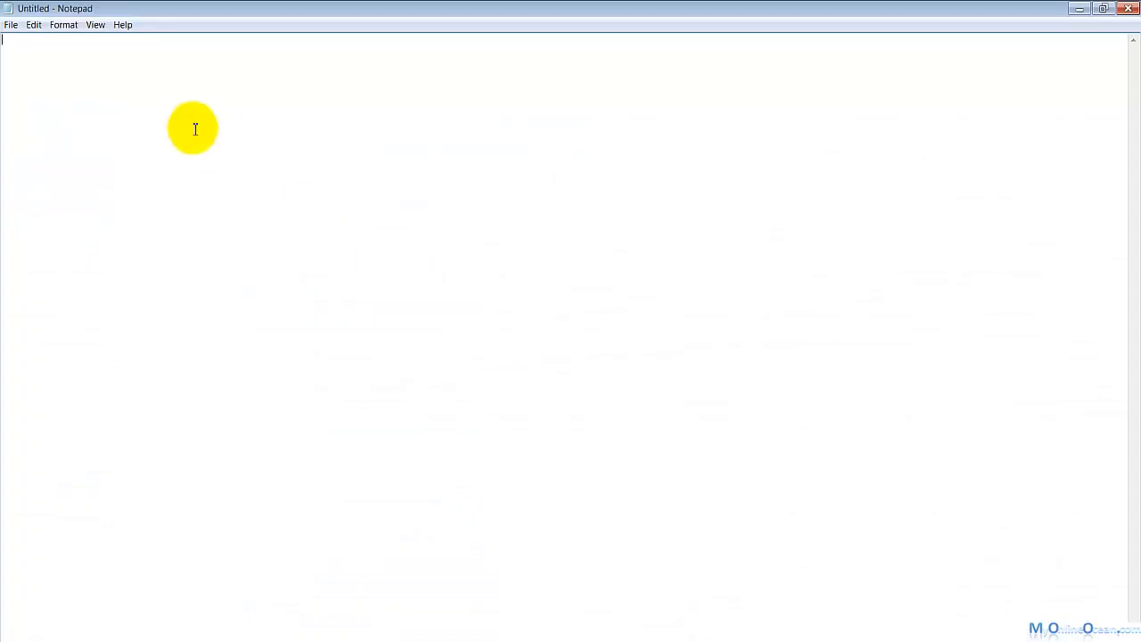
# Step: Paste the copied tier 2 links into the blank Notepad document and save it in the Tutorial folder as #Tier 2 Links#
pyautogui.rightClick(191, 127)
pyautogui.click(227, 187)
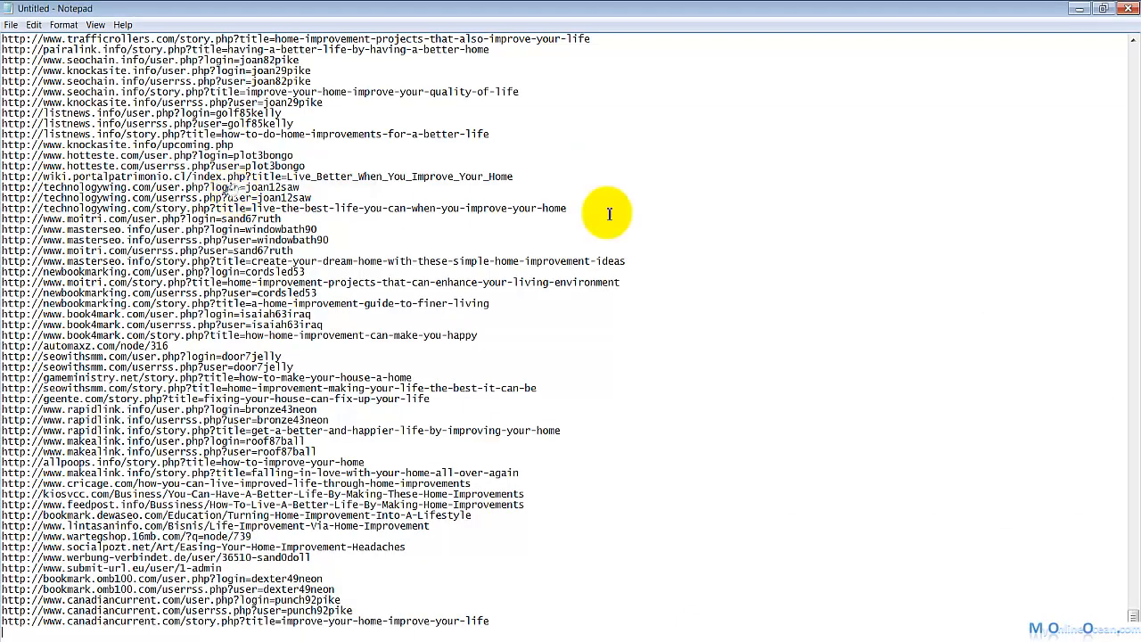
pyautogui.click(11, 24)
pyautogui.click(64, 79)
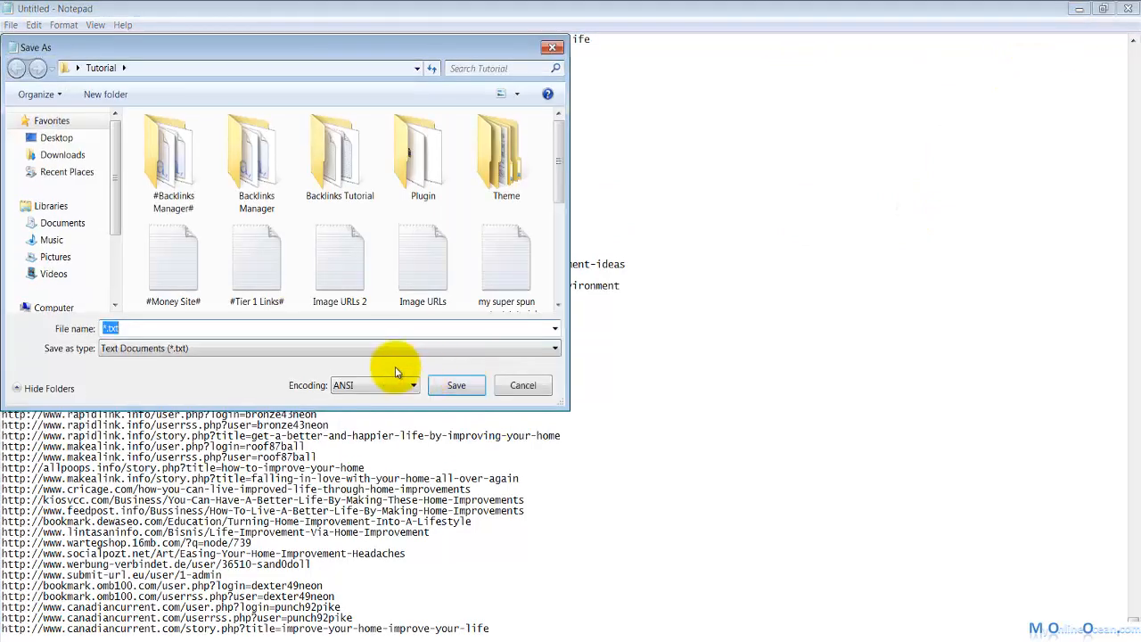
pyautogui.write('#')
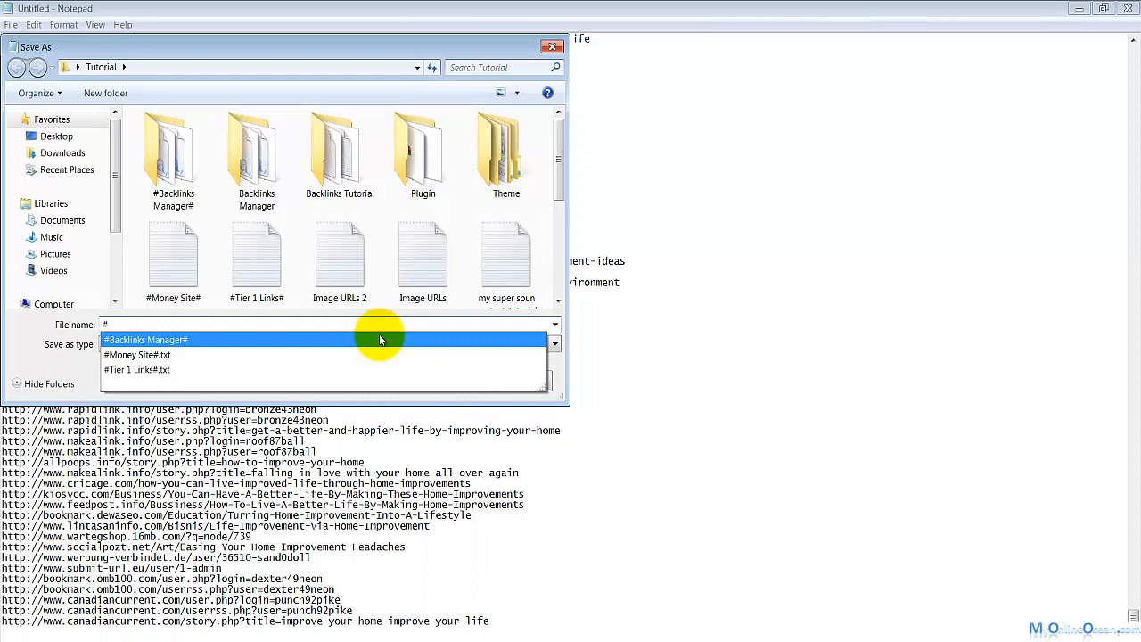
pyautogui.write('Tier')
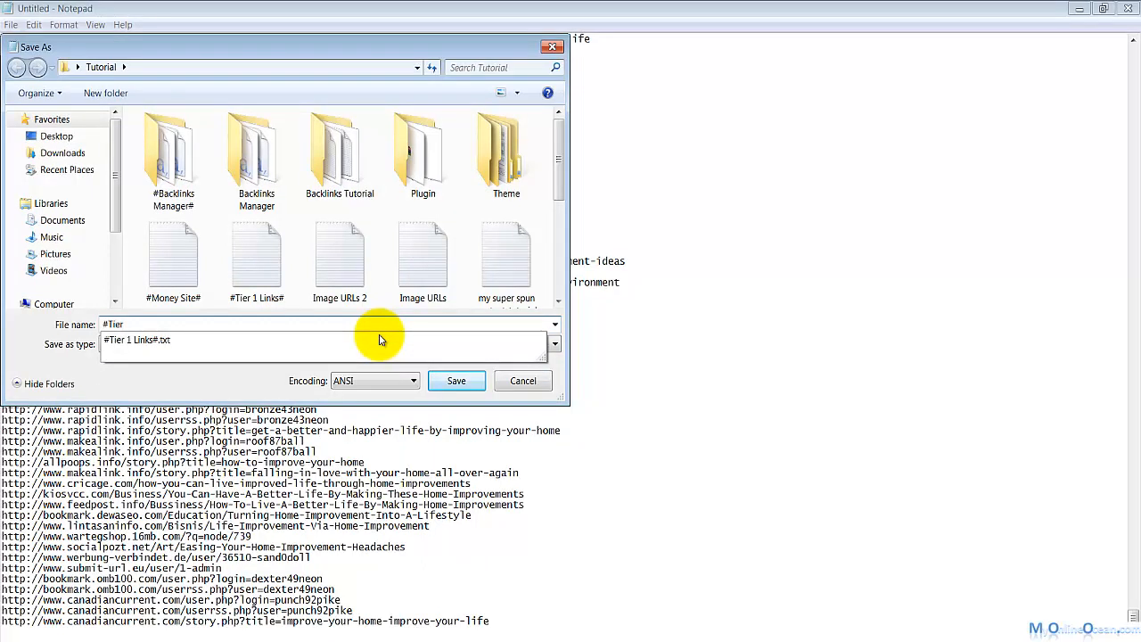
pyautogui.write(' 2 Links#')
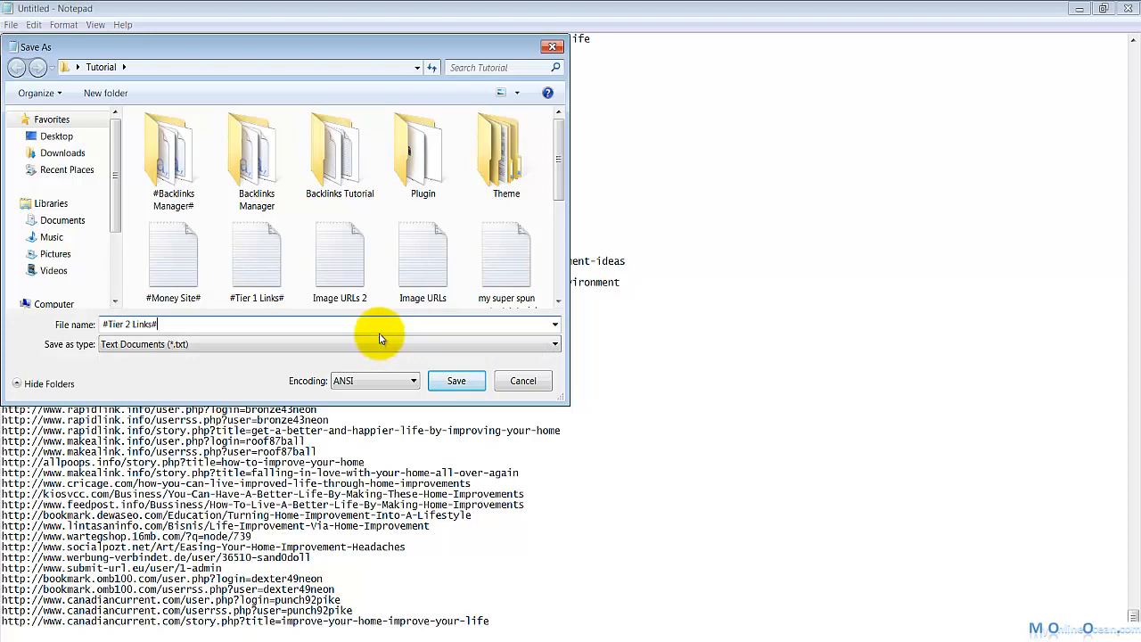
pyautogui.click(455, 381)
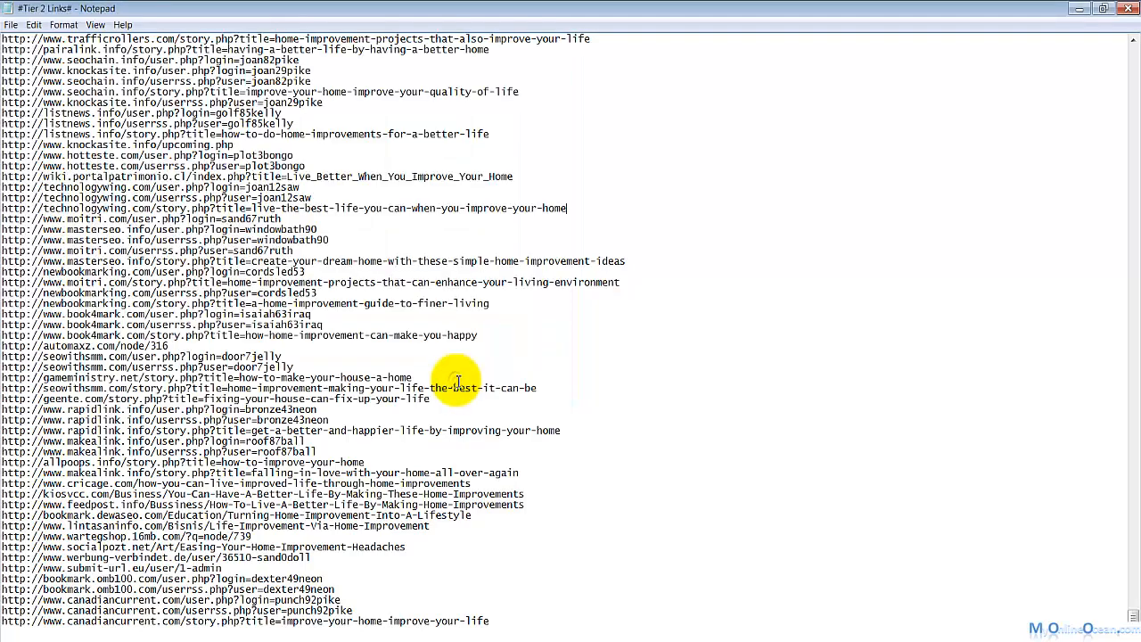
# Step: Switch to ScrapeBox and load the #Money Site# text file as the Comment Poster's website list
pyautogui.click(1077, 8)
pyautogui.click(1074, 7)
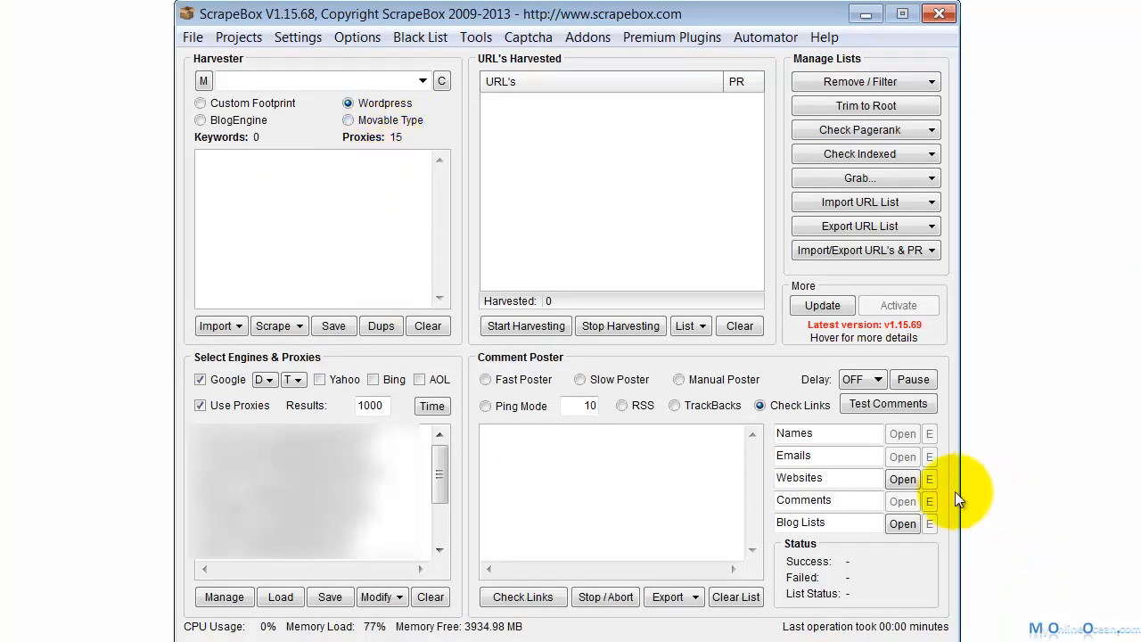
pyautogui.click(898, 481)
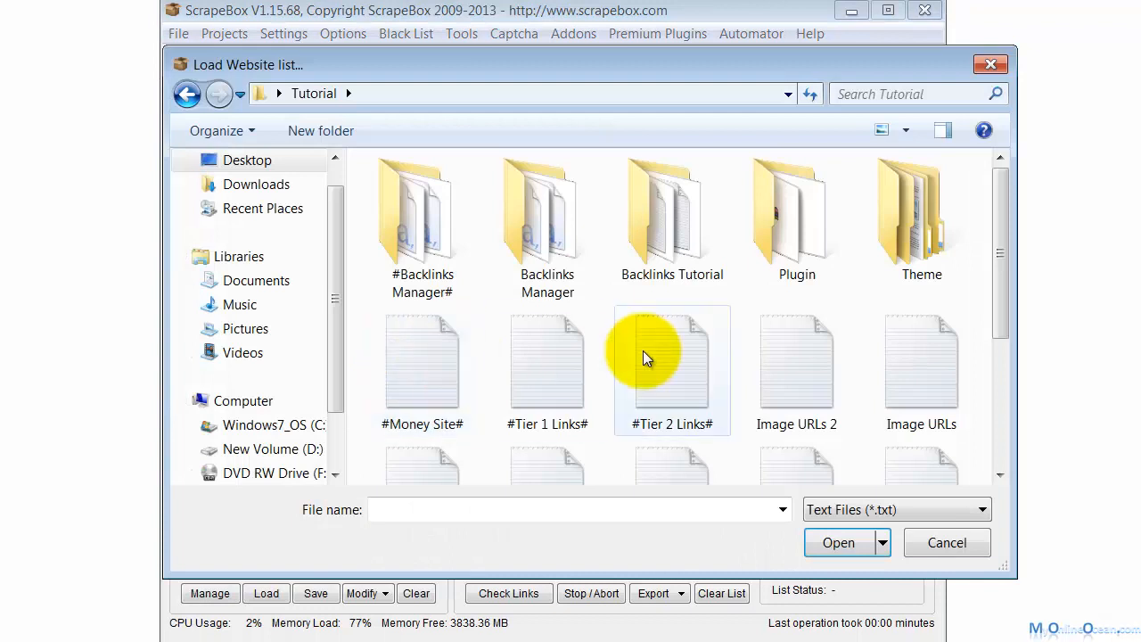
pyautogui.click(450, 398)
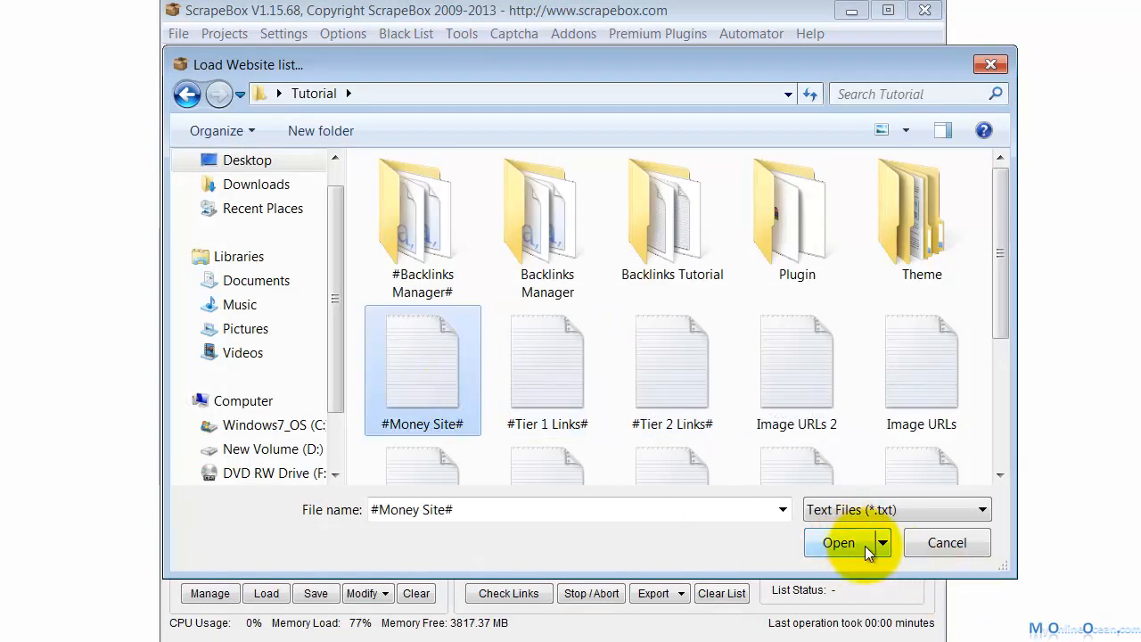
pyautogui.click(855, 544)
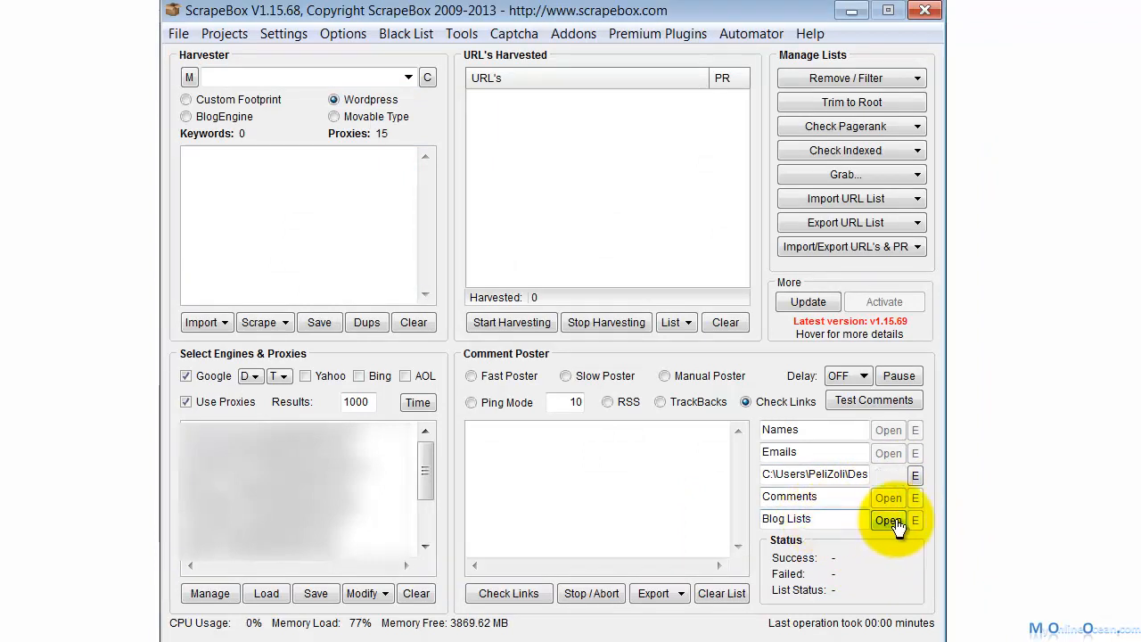
# Step: Load the #Tier 1 Links# text file as the Comment Poster's blog list
pyautogui.click(888, 519)
pyautogui.click(705, 376)
pyautogui.click(544, 372)
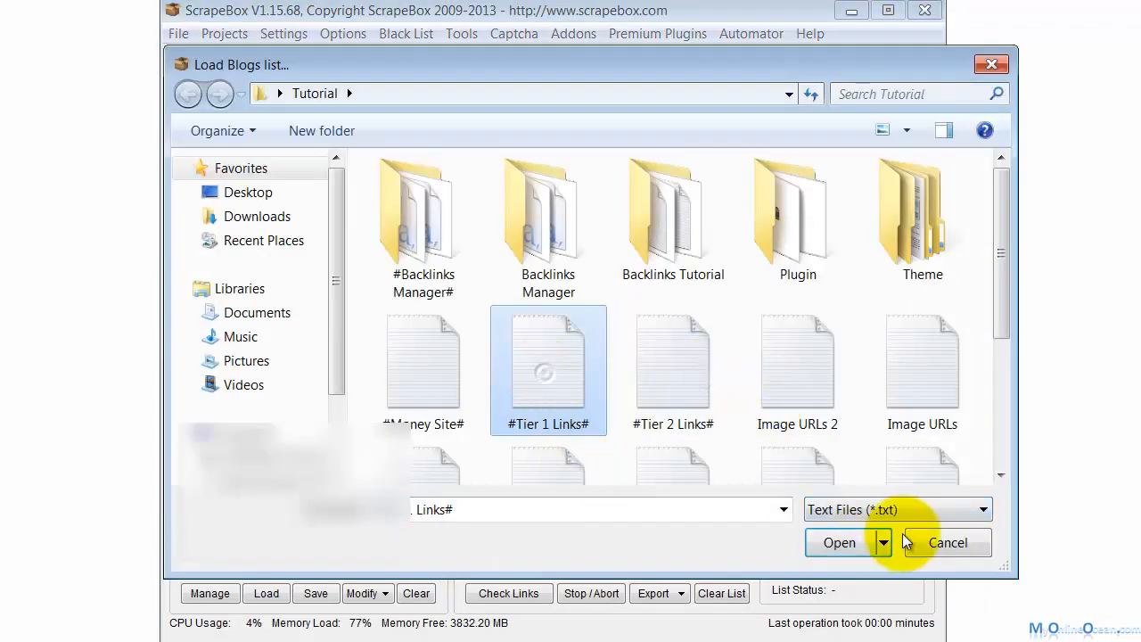
pyautogui.click(860, 545)
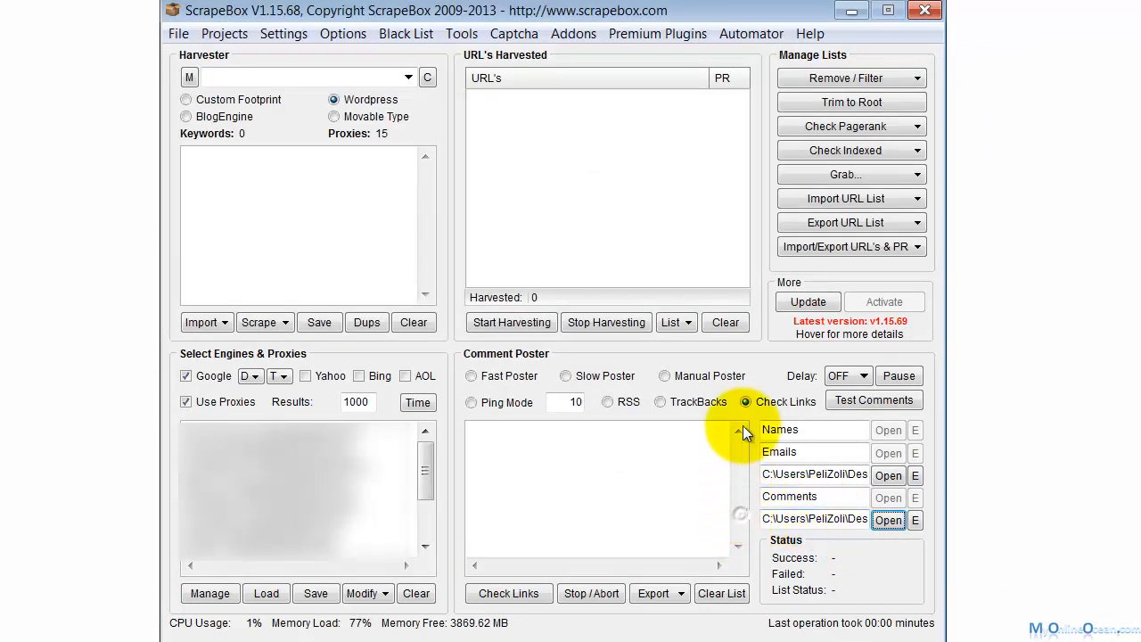
# Step: Open the Link Checker for the loaded lists and start checking the tier 1 links
pyautogui.moveTo(424, 481); pyautogui.dragTo(433, 458)
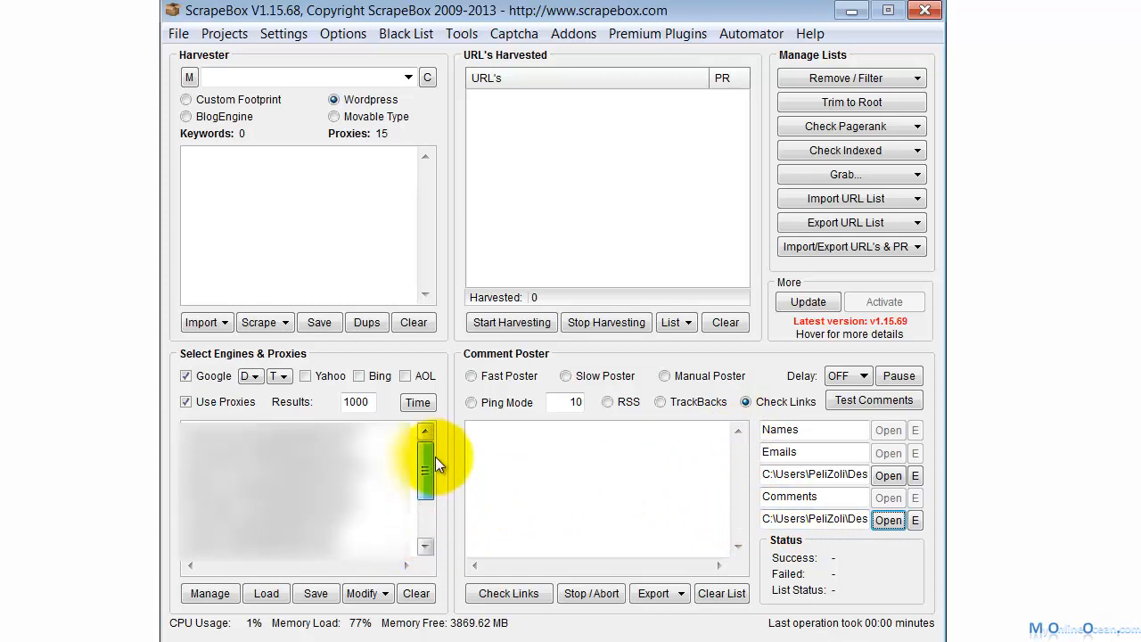
pyautogui.click(543, 596)
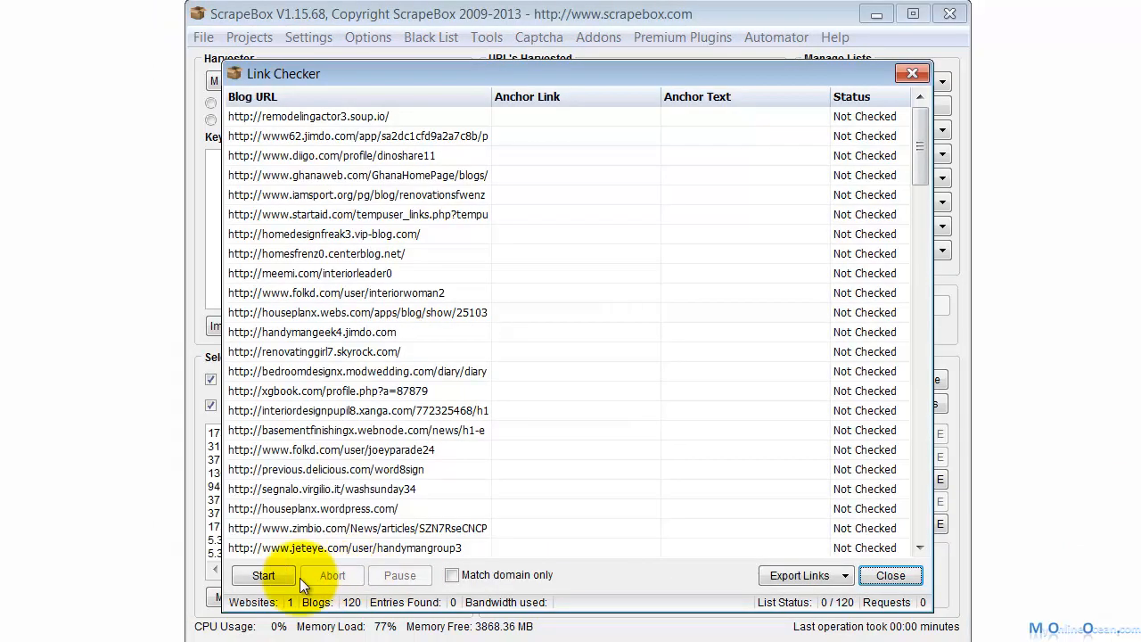
pyautogui.click(266, 575)
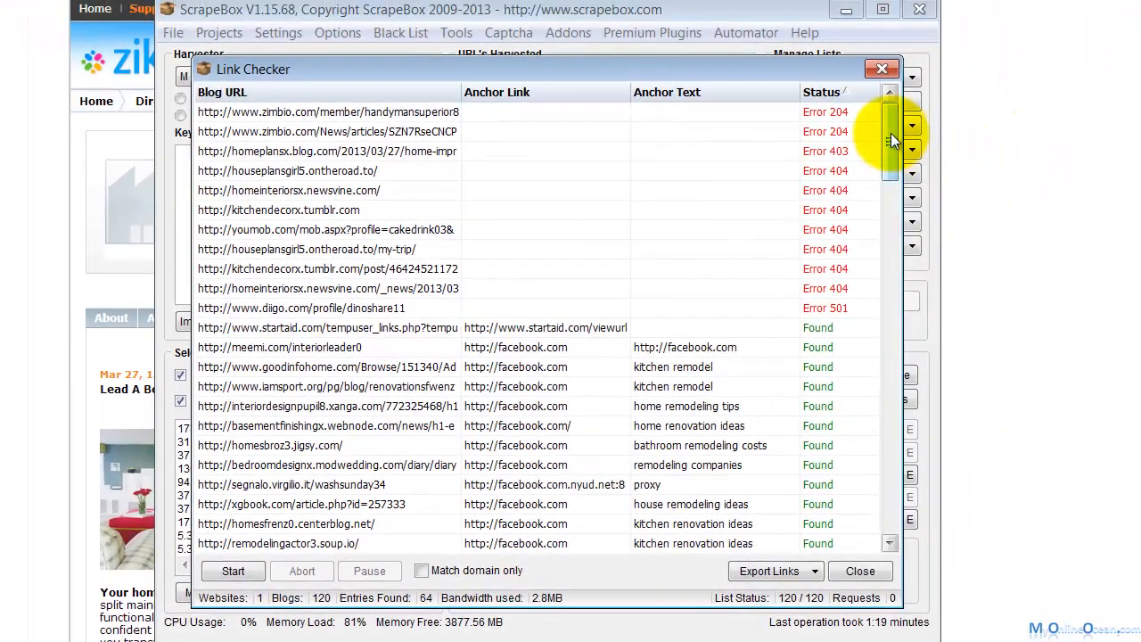
# Step: Examine the link check results, comparing the anchor link, anchor text and status of the tier 1 URLs
pyautogui.moveTo(1067, 22); pyautogui.dragTo(1067, 59)
pyautogui.moveTo(888, 171); pyautogui.dragTo(770, 134)
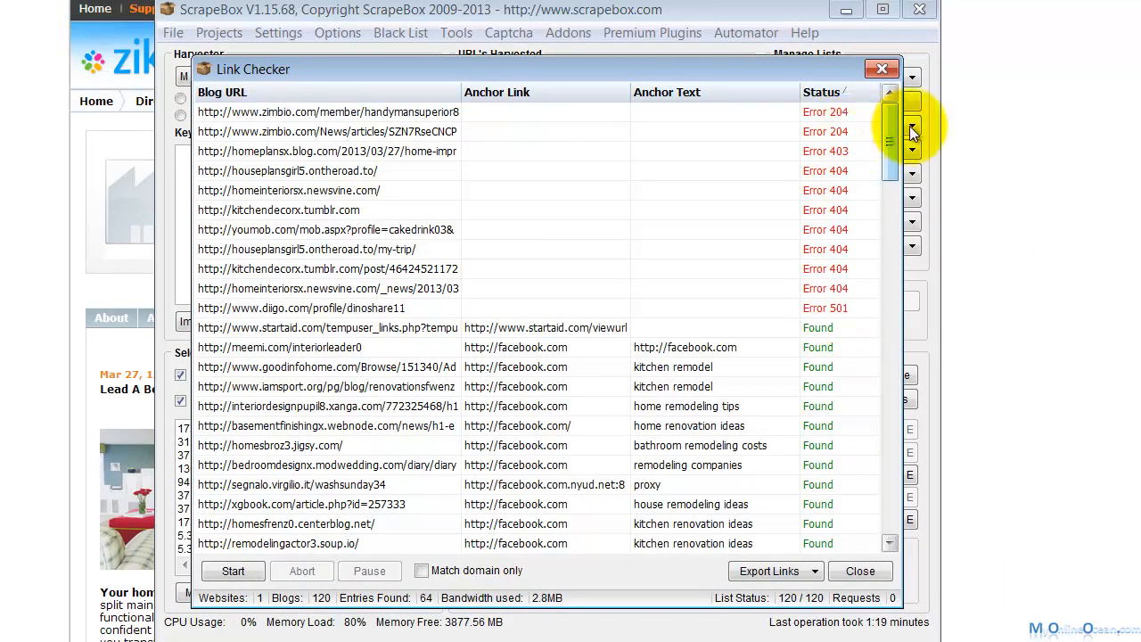
pyautogui.moveTo(892, 129); pyautogui.dragTo(881, 165)
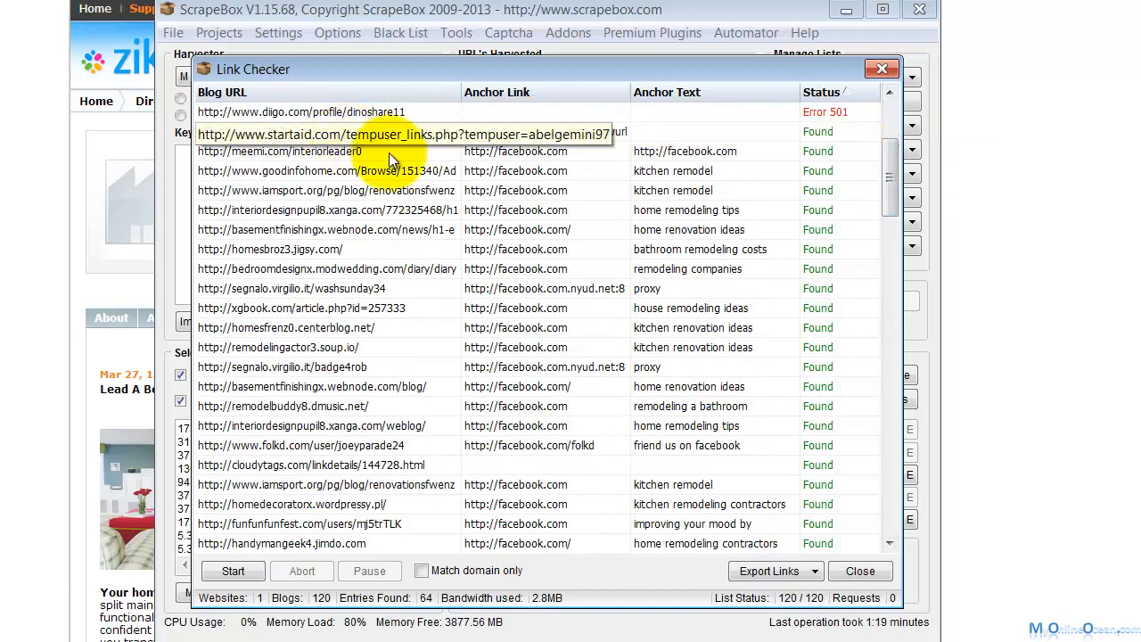
pyautogui.scroll(-1, 693, 167)
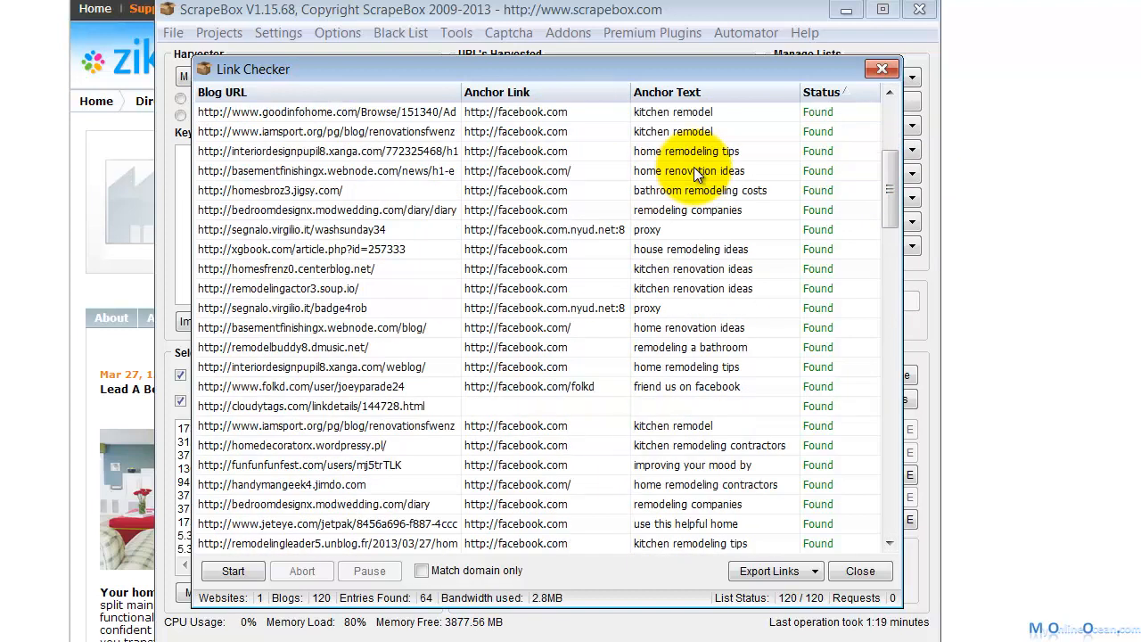
pyautogui.scroll(-1, 694, 166)
pyautogui.scroll(-1, 694, 166)
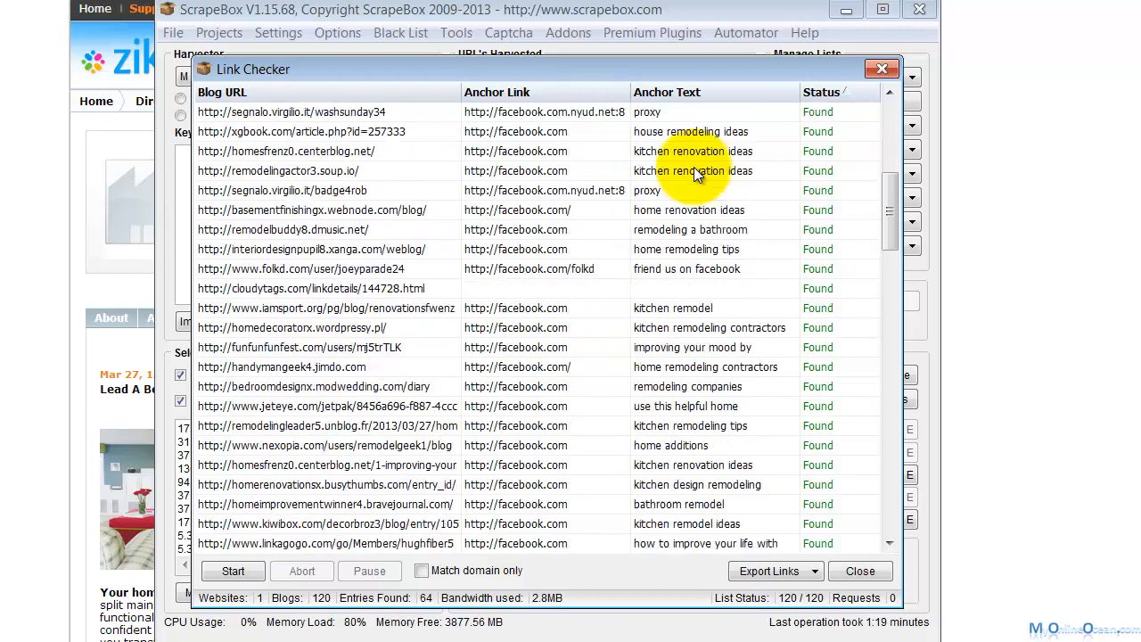
pyautogui.scroll(5, 693, 167)
pyautogui.scroll(-3, 694, 167)
pyautogui.scroll(3, 693, 167)
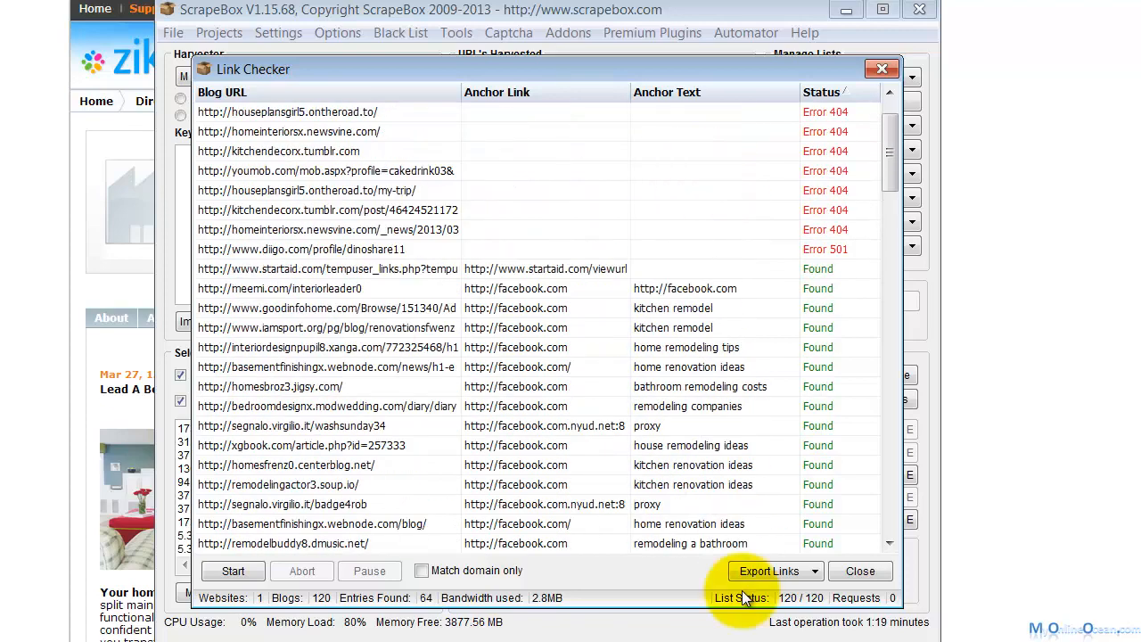
# Step: Export the tier 1 links found as the text file #Tier 1 Links Found# in the Tutorial folder, and close the Link Checker
pyautogui.click(815, 571)
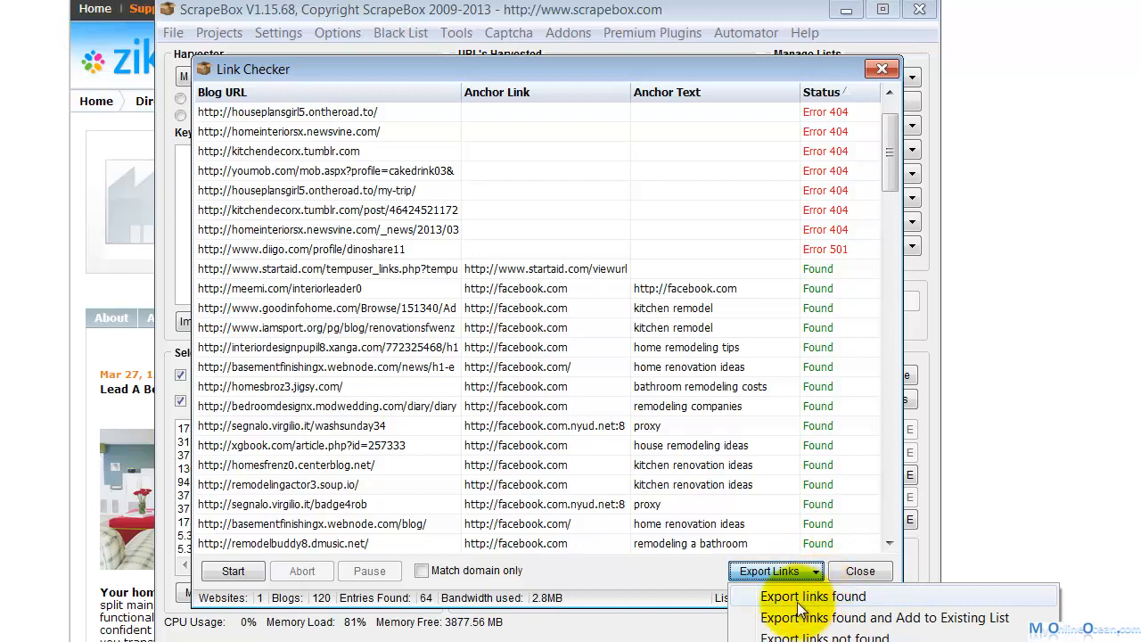
pyautogui.click(802, 597)
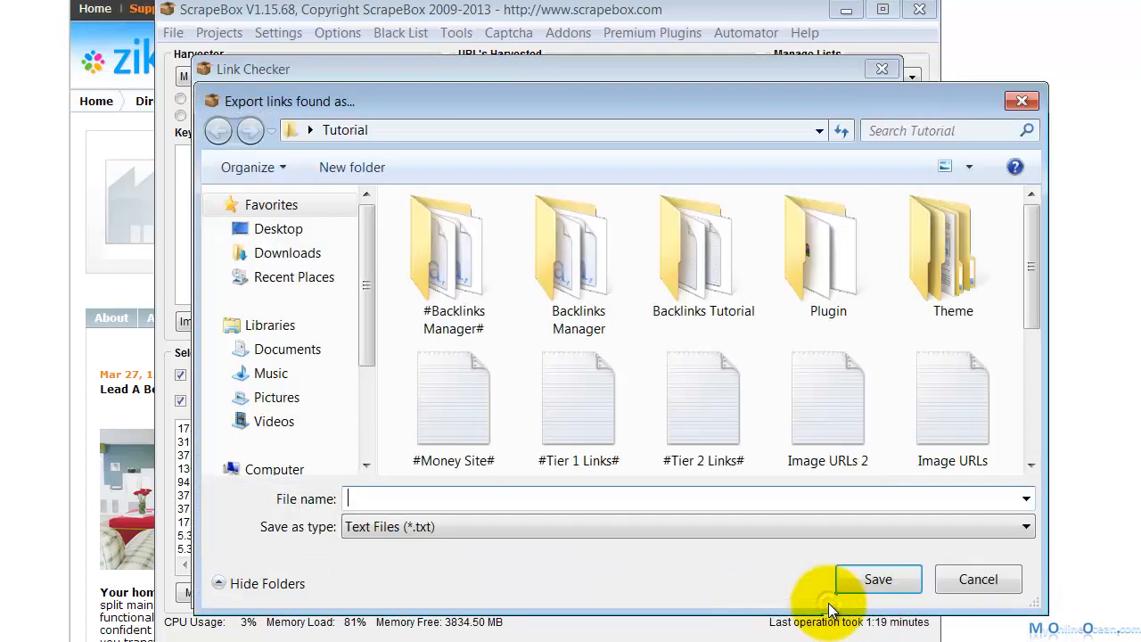
pyautogui.write('#Tier ')
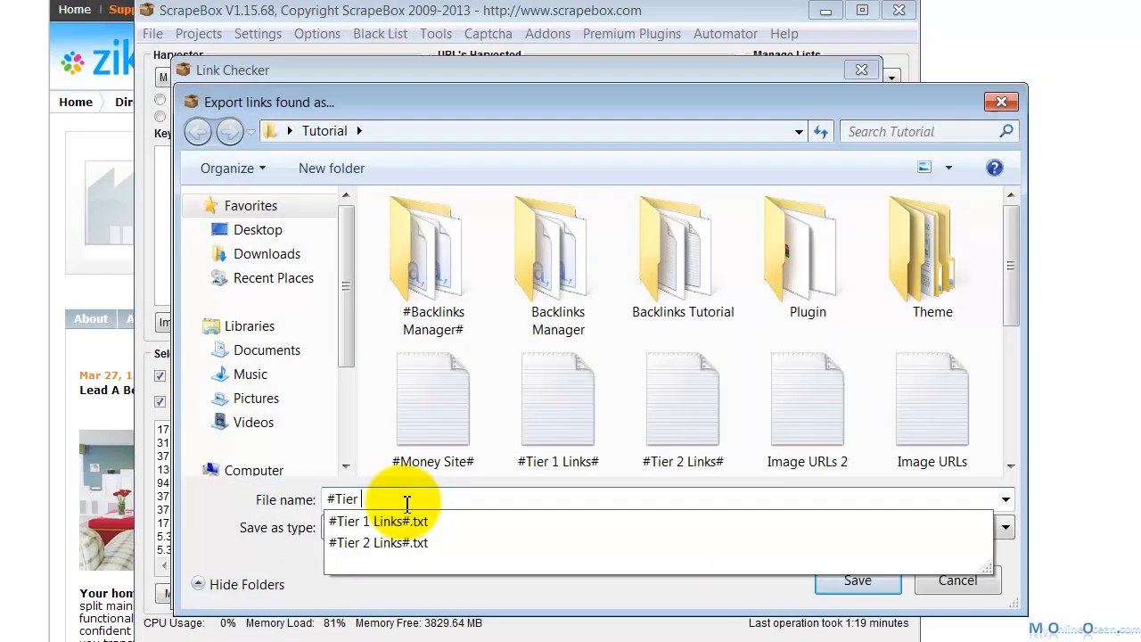
pyautogui.write('1 Links Found#')
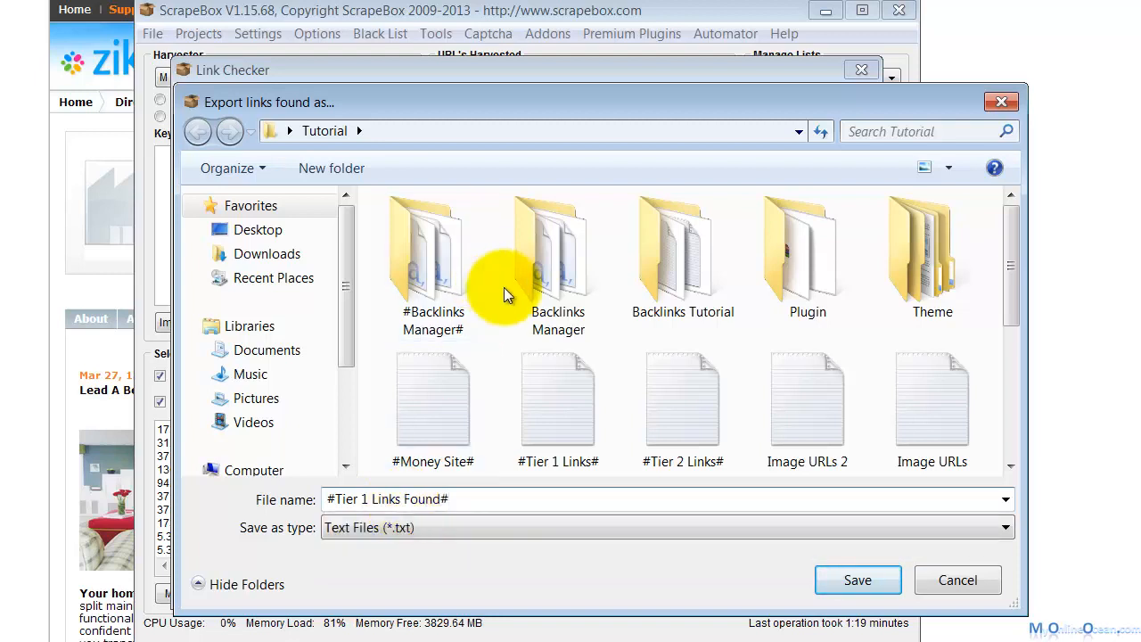
pyautogui.click(851, 580)
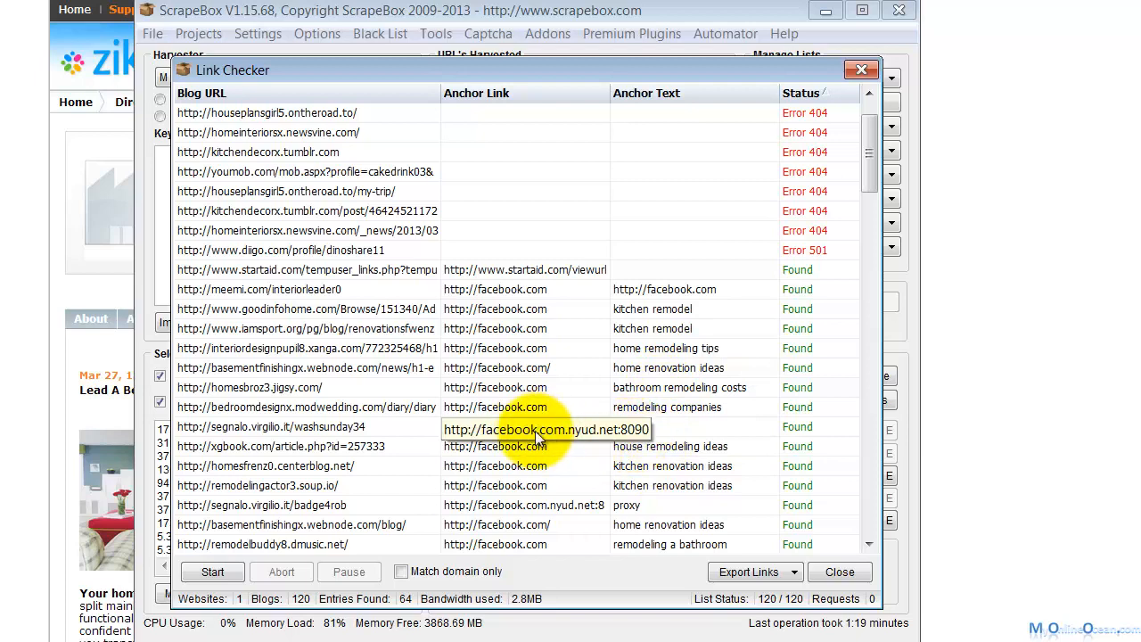
pyautogui.moveTo(870, 188); pyautogui.dragTo(862, 267)
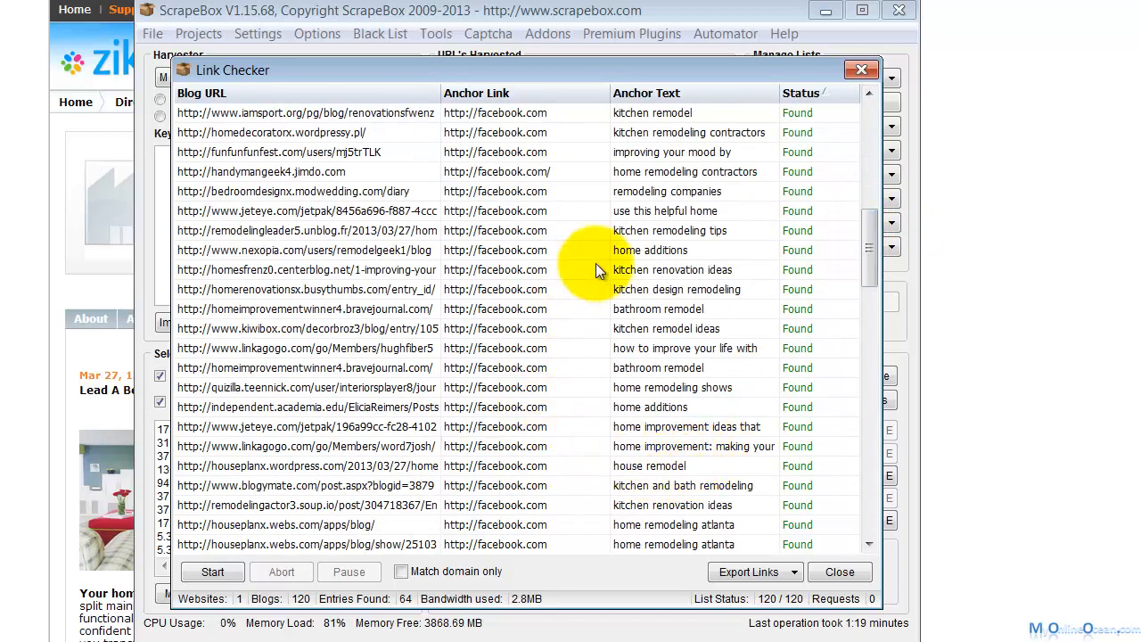
pyautogui.click(837, 572)
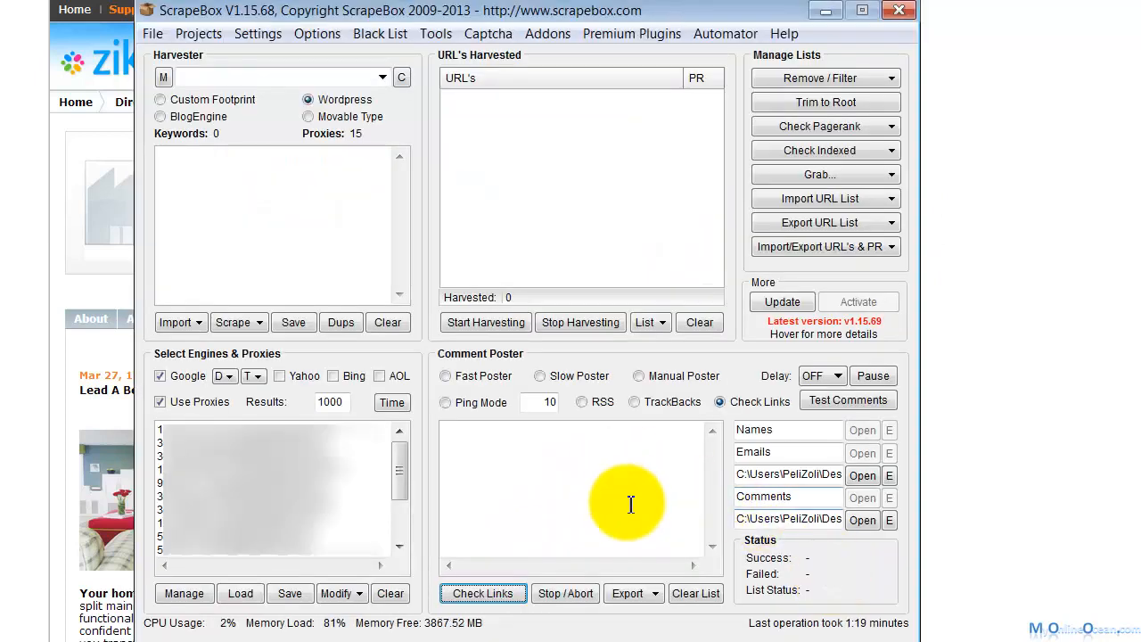
# Step: Load the #Tier 1 Links# text file as the Comment Poster's website list
pyautogui.click(861, 476)
pyautogui.click(555, 364)
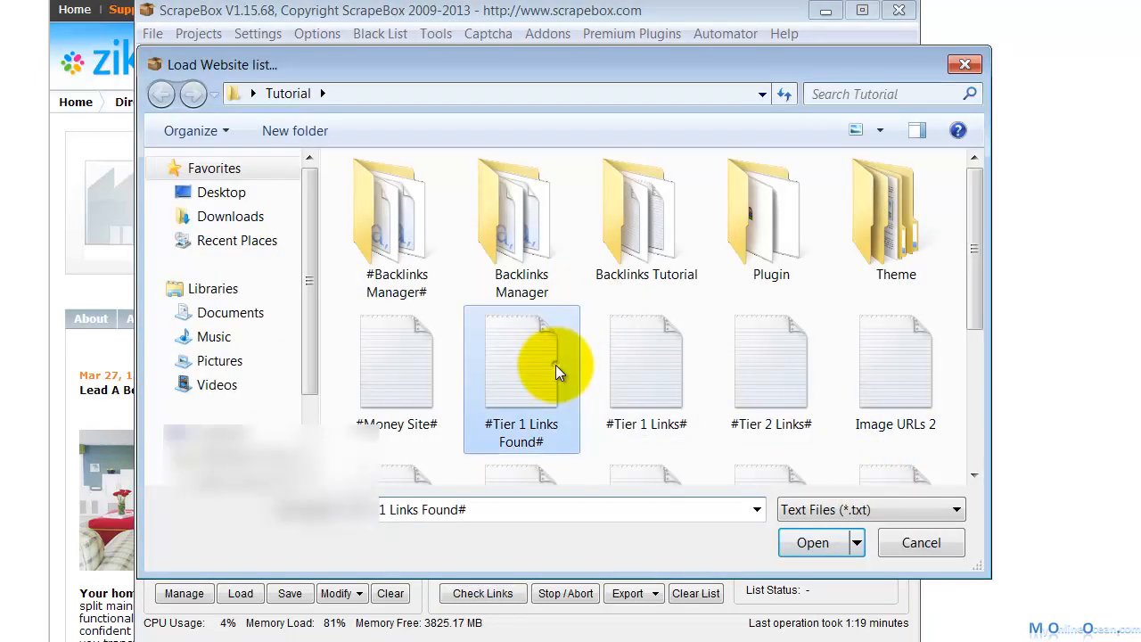
pyautogui.click(656, 349)
pyautogui.click(802, 542)
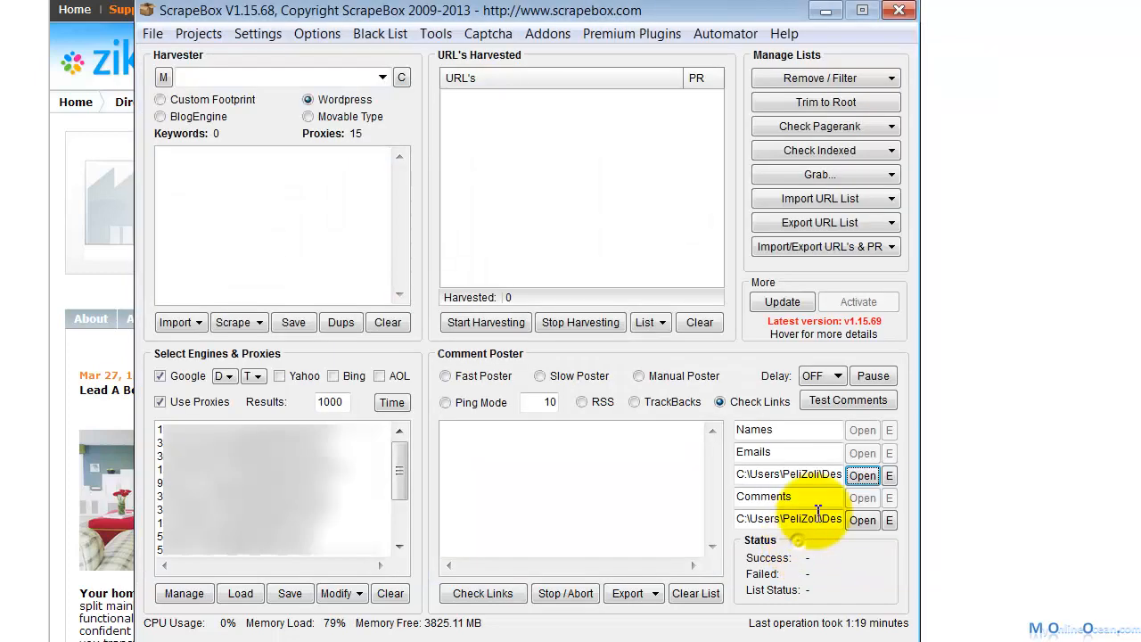
# Step: Load the #Tier 2 Links# text file as the Comment Poster's blog list
pyautogui.click(878, 520)
pyautogui.click(765, 367)
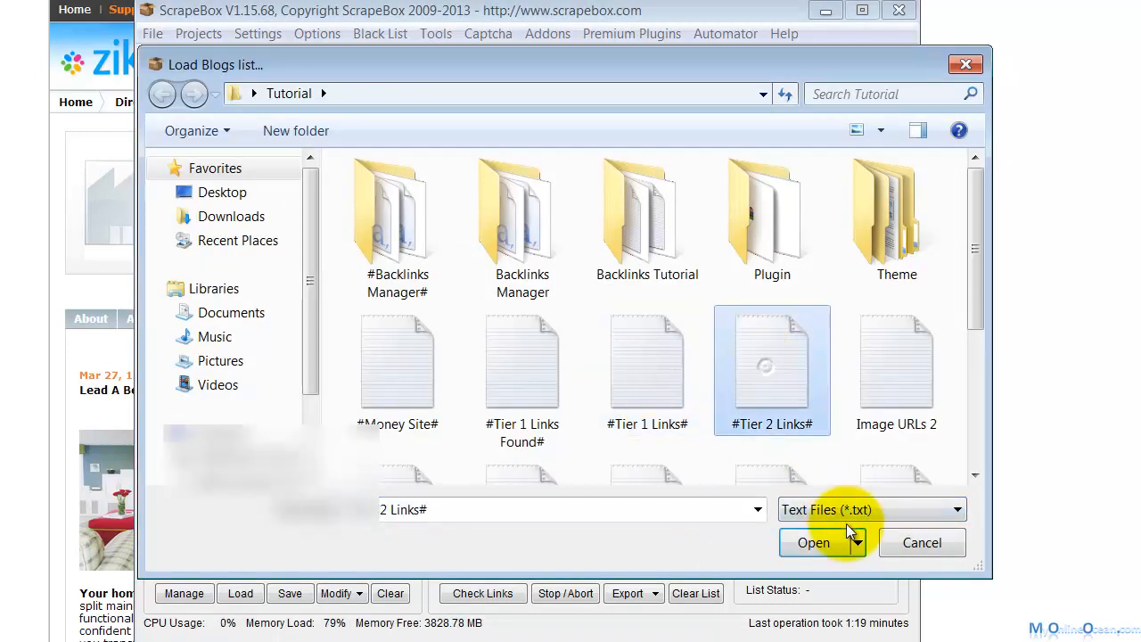
pyautogui.click(801, 540)
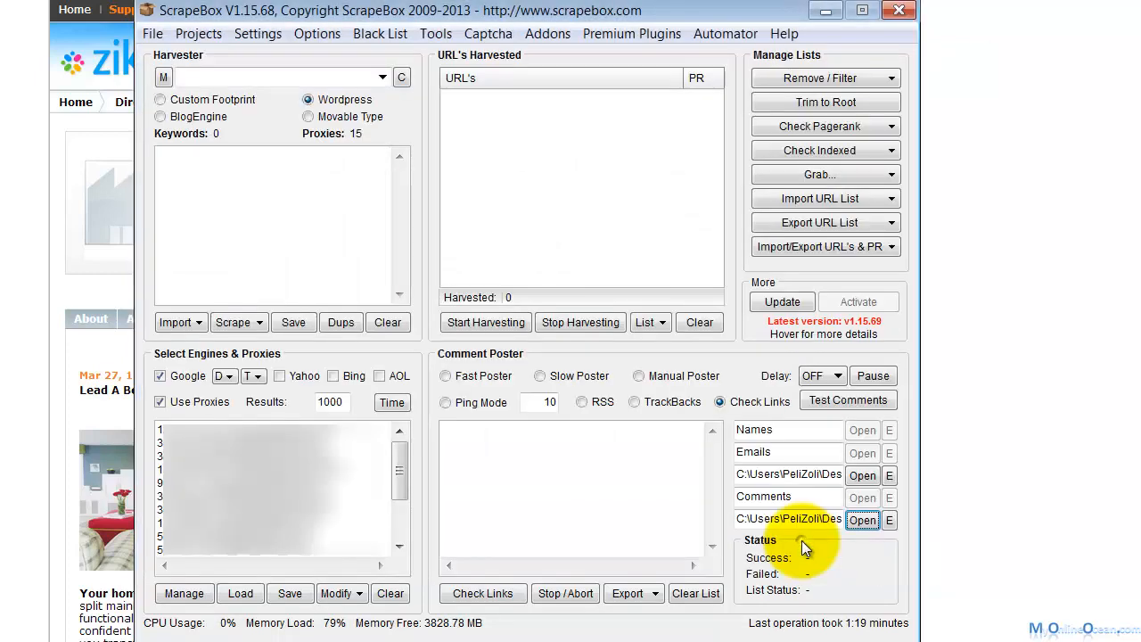
# Step: Run the Link Checker on the tier 2 links and review the anchor links, anchor texts and statuses of the results
pyautogui.click(520, 596)
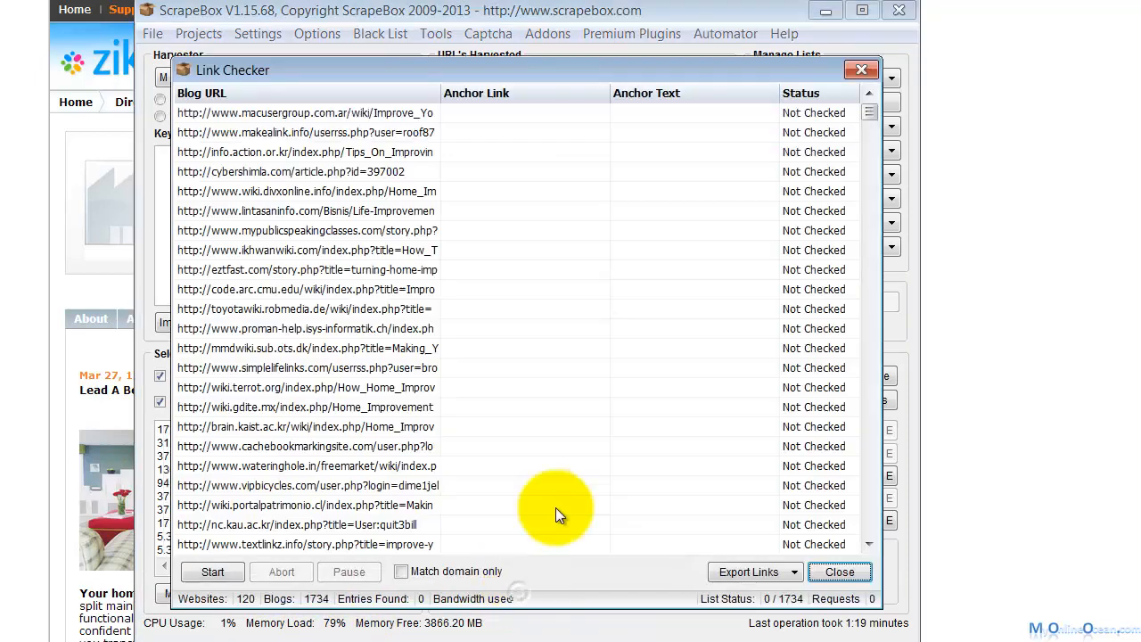
pyautogui.click(210, 571)
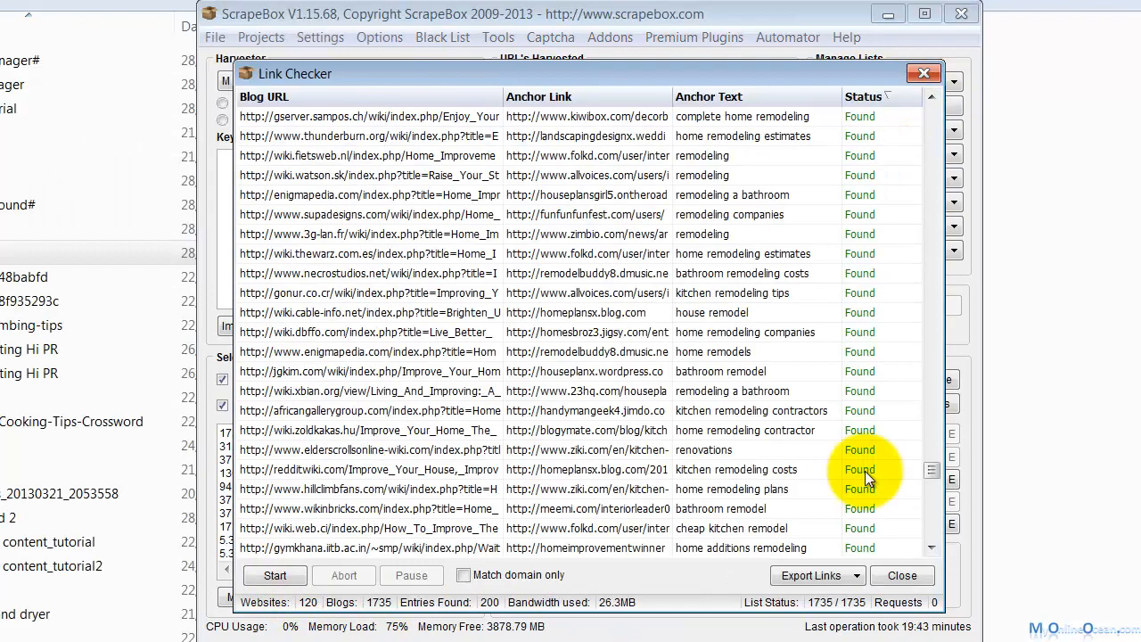
pyautogui.scroll(3, 865, 471)
pyautogui.scroll(-15, 865, 471)
pyautogui.scroll(-10, 864, 479)
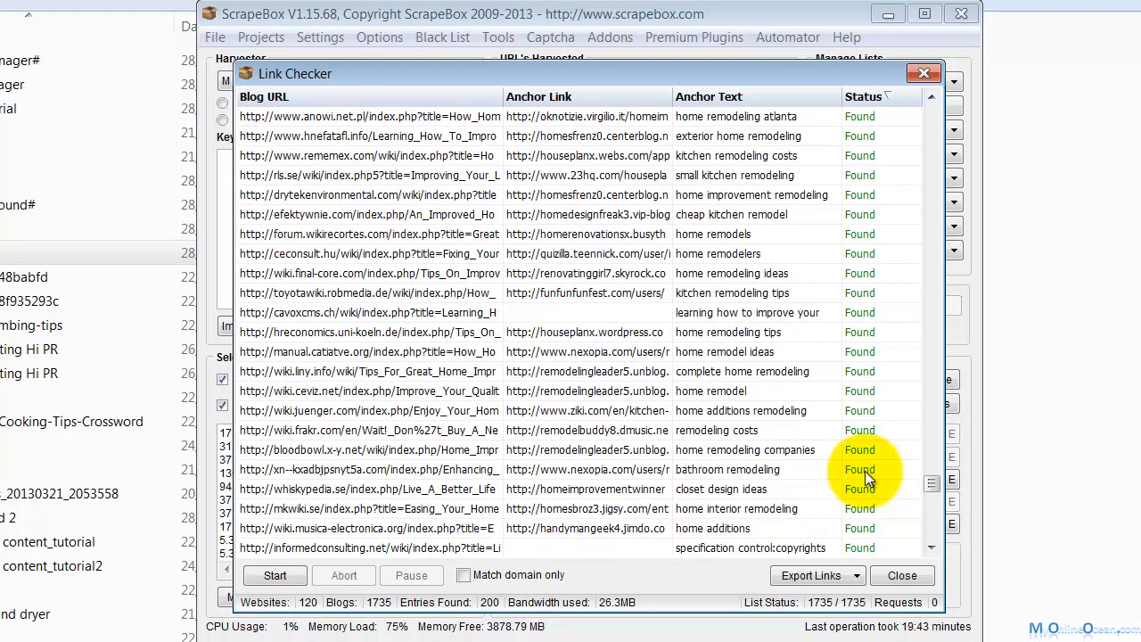
pyautogui.scroll(-5, 864, 479)
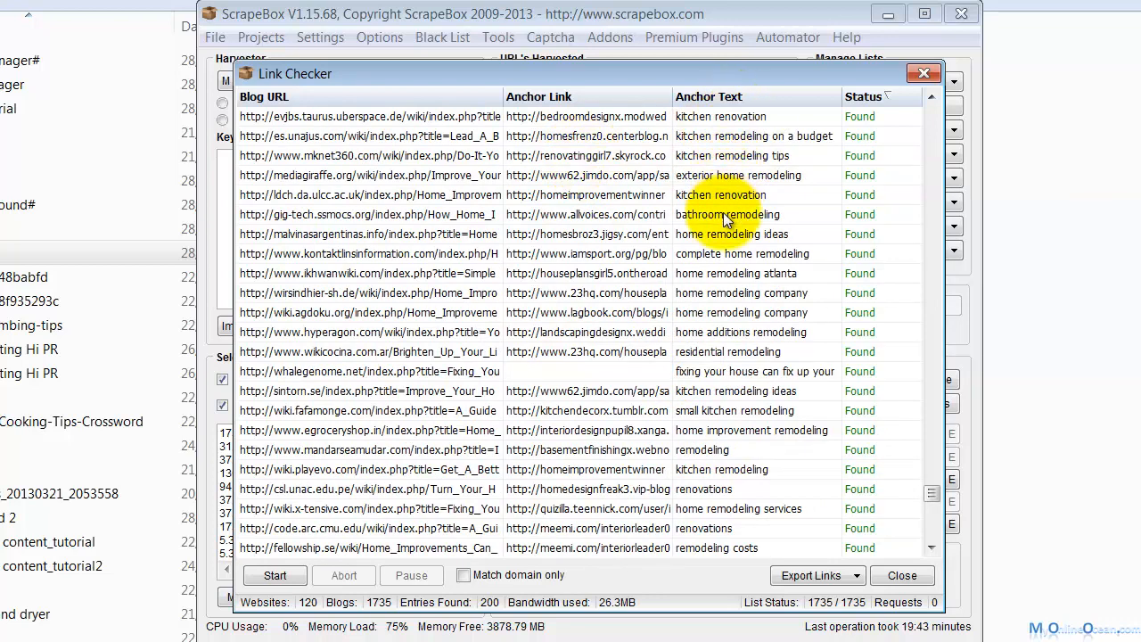
pyautogui.scroll(-2, 721, 300)
# Step: Export the tier 2 links found as the text file #Tier 2 Links Found# in the Tutorial folder, and close the Link Checker
pyautogui.click(851, 576)
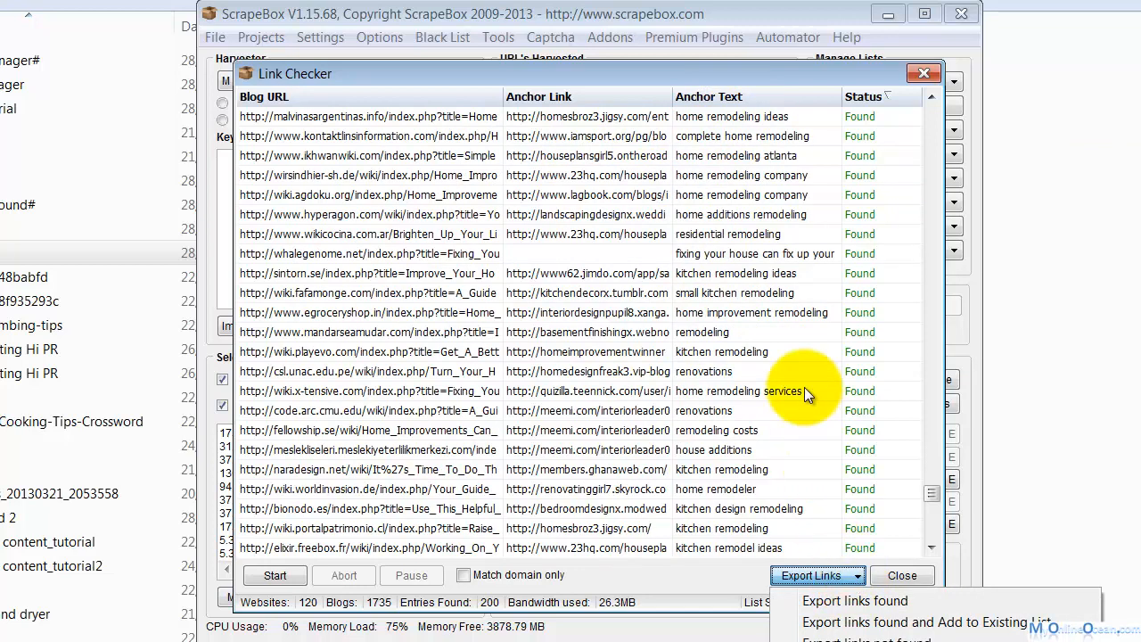
pyautogui.click(865, 602)
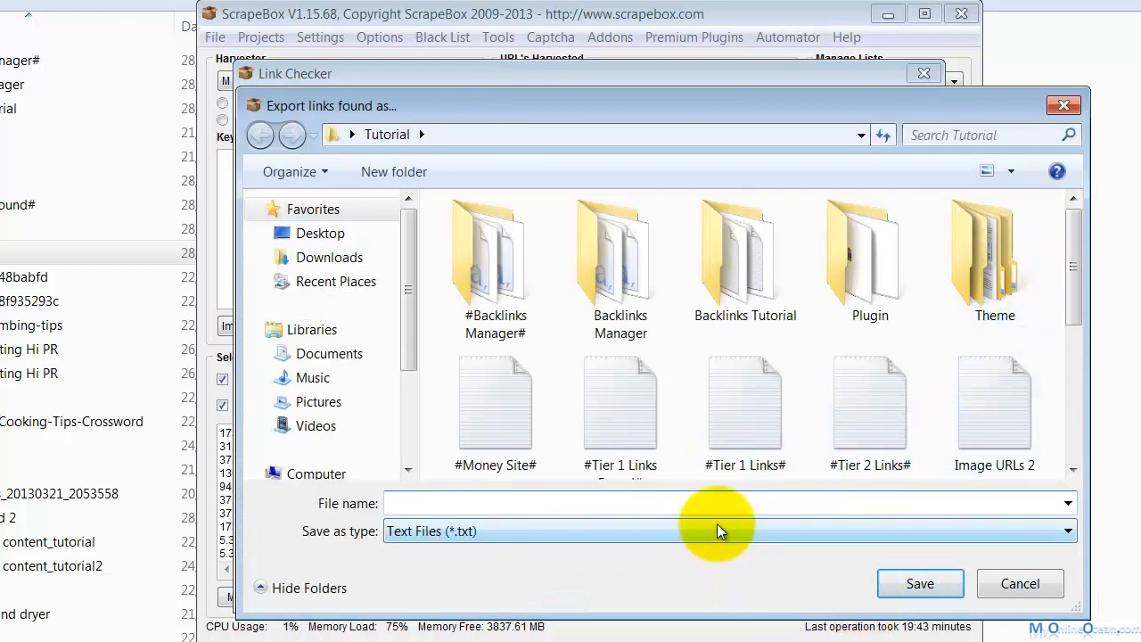
pyautogui.write('#')
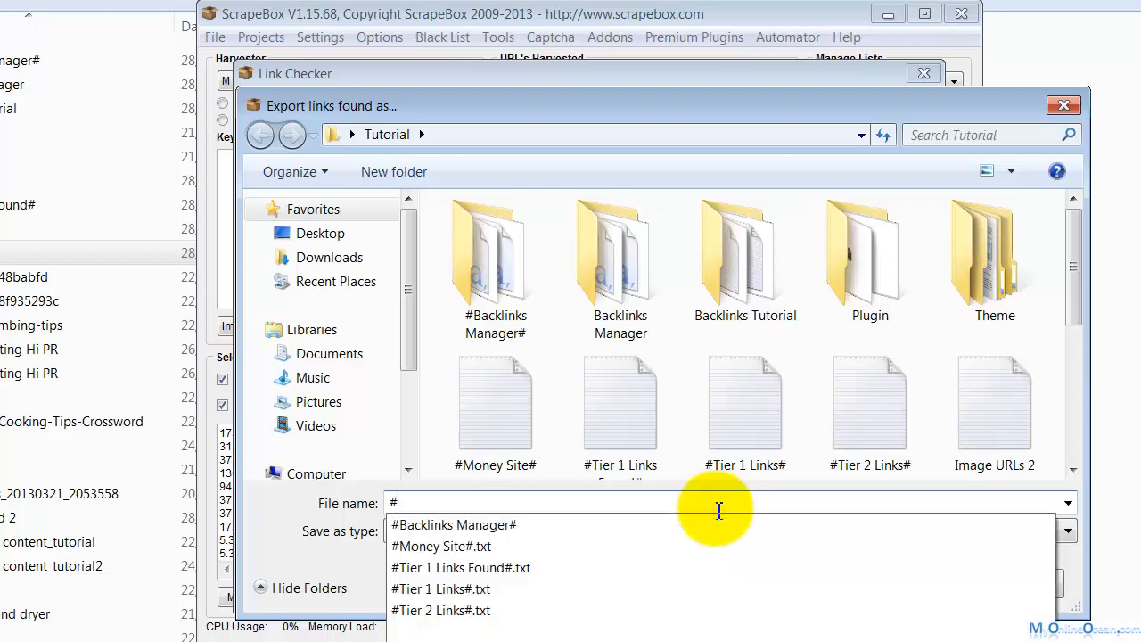
pyautogui.write('Tier2')
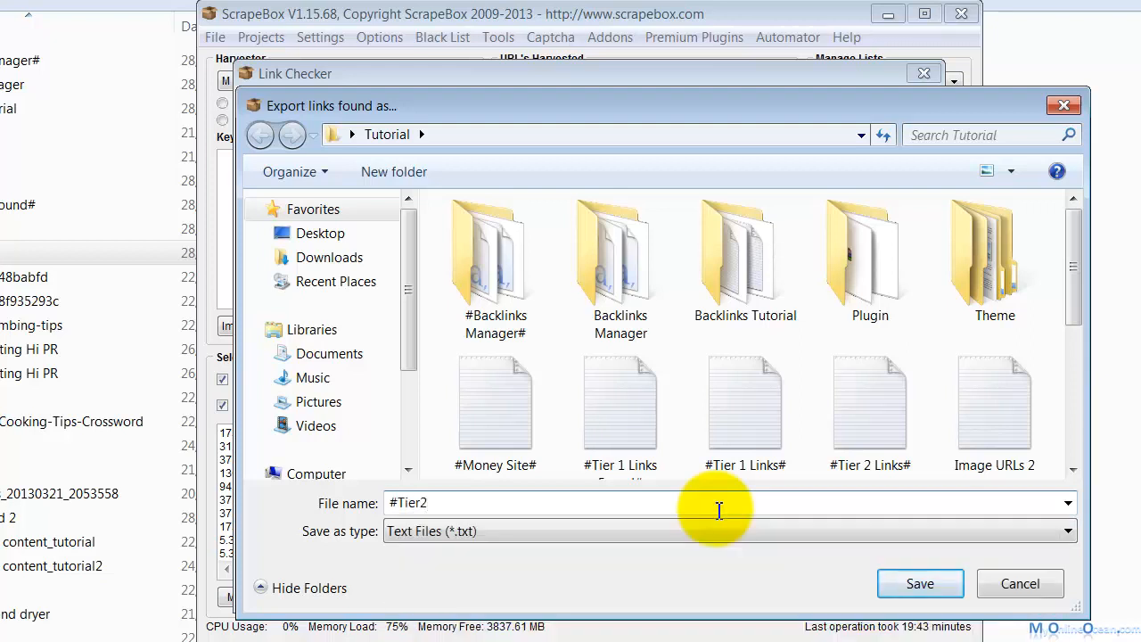
pyautogui.press('BackSpace')
pyautogui.write('2 Li')
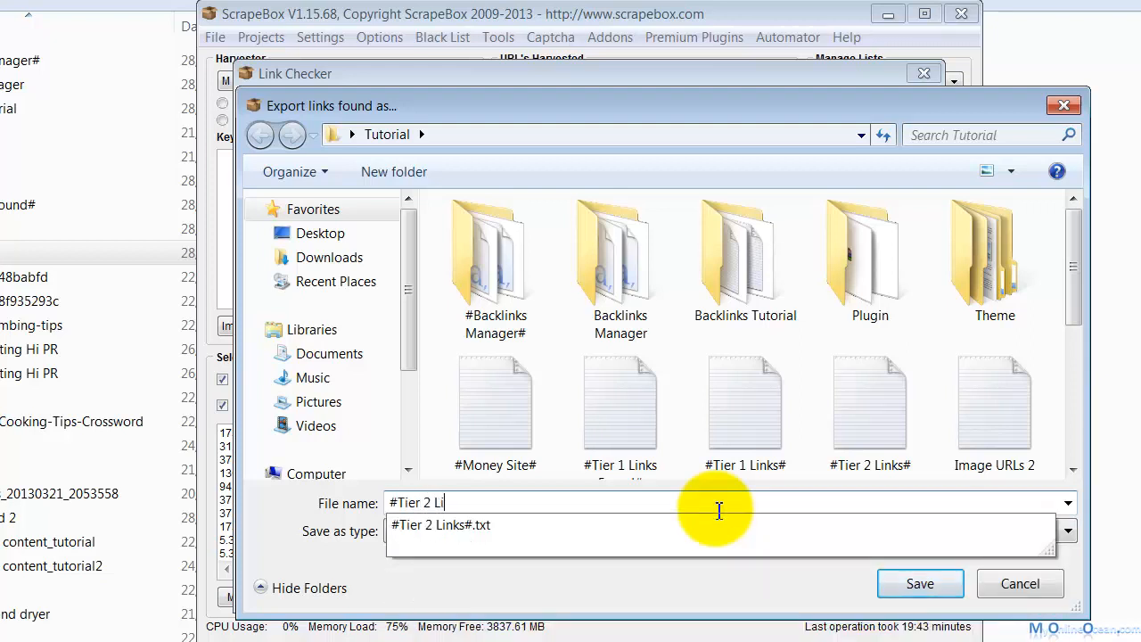
pyautogui.write('nks Found')
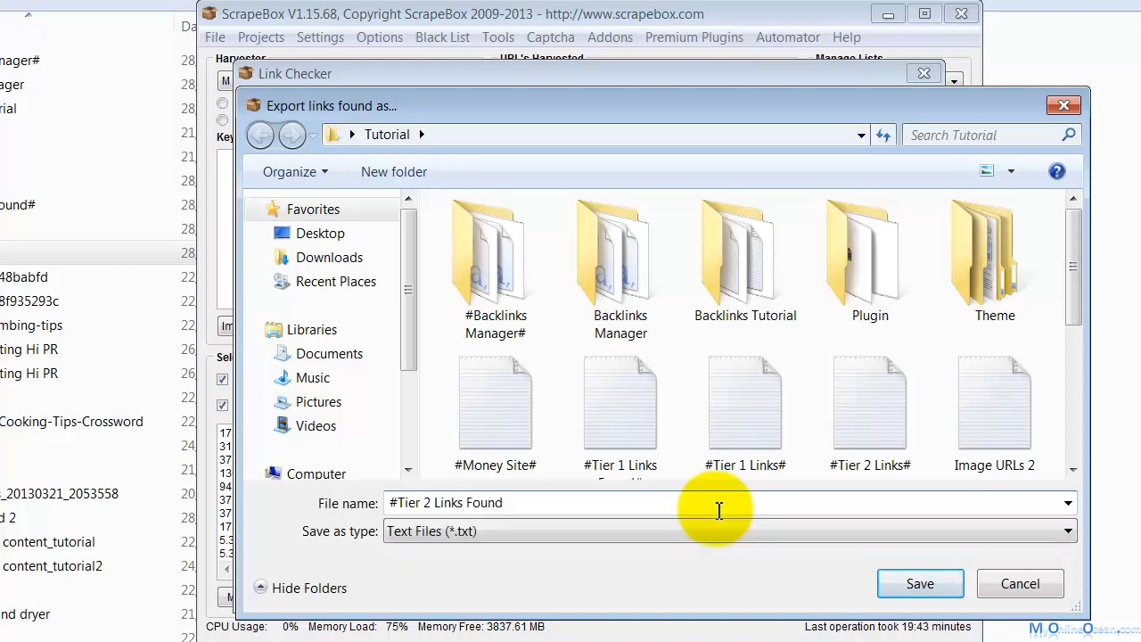
pyautogui.write('#')
pyautogui.click(904, 581)
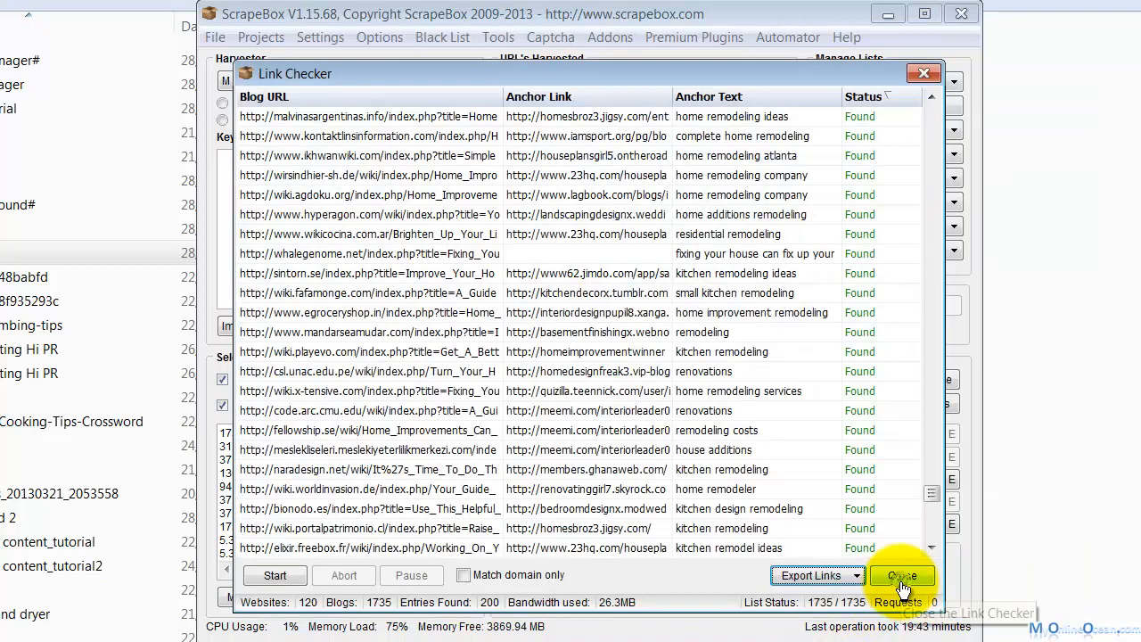
pyautogui.click(900, 580)
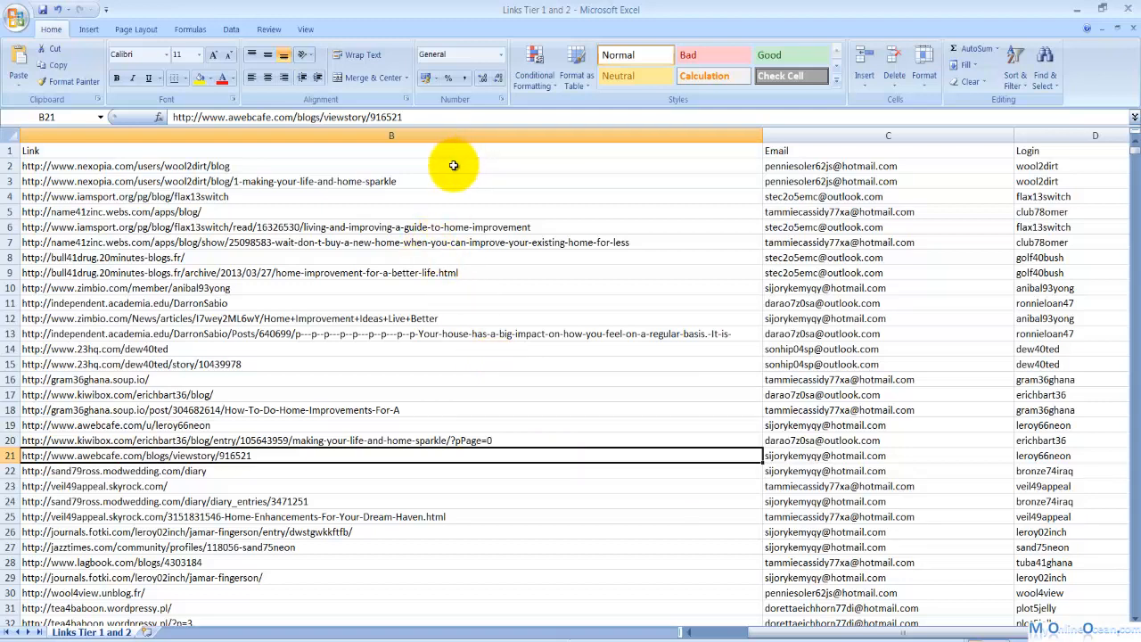
pyautogui.moveTo(439, 168); pyautogui.dragTo(425, 218)
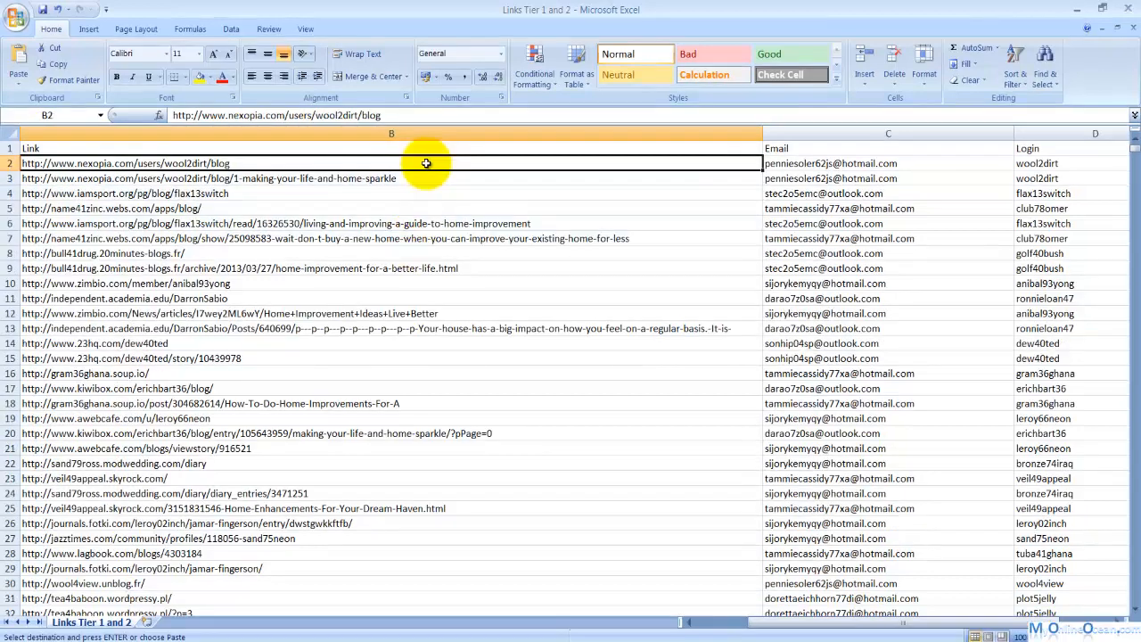
pyautogui.moveTo(426, 163)
pyautogui.mouseDown()
pyautogui.moveTo(400, 371)
pyautogui.moveTo(442, 167)
pyautogui.mouseUp()
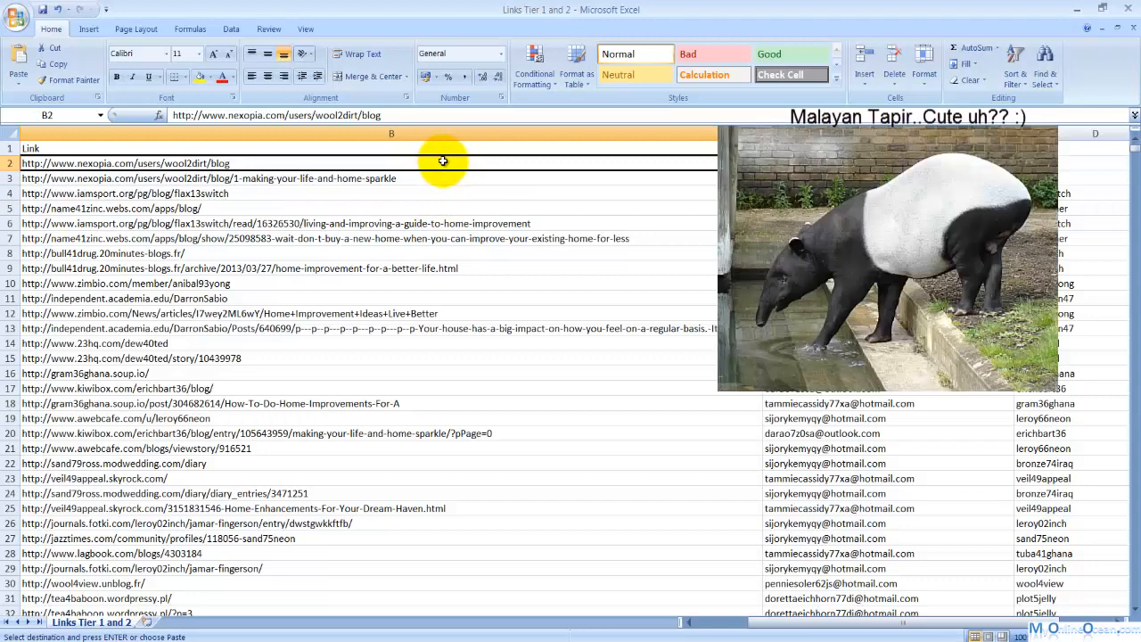
pyautogui.moveTo(439, 163); pyautogui.dragTo(433, 249)
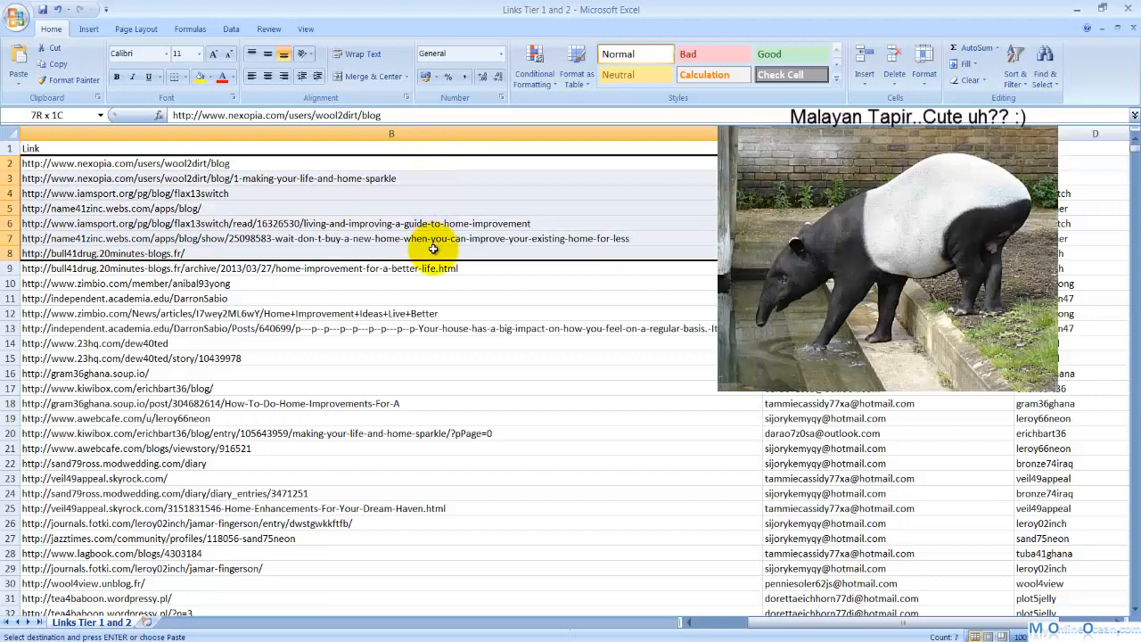
pyautogui.click(437, 176)
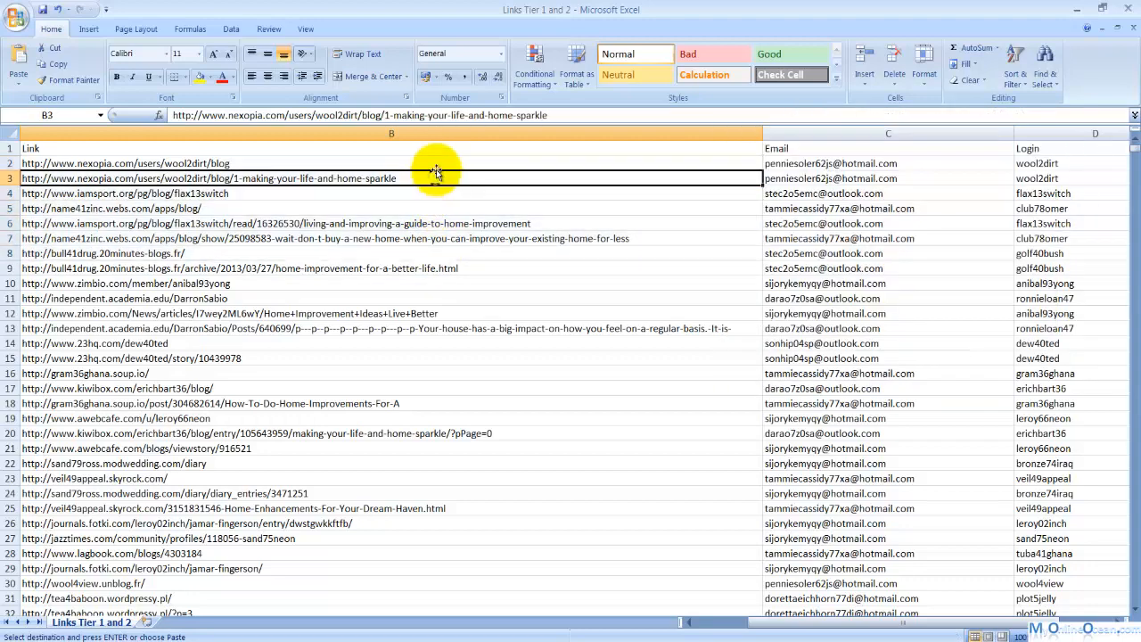
pyautogui.moveTo(434, 165); pyautogui.dragTo(414, 378)
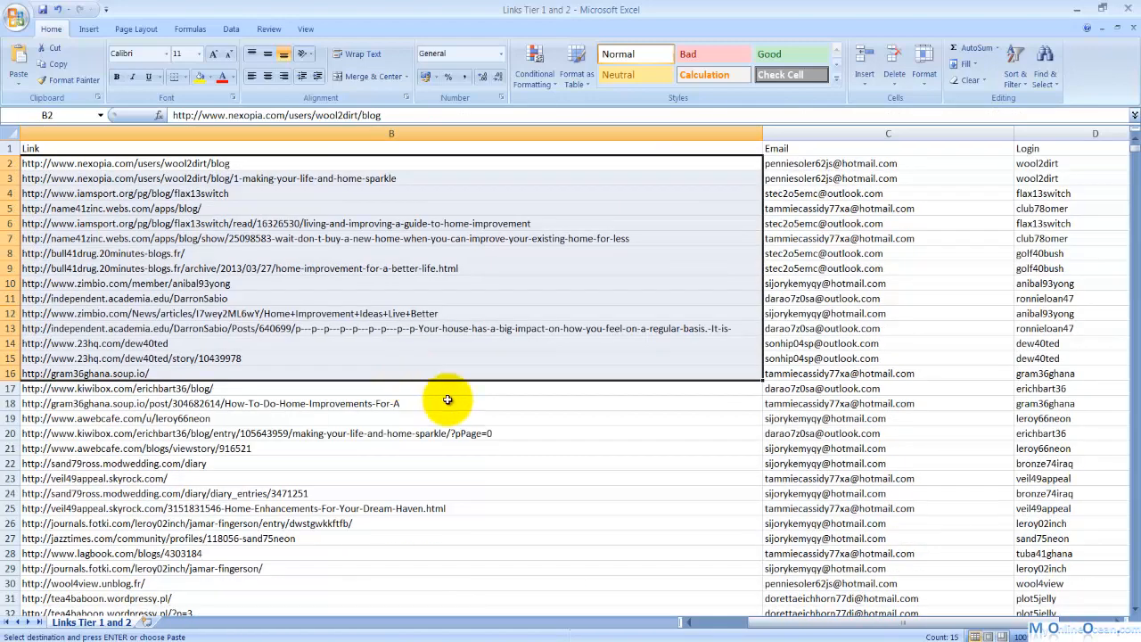
pyautogui.moveTo(502, 390); pyautogui.dragTo(511, 428)
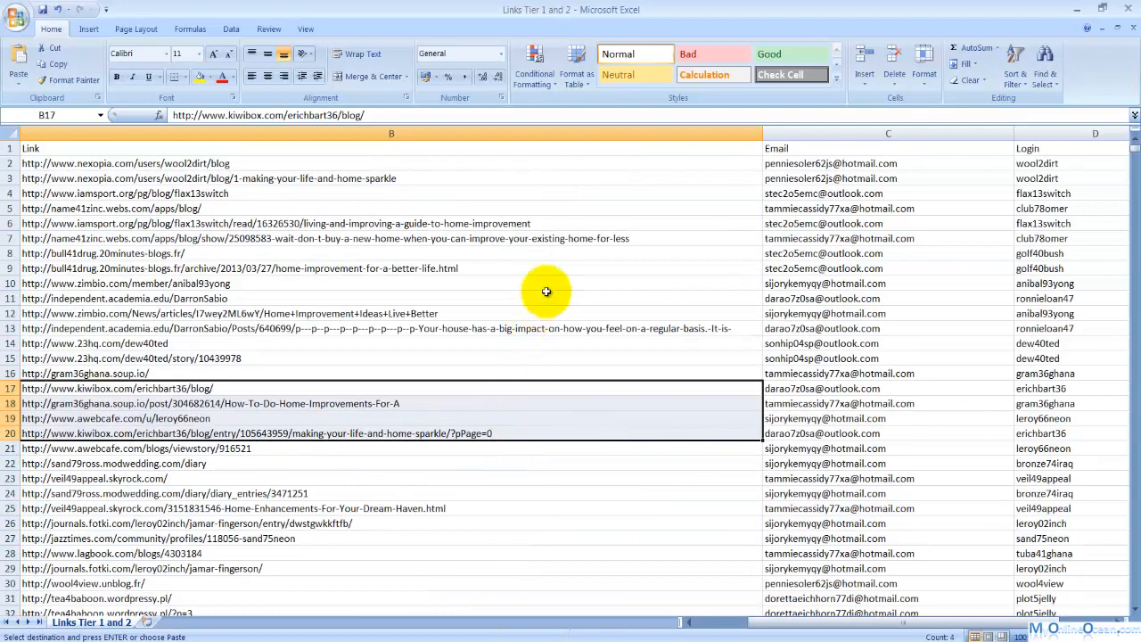
pyautogui.click(821, 237)
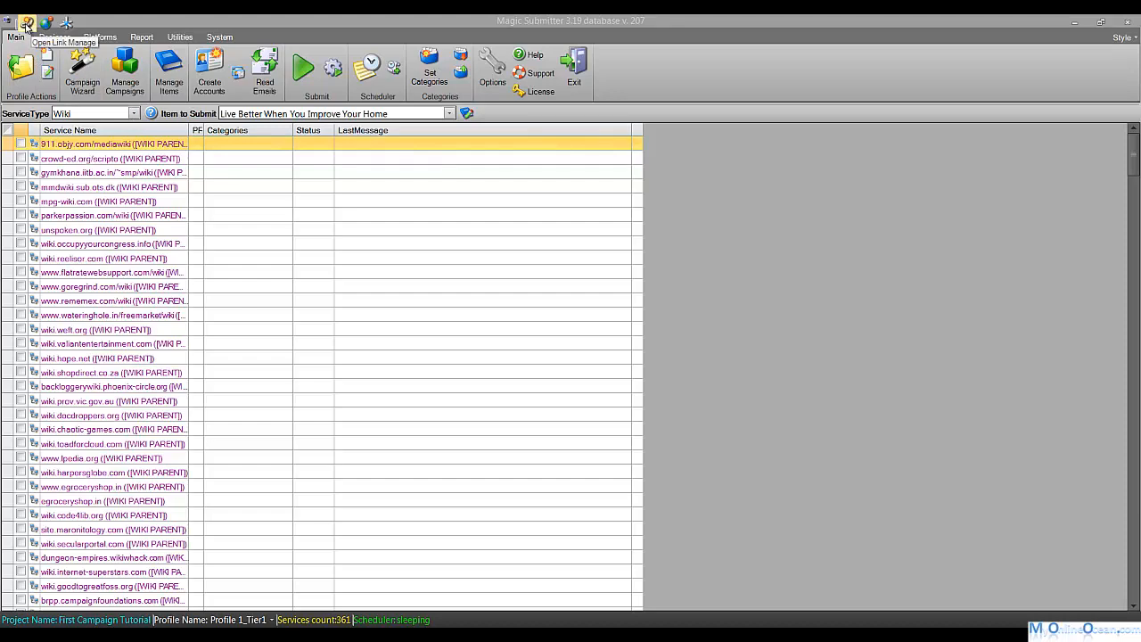
# Step: Open Magic Submitter's Links Manager maximized and list the page URLs of all profiles and all service types
pyautogui.click(28, 22)
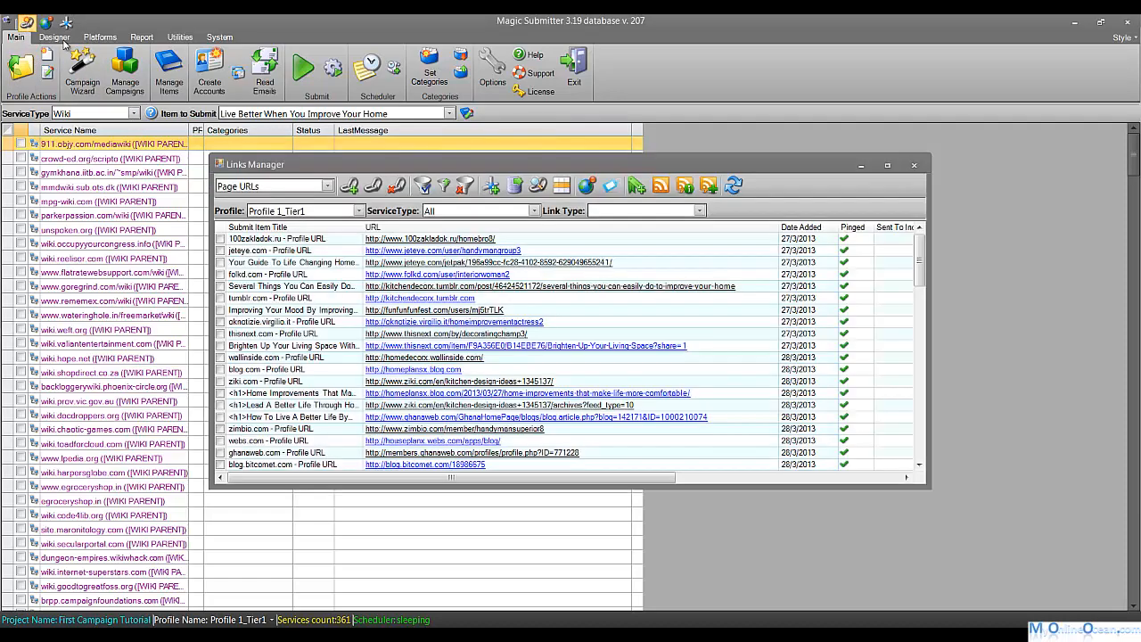
pyautogui.click(887, 166)
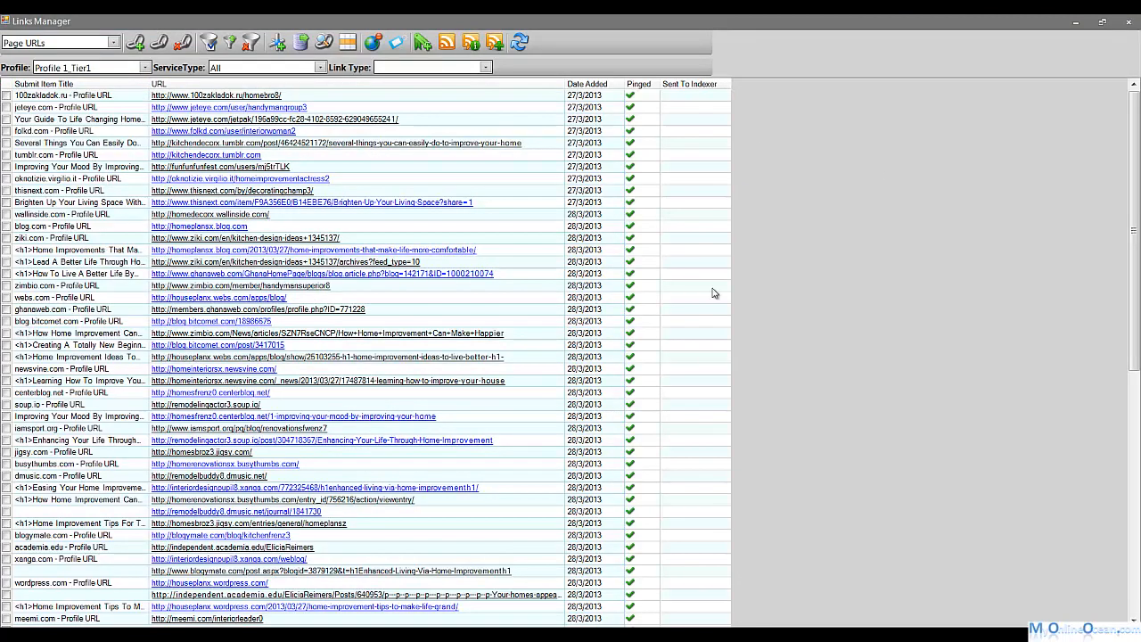
pyautogui.click(145, 67)
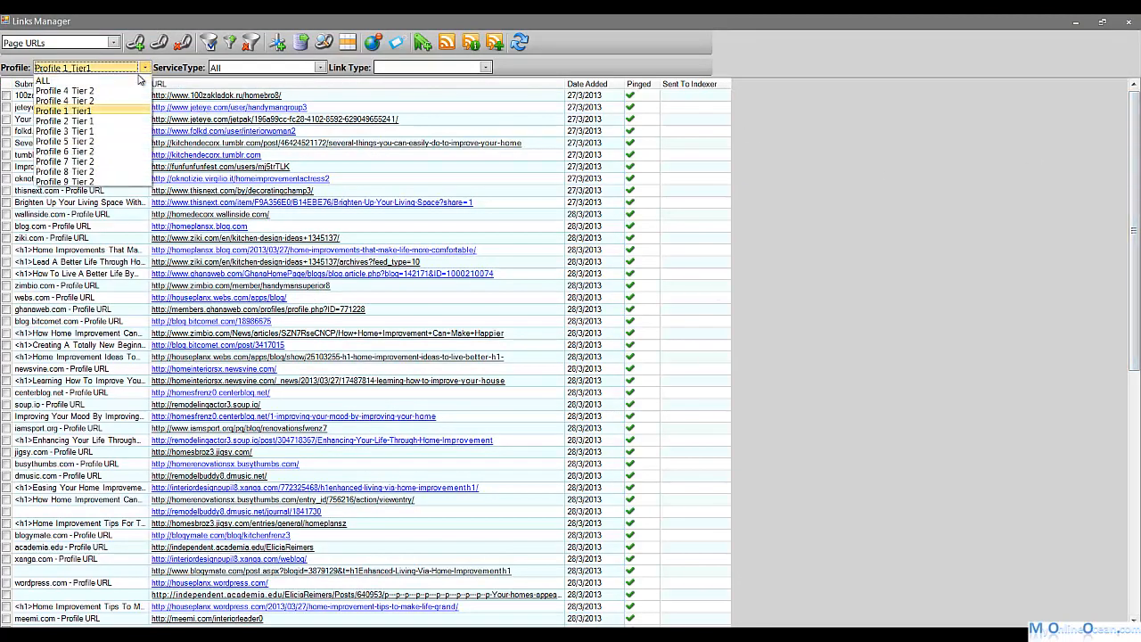
pyautogui.click(138, 80)
pyautogui.click(322, 67)
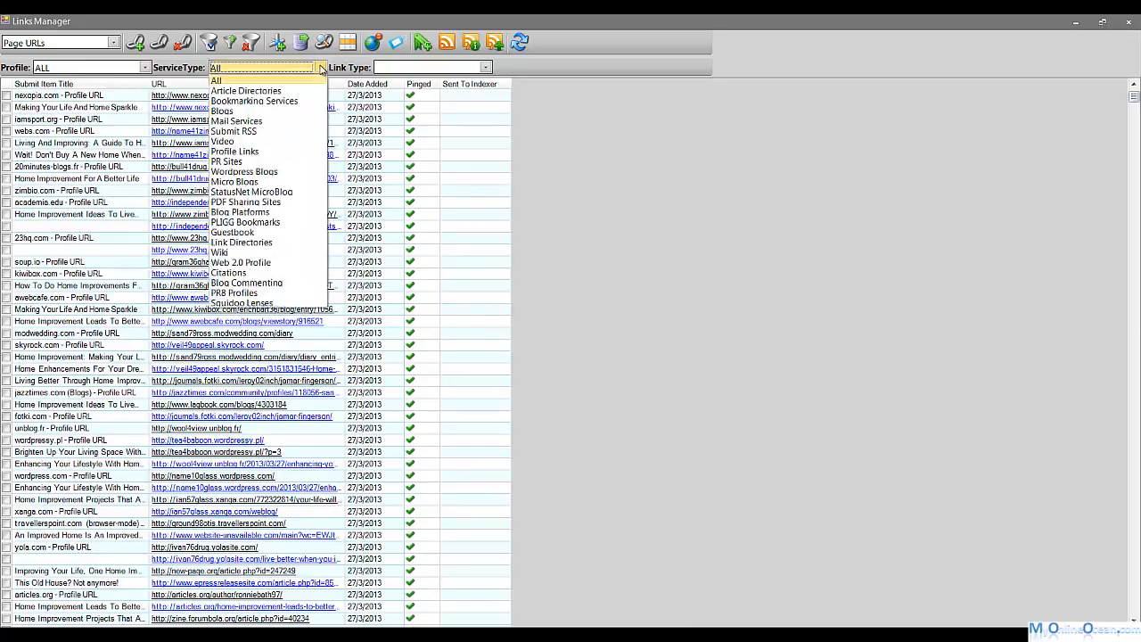
pyautogui.click(317, 81)
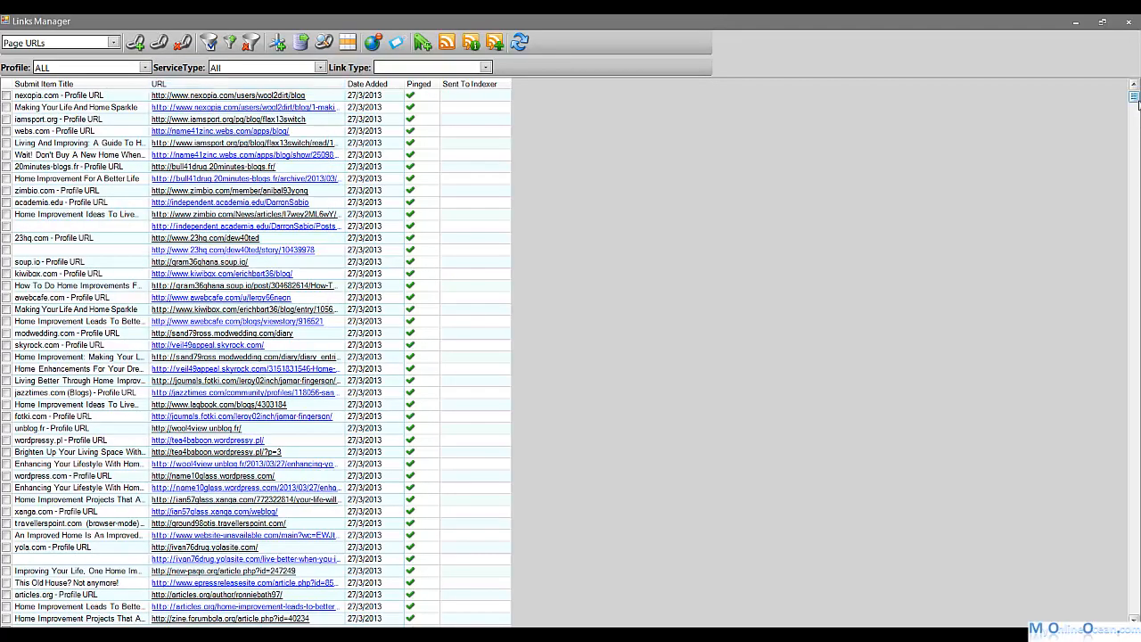
# Step: Filter the page URLs in Links Manager to the profile Profile 1_Tier1 and the service type Blogs
pyautogui.moveTo(1137, 100)
pyautogui.mouseDown()
pyautogui.moveTo(1136, 538)
pyautogui.moveTo(1136, 96)
pyautogui.mouseUp()
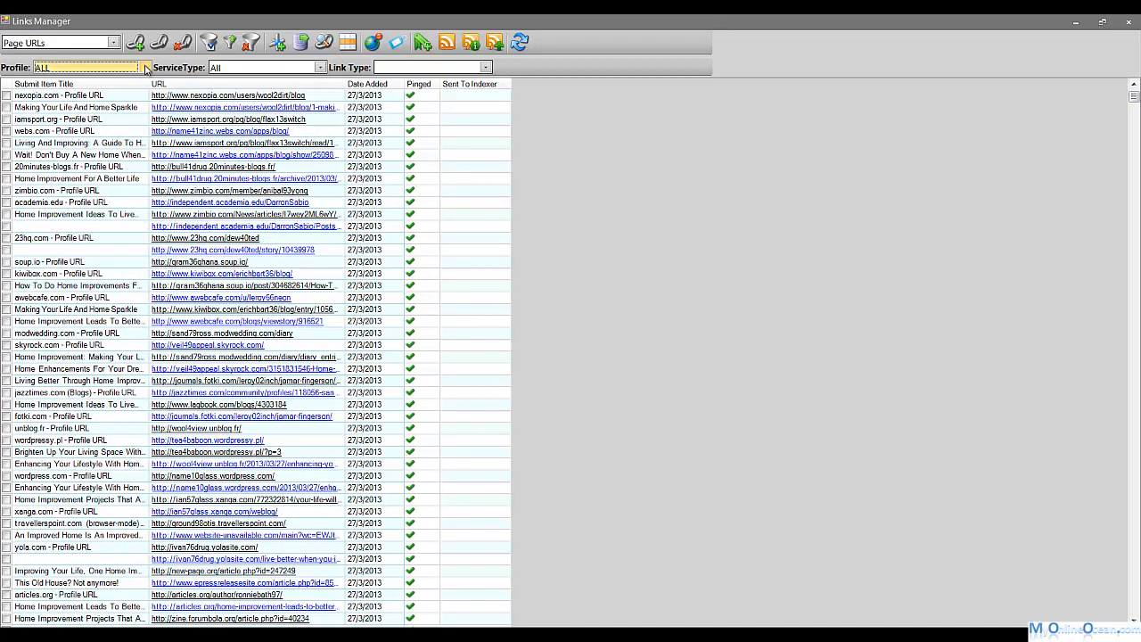
pyautogui.click(140, 67)
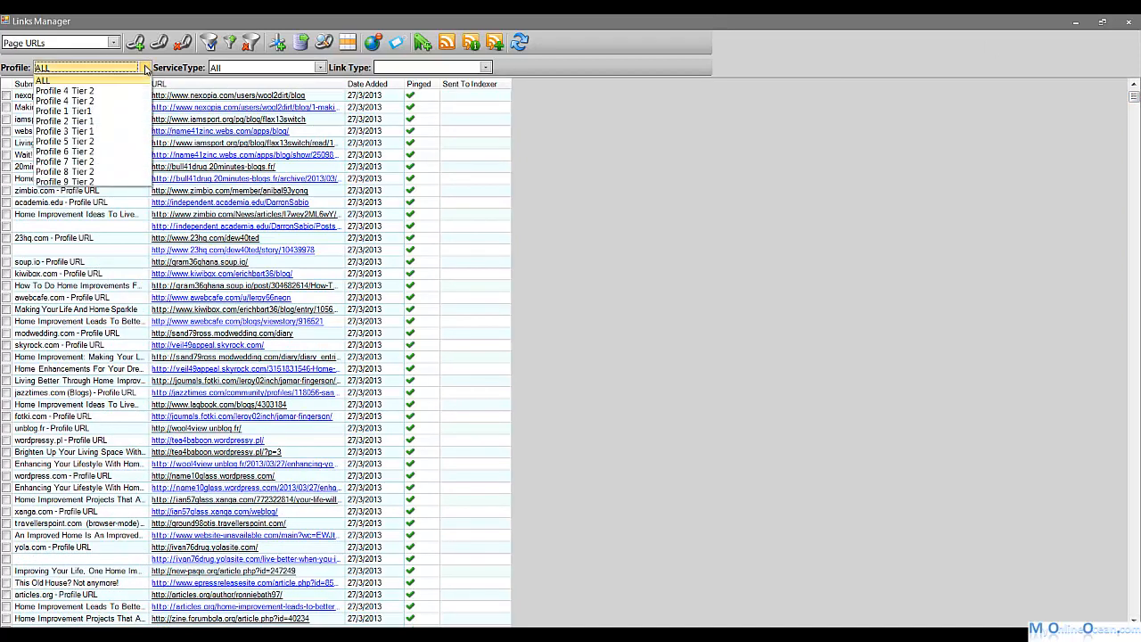
pyautogui.click(119, 111)
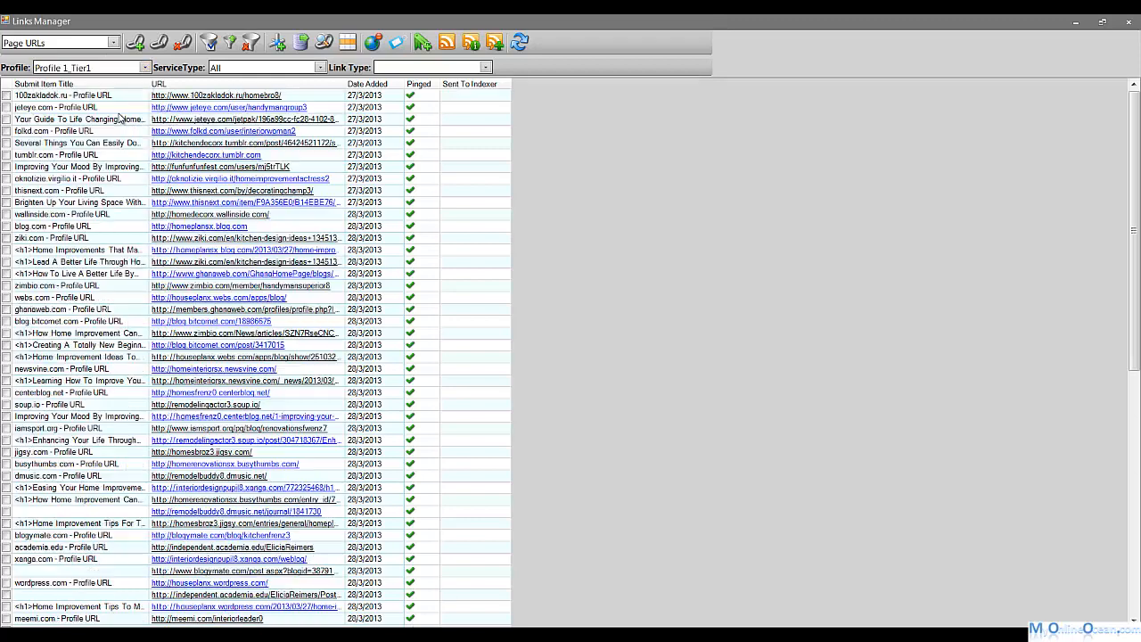
pyautogui.click(320, 68)
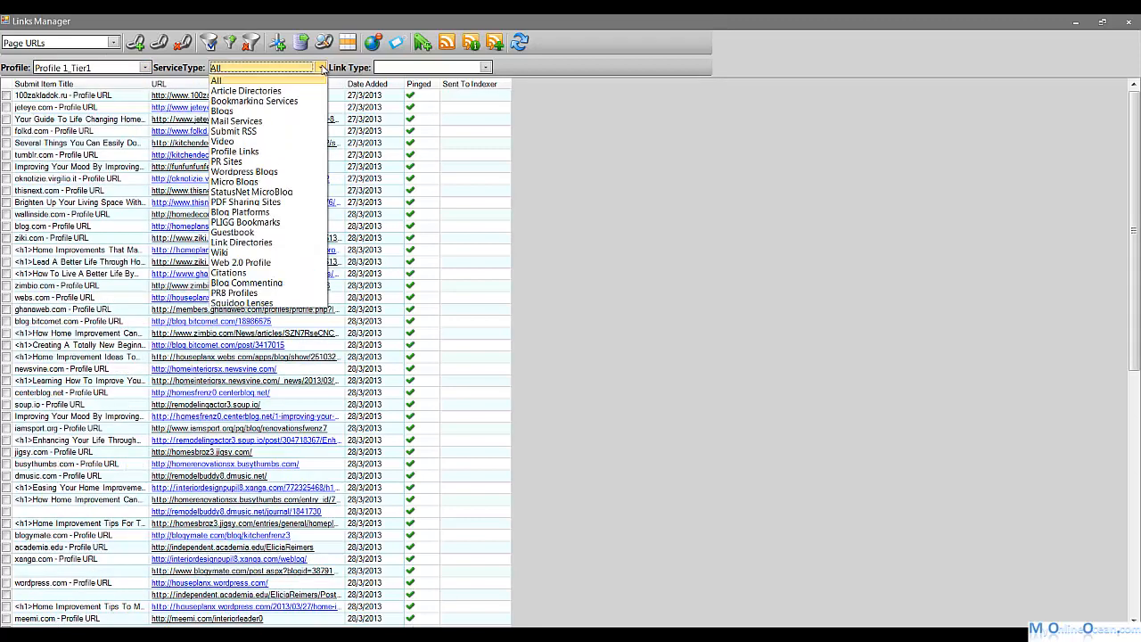
pyautogui.click(304, 111)
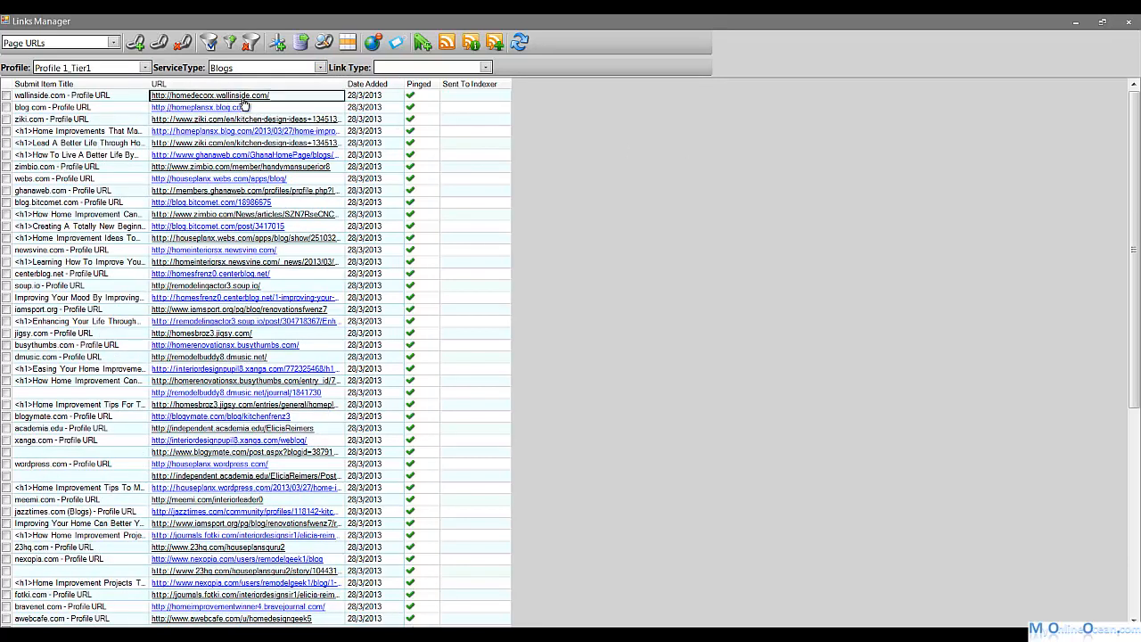
# Step: Open the homedecorx.wallinside.com link, skim the post, follow its "home remodeling tips" anchor link to check the target, and close that page
pyautogui.click(237, 97)
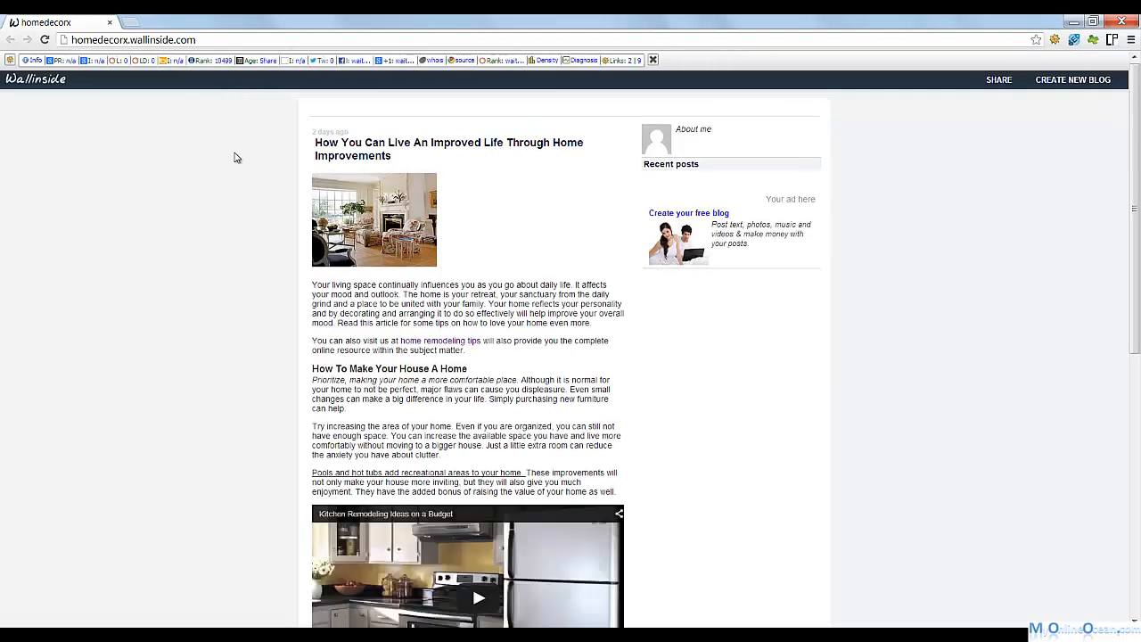
pyautogui.scroll(-5, 226, 178)
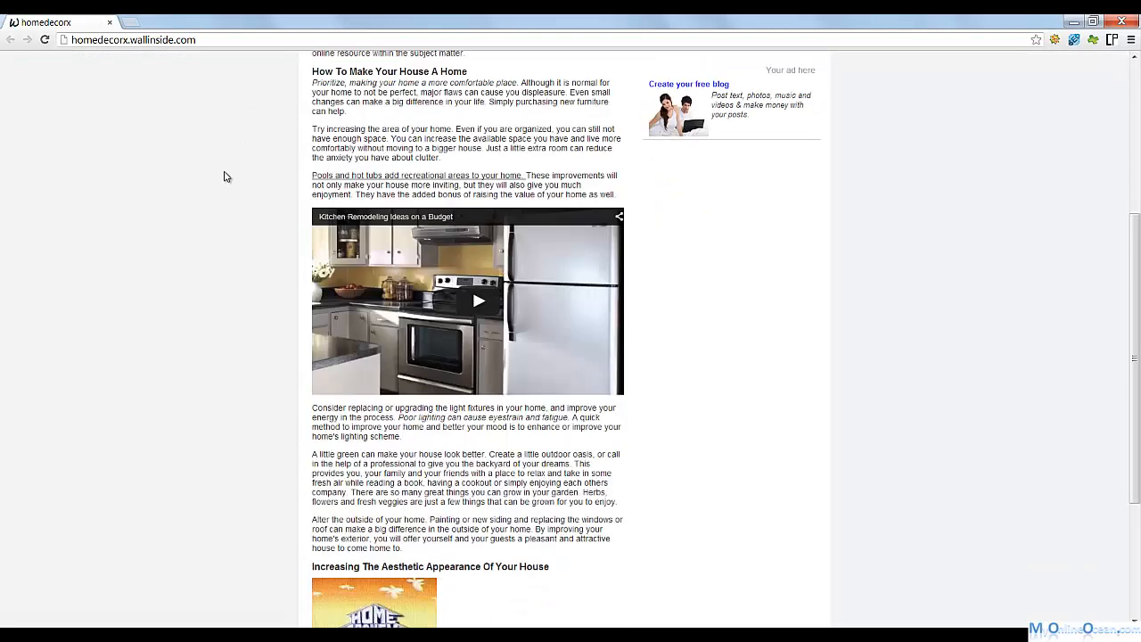
pyautogui.scroll(5, 226, 177)
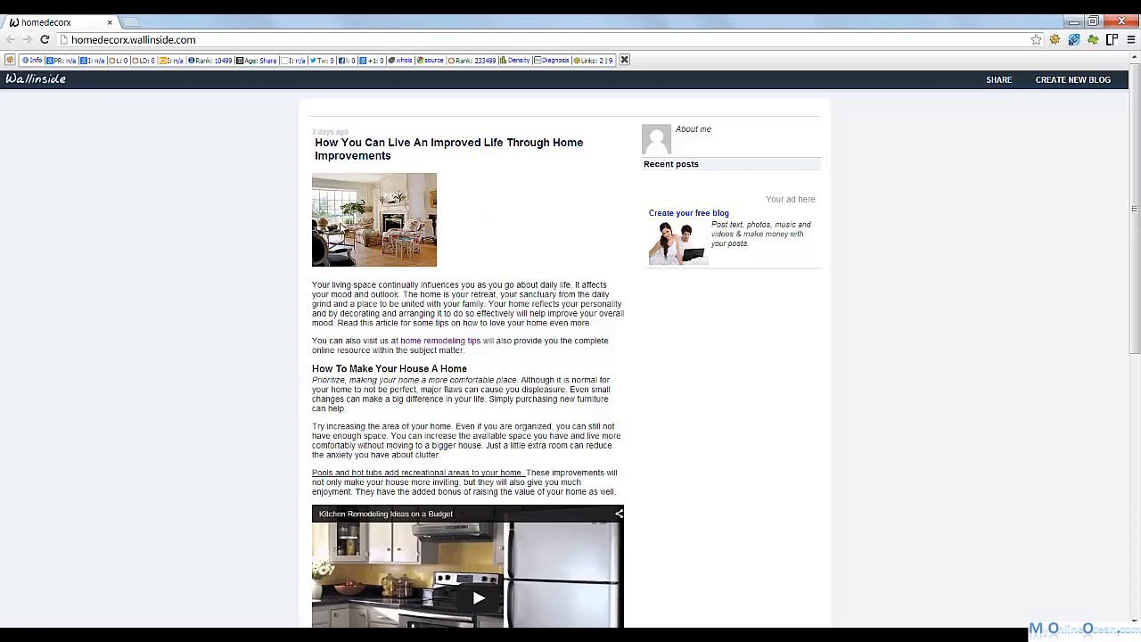
pyautogui.scroll(-2, 256, 232)
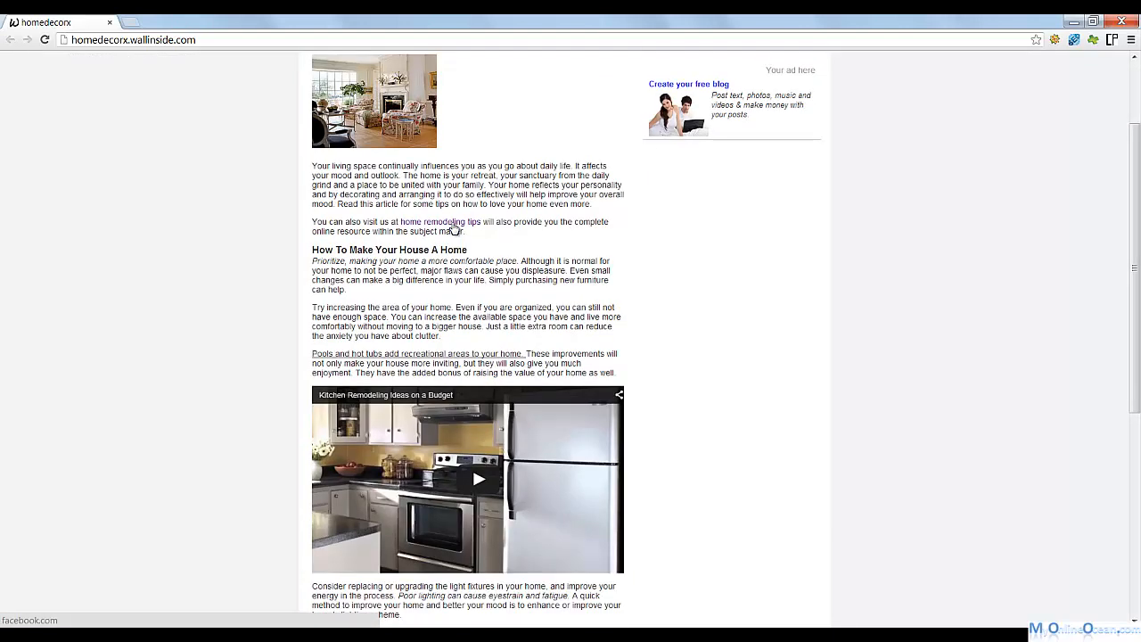
pyautogui.click(455, 230)
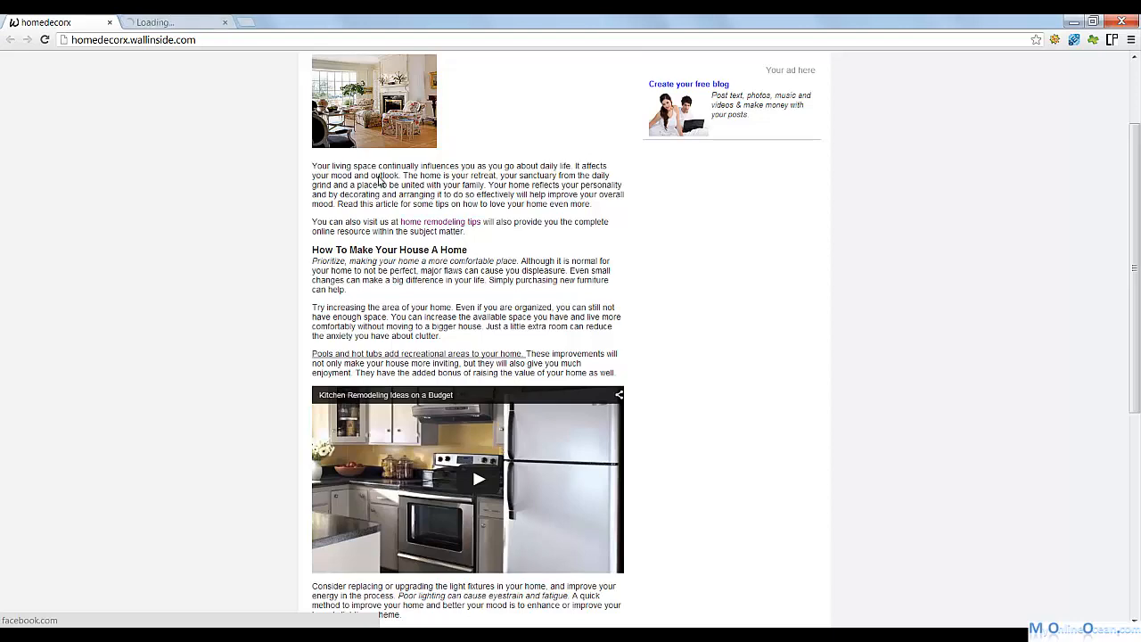
pyautogui.click(169, 19)
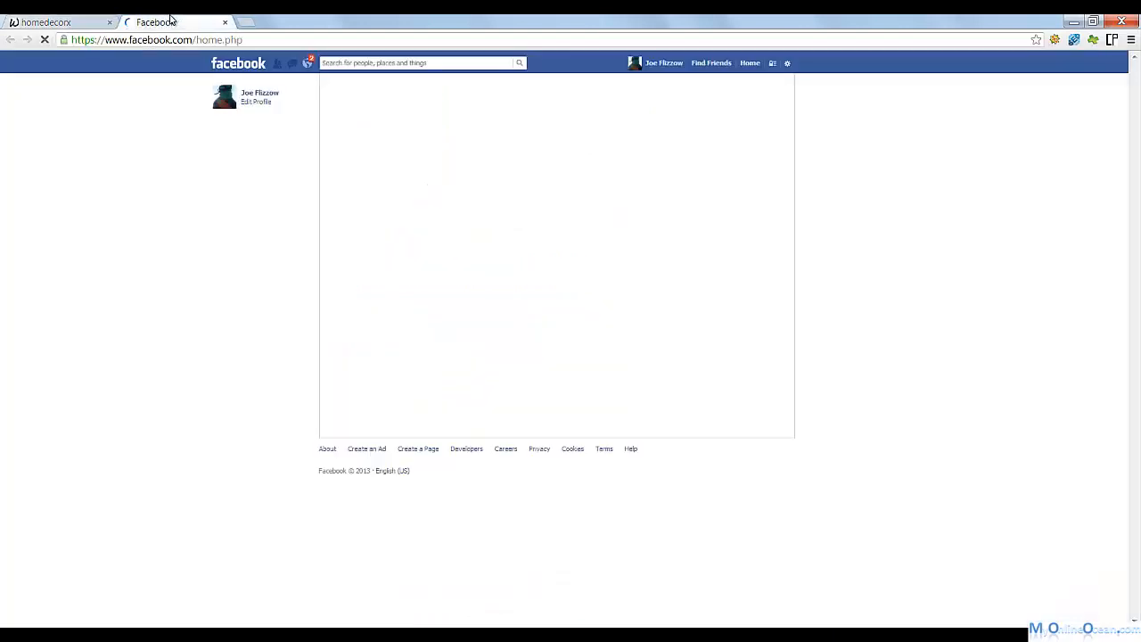
pyautogui.click(225, 22)
# Step: Examine the formatting of the homedecorx post, including the underlined pools and hot tubs sentence and the heading "How To Make Your House A Home"
pyautogui.scroll(2, 259, 236)
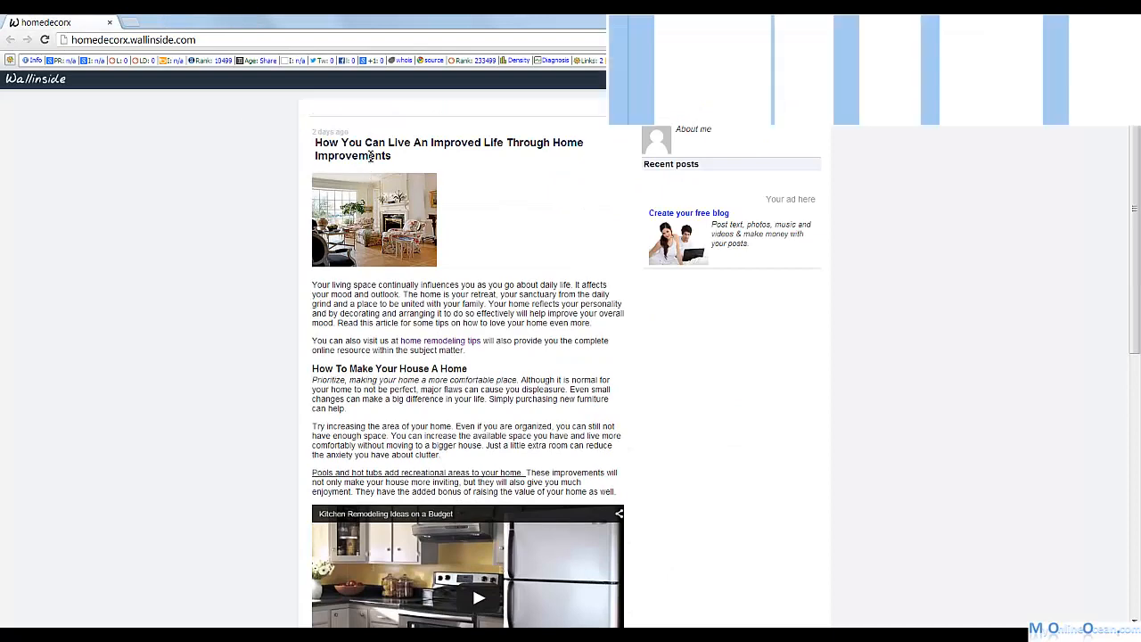
pyautogui.scroll(-3, 314, 182)
pyautogui.scroll(-1, 314, 182)
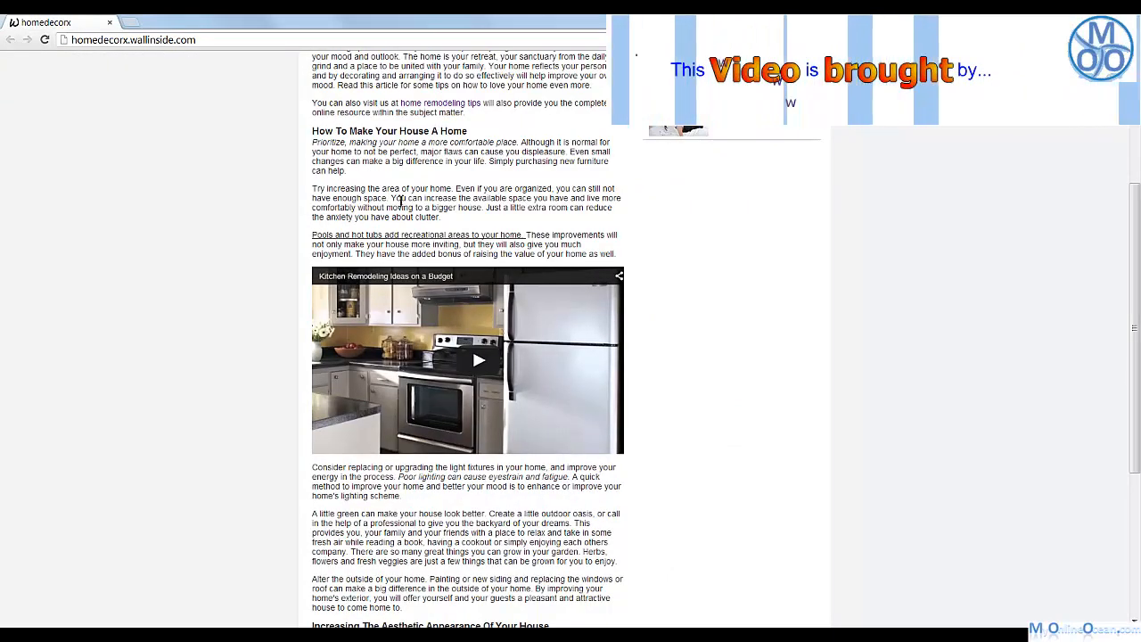
pyautogui.moveTo(524, 237); pyautogui.dragTo(312, 236)
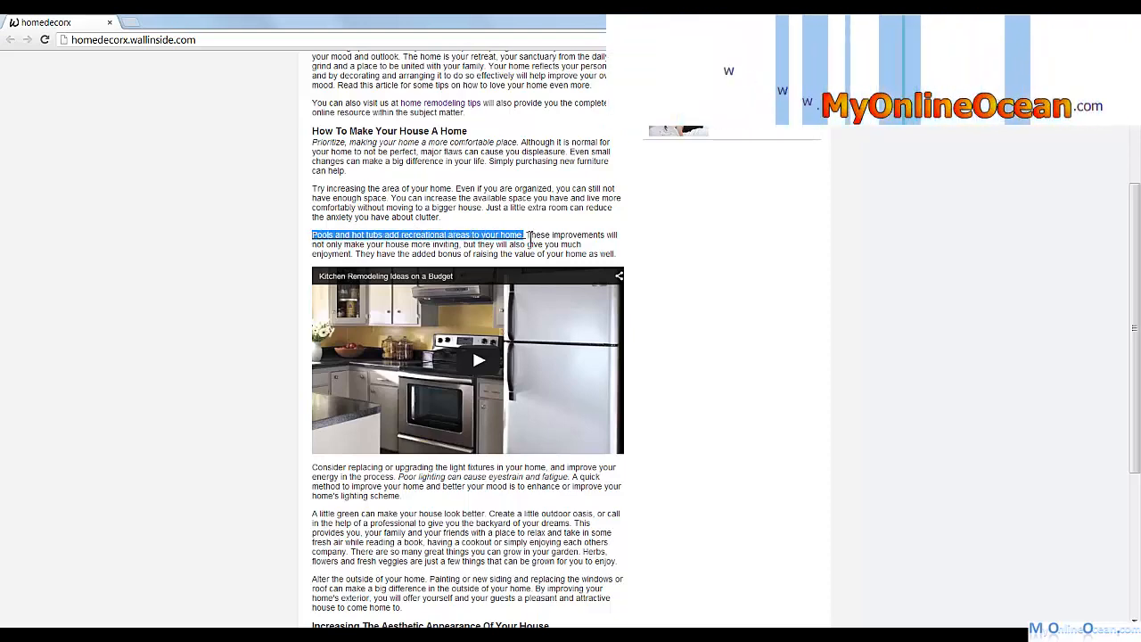
pyautogui.click(433, 170)
pyautogui.moveTo(474, 133); pyautogui.dragTo(314, 133)
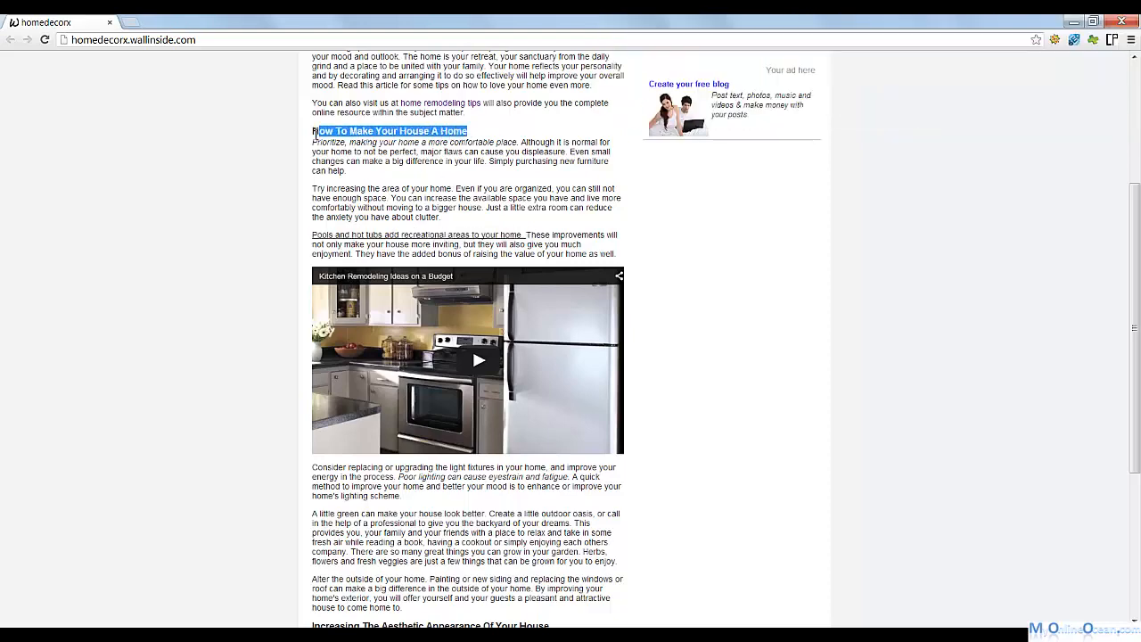
pyautogui.scroll(2, 272, 214)
pyautogui.scroll(-1, 282, 227)
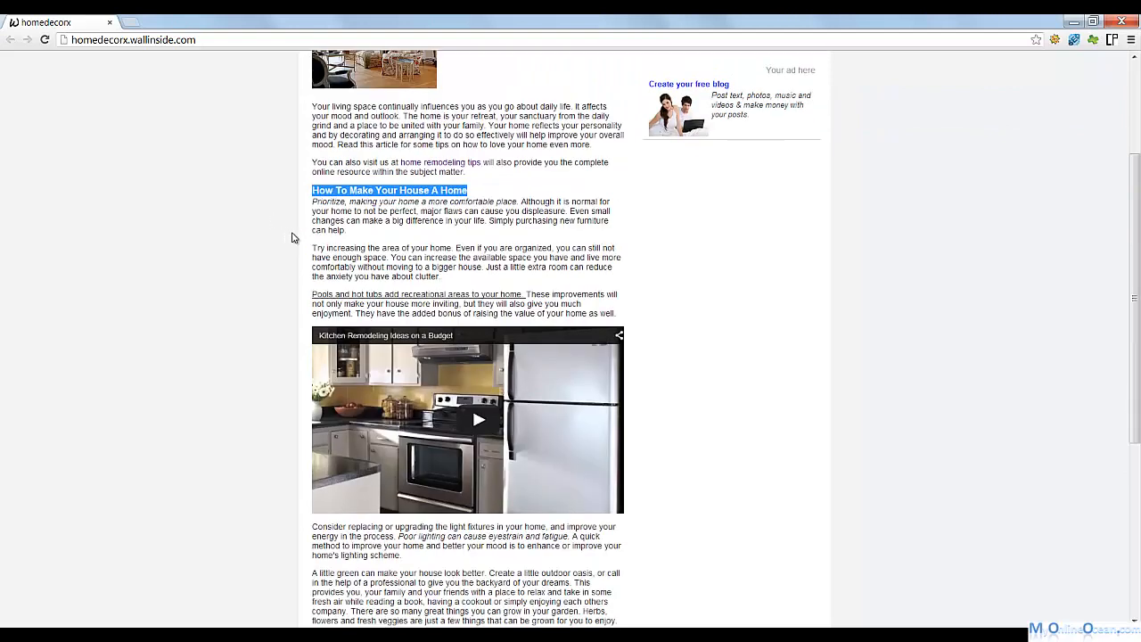
pyautogui.scroll(-1, 299, 248)
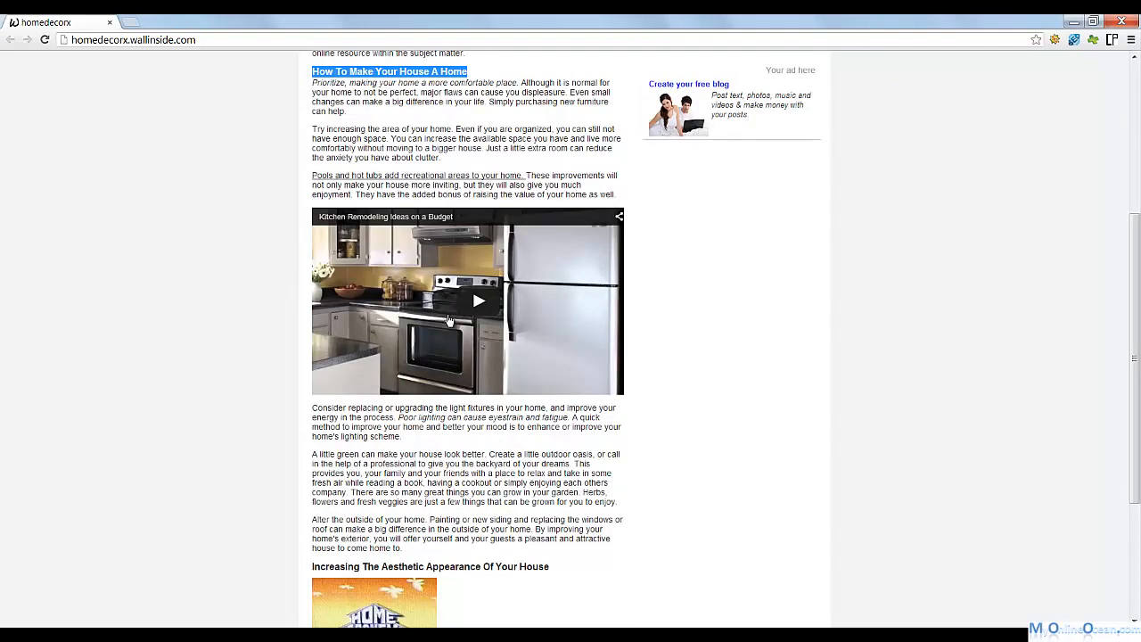
# Step: Test the embedded kitchen remodeling video in the homedecorx post, pause it, and check the "home renovation ideas" anchor link near the end
pyautogui.click(481, 303)
pyautogui.scroll(-1, 817, 331)
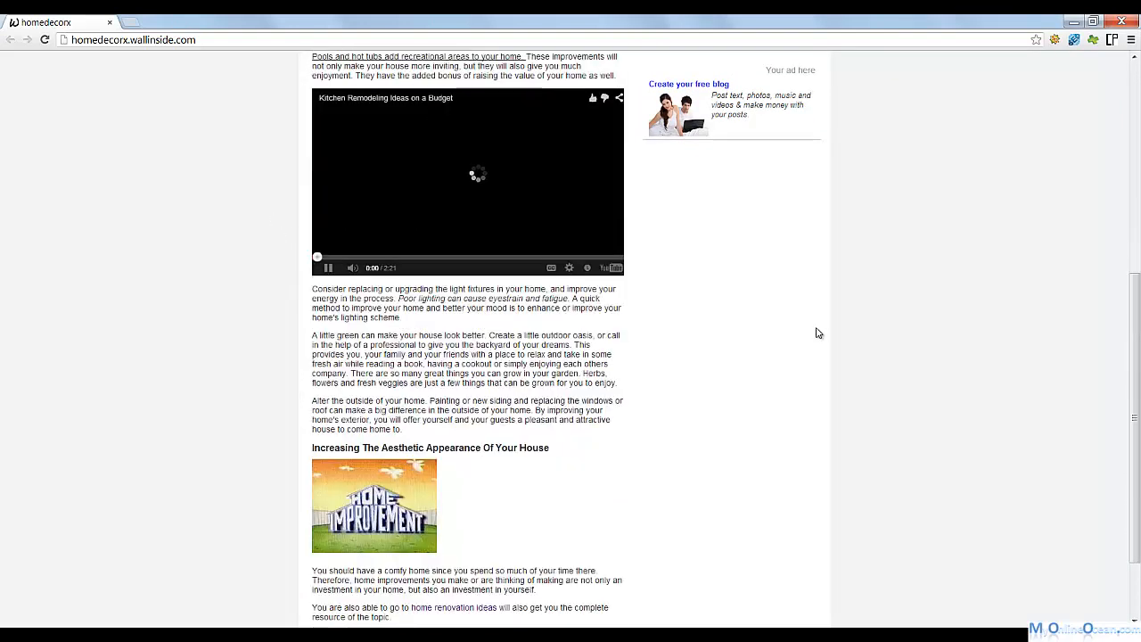
pyautogui.click(327, 267)
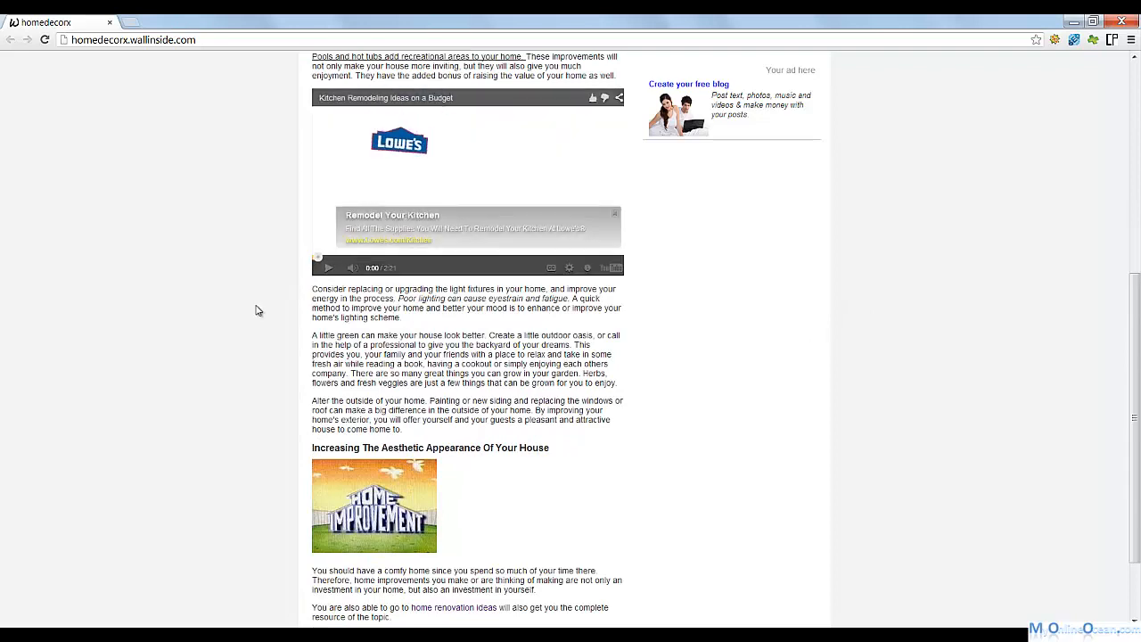
pyautogui.scroll(-1, 255, 310)
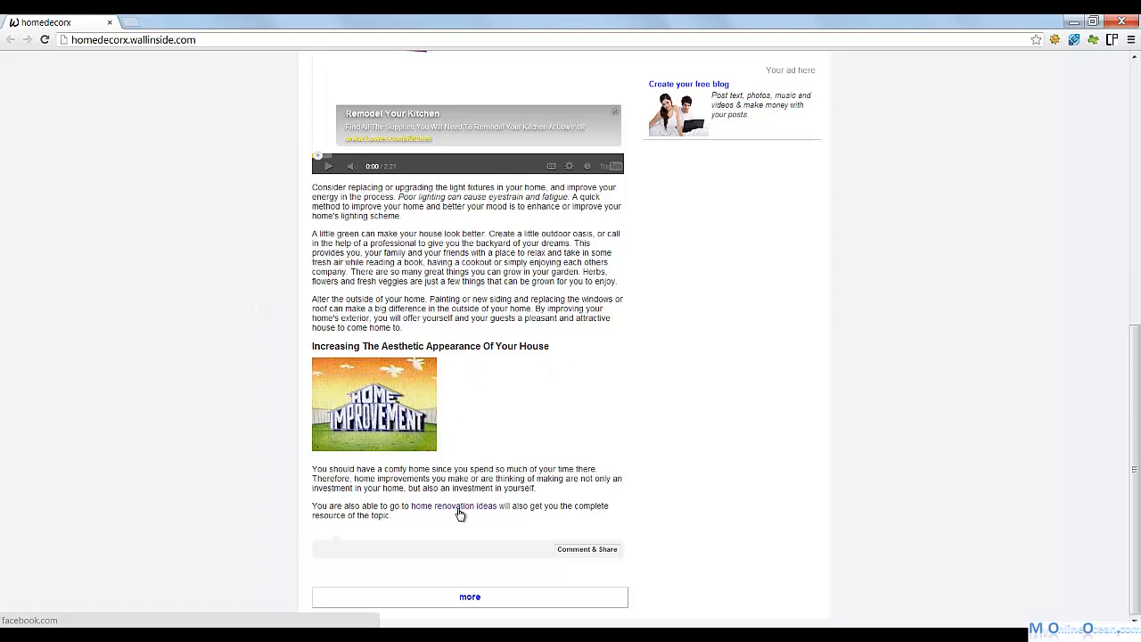
pyautogui.scroll(6, 461, 514)
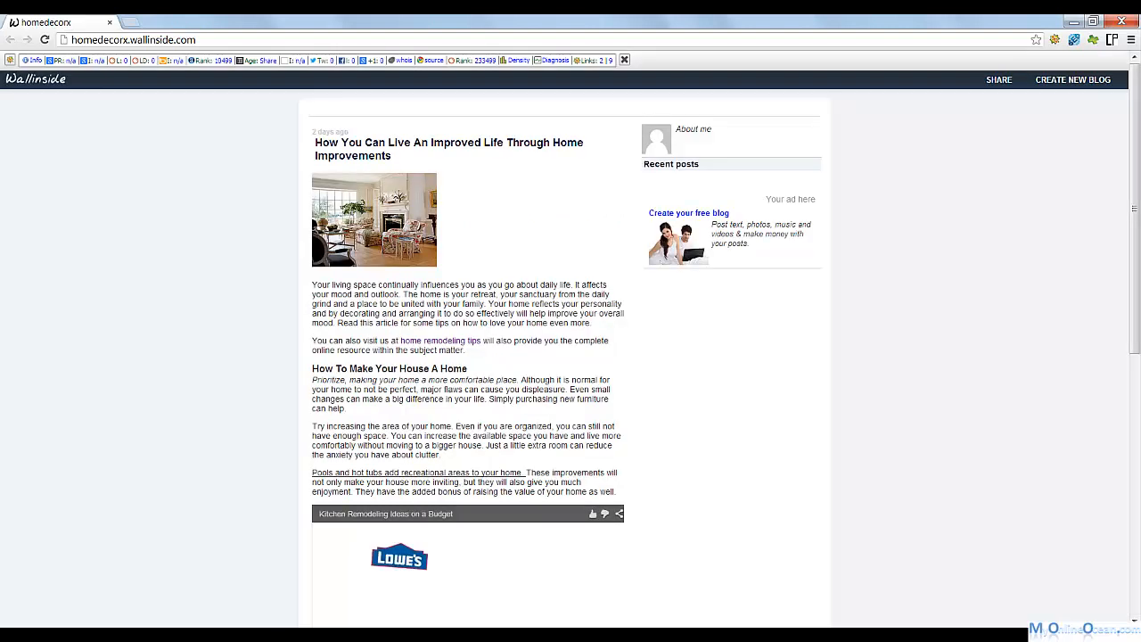
# Step: Switch back to Links Manager, open the homeplansx.blog.com link, and examine its subdomain name and overall post layout
pyautogui.click(259, 580)
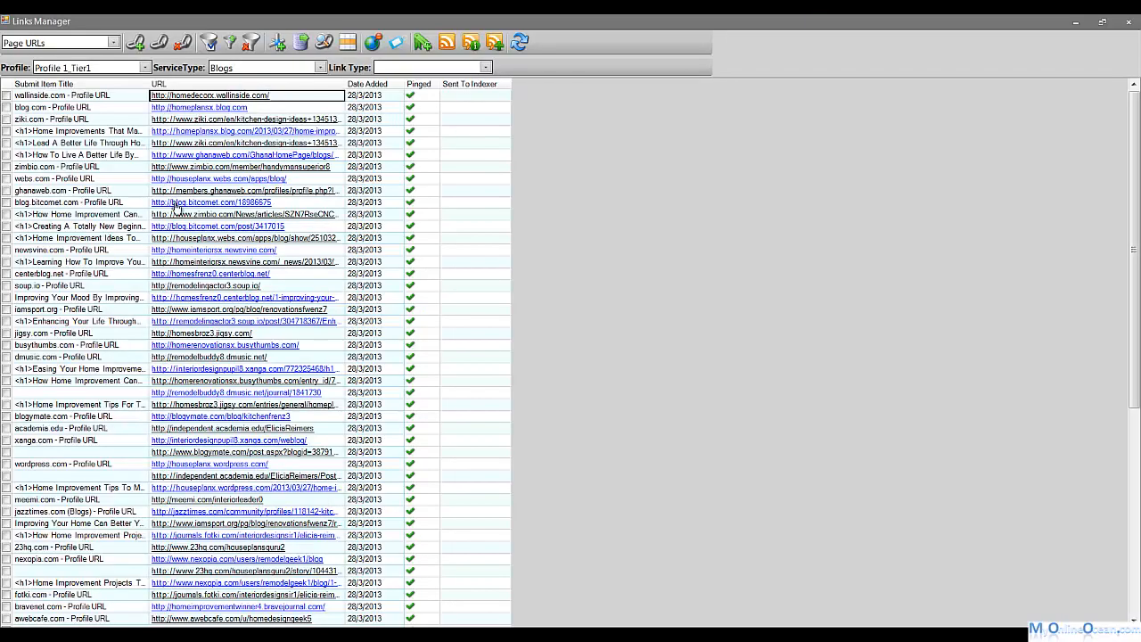
pyautogui.click(215, 108)
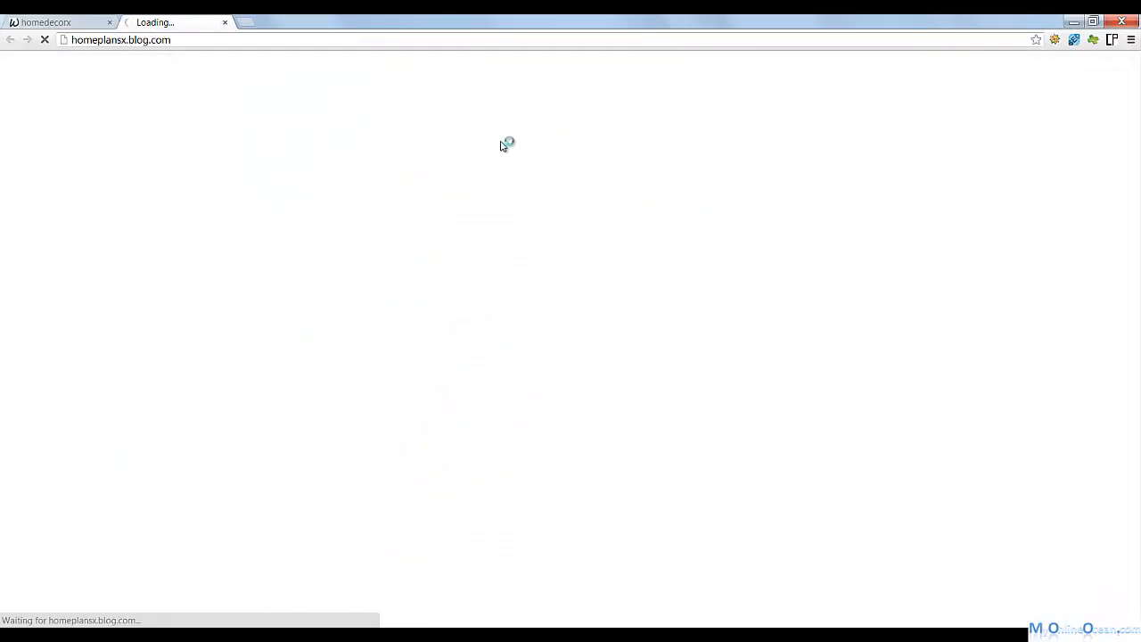
pyautogui.moveTo(75, 39); pyautogui.dragTo(127, 39)
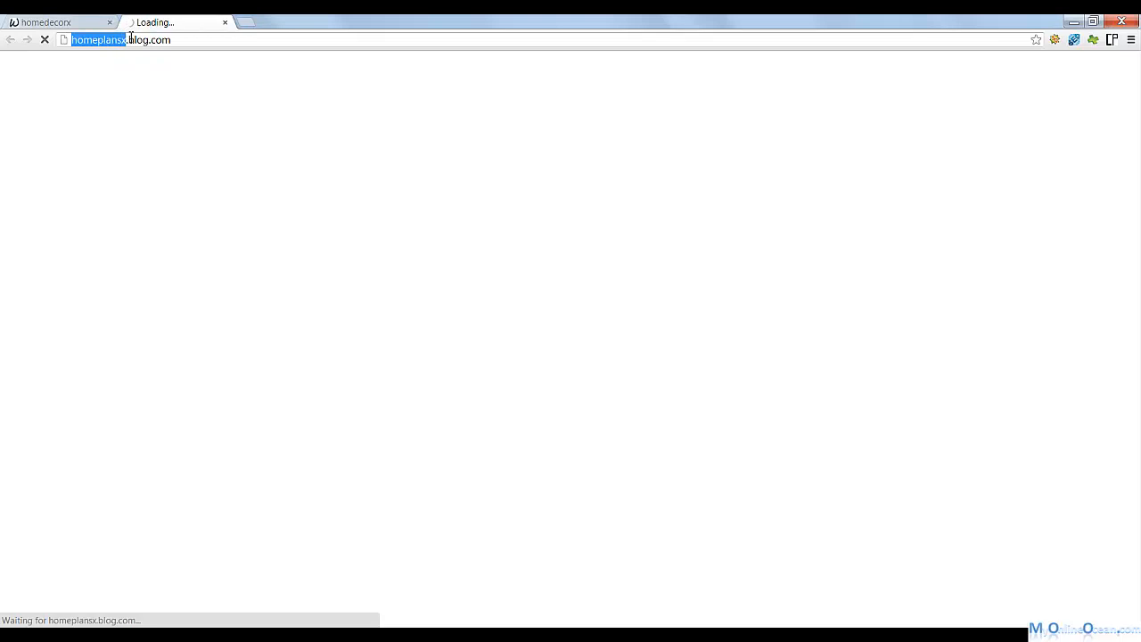
pyautogui.click(208, 42)
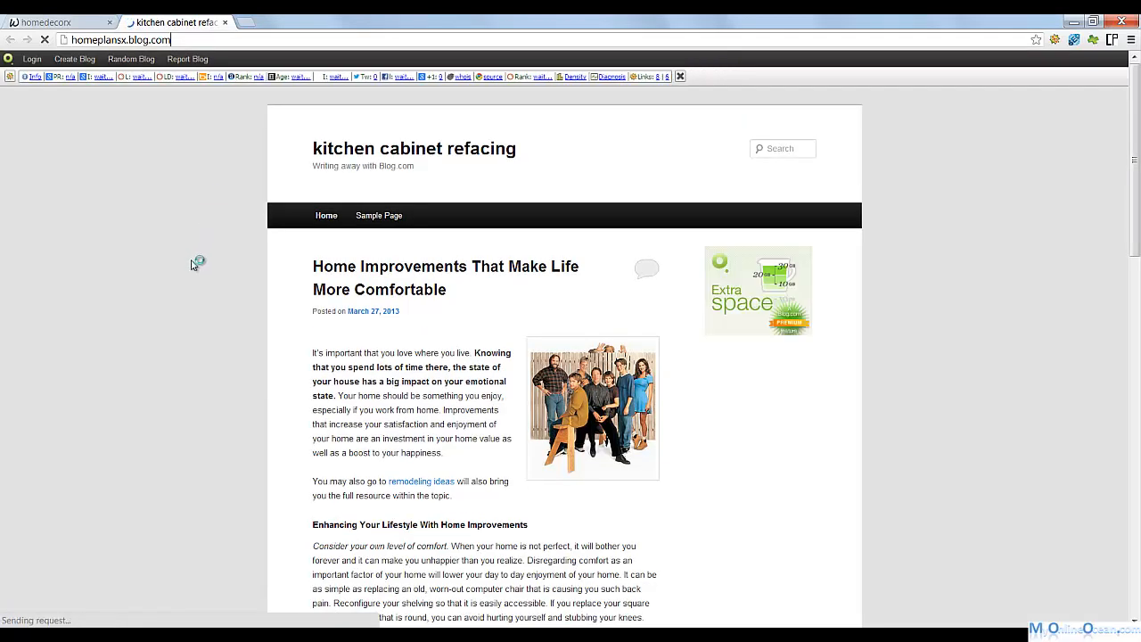
pyautogui.scroll(-5, 192, 263)
pyautogui.scroll(-6, 188, 267)
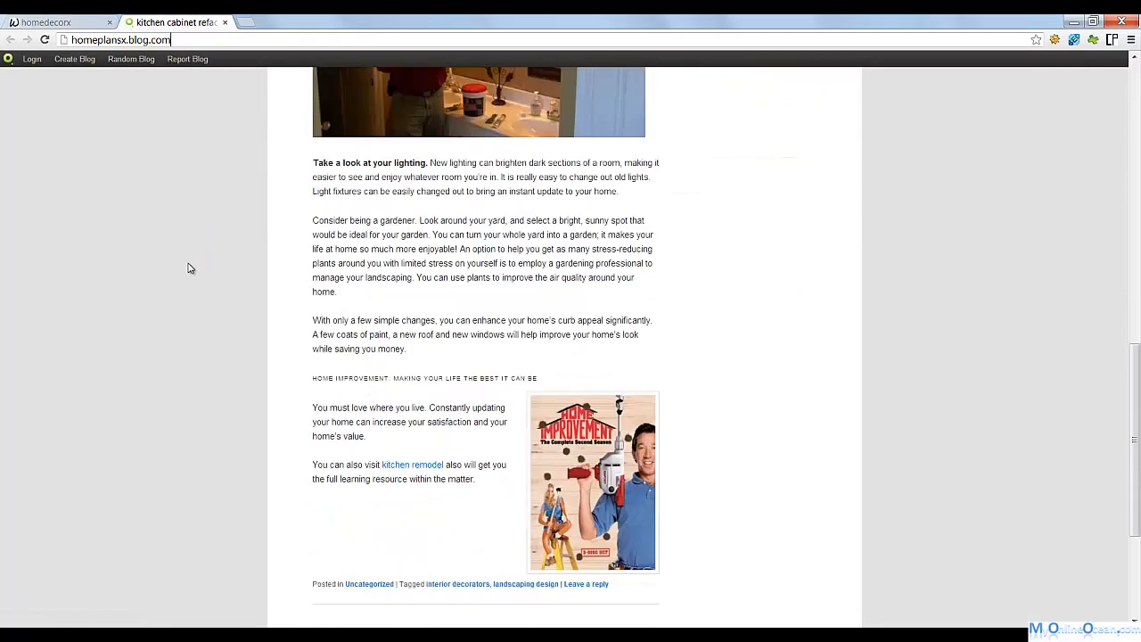
pyautogui.scroll(9, 188, 267)
pyautogui.scroll(3, 236, 213)
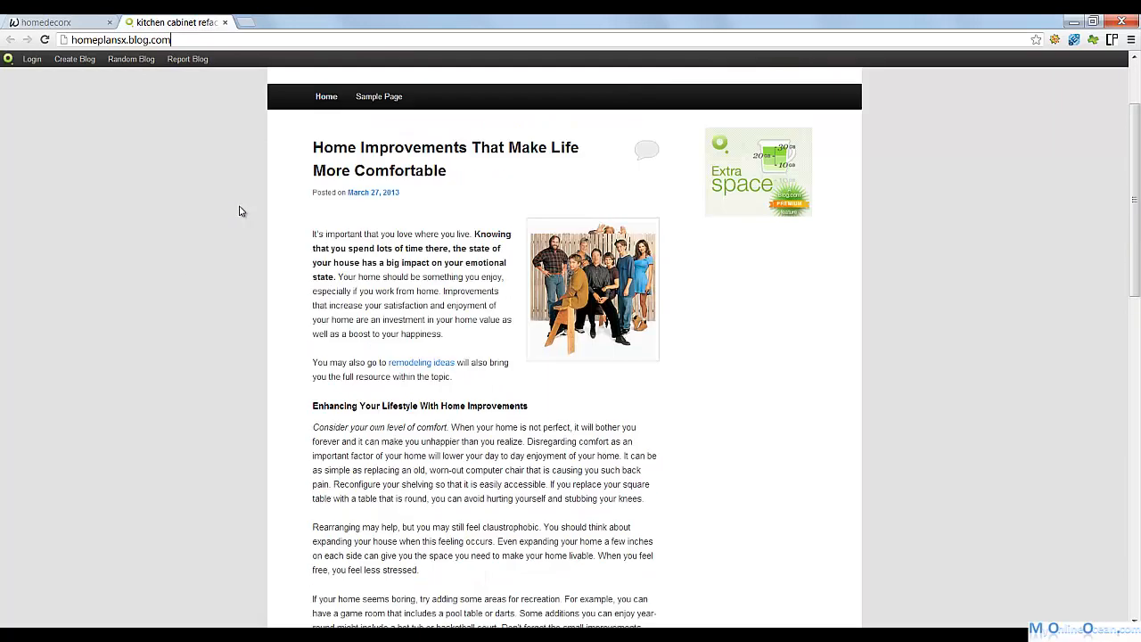
pyautogui.scroll(-3, 402, 289)
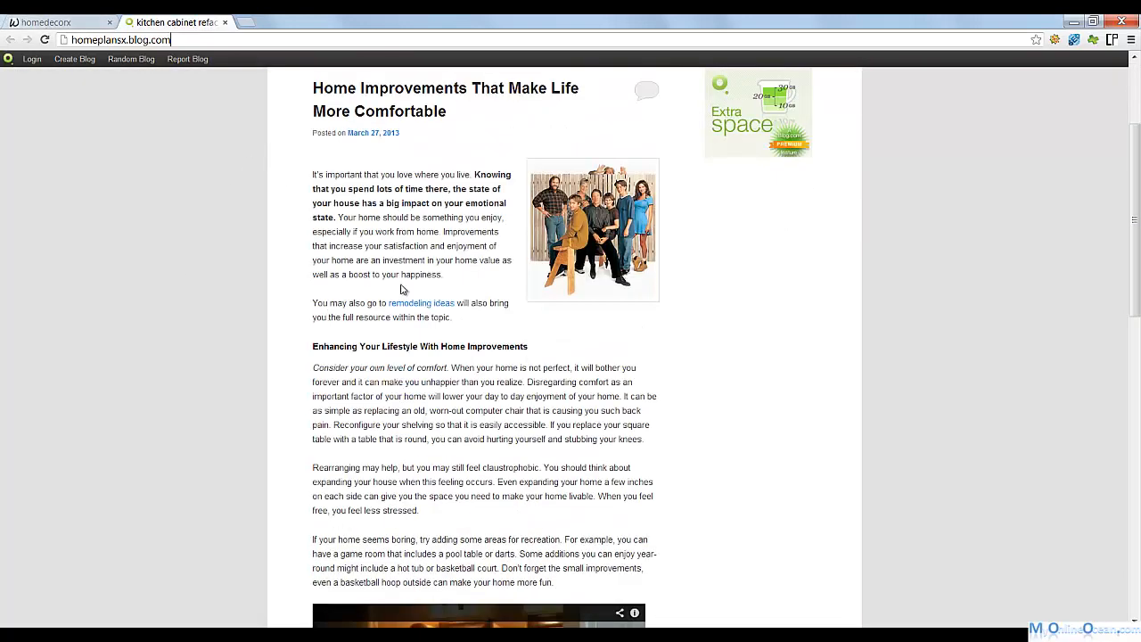
# Step: Examine the homeplansx post's bold and italic text, embedded video, images, and the "remodeling ideas" and "kitchen remodel" anchor links
pyautogui.moveTo(479, 177); pyautogui.dragTo(487, 219)
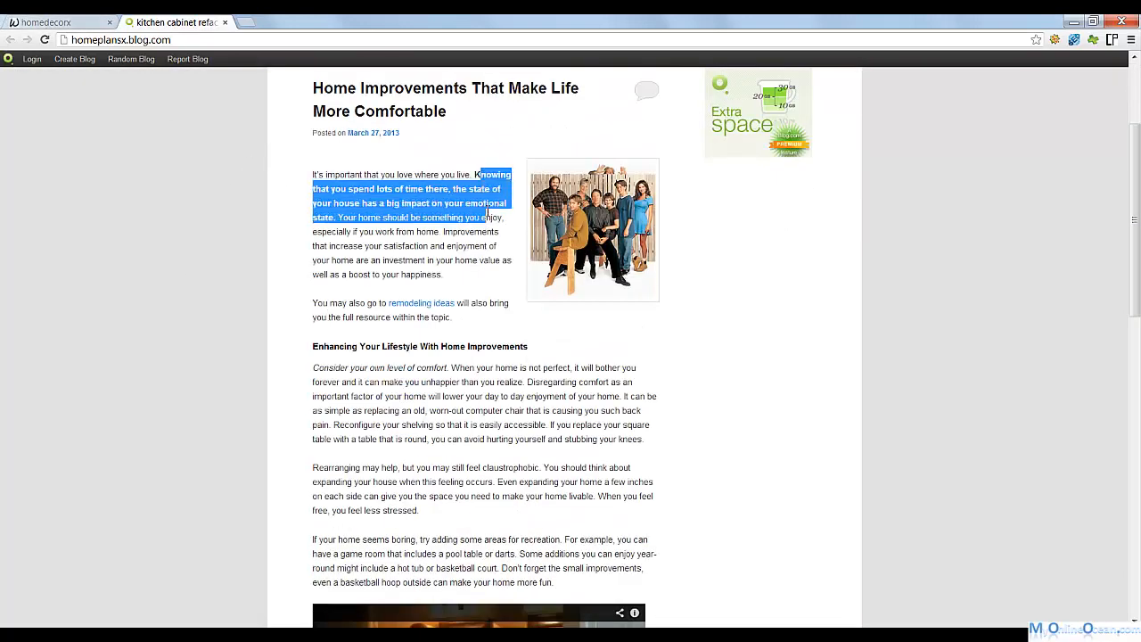
pyautogui.click(443, 250)
pyautogui.scroll(-4, 439, 143)
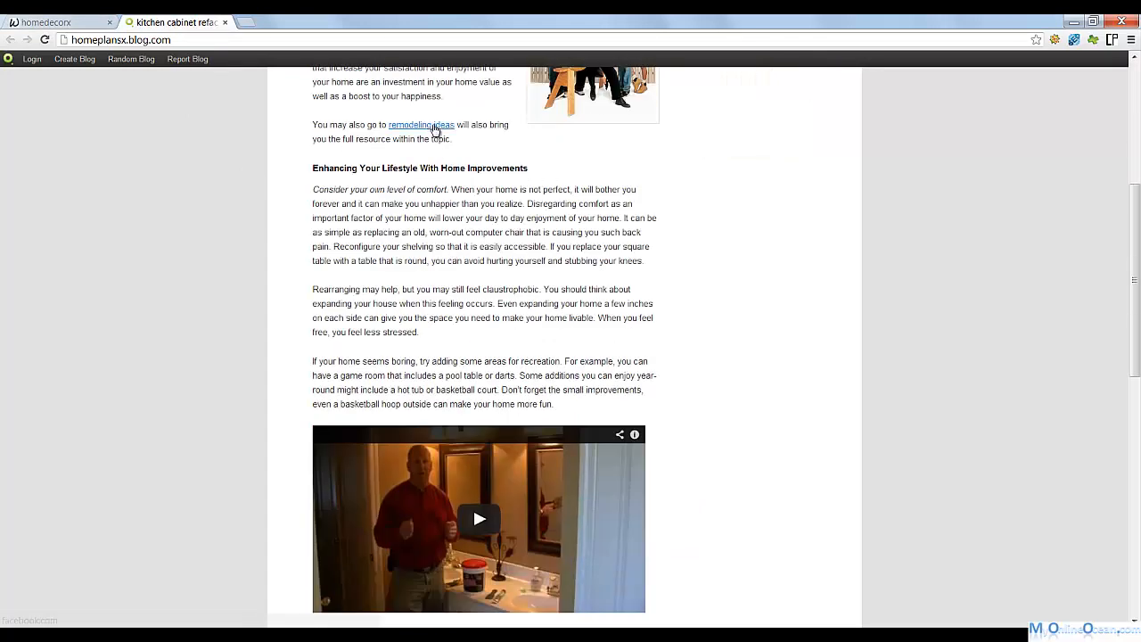
pyautogui.scroll(-4, 478, 303)
pyautogui.scroll(4, 385, 195)
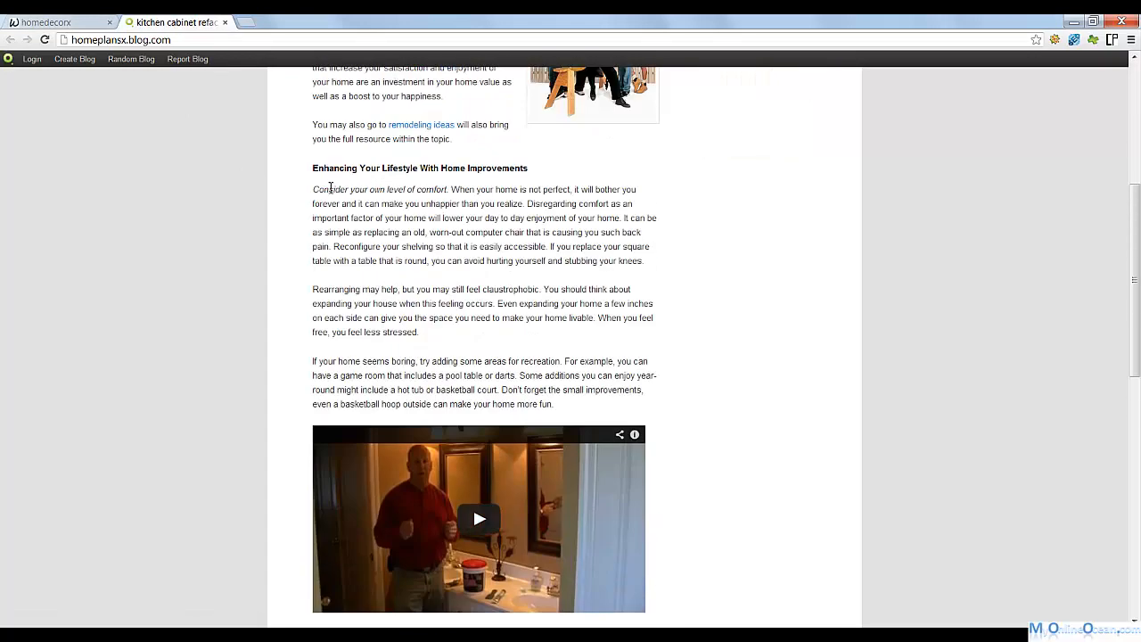
pyautogui.moveTo(329, 188); pyautogui.dragTo(436, 190)
pyautogui.scroll(-1, 474, 273)
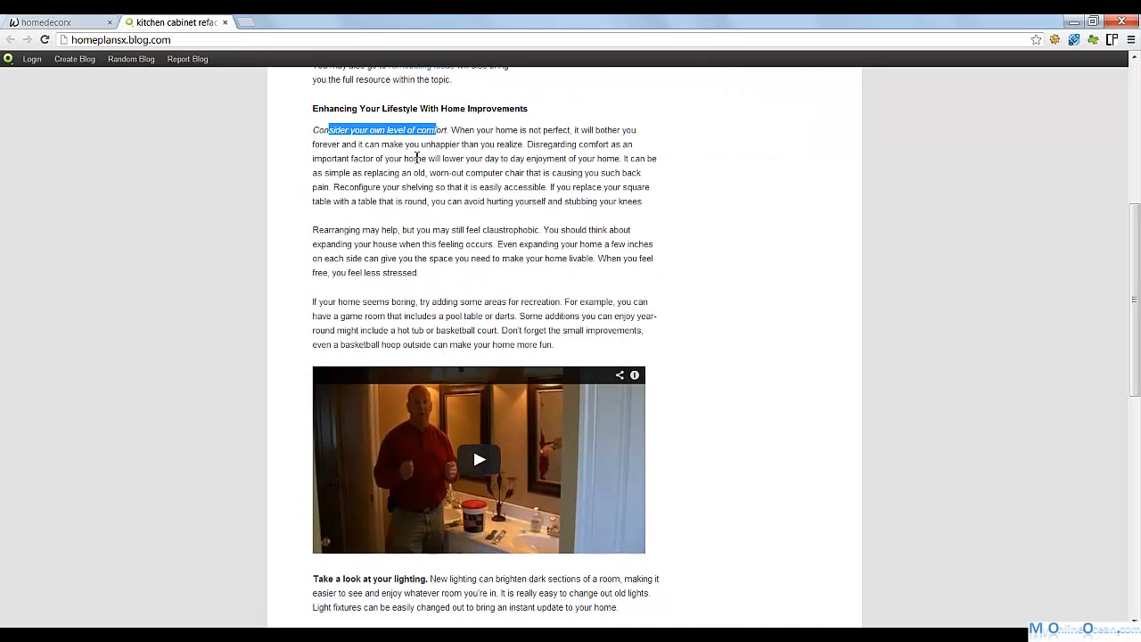
pyautogui.click(416, 157)
pyautogui.scroll(-2, 445, 253)
pyautogui.scroll(-3, 470, 347)
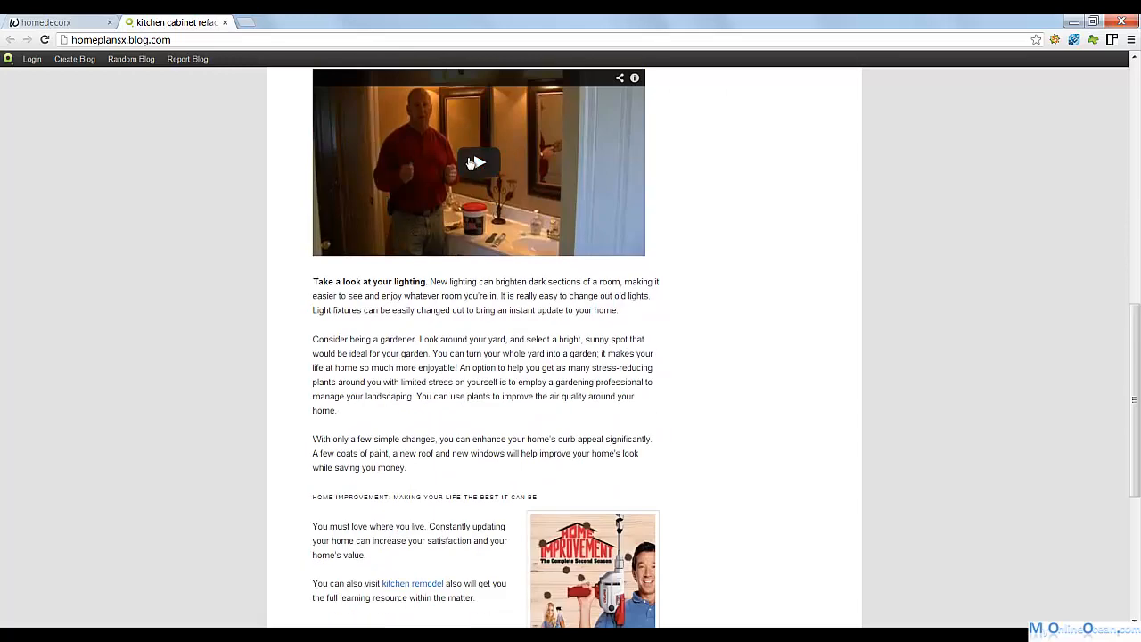
pyautogui.scroll(-4, 506, 226)
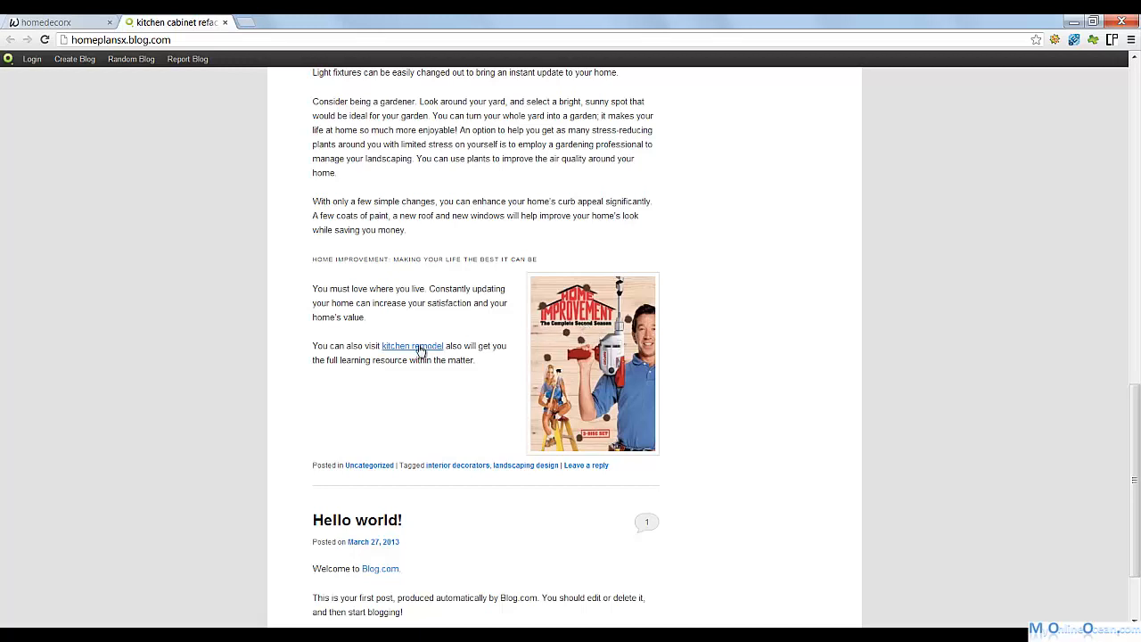
pyautogui.scroll(-2, 419, 343)
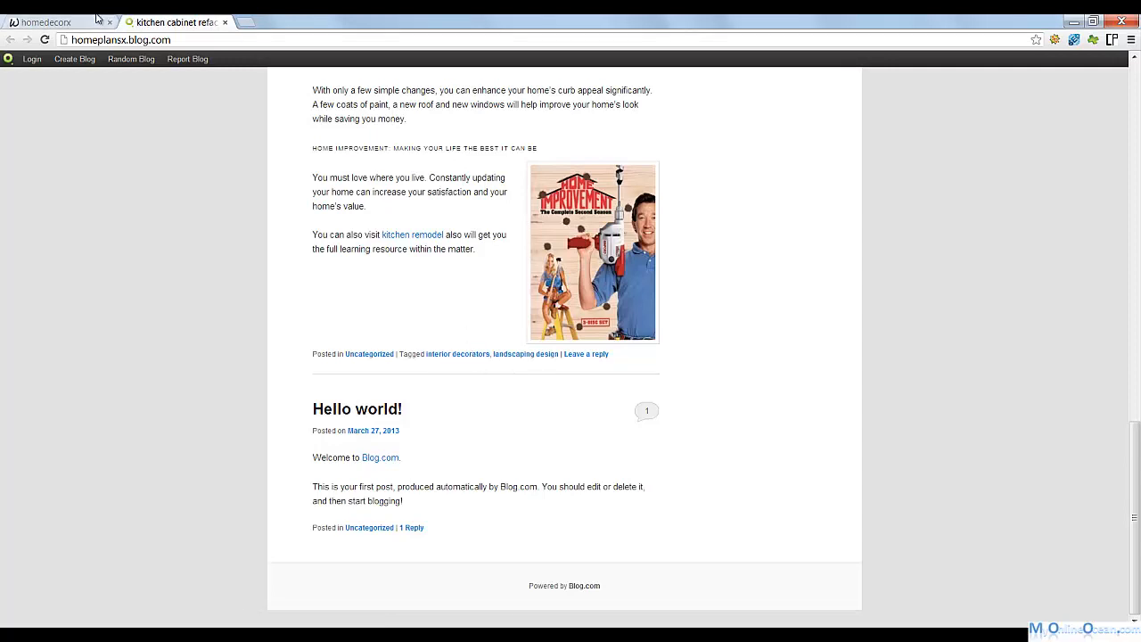
# Step: Switch back to Links Manager and filter the page URLs to Article Directories across all profiles
pyautogui.moveTo(107, 635)
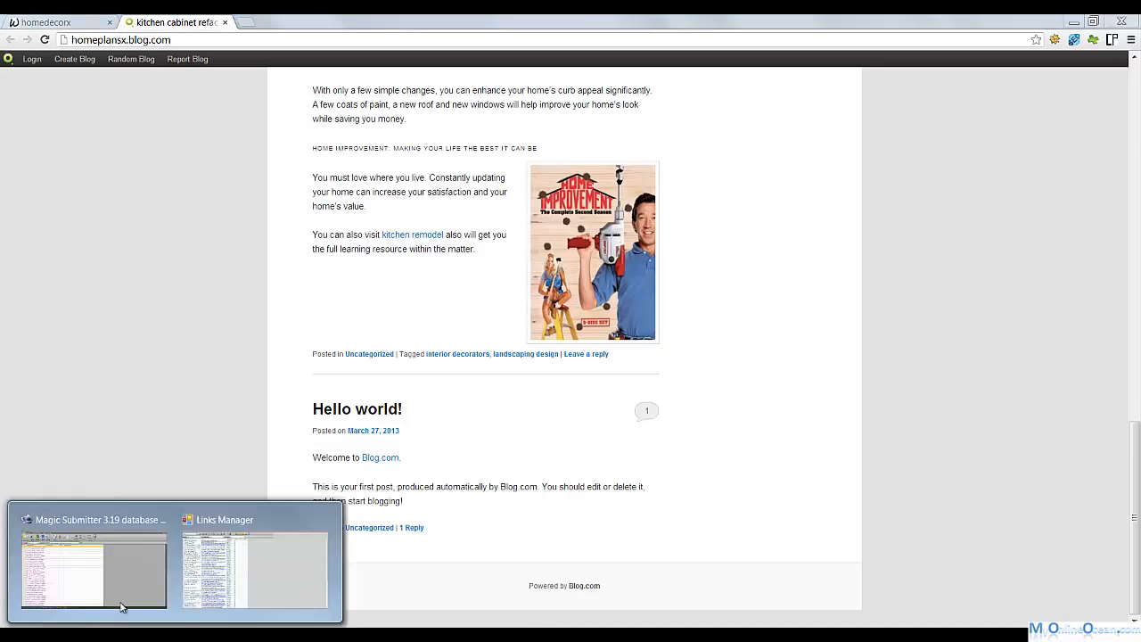
pyautogui.click(247, 581)
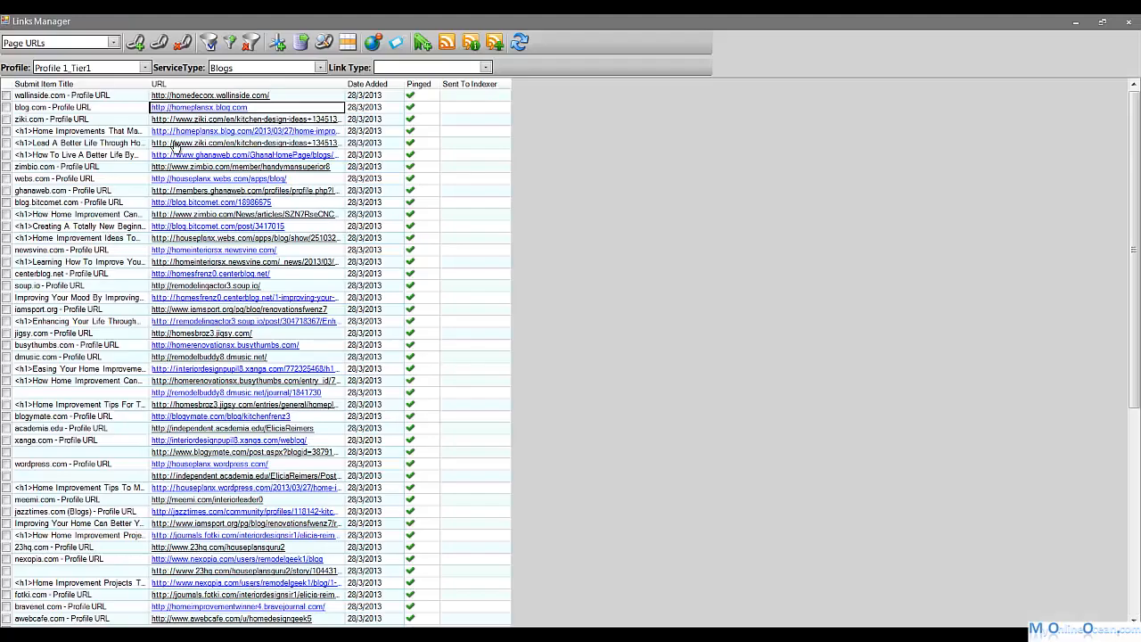
pyautogui.click(320, 68)
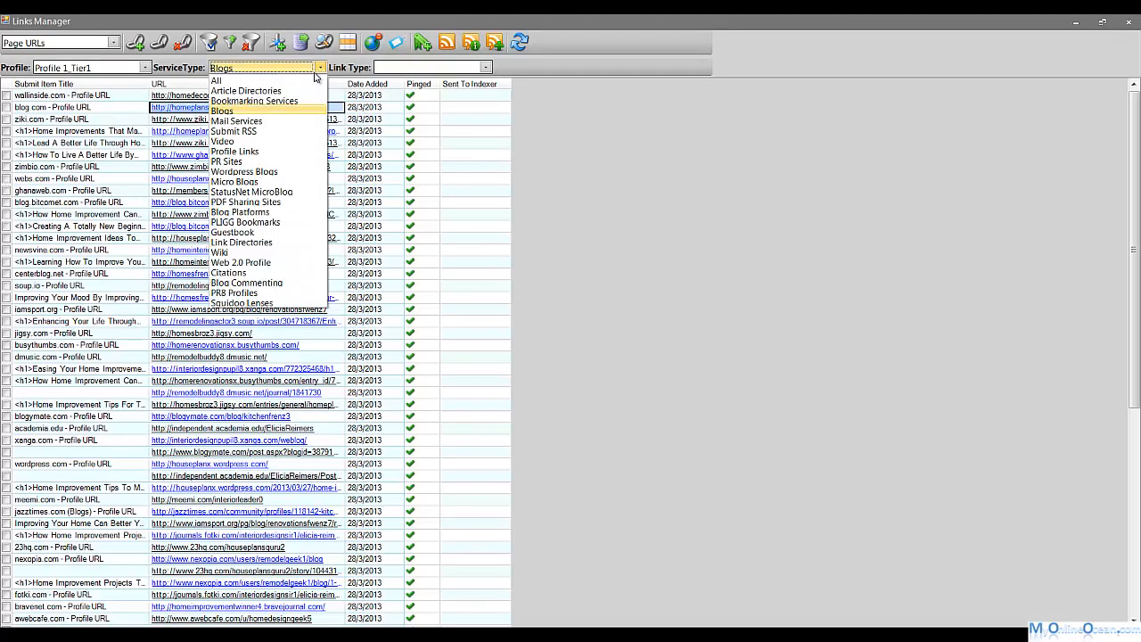
pyautogui.click(305, 90)
pyautogui.click(144, 68)
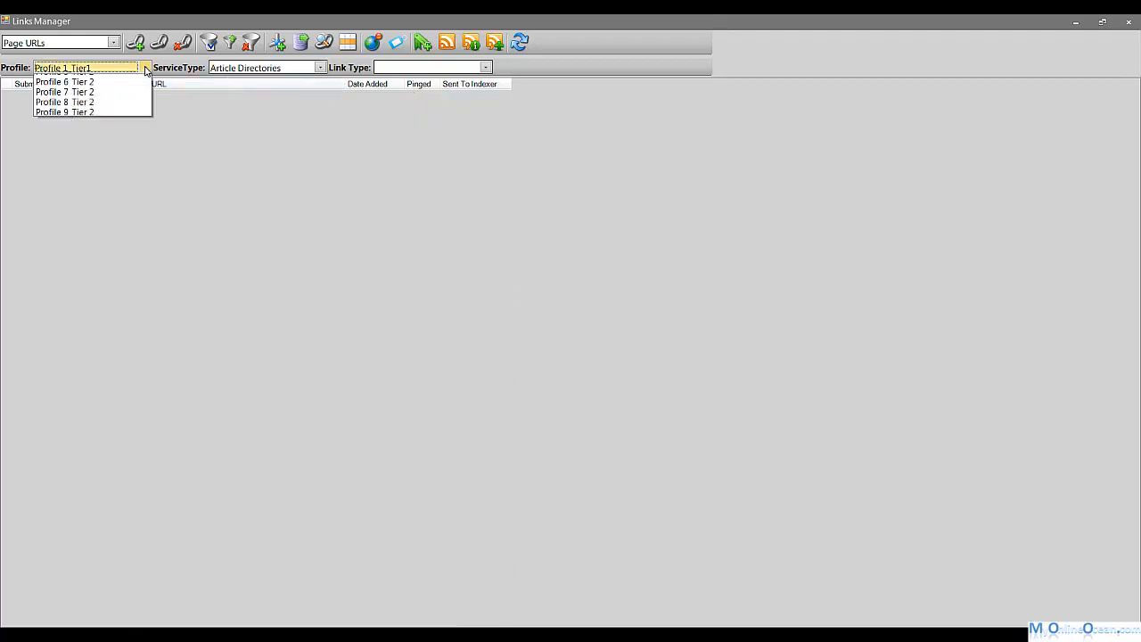
pyautogui.click(137, 83)
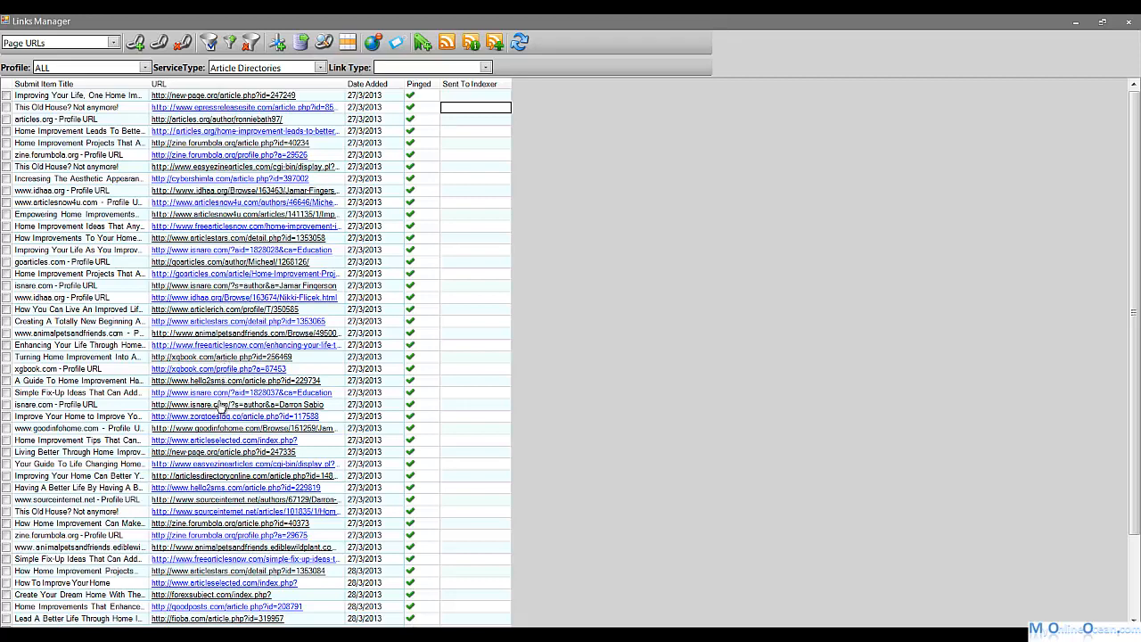
# Step: Open the goarticles.com "Home Improvement Projects" link and examine the article's title, author box and overall layout
pyautogui.click(229, 275)
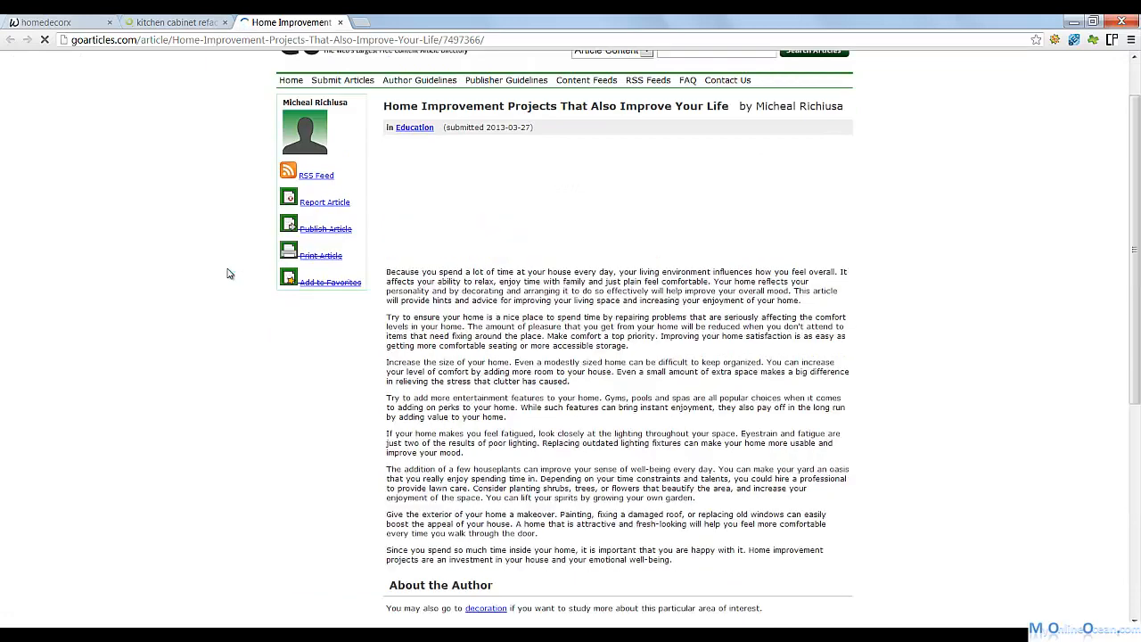
pyautogui.scroll(-4, 227, 274)
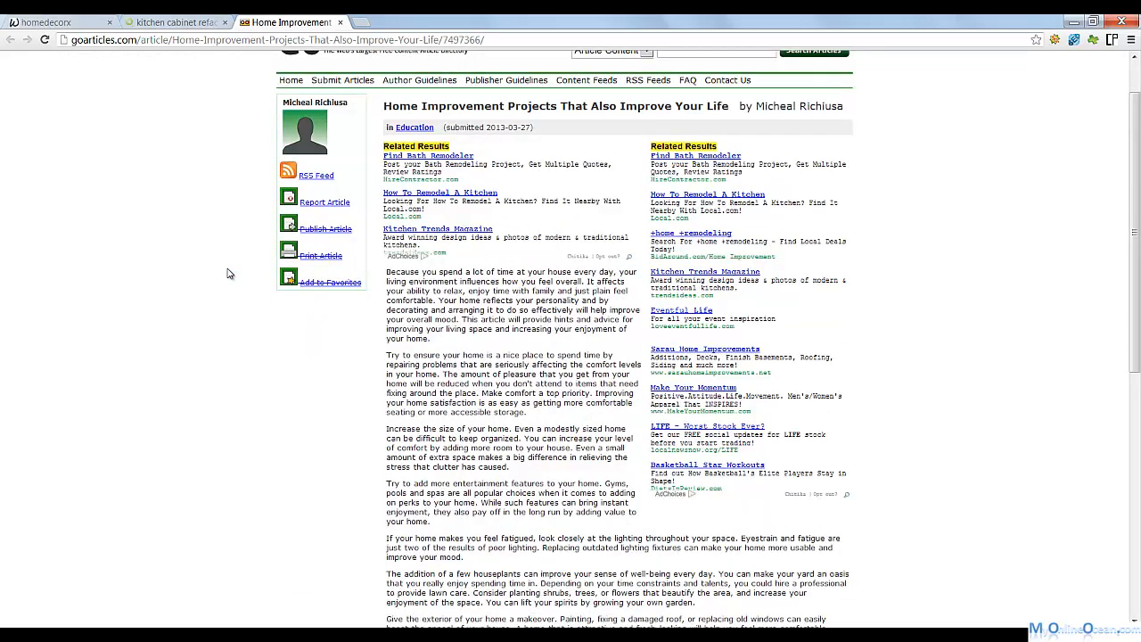
pyautogui.scroll(2, 227, 274)
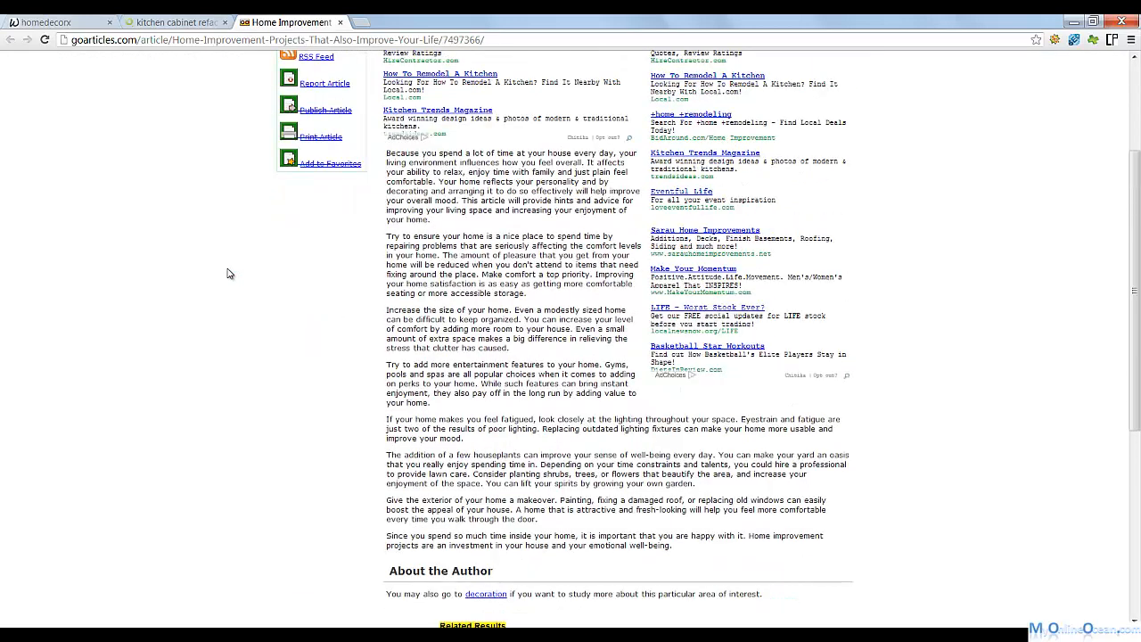
pyautogui.scroll(2, 490, 285)
pyautogui.scroll(-2, 392, 356)
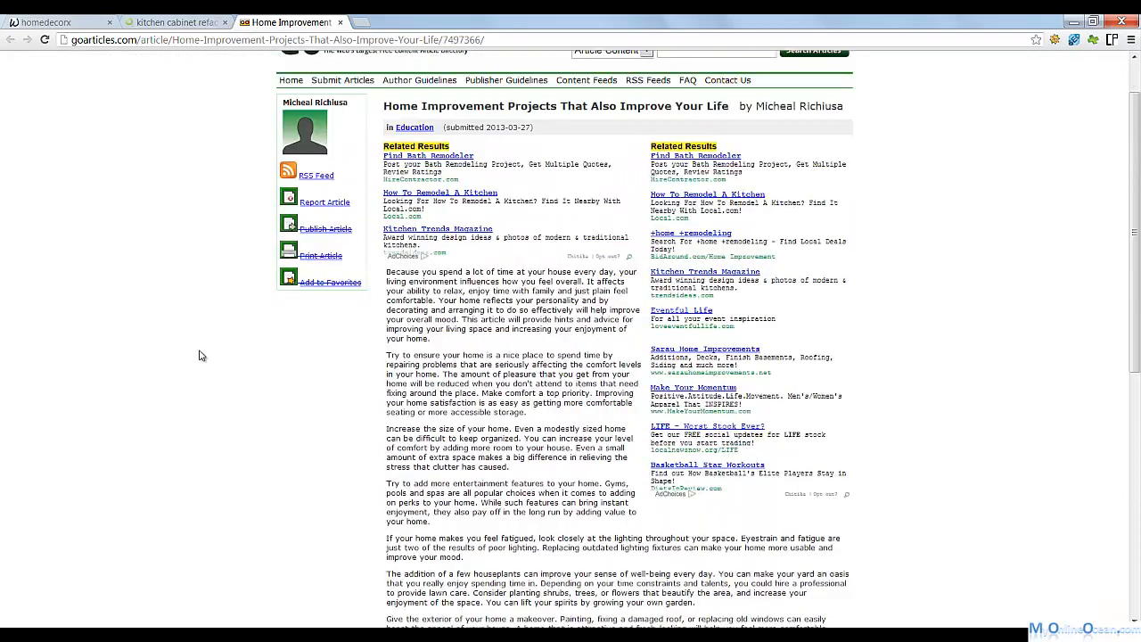
pyautogui.scroll(2, 347, 277)
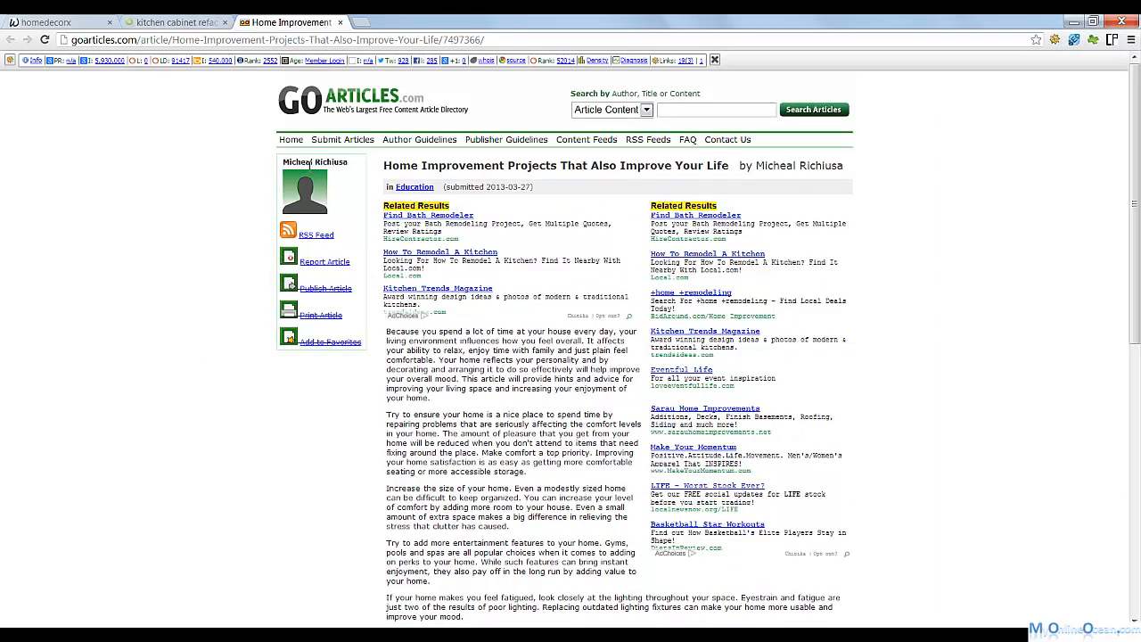
pyautogui.scroll(-2, 925, 242)
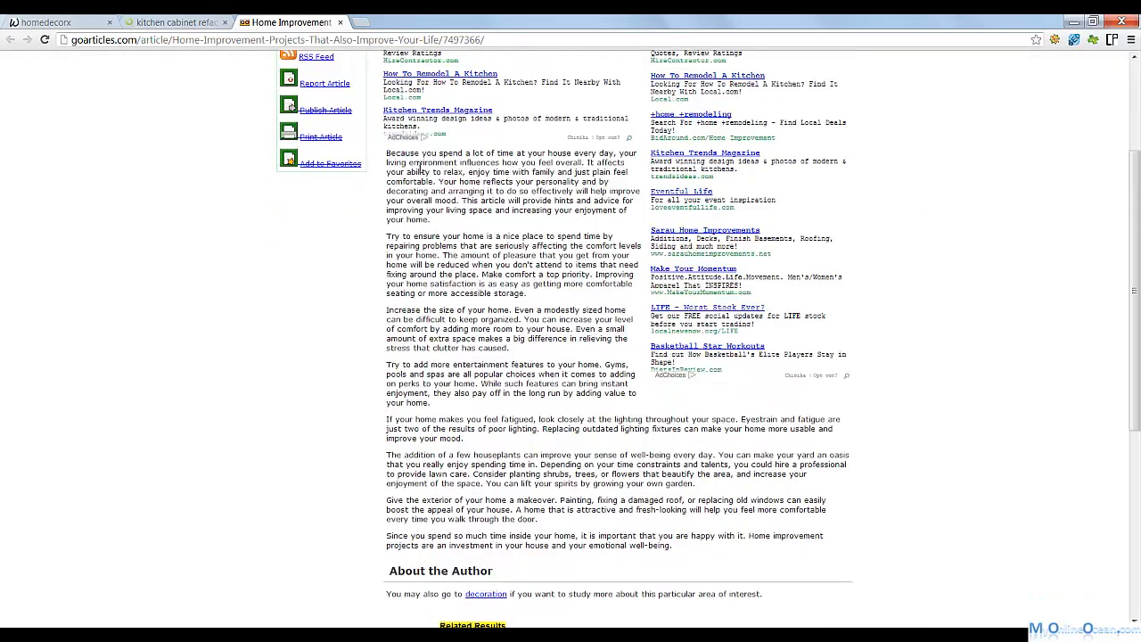
# Step: Examine the goarticles article's body text and the "decoration" anchor link under About the Author
pyautogui.moveTo(389, 164); pyautogui.dragTo(540, 498)
pyautogui.scroll(-3, 510, 430)
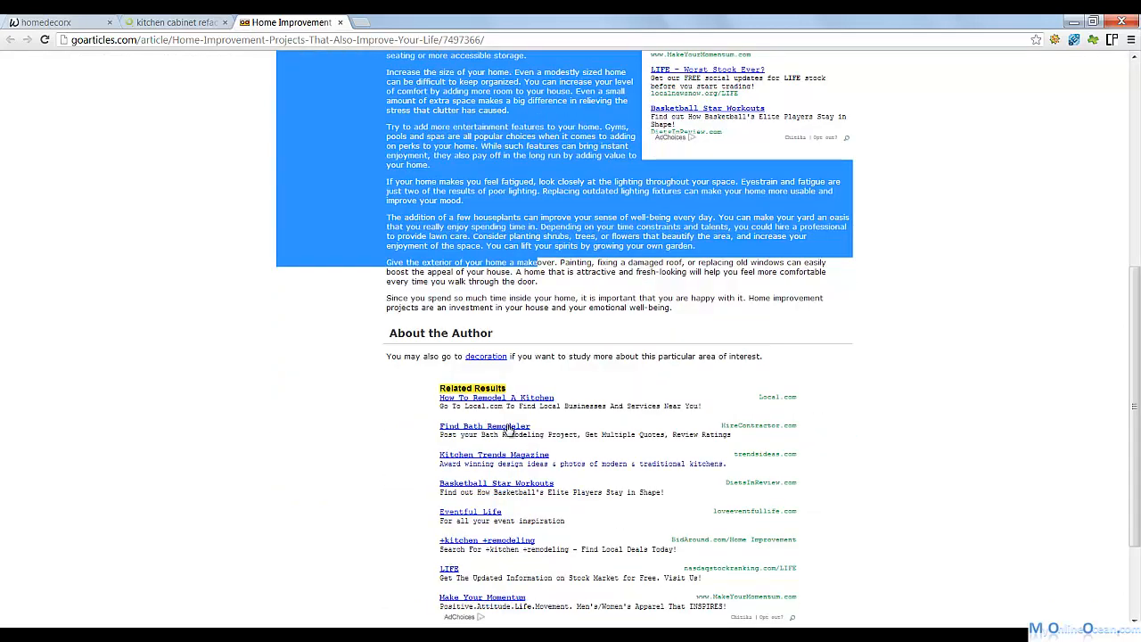
pyautogui.moveTo(405, 357); pyautogui.dragTo(535, 358)
pyautogui.click(535, 357)
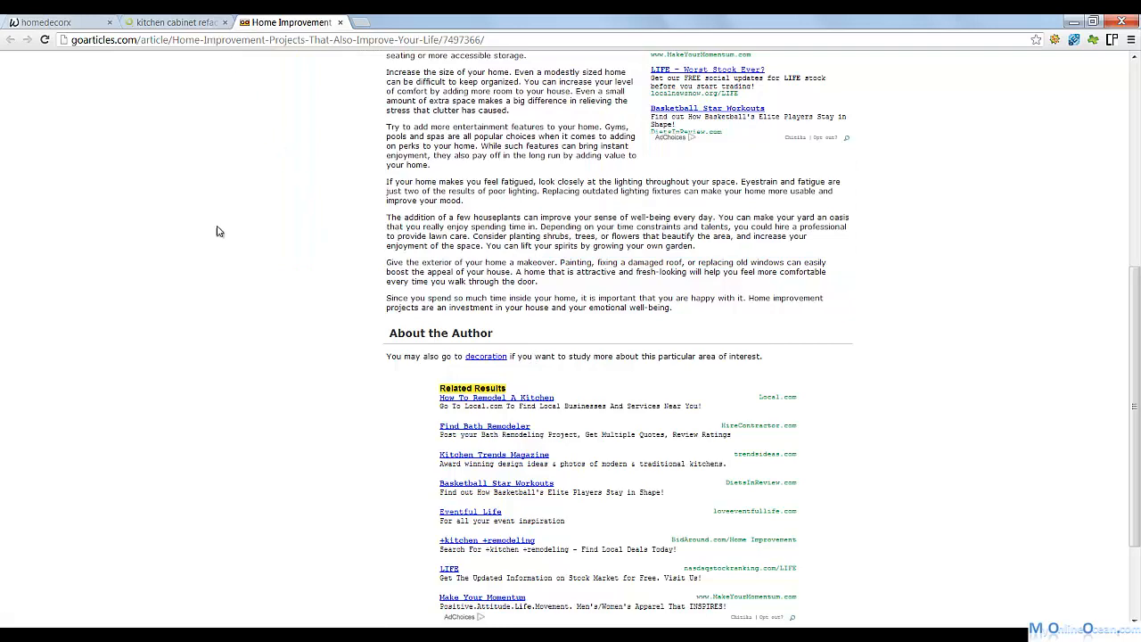
# Step: Return to Links Manager, filter the links to Wiki for Profile 4_Tier 2, and open the wiki.reelisor.com "How To Achieve" article
pyautogui.moveTo(155, 631)
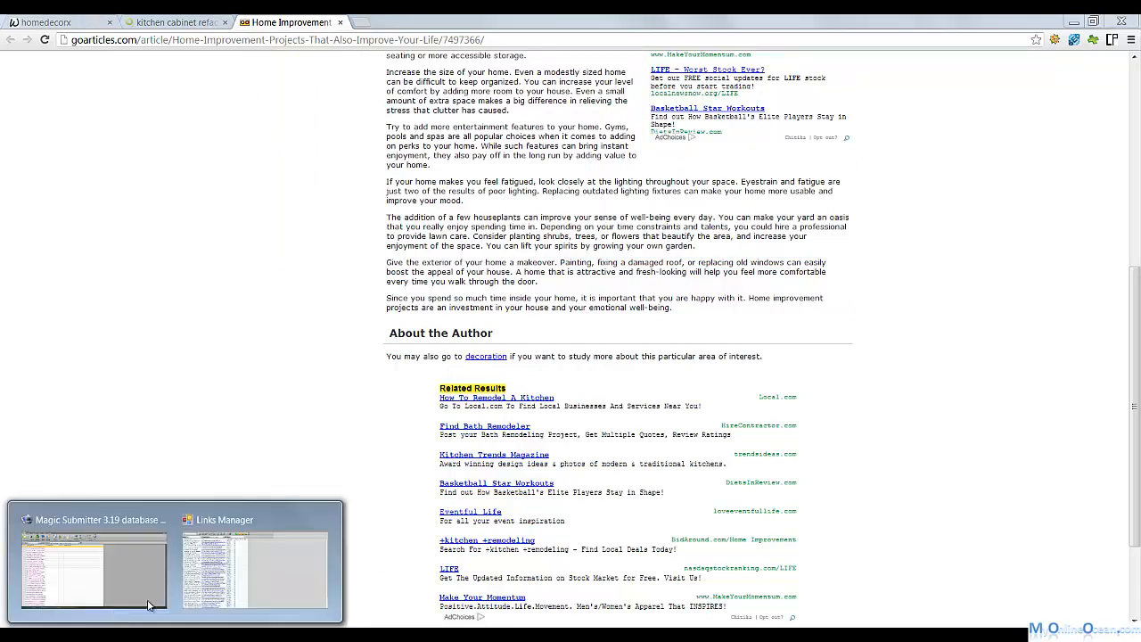
pyautogui.click(216, 583)
pyautogui.click(321, 67)
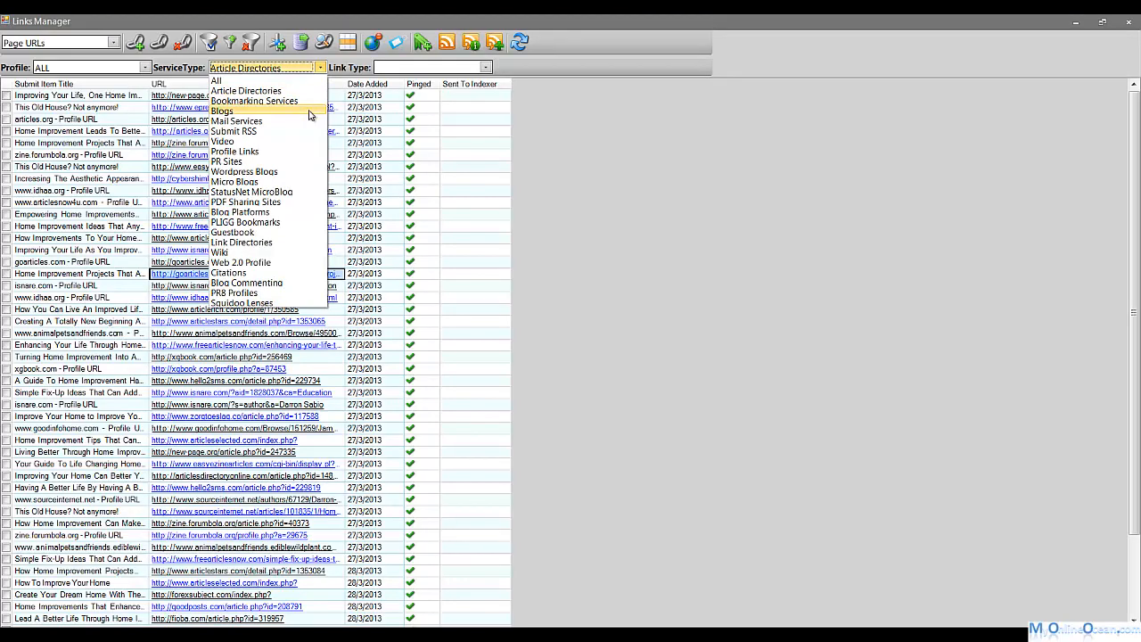
pyautogui.click(268, 253)
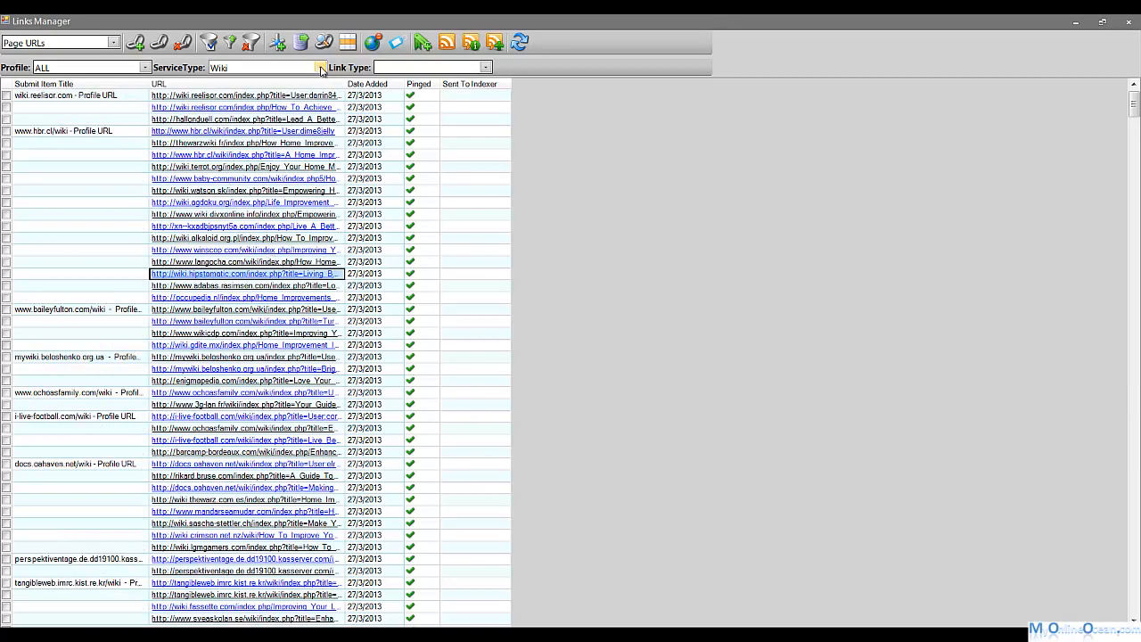
pyautogui.click(145, 67)
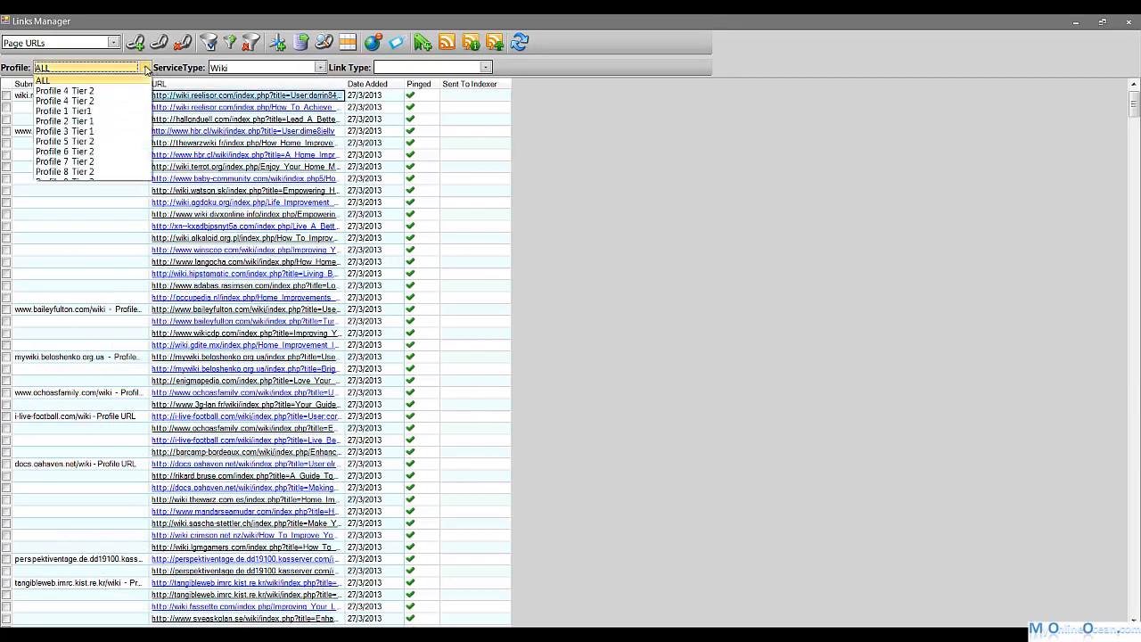
pyautogui.click(80, 102)
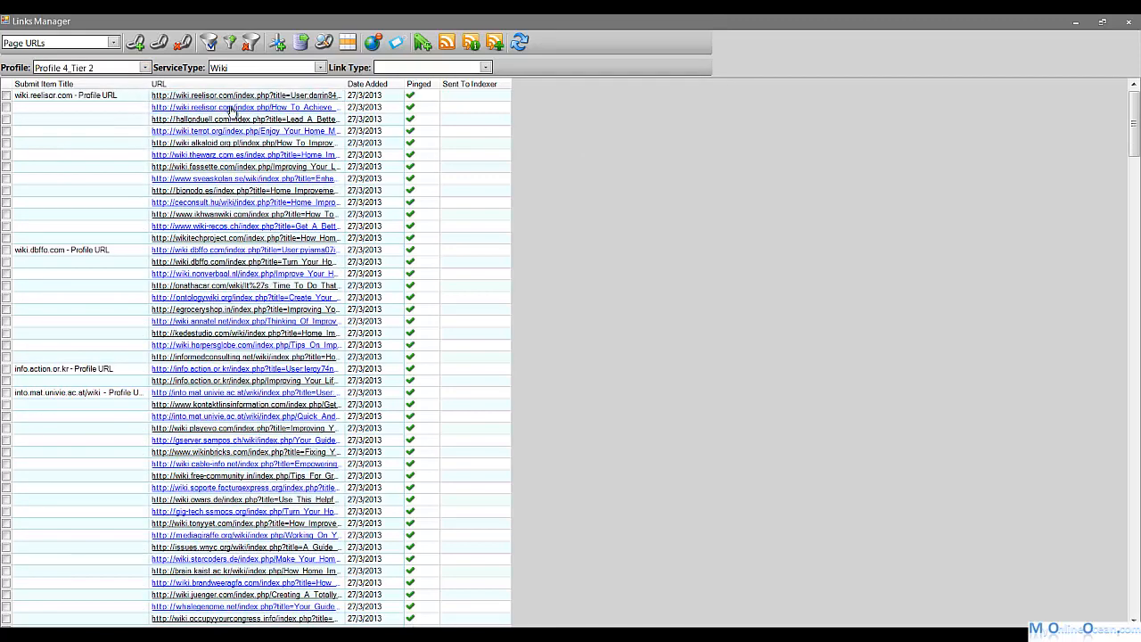
pyautogui.click(230, 110)
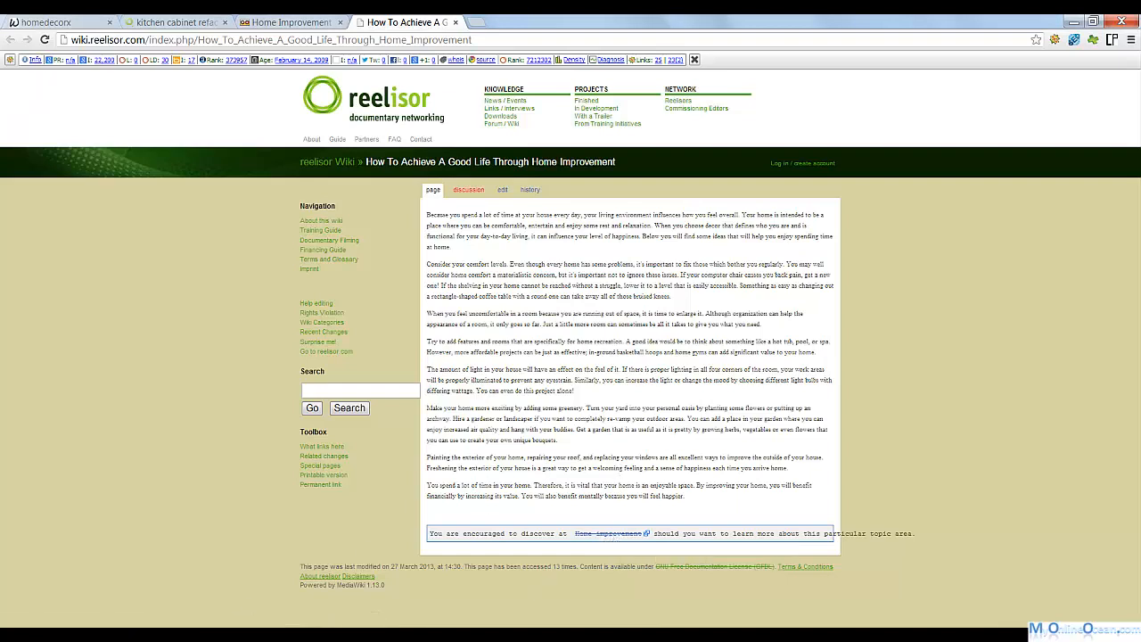
# Step: Go back to Links Manager, open the wiki.terrot.org link, and examine the "Enjoy Your Home More With These Improvements" article text
pyautogui.click(212, 576)
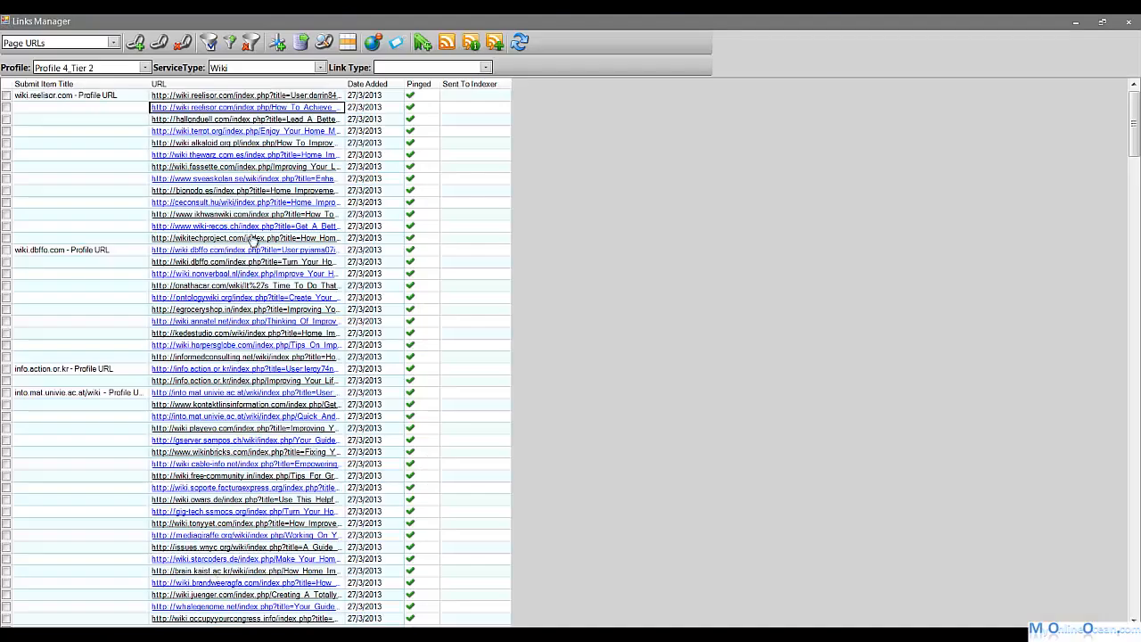
pyautogui.doubleClick(239, 133)
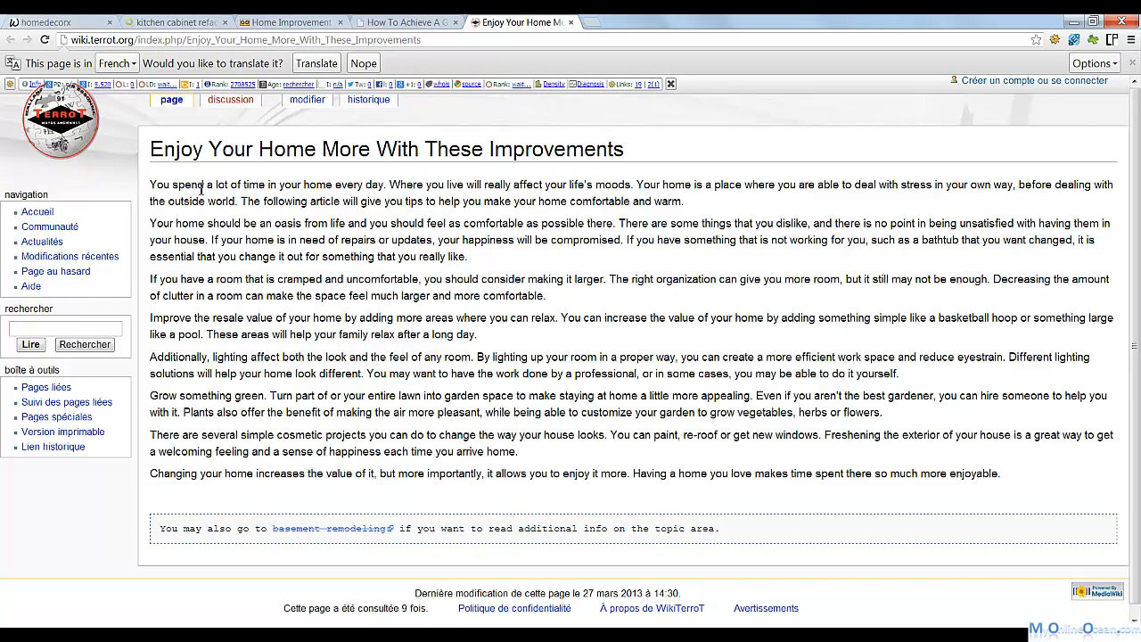
pyautogui.moveTo(153, 152); pyautogui.dragTo(1066, 491)
pyautogui.click(1042, 490)
pyautogui.moveTo(910, 482); pyautogui.dragTo(282, 257)
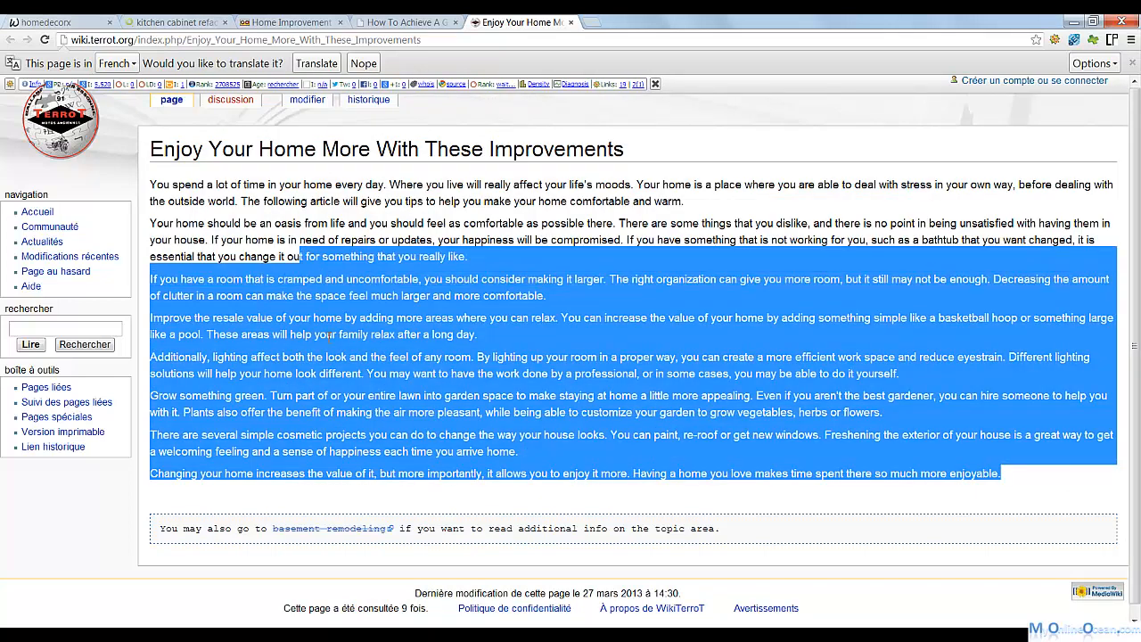
pyautogui.click(302, 475)
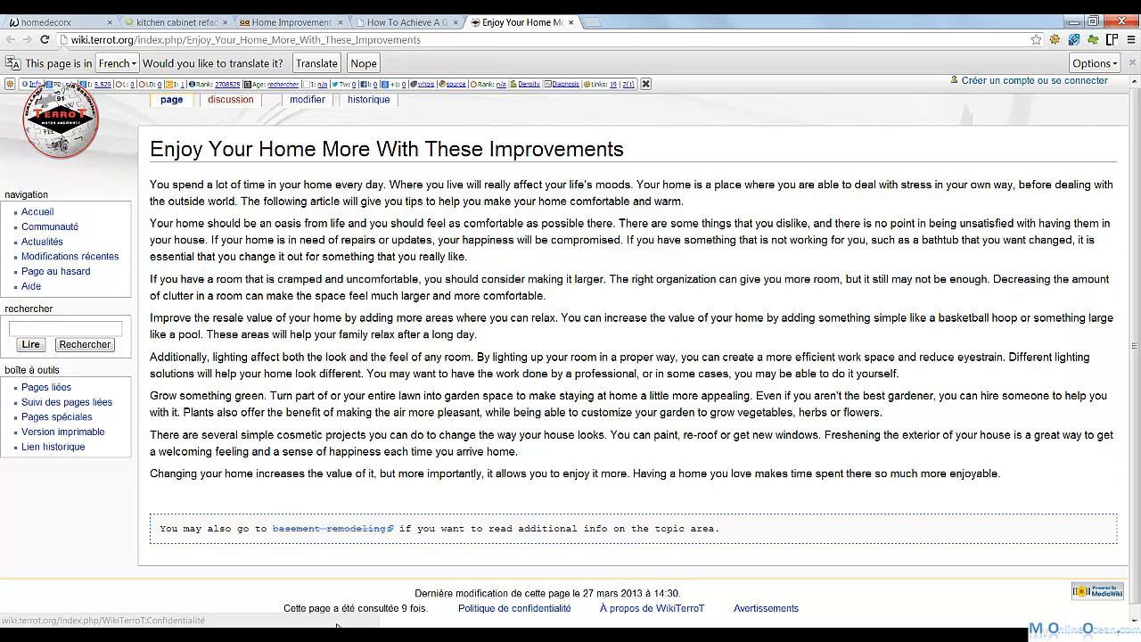
# Step: Return to Links Manager, open the wiki.alkaloid.org.pl "How To Improve The Appearance Of Your Home" article, and decline its translation
pyautogui.moveTo(258, 634)
pyautogui.click(267, 562)
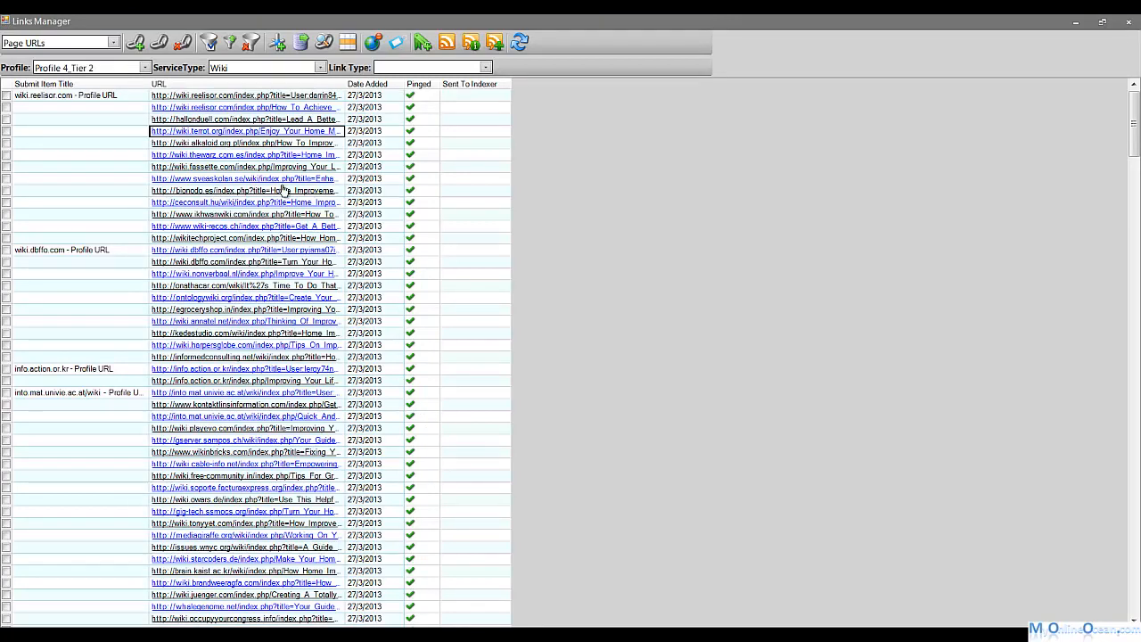
pyautogui.click(282, 145)
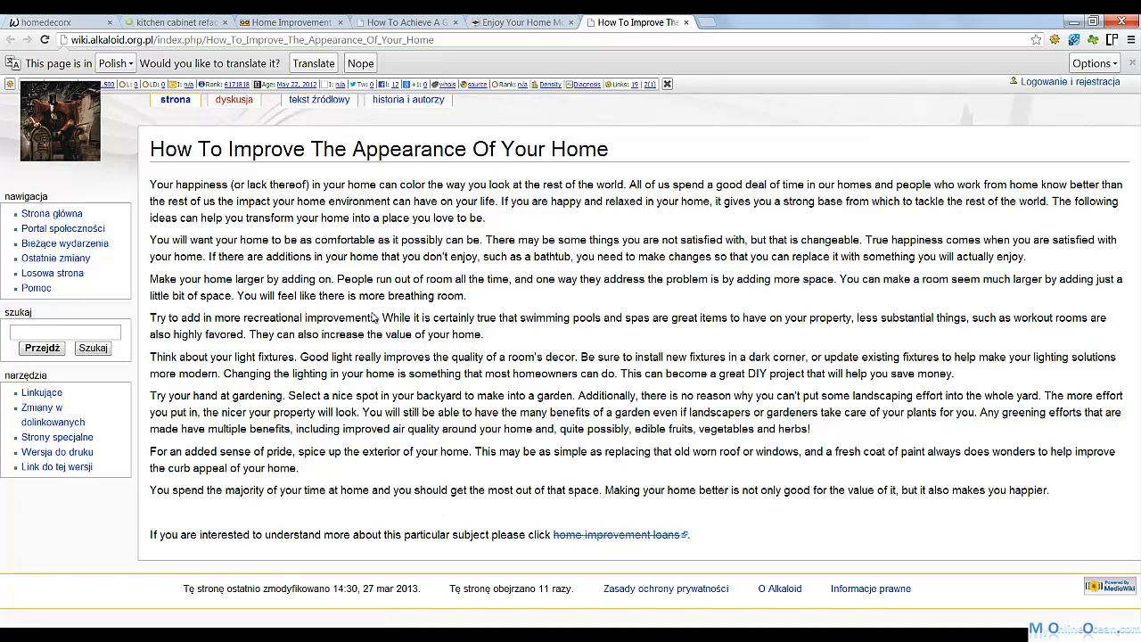
pyautogui.click(360, 63)
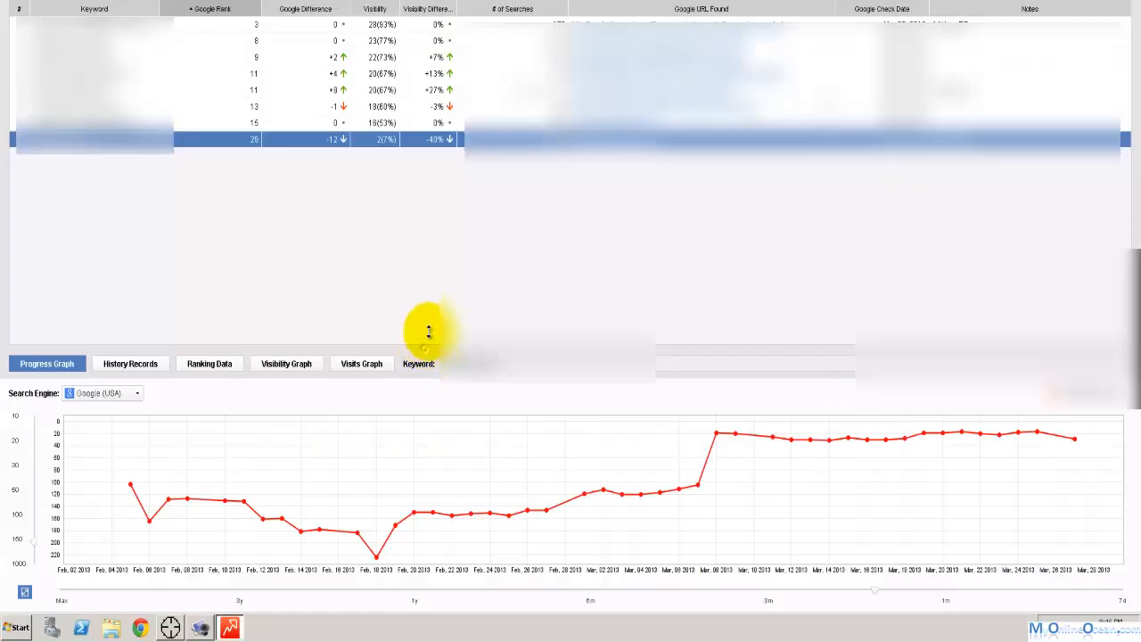
# Step: Enlarge the Progress Graph area in the keyword rank tracker by shrinking the keyword table above it
pyautogui.moveTo(428, 331); pyautogui.dragTo(437, 236)
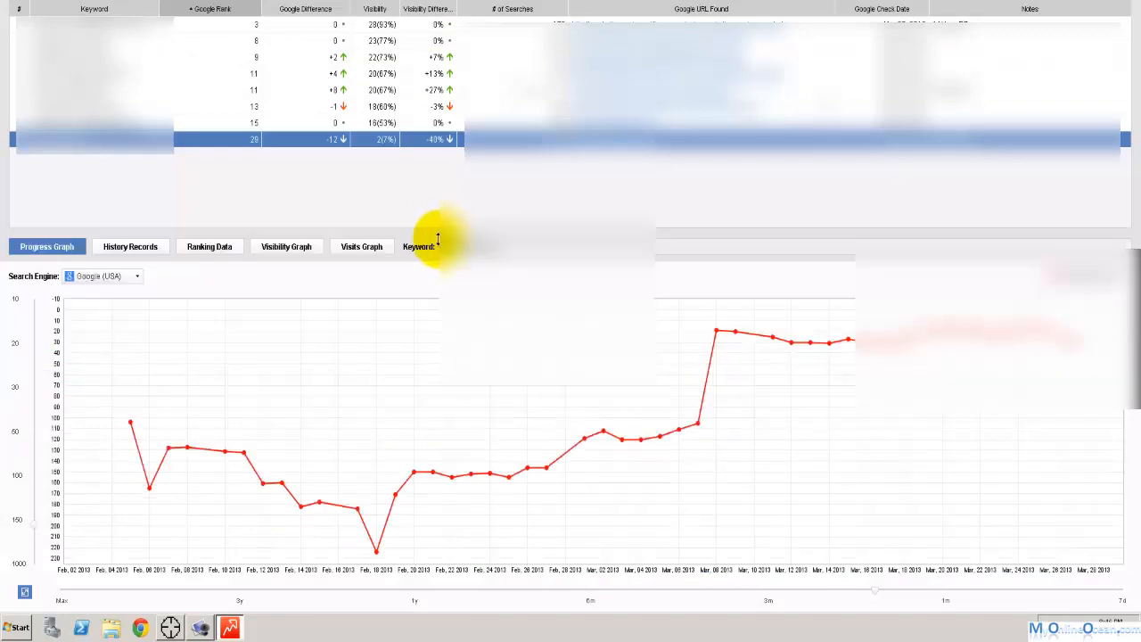